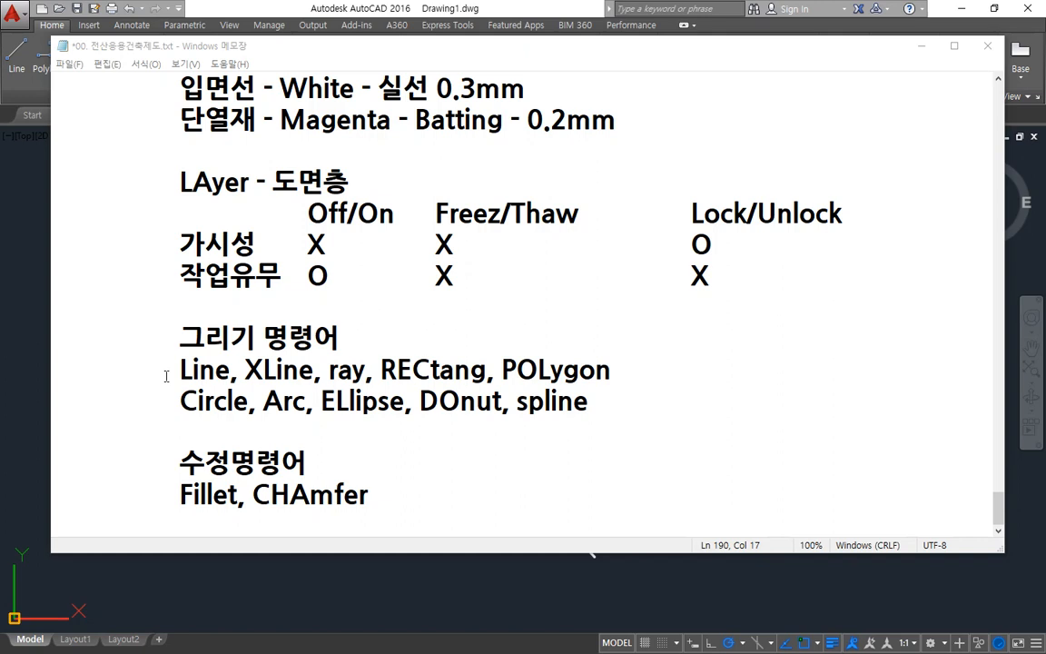
# Step: In the drawing commands list, add the Korean meanings "(선)" after Line and "(원)" after Circle
pyautogui.click(233, 368)
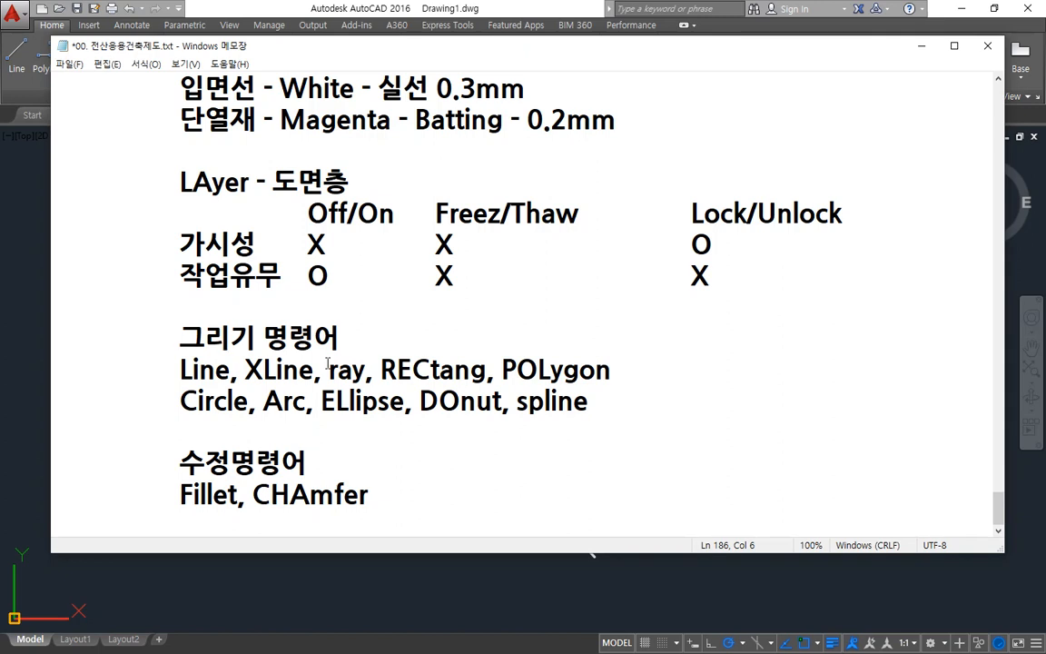
pyautogui.write('(선)')
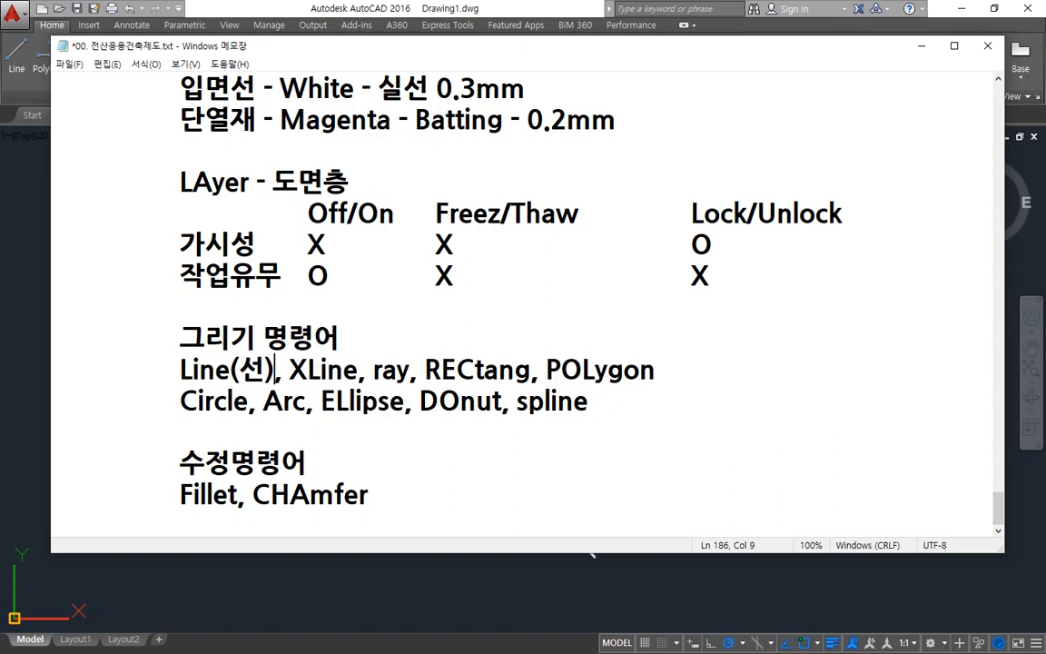
pyautogui.press('Down')
pyautogui.press('Left')
pyautogui.press('Left')
pyautogui.write('(원)')
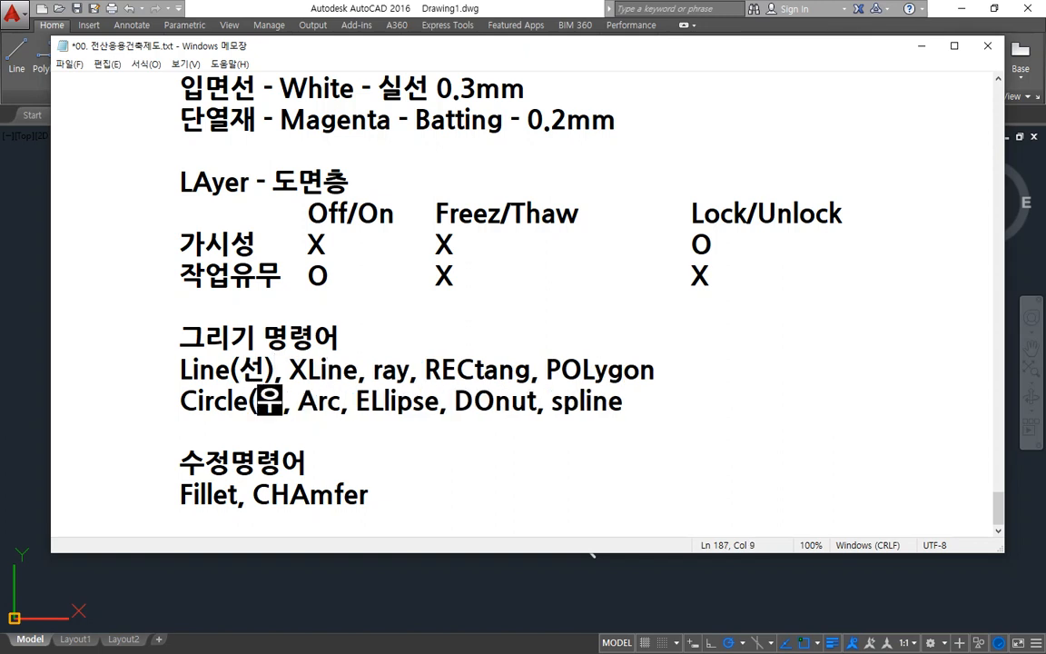
# Step: Add the Korean meaning "(무한선)" after XLine in the drawing commands list
pyautogui.press('Up')
pyautogui.press('Right')
pyautogui.press('Right')
pyautogui.press('Right')
pyautogui.press('Right')
pyautogui.press('Right')
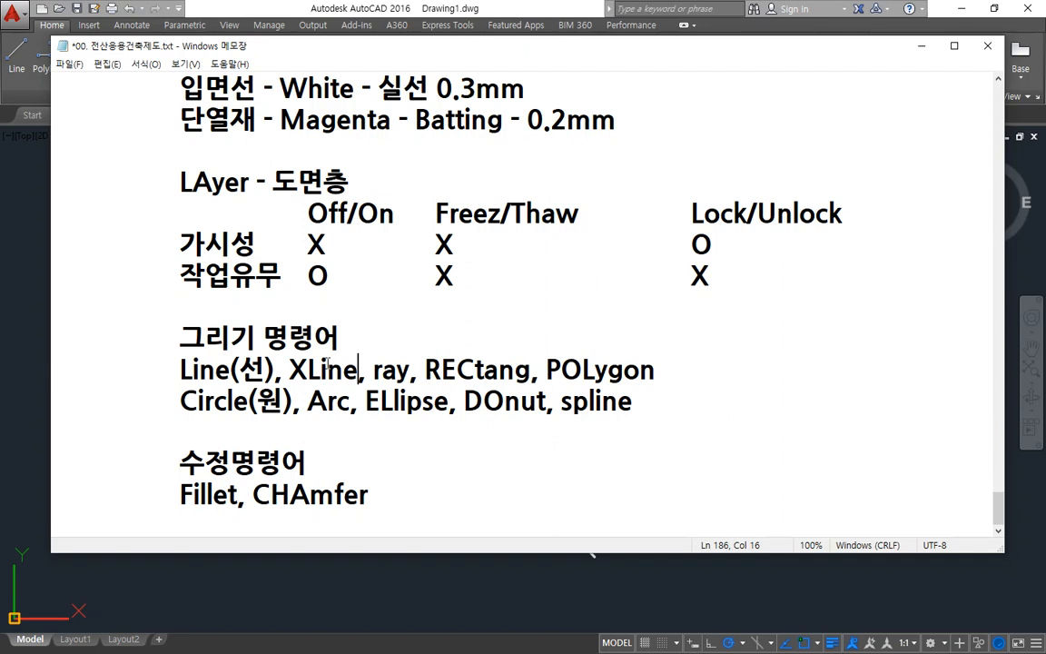
pyautogui.write('(무')
pyautogui.write('한서')
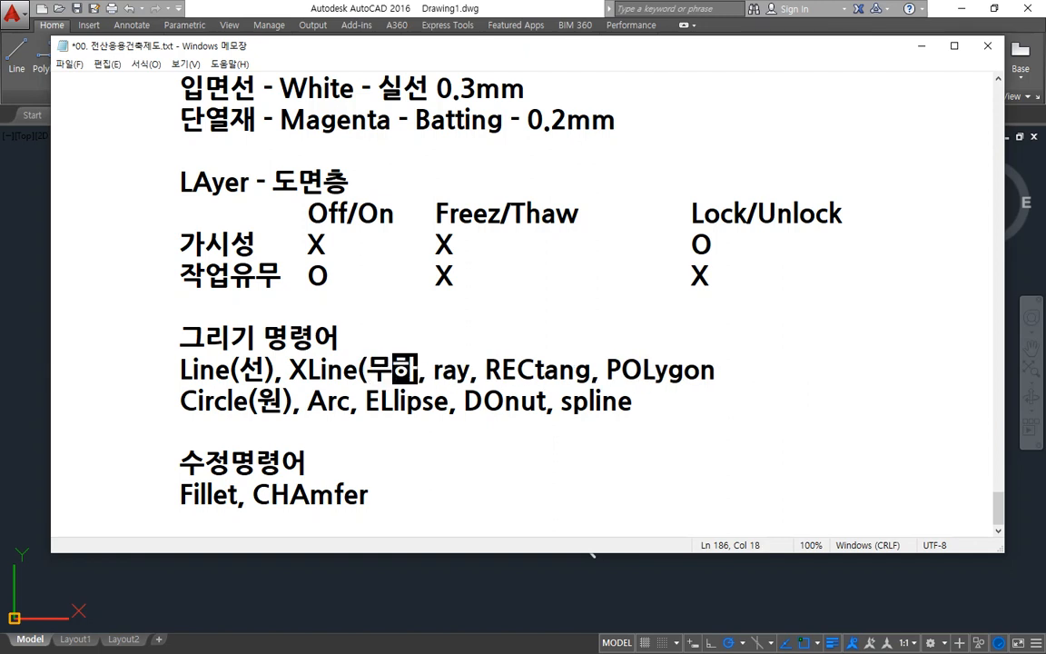
pyautogui.write('ㄴ)')
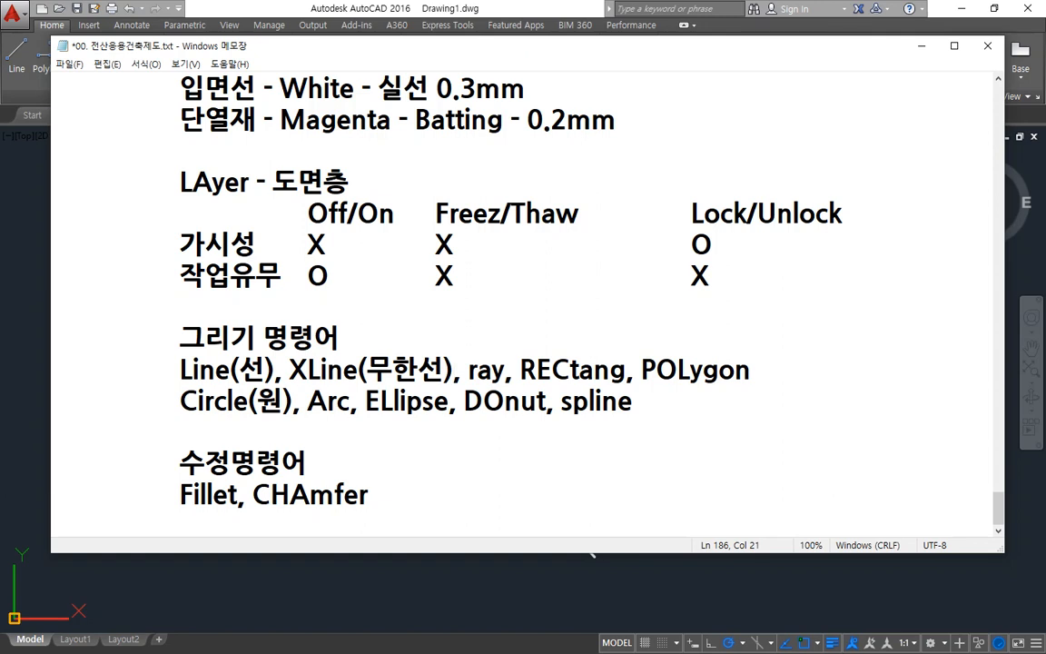
# Step: Add the Korean meaning "(반 무한선)" after ray in the drawing commands list
pyautogui.press('Right')
pyautogui.press('Right')
pyautogui.press('Right')
pyautogui.press('Right')
pyautogui.press('Right')
pyautogui.write('(')
pyautogui.write('반 무')
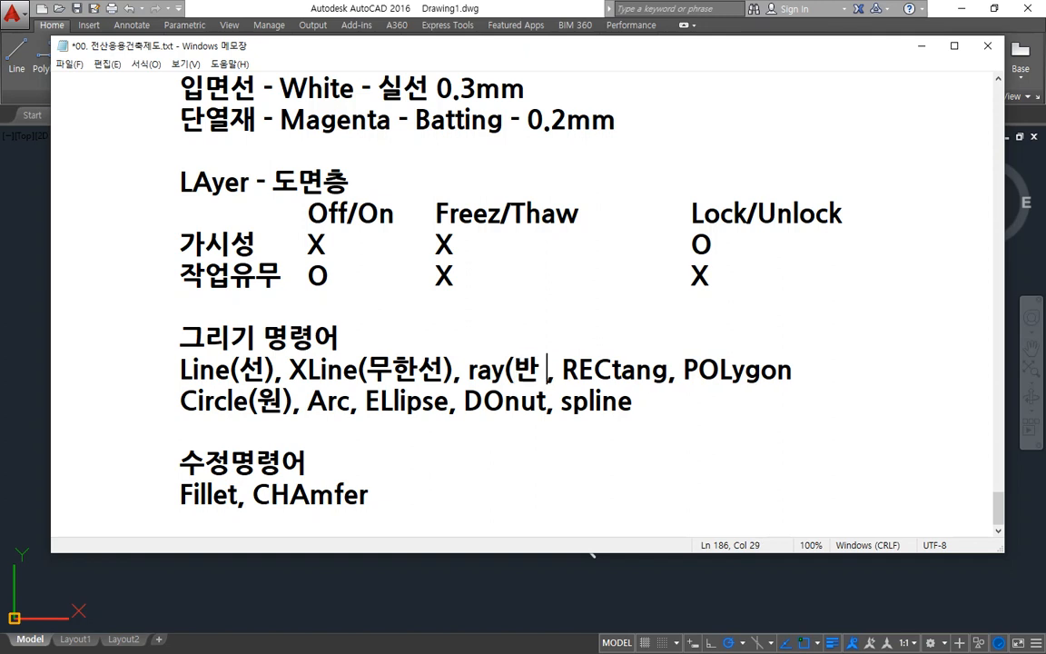
pyautogui.write('한선)')
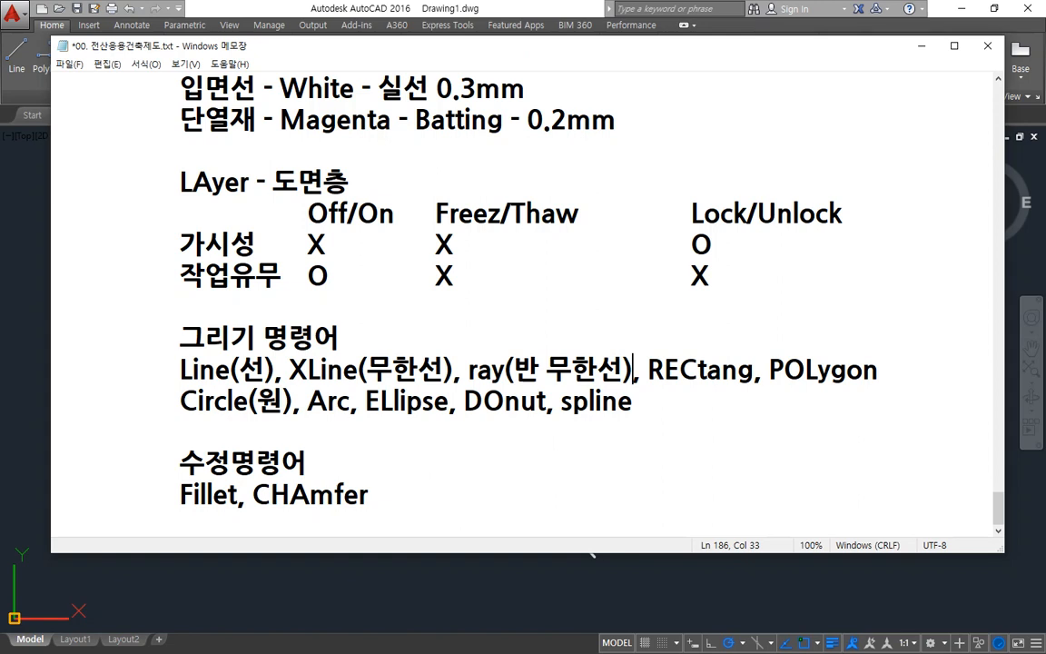
# Step: Add "(사각형)" after RECtang and "(정다각형)" after POLygon in the drawing commands list
pyautogui.press('Right')
pyautogui.press('Right')
pyautogui.press('Right')
pyautogui.press('Right')
pyautogui.press('Right')
pyautogui.press('Right')
pyautogui.press('Right')
pyautogui.press('Right')
pyautogui.press('Right')
pyautogui.write('(사각')
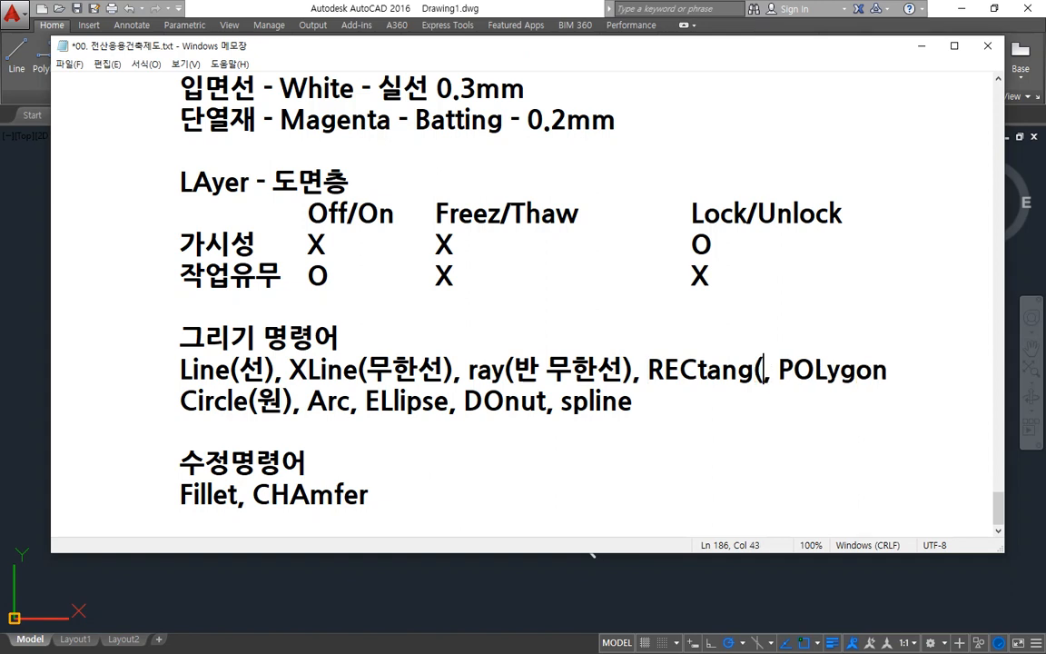
pyautogui.write('형)')
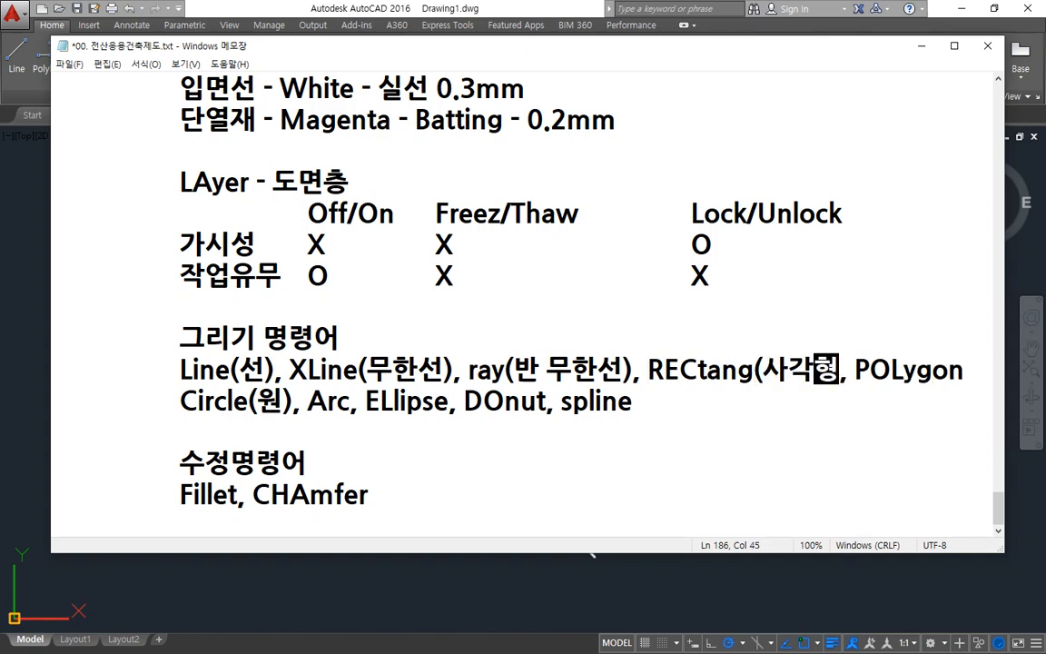
pyautogui.press('End')
pyautogui.write('(')
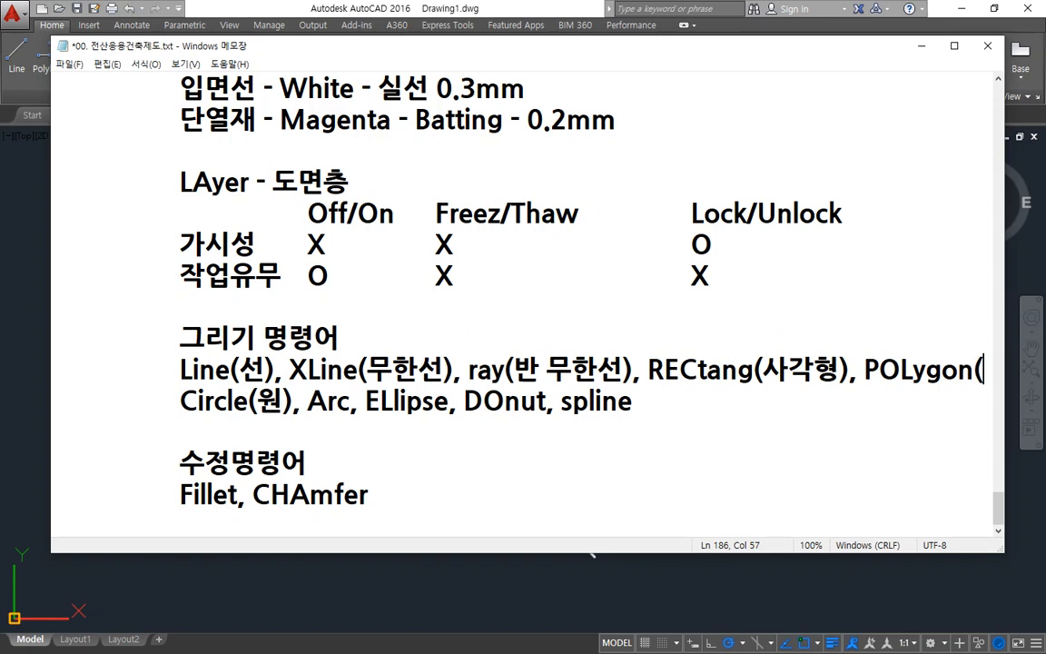
pyautogui.write('정다각형)')
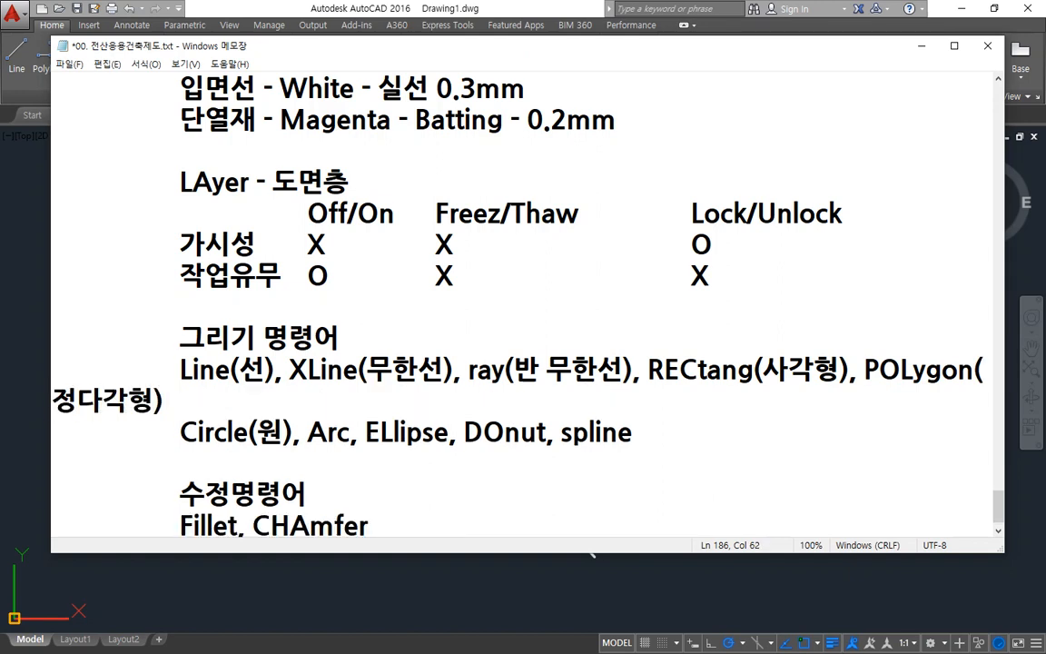
# Step: Break the line before RECtang so RECtang and POLygon sit on their own line, indented by two more tabs
pyautogui.click(649, 370)
pyautogui.press('Return')
pyautogui.press('Tab')
pyautogui.press('Tab')
pyautogui.press('End')
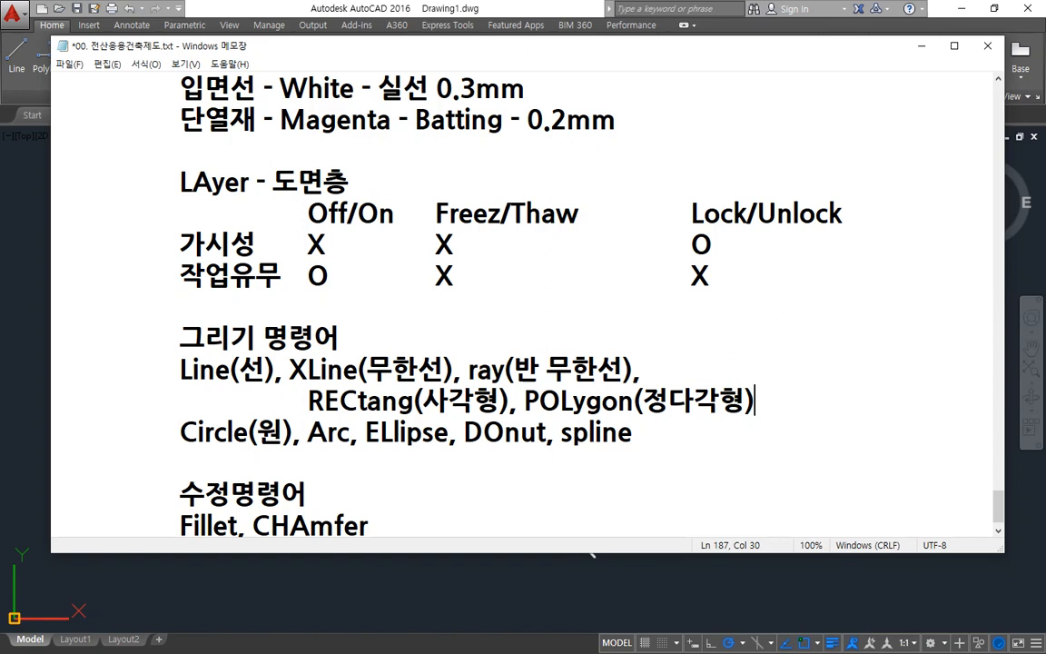
# Step: Add the Korean meaning "(호)" after Arc in the line of curve commands
pyautogui.press('Down')
pyautogui.press('Left')
pyautogui.press('Left')
pyautogui.press('Left')
pyautogui.press('Left')
pyautogui.press('Left')
pyautogui.press('Left')
pyautogui.press('Left')
pyautogui.press('Left')
pyautogui.press('Left')
pyautogui.press('Left')
pyautogui.press('Left')
pyautogui.press('Left')
pyautogui.press('Left')
pyautogui.press('Left')
pyautogui.press('Left')
pyautogui.press('Left')
pyautogui.press('Left')
pyautogui.press('Left')
pyautogui.press('Left')
pyautogui.press('Left')
pyautogui.press('Left')
pyautogui.press('Left')
pyautogui.write('(')
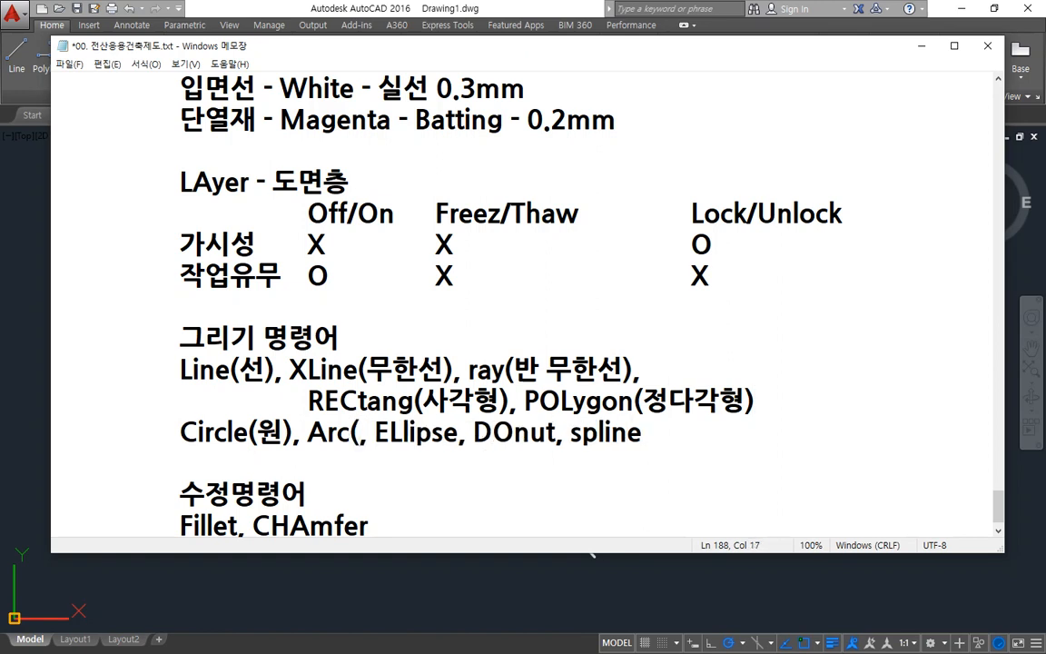
pyautogui.write('호)')
# Step: Add the Korean meaning "(타원)" after ELlipse
pyautogui.press('Right')
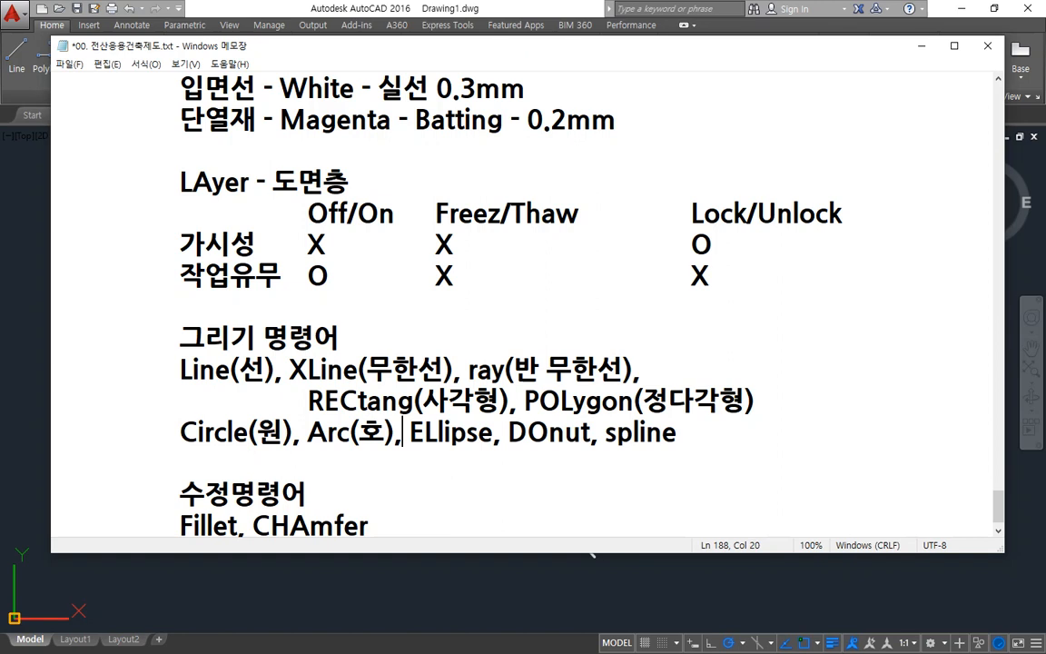
pyautogui.press('Right')
pyautogui.press('Right')
pyautogui.press('Right')
pyautogui.press('Right')
pyautogui.press('Right')
pyautogui.press('Right')
pyautogui.press('Right')
pyautogui.press('Right')
pyautogui.write('(타원)')
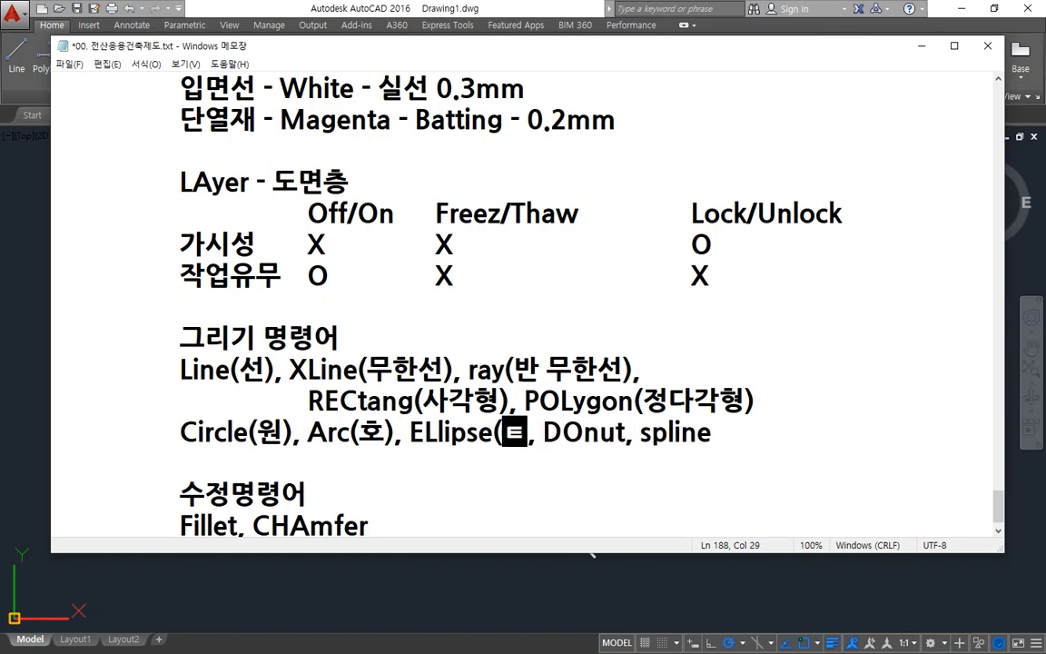
# Step: Add "(도넛)" after DOnut and "(스플라인)" after spline to complete the line of curve commands
pyautogui.press('Right')
pyautogui.press('Right')
pyautogui.press('Right')
pyautogui.press('Right')
pyautogui.press('Right')
pyautogui.press('Right')
pyautogui.press('Right')
pyautogui.press('Right')
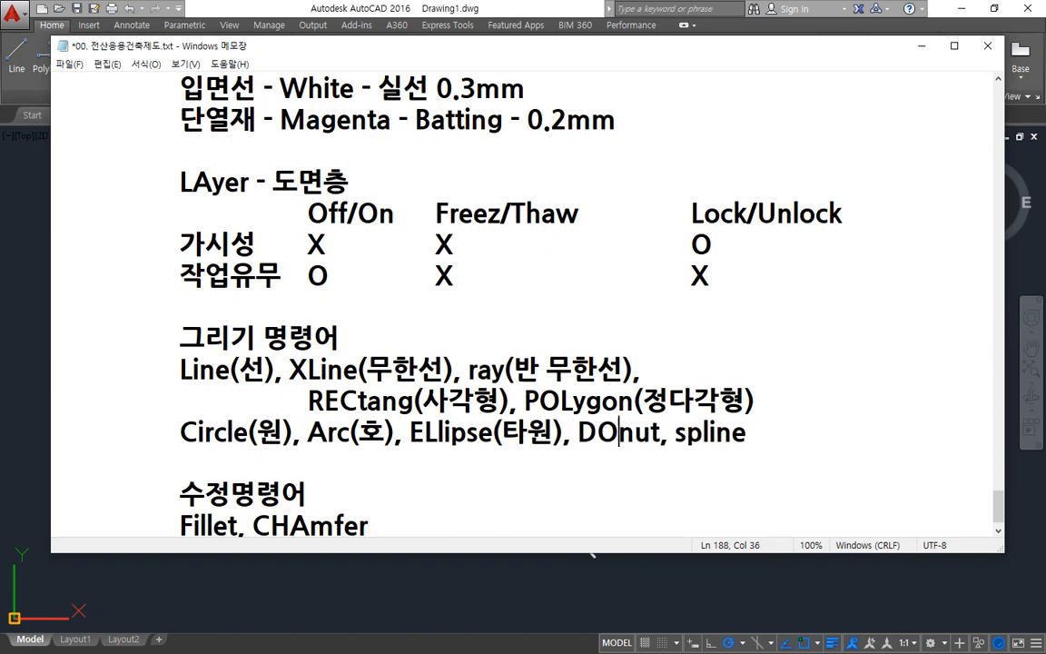
pyautogui.press('Left')
pyautogui.write('(')
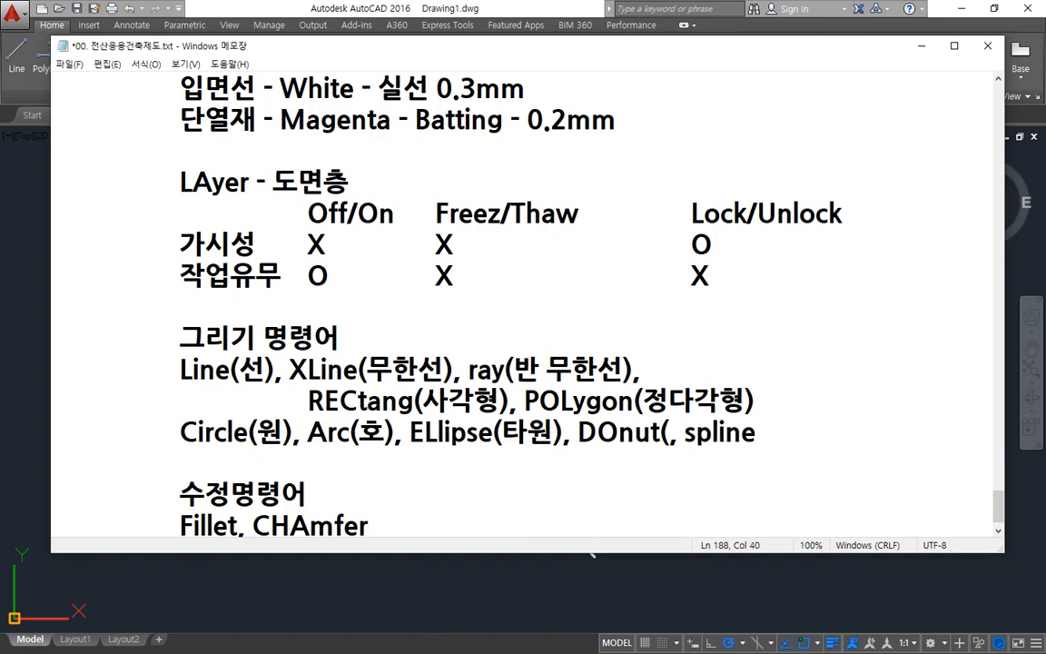
pyautogui.write('도넛)')
pyautogui.press('End')
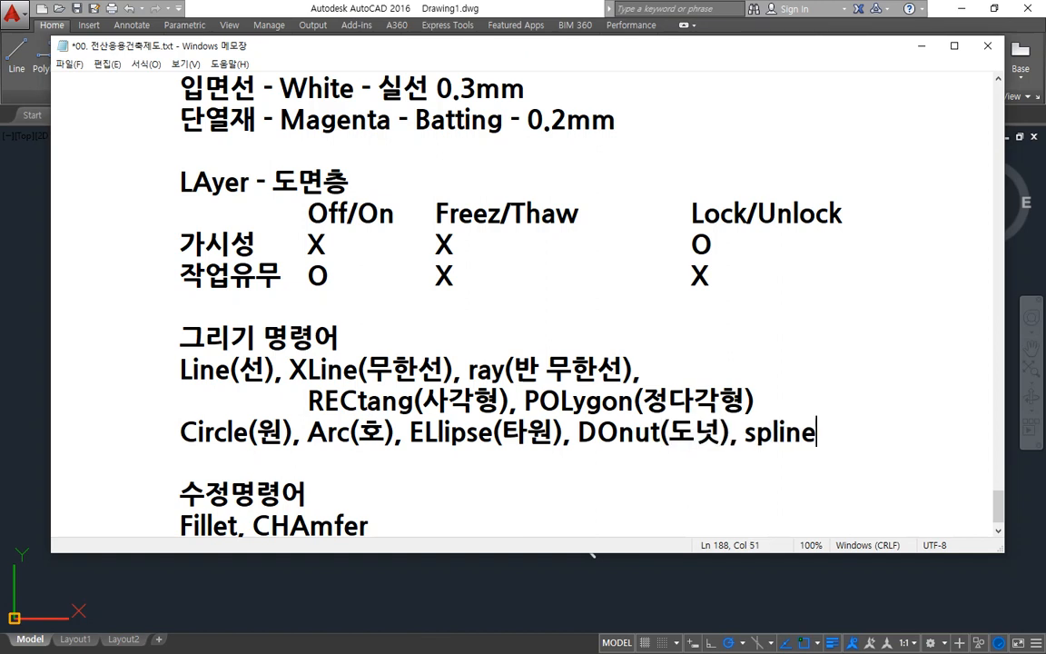
pyautogui.write('(스플라인)')
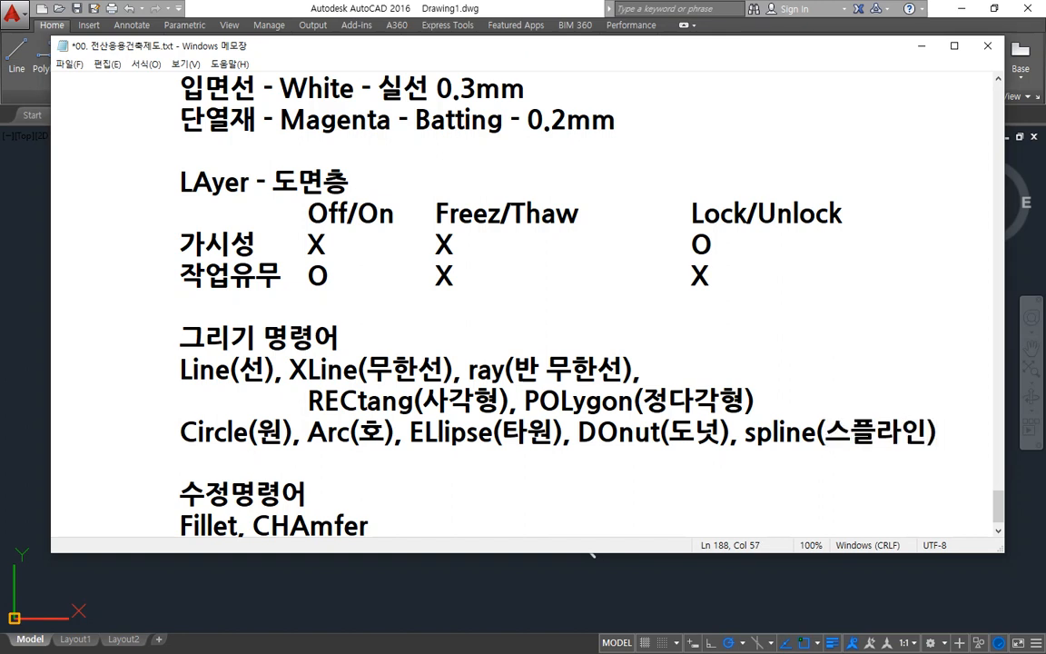
# Step: In the modify commands list, add the Korean meaning "(모깍기)" after Fillet
pyautogui.press('Down')
pyautogui.press('Down')
pyautogui.press('Down')
pyautogui.press('Right')
pyautogui.press('Right')
pyautogui.press('Right')
pyautogui.press('Right')
pyautogui.press('Right')
pyautogui.press('Right')
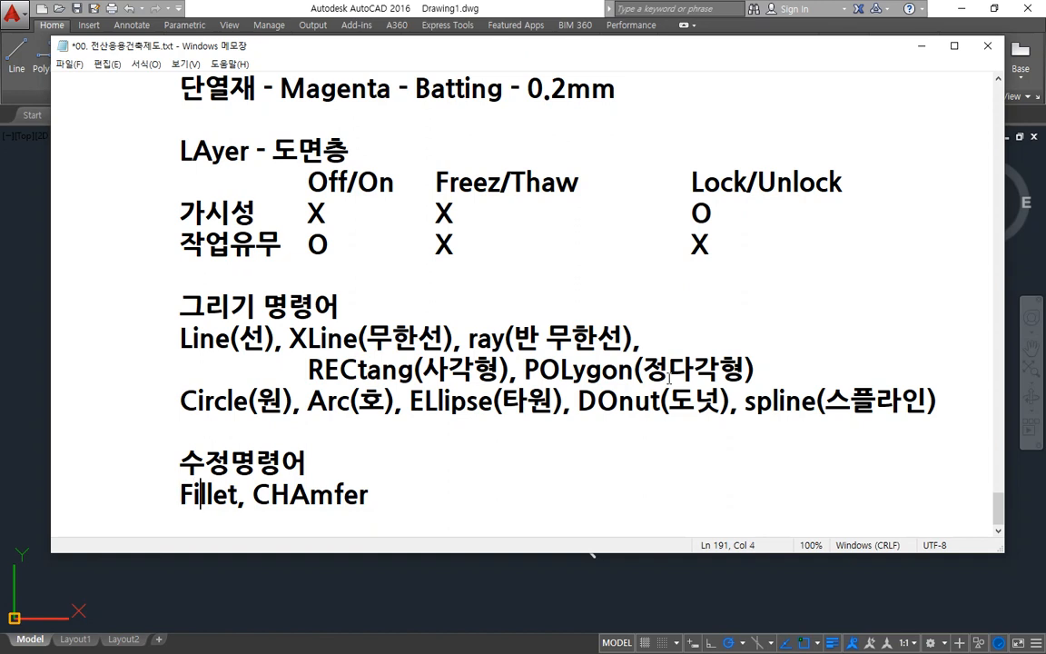
pyautogui.write('(묶')
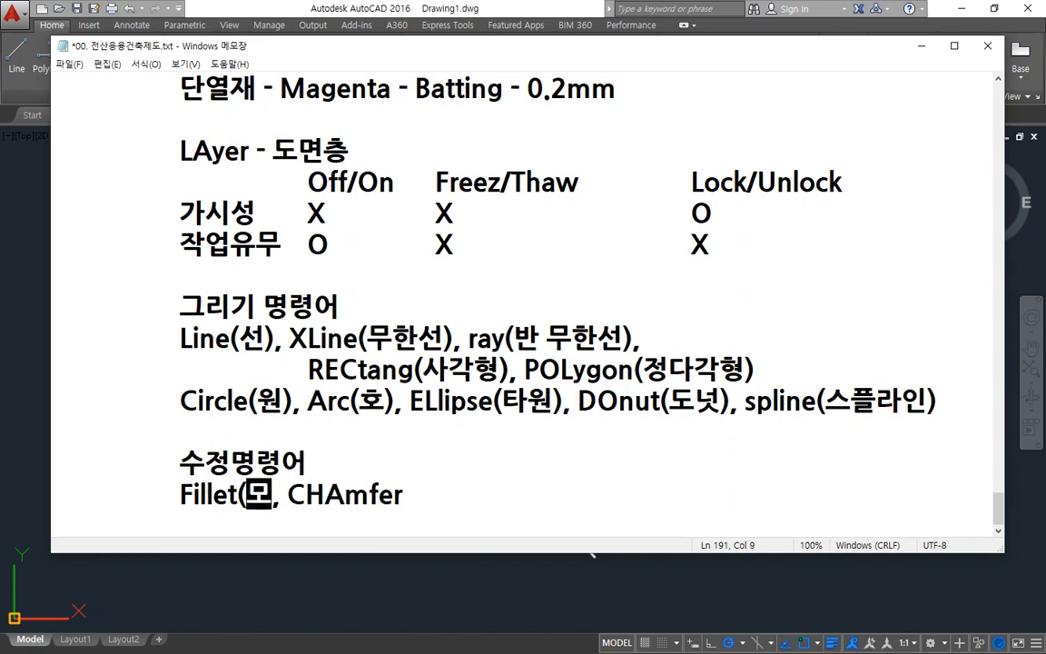
pyautogui.write('깍기)')
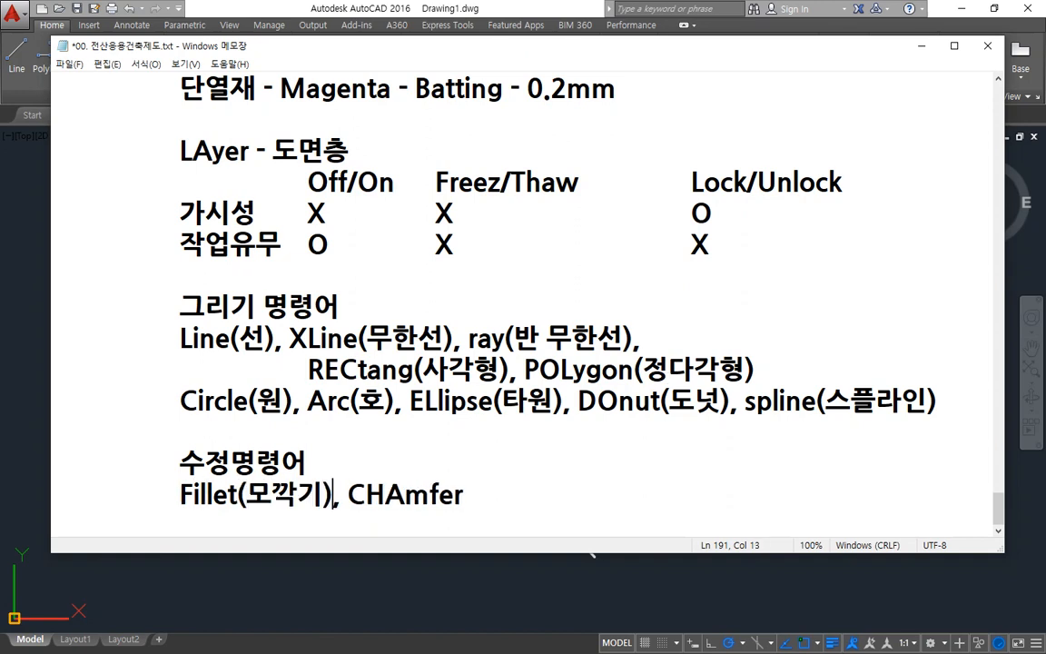
# Step: Add the Korean meaning "(모따기)" after CHAmfer and start a new line below it
pyautogui.press('End')
pyautogui.write('(모')
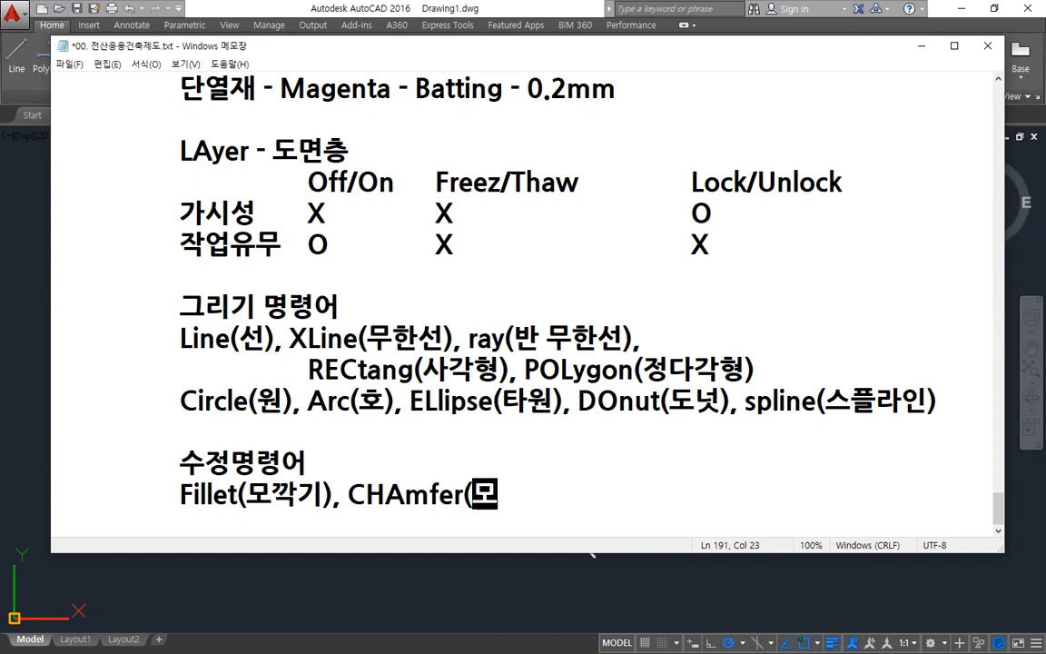
pyautogui.write('따기)')
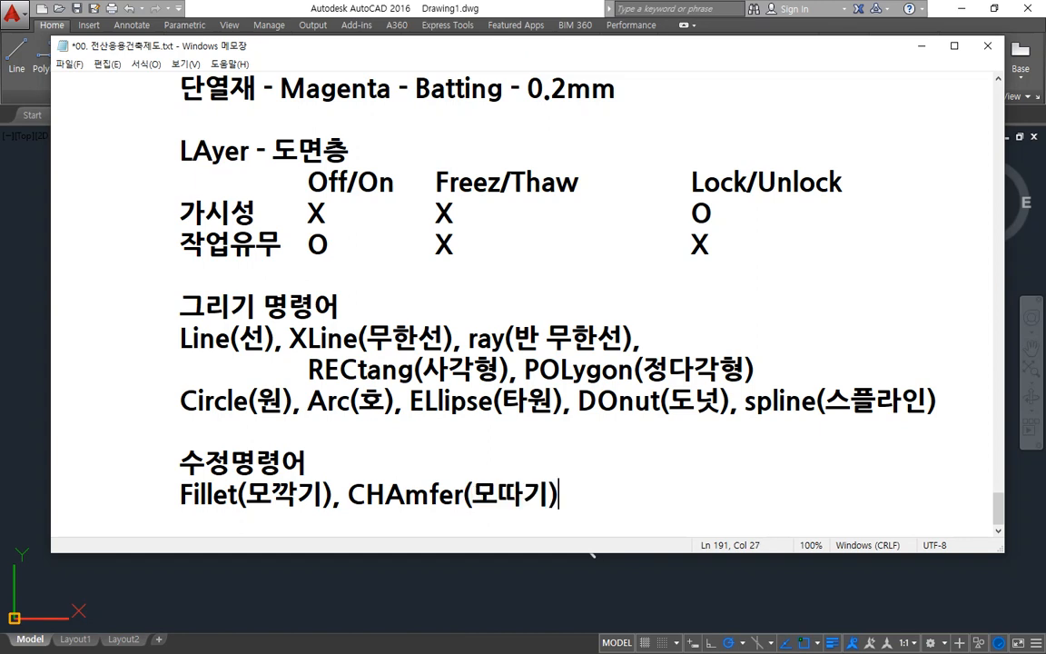
pyautogui.press('Return')
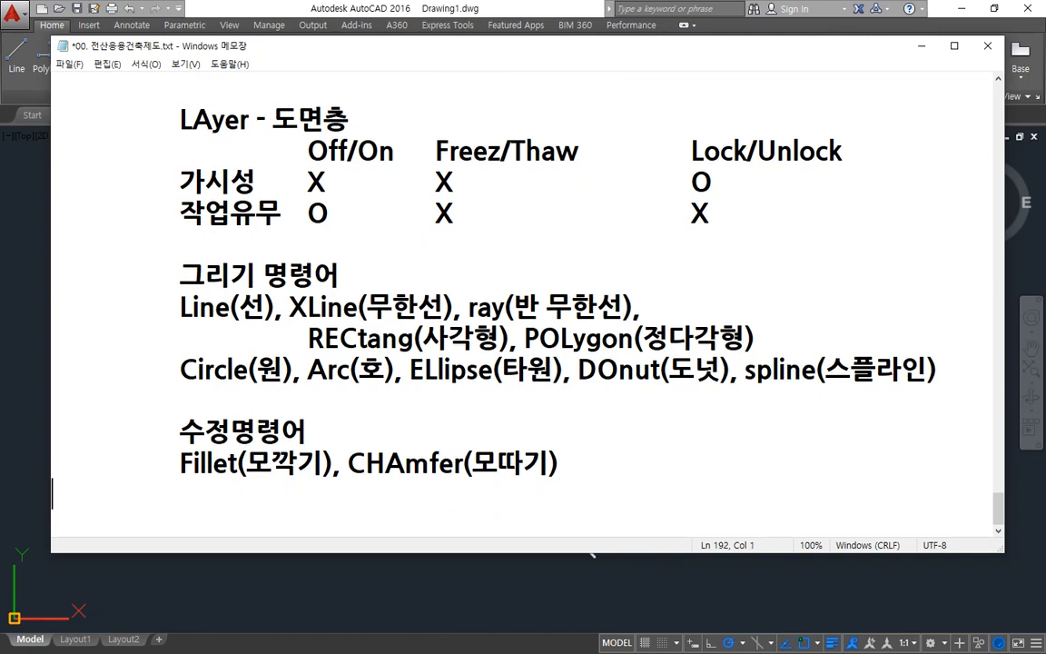
# Step: Switch to AutoCAD and draw a line crossing the two nearly parallel lines beside the long diagonal line
pyautogui.click(289, 307)
pyautogui.click(9, 223)
pyautogui.click(519, 551)
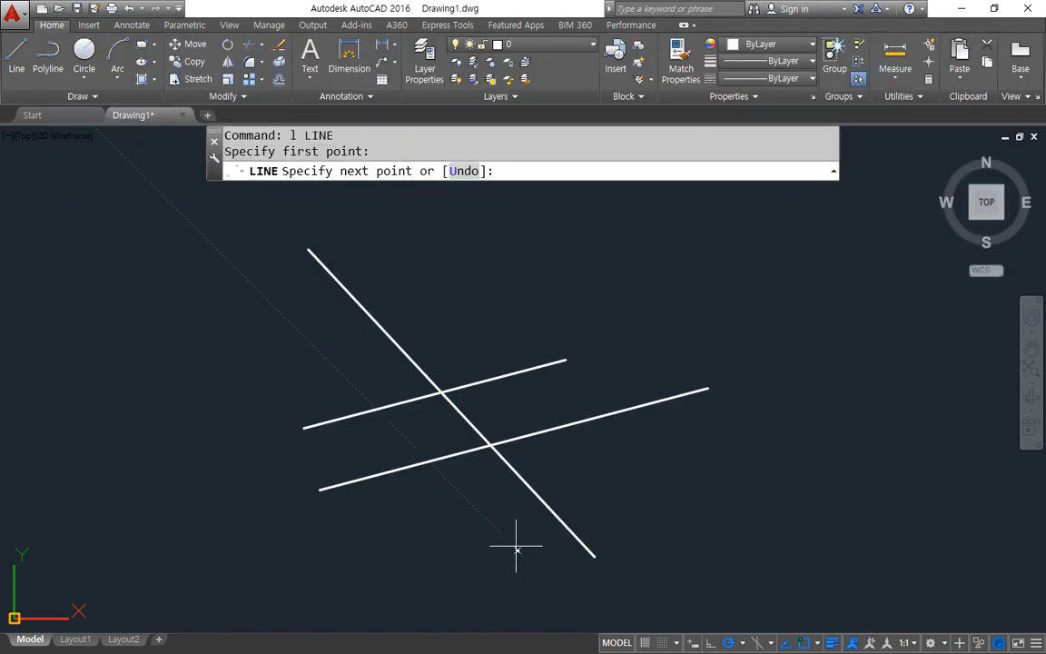
pyautogui.click(376, 370)
pyautogui.press('Return')
# Step: Erase all four lines from the drawing area
pyautogui.moveTo(684, 544); pyautogui.dragTo(245, 322)
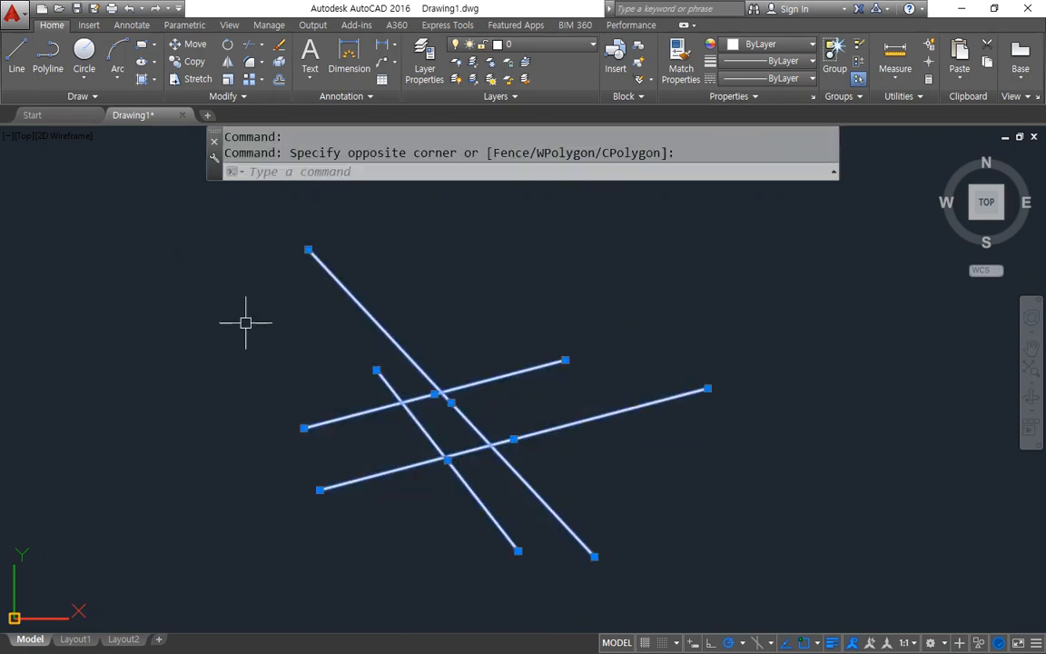
pyautogui.write('e')
pyautogui.press('Return')
# Step: Draw four XLine construction lines through one common point: horizontal, rising diagonally, vertical and at 135°
pyautogui.write('xl')
pyautogui.press('Return')
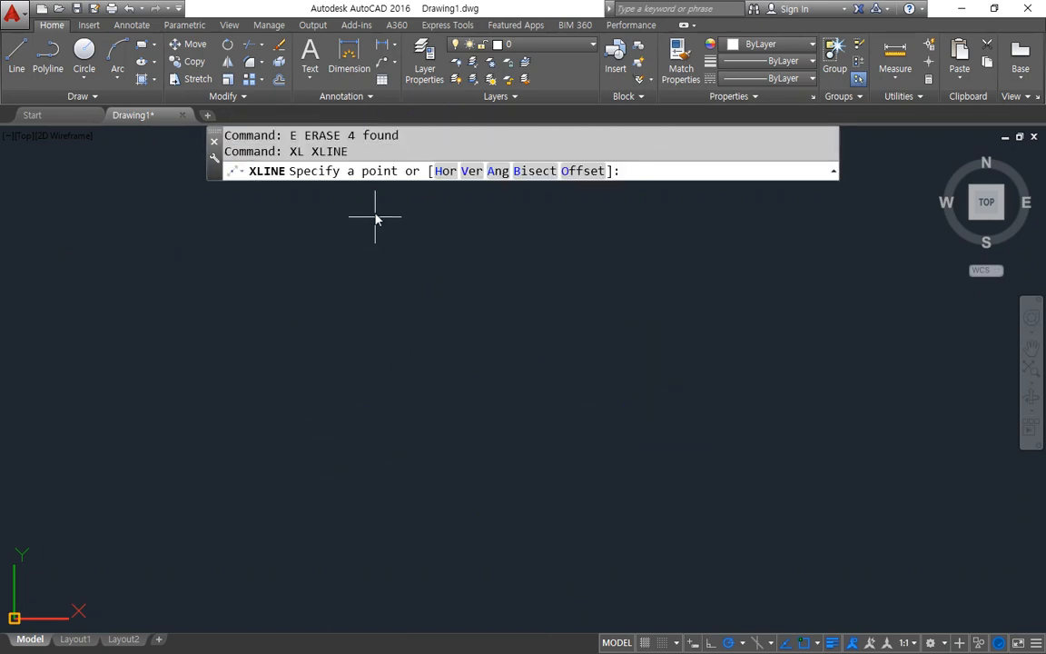
pyautogui.moveTo(353, 190)
pyautogui.mouseDown()
pyautogui.moveTo(347, 158)
pyautogui.moveTo(391, 182)
pyautogui.moveTo(346, 194)
pyautogui.mouseUp()
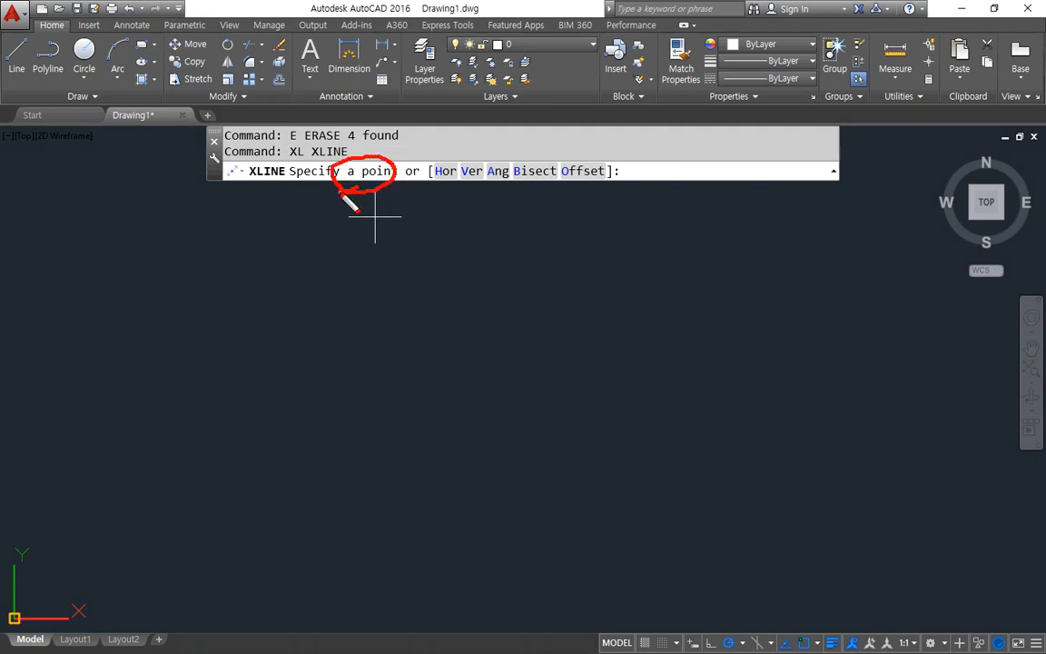
pyautogui.press('Escape')
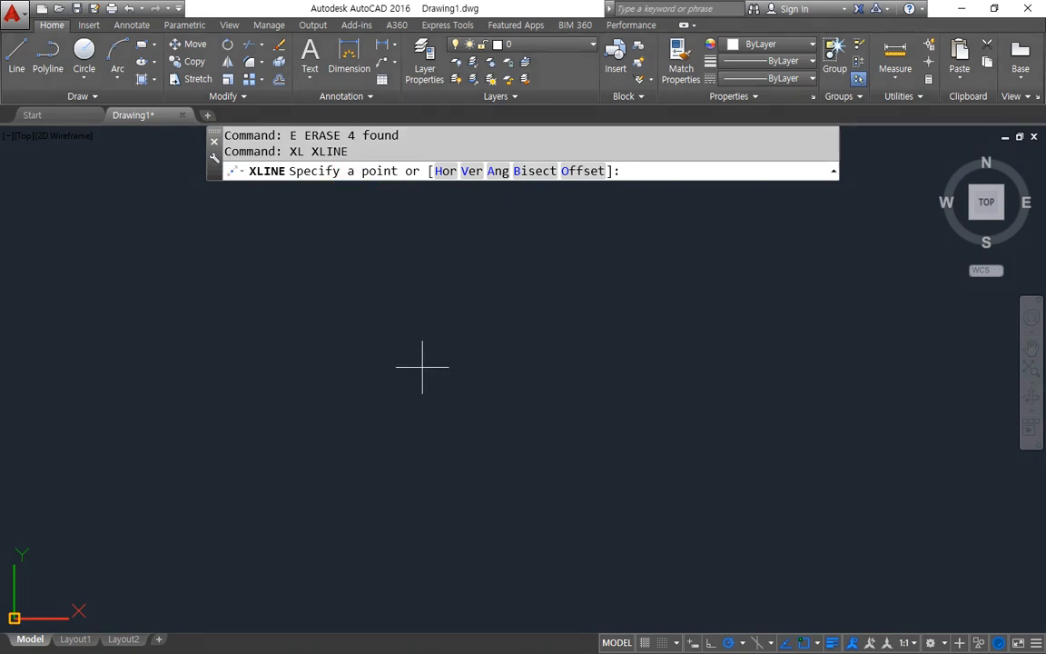
pyautogui.click(407, 351)
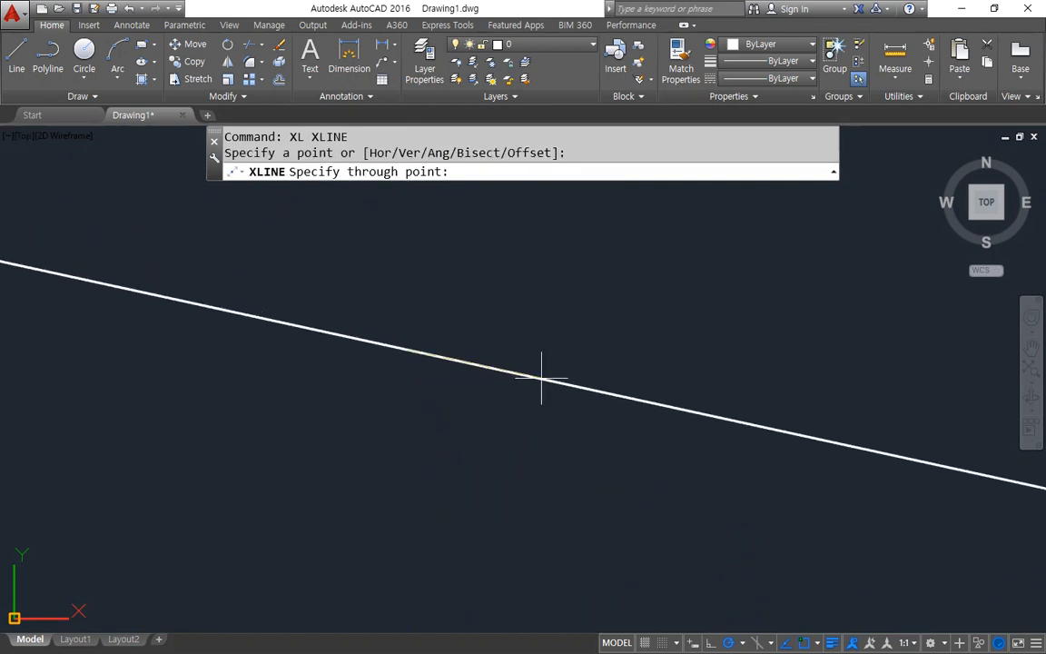
pyautogui.click(532, 351)
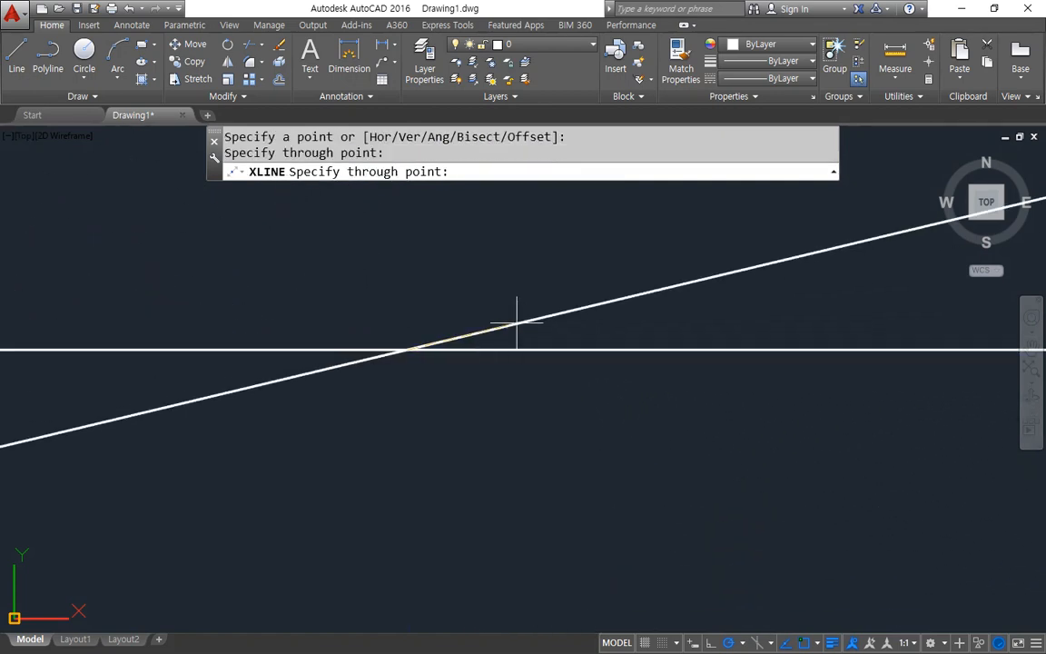
pyautogui.click(496, 289)
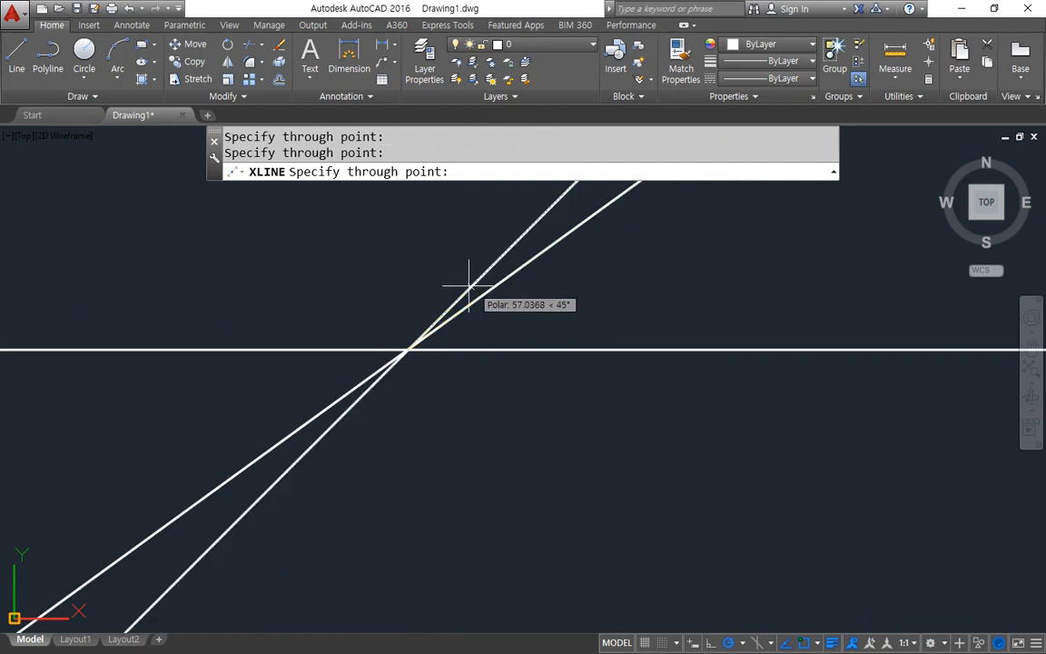
pyautogui.click(411, 282)
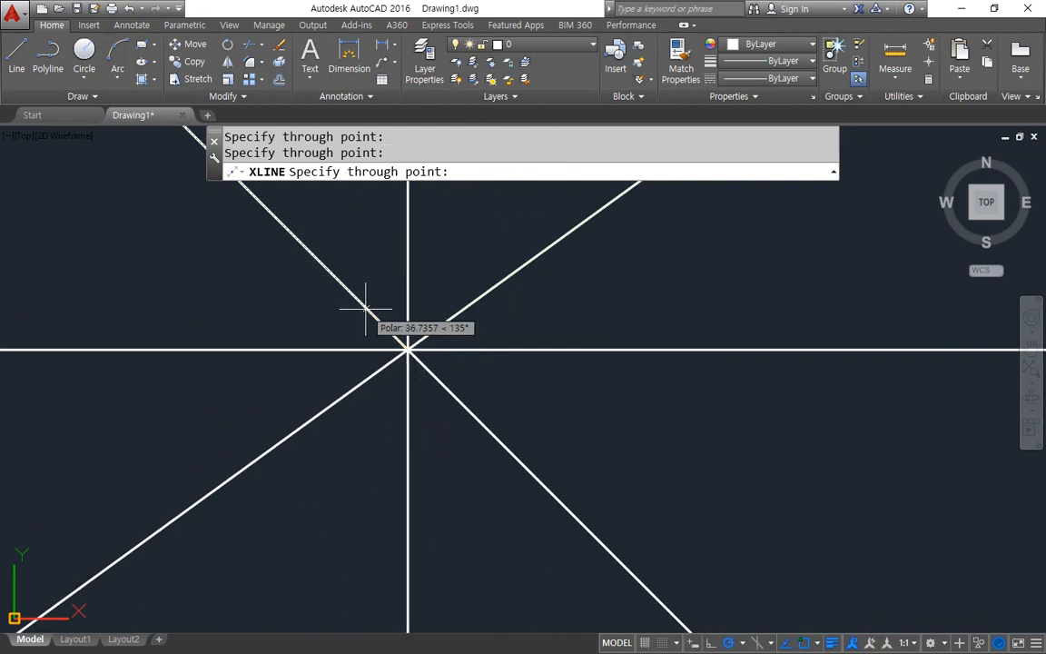
pyautogui.click(366, 309)
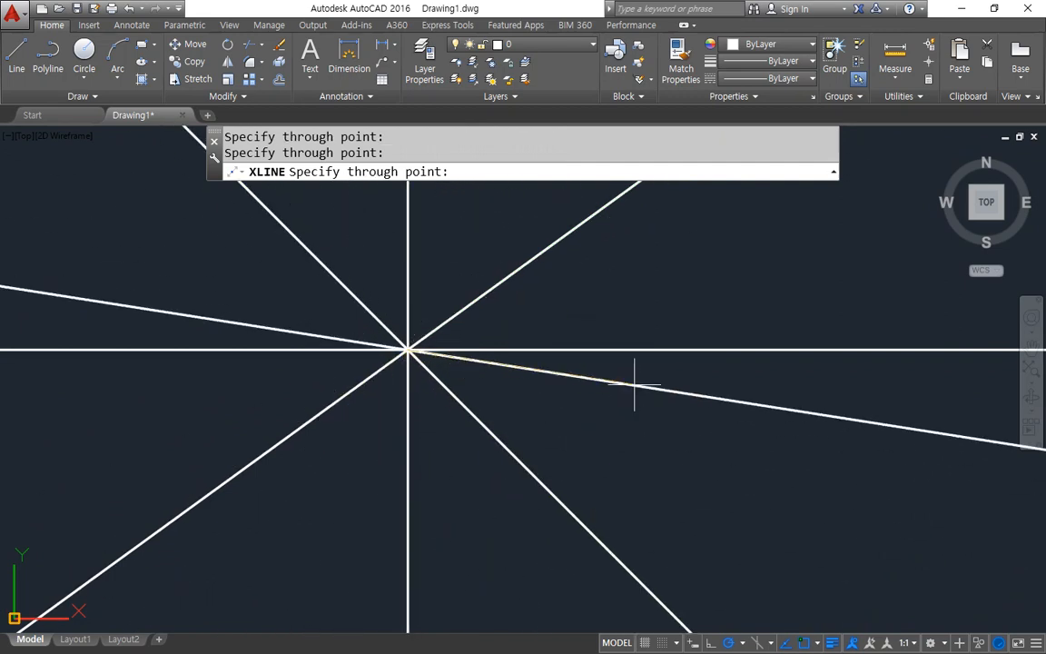
pyautogui.press('Return')
# Step: Draw four parallel horizontal construction lines spaced up the drawing area with XLine's Hor option
pyautogui.scroll(-4, 445, 418)
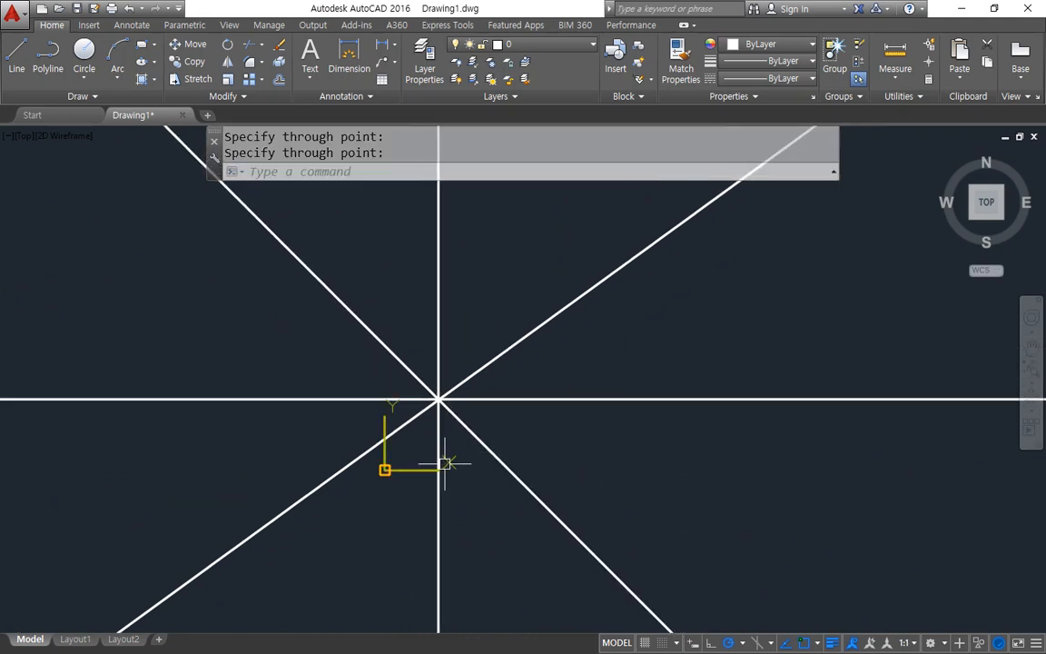
pyautogui.write('z')
pyautogui.press('Return')
pyautogui.write('a')
pyautogui.press('Return')
pyautogui.write('xl')
pyautogui.press('Return')
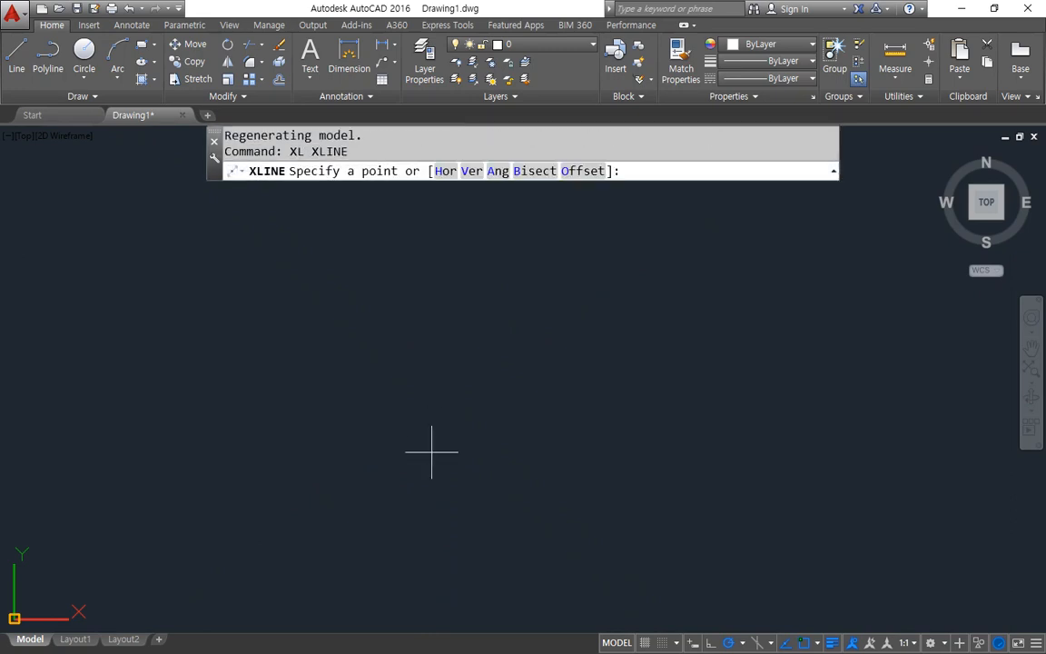
pyautogui.moveTo(448, 190)
pyautogui.mouseDown()
pyautogui.moveTo(434, 168)
pyautogui.moveTo(466, 193)
pyautogui.moveTo(471, 157)
pyautogui.moveTo(474, 199)
pyautogui.moveTo(497, 183)
pyautogui.moveTo(521, 192)
pyautogui.moveTo(536, 156)
pyautogui.moveTo(531, 202)
pyautogui.mouseUp()
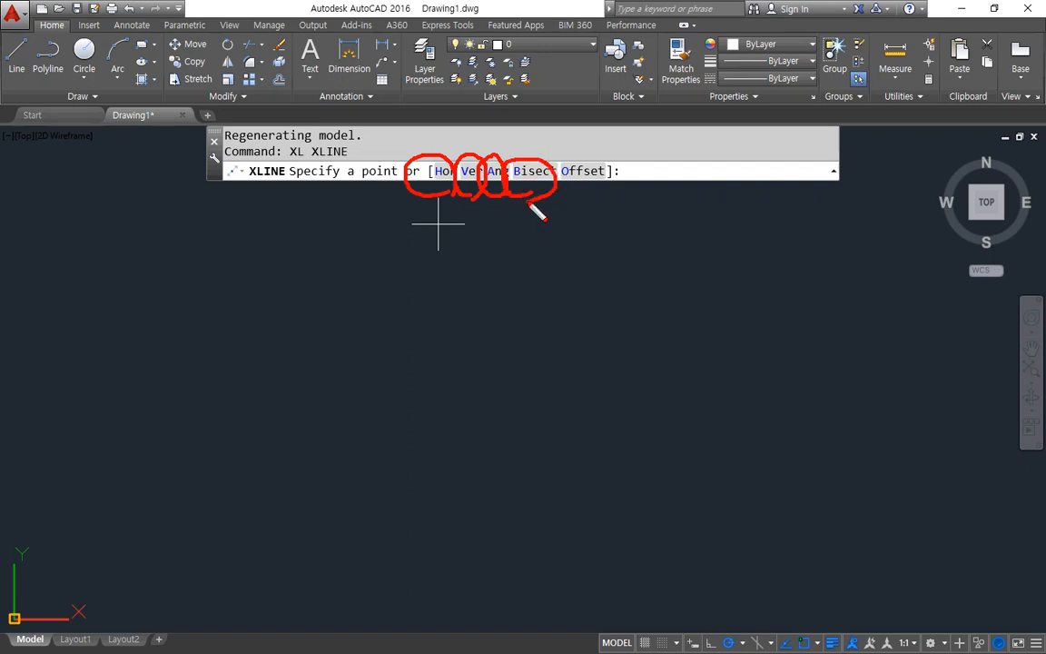
pyautogui.press('Escape')
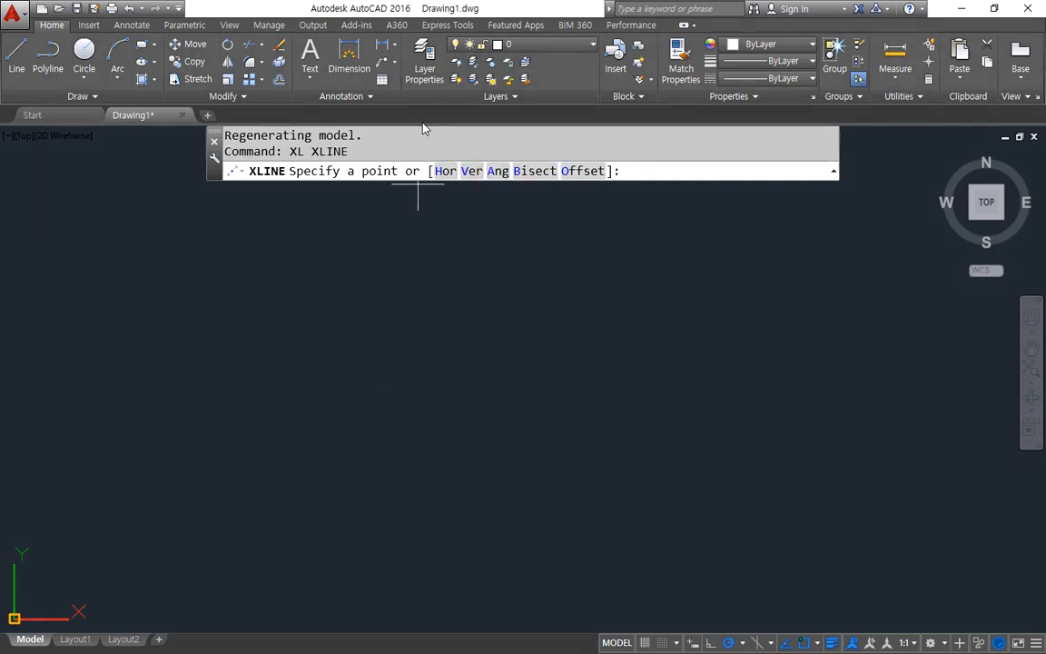
pyautogui.click(444, 171)
pyautogui.click(471, 473)
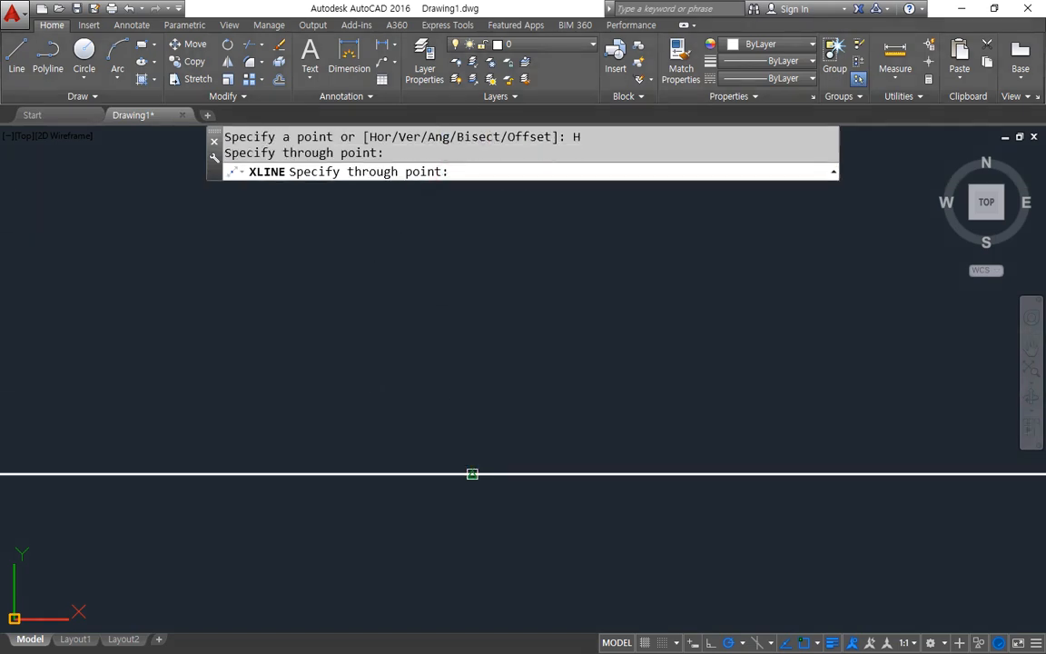
pyautogui.click(471, 422)
pyautogui.click(477, 362)
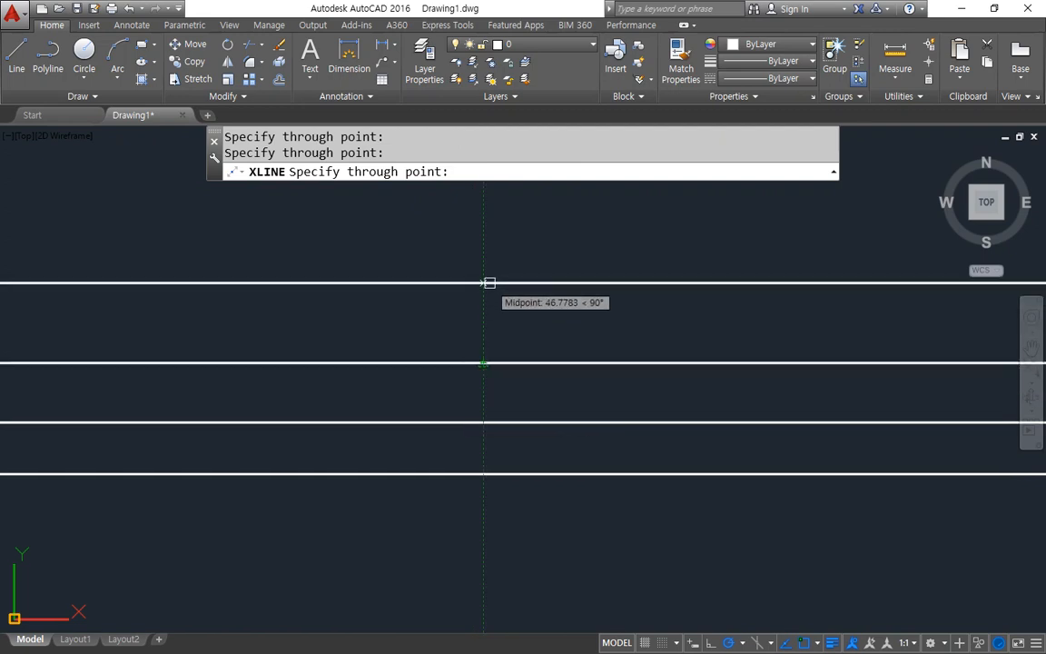
pyautogui.click(486, 282)
pyautogui.press('Return')
# Step: Draw four vertical construction lines across the horizontal ones with XLine's Ver option
pyautogui.press('Return')
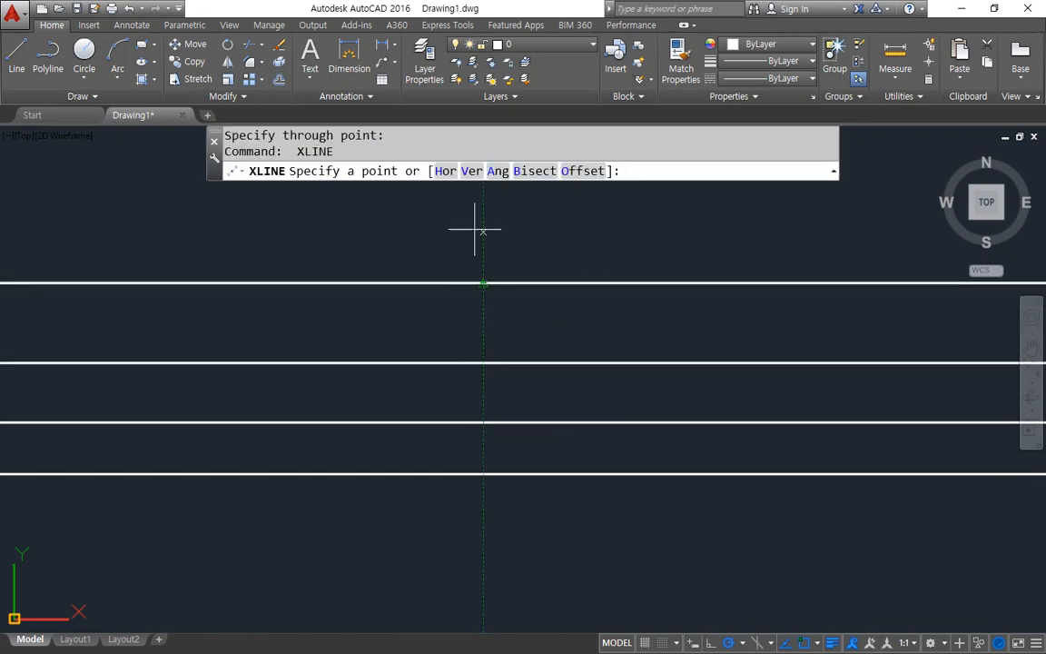
pyautogui.click(469, 172)
pyautogui.click(283, 238)
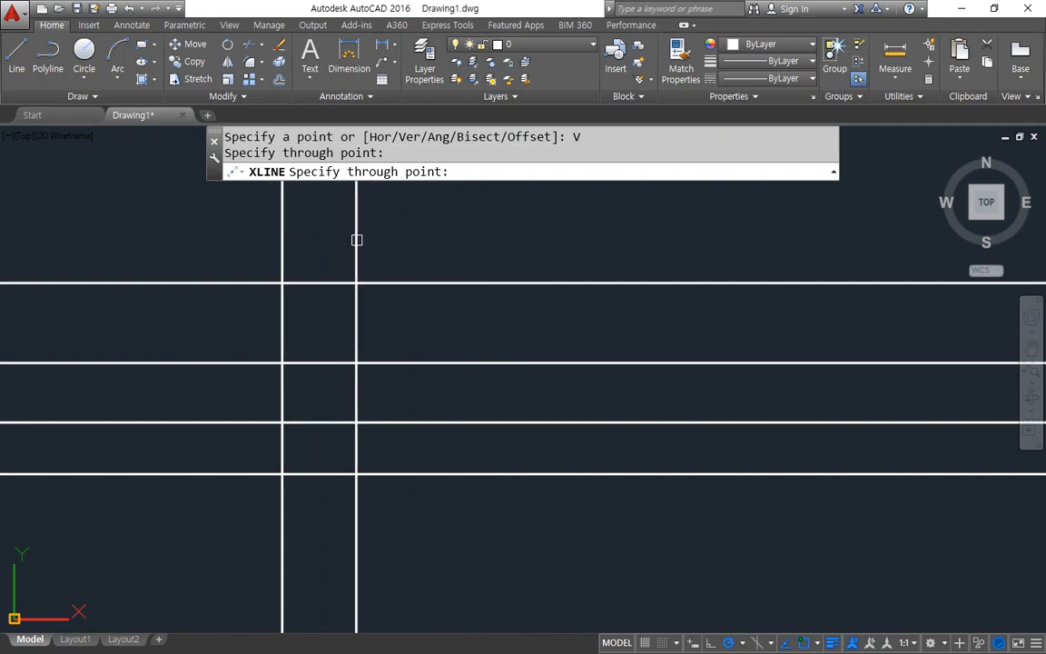
pyautogui.click(361, 238)
pyautogui.click(483, 240)
pyautogui.click(586, 227)
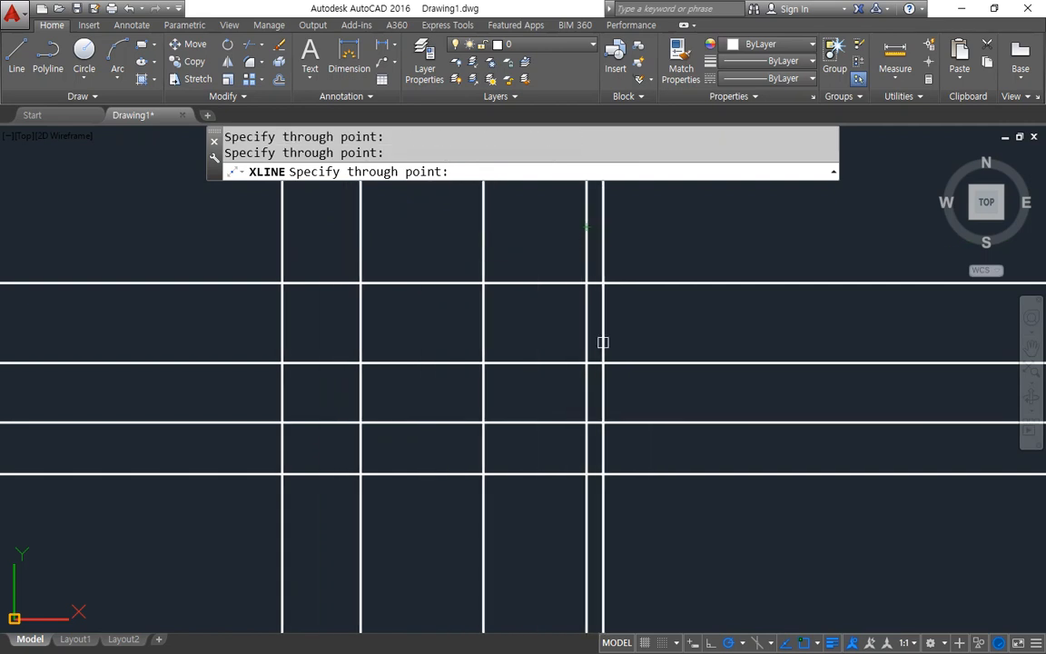
pyautogui.press('Return')
# Step: Erase all the horizontal and vertical construction lines
pyautogui.click(643, 495)
pyautogui.click(241, 266)
pyautogui.write('e')
pyautogui.press('Return')
# Step: Draw four parallel construction lines at an angle of 60 with XLine's Ang option
pyautogui.write('xl')
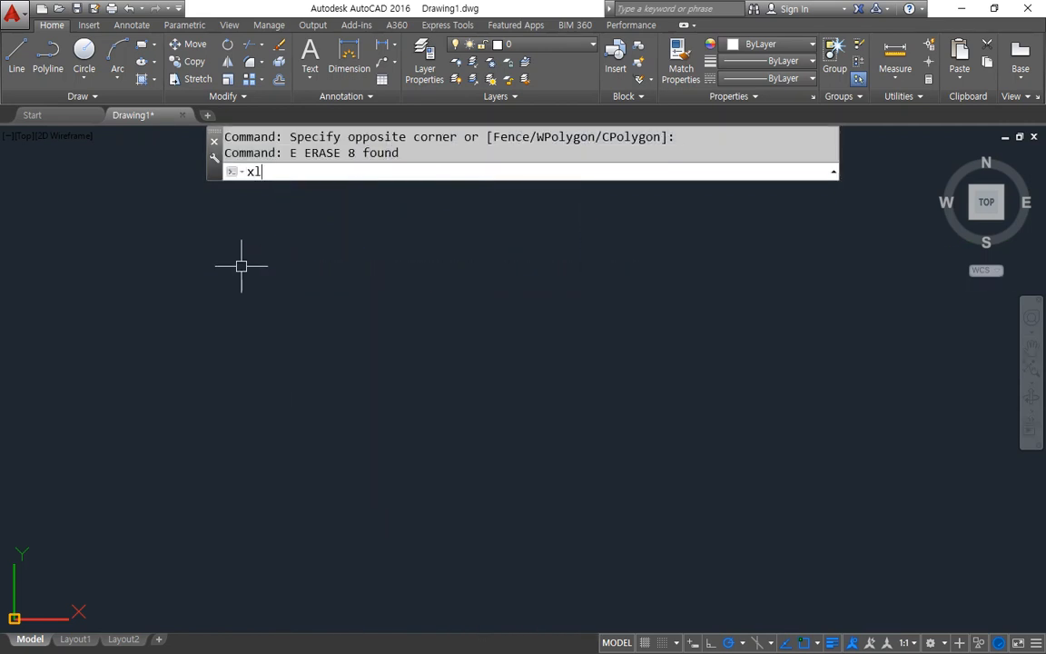
pyautogui.press('Return')
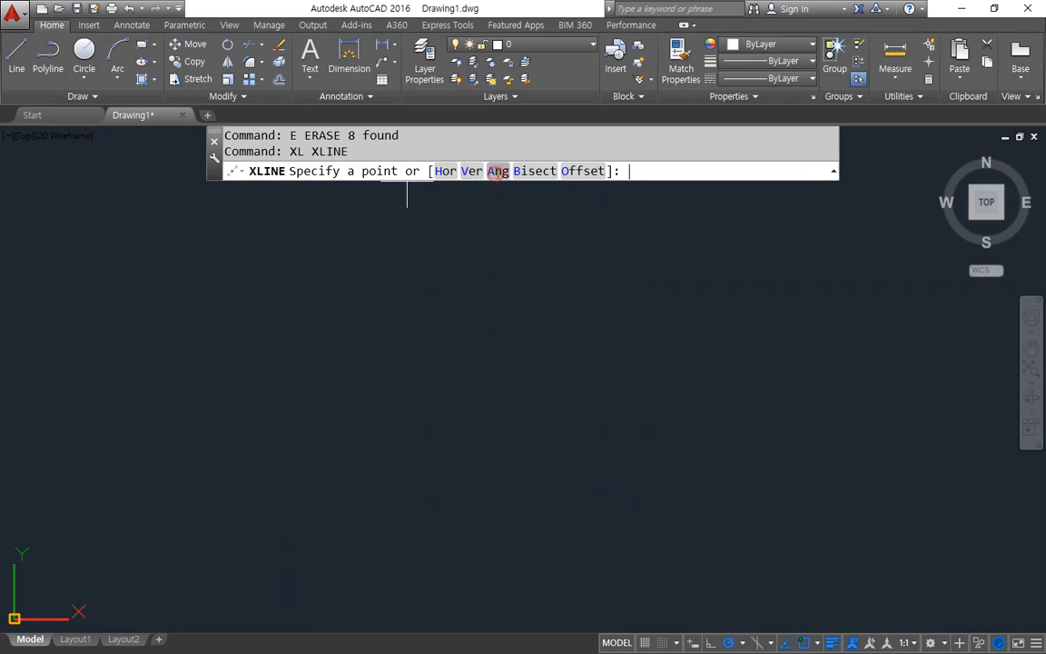
pyautogui.click(497, 172)
pyautogui.click(653, 170)
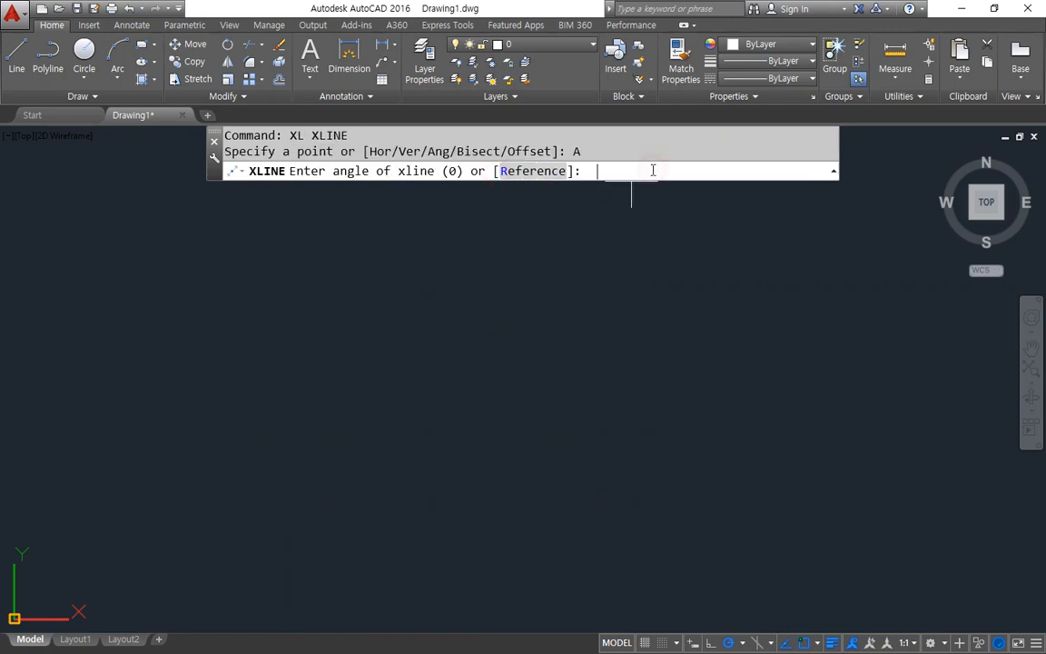
pyautogui.write('60')
pyautogui.press('Return')
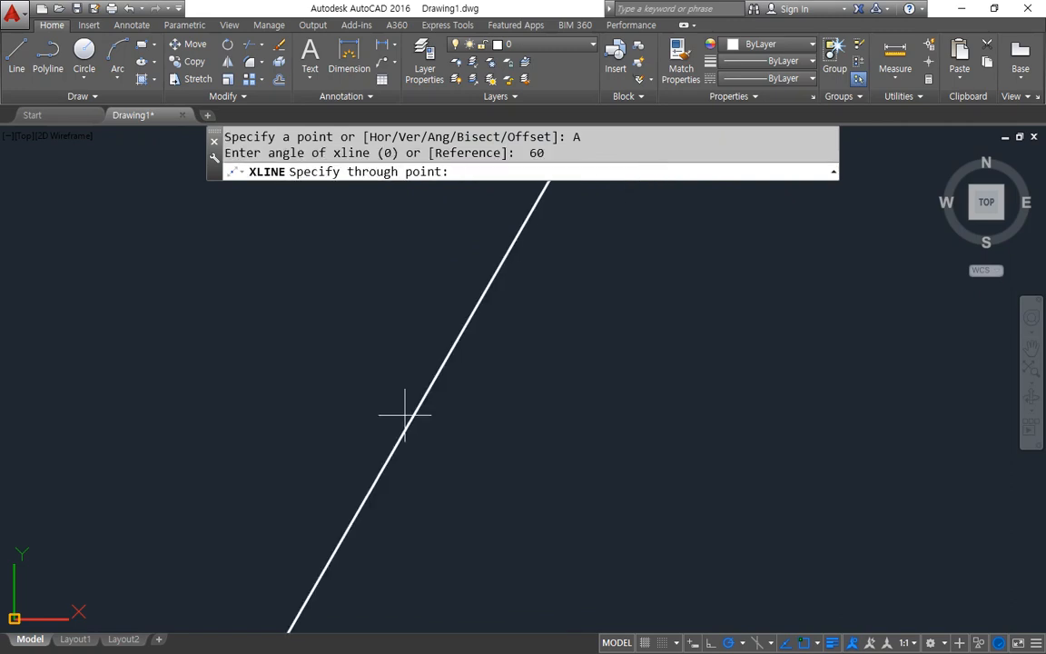
pyautogui.click(276, 415)
pyautogui.click(401, 401)
pyautogui.click(518, 405)
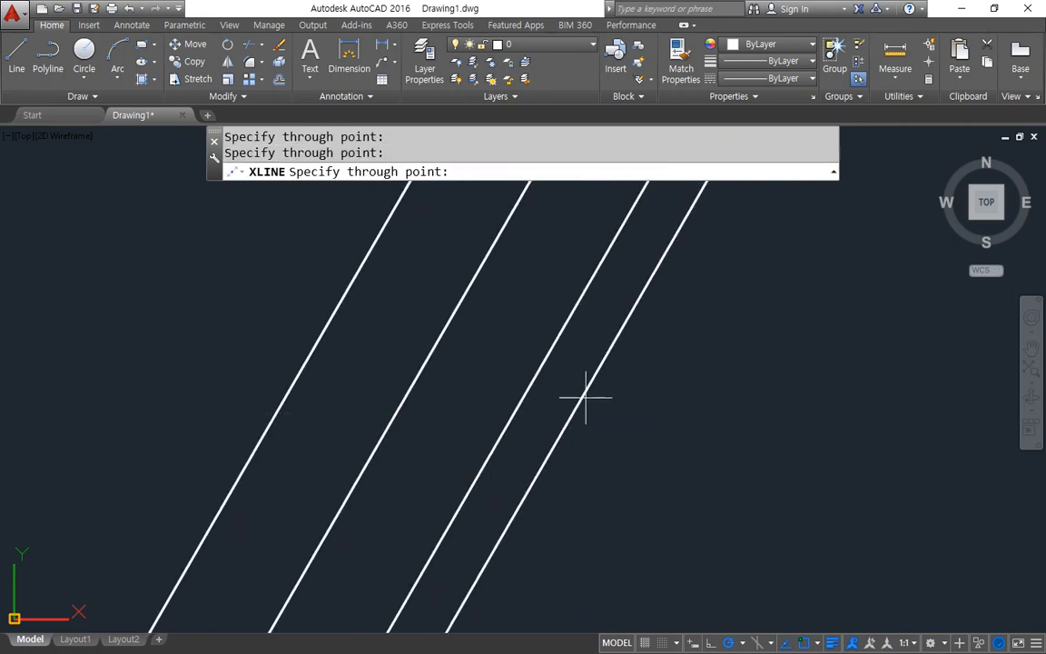
pyautogui.click(666, 395)
pyautogui.press('Return')
# Step: Erase the four angled construction lines
pyautogui.click(728, 437)
pyautogui.click(315, 315)
pyautogui.write('e')
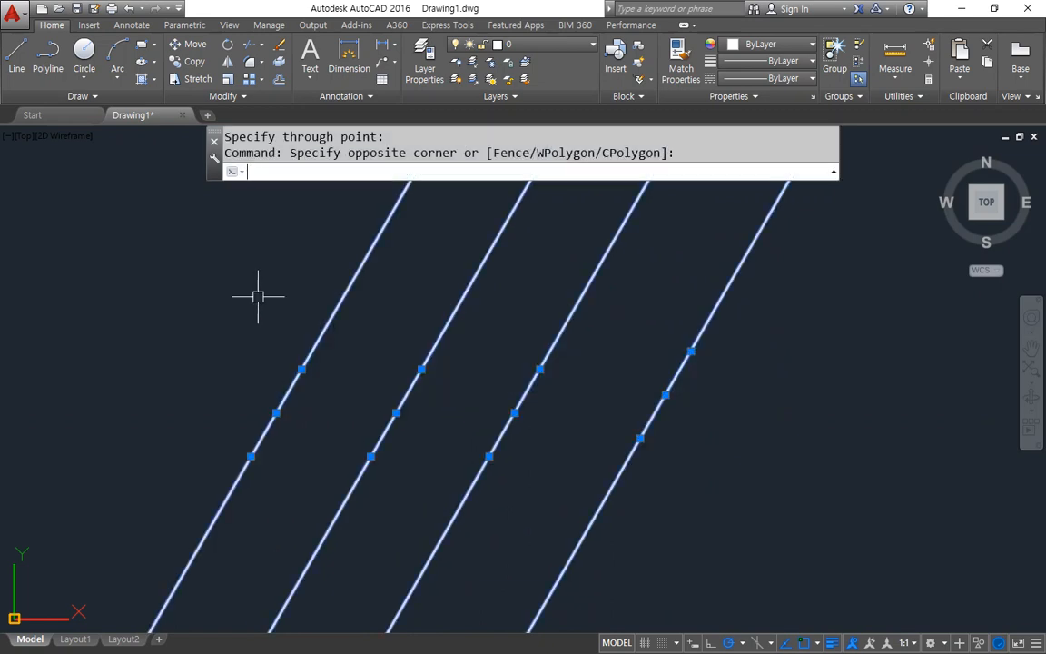
pyautogui.press('Return')
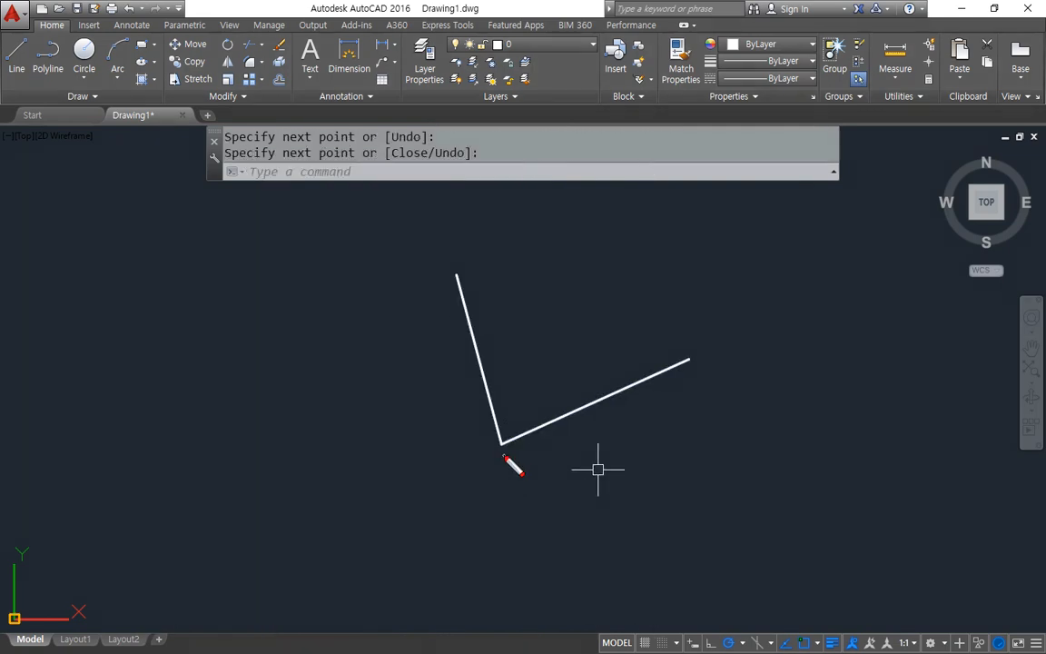
# Step: Draw a construction line bisecting the angle between the two joined lines with XLine's Bisect option, using their shared corner as vertex
pyautogui.moveTo(502, 447)
pyautogui.mouseDown()
pyautogui.moveTo(576, 228)
pyautogui.moveTo(460, 574)
pyautogui.mouseUp()
pyautogui.press('Escape')
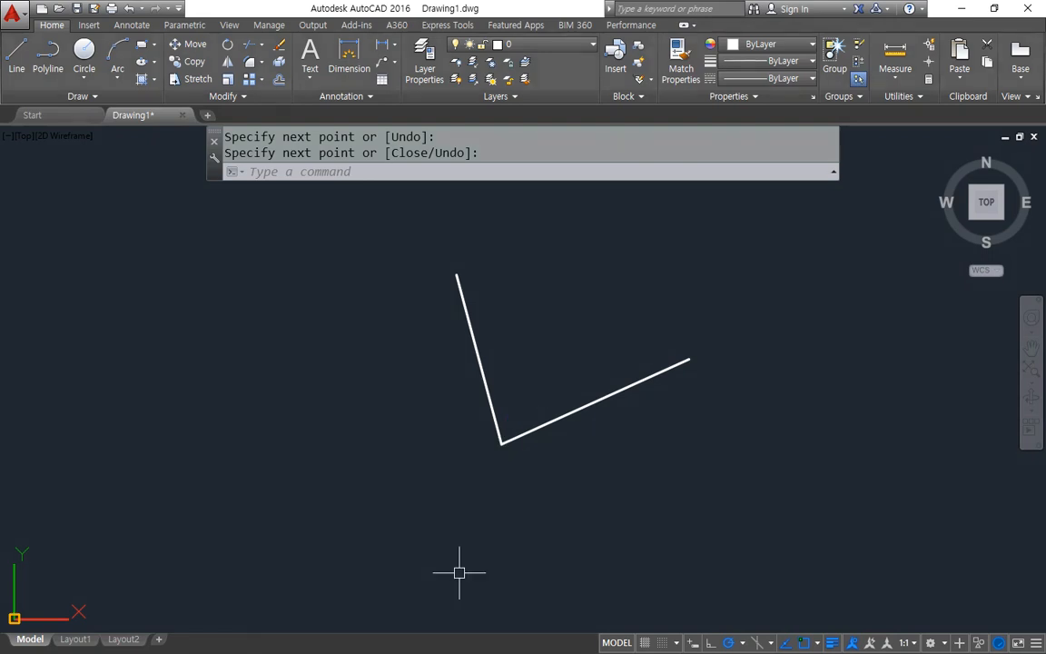
pyautogui.write('xl')
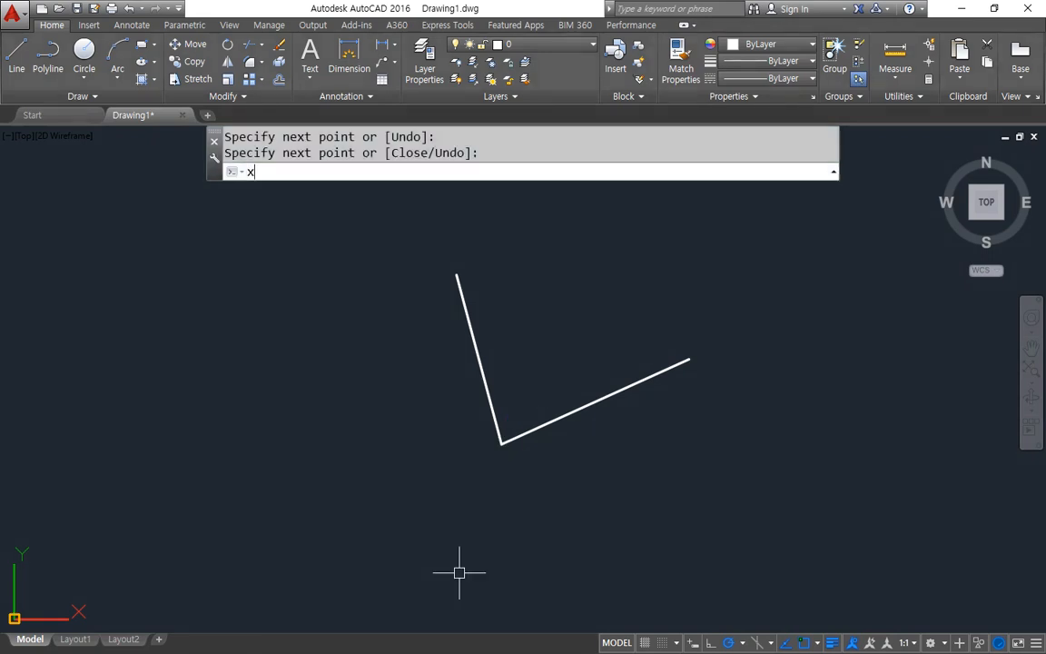
pyautogui.press('Return')
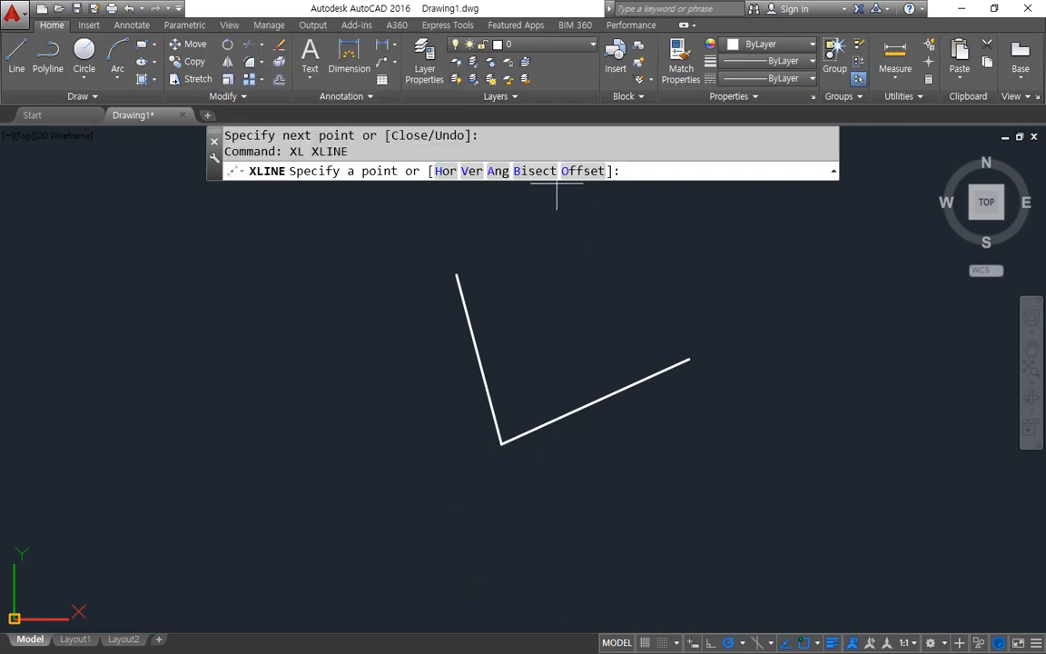
pyautogui.write('b')
pyautogui.press('Return')
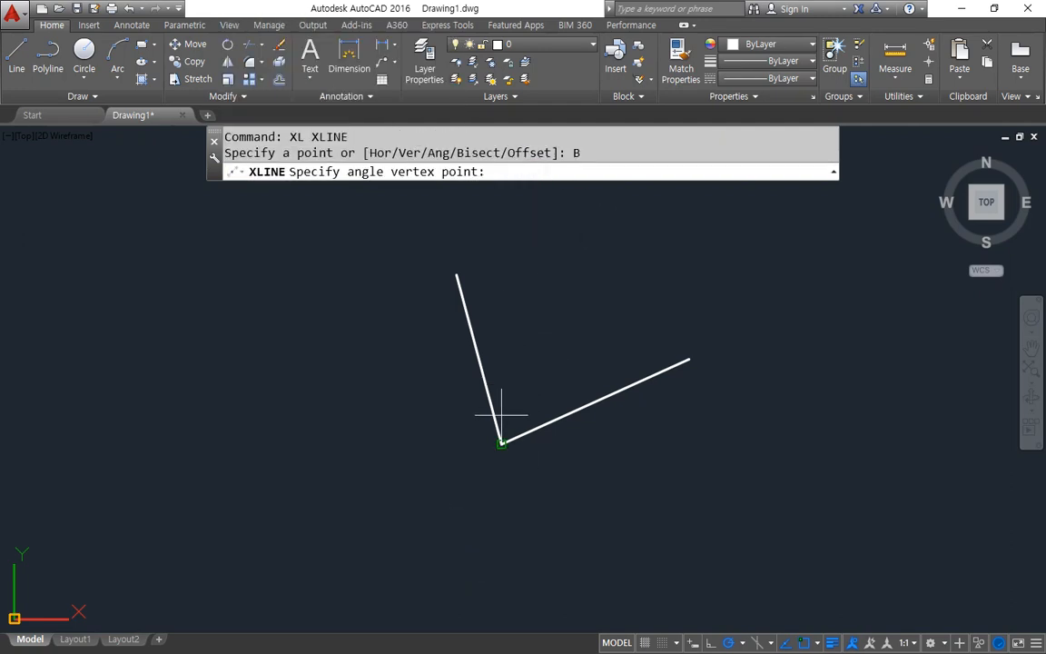
pyautogui.click(502, 442)
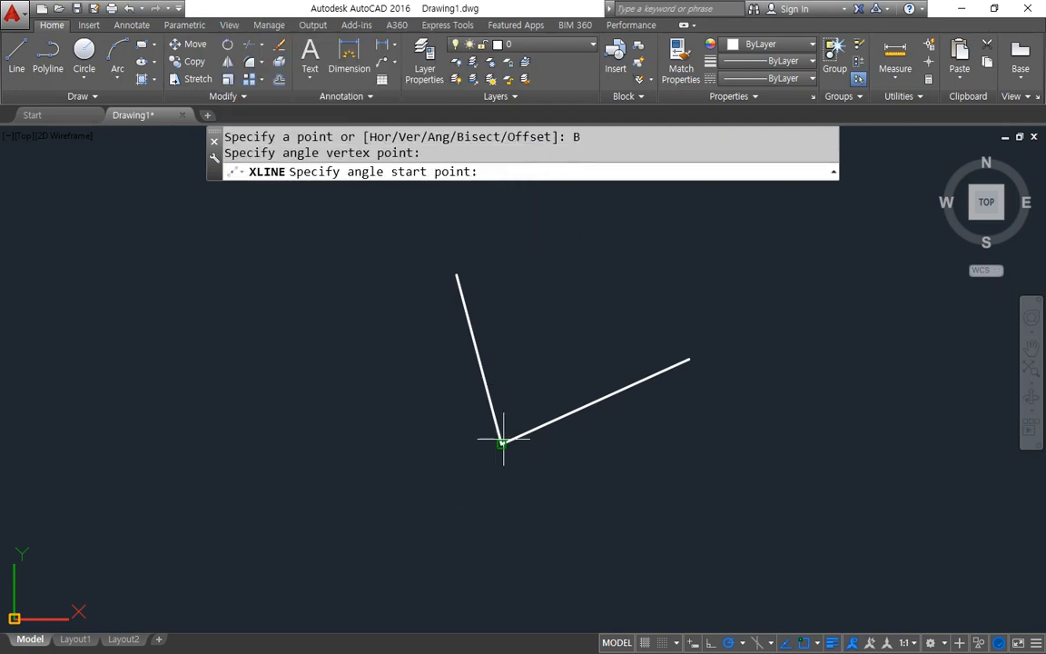
pyautogui.click(683, 357)
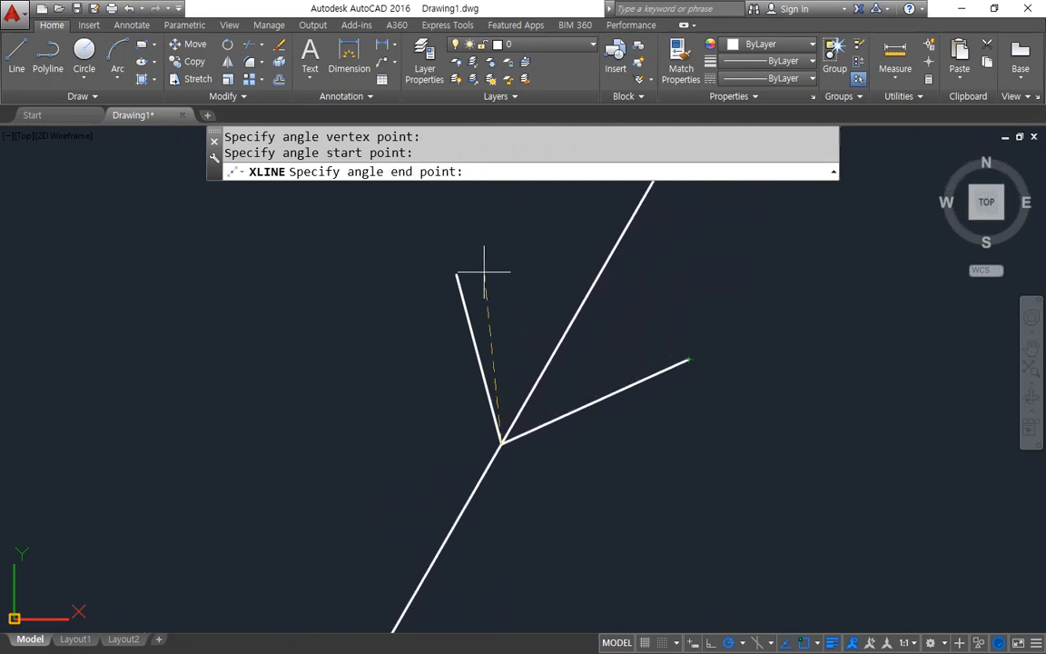
pyautogui.click(456, 274)
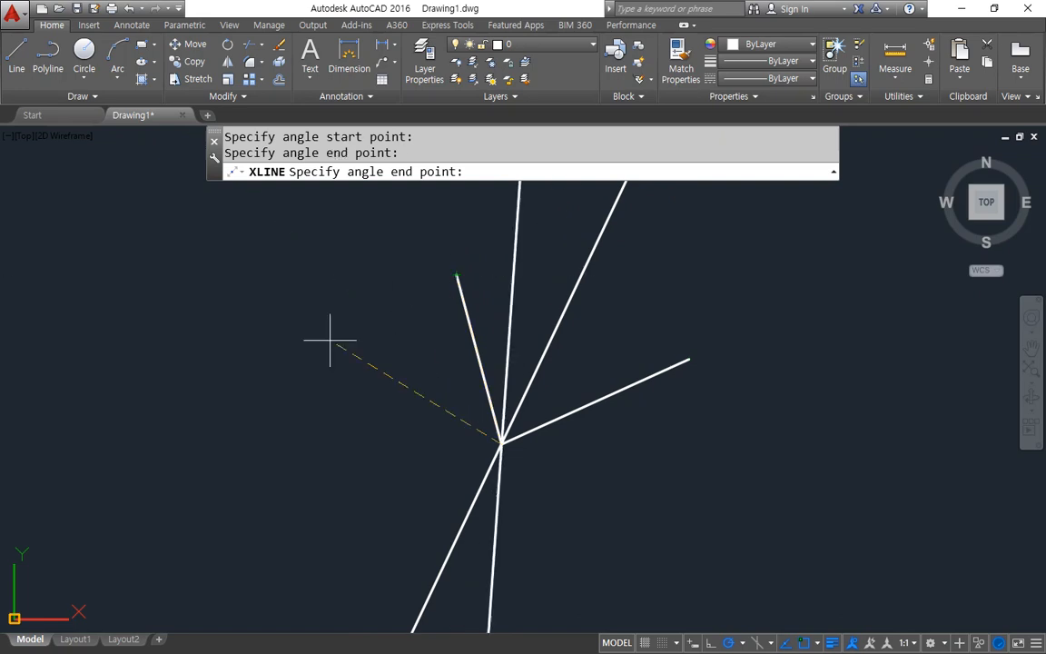
pyautogui.press('Return')
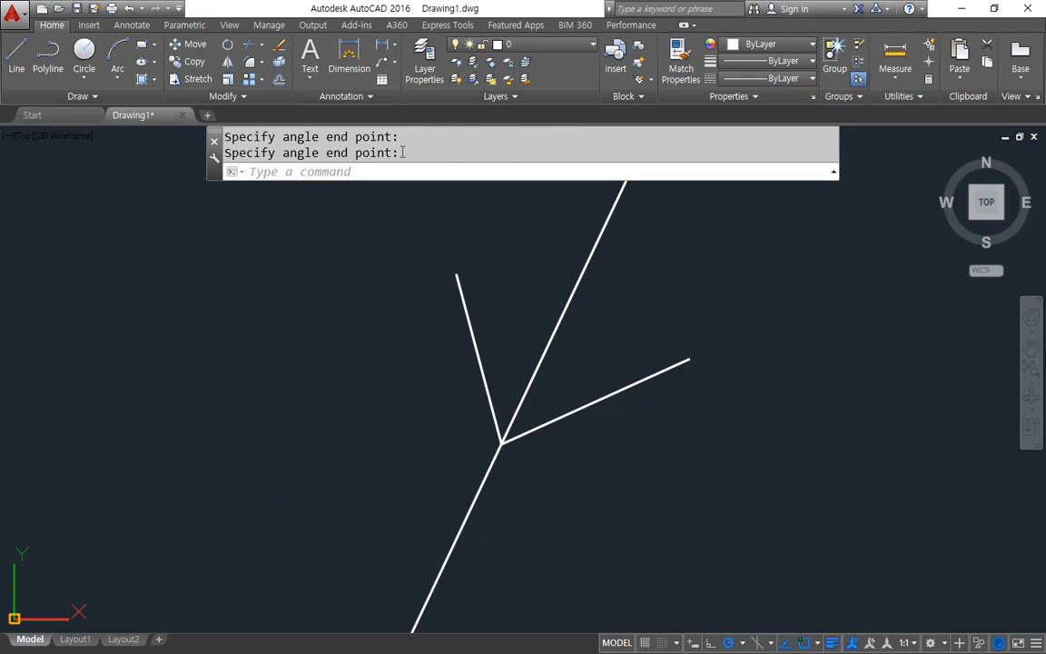
# Step: Erase the two joined lines and their bisecting construction line
pyautogui.click(19, 191)
pyautogui.click(708, 590)
pyautogui.write('e')
pyautogui.press('Return')
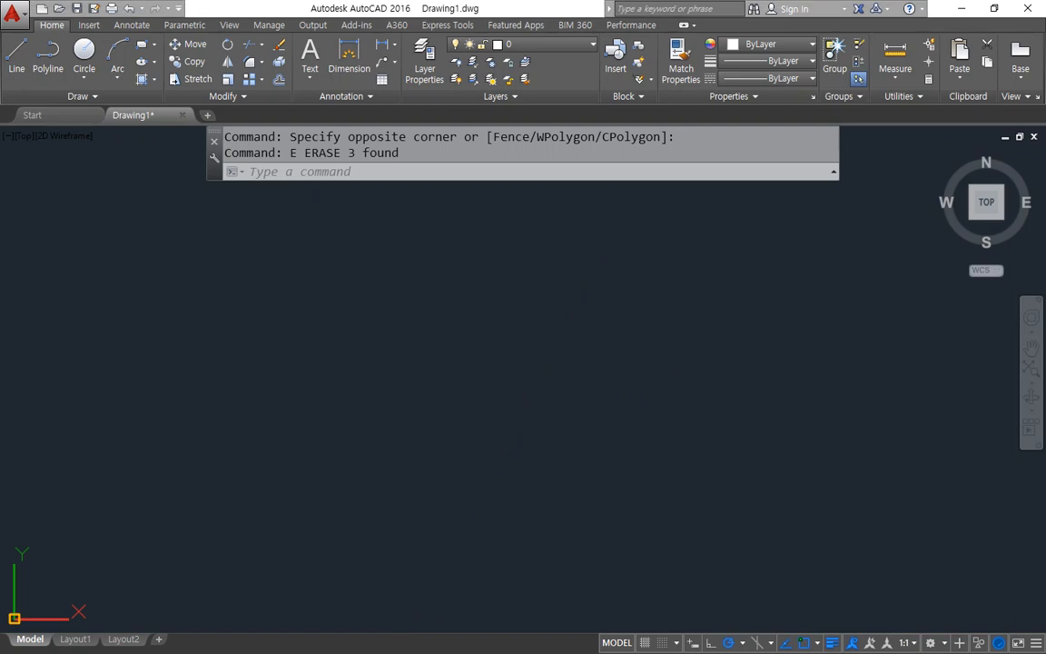
# Step: Draw a horizontal and a vertical construction line crossing at one point with XLine
pyautogui.write('xl')
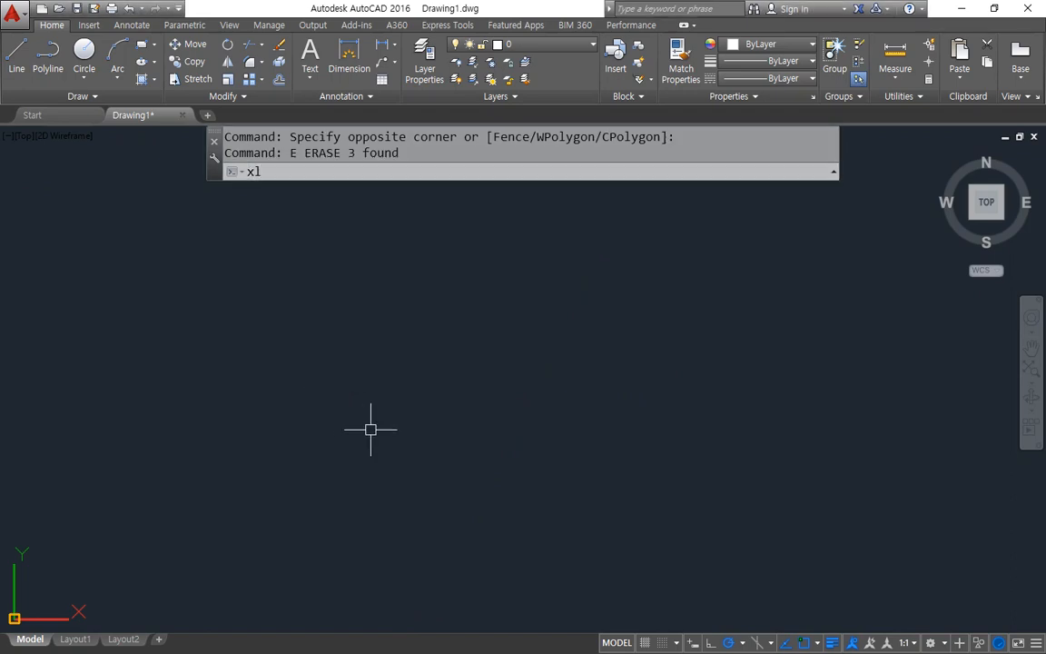
pyautogui.press('Return')
pyautogui.click(324, 366)
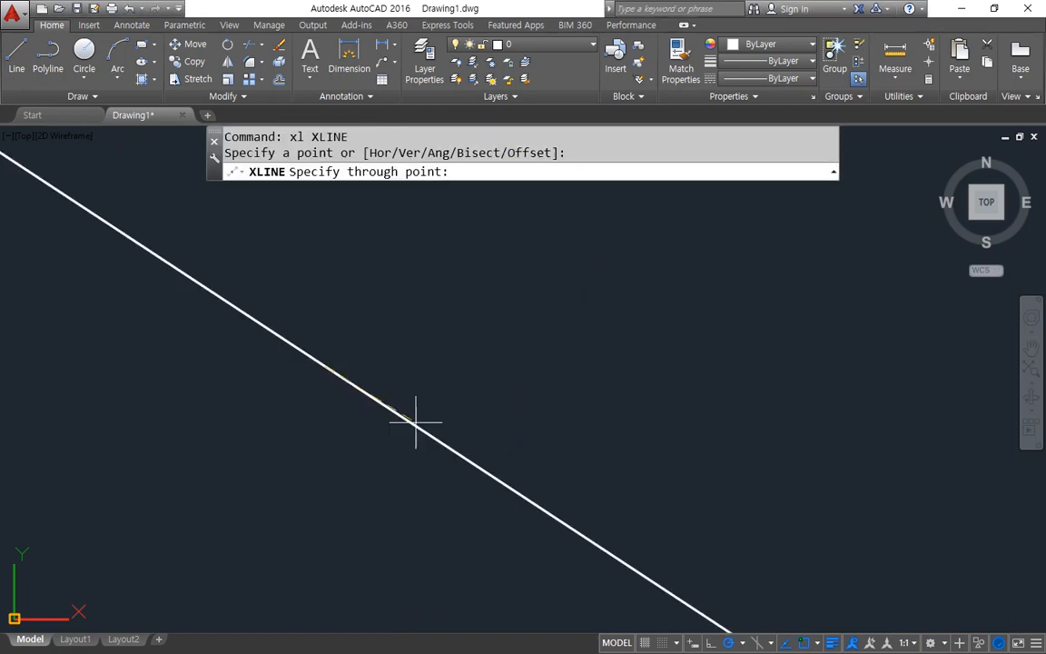
pyautogui.click(541, 366)
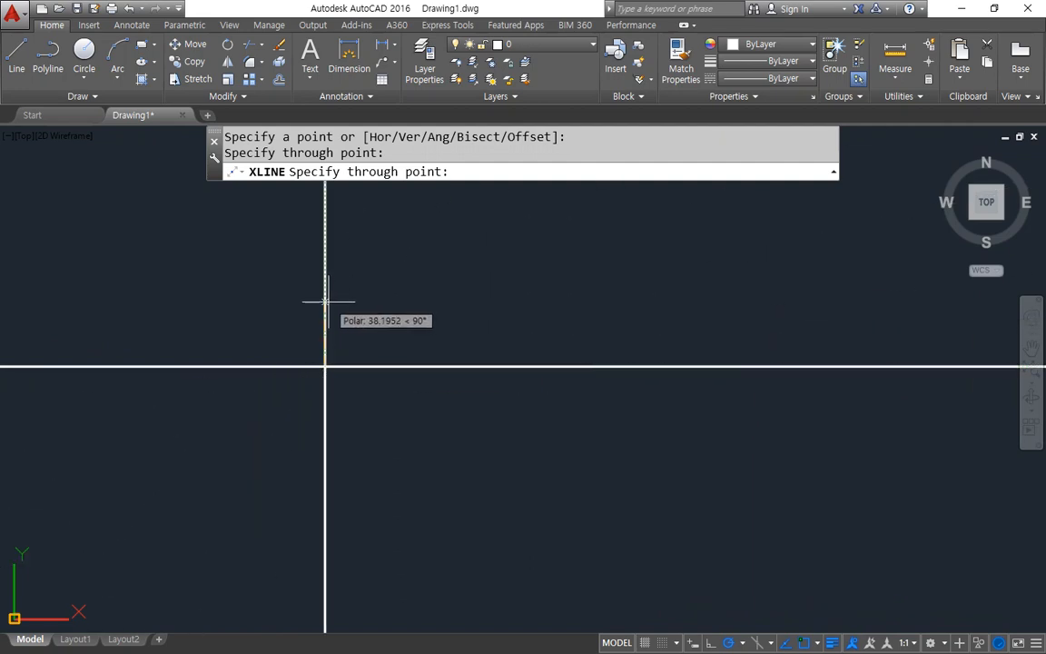
pyautogui.click(325, 300)
pyautogui.press('Escape')
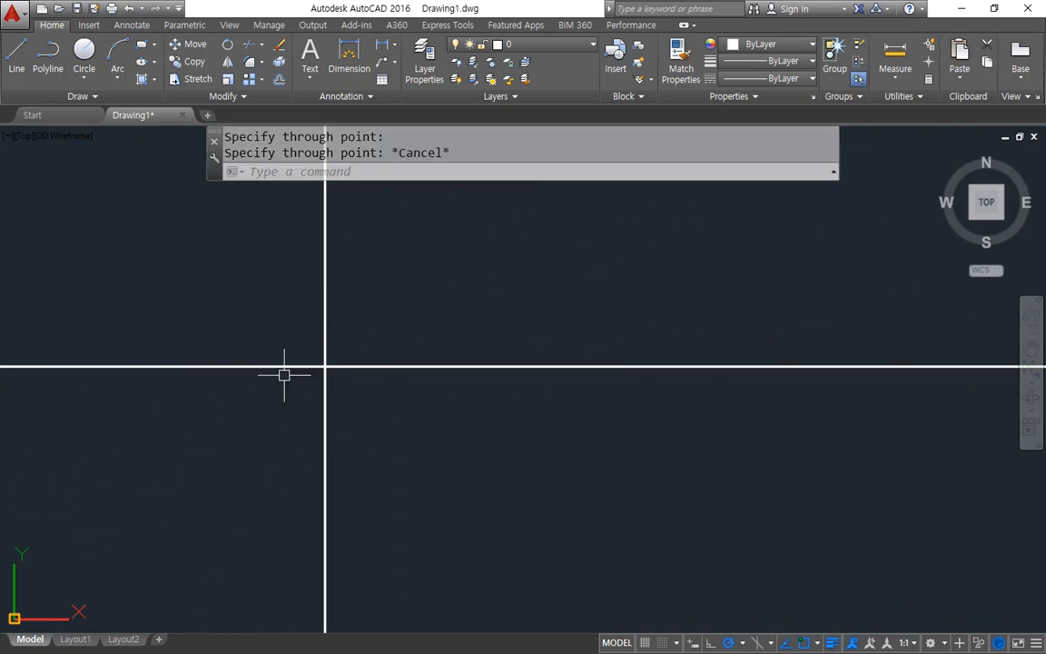
pyautogui.moveTo(493, 204); pyautogui.dragTo(274, 391)
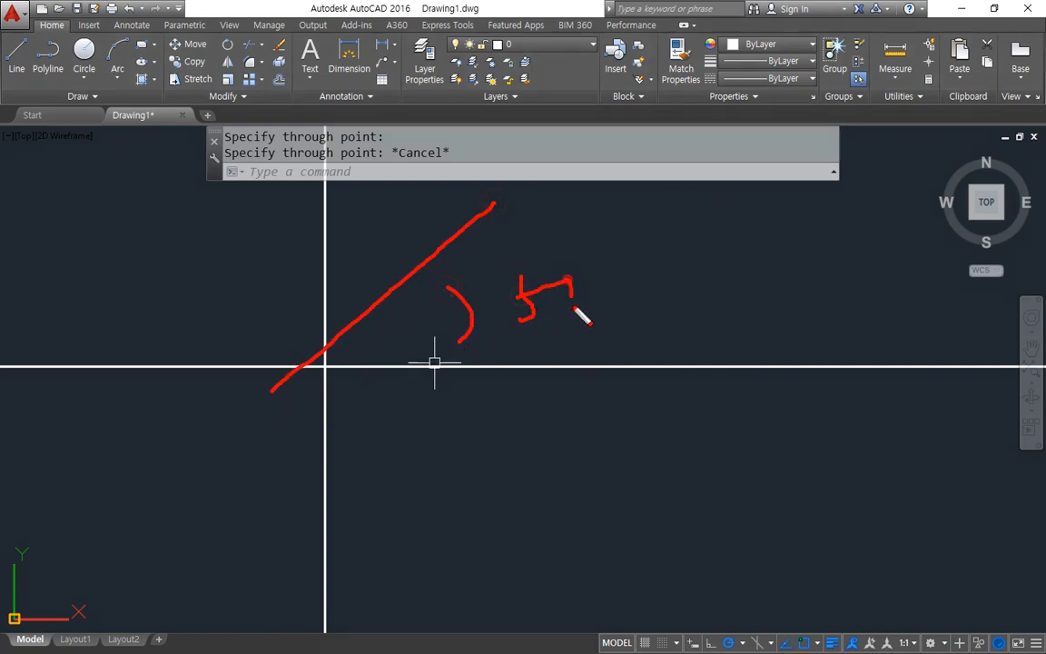
pyautogui.press('Escape')
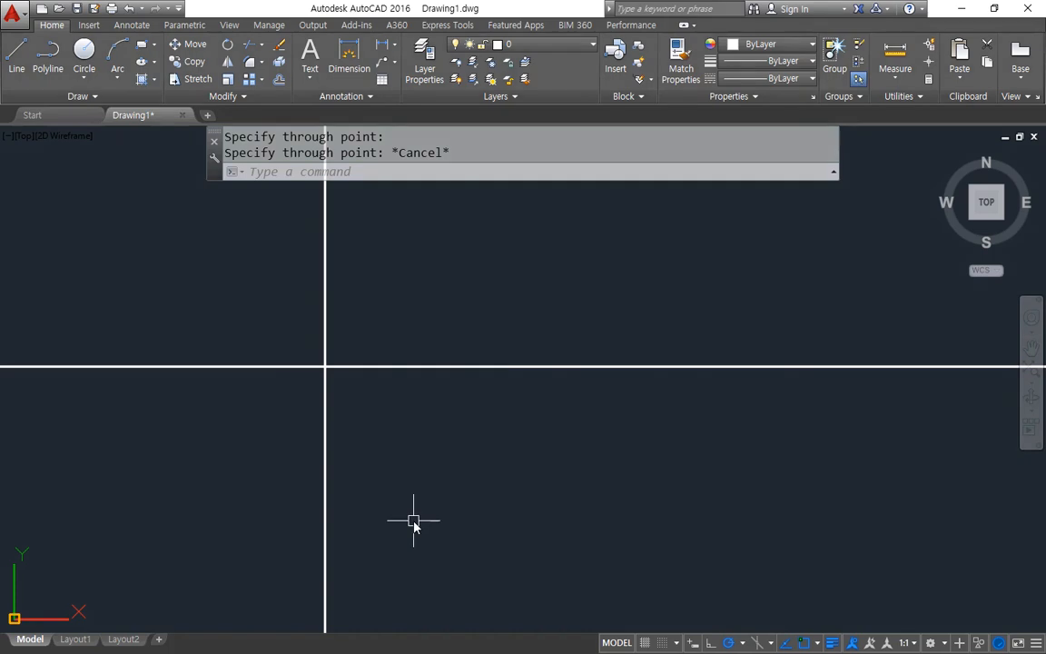
# Step: Draw a construction line at an angle of 51 through the intersection with XLine's Ang option
pyautogui.write('xl')
pyautogui.press('Return')
pyautogui.write('a')
pyautogui.press('Return')
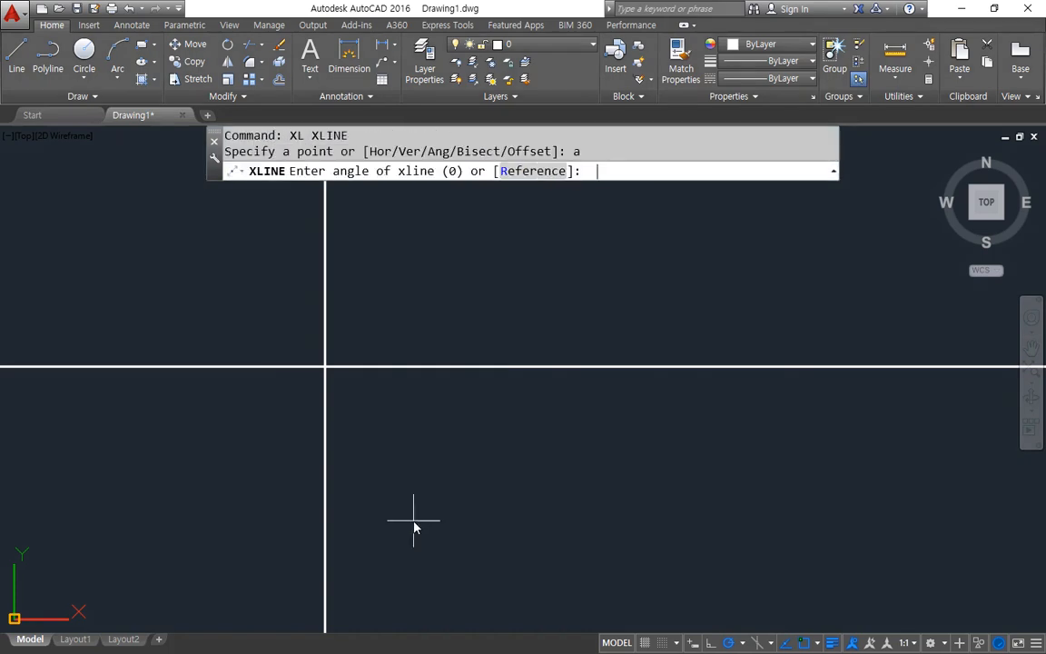
pyautogui.write('51')
pyautogui.press('Return')
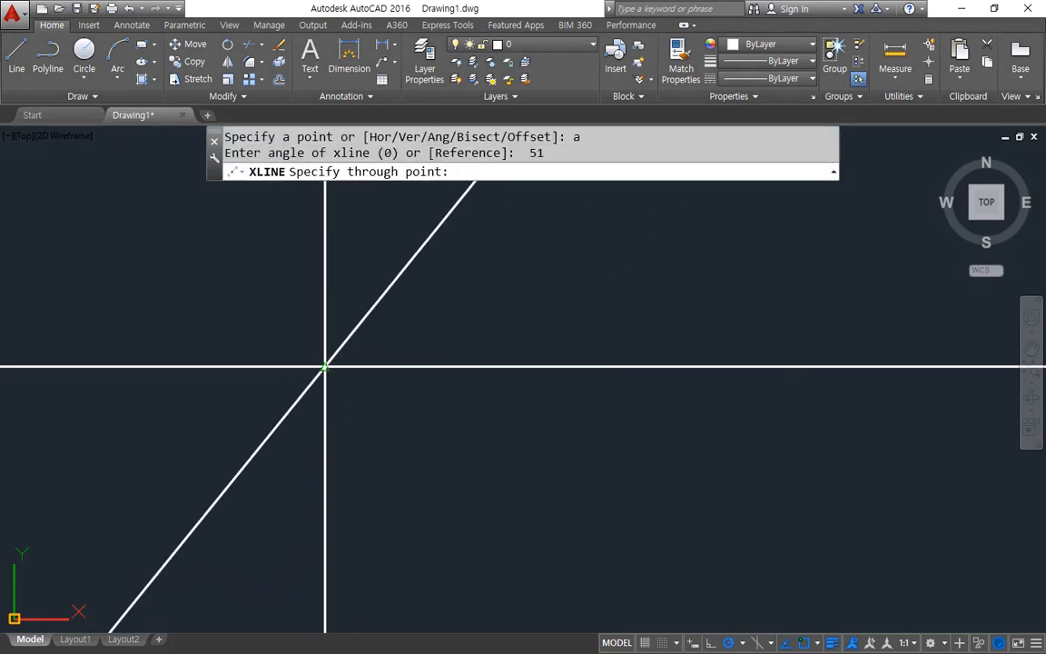
pyautogui.click(325, 366)
pyautogui.press('Return')
# Step: Trim the half of the 51-degree line that lies below the horizontal construction line
pyautogui.write('tr')
pyautogui.press('Return')
pyautogui.press('Return')
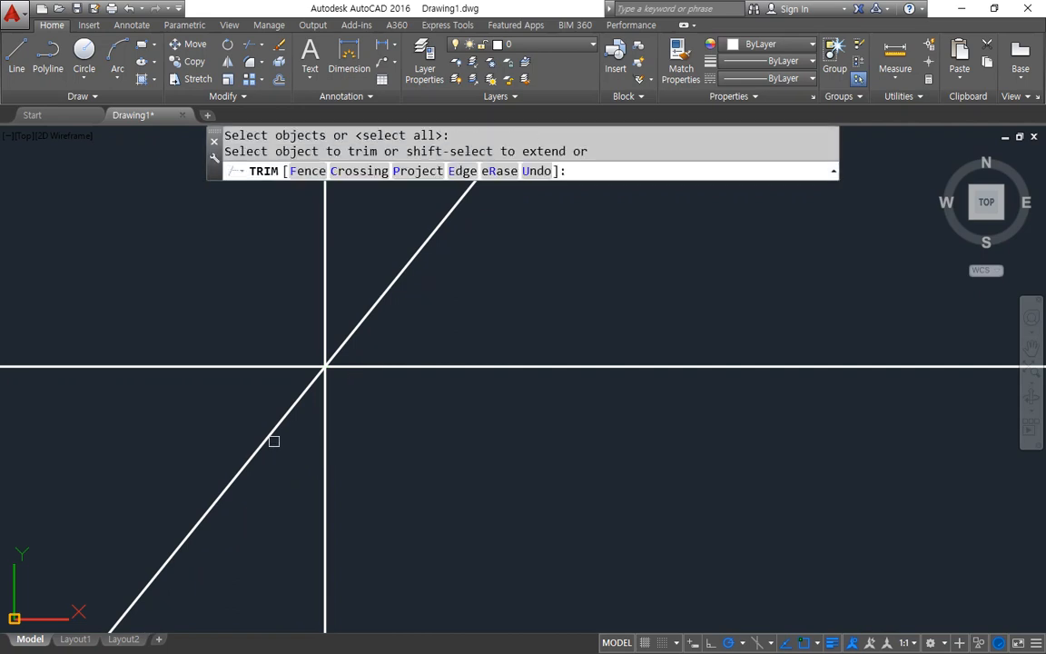
pyautogui.click(271, 437)
pyautogui.press('Return')
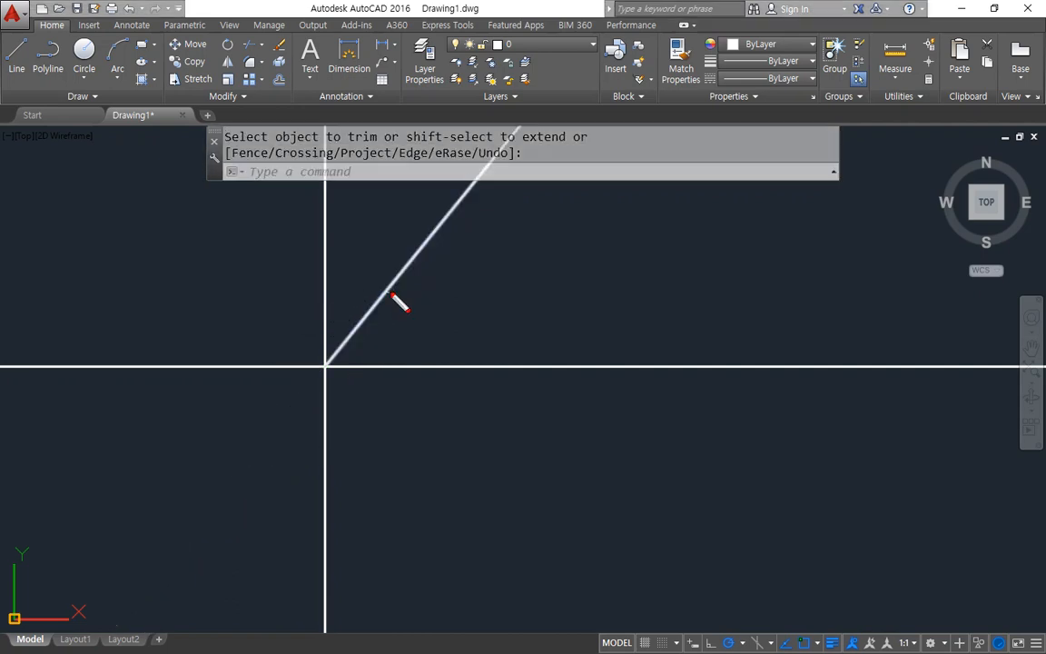
pyautogui.moveTo(389, 292); pyautogui.dragTo(293, 253)
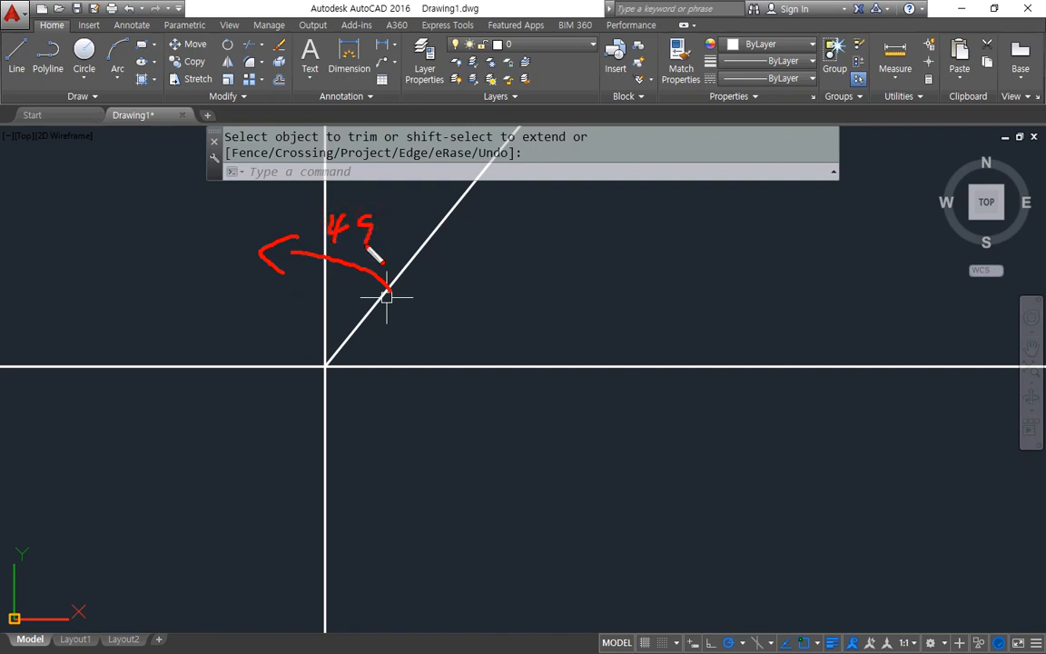
pyautogui.moveTo(326, 370); pyautogui.dragTo(643, 370)
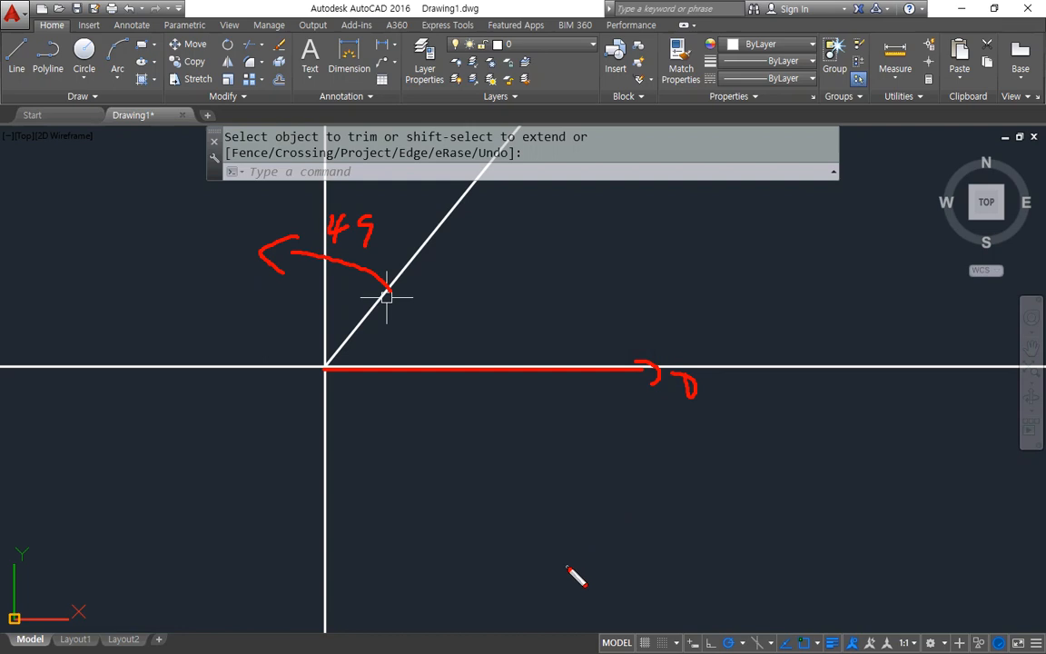
pyautogui.moveTo(423, 354); pyautogui.dragTo(386, 288)
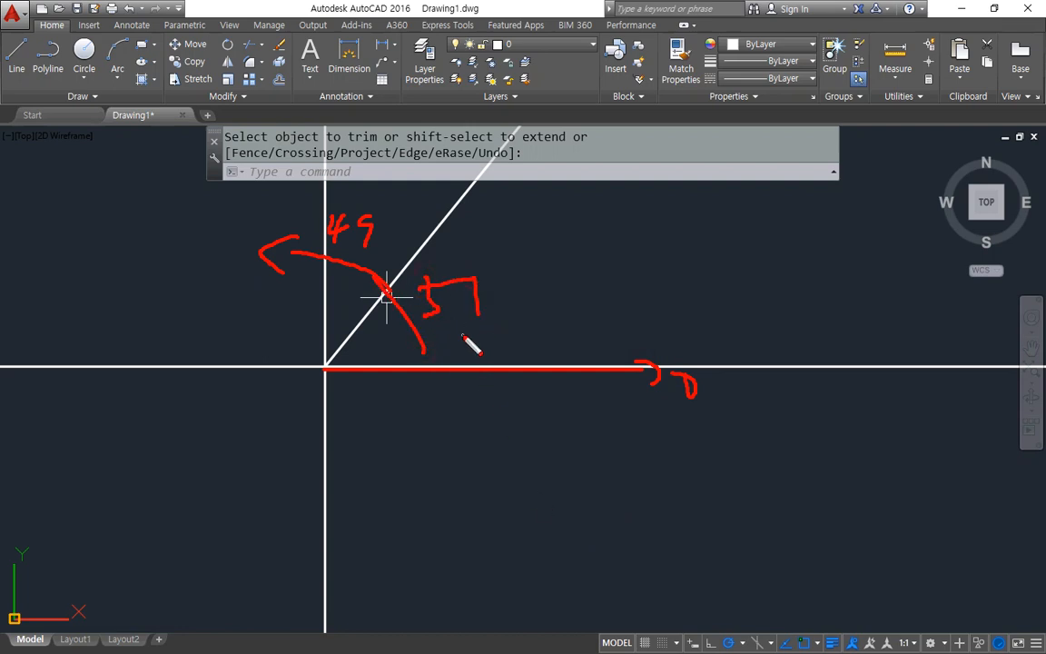
pyautogui.press('Escape')
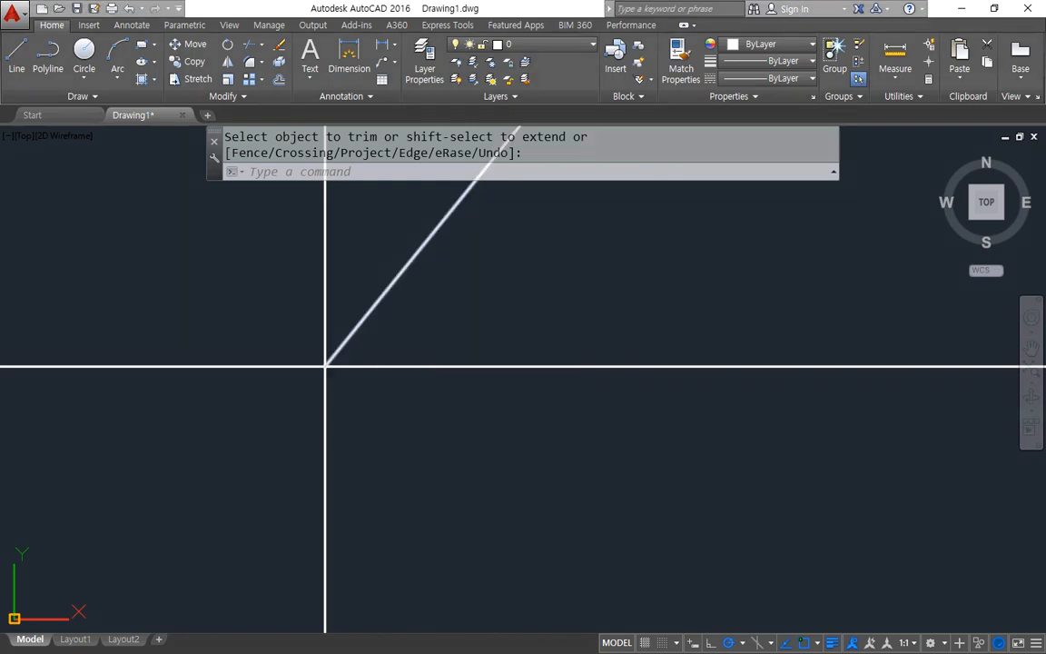
# Step: Draw a construction line at an angle of 100 through the intersection with XLine's Ang option
pyautogui.write('xl')
pyautogui.press('Return')
pyautogui.write('a')
pyautogui.press('Return')
pyautogui.write('1')
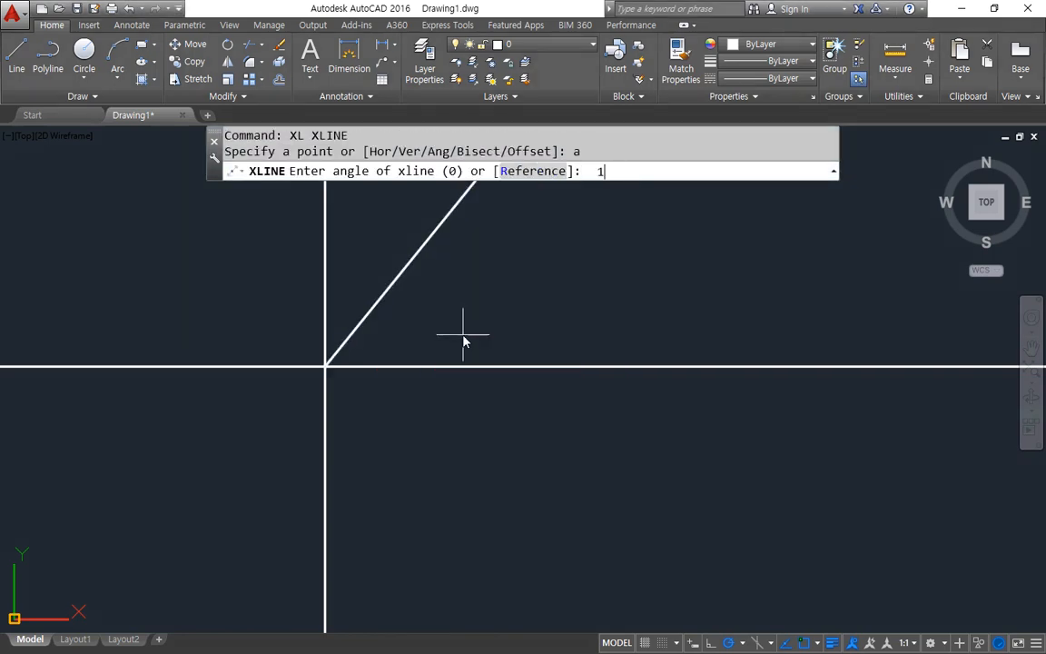
pyautogui.write('00')
pyautogui.press('Return')
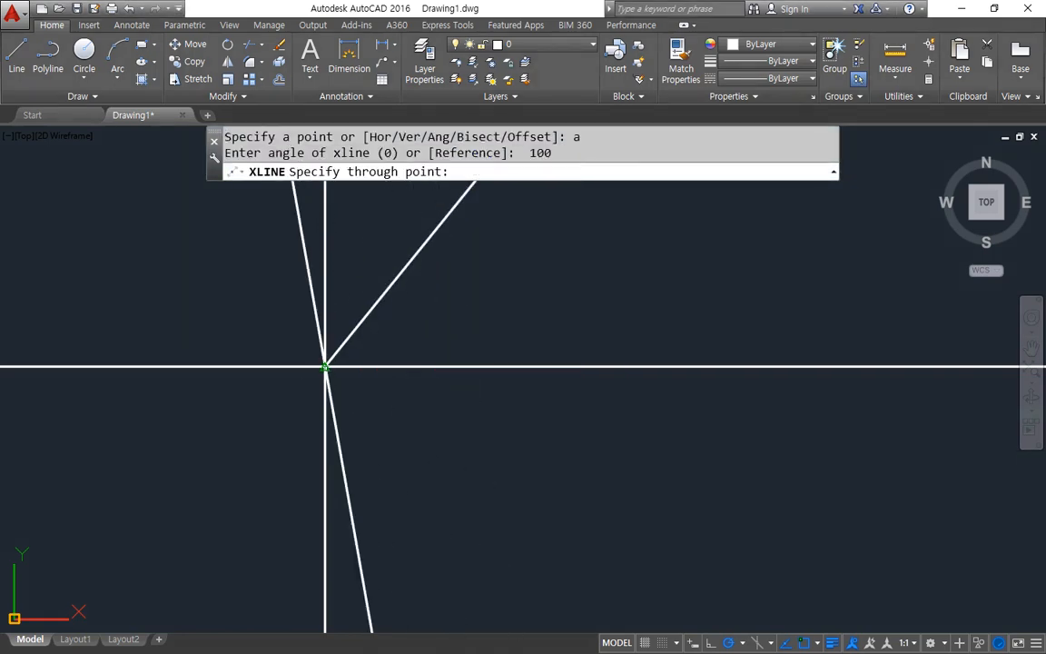
pyautogui.click(325, 366)
pyautogui.press('Return')
# Step: Trim the half of the 100-degree line that lies below the horizontal construction line
pyautogui.write('tr')
pyautogui.press('Return')
pyautogui.press('Return')
pyautogui.click(346, 499)
pyautogui.press('Return')
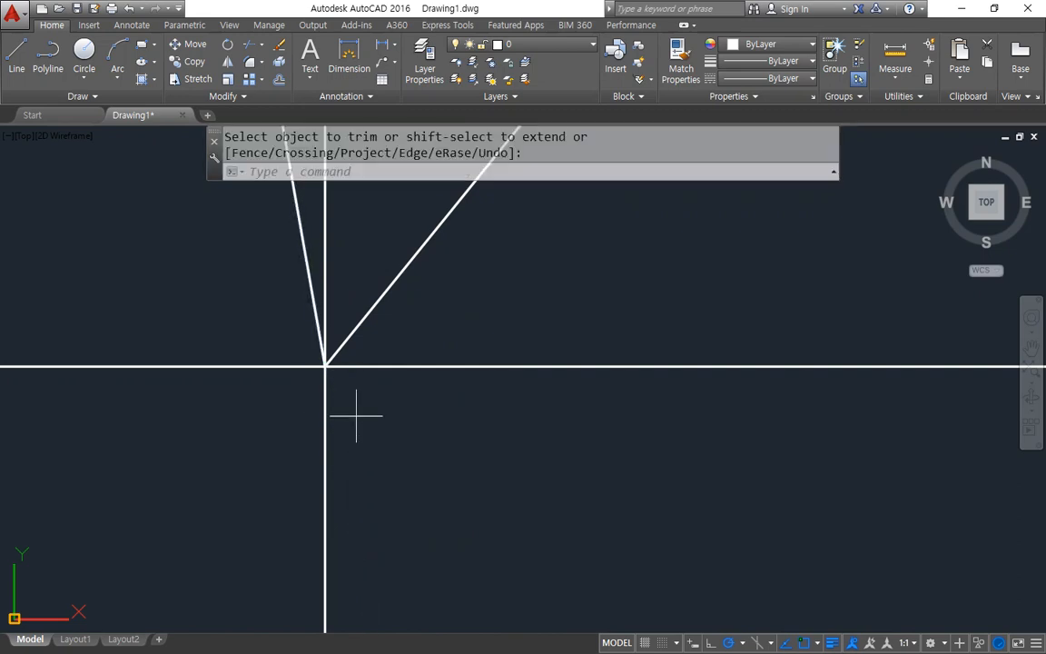
# Step: Move the horizontal, vertical and two angled lines to the cen layer
pyautogui.click(355, 415)
pyautogui.click(281, 336)
pyautogui.click(522, 44)
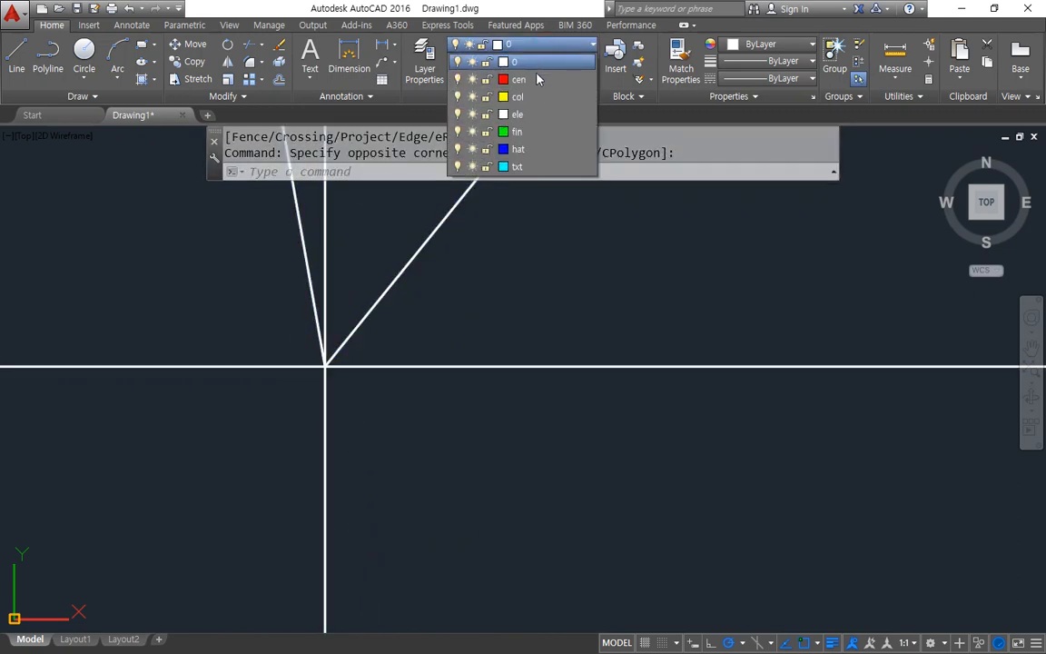
pyautogui.click(536, 82)
pyautogui.press('Escape')
pyautogui.moveTo(275, 320); pyautogui.dragTo(325, 365, button='middle')
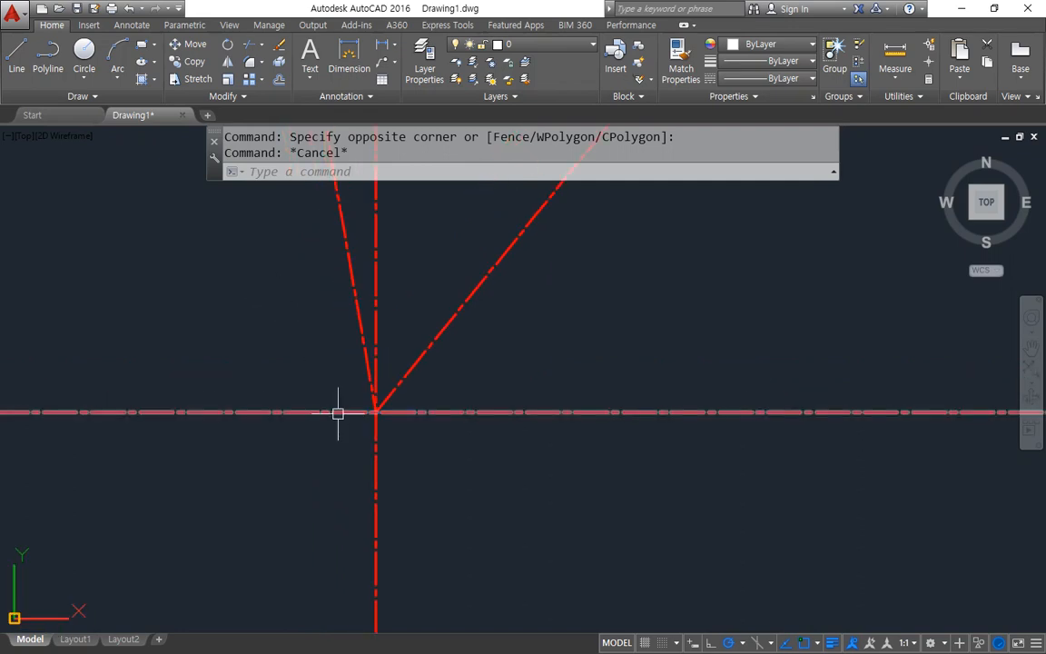
# Step: Draw two concentric circles with radii 32 and 46.4 centred on the intersection of the centre lines
pyautogui.write('c')
pyautogui.press('Return')
pyautogui.click(375, 411)
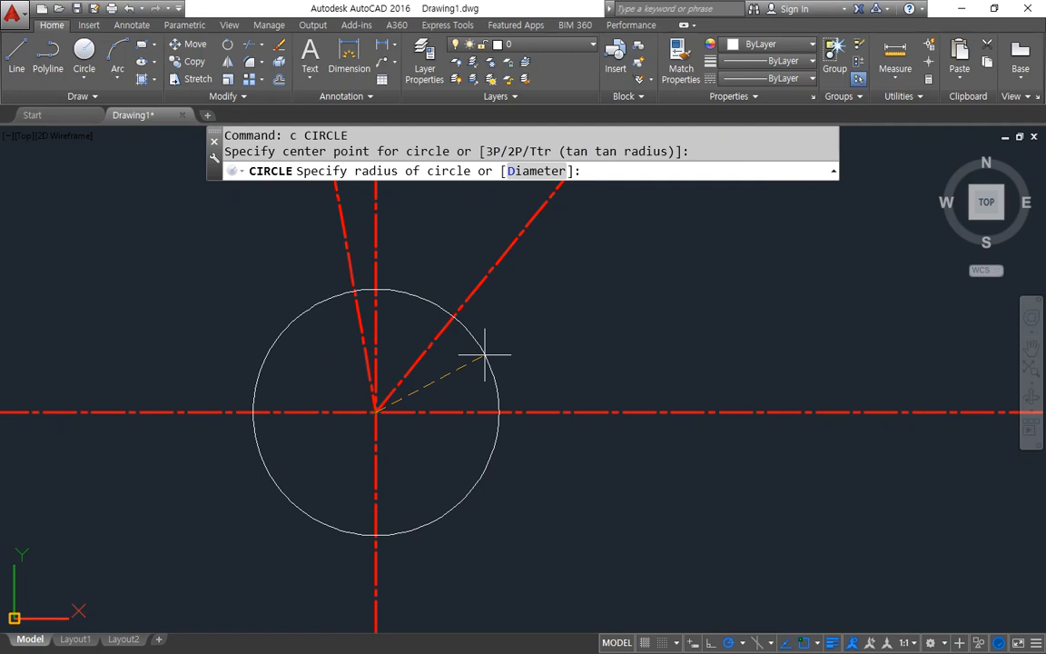
pyautogui.write('32')
pyautogui.press('Return')
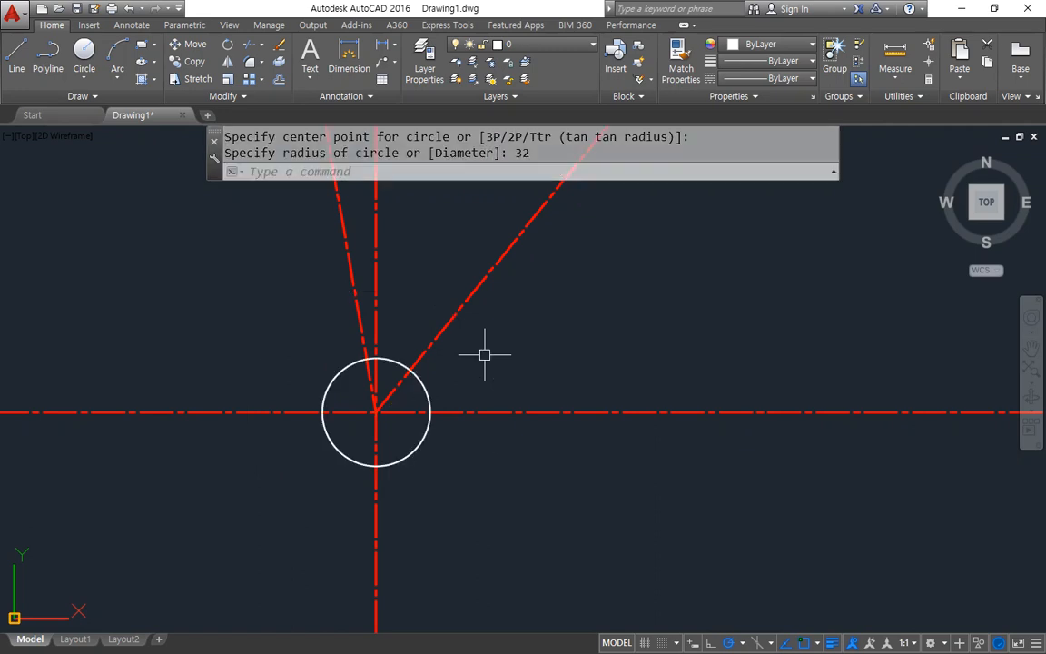
pyautogui.press('Return')
pyautogui.click(375, 411)
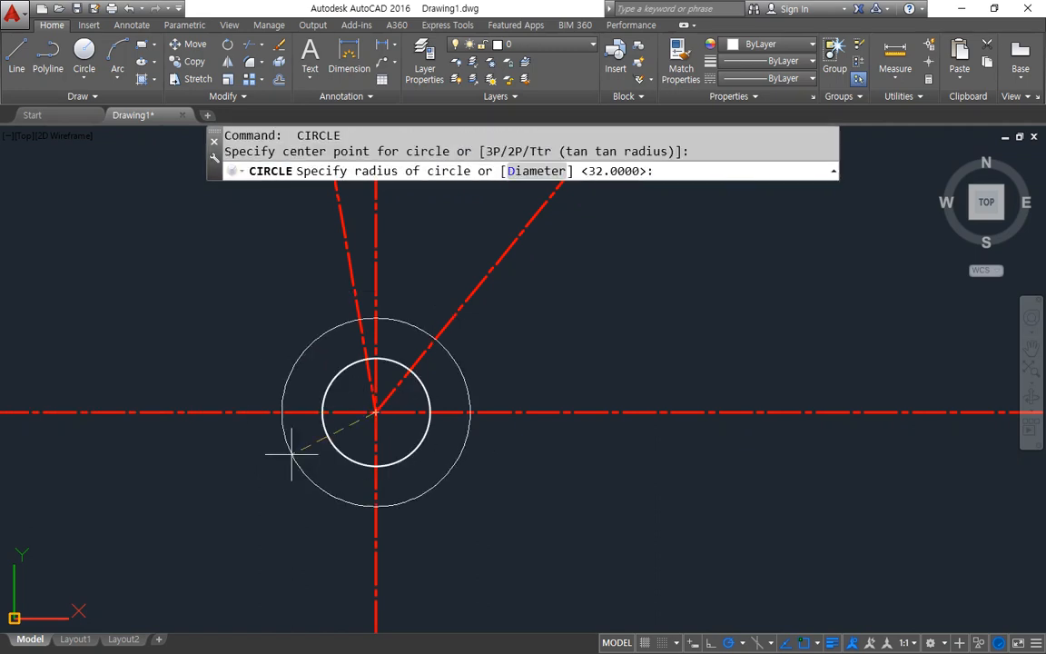
pyautogui.write('46.4')
pyautogui.press('Return')
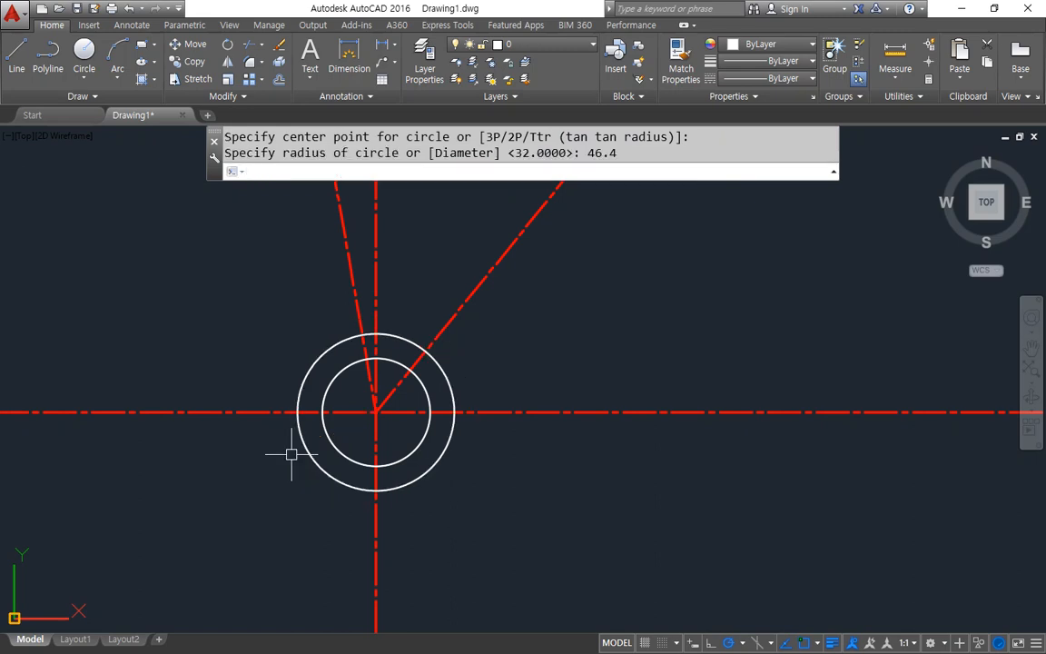
# Step: Draw a third concentric circle with radius 80 centred on the same intersection
pyautogui.press('Return')
pyautogui.click(376, 411)
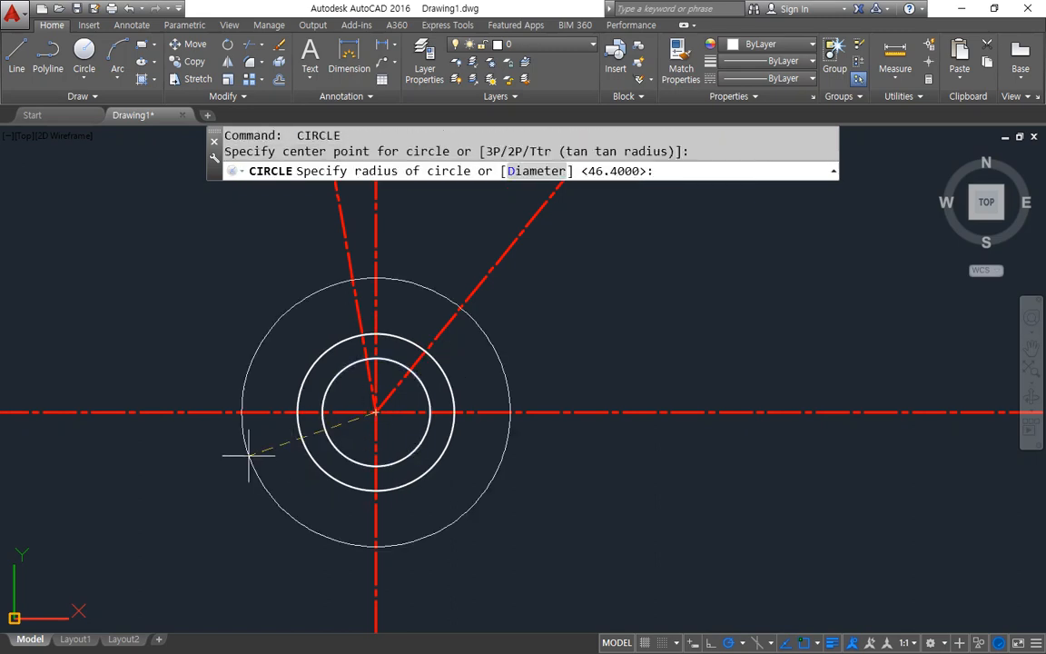
pyautogui.write('80')
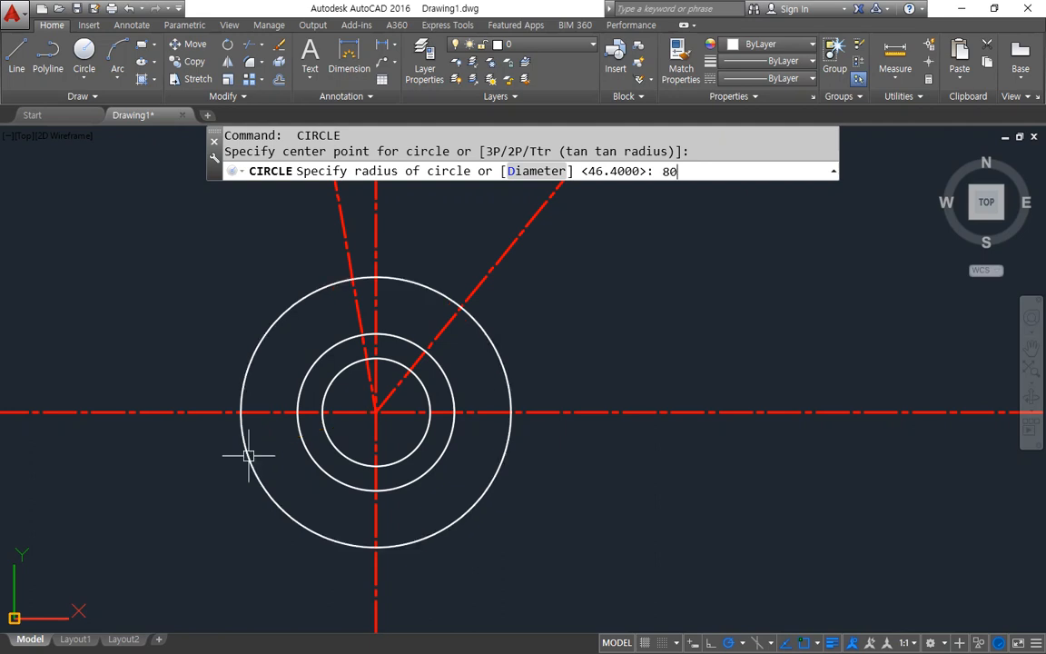
pyautogui.press('Return')
# Step: Match the properties of the angled centre line onto the radius 80 circle
pyautogui.write('ma')
pyautogui.press('Return')
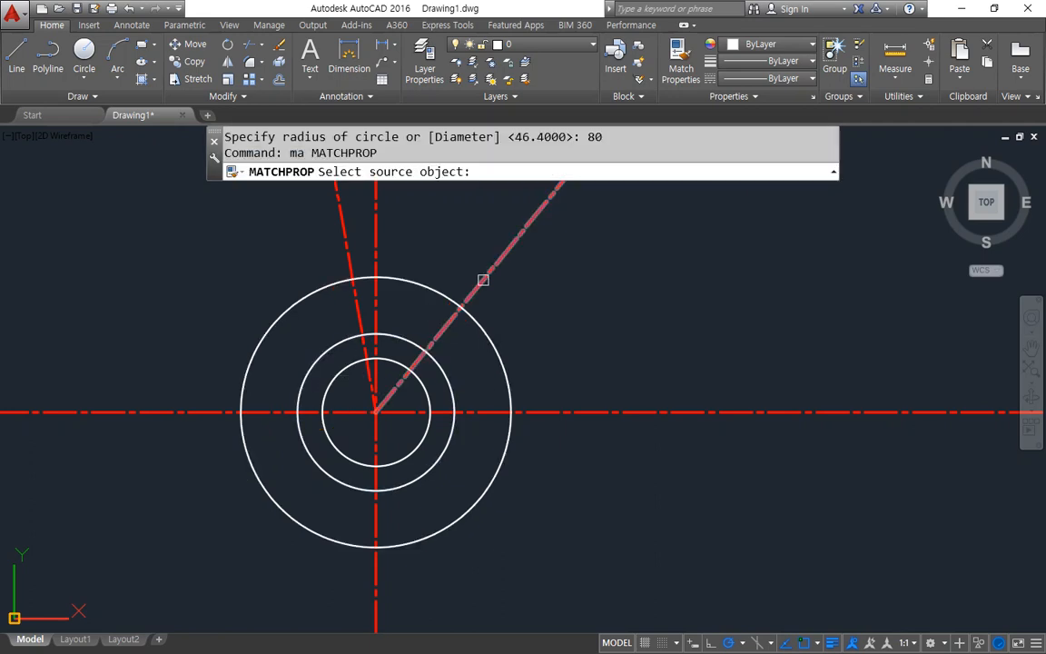
pyautogui.click(494, 268)
pyautogui.click(431, 288)
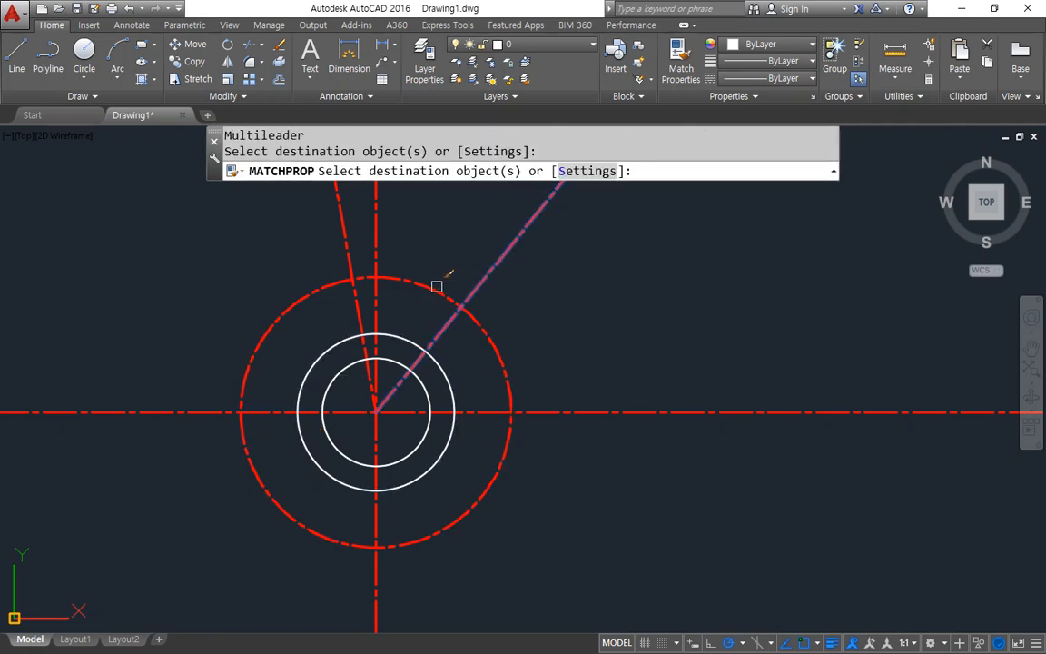
pyautogui.press('Return')
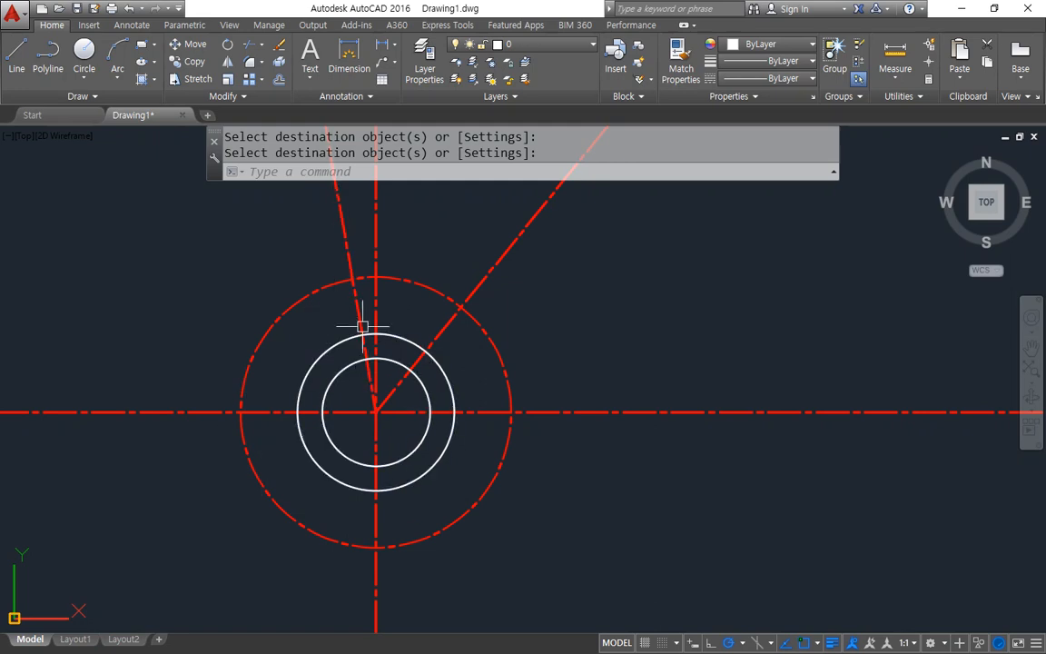
# Step: Draw two circles of radius 7.2 where the radius 80 circle crosses the two angled centre lines
pyautogui.scroll(4, 367, 286)
pyautogui.write('c')
pyautogui.press('Return')
pyautogui.click(328, 266)
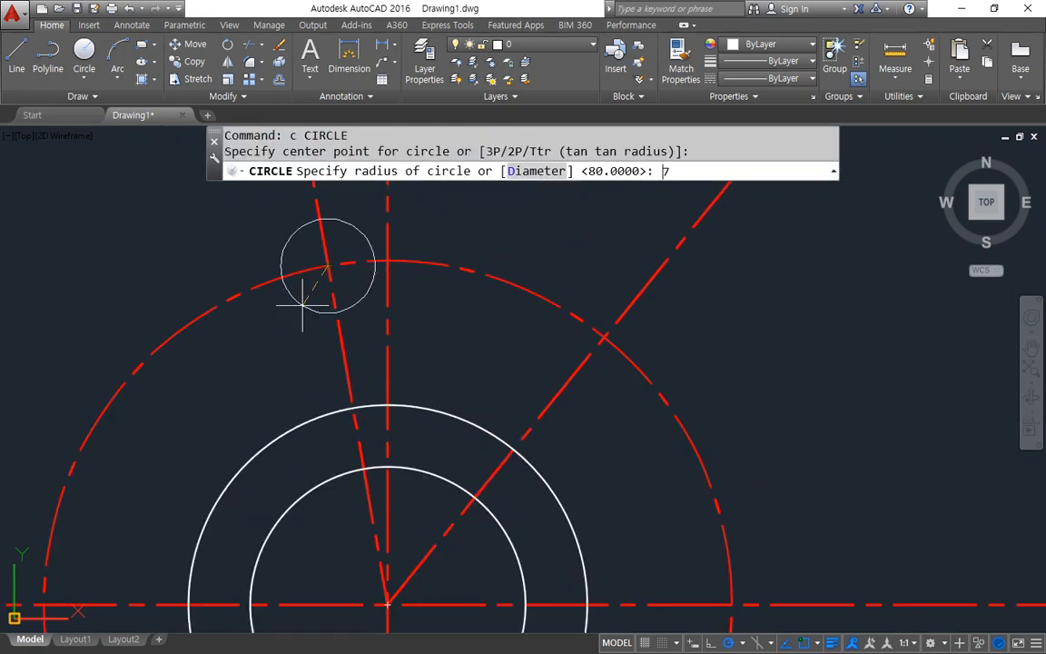
pyautogui.press('Return')
pyautogui.press('Return')
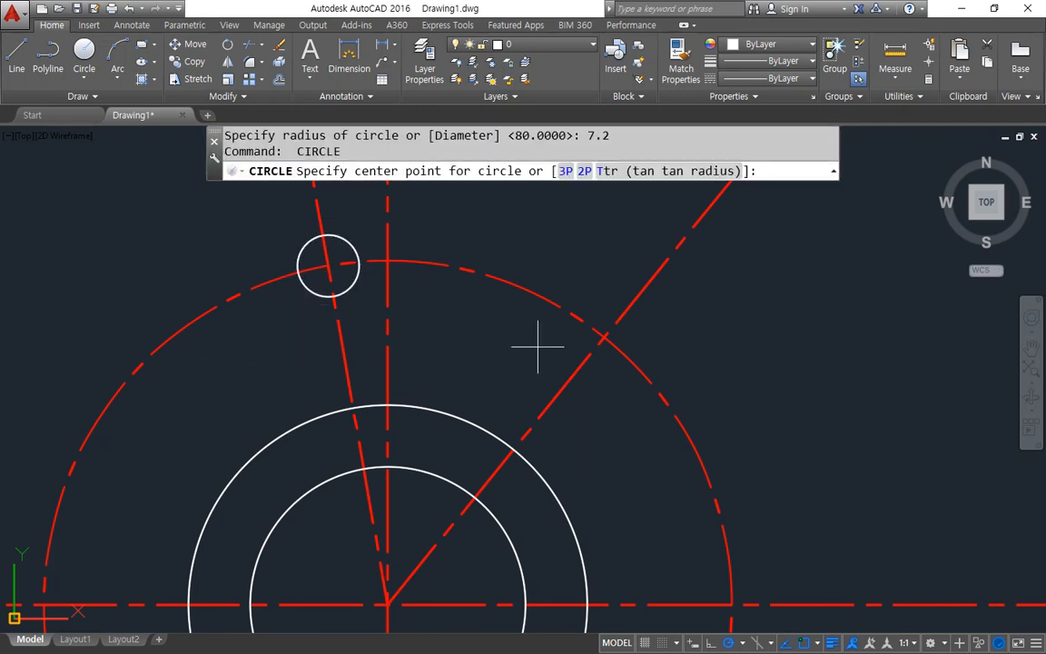
pyautogui.click(604, 338)
pyautogui.press('Return')
# Step: Offset the radius 80 circle by 7.2 to both its outside and inside
pyautogui.write('o')
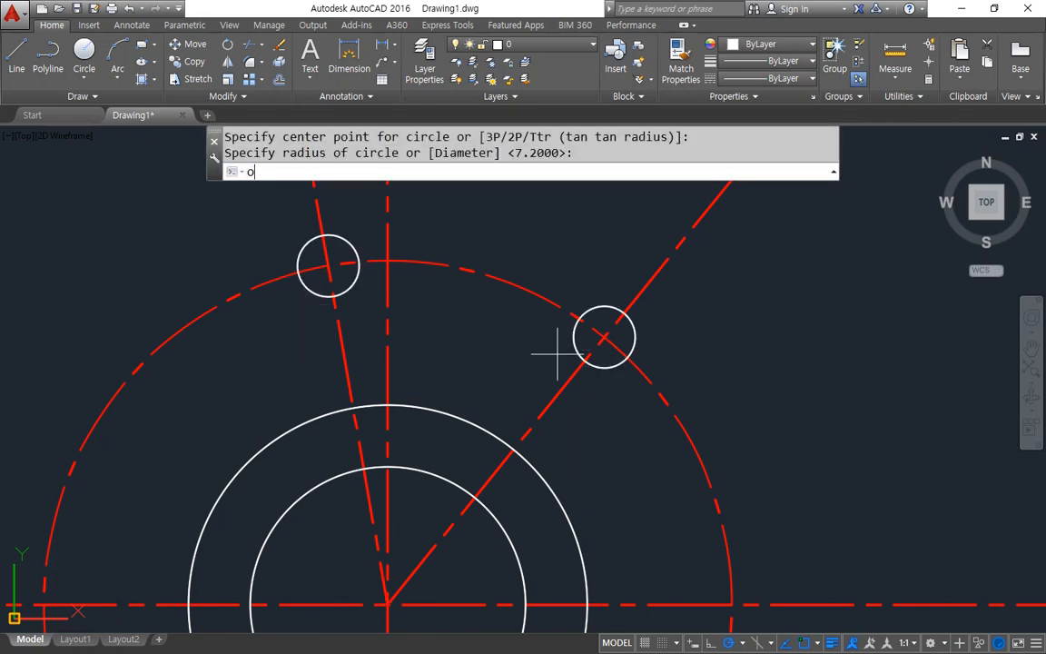
pyautogui.press('Return')
pyautogui.write('7.2')
pyautogui.press('Return')
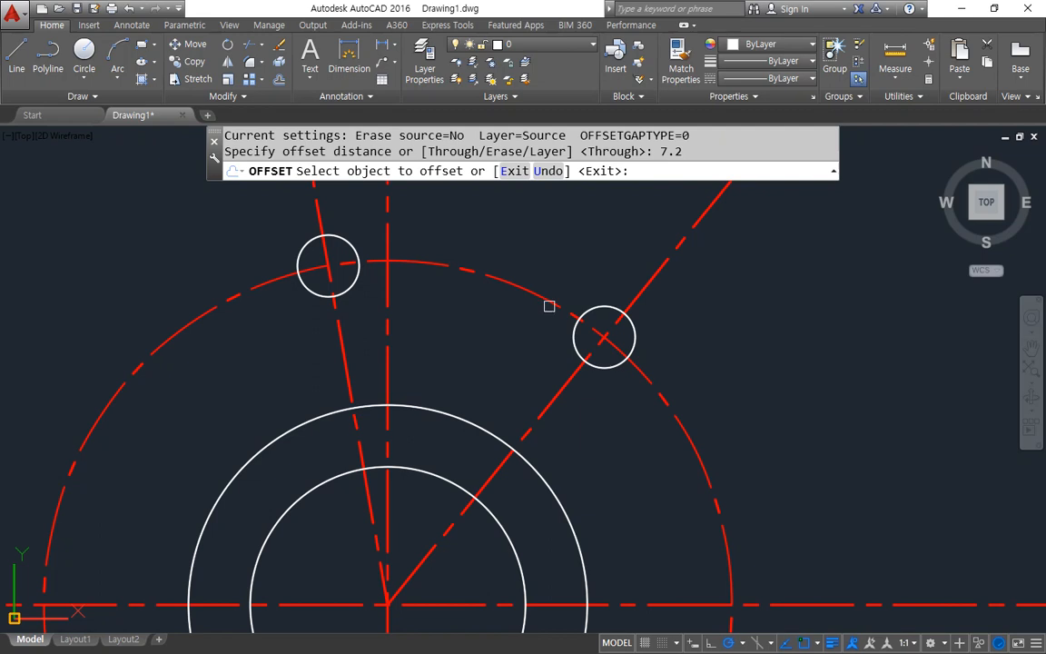
pyautogui.click(550, 306)
pyautogui.click(556, 283)
pyautogui.click(543, 305)
pyautogui.click(519, 335)
pyautogui.press('Return')
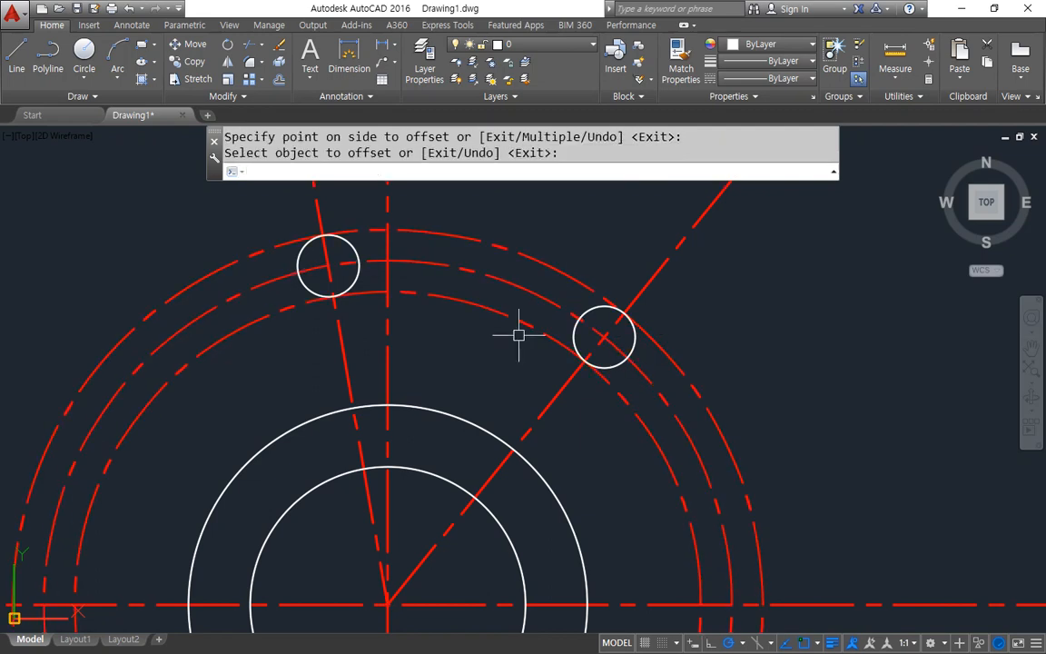
# Step: Trim away the portions of the two 7.2 offset circles lying outside the span between the two radius 7.2 circles
pyautogui.write('tr')
pyautogui.press('Return')
pyautogui.click(359, 270)
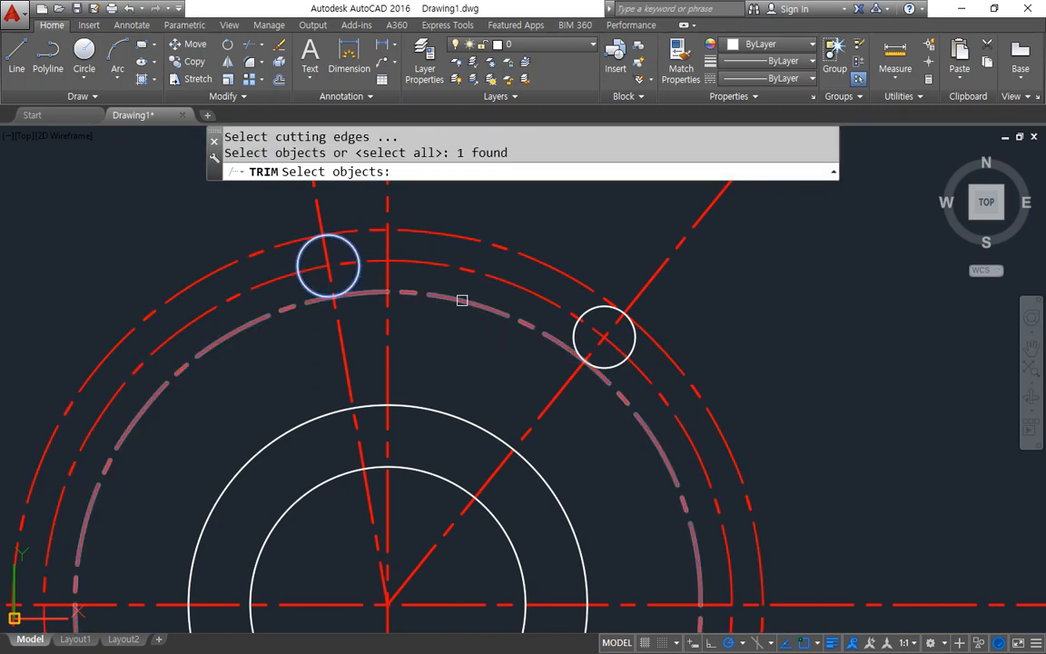
pyautogui.click(578, 330)
pyautogui.press('Return')
pyautogui.click(640, 403)
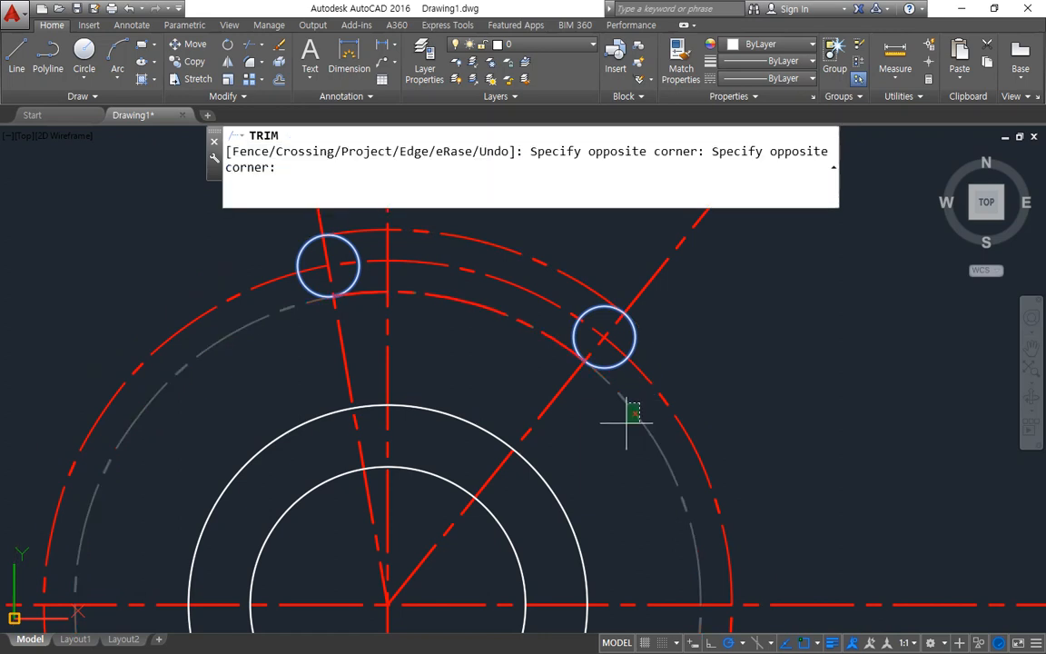
pyautogui.click(617, 419)
# Step: Trim the inner halves of the two radius 7.2 circles to leave the slot's rounded ends
pyautogui.click(573, 344)
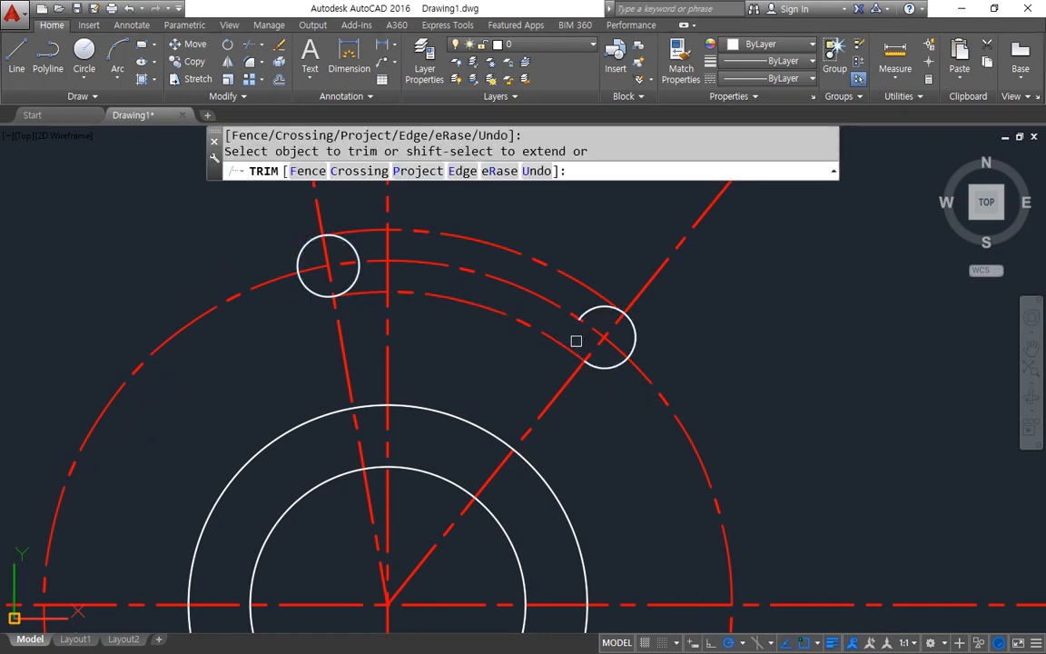
pyautogui.click(355, 278)
pyautogui.press('Return')
# Step: Match the properties of the larger white concentric circle onto the slot's inner and outer arcs
pyautogui.write('ma')
pyautogui.press('Return')
pyautogui.click(386, 408)
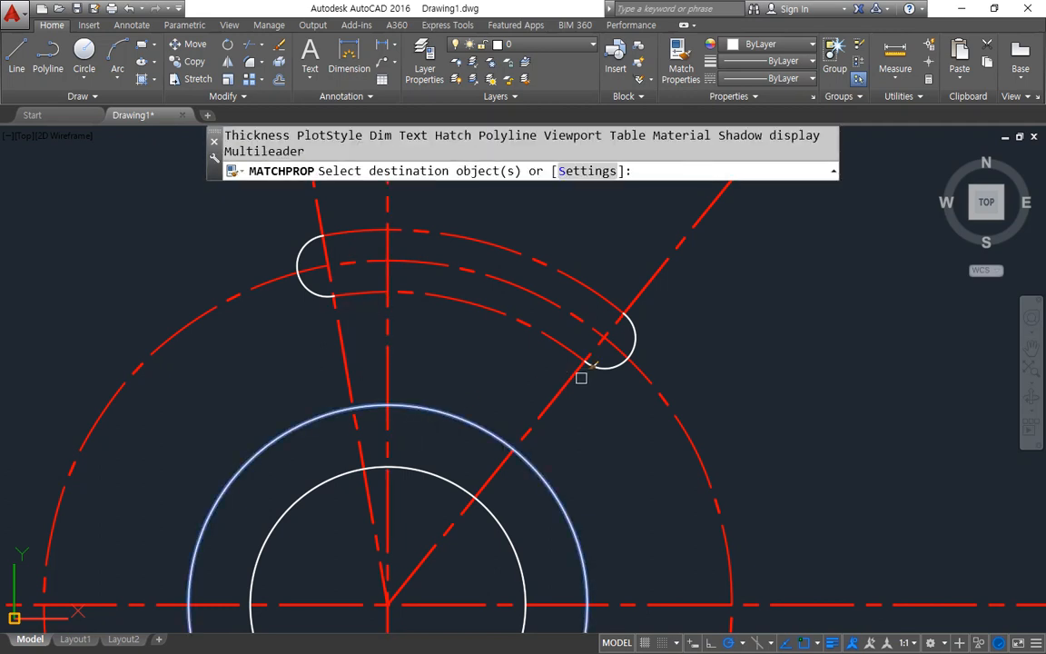
pyautogui.click(582, 350)
pyautogui.click(577, 272)
pyautogui.press('Return')
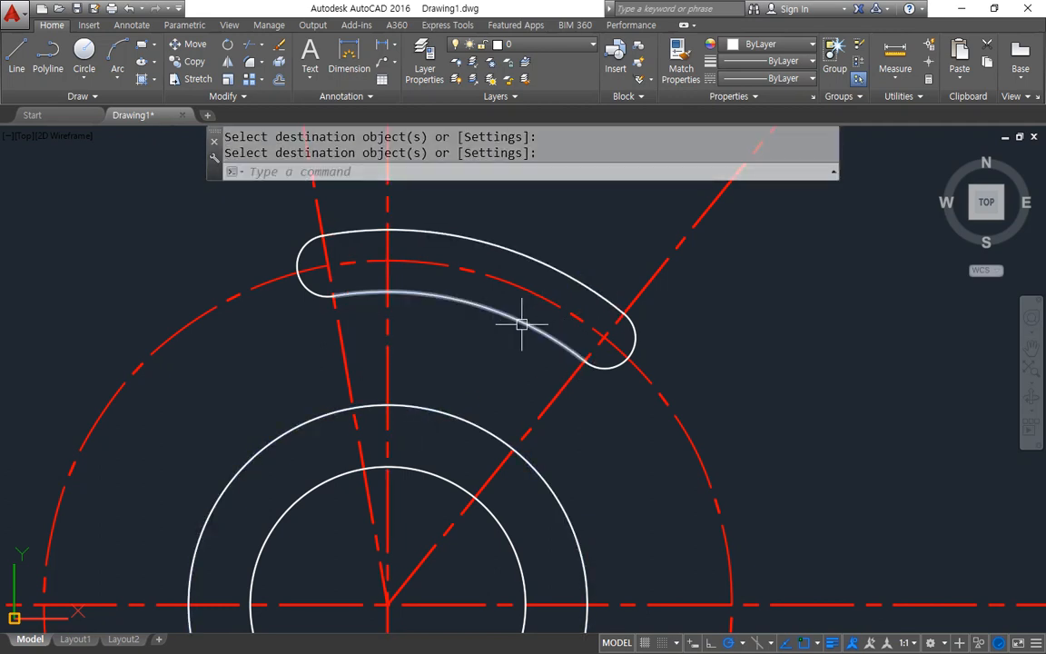
pyautogui.write('o')
pyautogui.press('Return')
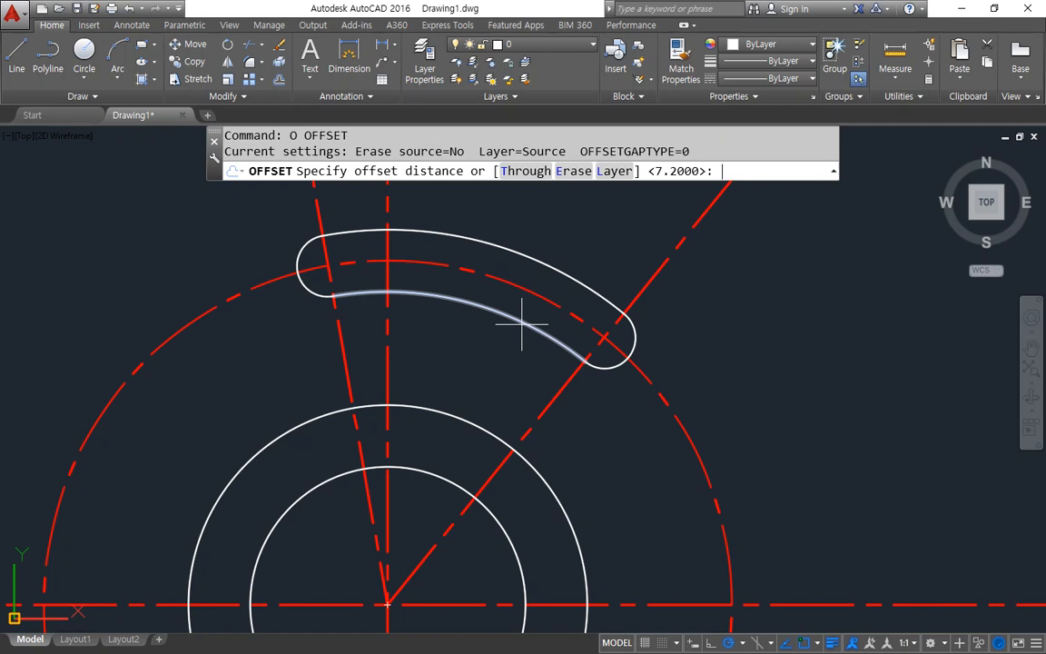
pyautogui.write('16')
pyautogui.press('Escape')
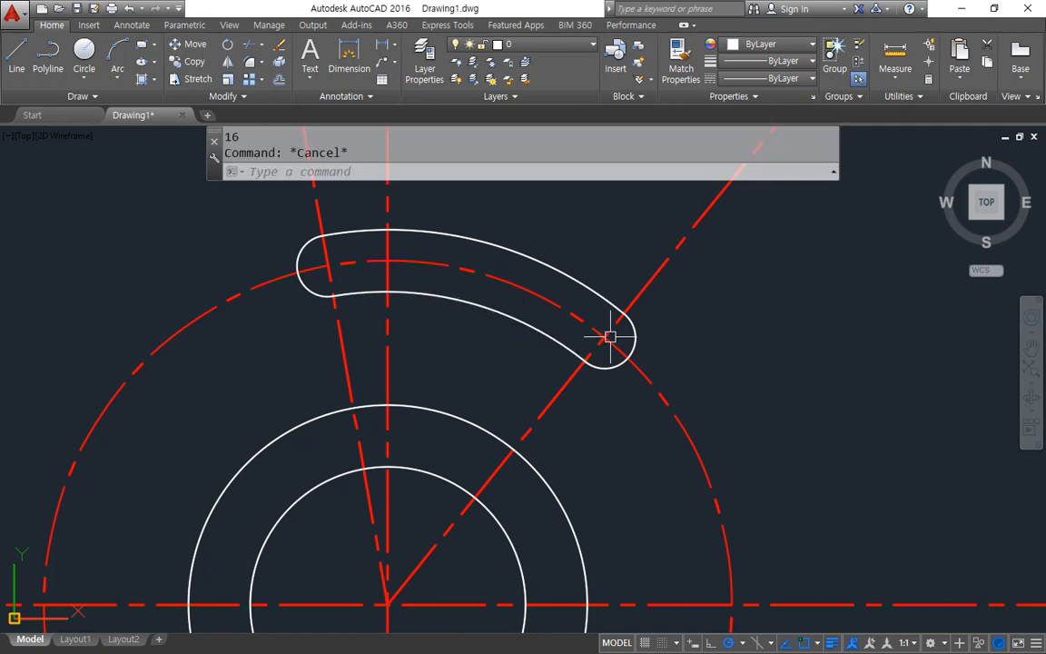
# Step: Draw two circles of radius 16 centred on the slot's two end-arc centres
pyautogui.write('c')
pyautogui.press('Return')
pyautogui.click(604, 338)
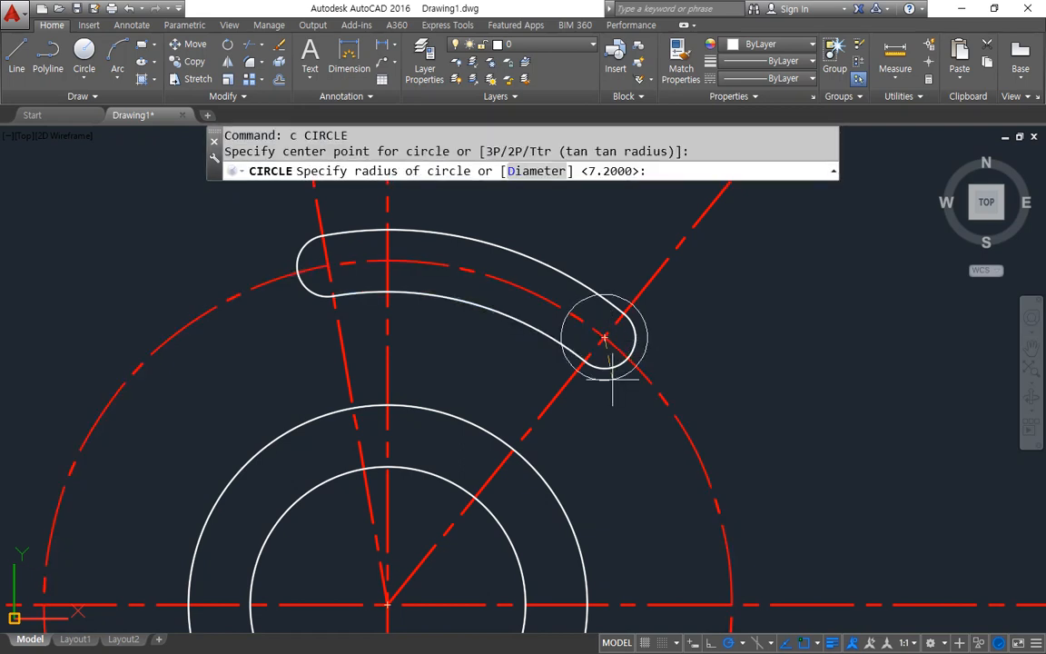
pyautogui.write('16')
pyautogui.press('Return')
pyautogui.write('c')
pyautogui.press('Return')
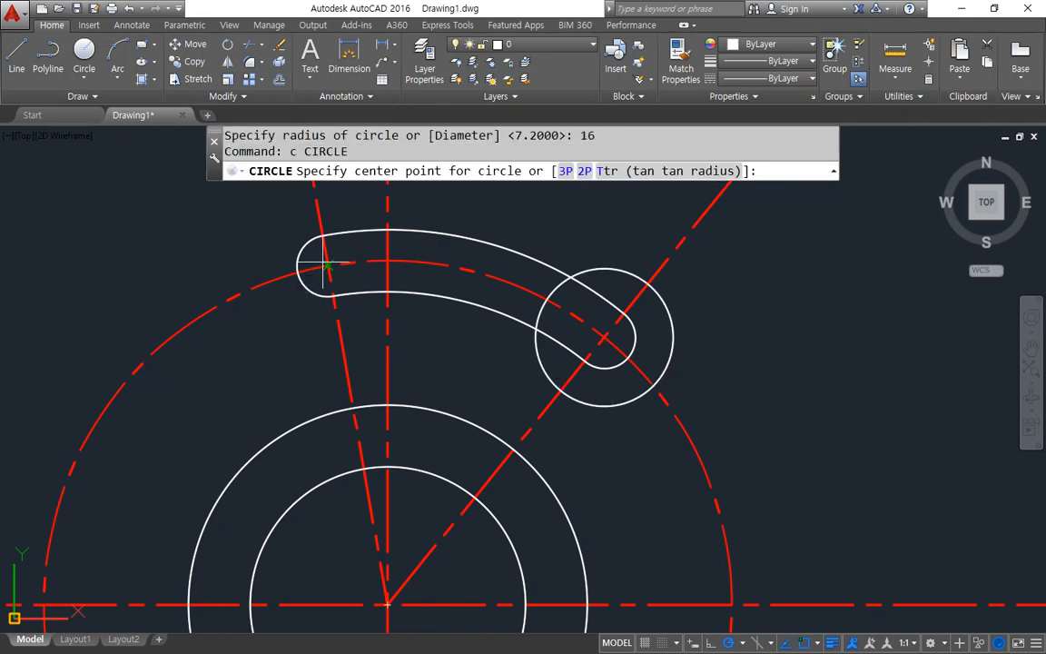
pyautogui.click(327, 264)
pyautogui.press('Return')
# Step: Offset the radius 80 centre-line circle by 16 to both its outside and inside
pyautogui.write('o')
pyautogui.press('Return')
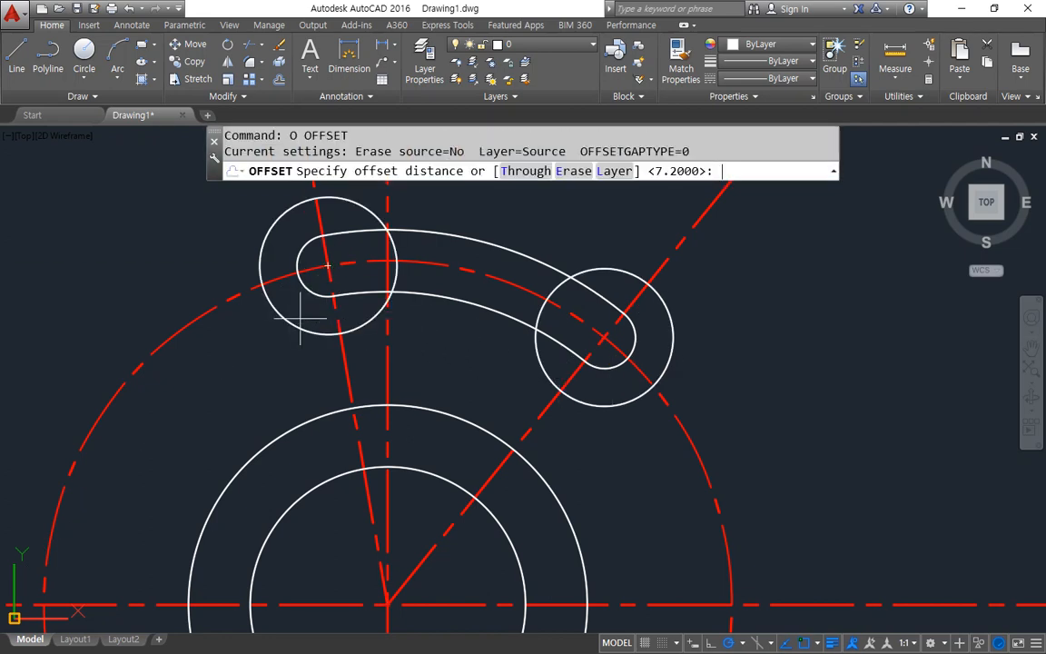
pyautogui.write('16')
pyautogui.press('Return')
pyautogui.click(467, 269)
pyautogui.click(479, 240)
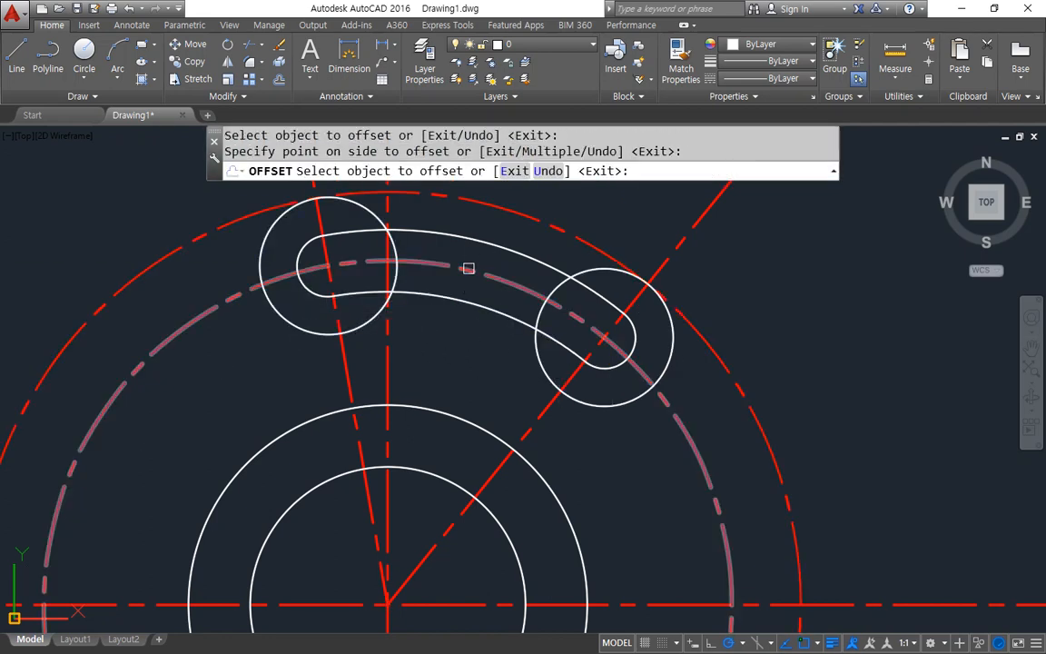
pyautogui.click(467, 269)
pyautogui.click(467, 289)
pyautogui.press('Return')
# Step: Trim the two 16 offset circles so only the arcs between the two radius 16 circles are kept
pyautogui.write('tr')
pyautogui.press('Return')
pyautogui.click(264, 293)
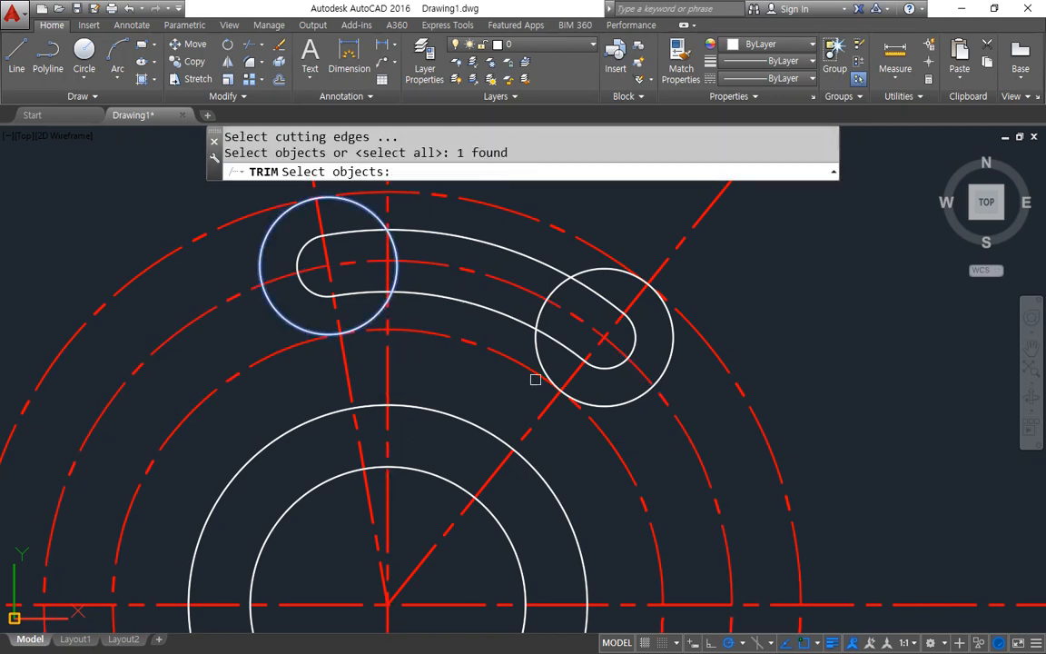
pyautogui.click(607, 402)
pyautogui.press('Return')
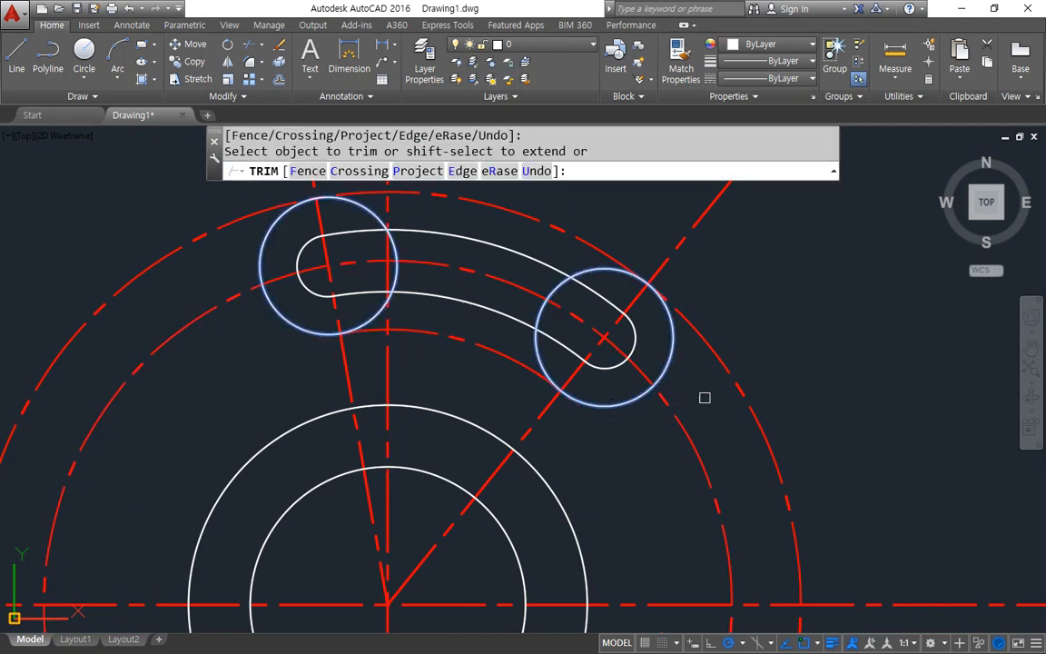
pyautogui.click(719, 369)
pyautogui.press('Return')
# Step: Trim the inner halves of the two radius 16 circles using the two outline arcs as cutting edges
pyautogui.write('tr')
pyautogui.press('Return')
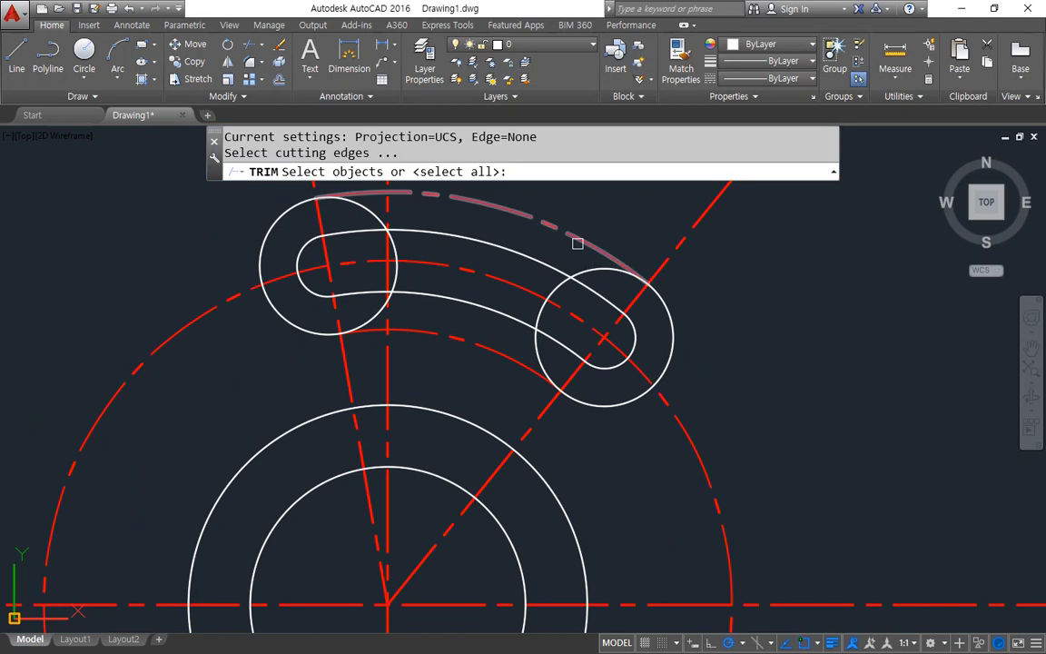
pyautogui.moveTo(579, 230); pyautogui.dragTo(565, 238)
pyautogui.click(507, 355)
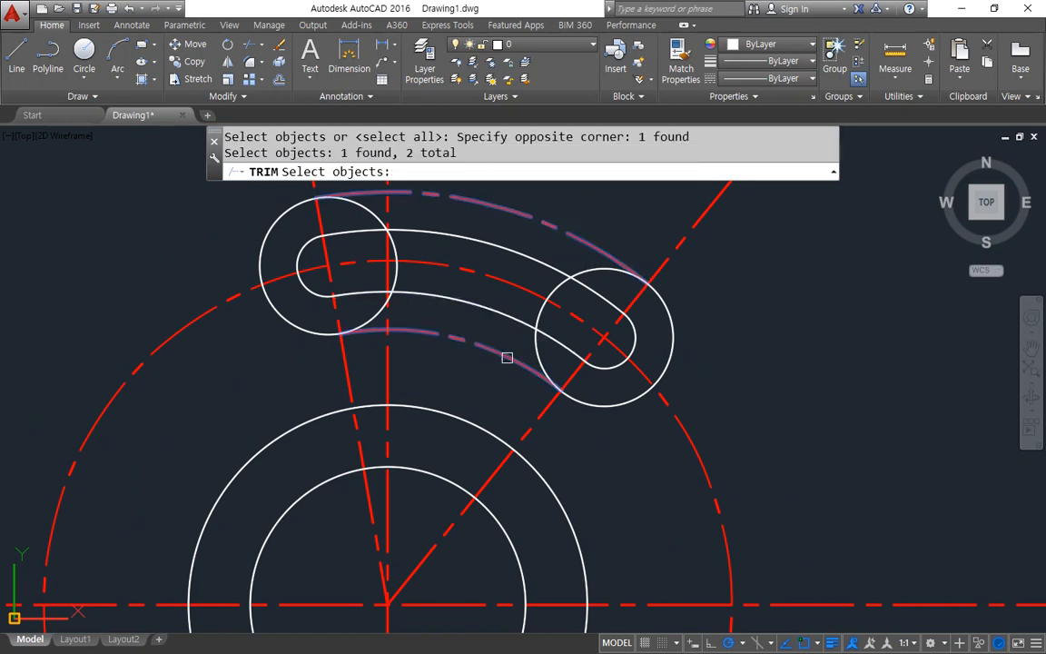
pyautogui.press('Return')
pyautogui.click(541, 354)
pyautogui.click(362, 324)
pyautogui.press('Return')
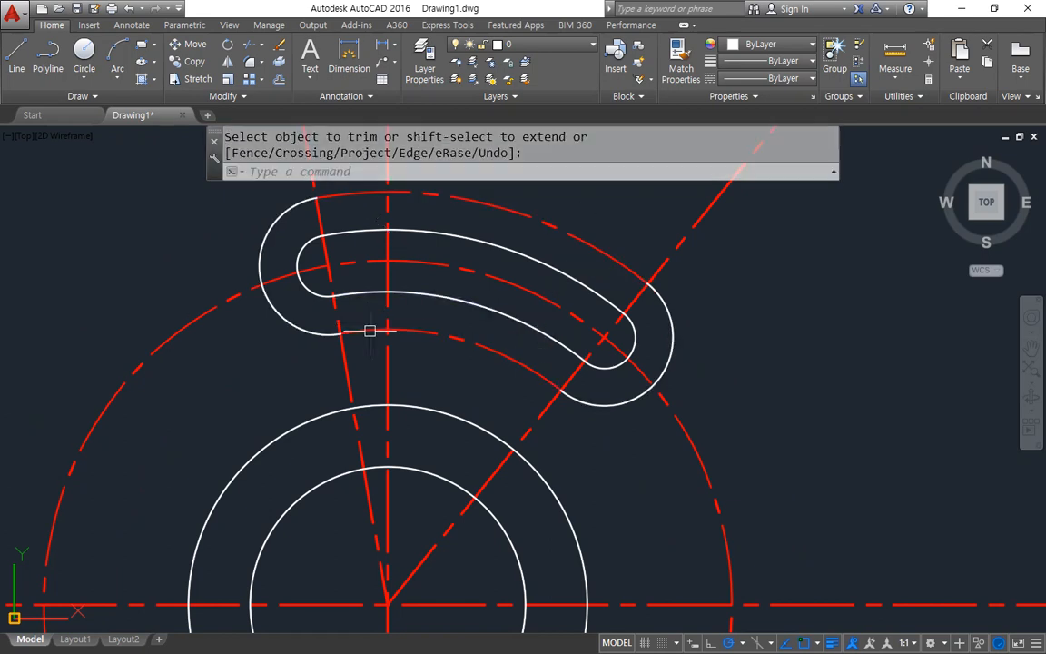
# Step: Match the properties of the white radius 16 end arc onto the two red arcs of the outer slot outline
pyautogui.write('ma')
pyautogui.press('Return')
pyautogui.click(592, 405)
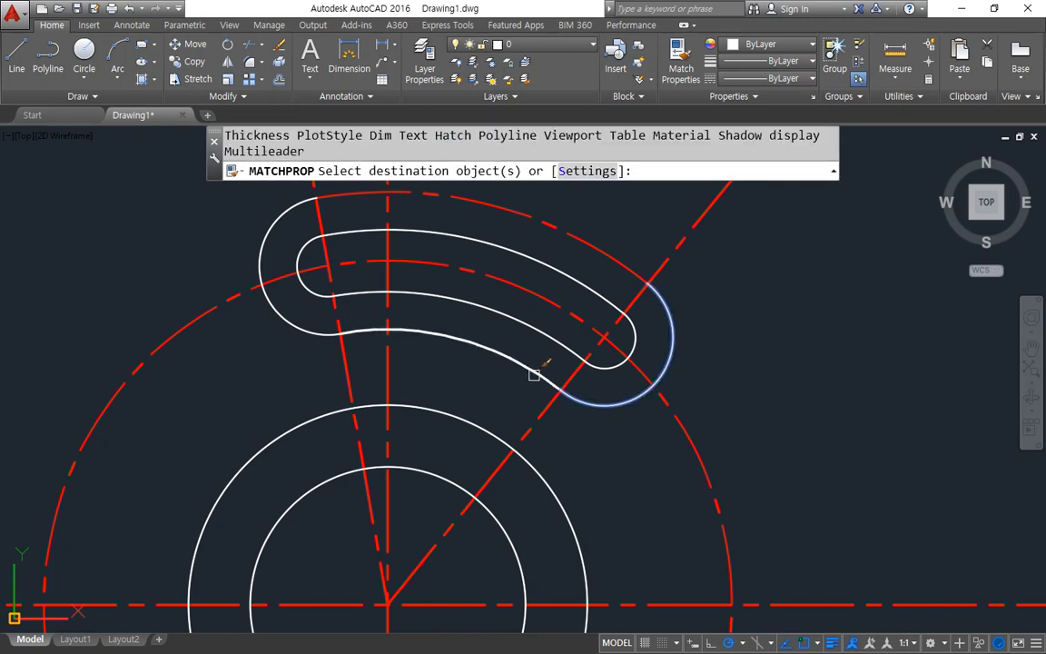
pyautogui.click(591, 252)
pyautogui.press('Return')
# Step: Offset the upper arc of the outer slot outline outward by 3
pyautogui.moveTo(497, 283); pyautogui.dragTo(449, 396, button='middle')
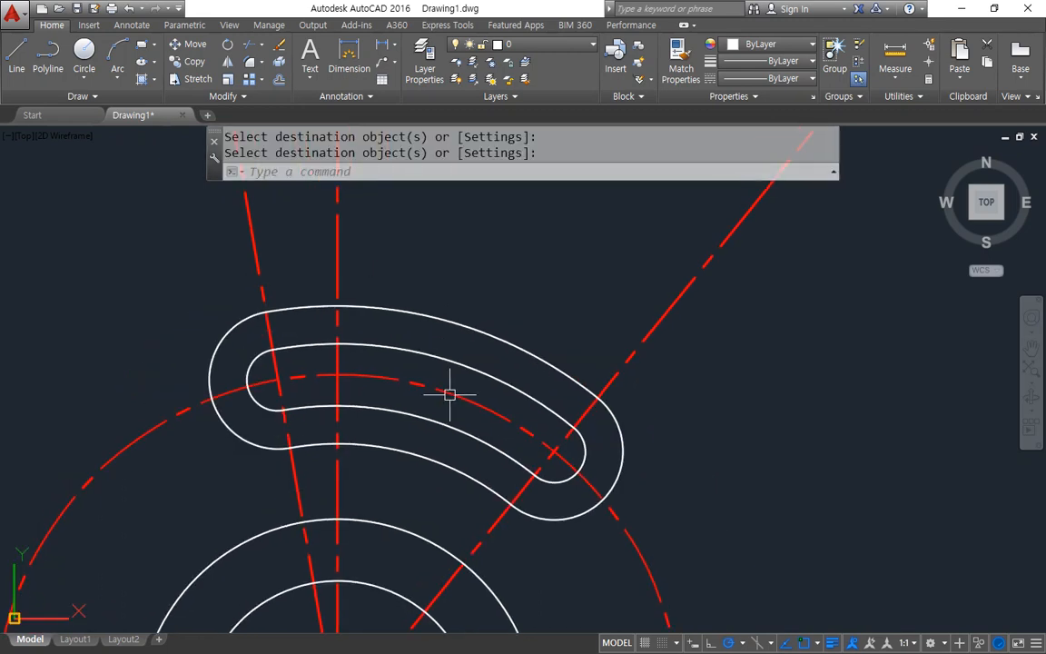
pyautogui.write('o')
pyautogui.press('Return')
pyautogui.write('3')
pyautogui.press('Return')
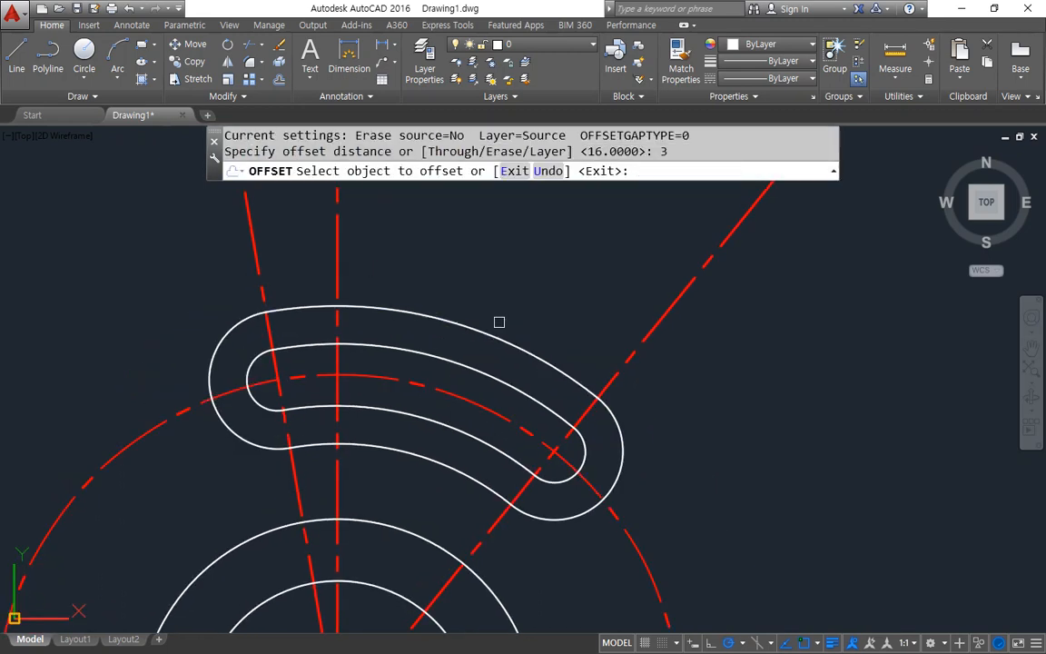
pyautogui.click(497, 325)
pyautogui.click(497, 336)
pyautogui.press('Return')
# Step: Trim the two angled centre lines back to the 3 offset arc and erase that helper arc
pyautogui.write('tr')
pyautogui.press('Return')
pyautogui.press('Return')
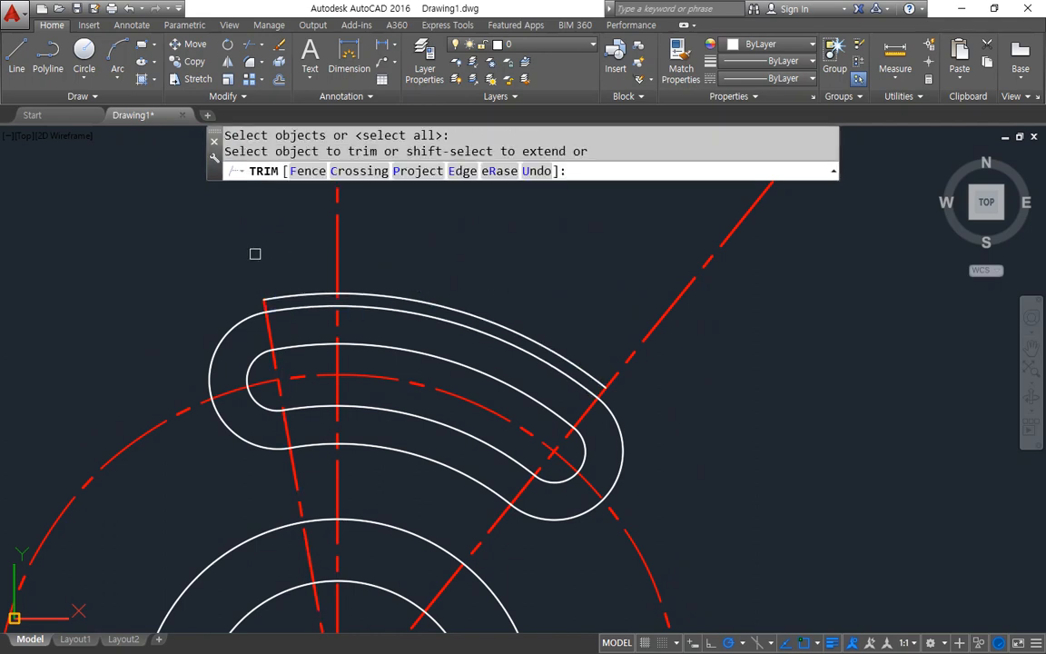
pyautogui.click(636, 349)
pyautogui.press('Return')
pyautogui.click(572, 368)
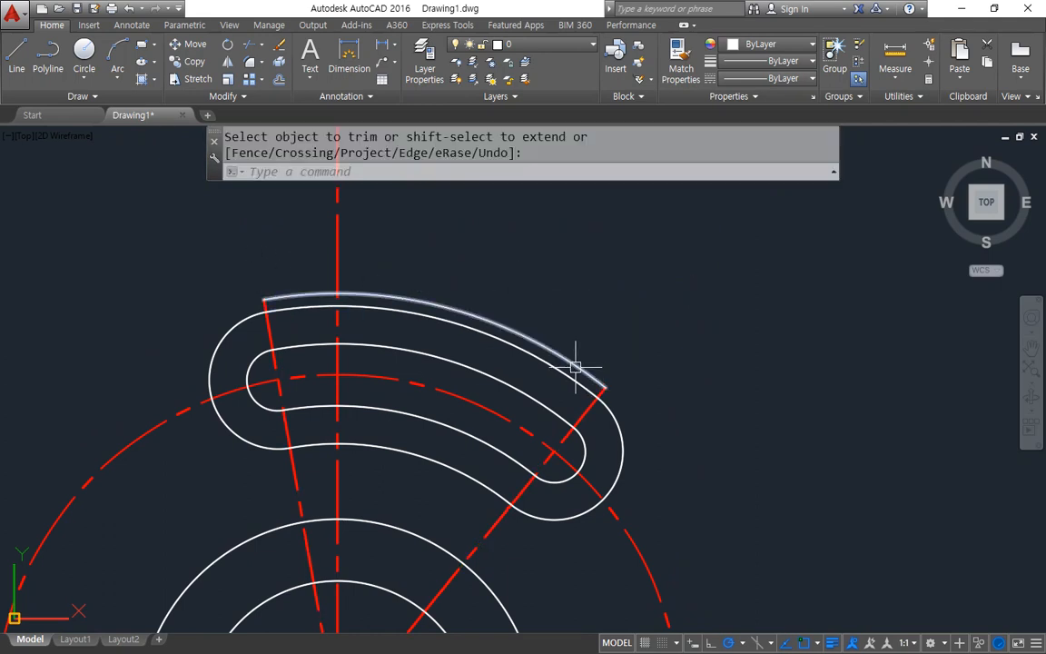
pyautogui.write('e')
pyautogui.press('Return')
# Step: Offset the larger white concentric circle outward by 3
pyautogui.moveTo(359, 470); pyautogui.dragTo(371, 388, button='middle')
pyautogui.scroll(-2, 372, 383)
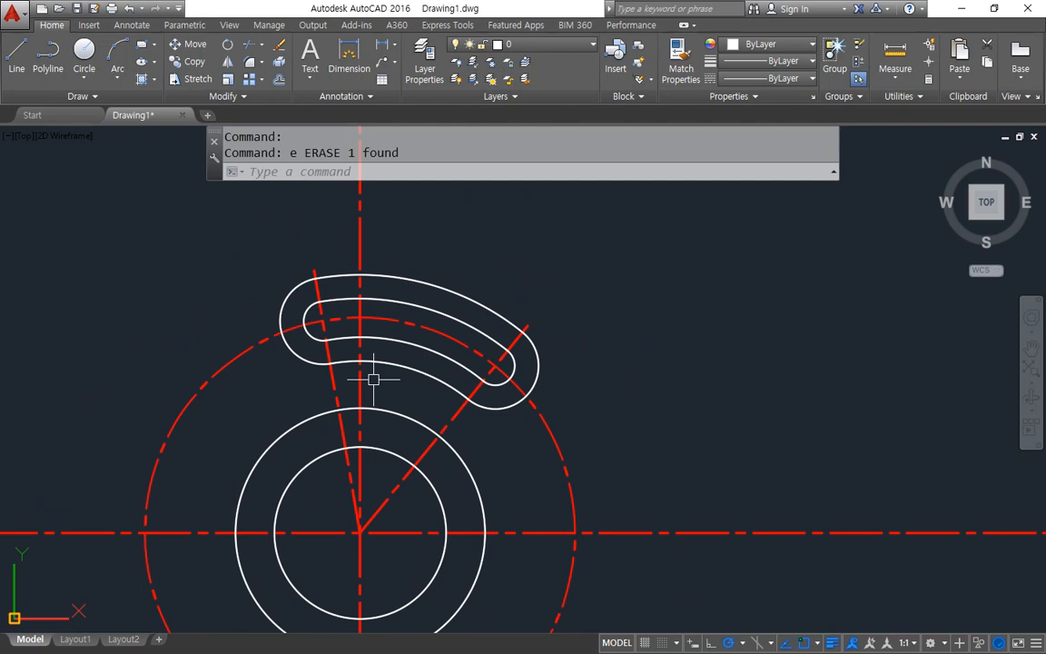
pyautogui.write('o')
pyautogui.press('Return')
pyautogui.write('3')
pyautogui.press('Return')
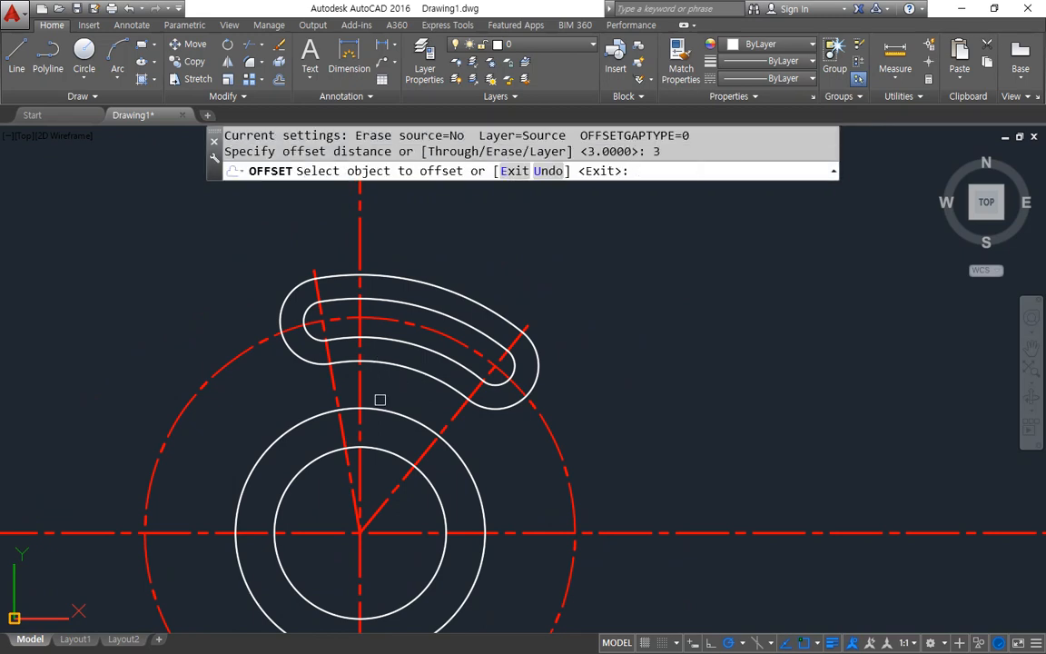
pyautogui.click(380, 408)
pyautogui.click(395, 402)
pyautogui.press('Return')
# Step: Trim the vertical centre line above and below the offset circle and the horizontal one on its left side
pyautogui.write('tr')
pyautogui.press('Return')
pyautogui.click(387, 401)
pyautogui.press('Return')
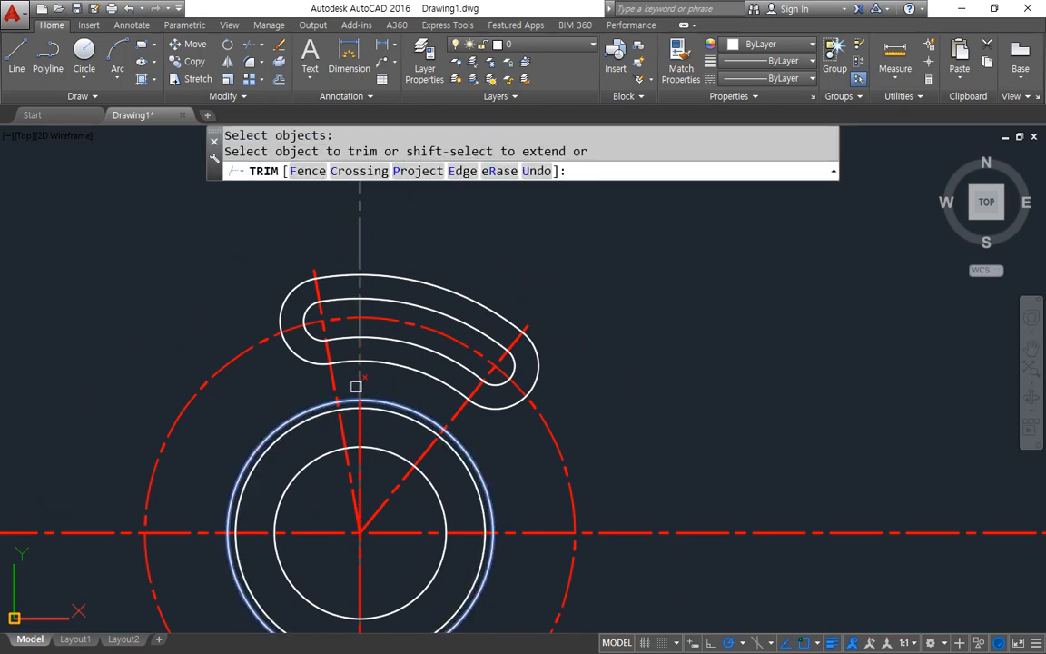
pyautogui.click(181, 533)
pyautogui.moveTo(181, 532); pyautogui.dragTo(181, 472, button='middle')
pyautogui.click(198, 475)
pyautogui.moveTo(268, 485); pyautogui.dragTo(257, 384, button='middle')
pyautogui.click(349, 537)
pyautogui.press('Return')
# Step: Erase the outermost helper circle around the two concentric white circles
pyautogui.click(397, 495)
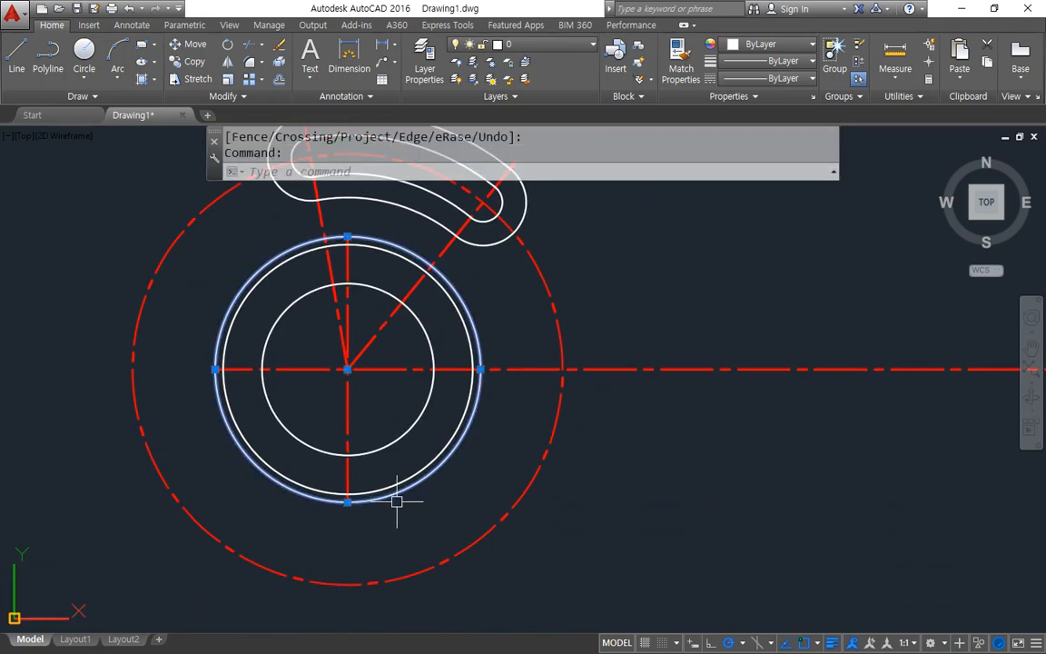
pyautogui.write('e')
pyautogui.press('Return')
# Step: Offset both rounded end arcs of the outer slot outline outward by 3
pyautogui.moveTo(467, 397); pyautogui.dragTo(467, 475, button='middle')
pyautogui.moveTo(359, 338); pyautogui.dragTo(331, 401, button='middle')
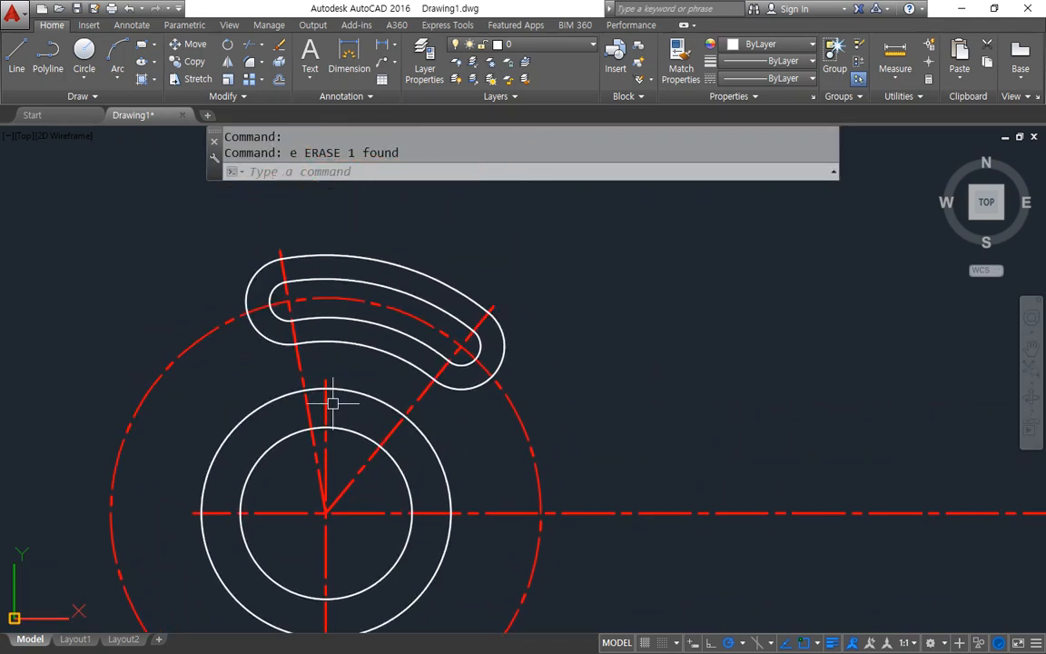
pyautogui.moveTo(450, 401); pyautogui.dragTo(439, 376, button='middle')
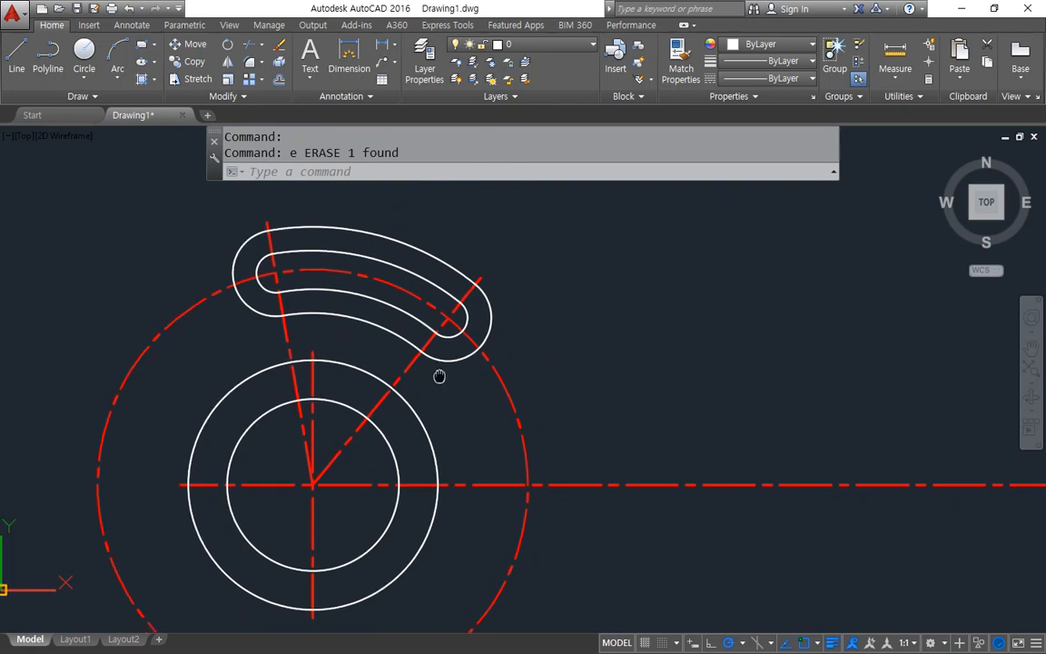
pyautogui.write('o')
pyautogui.press('Return')
pyautogui.write('3')
pyautogui.press('Return')
pyautogui.click(483, 332)
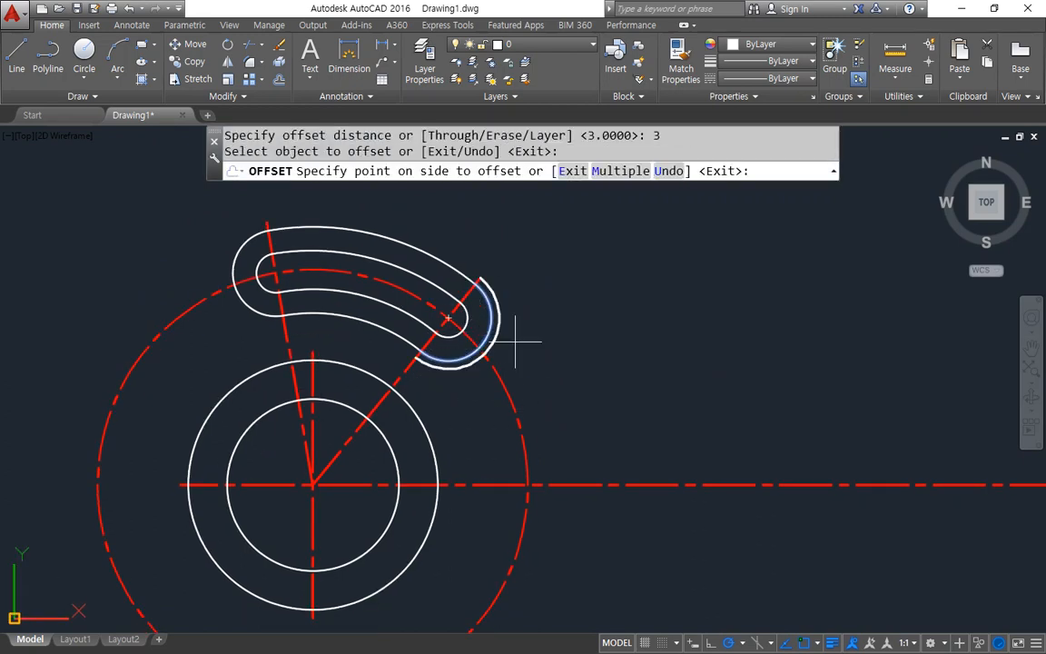
pyautogui.click(515, 343)
pyautogui.press('Return')
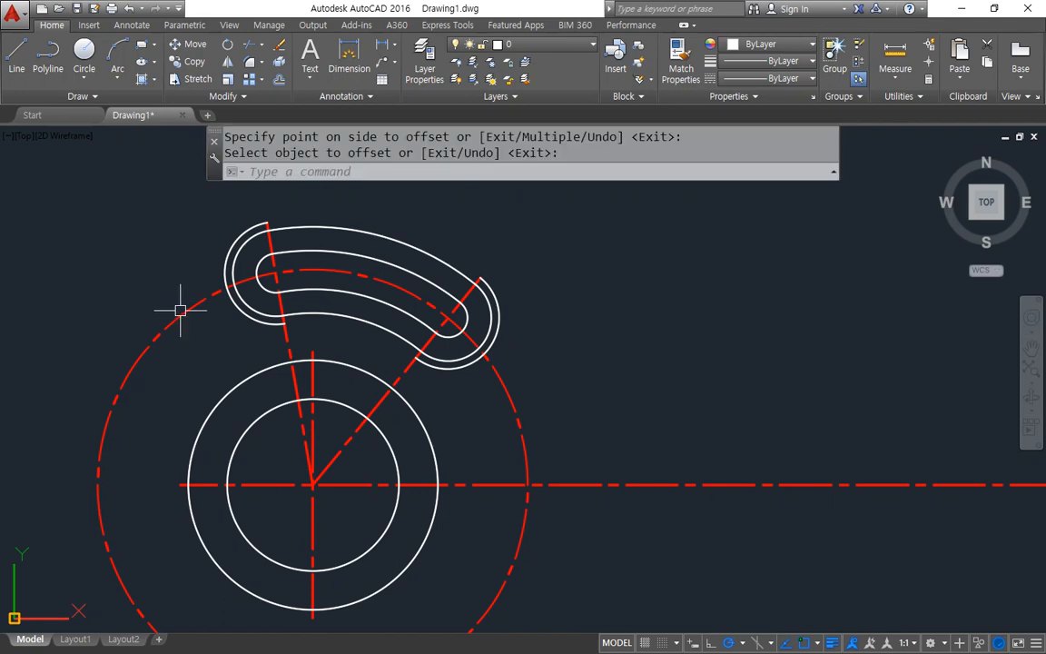
# Step: Trim away the radius 80 centre-line circle beyond the two offset end arcs of the slot
pyautogui.write('tr')
pyautogui.press('Return')
pyautogui.press('Return')
pyautogui.click(177, 318)
pyautogui.click(520, 400)
pyautogui.click(500, 405)
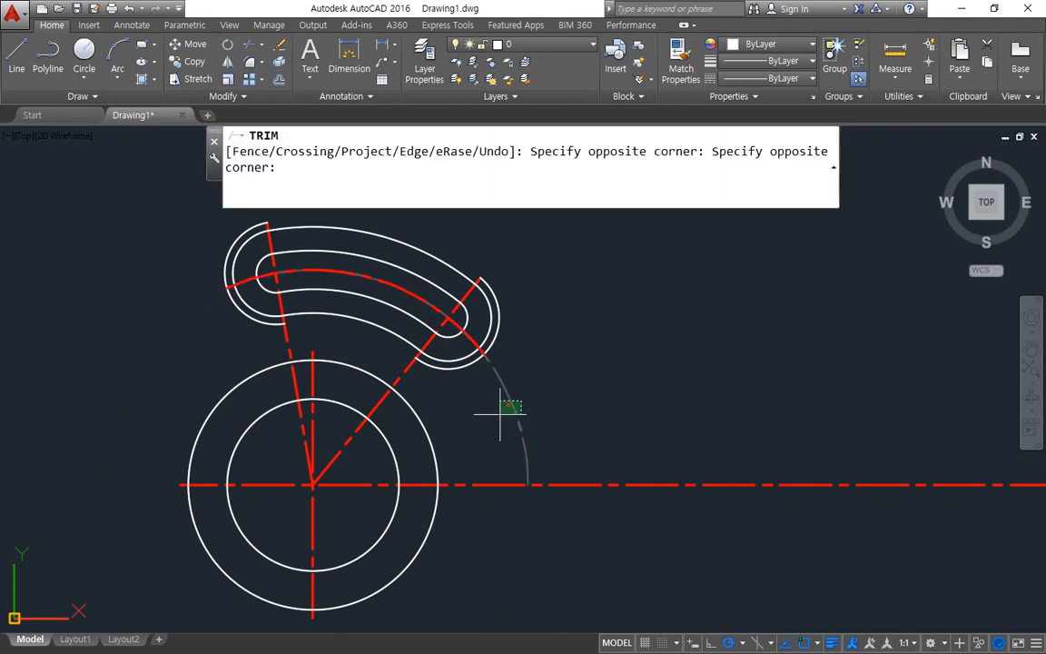
pyautogui.press('Return')
# Step: Erase the two offset helper arcs at the slot's ends
pyautogui.click(499, 344)
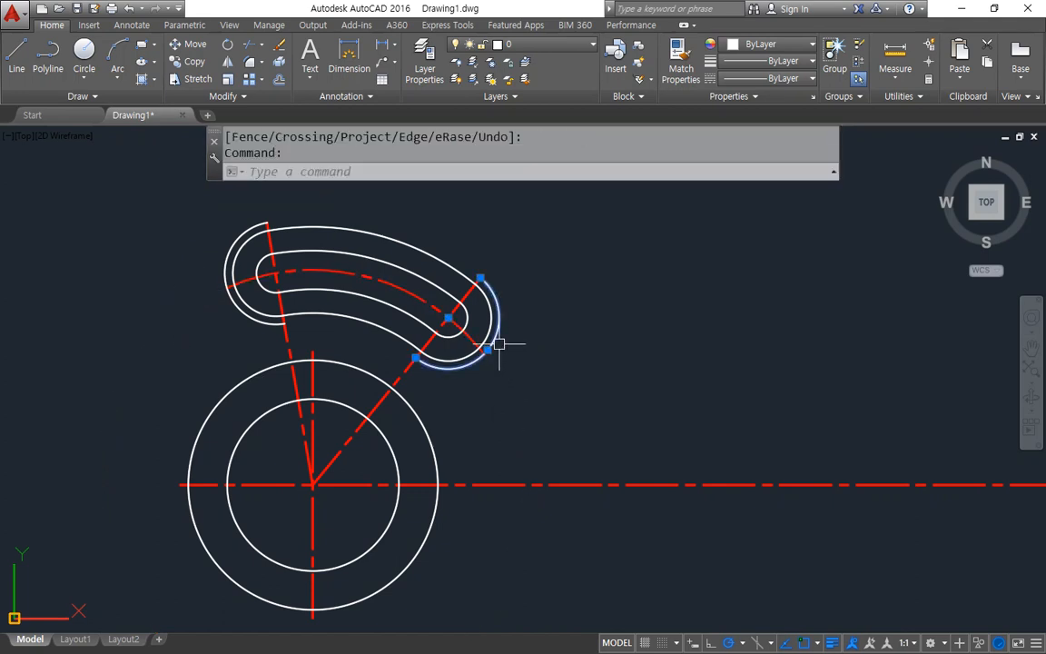
pyautogui.click(222, 263)
pyautogui.write('e')
pyautogui.press('Return')
# Step: Offset the vertical centre line of the concentric circles 64 to the right
pyautogui.moveTo(618, 367)
pyautogui.mouseDown(button='middle')
pyautogui.moveTo(602, 340)
pyautogui.moveTo(596, 358)
pyautogui.moveTo(586, 337)
pyautogui.mouseUp(button='middle')
pyautogui.write('o')
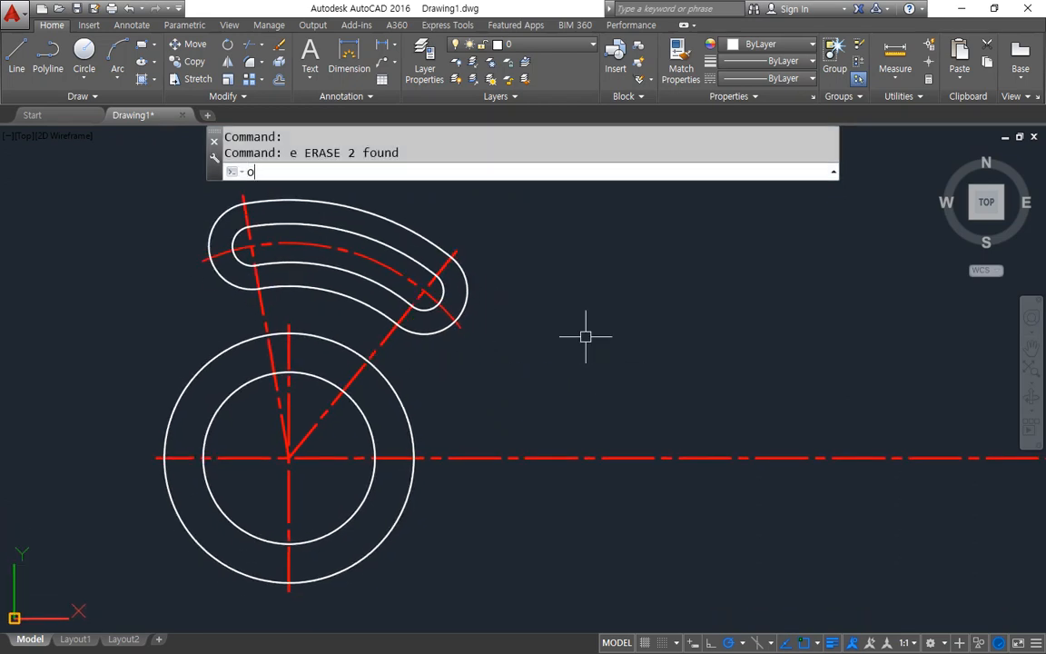
pyautogui.press('Return')
pyautogui.write('64')
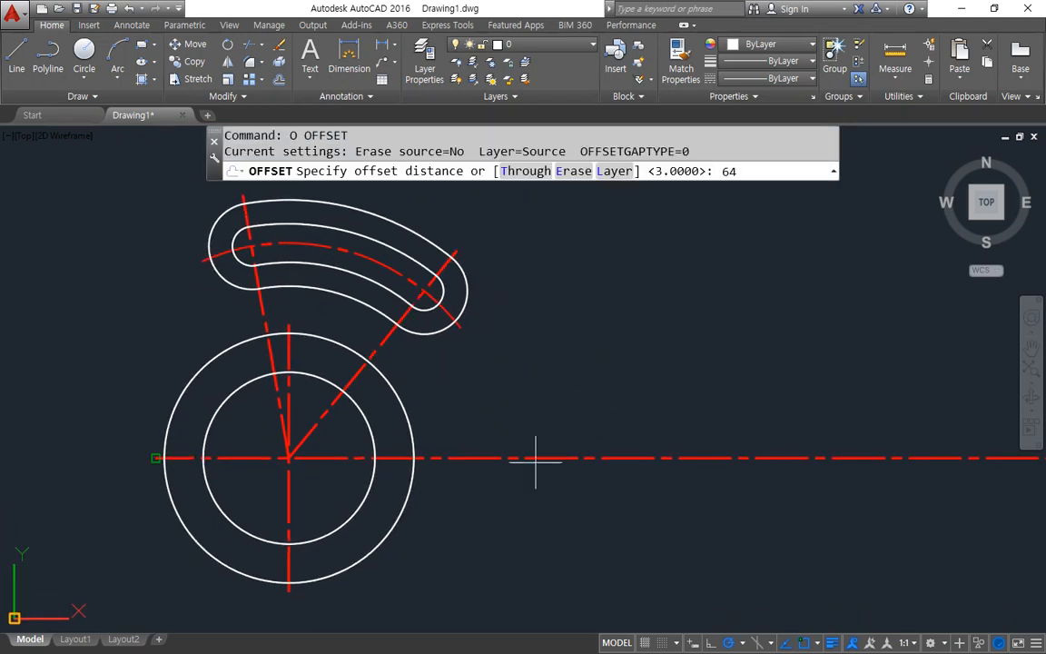
pyautogui.press('Return')
pyautogui.click(289, 497)
pyautogui.click(563, 511)
pyautogui.press('Return')
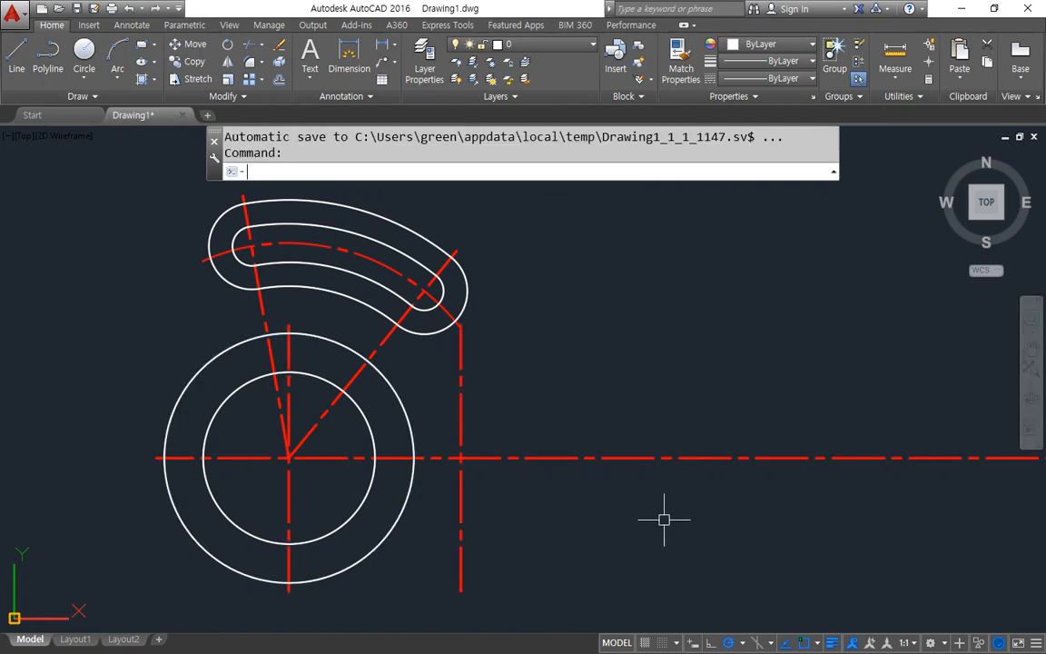
# Step: Offset the vertical centre line beside the concentric circles 72 further to the right
pyautogui.write('o')
pyautogui.press('Return')
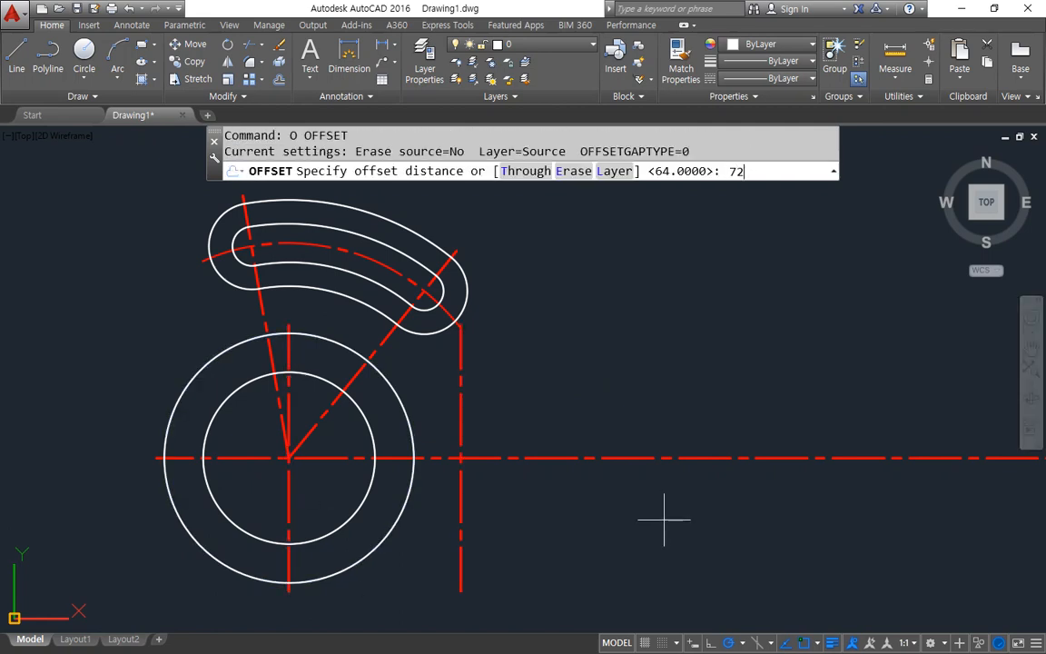
pyautogui.press('Return')
pyautogui.click(461, 504)
pyautogui.click(591, 517)
pyautogui.press('Return')
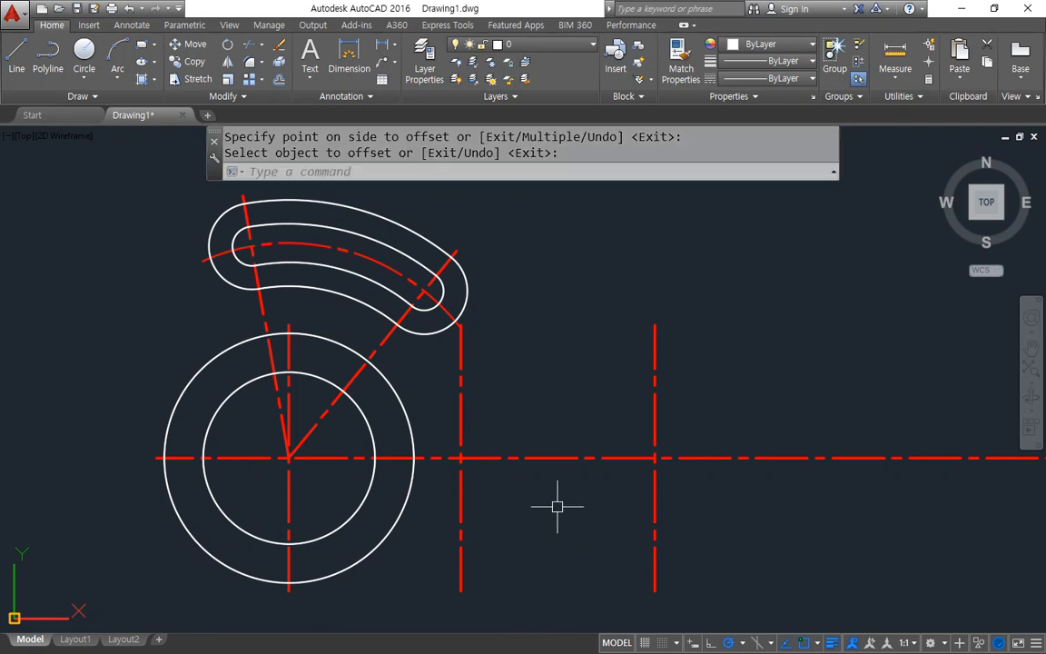
# Step: Draw a radius 10.4 circle at each intersection of the two offset vertical centre lines with the horizontal centre line
pyautogui.write('c')
pyautogui.press('Return')
pyautogui.click(461, 459)
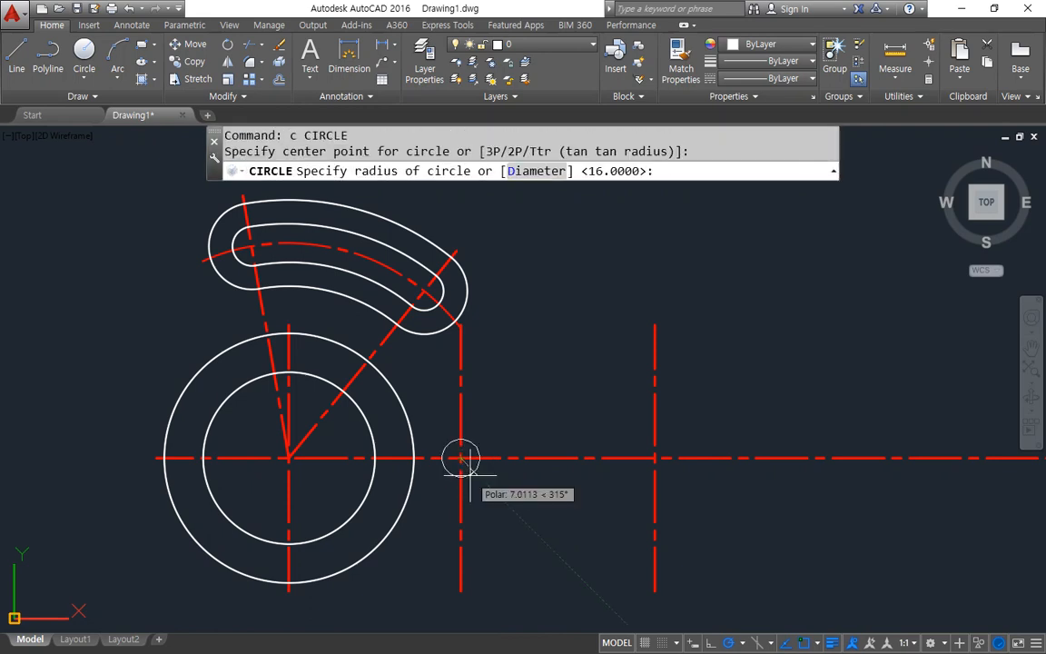
pyautogui.write('10.4')
pyautogui.press('Return')
pyautogui.press('Return')
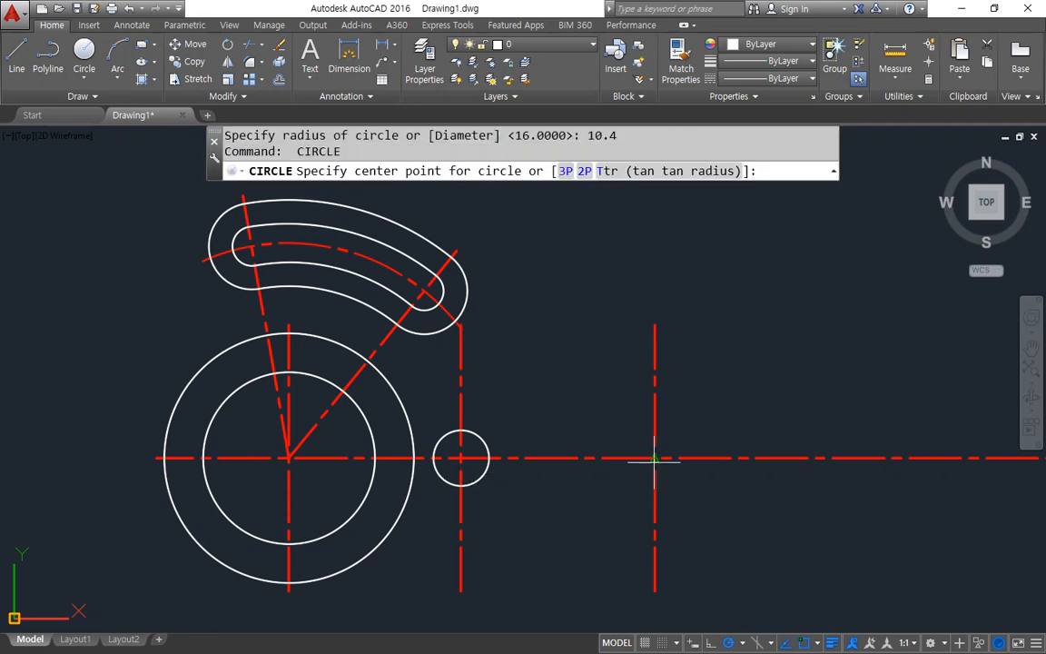
pyautogui.click(654, 458)
pyautogui.press('Return')
pyautogui.write('o')
pyautogui.press('Return')
pyautogui.write('1')
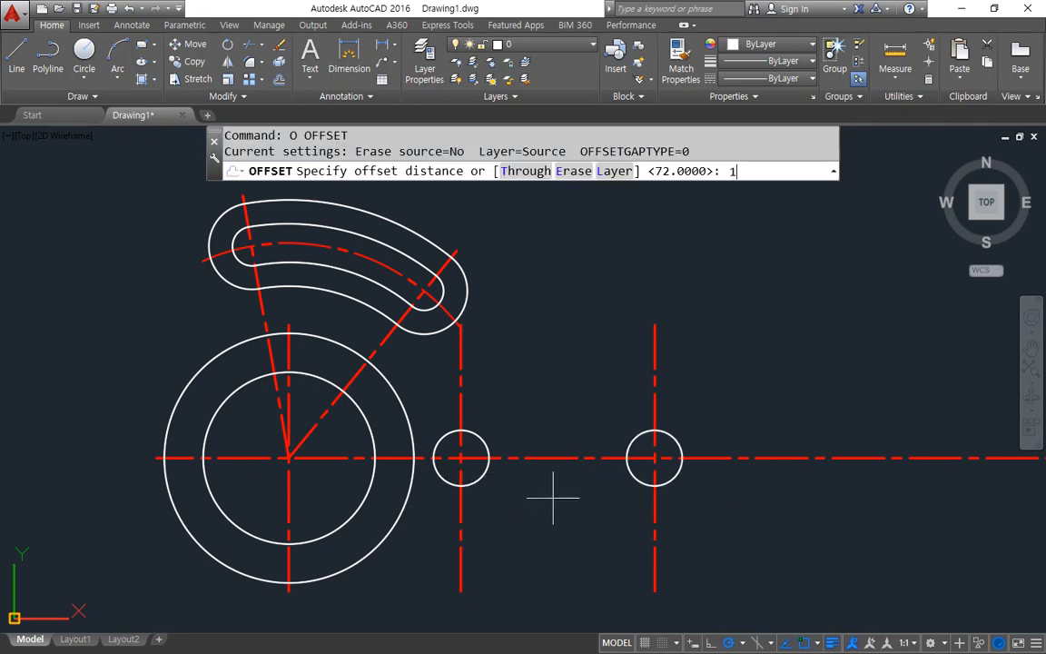
pyautogui.write('0.')
pyautogui.press('Return')
pyautogui.press('Escape')
# Step: Offset the horizontal centre line by 10.4 both above and below
pyautogui.write('o')
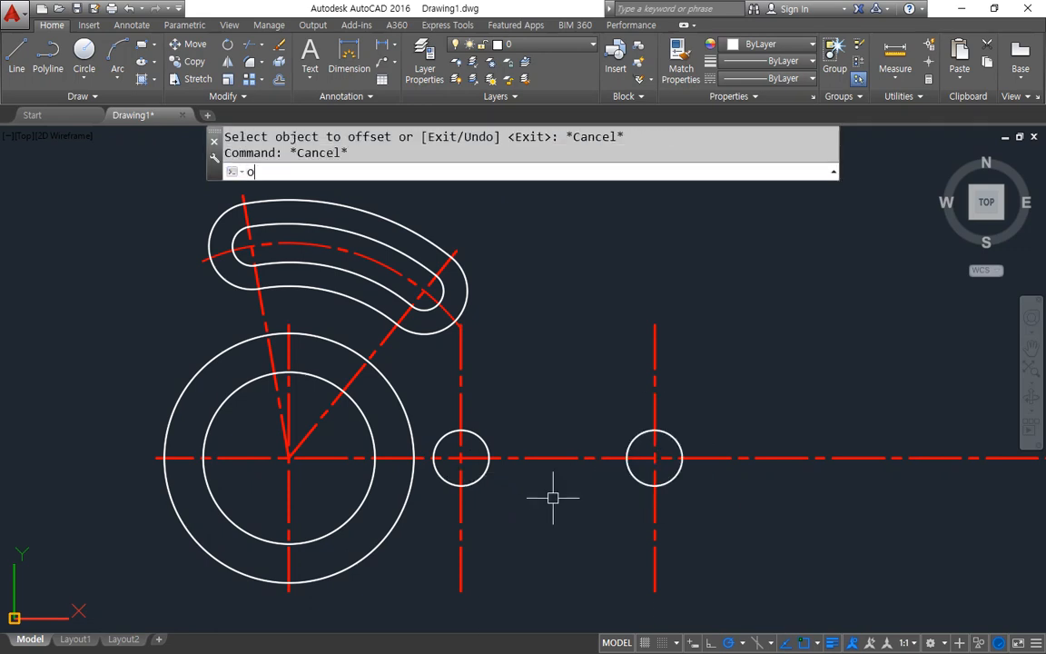
pyautogui.press('Return')
pyautogui.write('10.4')
pyautogui.press('Return')
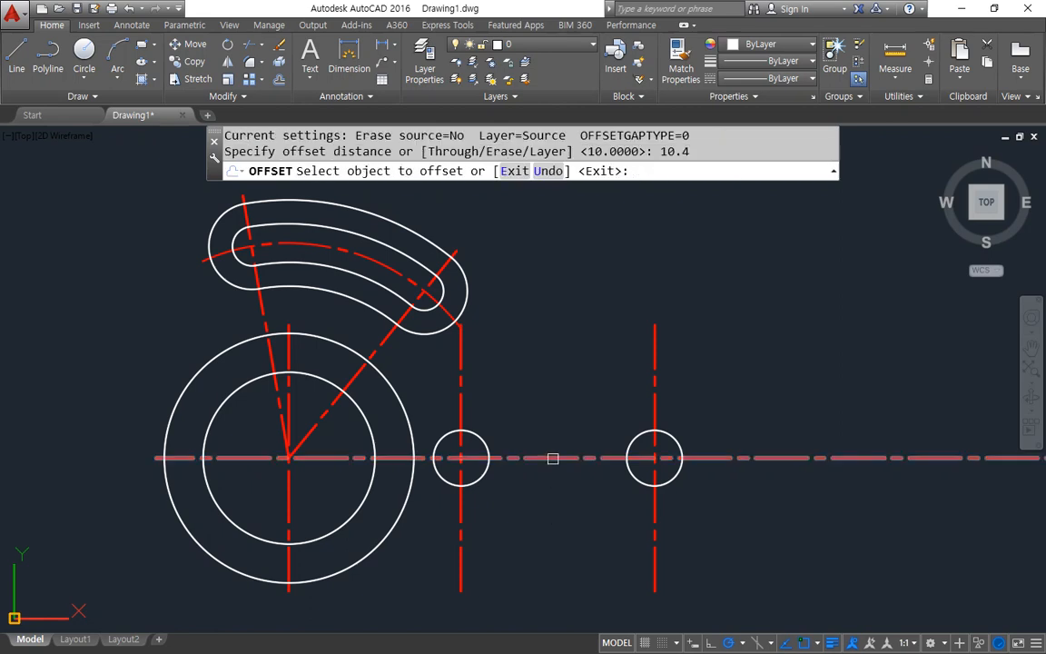
pyautogui.click(554, 458)
pyautogui.click(560, 473)
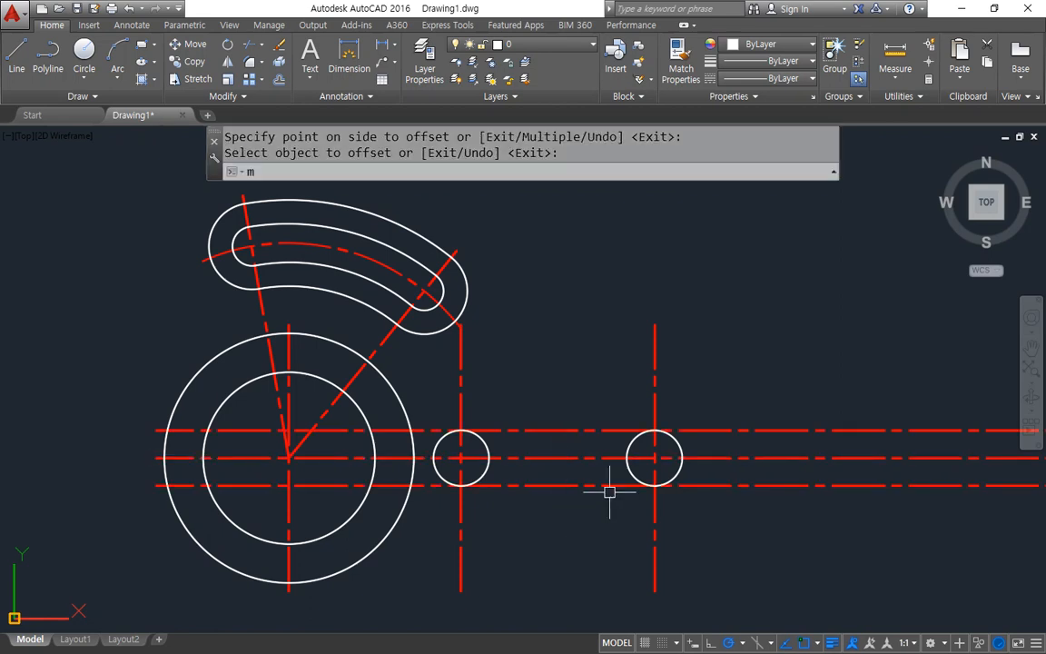
pyautogui.press('Return')
# Step: Match the properties of the small right circle onto the two offset horizontal lines
pyautogui.write('ma')
pyautogui.press('Return')
pyautogui.click(629, 472)
pyautogui.click(604, 430)
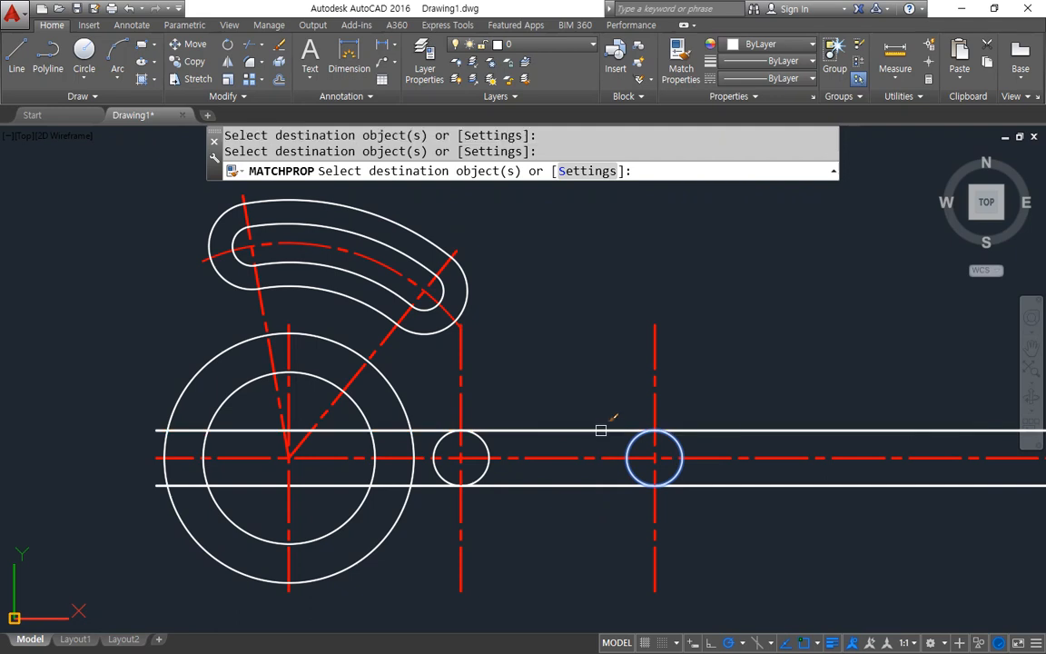
pyautogui.press('Return')
# Step: Trim the two horizontal lines outside the two vertical centre lines through the small circles
pyautogui.write('tr')
pyautogui.press('Return')
pyautogui.click(682, 380)
pyautogui.click(429, 409)
pyautogui.press('Return')
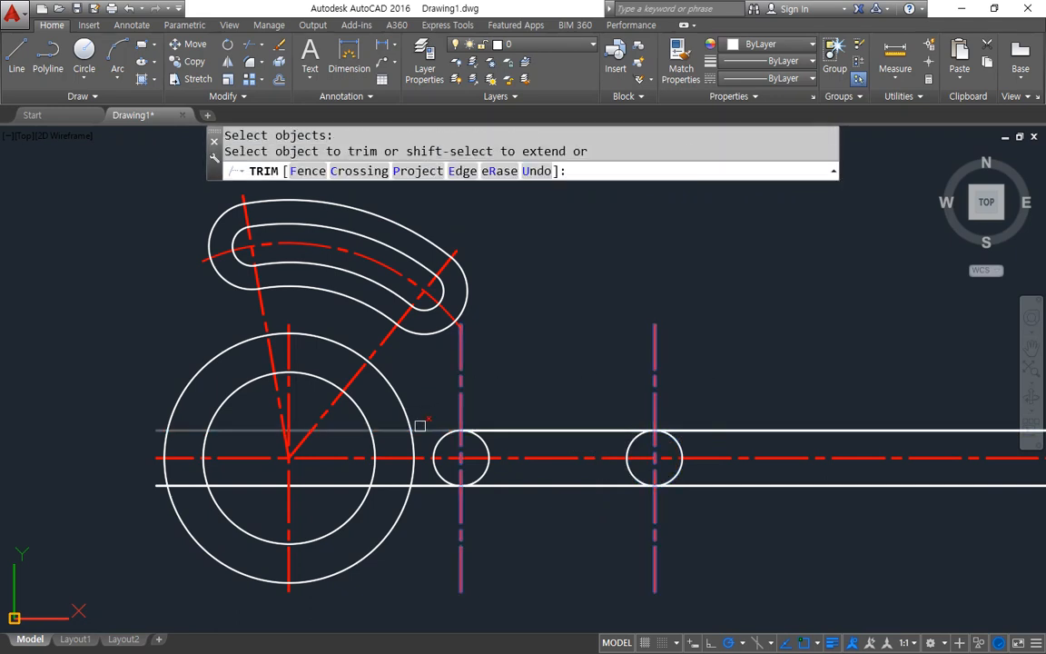
pyautogui.click(422, 429)
pyautogui.click(427, 486)
pyautogui.click(721, 489)
pyautogui.click(731, 428)
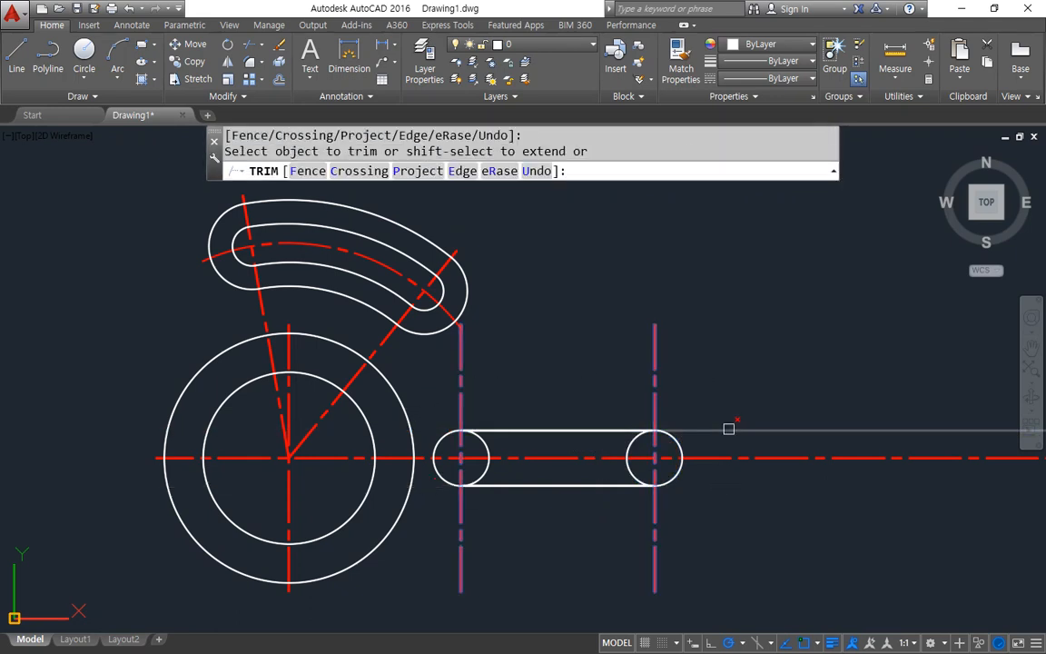
pyautogui.press('Return')
# Step: Trim the inner halves of both small circles to leave a straight slot outline
pyautogui.press('Return')
pyautogui.press('Return')
pyautogui.click(626, 470)
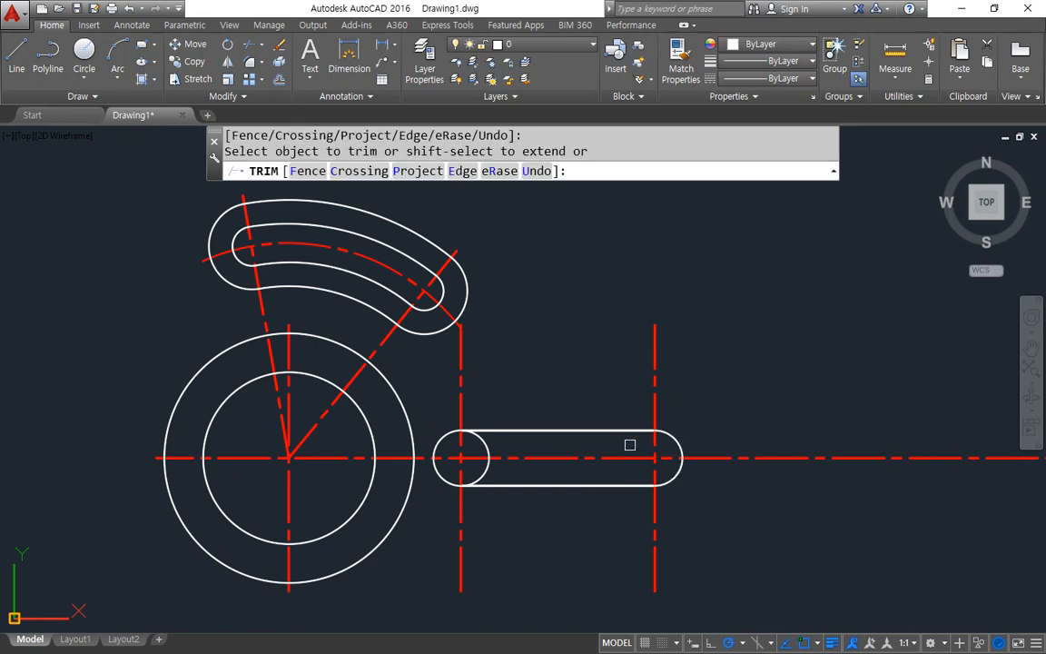
pyautogui.click(481, 441)
pyautogui.press('Return')
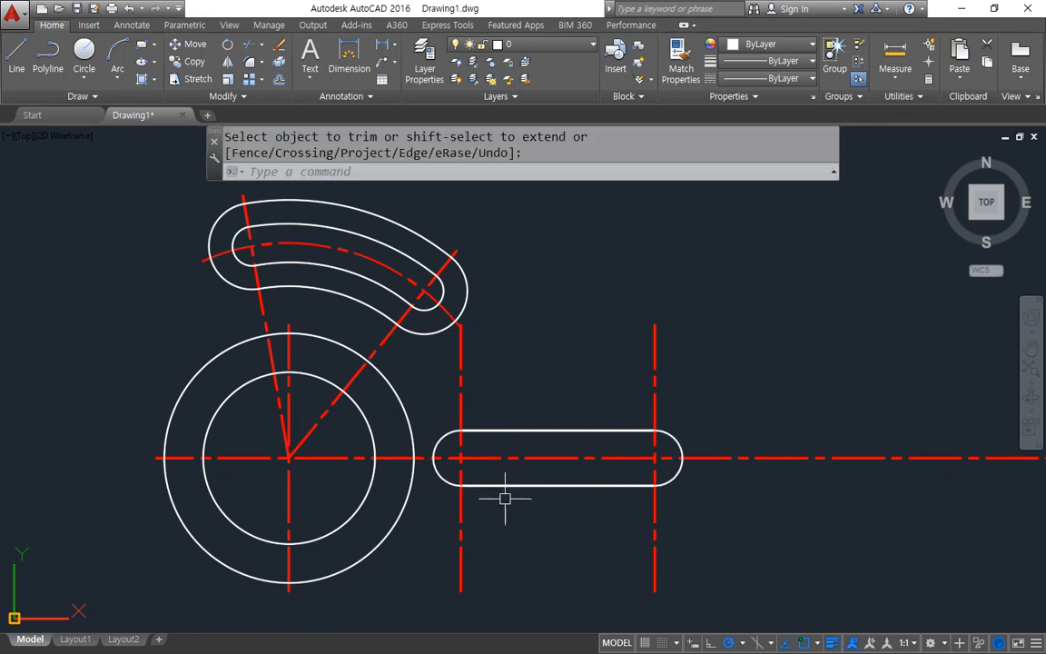
# Step: Offset the upper and lower straight edges of the slot outward by 3
pyautogui.write('o')
pyautogui.press('Return')
pyautogui.write('3')
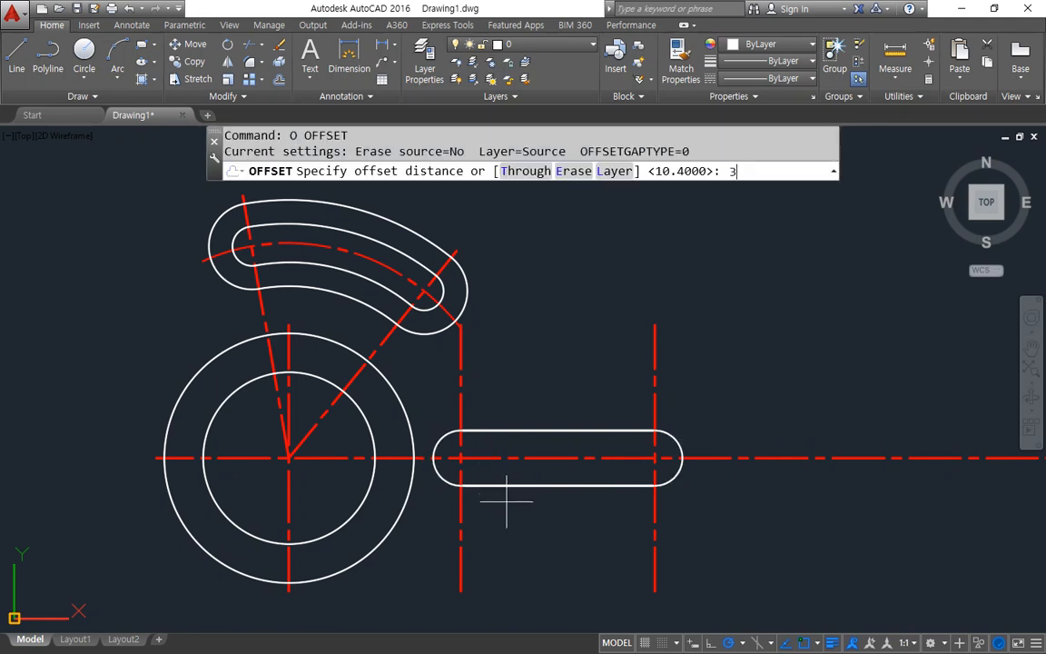
pyautogui.press('Return')
pyautogui.click(496, 487)
pyautogui.click(496, 491)
pyautogui.click(493, 431)
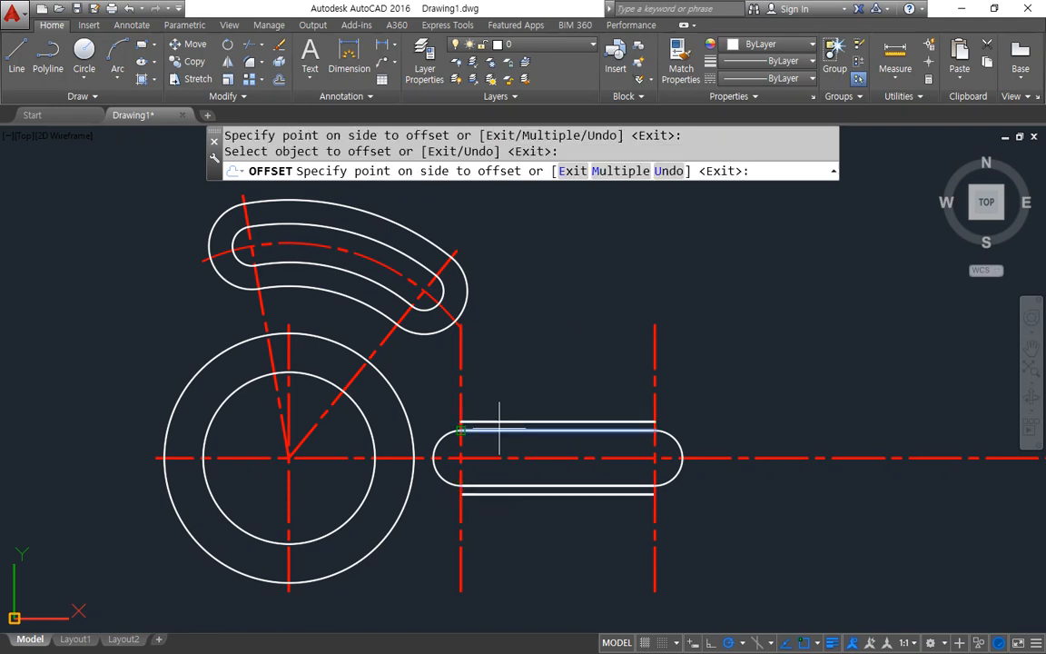
pyautogui.click(500, 419)
pyautogui.press('Return')
# Step: Trim the slot's left vertical centre line beyond the two offset helper lines
pyautogui.press('Return')
pyautogui.press('Return')
pyautogui.click(463, 396)
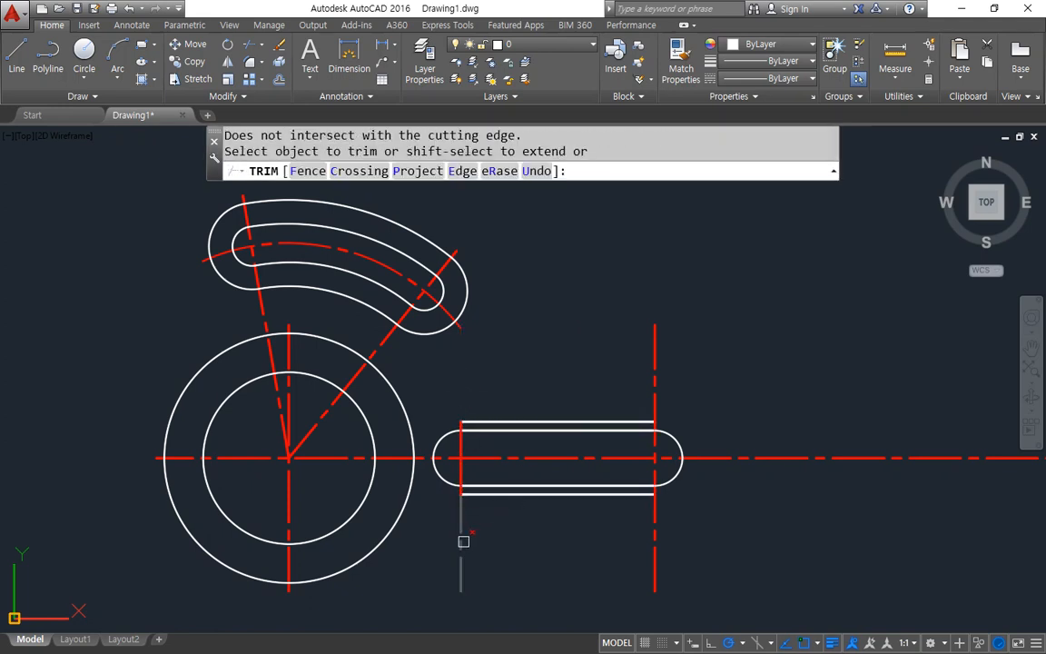
pyautogui.click(463, 543)
pyautogui.press('Return')
# Step: Erase the two offset helper lines above and below the straight slot
pyautogui.click(509, 493)
pyautogui.click(525, 422)
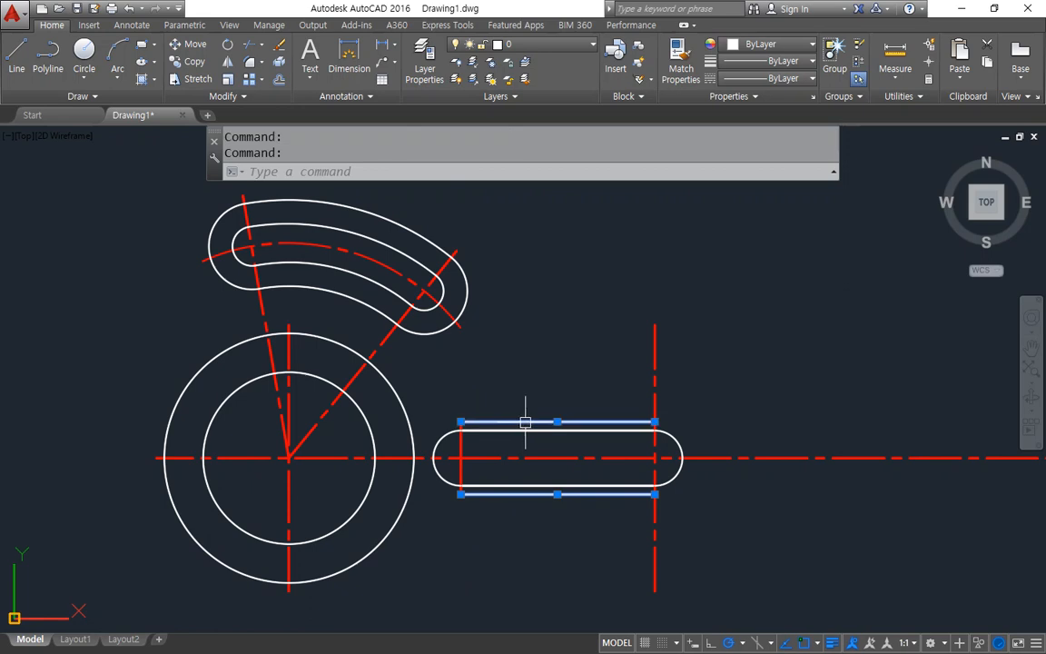
pyautogui.write('e')
pyautogui.press('Return')
# Step: Draw a radius 20 circle centred on the straight slot's right end centre
pyautogui.write('c')
pyautogui.press('Return')
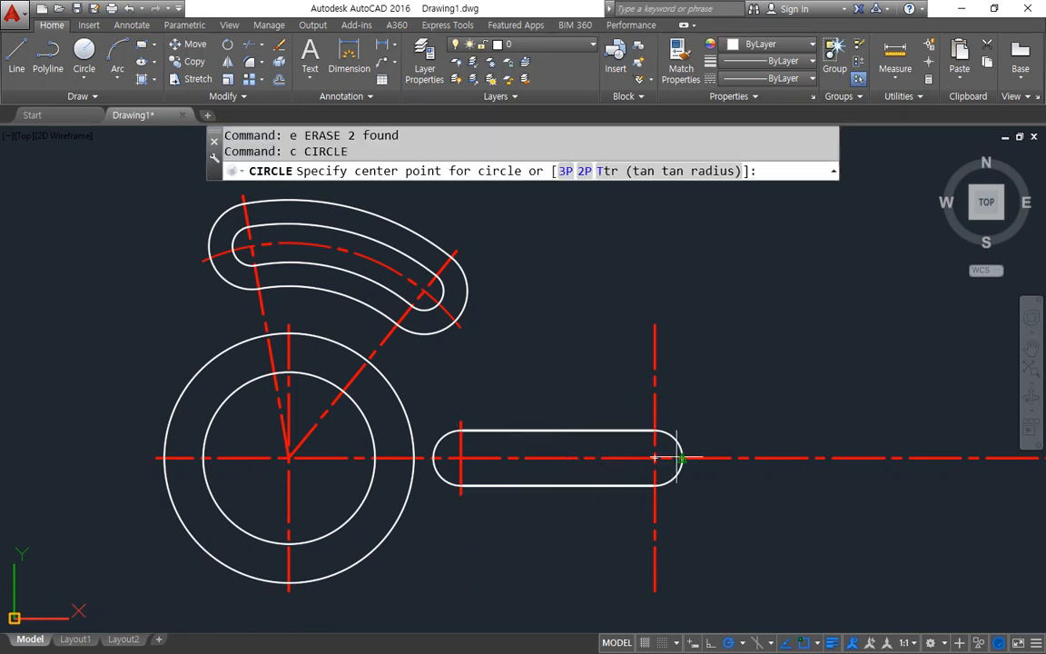
pyautogui.click(654, 458)
pyautogui.write('20')
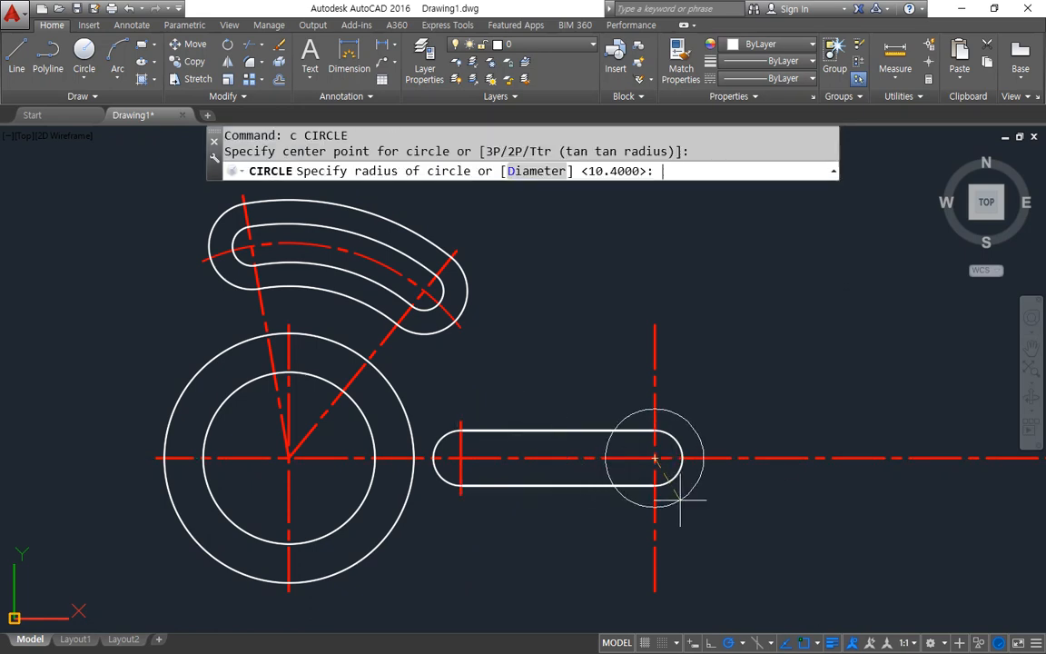
pyautogui.press('Return')
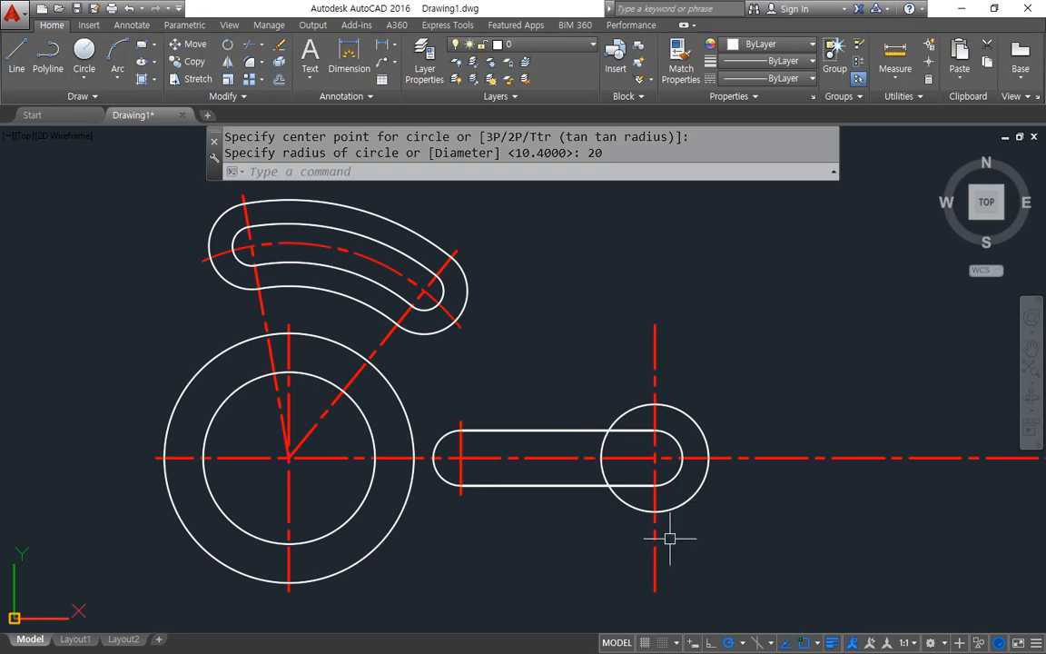
# Step: Offset the horizontal centre line by 20 both above and below
pyautogui.write('o')
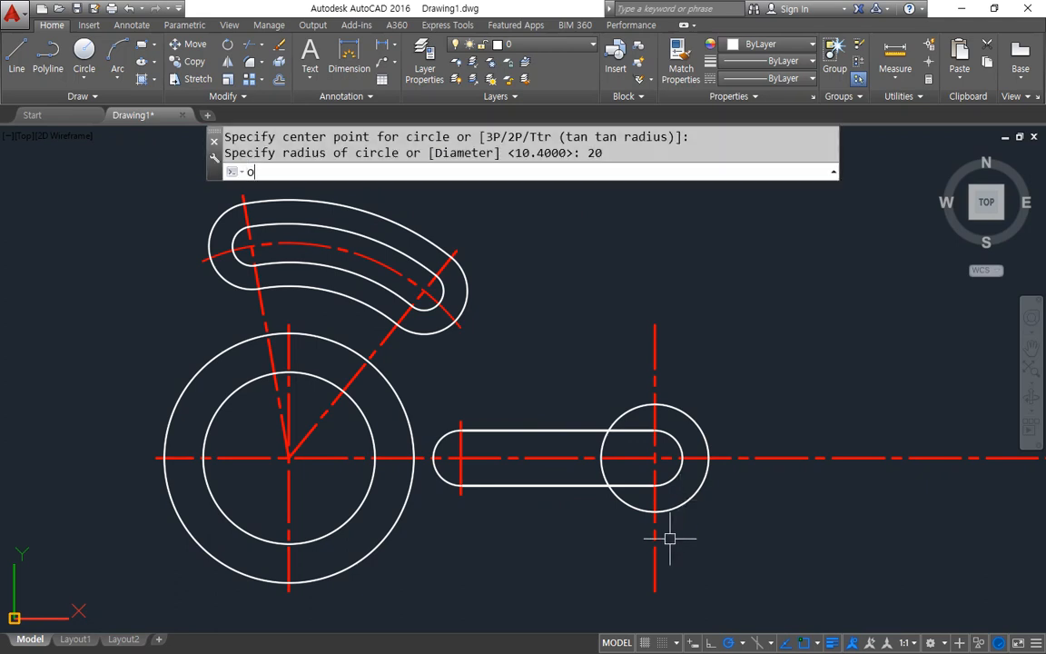
pyautogui.press('Return')
pyautogui.write('20')
pyautogui.press('Return')
pyautogui.click(536, 458)
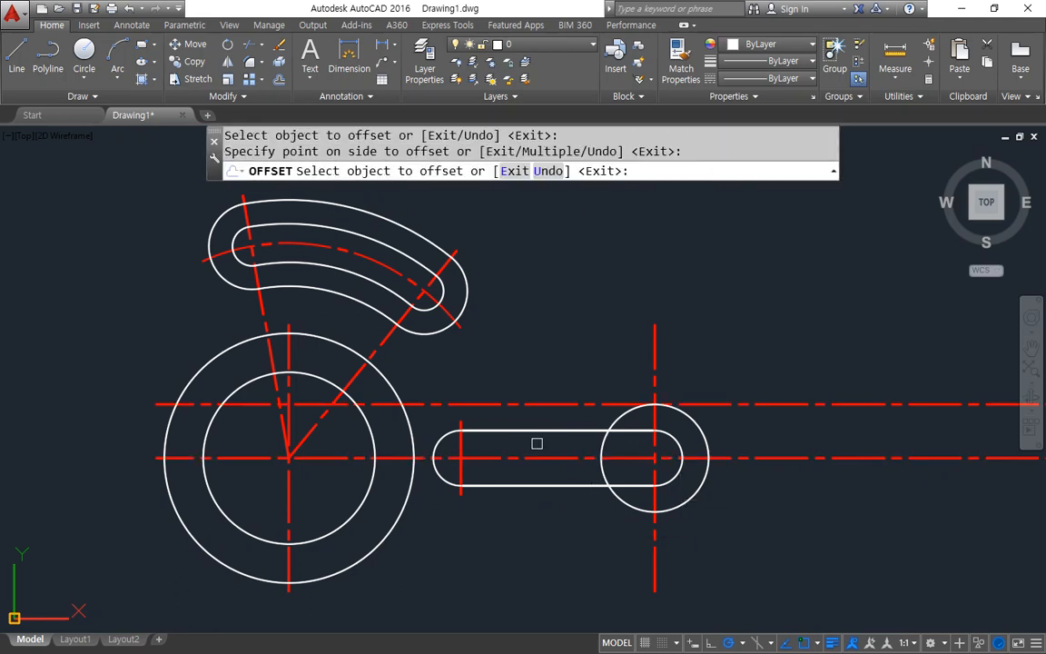
pyautogui.click(536, 439)
pyautogui.click(535, 458)
pyautogui.click(533, 556)
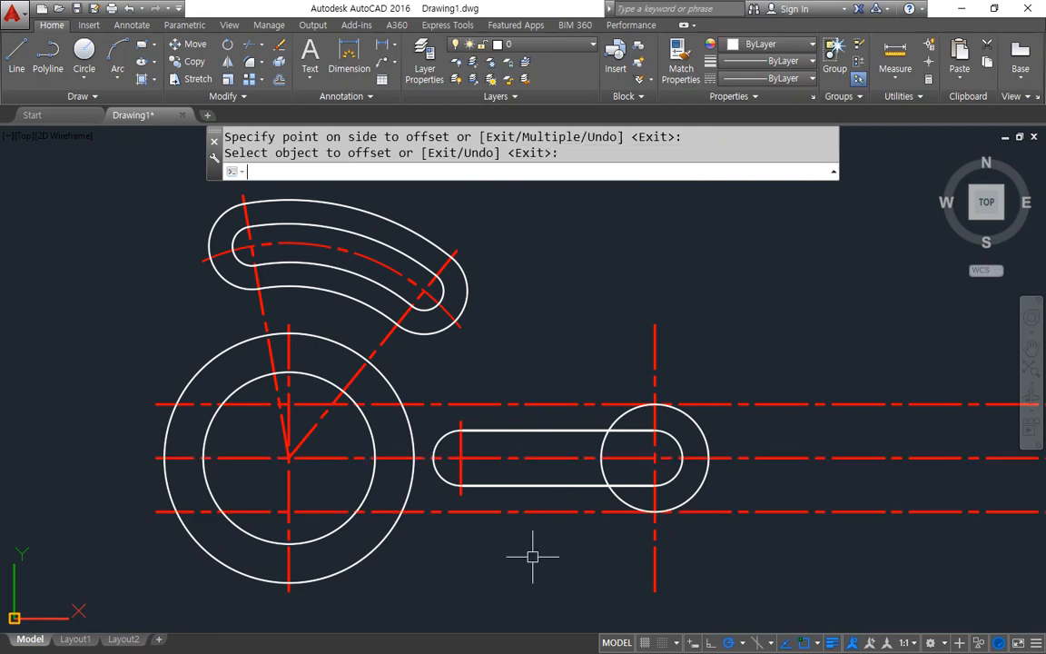
pyautogui.press('Return')
# Step: Match the properties of the radius 20 circle onto the two newly offset horizontal lines
pyautogui.write('ma')
pyautogui.press('Return')
pyautogui.click(617, 503)
pyautogui.click(604, 507)
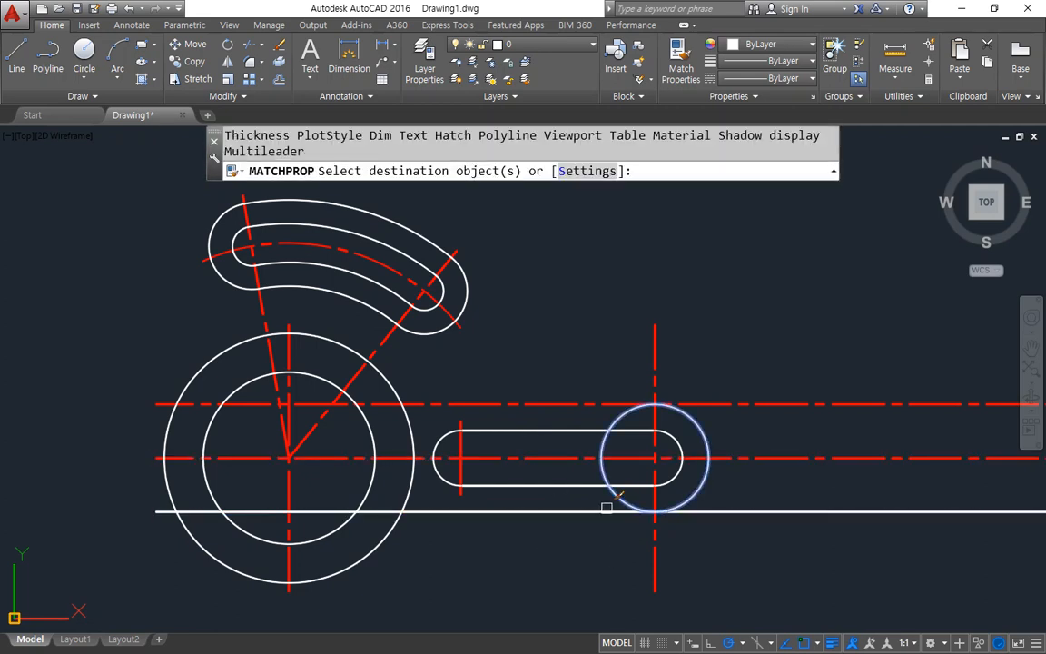
pyautogui.click(553, 404)
pyautogui.press('Return')
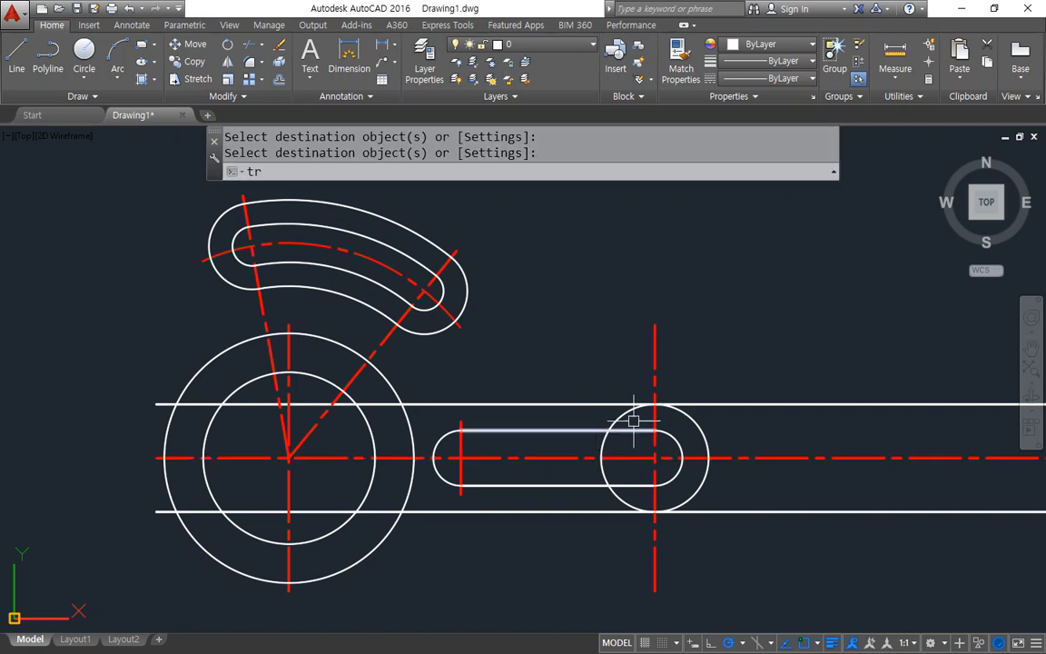
# Step: Trim the two horizontal lines right of the radius 20 circle and remove the circle's inner half
pyautogui.write('tr')
pyautogui.press('Return')
pyautogui.press('Return')
pyautogui.click(726, 403)
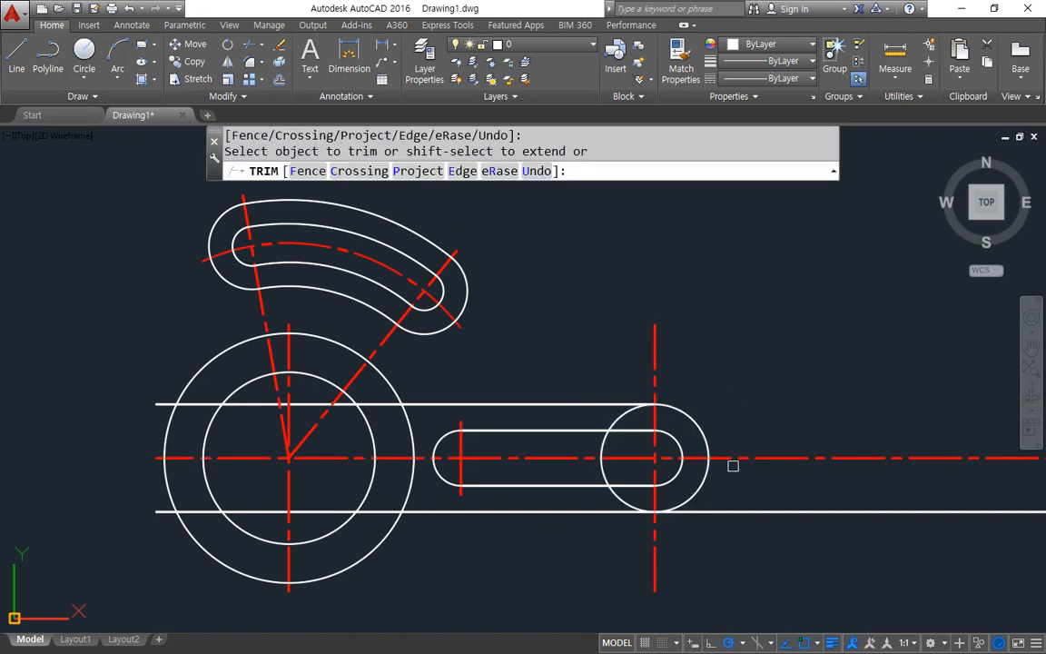
pyautogui.click(720, 508)
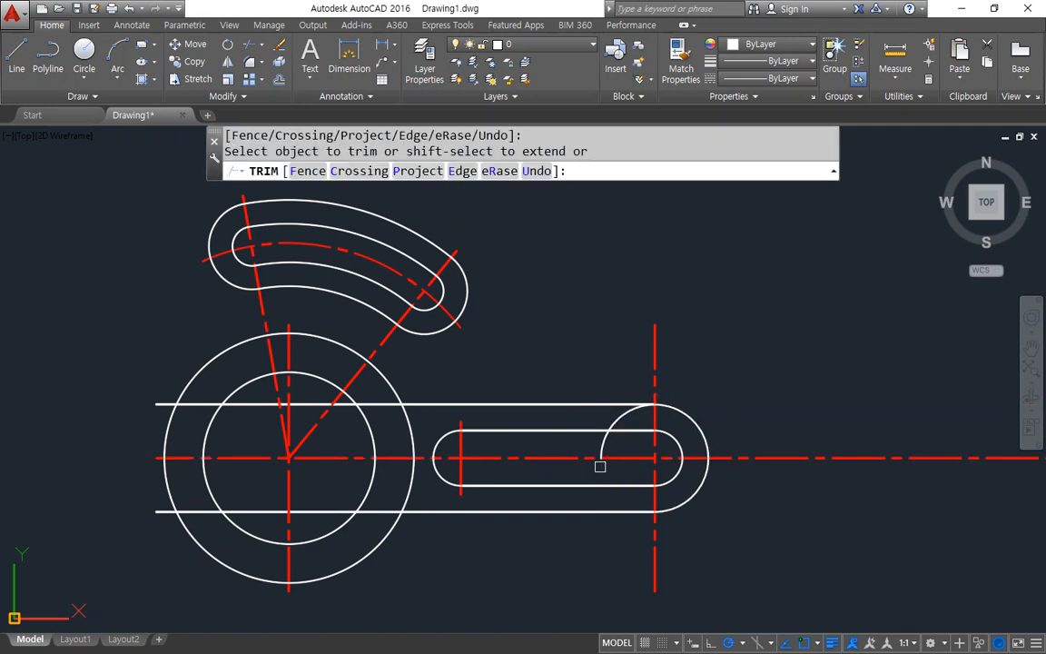
pyautogui.click(572, 438)
pyautogui.press('Return')
# Step: Trim the arm's two horizontal edges inside the larger concentric circle
pyautogui.press('Return')
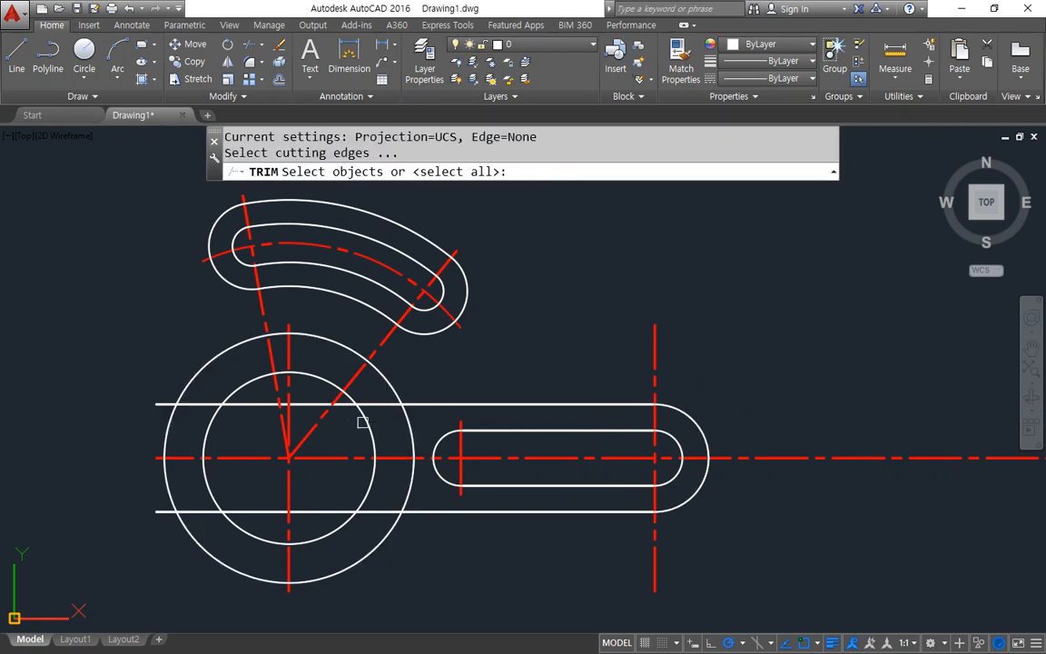
pyautogui.click(407, 423)
pyautogui.press('Return')
pyautogui.click(385, 403)
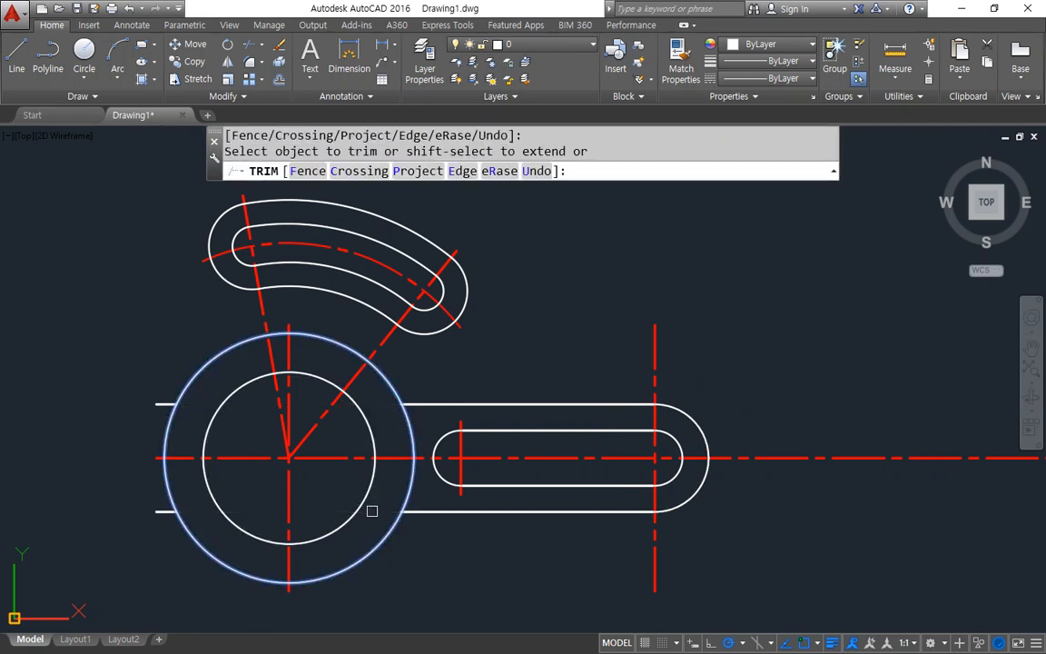
pyautogui.click(371, 510)
pyautogui.press('Return')
# Step: Erase the two leftover line stubs left of the larger concentric circle
pyautogui.click(126, 483)
pyautogui.click(199, 432)
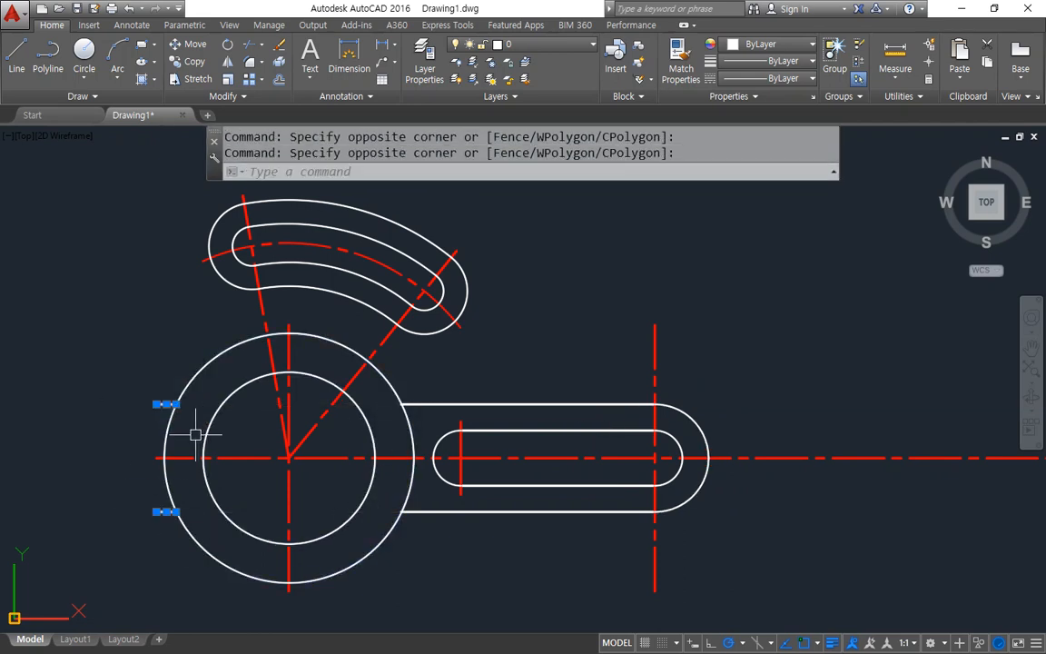
pyautogui.write('e')
pyautogui.press('Return')
# Step: Offset the arm's rounded right end arc outward by 3
pyautogui.write('o')
pyautogui.press('Return')
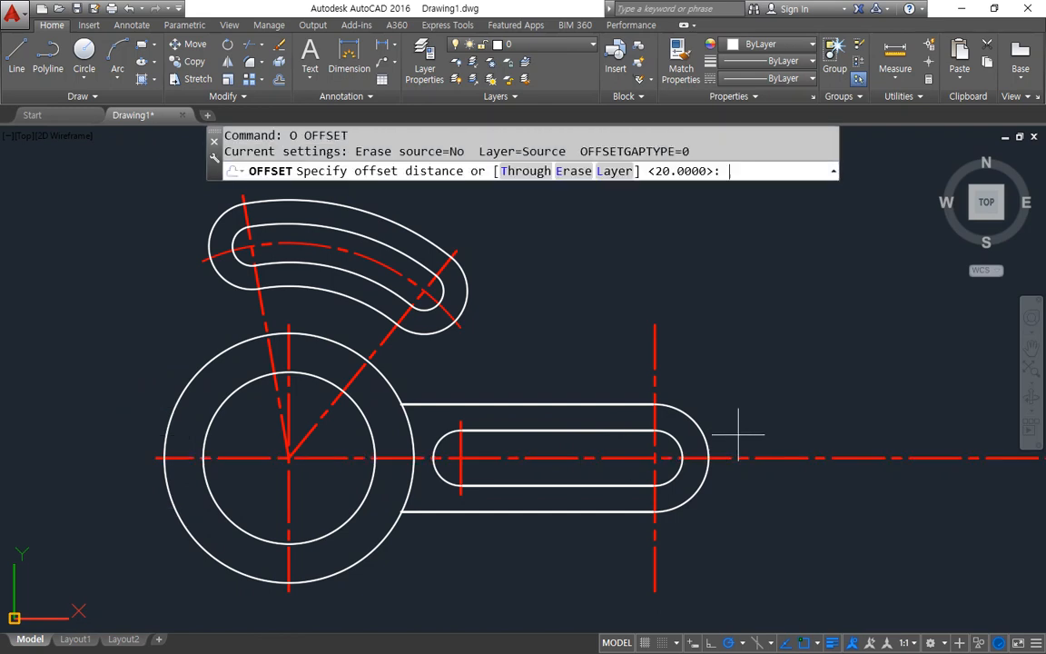
pyautogui.write('3')
pyautogui.press('Return')
pyautogui.click(700, 426)
pyautogui.click(740, 394)
pyautogui.press('Return')
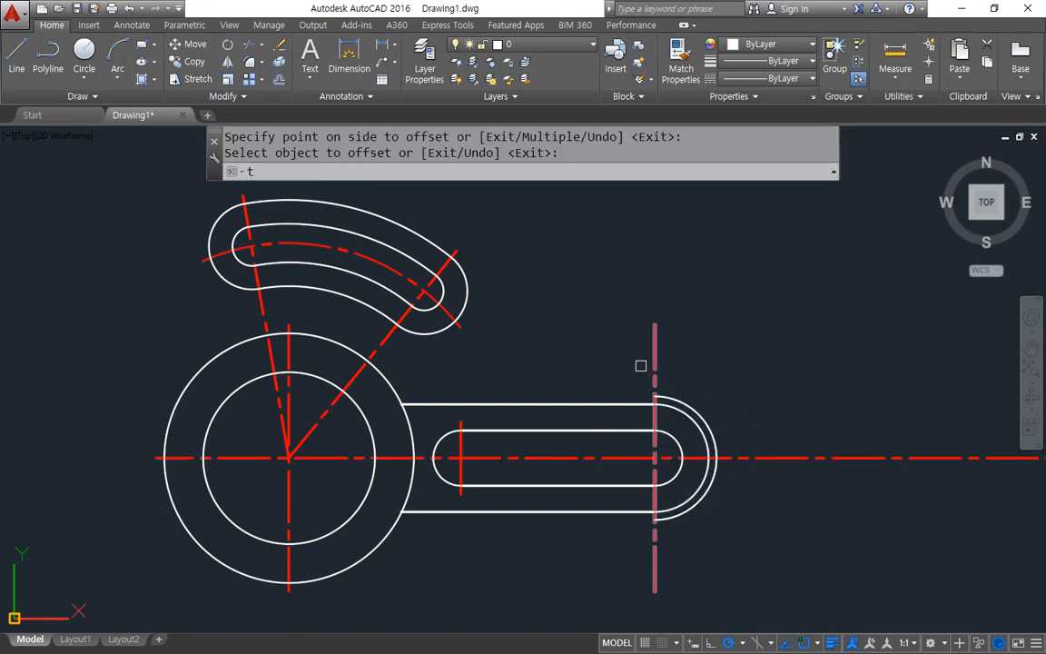
# Step: Trim the horizontal centre line and the right vertical centre line beyond the offset end arc
pyautogui.write('tr')
pyautogui.press('Return')
pyautogui.press('Return')
pyautogui.click(752, 450)
pyautogui.click(743, 478)
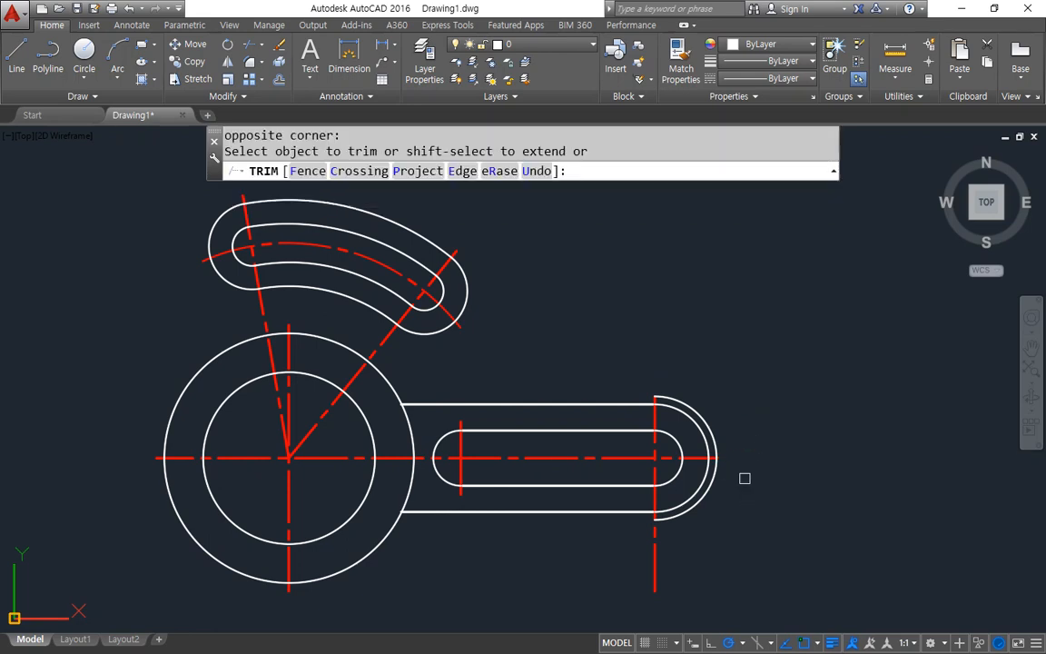
pyautogui.click(656, 563)
pyautogui.press('Return')
# Step: Erase the offset helper arc around the arm's right end
pyautogui.click(688, 511)
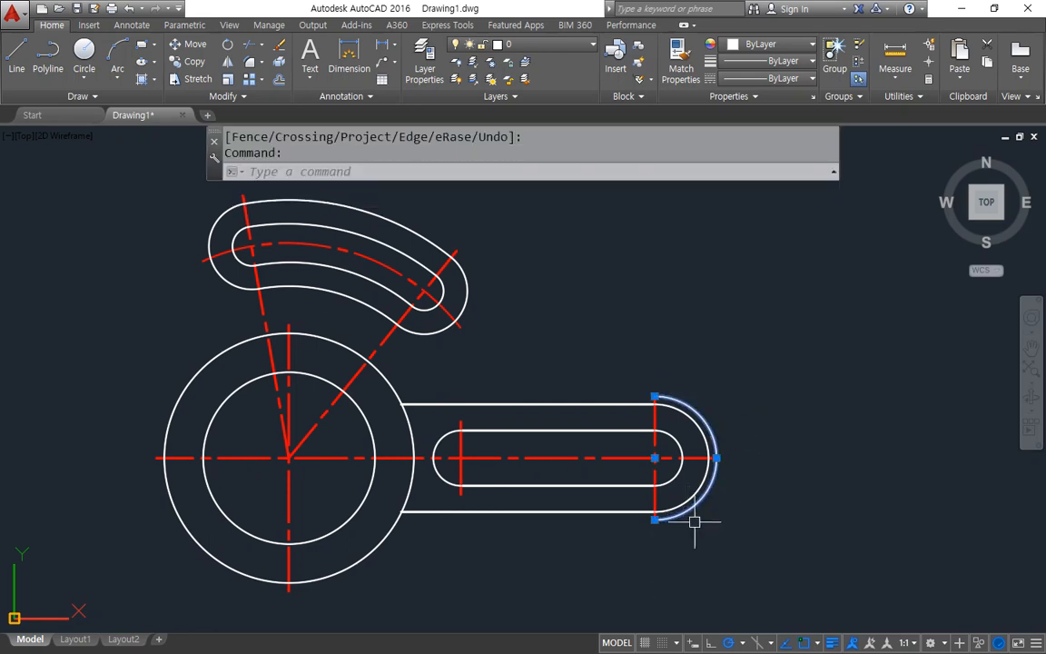
pyautogui.write('e')
pyautogui.press('Return')
# Step: Draw a circle of radius 32 tangent to the slotted arm's lower edge and the larger concentric circle
pyautogui.write('c')
pyautogui.press('Return')
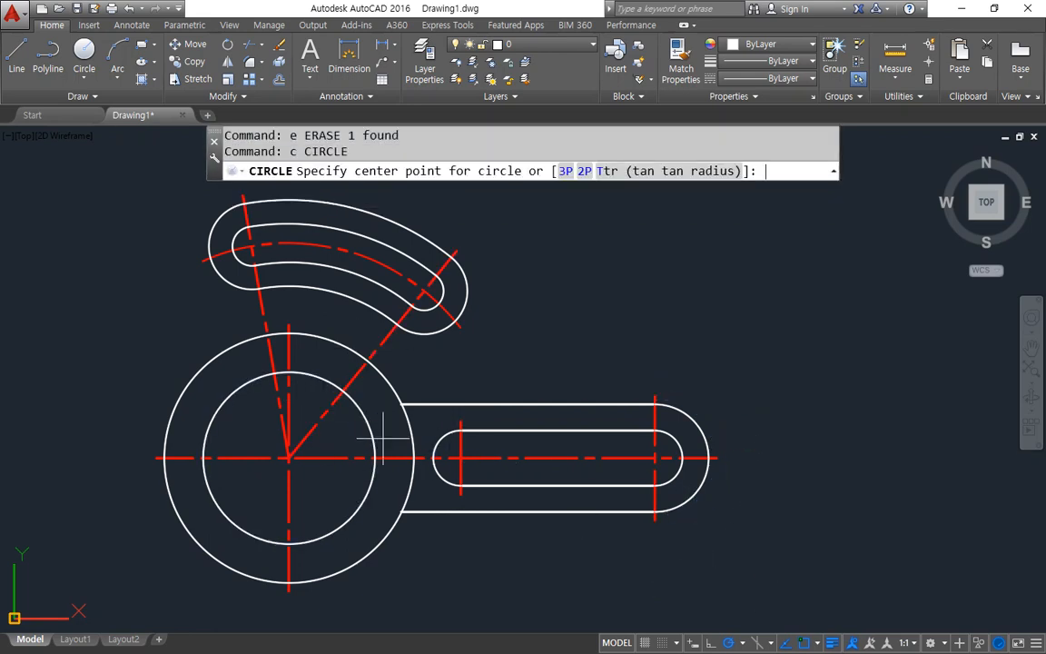
pyautogui.write('t')
pyautogui.press('Return')
pyautogui.click(457, 512)
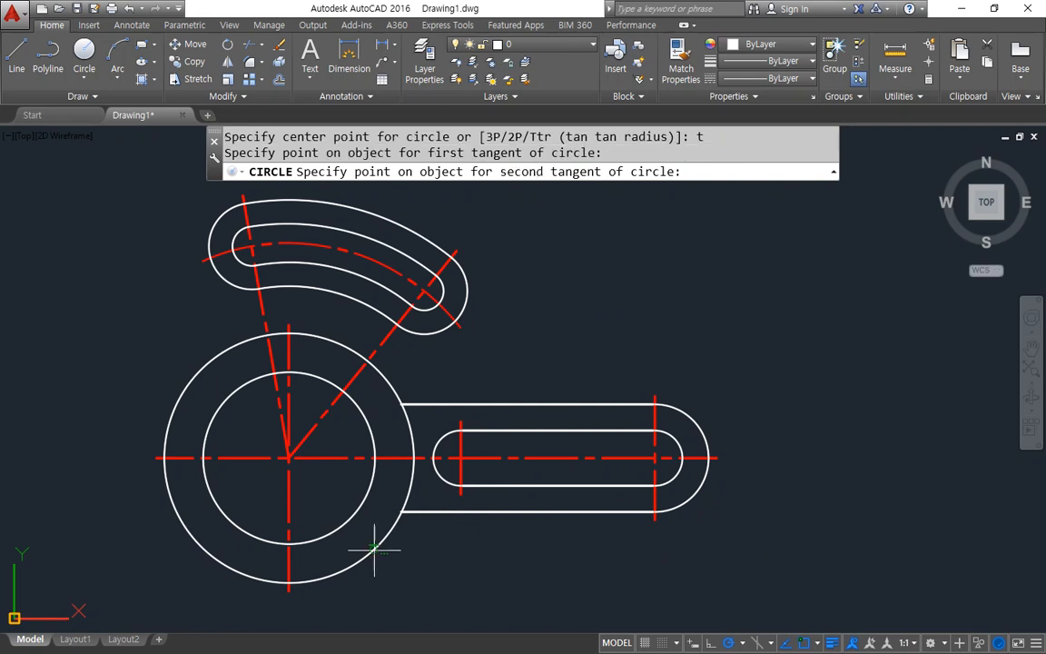
pyautogui.click(368, 542)
pyautogui.write('32')
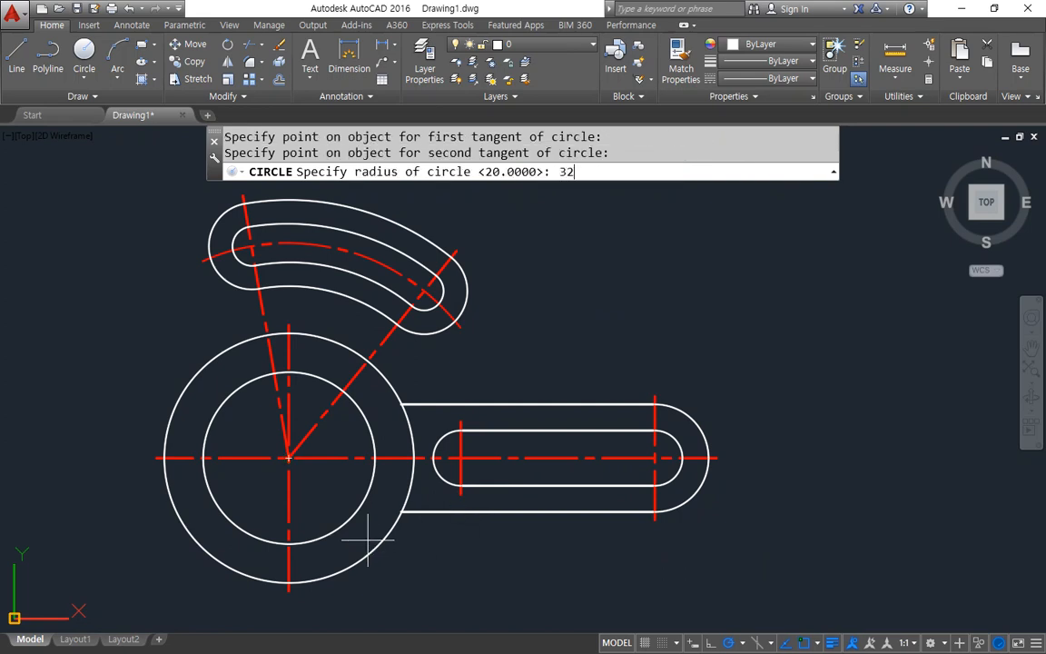
pyautogui.press('Return')
# Step: Trim the lower tangent circle to its fillet arc and remove the arm's lower edge stub beside the larger circle
pyautogui.write('tr')
pyautogui.press('Return')
pyautogui.press('Return')
pyautogui.click(514, 551)
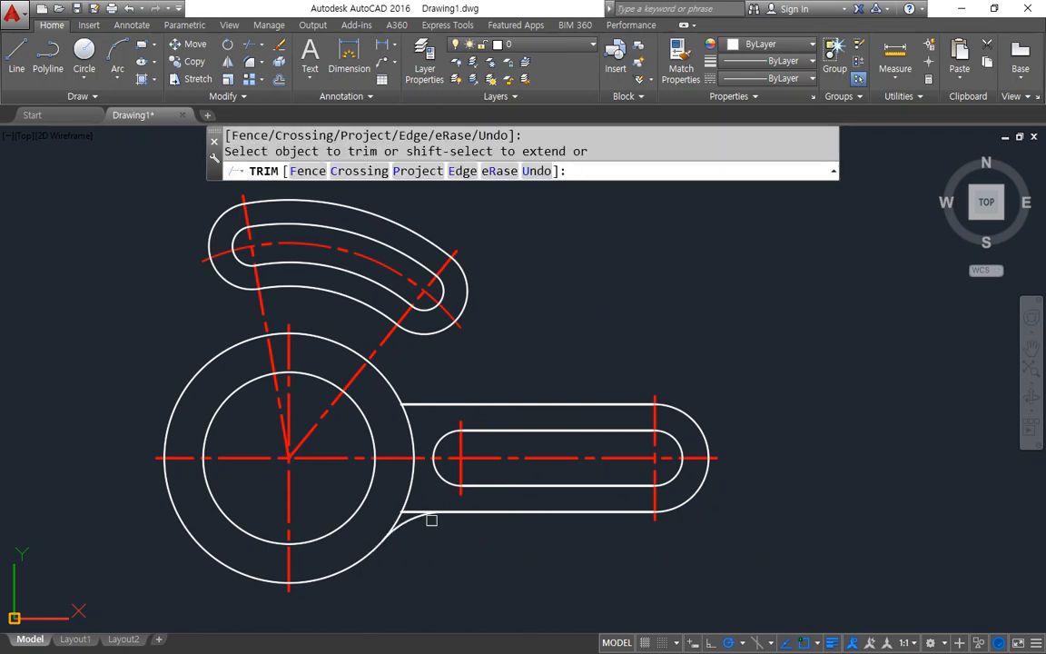
pyautogui.press('Return')
# Step: Draw a circle of radius 32 tangent to the slotted arm's upper edge and the larger concentric circle
pyautogui.write('c')
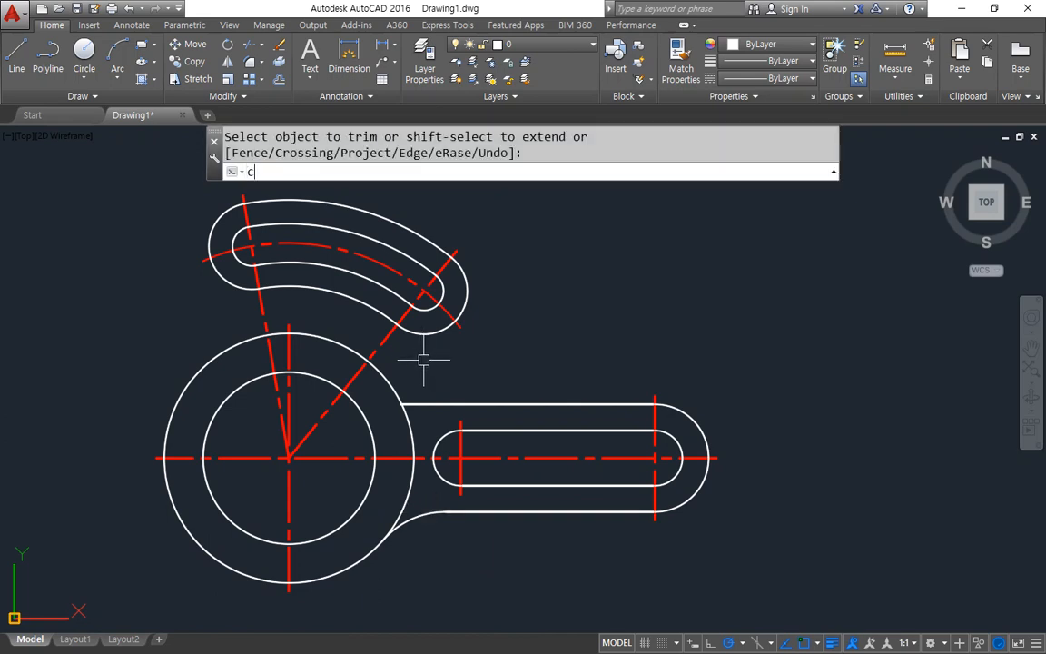
pyautogui.press('Return')
pyautogui.write('t')
pyautogui.press('Return')
pyautogui.click(413, 400)
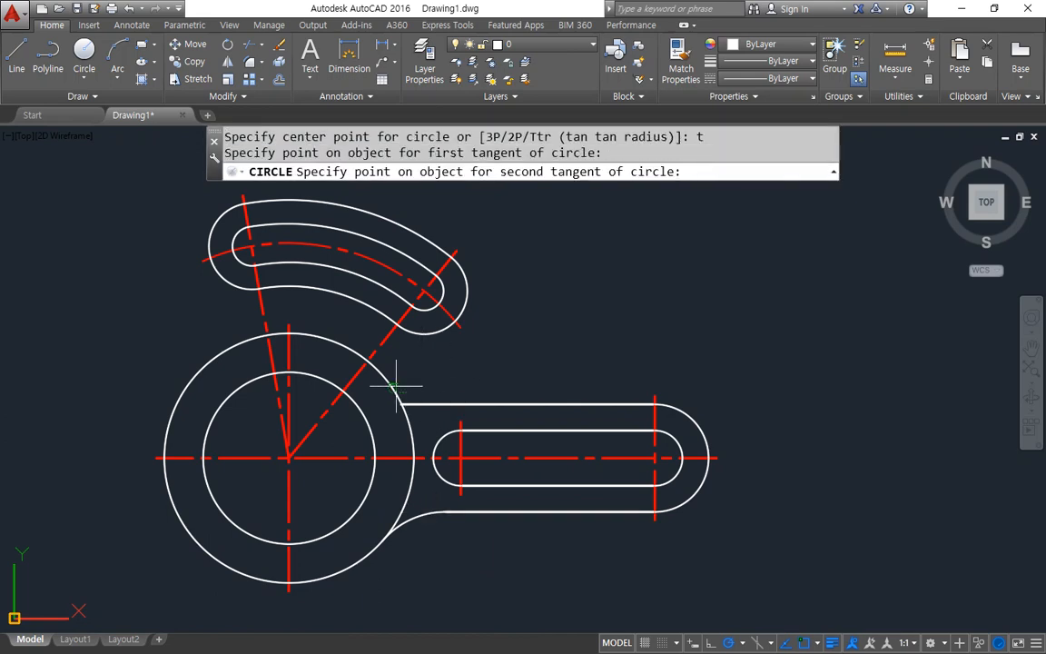
pyautogui.click(390, 375)
pyautogui.press('Return')
# Step: Trim the upper tangent circle to its fillet arc and remove the arm's upper edge stub beside the larger circle
pyautogui.write('tr')
pyautogui.press('Return')
pyautogui.click(495, 399)
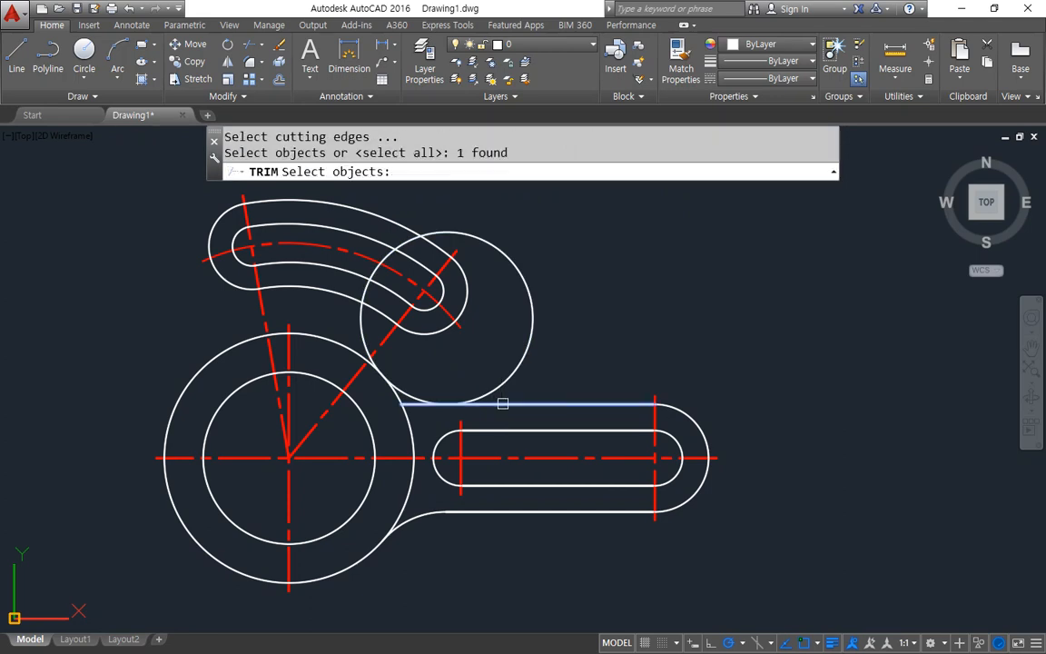
pyautogui.click(343, 345)
pyautogui.press('Return')
pyautogui.click(508, 374)
pyautogui.press('Return')
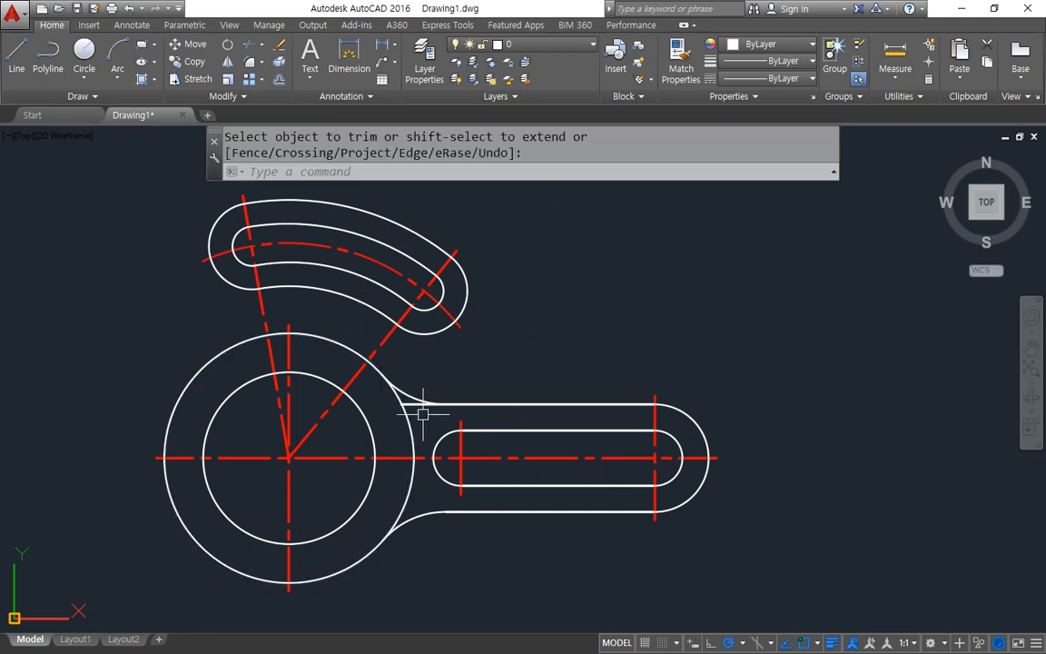
pyautogui.press('Return')
pyautogui.press('Return')
pyautogui.press('Return')
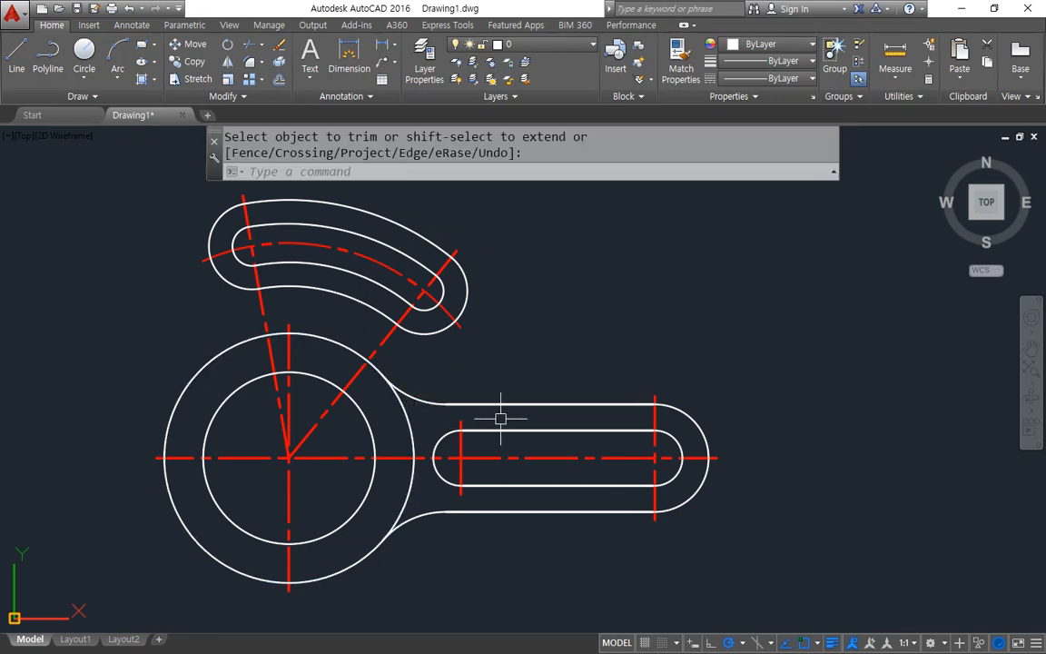
# Step: Draw a line tangent to the curved slot's outer outline at its right end and to the arm's rounded end
pyautogui.write('l')
pyautogui.press('Return')
pyautogui.write('tan')
pyautogui.press('Return')
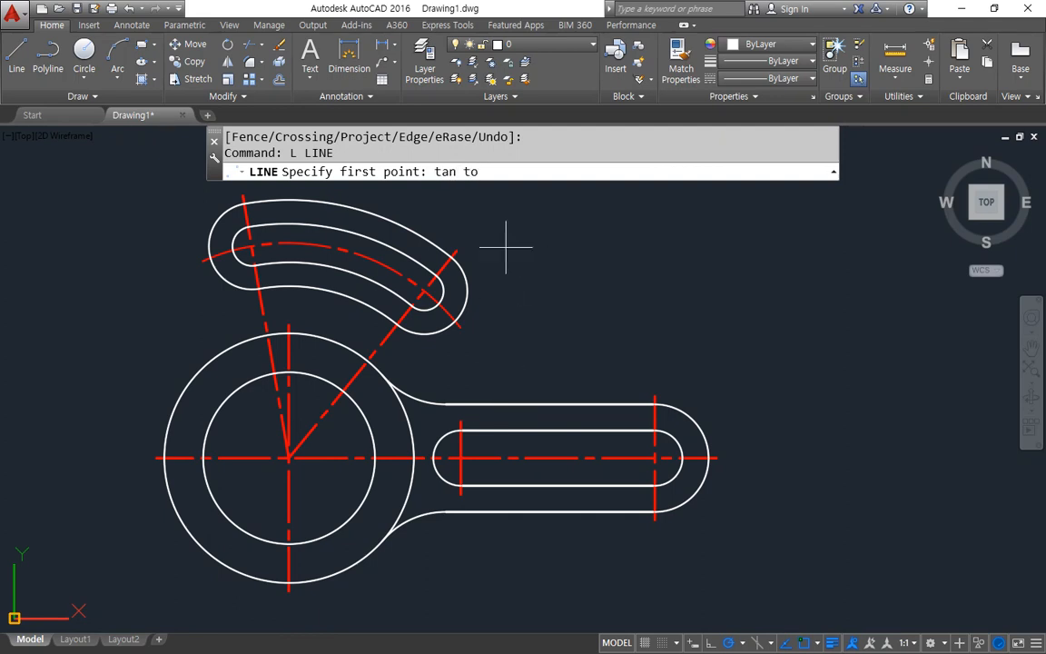
pyautogui.click(423, 225)
pyautogui.write('tan')
pyautogui.press('Return')
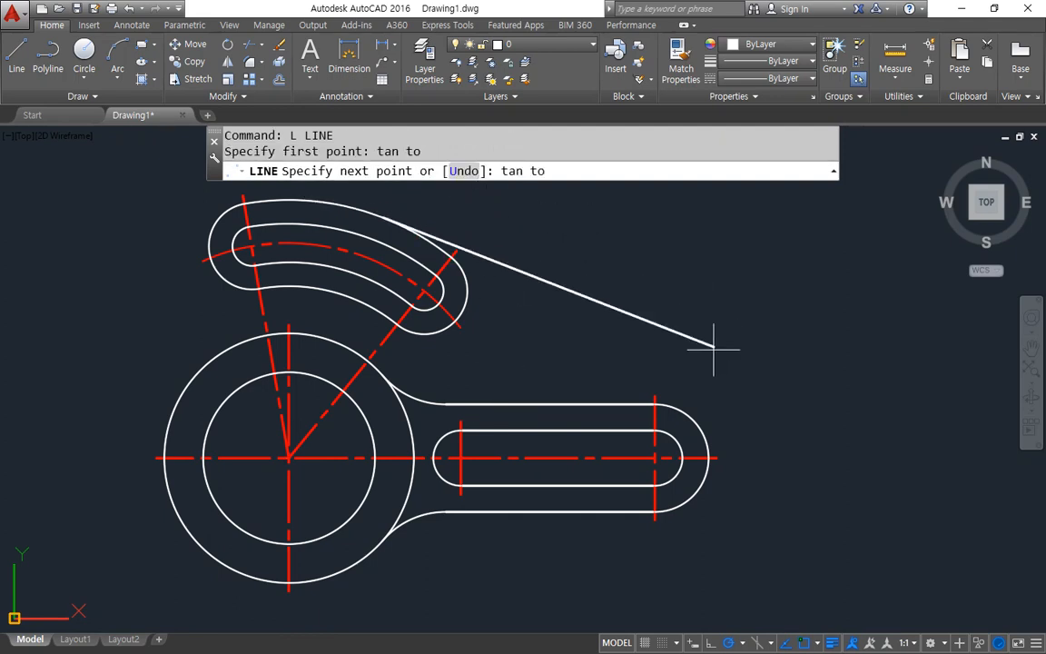
pyautogui.click(698, 413)
pyautogui.press('Return')
# Step: Draw a circle of radius 16 tangent to the curved slot's outer left end arc and the larger concentric circle
pyautogui.write('c')
pyautogui.press('Return')
pyautogui.write('t')
pyautogui.press('Return')
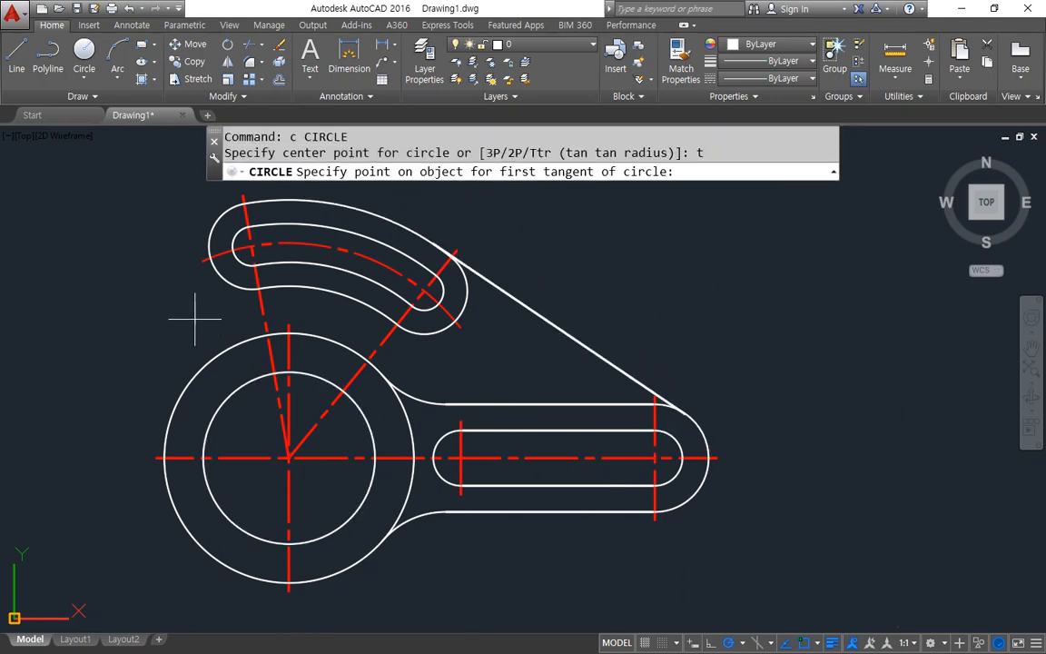
pyautogui.click(215, 273)
pyautogui.click(227, 346)
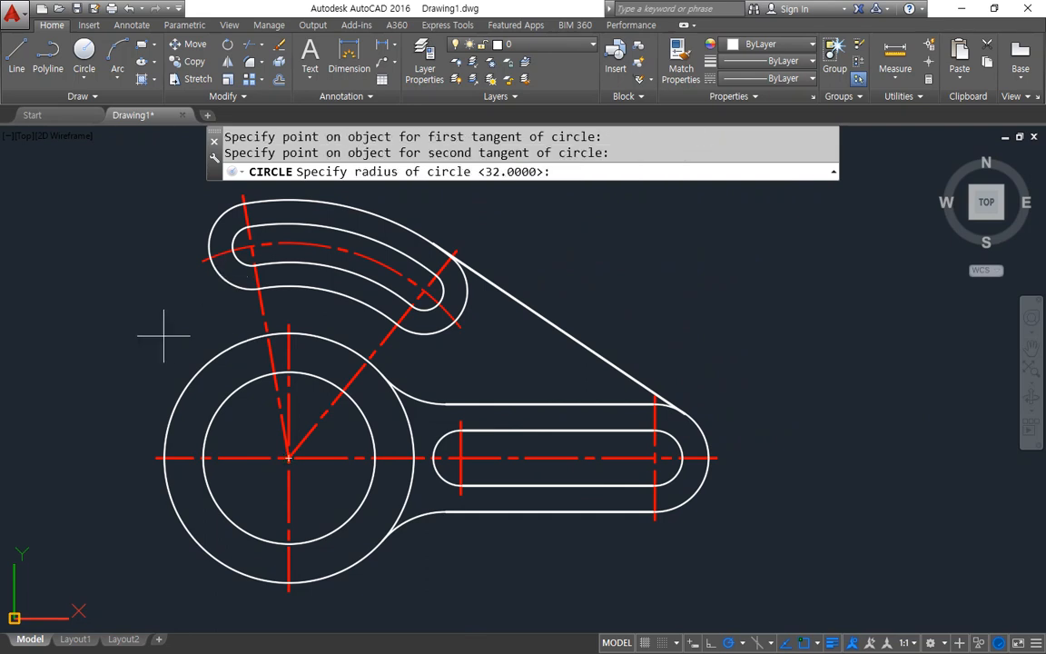
pyautogui.write('16')
pyautogui.press('Return')
# Step: Trim the radius 16 circle to the concave arc joining the curved slot outline and the larger circle
pyautogui.write('t')
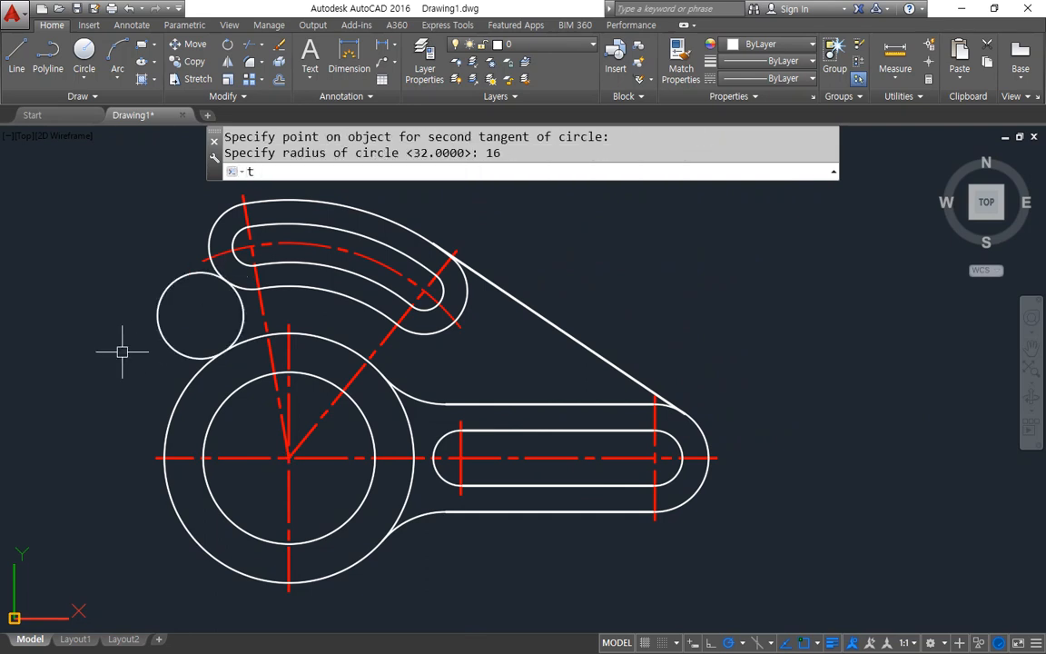
pyautogui.write('r')
pyautogui.press('Return')
pyautogui.press('Return')
pyautogui.click(155, 333)
pyautogui.press('Return')
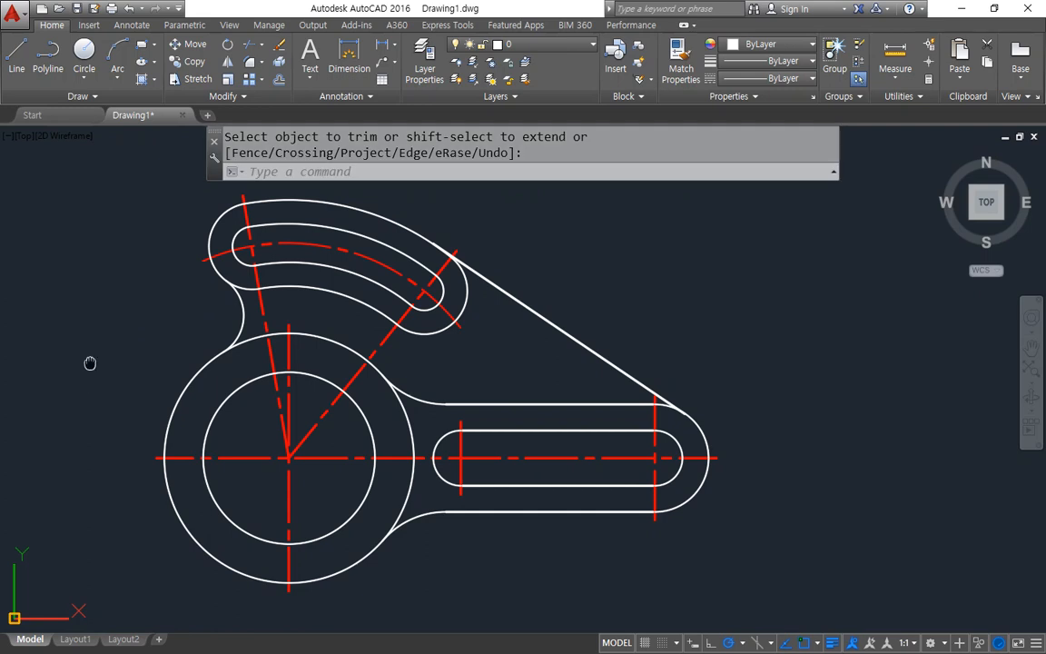
pyautogui.moveTo(90, 363); pyautogui.dragTo(163, 381, button='middle')
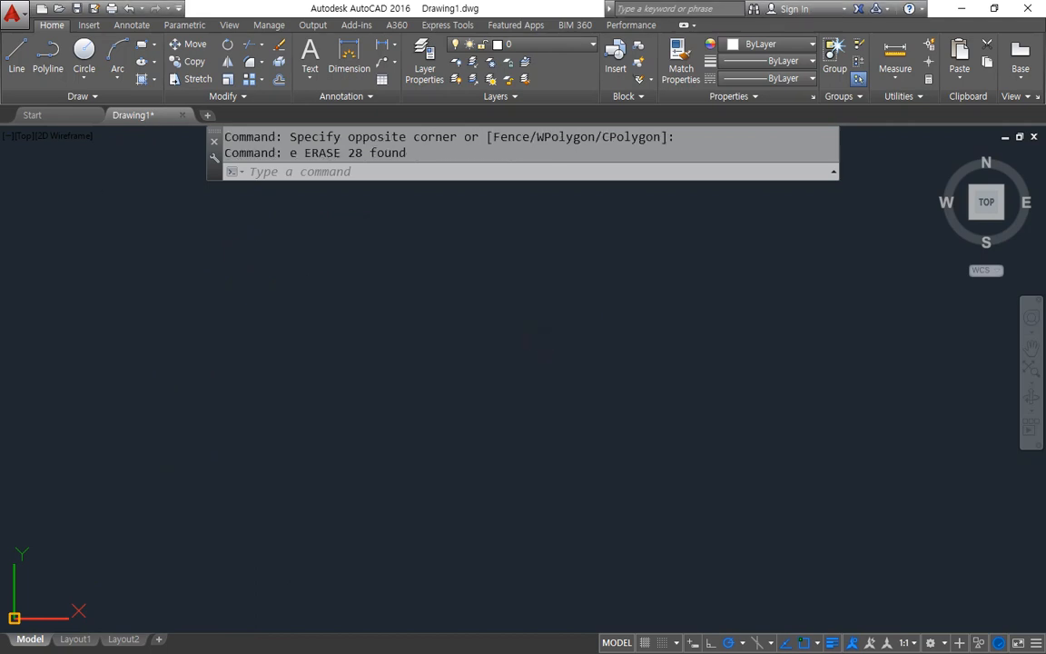
# Step: Draw four rays from one common start point at 0, 45, 90 and 135 degrees
pyautogui.write('ra')
pyautogui.press('Return')
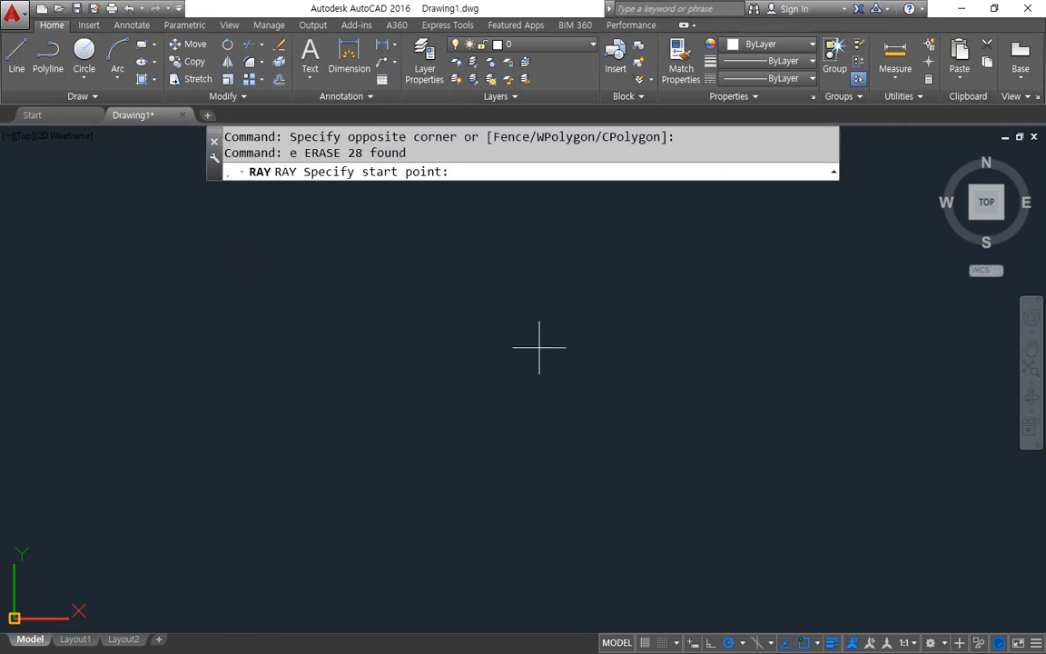
pyautogui.click(474, 391)
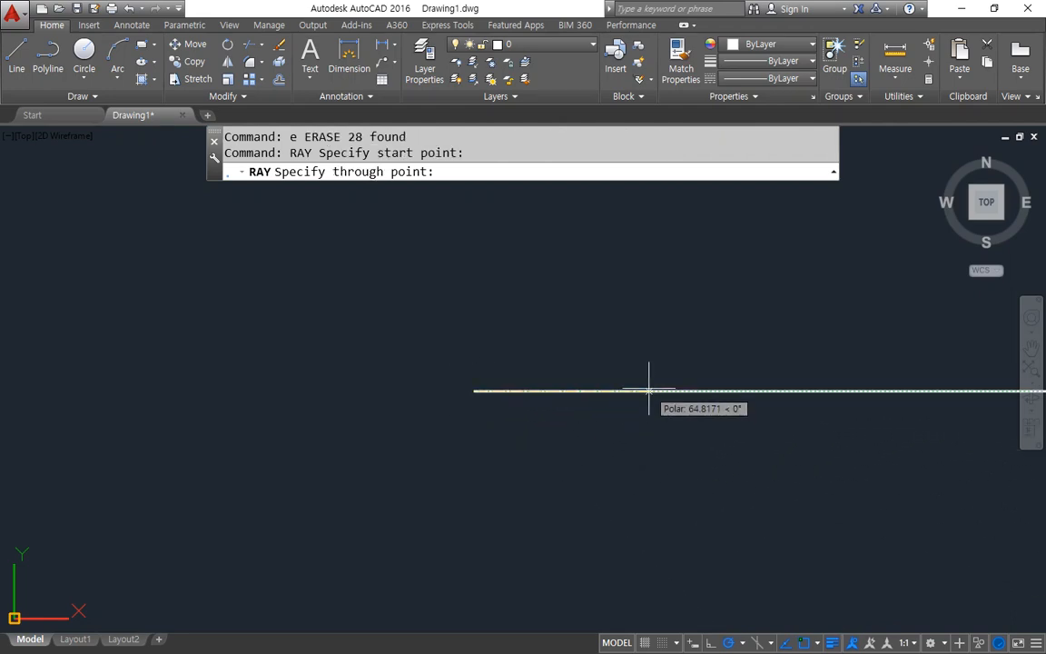
pyautogui.click(650, 390)
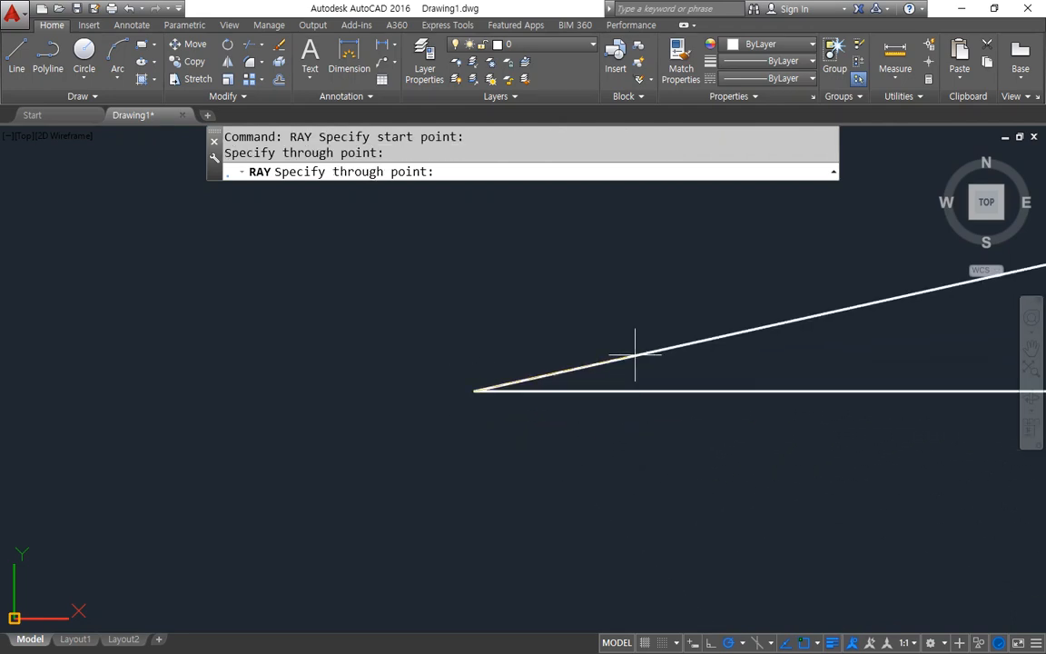
pyautogui.click(573, 275)
pyautogui.click(480, 269)
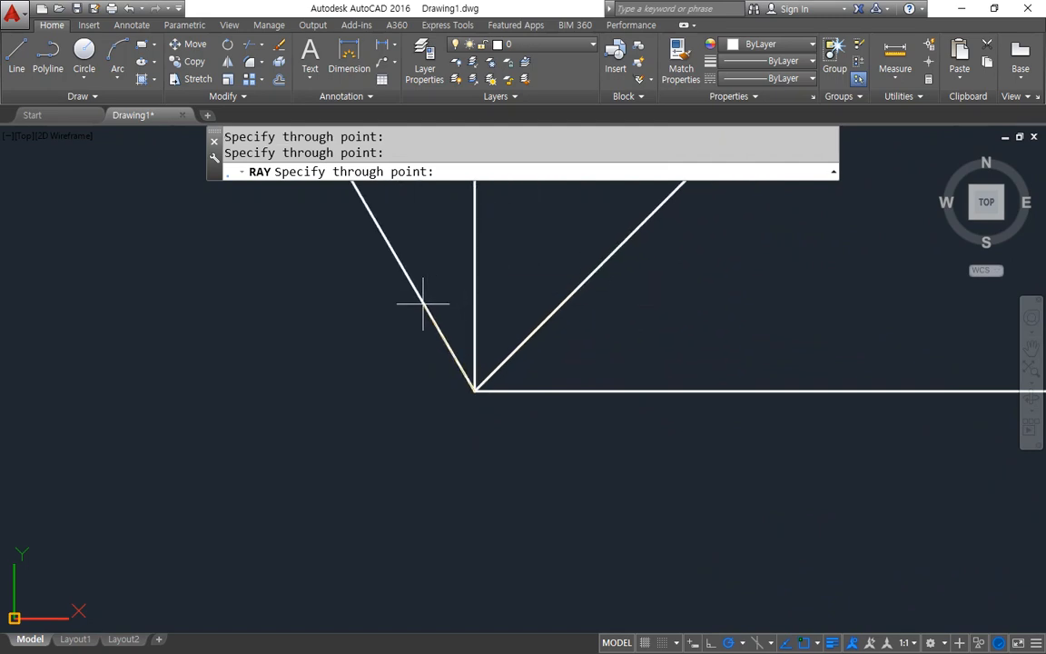
pyautogui.click(401, 317)
pyautogui.press('Return')
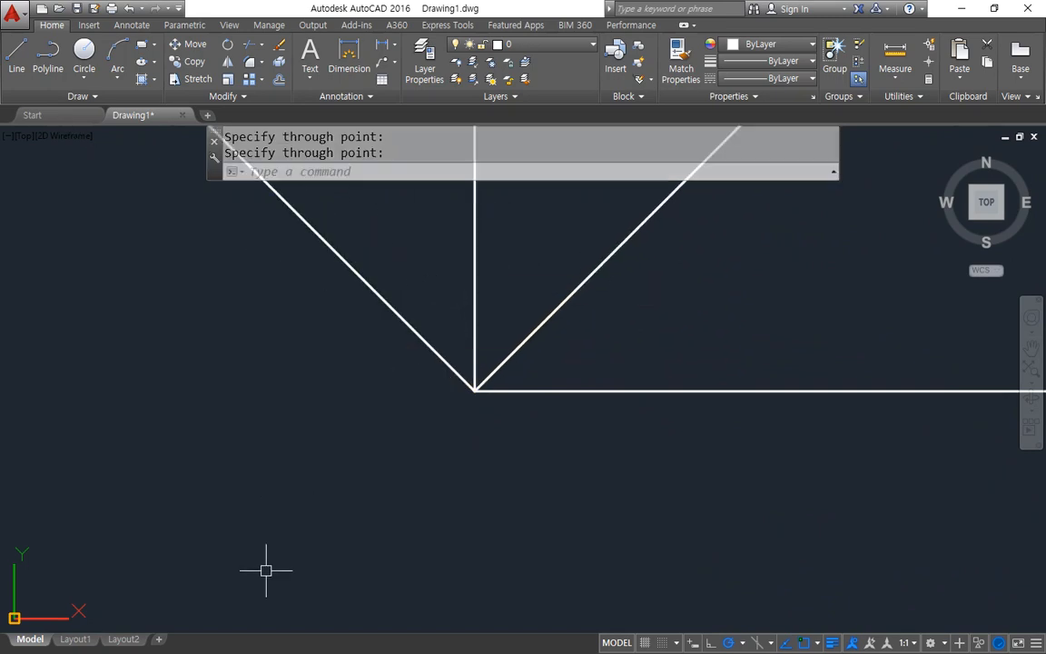
pyautogui.scroll(-3, 322, 418)
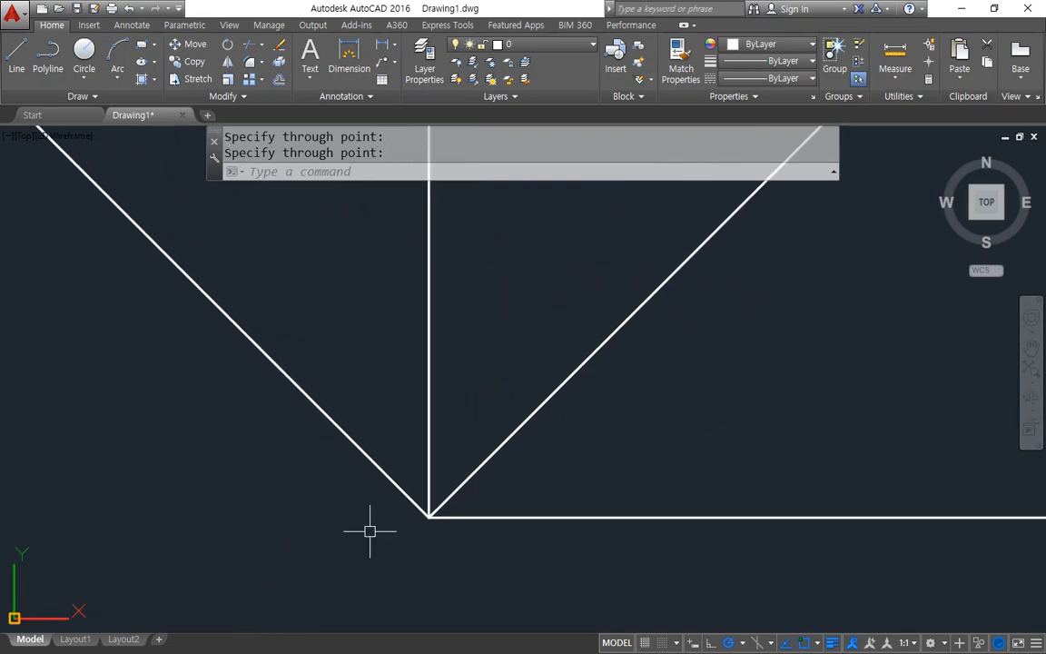
# Step: Switch to the Notepad command notes and underline the XLine and ray entries and the RECtang and POLygon entries with the screen pen
pyautogui.hotkey('alt', 'Tab')
pyautogui.hotkey('ctrl', '2')
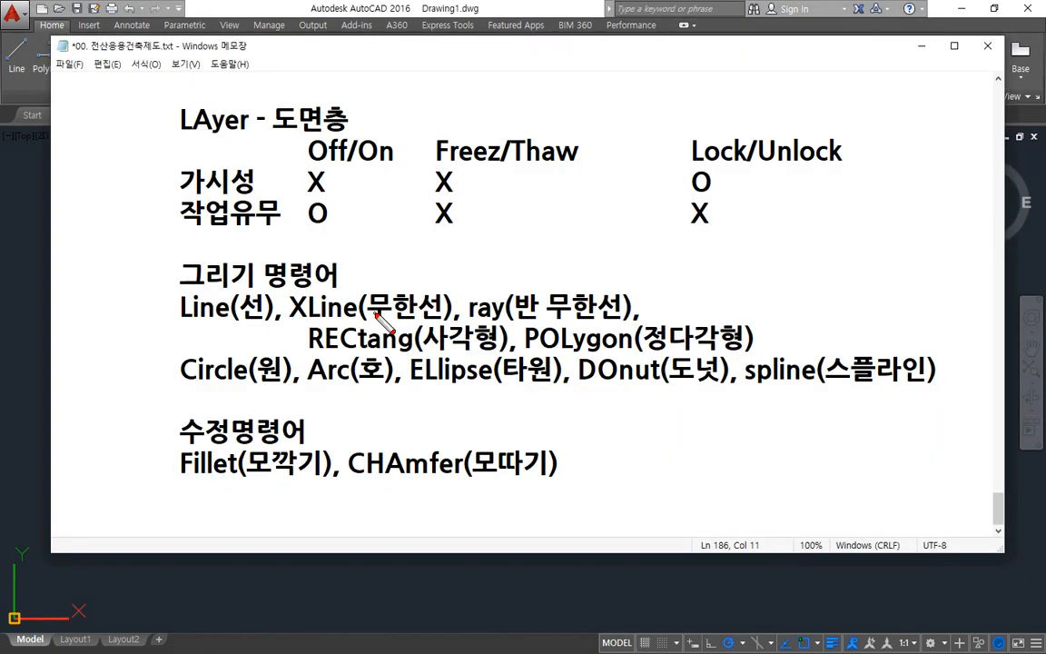
pyautogui.moveTo(291, 323); pyautogui.dragTo(612, 321)
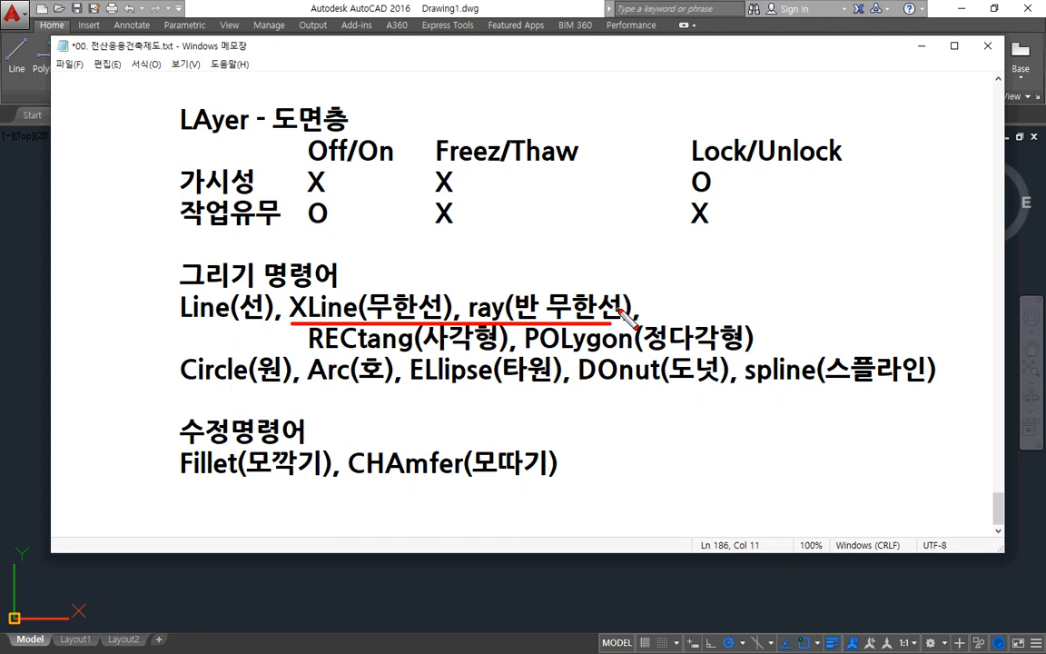
pyautogui.moveTo(309, 352); pyautogui.dragTo(758, 353)
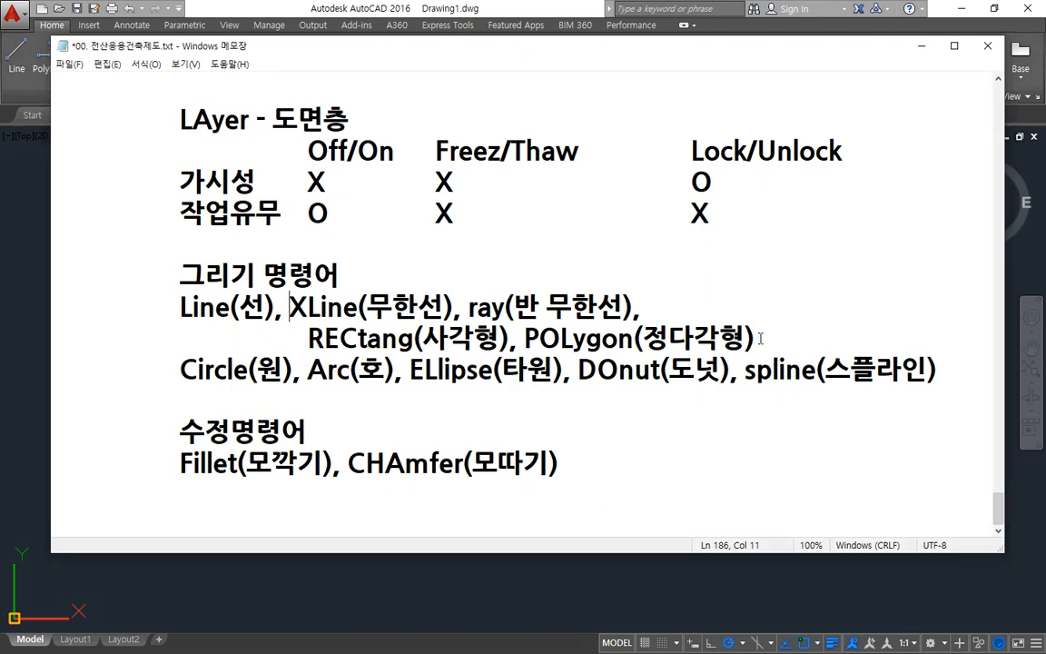
# Step: Add " - 폴리선 Poly Line" after the POLygon(정다각형) entry in the drawing command notes
pyautogui.click(761, 339)
pyautogui.write('-')
pyautogui.write('vh')
pyautogui.press('BackSpace')
pyautogui.press('BackSpace')
pyautogui.write('ㅖ')
pyautogui.press('BackSpace')
pyautogui.write('ㅖ')
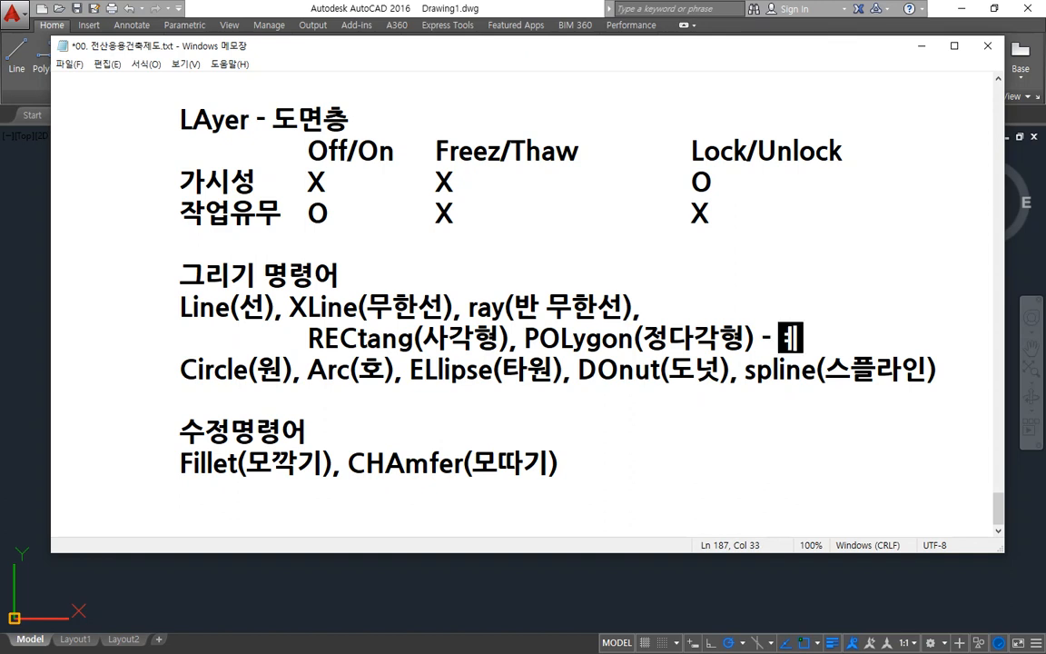
pyautogui.press('BackSpace')
pyautogui.write('폴리선 ')
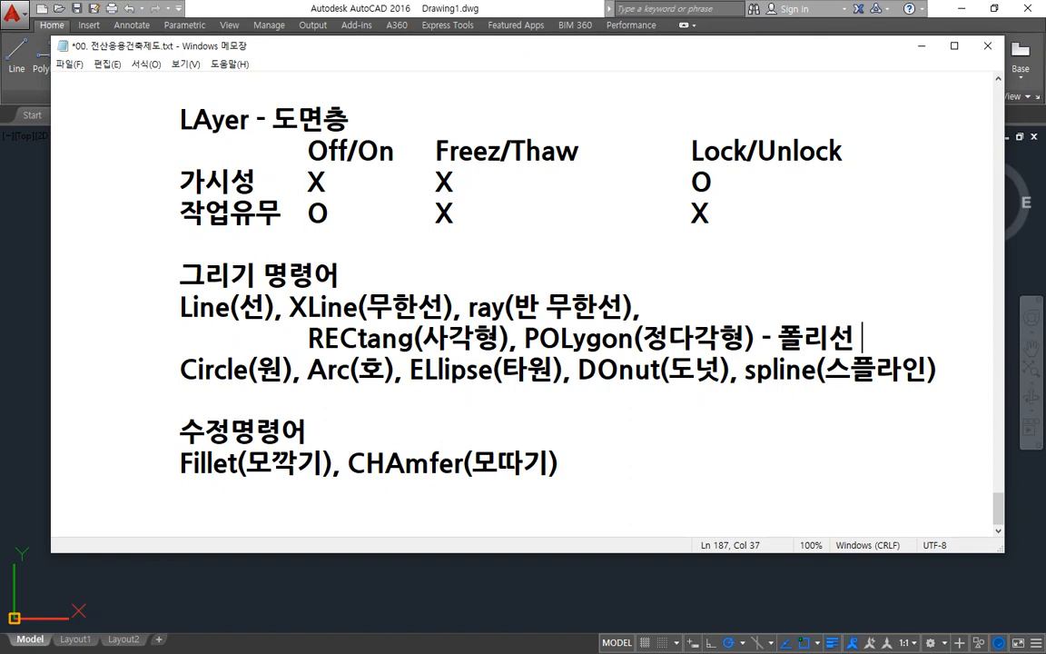
pyautogui.write('Poly')
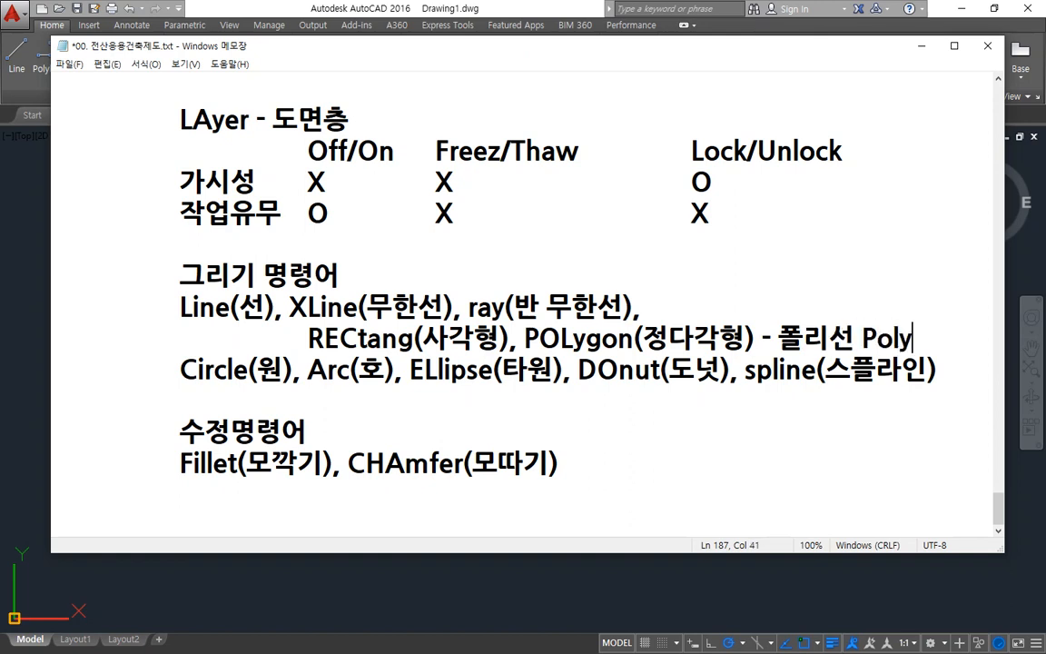
pyautogui.write(' Line')
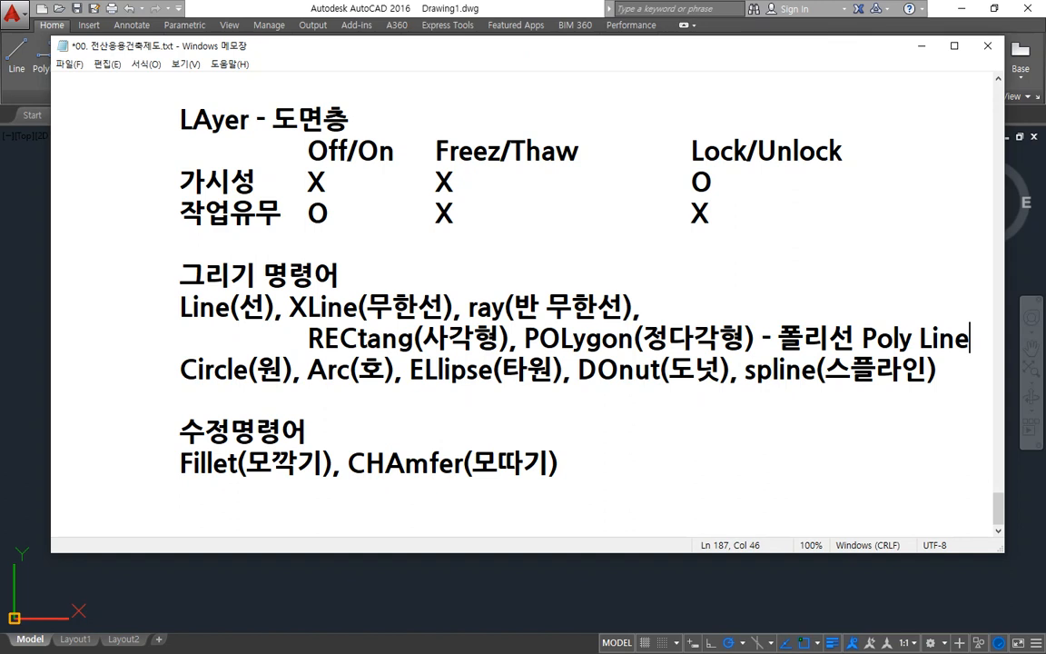
# Step: Insert an indented line below the RECtang and POLygon entries reading "1. 모든선이 하나로 연결되어 있음"
pyautogui.press('Return')
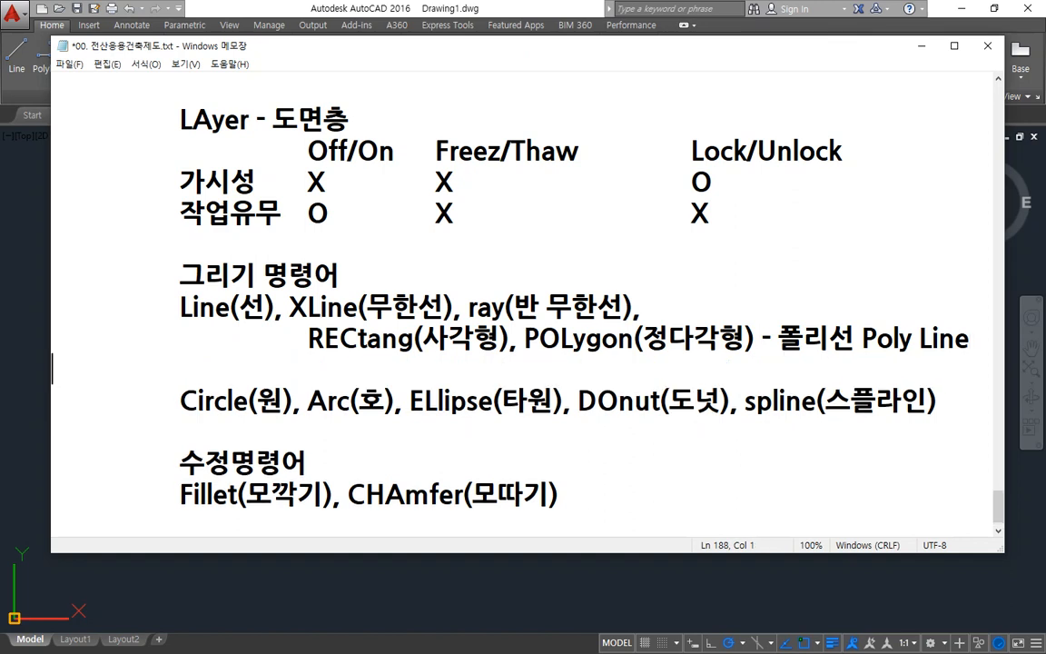
pyautogui.press('Tab')
pyautogui.write('1.')
pyautogui.write(' 모든ㅅ')
pyautogui.write('선이')
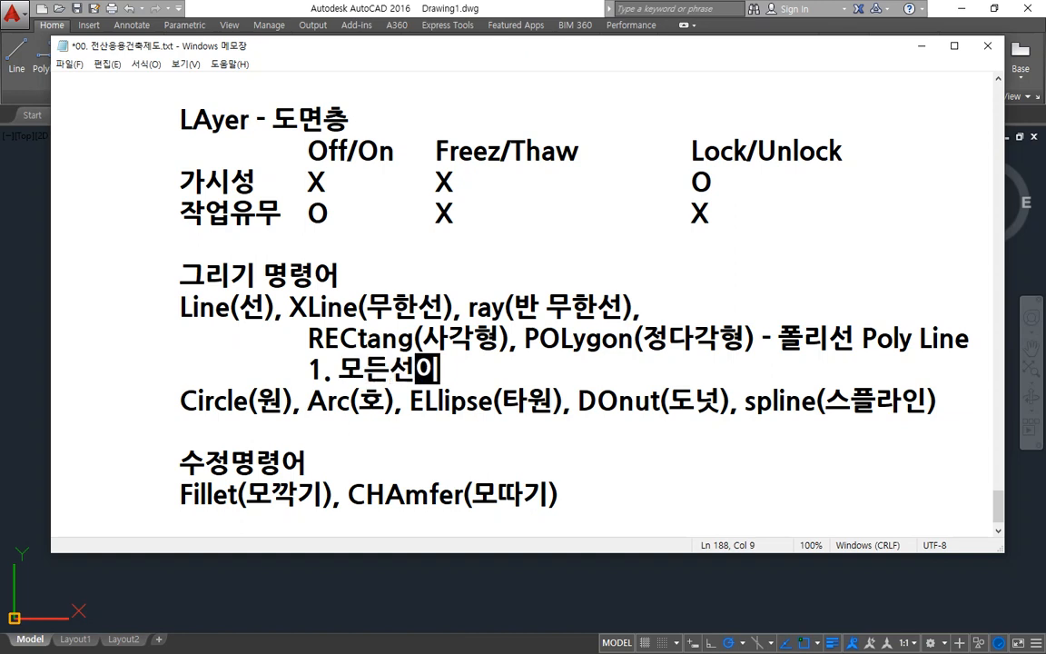
pyautogui.write(' 하나로 연결되어')
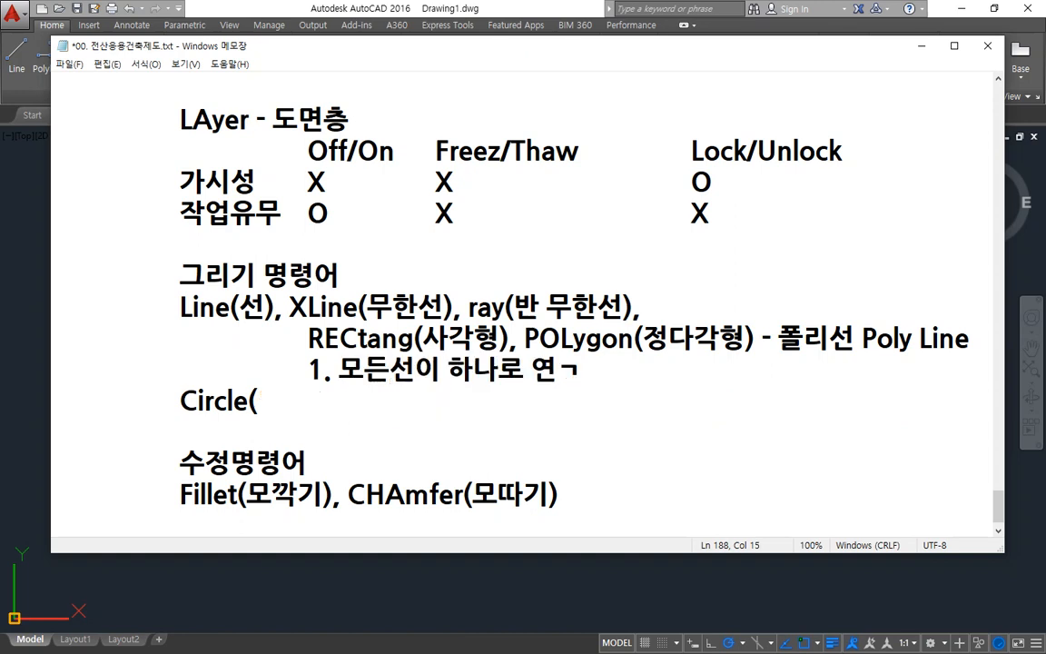
pyautogui.write(' 있음')
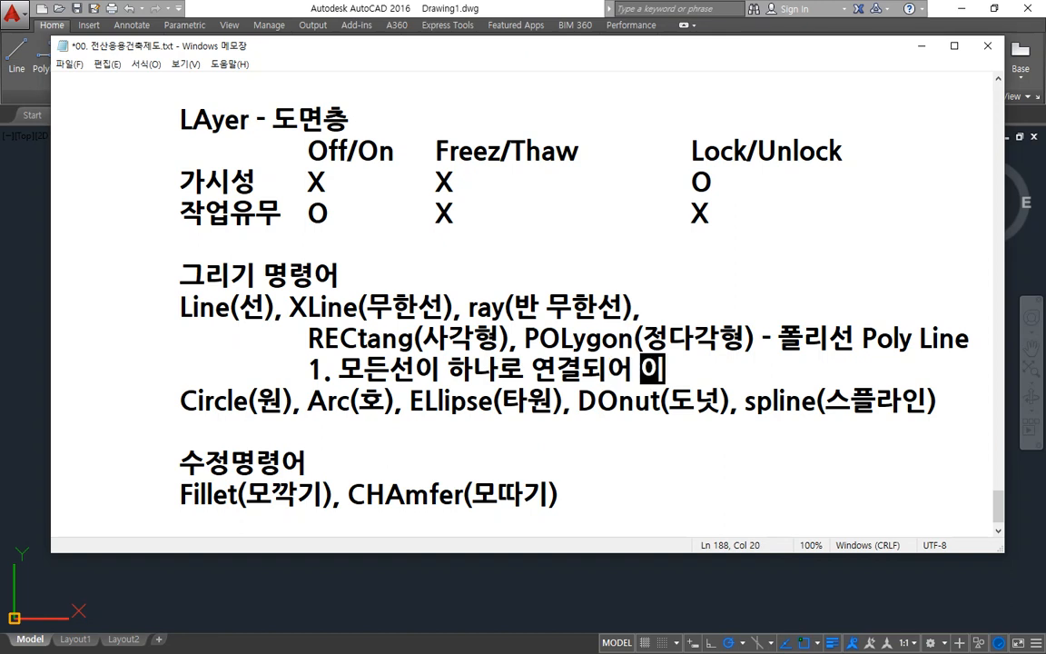
# Step: Add an indented line below the first polyline note reading "2. 선의 굵기(폭)을 지정할 수 있음"
pyautogui.press('Return')
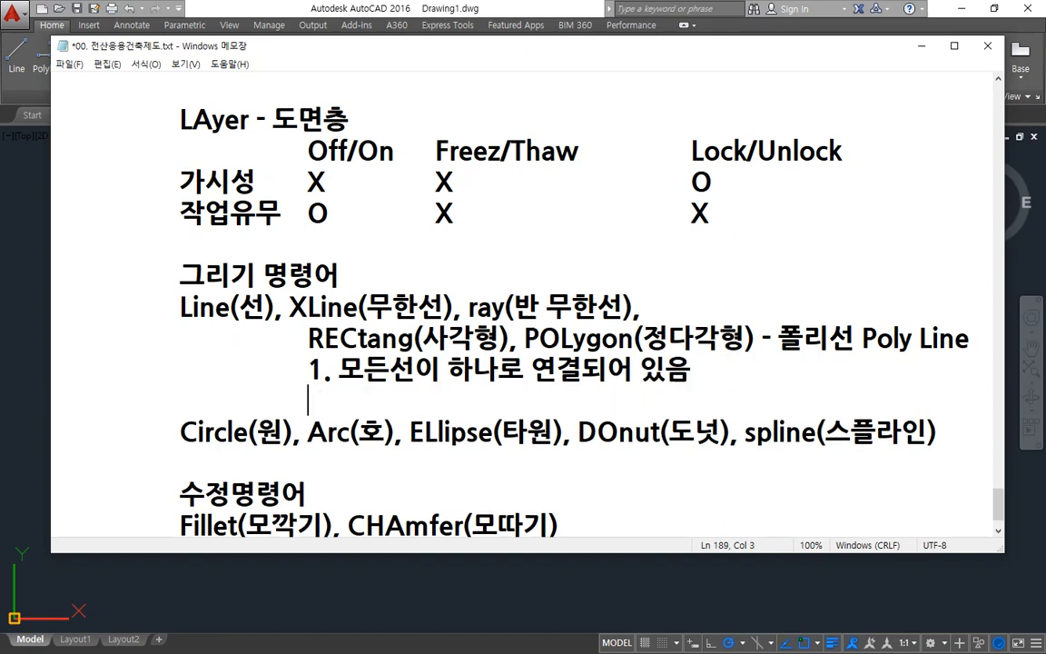
pyautogui.press('Tab')
pyautogui.write('2.')
pyautogui.write('선')
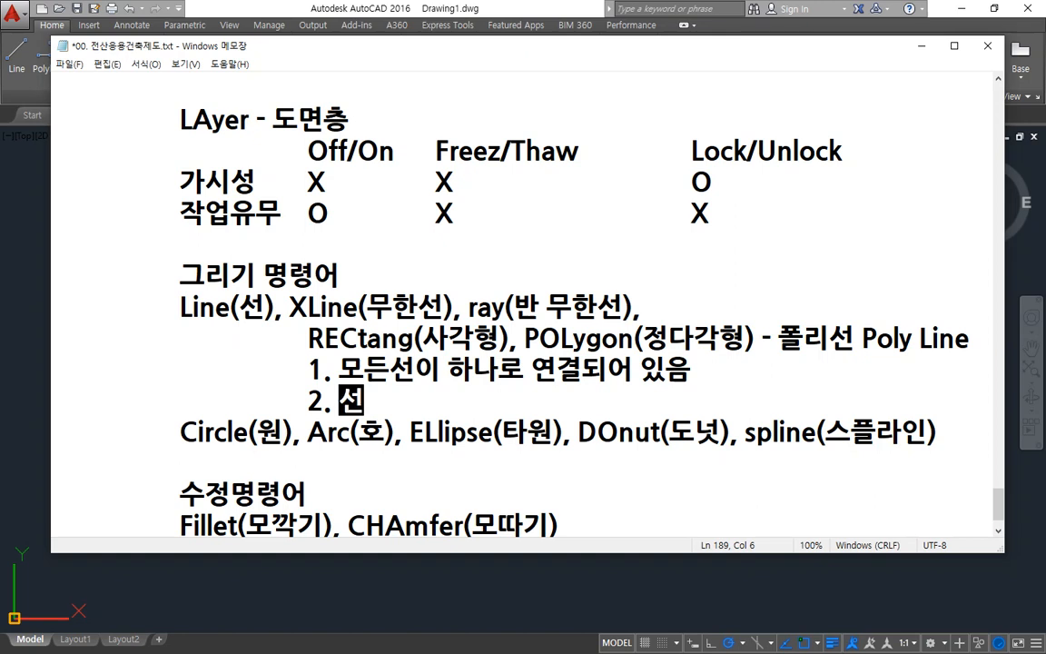
pyautogui.write('의 굴기')
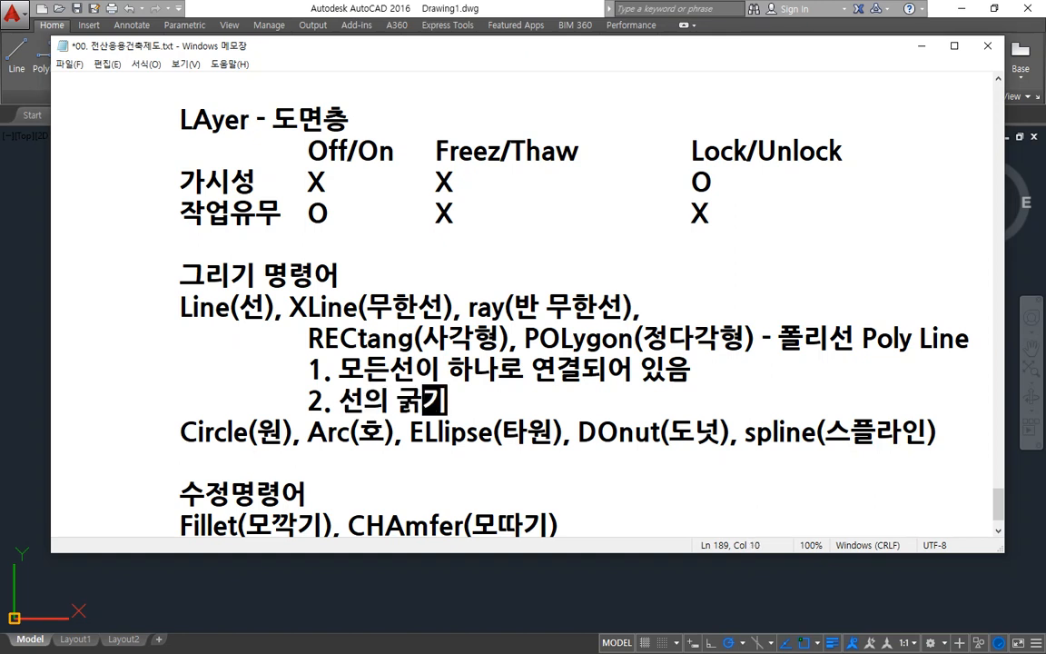
pyautogui.write('(ㅍ폭)을 ')
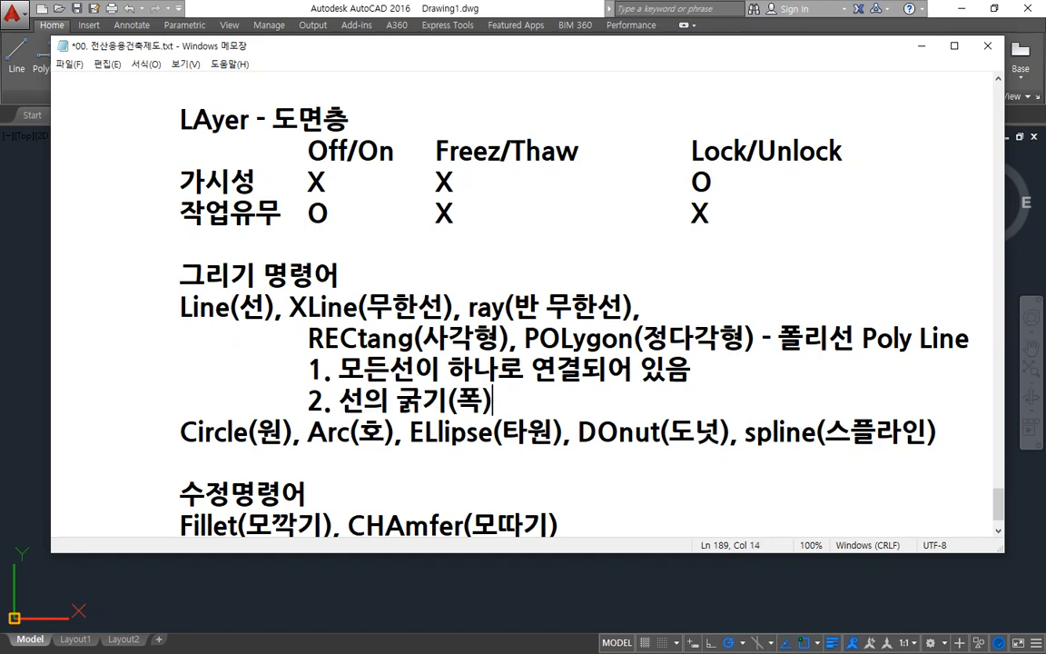
pyautogui.write('지정할 수 이')
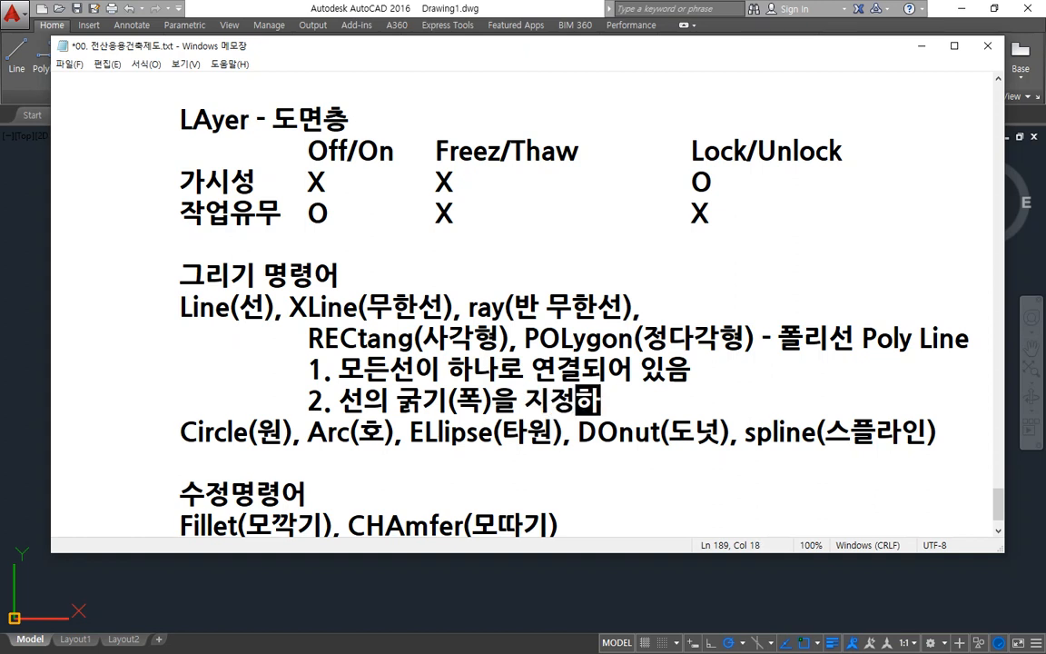
pyautogui.write('있음')
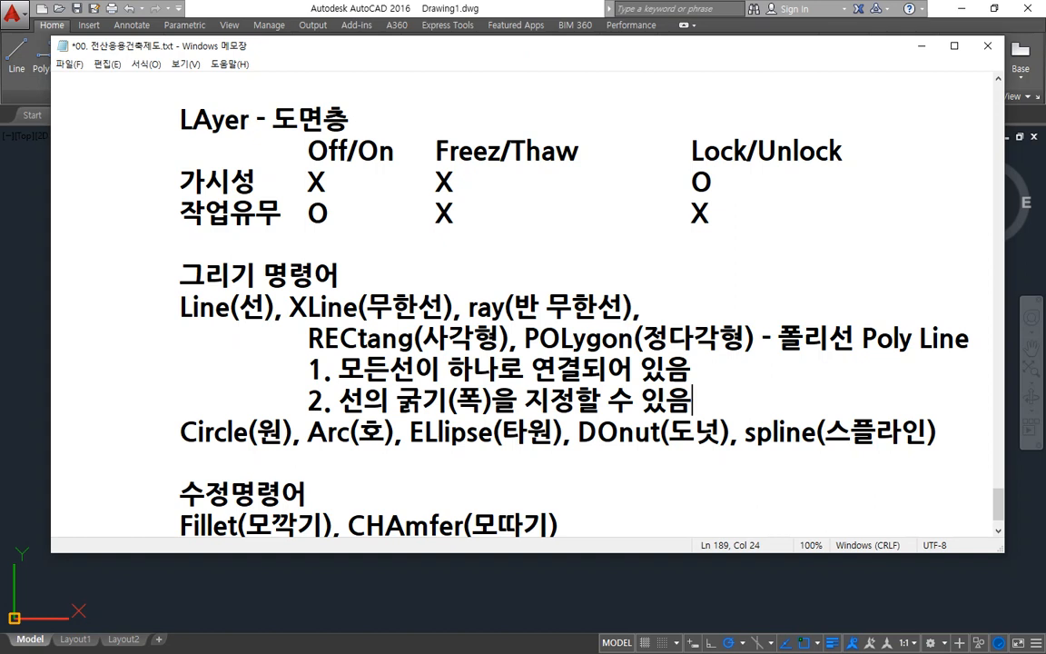
# Step: Switch to AutoCAD and draw four freehand rectangles side by side across the empty drawing area
pyautogui.hotkey('alt', 'Tab')
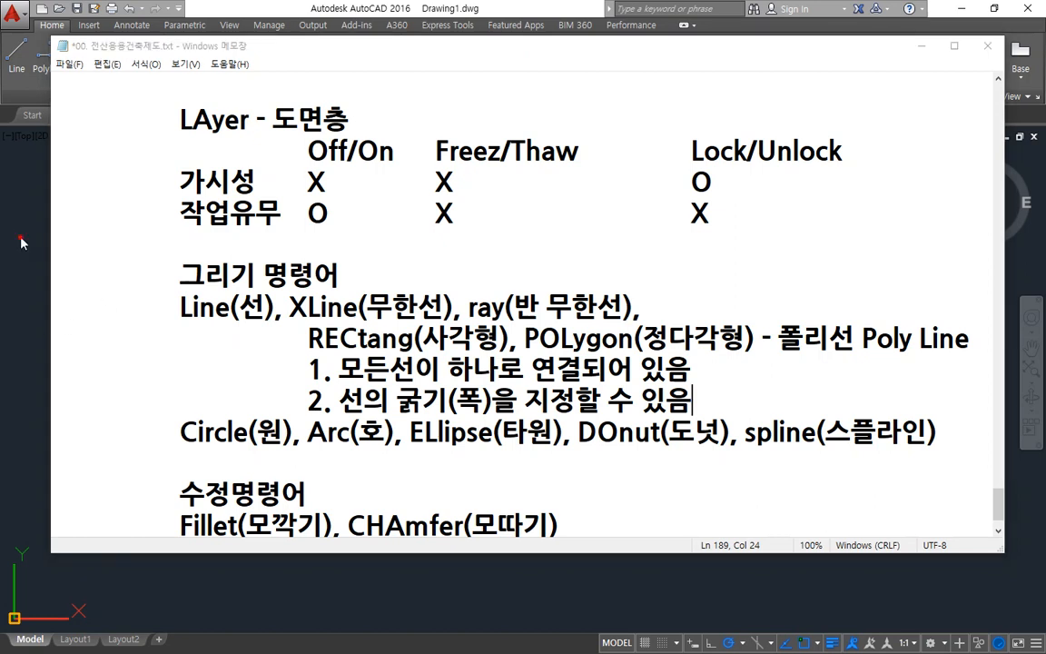
pyautogui.write('rect')
pyautogui.press('Return')
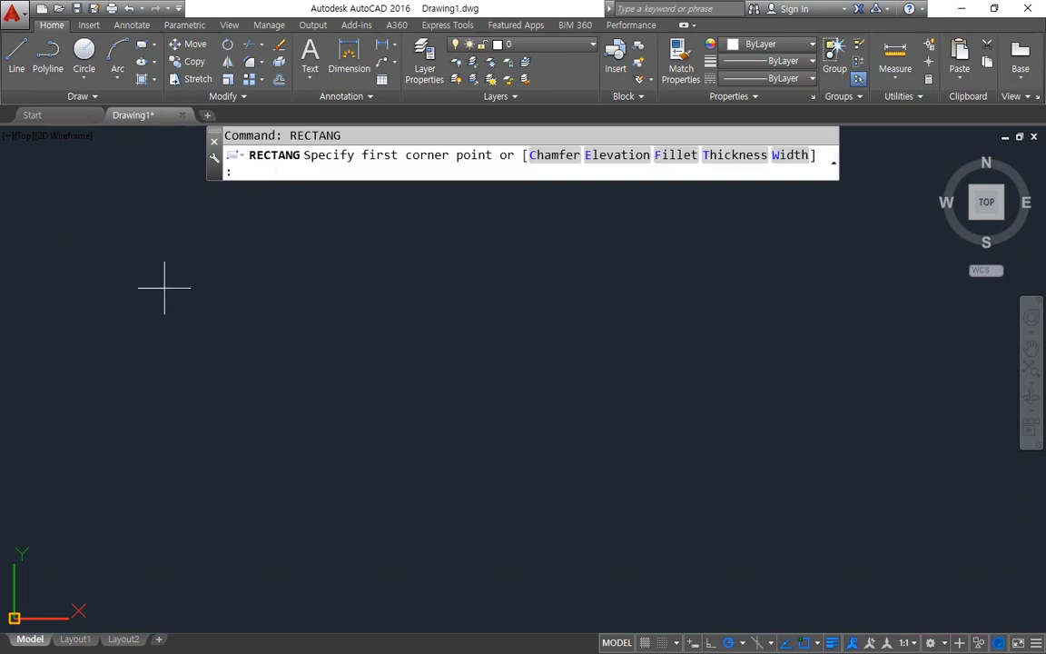
pyautogui.click(69, 525)
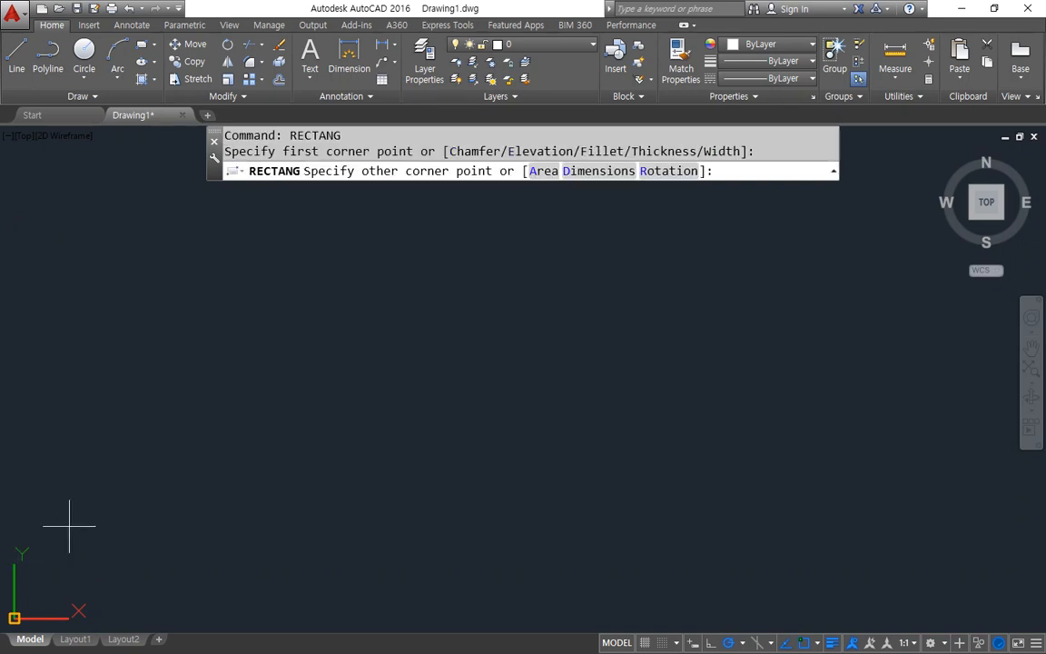
pyautogui.click(315, 262)
pyautogui.press('Return')
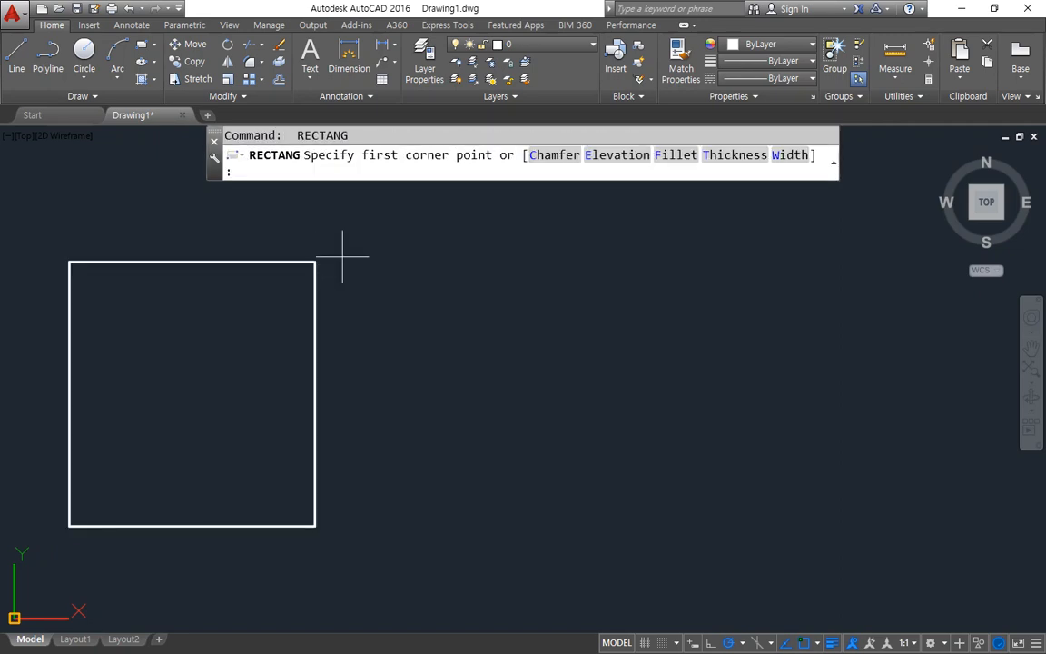
pyautogui.click(342, 257)
pyautogui.click(589, 541)
pyautogui.press('Return')
pyautogui.click(784, 521)
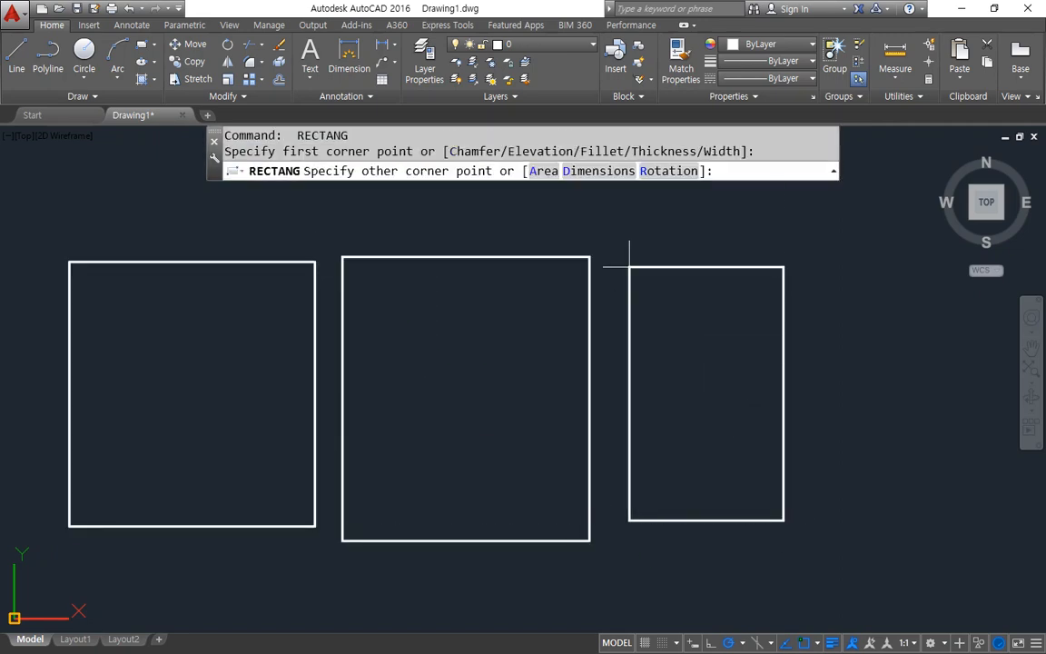
pyautogui.click(628, 267)
pyautogui.press('Return')
pyautogui.click(969, 274)
pyautogui.click(851, 516)
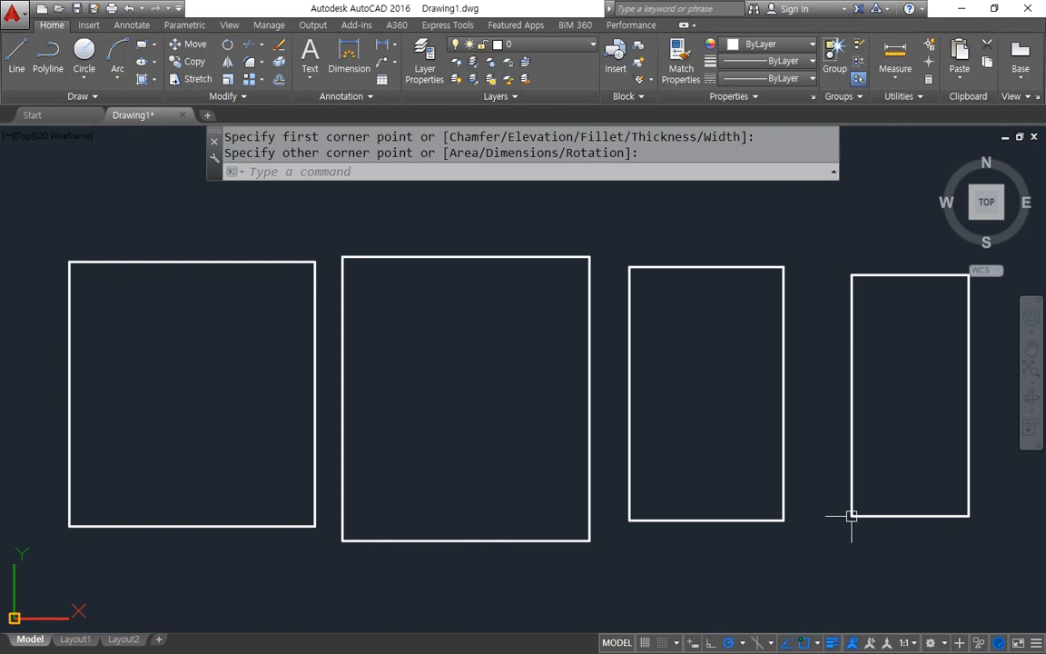
# Step: Erase all objects in the drawing
pyautogui.write('e')
pyautogui.press('Return')
pyautogui.write('all')
pyautogui.press('Return')
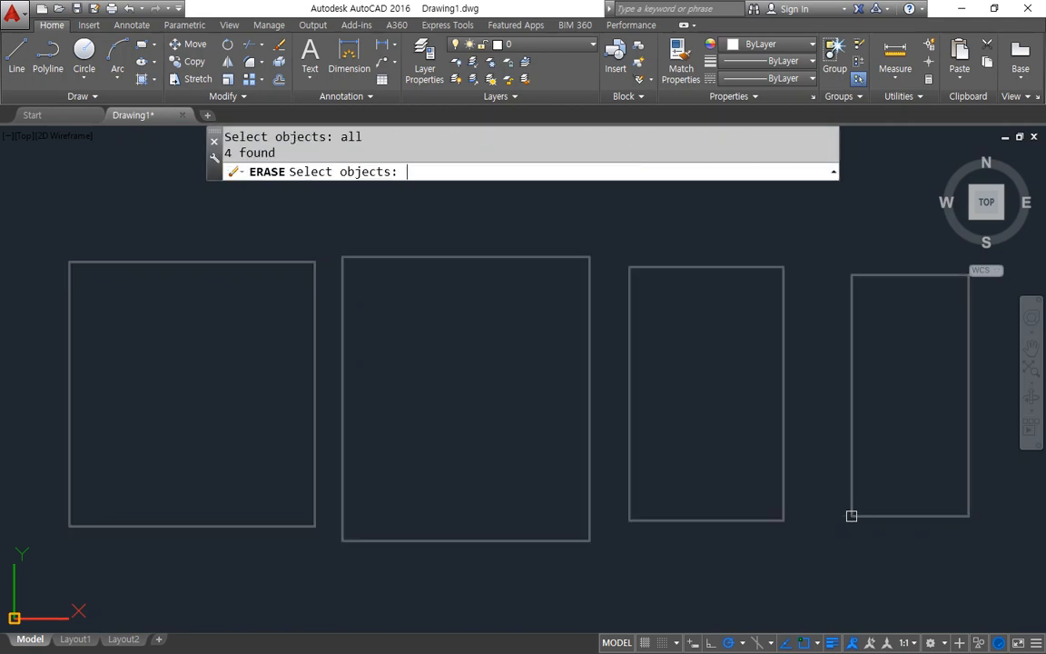
pyautogui.press('Return')
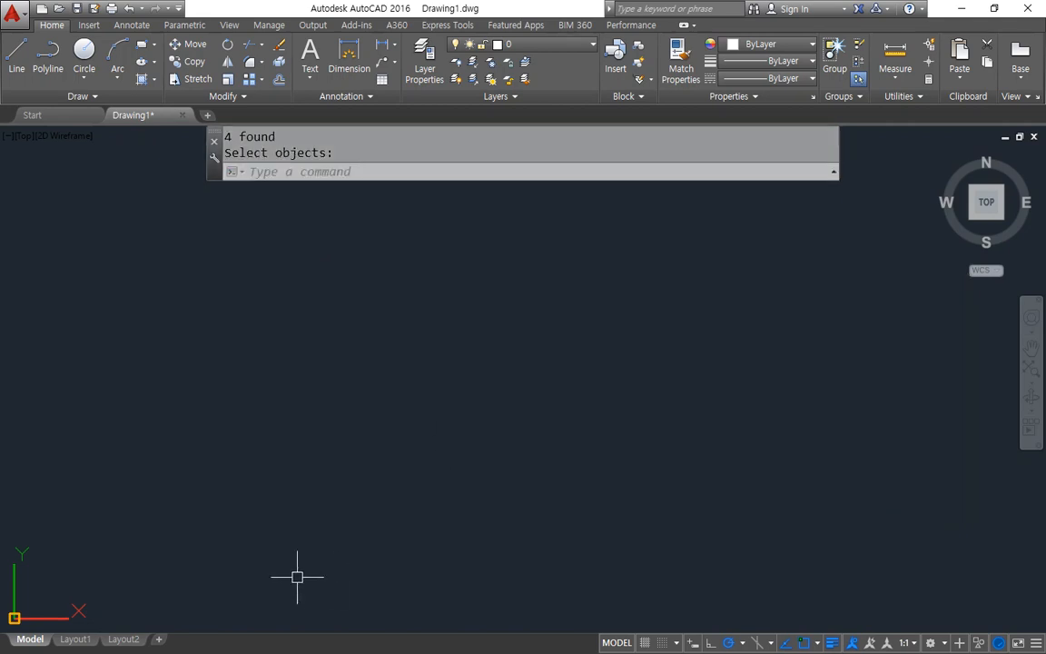
pyautogui.click(293, 576)
pyautogui.click(196, 539)
pyautogui.write('rec')
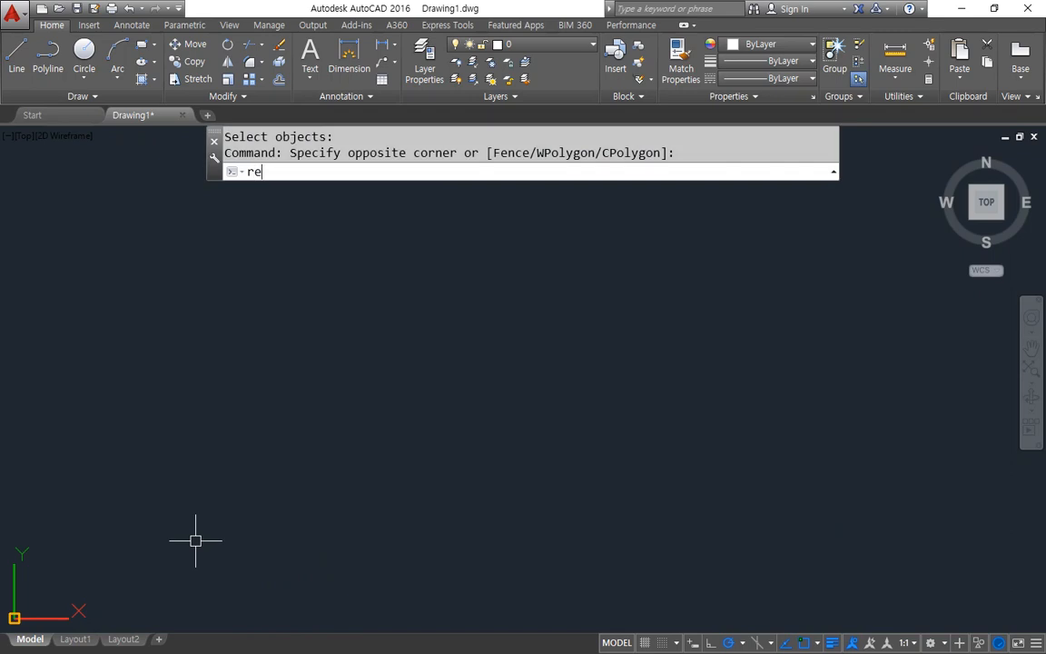
pyautogui.press('Return')
pyautogui.click(242, 478)
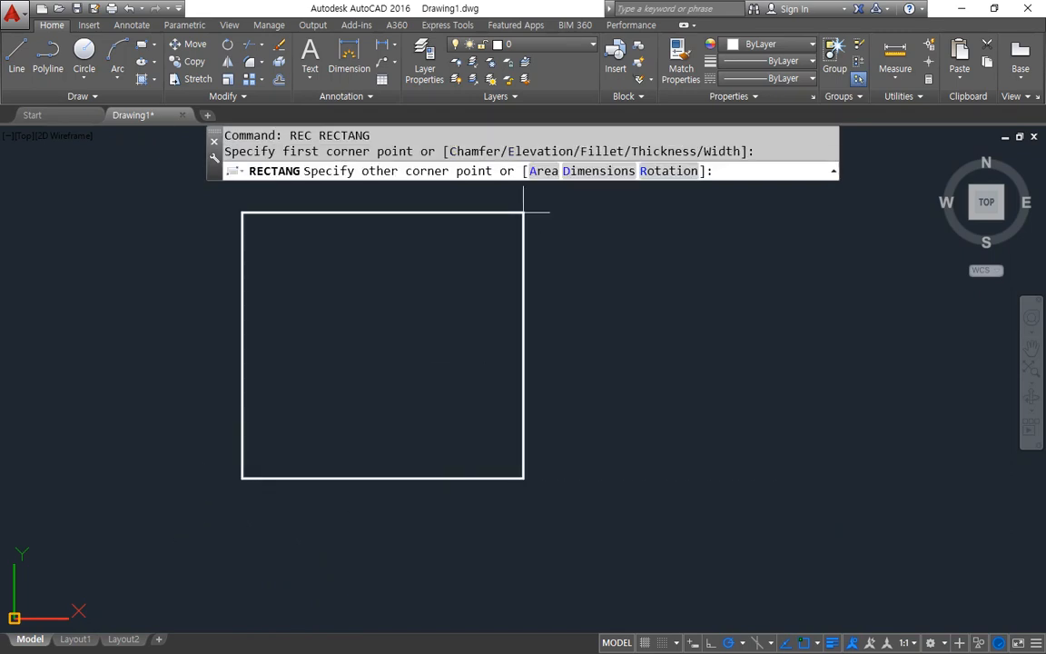
pyautogui.write('@')
pyautogui.moveTo(250, 468)
pyautogui.mouseDown()
pyautogui.moveTo(373, 410)
pyautogui.moveTo(511, 450)
pyautogui.mouseUp()
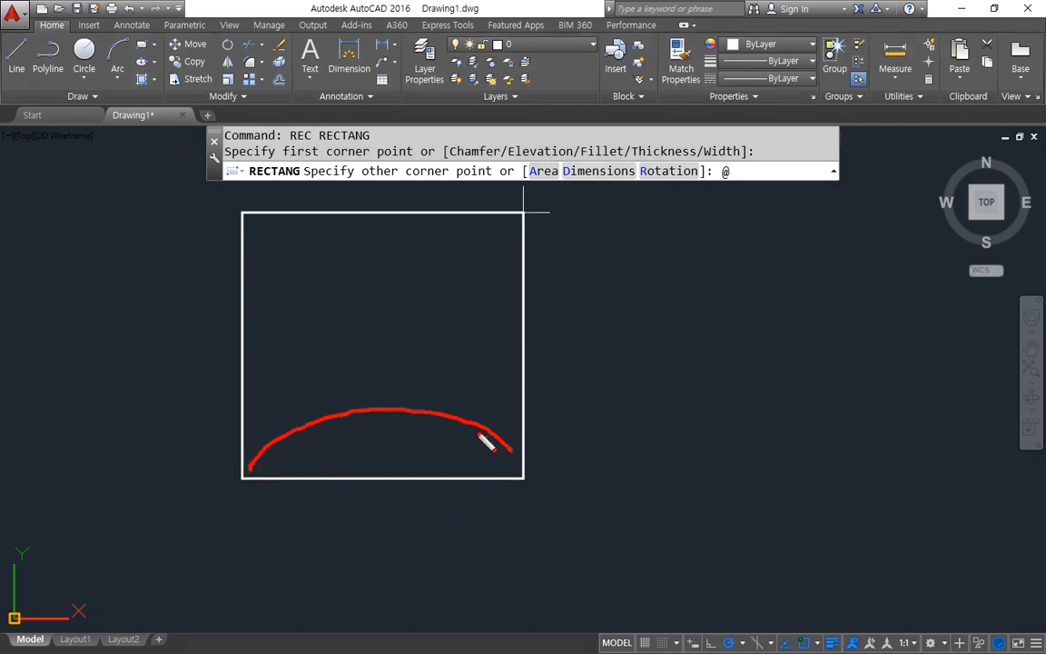
pyautogui.moveTo(416, 391)
pyautogui.mouseDown()
pyautogui.moveTo(416, 424)
pyautogui.moveTo(426, 420)
pyautogui.mouseUp()
pyautogui.moveTo(508, 449)
pyautogui.mouseDown()
pyautogui.moveTo(563, 255)
pyautogui.moveTo(540, 236)
pyautogui.mouseUp()
pyautogui.moveTo(554, 307); pyautogui.dragTo(610, 301)
pyautogui.moveTo(581, 347); pyautogui.dragTo(620, 342)
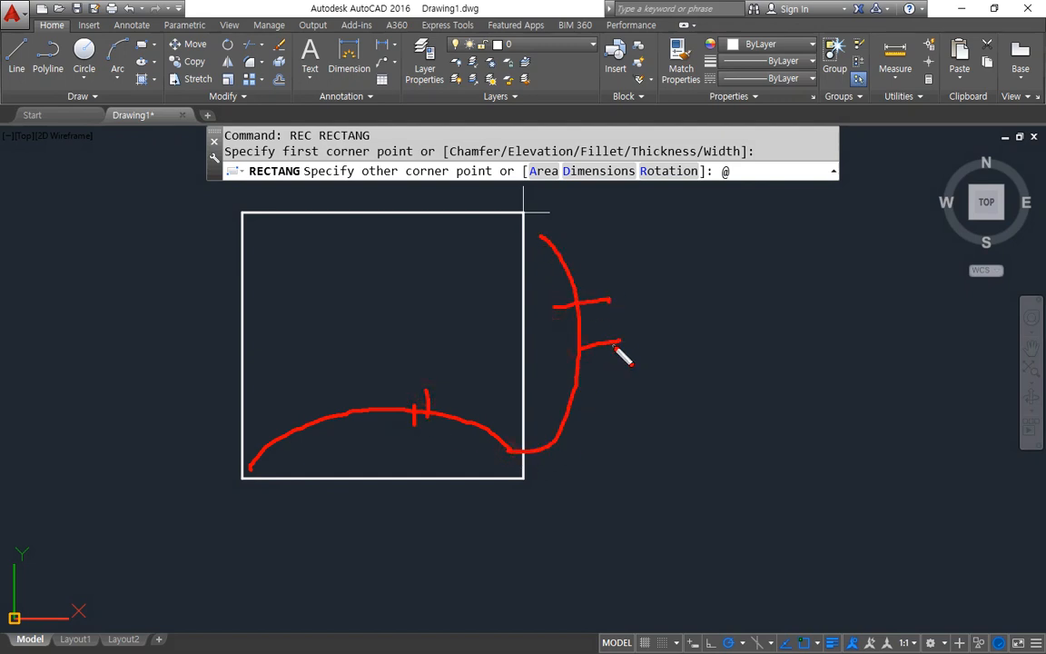
pyautogui.press('Escape')
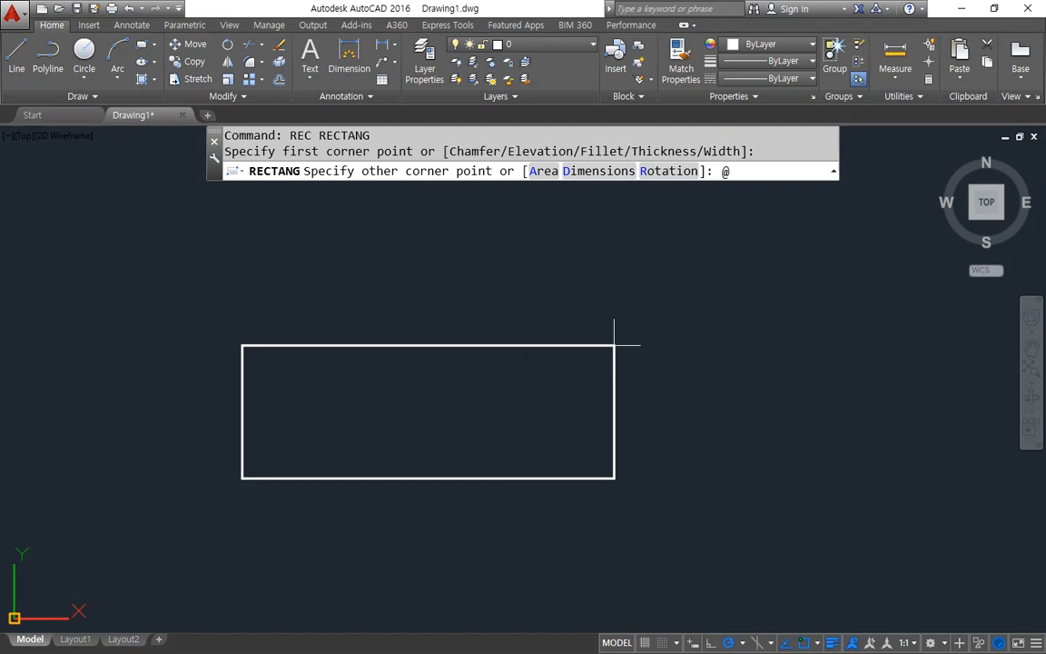
pyautogui.write('420,297')
pyautogui.press('Return')
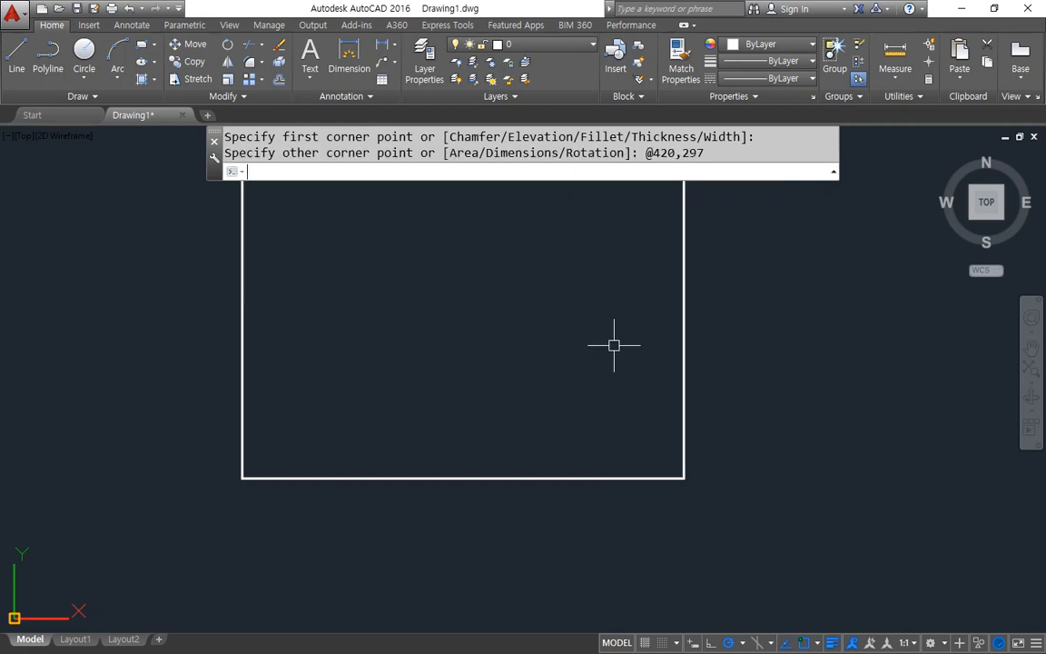
# Step: Offset the rectangle inward by a distance of 10
pyautogui.moveTo(549, 339); pyautogui.dragTo(518, 497, button='middle')
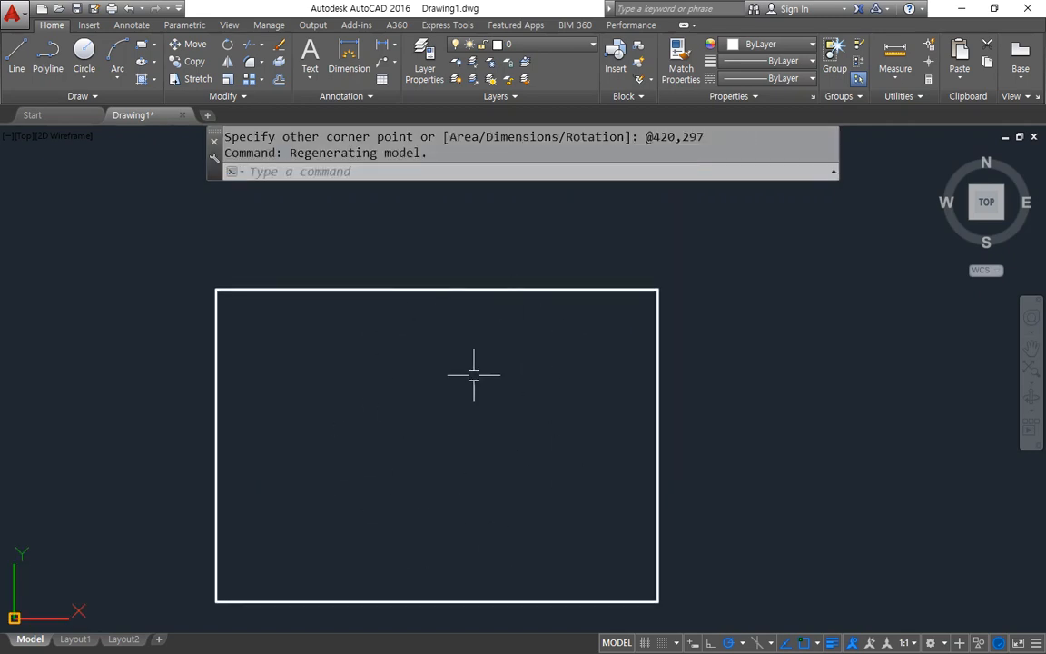
pyautogui.write('o')
pyautogui.press('Return')
pyautogui.write('10')
pyautogui.press('Return')
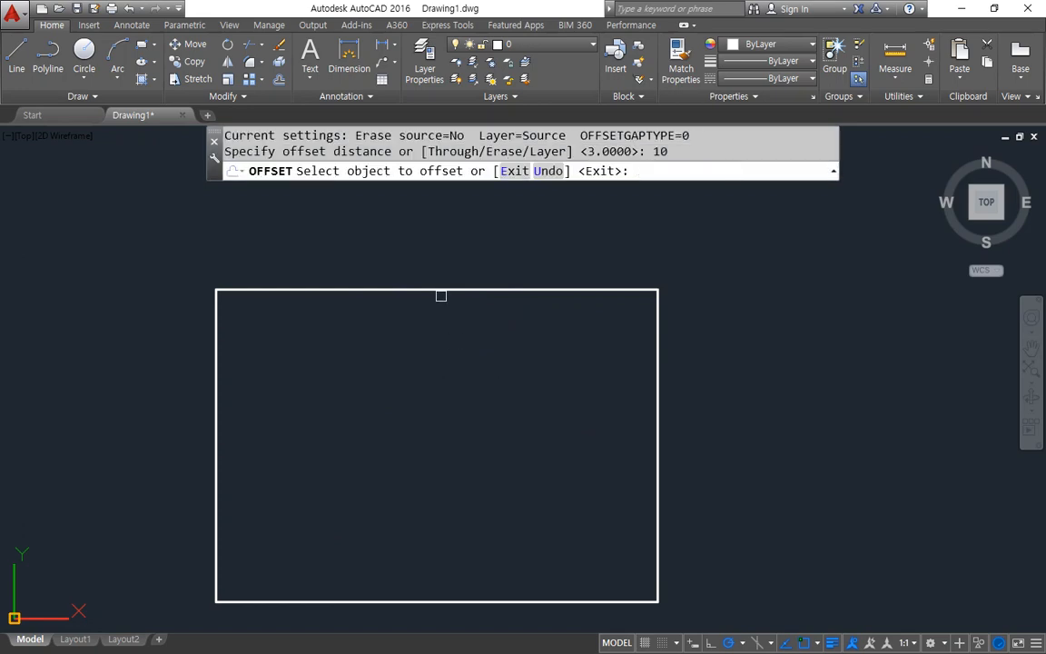
pyautogui.click(441, 295)
pyautogui.click(432, 447)
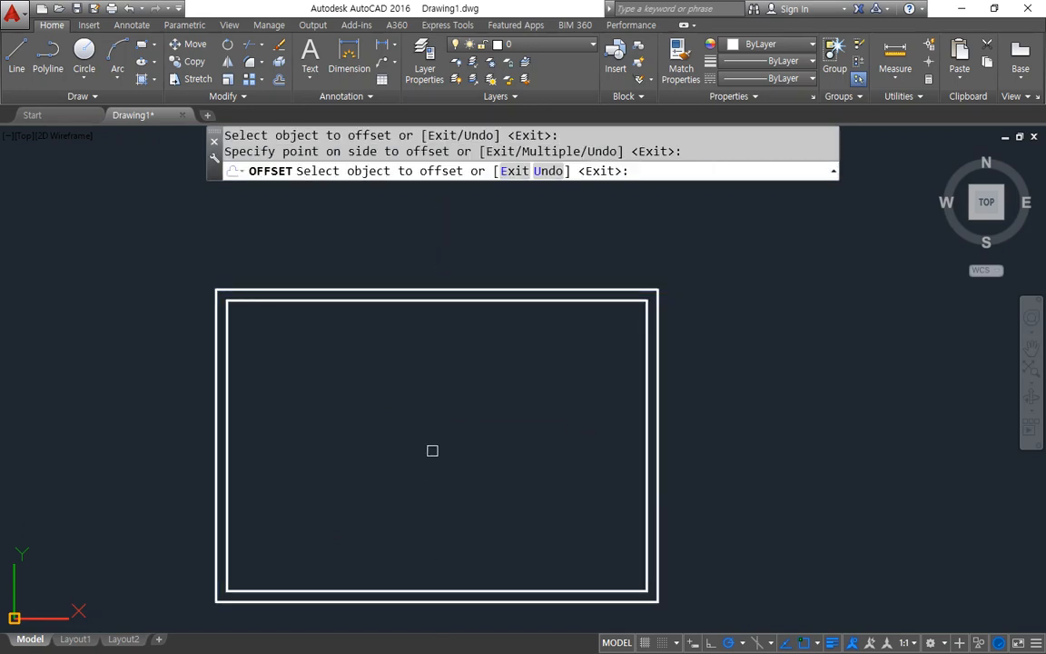
pyautogui.press('Return')
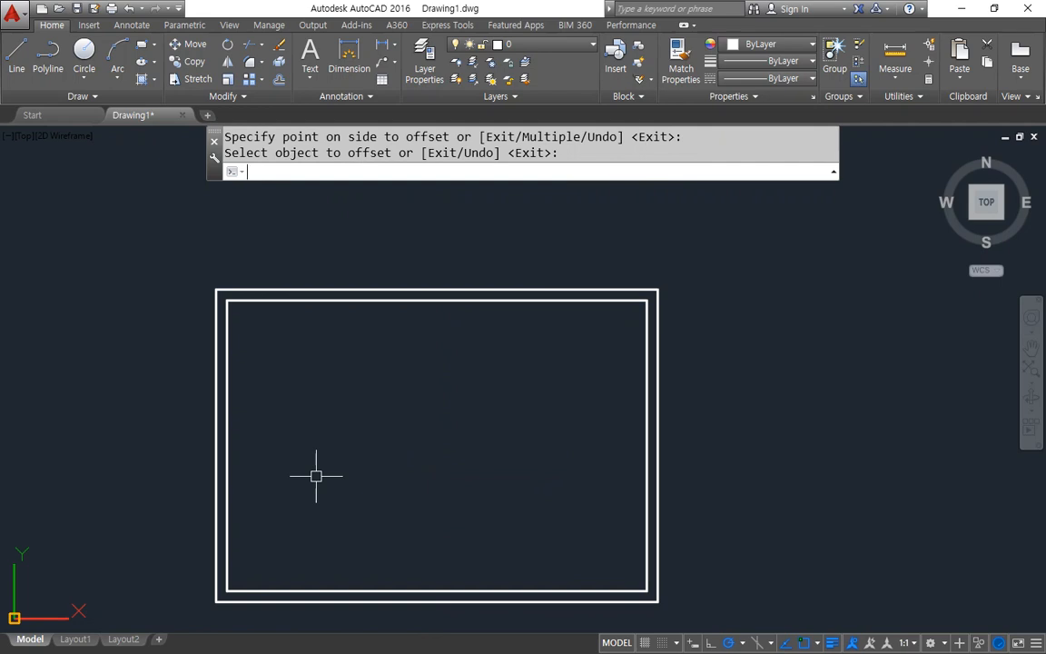
# Step: Erase both the rectangle and its inner offset copy
pyautogui.click(681, 244)
pyautogui.click(511, 381)
pyautogui.write('e')
pyautogui.press('Return')
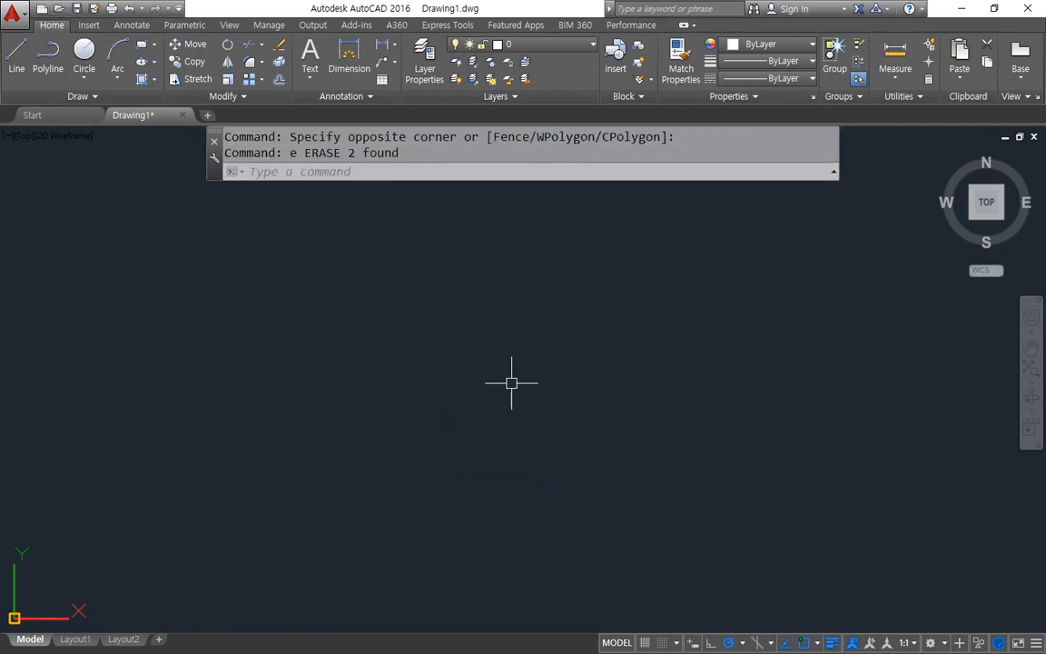
# Step: Start a new rectangle and mark the Chamfer, Elevation, Fillet, Thickness and Width options with the screen pen, clearing the marks at the end
pyautogui.write('rec')
pyautogui.press('Return')
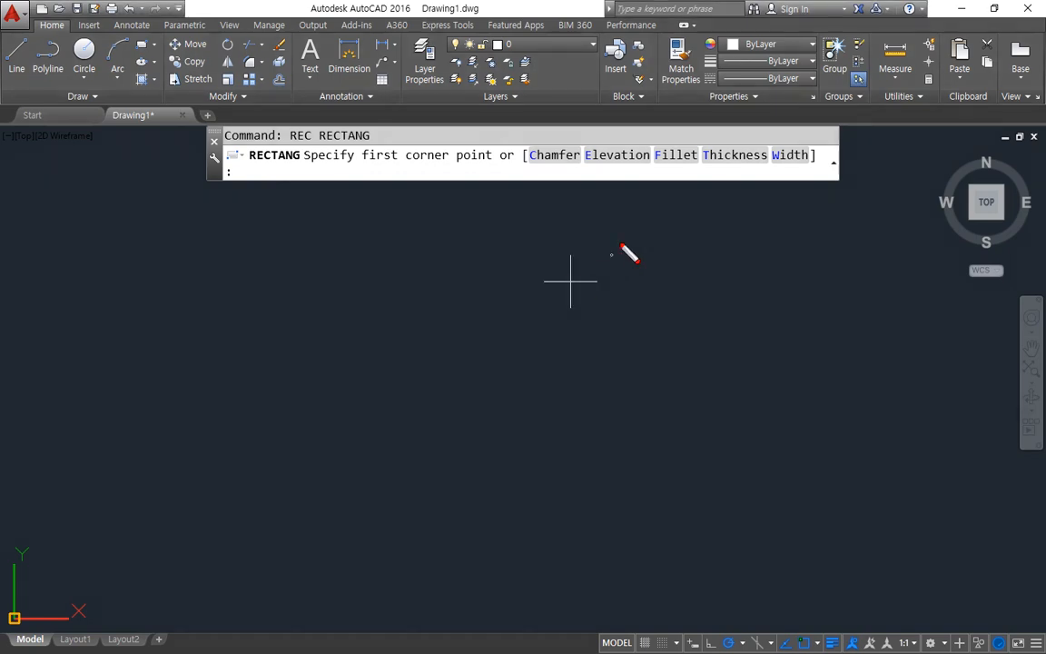
pyautogui.moveTo(528, 169); pyautogui.dragTo(825, 168)
pyautogui.moveTo(551, 178); pyautogui.dragTo(549, 225)
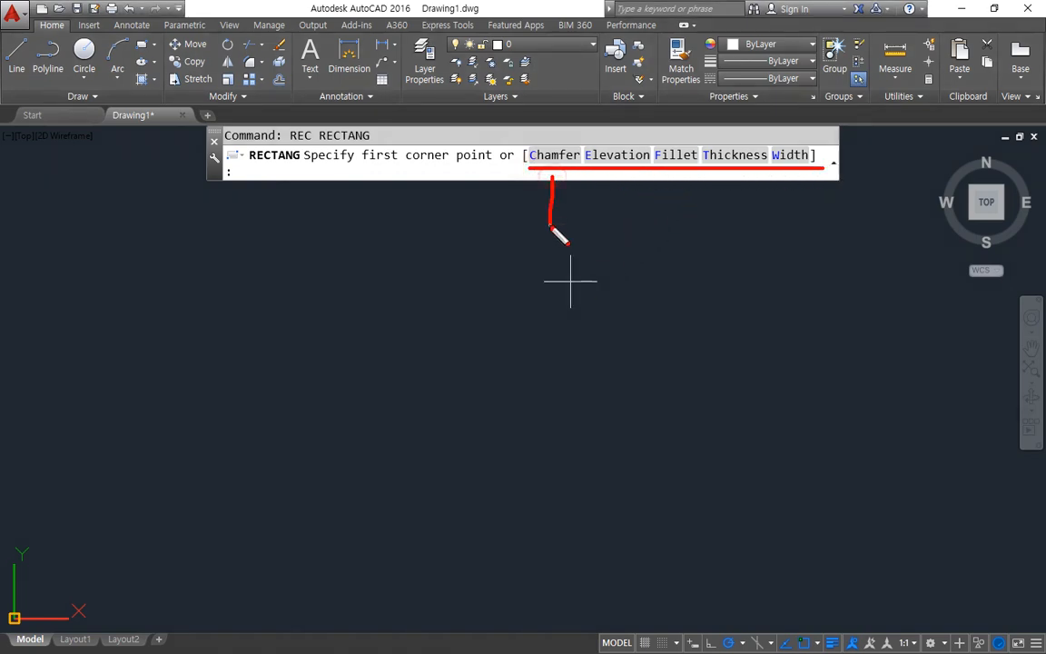
pyautogui.moveTo(616, 86); pyautogui.dragTo(616, 144)
pyautogui.moveTo(679, 174); pyautogui.dragTo(684, 227)
pyautogui.moveTo(740, 87); pyautogui.dragTo(737, 146)
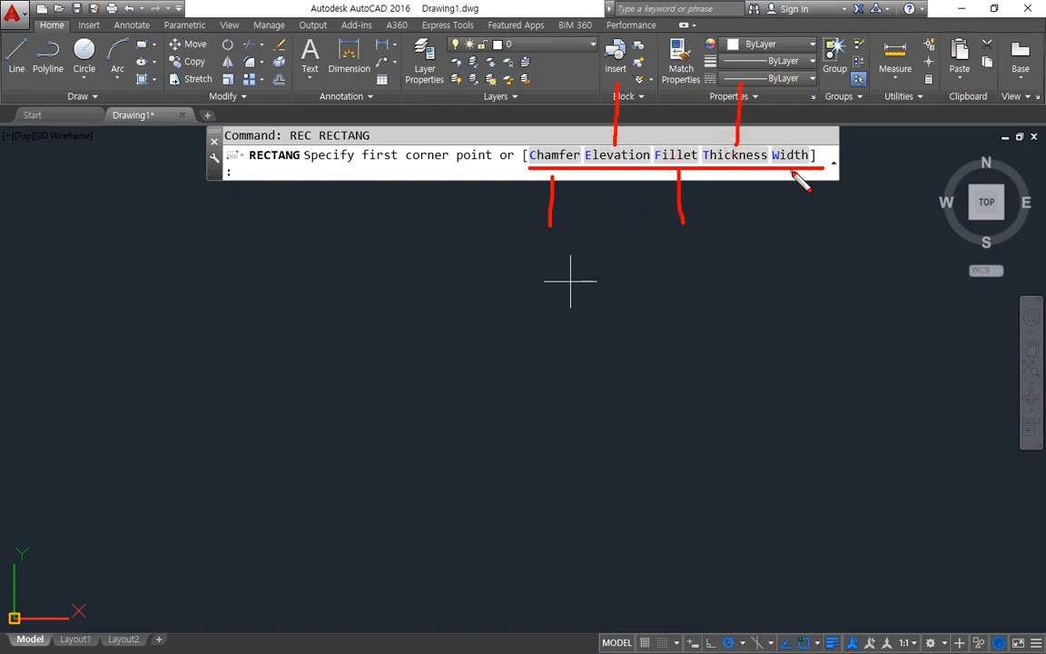
pyautogui.moveTo(794, 173); pyautogui.dragTo(800, 245)
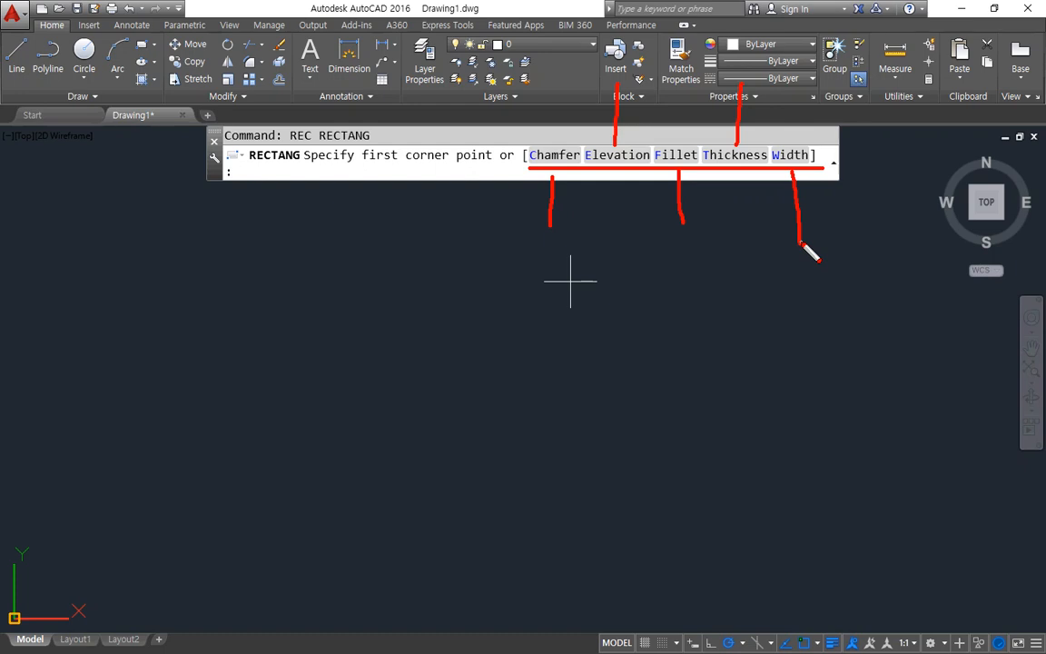
pyautogui.press('Escape')
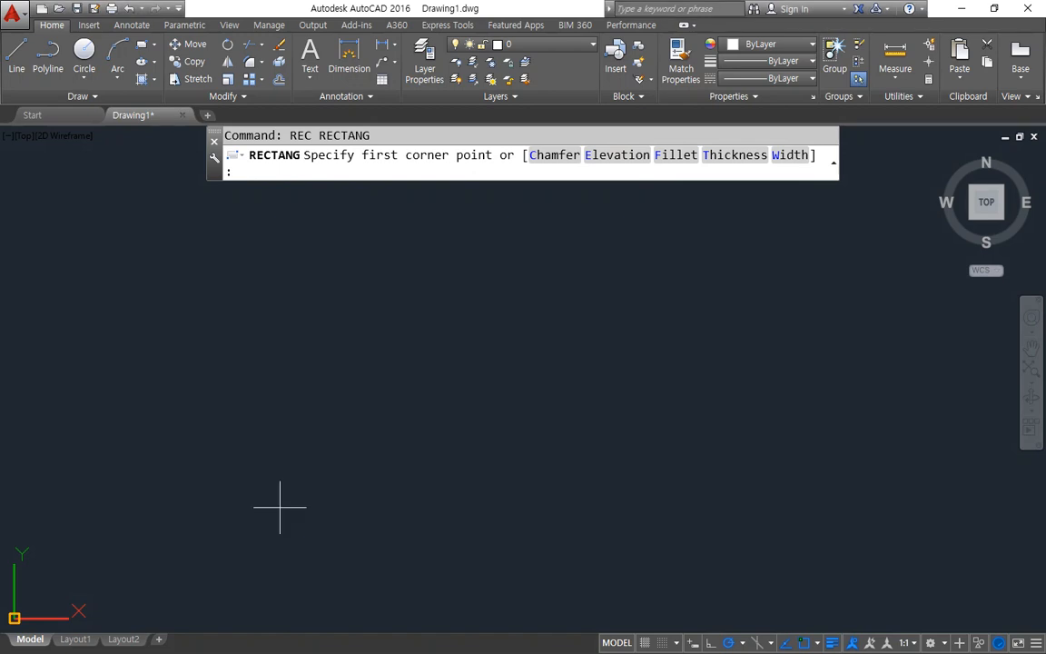
# Step: Set the rectangle line width to 10 and draw a freehand rectangle in the middle of the drawing area
pyautogui.click(781, 155)
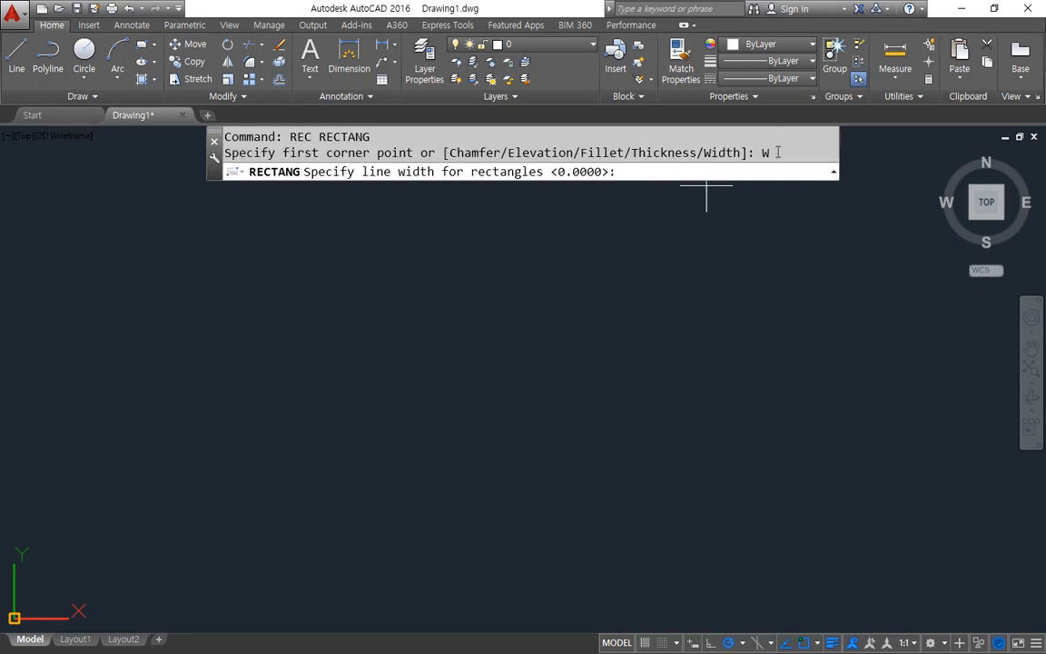
pyautogui.write('10')
pyautogui.press('Return')
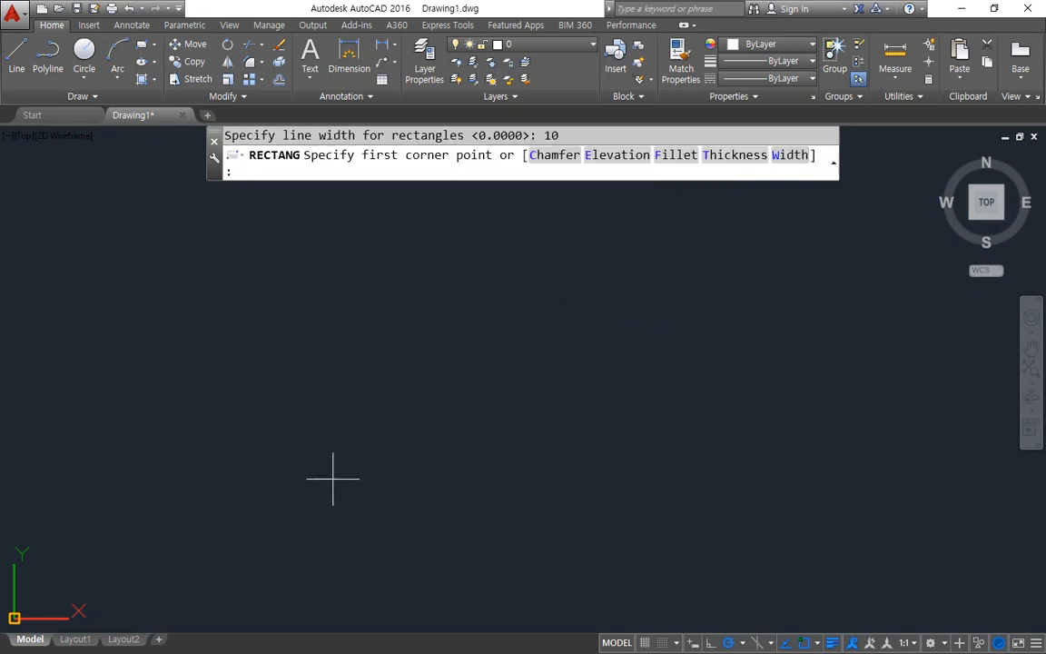
pyautogui.click(272, 509)
pyautogui.click(586, 270)
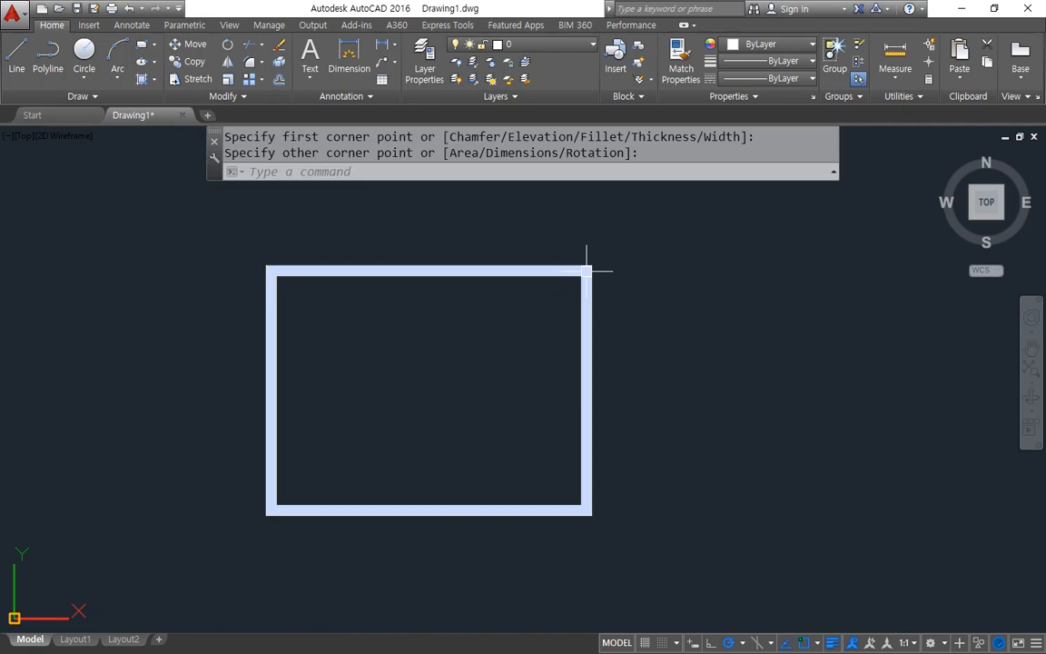
# Step: Set the rectangle line width to 0 and draw a freehand rectangle beside the thick one
pyautogui.press('Return')
pyautogui.write('w')
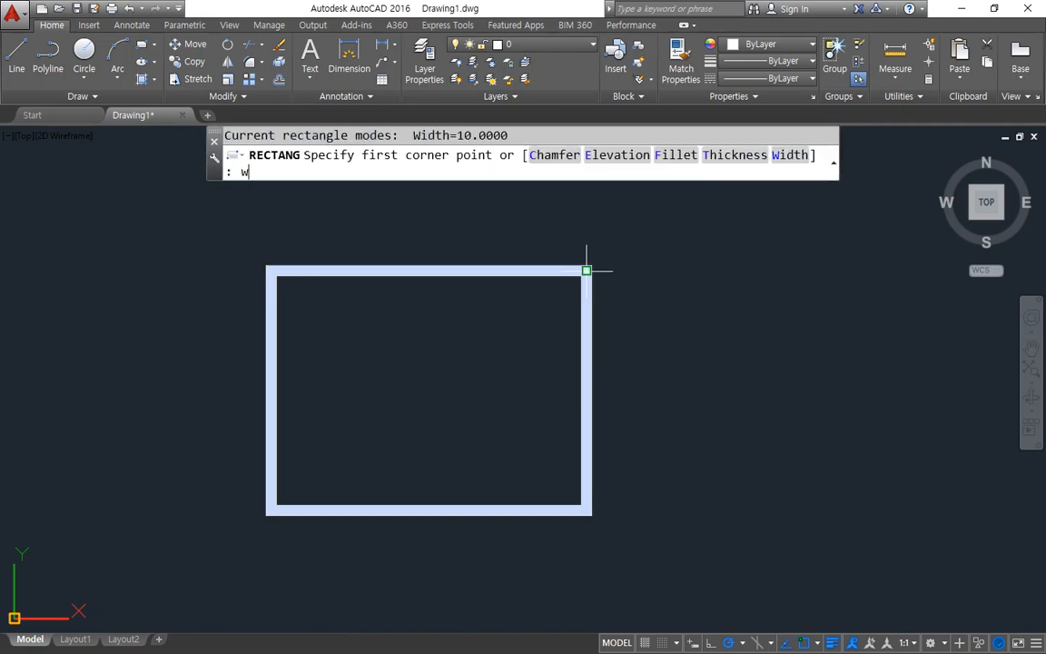
pyautogui.press('Return')
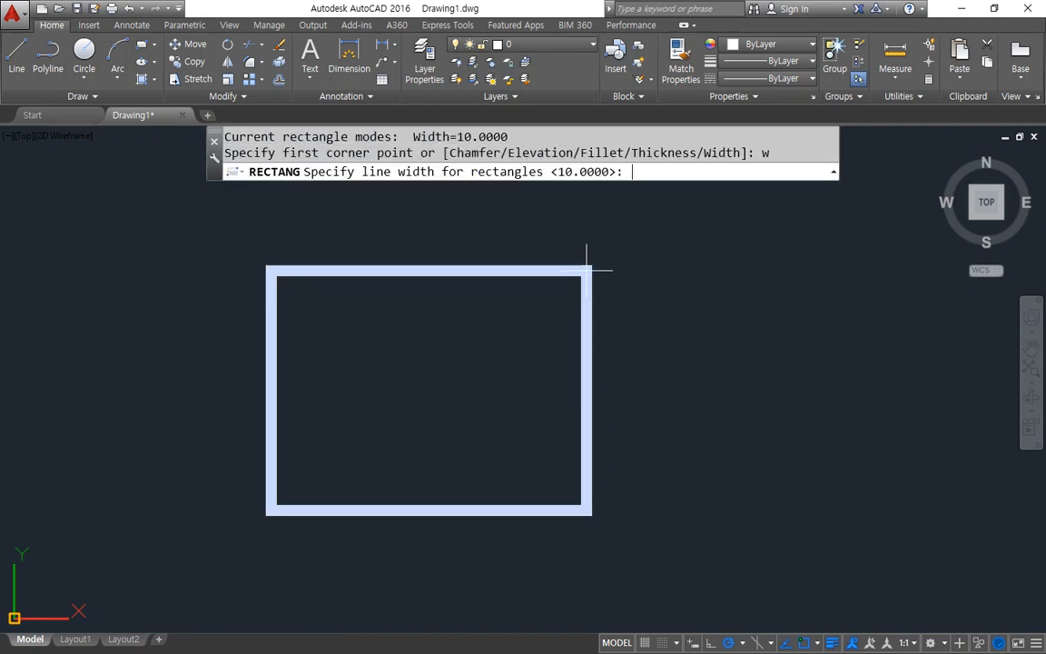
pyautogui.write('0')
pyautogui.press('Return')
pyautogui.click(692, 507)
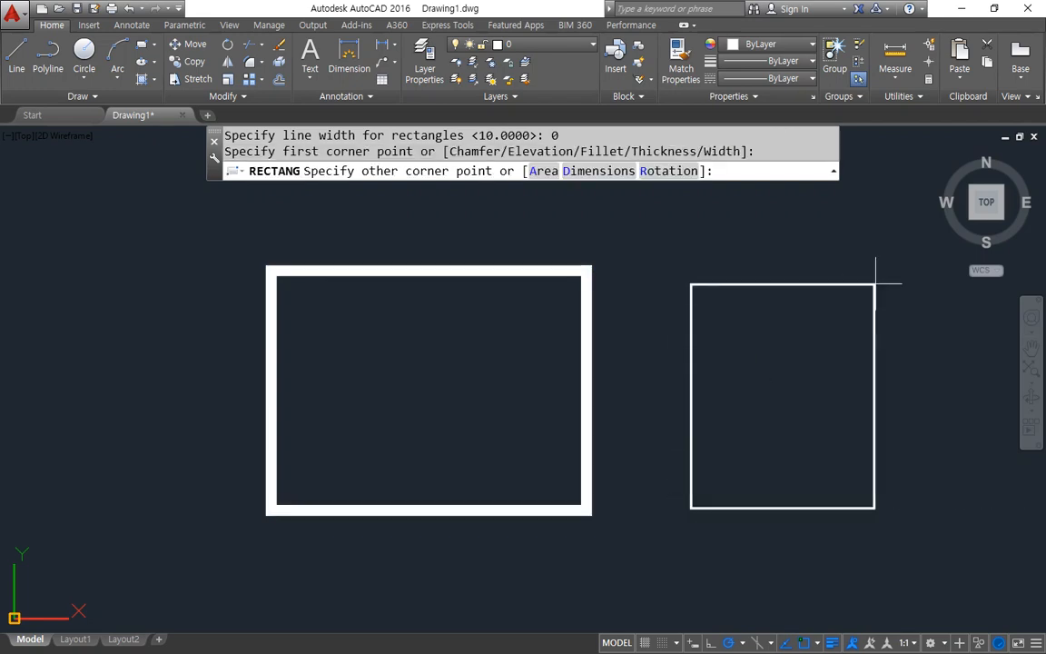
pyautogui.click(908, 271)
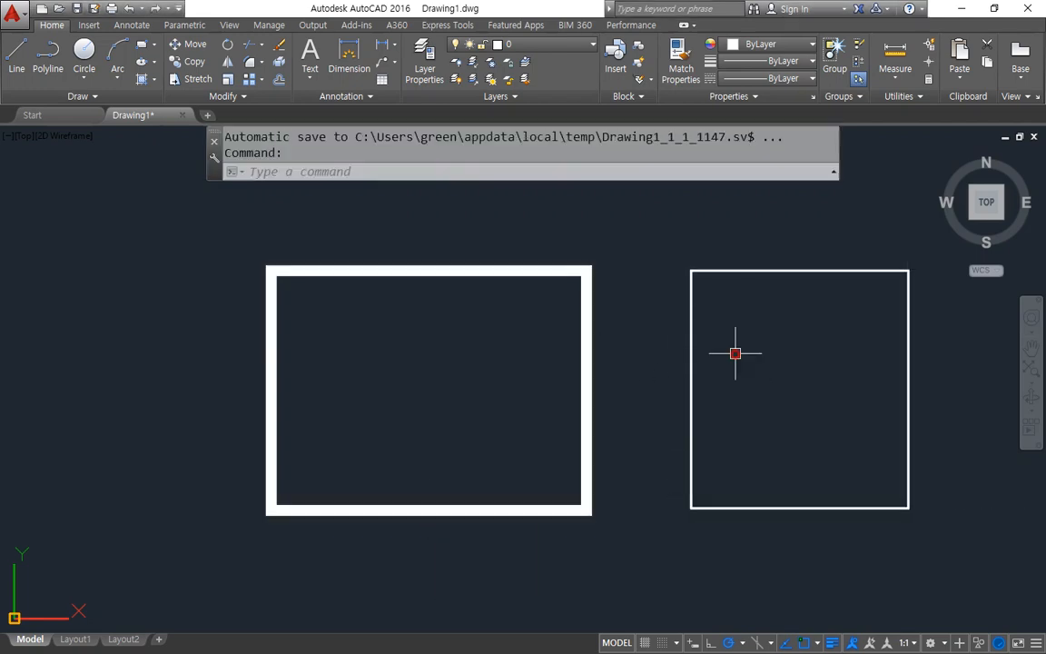
# Step: Erase both the thick rectangle and the thin rectangle beside it
pyautogui.click(743, 389)
pyautogui.click(553, 346)
pyautogui.write('e')
pyautogui.press('Return')
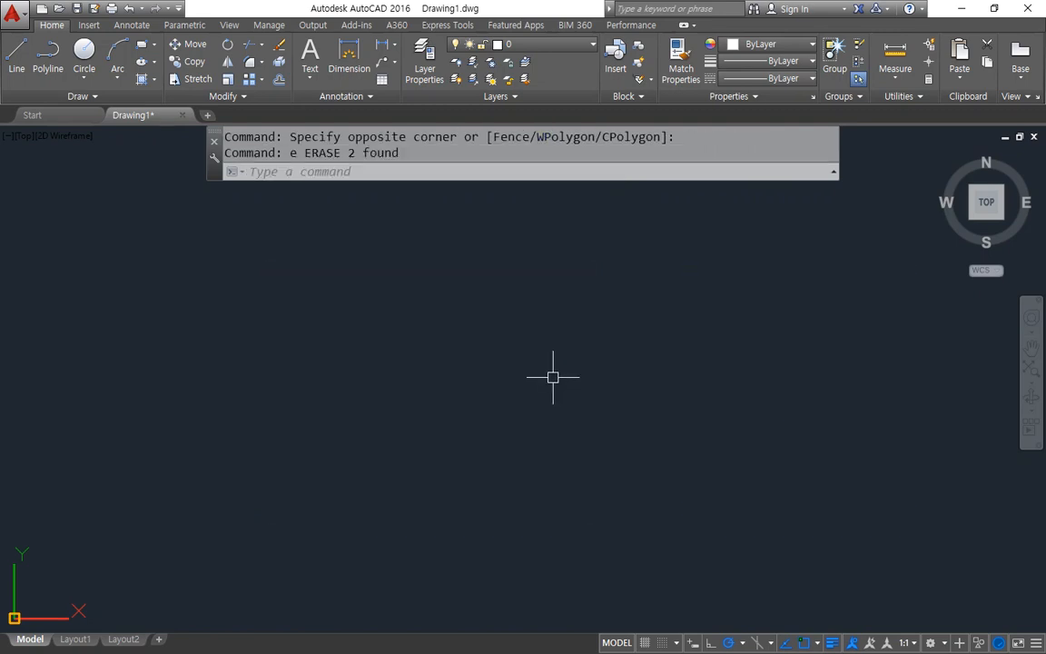
# Step: Start a new rectangle, circle the Chamfer, Fillet and Width options with the screen pen, and clear the marks
pyautogui.write('rec')
pyautogui.press('Return')
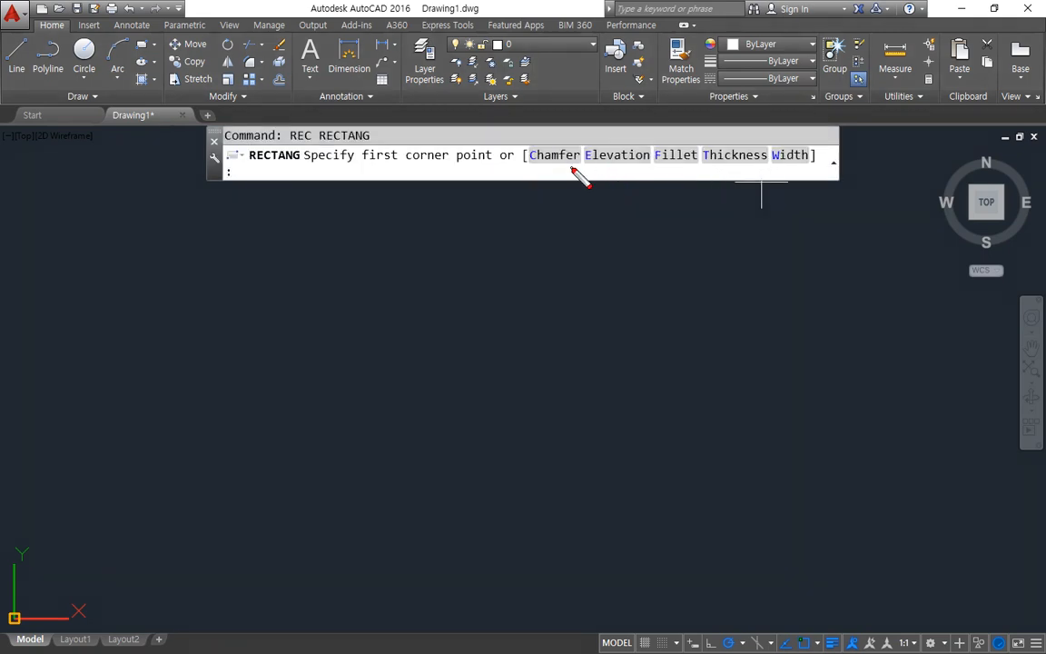
pyautogui.moveTo(568, 171)
pyautogui.mouseDown()
pyautogui.moveTo(534, 147)
pyautogui.moveTo(585, 191)
pyautogui.mouseUp()
pyautogui.moveTo(684, 182); pyautogui.dragTo(708, 175)
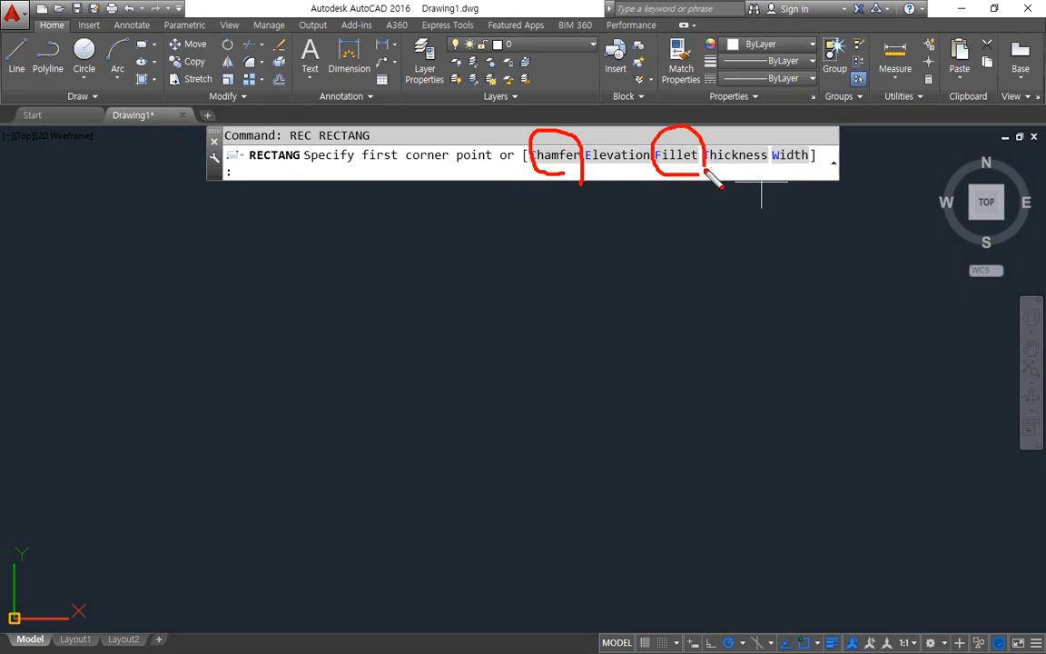
pyautogui.moveTo(782, 174)
pyautogui.mouseDown()
pyautogui.moveTo(777, 146)
pyautogui.moveTo(830, 170)
pyautogui.mouseUp()
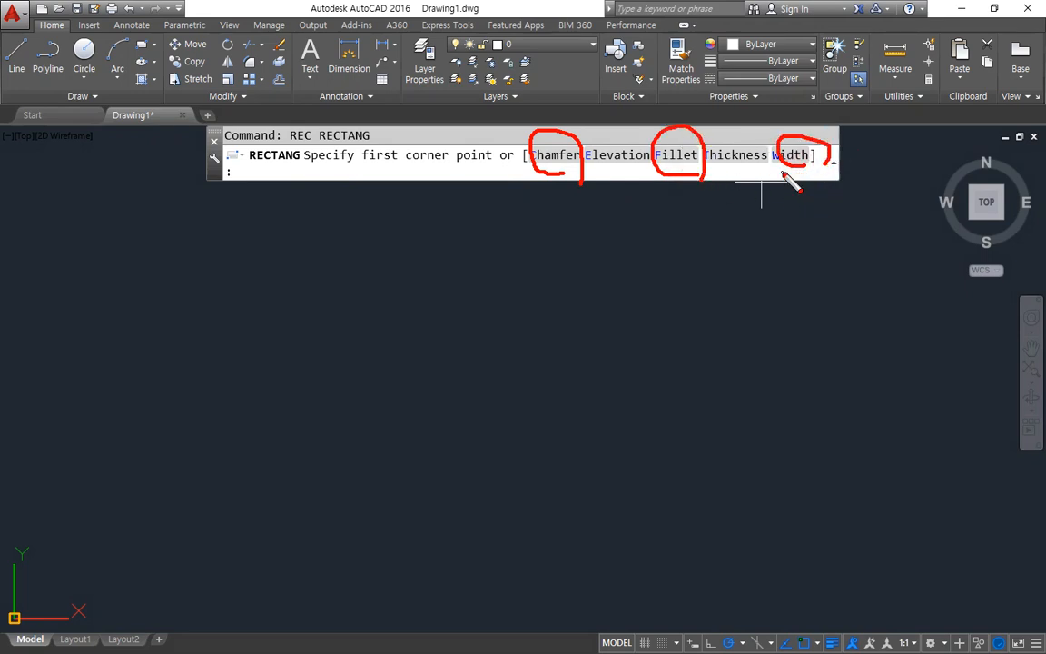
pyautogui.moveTo(806, 222); pyautogui.dragTo(802, 178)
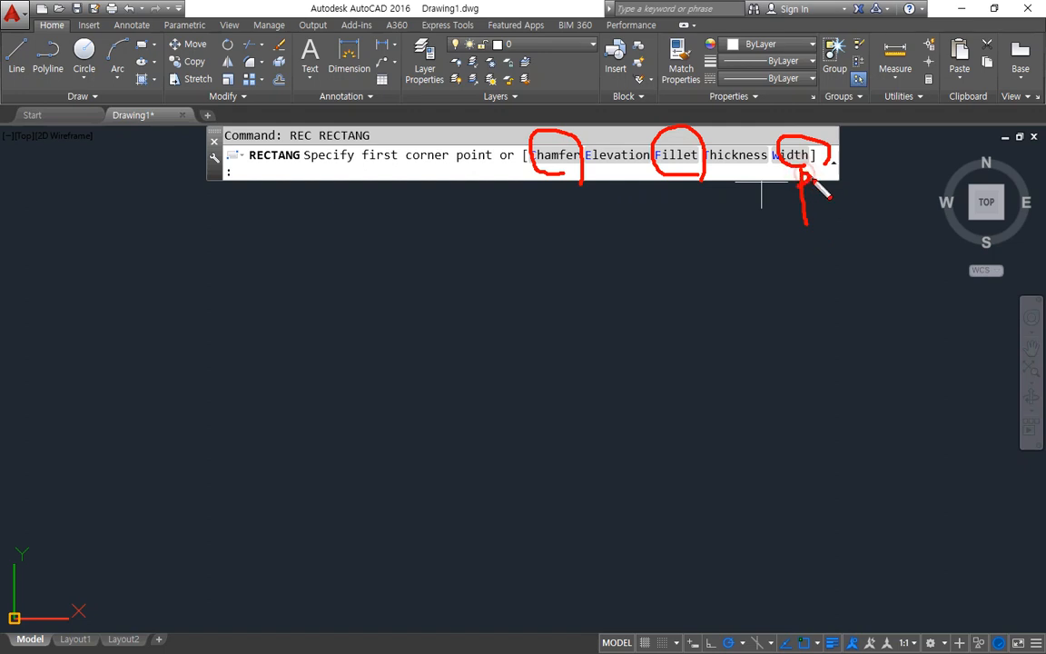
pyautogui.press('Escape')
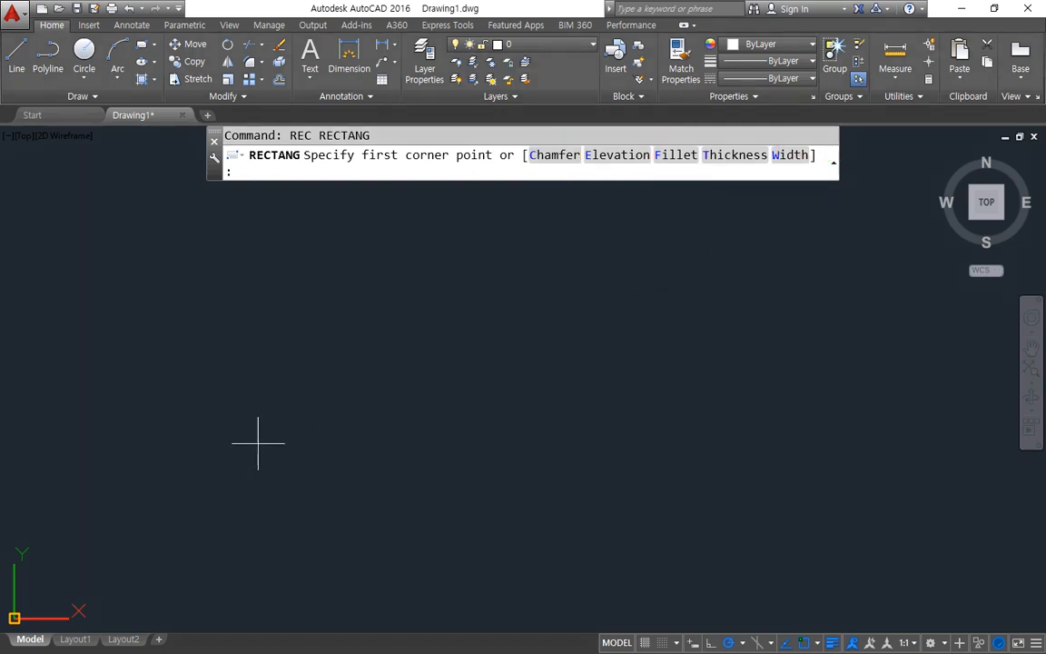
# Step: Draw a freehand rectangle with the default line width in the left half of the drawing area
pyautogui.write('r')
pyautogui.press('BackSpace')
pyautogui.click(208, 529)
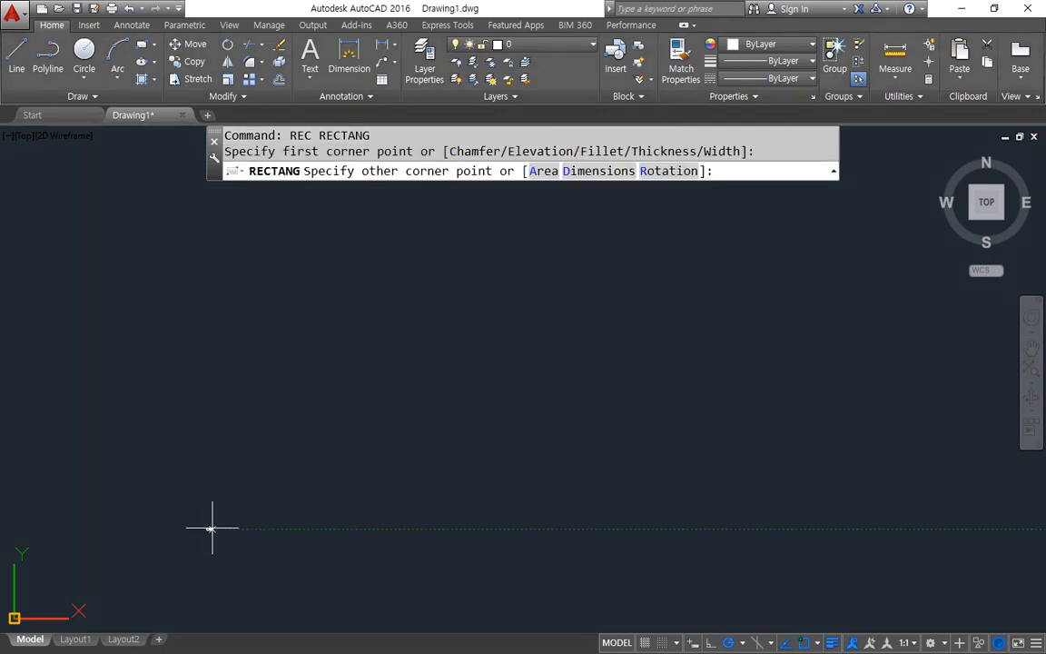
pyautogui.click(517, 279)
# Step: Set the rectangle line width to 10 and draw a second freehand rectangle to the right of the thin one
pyautogui.press('Return')
pyautogui.write('w')
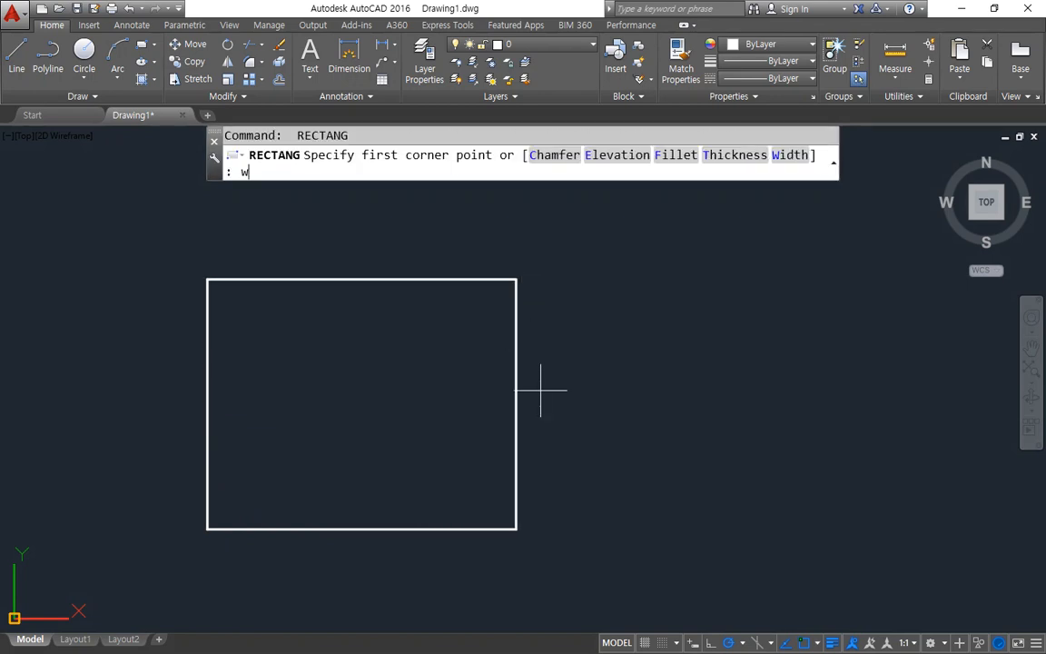
pyautogui.press('Return')
pyautogui.write('10')
pyautogui.press('Return')
pyautogui.click(565, 526)
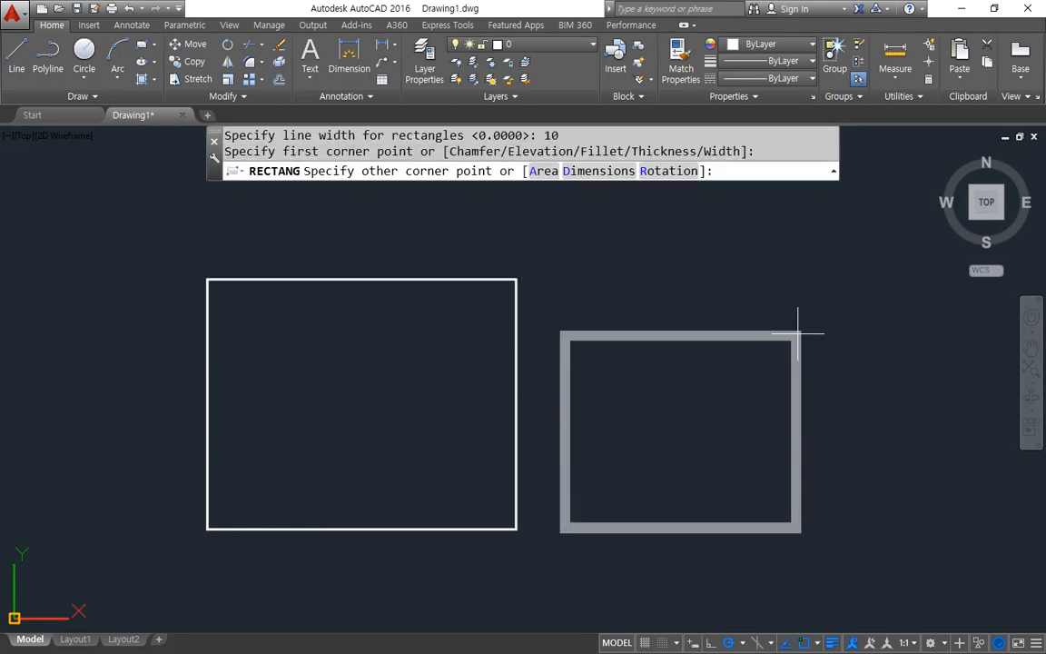
pyautogui.click(844, 282)
# Step: Select the thin and the thick rectangle to compare them, and clear the selection
pyautogui.click(439, 280)
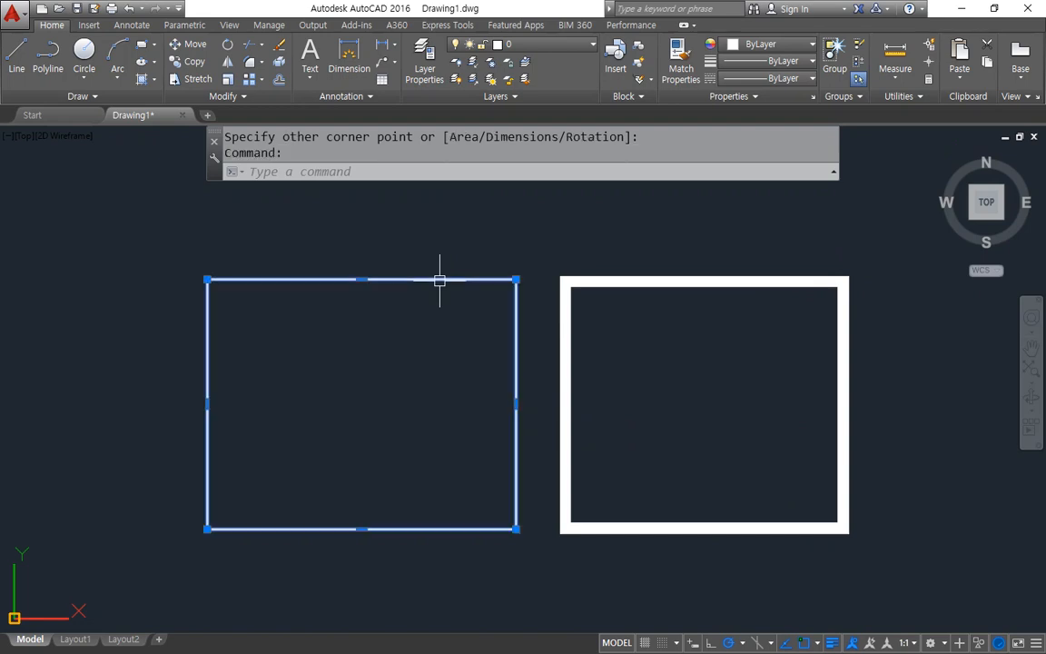
pyautogui.click(637, 272)
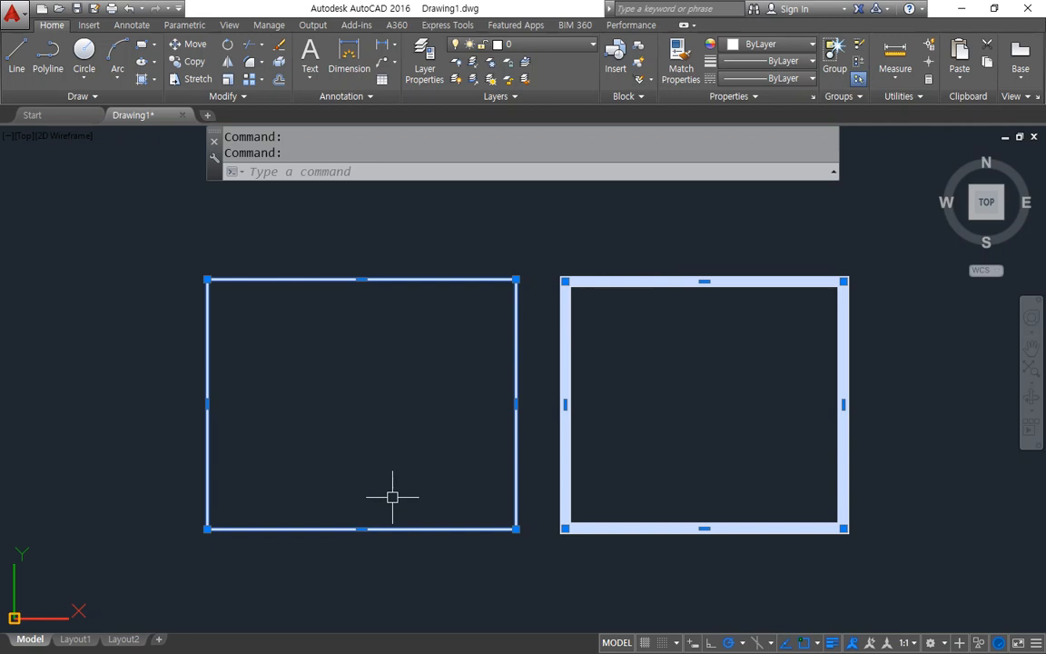
pyautogui.press('Escape')
pyautogui.press('Escape')
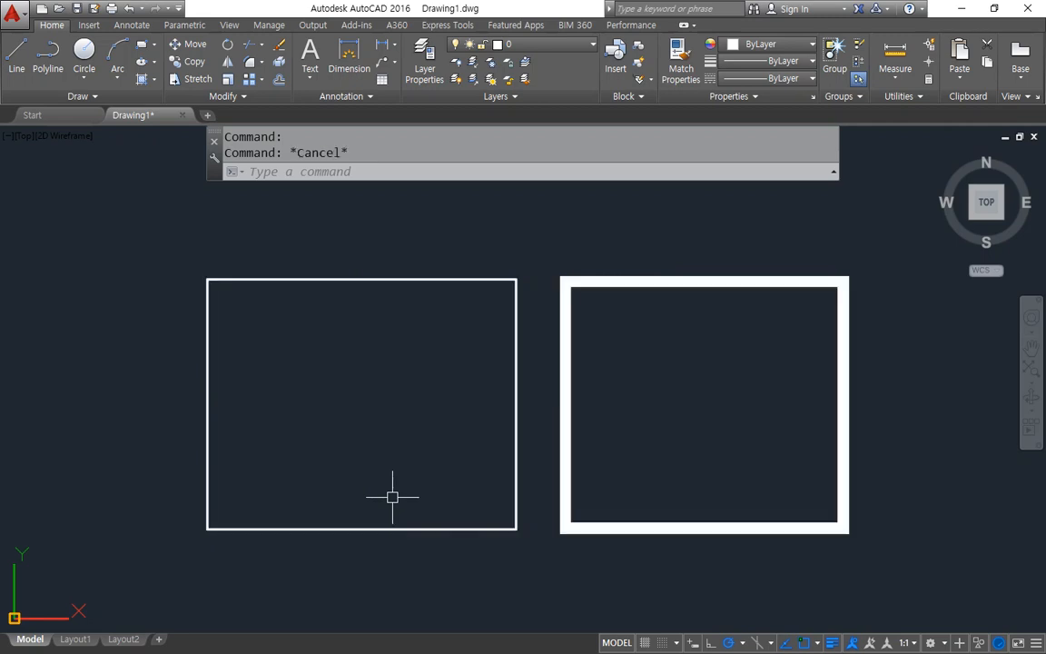
# Step: Open the object properties for the thin rectangle and move it to the layer cen
pyautogui.moveTo(411, 296); pyautogui.dragTo(480, 317, button='middle')
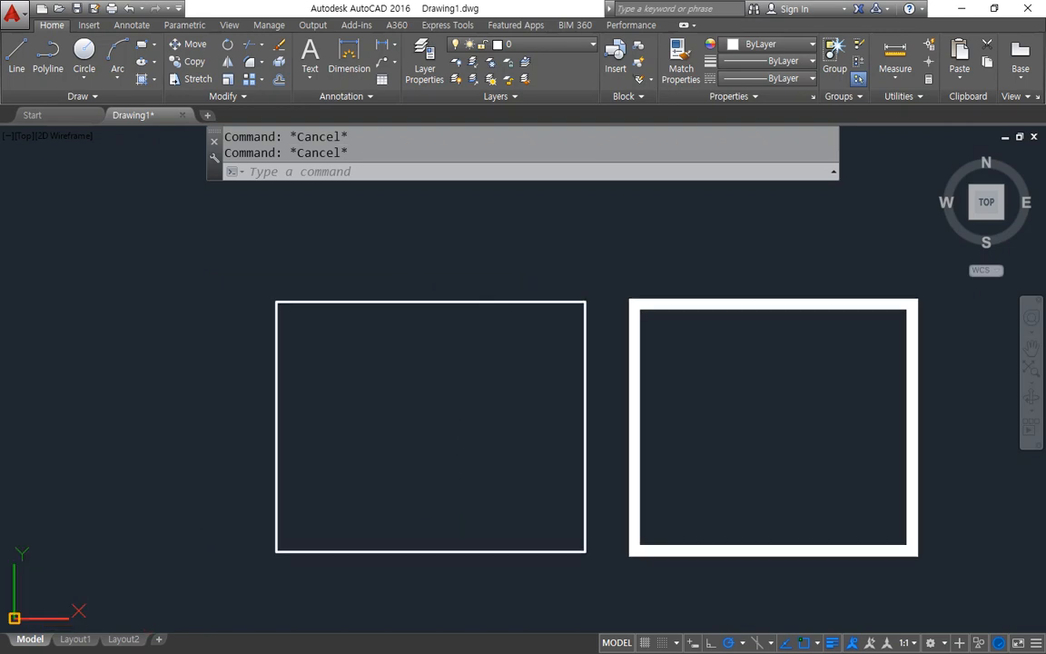
pyautogui.hotkey('ctrl', '1')
pyautogui.moveTo(283, 404); pyautogui.dragTo(272, 292)
pyautogui.moveTo(338, 357); pyautogui.dragTo(340, 357, button='middle')
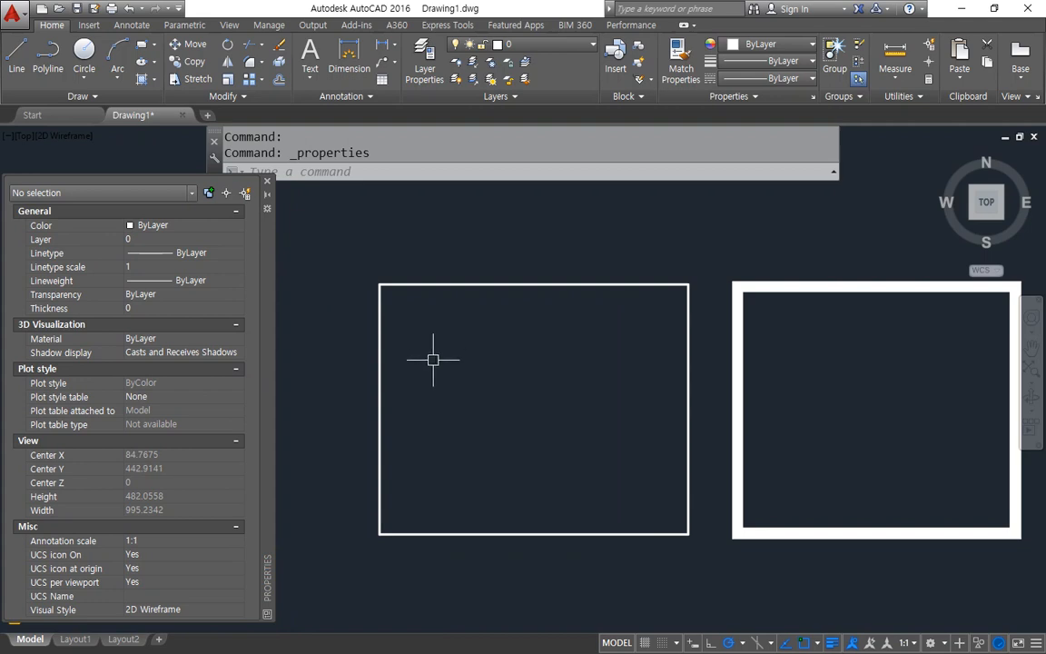
pyautogui.click(438, 285)
pyautogui.moveTo(527, 303)
pyautogui.mouseDown()
pyautogui.moveTo(536, 295)
pyautogui.moveTo(532, 307)
pyautogui.moveTo(440, 265)
pyautogui.moveTo(468, 325)
pyautogui.moveTo(532, 302)
pyautogui.moveTo(488, 281)
pyautogui.mouseUp()
pyautogui.moveTo(250, 218); pyautogui.dragTo(239, 568)
pyautogui.press('Escape')
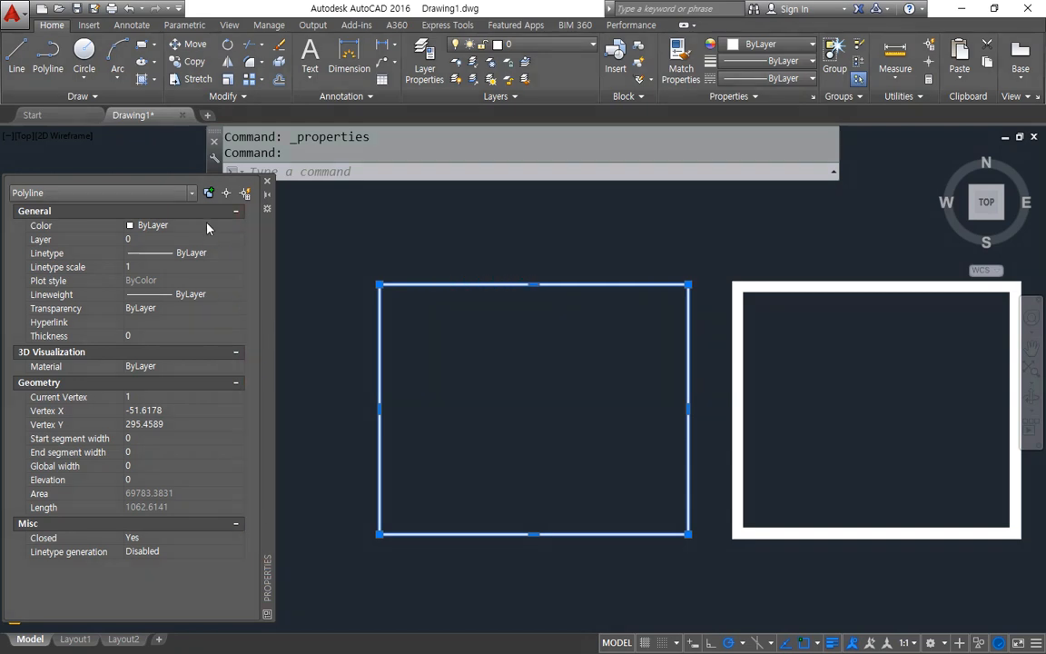
pyautogui.click(215, 238)
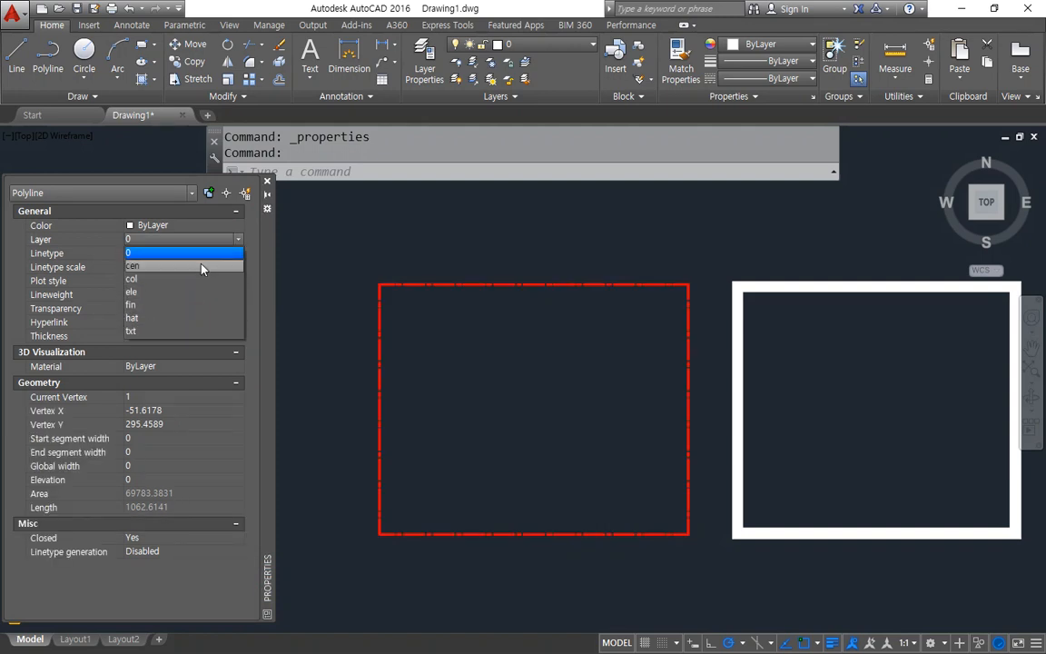
pyautogui.click(201, 265)
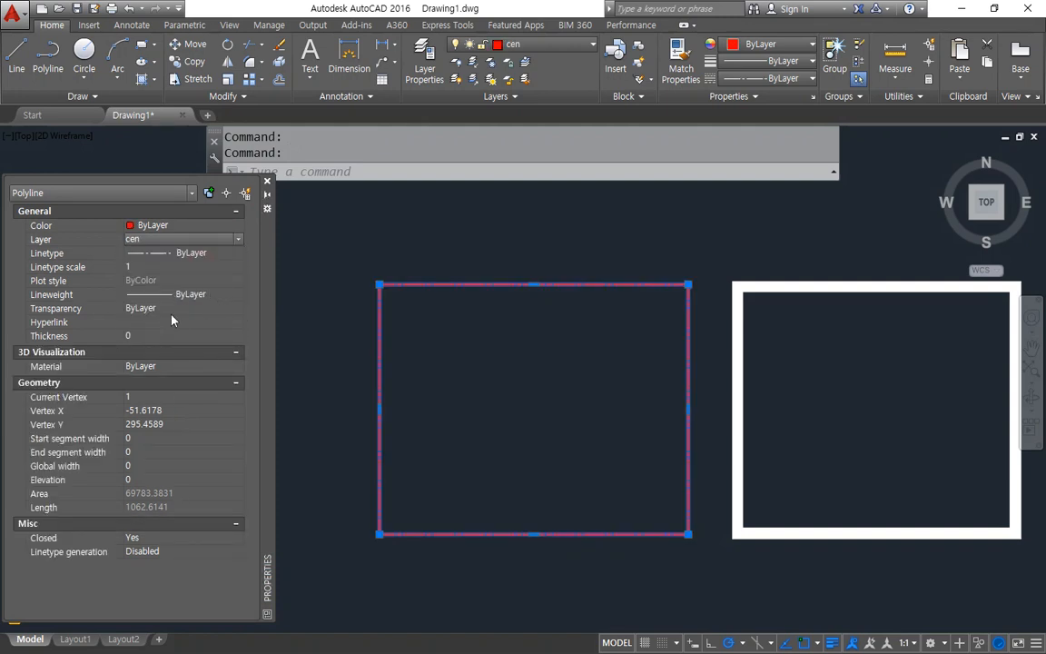
# Step: Go through the rectangle's geometry properties and set its global width to 10
pyautogui.click(182, 410)
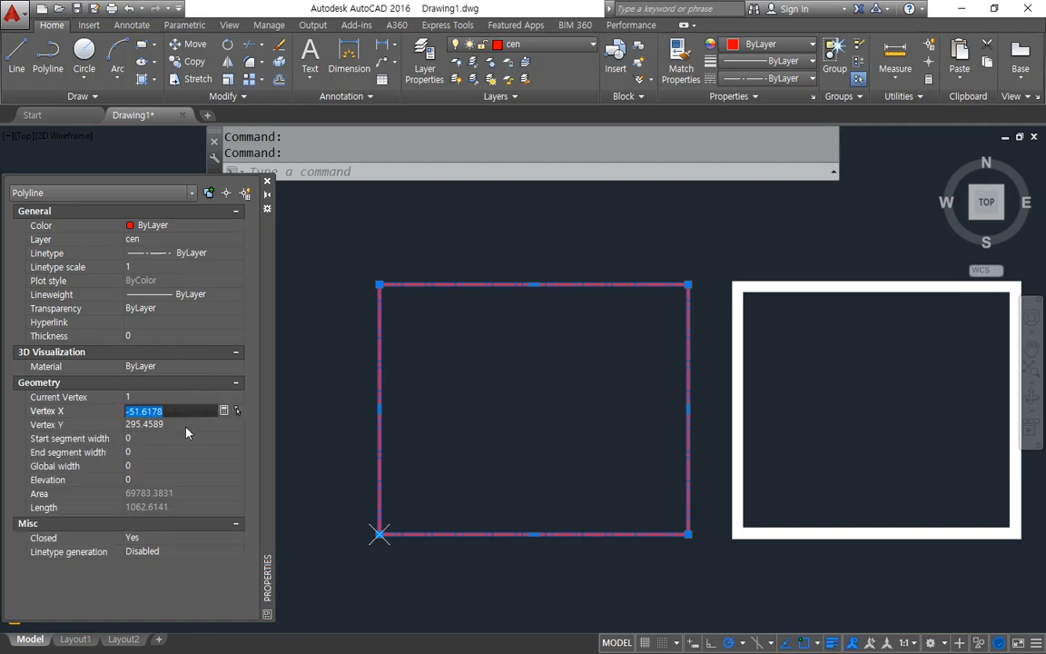
pyautogui.click(186, 425)
pyautogui.click(179, 450)
pyautogui.click(179, 480)
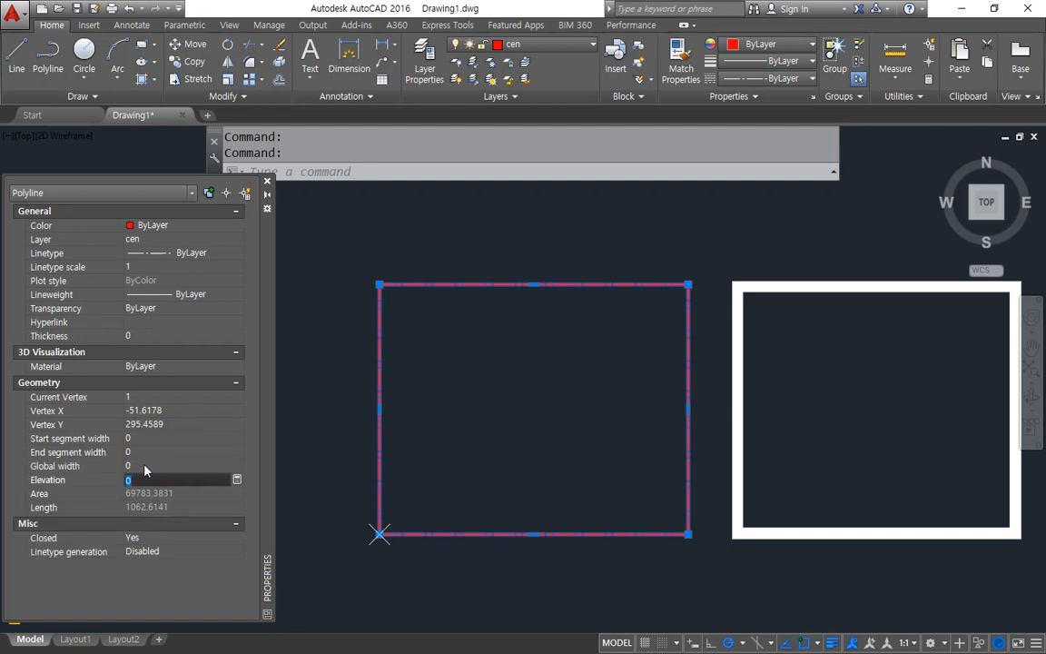
pyautogui.click(144, 467)
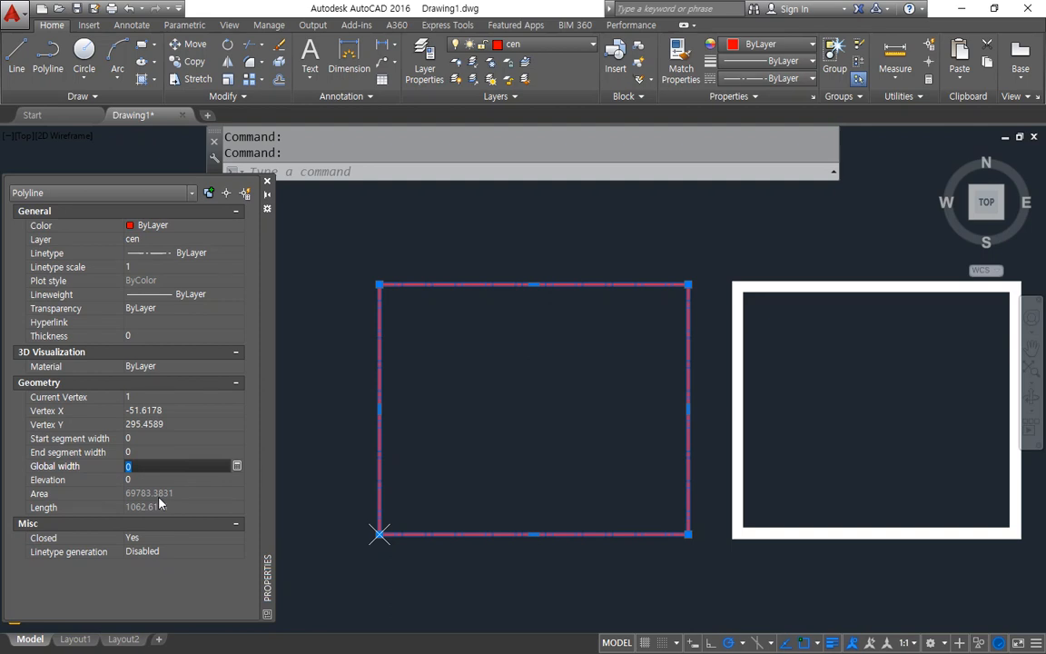
pyautogui.write('10')
pyautogui.press('Tab')
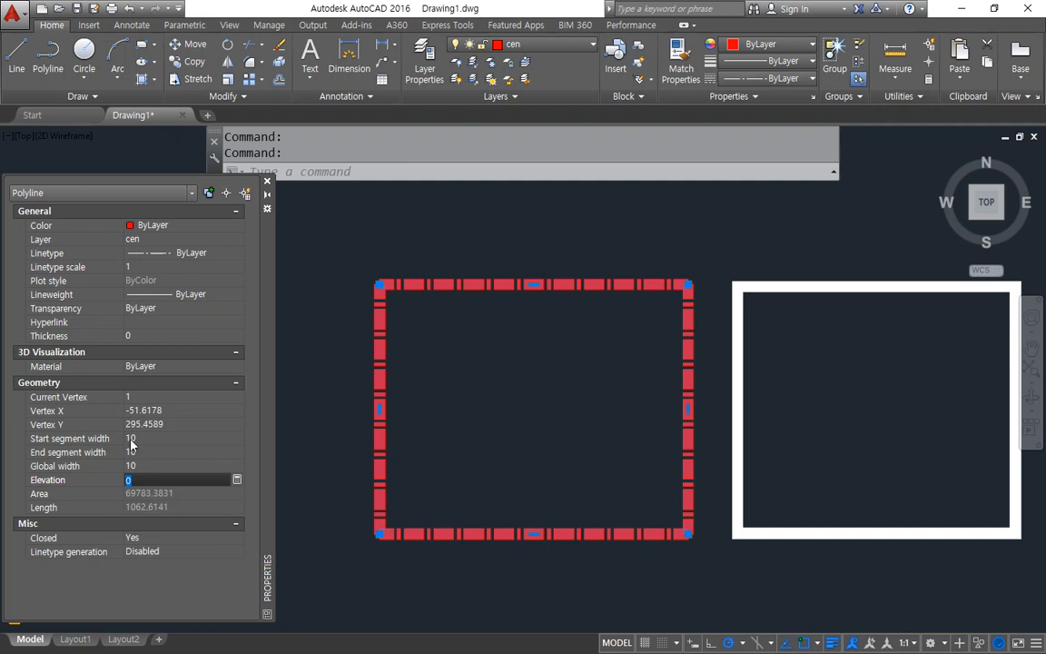
# Step: Set the red rectangle's global width to 0 and erase both rectangles
pyautogui.click(147, 467)
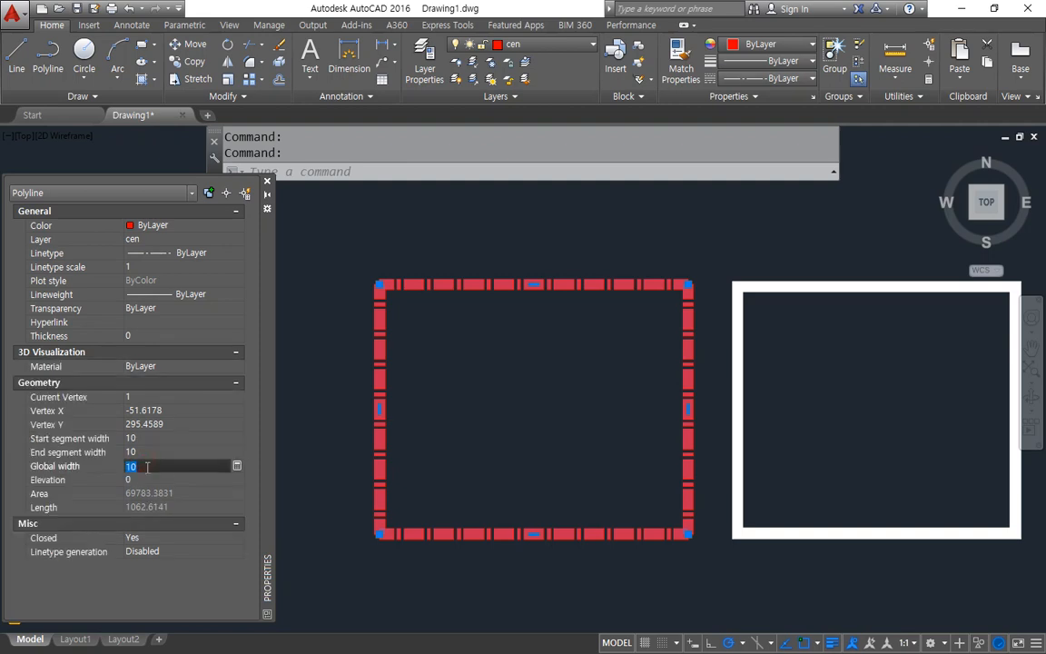
pyautogui.write('0')
pyautogui.press('Tab')
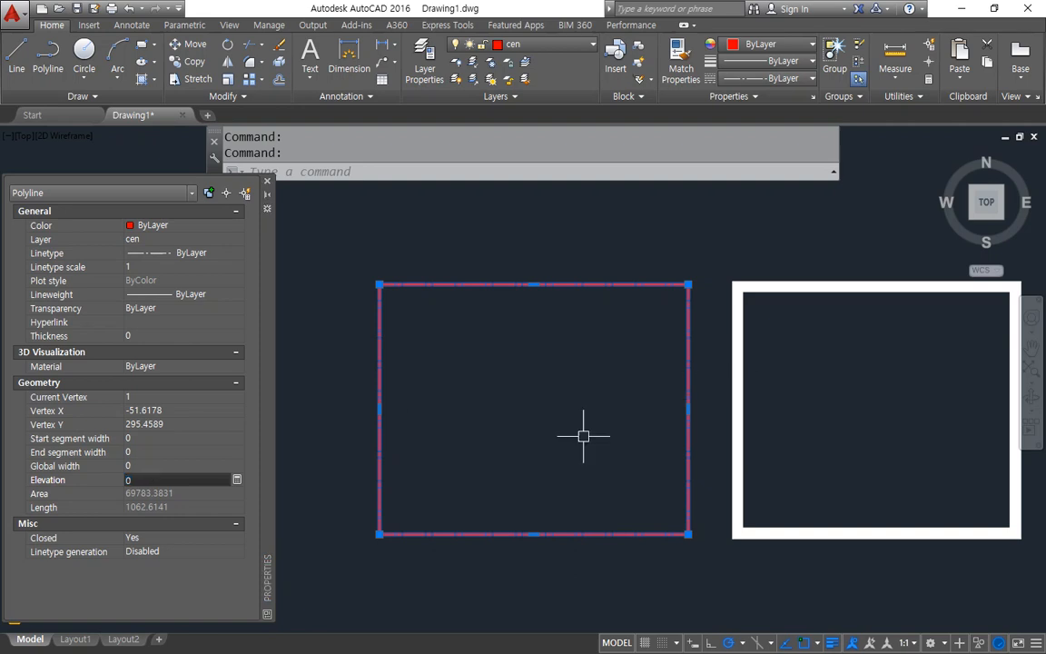
pyautogui.press('Escape')
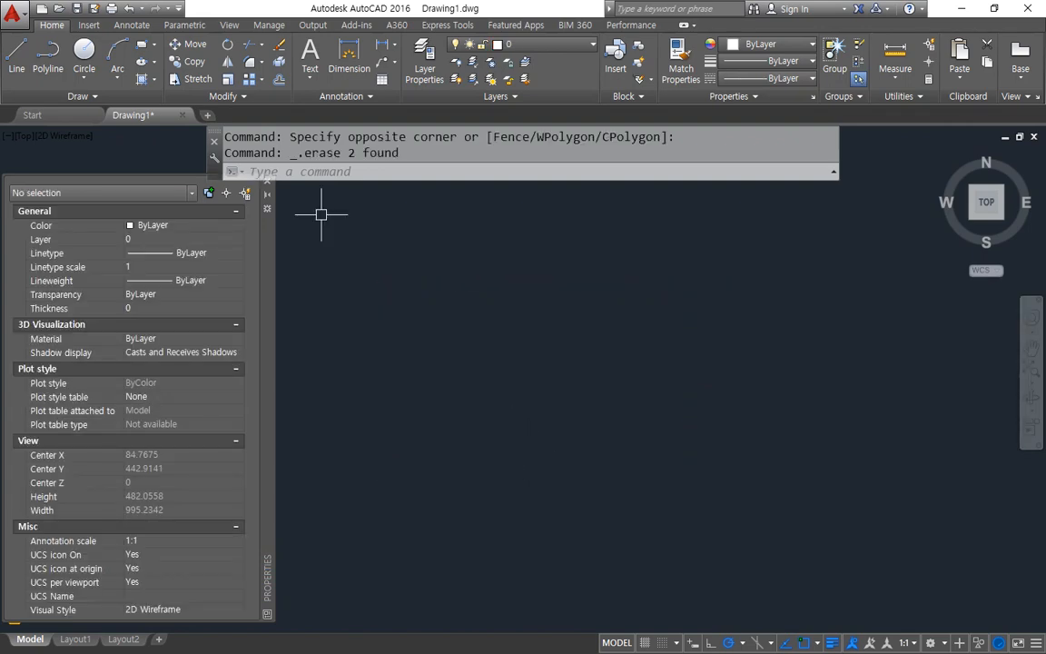
# Step: Switch to the Notepad notes and underline the Fillet(모깍기) and CHAmfer(모따기) line and both Korean terms with the screen pen
pyautogui.hotkey('alt', 'Tab')
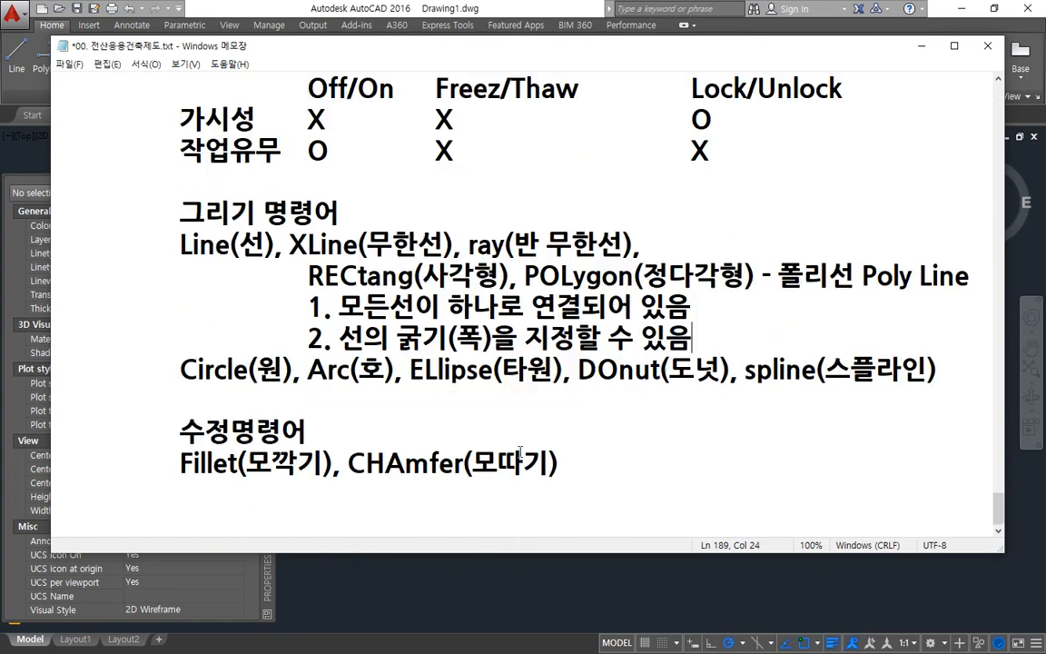
pyautogui.scroll(-1, 463, 409)
pyautogui.hotkey('ctrl', '2')
pyautogui.moveTo(175, 491); pyautogui.dragTo(586, 491)
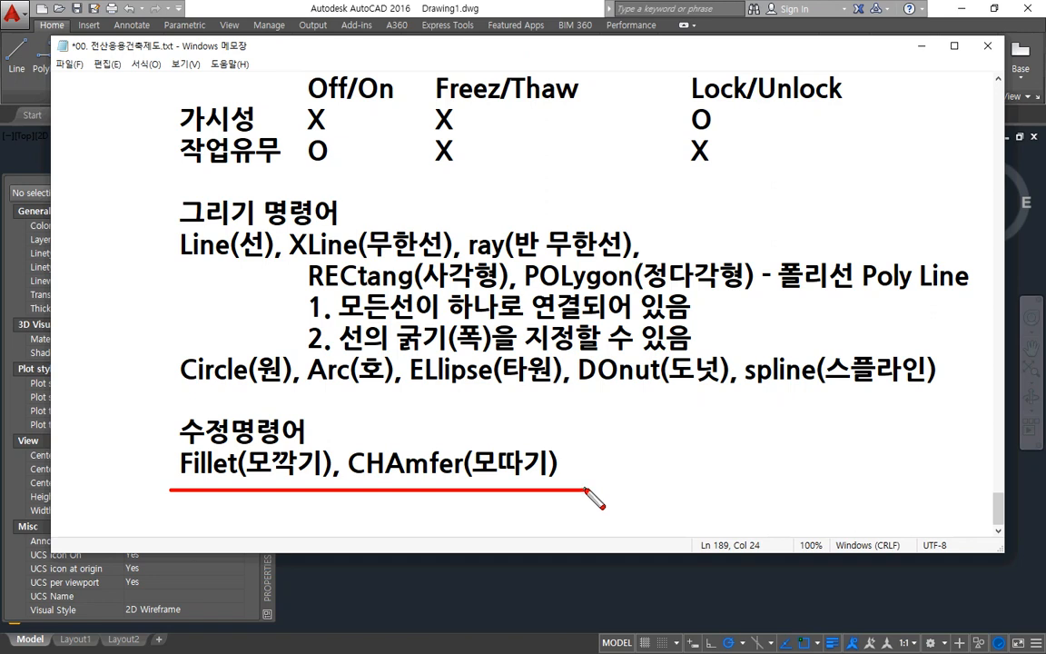
pyautogui.moveTo(249, 473); pyautogui.dragTo(320, 474)
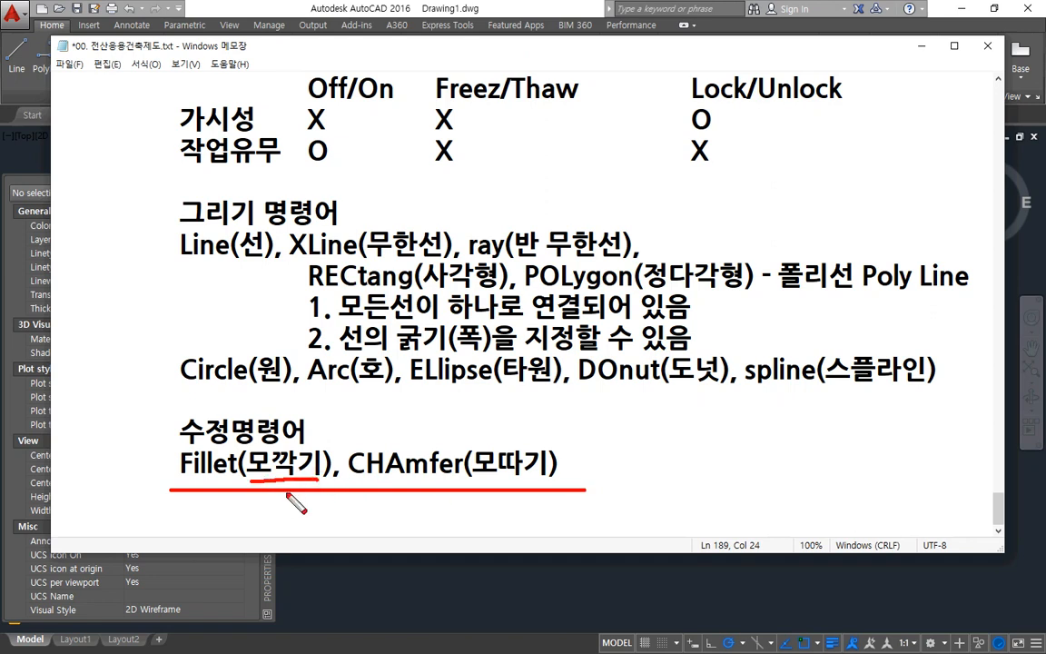
pyautogui.moveTo(469, 473); pyautogui.dragTo(552, 475)
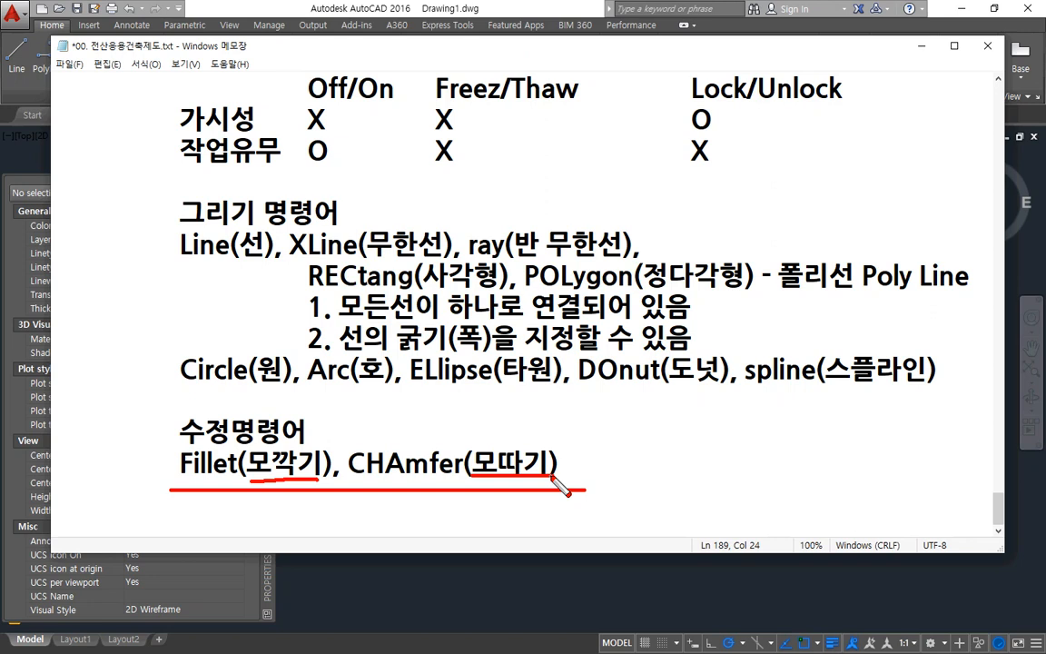
# Step: Clear the underlines, sketch a rounded corner over the notes with the screen pen, and clear the sketch
pyautogui.press('e')
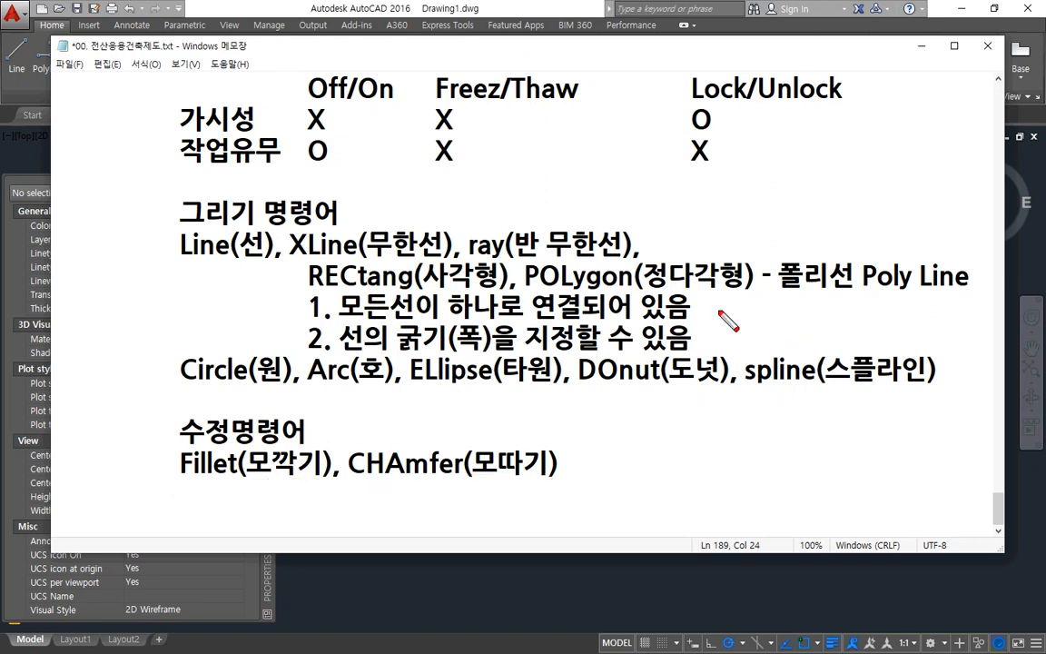
pyautogui.moveTo(636, 174)
pyautogui.mouseDown()
pyautogui.moveTo(717, 176)
pyautogui.moveTo(745, 193)
pyautogui.moveTo(764, 228)
pyautogui.moveTo(763, 443)
pyautogui.mouseUp()
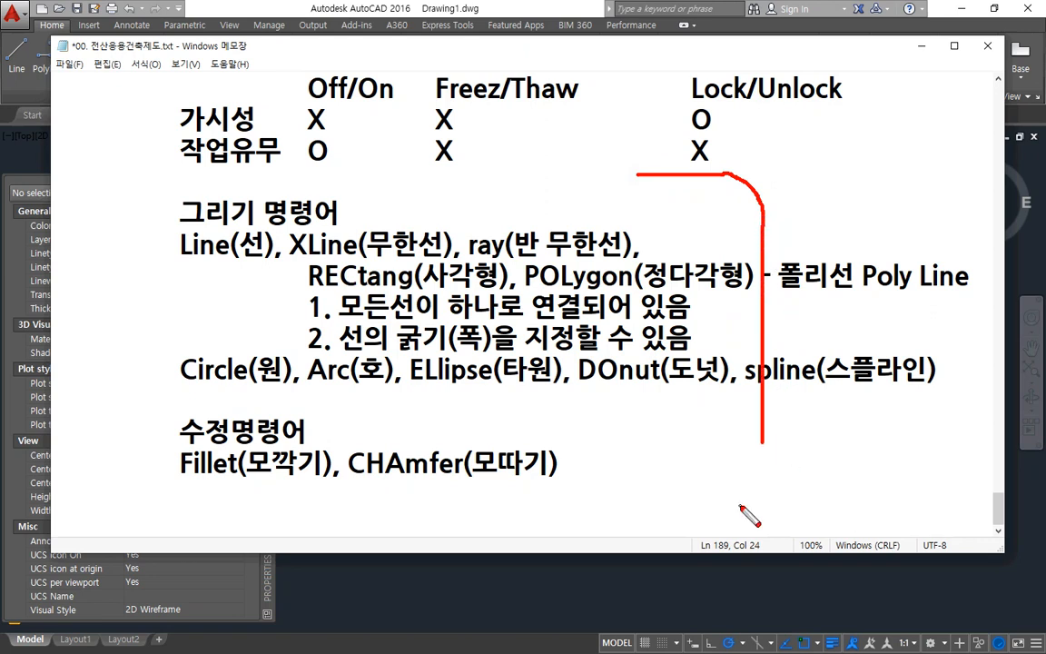
pyautogui.press('e')
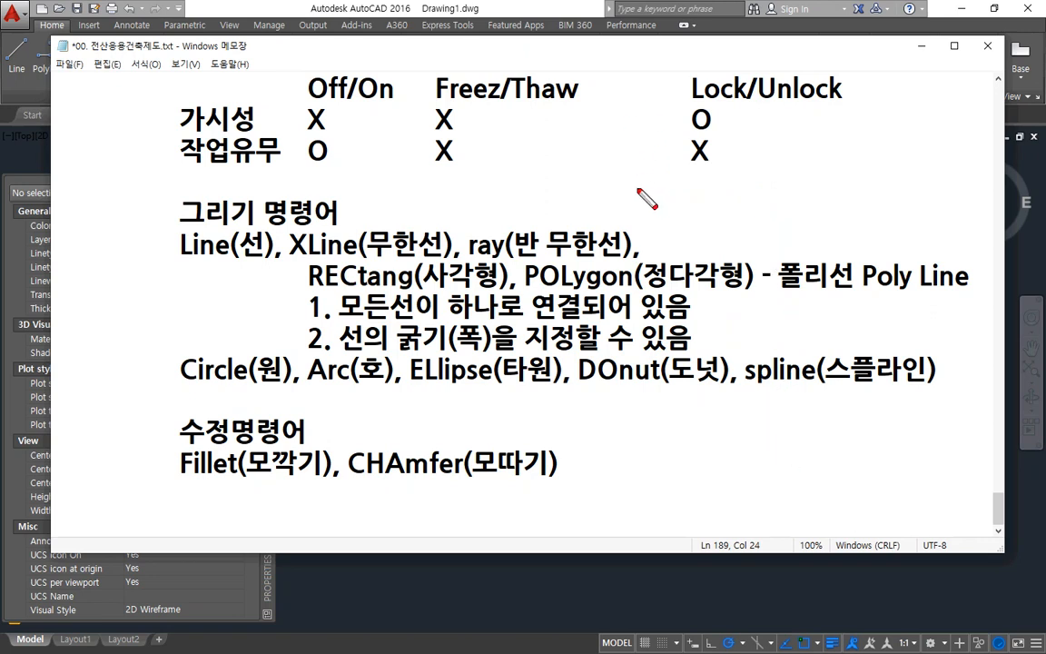
# Step: Sketch a chamfered corner over the notes with the screen pen and clear the sketch
pyautogui.moveTo(595, 179)
pyautogui.mouseDown()
pyautogui.moveTo(717, 178)
pyautogui.moveTo(753, 211)
pyautogui.moveTo(764, 234)
pyautogui.moveTo(764, 463)
pyautogui.mouseUp()
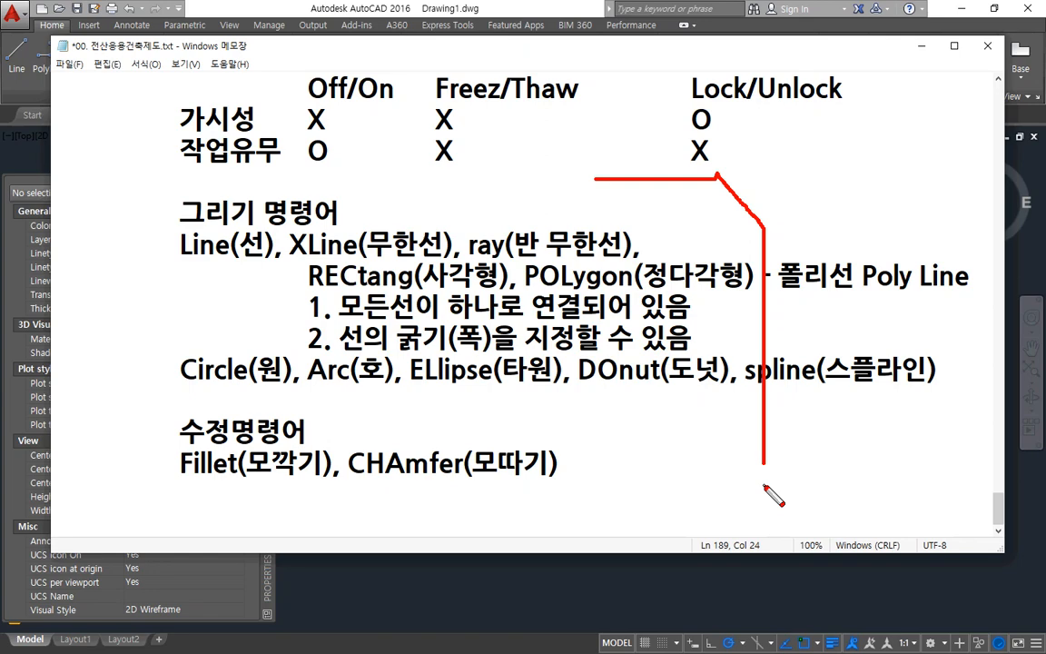
pyautogui.hotkey('ctrl', 'z')
pyautogui.press('Escape')
# Step: Return to the AutoCAD drawing, close the Properties palette, and draw two connected lines forming an upper-right corner
pyautogui.click(447, 4)
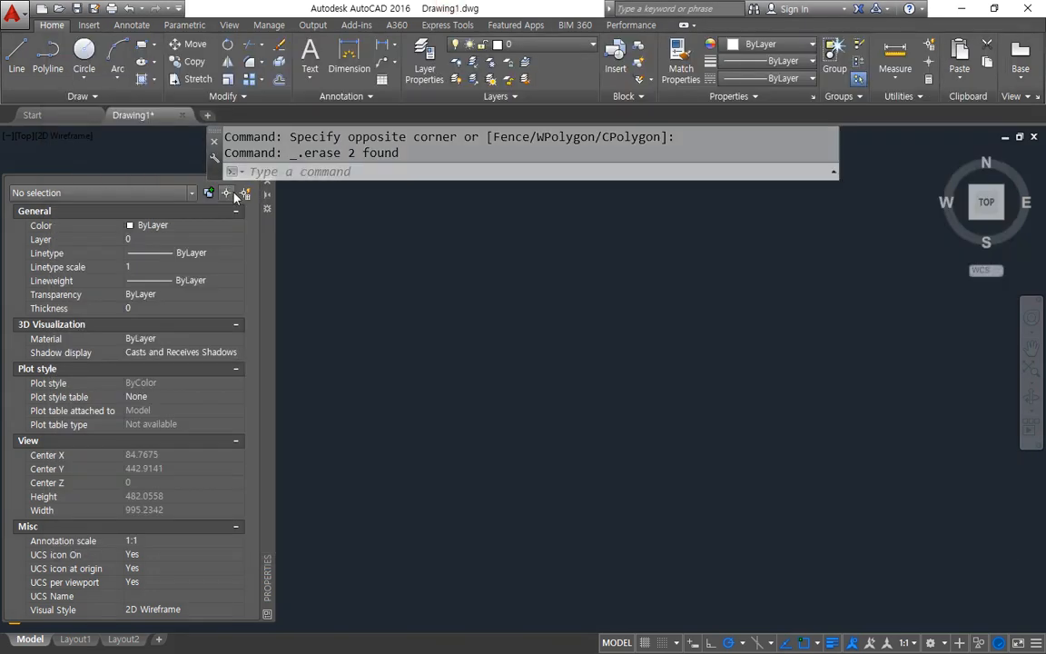
pyautogui.click(267, 182)
pyautogui.write('l')
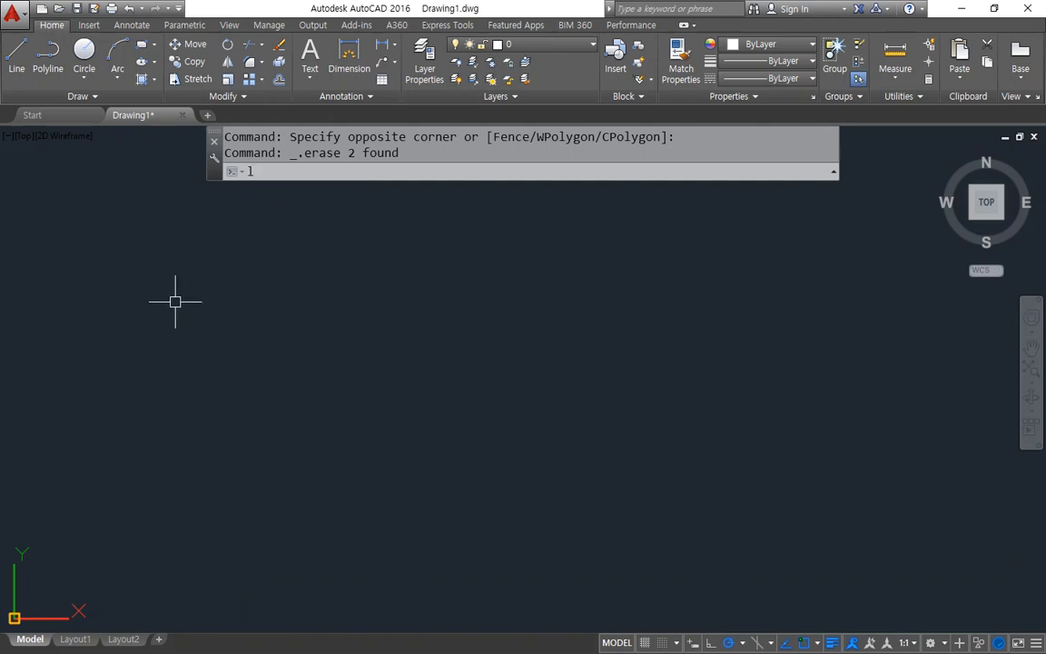
pyautogui.press('Return')
pyautogui.click(149, 303)
pyautogui.click(282, 304)
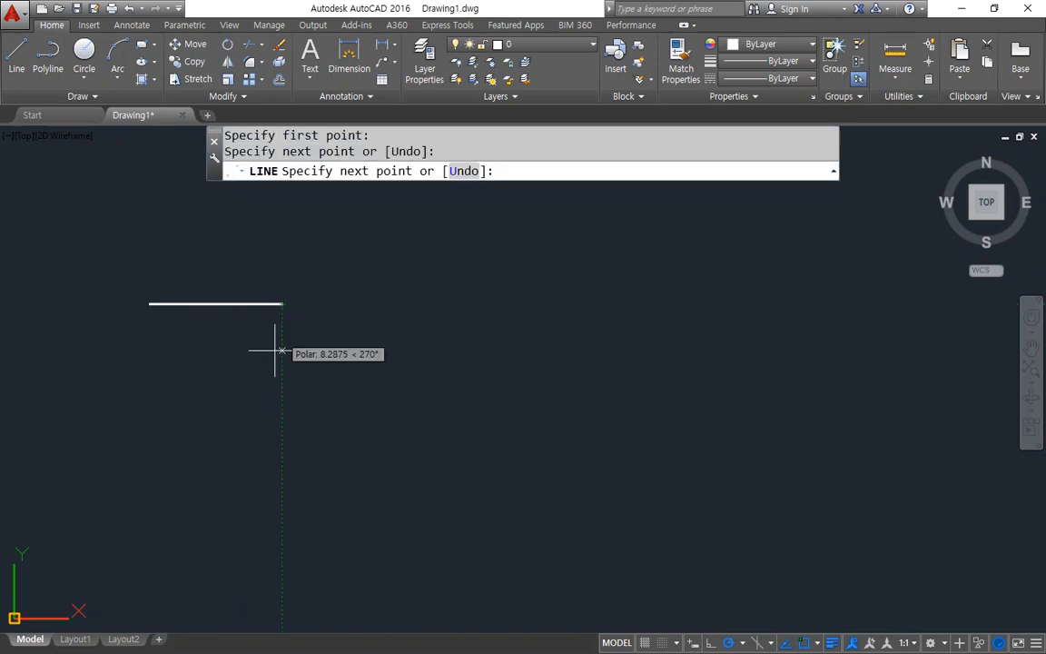
pyautogui.click(282, 434)
pyautogui.press('Return')
# Step: Draw a horizontal line beside the corner and a longer vertical line crossing it
pyautogui.press('Return')
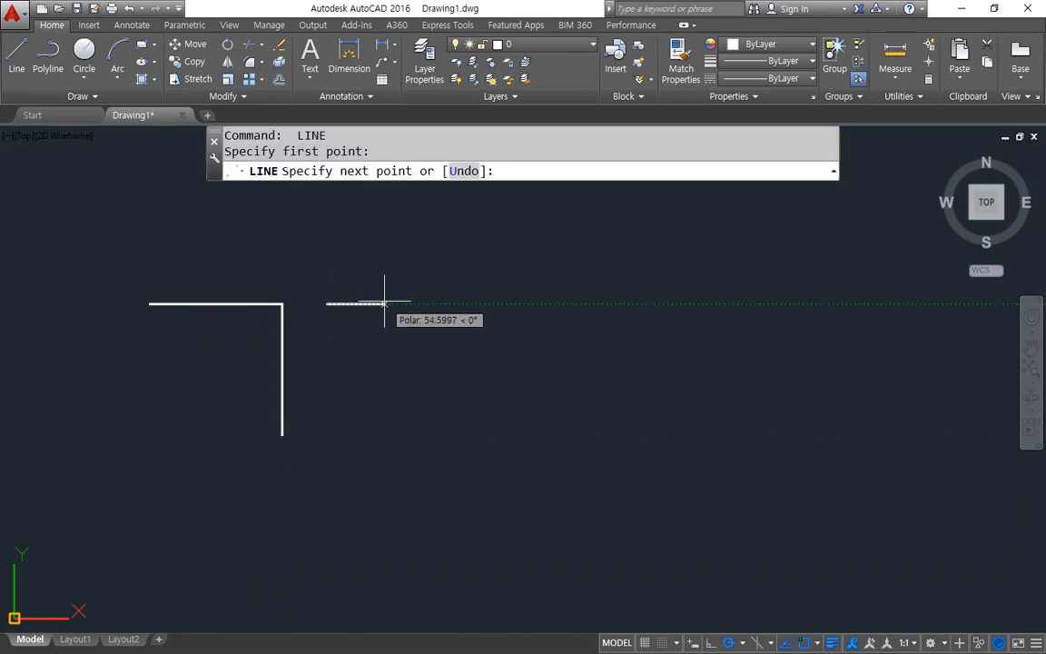
pyautogui.click(472, 304)
pyautogui.press('Return')
pyautogui.press('Return')
pyautogui.click(426, 259)
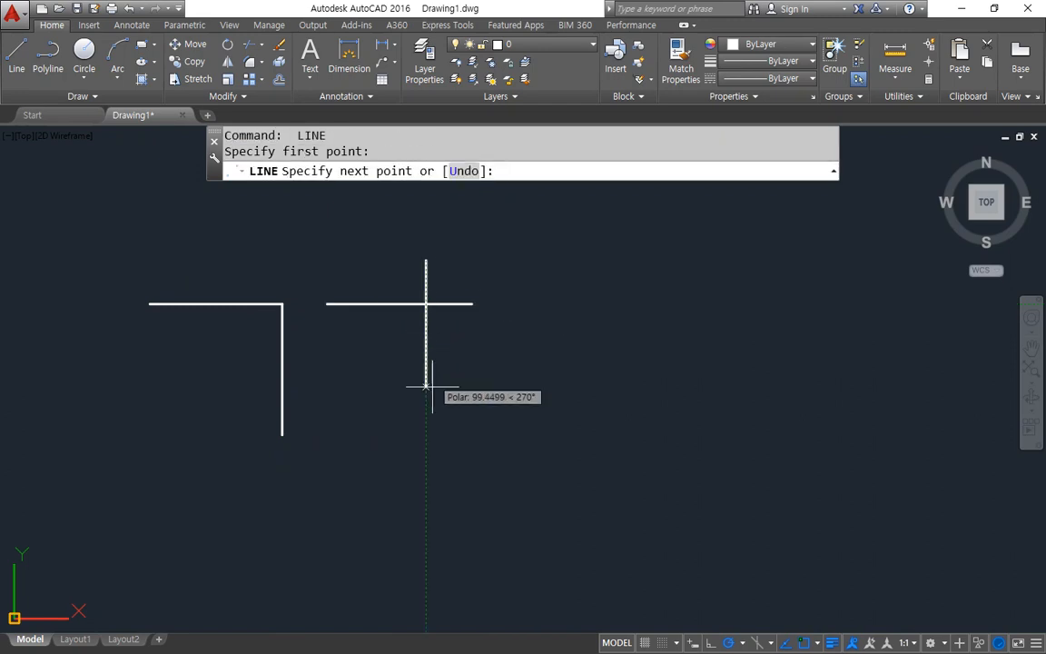
pyautogui.click(426, 455)
pyautogui.press('Return')
# Step: Draw a short horizontal line past the crossing pair and a separate short vertical line lower and farther right
pyautogui.press('Return')
pyautogui.click(536, 309)
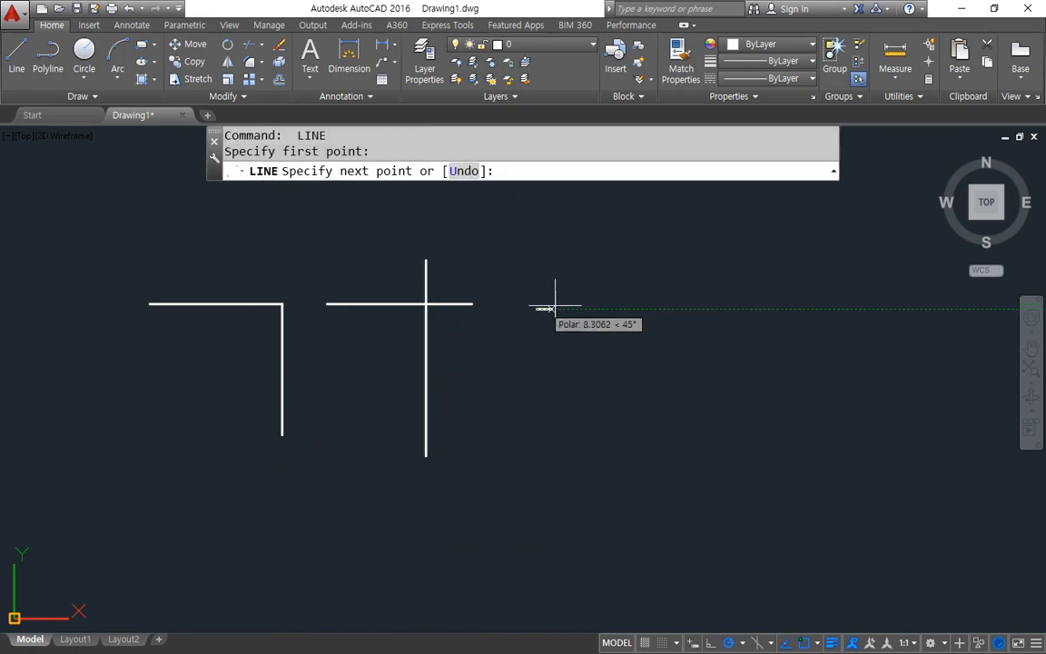
pyautogui.click(624, 309)
pyautogui.press('Return')
pyautogui.press('Return')
pyautogui.click(811, 466)
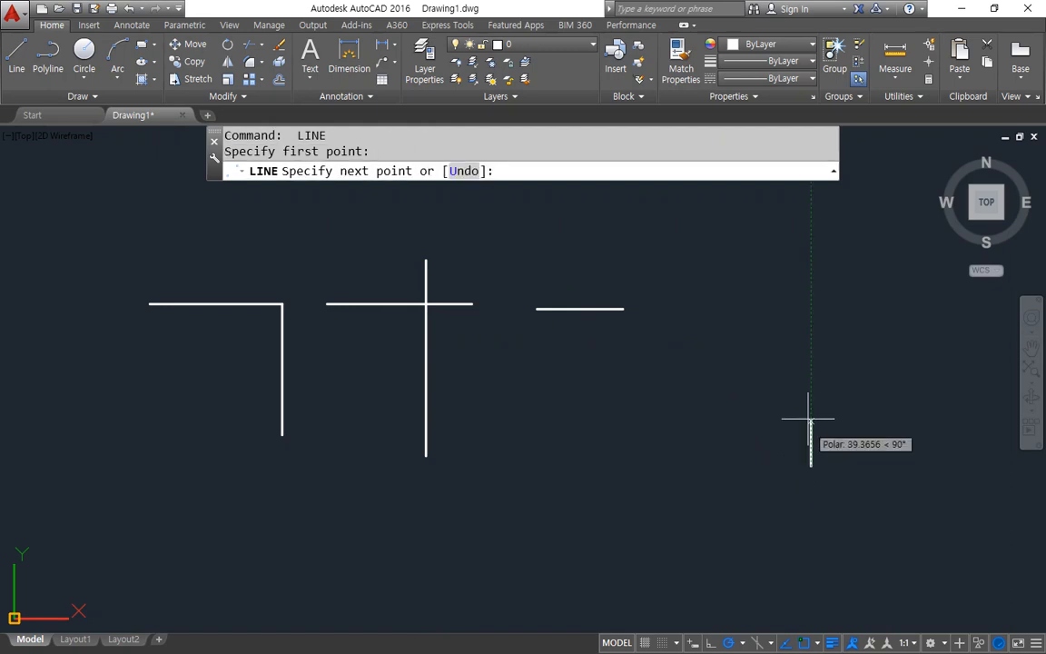
pyautogui.click(811, 395)
pyautogui.press('Return')
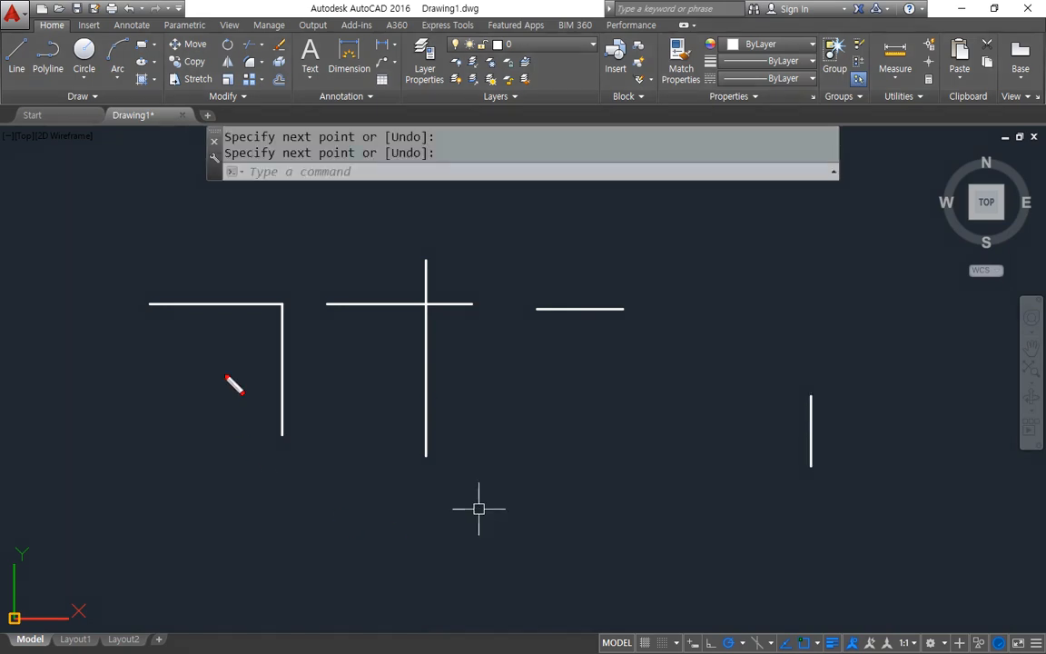
# Step: Mark off the three line pairs with vertical screen-pen strokes and clear the strokes
pyautogui.moveTo(313, 198); pyautogui.dragTo(313, 595)
pyautogui.moveTo(513, 194); pyautogui.dragTo(513, 537)
pyautogui.moveTo(868, 200); pyautogui.dragTo(867, 527)
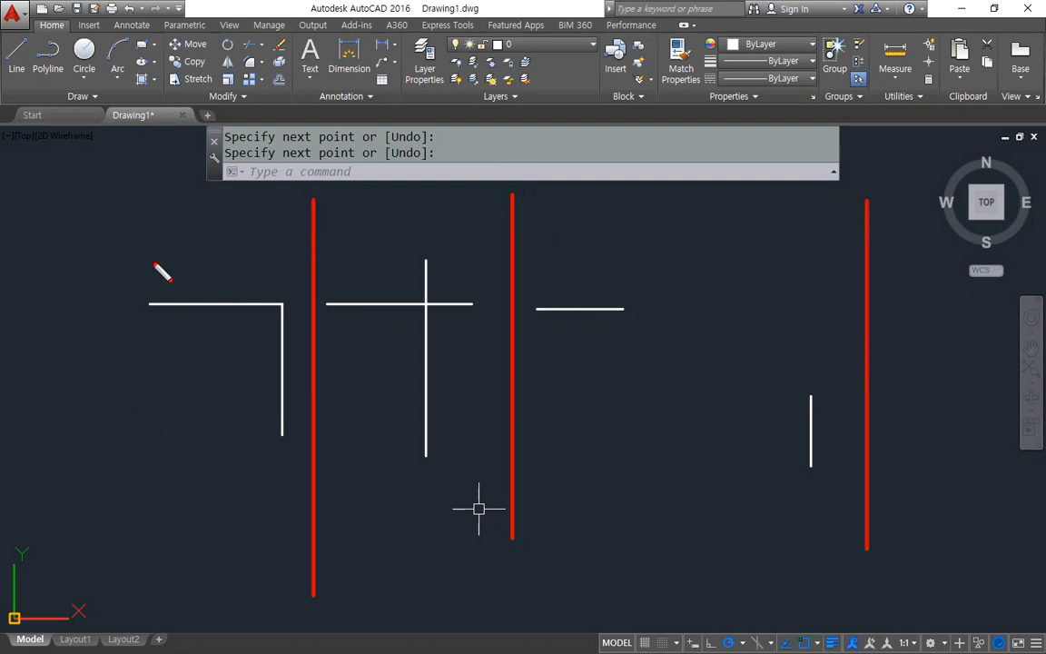
pyautogui.moveTo(108, 172); pyautogui.dragTo(108, 608)
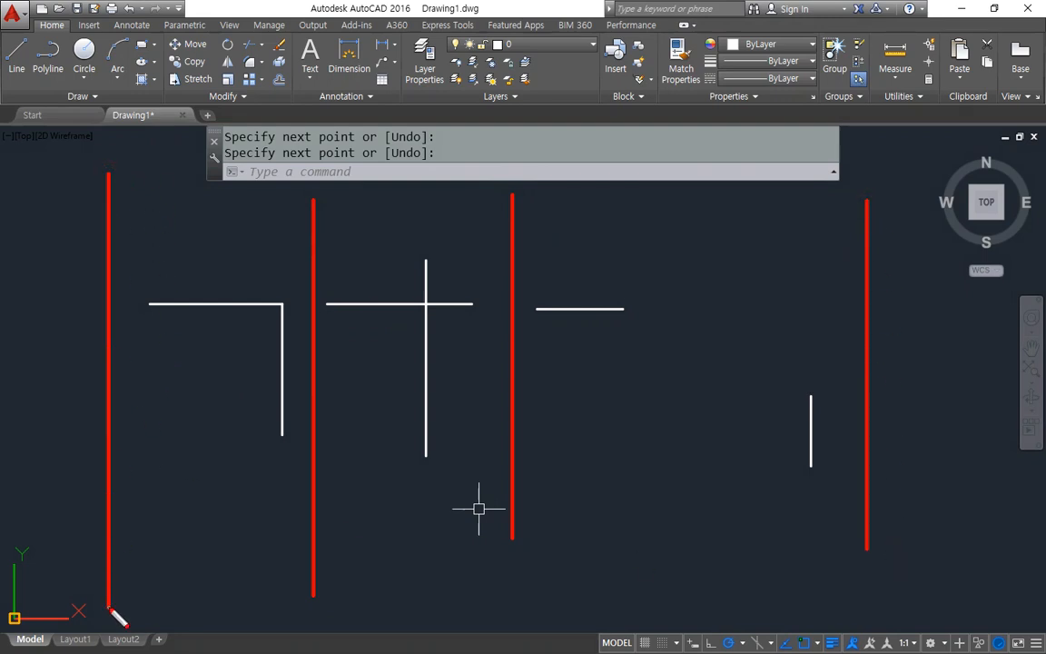
pyautogui.press('Escape')
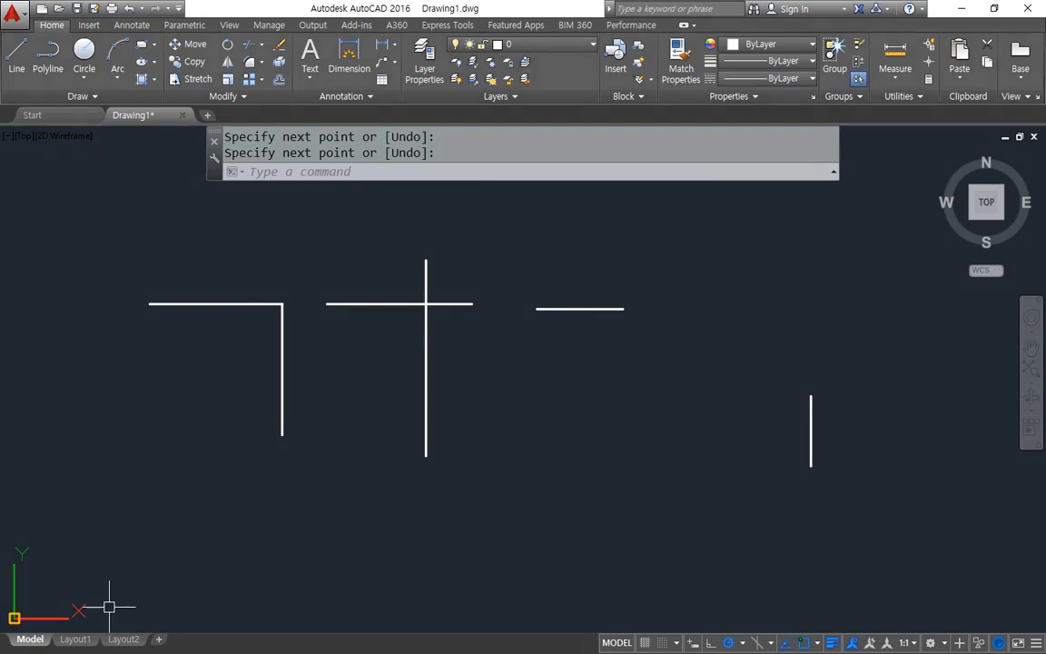
pyautogui.press('Escape')
# Step: Start the Fillet command, underline its current mode and radius settings with the screen pen, and circle the Radius option
pyautogui.click(427, 167)
pyautogui.write('f')
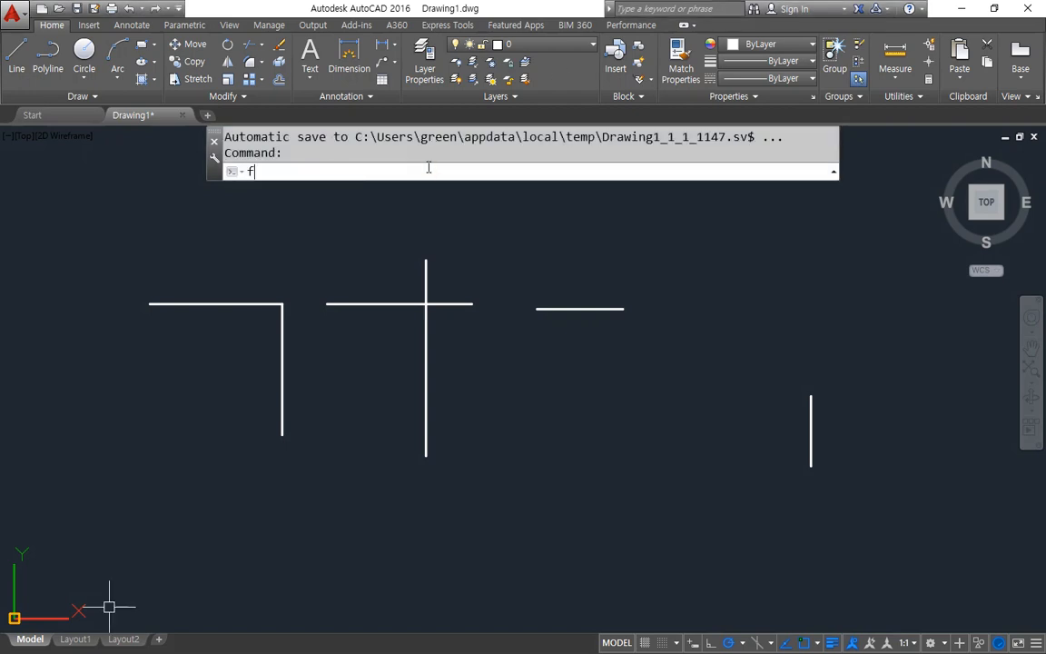
pyautogui.press('Return')
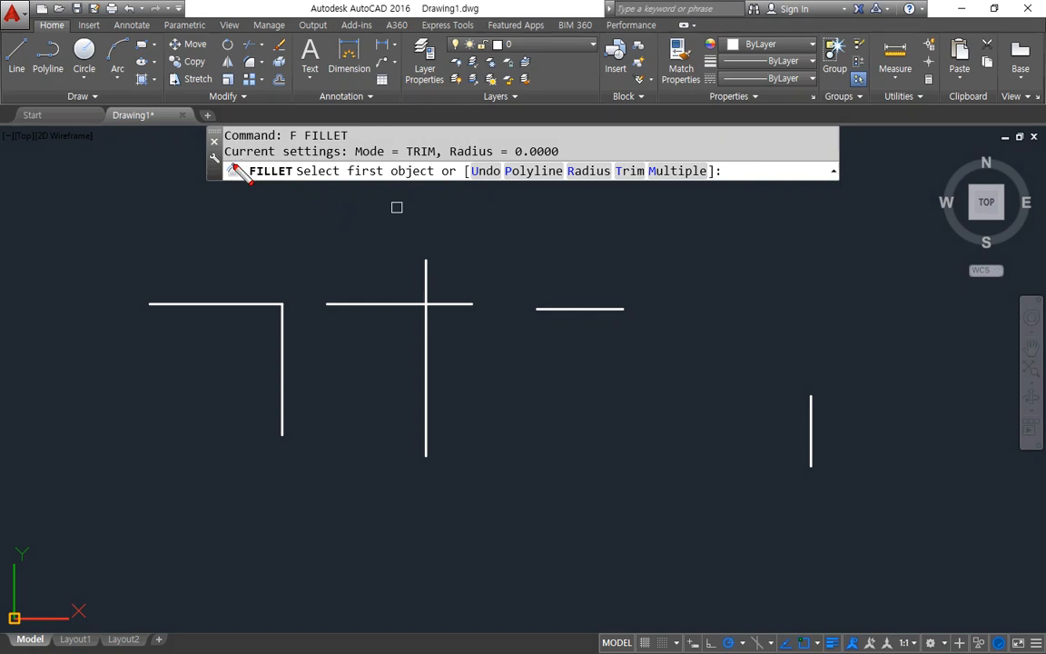
pyautogui.moveTo(226, 159); pyautogui.dragTo(433, 162)
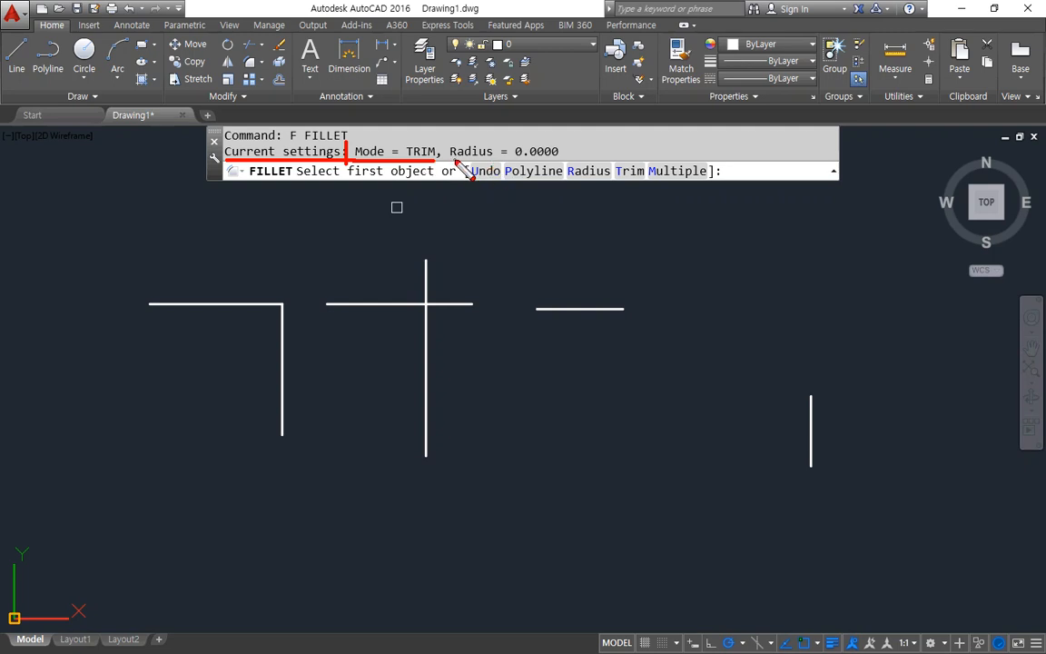
pyautogui.moveTo(431, 162); pyautogui.dragTo(588, 169)
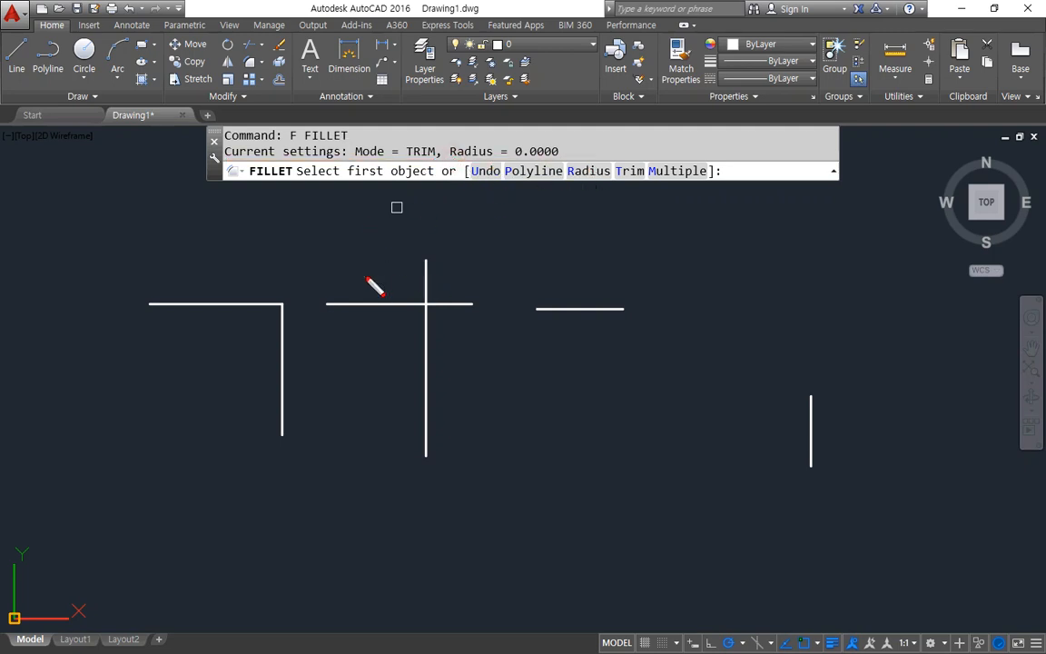
pyautogui.moveTo(237, 233)
pyautogui.mouseDown()
pyautogui.moveTo(357, 234)
pyautogui.moveTo(422, 264)
pyautogui.moveTo(432, 506)
pyautogui.mouseUp()
pyautogui.moveTo(584, 195)
pyautogui.mouseDown()
pyautogui.moveTo(620, 185)
pyautogui.moveTo(590, 206)
pyautogui.mouseUp()
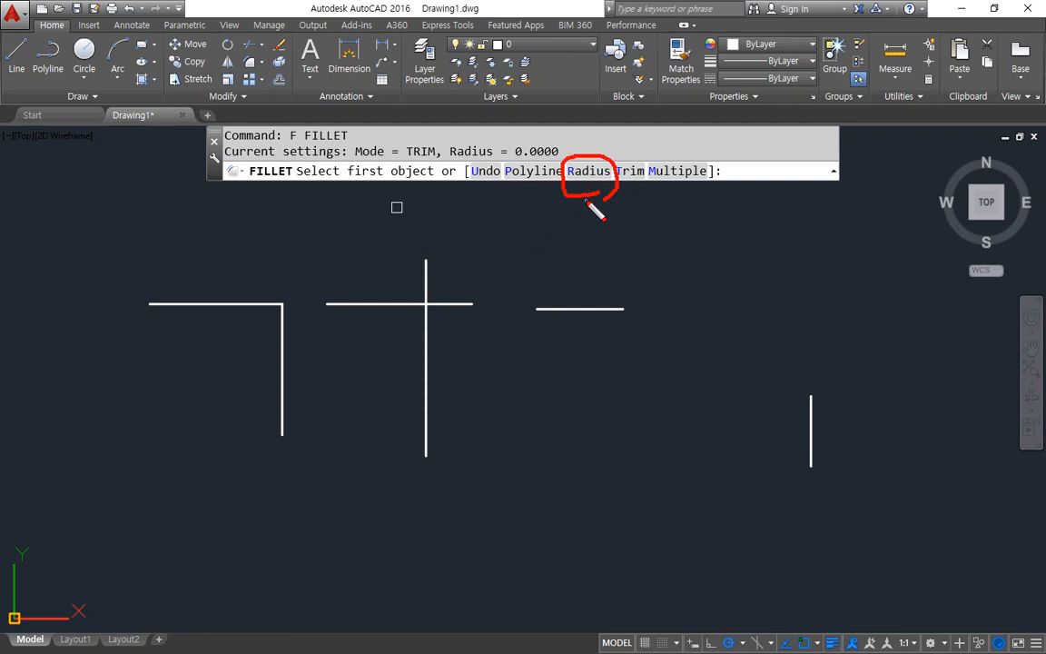
# Step: Set the fillet radius to 10 and underline the first-object prompt with the screen pen
pyautogui.click(583, 172)
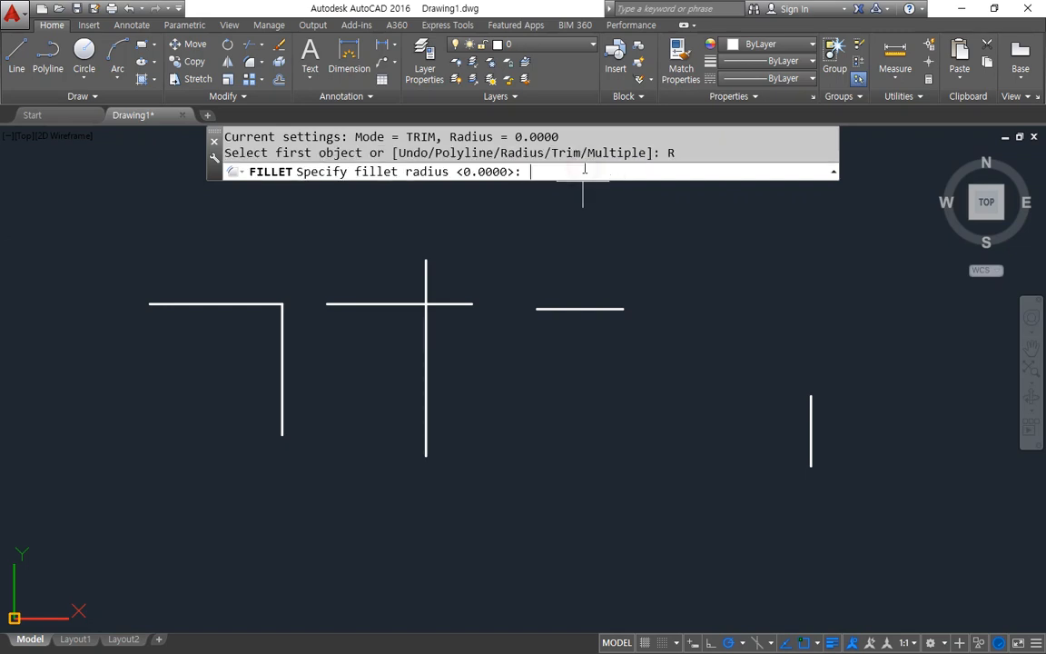
pyautogui.write('10')
pyautogui.press('Return')
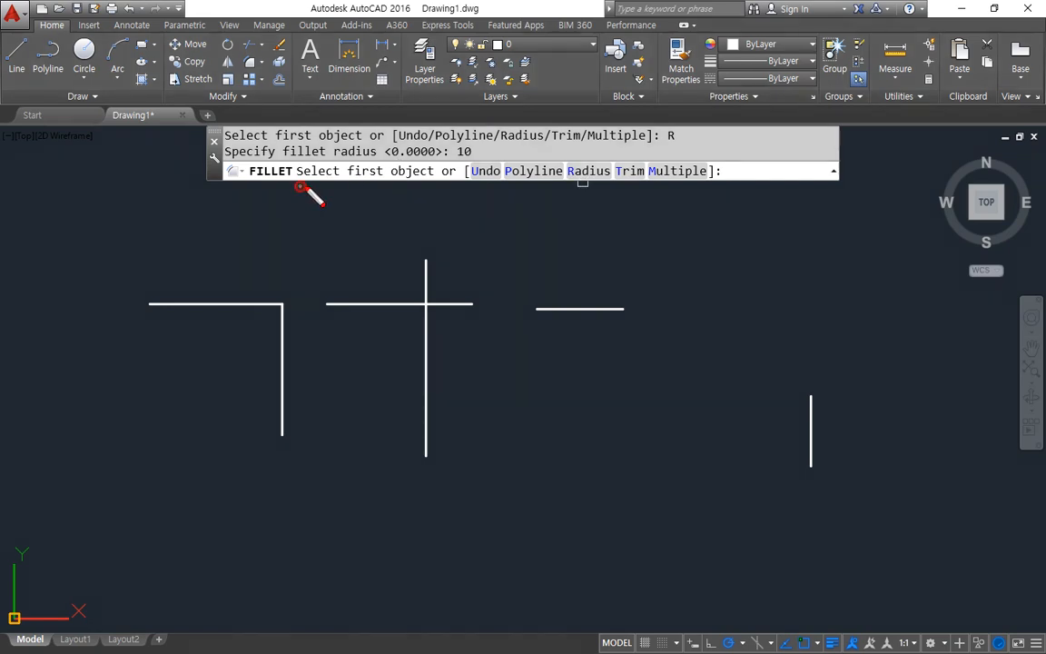
pyautogui.moveTo(299, 186); pyautogui.dragTo(439, 185)
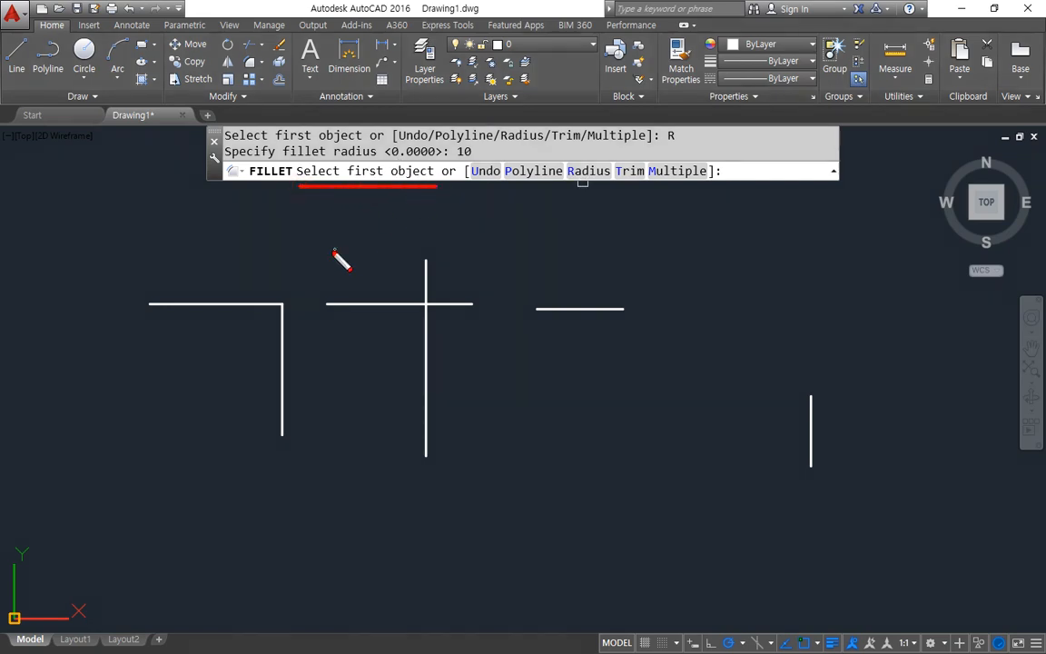
# Step: Fillet the connected corner lines with the 10 radius, marking the cut-off corner with the screen pen before applying
pyautogui.scroll(5, 272, 307)
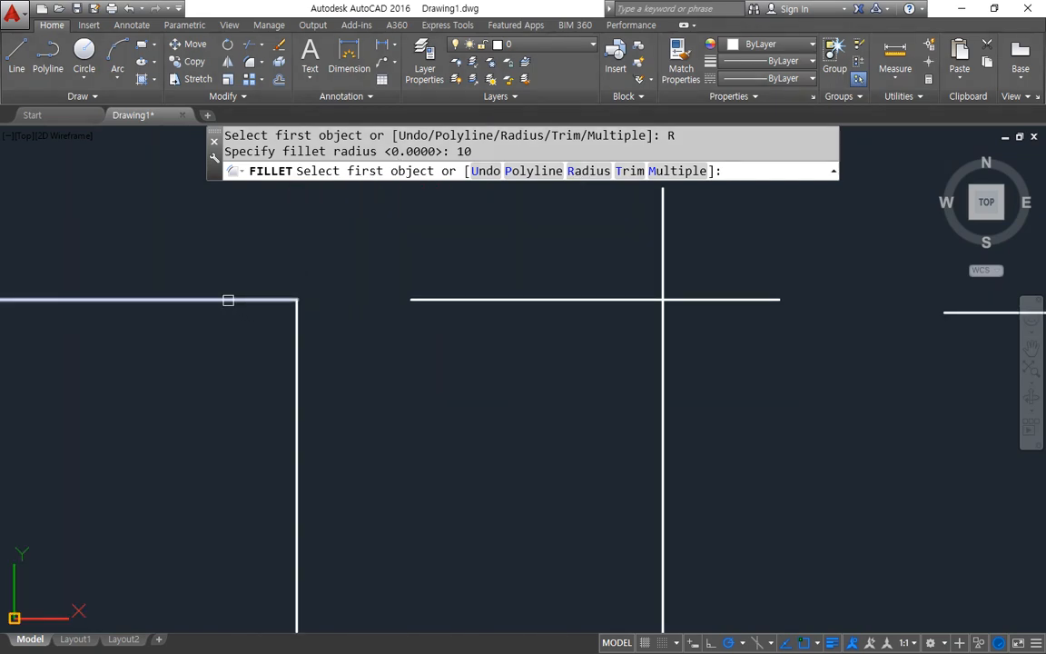
pyautogui.click(228, 299)
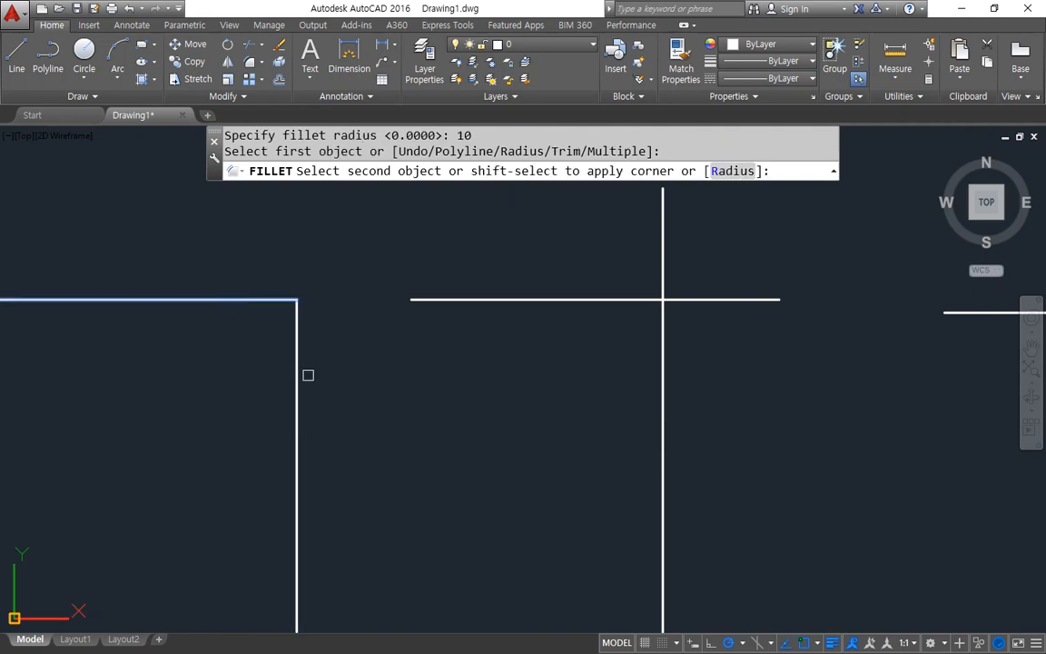
pyautogui.scroll(3, 303, 327)
pyautogui.click(270, 344)
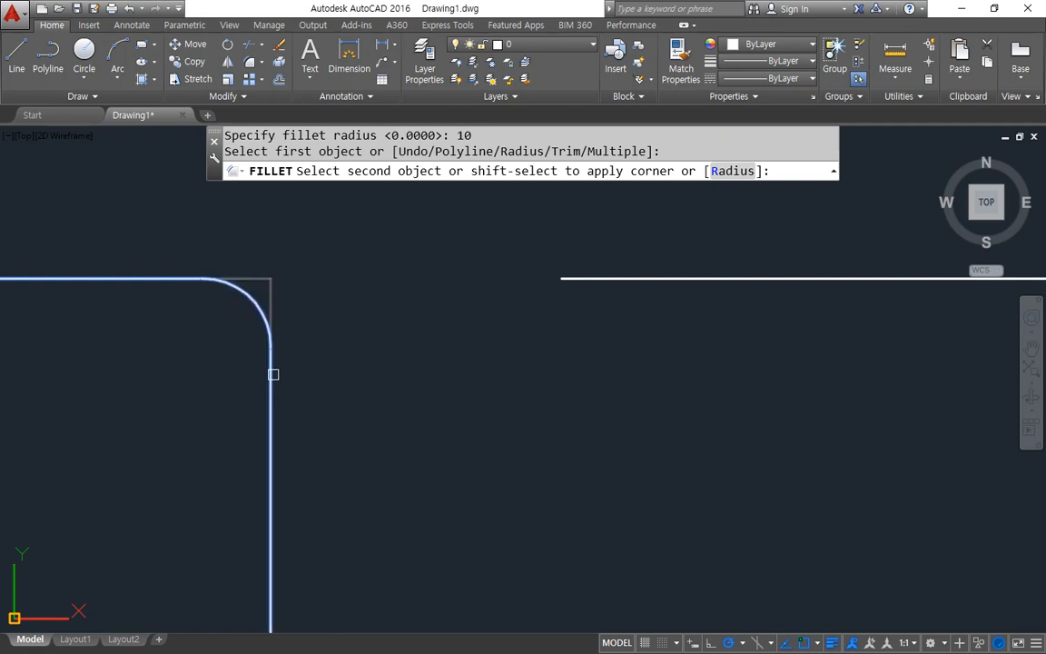
pyautogui.hotkey('ctrl', '2')
pyautogui.moveTo(270, 289)
pyautogui.mouseDown()
pyautogui.moveTo(283, 298)
pyautogui.moveTo(263, 277)
pyautogui.moveTo(254, 292)
pyautogui.mouseUp()
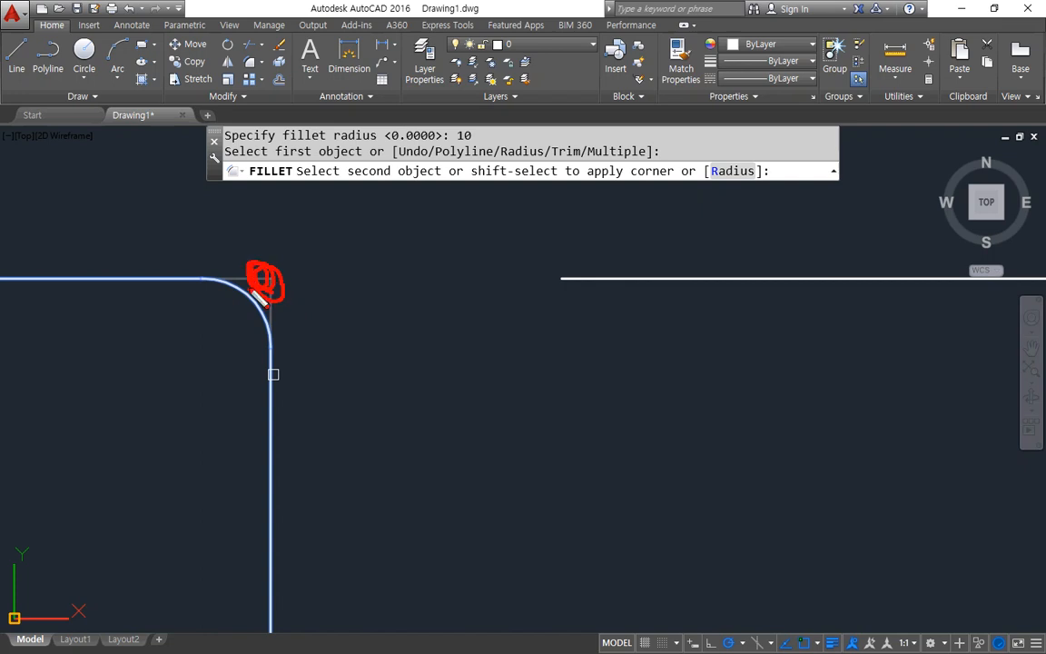
pyautogui.press('Escape')
pyautogui.click(269, 384)
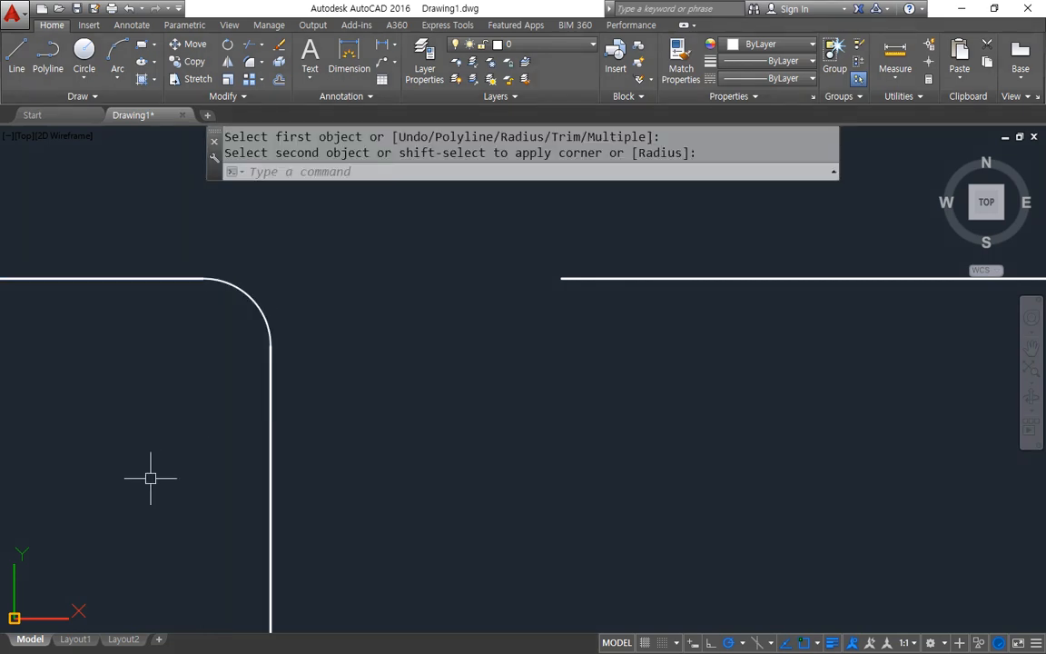
# Step: Fillet the crossing lines with radius 10, circling the parts outside the corner with the screen pen, and undo the fillet
pyautogui.scroll(-3, 719, 365)
pyautogui.moveTo(719, 364)
pyautogui.mouseDown(button='middle')
pyautogui.moveTo(381, 393)
pyautogui.moveTo(226, 438)
pyautogui.moveTo(182, 440)
pyautogui.mouseUp(button='middle')
pyautogui.press('Return')
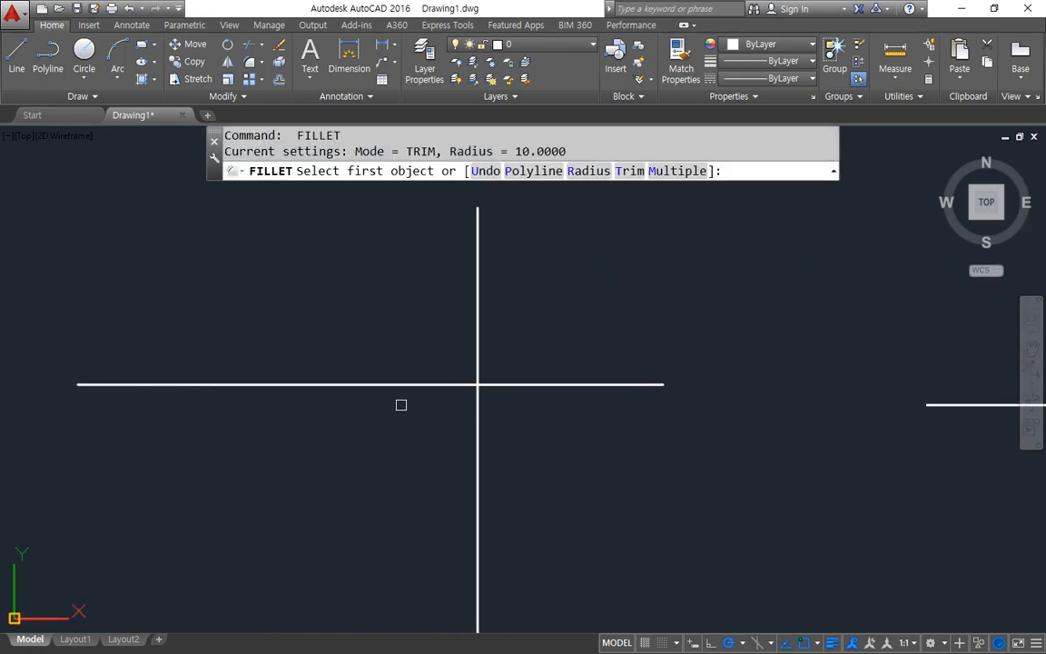
pyautogui.click(398, 385)
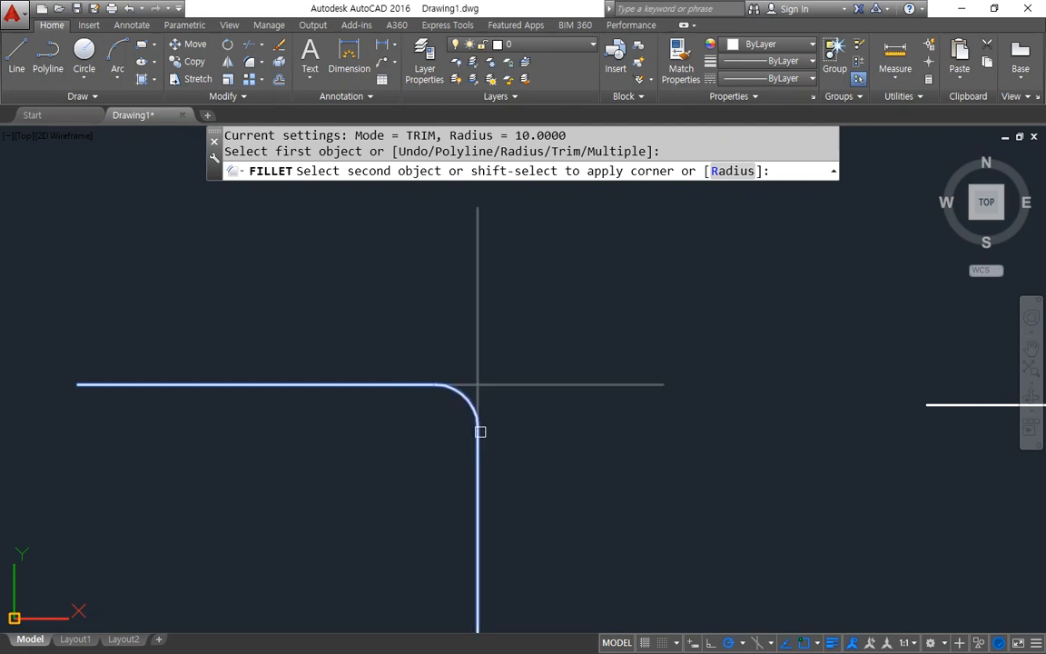
pyautogui.moveTo(514, 411)
pyautogui.mouseDown()
pyautogui.moveTo(498, 403)
pyautogui.moveTo(534, 316)
pyautogui.moveTo(520, 411)
pyautogui.mouseUp()
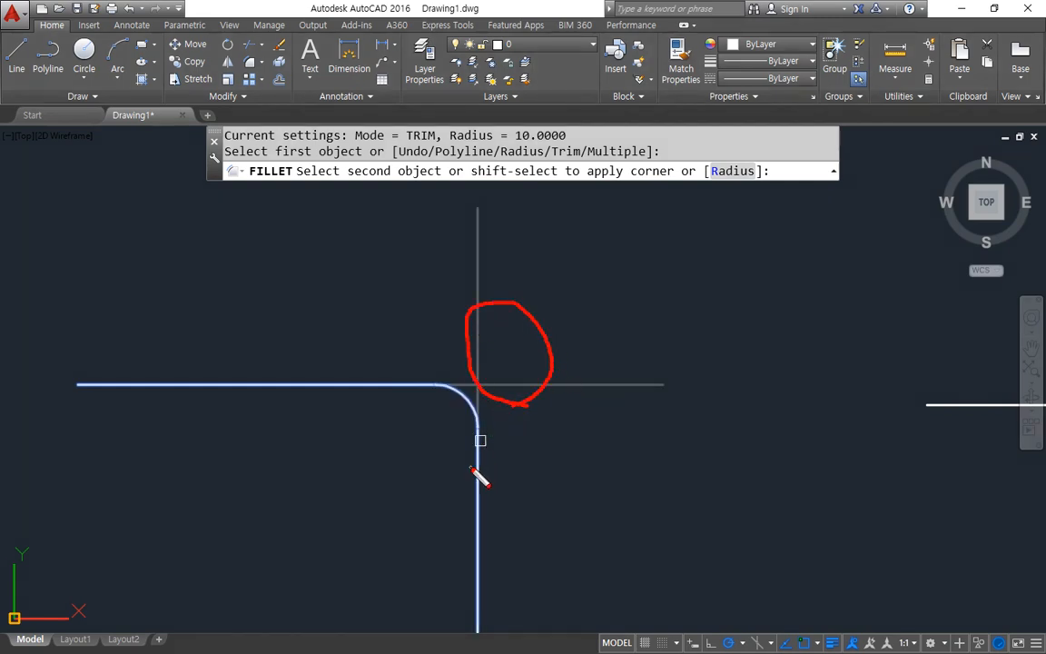
pyautogui.press('Escape')
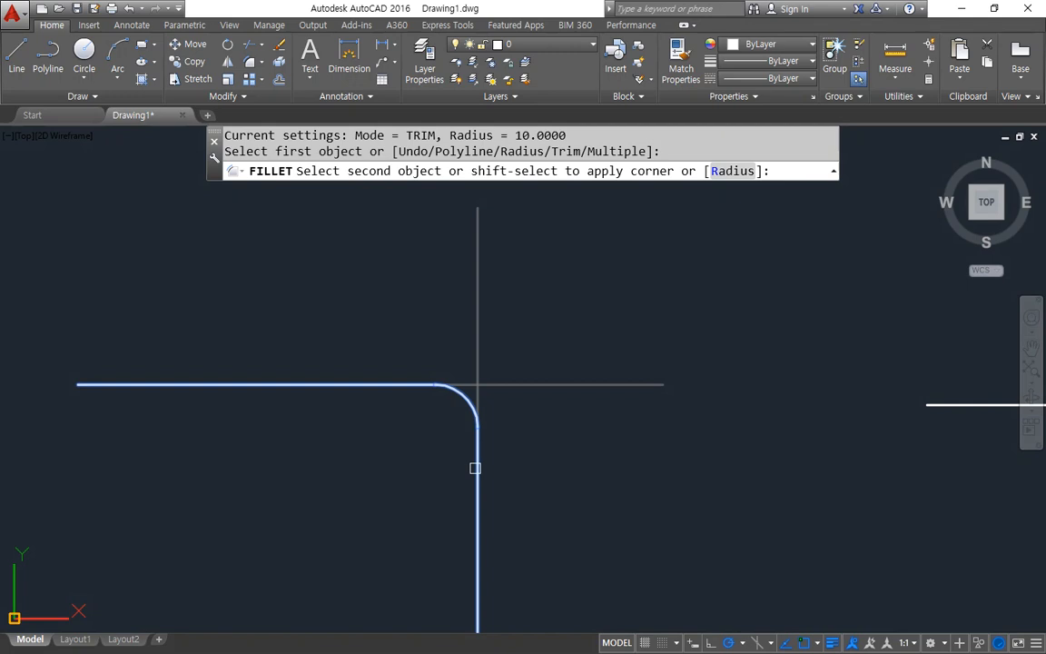
pyautogui.click(475, 468)
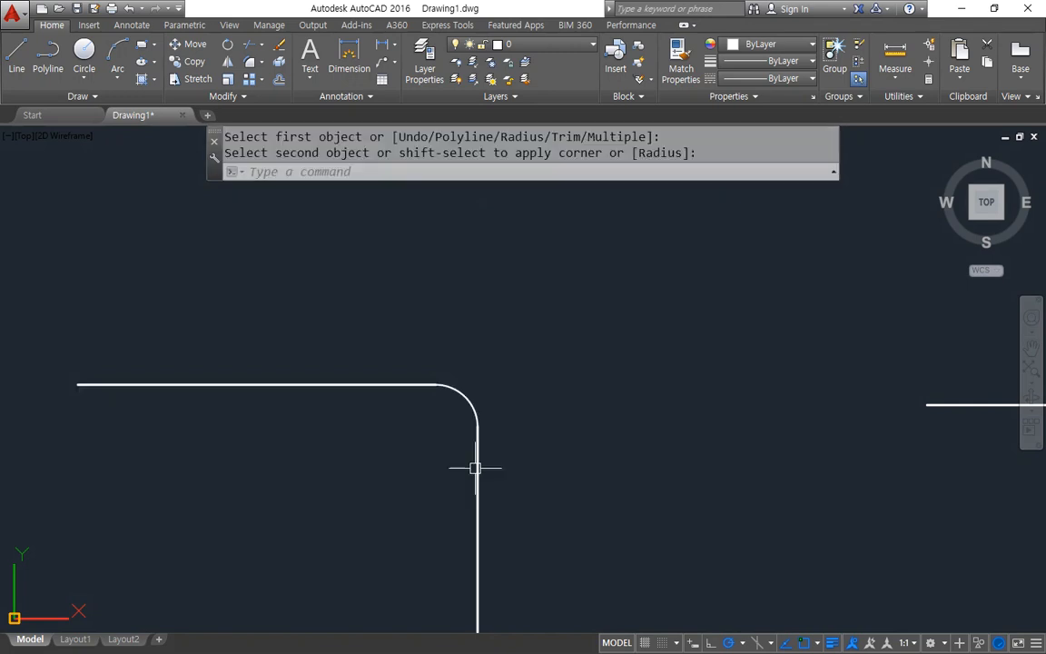
pyautogui.hotkey('ctrl', 'z')
# Step: Fillet the crossing lines with radius 10, keeping the left part of the horizontal line and the lower part of the vertical
pyautogui.write('f')
pyautogui.press('Return')
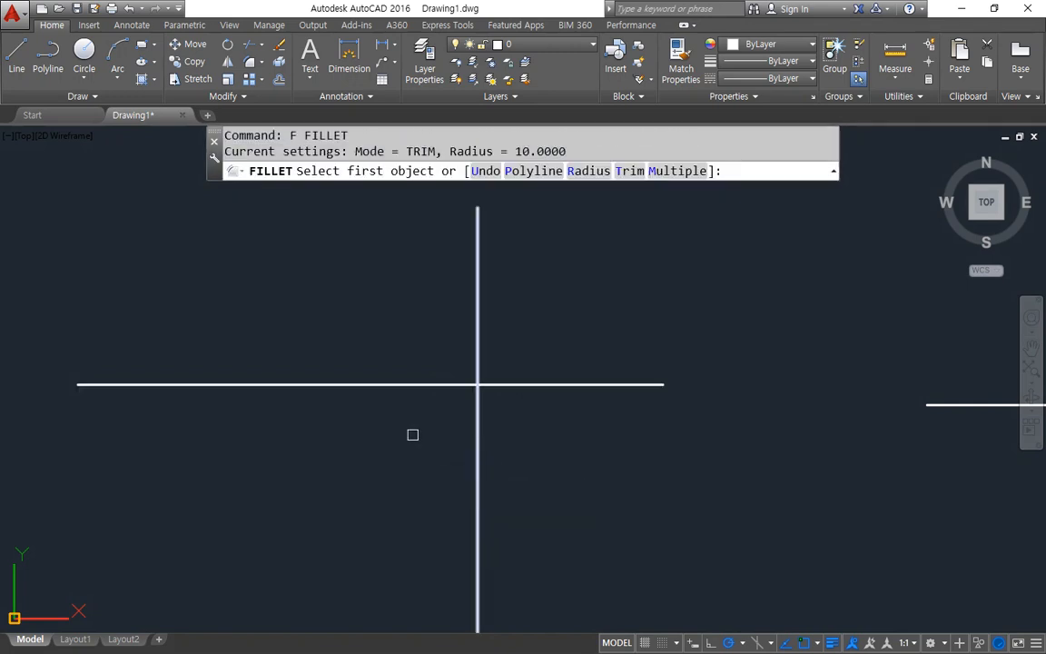
pyautogui.click(386, 386)
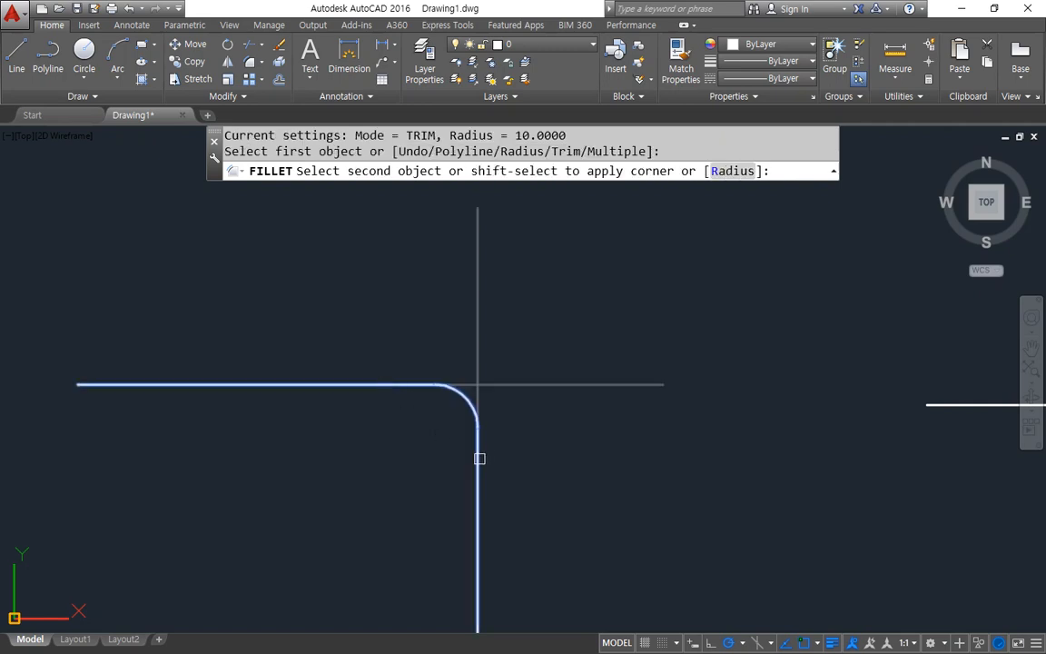
pyautogui.click(479, 455)
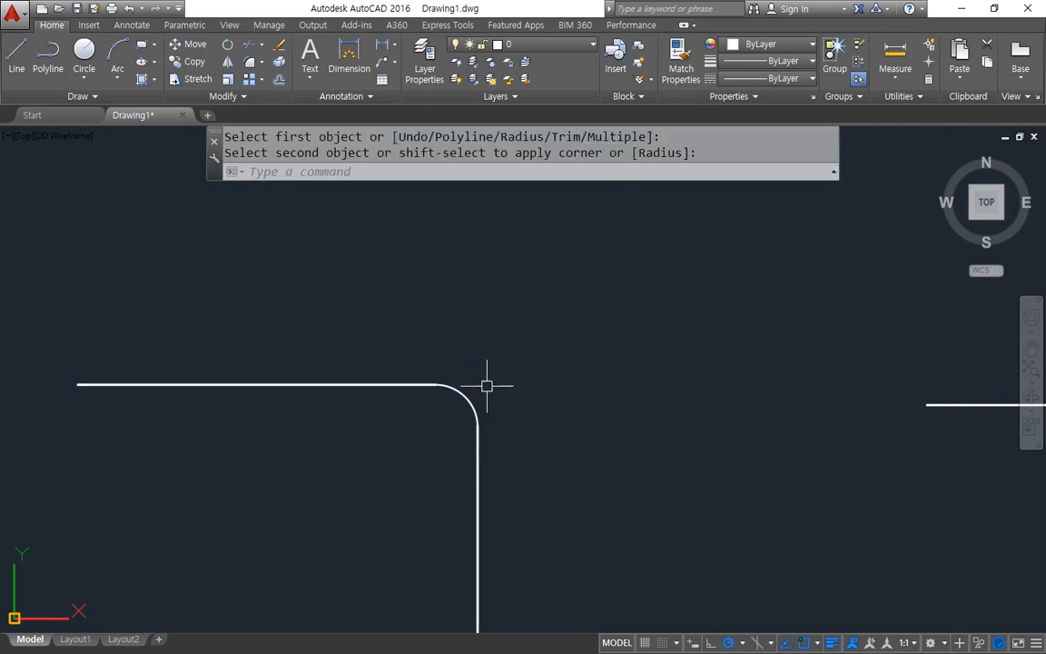
# Step: Fillet the separated horizontal and vertical lines with radius 10 so they extend to a rounded corner
pyautogui.scroll(-2, 610, 407)
pyautogui.moveTo(745, 409); pyautogui.dragTo(121, 384, button='middle')
pyautogui.scroll(-2, 387, 431)
pyautogui.moveTo(543, 449); pyautogui.dragTo(503, 388, button='middle')
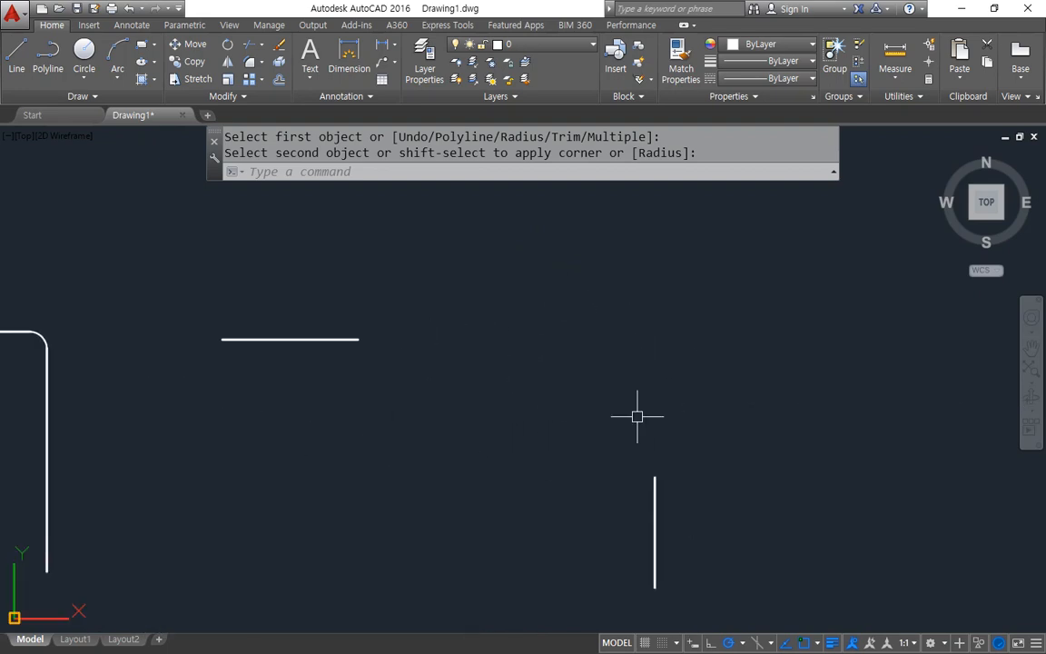
pyautogui.write('f')
pyautogui.press('Return')
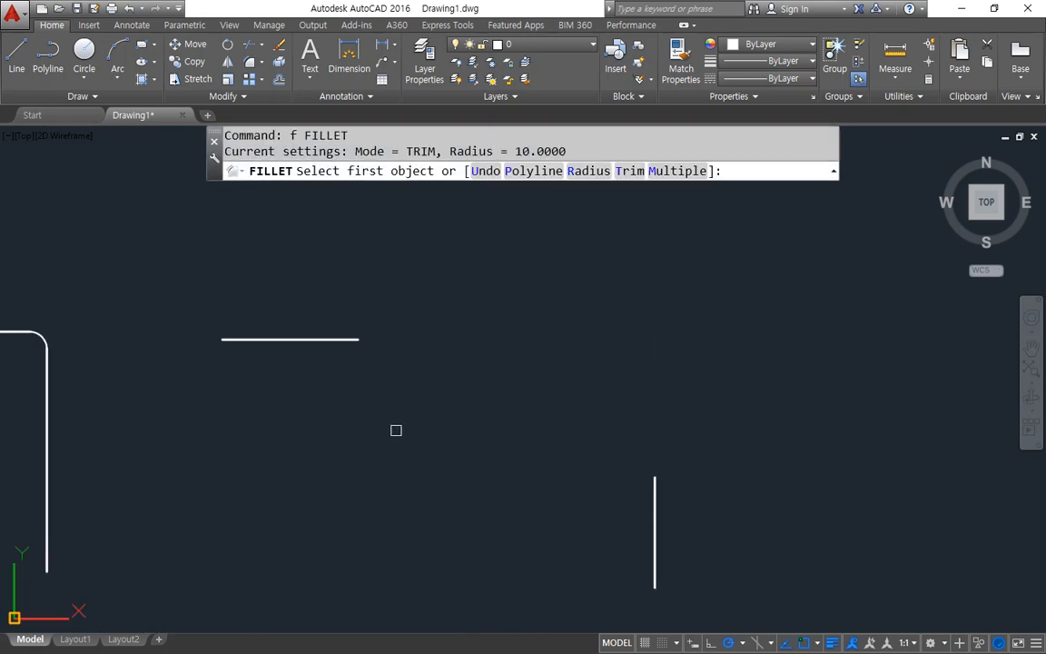
pyautogui.click(332, 340)
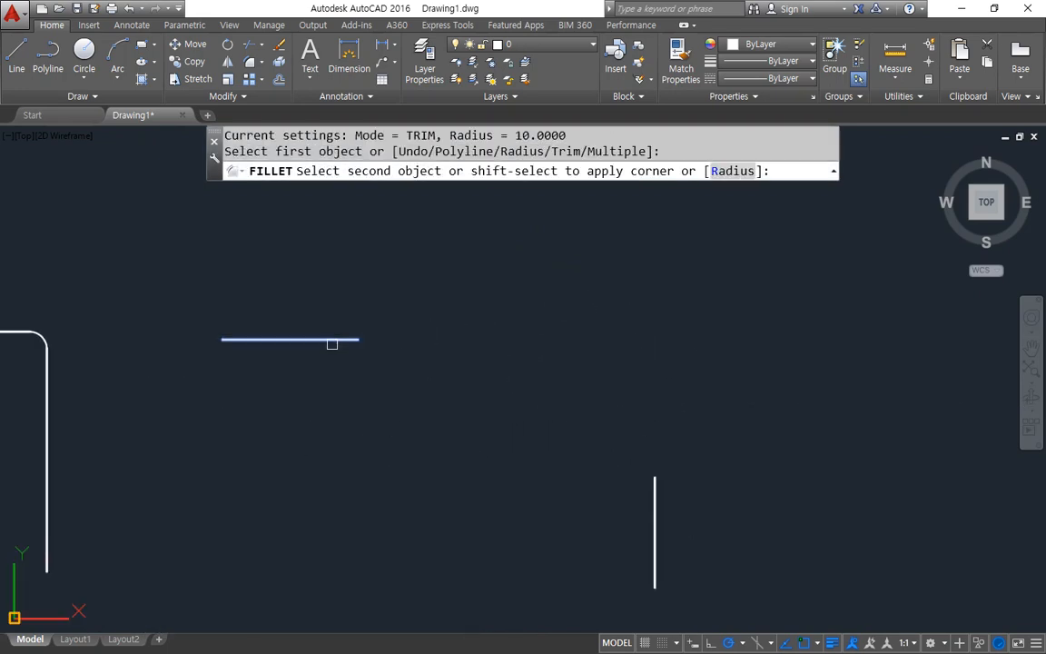
pyautogui.click(656, 503)
pyautogui.scroll(-2, 636, 498)
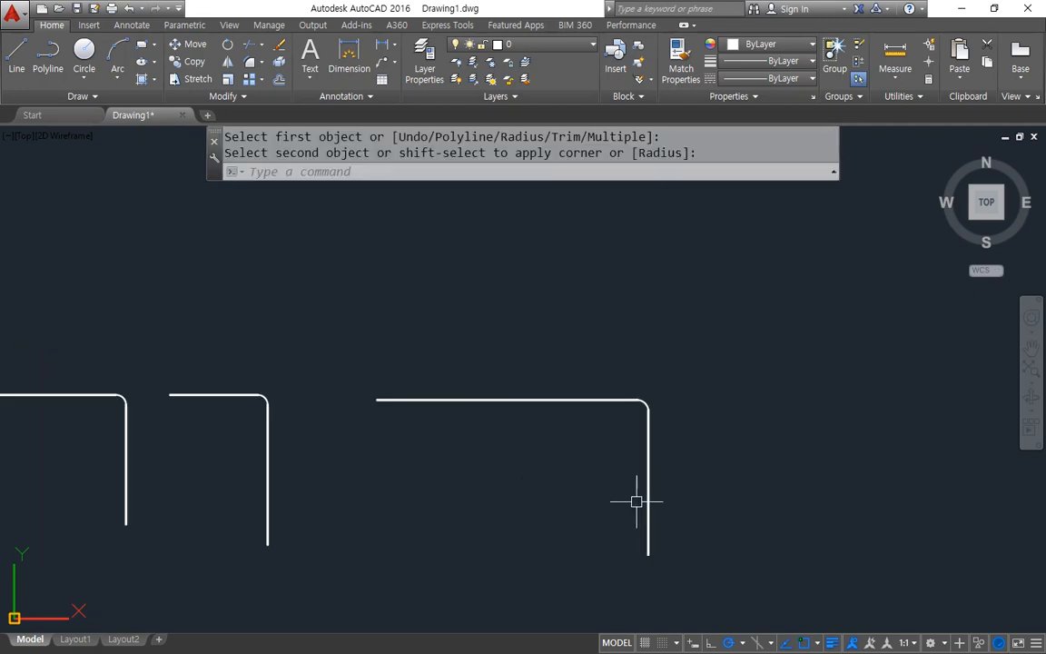
pyautogui.moveTo(448, 500); pyautogui.dragTo(530, 483, button='middle')
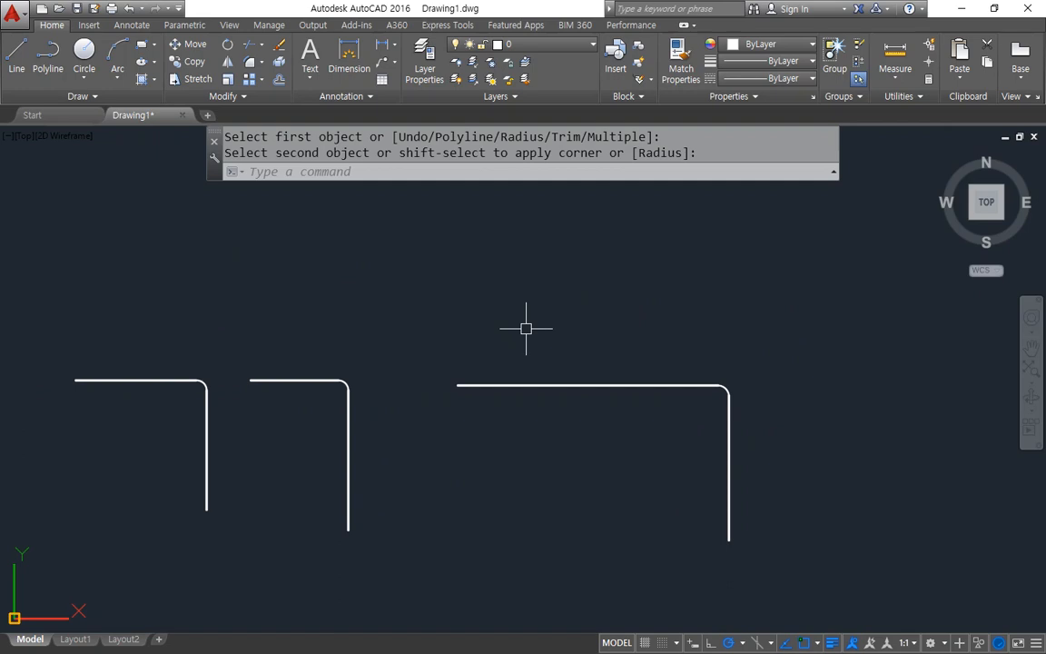
# Step: Undo the radius 10 fillets on all three line pairs, back to the original connected, crossing and separated lines
pyautogui.hotkey('ctrl', 'z')
pyautogui.hotkey('ctrl', 'z')
pyautogui.hotkey('ctrl', 'z')
pyautogui.hotkey('ctrl', 'z')
pyautogui.hotkey('ctrl', 'z')
pyautogui.hotkey('ctrl', 'z')
pyautogui.hotkey('ctrl', 'z')
pyautogui.hotkey('ctrl', 'z')
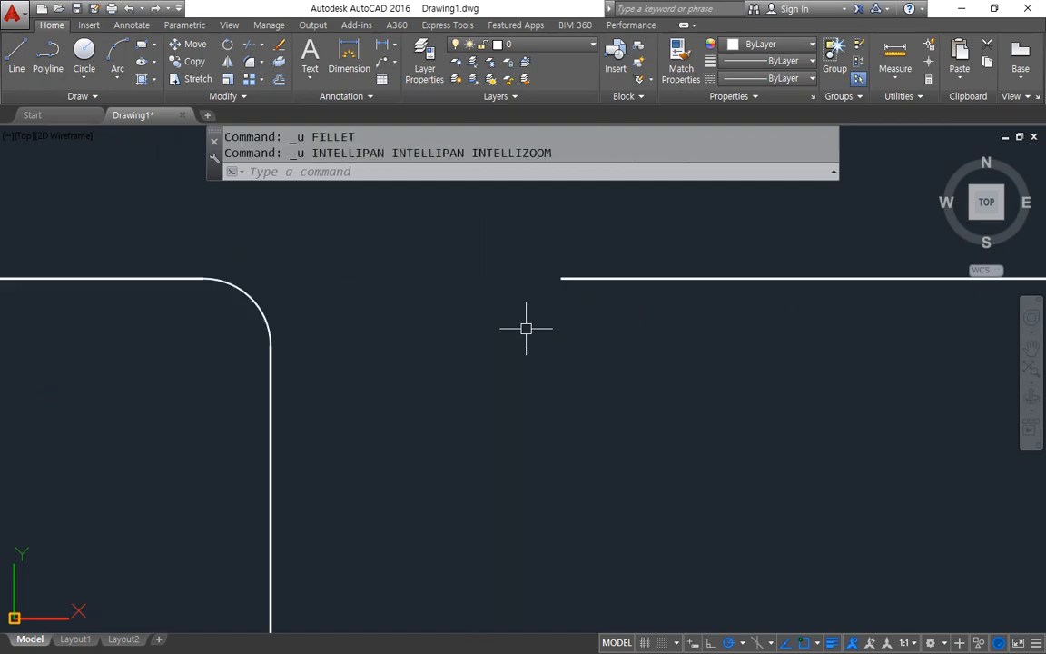
pyautogui.hotkey('ctrl', 'z')
# Step: Circle the Trim option of the Fillet command with the screen pen, and set Fillet to No trim with radius 10
pyautogui.write('f')
pyautogui.press('Return')
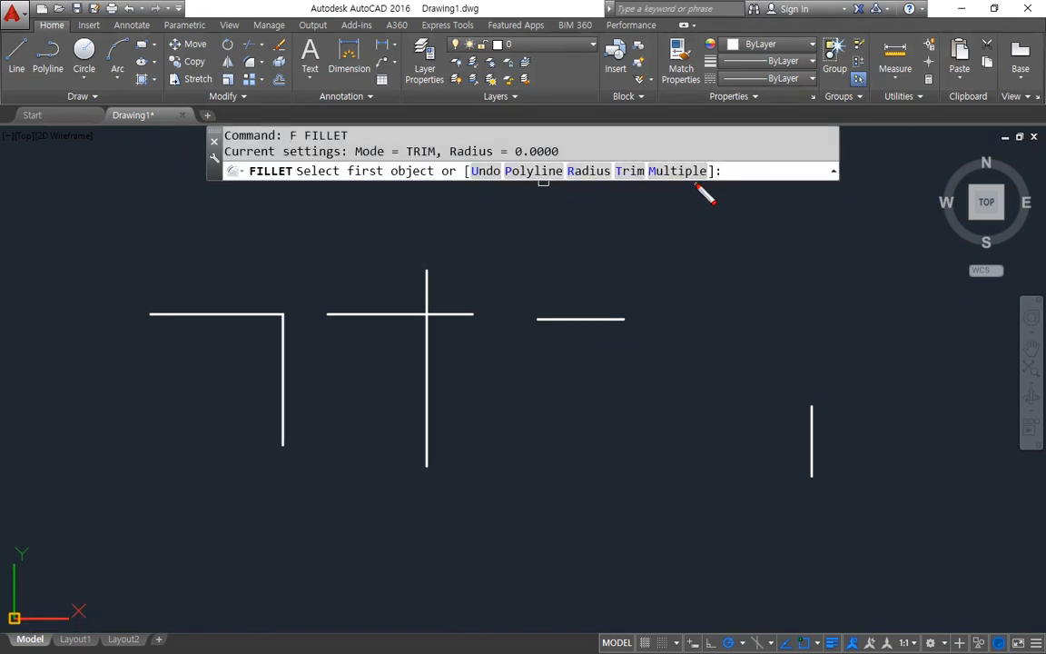
pyautogui.moveTo(626, 185); pyautogui.dragTo(648, 165)
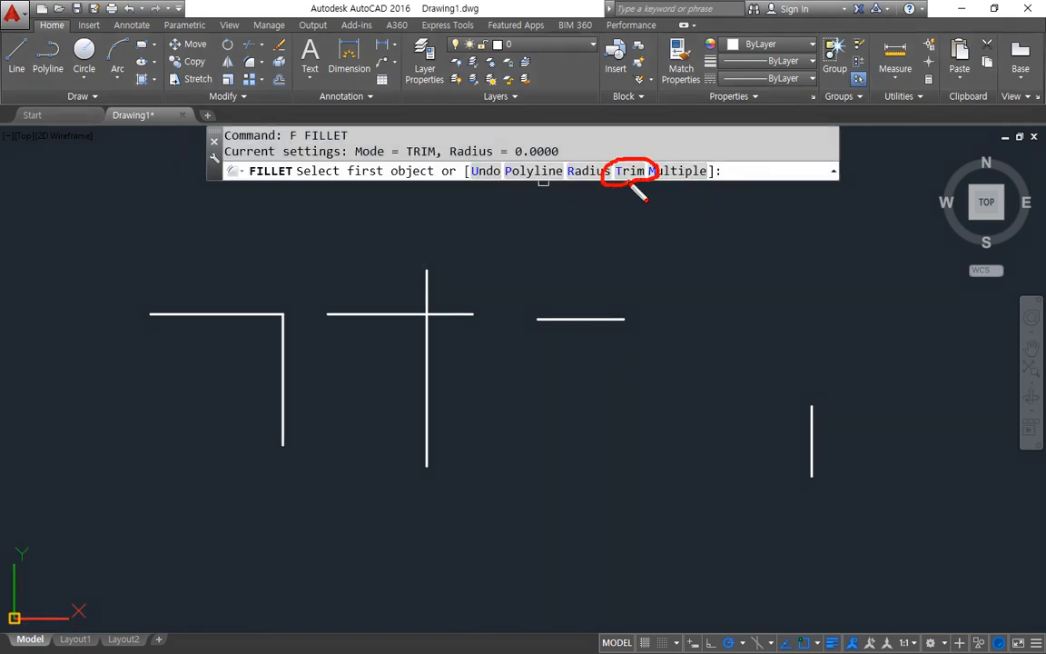
pyautogui.click(629, 171)
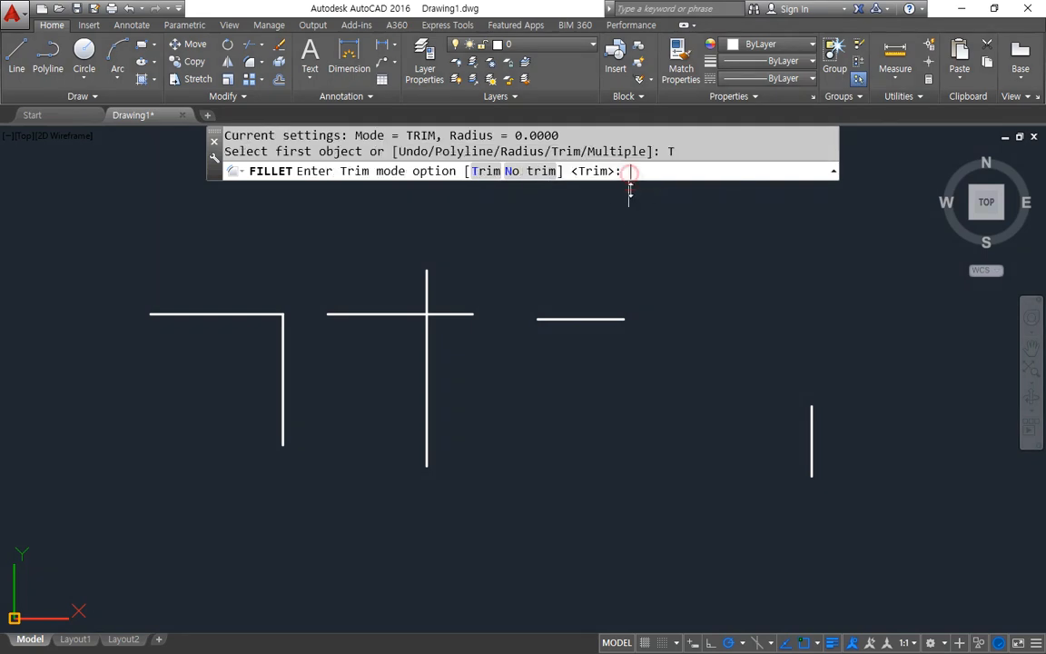
pyautogui.click(534, 179)
pyautogui.write('r')
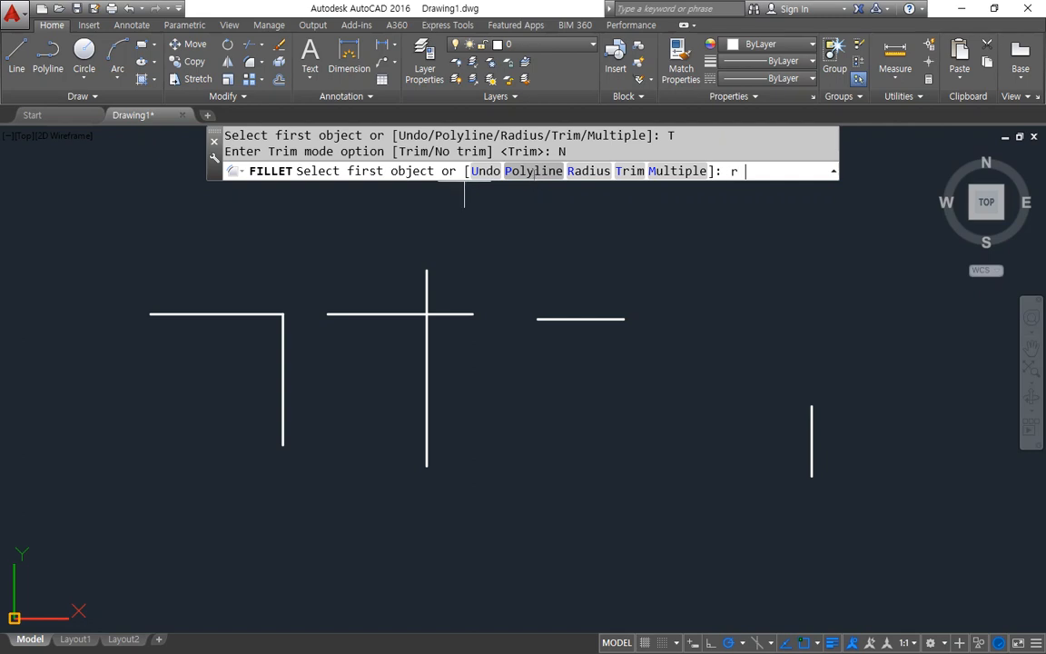
pyautogui.press('Return')
pyautogui.write('10')
pyautogui.press('Return')
# Step: Fillet the connected, crossing and separated line pairs with radius 10 in No trim mode
pyautogui.click(253, 315)
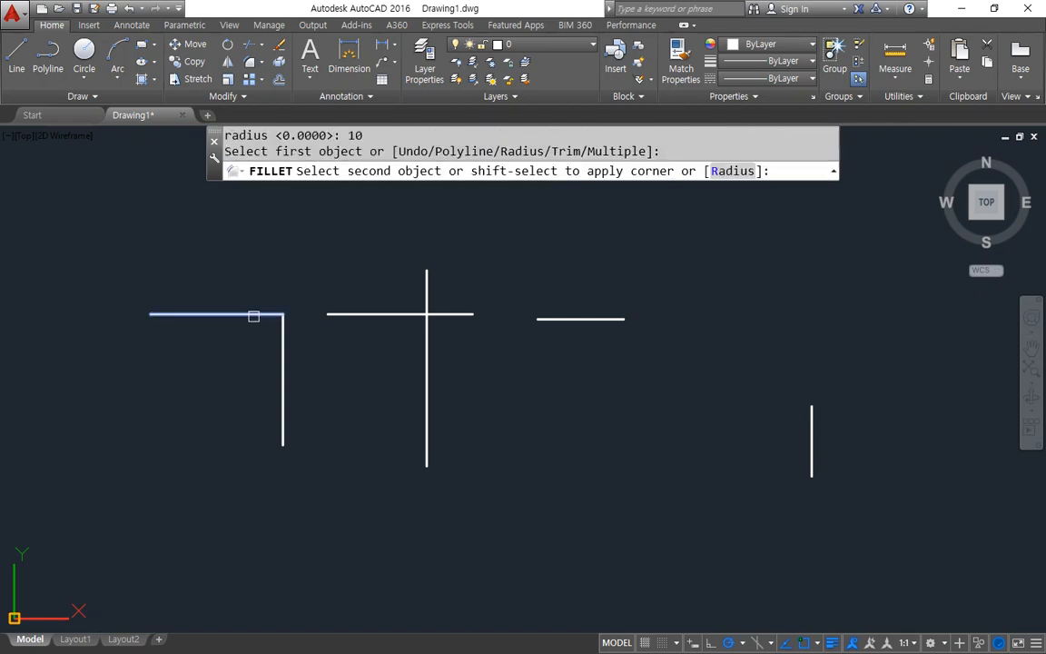
pyautogui.click(279, 337)
pyautogui.press('Return')
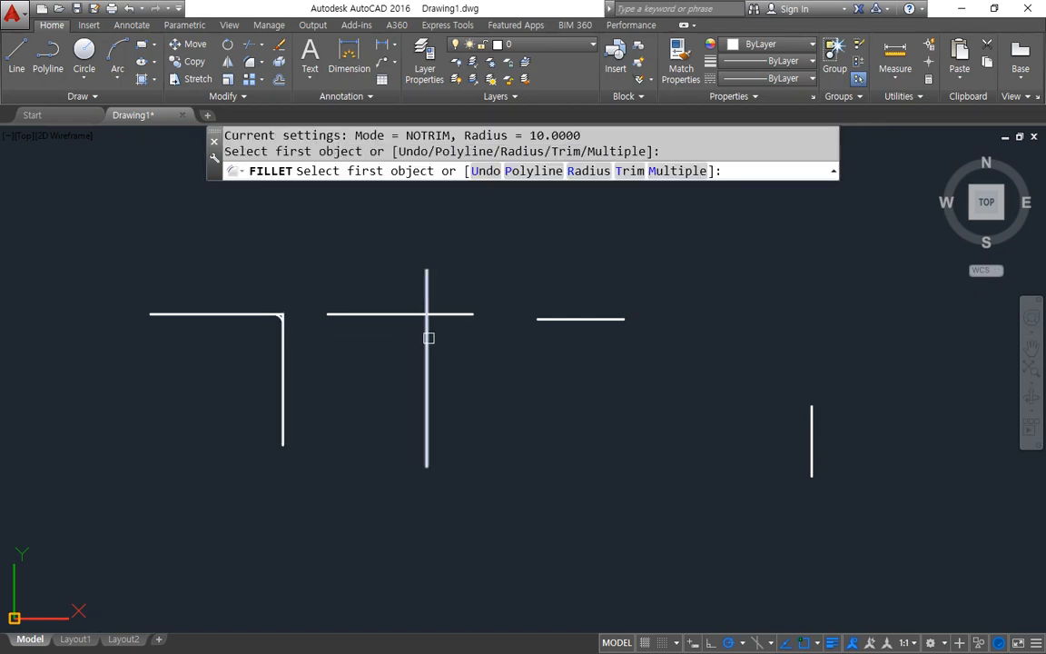
pyautogui.click(426, 341)
pyautogui.click(421, 316)
pyautogui.press('Return')
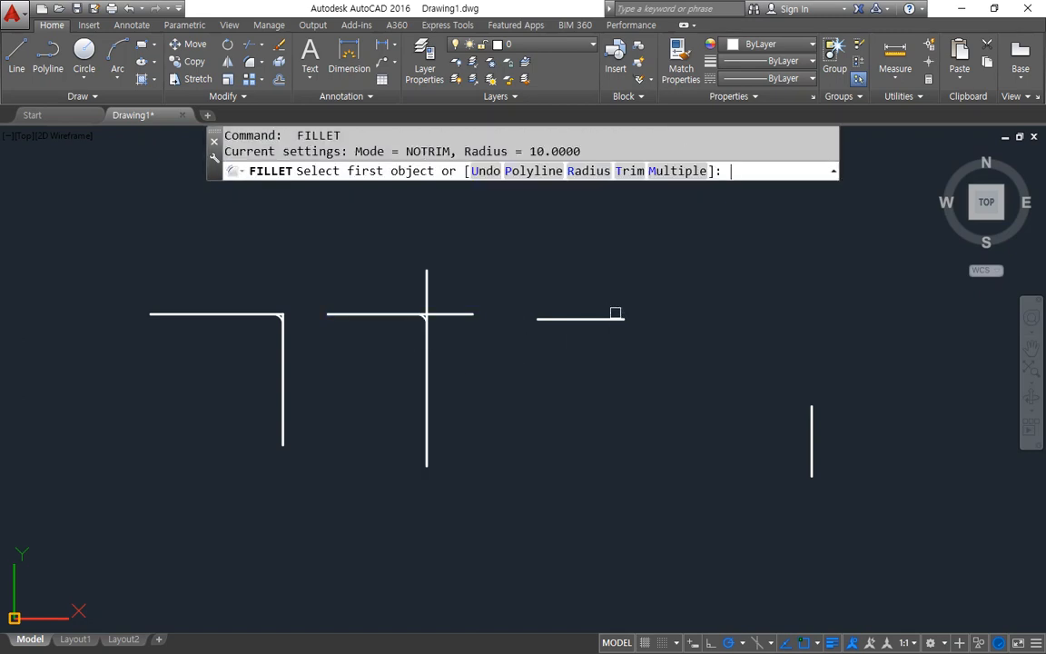
pyautogui.click(617, 319)
pyautogui.click(814, 424)
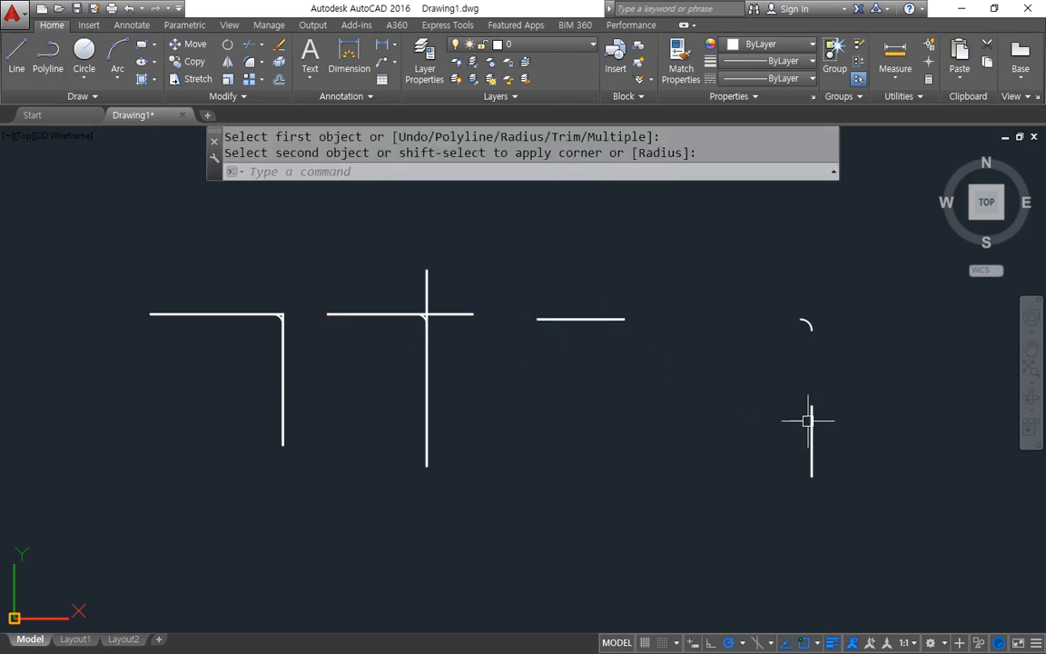
# Step: Delete the three fillet arcs from the connected, crossing and separated line pairs
pyautogui.scroll(2, 781, 391)
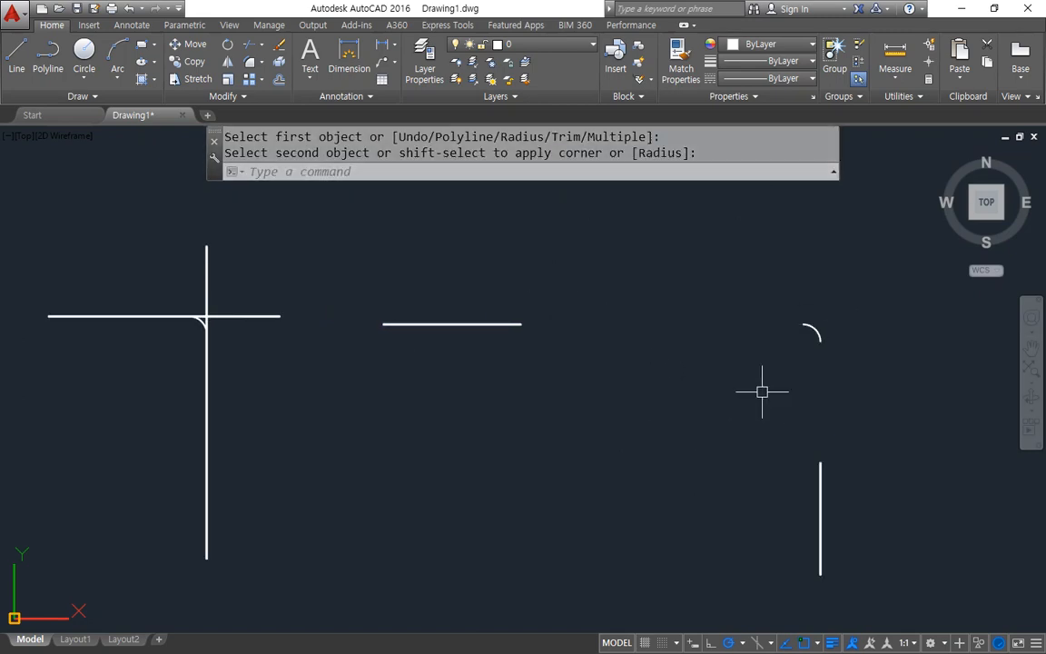
pyautogui.click(743, 274)
pyautogui.click(827, 355)
pyautogui.click(143, 266)
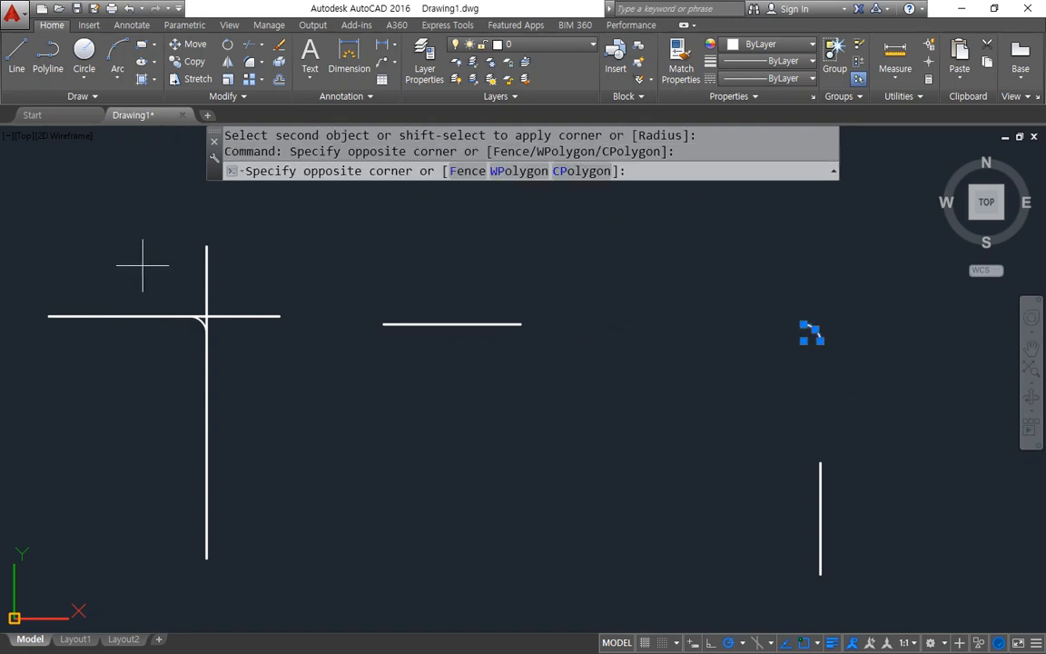
pyautogui.click(221, 386)
pyautogui.moveTo(221, 385); pyautogui.dragTo(584, 385, button='middle')
pyautogui.click(201, 248)
pyautogui.click(382, 383)
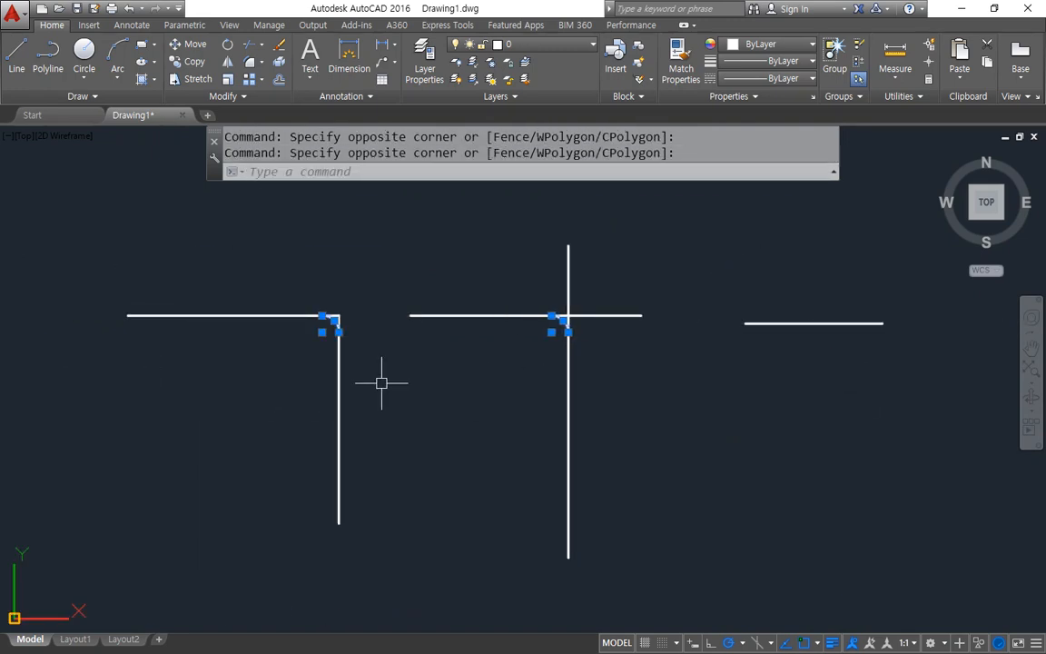
pyautogui.press('Delete')
# Step: Switch Fillet back to Trim mode and set the fillet radius to 0
pyautogui.write('f')
pyautogui.press('Return')
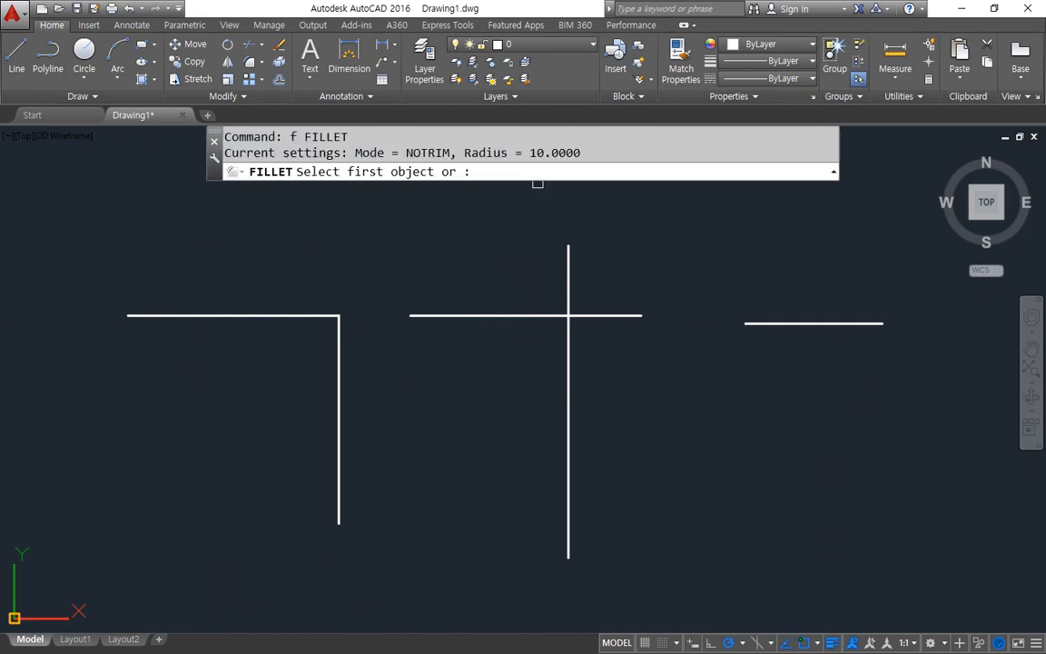
pyautogui.click(626, 171)
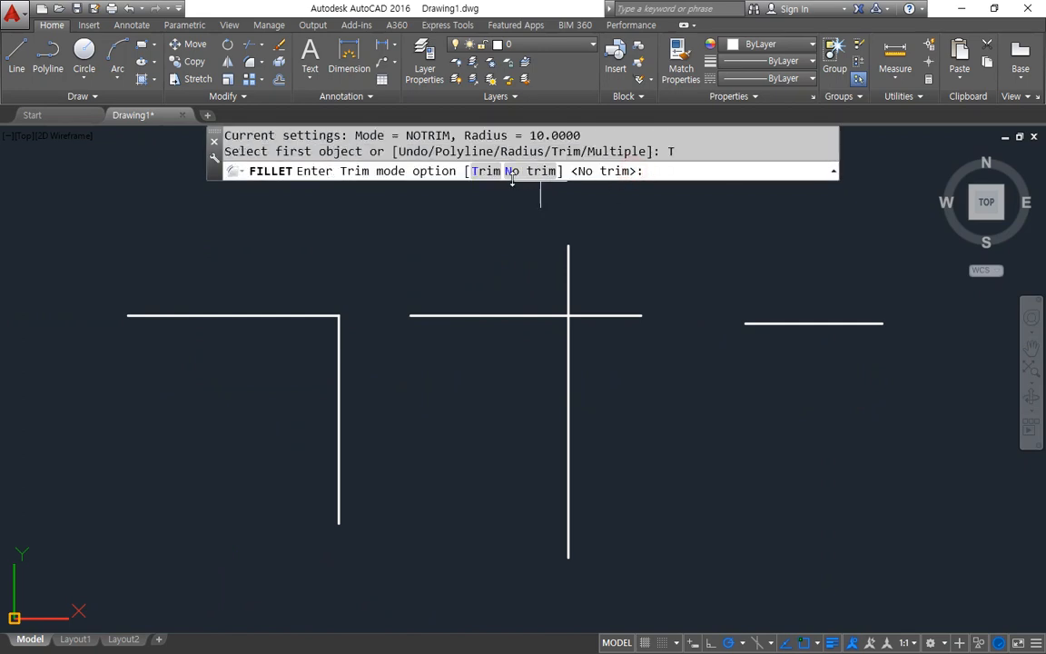
pyautogui.click(486, 171)
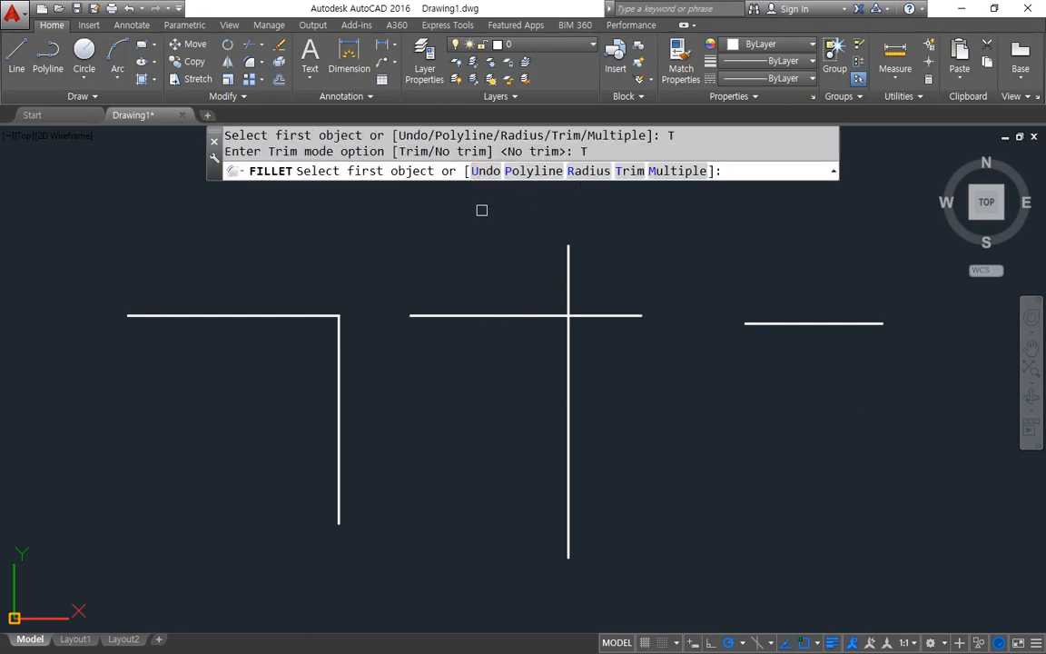
pyautogui.moveTo(621, 306); pyautogui.dragTo(392, 330, button='middle')
pyautogui.scroll(-2, 374, 305)
pyautogui.click(588, 171)
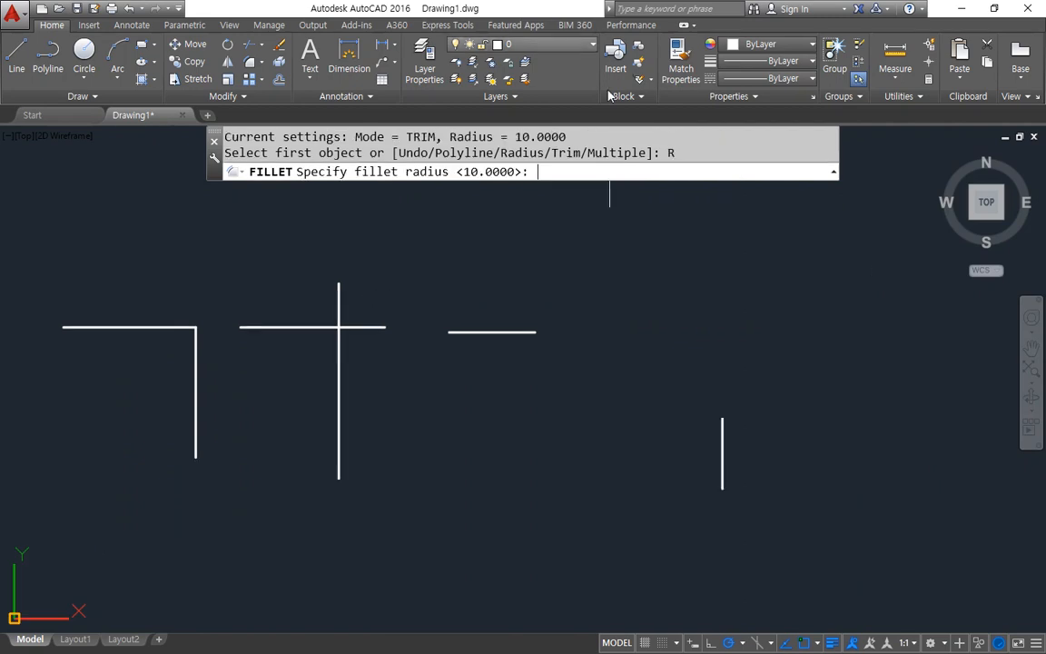
pyautogui.write('0')
pyautogui.press('Return')
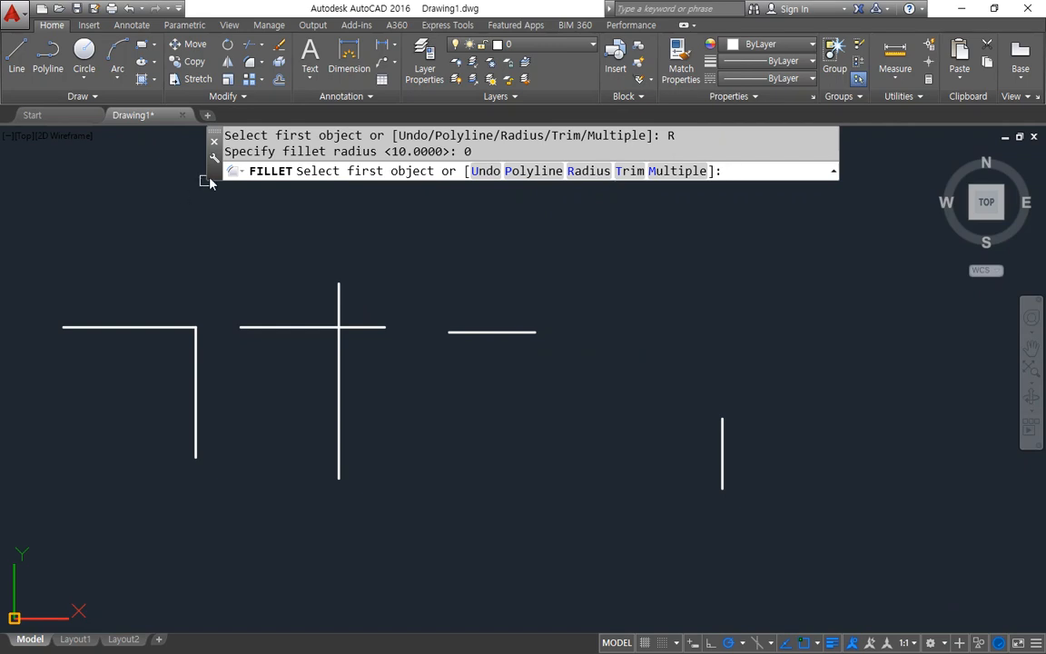
# Step: Circle the parts beyond the intersection with the screen pen and fillet the crossing lines with radius 0 into a sharp corner
pyautogui.scroll(2, 286, 218)
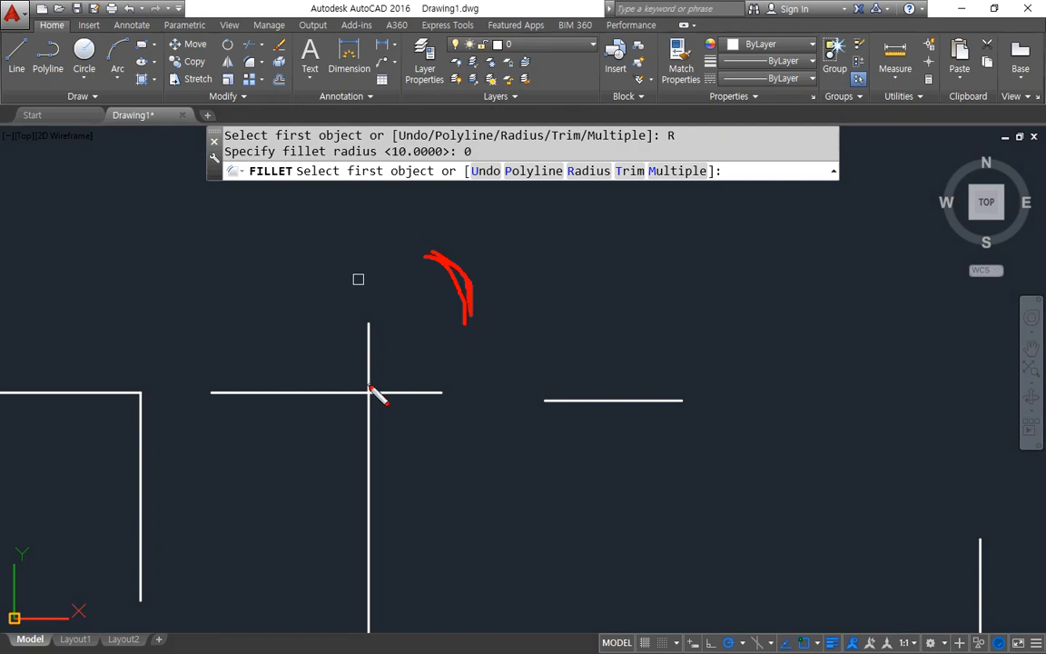
pyautogui.moveTo(368, 389)
pyautogui.mouseDown()
pyautogui.moveTo(367, 333)
pyautogui.moveTo(370, 392)
pyautogui.moveTo(452, 413)
pyautogui.moveTo(367, 387)
pyautogui.mouseUp()
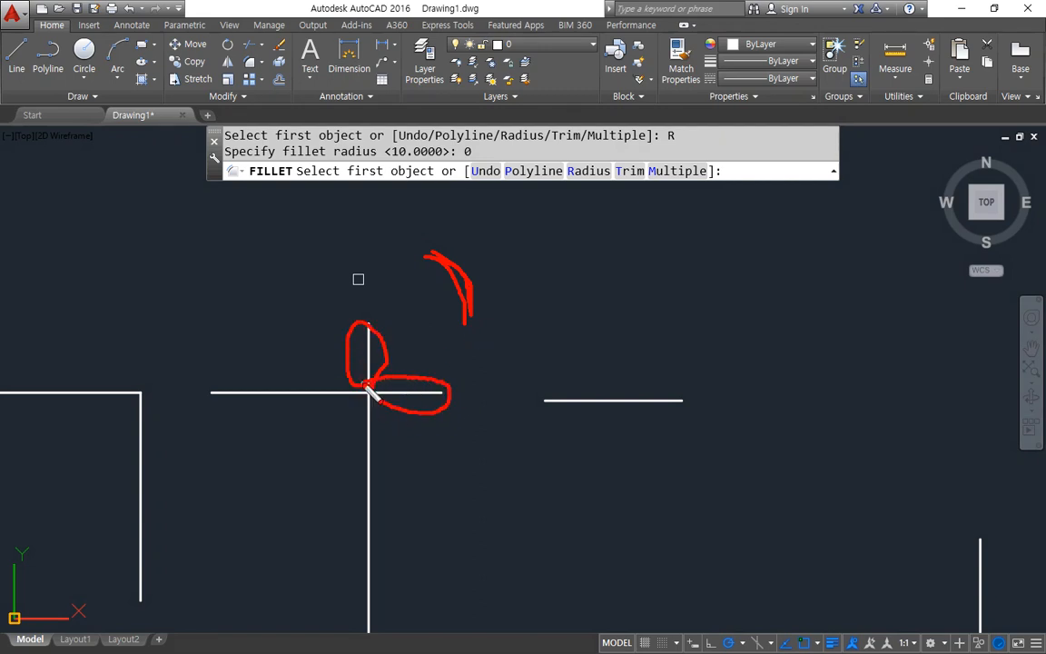
pyautogui.press('Escape')
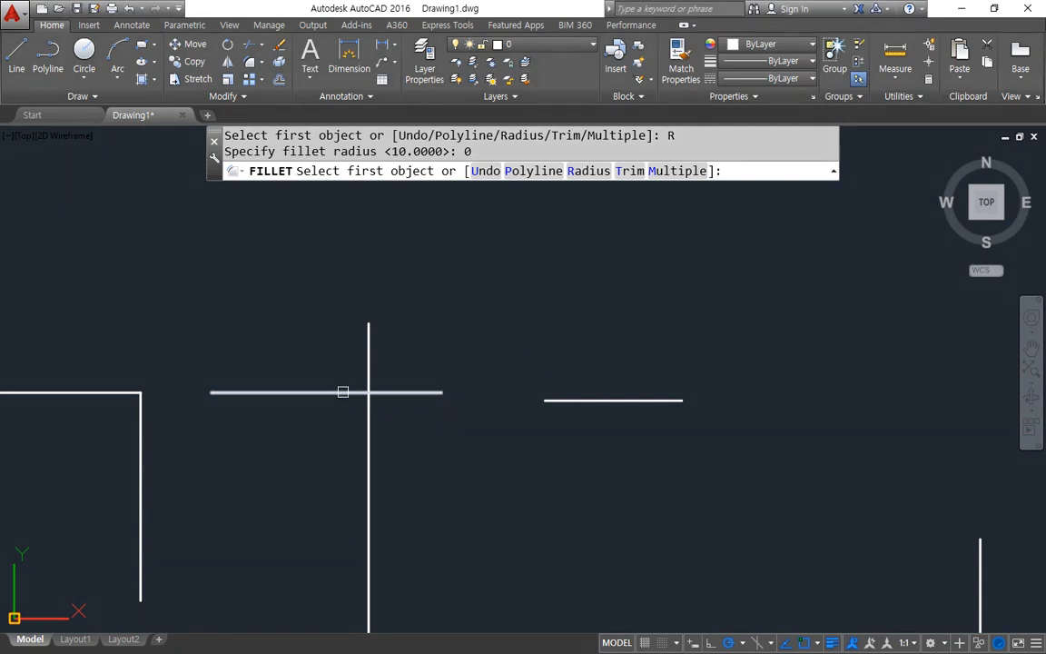
pyautogui.click(343, 393)
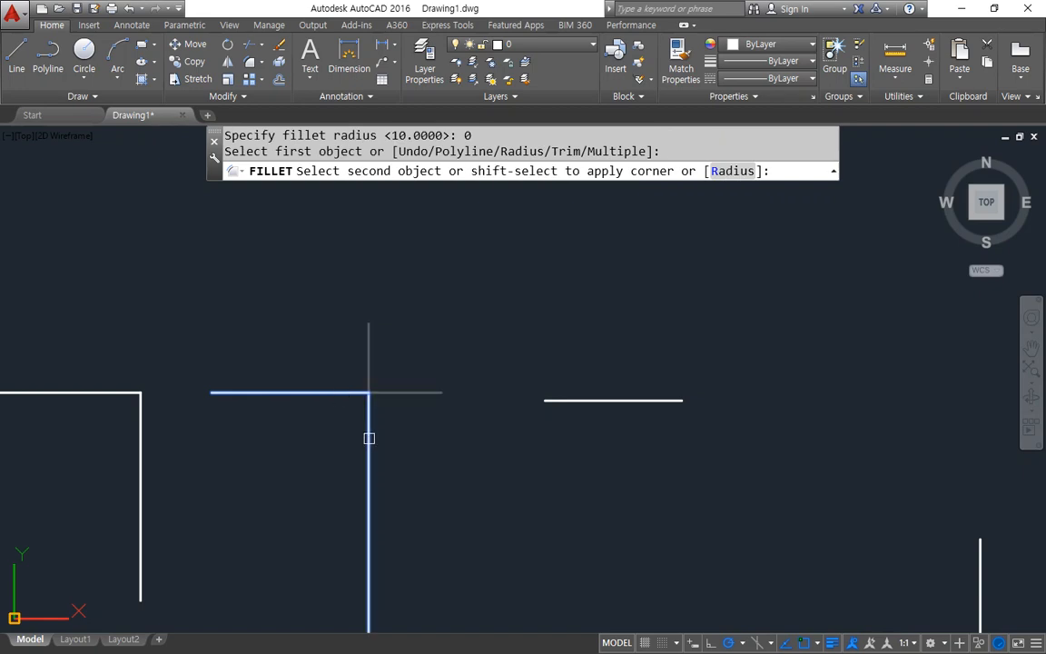
pyautogui.click(369, 438)
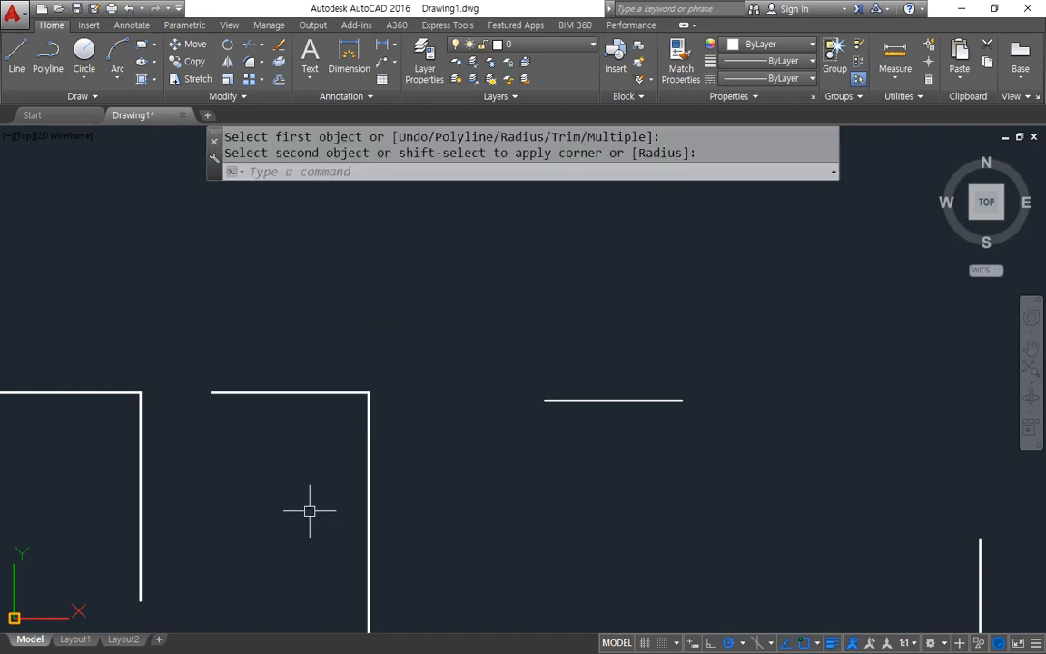
# Step: Fillet the separated horizontal and vertical lines with radius 0 so they meet in a sharp corner
pyautogui.scroll(-2, 514, 423)
pyautogui.moveTo(605, 420); pyautogui.dragTo(393, 391, button='middle')
pyautogui.scroll(2, 441, 394)
pyautogui.press('space')
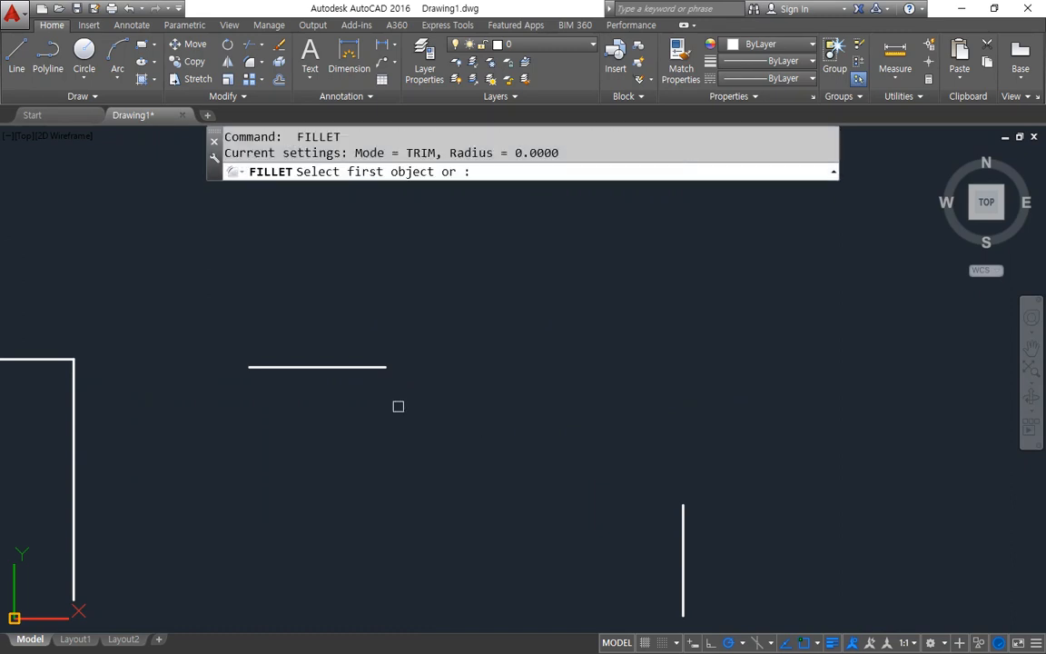
pyautogui.click(363, 367)
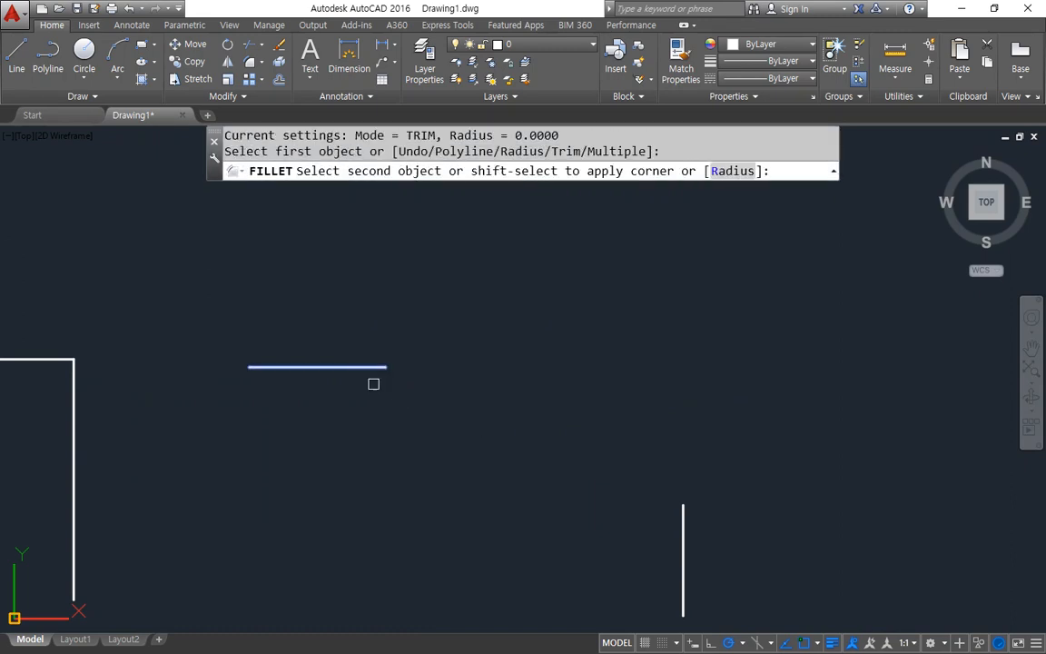
pyautogui.click(677, 516)
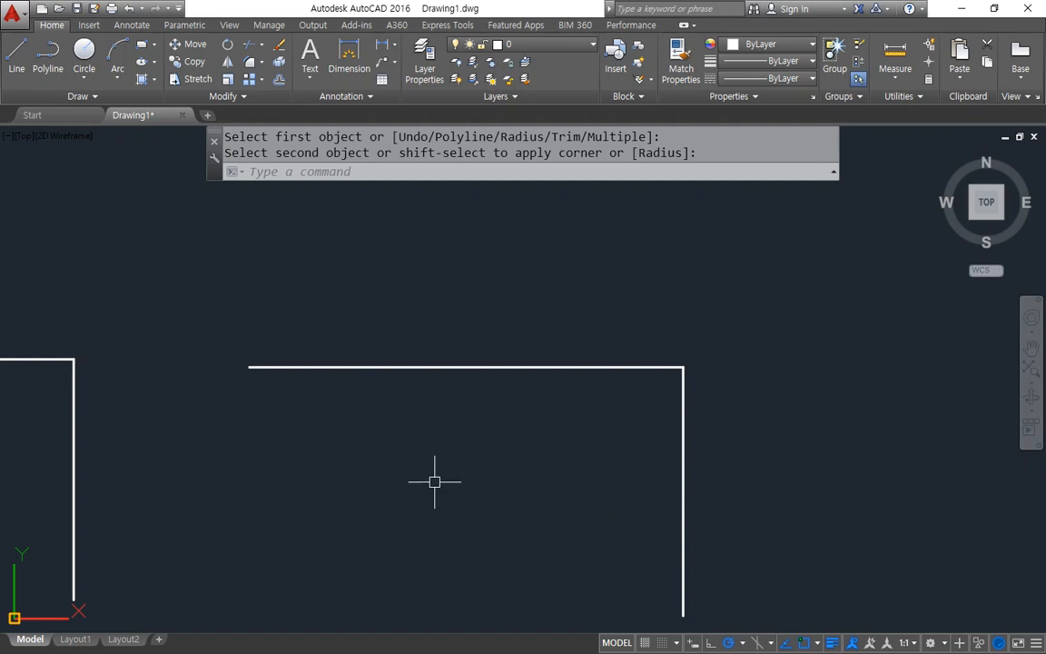
# Step: Undo the radius 0 fillets on the separated and crossing lines
pyautogui.hotkey('ctrl', 'z')
pyautogui.hotkey('ctrl', 'z')
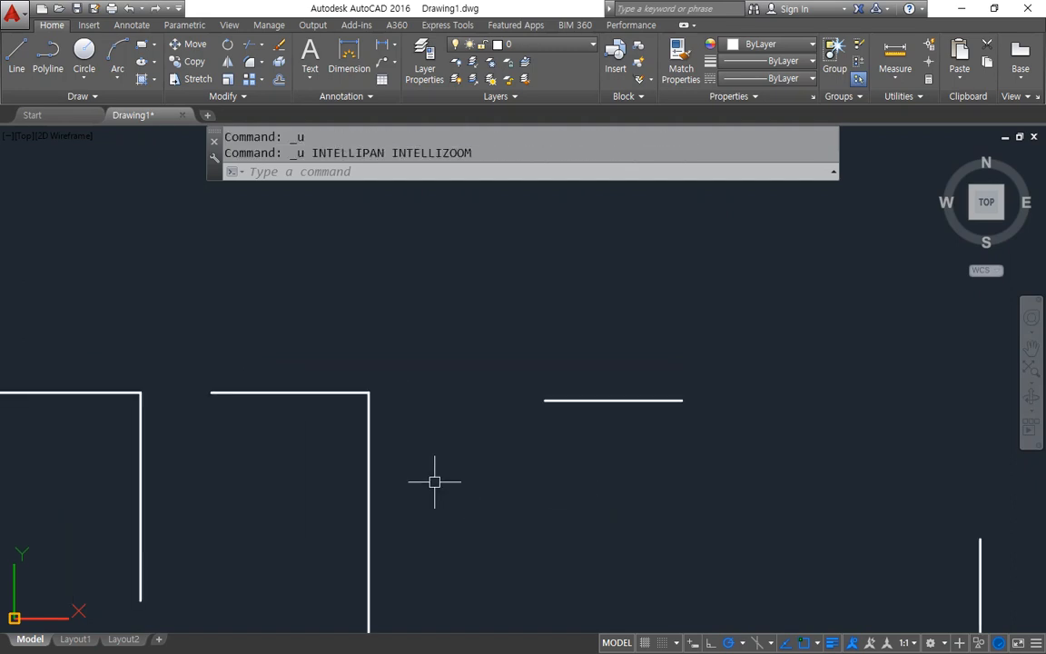
pyautogui.hotkey('ctrl', 'z')
# Step: Set the fillet radius to 0 and fillet the crossing lines, keeping the left part of the horizontal and the lower part of the vertical
pyautogui.write('f')
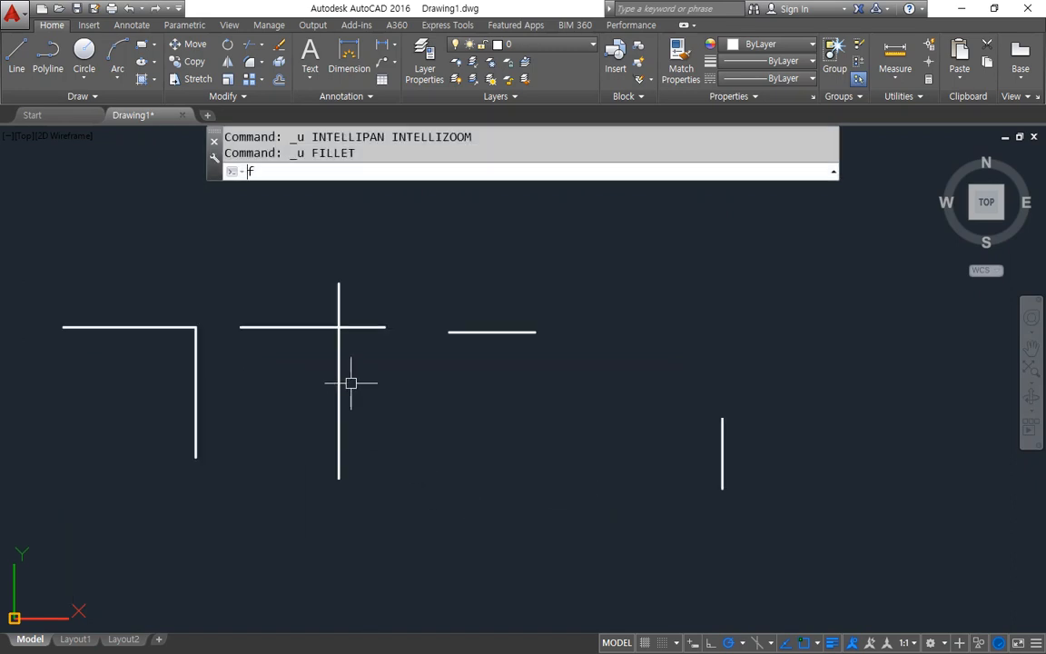
pyautogui.press('Return')
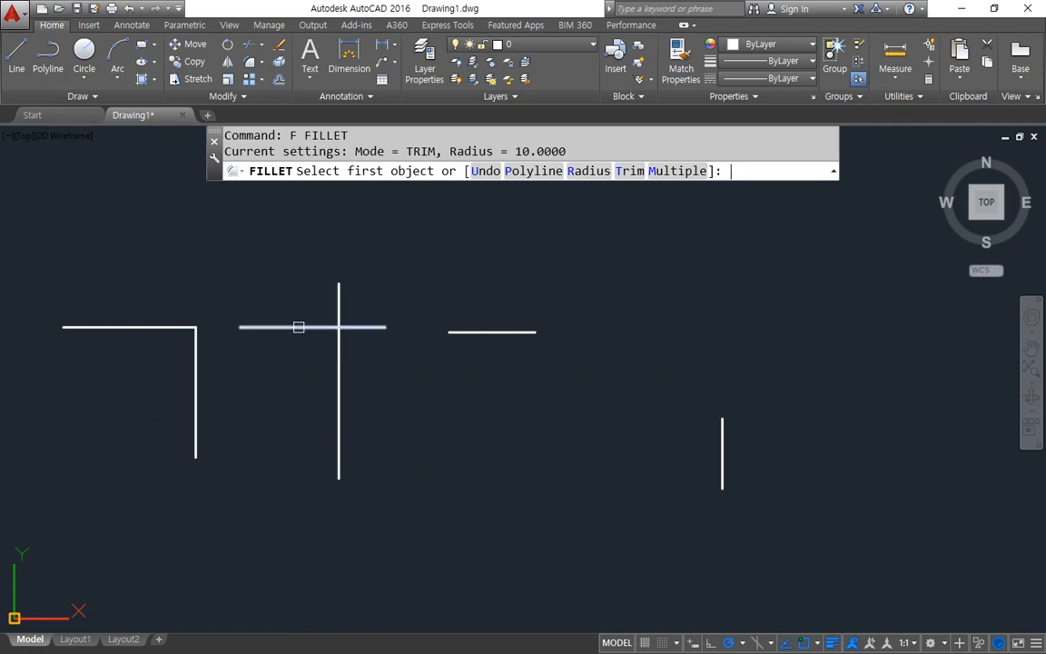
pyautogui.write('r')
pyautogui.press('Return')
pyautogui.write('0')
pyautogui.press('Return')
pyautogui.click(300, 328)
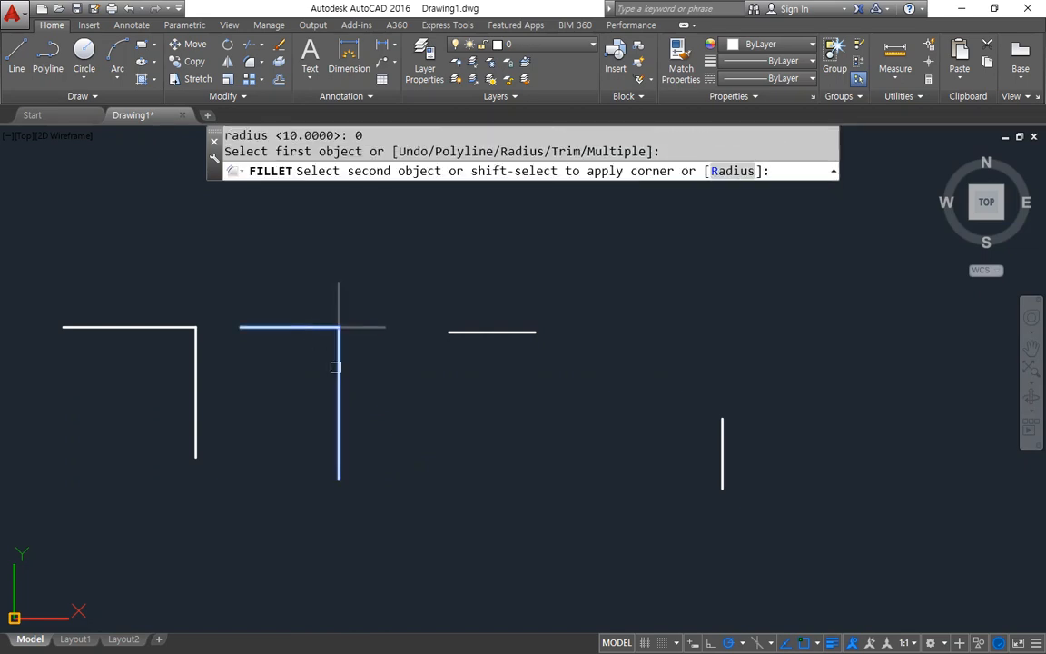
pyautogui.click(339, 367)
# Step: Fillet the separated horizontal and vertical lines with radius 0 so they extend into a sharp corner
pyautogui.write('f')
pyautogui.press('Return')
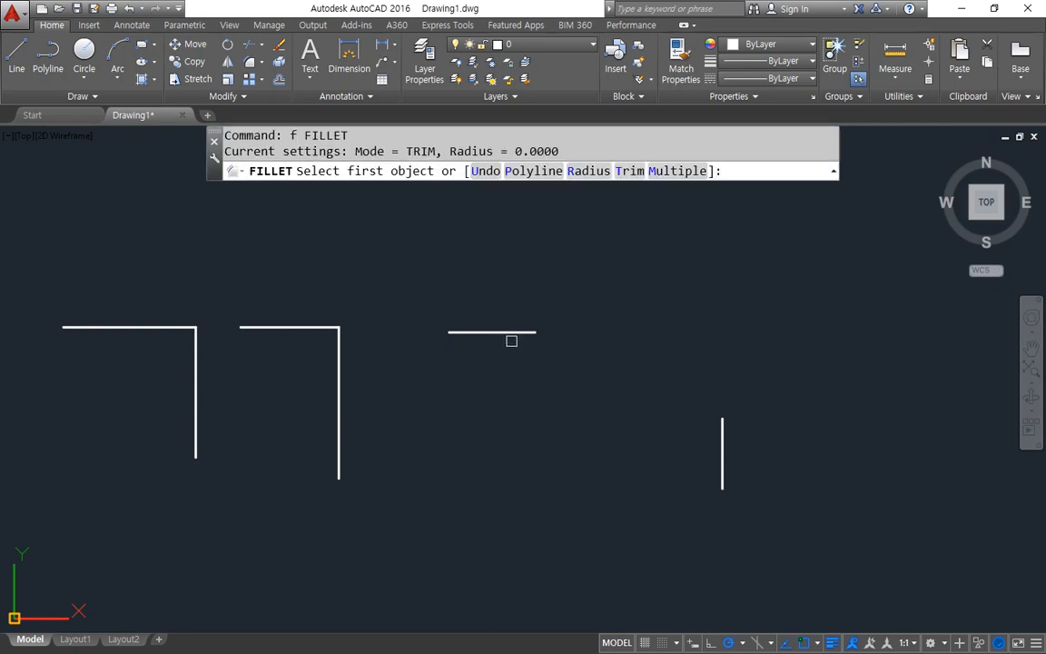
pyautogui.click(514, 332)
pyautogui.click(722, 427)
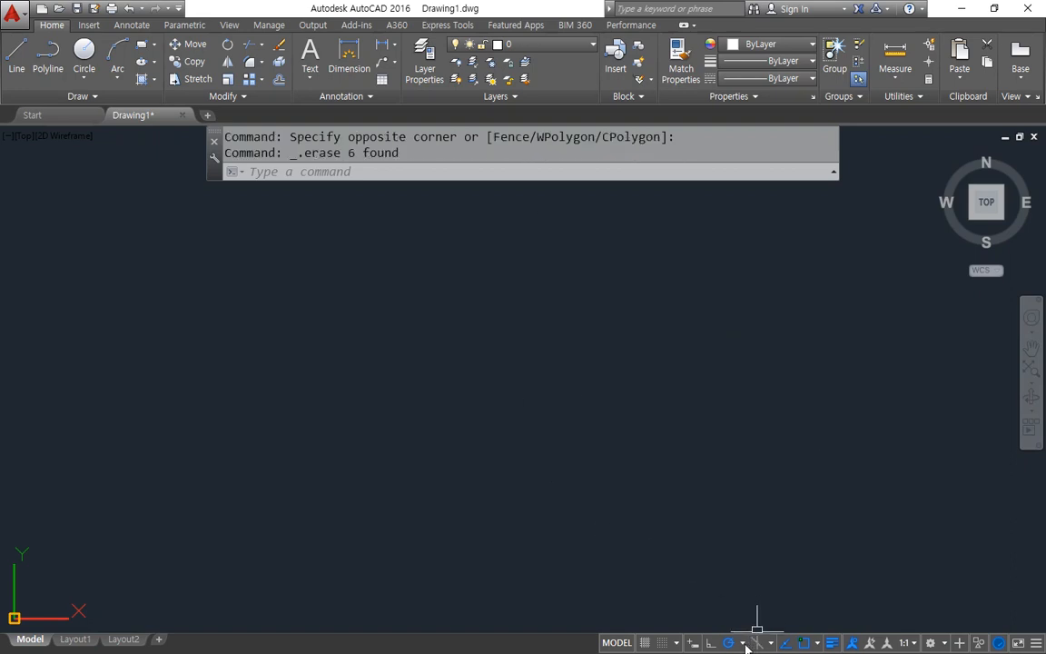
# Step: Set polar tracking to 30-degree increments and draw three rays from one point, directed at 180, 60 and 300 degrees
pyautogui.click(744, 644)
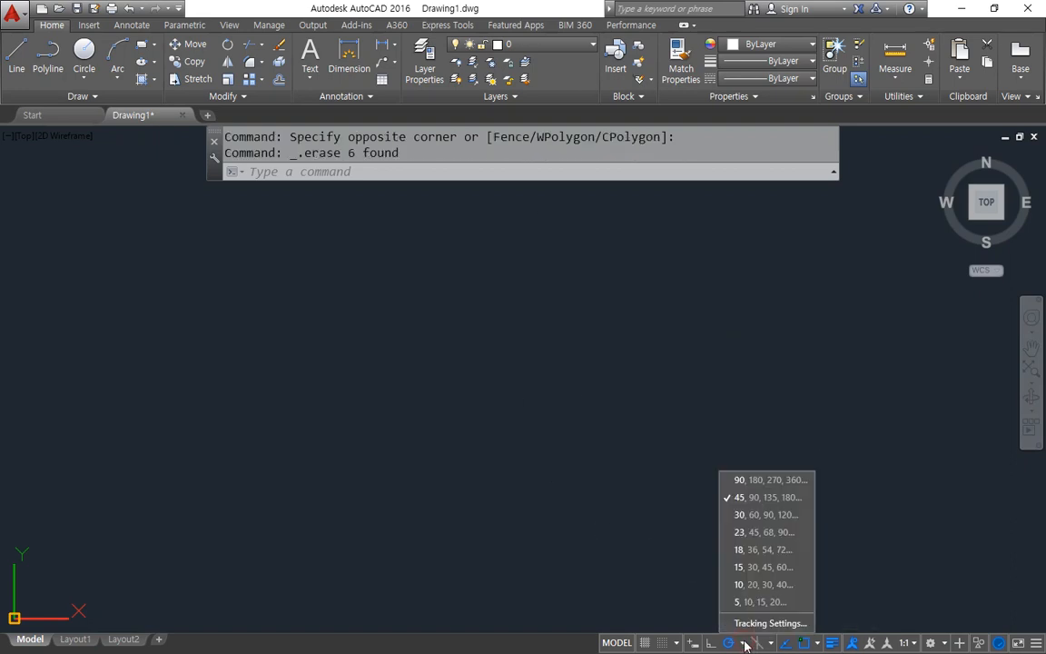
pyautogui.click(750, 515)
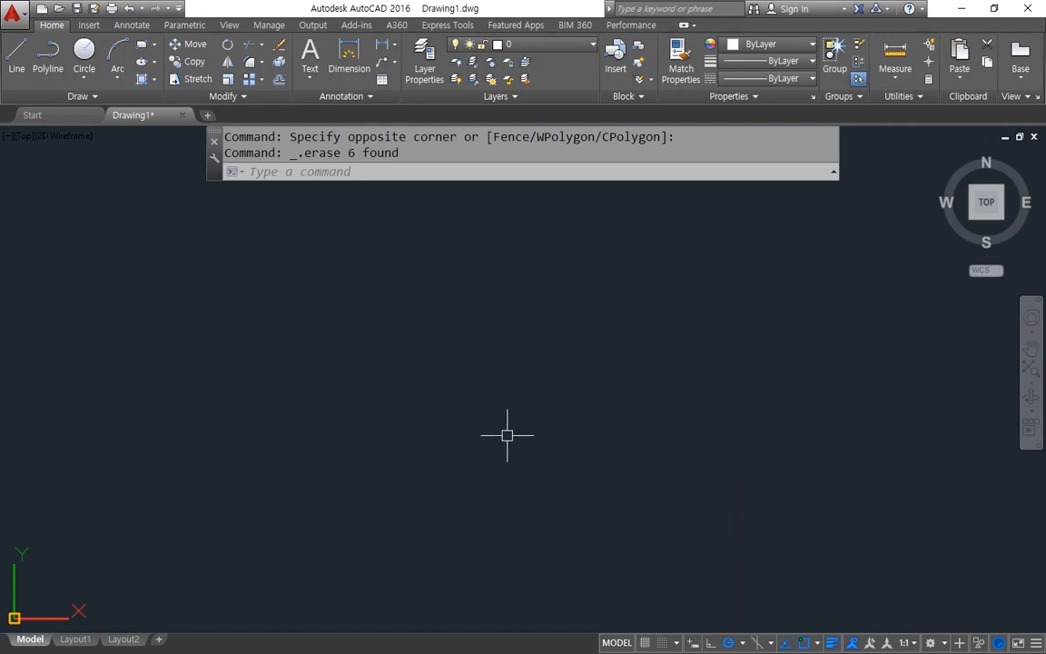
pyautogui.write('y')
pyautogui.press('Return')
pyautogui.click(480, 394)
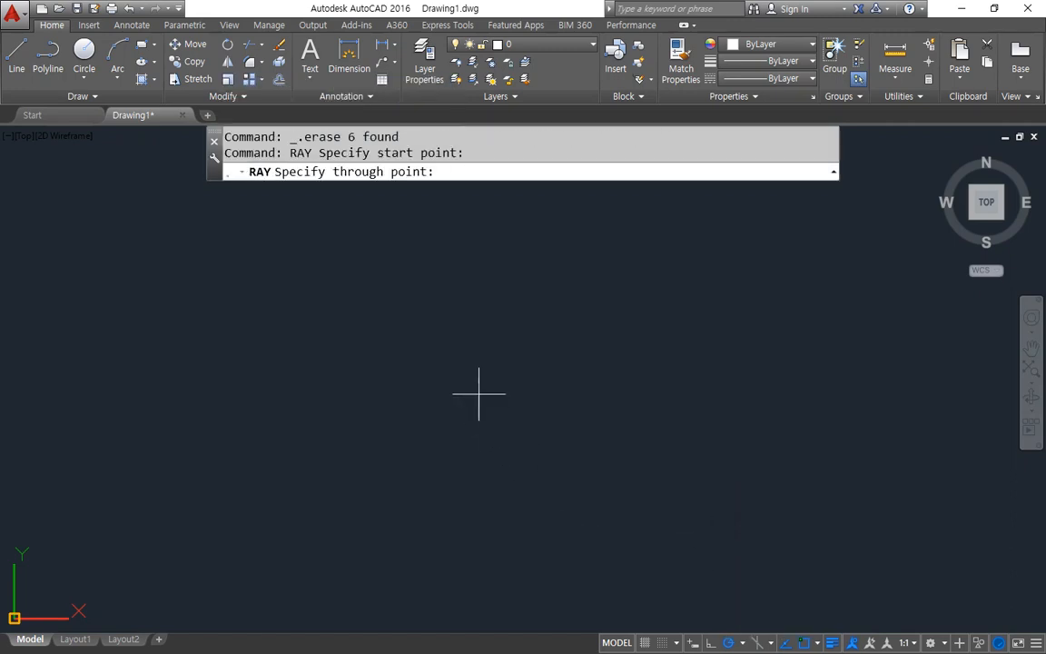
pyautogui.click(289, 394)
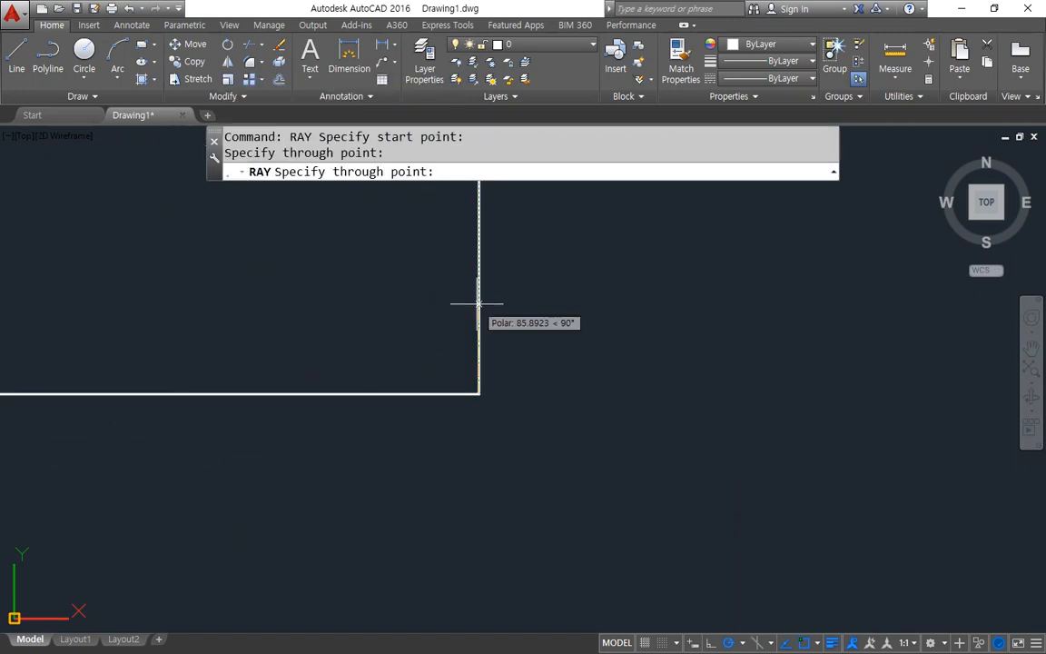
pyautogui.click(524, 300)
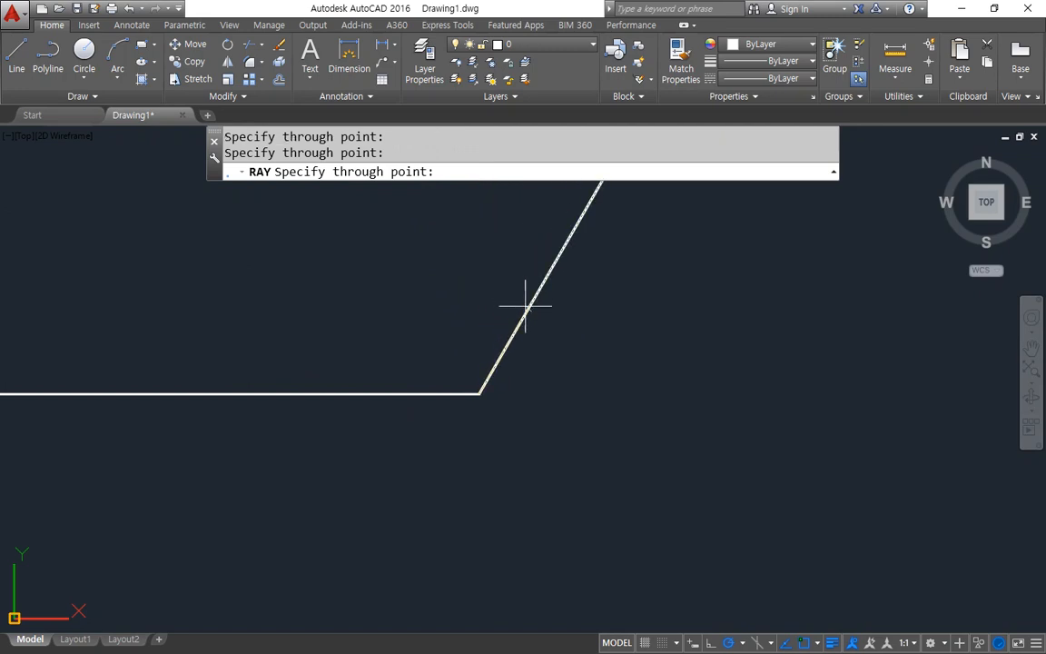
pyautogui.click(486, 422)
pyautogui.press('Return')
# Step: Assign all three rays to the cen layer
pyautogui.click(499, 367)
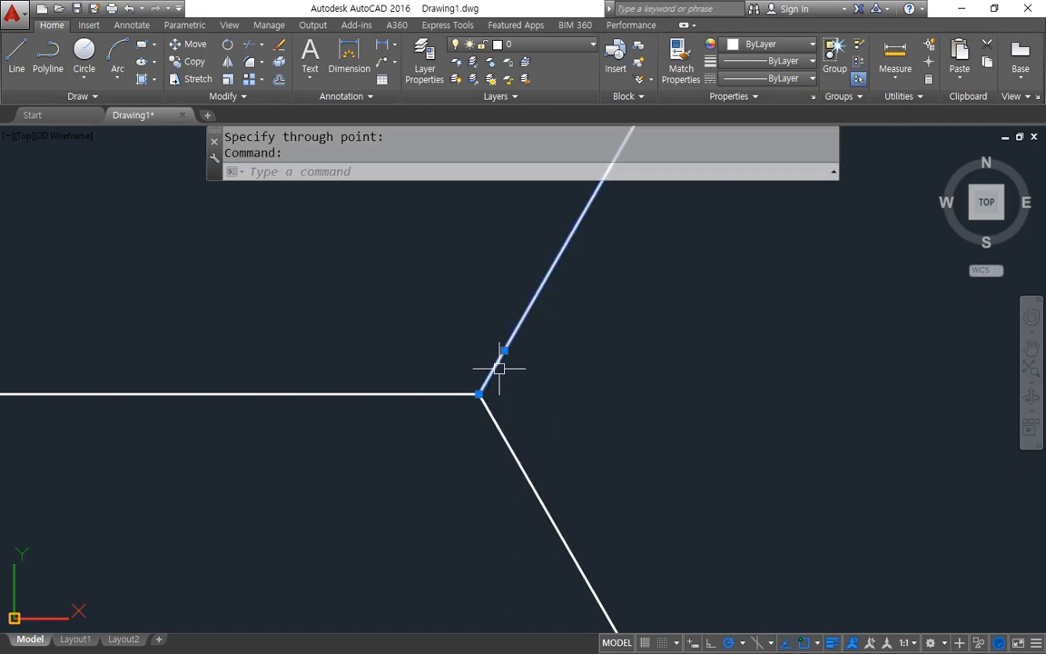
pyautogui.click(493, 416)
pyautogui.click(528, 404)
pyautogui.click(430, 379)
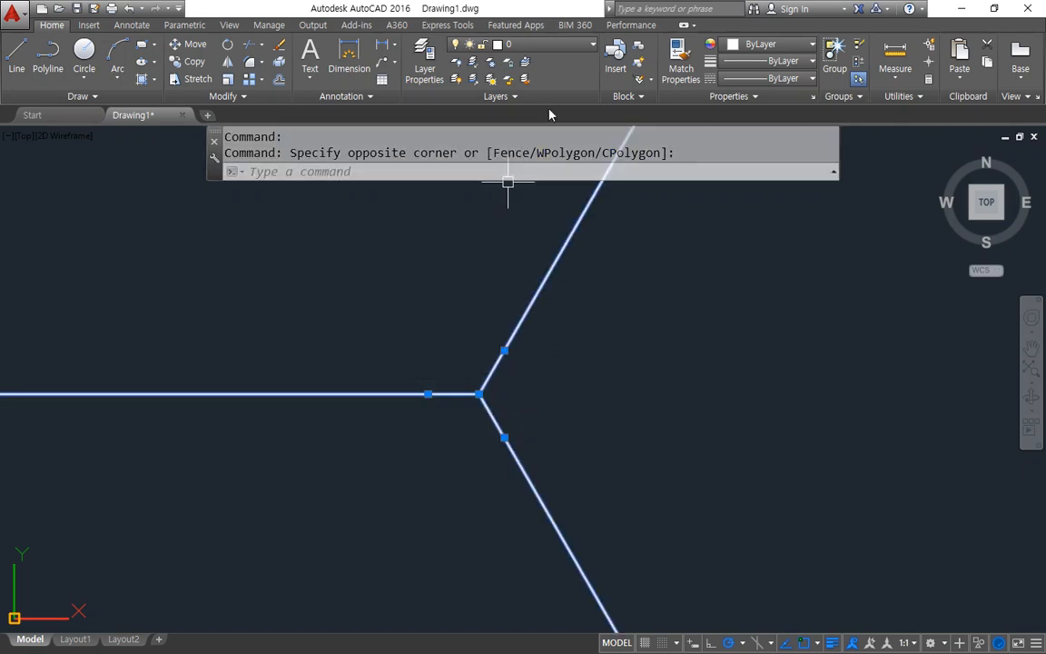
pyautogui.click(543, 44)
pyautogui.click(543, 84)
pyautogui.press('Escape')
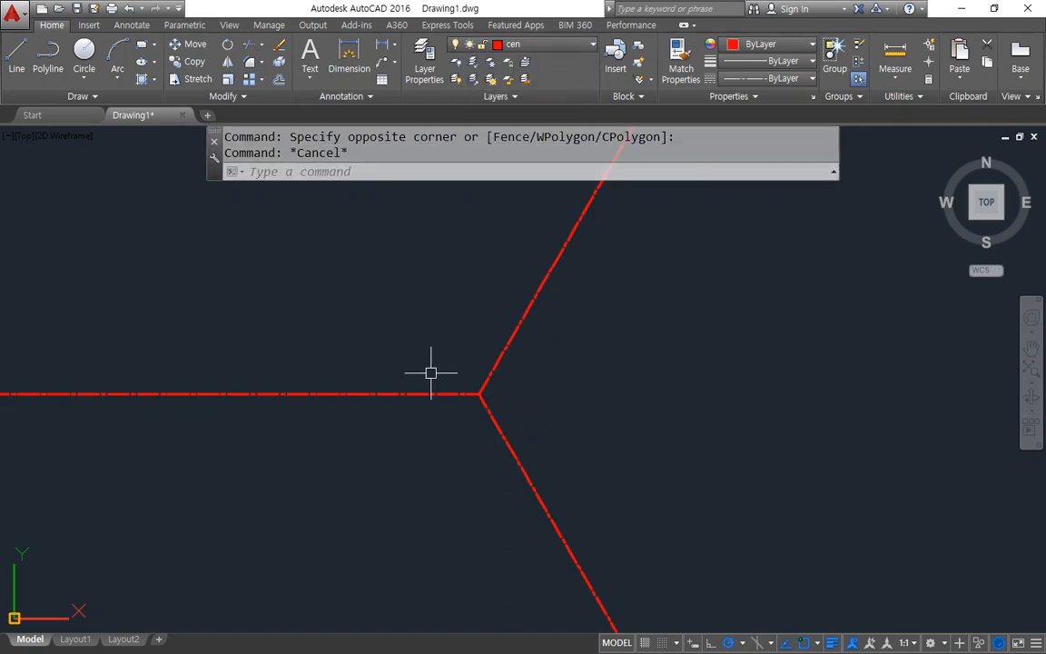
pyautogui.press('Escape')
# Step: Draw a circle of diameter 30 centred on the common start point of the three rays
pyautogui.scroll(4, 443, 410)
pyautogui.write('c')
pyautogui.press('Return')
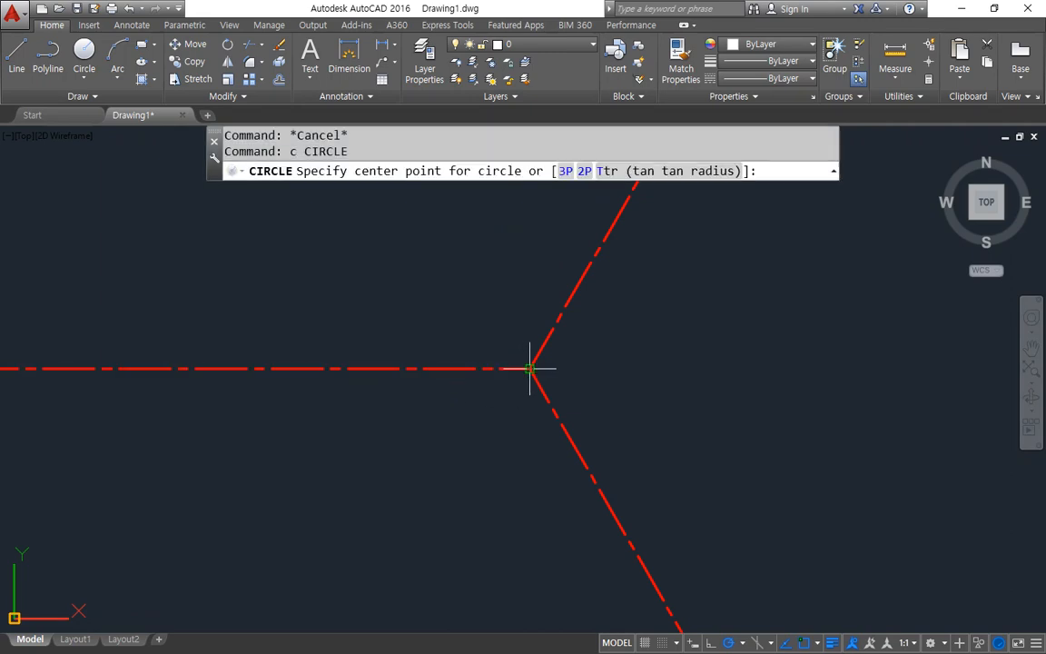
pyautogui.click(530, 369)
pyautogui.write('d')
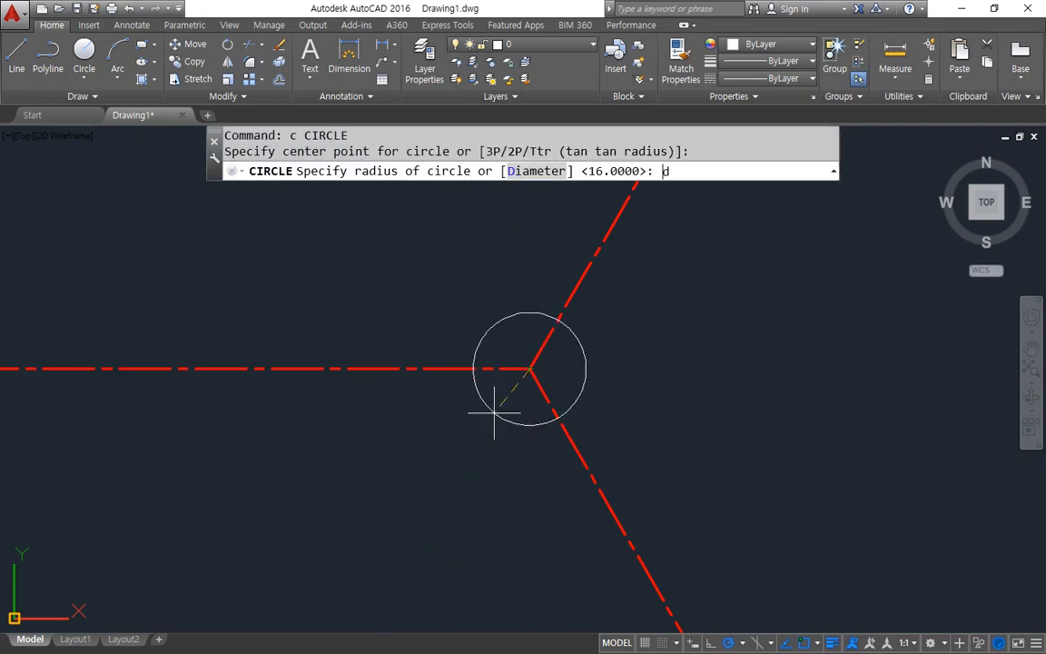
pyautogui.press('Return')
pyautogui.write('30')
pyautogui.press('Return')
# Step: Draw a concentric circle of radius 20 around the diameter 30 circle
pyautogui.write('c')
pyautogui.press('Return')
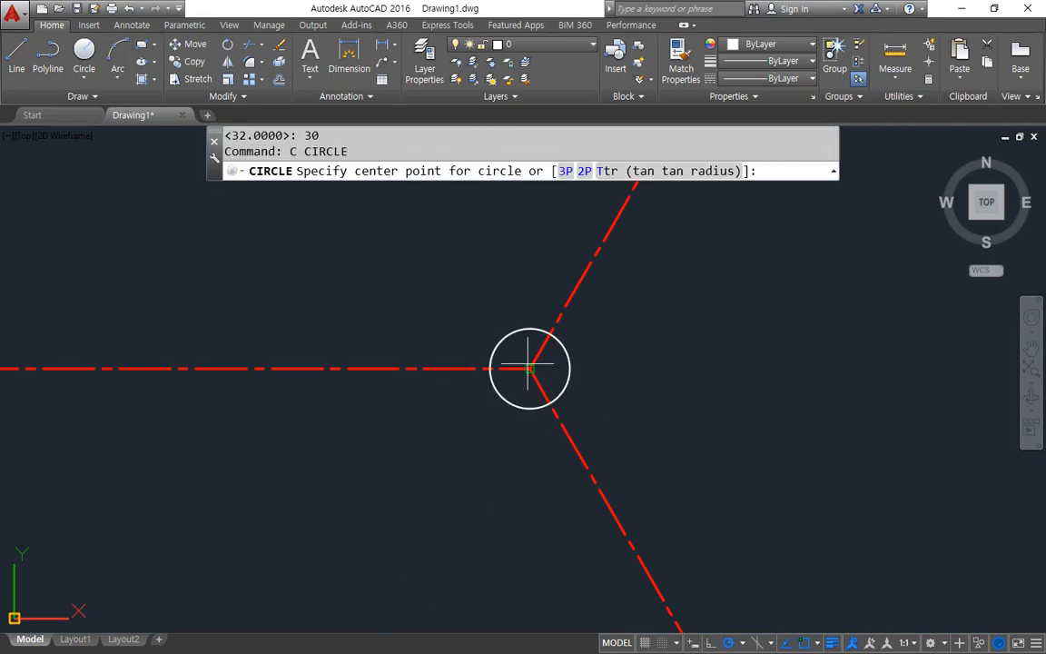
pyautogui.click(530, 369)
pyautogui.write('20')
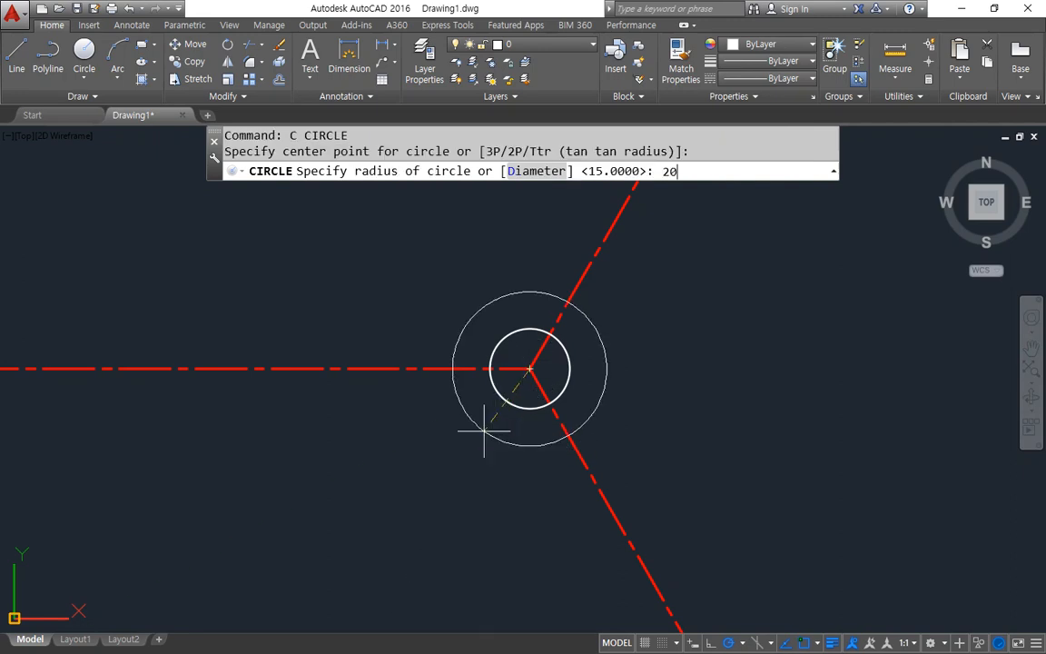
pyautogui.press('Return')
# Step: Draw a circle of radius 80 centred on the rays' common start point
pyautogui.write('c')
pyautogui.press('Return')
pyautogui.click(530, 369)
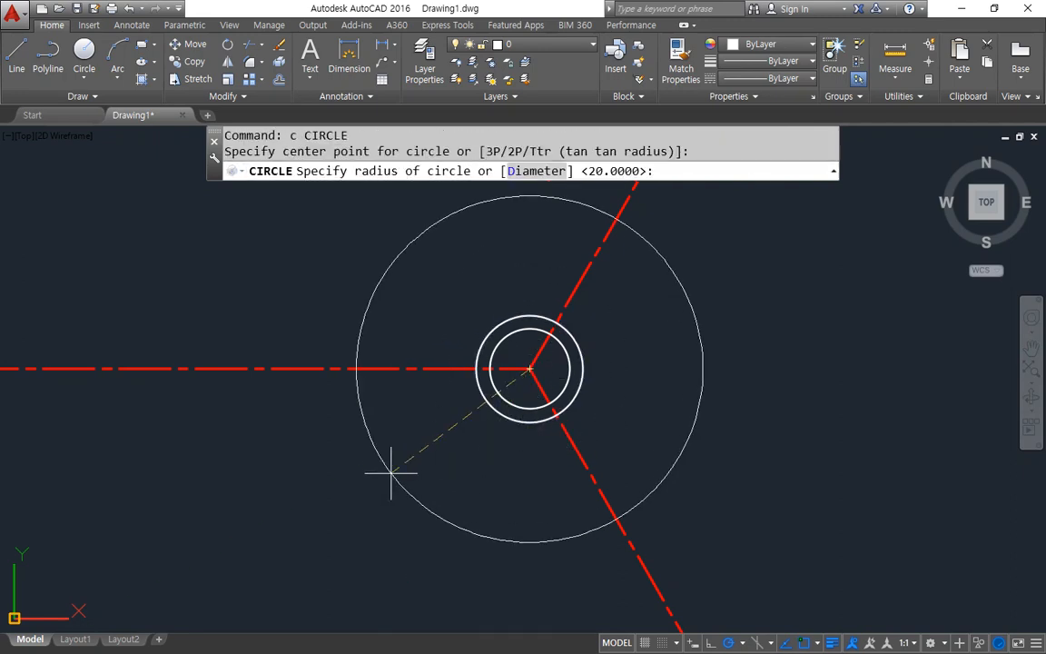
pyautogui.press('Return')
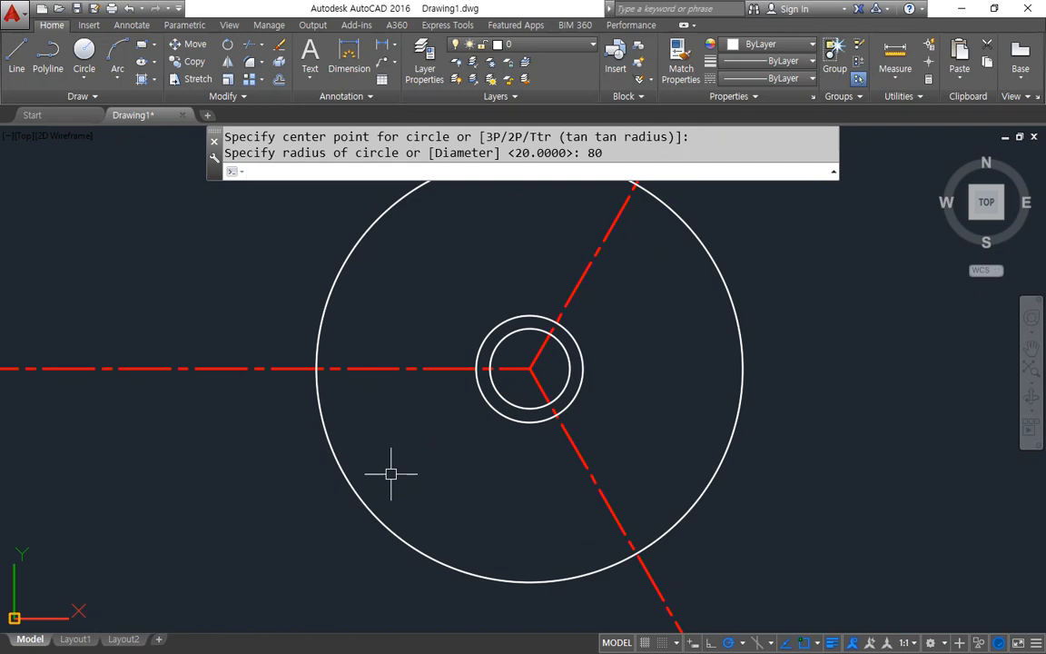
# Step: Match the radius 80 circle's properties to those of the horizontal centre line
pyautogui.write('ma')
pyautogui.press('Return')
pyautogui.click(402, 367)
pyautogui.click(335, 457)
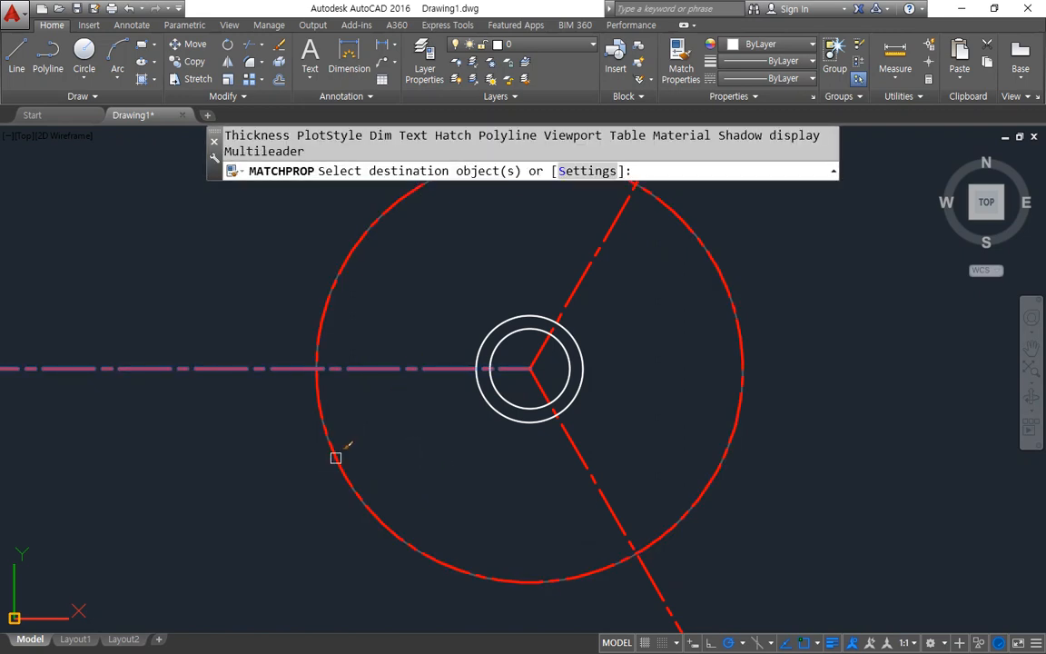
pyautogui.press('Return')
# Step: Set the global linetype scale factor to 0.3
pyautogui.write('lts')
pyautogui.press('Return')
pyautogui.write('0.3')
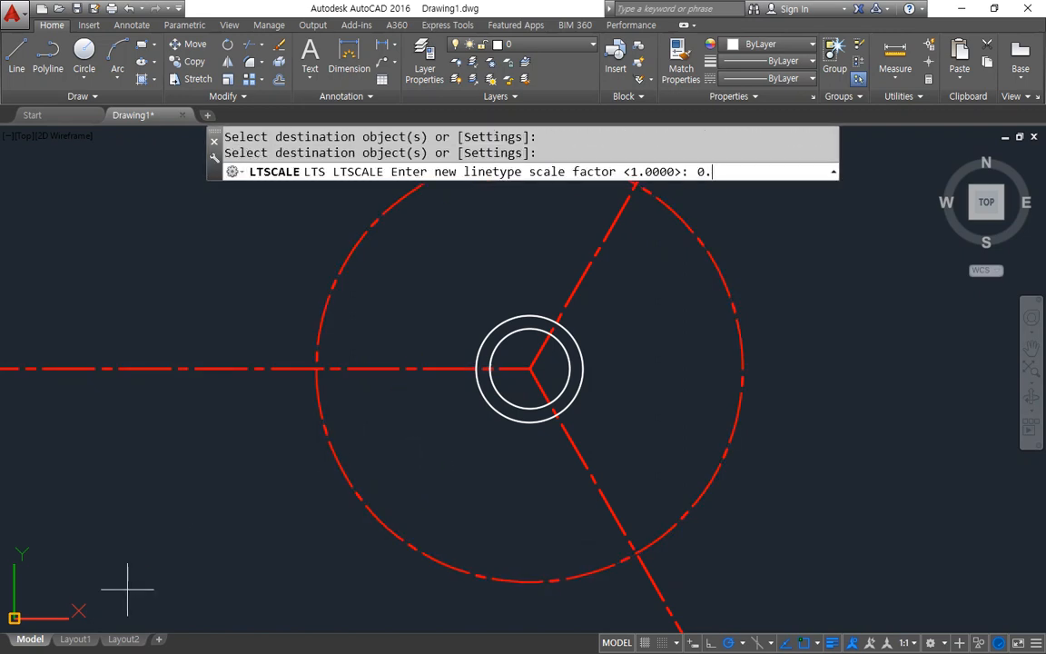
pyautogui.press('Return')
# Step: Draw a circle of diameter 10 where the horizontal ray crosses the radius 80 circle
pyautogui.write('c')
pyautogui.press('Return')
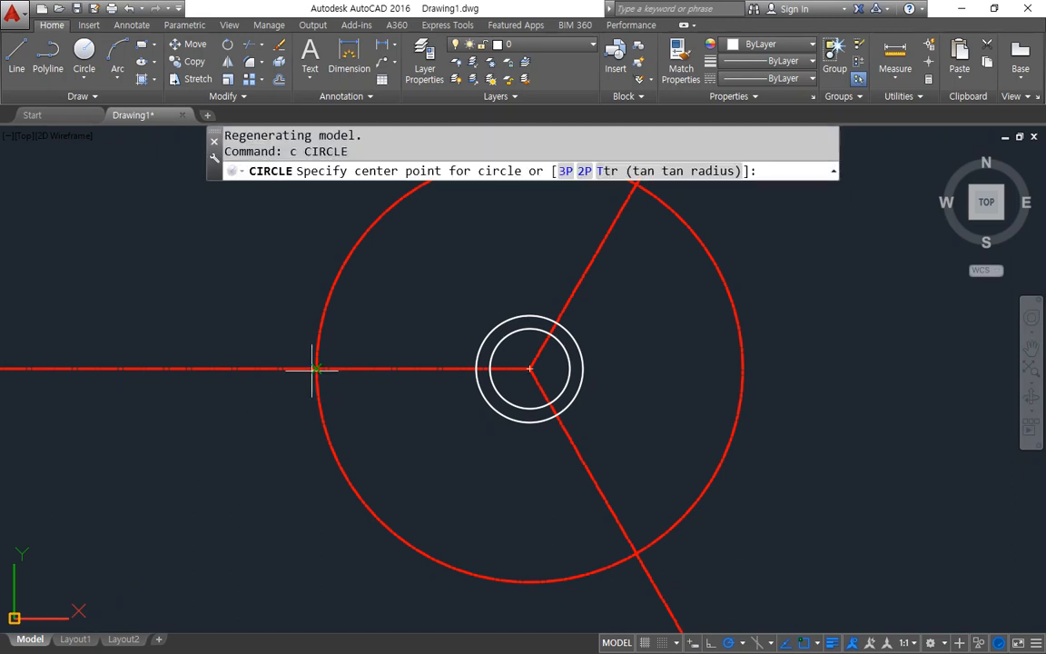
pyautogui.click(315, 368)
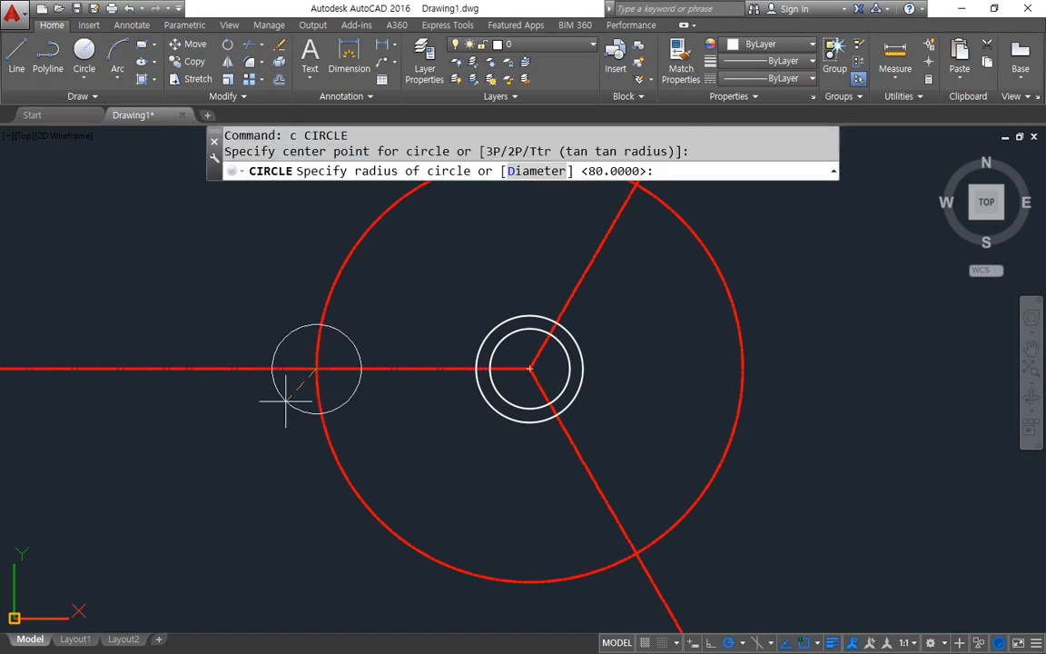
pyautogui.write('d')
pyautogui.press('Return')
pyautogui.write('10')
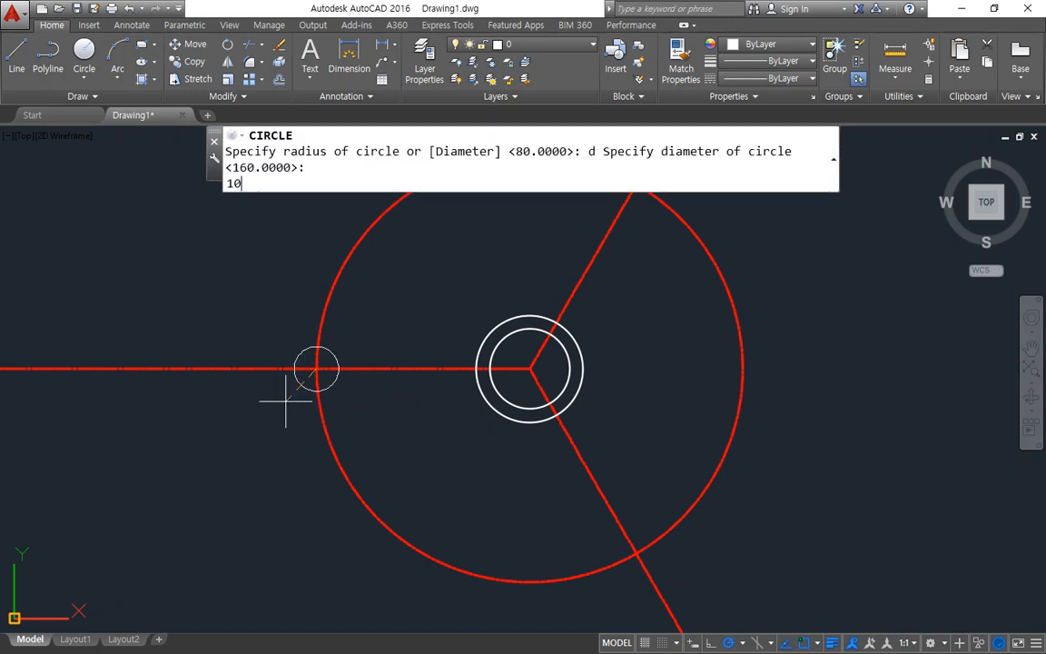
pyautogui.press('Return')
# Step: Draw circles of radius 5 where the lower and upper slanted rays cross the radius 80 circle
pyautogui.moveTo(463, 454); pyautogui.dragTo(383, 447, button='middle')
pyautogui.press('Return')
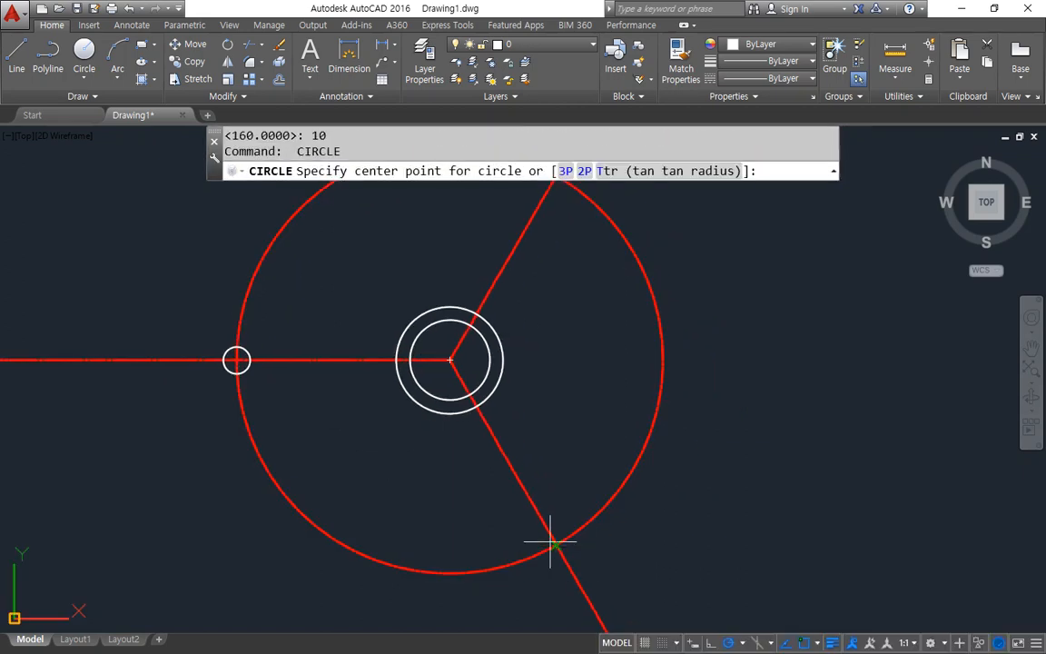
pyautogui.click(554, 544)
pyautogui.moveTo(546, 256); pyautogui.dragTo(499, 413, button='middle')
pyautogui.press('Return')
pyautogui.click(510, 335)
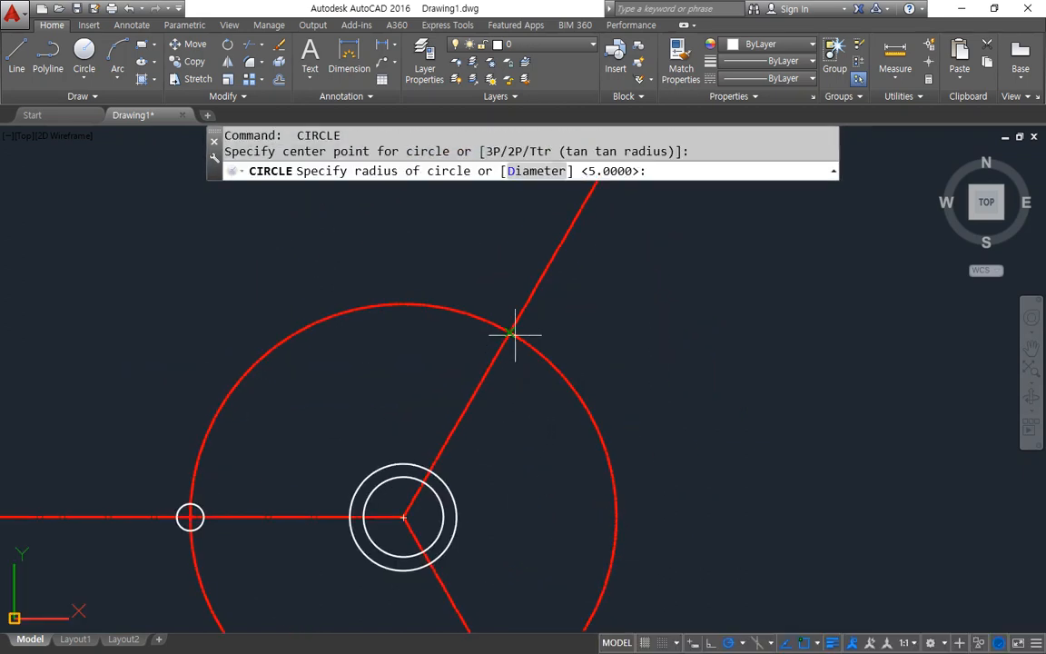
pyautogui.press('Return')
# Step: Draw a concentric circle of radius 10 around the small circle on the horizontal ray
pyautogui.moveTo(343, 476); pyautogui.dragTo(378, 366, button='middle')
pyautogui.press('Return')
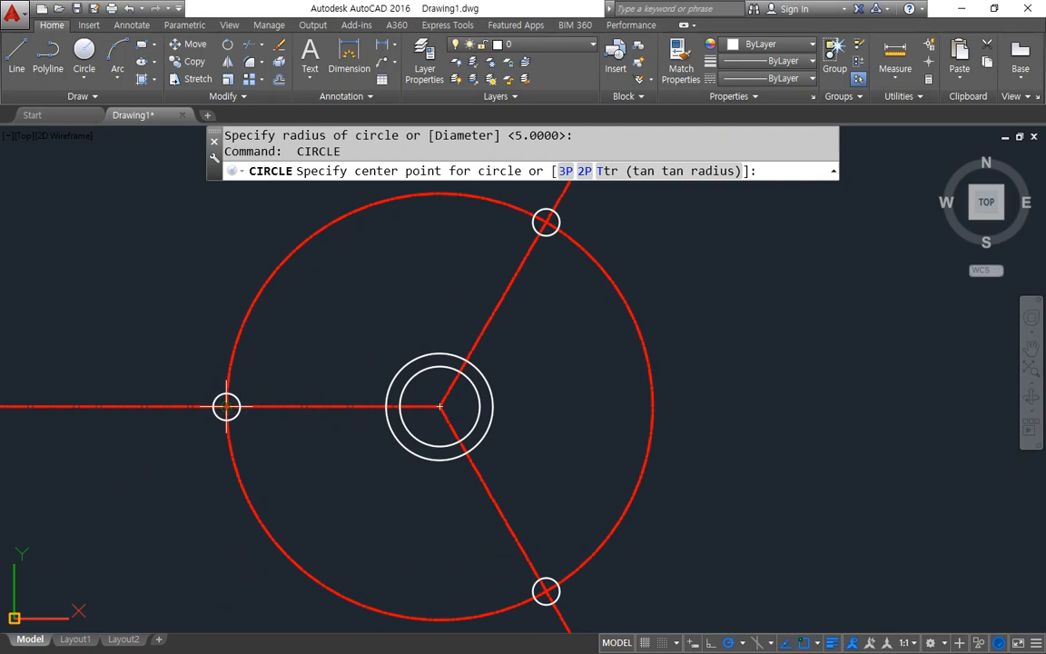
pyautogui.click(226, 406)
pyautogui.write('10')
pyautogui.press('Return')
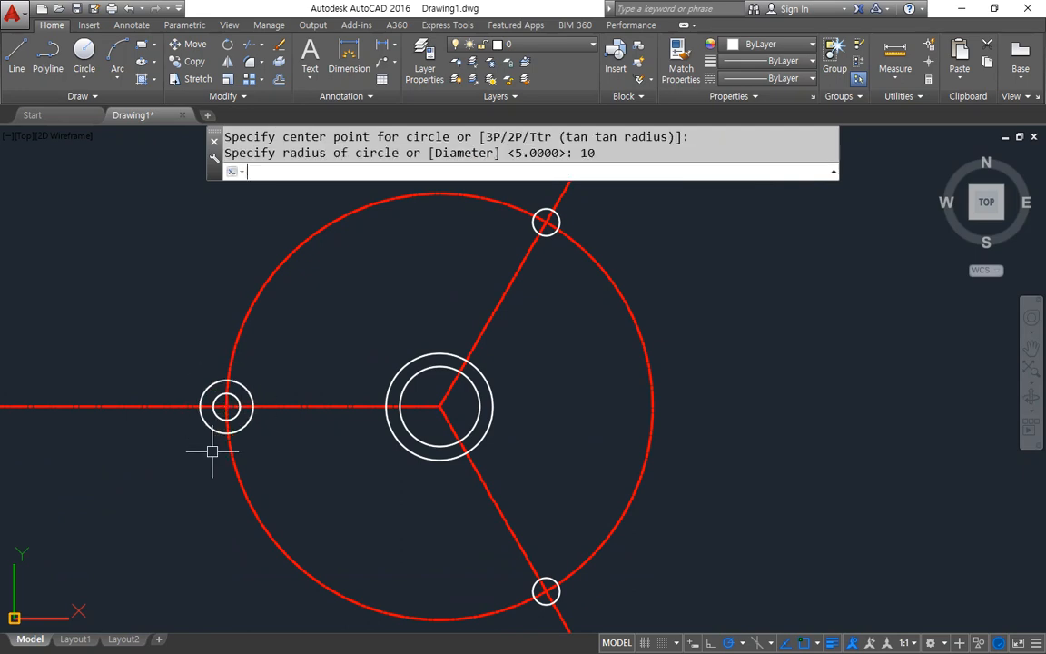
# Step: Draw a radius 10 circle around each of the lower-right and upper-right holes, concentric with the existing small circles
pyautogui.moveTo(514, 548); pyautogui.dragTo(495, 510, button='middle')
pyautogui.press('Return')
pyautogui.click(515, 543)
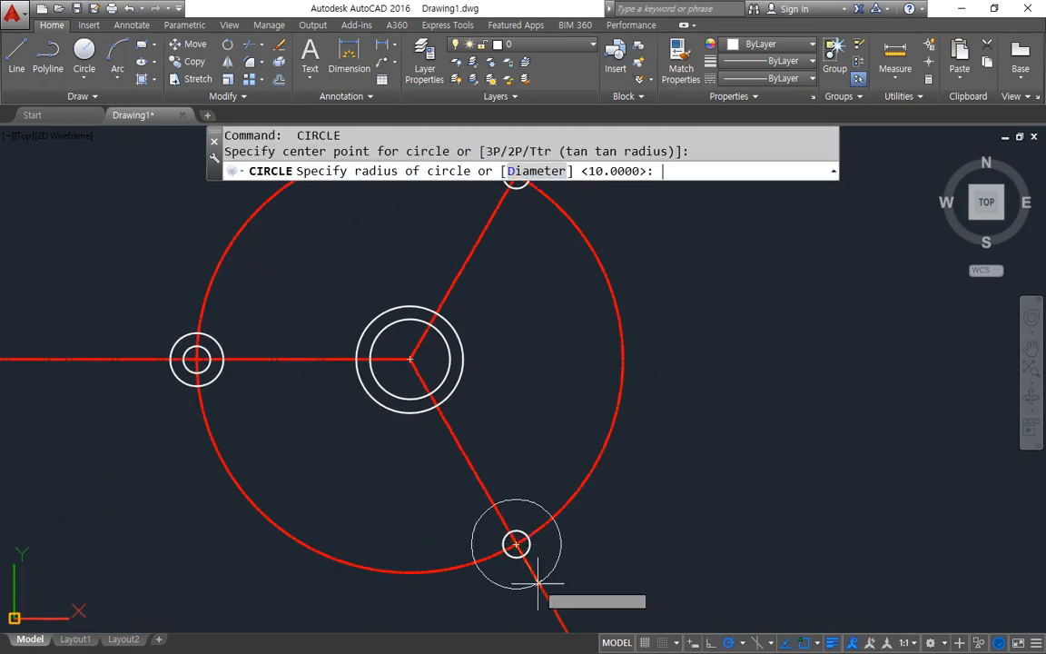
pyautogui.press('Return')
pyautogui.moveTo(563, 351); pyautogui.dragTo(560, 435, button='middle')
pyautogui.press('Return')
pyautogui.click(513, 265)
pyautogui.press('Return')
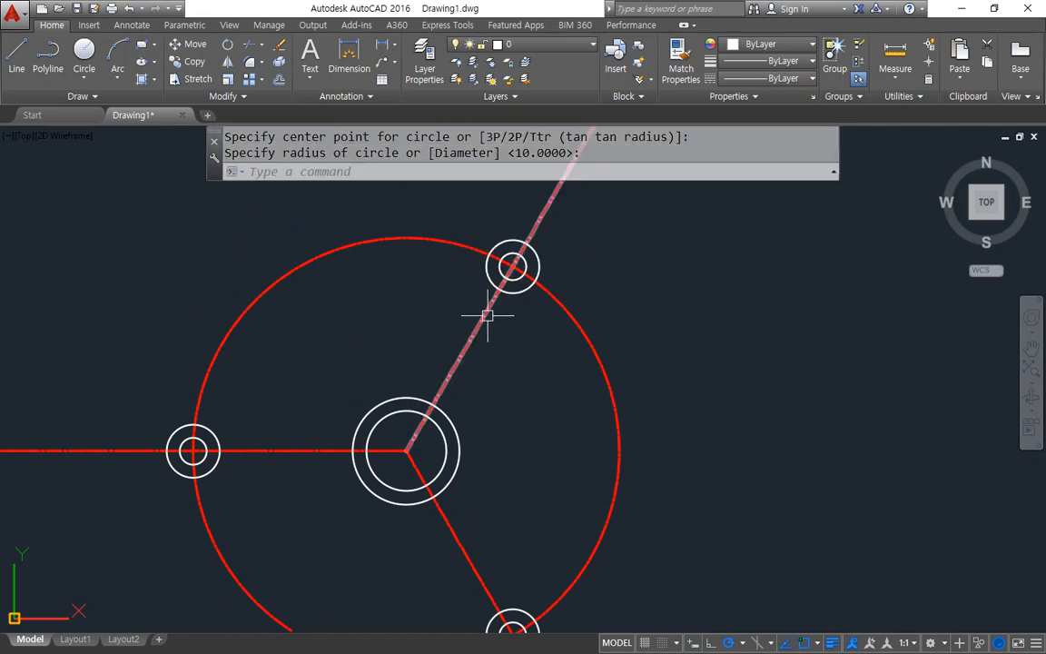
# Step: Offset the outer circle of each of the three arm-end bosses outward by 3
pyautogui.write('o')
pyautogui.press('Return')
pyautogui.write('3')
pyautogui.press('Return')
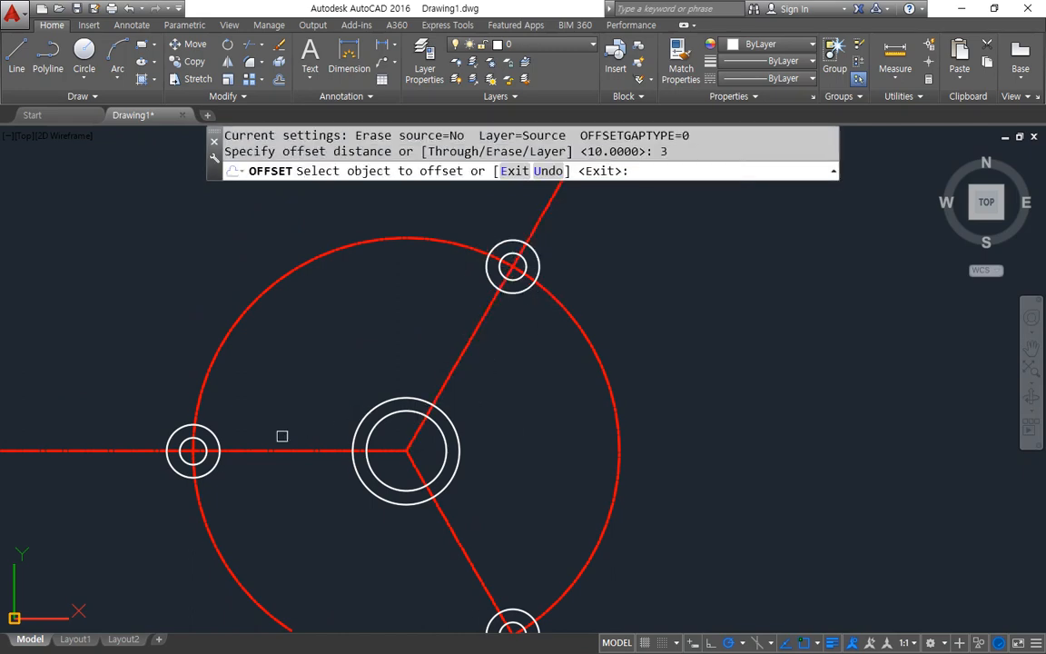
pyautogui.click(174, 432)
pyautogui.click(266, 396)
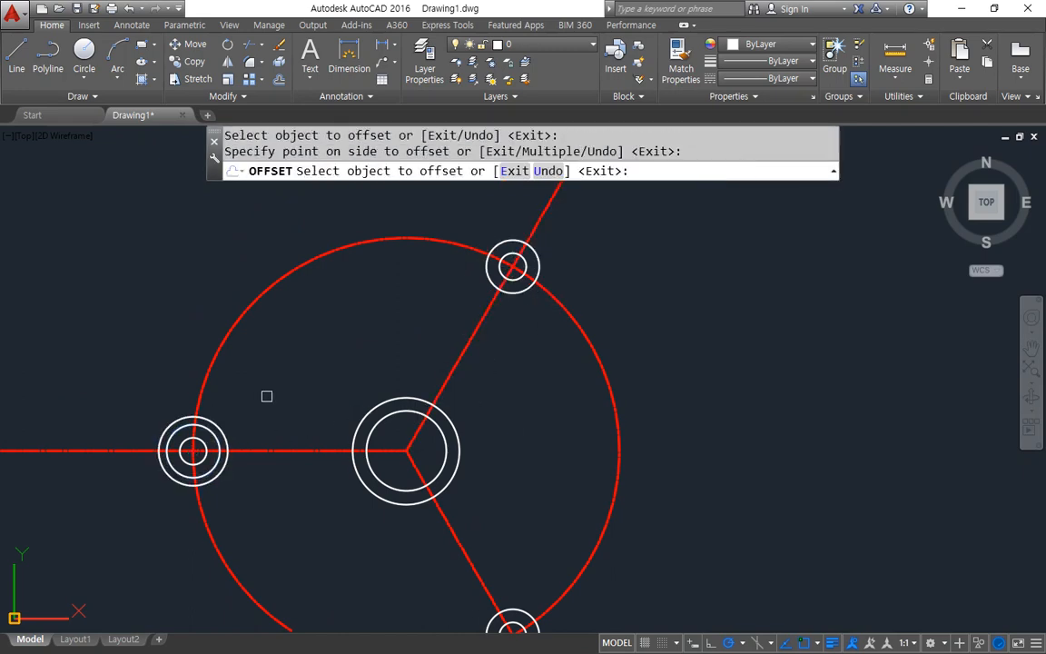
pyautogui.click(488, 272)
pyautogui.click(468, 300)
pyautogui.click(495, 610)
pyautogui.click(469, 565)
pyautogui.press('Return')
# Step: Trim the lower-right centre line's outer end and the red pitch circle's right and lower-left arcs at the offset circles
pyautogui.moveTo(468, 560); pyautogui.dragTo(490, 449, button='middle')
pyautogui.write('tr')
pyautogui.press('Return')
pyautogui.press('Return')
pyautogui.click(581, 596)
pyautogui.click(600, 464)
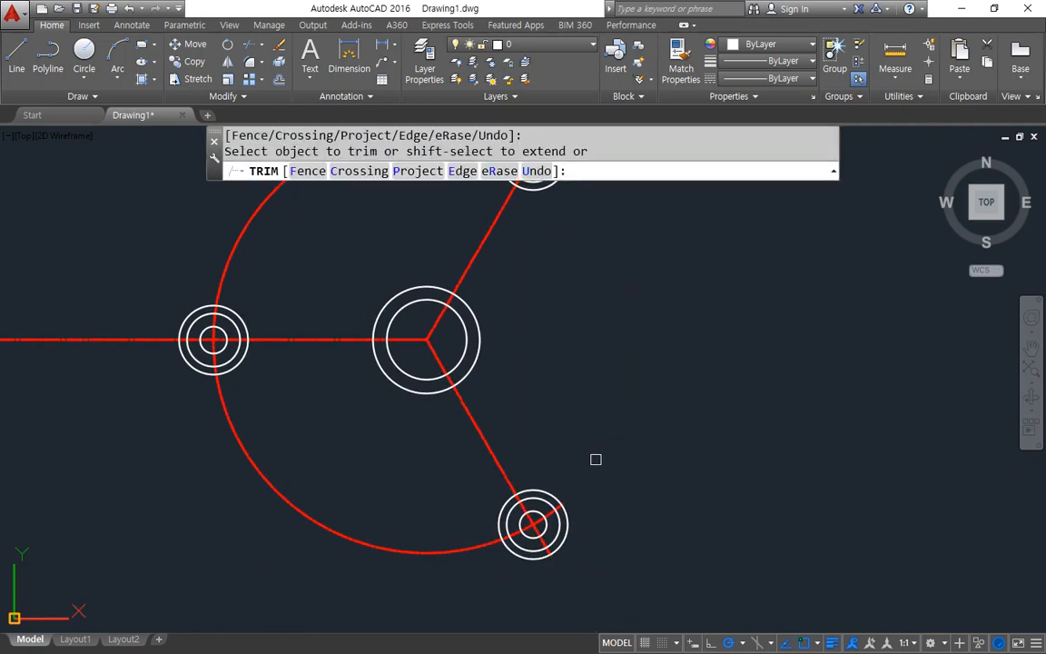
pyautogui.click(425, 543)
# Step: Trim the outer ends of the left and upper-right centre lines and the pitch circle's remaining upper-left arc
pyautogui.moveTo(401, 495); pyautogui.dragTo(446, 635, button='middle')
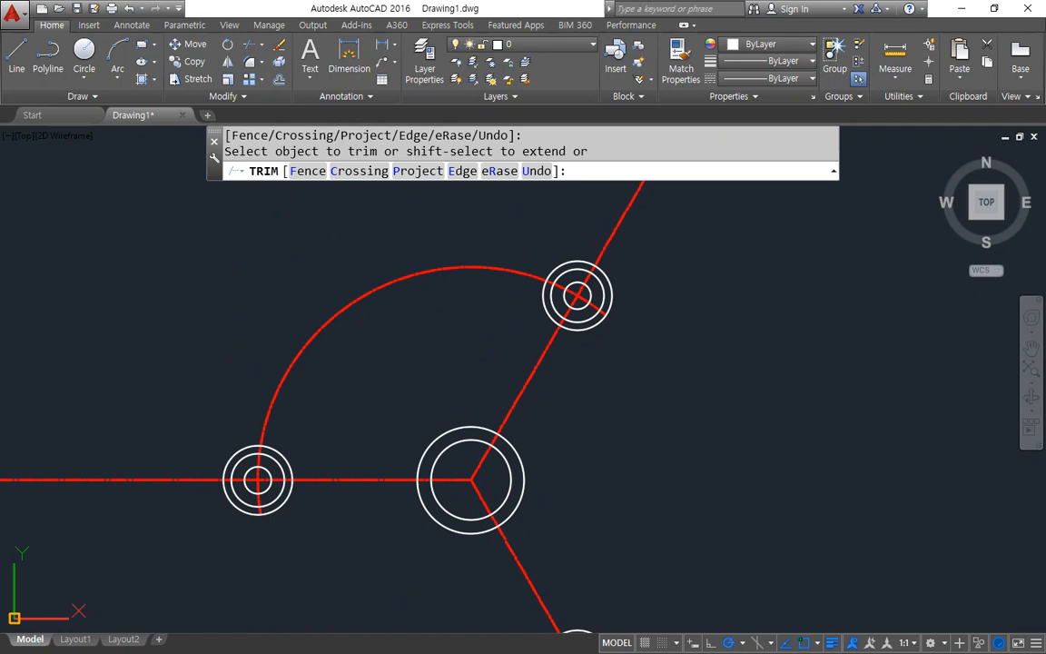
pyautogui.click(153, 485)
pyautogui.click(320, 348)
pyautogui.click(299, 322)
pyautogui.click(628, 196)
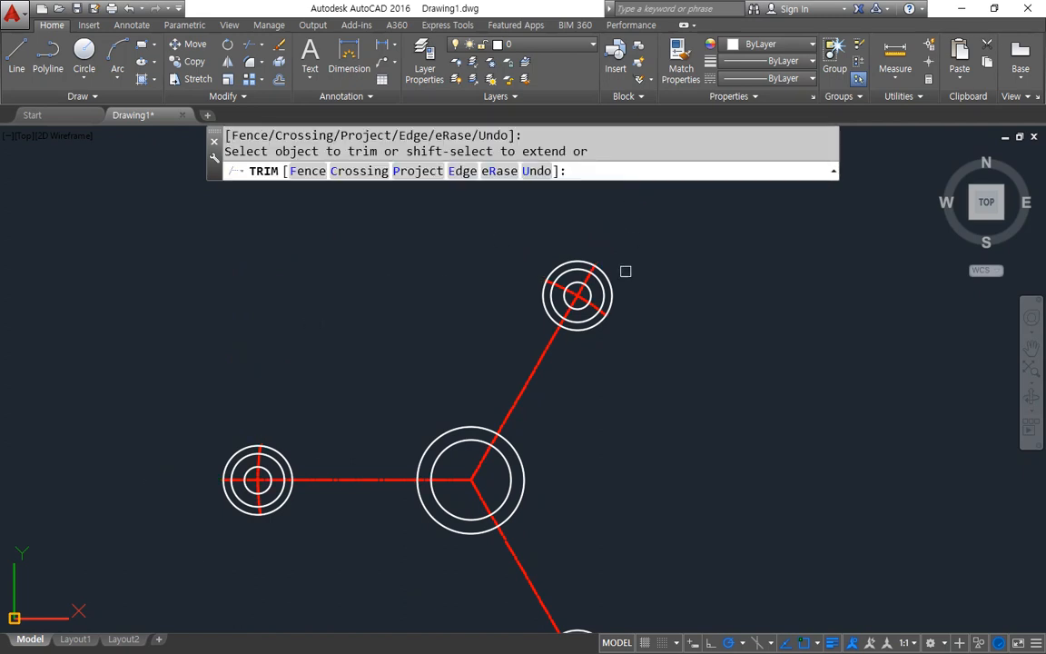
pyautogui.press('Return')
# Step: Erase the three outermost offset circles around the arm-end holes
pyautogui.click(602, 296)
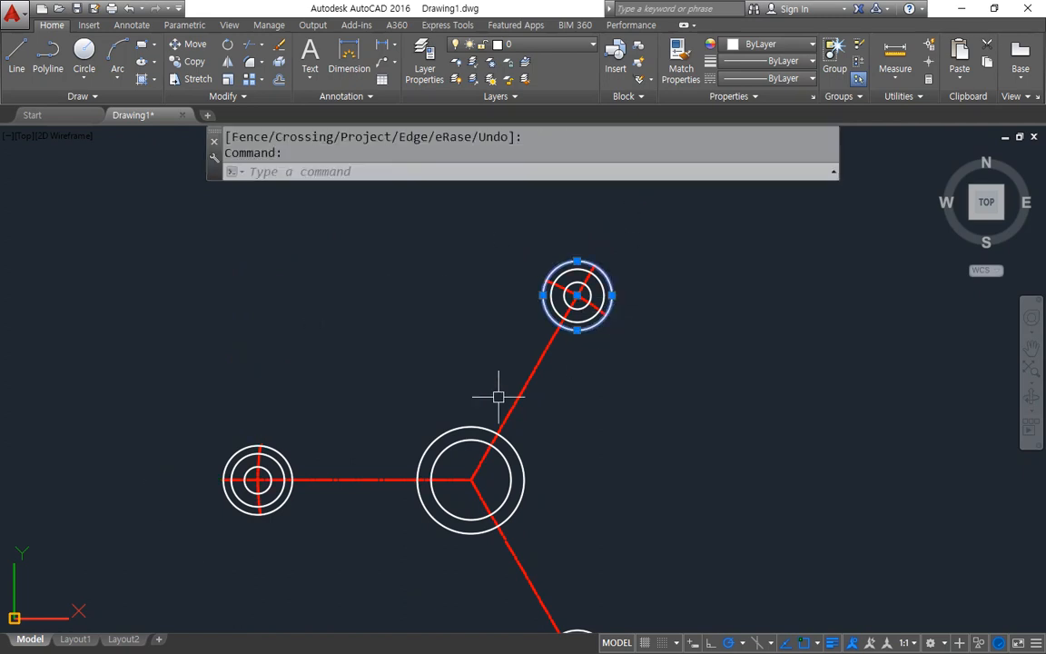
pyautogui.click(289, 452)
pyautogui.click(207, 387)
pyautogui.moveTo(384, 527); pyautogui.dragTo(355, 418, button='middle')
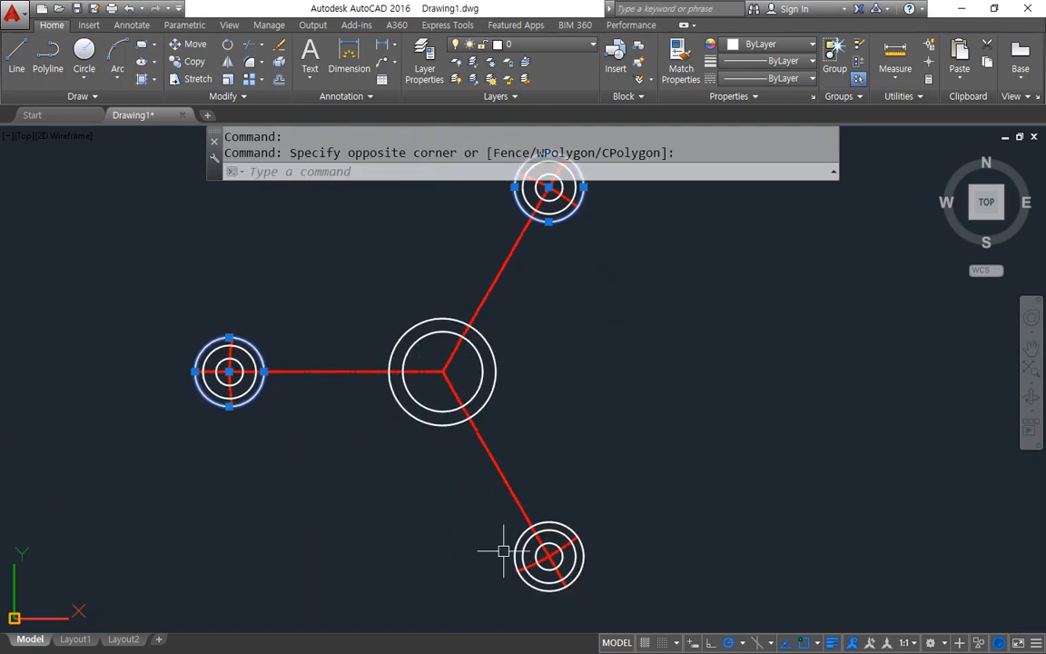
pyautogui.click(510, 546)
pyautogui.write('e')
pyautogui.press('Return')
# Step: Draw the left arm's upper line tangent to the left hole's inner circle and the hub's outer circle
pyautogui.moveTo(308, 488); pyautogui.dragTo(304, 529, button='middle')
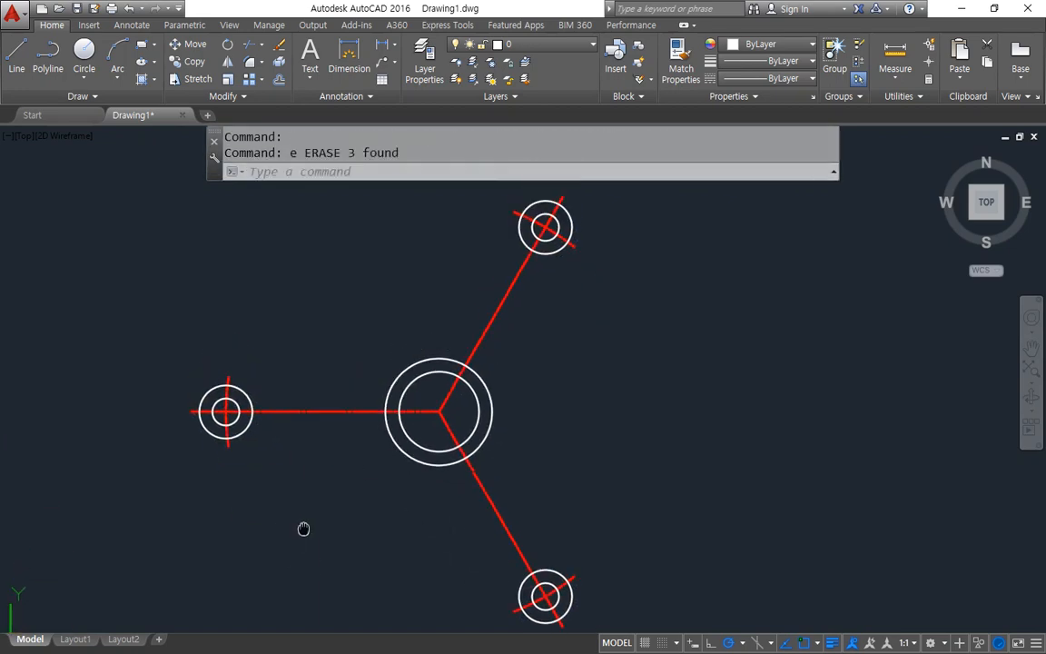
pyautogui.scroll(5, 209, 382)
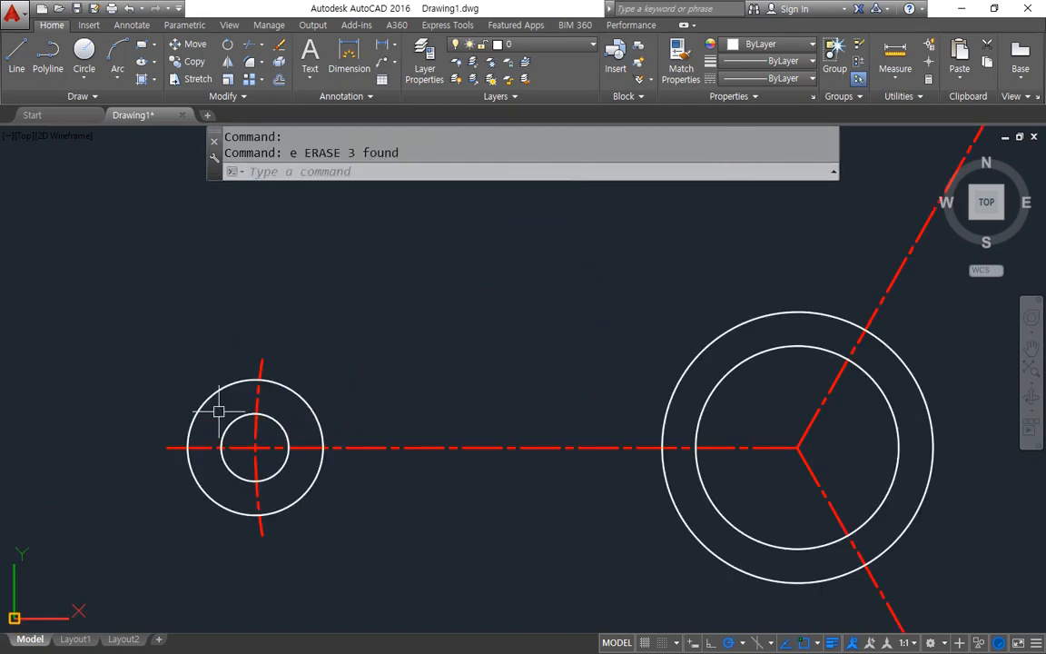
pyautogui.write('l')
pyautogui.press('Return')
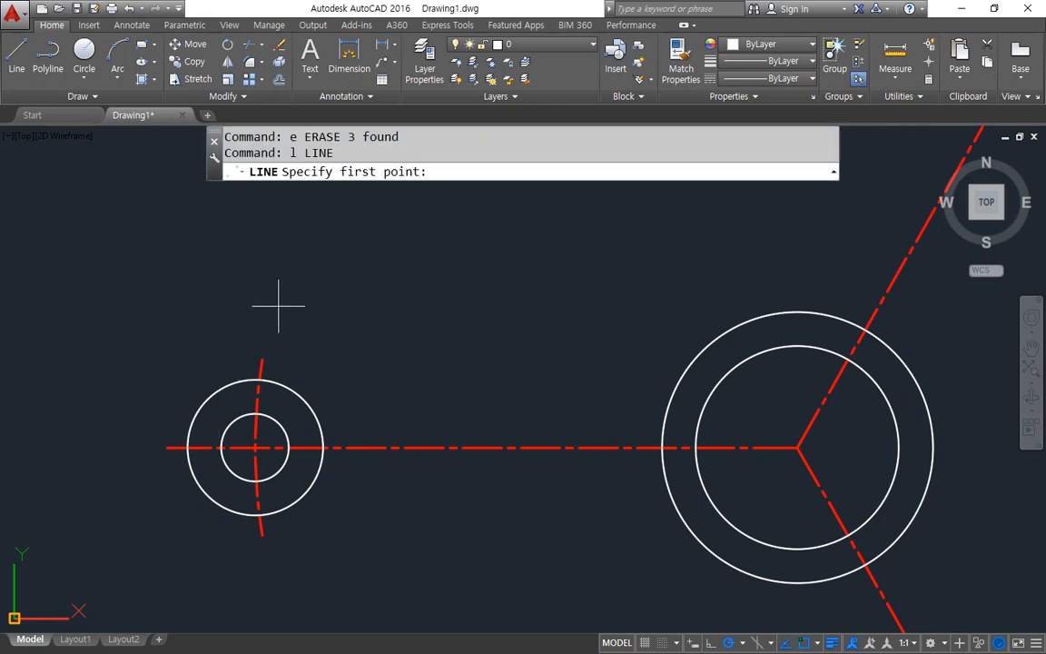
pyautogui.write('tan')
pyautogui.press('Return')
pyautogui.click(225, 423)
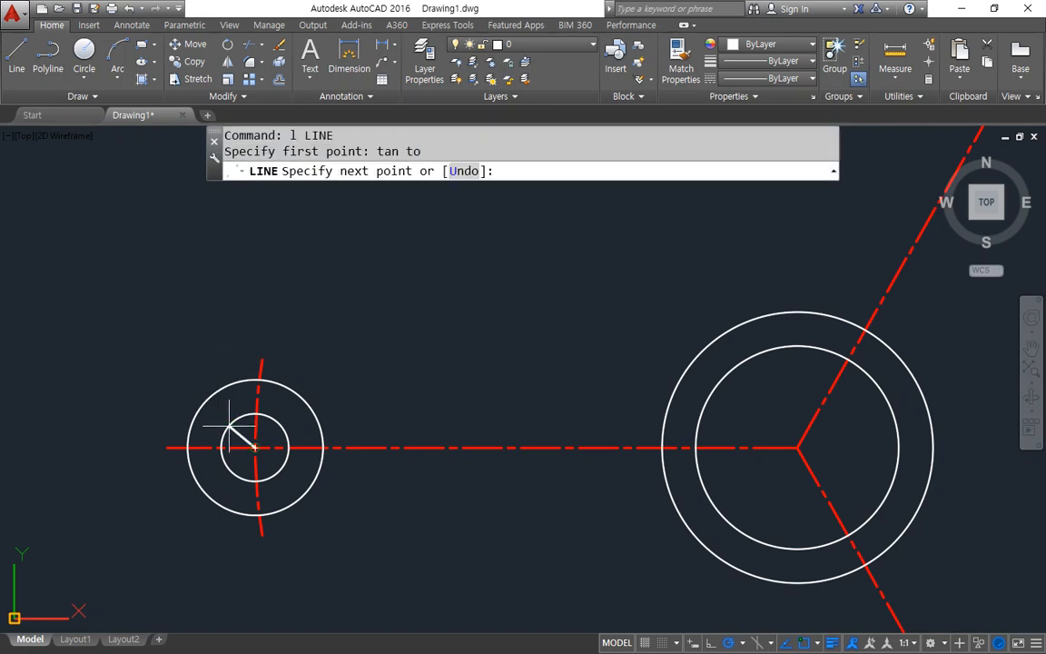
pyautogui.write('tan')
pyautogui.press('Return')
pyautogui.click(696, 346)
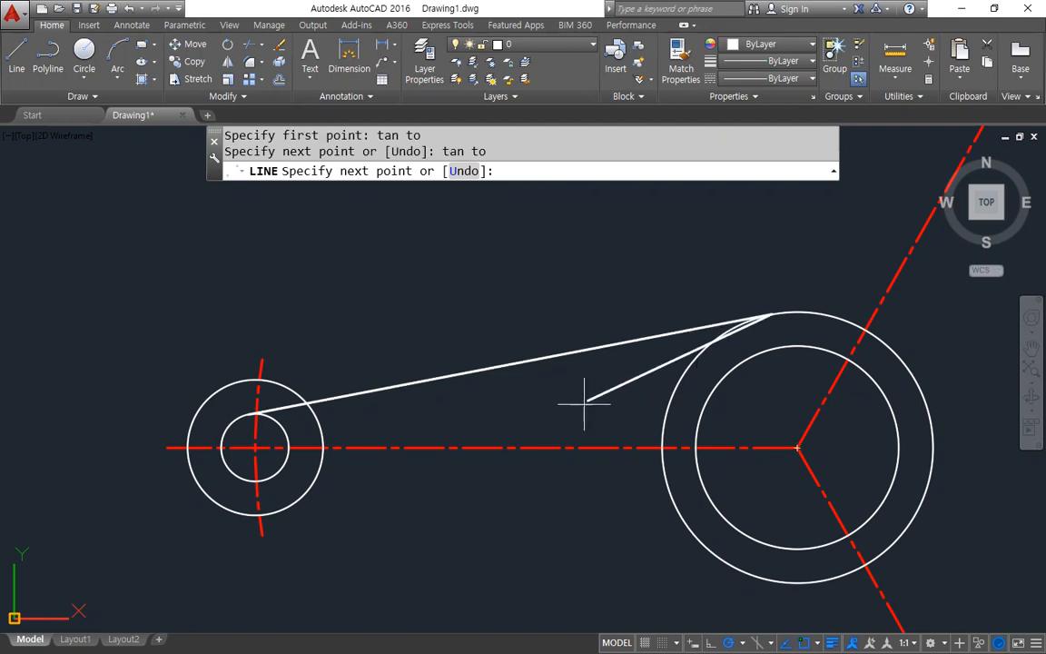
pyautogui.press('Return')
pyautogui.moveTo(227, 471)
pyautogui.mouseDown()
pyautogui.moveTo(216, 427)
pyautogui.moveTo(271, 477)
pyautogui.mouseUp()
pyautogui.moveTo(689, 572)
pyautogui.mouseDown()
pyautogui.moveTo(652, 472)
pyautogui.moveTo(923, 363)
pyautogui.moveTo(766, 584)
pyautogui.moveTo(676, 416)
pyautogui.mouseUp()
pyautogui.press('e')
pyautogui.moveTo(227, 455); pyautogui.dragTo(278, 476)
pyautogui.press('Escape')
# Step: Draw the left arm's lower line tangent to the left hole's inner circle and the hub's outer circle
pyautogui.write('l')
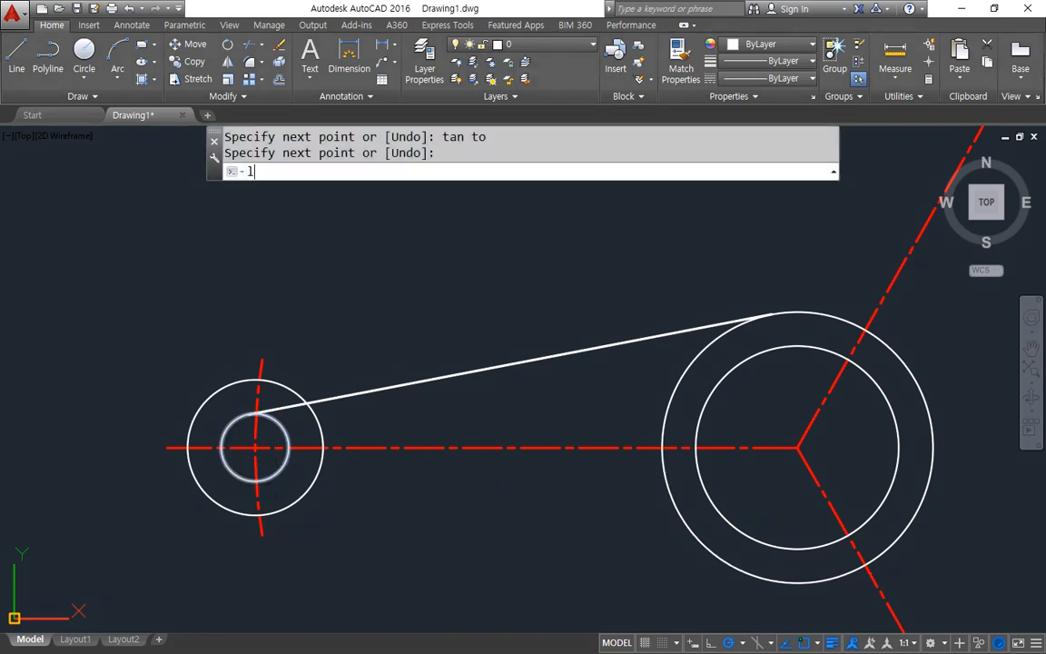
pyautogui.press('Return')
pyautogui.write('tan')
pyautogui.press('Return')
pyautogui.click(234, 477)
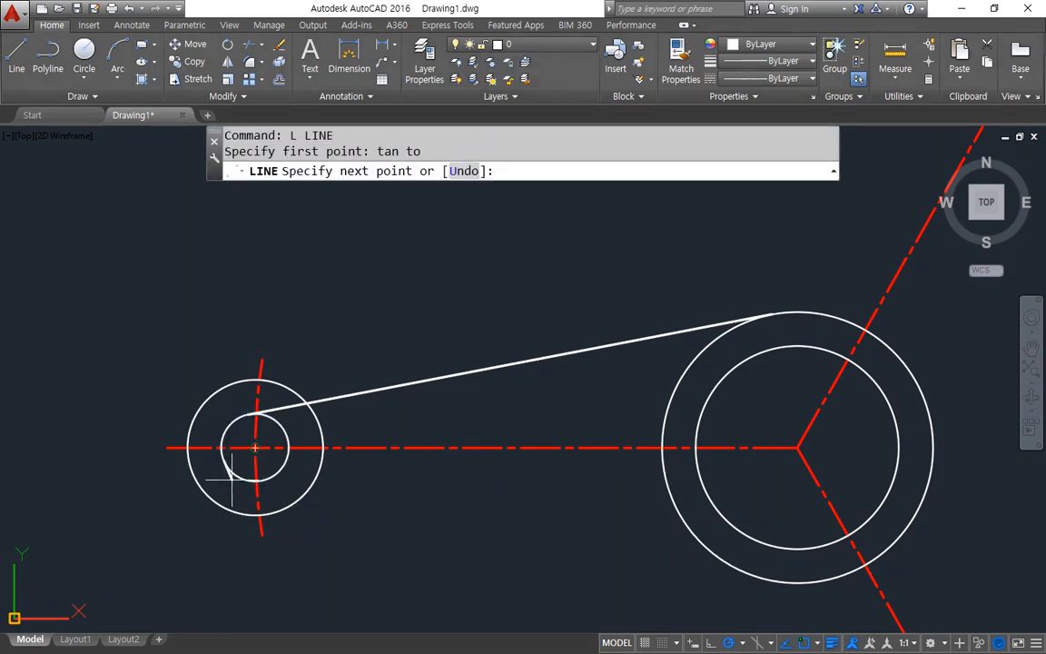
pyautogui.write('tan')
pyautogui.press('Return')
pyautogui.click(701, 543)
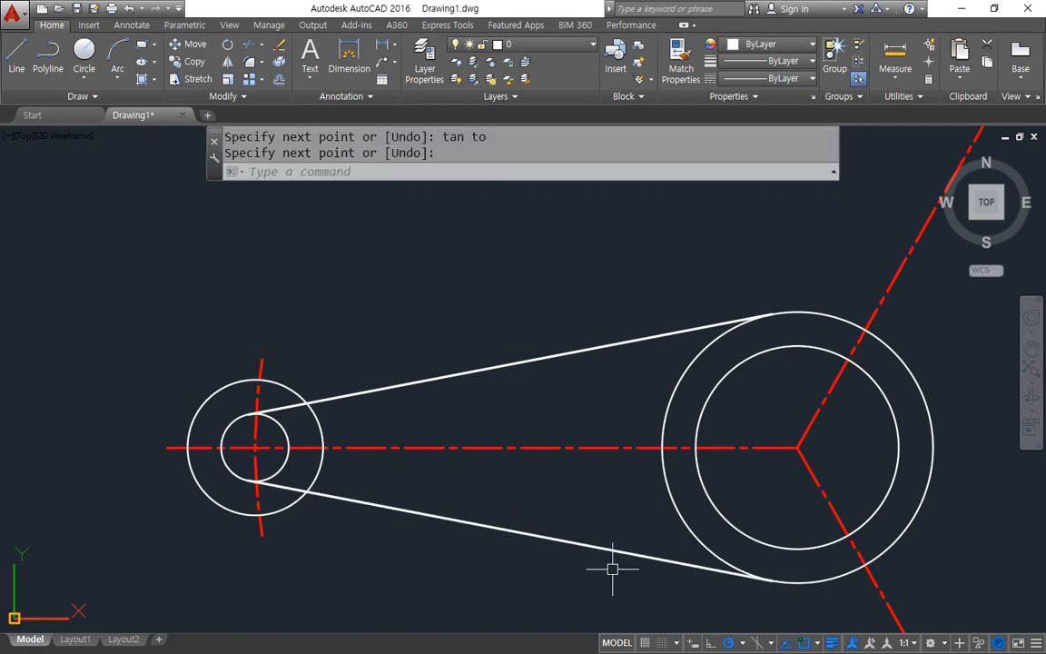
# Step: Draw the lower-right arm's left-hand line tangent to its hole's inner circle and the hub's outer circle
pyautogui.moveTo(613, 563); pyautogui.dragTo(378, 236, button='middle')
pyautogui.moveTo(459, 396); pyautogui.dragTo(409, 416, button='middle')
pyautogui.press('Return')
pyautogui.write('l')
pyautogui.press('Return')
pyautogui.write('t point: t')
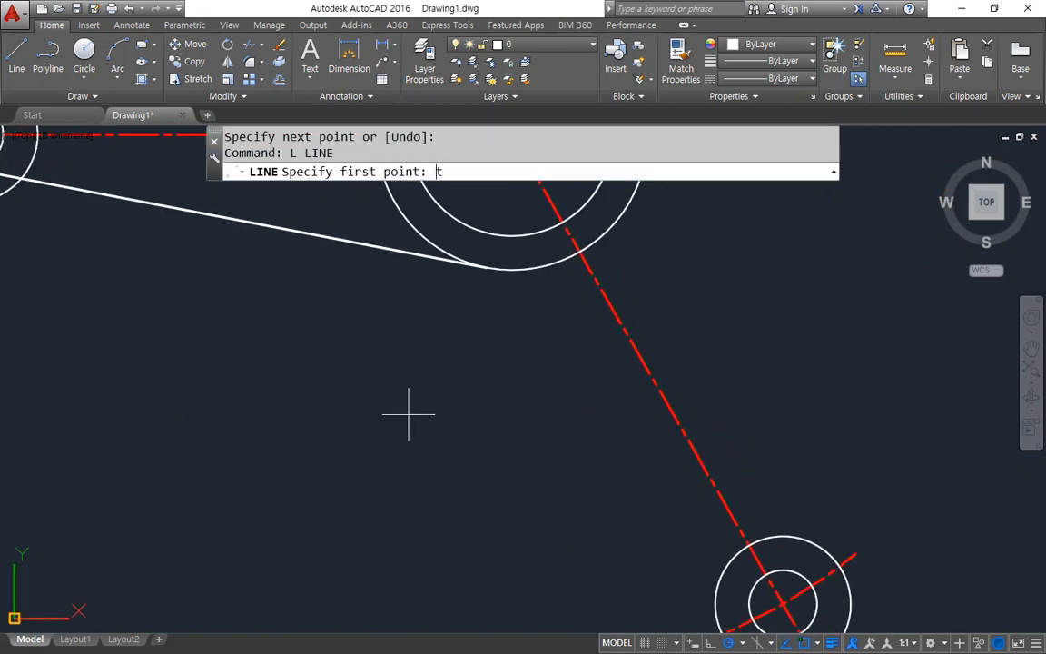
pyautogui.write('an')
pyautogui.press('Return')
pyautogui.click(767, 592)
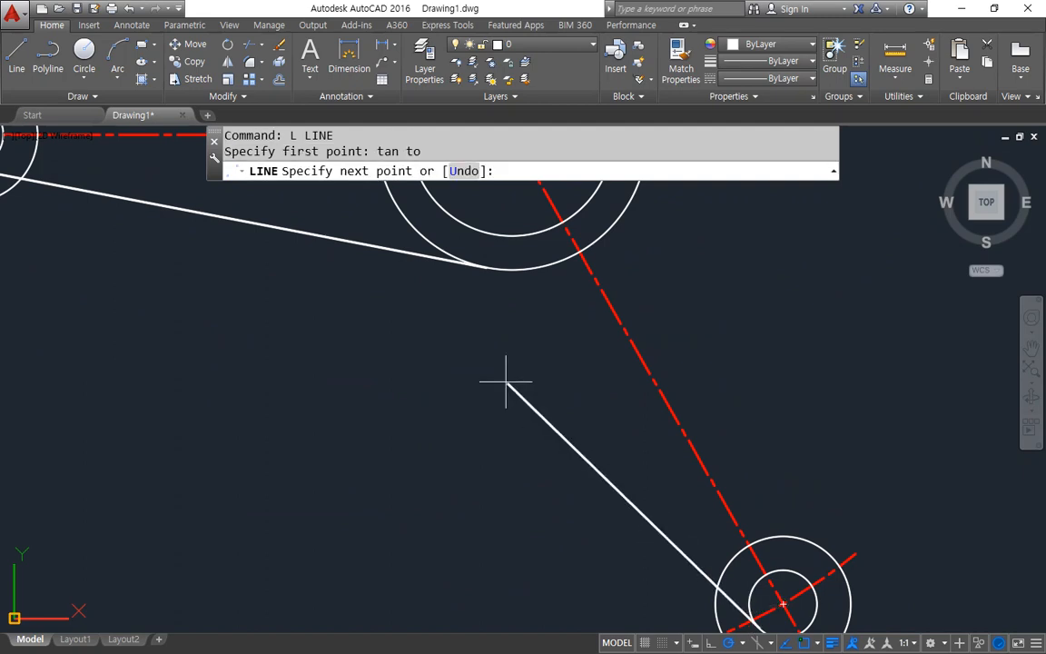
pyautogui.write('tan')
pyautogui.press('Return')
pyautogui.click(434, 240)
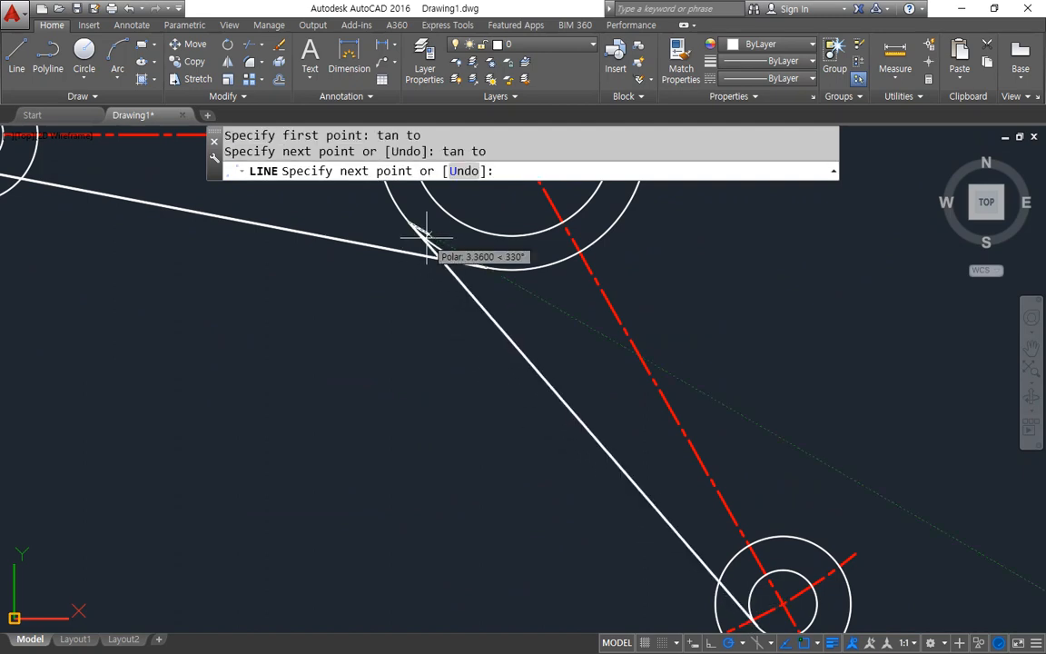
pyautogui.press('Return')
# Step: Draw the lower-right arm's right-hand line tangent to its hole's inner circle and the hub's outer circle
pyautogui.press('Return')
pyautogui.write('tan')
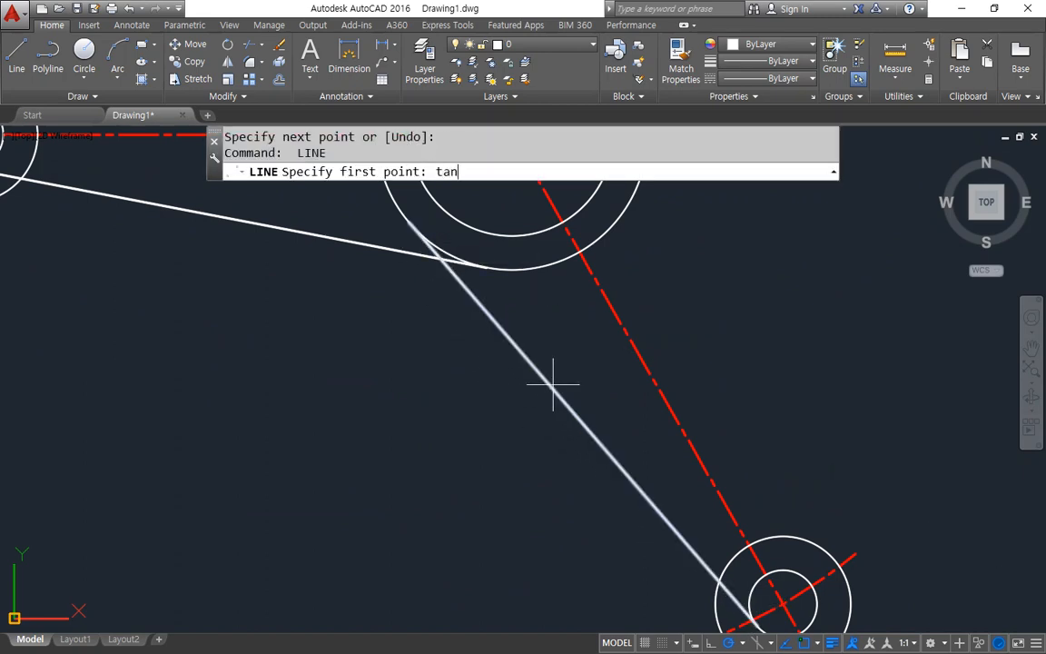
pyautogui.press('Return')
pyautogui.click(732, 537)
pyautogui.write('t')
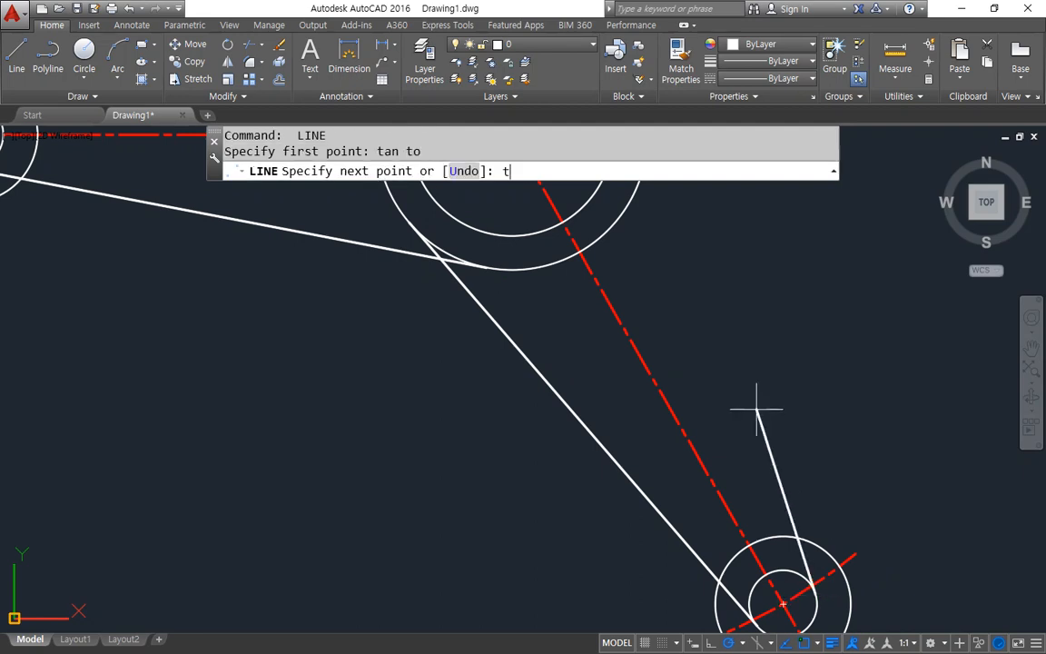
pyautogui.write('an')
pyautogui.press('Return')
pyautogui.moveTo(644, 150); pyautogui.dragTo(644, 241, button='middle')
pyautogui.click(648, 257)
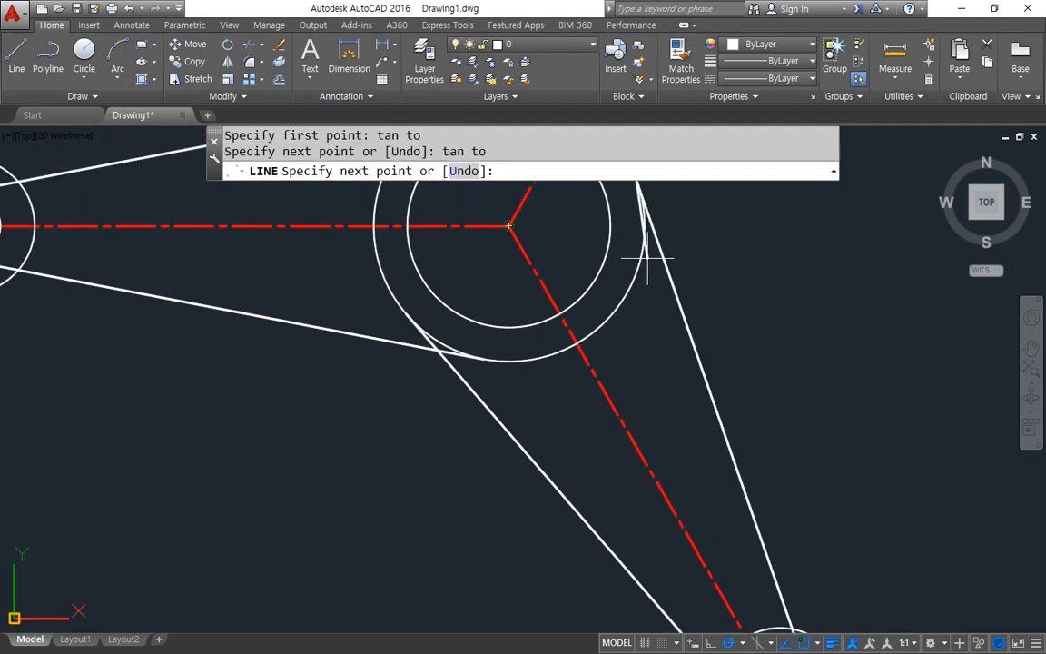
pyautogui.press('Return')
# Step: Draw the upper-right arm's right-hand line tangent to its hole's inner circle and the hub's outer circle
pyautogui.moveTo(646, 252); pyautogui.dragTo(588, 500, button='middle')
pyautogui.scroll(-3, 600, 355)
pyautogui.moveTo(600, 355); pyautogui.dragTo(543, 393, button='middle')
pyautogui.scroll(2, 543, 393)
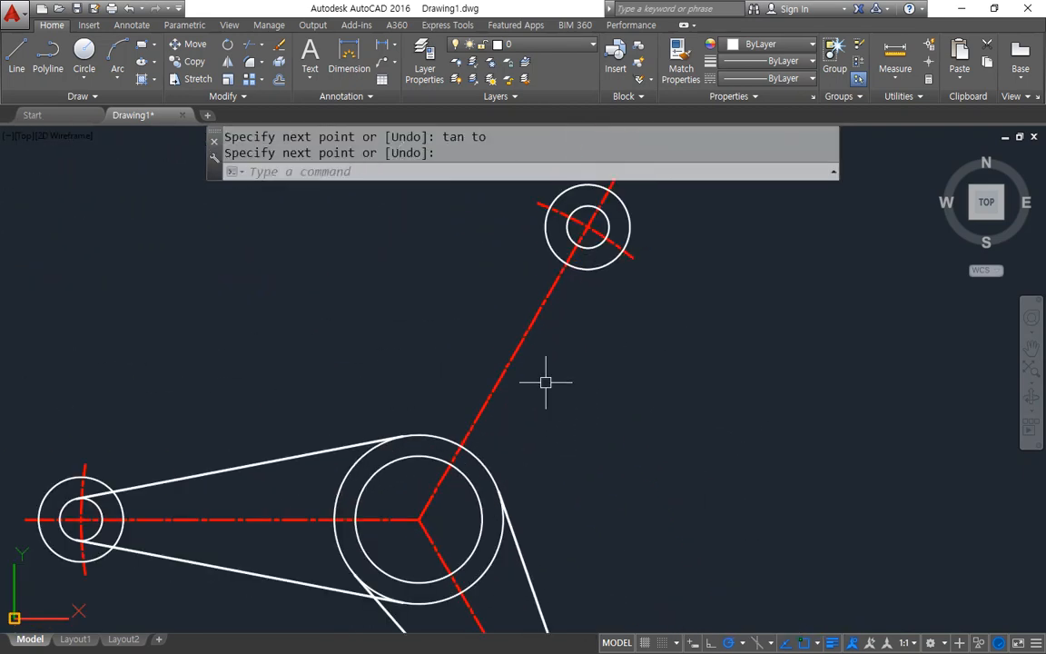
pyautogui.write('l')
pyautogui.press('Return')
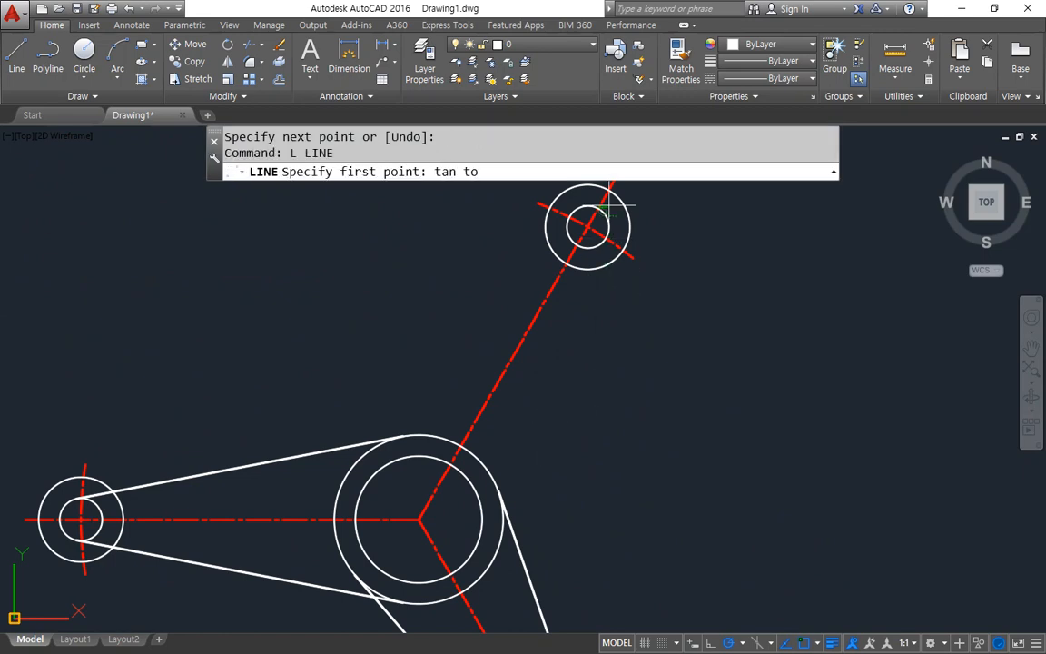
pyautogui.click(607, 218)
pyautogui.write('tan')
pyautogui.press('Return')
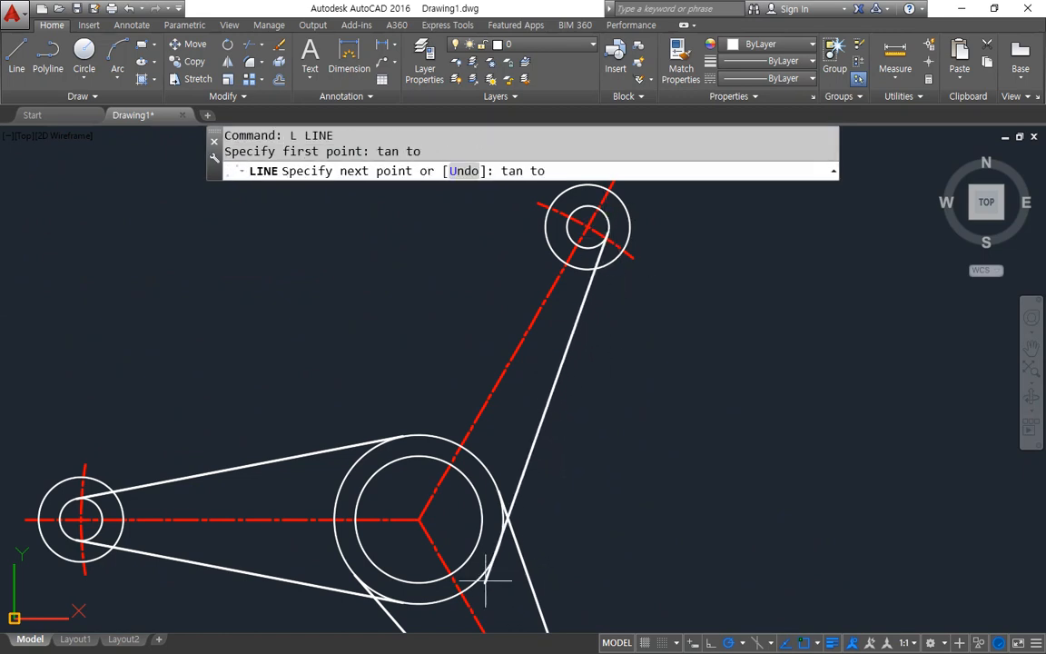
pyautogui.click(489, 568)
pyautogui.press('Return')
# Step: Draw the upper-right arm's left-hand line tangent to its hole's inner circle and the hub's outer circle
pyautogui.press('Return')
pyautogui.write('tan')
pyautogui.press('Return')
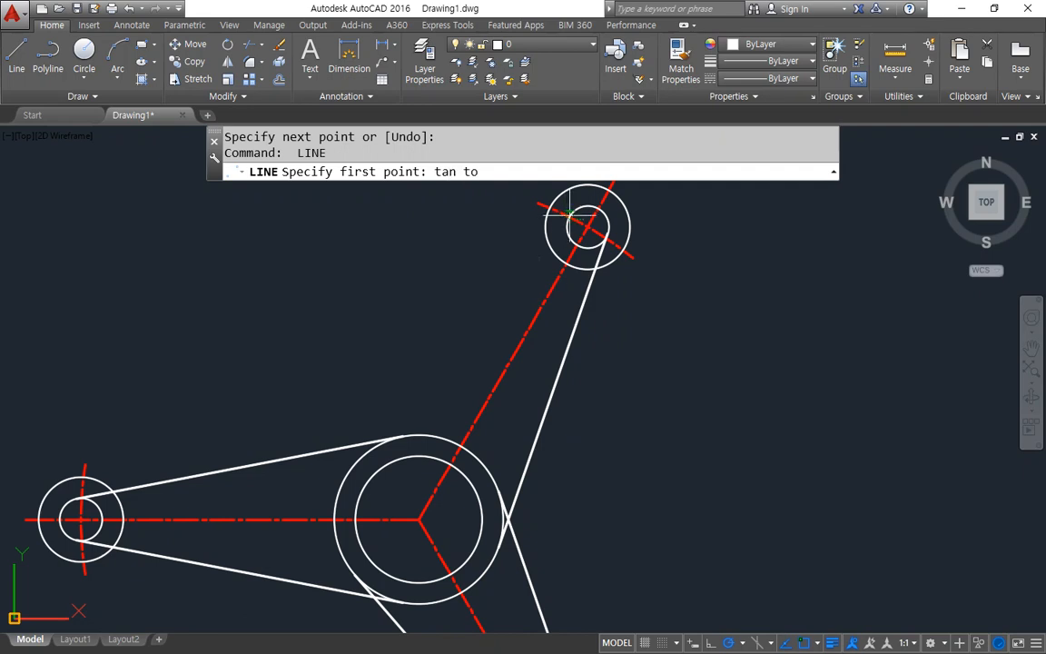
pyautogui.click(577, 220)
pyautogui.write('tan')
pyautogui.press('Return')
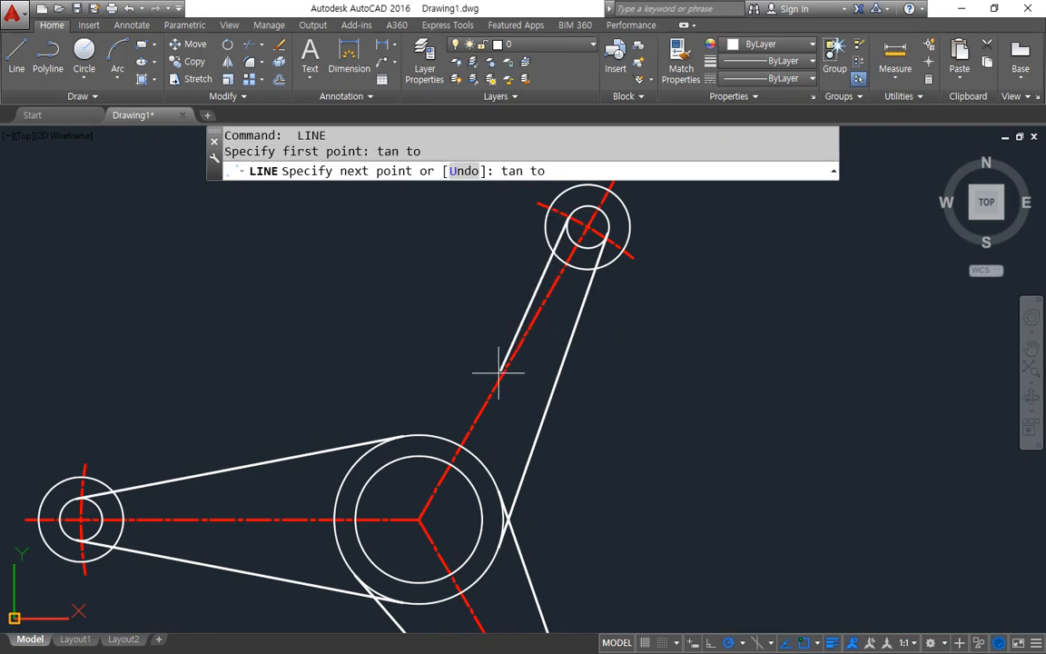
pyautogui.click(423, 434)
pyautogui.press('Return')
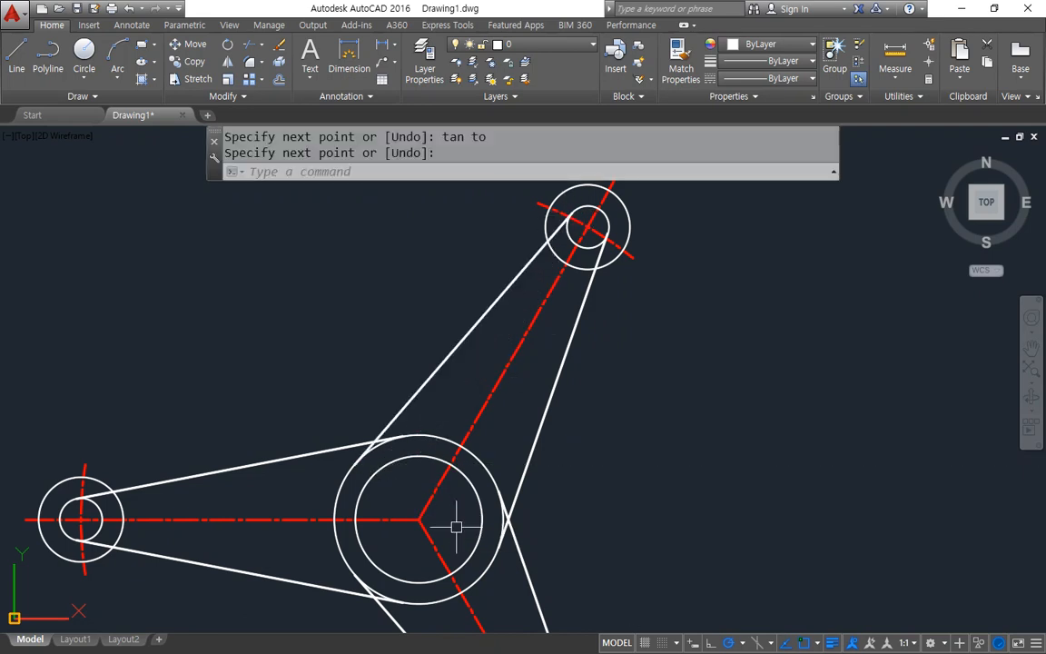
# Step: Offset the left arm's upper tangent line and both tangent lines of the upper-right arm outward by 5
pyautogui.write('o')
pyautogui.press('Return')
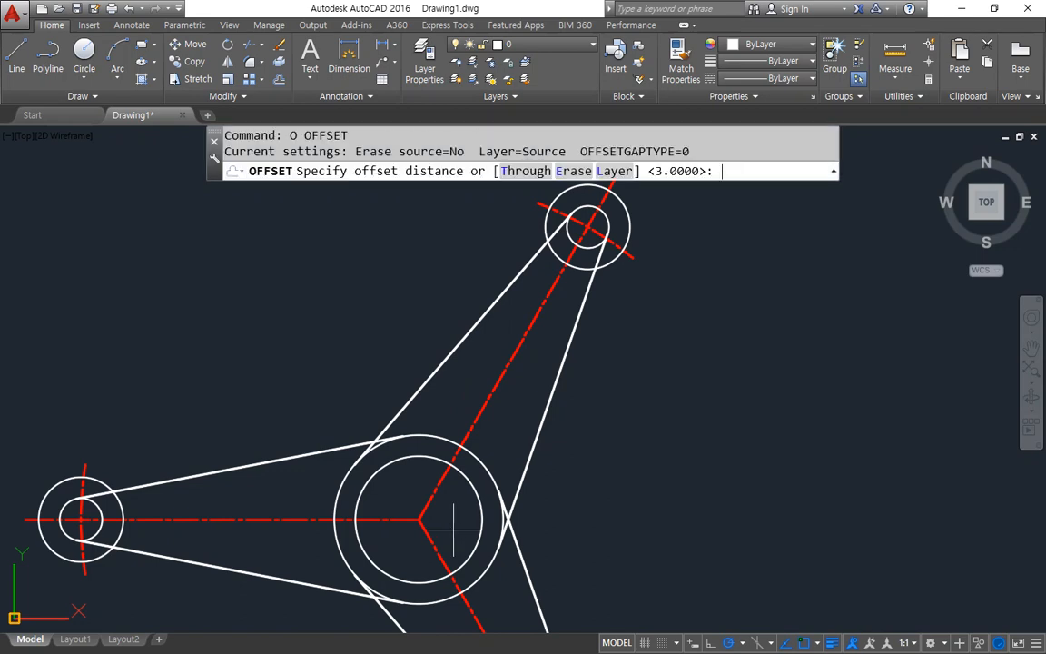
pyautogui.write('5')
pyautogui.press('Return')
pyautogui.click(245, 457)
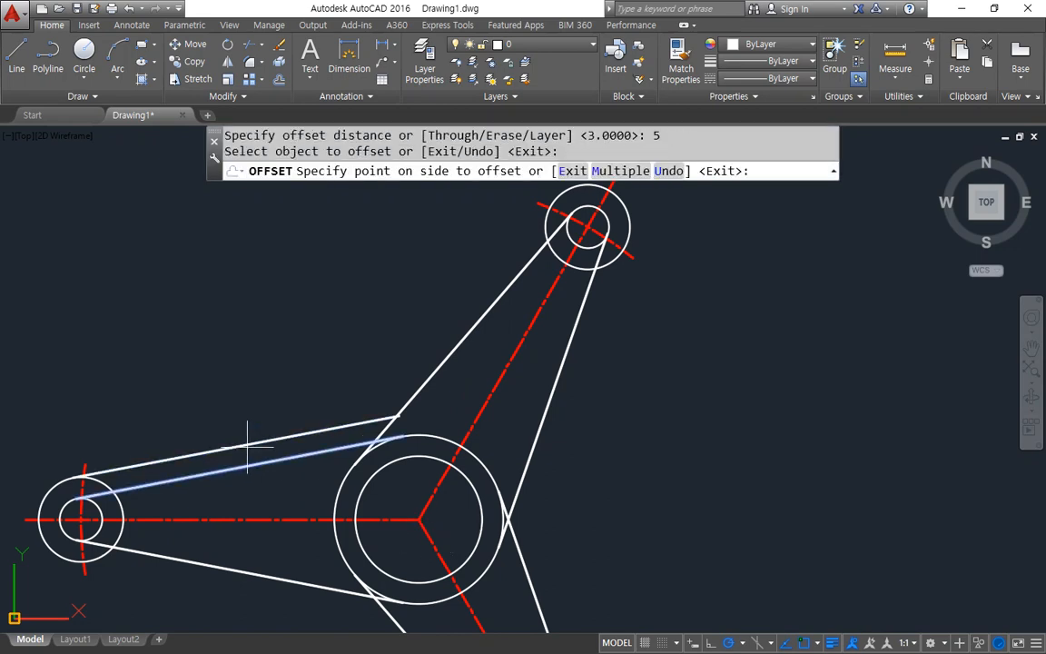
pyautogui.click(367, 380)
pyautogui.click(427, 380)
pyautogui.click(421, 346)
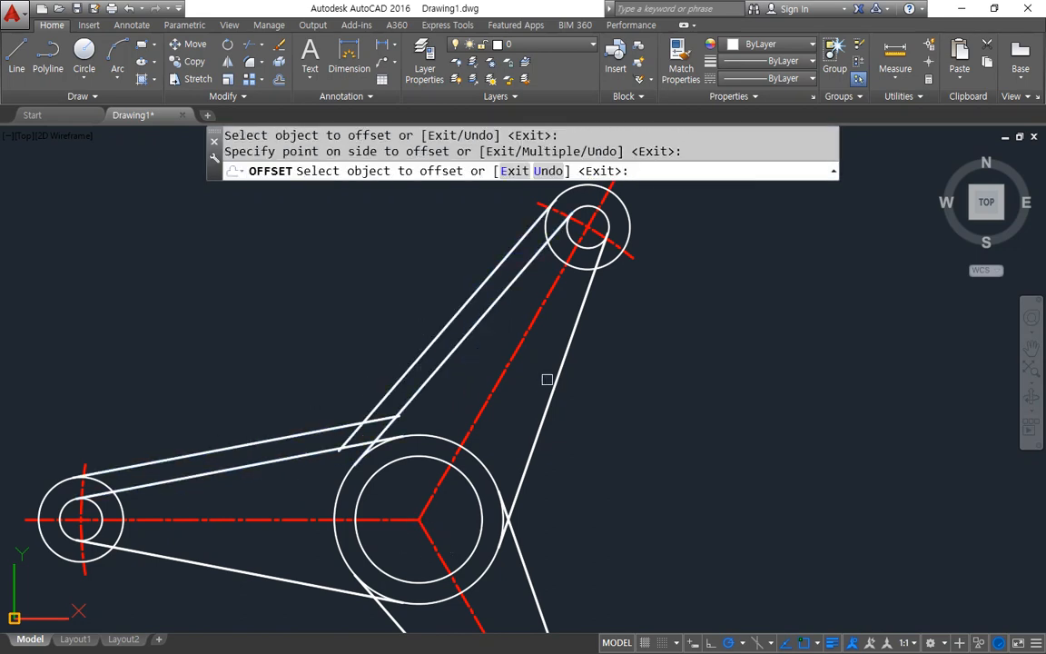
pyautogui.click(550, 381)
pyautogui.click(626, 411)
# Step: Offset both tangent lines of the lower-right arm and the left arm's lower tangent line outward by 5
pyautogui.moveTo(548, 482); pyautogui.dragTo(545, 340, button='middle')
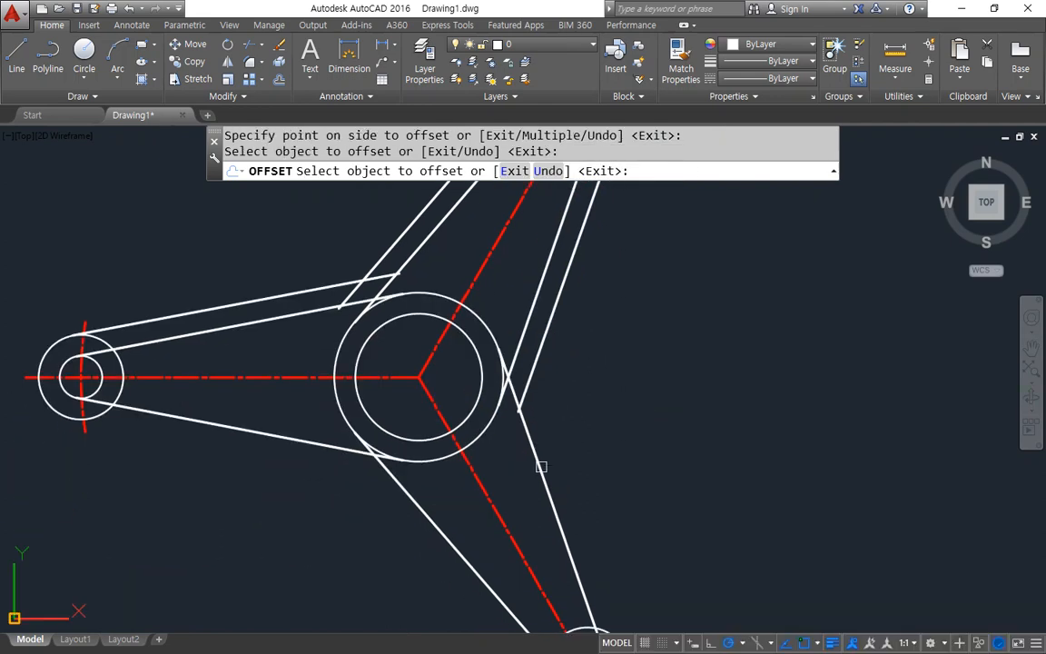
pyautogui.click(541, 467)
pyautogui.click(580, 455)
pyautogui.click(425, 506)
pyautogui.click(413, 504)
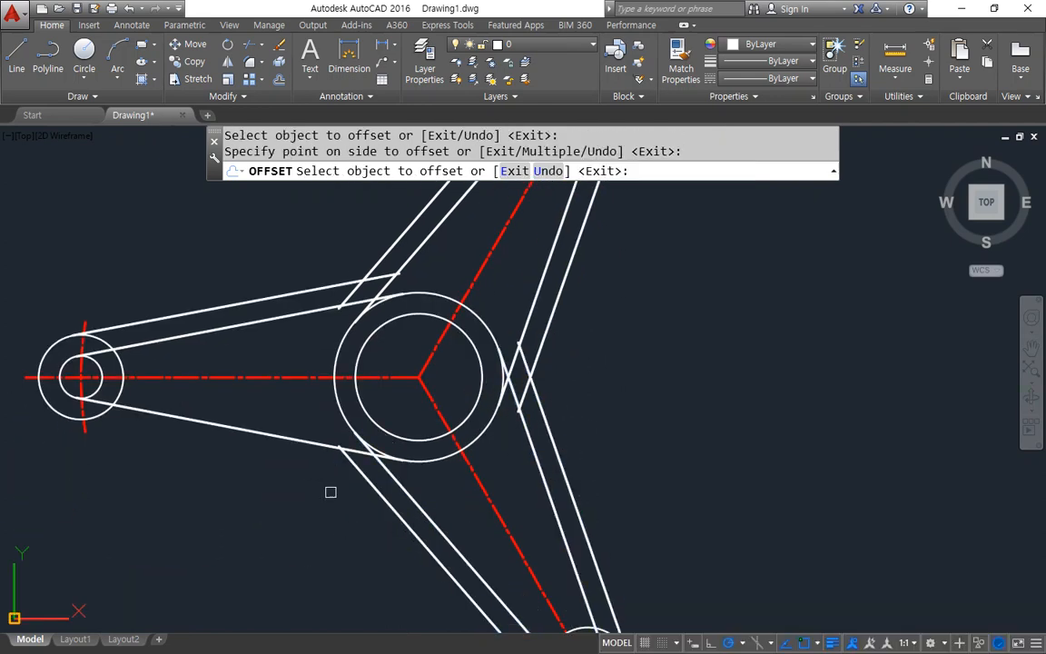
pyautogui.click(296, 436)
pyautogui.click(213, 482)
pyautogui.press('Return')
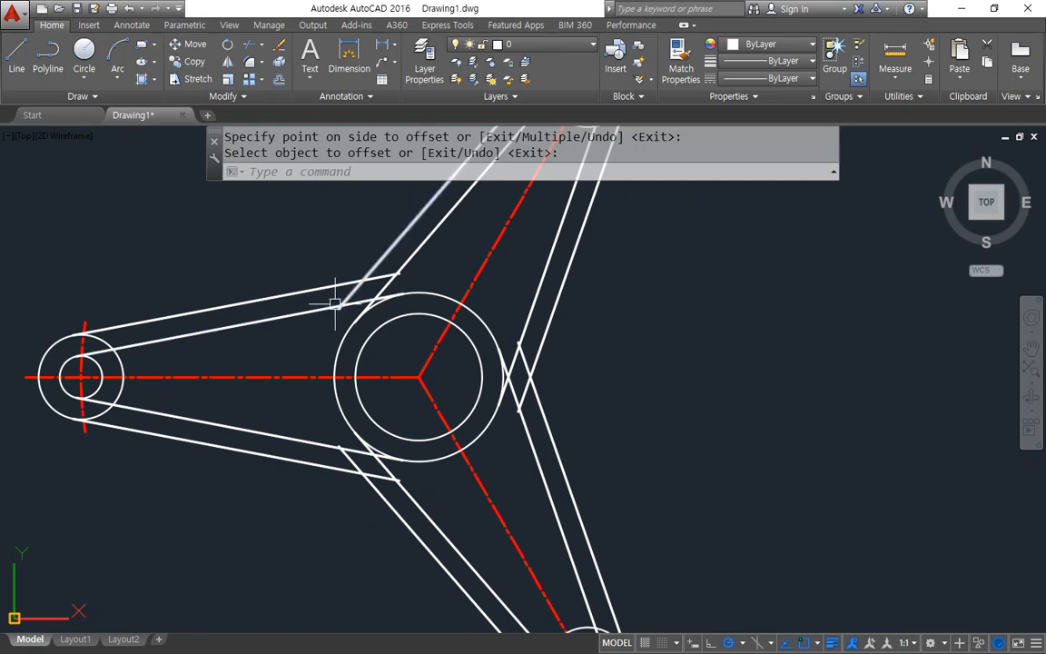
# Step: Fillet the left arm's upper outer line and the upper-right arm's left-hand outer line with a radius of 30
pyautogui.moveTo(339, 297); pyautogui.dragTo(291, 416, button='middle')
pyautogui.scroll(2, 343, 381)
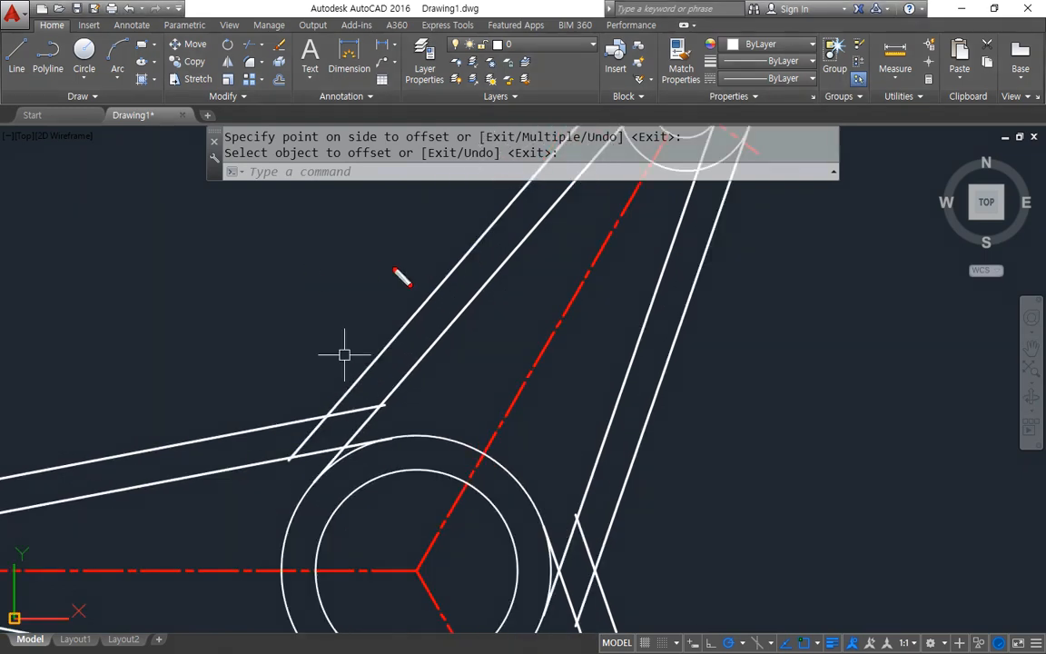
pyautogui.moveTo(392, 279)
pyautogui.mouseDown()
pyautogui.moveTo(289, 414)
pyautogui.moveTo(168, 262)
pyautogui.moveTo(359, 386)
pyautogui.mouseUp()
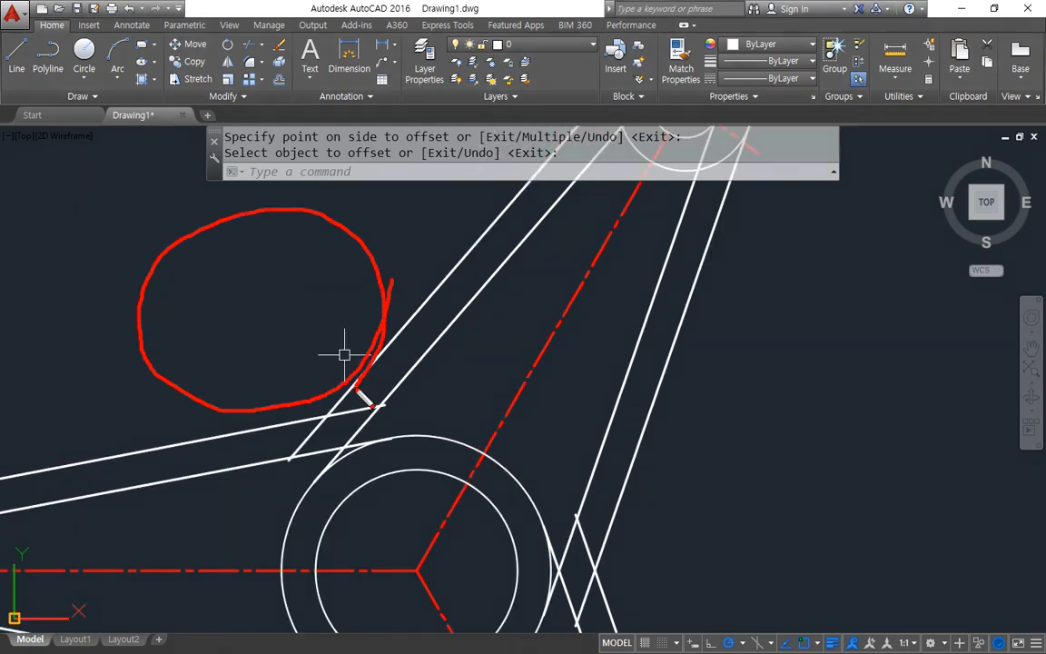
pyautogui.write('f')
pyautogui.press('Return')
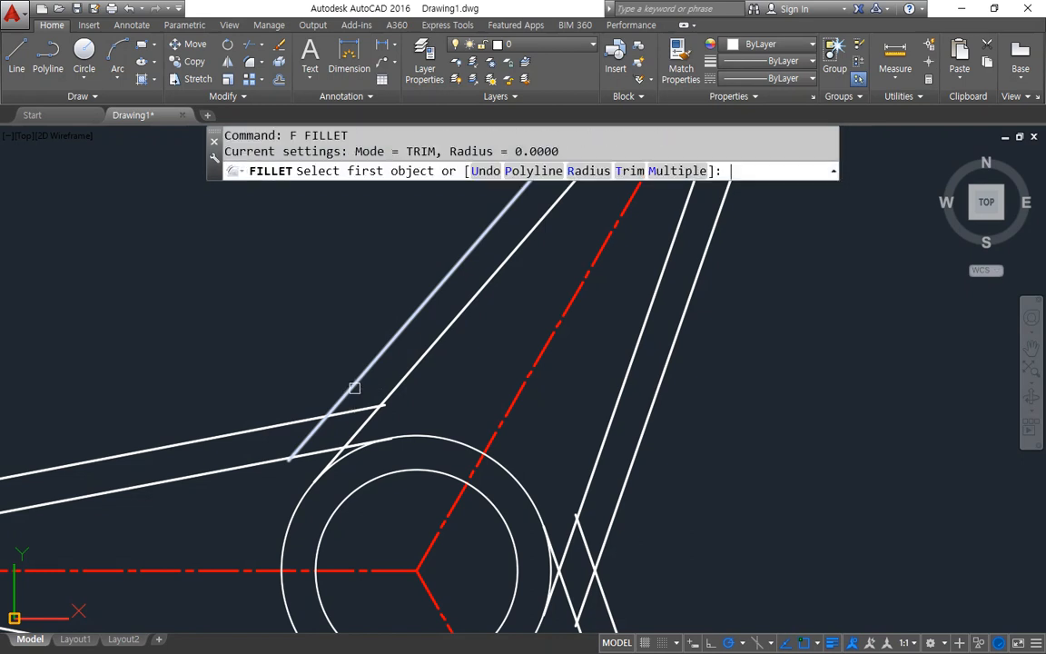
pyautogui.write('r')
pyautogui.press('Return')
pyautogui.write('30')
pyautogui.press('Return')
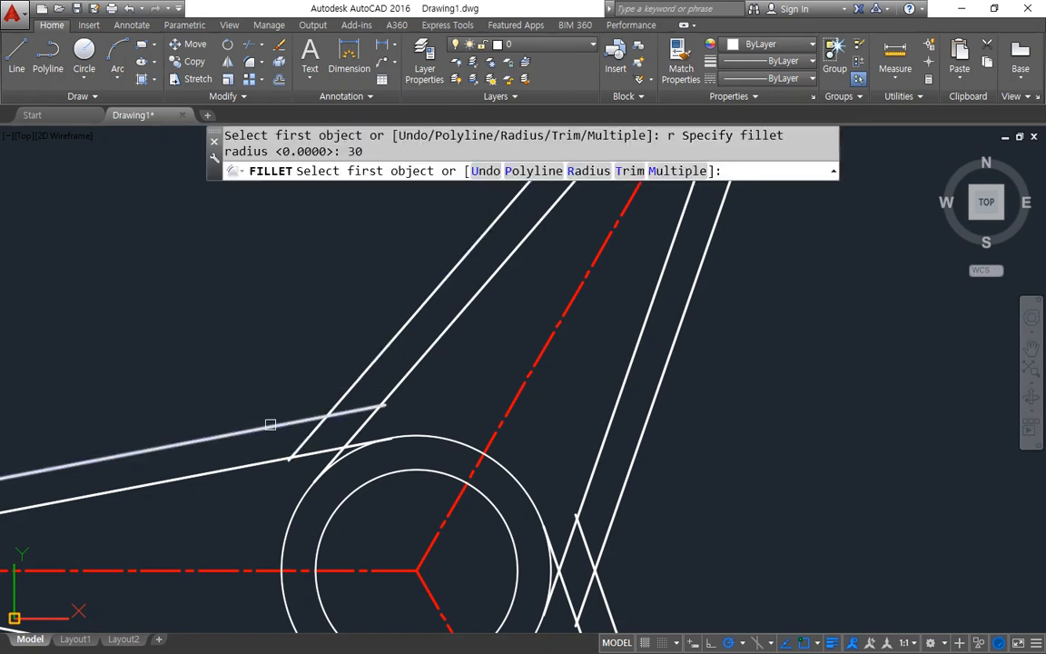
pyautogui.click(271, 425)
pyautogui.click(356, 386)
pyautogui.moveTo(502, 481); pyautogui.dragTo(420, 324, button='middle')
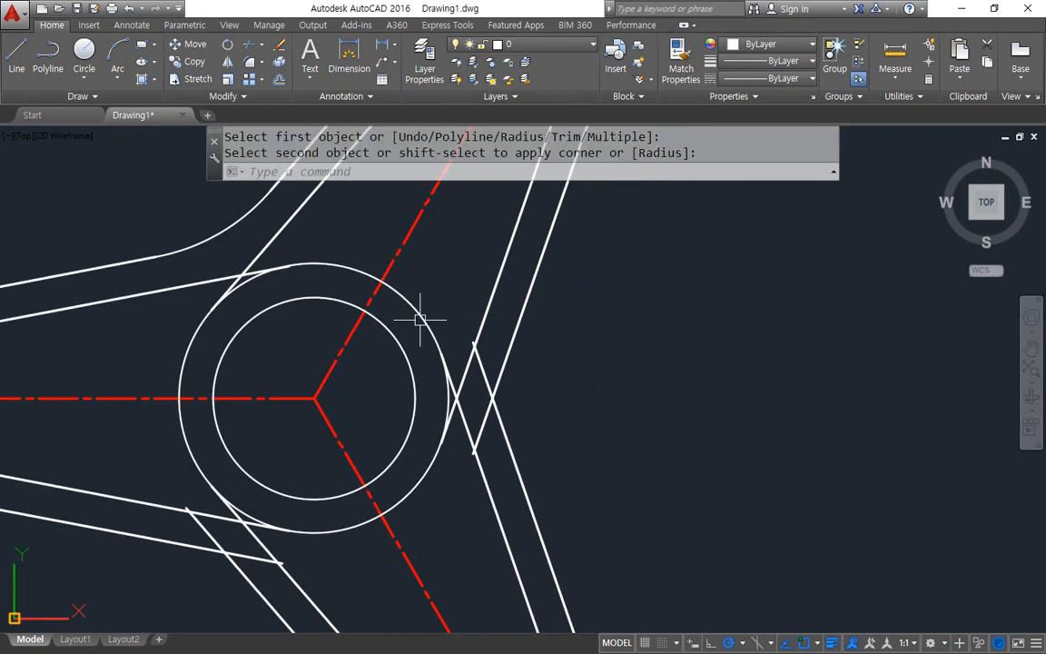
# Step: Fillet the outer lines with radius 30 between the two right-hand arms and between the lower-right and left arms
pyautogui.press('Return')
pyautogui.click(517, 319)
pyautogui.click(507, 464)
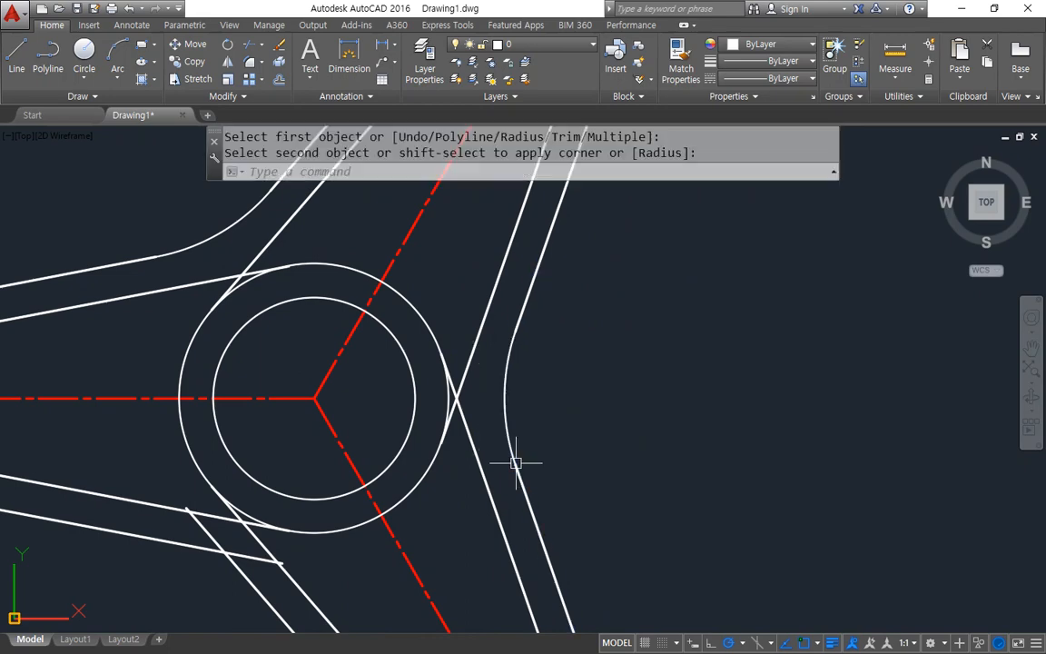
pyautogui.moveTo(455, 491); pyautogui.dragTo(553, 292, button='middle')
pyautogui.press('Return')
pyautogui.click(385, 401)
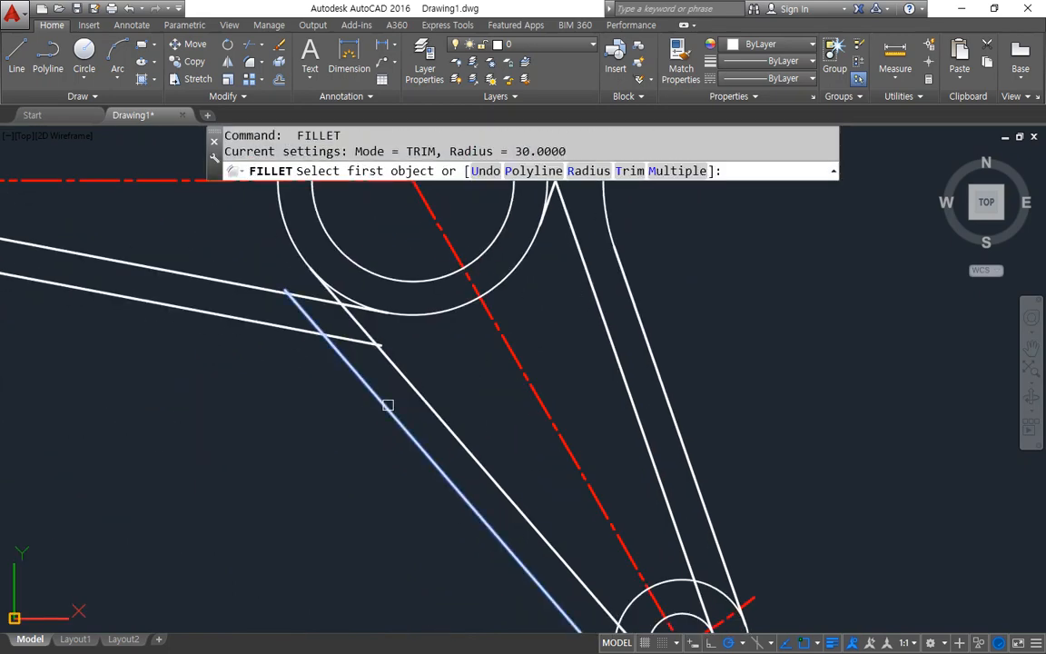
pyautogui.click(275, 329)
pyautogui.moveTo(234, 421); pyautogui.dragTo(241, 482, button='middle')
pyautogui.scroll(-2, 238, 455)
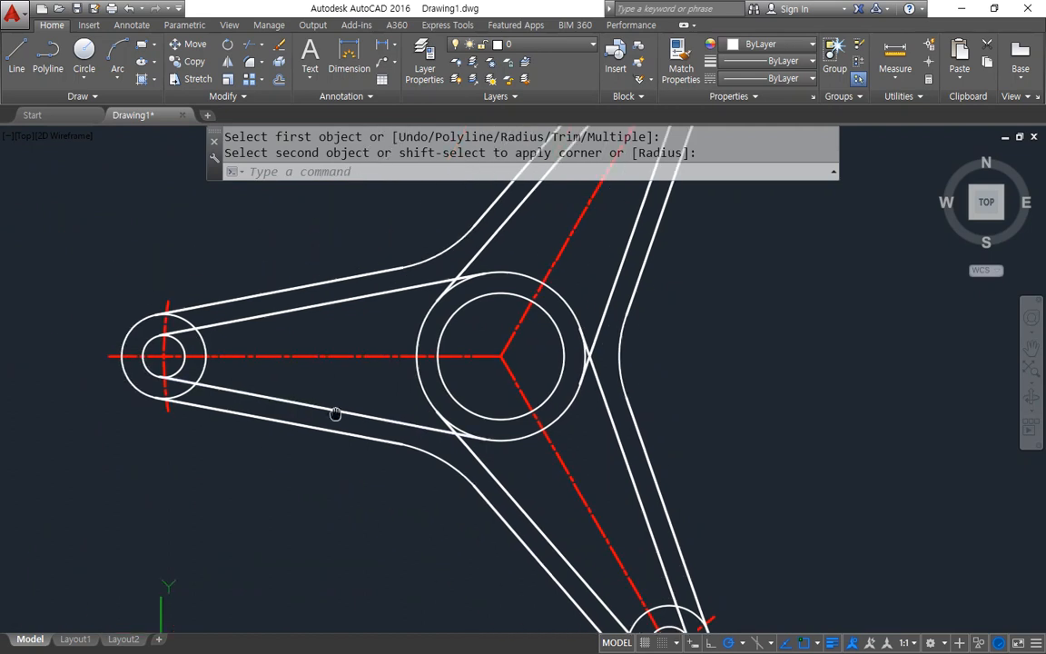
# Step: Draw a circle of radius 2 tangent to the left arm's upper inner line and its end's outer circle
pyautogui.scroll(2, 170, 342)
pyautogui.moveTo(314, 258)
pyautogui.mouseDown()
pyautogui.moveTo(282, 263)
pyautogui.moveTo(323, 372)
pyautogui.moveTo(186, 413)
pyautogui.moveTo(188, 329)
pyautogui.mouseUp()
pyautogui.moveTo(576, 243)
pyautogui.mouseDown()
pyautogui.moveTo(456, 334)
pyautogui.moveTo(489, 265)
pyautogui.moveTo(475, 262)
pyautogui.mouseUp()
pyautogui.press('Escape')
pyautogui.write('c')
pyautogui.press('Return')
pyautogui.write('t')
pyautogui.press('Return')
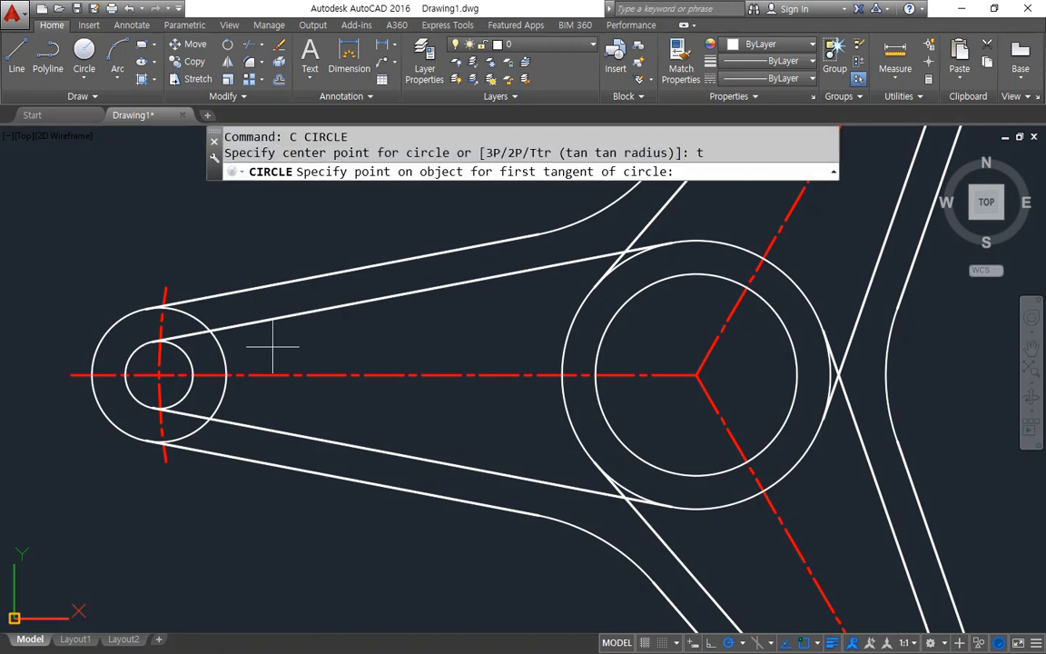
pyautogui.click(251, 322)
pyautogui.click(222, 348)
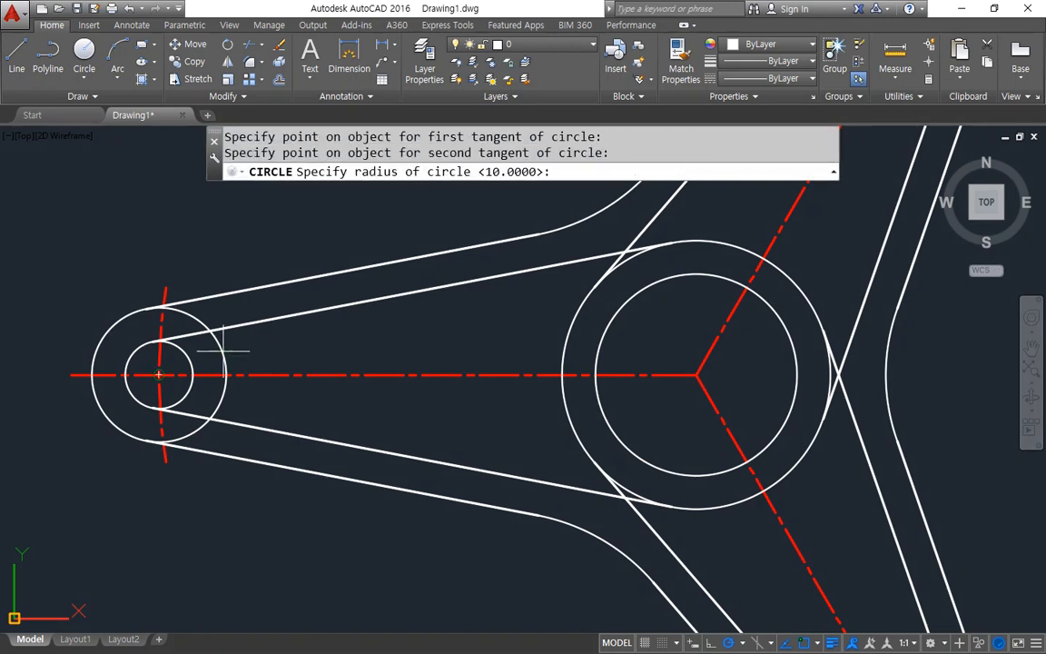
pyautogui.write('2')
pyautogui.press('Return')
pyautogui.scroll(2, 210, 350)
# Step: Trim the small tangent circle to a corner arc and cut off the left arm's upper inner line beyond it
pyautogui.write('tr')
pyautogui.press('Return')
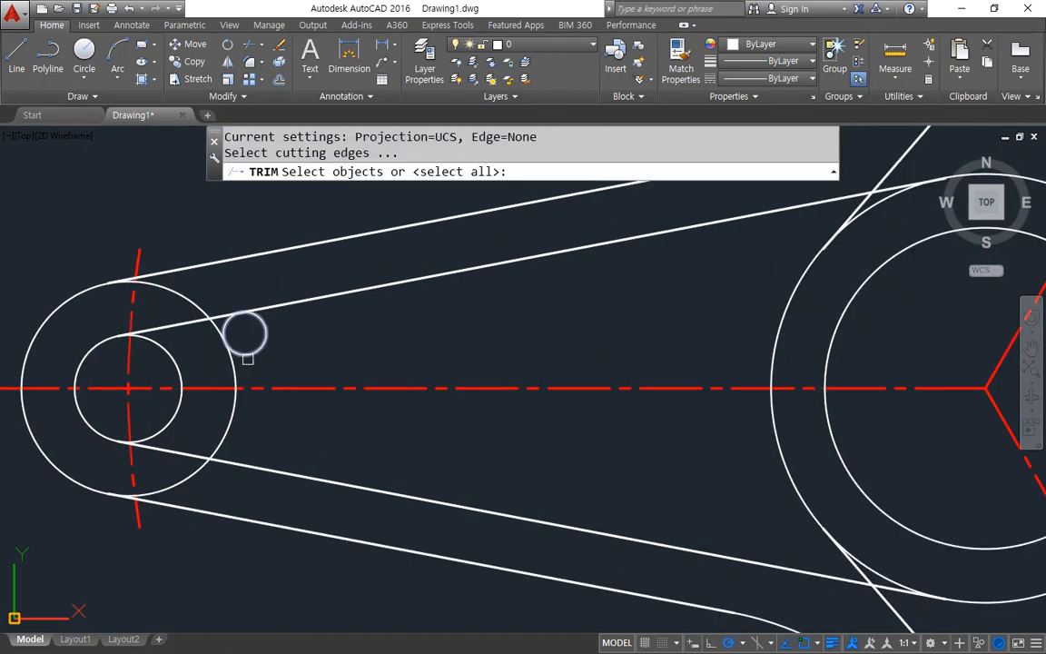
pyautogui.press('Return')
pyautogui.click(261, 350)
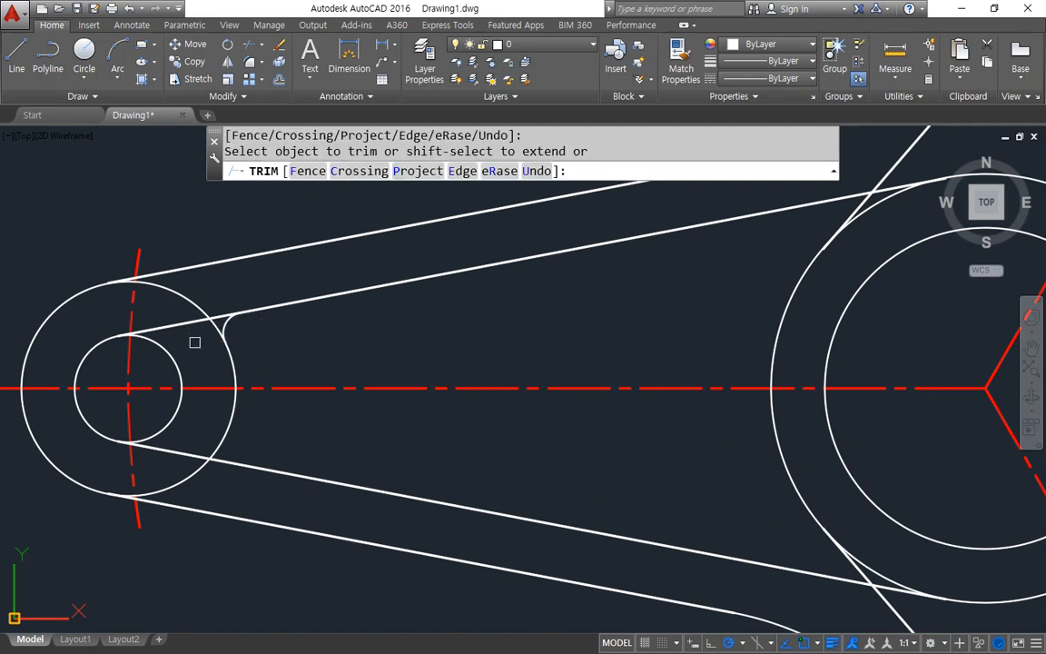
pyautogui.press('Return')
pyautogui.press('Return')
pyautogui.click(229, 324)
pyautogui.press('Return')
pyautogui.click(225, 317)
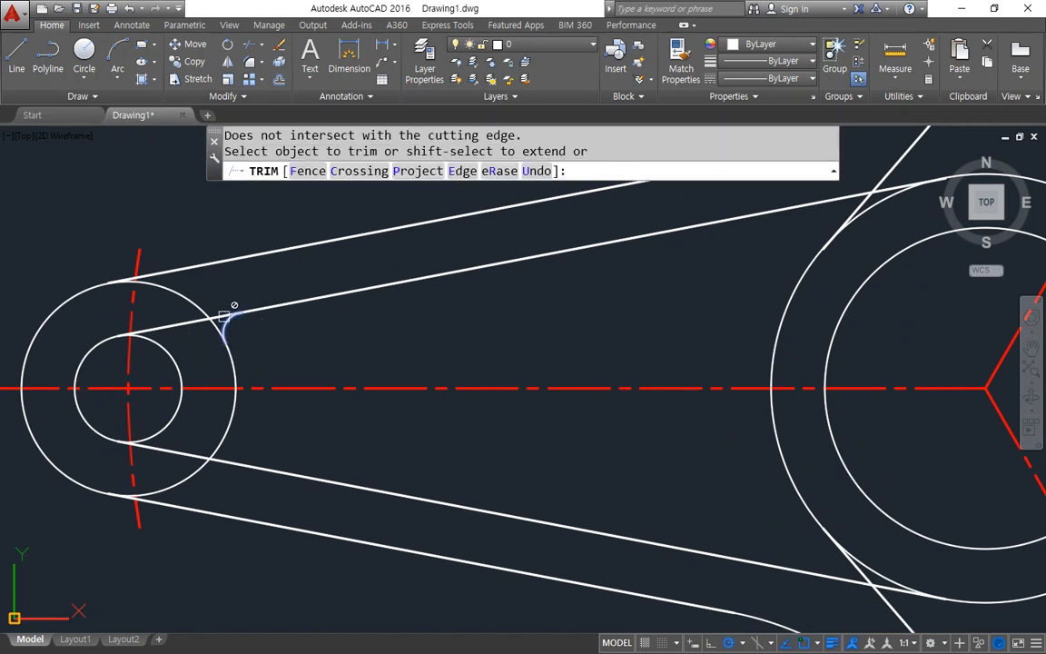
pyautogui.click(221, 316)
pyautogui.press('Return')
# Step: Trim the left end's outer circle between the upper outer line and the small corner arc
pyautogui.press('Return')
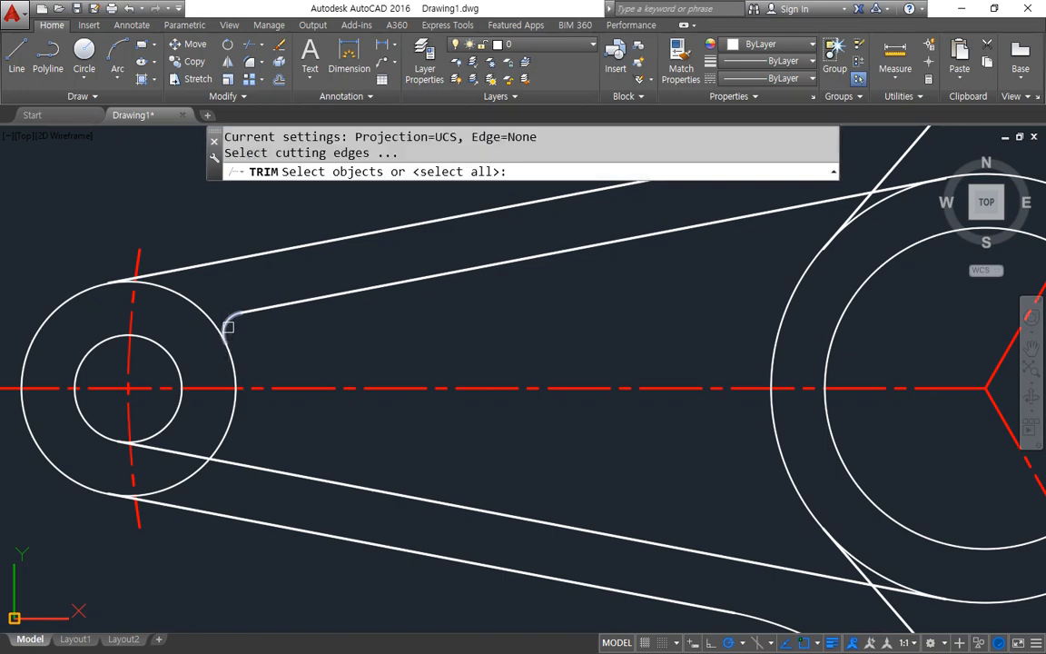
pyautogui.click(191, 270)
pyautogui.press('Return')
pyautogui.click(182, 294)
pyautogui.press('Return')
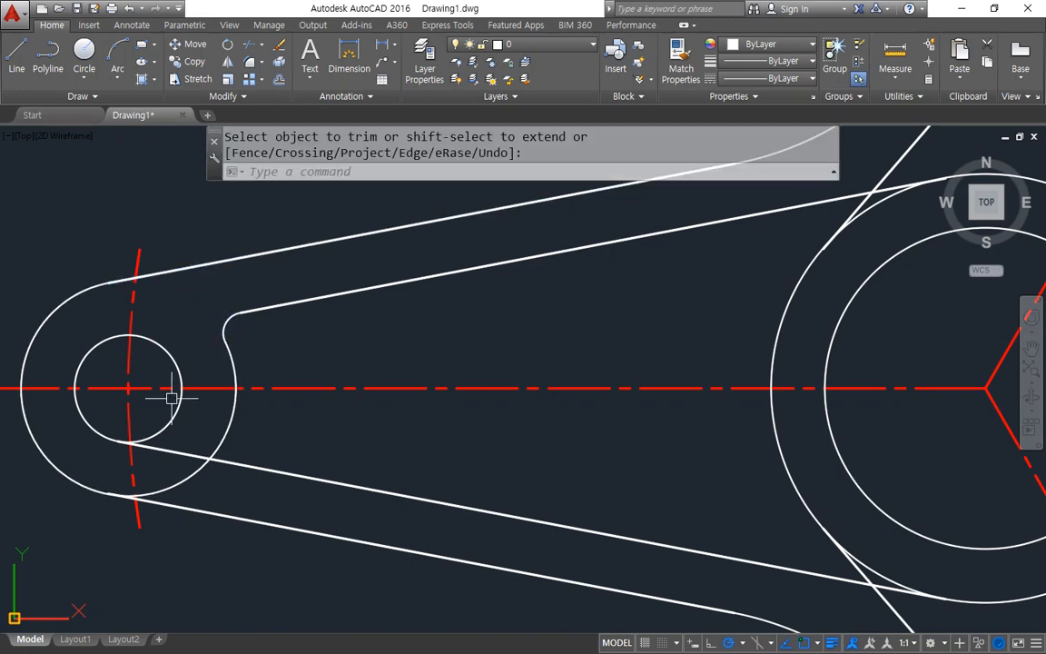
pyautogui.scroll(-2, 340, 373)
pyautogui.scroll(3, 234, 401)
pyautogui.moveTo(233, 401); pyautogui.dragTo(304, 312, button='middle')
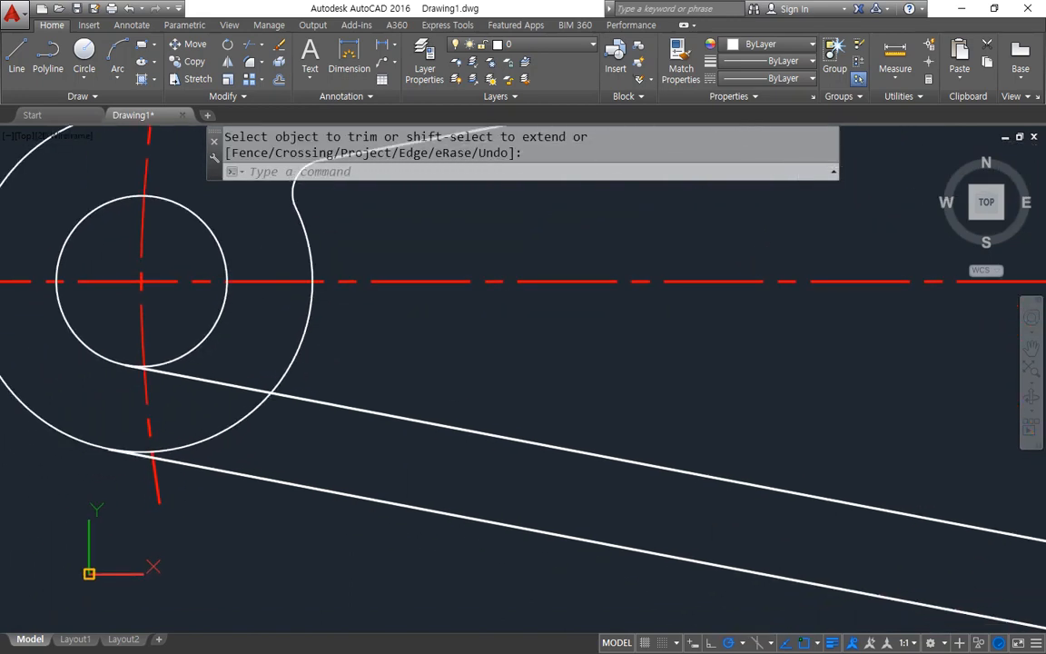
pyautogui.scroll(-2, 324, 351)
pyautogui.press('Escape')
pyautogui.write('f')
pyautogui.press('Return')
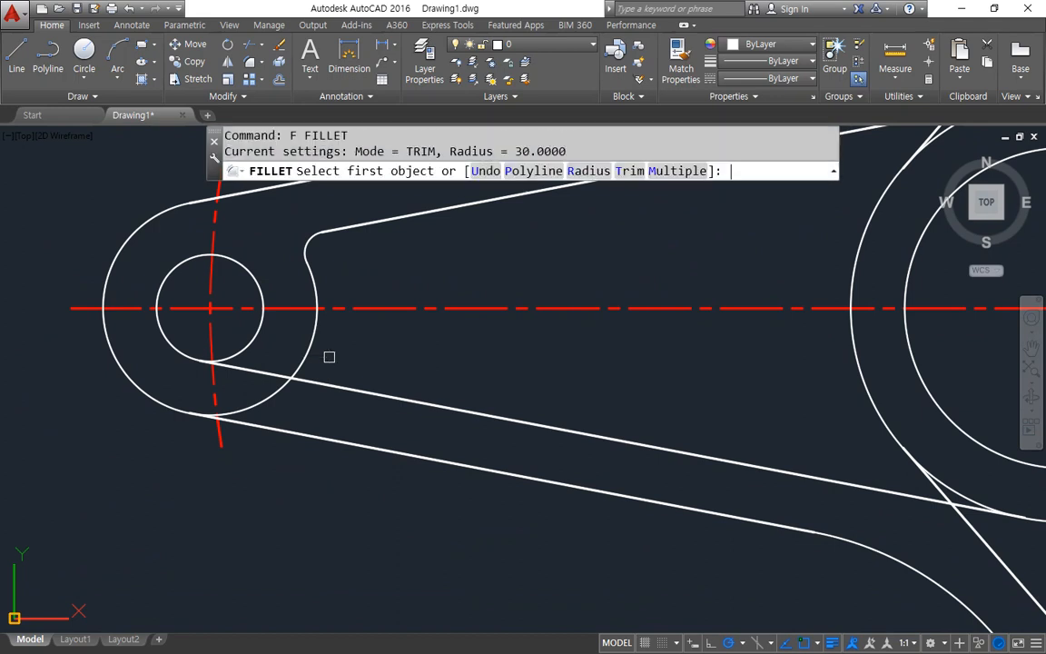
pyautogui.press('Escape')
pyautogui.press('Escape')
# Step: Undo the trims at the left arm's upper corner and erase the small tangent circle
pyautogui.hotkey('ctrl', 'z')
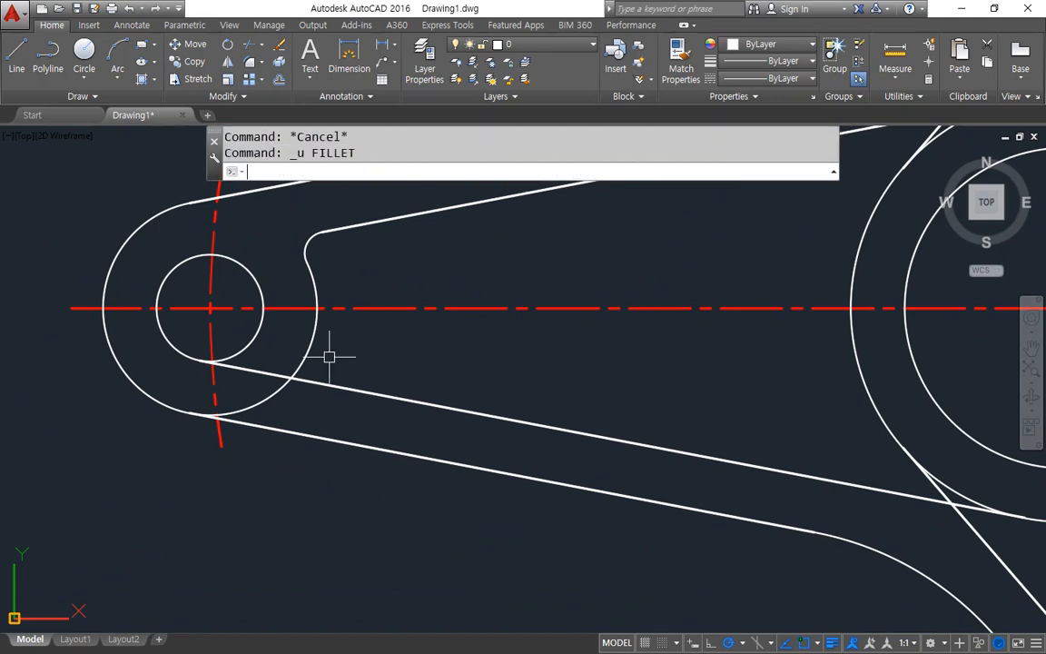
pyautogui.hotkey('ctrl', 'z')
pyautogui.hotkey('ctrl', 'z')
pyautogui.hotkey('ctrl', 'z')
pyautogui.click(254, 347)
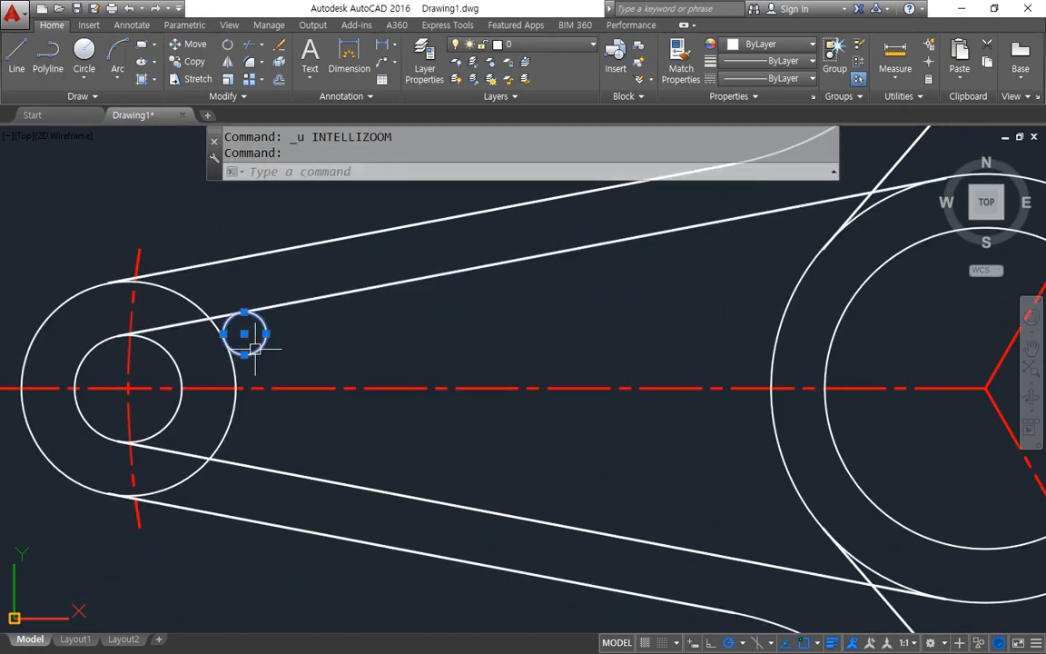
pyautogui.write('e')
pyautogui.press('Return')
# Step: Fillet both inner lines of the left arm to its end's outer circle with a radius of 2
pyautogui.write('f')
pyautogui.press('Return')
pyautogui.write('r')
pyautogui.press('Return')
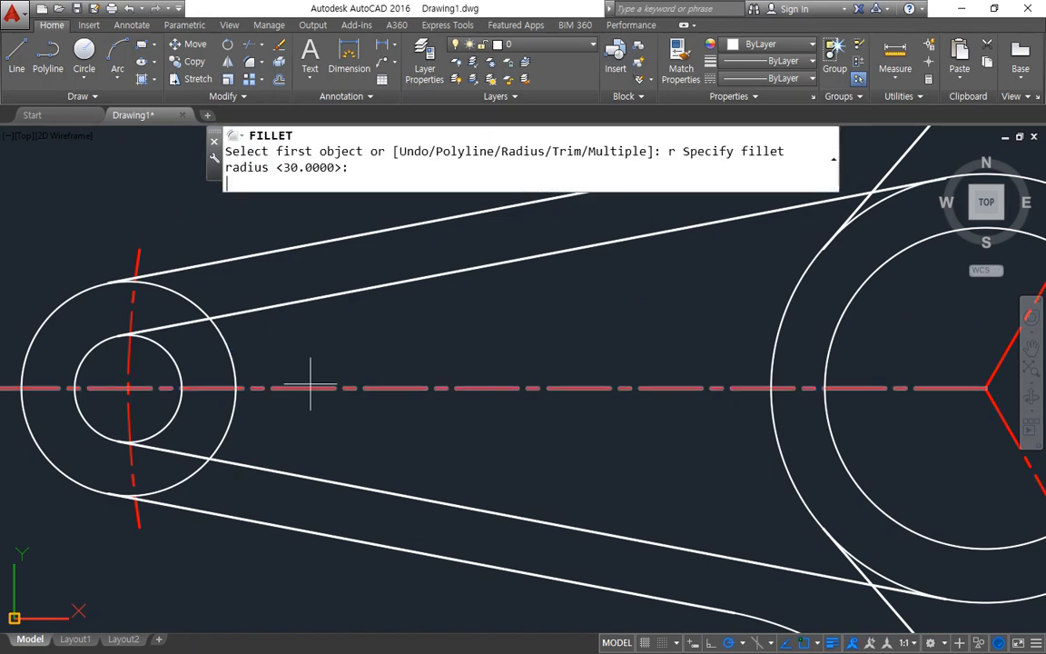
pyautogui.write('2')
pyautogui.press('Return')
pyautogui.click(247, 309)
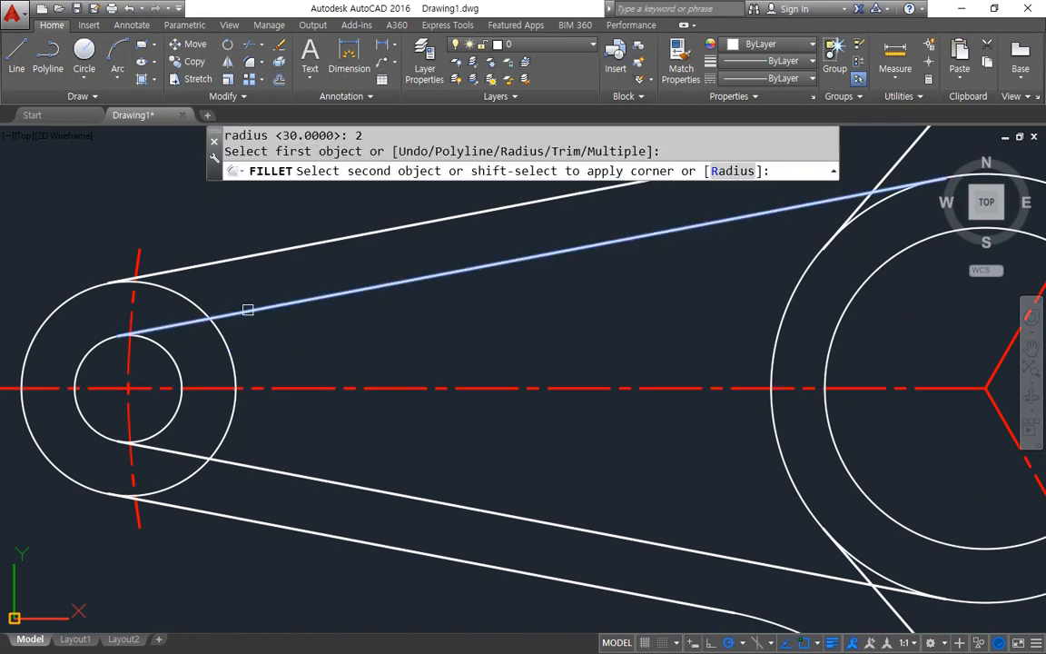
pyautogui.click(231, 411)
pyautogui.press('Return')
pyautogui.click(231, 411)
pyautogui.click(257, 466)
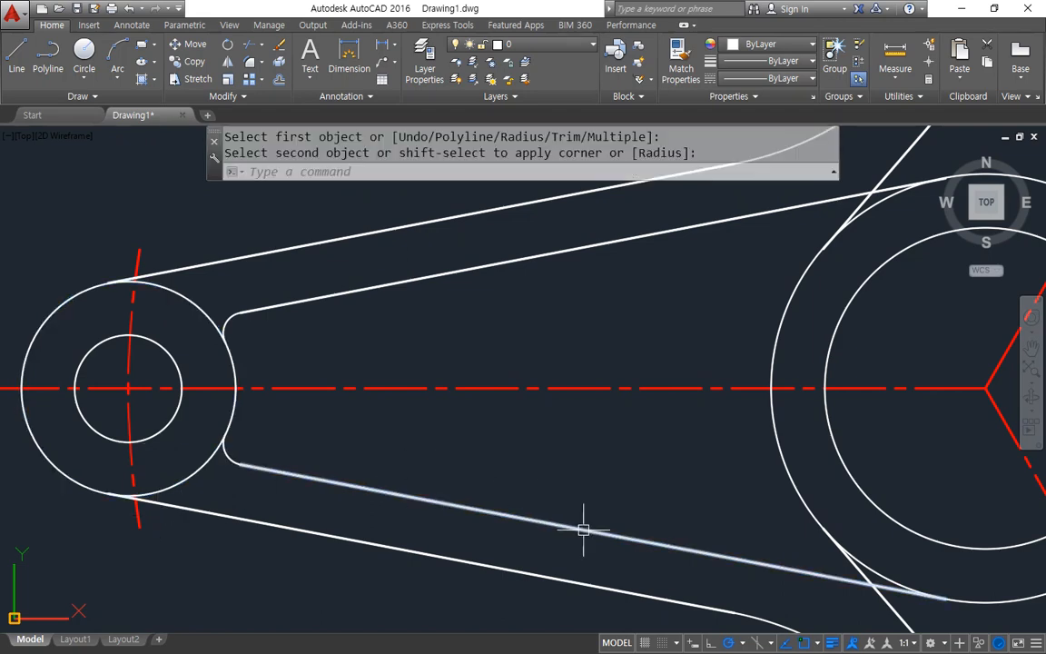
# Step: Fillet both inner lines of the lower-right arm to its end's outer circle with a radius of 2
pyautogui.moveTo(582, 532); pyautogui.dragTo(578, 465, button='middle')
pyautogui.write('f')
pyautogui.press('Return')
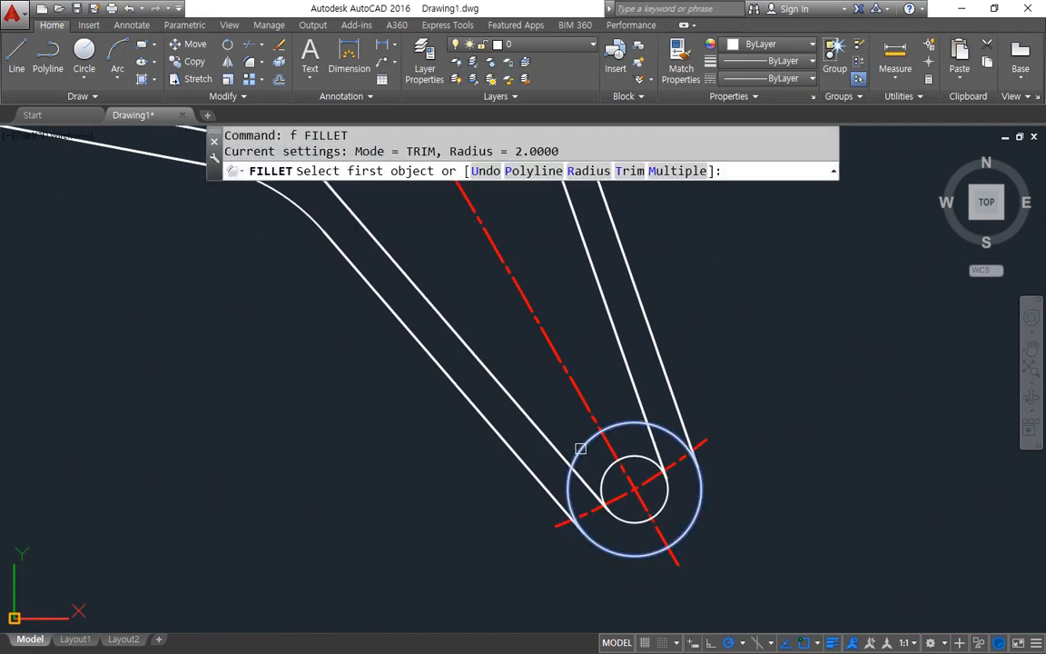
pyautogui.click(579, 446)
pyautogui.click(553, 448)
pyautogui.press('Return')
pyautogui.click(626, 424)
pyautogui.scroll(-5, 581, 313)
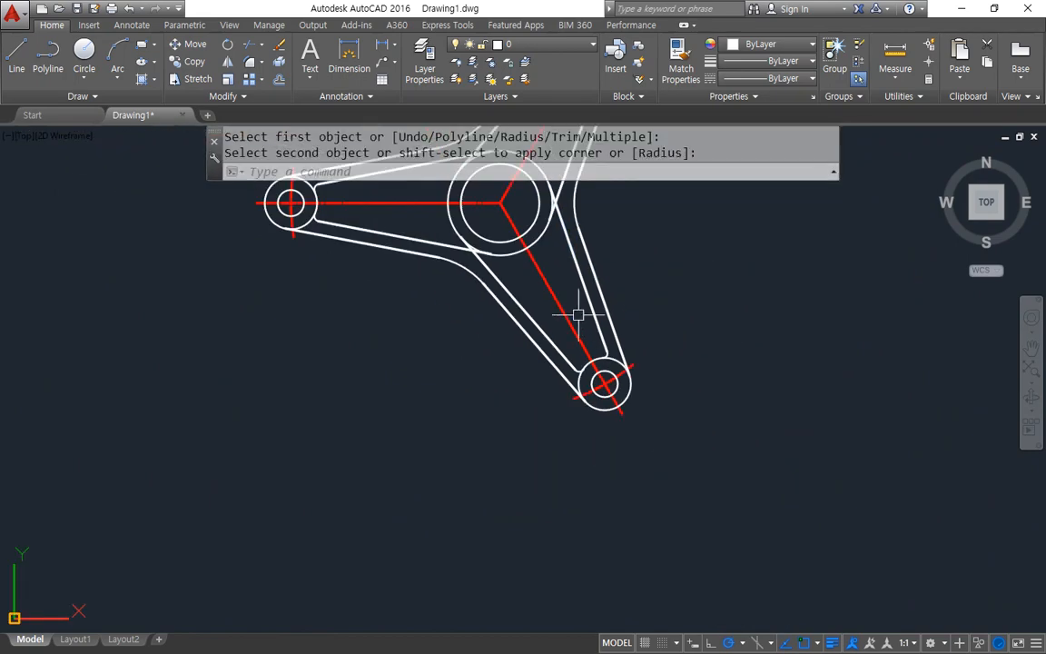
# Step: Fillet both inner lines of the upper-right arm to its end's outer circle with a radius of 2
pyautogui.moveTo(577, 310); pyautogui.dragTo(542, 327, button='middle')
pyautogui.scroll(3, 466, 291)
pyautogui.press('Escape')
pyautogui.press('Return')
pyautogui.click(474, 289)
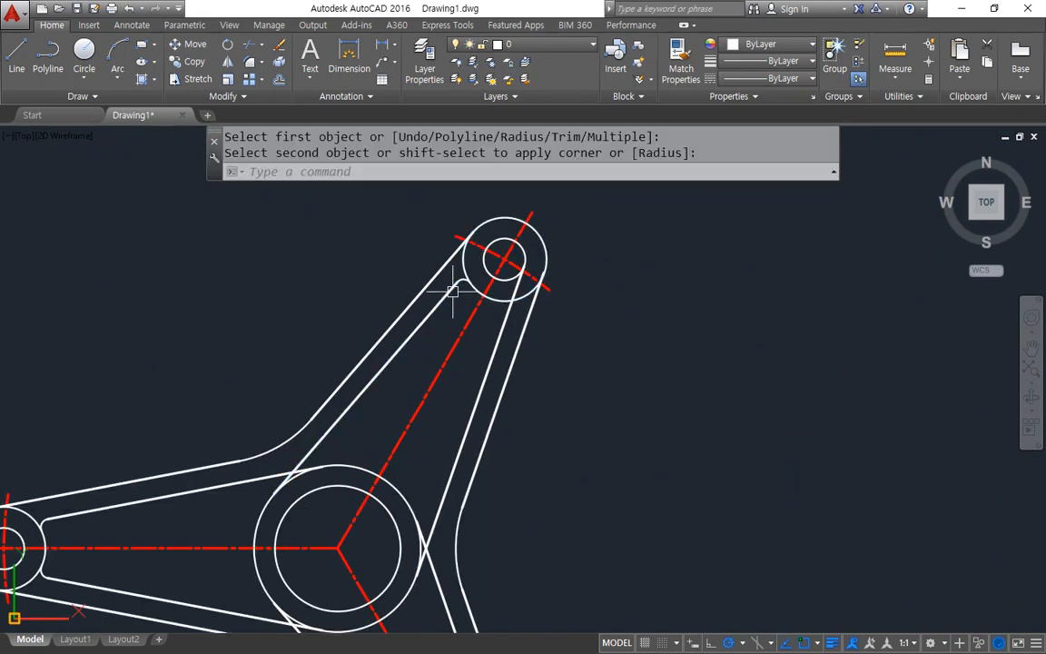
pyautogui.click(455, 292)
pyautogui.press('Return')
pyautogui.click(480, 292)
pyautogui.click(436, 551)
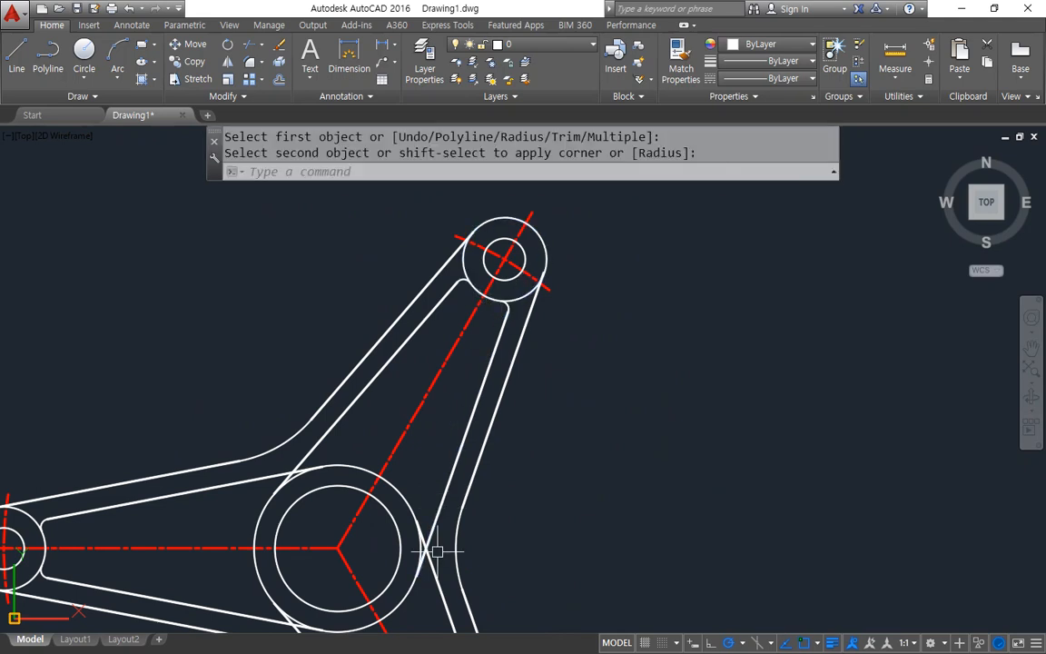
# Step: Fillet both inner lines of the left arm to the hub's outer circle with a radius of 4
pyautogui.moveTo(411, 437)
pyautogui.mouseDown(button='middle')
pyautogui.moveTo(427, 455)
pyautogui.moveTo(629, 341)
pyautogui.mouseUp(button='middle')
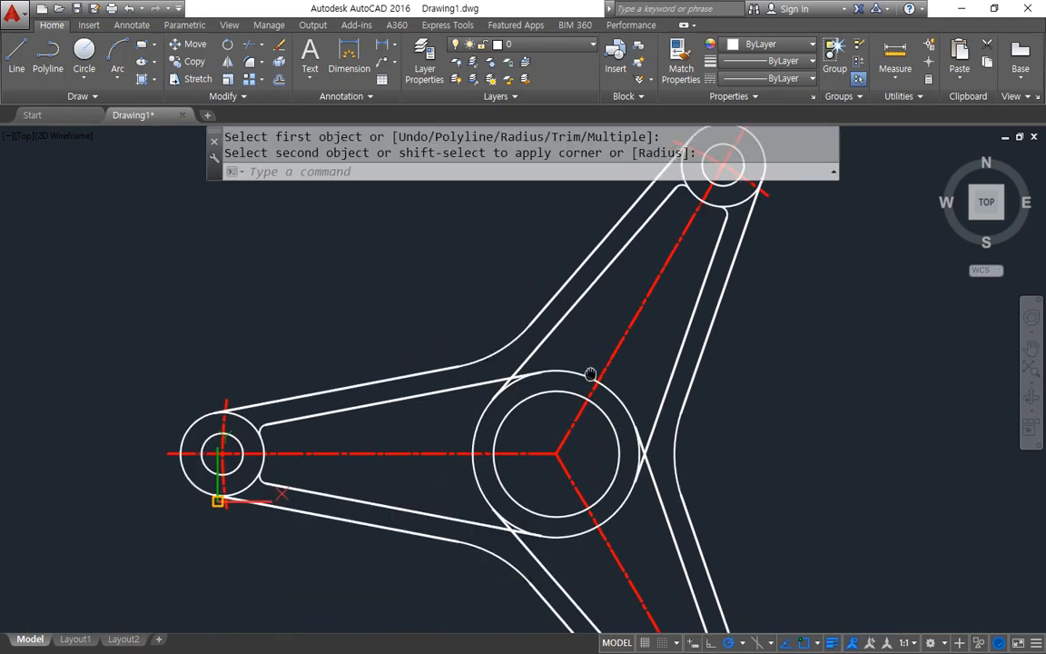
pyautogui.write('f')
pyautogui.press('Return')
pyautogui.write('r')
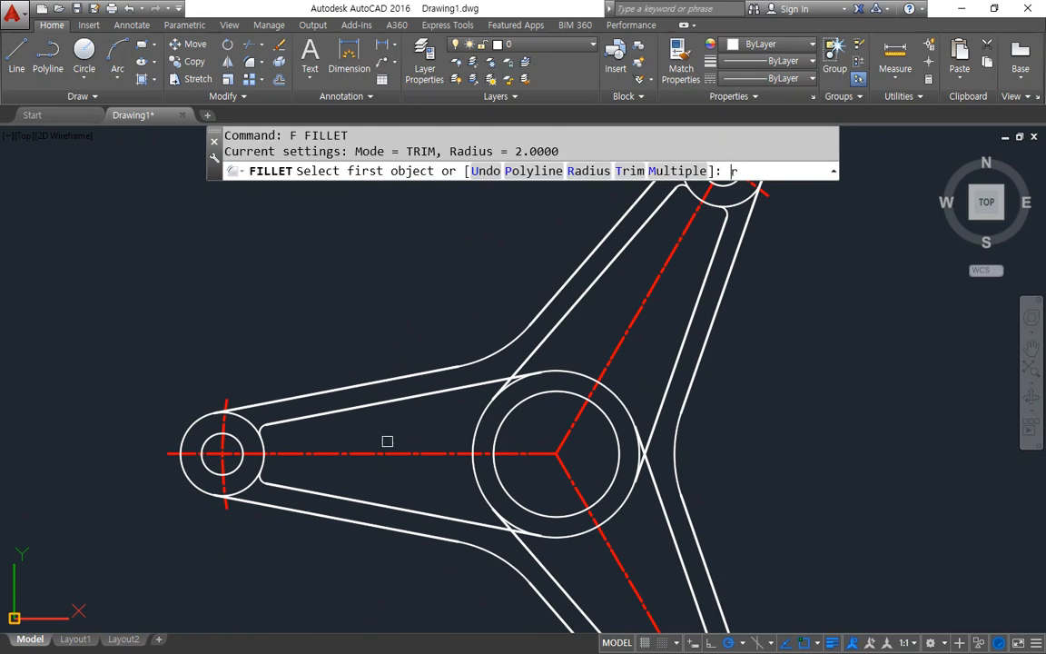
pyautogui.press('Return')
pyautogui.write('4')
pyautogui.press('Return')
pyautogui.click(490, 375)
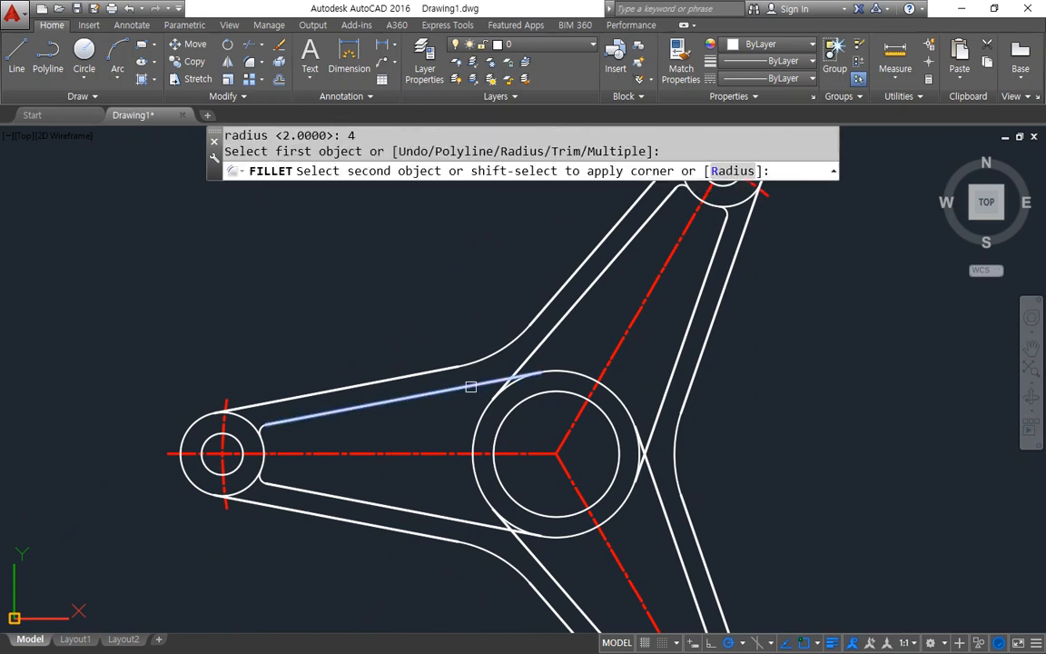
pyautogui.click(474, 438)
pyautogui.press('Return')
pyautogui.click(473, 502)
pyautogui.click(483, 532)
# Step: Fillet both inner lines of the lower-right arm to the hub's outer circle with a radius of 4
pyautogui.press('Return')
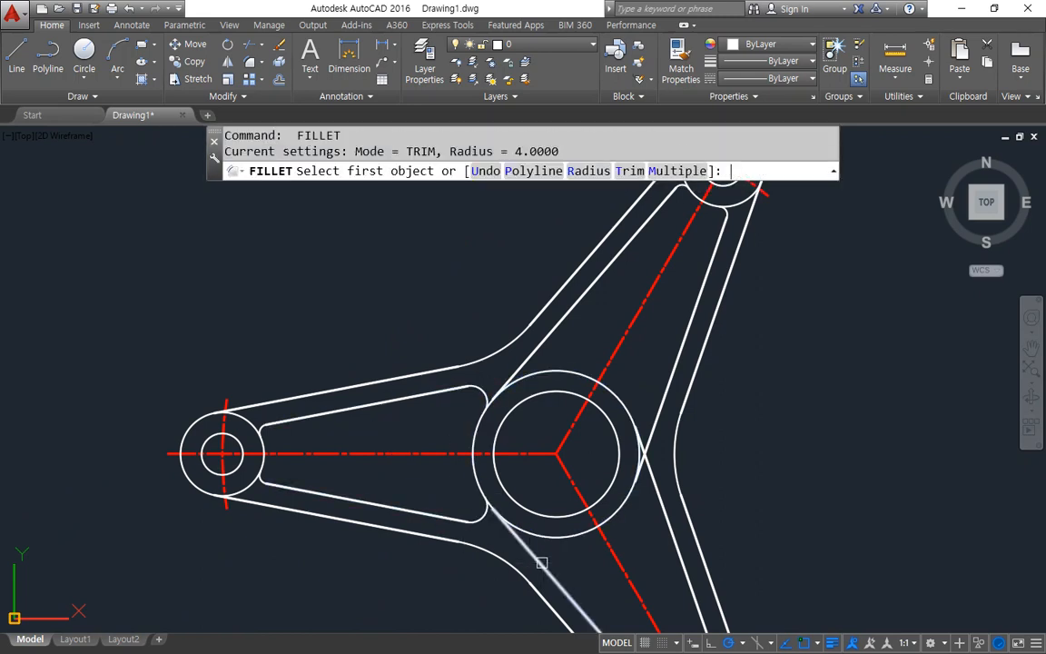
pyautogui.click(547, 541)
pyautogui.click(552, 538)
pyautogui.press('Return')
pyautogui.click(614, 508)
pyautogui.click(679, 490)
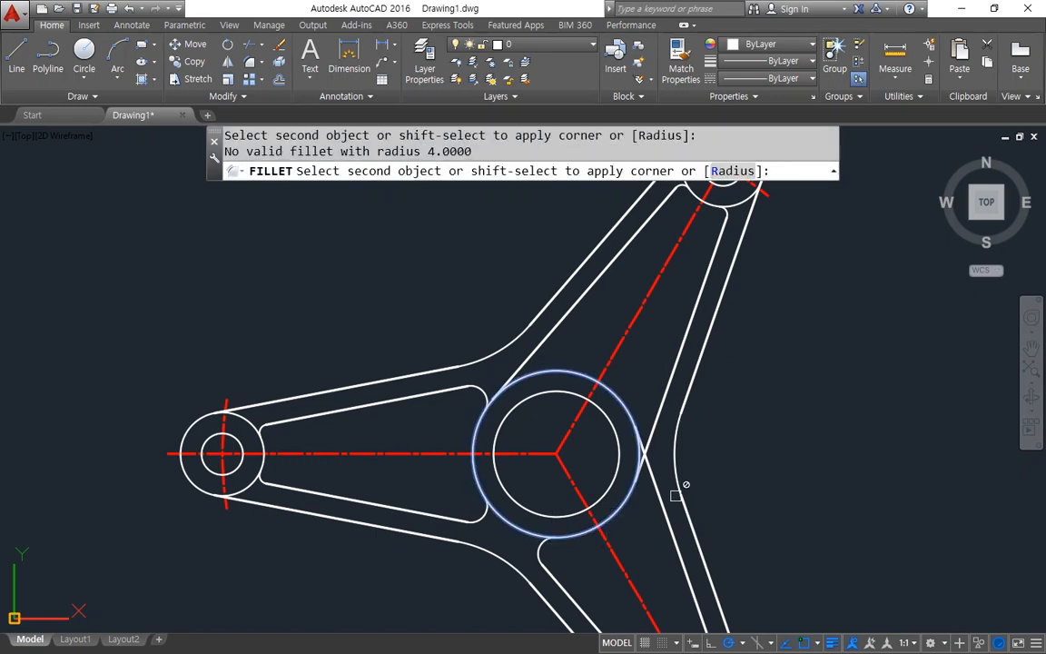
pyautogui.click(655, 498)
# Step: Fillet both inner lines of the upper-right arm to the hub's outer circle with a radius of 4
pyautogui.press('Return')
pyautogui.click(631, 410)
pyautogui.click(563, 363)
pyautogui.press('Return')
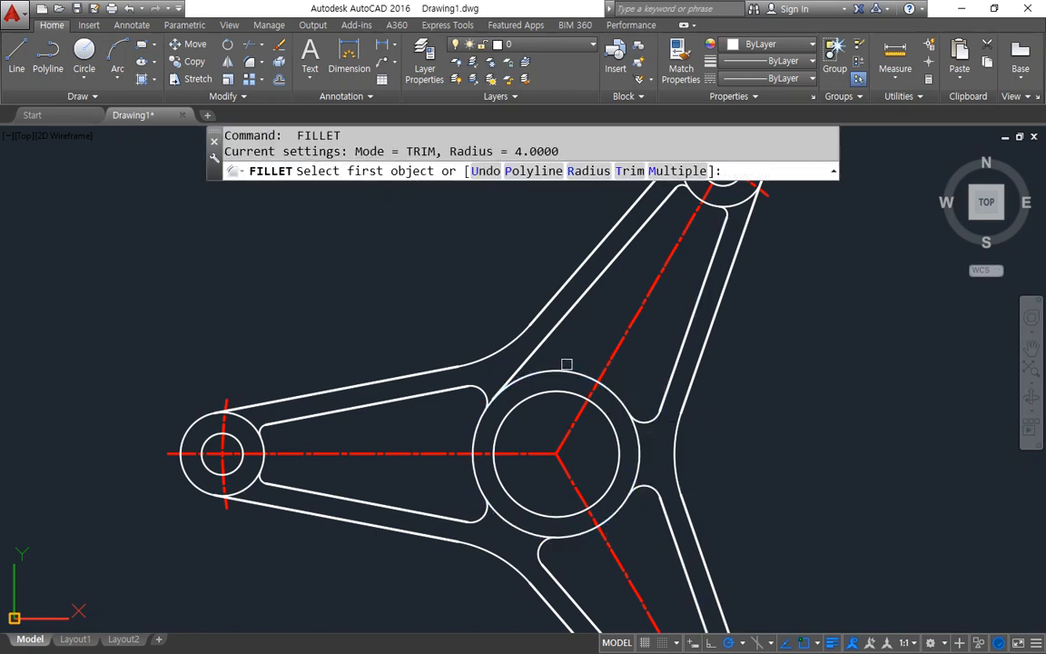
pyautogui.click(563, 366)
pyautogui.click(549, 334)
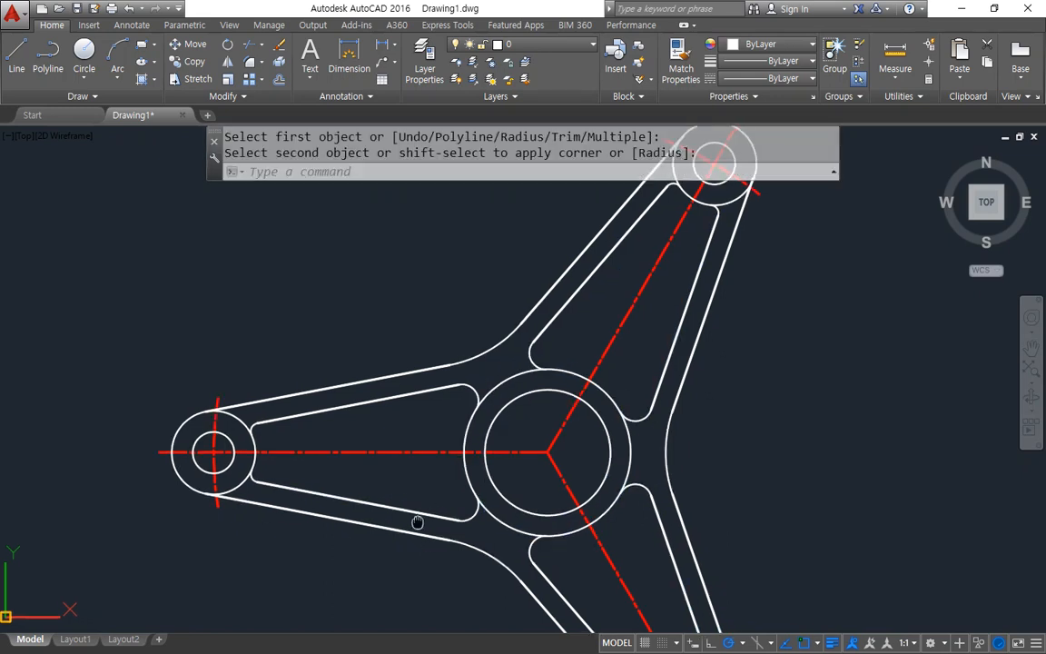
# Step: Trim away the three segments of the hub's outer circle that lie between neighbouring arm pockets
pyautogui.moveTo(509, 385); pyautogui.dragTo(393, 373, button='middle')
pyautogui.write('tr')
pyautogui.press('Return')
pyautogui.press('Return')
pyautogui.click(397, 363)
pyautogui.click(519, 419)
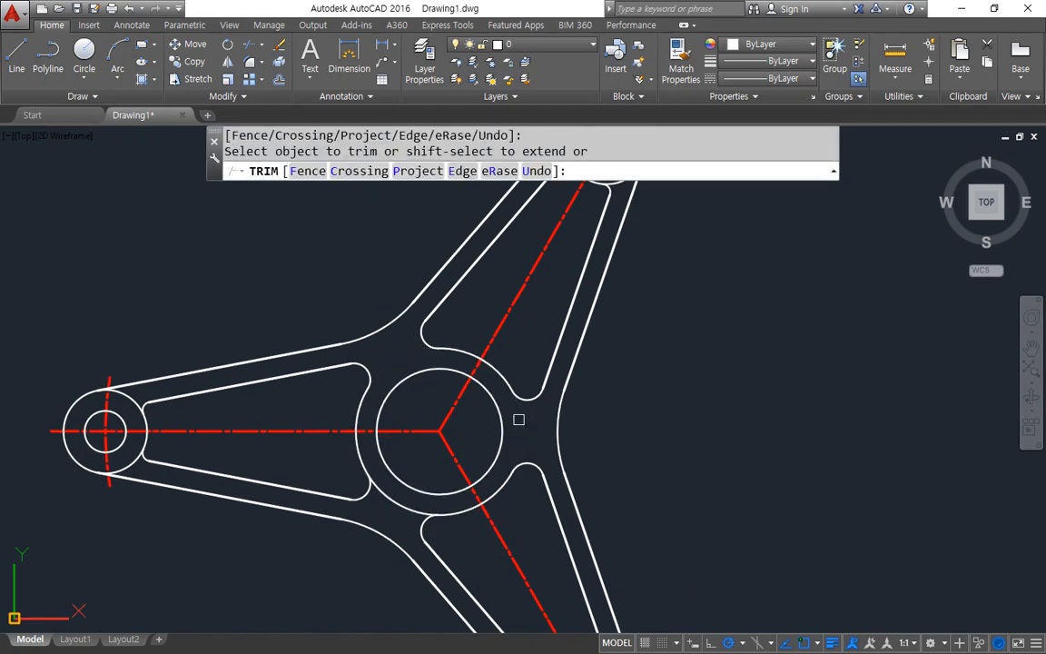
pyautogui.click(407, 508)
pyautogui.click(329, 493)
pyautogui.scroll(10, 101, 412)
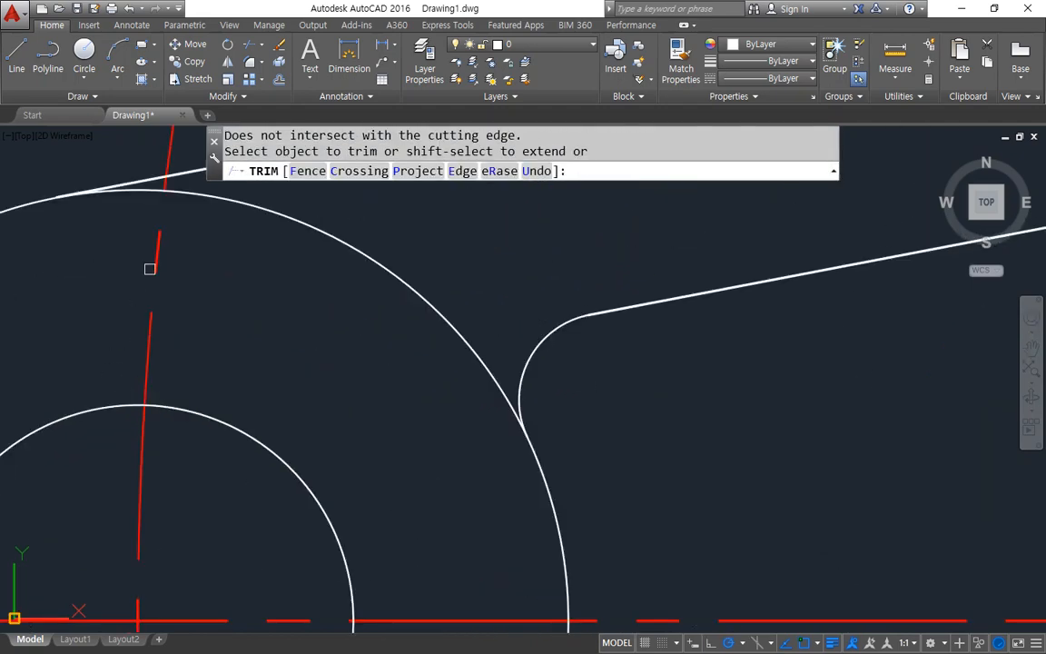
# Step: Trim the left arm's outer end circle between the arm's outer edges and the pocket fillets, on both sides
pyautogui.click(305, 226)
pyautogui.scroll(-3, 309, 464)
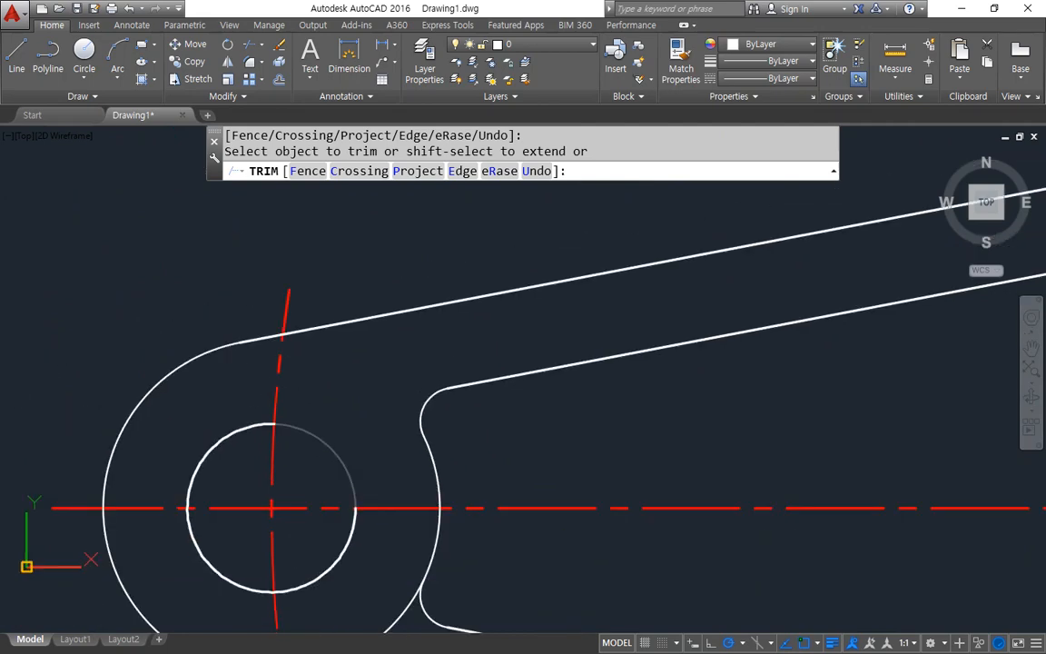
pyautogui.moveTo(291, 636); pyautogui.dragTo(316, 443, button='middle')
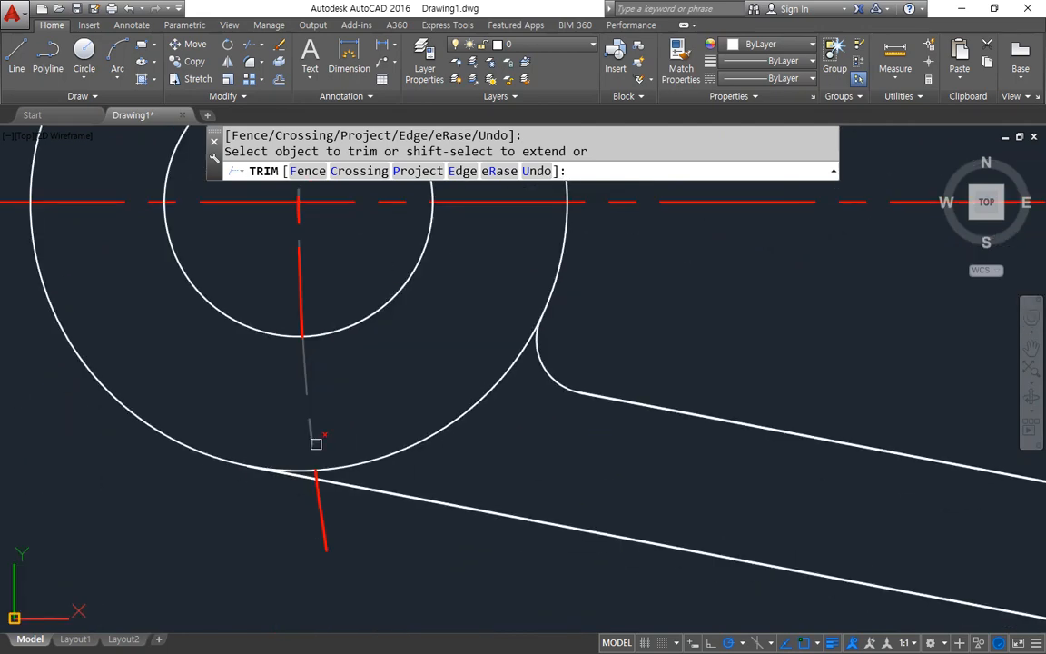
pyautogui.click(385, 455)
pyautogui.scroll(-3, 385, 455)
# Step: Trim the lower-right arm's outer end circle between the arm's outer edges and the pocket fillets, on both sides
pyautogui.moveTo(617, 497); pyautogui.dragTo(175, 189, button='middle')
pyautogui.scroll(8, 382, 362)
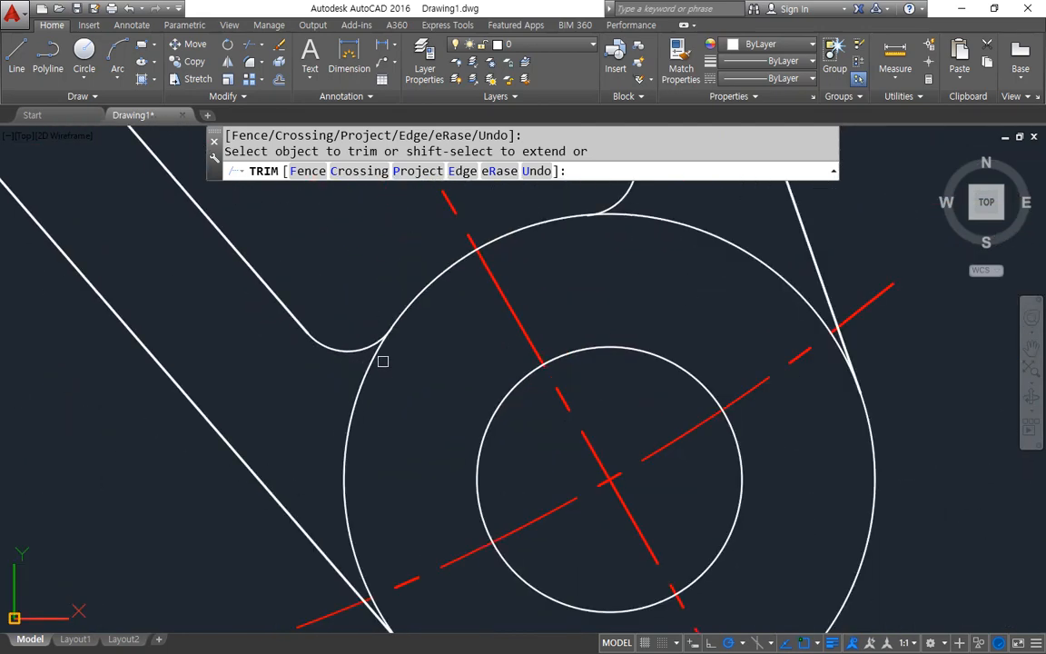
pyautogui.moveTo(388, 562); pyautogui.dragTo(246, 416, button='middle')
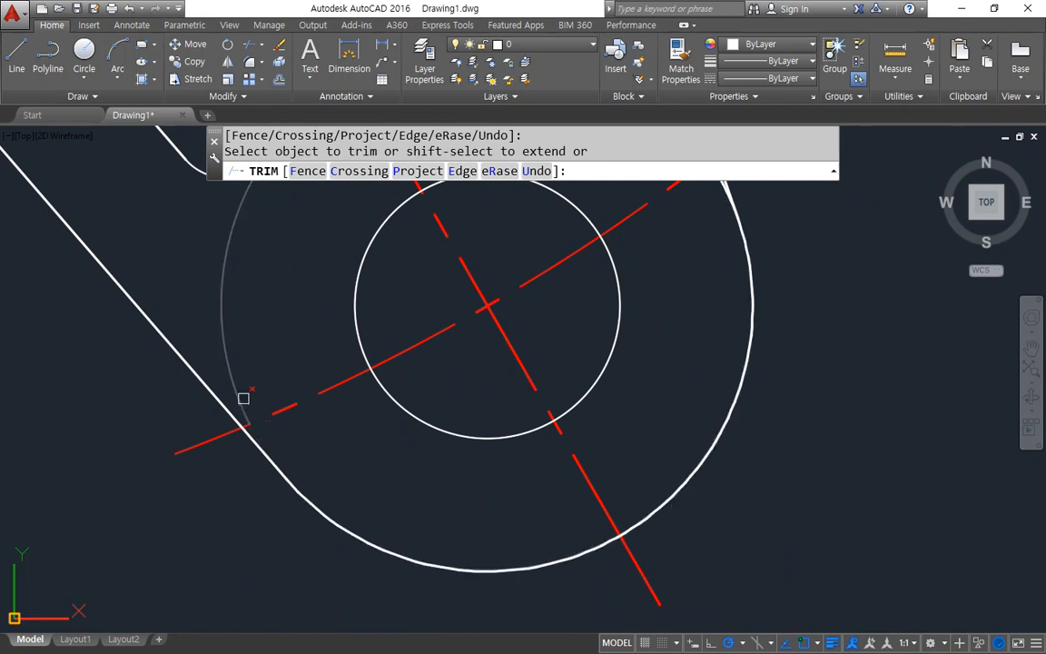
pyautogui.click(242, 397)
pyautogui.moveTo(332, 265); pyautogui.dragTo(331, 385, button='middle')
pyautogui.moveTo(568, 356); pyautogui.dragTo(511, 570, button='middle')
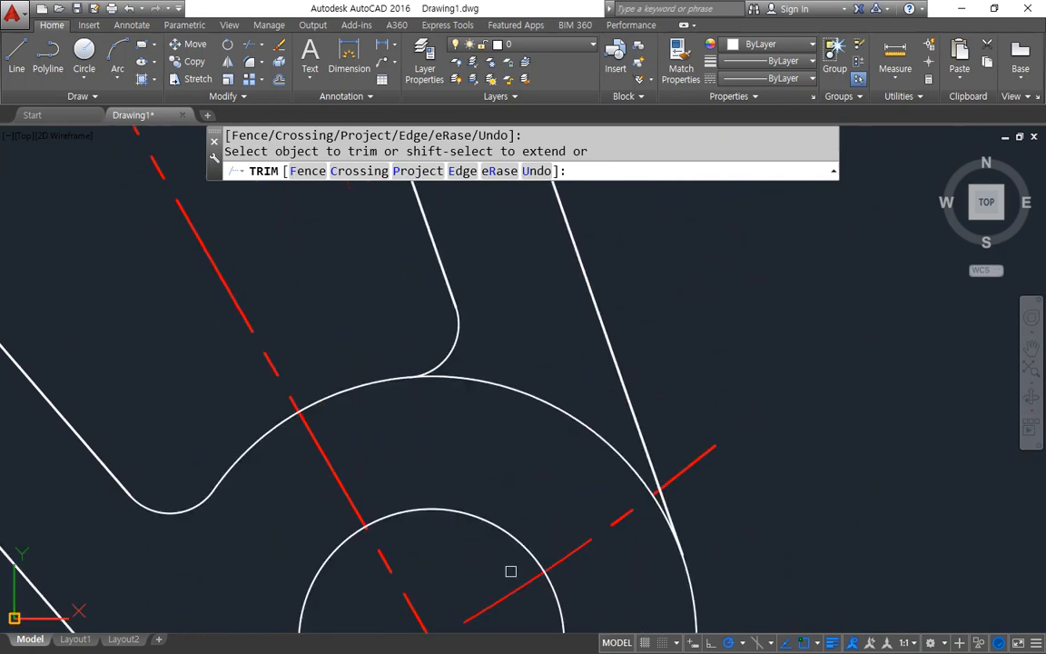
pyautogui.scroll(2, 646, 574)
pyautogui.click(619, 406)
pyautogui.scroll(-5, 535, 410)
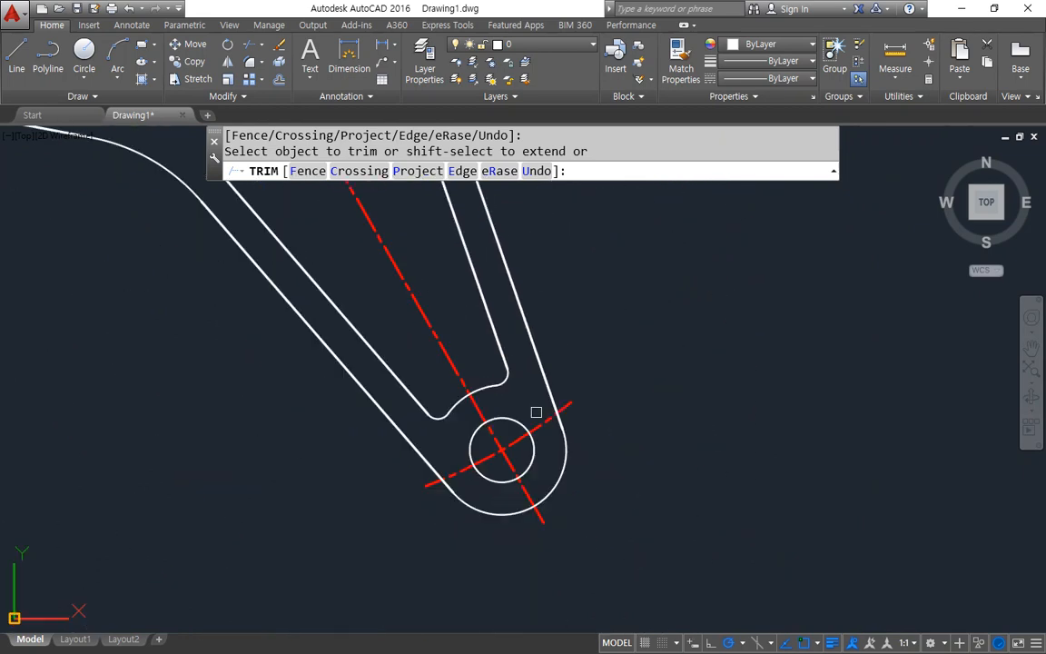
# Step: Trim the upper-right arm's outer end circle between the arm's outer edges and the pocket fillets, on both sides
pyautogui.moveTo(579, 288); pyautogui.dragTo(545, 590, button='middle')
pyautogui.moveTo(609, 236); pyautogui.dragTo(532, 527, button='middle')
pyautogui.moveTo(532, 212); pyautogui.dragTo(545, 376, button='middle')
pyautogui.scroll(2, 407, 307)
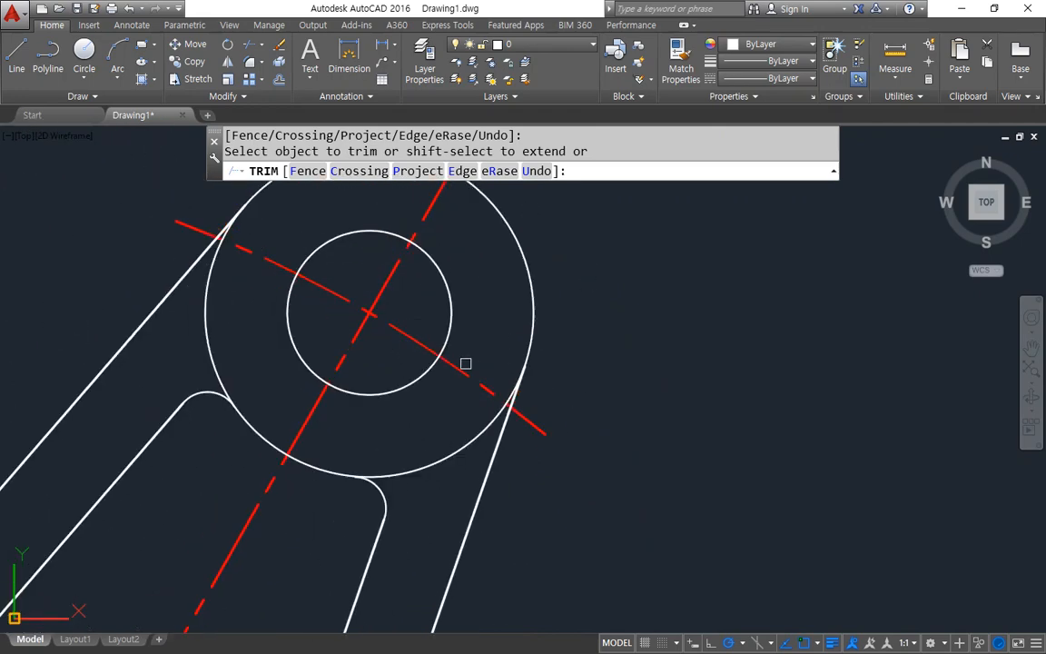
pyautogui.scroll(1, 517, 385)
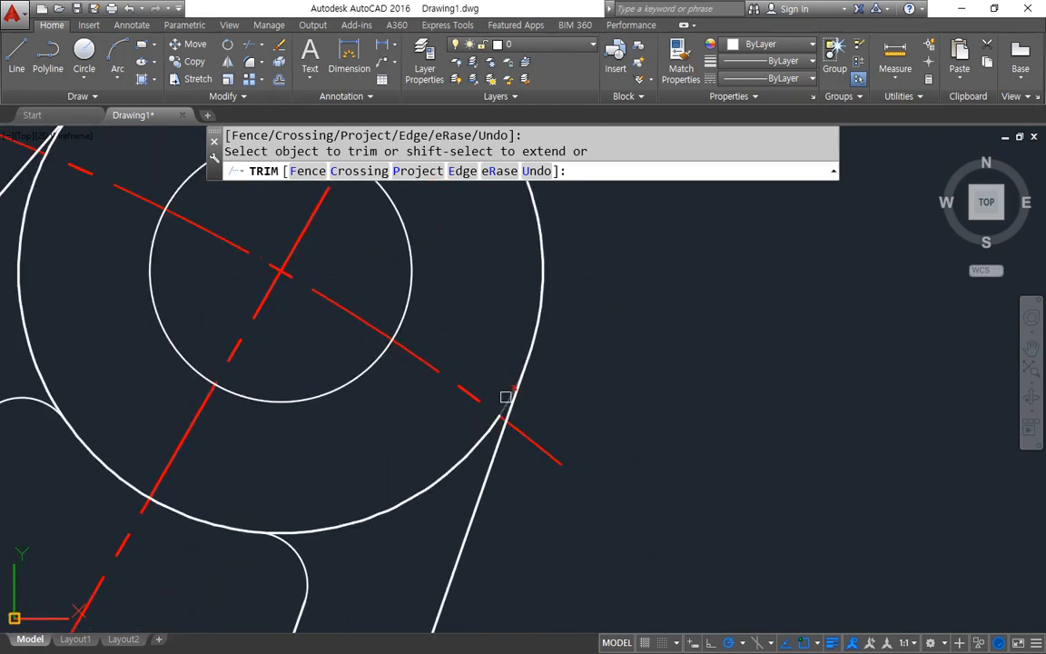
pyautogui.click(457, 453)
pyautogui.moveTo(251, 333); pyautogui.dragTo(318, 413, button='middle')
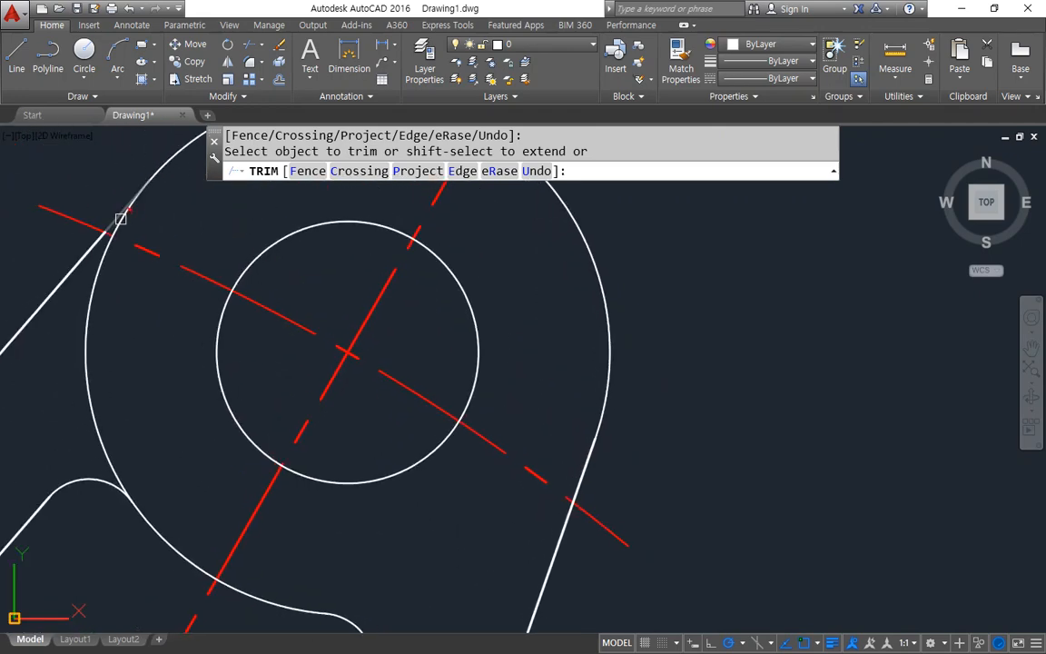
pyautogui.click(95, 295)
pyautogui.press('Return')
pyautogui.scroll(-6, 186, 384)
pyautogui.moveTo(172, 536); pyautogui.dragTo(399, 364, button='middle')
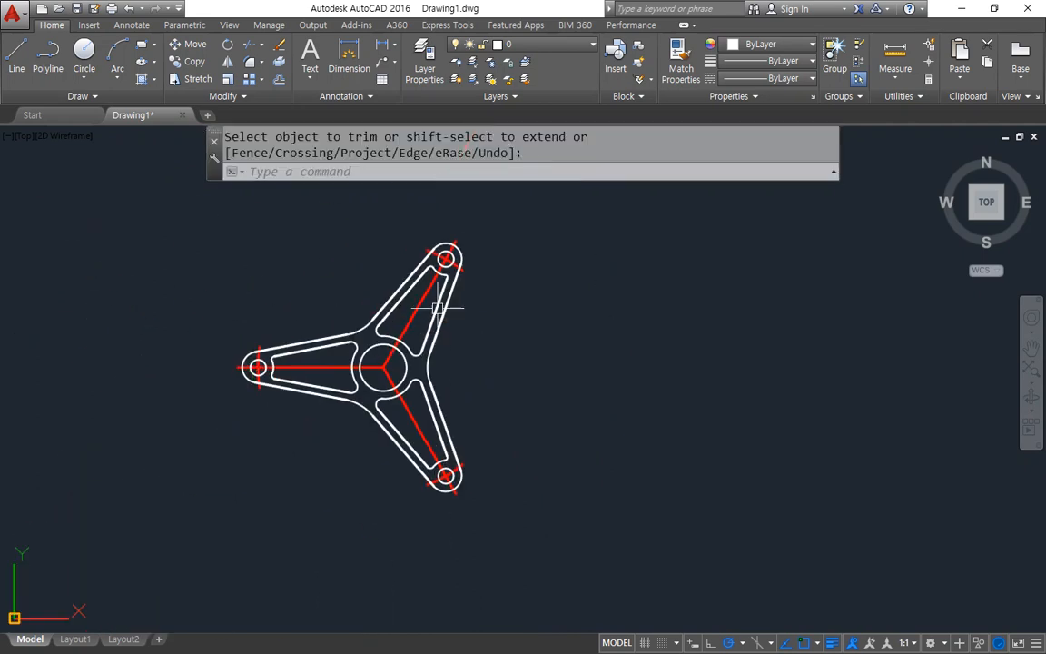
pyautogui.scroll(2, 401, 361)
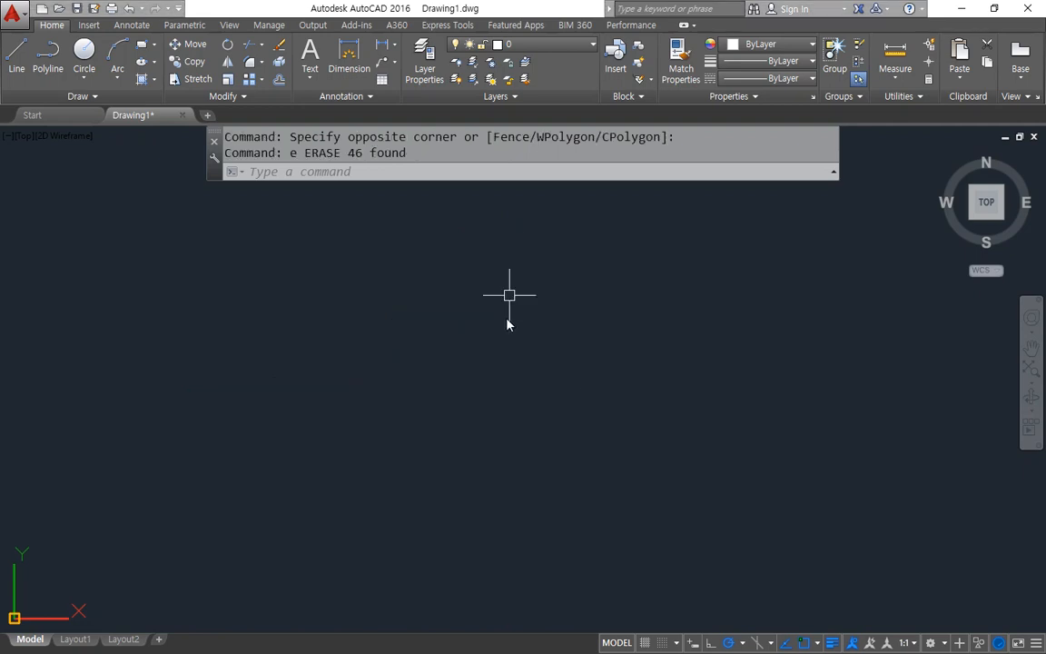
# Step: Draw a horizontal and a vertical construction line crossing at a common point in the empty drawing area
pyautogui.write('xl')
pyautogui.press('Return')
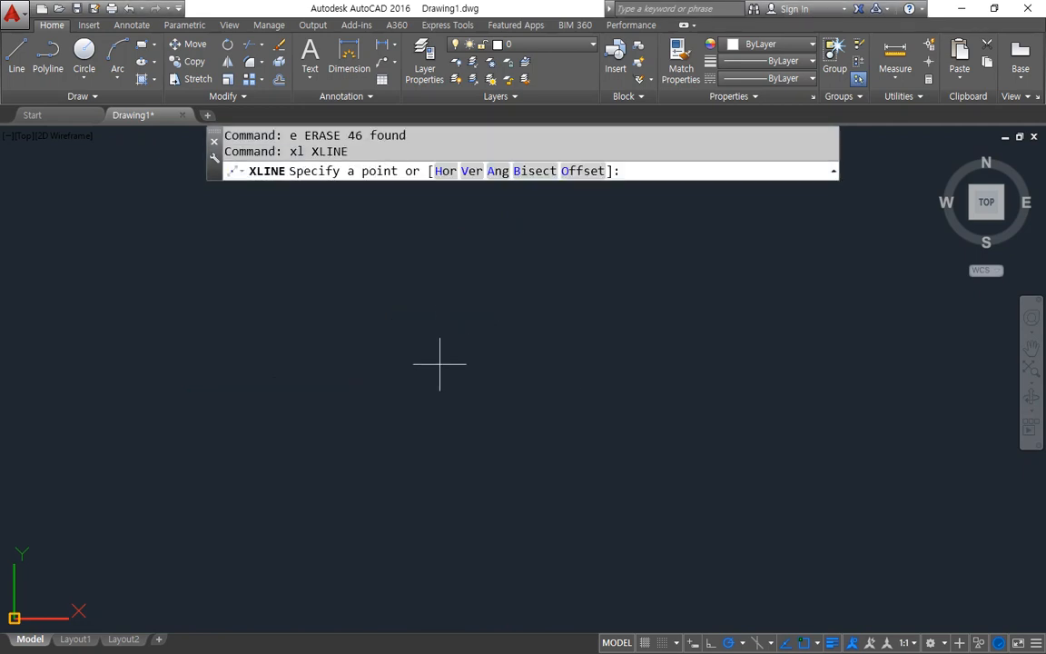
pyautogui.click(442, 363)
pyautogui.click(553, 363)
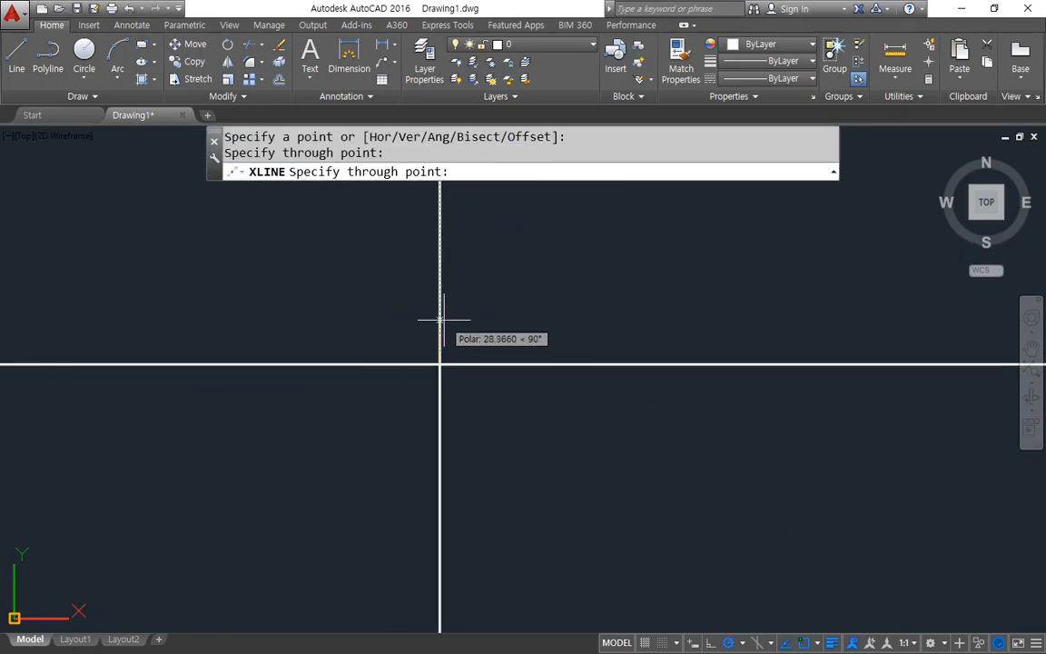
pyautogui.click(442, 319)
pyautogui.press('Return')
# Step: Move both crossing construction lines to the cen layer
pyautogui.click(462, 387)
pyautogui.click(422, 351)
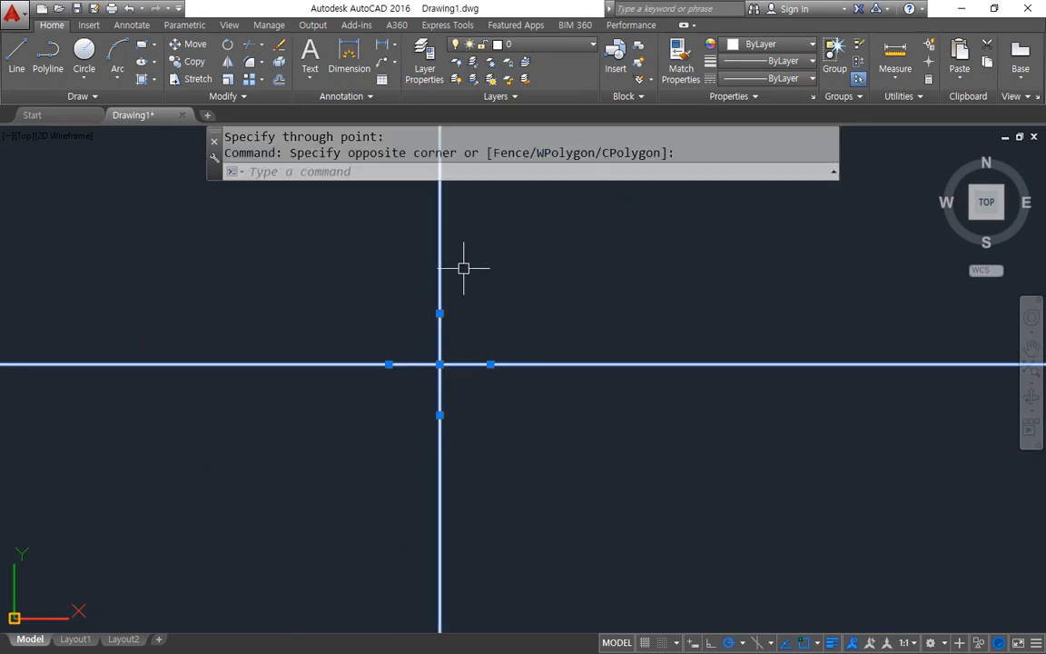
pyautogui.click(557, 47)
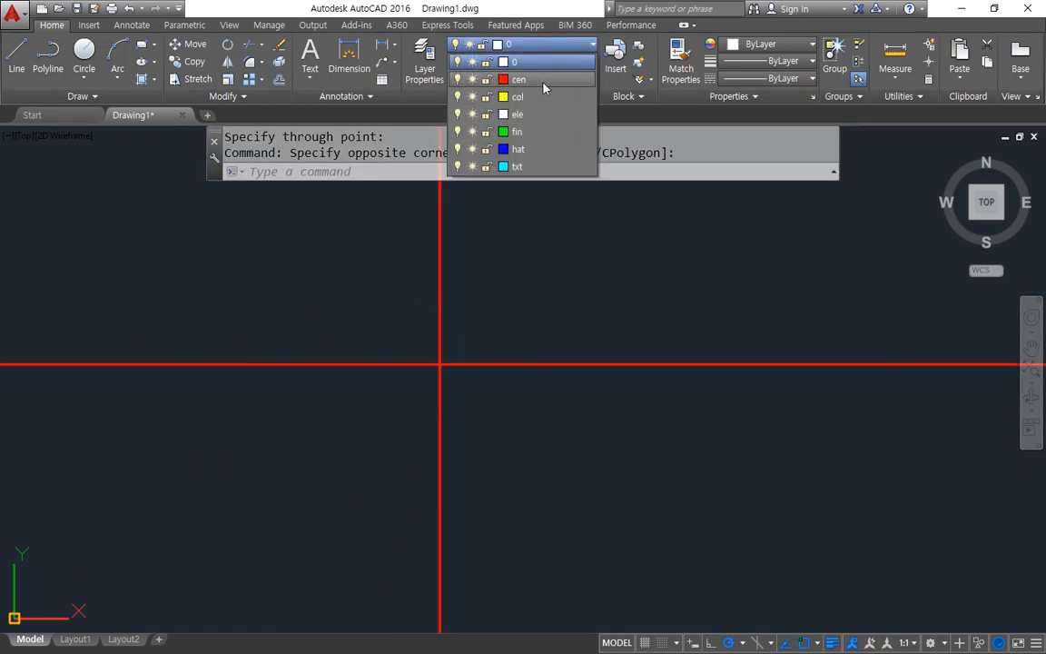
pyautogui.click(543, 81)
pyautogui.press('Escape')
# Step: Draw a circle of radius 9 centred on the intersection of the two centre lines
pyautogui.scroll(-3, 563, 315)
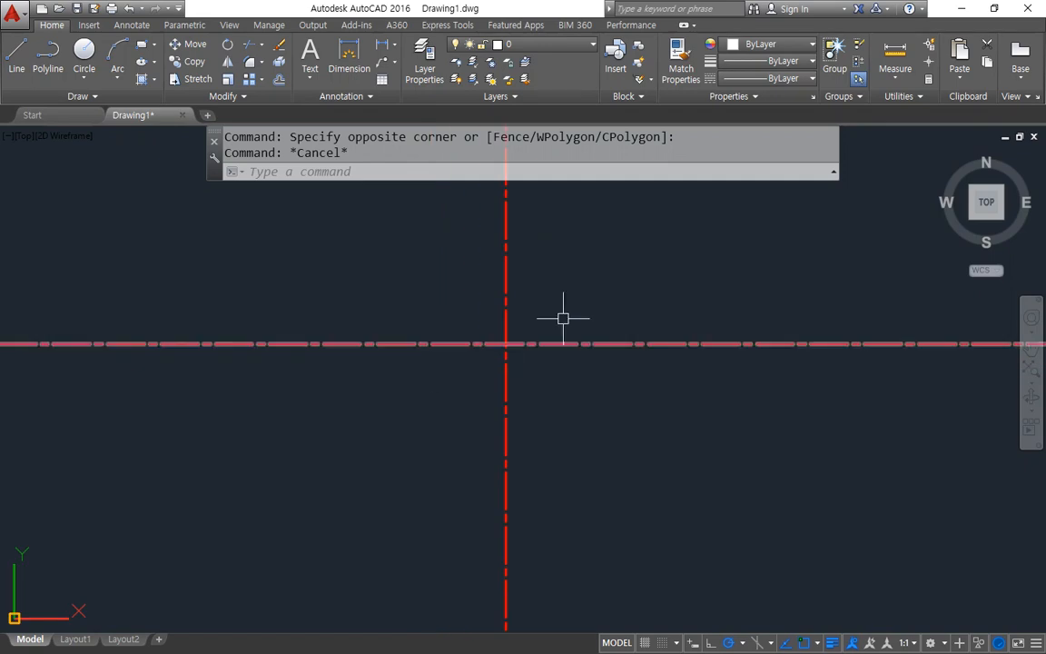
pyautogui.scroll(2, 532, 324)
pyautogui.write('c')
pyautogui.press('Return')
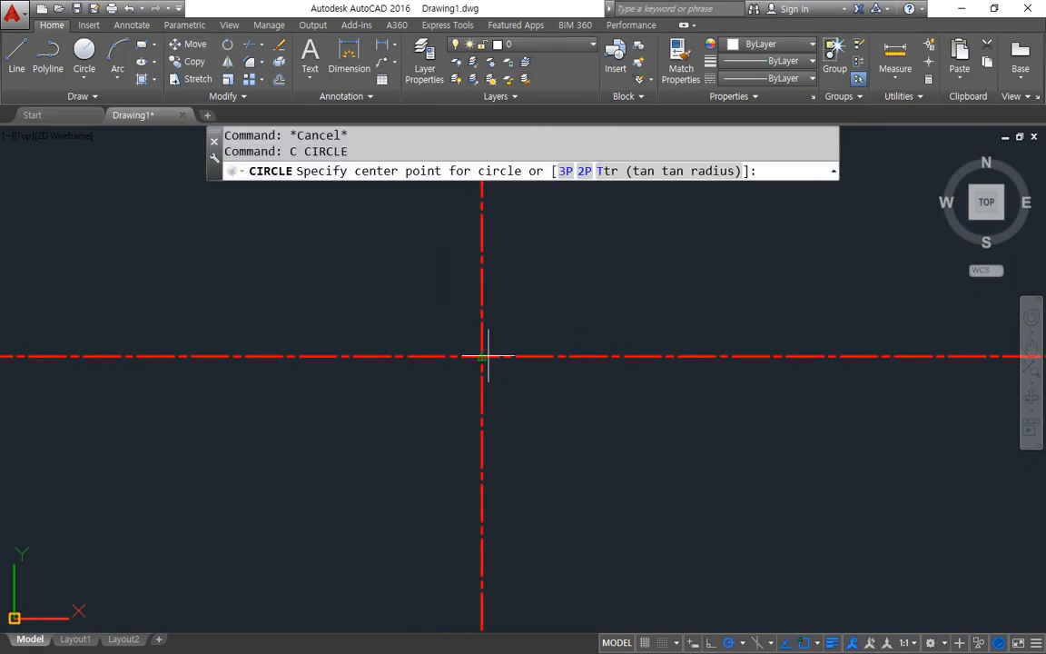
pyautogui.click(484, 356)
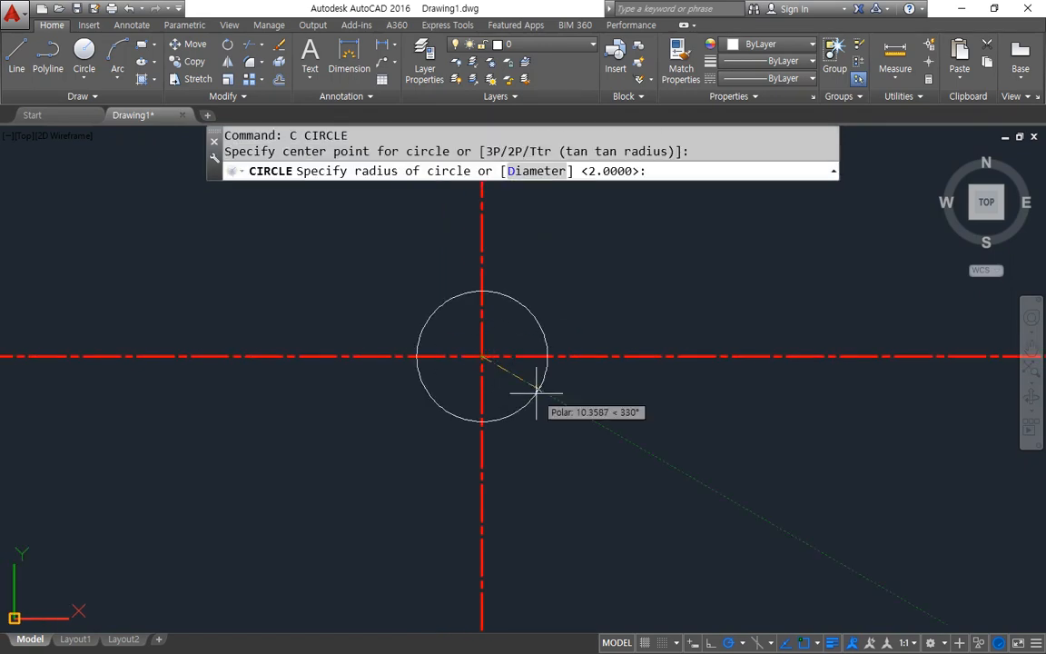
pyautogui.write('9')
pyautogui.press('Return')
pyautogui.scroll(2, 537, 392)
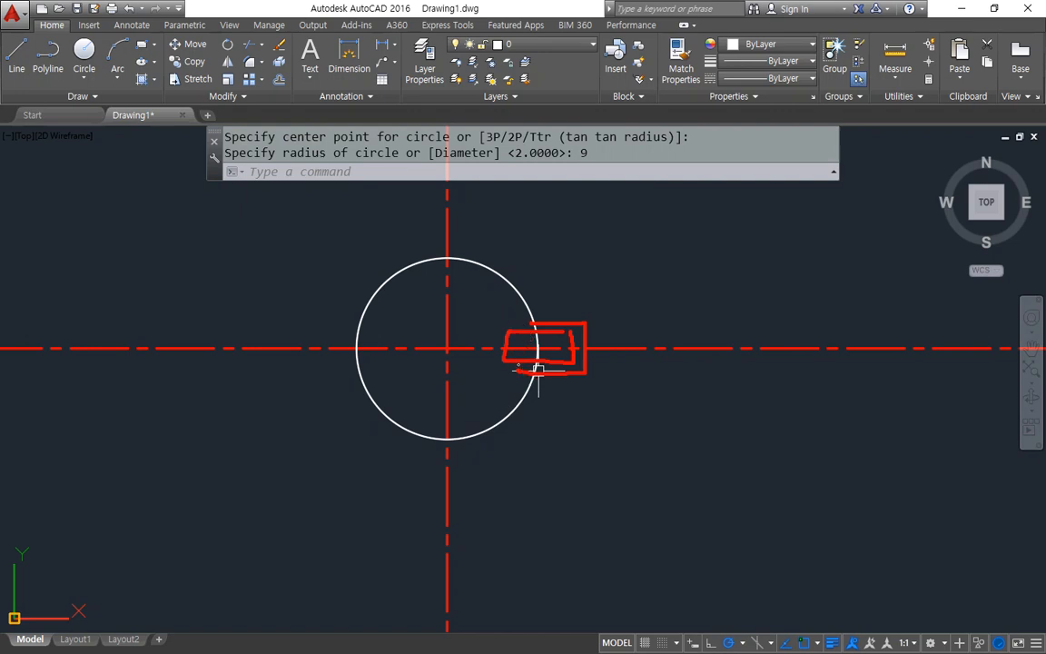
# Step: Draw a vertical construction line through the circle's left quadrant point
pyautogui.press('Escape')
pyautogui.write('xl')
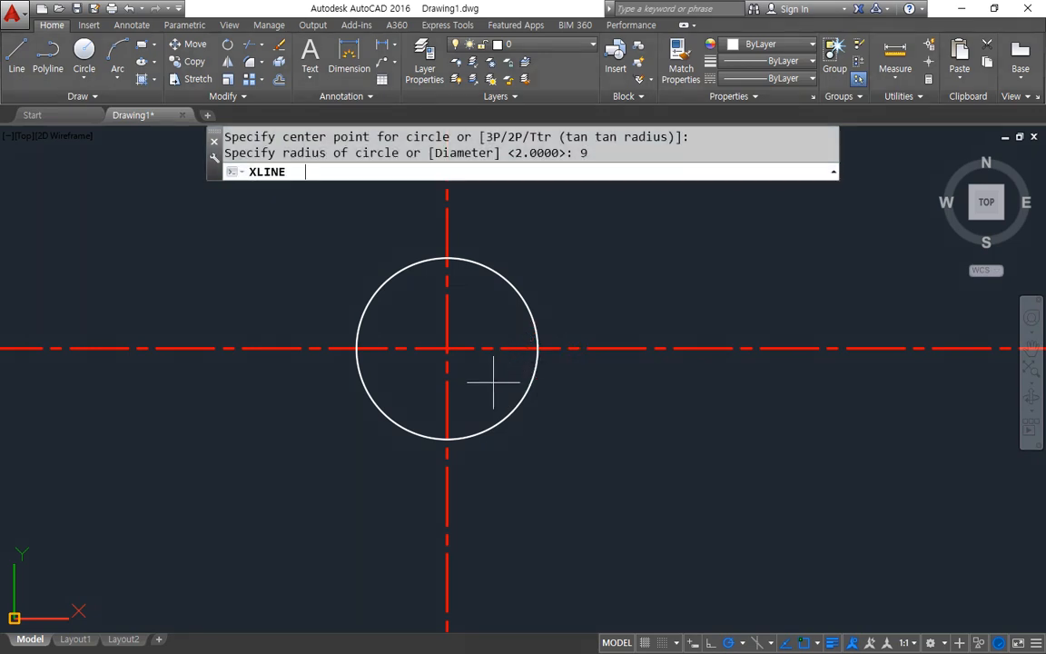
pyautogui.press('Return')
pyautogui.write('v')
pyautogui.press('Return')
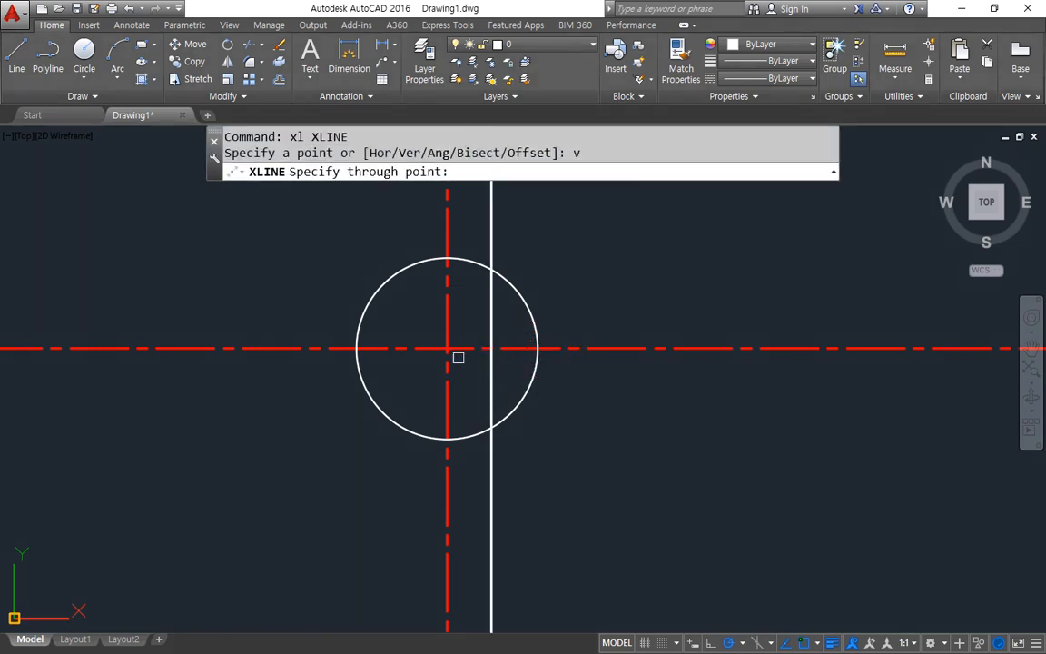
pyautogui.click(355, 349)
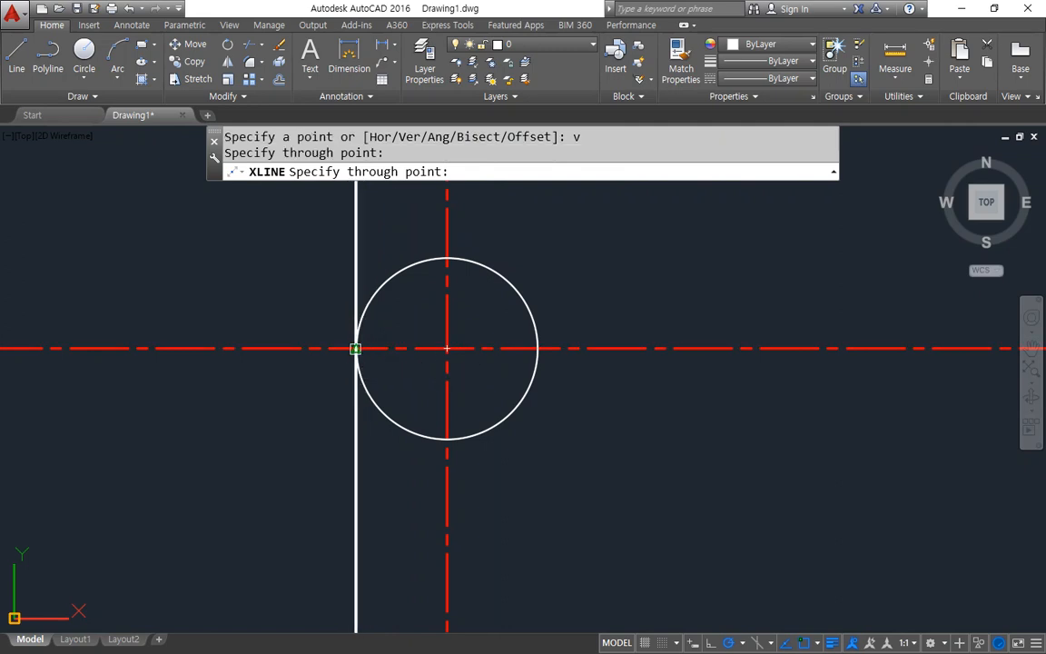
pyautogui.press('Return')
# Step: Offset the vertical line at the circle's left edge 22 units to the right
pyautogui.write('o')
pyautogui.press('Return')
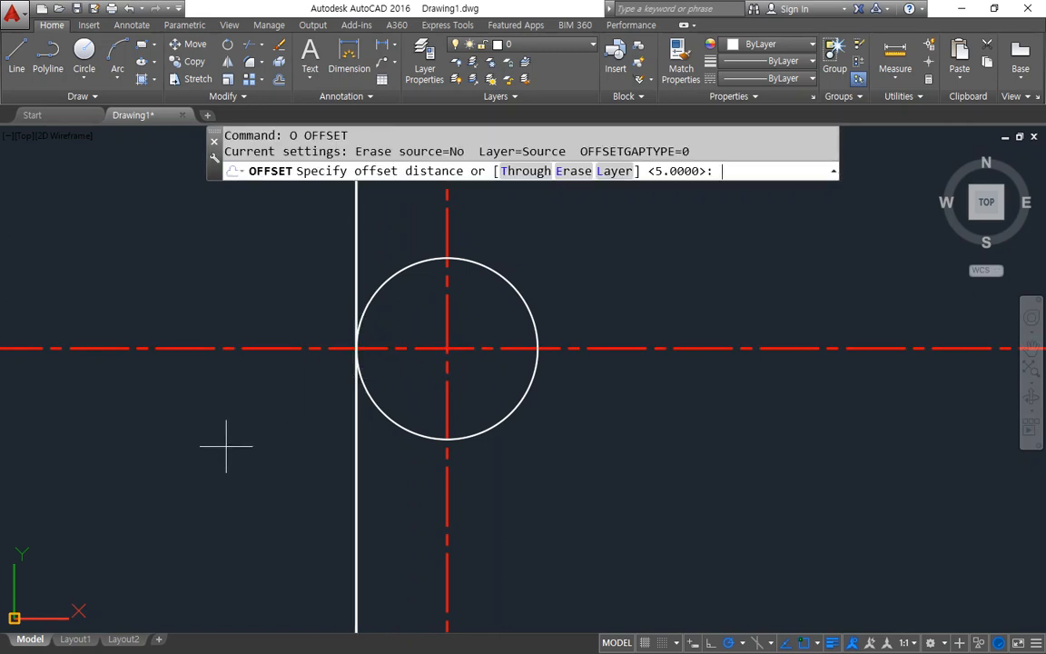
pyautogui.press('Return')
pyautogui.click(356, 468)
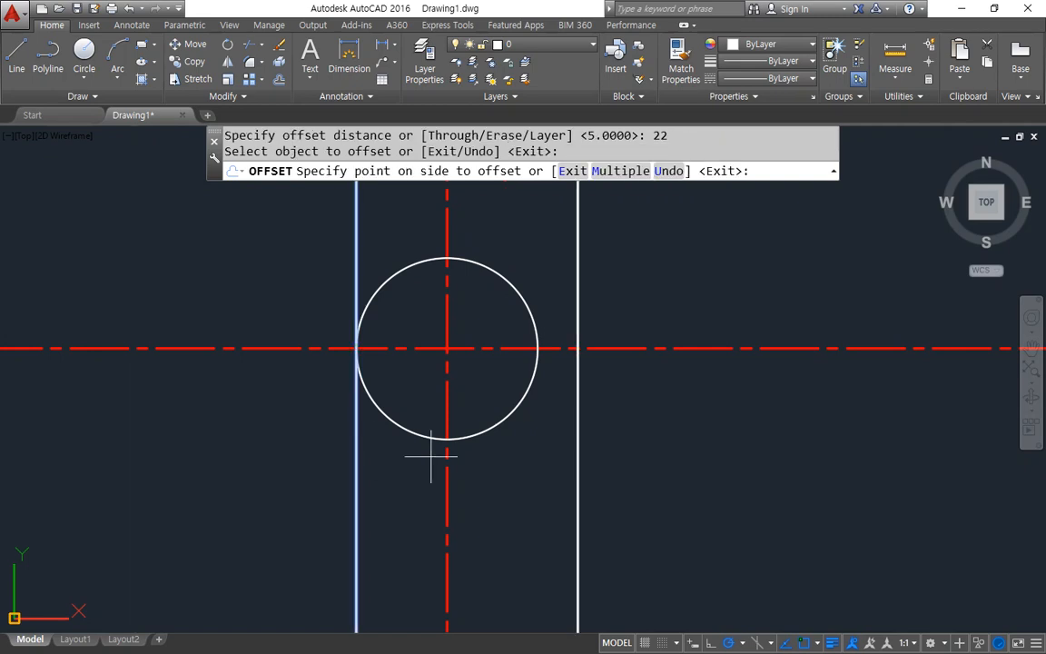
pyautogui.click(579, 458)
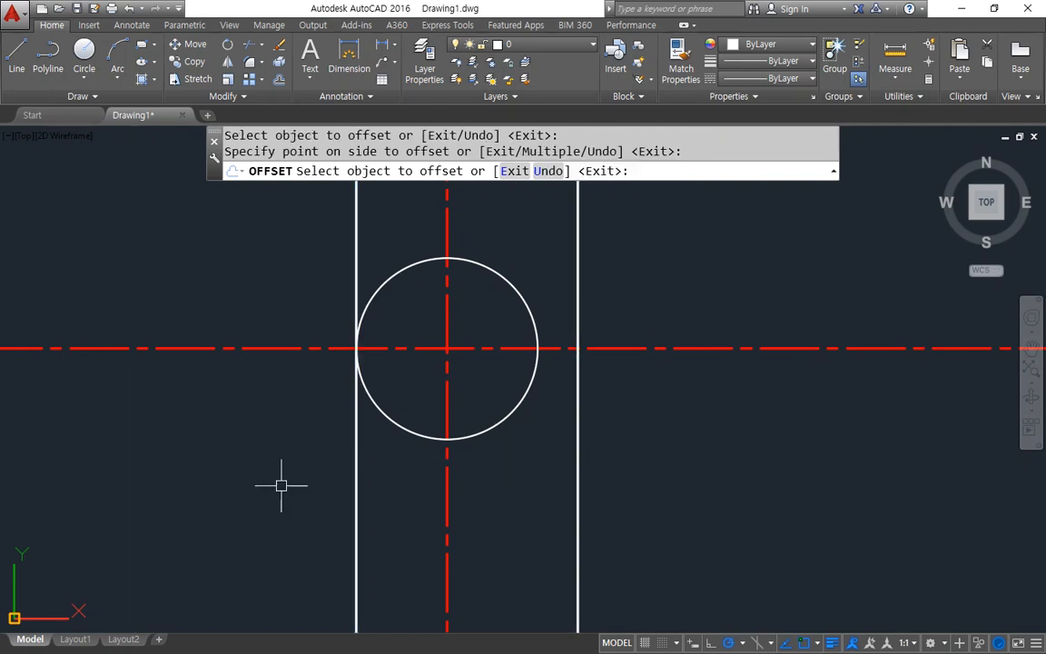
pyautogui.press('Return')
# Step: Erase the vertical construction line touching the circle's left side
pyautogui.click(367, 444)
pyautogui.click(275, 490)
pyautogui.write('e')
pyautogui.press('Return')
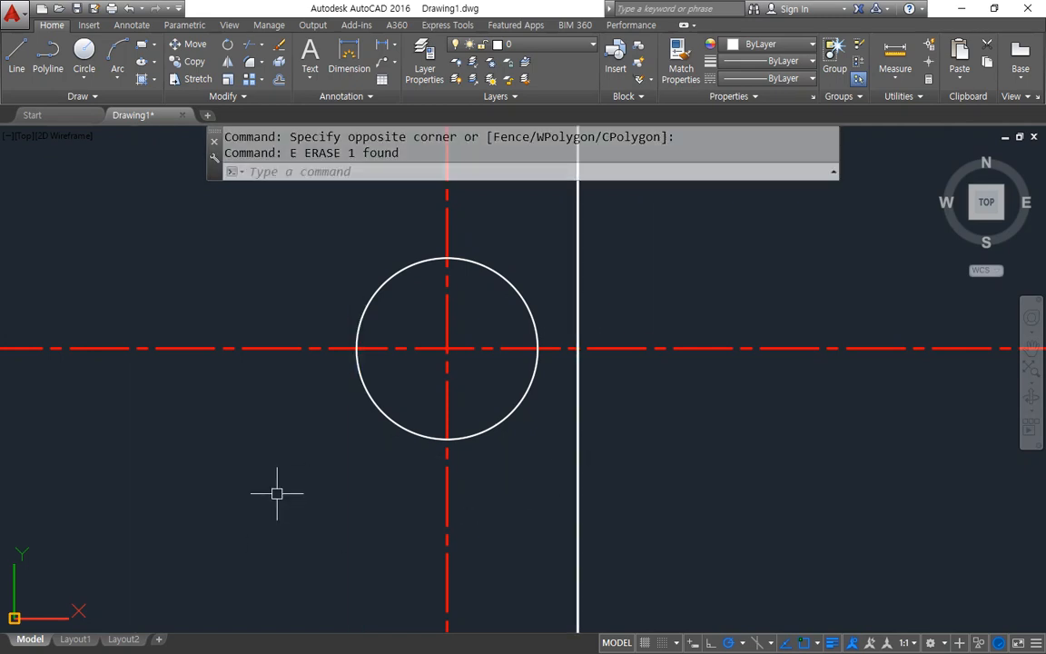
# Step: Offset the horizontal centre line 2.5 units to both sides, above and below
pyautogui.write('o')
pyautogui.press('Return')
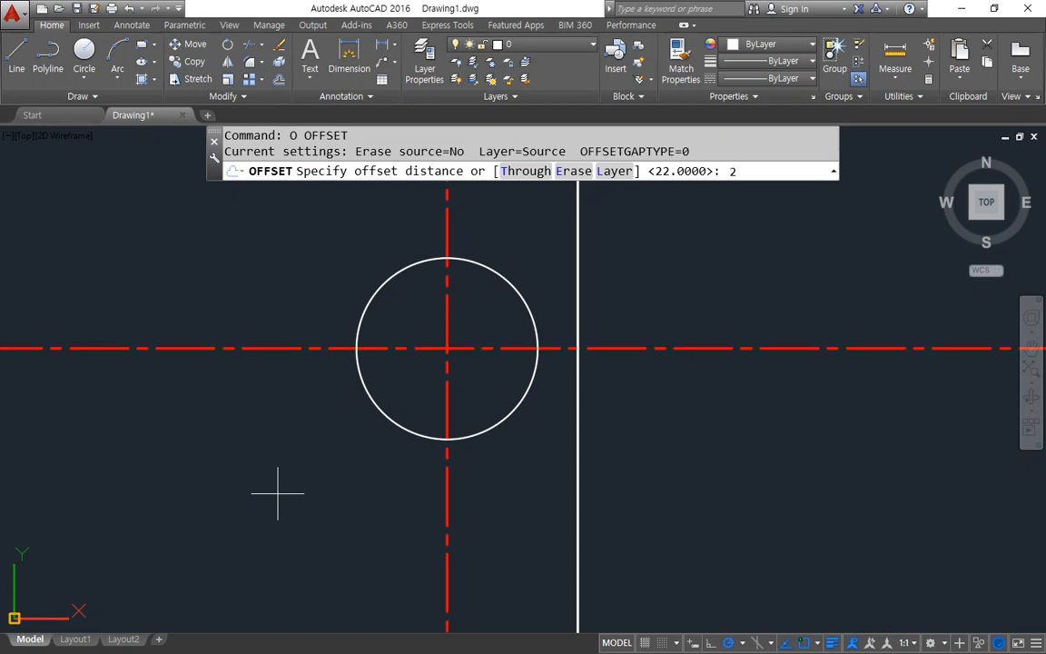
pyautogui.write('2.5')
pyautogui.press('Return')
pyautogui.click(601, 349)
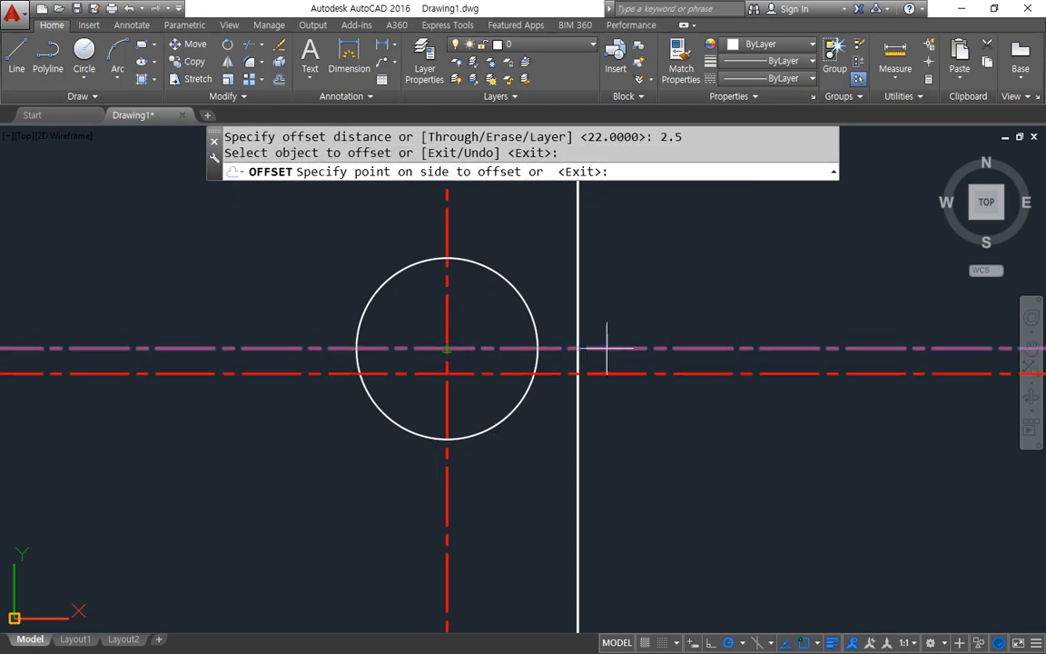
pyautogui.click(607, 337)
pyautogui.click(608, 348)
pyautogui.click(605, 368)
pyautogui.press('Return')
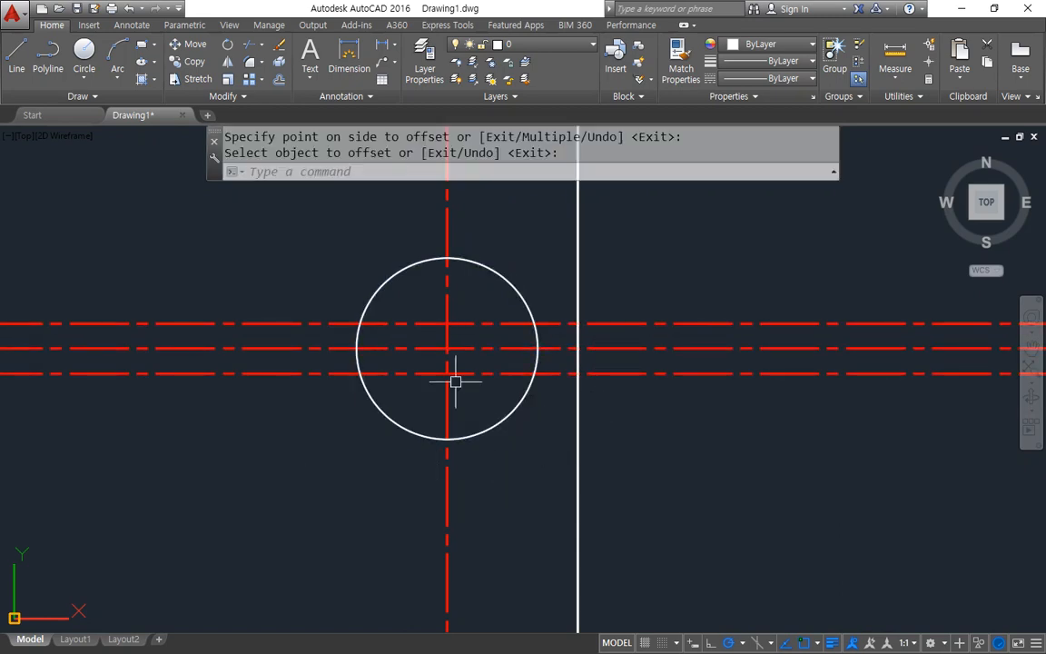
pyautogui.scroll(2, 557, 315)
pyautogui.scroll(-2, 468, 346)
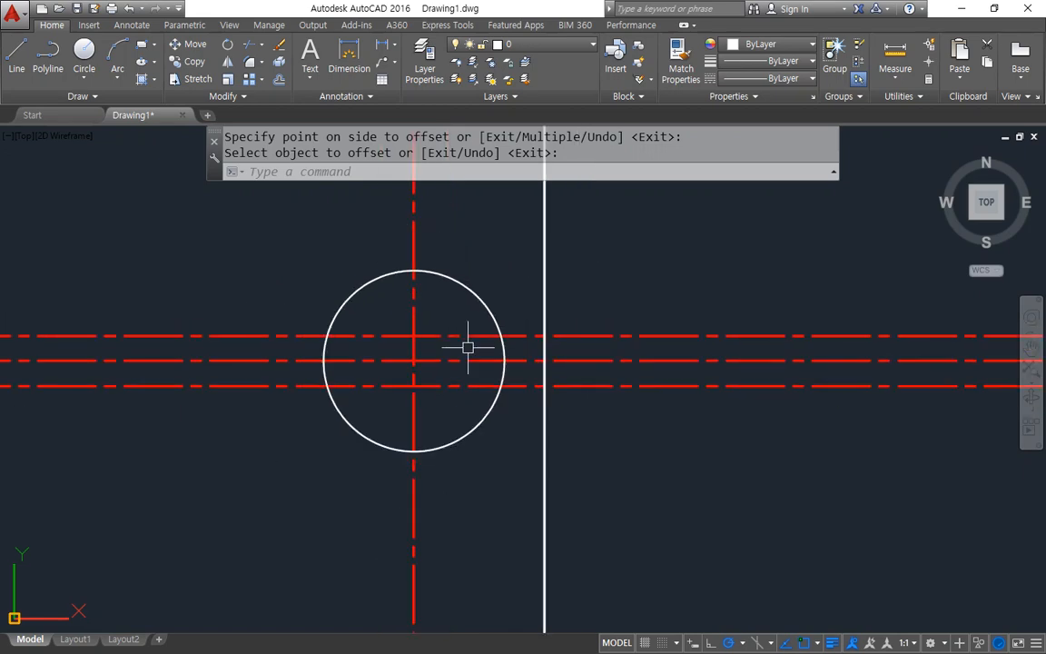
pyautogui.write('f')
pyautogui.press('Return')
pyautogui.click(530, 337)
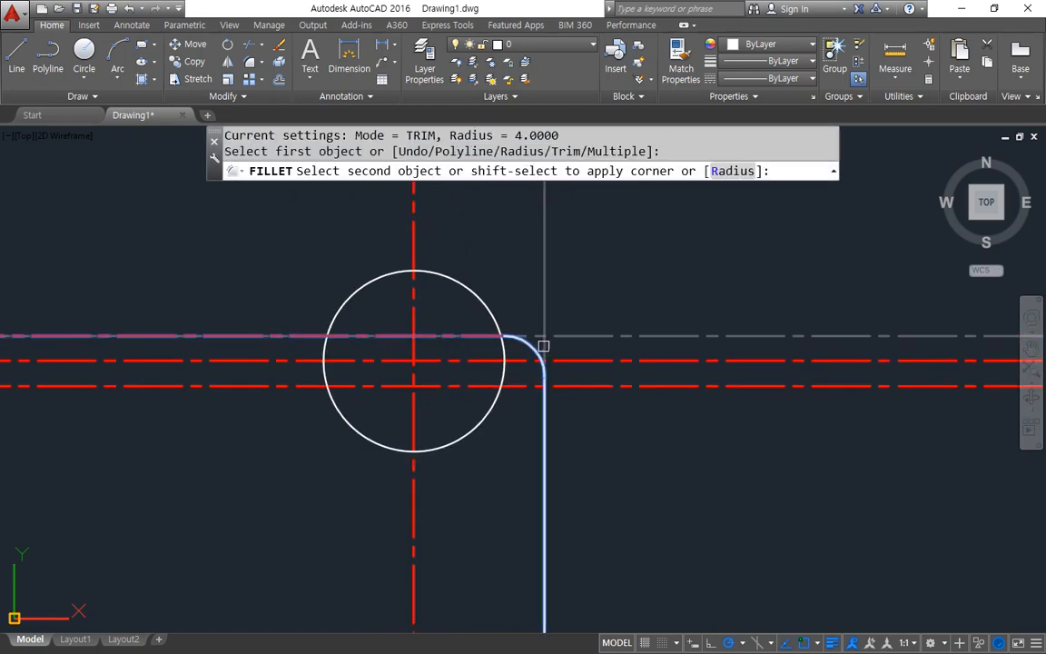
# Step: Fillet both offset horizontal lines to the vertical line beyond the circle with radius 0, keeping their left portions
pyautogui.press('Return')
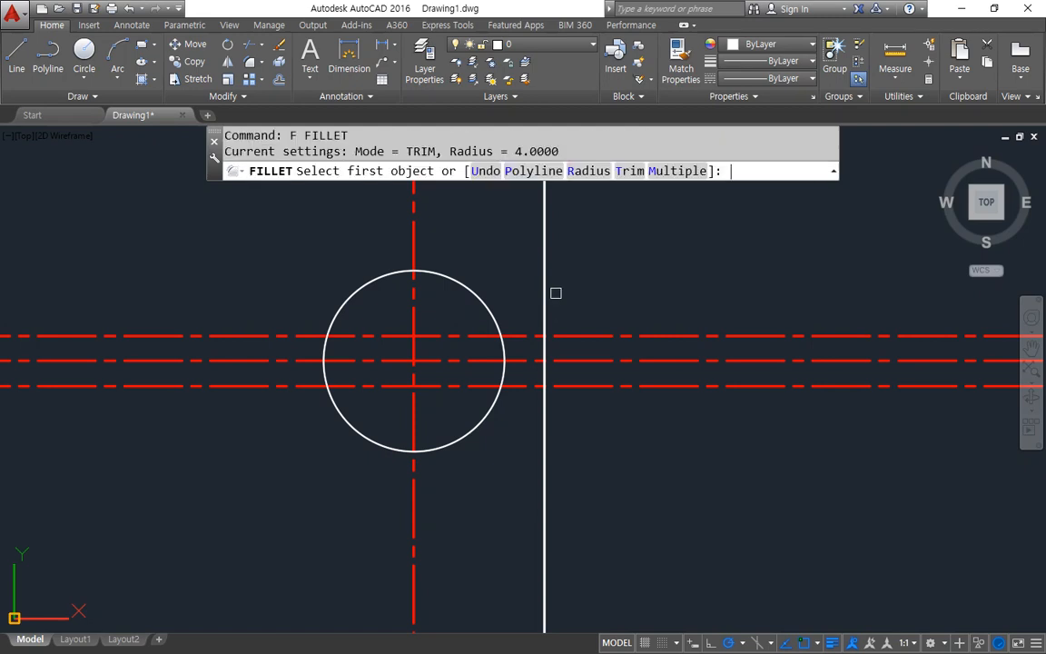
pyautogui.write('r')
pyautogui.press('Return')
pyautogui.write('0')
pyautogui.press('Return')
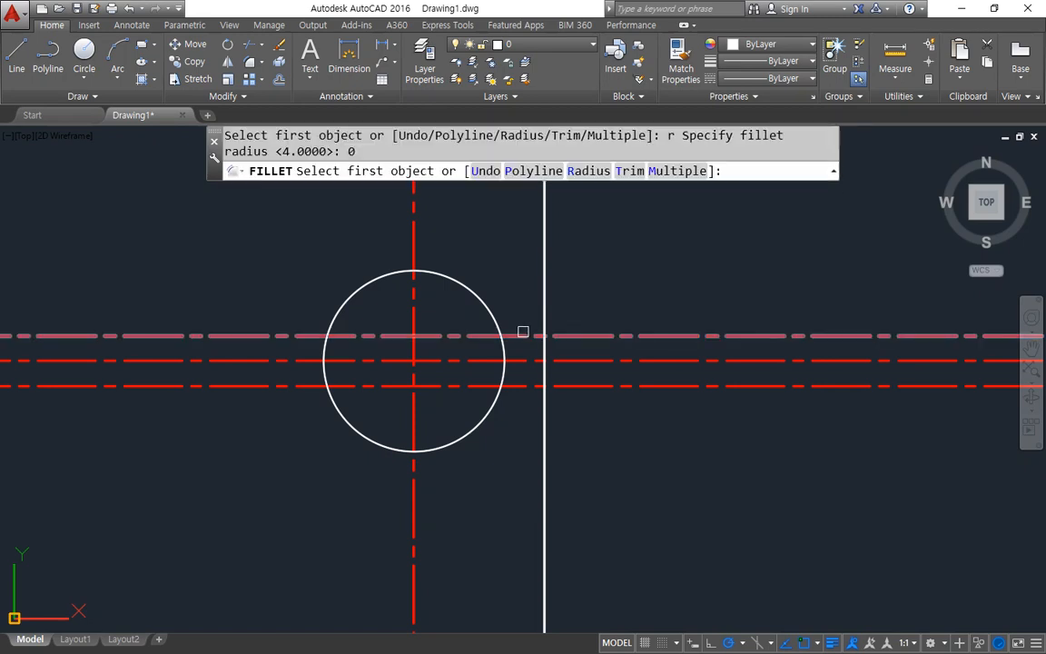
pyautogui.click(539, 337)
pyautogui.click(543, 351)
pyautogui.press('Return')
pyautogui.click(544, 367)
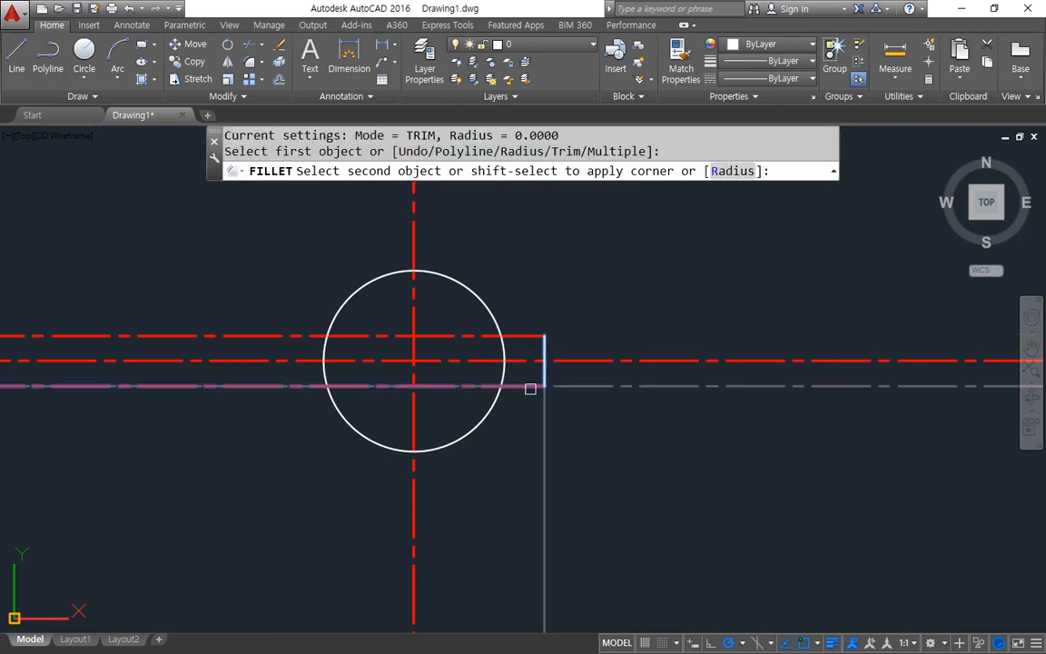
pyautogui.click(533, 386)
# Step: Trim the circle's right-hand arc between the two offset horizontal lines, on the keyway side
pyautogui.write('t')
pyautogui.press('Return')
pyautogui.press('Return')
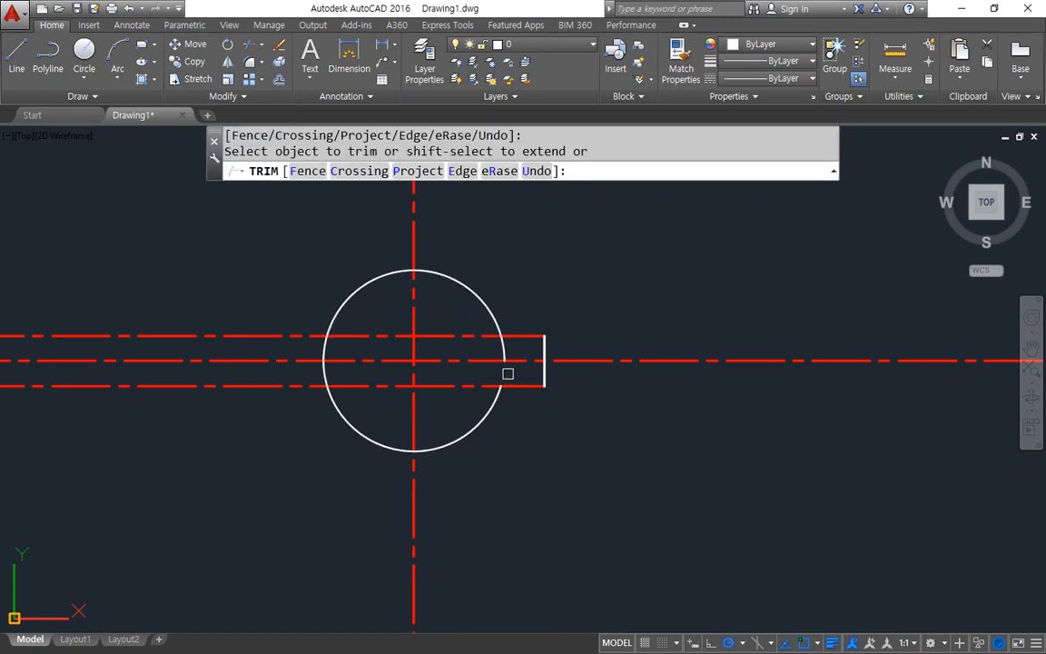
pyautogui.press('Return')
# Step: Fillet the circle to the upper and lower offset lines with radius 0, keeping the short keyway portions
pyautogui.write('f')
pyautogui.press('Return')
pyautogui.click(495, 325)
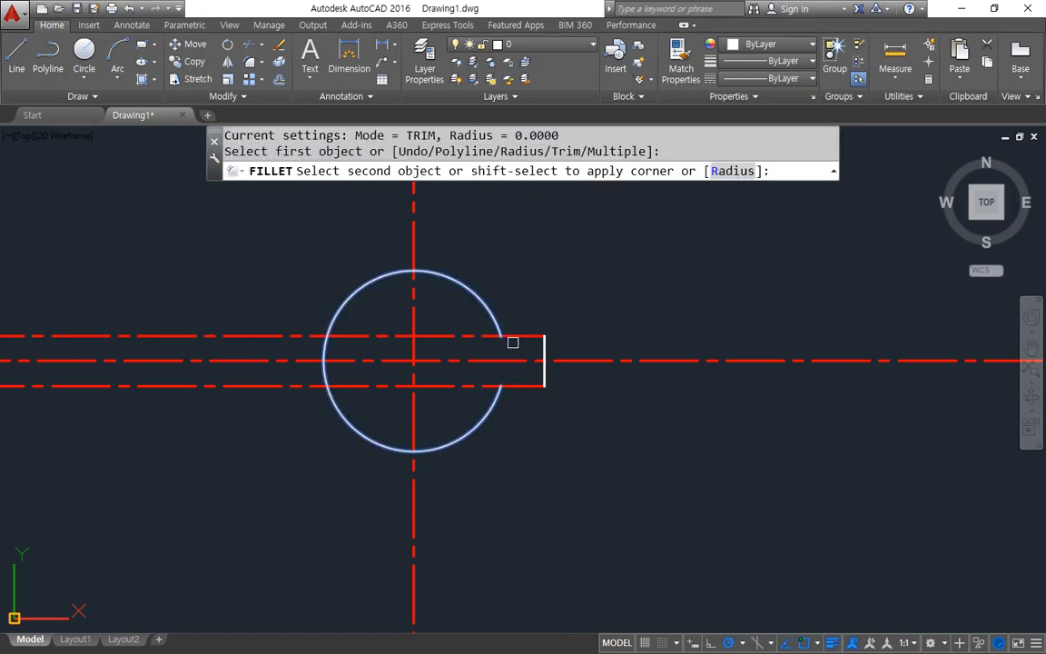
pyautogui.click(511, 338)
pyautogui.press('Return')
pyautogui.click(512, 385)
pyautogui.click(495, 399)
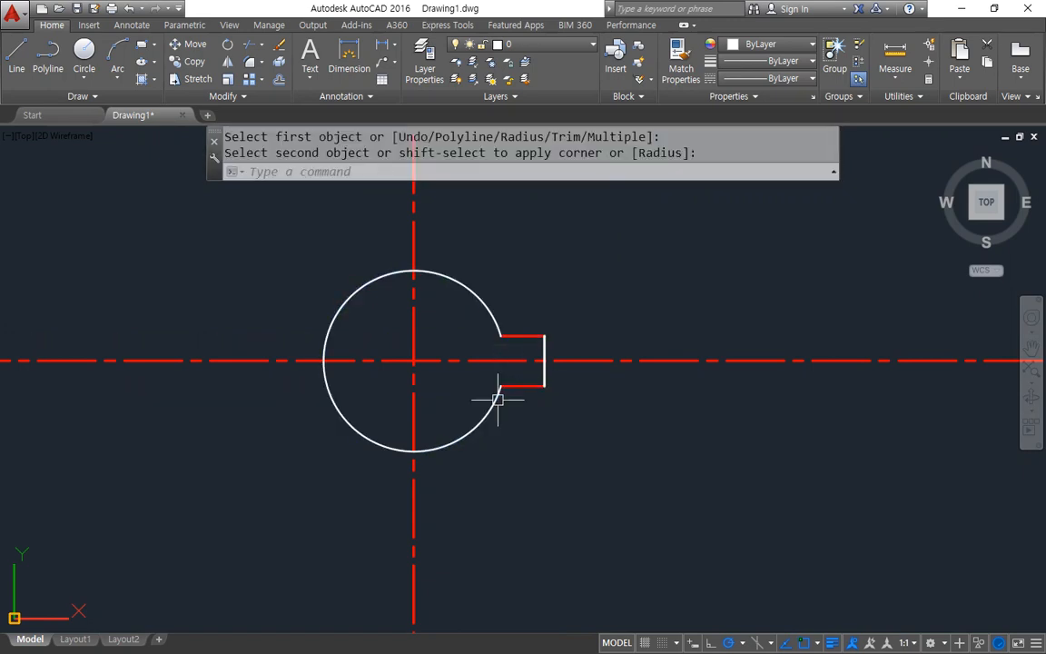
# Step: Match the properties of the two short red keyway lines to those of the white circle
pyautogui.write('ma')
pyautogui.press('Return')
pyautogui.click(497, 401)
pyautogui.click(518, 335)
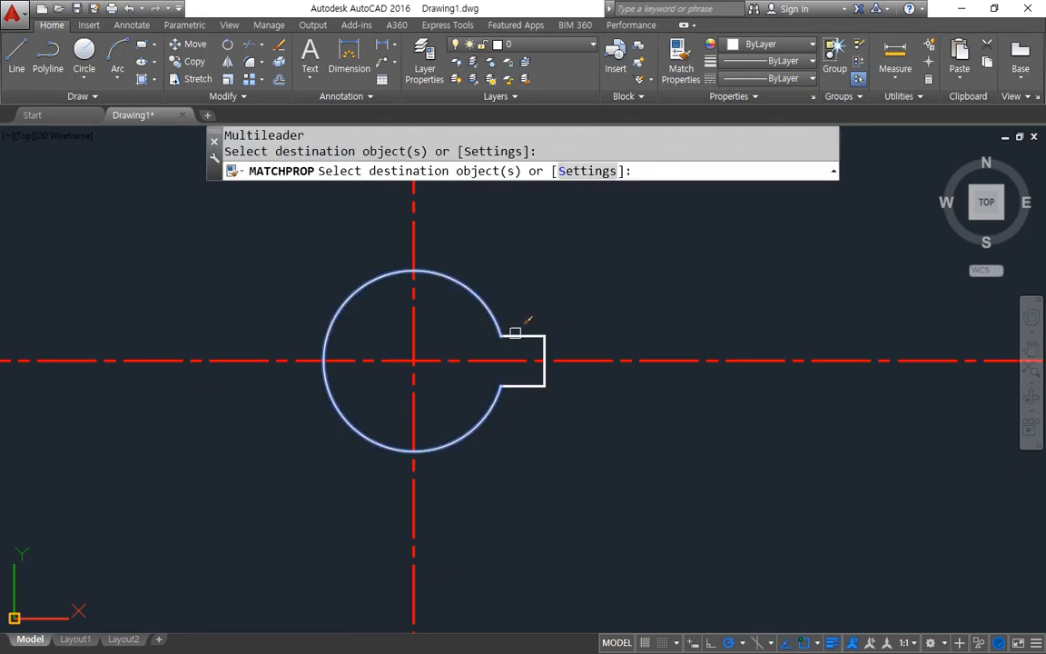
pyautogui.click(519, 386)
pyautogui.press('Return')
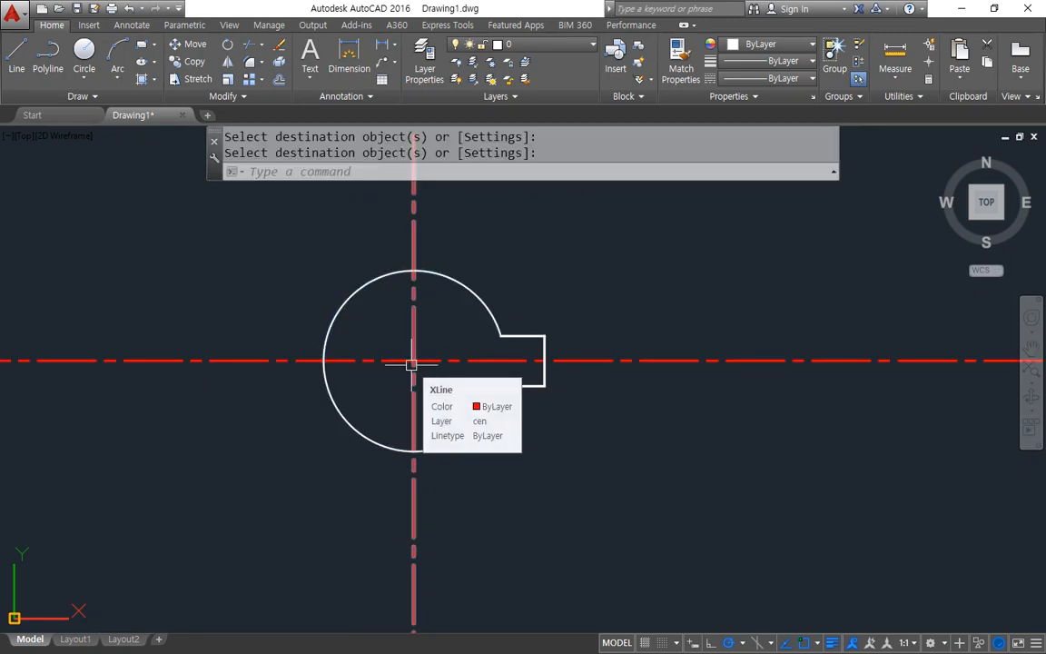
# Step: Undo the property match, the trim and the keyway fillets back to the full-length offset and vertical lines
pyautogui.hotkey('ctrl', 'z')
pyautogui.hotkey('ctrl', 'z')
pyautogui.hotkey('ctrl', 'z')
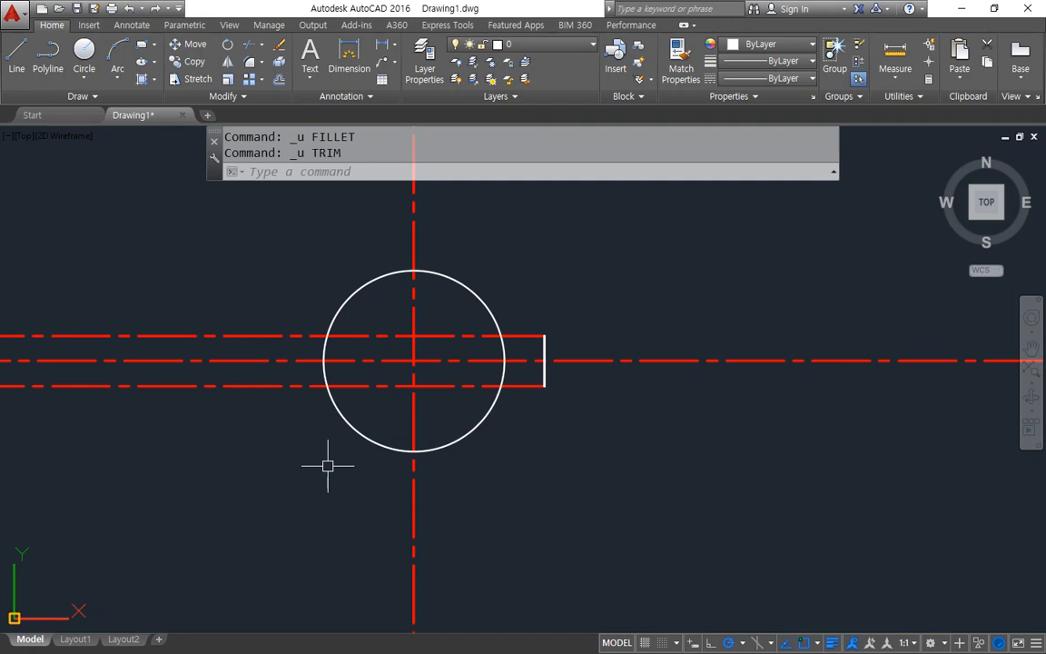
pyautogui.hotkey('ctrl', 'z')
# Step: Try shaping the keyway by trimming the excess vertical and offset lines and the circle's arc, and undo the trims
pyautogui.write('tr')
pyautogui.press('Return')
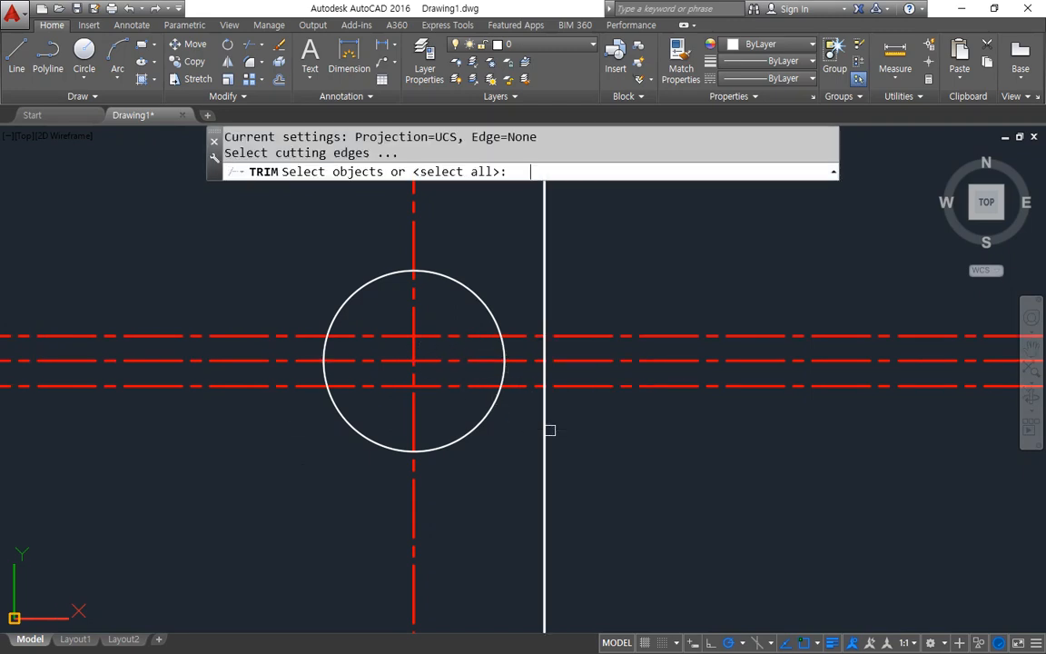
pyautogui.press('Return')
pyautogui.click(545, 407)
pyautogui.click(536, 420)
pyautogui.click(563, 386)
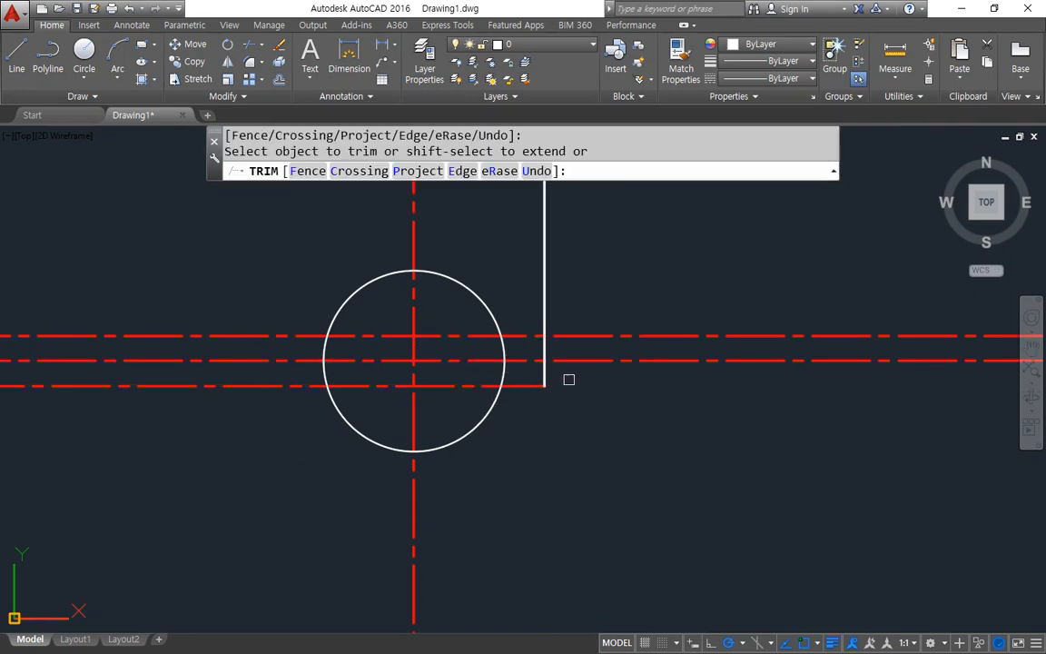
pyautogui.click(574, 336)
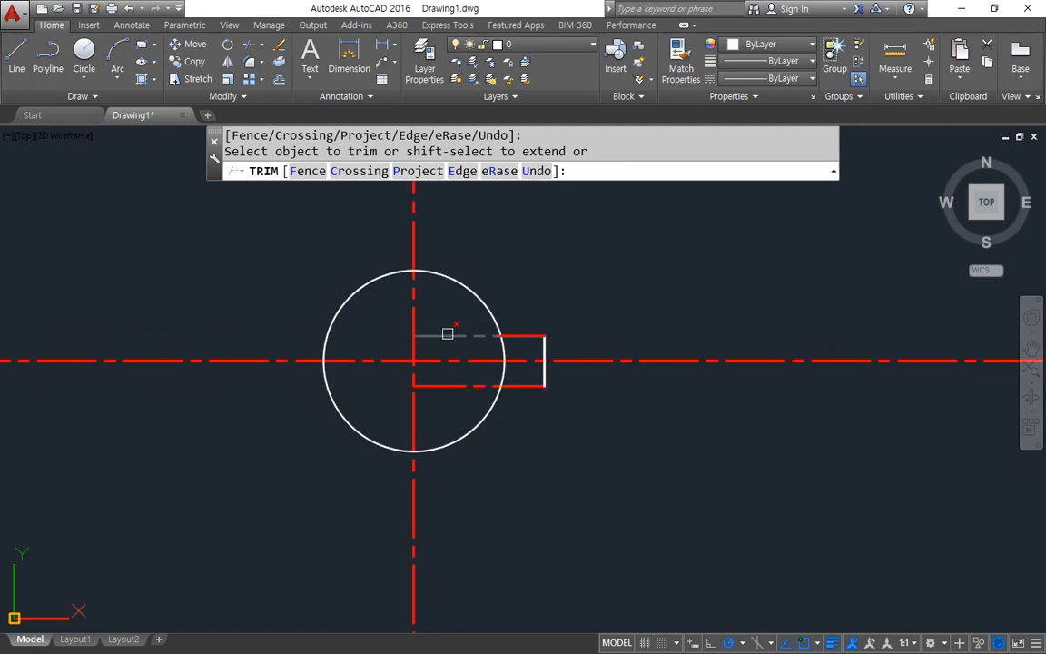
pyautogui.click(500, 364)
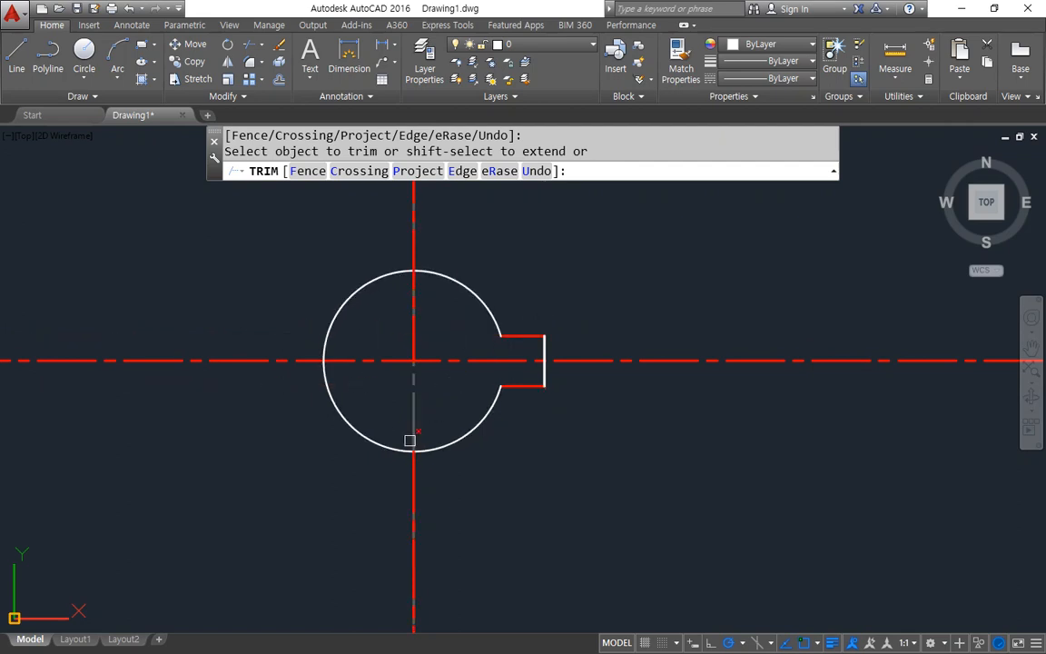
pyautogui.press('Return')
pyautogui.hotkey('ctrl', 'z')
pyautogui.hotkey('ctrl', 'z')
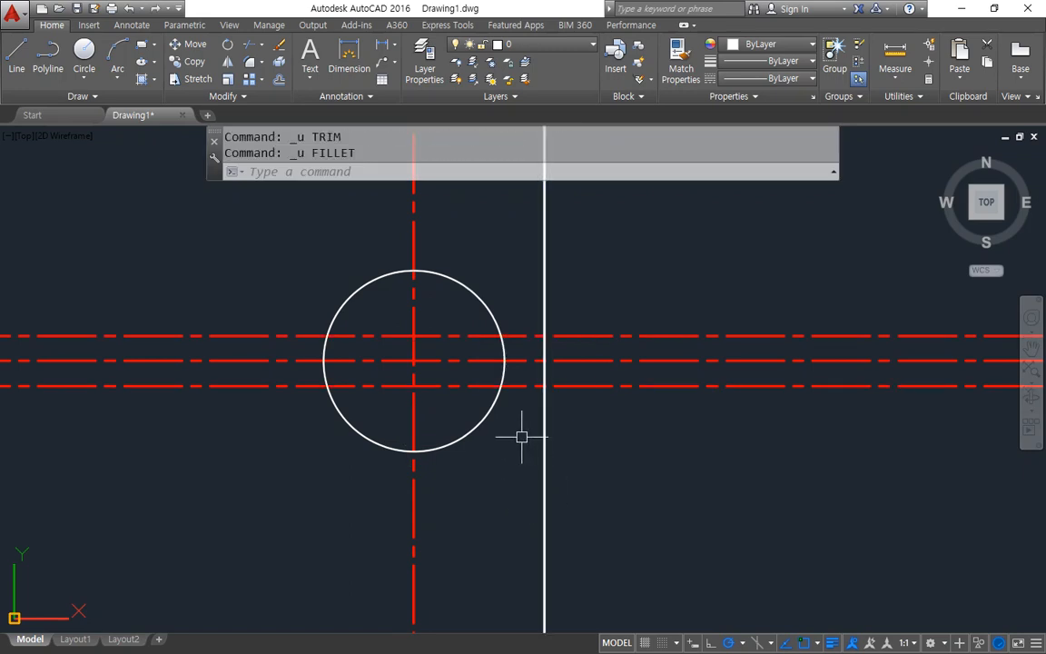
# Step: Trim the circle's right-hand arc between the horizontal centre line and the lower offset line
pyautogui.write('tr')
pyautogui.press('Return')
pyautogui.press('Return')
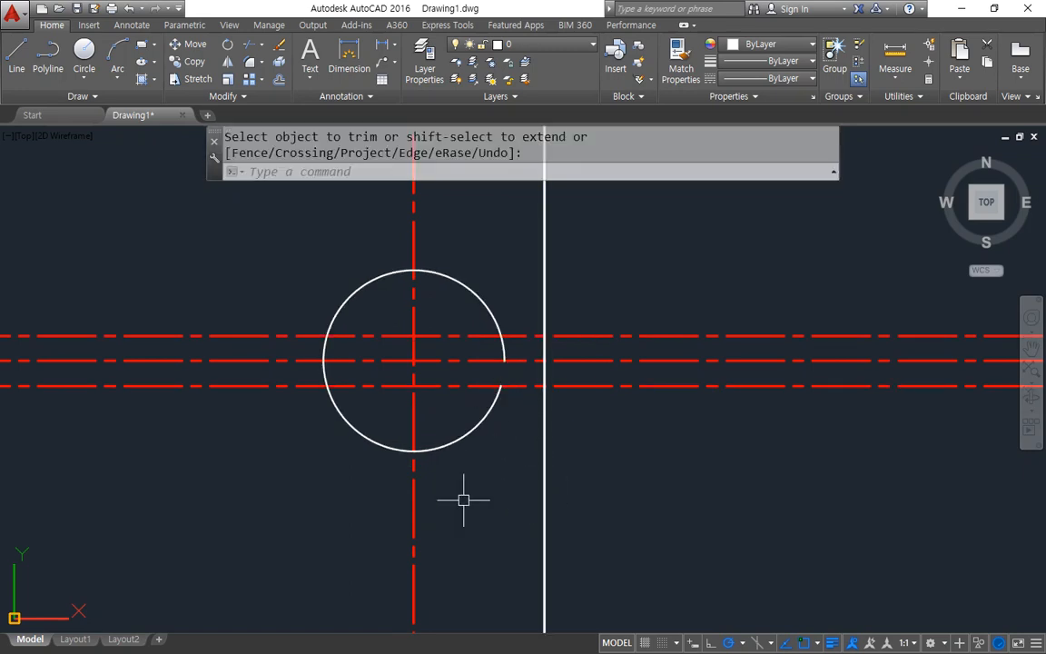
pyautogui.press('Return')
# Step: Match the properties of both offset horizontal lines to those of the white vertical line
pyautogui.write('ma')
pyautogui.press('Return')
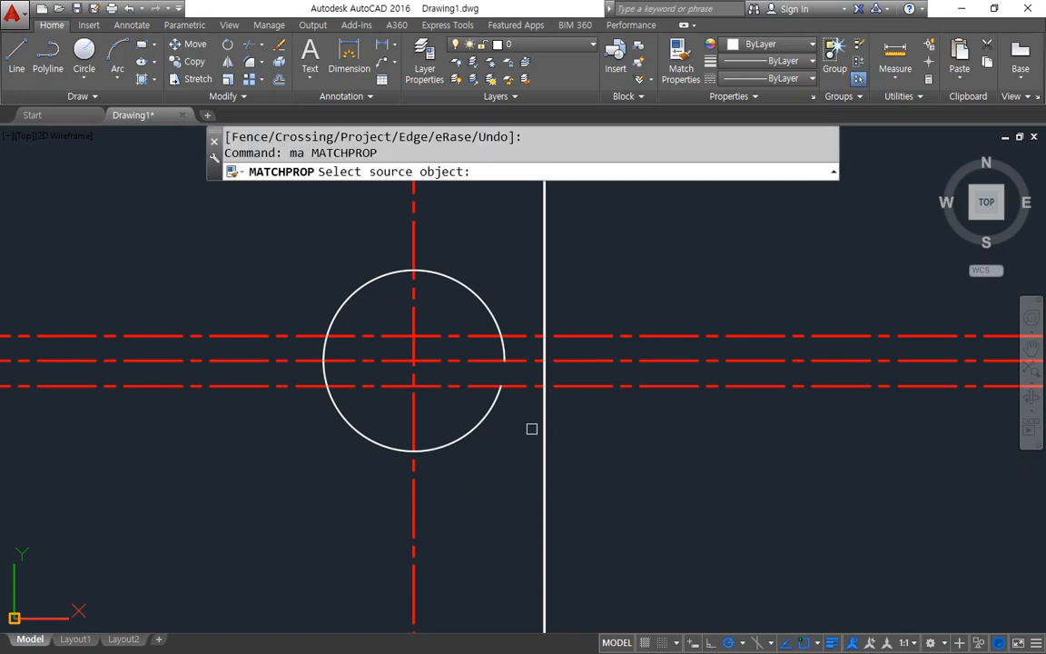
pyautogui.click(544, 419)
pyautogui.click(593, 337)
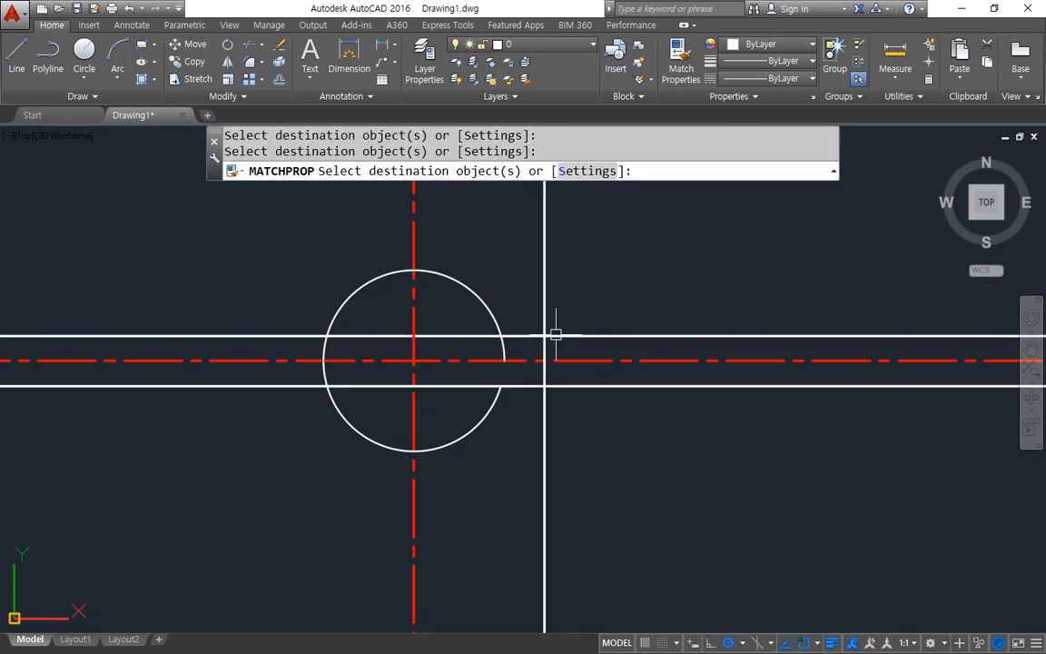
pyautogui.press('Return')
pyautogui.write('f')
pyautogui.press('Return')
pyautogui.click(490, 308)
pyautogui.press('Escape')
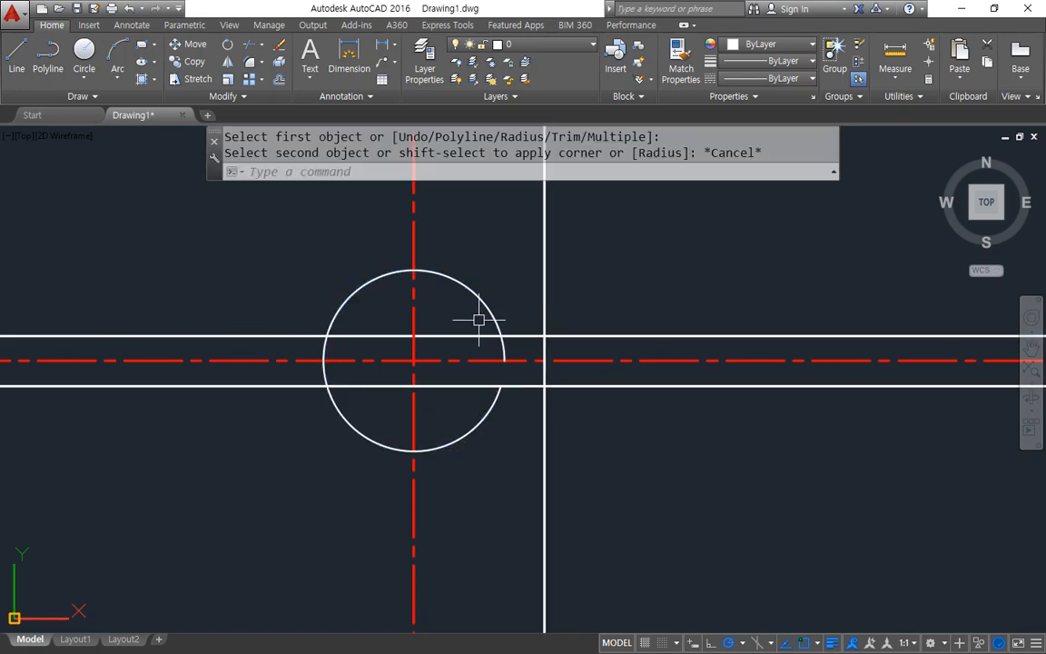
# Step: Fillet the upper offset line to the circle and to the vertical line with radius 0, forming the keyway's upper corner
pyautogui.write('f')
pyautogui.press('Return')
pyautogui.write('r')
pyautogui.press('Return')
pyautogui.write('0')
pyautogui.press('Return')
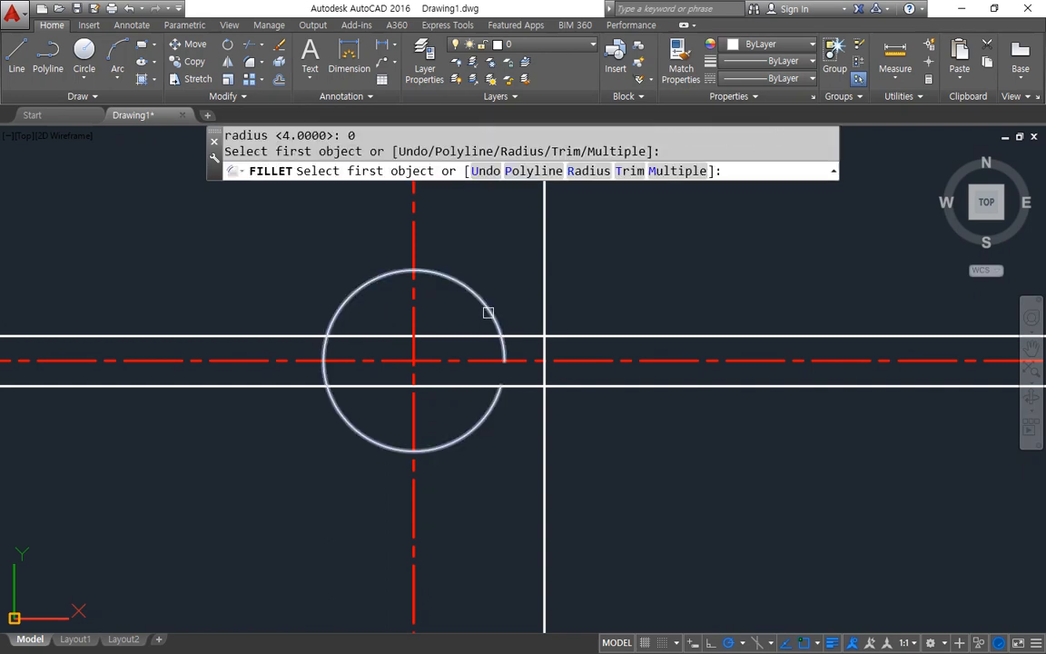
pyautogui.click(486, 308)
pyautogui.click(526, 335)
pyautogui.press('Return')
pyautogui.click(526, 335)
pyautogui.click(544, 347)
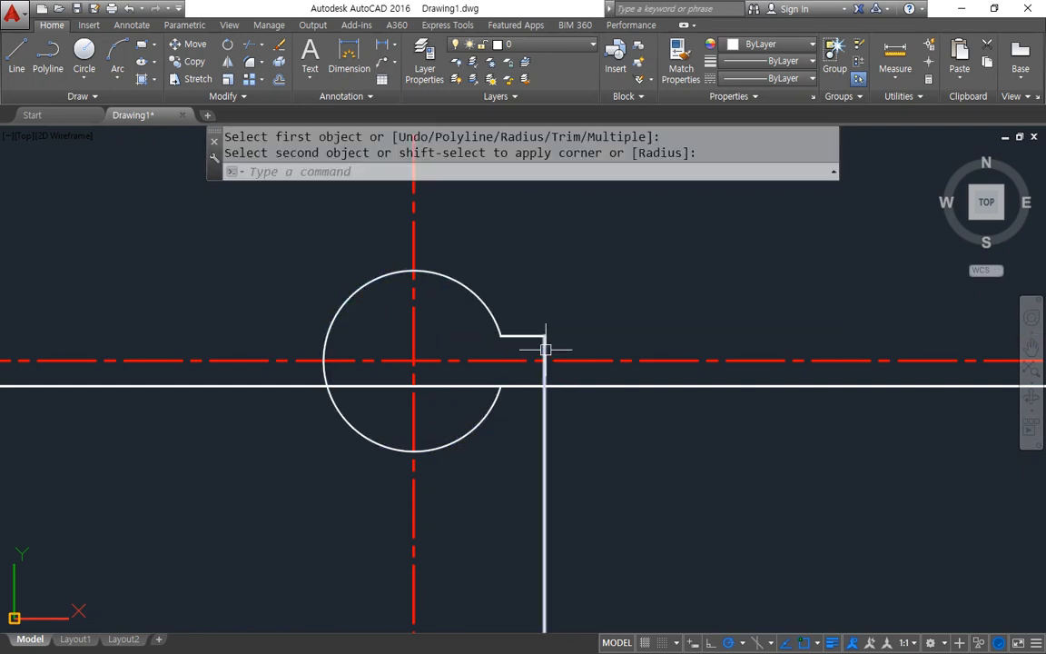
# Step: Fillet the lower offset line to the vertical line and to the circle, closing the keyway outline
pyautogui.press('Return')
pyautogui.click(544, 363)
pyautogui.click(523, 391)
pyautogui.press('Return')
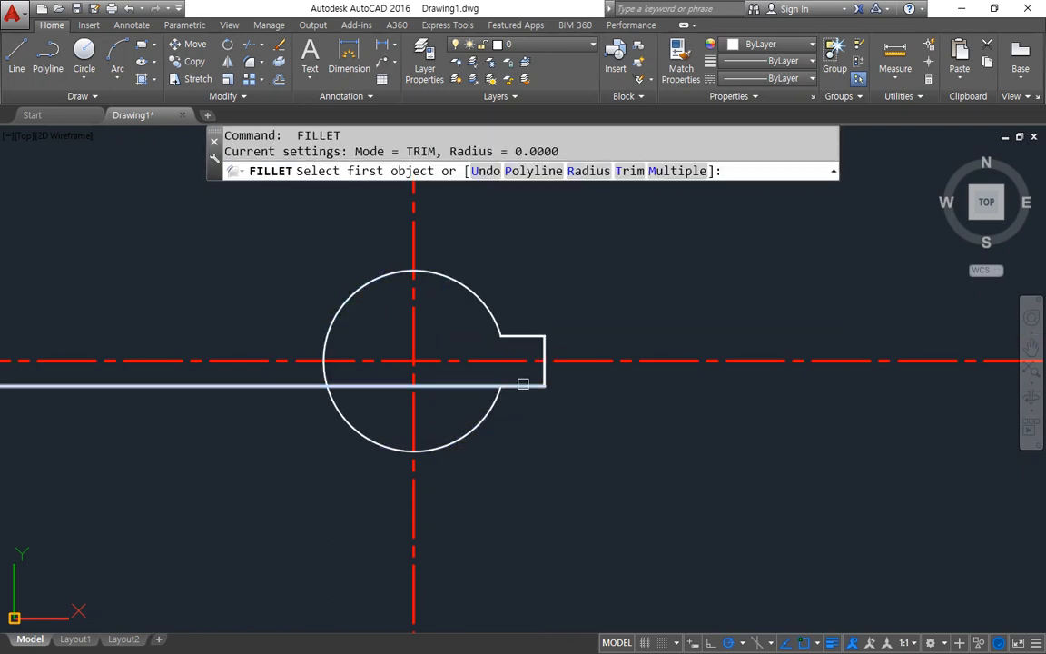
pyautogui.click(497, 400)
pyautogui.click(522, 385)
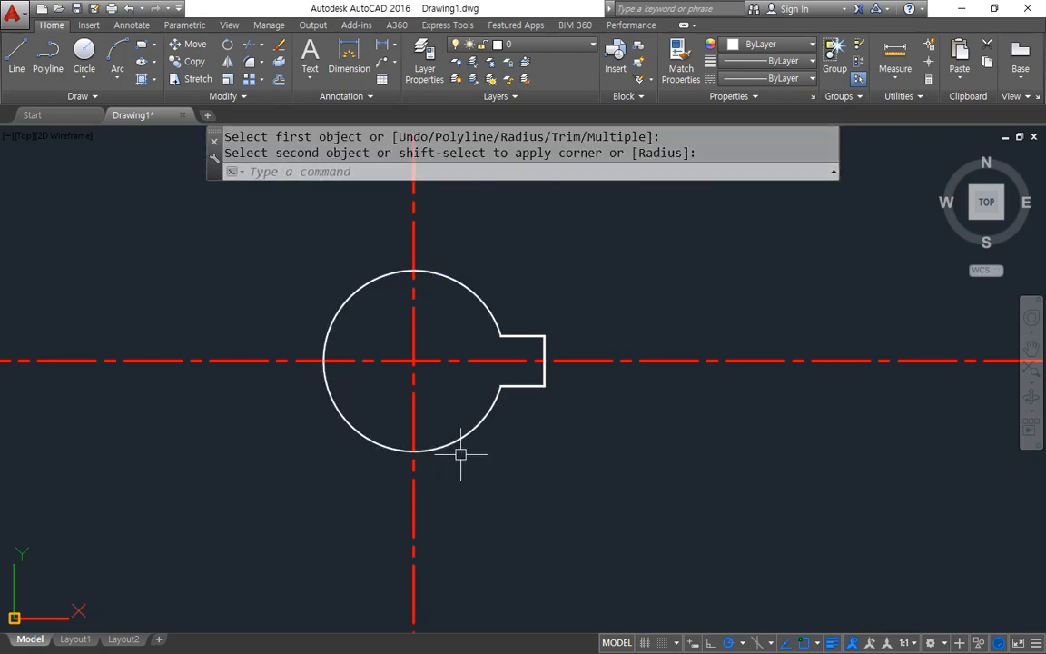
# Step: Draw two concentric circles of radius 19 and 65 centred on the intersection of the centre lines
pyautogui.write('c')
pyautogui.press('Return')
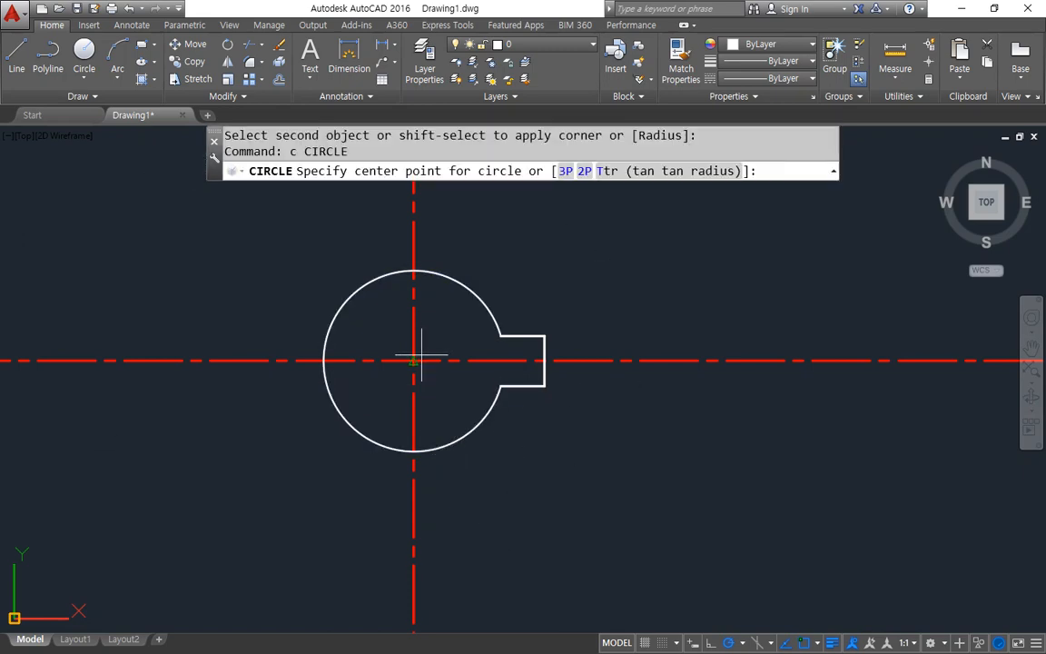
pyautogui.click(420, 355)
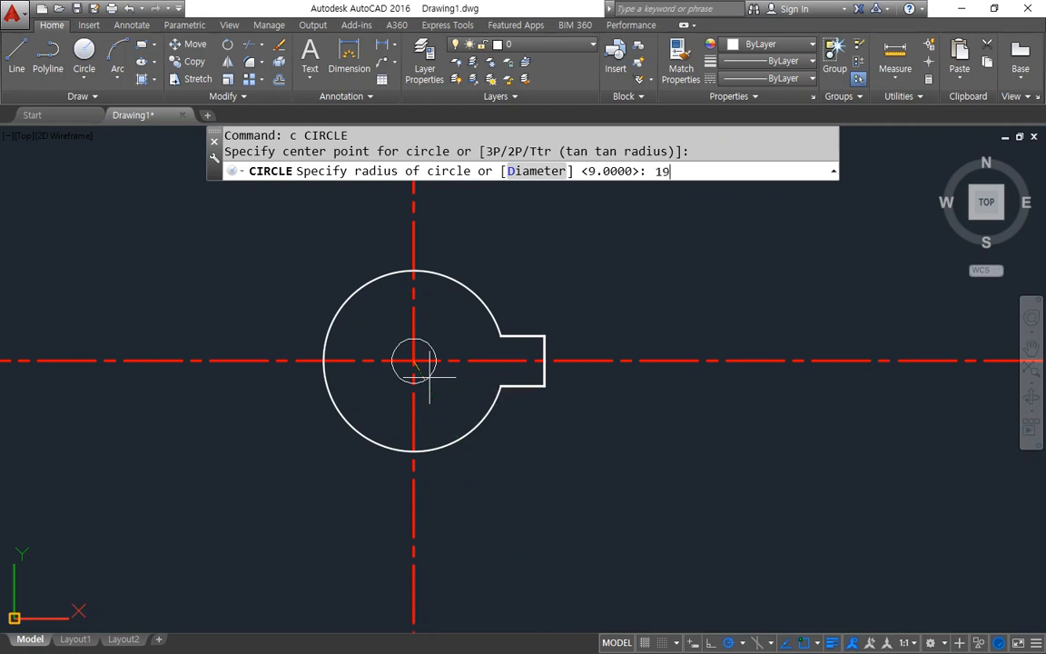
pyautogui.write('19')
pyautogui.press('Return')
pyautogui.press('Return')
pyautogui.click(413, 360)
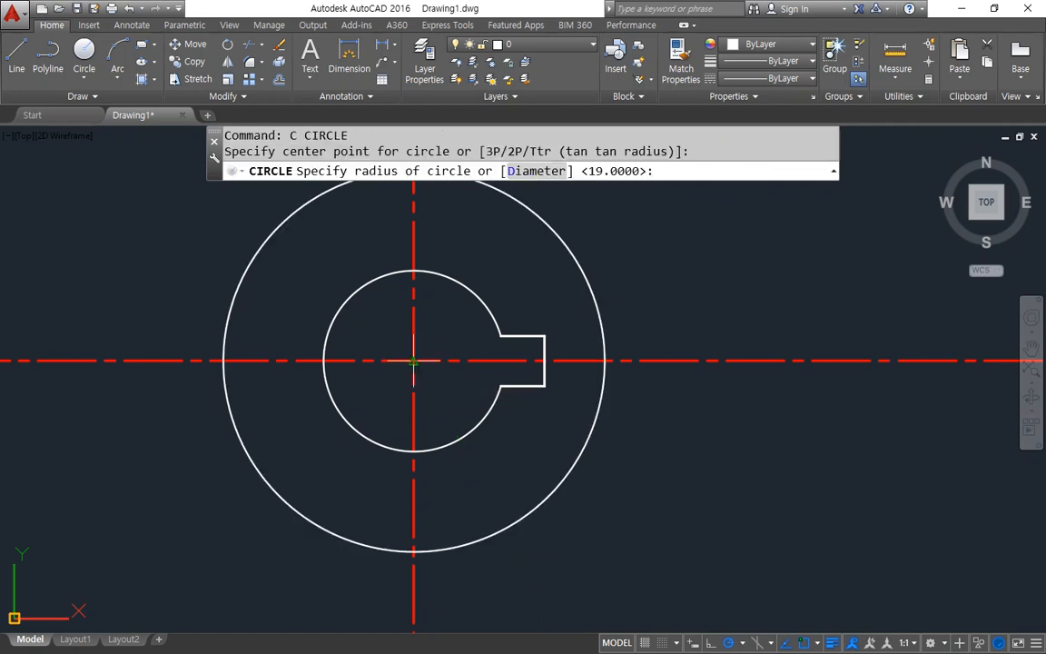
pyautogui.write('65')
pyautogui.press('Return')
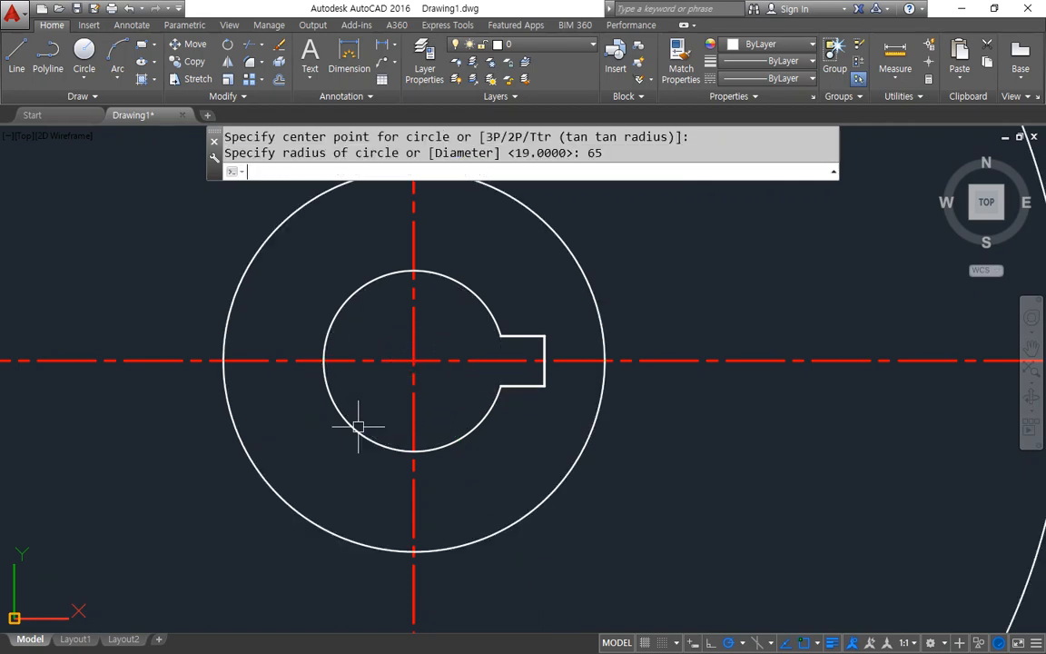
# Step: Offset the radius 65 circle 11 units outward
pyautogui.scroll(-4, 359, 427)
pyautogui.write('o')
pyautogui.press('Return')
pyautogui.write('11')
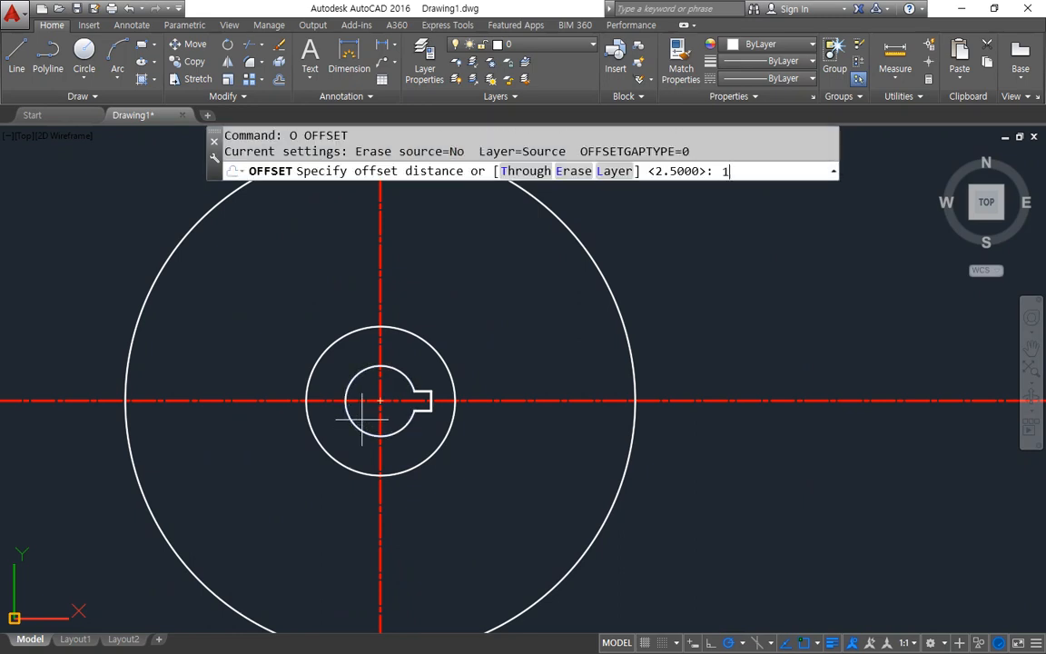
pyautogui.press('Return')
pyautogui.click(619, 289)
pyautogui.click(719, 266)
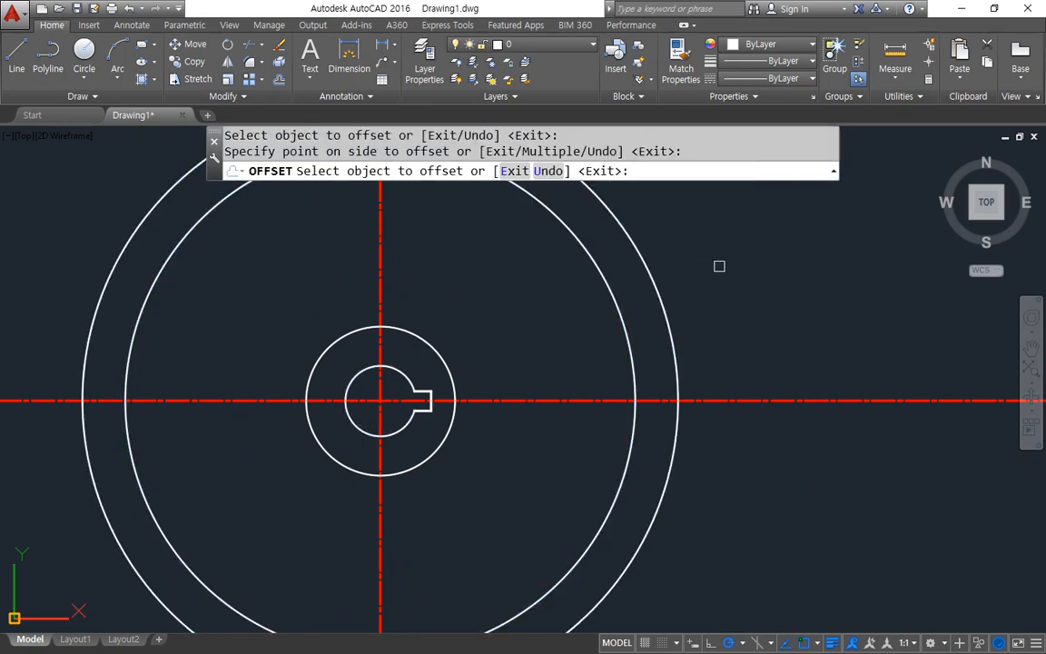
pyautogui.press('Return')
# Step: Offset the outermost circle 3 units outward as a limit for the centre lines
pyautogui.write('o')
pyautogui.press('Return')
pyautogui.write('3')
pyautogui.press('Return')
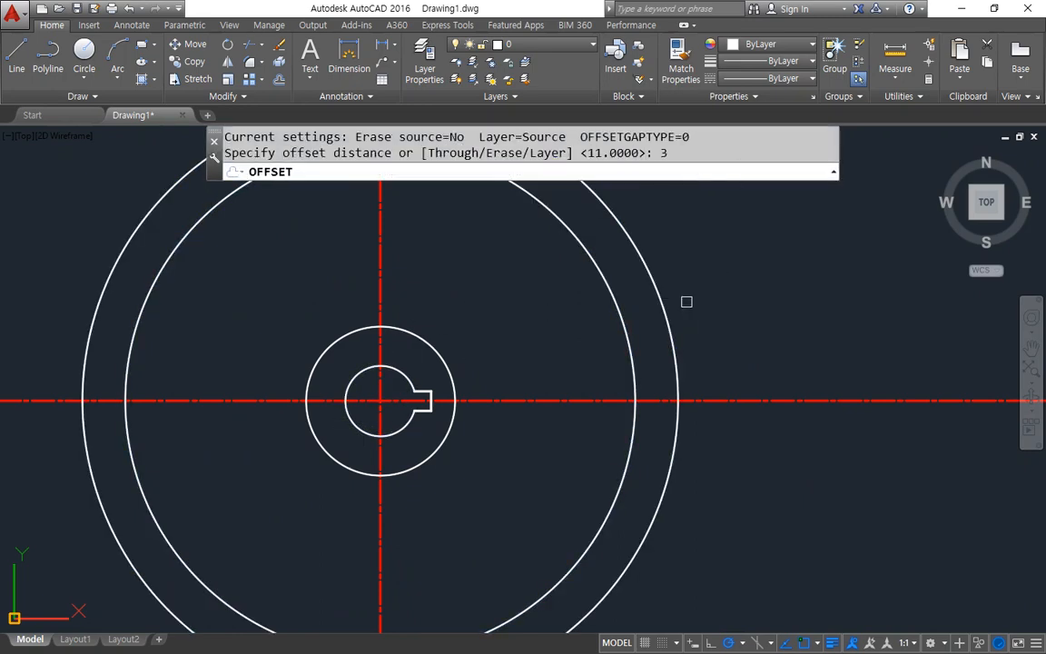
pyautogui.click(662, 306)
pyautogui.click(692, 305)
pyautogui.press('Return')
# Step: Trim the ends of both centre lines that extend beyond the outermost circle
pyautogui.scroll(-4, 732, 391)
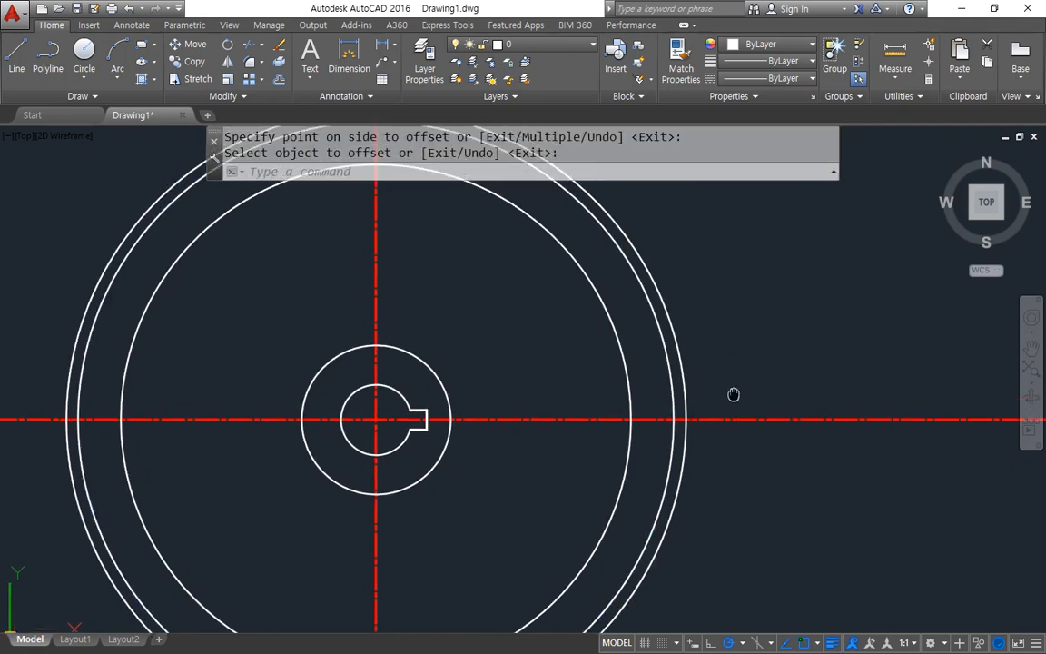
pyautogui.write('tr')
pyautogui.press('Return')
pyautogui.press('Return')
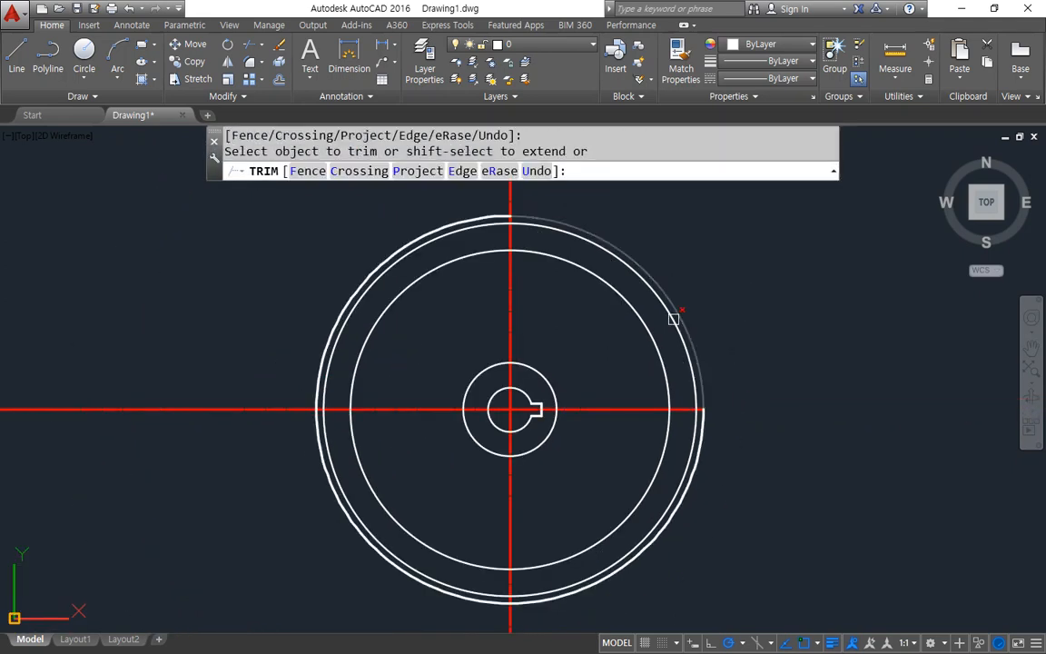
pyautogui.click(259, 411)
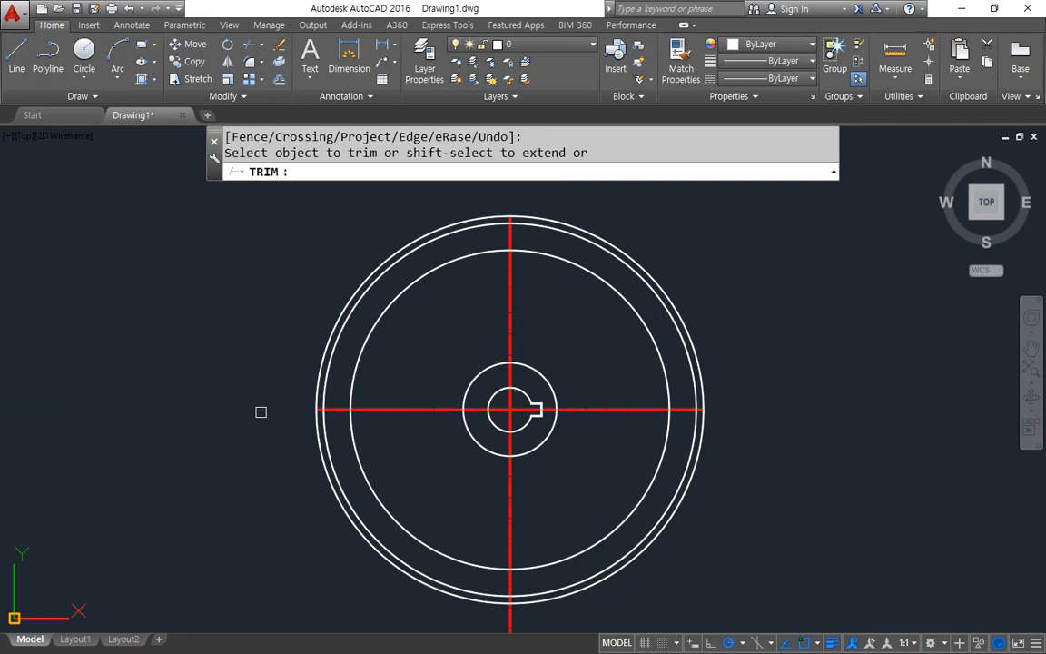
pyautogui.press('Escape')
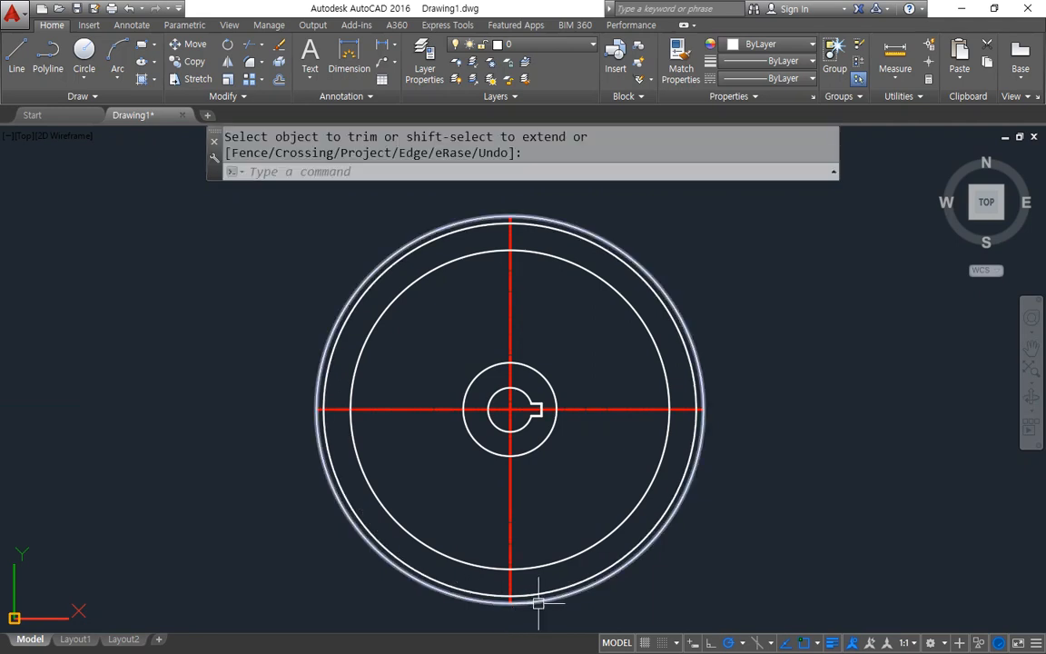
# Step: Erase the outermost circle that served as the centre-line trimming boundary
pyautogui.click(536, 601)
pyautogui.write('e')
pyautogui.press('Return')
# Step: Offset the radius 19 hub circle 10 units outward
pyautogui.scroll(2, 635, 434)
pyautogui.moveTo(576, 394); pyautogui.dragTo(512, 405, button='middle')
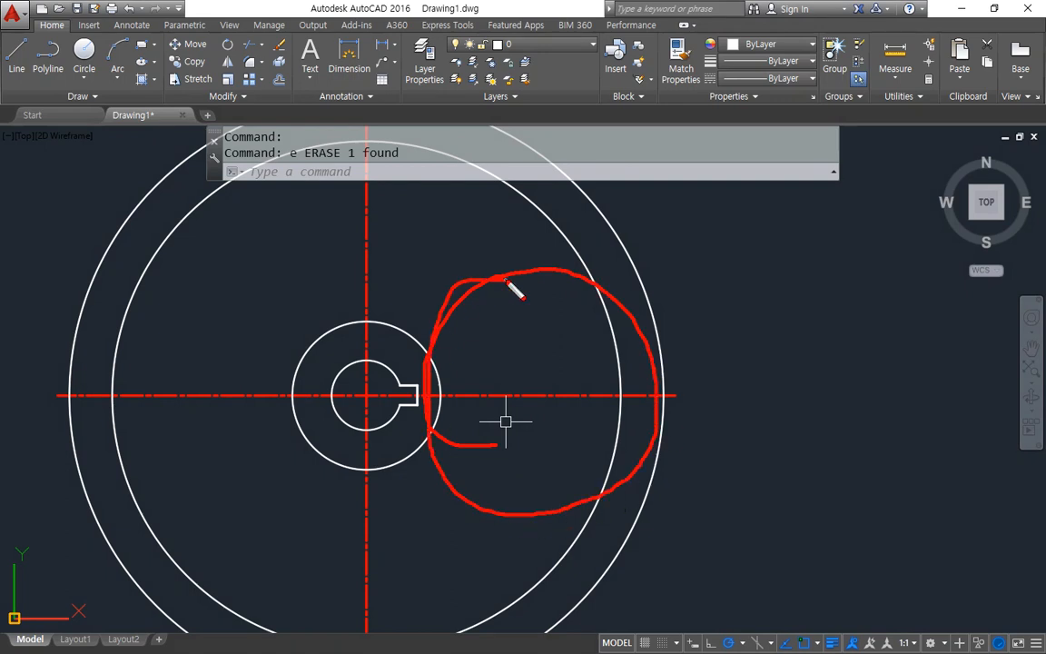
pyautogui.press('Escape')
pyautogui.scroll(2, 444, 381)
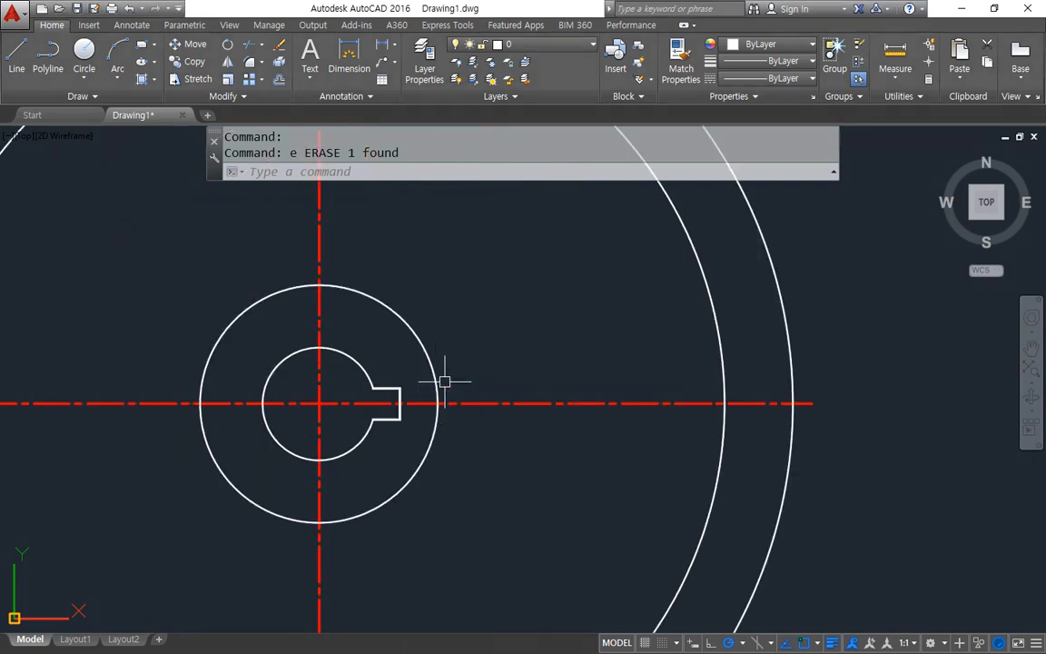
pyautogui.press('Return')
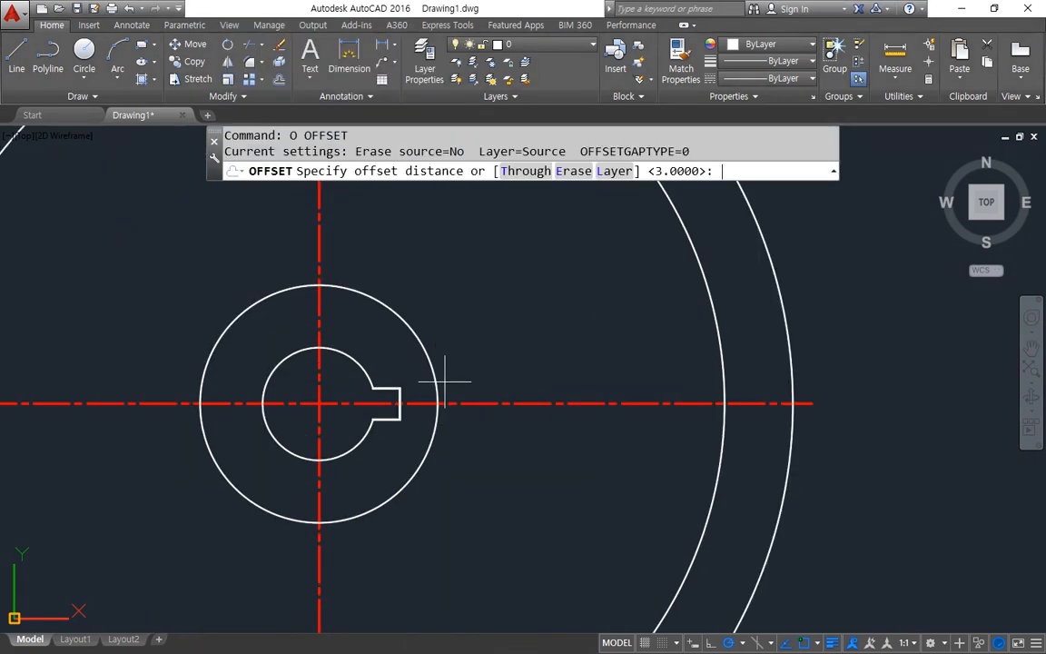
pyautogui.write('10')
pyautogui.press('Return')
pyautogui.click(428, 367)
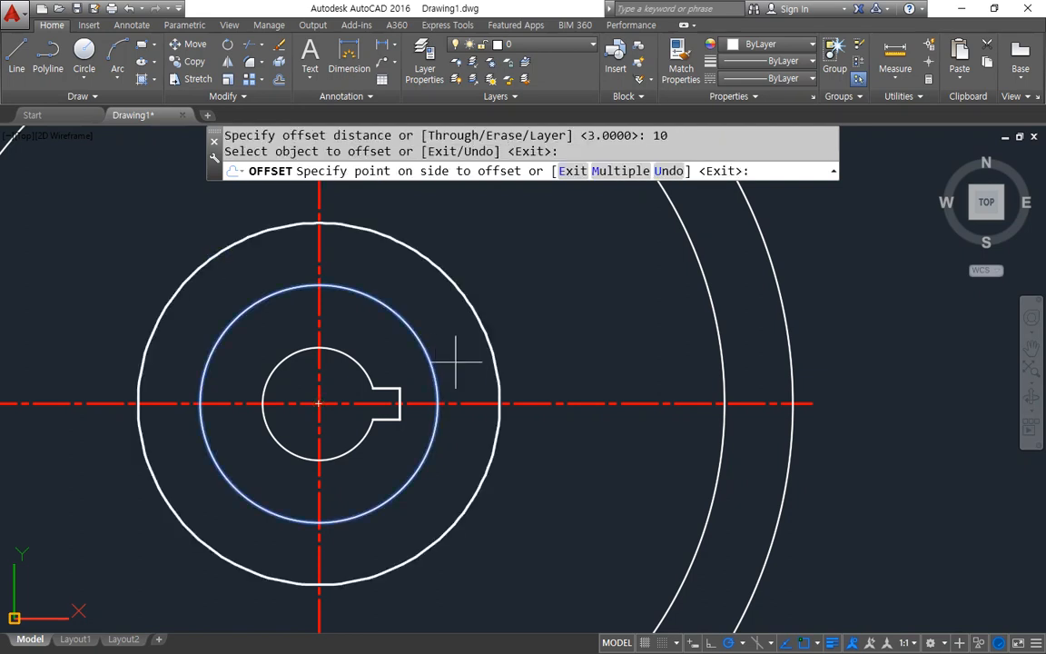
pyautogui.click(535, 355)
pyautogui.press('Return')
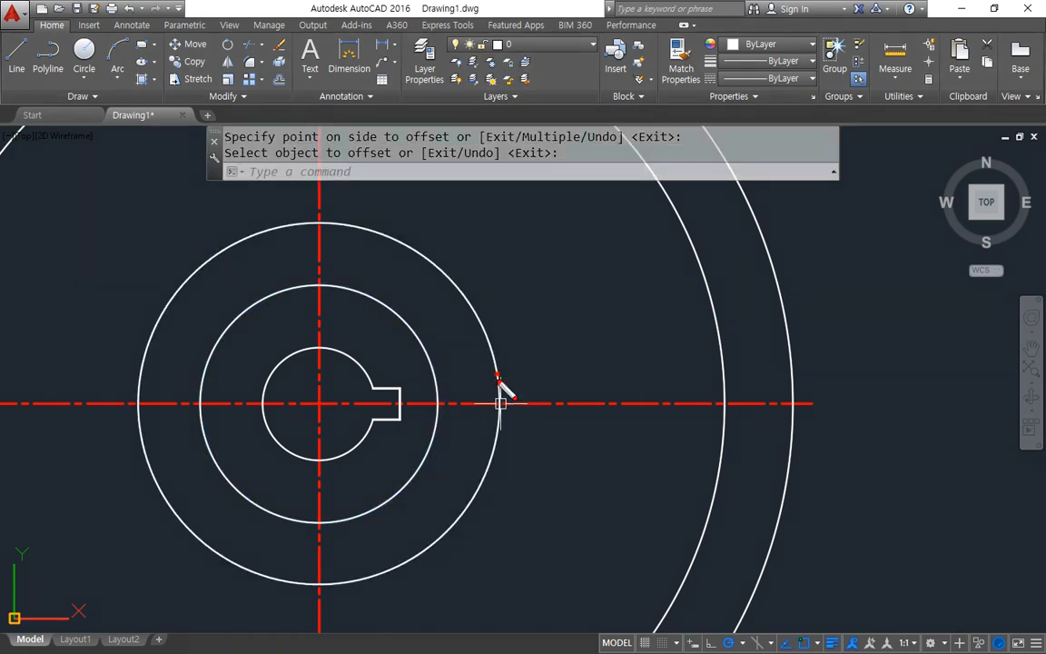
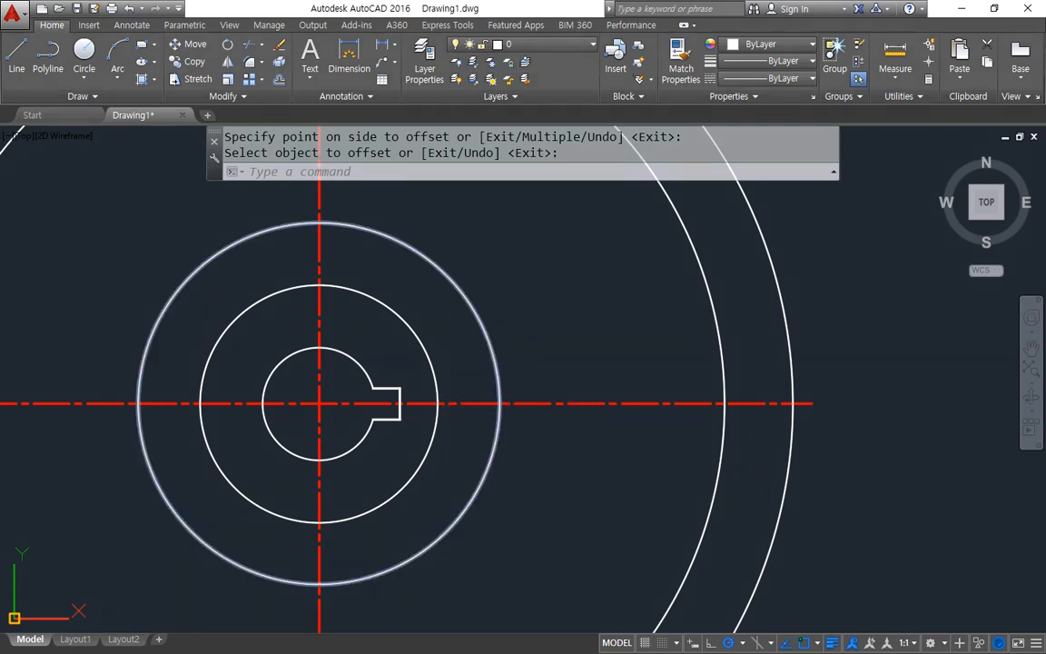
# Step: Draw four radius 10 circles centred where the centre lines cross the circle offset from the hub
pyautogui.write('c')
pyautogui.press('Return')
pyautogui.click(499, 403)
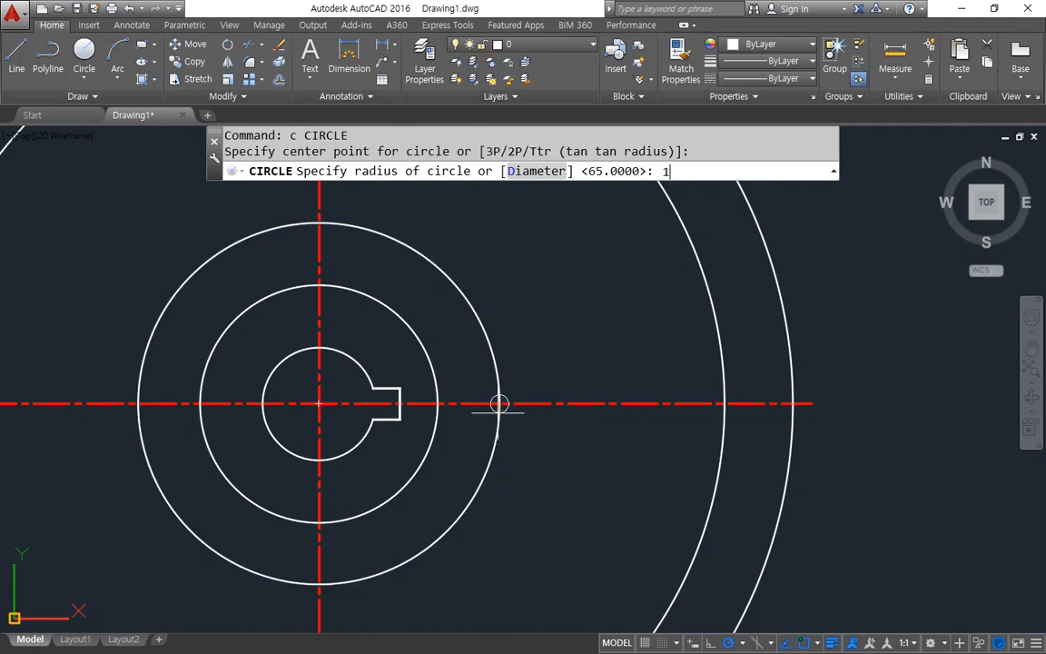
pyautogui.press('Return')
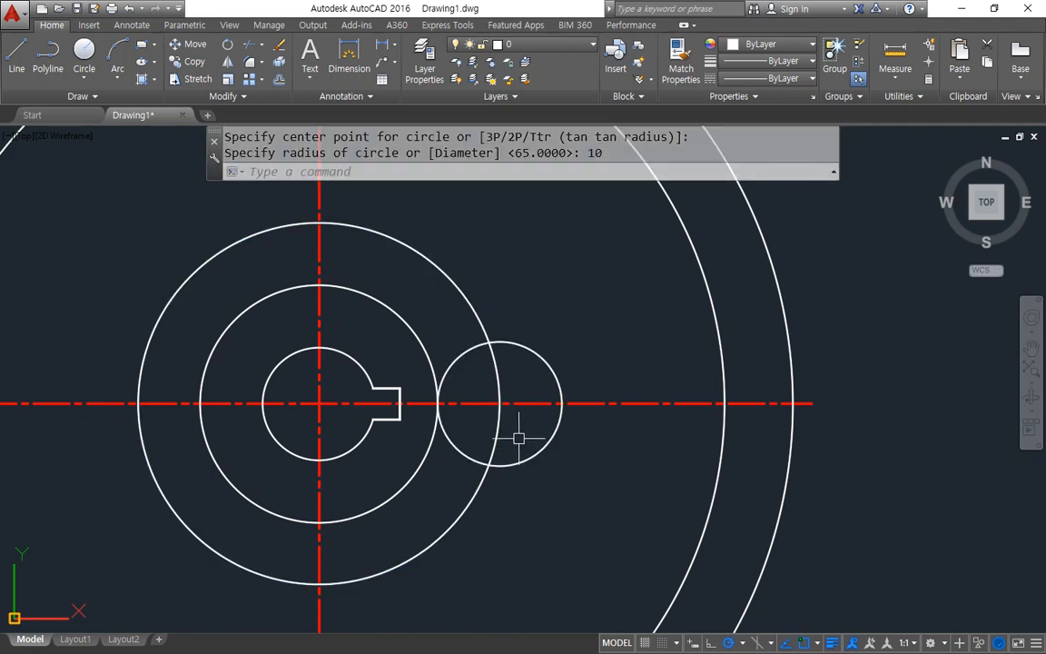
pyautogui.press('Return')
pyautogui.click(318, 582)
pyautogui.press('Return')
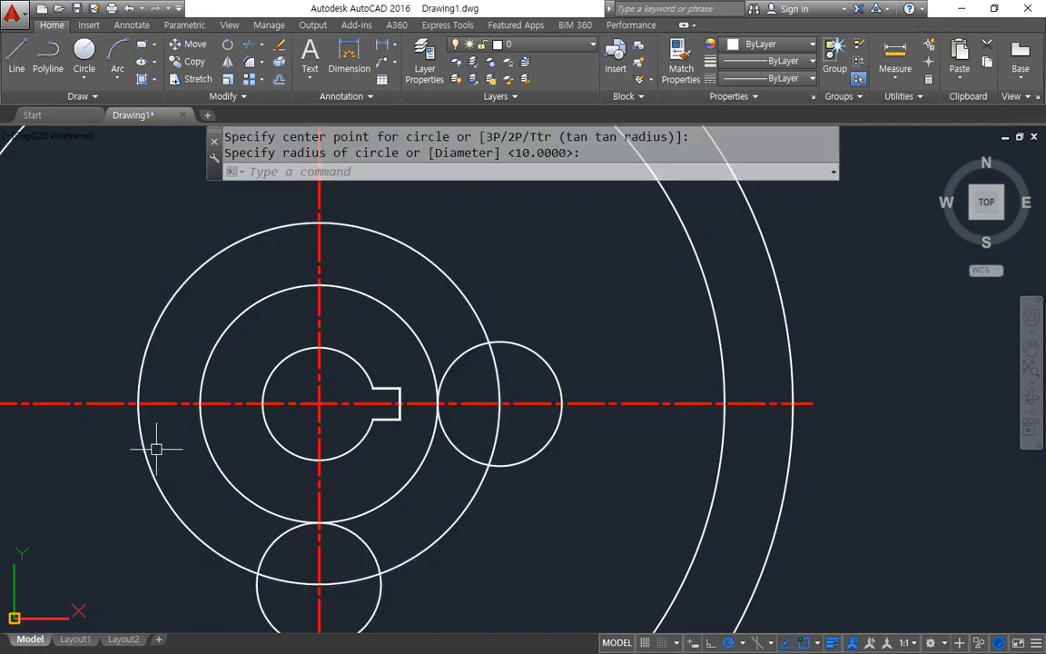
pyautogui.press('Return')
pyautogui.click(137, 402)
pyautogui.press('Return')
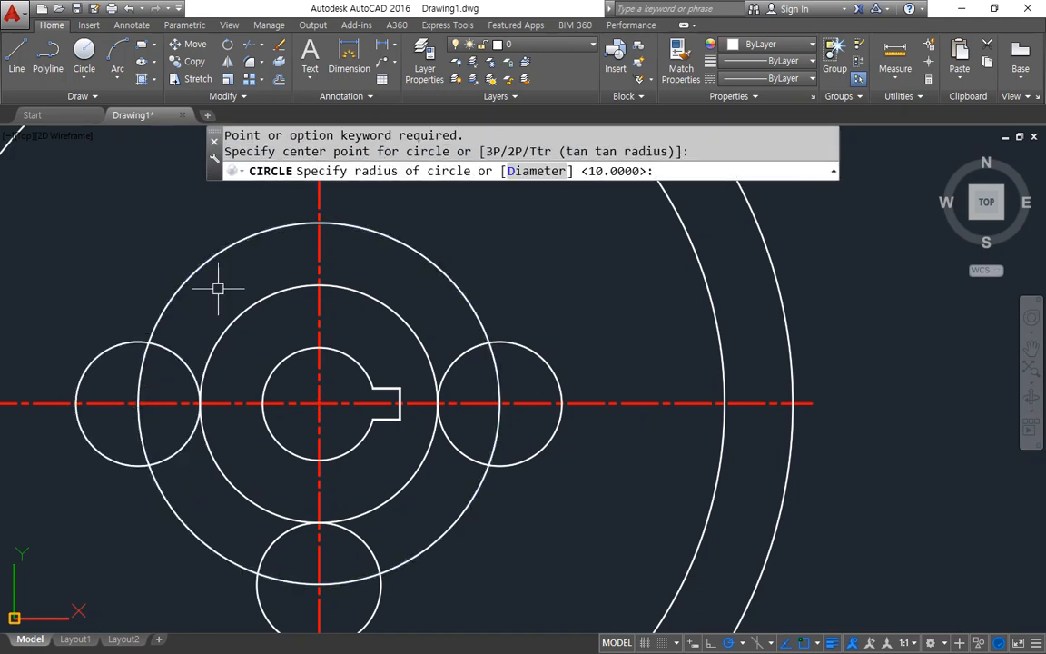
pyautogui.press('Return')
pyautogui.click(319, 221)
pyautogui.press('Return')
# Step: Erase the offset construction circle that runs through the centres of the four small circles
pyautogui.click(420, 248)
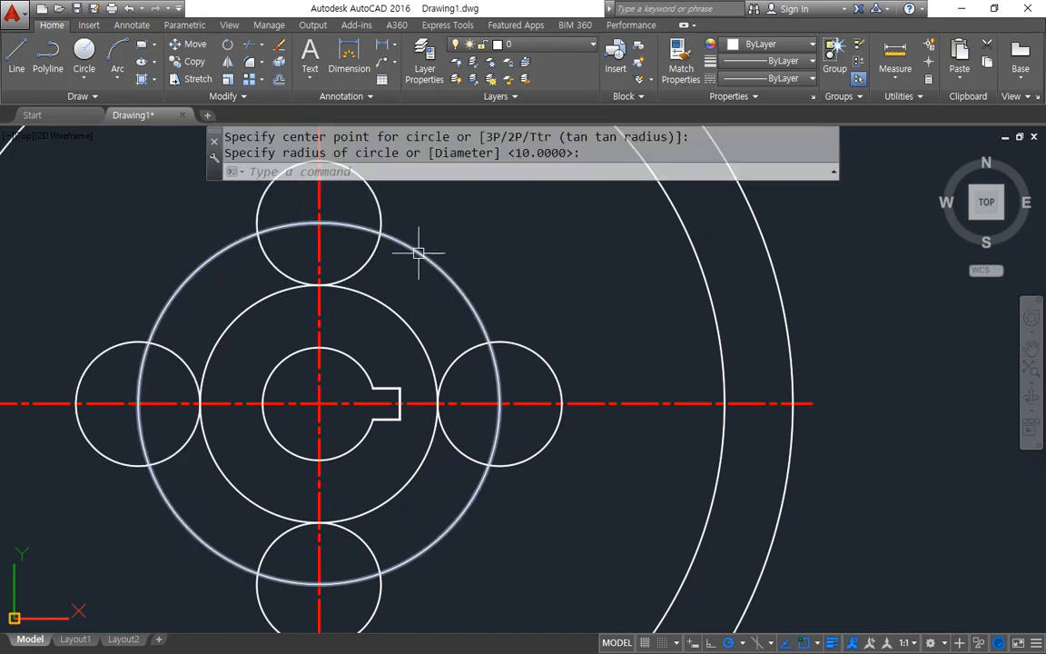
pyautogui.write('e')
pyautogui.press('Return')
# Step: Draw a radius 30 circle tangent to the upper side of the right small circle and to the lower right of the inner rim
pyautogui.moveTo(572, 560); pyautogui.dragTo(558, 461, button='middle')
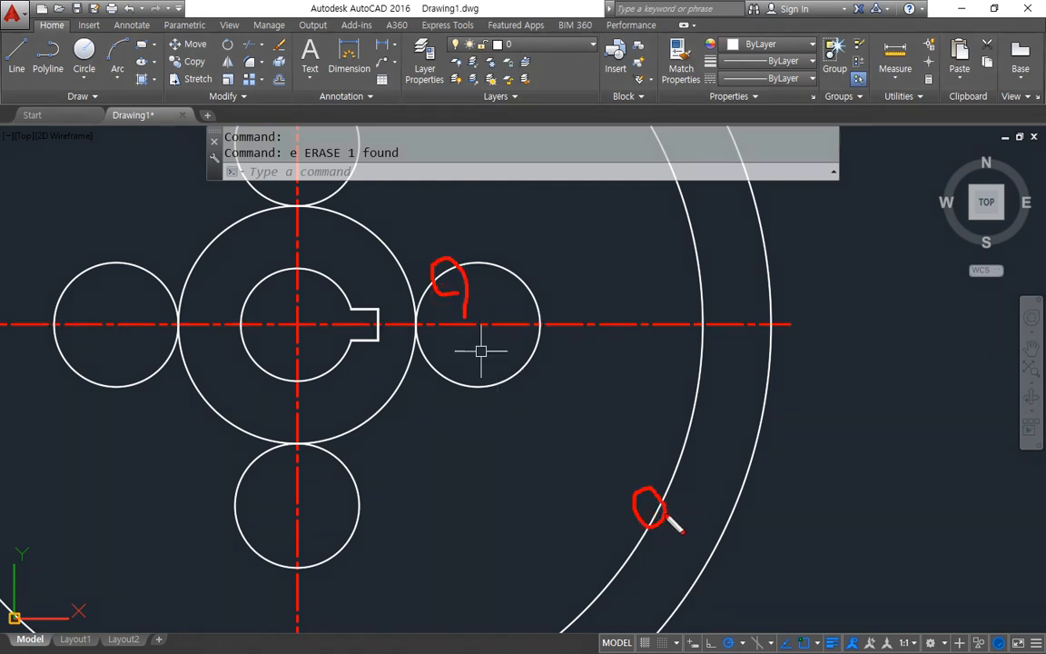
pyautogui.press('Escape')
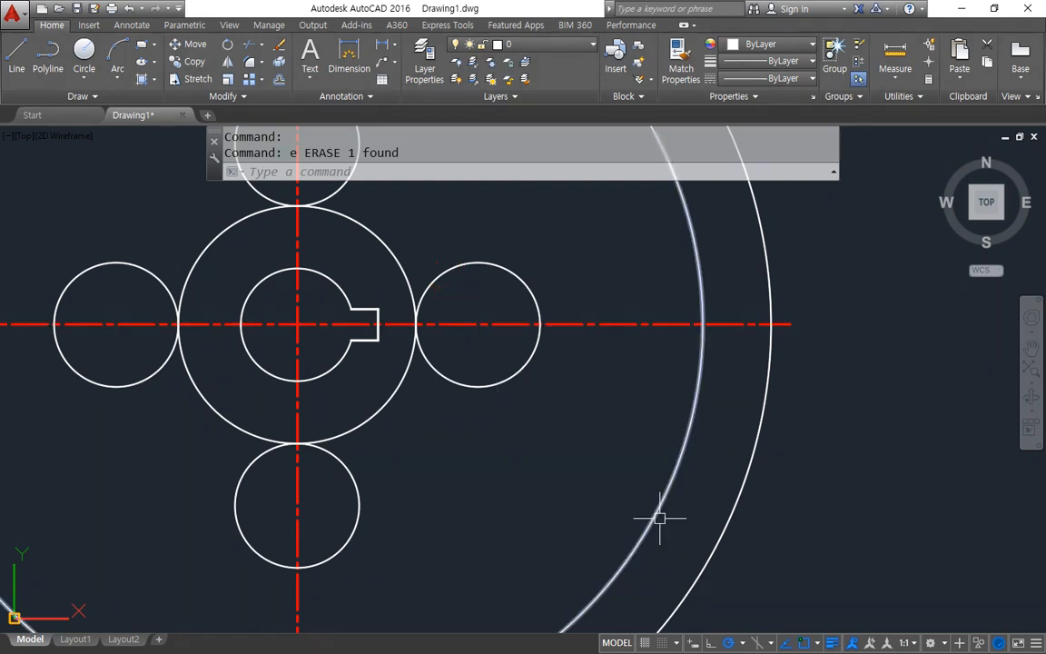
pyautogui.write('c')
pyautogui.press('Return')
pyautogui.write('t')
pyautogui.press('Return')
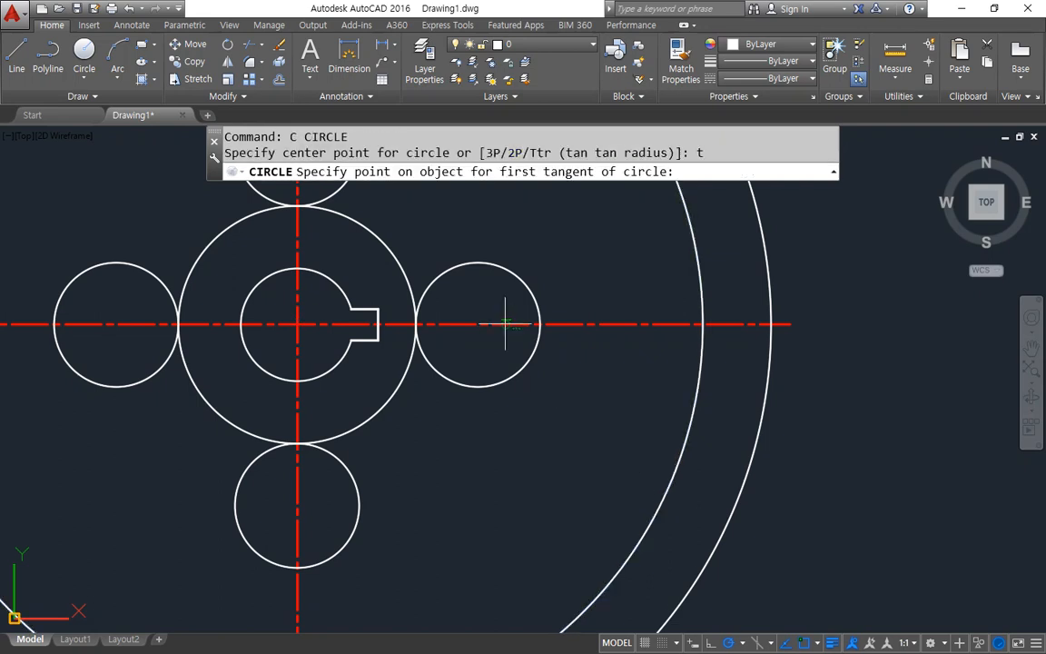
pyautogui.click(466, 268)
pyautogui.click(670, 482)
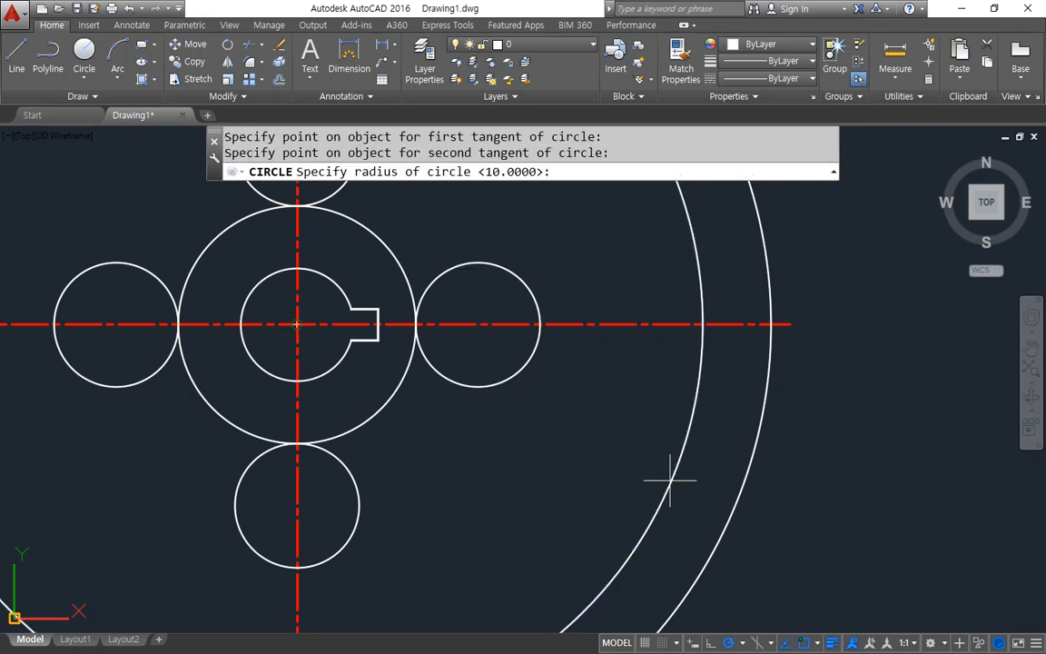
pyautogui.write('30')
pyautogui.press('Return')
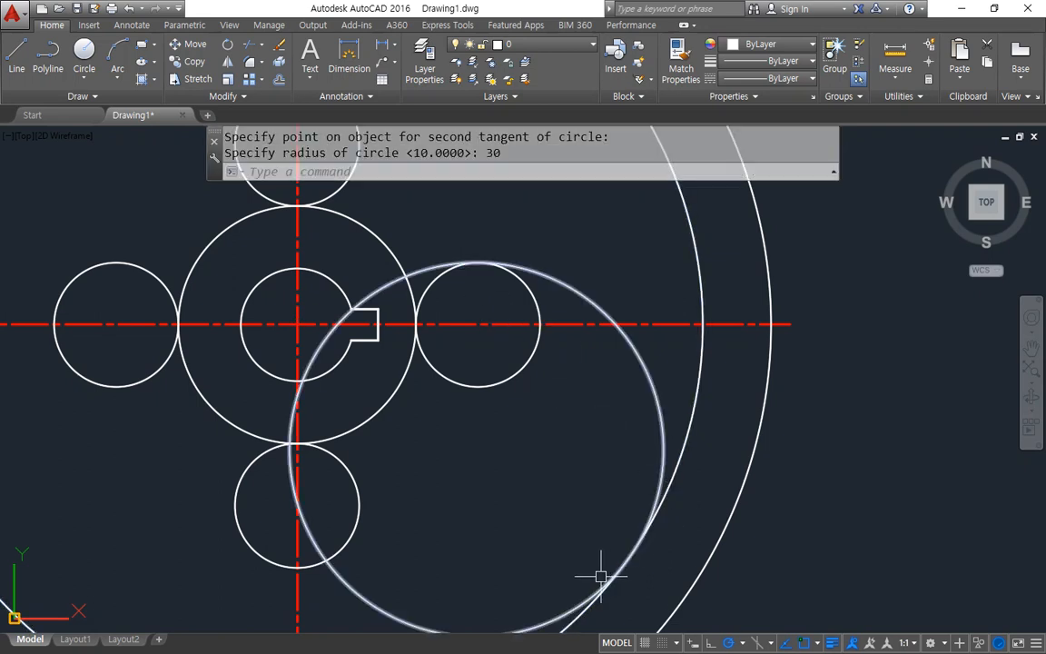
# Step: Trim the lower half of the right small circle and the radius 30 circle's portion inside the bore
pyautogui.write('tr')
pyautogui.press('Return')
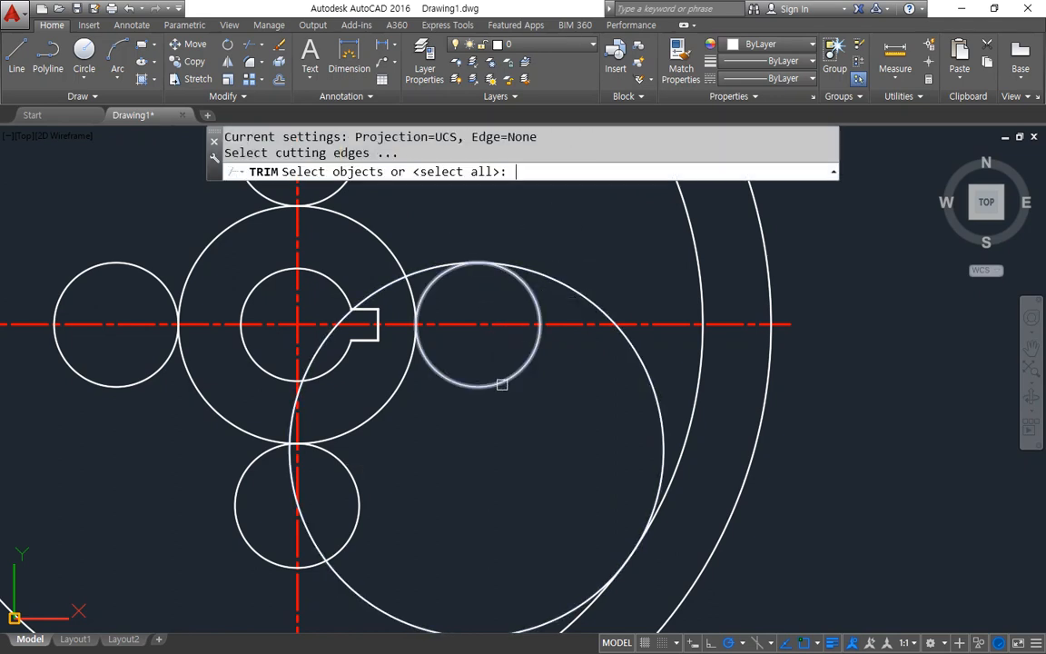
pyautogui.press('Return')
pyautogui.click(491, 388)
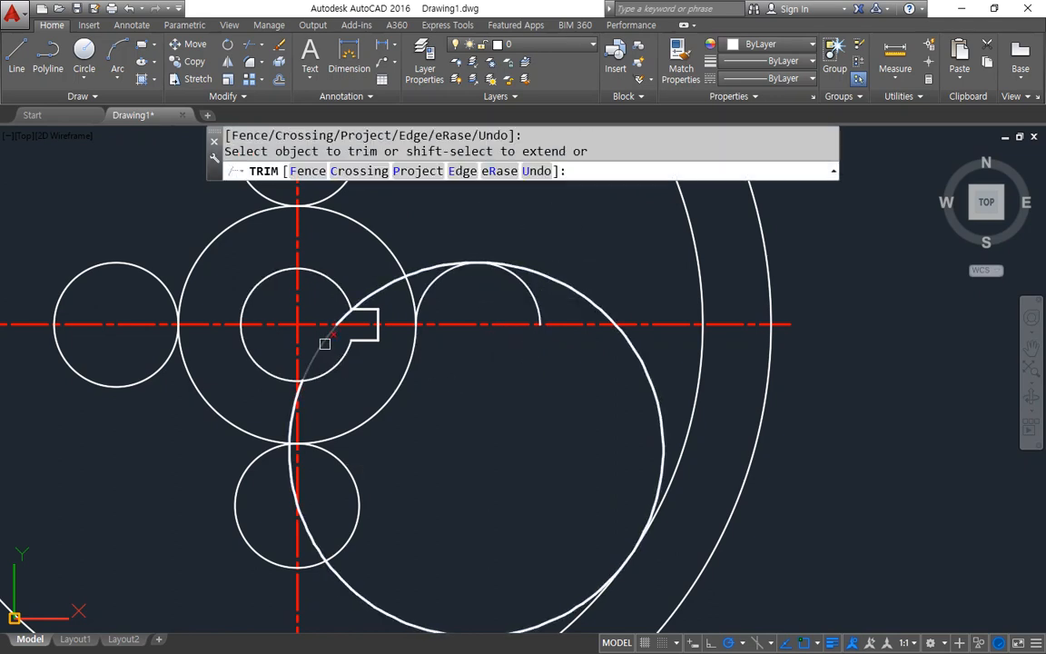
pyautogui.click(319, 349)
pyautogui.press('Return')
# Step: Fillet the right small arc to the hub and the radius 30 arc, and that arc to the inner rim, all with radius 0
pyautogui.write('f')
pyautogui.press('Return')
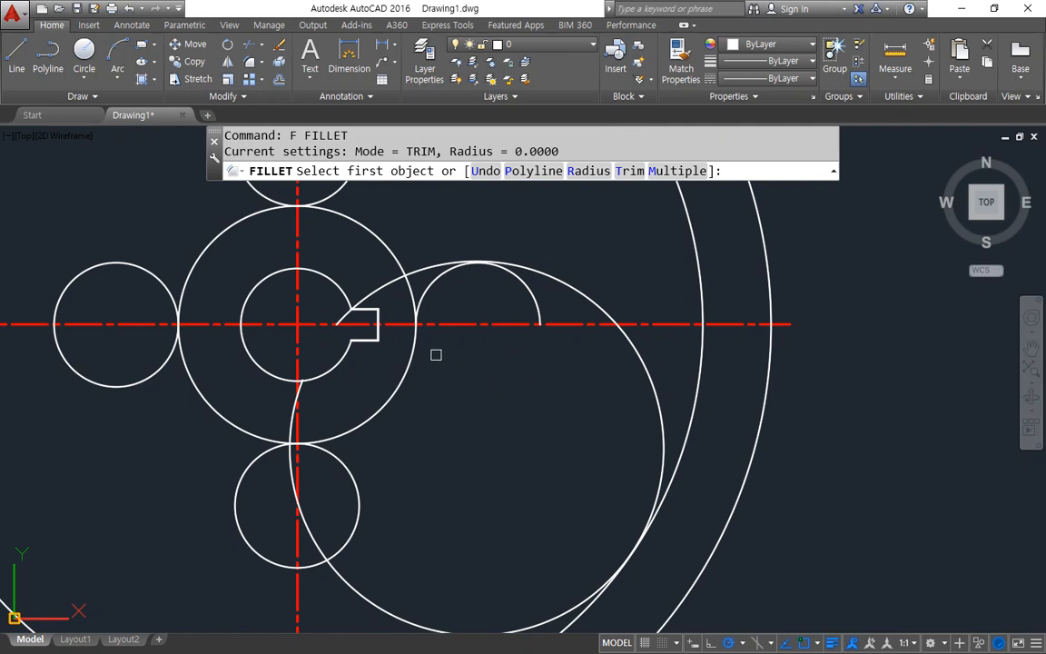
pyautogui.click(413, 304)
pyautogui.click(427, 287)
pyautogui.press('Return')
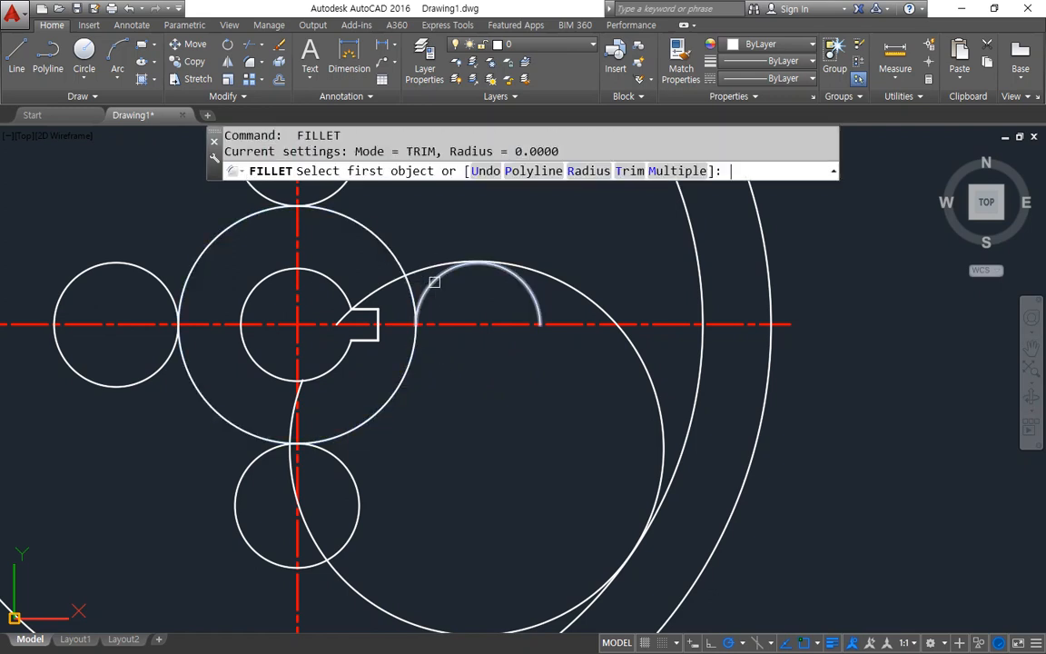
pyautogui.click(434, 283)
pyautogui.click(532, 275)
pyautogui.press('Return')
pyautogui.click(688, 438)
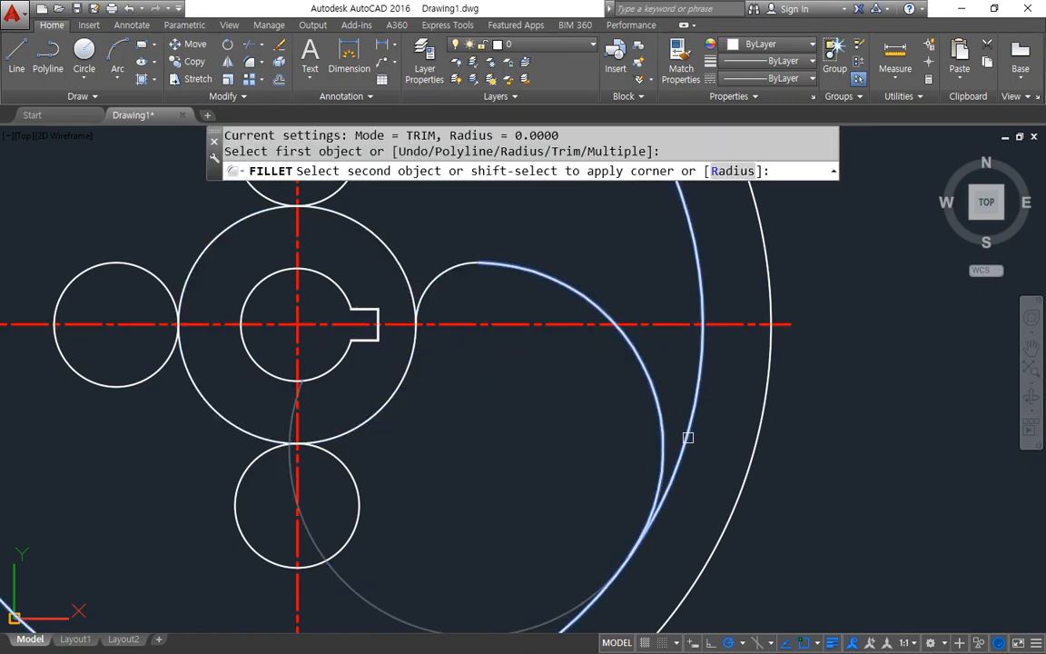
pyautogui.click(672, 454)
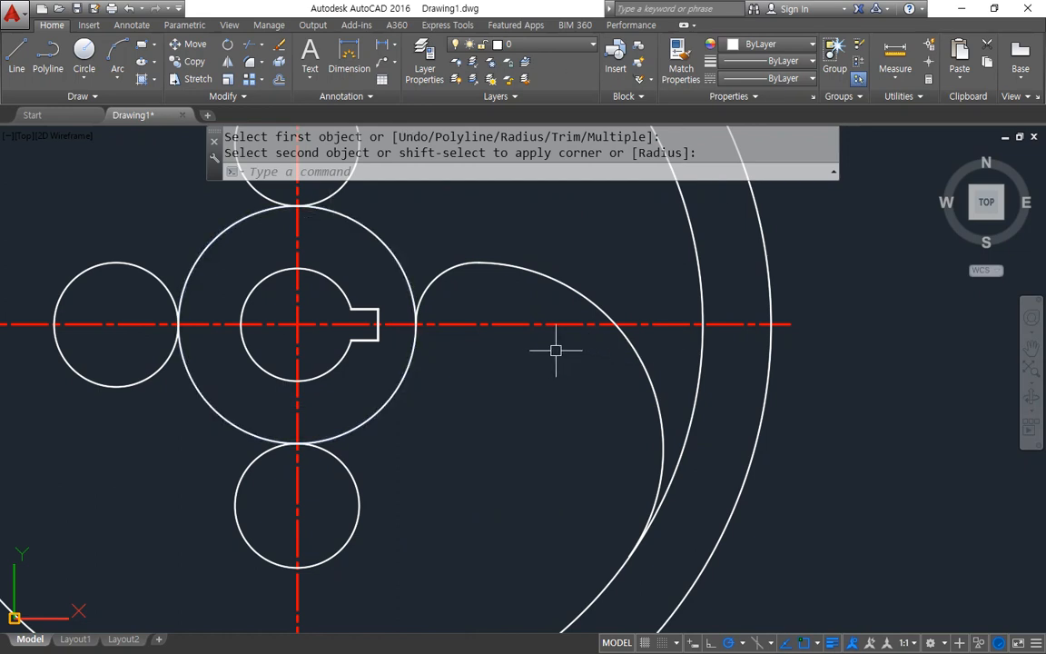
# Step: Draw a radius 30 circle tangent to the lower small circle and to the lower left of the inner rim
pyautogui.moveTo(533, 343); pyautogui.dragTo(624, 253, button='middle')
pyautogui.moveTo(520, 410); pyautogui.dragTo(602, 362, button='middle')
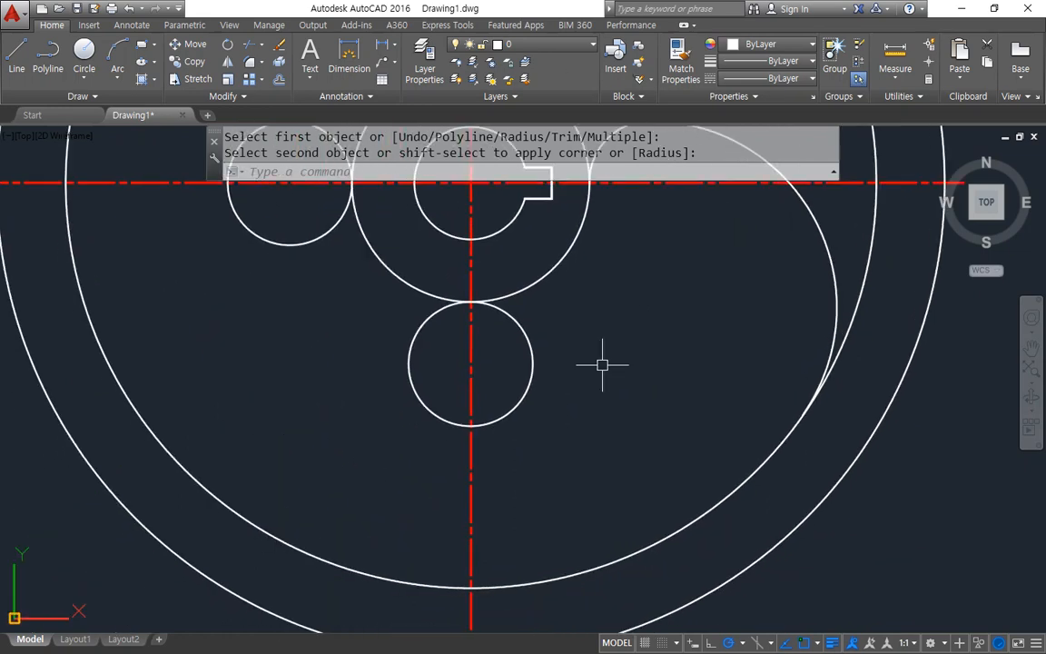
pyautogui.write('C')
pyautogui.press('Return')
pyautogui.write('t')
pyautogui.press('Return')
pyautogui.click(500, 418)
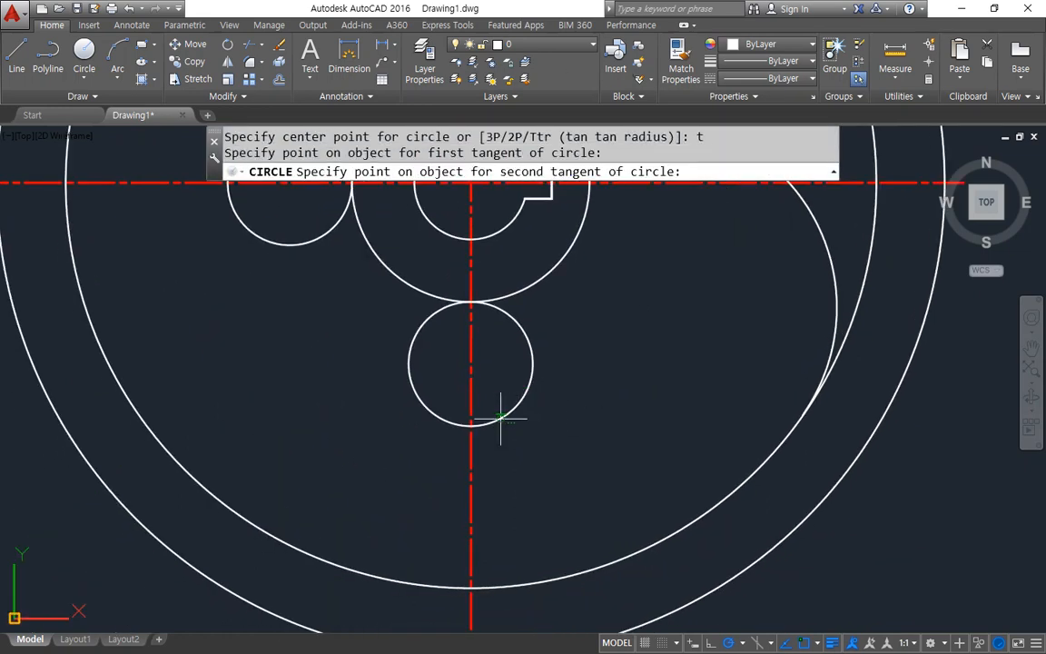
pyautogui.click(291, 537)
pyautogui.press('Return')
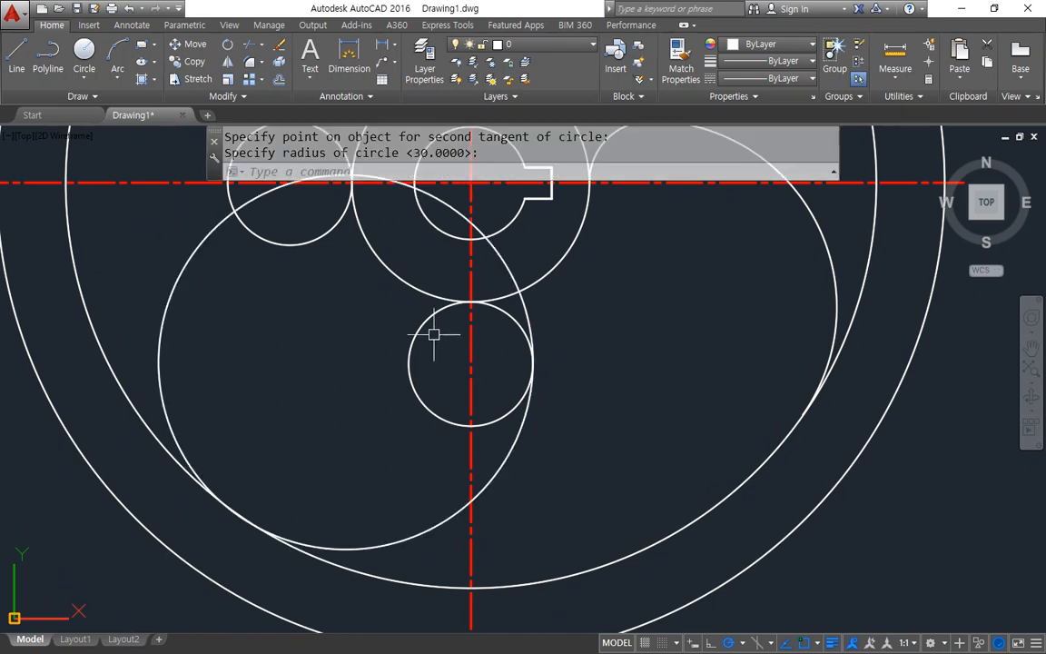
# Step: Trim the lower small circle against the hub and the radius 30 circle, keeping only its upper-right arc
pyautogui.moveTo(432, 334); pyautogui.dragTo(443, 362, button='middle')
pyautogui.write('tr')
pyautogui.press('Return')
pyautogui.click(442, 325)
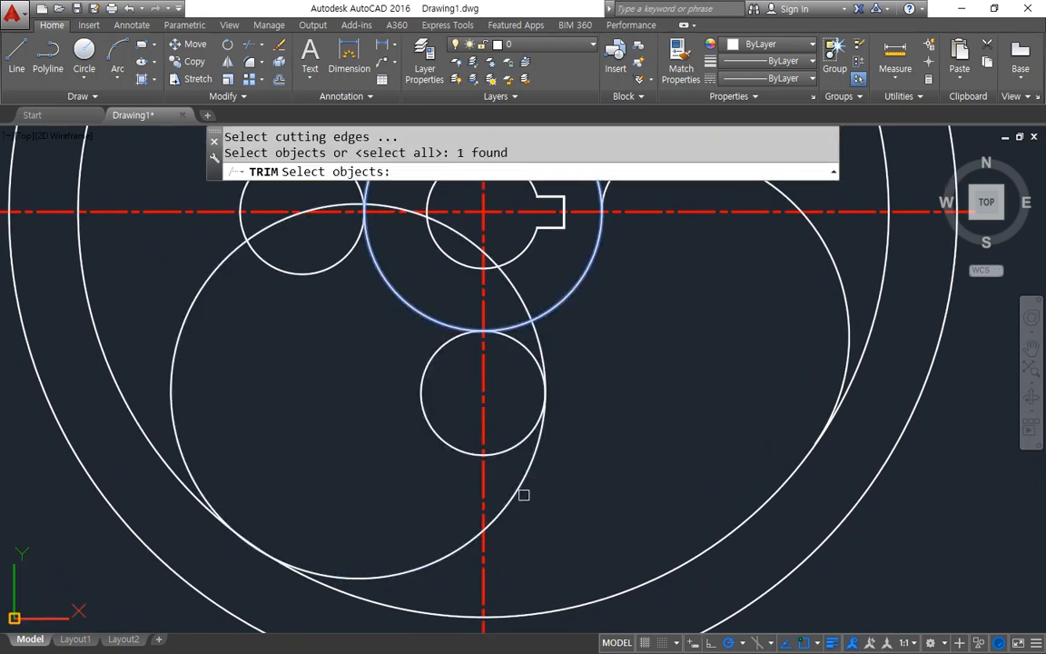
pyautogui.click(522, 487)
pyautogui.click(518, 479)
pyautogui.press('Return')
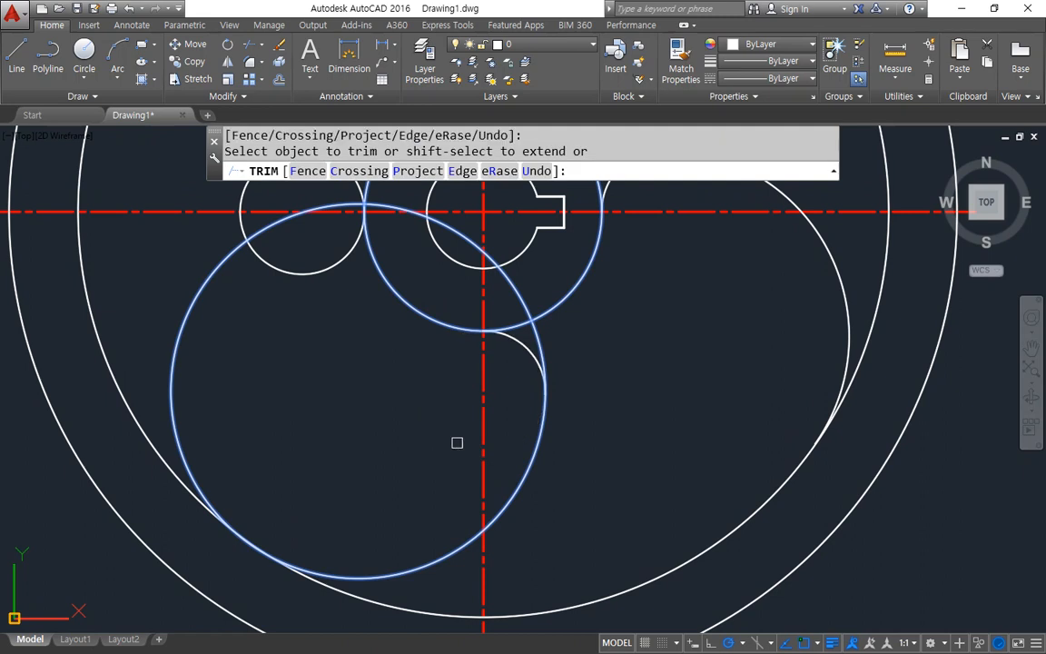
pyautogui.click(455, 442)
pyautogui.press('Return')
# Step: Trim the lower radius 30 circle against the small arc and the inner rim, keeping only the lower-right connecting curve
pyautogui.press('Return')
pyautogui.click(495, 334)
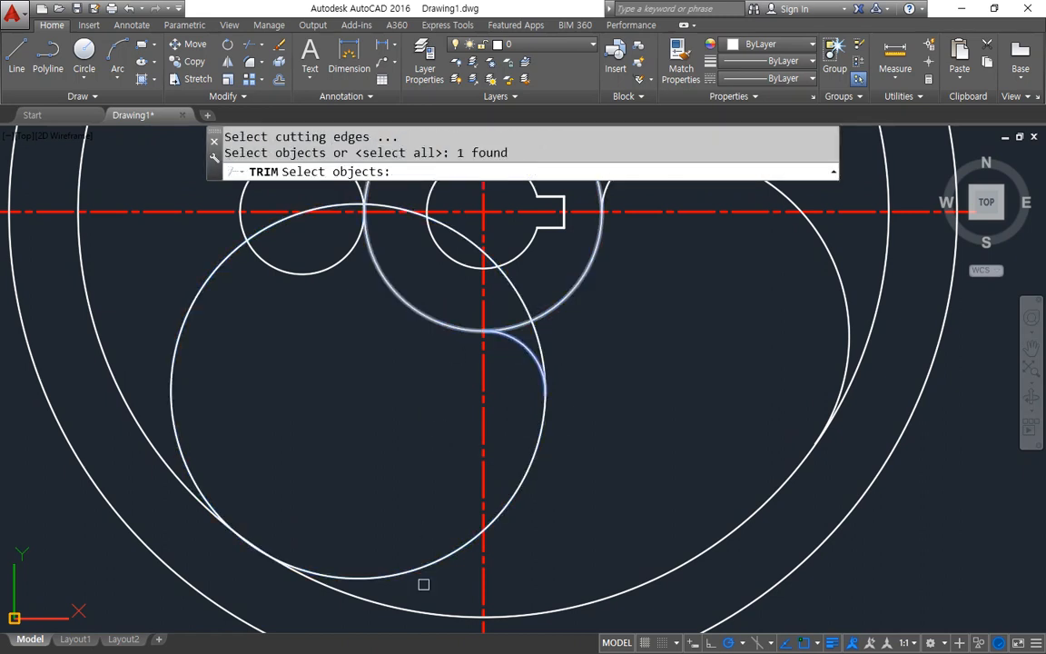
pyautogui.click(408, 611)
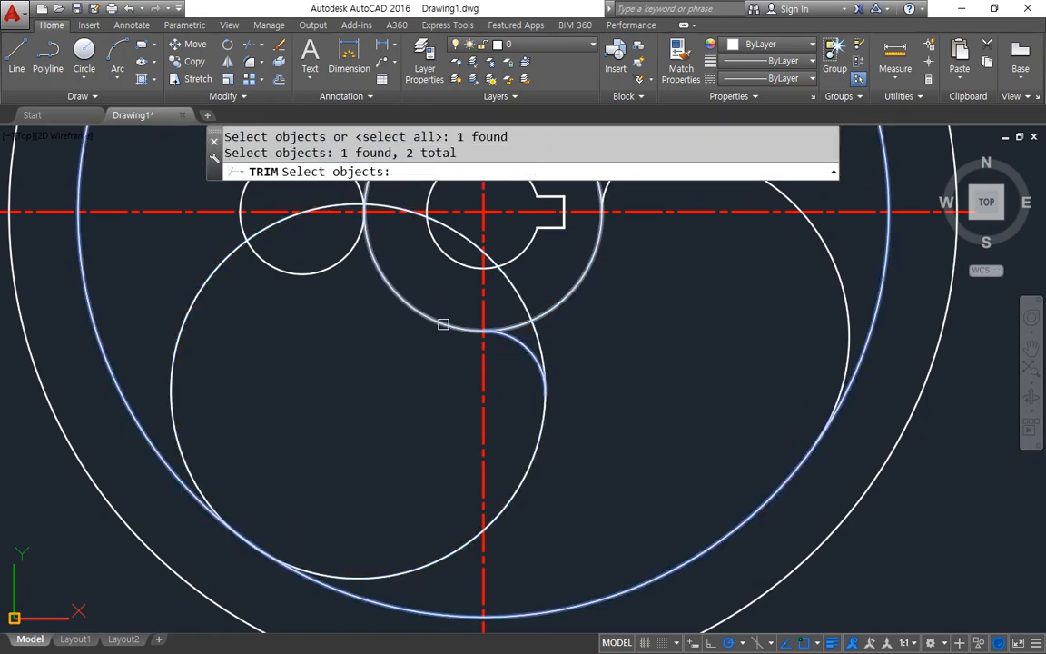
pyautogui.press('Return')
pyautogui.click(534, 329)
pyautogui.press('Return')
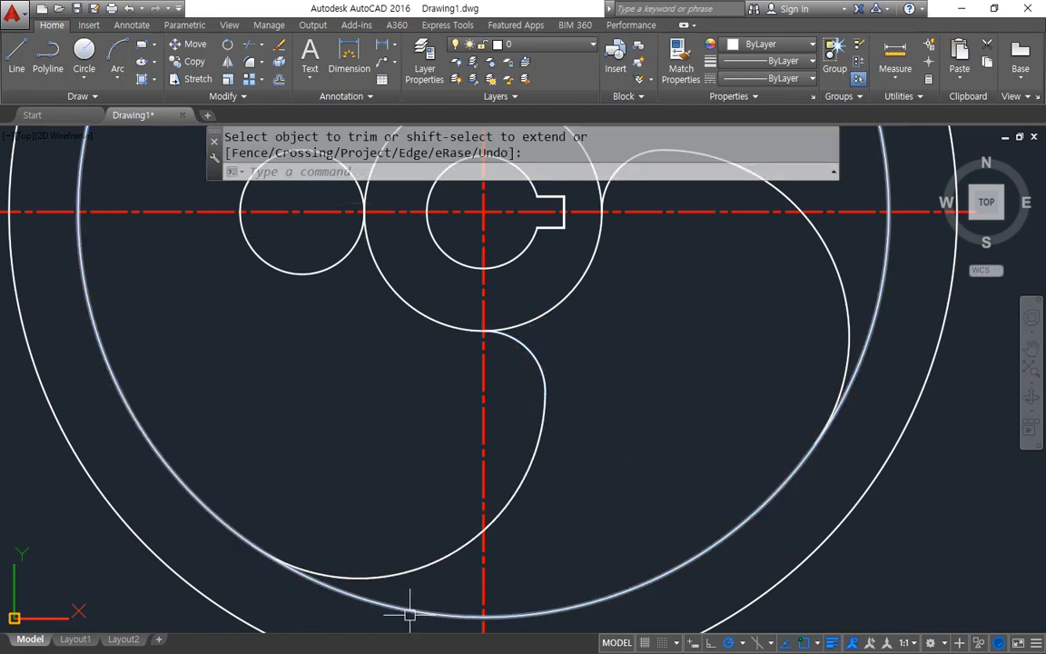
# Step: Draw a radius 30 circle tangent to the underside of the left small circle and to the upper left of the inner rim
pyautogui.moveTo(289, 283)
pyautogui.mouseDown(button='middle')
pyautogui.moveTo(306, 319)
pyautogui.moveTo(306, 409)
pyautogui.mouseUp(button='middle')
pyautogui.write('c')
pyautogui.press('Return')
pyautogui.write('t')
pyautogui.press('Return')
pyautogui.click(291, 486)
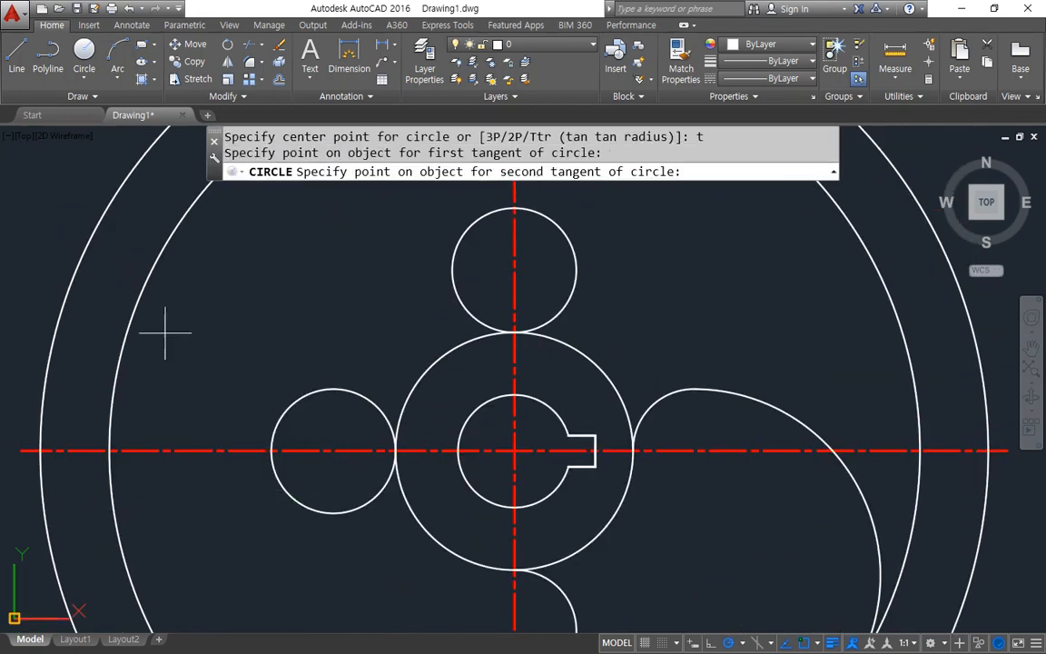
pyautogui.click(145, 285)
pyautogui.press('Return')
# Step: Trim the upper half of the left small circle and the upper-right portion of its radius 30 circle
pyautogui.write('tr')
pyautogui.press('Return')
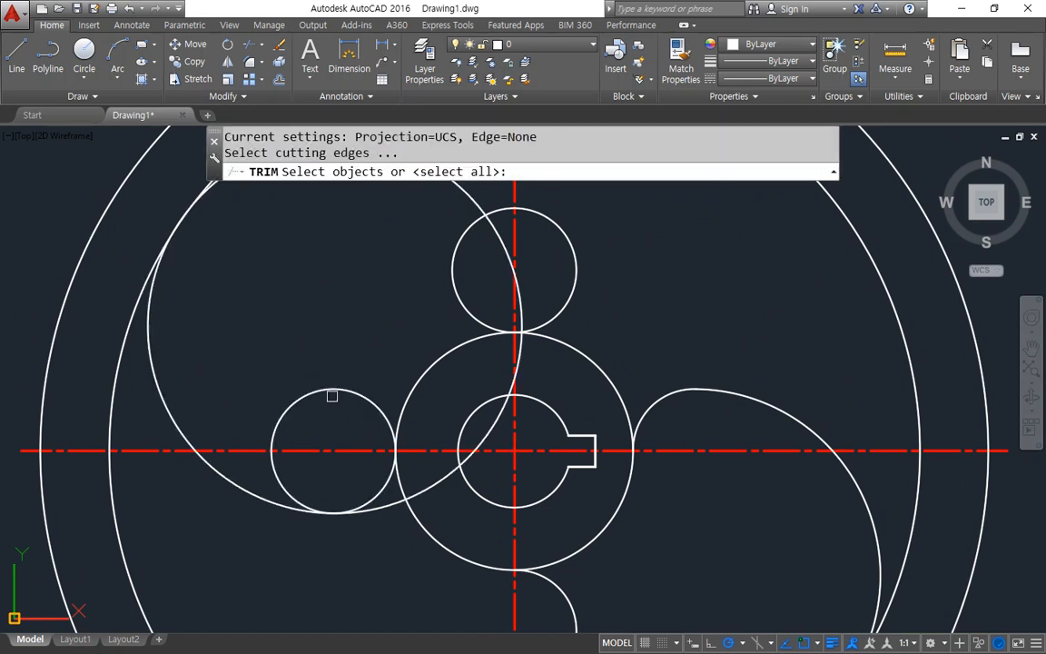
pyautogui.press('Return')
pyautogui.click(329, 392)
pyautogui.click(469, 189)
pyautogui.press('Return')
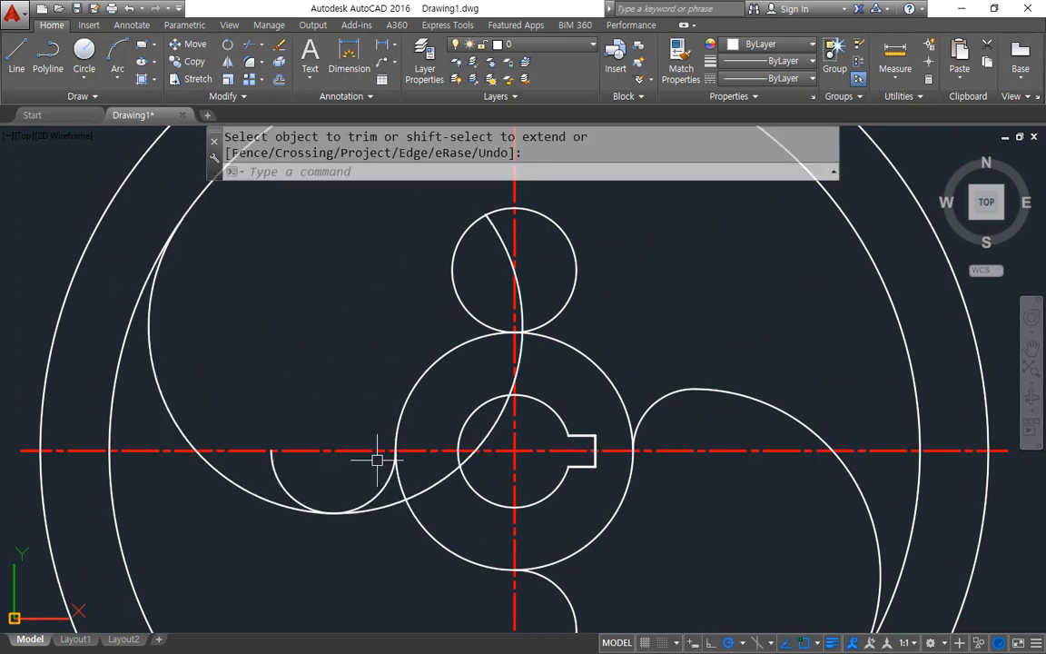
# Step: Fillet the left small arc to the hub and the radius 30 arc, and that arc to the inner rim, all with radius 0
pyautogui.write('f')
pyautogui.press('Return')
pyautogui.click(401, 425)
pyautogui.click(381, 481)
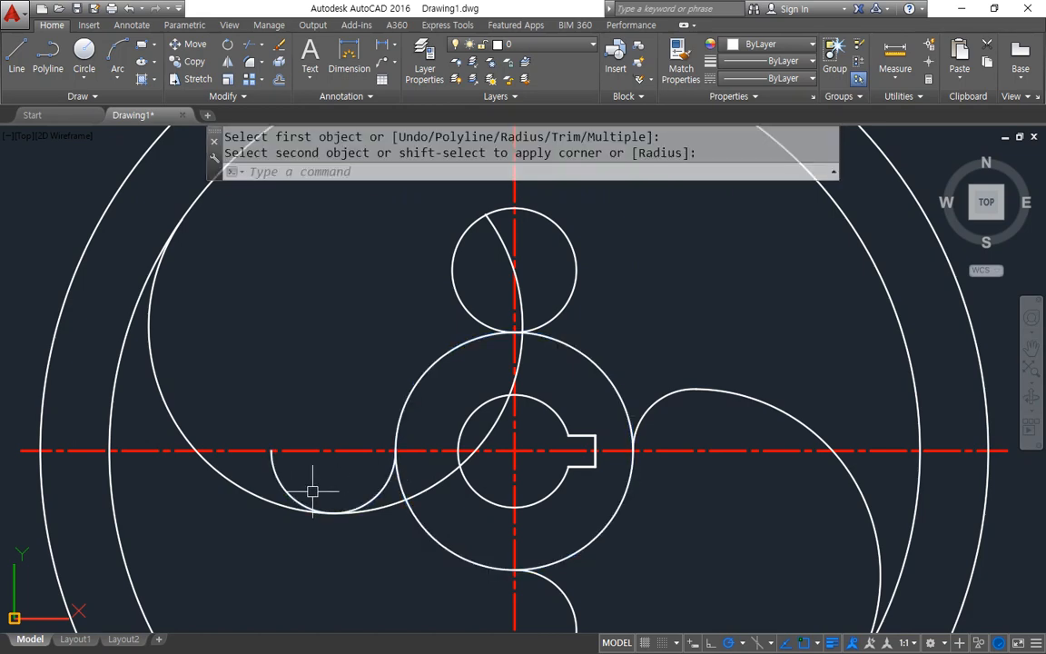
pyautogui.press('Return')
pyautogui.click(377, 497)
pyautogui.click(156, 364)
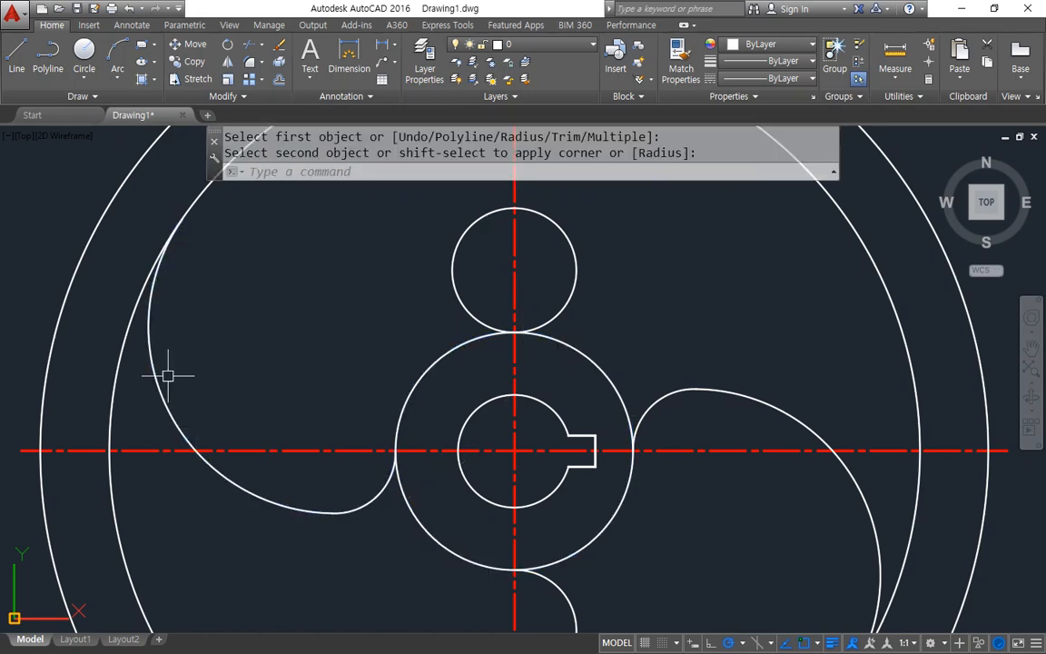
pyautogui.press('Return')
pyautogui.click(182, 225)
pyautogui.click(191, 209)
# Step: Draw a radius 30 circle tangent to the left side of the upper small circle and to the upper right of the inner rim
pyautogui.moveTo(350, 327); pyautogui.dragTo(274, 421, button='middle')
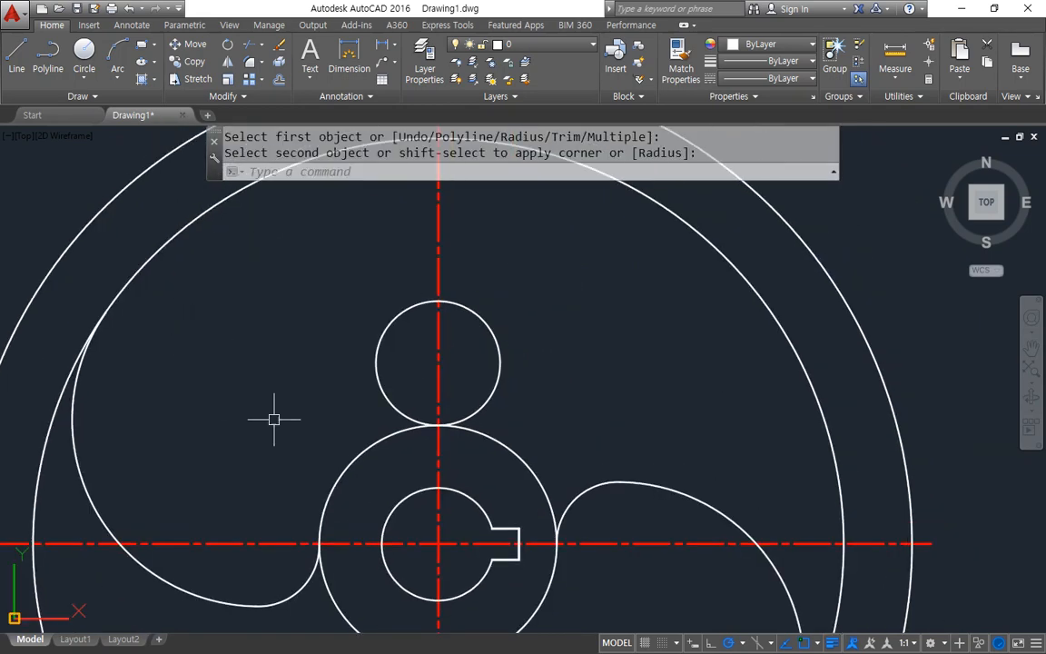
pyautogui.moveTo(375, 312); pyautogui.dragTo(293, 351, button='middle')
pyautogui.write('c')
pyautogui.press('Return')
pyautogui.write('t')
pyautogui.press('Return')
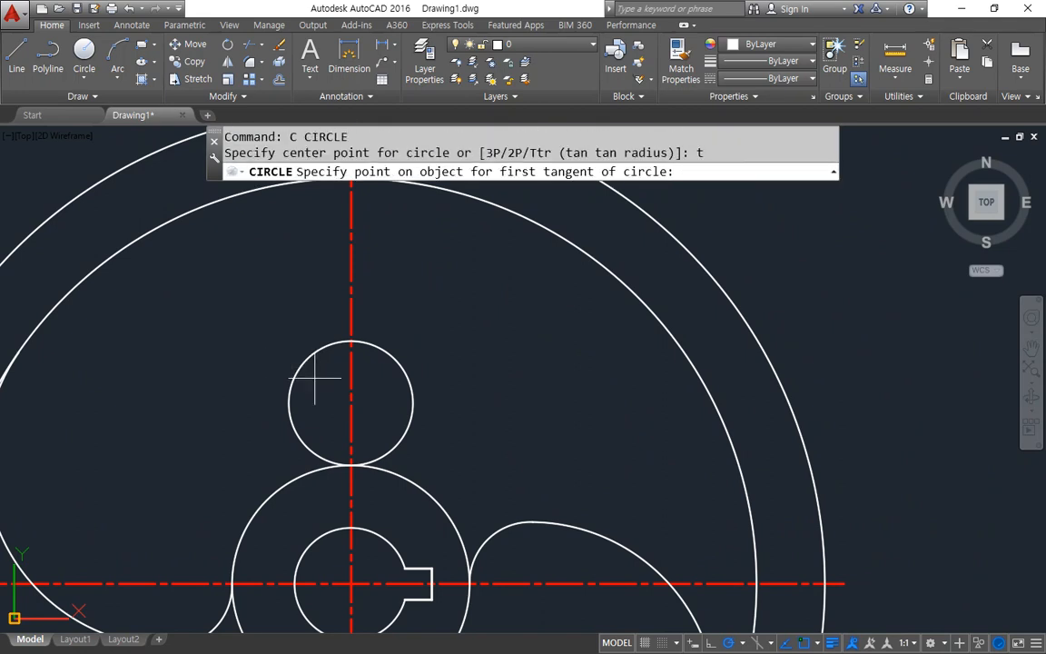
pyautogui.click(344, 364)
pyautogui.click(564, 239)
pyautogui.press('Return')
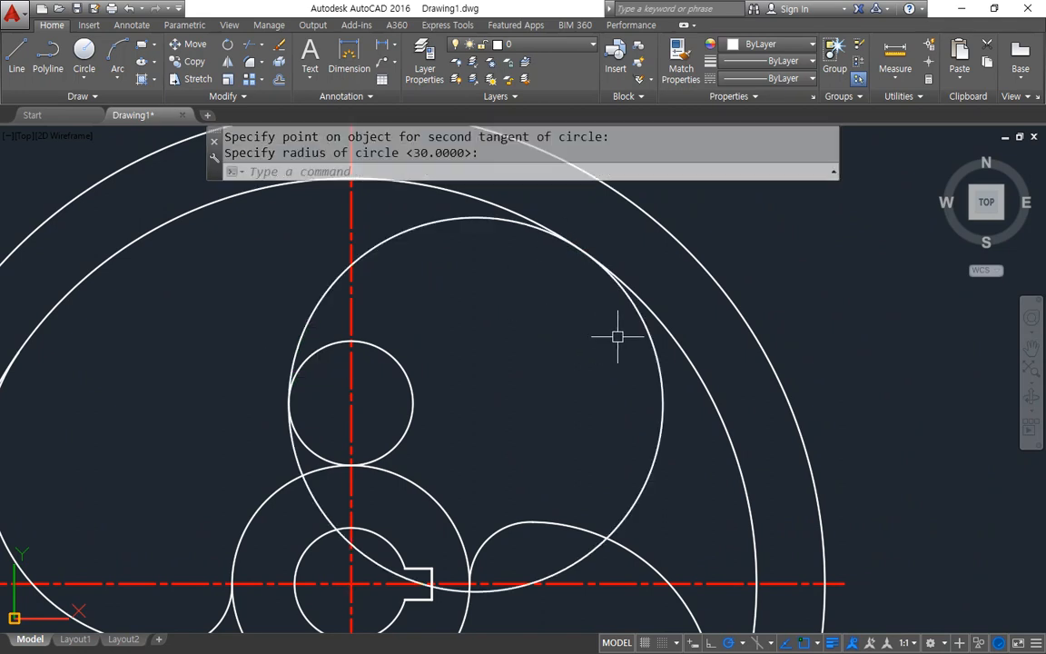
# Step: Trim the right half of the upper small circle and the radius 30 circle's portion crossing the hub
pyautogui.write('tr')
pyautogui.press('Return')
pyautogui.press('Return')
pyautogui.click(417, 408)
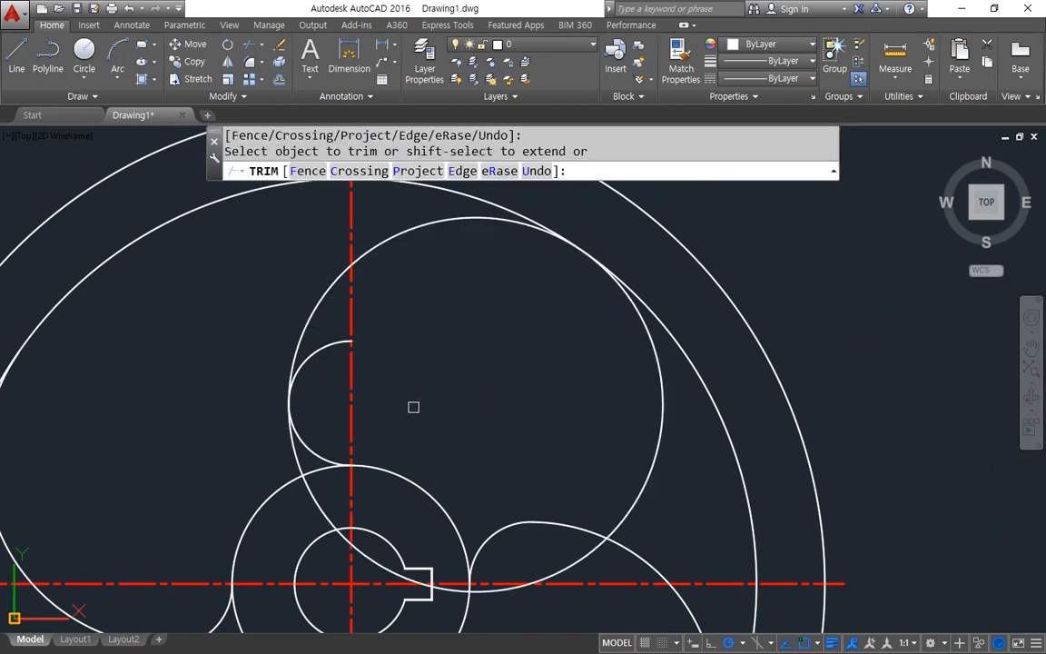
pyautogui.press('Return')
# Step: Fillet the upper small arc to its radius 30 arc, and that arc to the inner rim, both with radius 0
pyautogui.write('f')
pyautogui.press('Return')
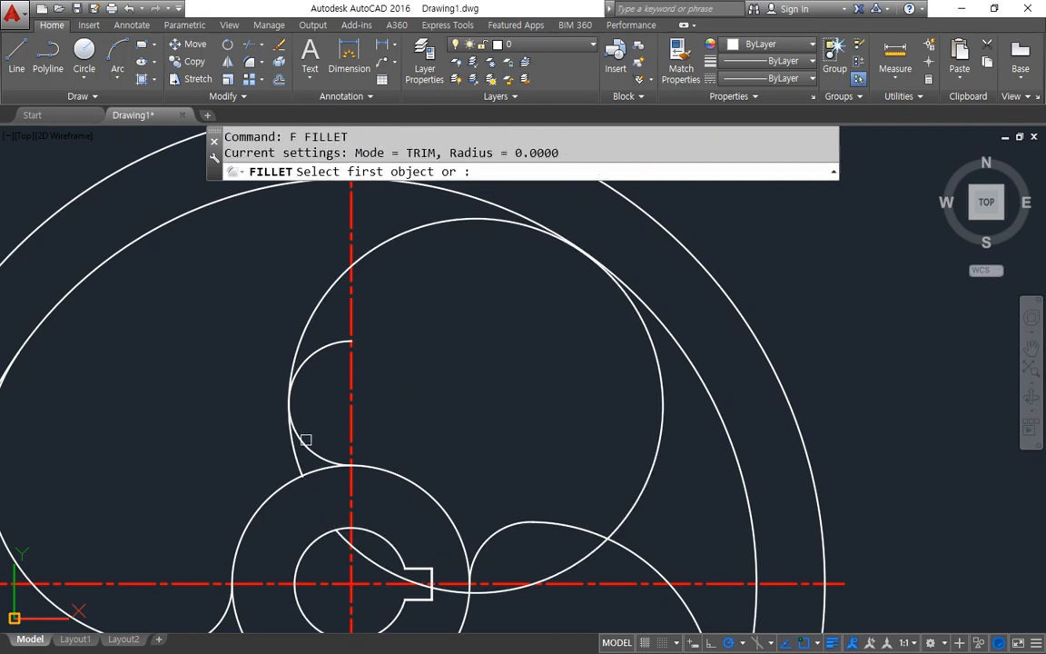
pyautogui.click(291, 390)
pyautogui.click(290, 390)
pyautogui.press('Return')
pyautogui.click(362, 273)
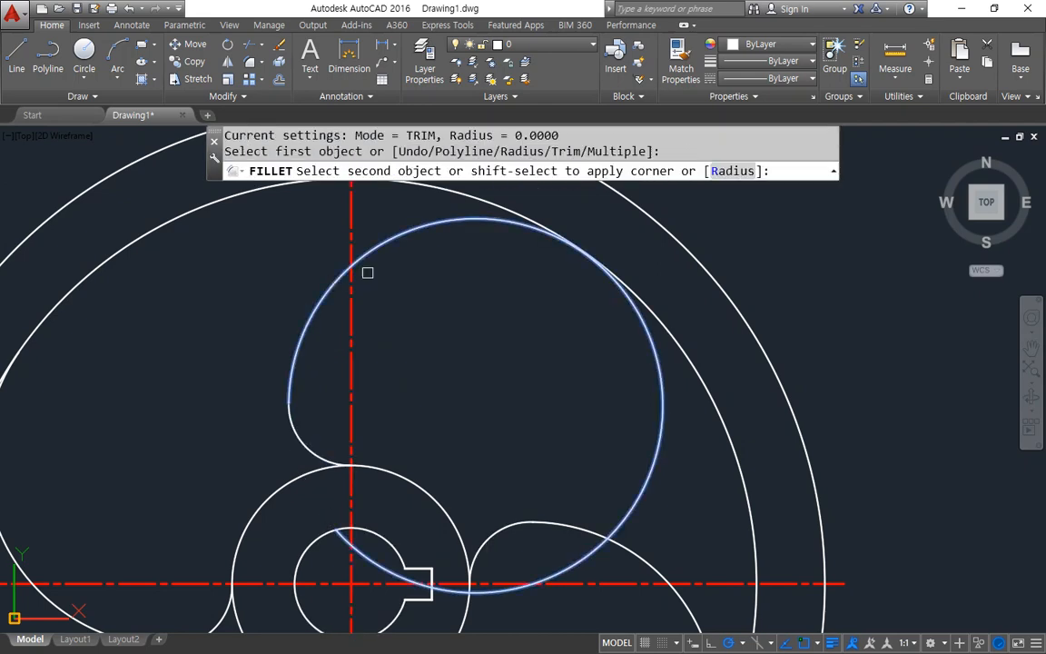
pyautogui.click(672, 323)
pyautogui.press('Escape')
pyautogui.scroll(-3, 600, 427)
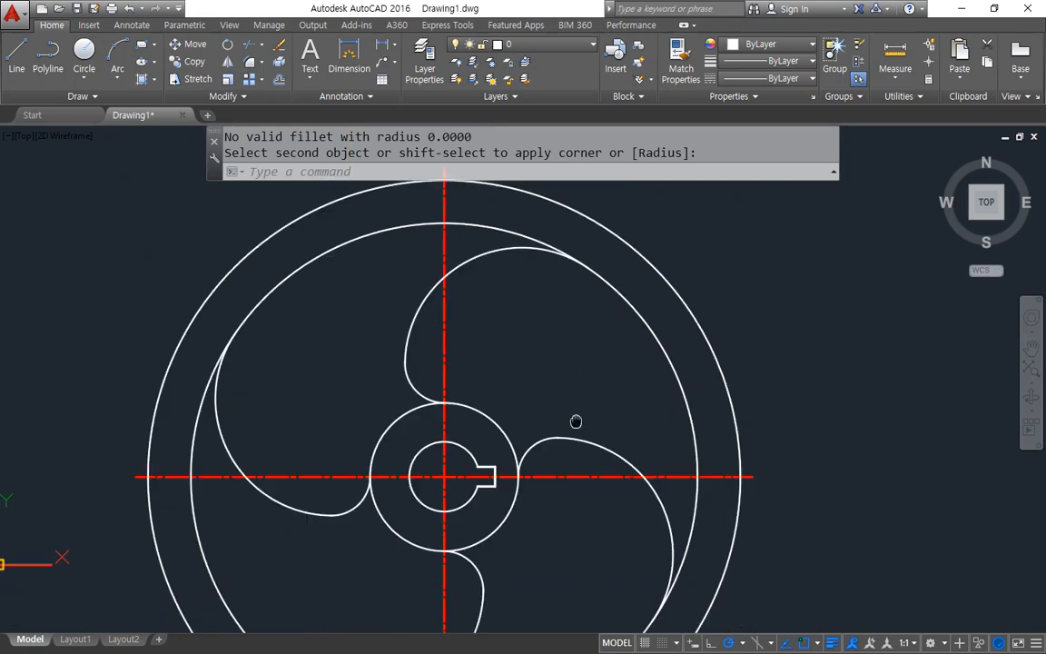
# Step: Offset the horizontal centerline 30 downward
pyautogui.moveTo(441, 528); pyautogui.dragTo(458, 456, button='middle')
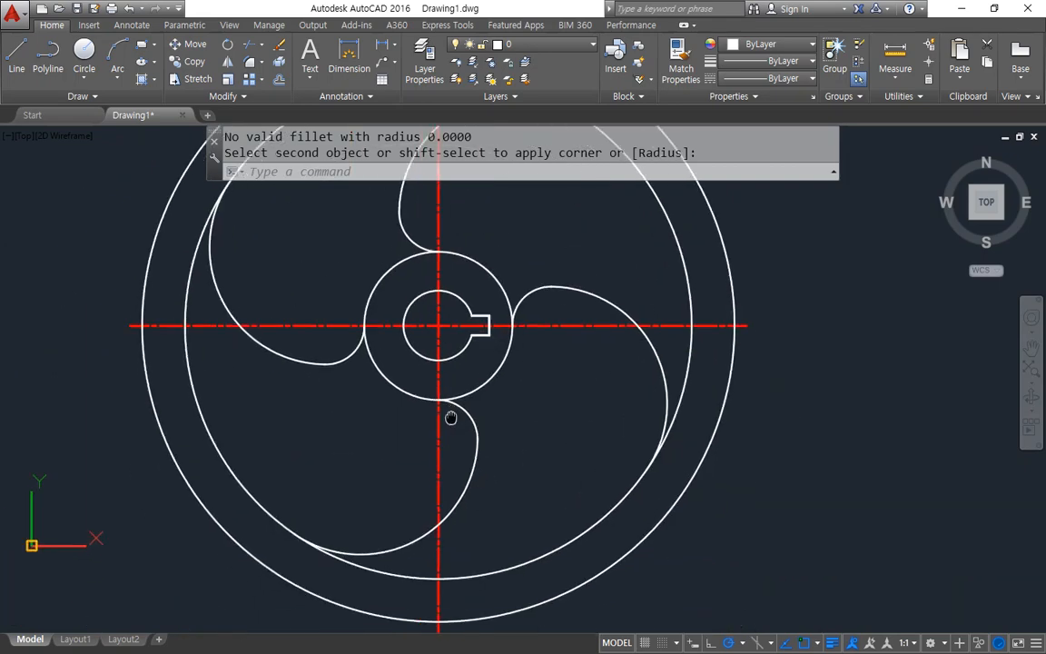
pyautogui.write('o')
pyautogui.press('Return')
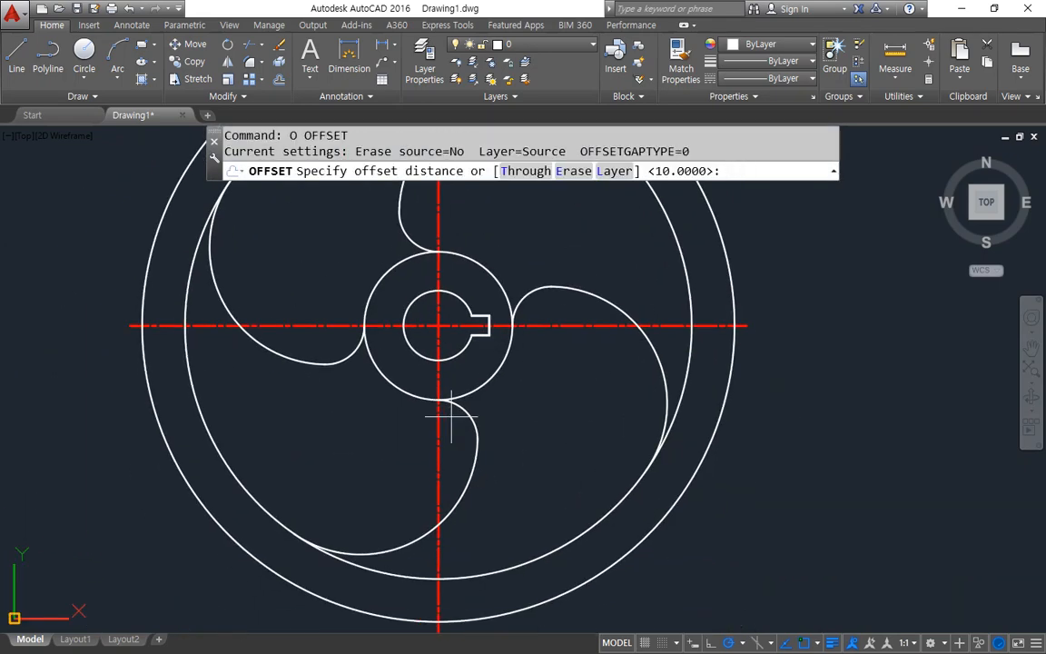
pyautogui.write('30')
pyautogui.press('Return')
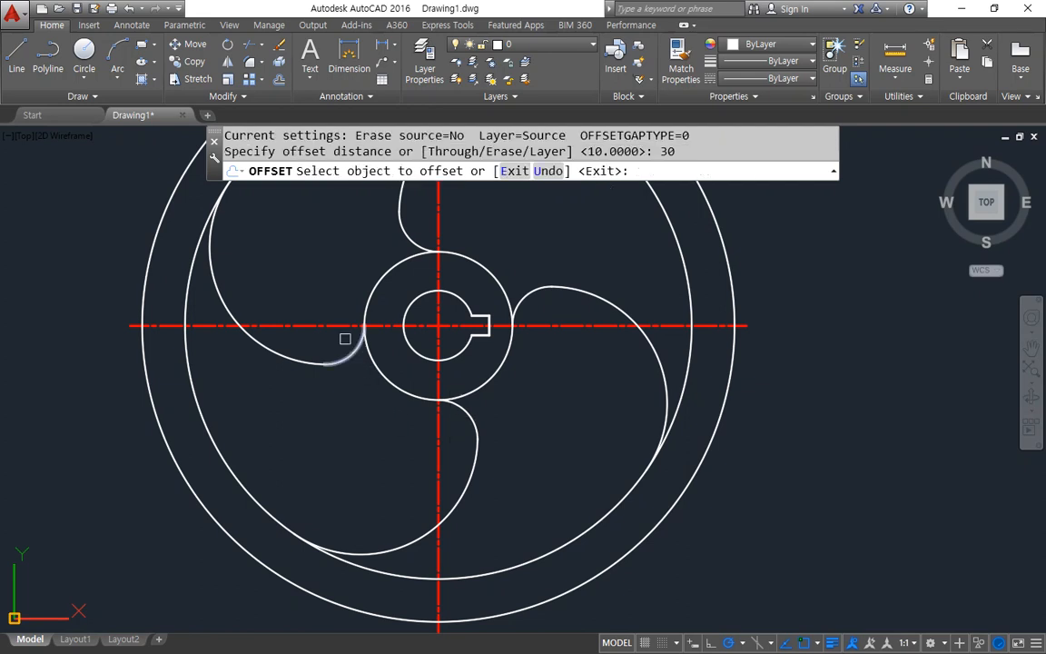
pyautogui.click(345, 325)
pyautogui.click(343, 408)
pyautogui.press('Return')
# Step: Offset the vertical centerline 20 to the left
pyautogui.write('o')
pyautogui.press('Return')
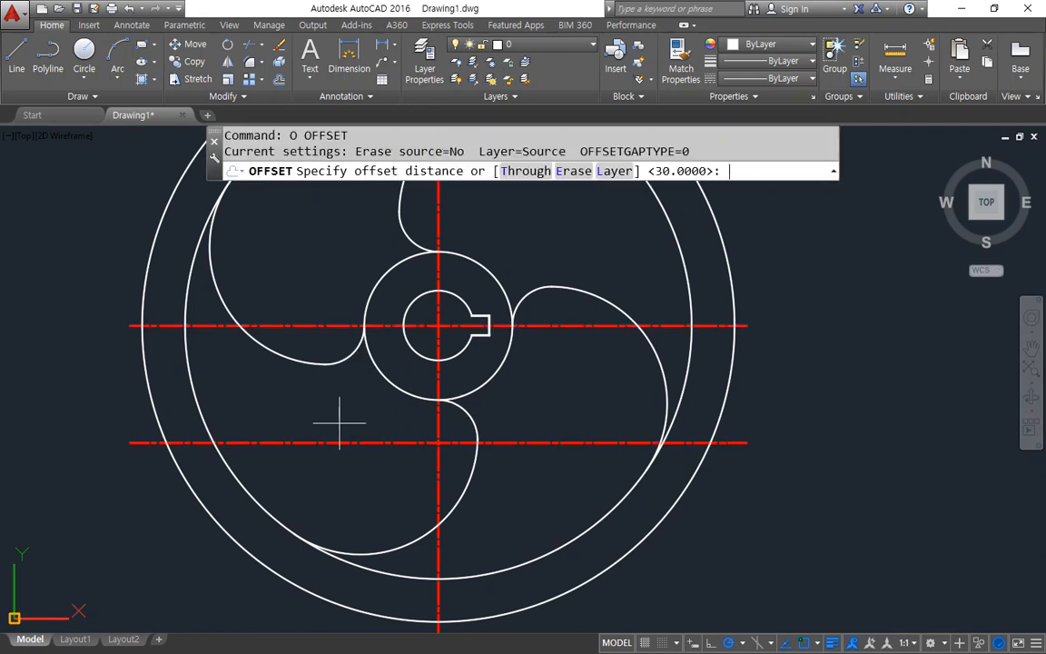
pyautogui.write('20')
pyautogui.press('Return')
pyautogui.click(437, 476)
pyautogui.click(354, 484)
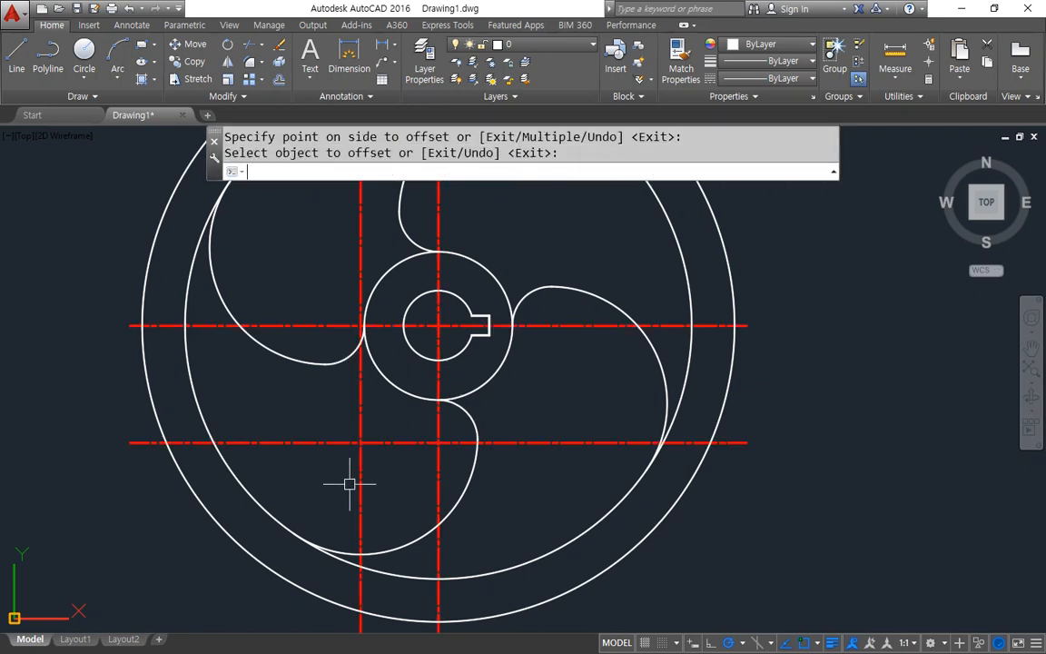
# Step: Draw a radius 40 circle centred on the intersection of the two offset centerlines at the lower left
pyautogui.write('c')
pyautogui.press('Return')
pyautogui.click(360, 442)
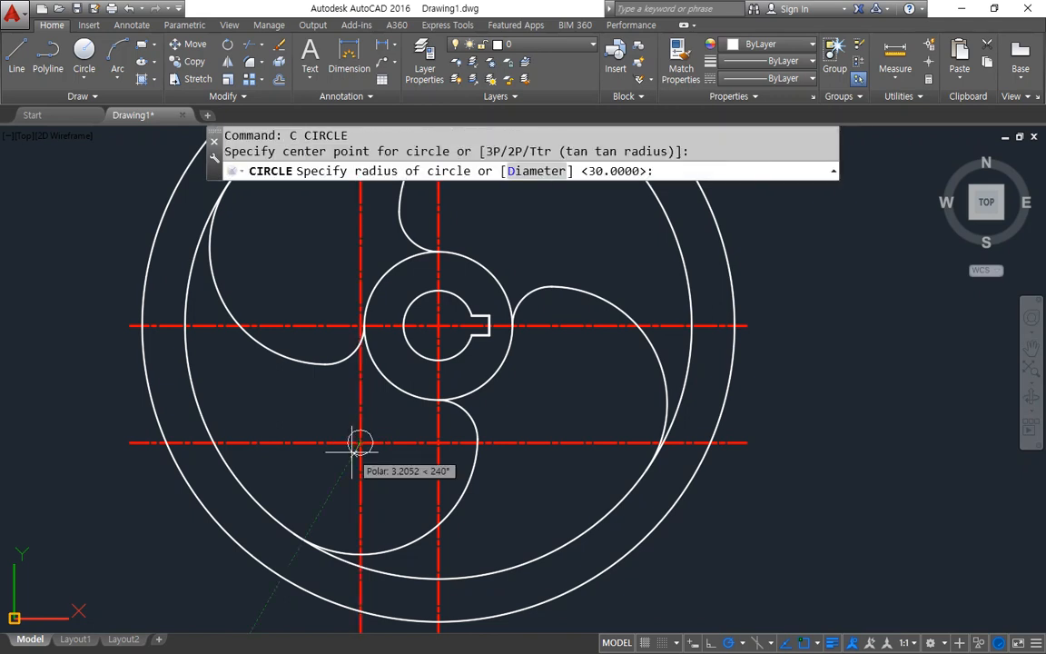
pyautogui.write('40')
pyautogui.press('Return')
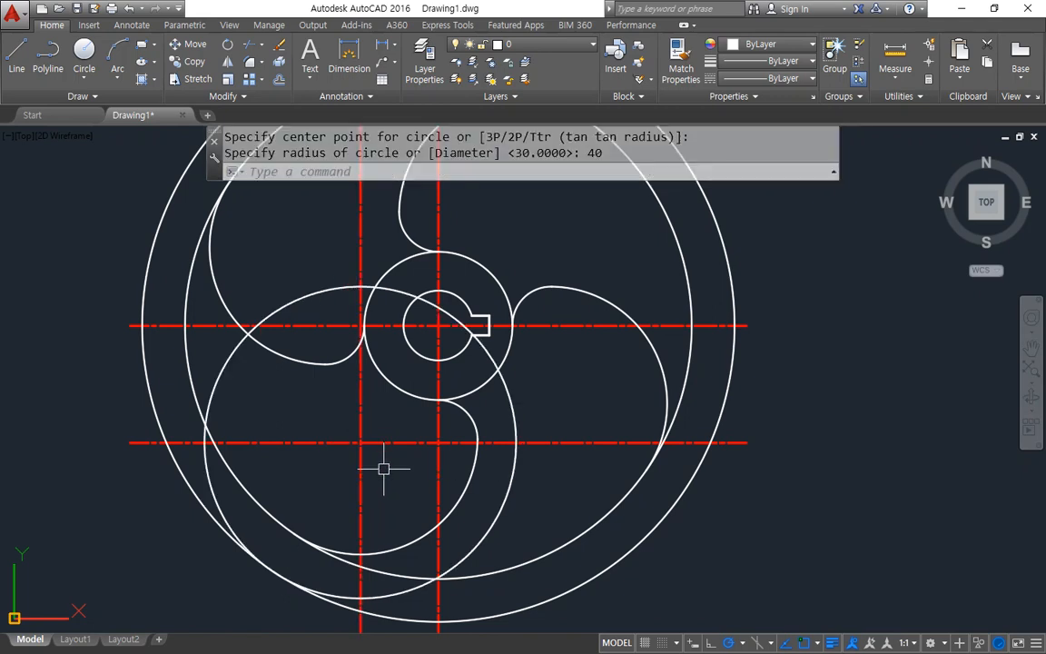
# Step: Erase the two offset centerlines and trim the radius 40 circle's upper-left segment between the hub and the bore
pyautogui.click(381, 467)
pyautogui.click(338, 422)
pyautogui.write('e')
pyautogui.press('Return')
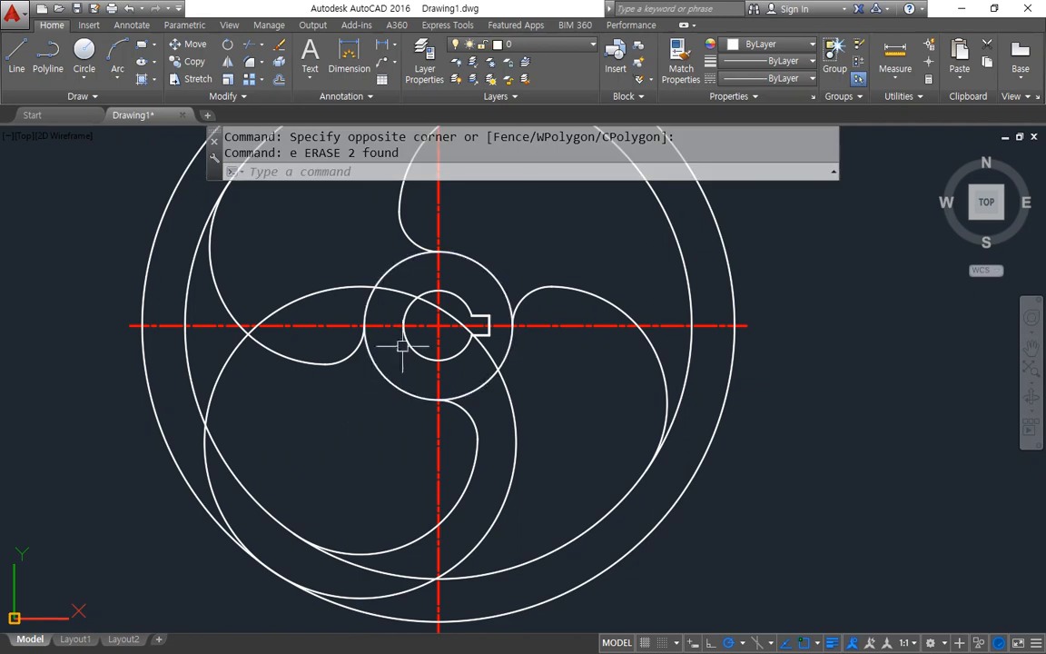
pyautogui.write('tr')
pyautogui.press('Return')
pyautogui.press('Return')
pyautogui.press('Return')
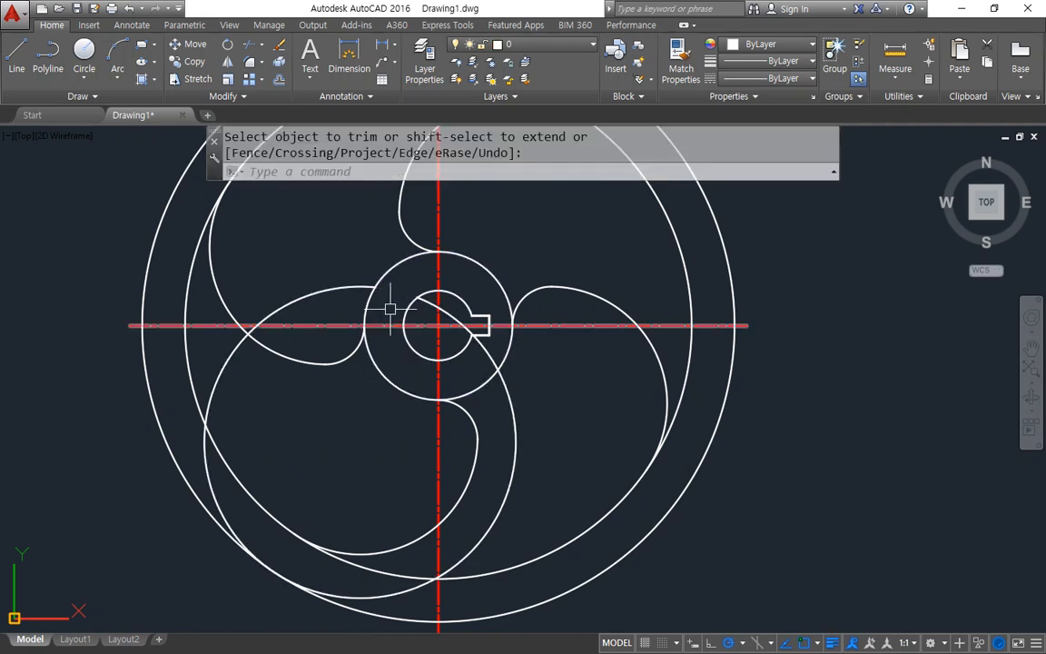
# Step: Fillet the lower radius 40 arc to the right side of the hub with radius 19
pyautogui.write('f')
pyautogui.press('Return')
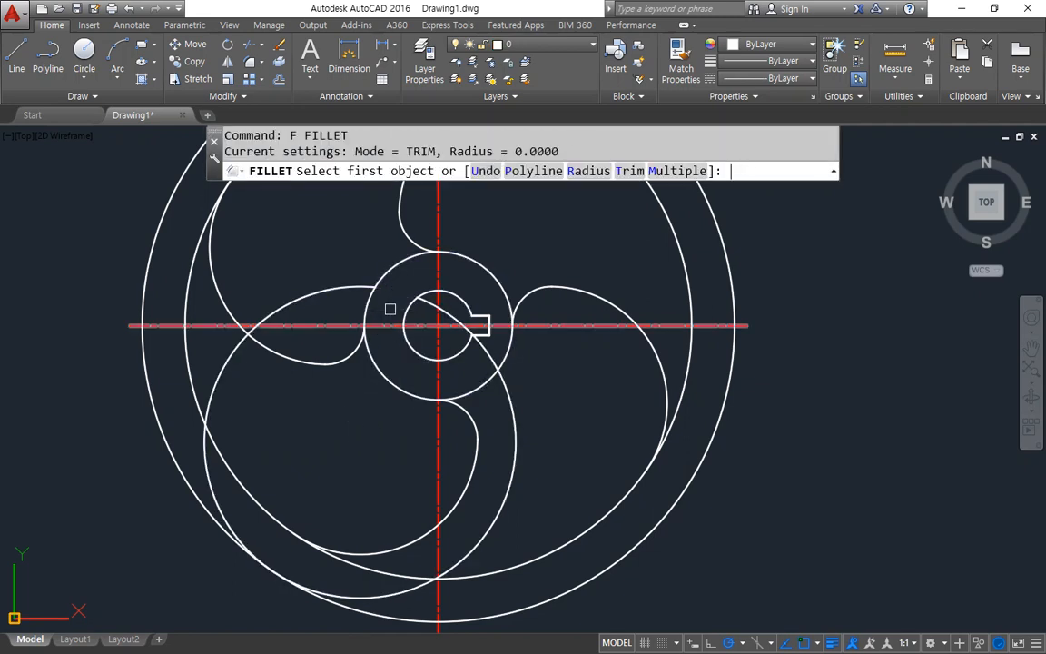
pyautogui.write('r')
pyautogui.press('Return')
pyautogui.write('19')
pyautogui.press('Return')
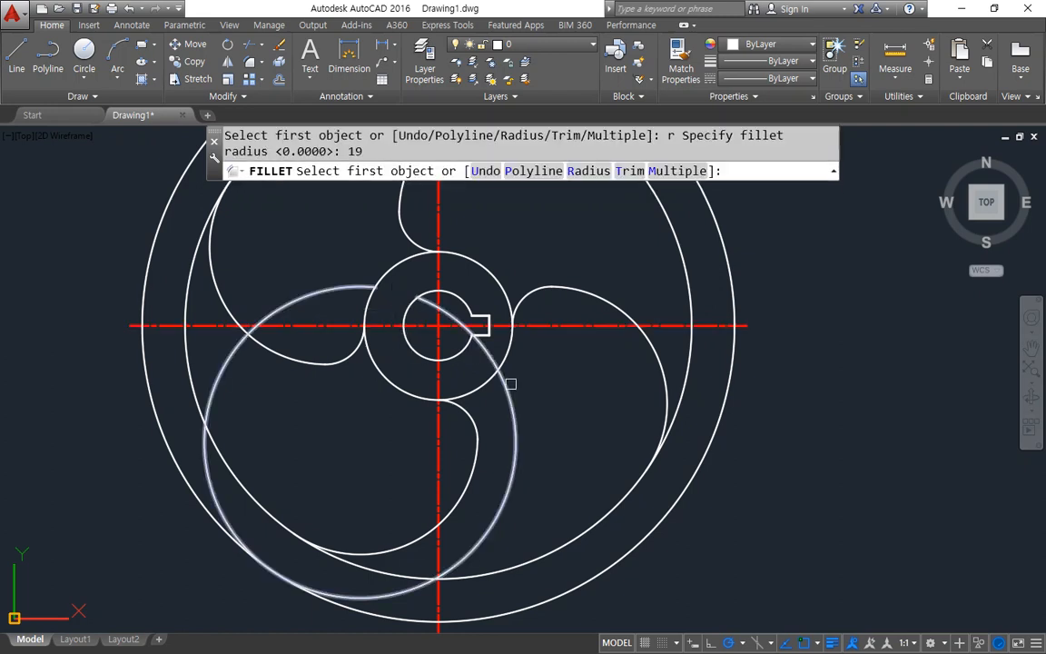
pyautogui.click(507, 380)
pyautogui.click(509, 354)
# Step: Fillet the lower end of the radius 40 arc to the inner rim with radius 5
pyautogui.write('f')
pyautogui.press('Return')
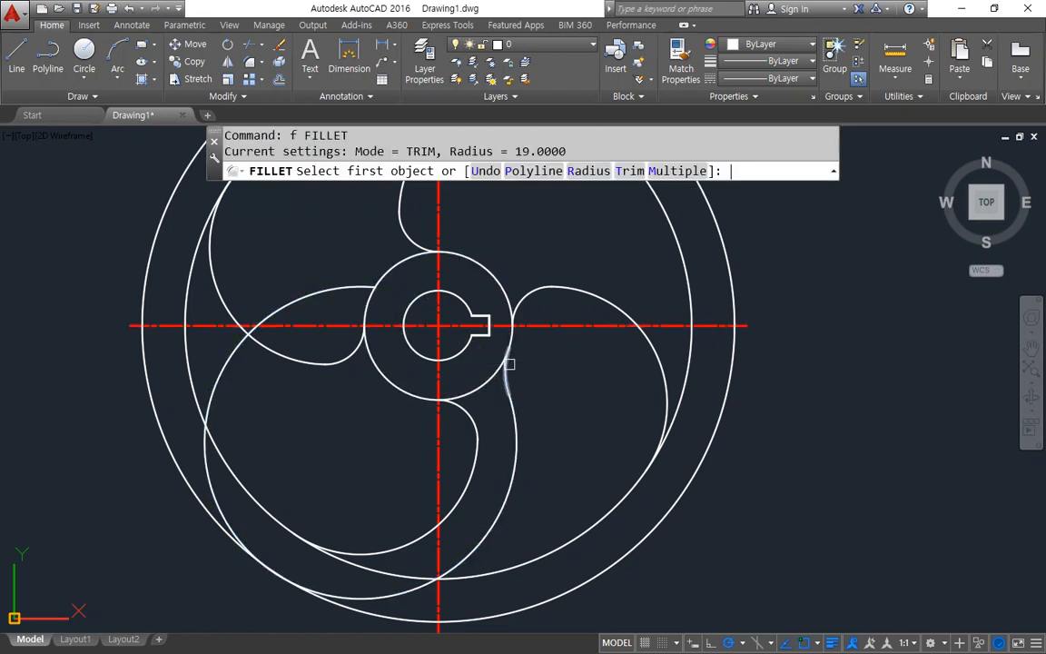
pyautogui.write('r')
pyautogui.press('Return')
pyautogui.write('5')
pyautogui.press('Return')
pyautogui.click(483, 542)
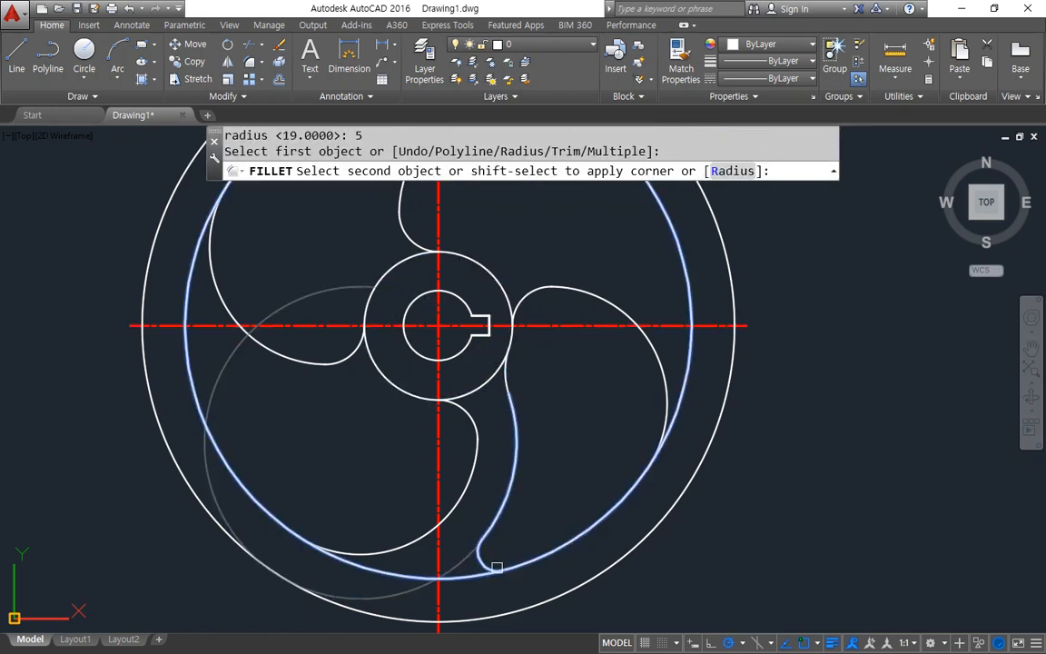
pyautogui.click(490, 560)
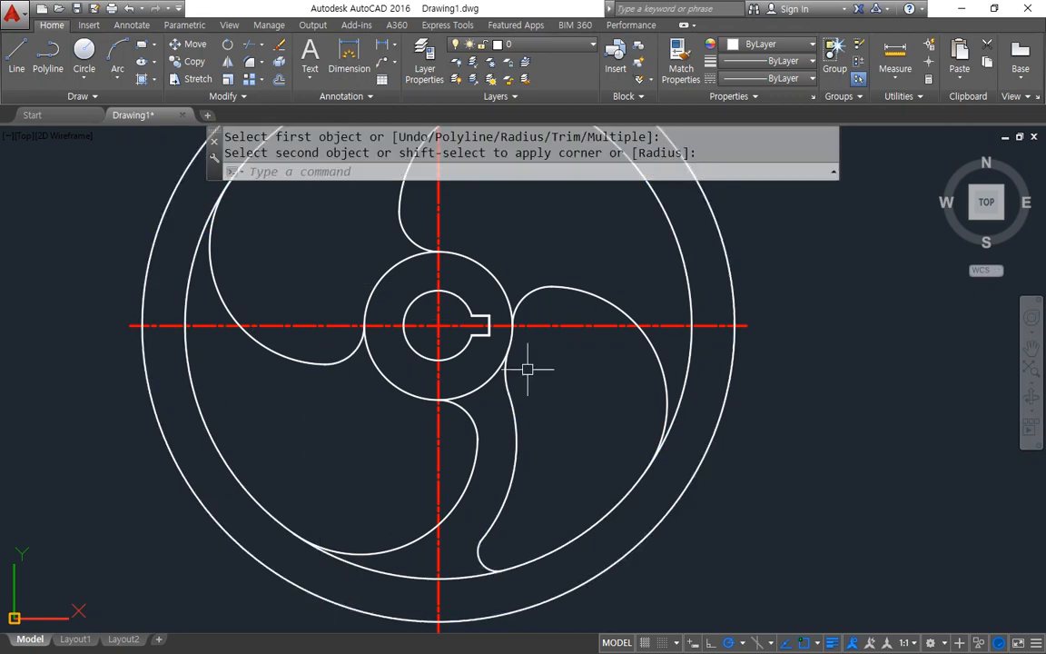
pyautogui.moveTo(385, 357); pyautogui.dragTo(346, 483, button='middle')
pyautogui.write('o')
pyautogui.press('Return')
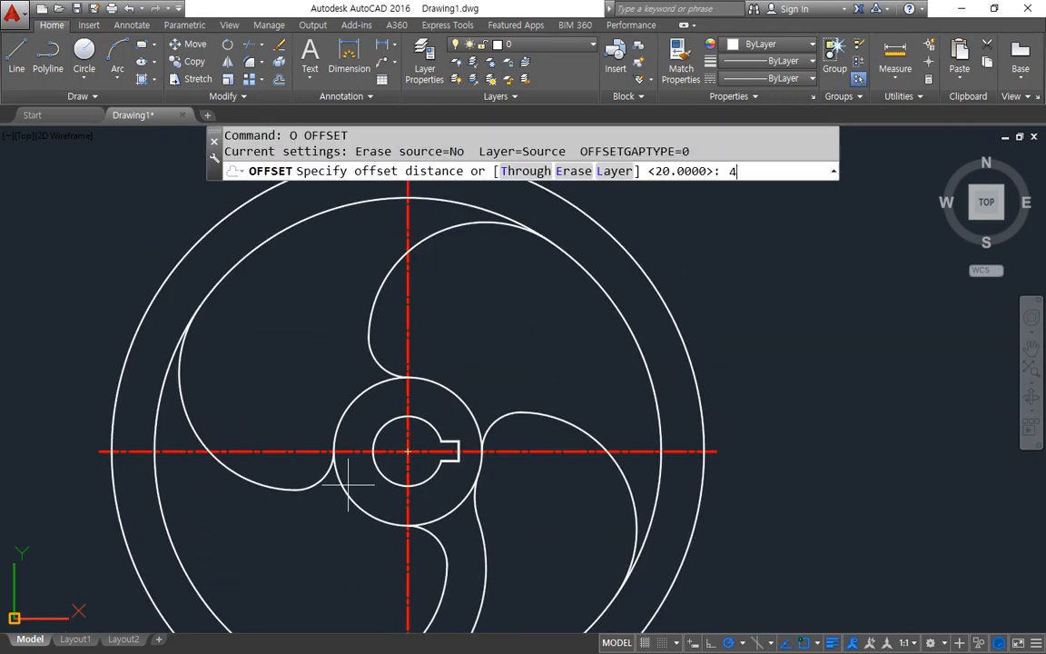
pyautogui.write('40')
pyautogui.press('Return')
pyautogui.press('Escape')
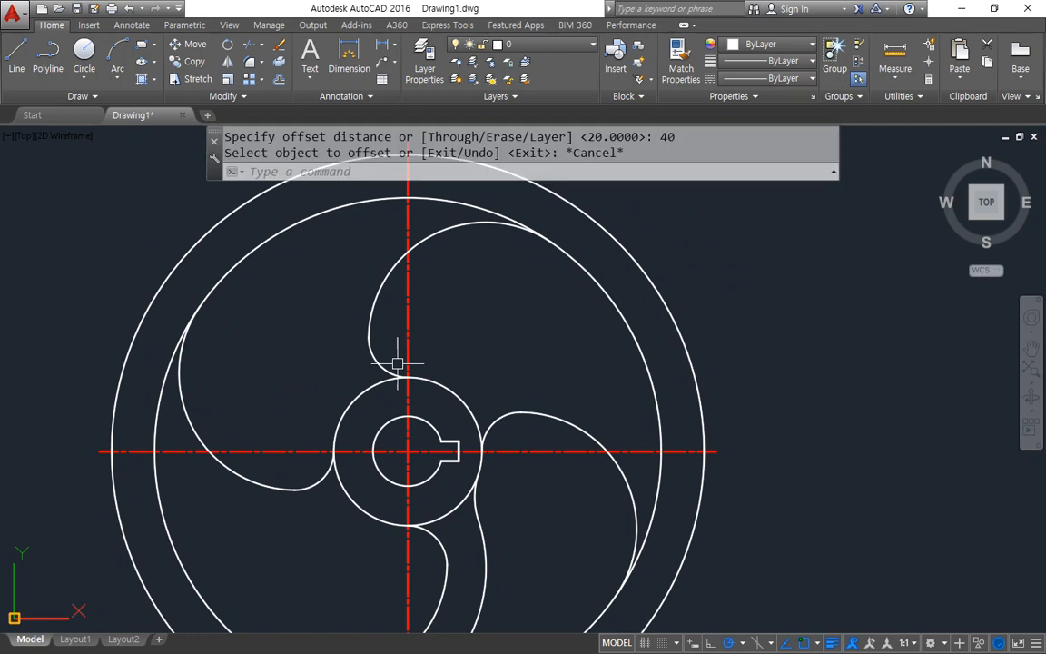
pyautogui.press('Escape')
# Step: Offset the vertical centerline 30 to the left
pyautogui.write('o')
pyautogui.press('Return')
pyautogui.write('30')
pyautogui.press('Return')
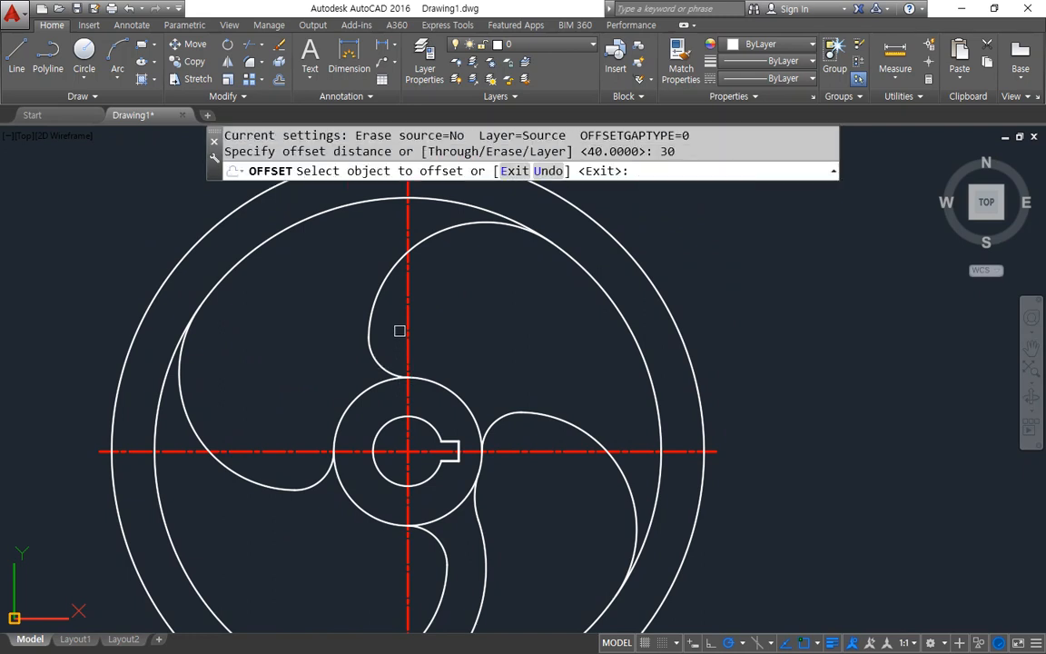
pyautogui.click(405, 324)
pyautogui.click(327, 309)
pyautogui.press('Return')
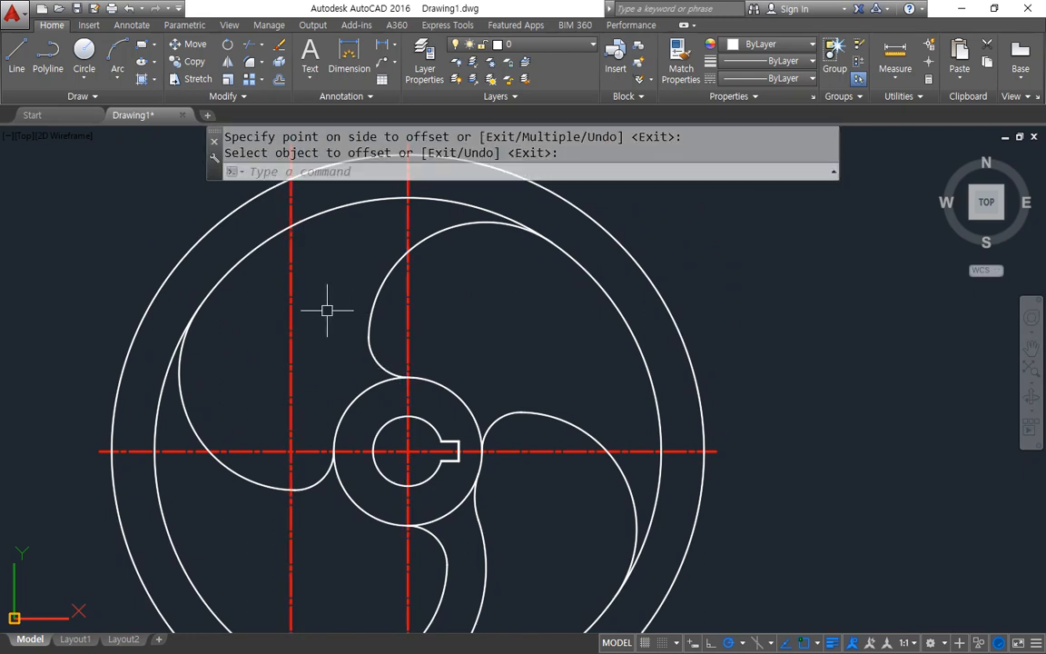
# Step: Offset the horizontal centerline 20 upward
pyautogui.write('o')
pyautogui.press('Return')
pyautogui.write('20')
pyautogui.press('Return')
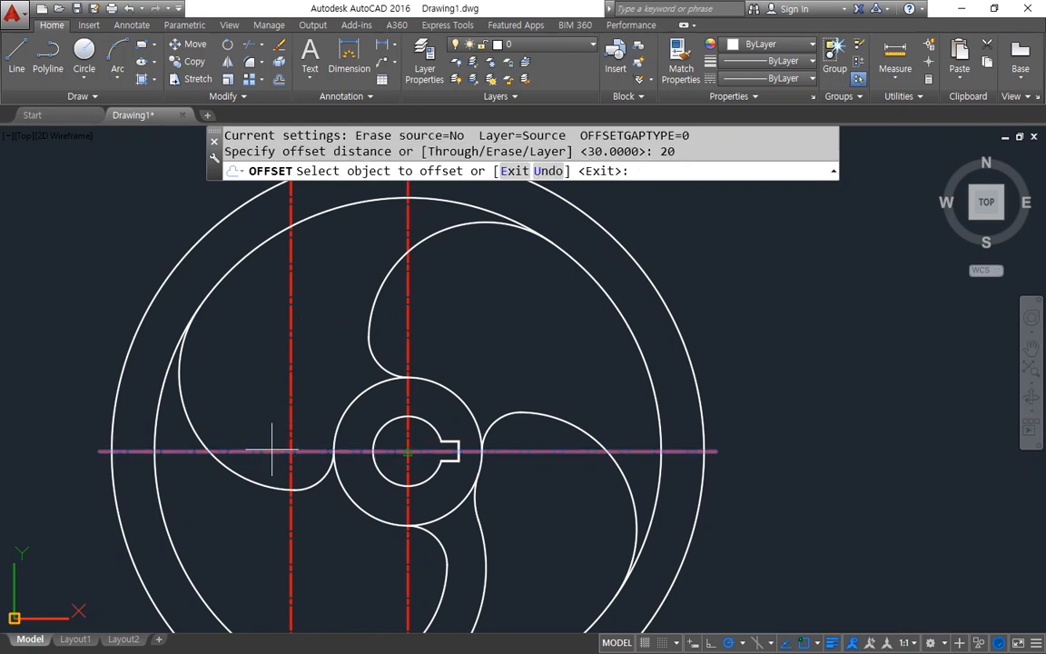
pyautogui.click(281, 449)
pyautogui.click(261, 380)
pyautogui.press('Return')
# Step: Draw a radius 40 circle centred on the intersection of the two offset centerlines at the upper left
pyautogui.write('c CIRCLE')
pyautogui.click(289, 372)
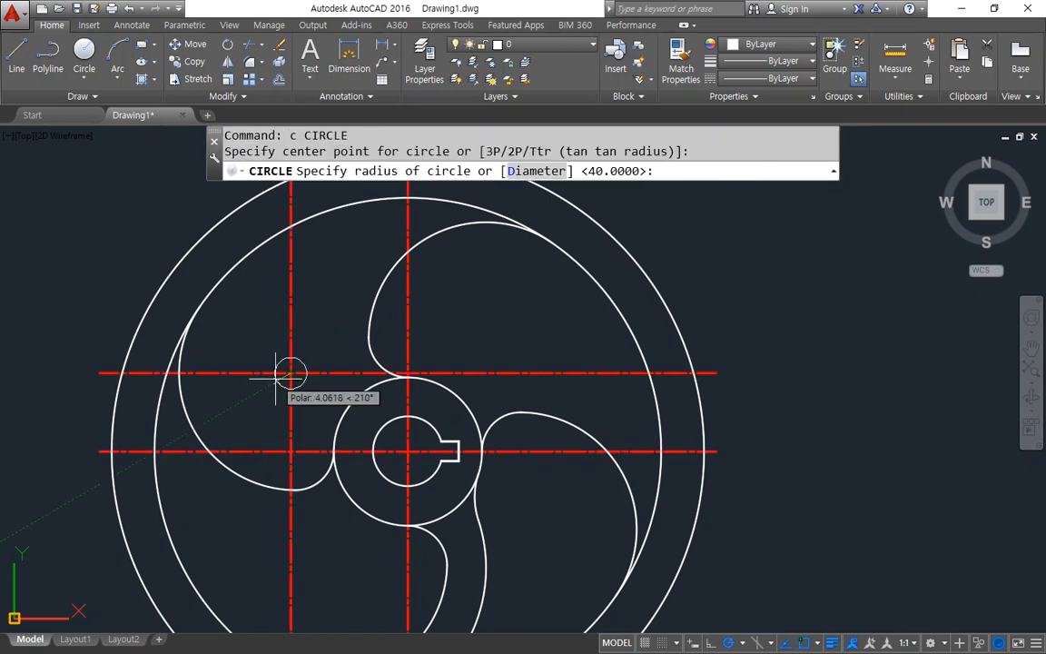
pyautogui.write('40')
pyautogui.press('Return')
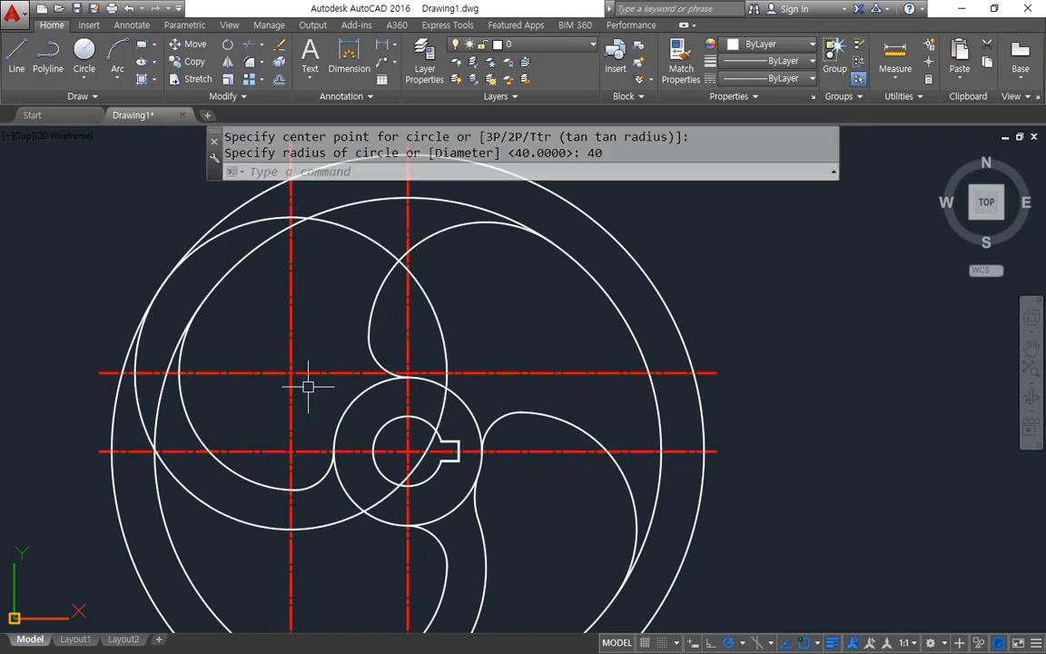
# Step: Erase the two offset centerlines and trim the upper-left radius 40 circle's segment between the hub's upper right and the bore
pyautogui.click(307, 386)
pyautogui.click(291, 338)
pyautogui.write('e')
pyautogui.press('Return')
pyautogui.write('tr')
pyautogui.press('Return')
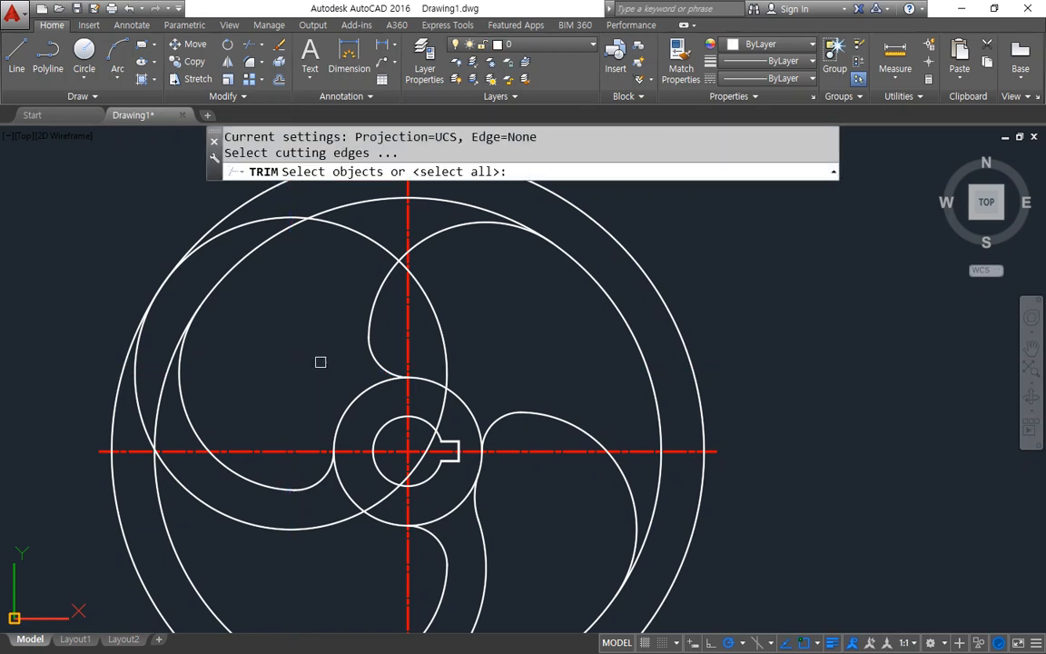
pyautogui.press('Return')
pyautogui.click(441, 407)
pyautogui.press('Return')
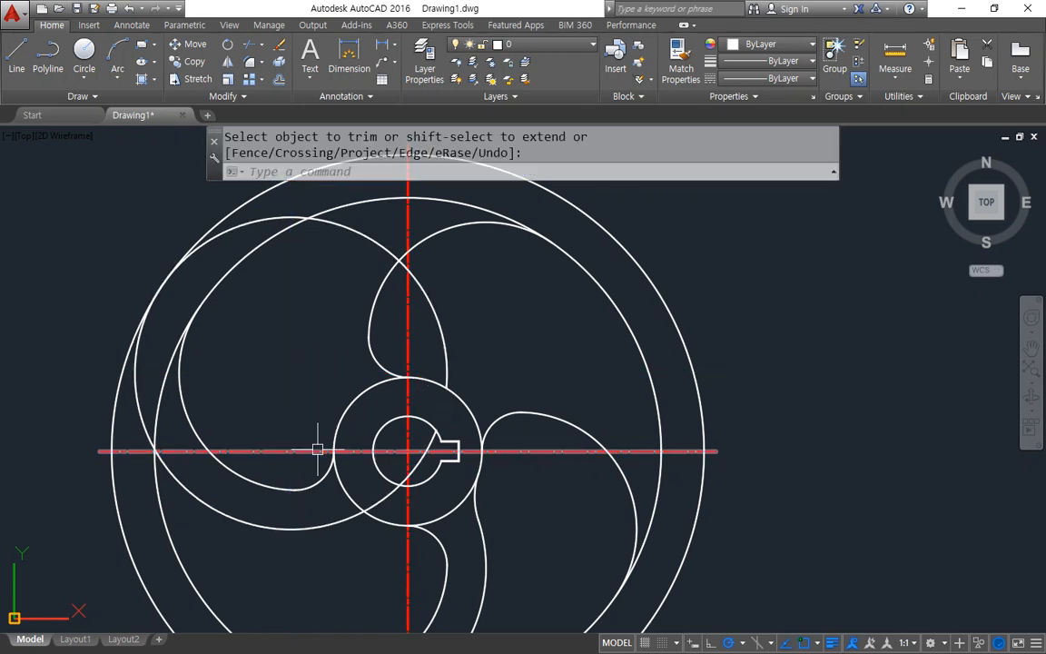
# Step: Fillet the left spoke's radius 40 arc to the bottom of the hub with radius 19
pyautogui.write('f')
pyautogui.press('Return')
pyautogui.write('r')
pyautogui.press('Return')
pyautogui.write('1')
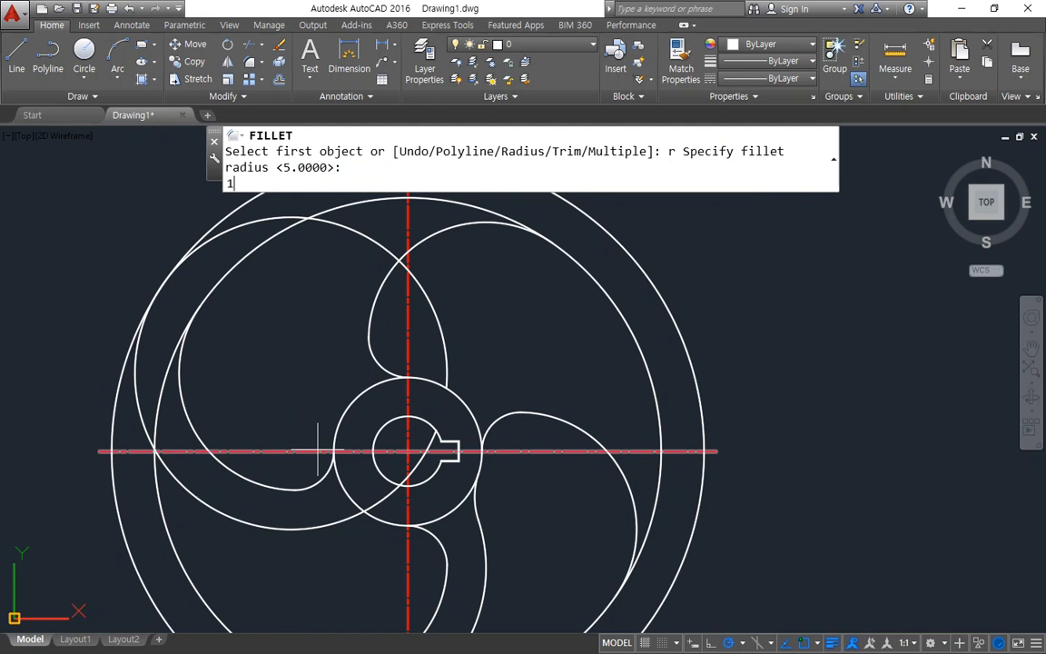
pyautogui.write('0')
pyautogui.press('Return')
pyautogui.click(323, 519)
# Step: Fillet the outer end of the left spoke's radius 40 arc to the inner rim with radius 5
pyautogui.write('f')
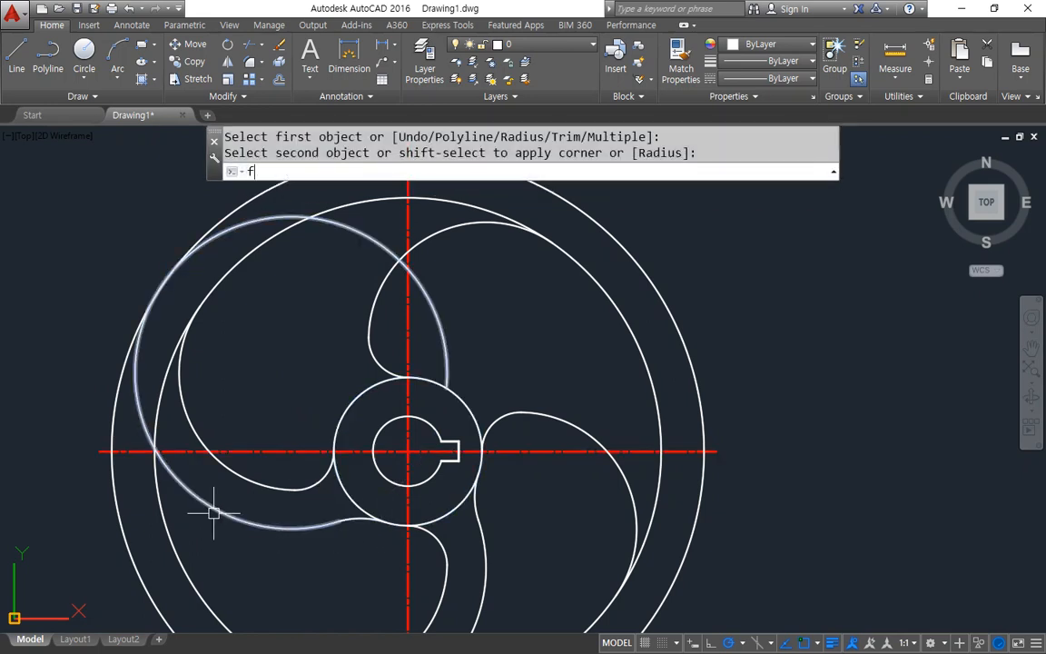
pyautogui.press('Return')
pyautogui.write('r')
pyautogui.press('Return')
pyautogui.write('5')
pyautogui.press('Return')
pyautogui.click(160, 434)
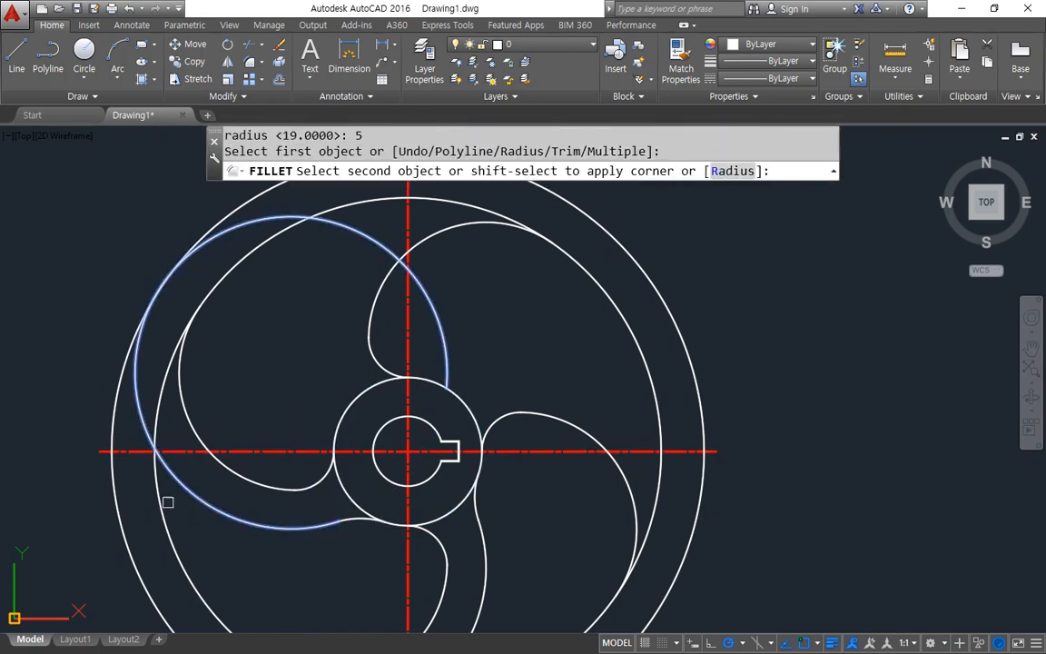
pyautogui.click(152, 499)
# Step: Offset the horizontal centerline 30 upward
pyautogui.moveTo(466, 356)
pyautogui.mouseDown(button='middle')
pyautogui.moveTo(420, 439)
pyautogui.moveTo(422, 376)
pyautogui.mouseUp(button='middle')
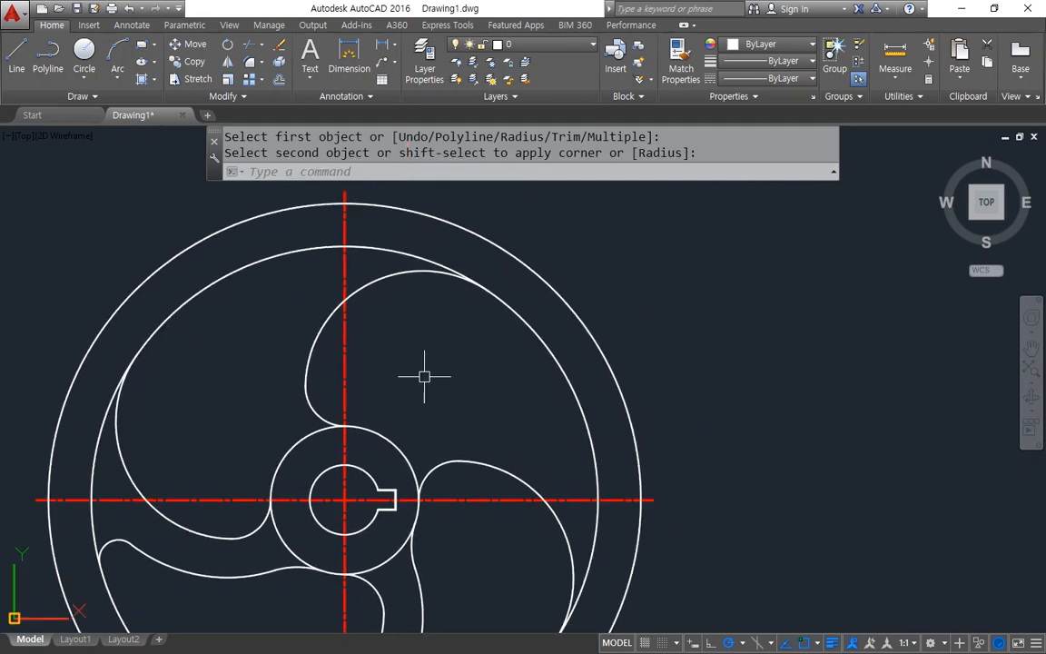
pyautogui.write('o')
pyautogui.press('Return')
pyautogui.write('30')
pyautogui.press('Return')
pyautogui.click(479, 499)
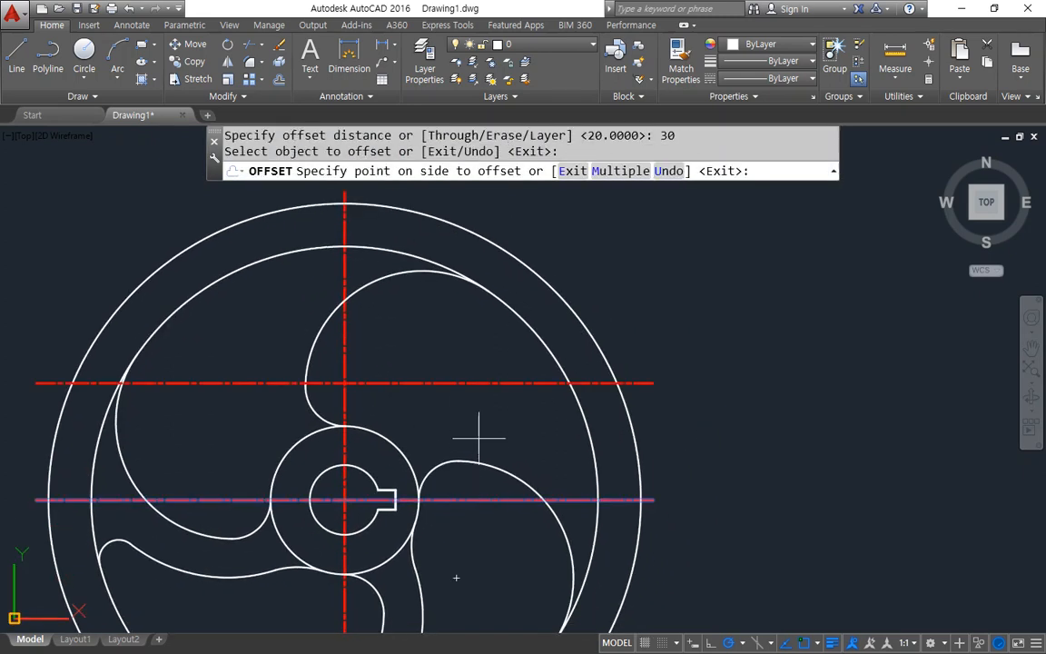
pyautogui.click(477, 431)
pyautogui.press('Return')
# Step: Offset the vertical centerline 20 to the right
pyautogui.write('o')
pyautogui.press('Return')
pyautogui.write('20')
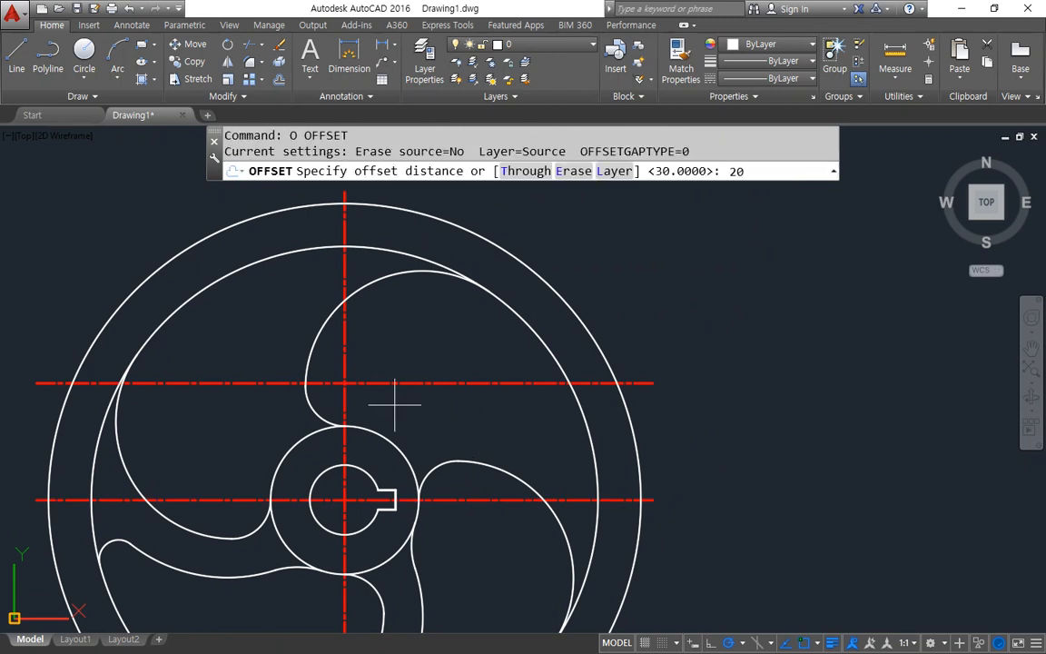
pyautogui.press('Return')
pyautogui.click(348, 356)
pyautogui.click(443, 392)
pyautogui.press('Return')
# Step: Draw a radius 40 circle centred on the intersection of the two offset centerlines at the upper right
pyautogui.write('c')
pyautogui.press('Return')
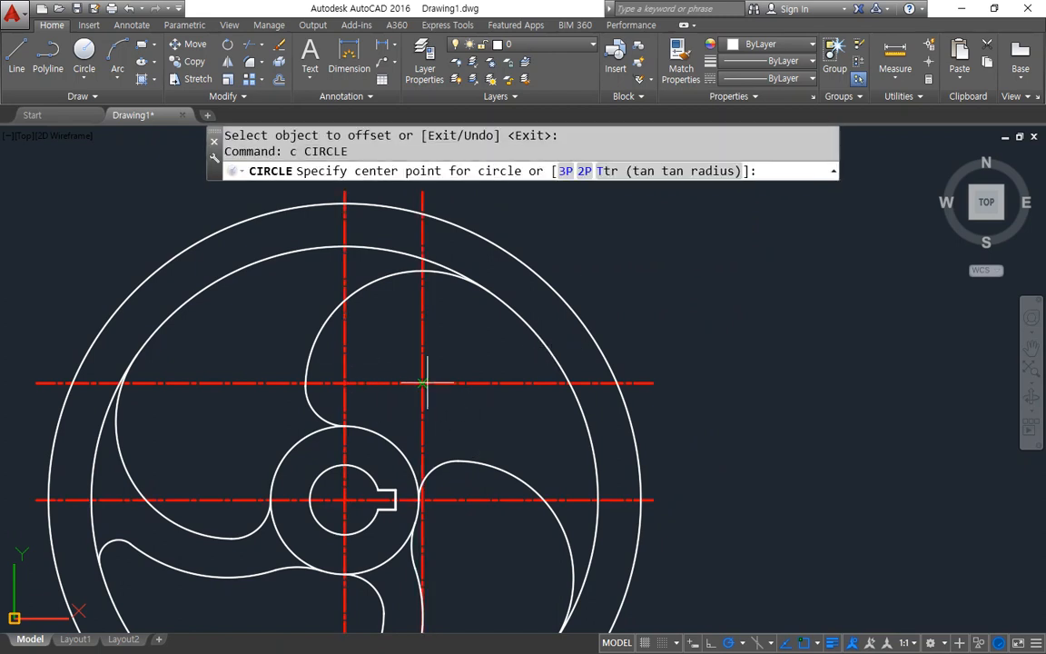
pyautogui.click(423, 383)
pyautogui.write('40')
pyautogui.press('Return')
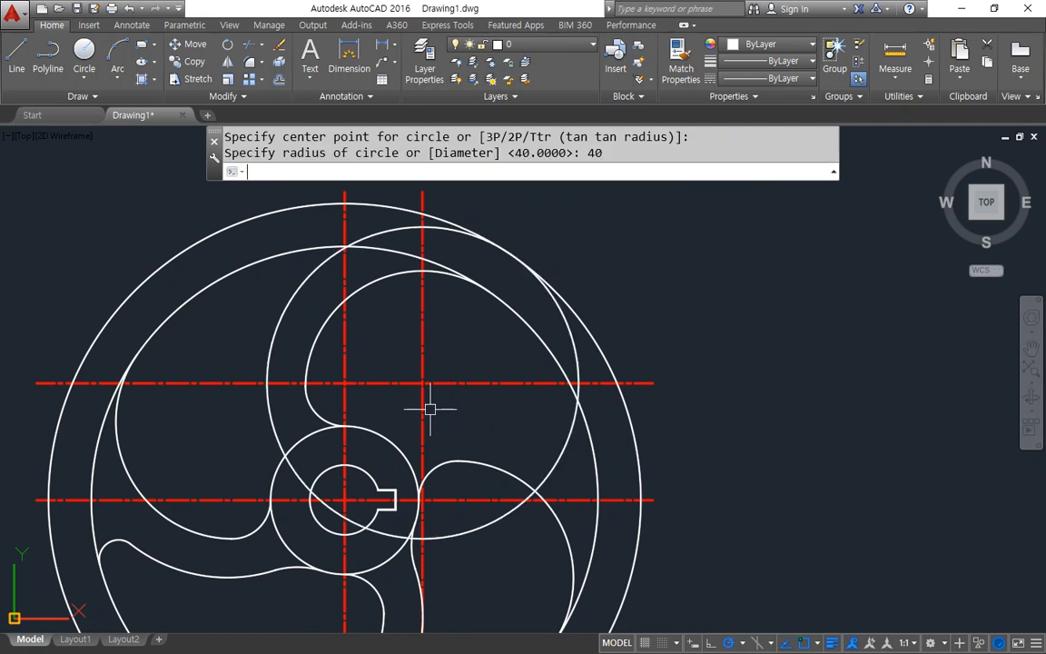
# Step: Erase the two offset centerlines crossing at the centre of the upper radius 40 circle
pyautogui.click(441, 402)
pyautogui.click(416, 343)
pyautogui.write('e')
pyautogui.press('Return')
# Step: Trim the segment of the upper radius 40 circle between the hub circle and the bore
pyautogui.write('tr')
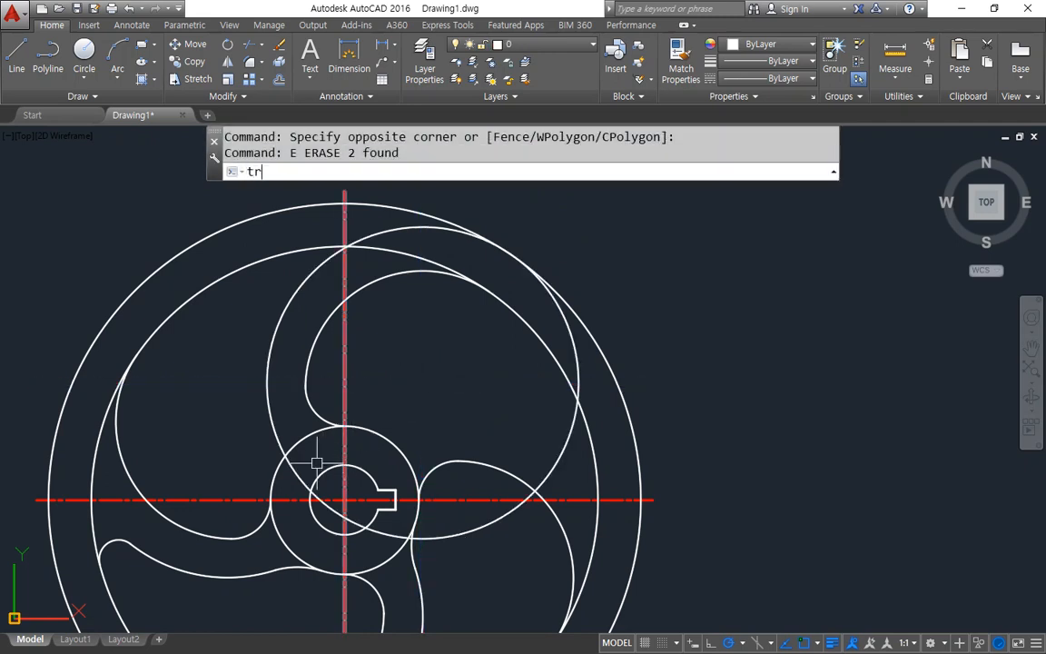
pyautogui.press('Return')
pyautogui.press('Return')
pyautogui.click(306, 471)
pyautogui.press('Return')
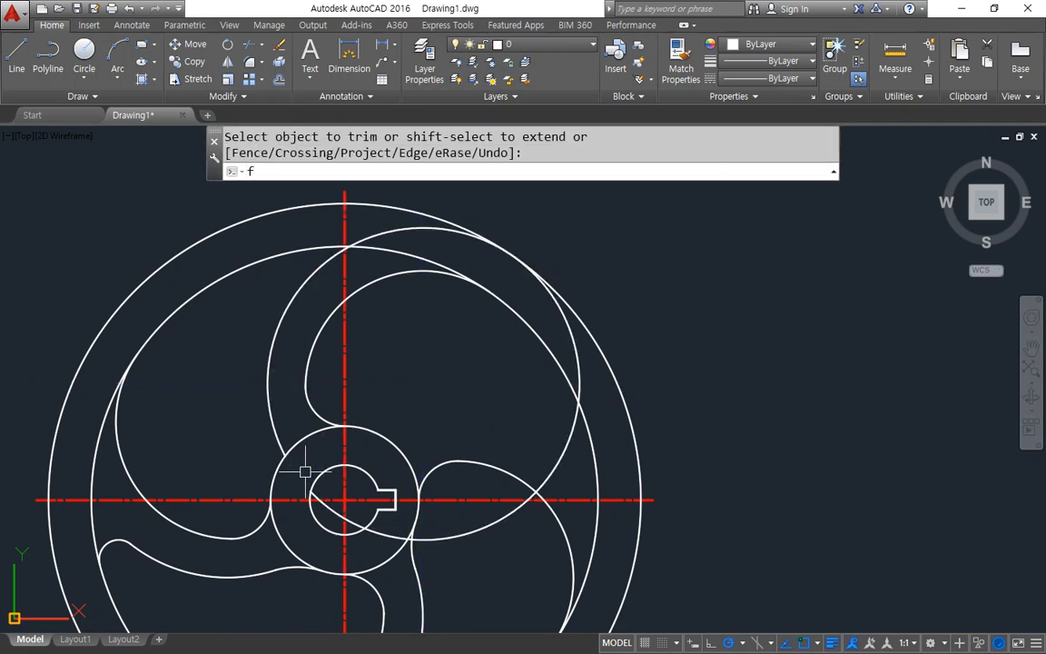
# Step: Fillet the inner end of the upper spoke's radius 40 arc to the hub circle with radius 19
pyautogui.write('f')
pyautogui.press('Return')
pyautogui.write('r')
pyautogui.press('Return')
pyautogui.write('1')
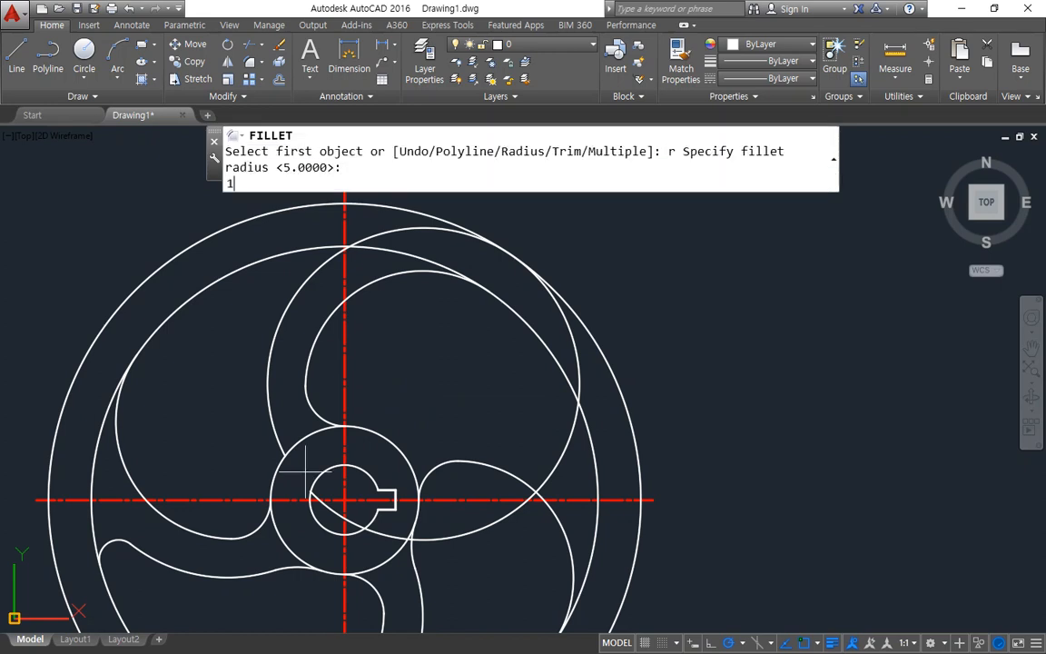
pyautogui.write('9')
pyautogui.press('Return')
pyautogui.click(282, 460)
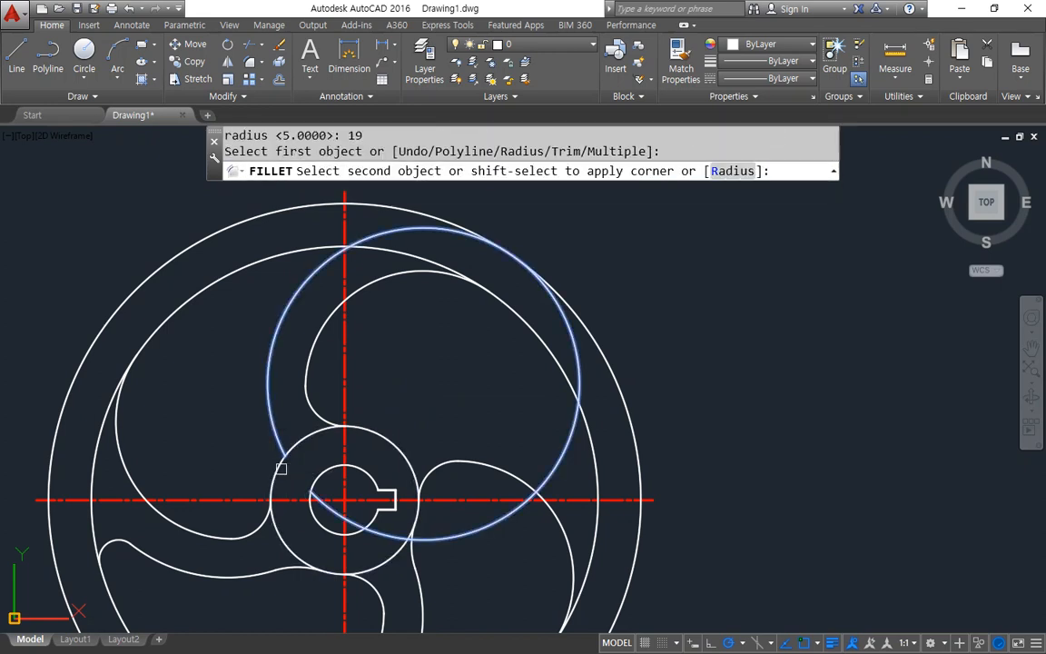
pyautogui.click(278, 467)
# Step: Fillet the outer end of the upper spoke's radius 40 arc to the inner rim with radius 5
pyautogui.write('f')
pyautogui.press('Return')
pyautogui.write('r')
pyautogui.press('Return')
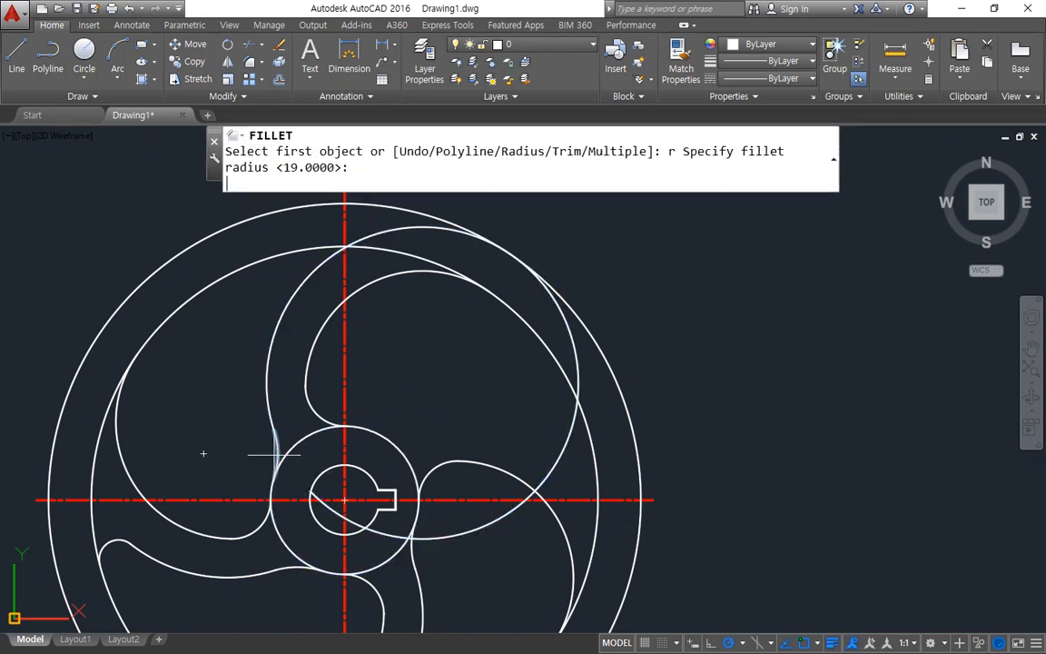
pyautogui.write('5')
pyautogui.press('Return')
pyautogui.click(316, 254)
pyautogui.click(329, 329)
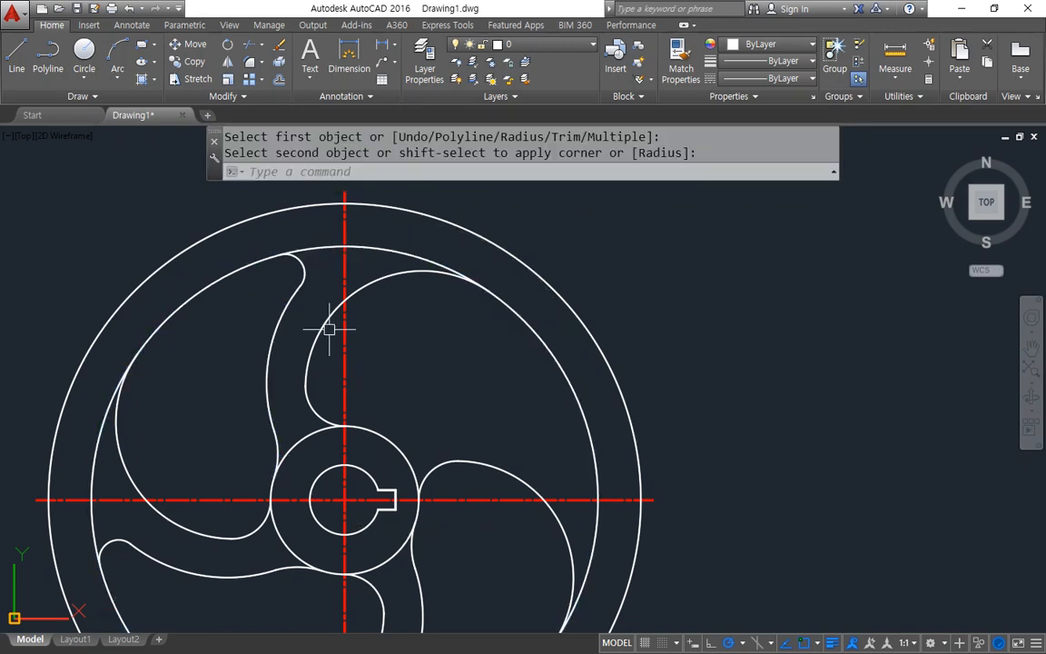
# Step: Offset the vertical centerline 30 to the right
pyautogui.moveTo(385, 439); pyautogui.dragTo(381, 291, button='middle')
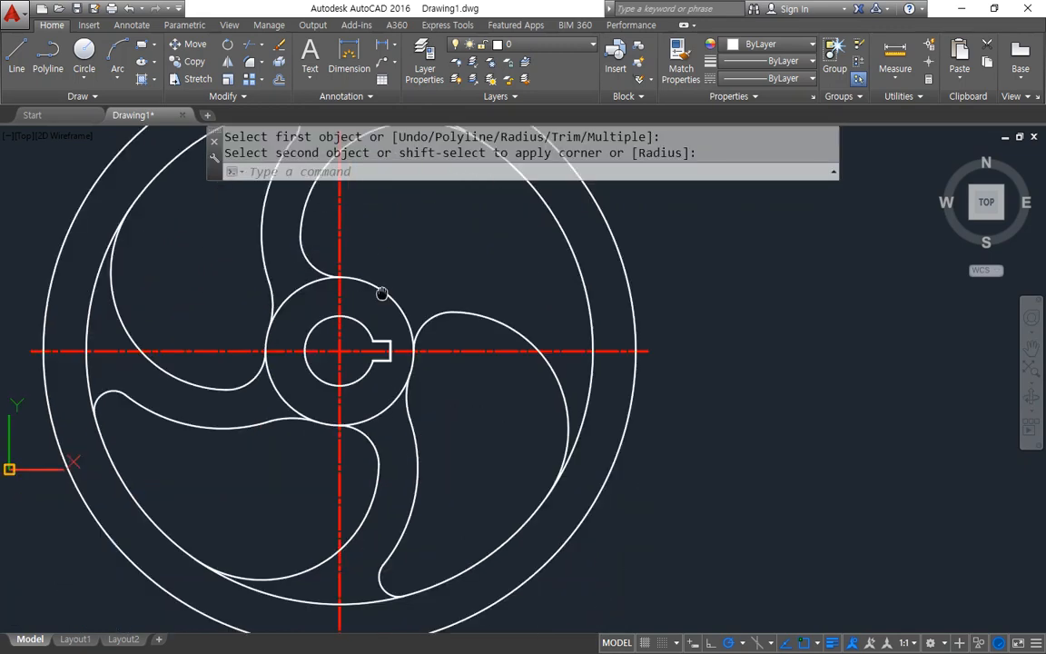
pyautogui.click(418, 348)
pyautogui.write('o')
pyautogui.press('Return')
pyautogui.write('30')
pyautogui.press('Return')
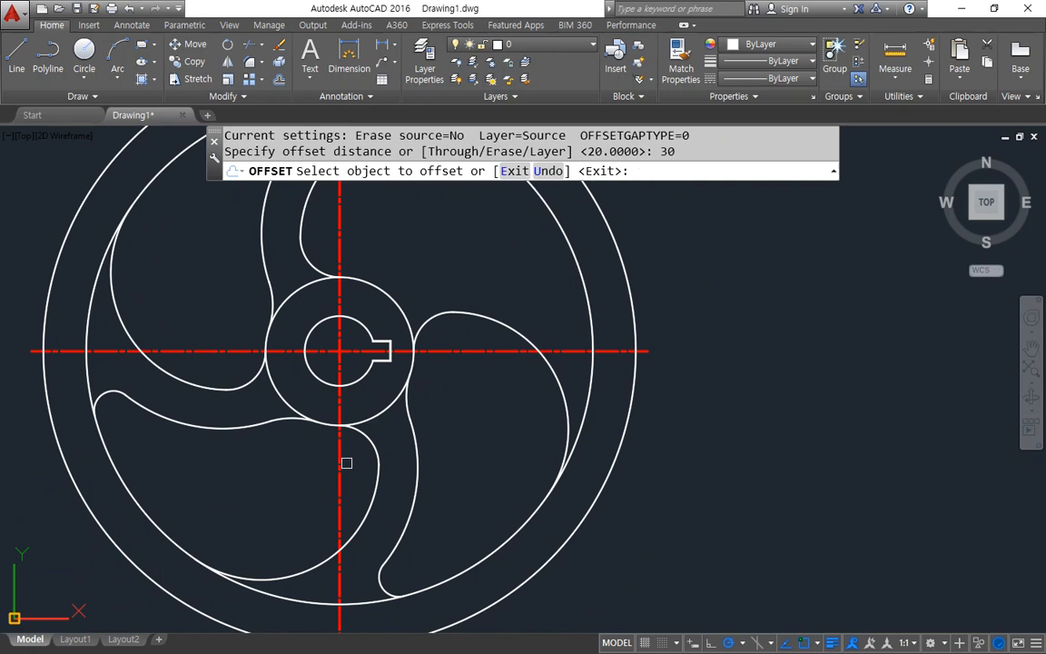
pyautogui.click(346, 465)
pyautogui.click(346, 469)
pyautogui.click(341, 484)
pyautogui.click(474, 459)
pyautogui.press('Return')
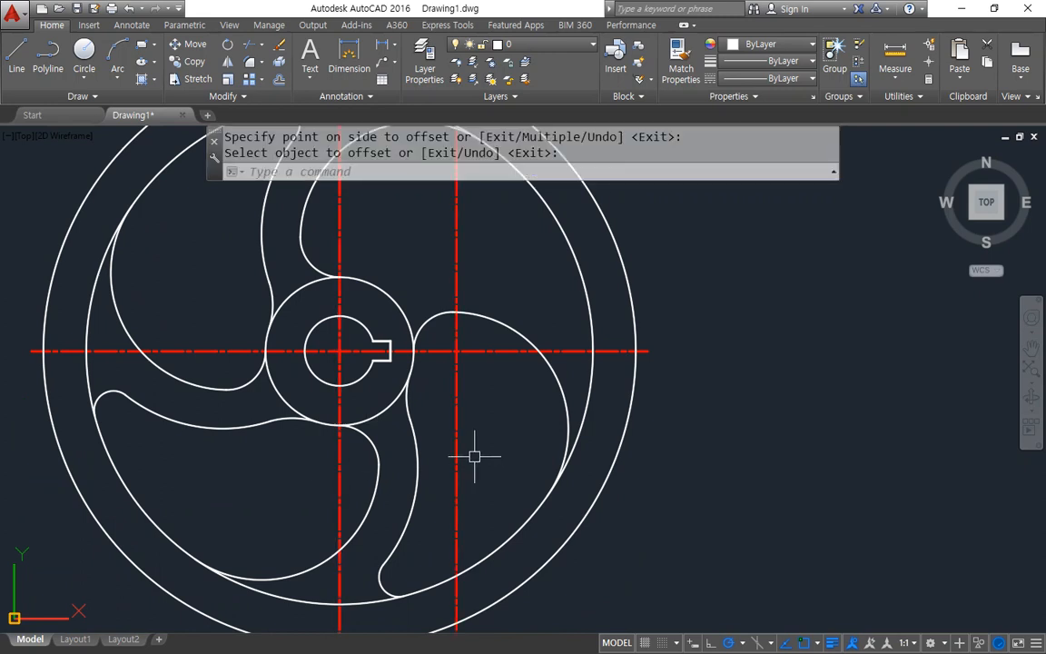
# Step: Offset the horizontal centerline 20 downward
pyautogui.write('o')
pyautogui.press('Return')
pyautogui.write('20')
pyautogui.press('Return')
pyautogui.click(478, 351)
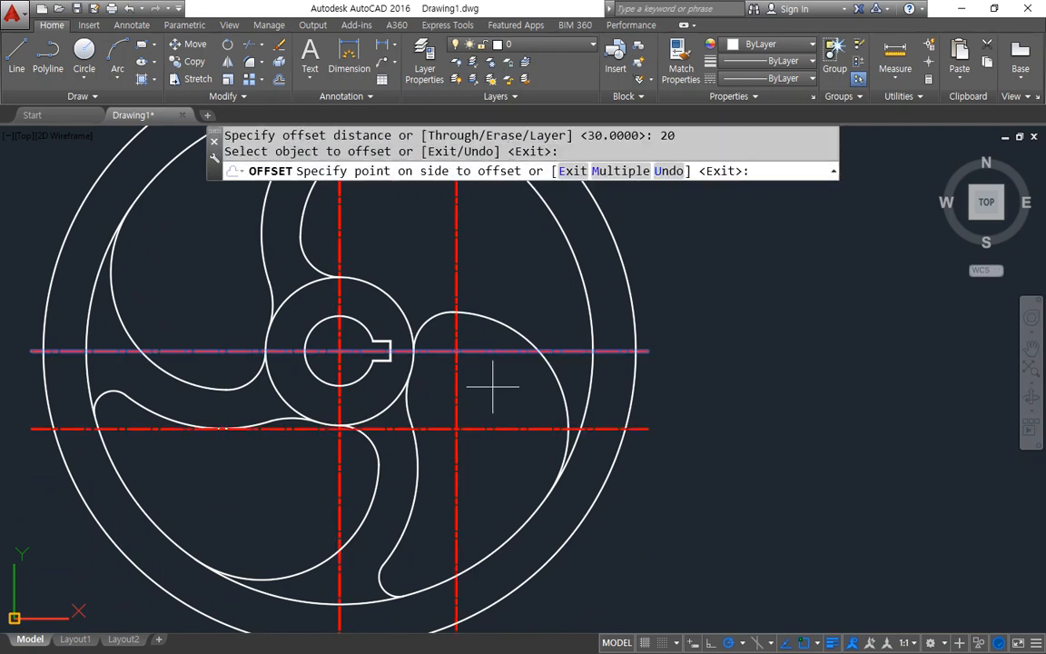
pyautogui.click(493, 388)
# Step: Draw a radius 40 circle centred on the intersection of the two offset centerlines at the lower right
pyautogui.write('c')
pyautogui.press('Return')
pyautogui.click(456, 428)
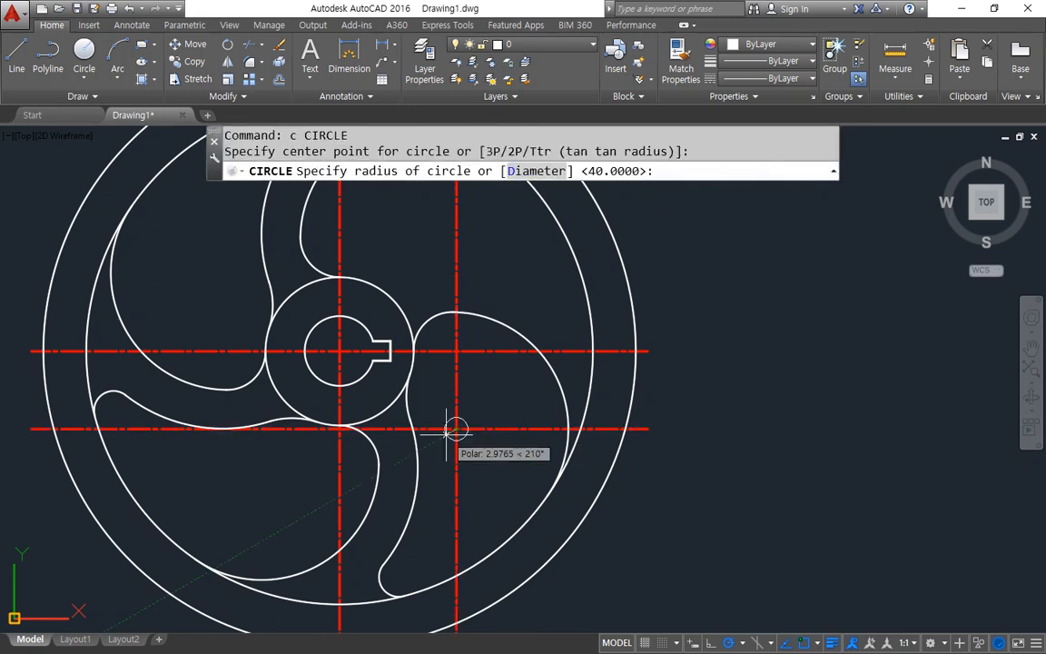
pyautogui.write('40')
pyautogui.press('Return')
# Step: Erase the two offset centerlines crossing at the centre of the lower-right radius 40 circle
pyautogui.click(484, 435)
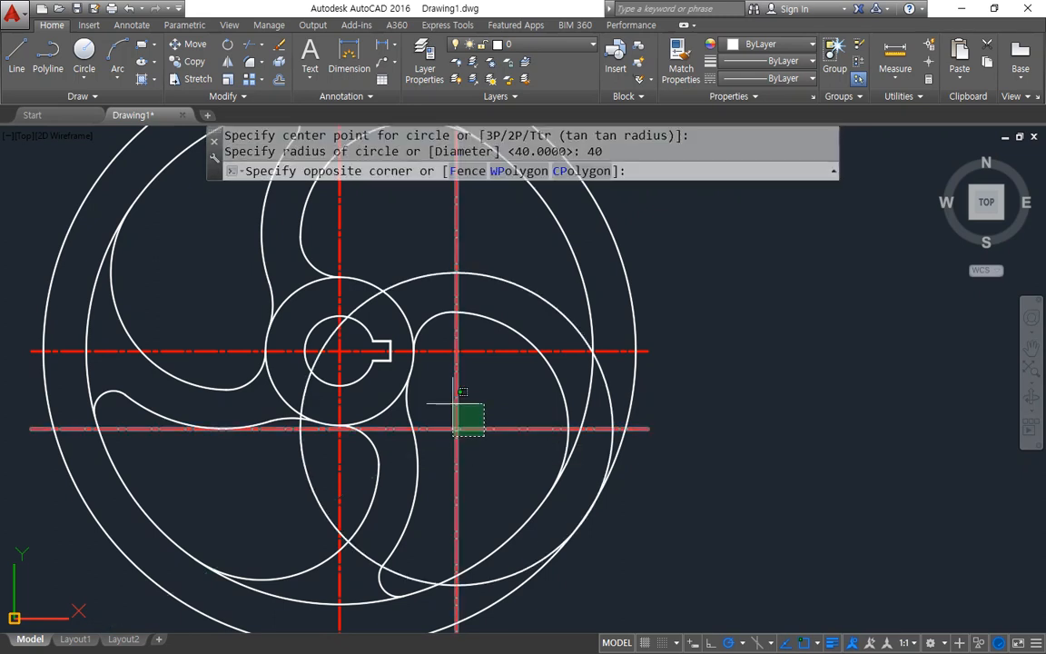
pyautogui.click(451, 400)
pyautogui.write('e')
pyautogui.press('Return')
# Step: Trim the segment of the lower-right radius 40 circle between the hub circle and the bore
pyautogui.write('tr')
pyautogui.press('Return')
pyautogui.press('Return')
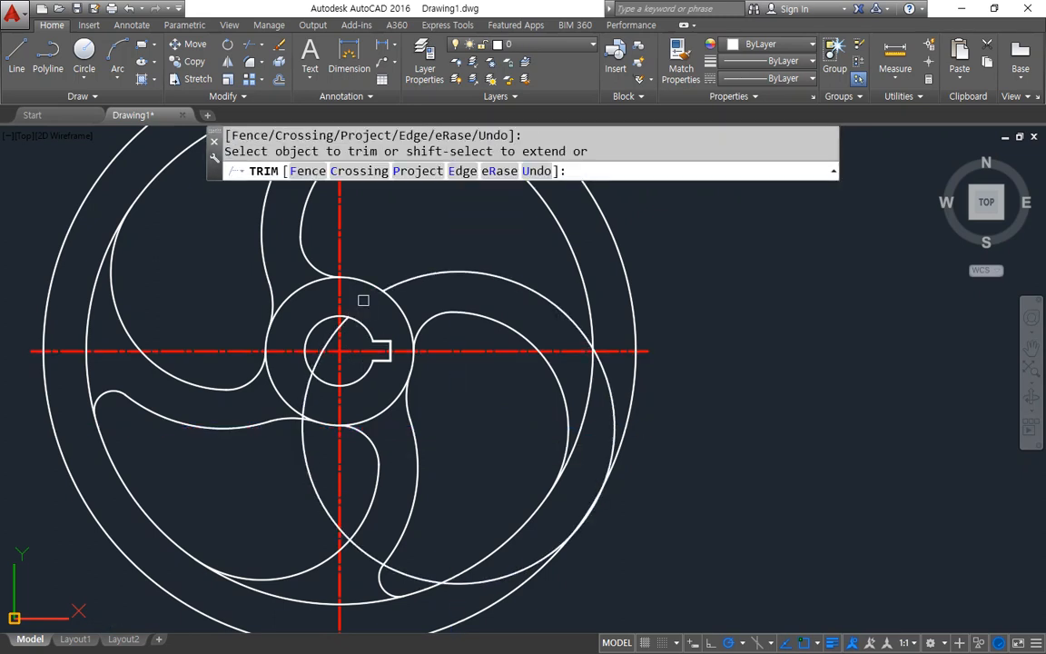
pyautogui.press('Return')
# Step: Fillet the inner end of the right spoke's radius 40 arc to the hub circle with radius 19
pyautogui.write('f')
pyautogui.press('Return')
pyautogui.write('r')
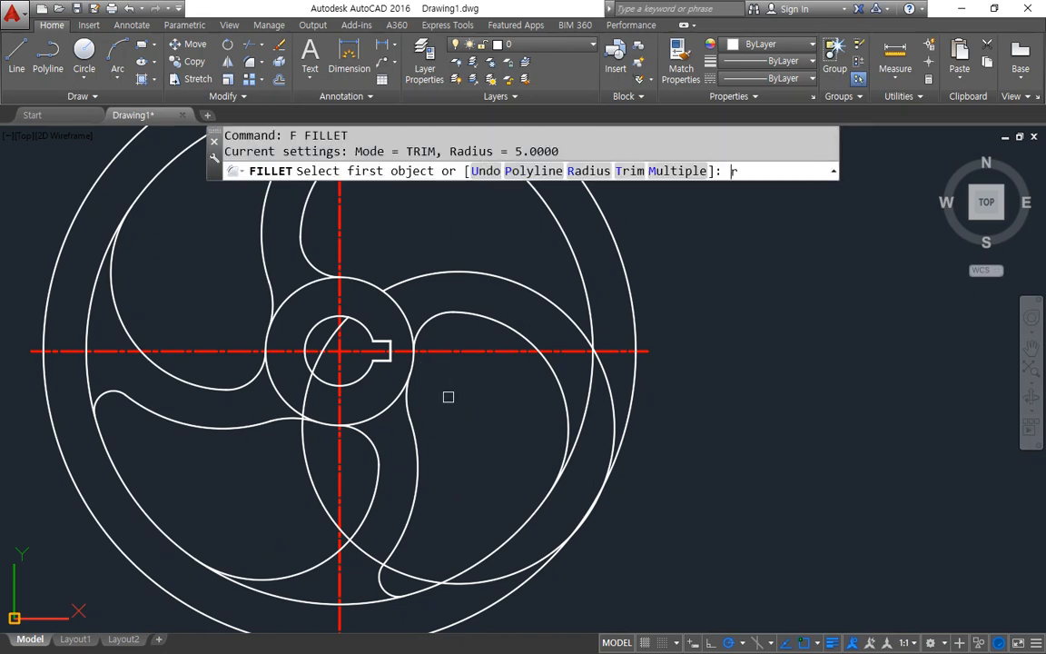
pyautogui.press('Return')
pyautogui.write('19')
pyautogui.press('Return')
pyautogui.click(374, 280)
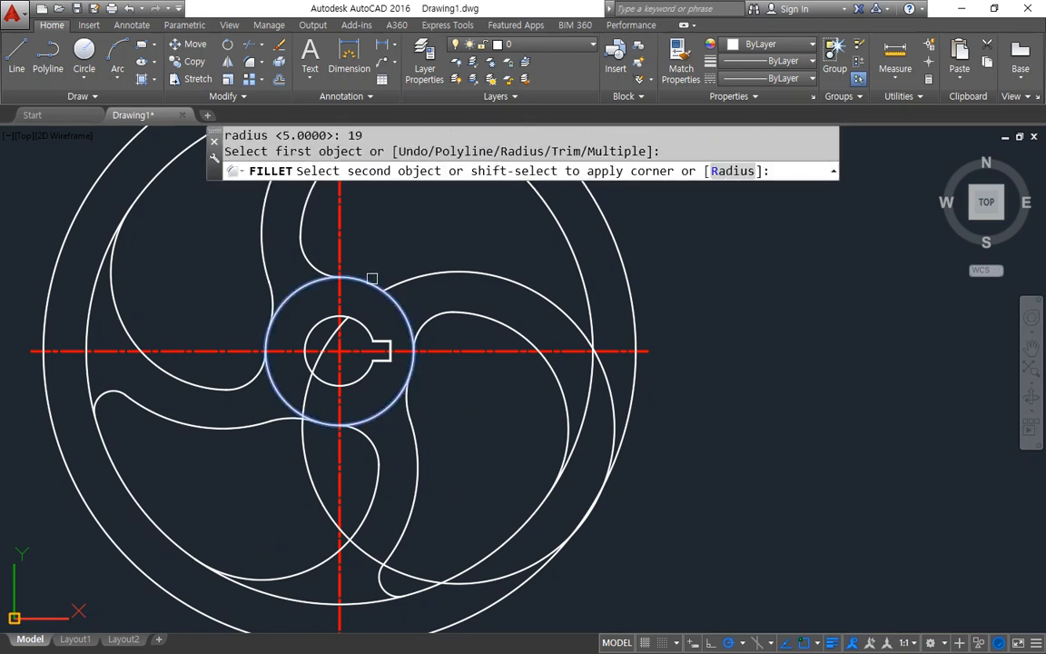
pyautogui.click(422, 288)
# Step: Fillet the outer end of the right spoke's radius 40 arc to the inner rim with radius 5
pyautogui.write('f')
pyautogui.press('Return')
pyautogui.write('r')
pyautogui.press('Return')
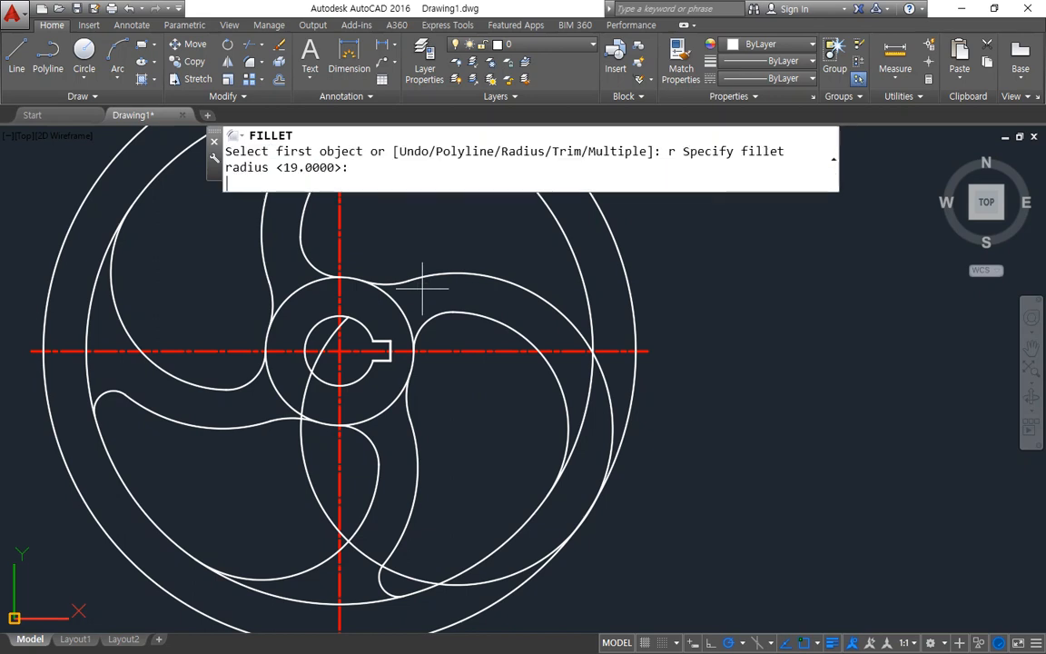
pyautogui.write('5')
pyautogui.press('Return')
pyautogui.click(565, 313)
pyautogui.click(585, 294)
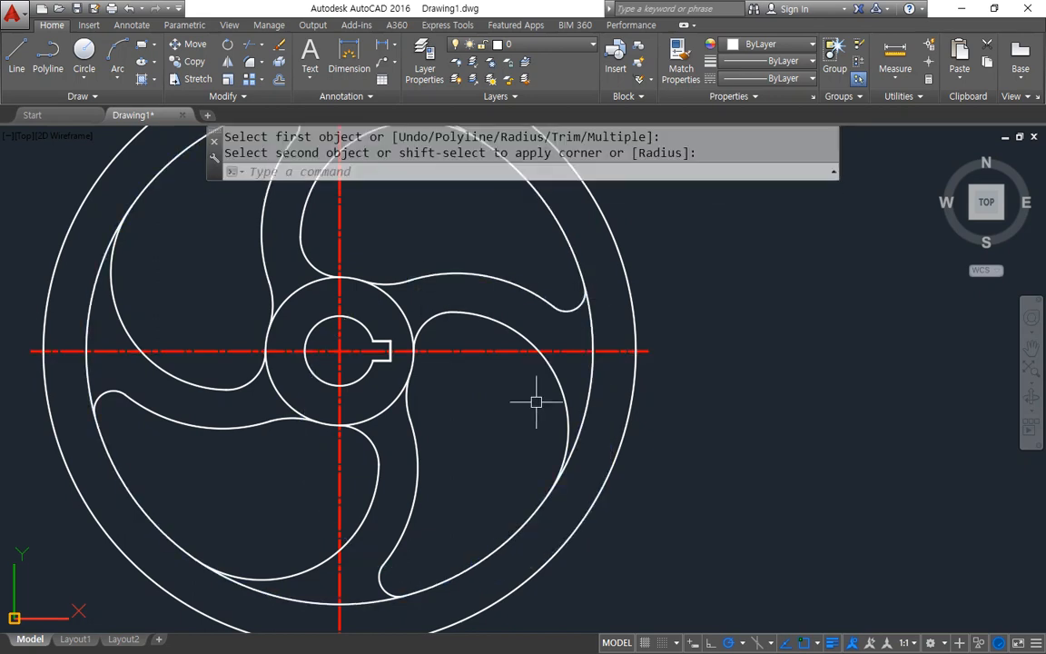
pyautogui.scroll(-2, 416, 460)
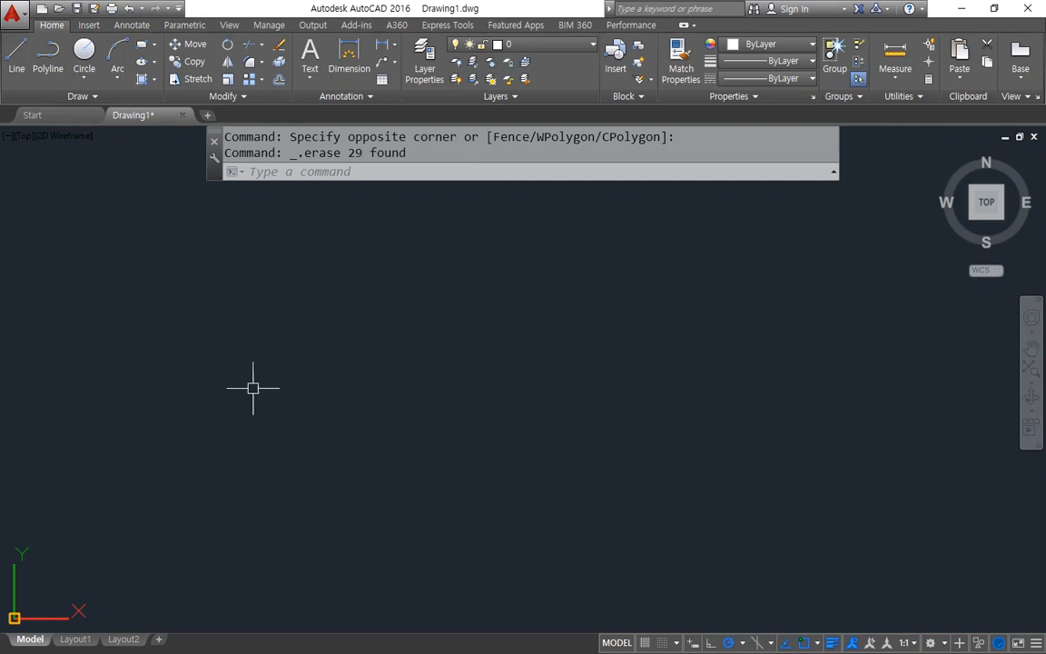
# Step: Draw a horizontal line continued by a longer vertical line running down from its right end, forming a corner
pyautogui.click(103, 266)
pyautogui.click(219, 387)
pyautogui.write('l')
pyautogui.press('Return')
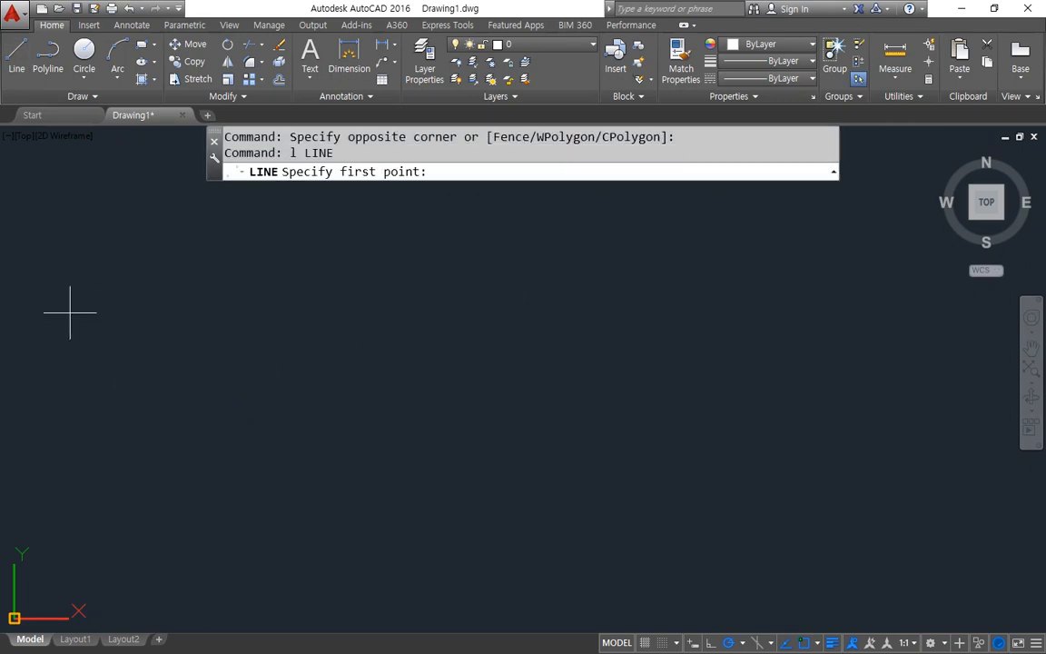
pyautogui.click(70, 313)
pyautogui.click(232, 313)
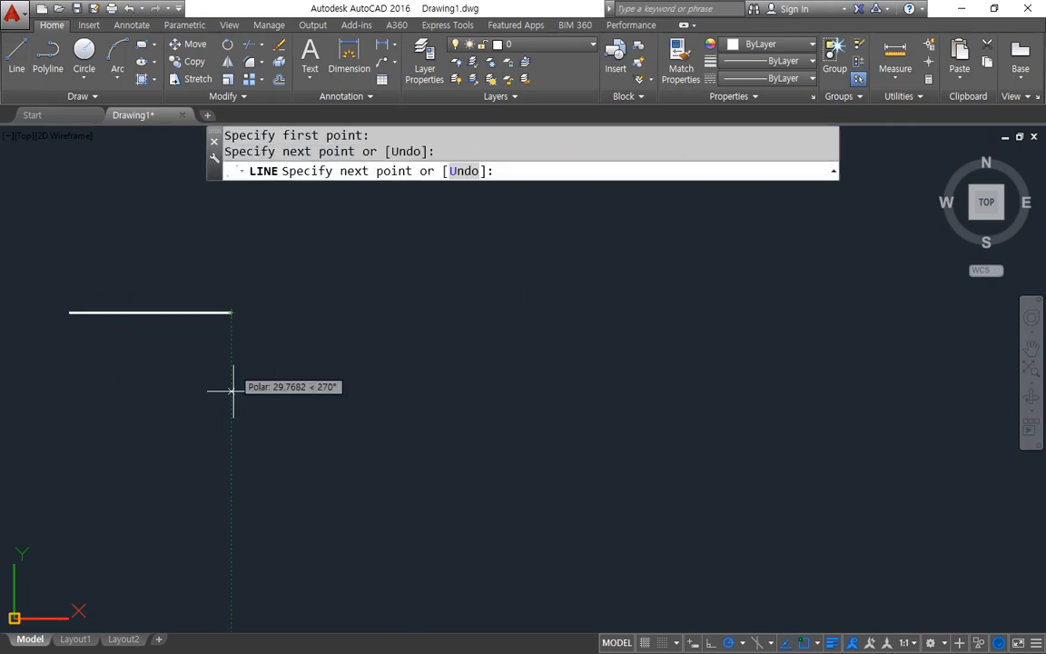
pyautogui.click(231, 551)
pyautogui.press('Return')
# Step: Draw a horizontal line to the right of the corner and a long vertical line crossing it near its right end
pyautogui.press('Return')
pyautogui.click(293, 312)
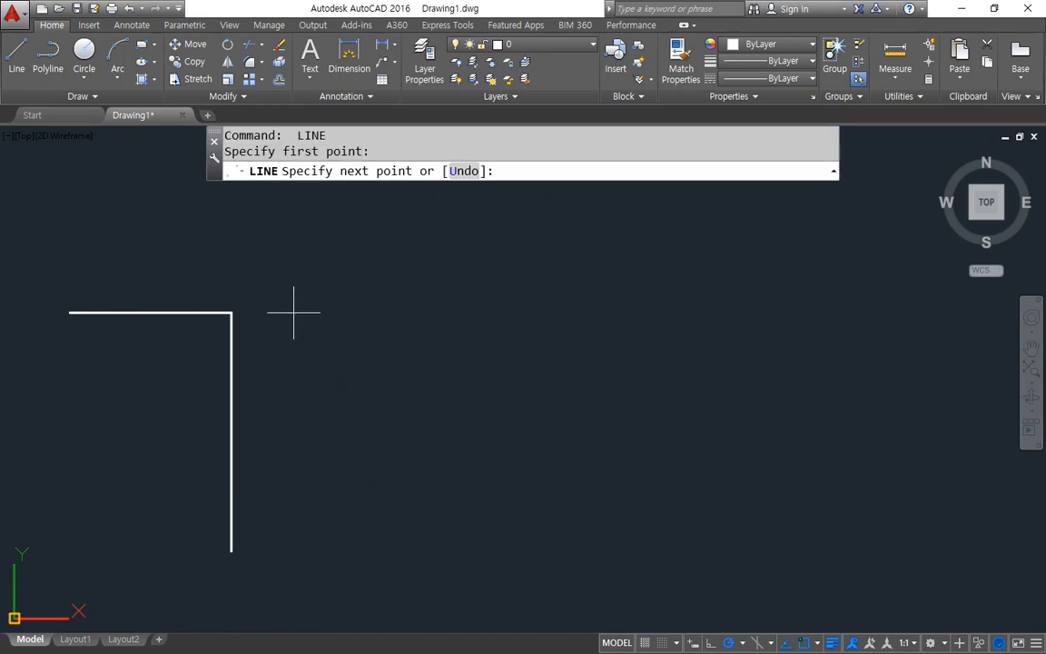
pyautogui.click(529, 313)
pyautogui.press('Return')
pyautogui.press('Return')
pyautogui.click(477, 251)
pyautogui.click(477, 575)
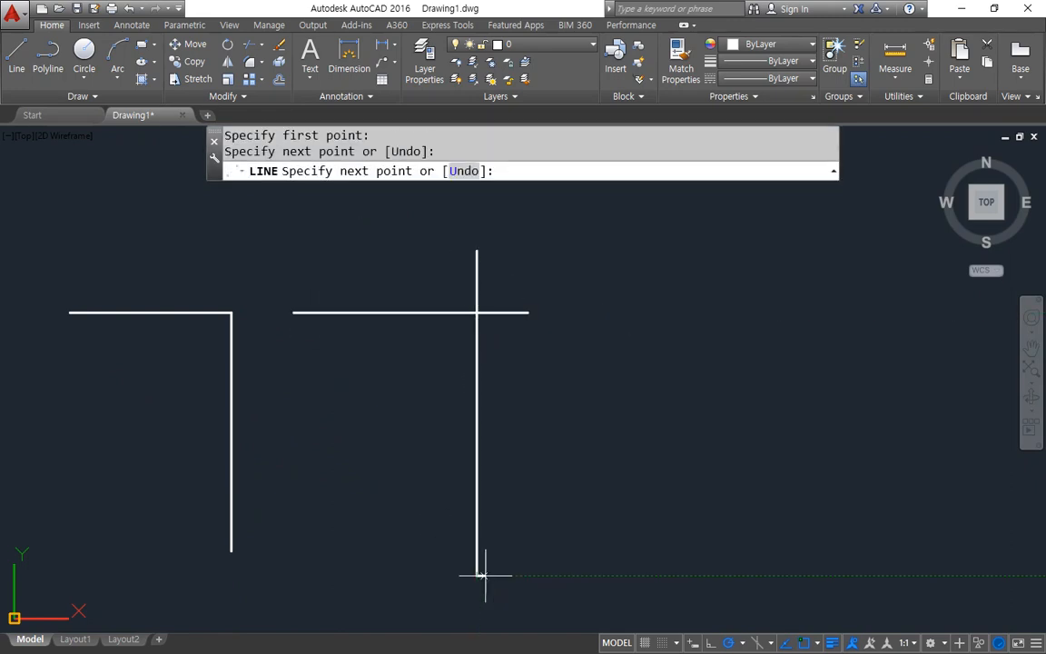
pyautogui.press('Return')
# Step: Draw a short horizontal line and a separate vertical line further right and lower, leaving a gap between them
pyautogui.press('Return')
pyautogui.click(596, 312)
pyautogui.click(731, 311)
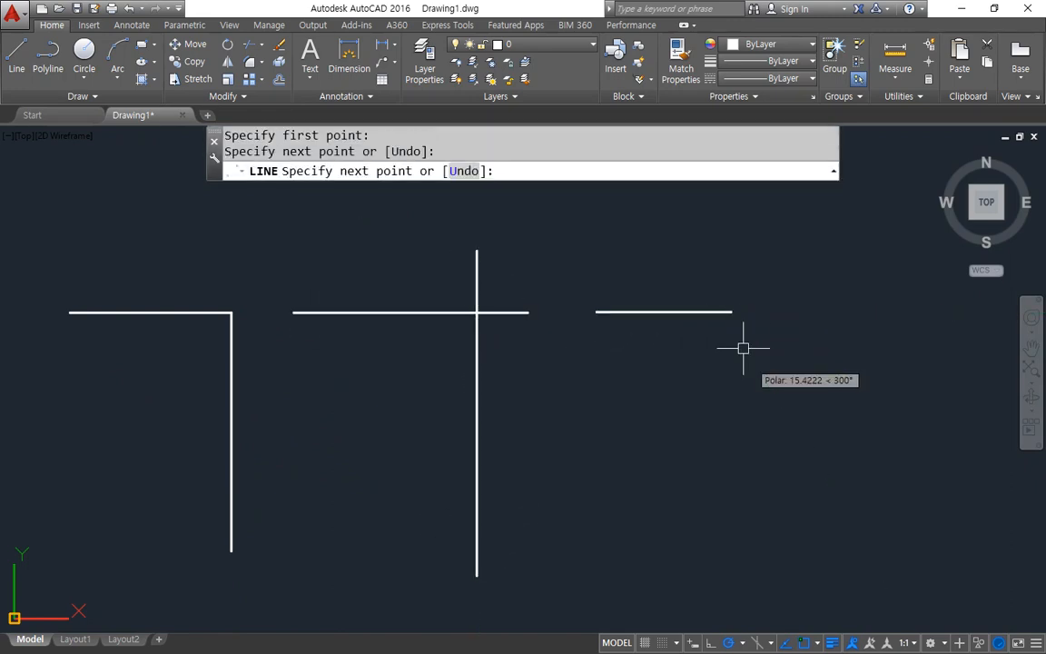
pyautogui.press('Return')
pyautogui.press('Return')
pyautogui.click(940, 534)
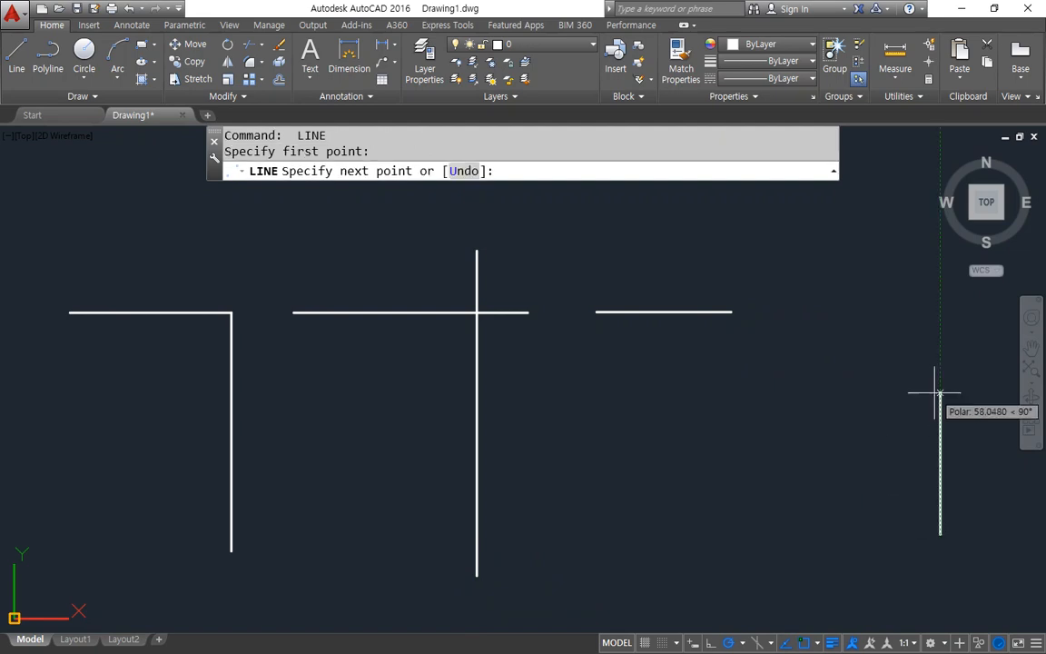
pyautogui.click(939, 393)
pyautogui.press('Return')
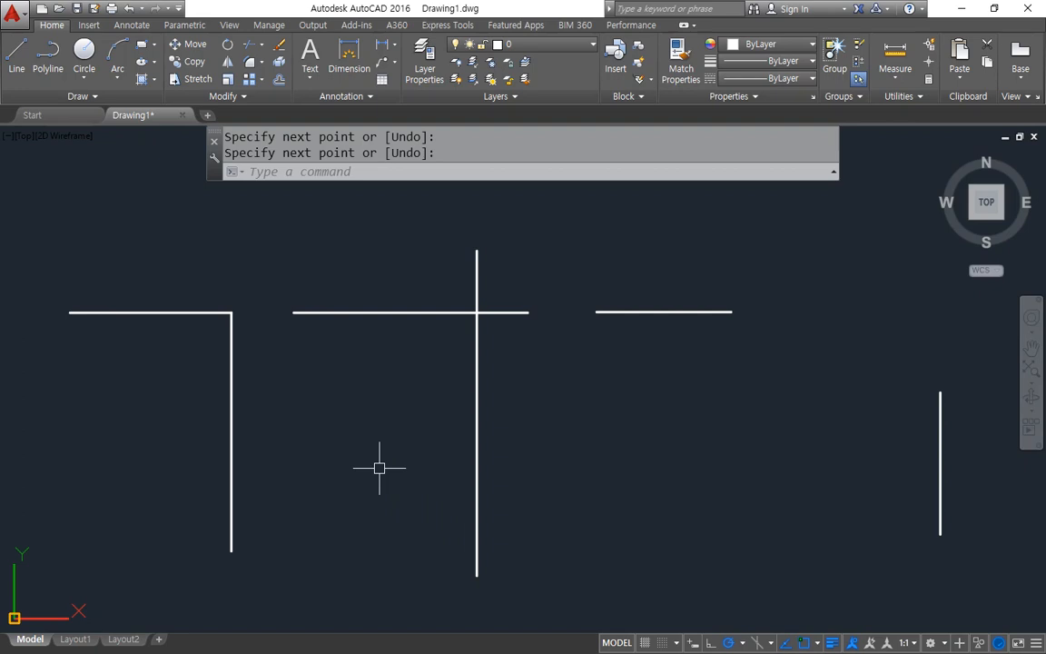
# Step: Draw a diagonal line cutting across both the horizontal and vertical lines of the crossing pair
pyautogui.scroll(4, 364, 376)
pyautogui.moveTo(426, 318); pyautogui.dragTo(421, 433, button='middle')
pyautogui.write('l')
pyautogui.press('Return')
pyautogui.click(344, 299)
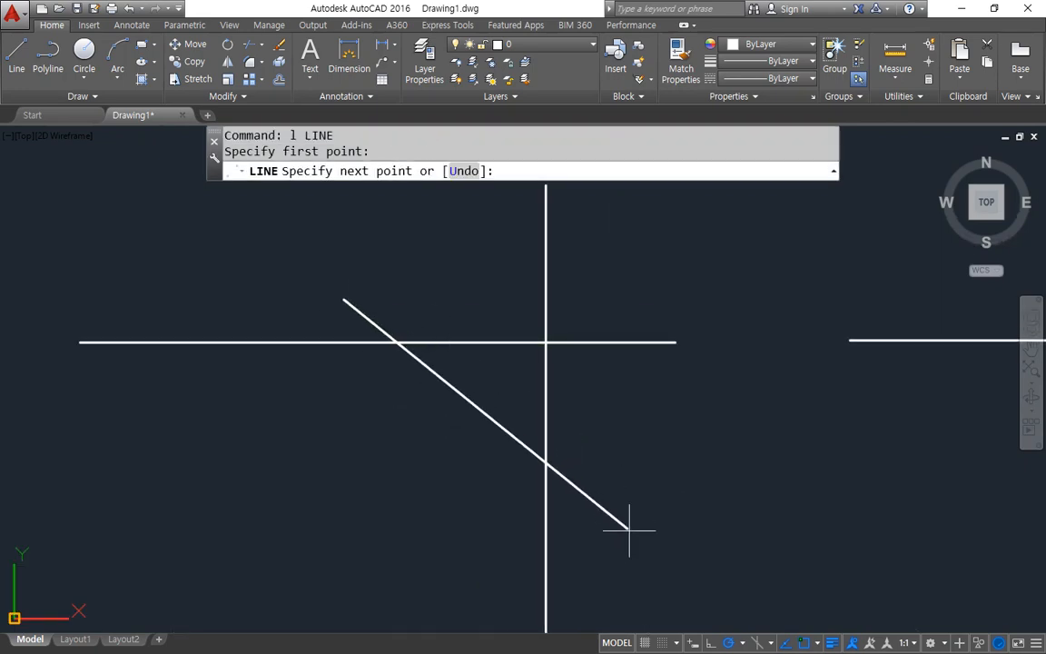
pyautogui.click(649, 571)
pyautogui.press('Return')
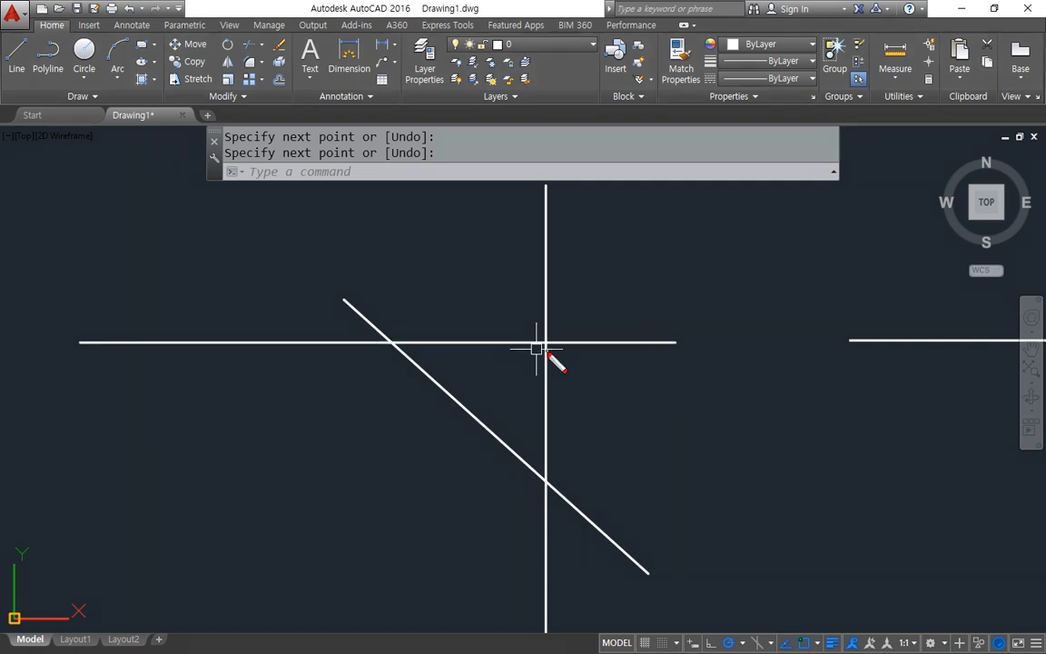
# Step: Mark the diagonal's horizontal and vertical distances from the crossing as D1 and D2 in red ink, and clear the marks
pyautogui.moveTo(545, 353); pyautogui.dragTo(545, 267)
pyautogui.moveTo(530, 343)
pyautogui.mouseDown()
pyautogui.moveTo(407, 341)
pyautogui.moveTo(409, 258)
pyautogui.mouseUp()
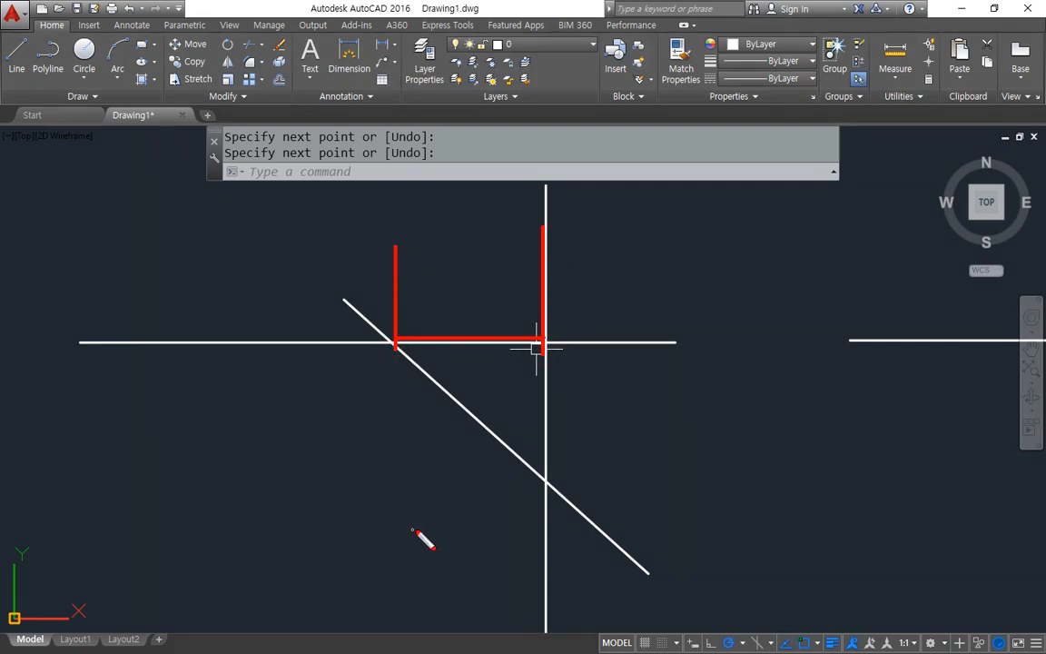
pyautogui.moveTo(457, 226)
pyautogui.mouseDown()
pyautogui.moveTo(499, 233)
pyautogui.moveTo(460, 285)
pyautogui.mouseUp()
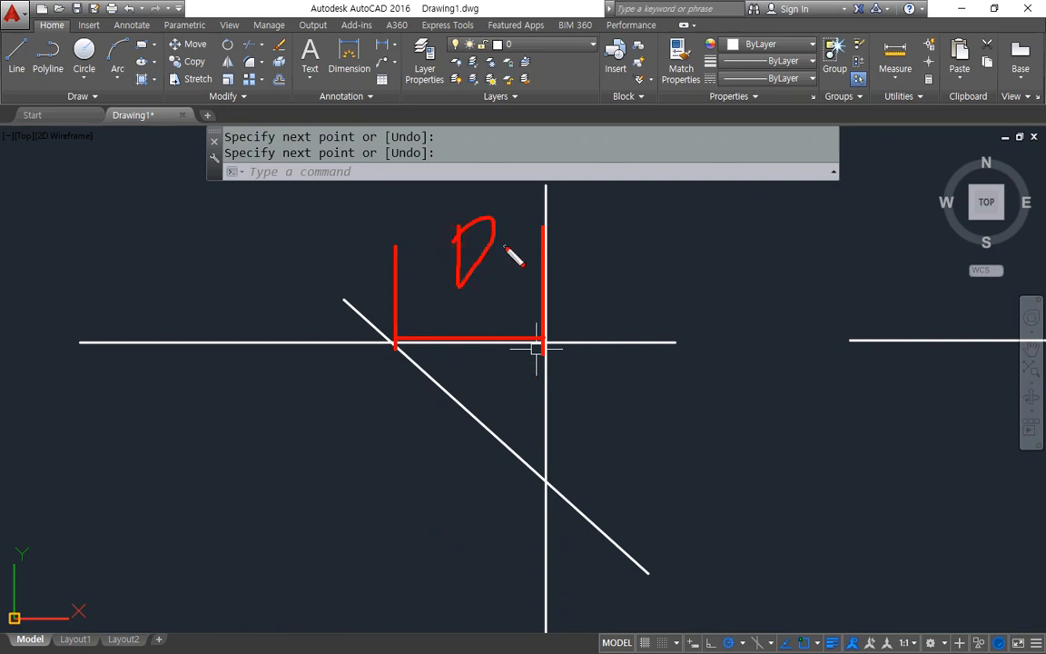
pyautogui.moveTo(520, 343); pyautogui.dragTo(641, 342)
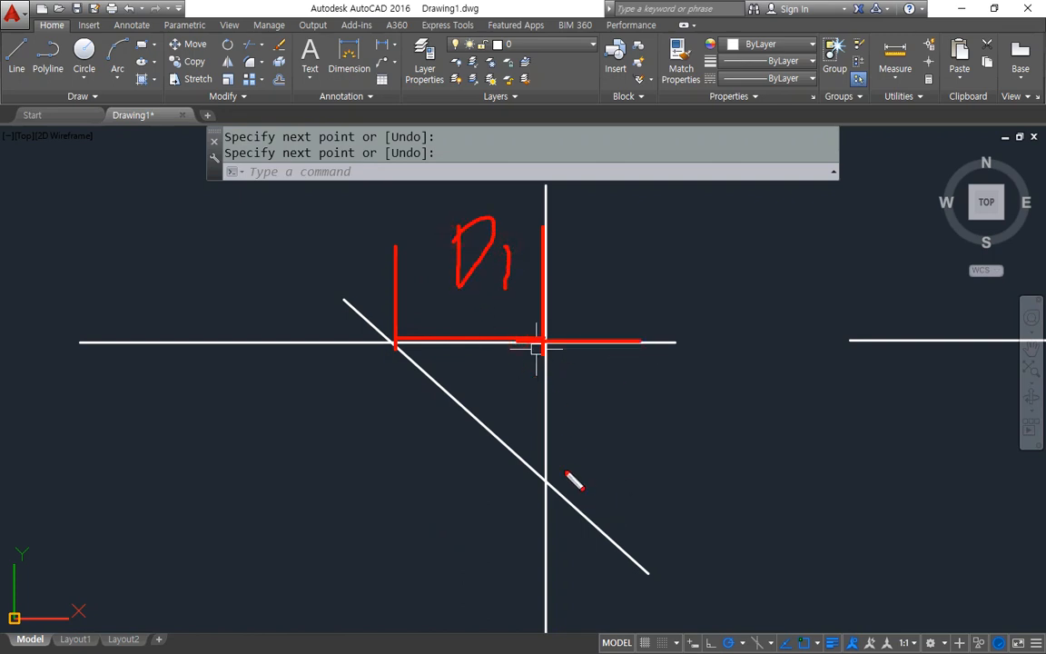
pyautogui.moveTo(537, 482); pyautogui.dragTo(643, 482)
pyautogui.moveTo(615, 346); pyautogui.dragTo(615, 482)
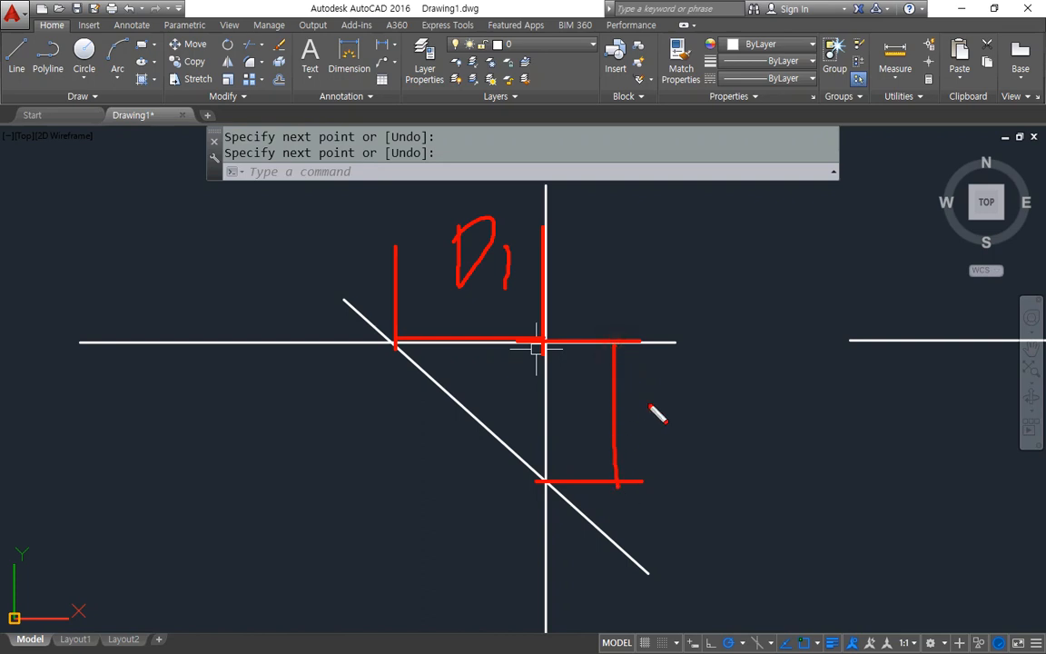
pyautogui.moveTo(647, 372); pyautogui.dragTo(636, 474)
pyautogui.moveTo(686, 413)
pyautogui.mouseDown()
pyautogui.moveTo(719, 459)
pyautogui.moveTo(760, 423)
pyautogui.mouseUp()
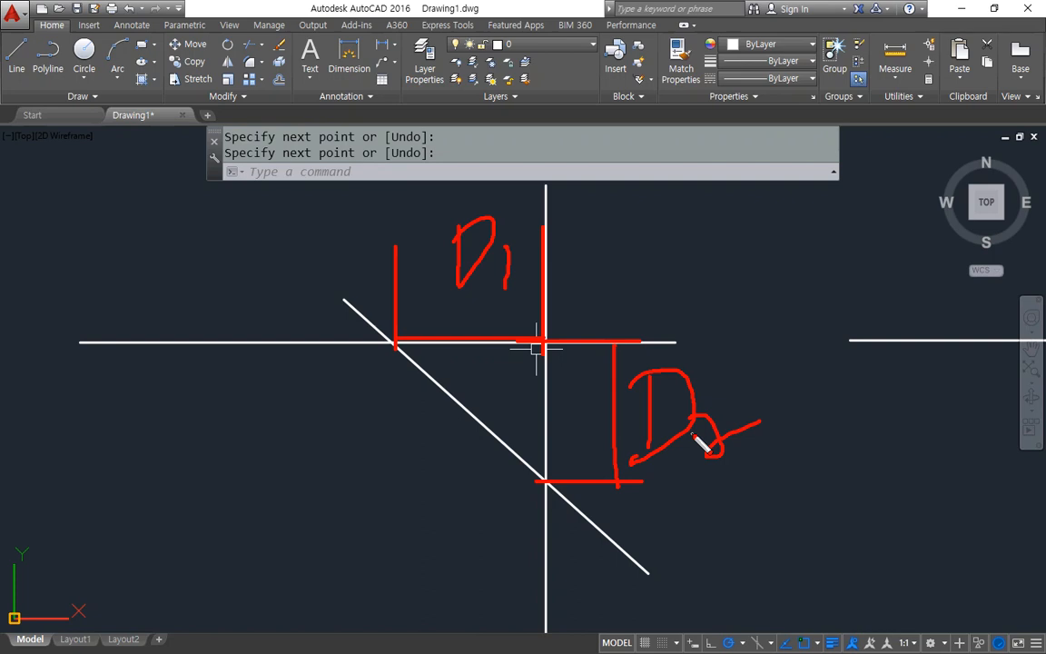
pyautogui.press('e')
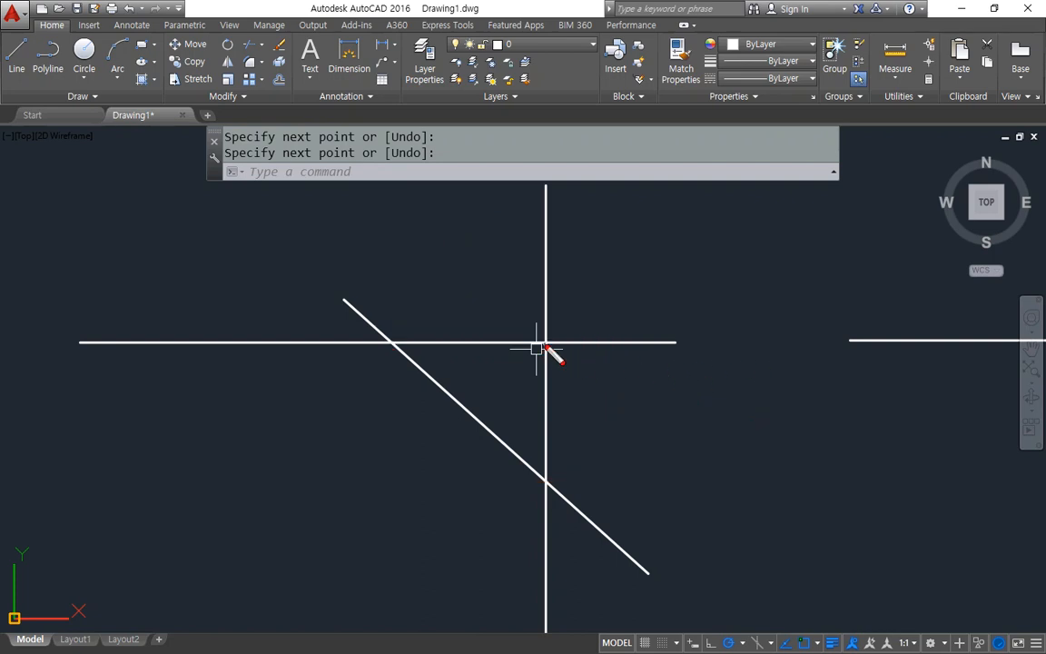
# Step: Mark the cut distance along the horizontal line as D1, add handwritten notes beside the crossing in red ink, and clear the ink
pyautogui.moveTo(546, 346); pyautogui.dragTo(546, 258)
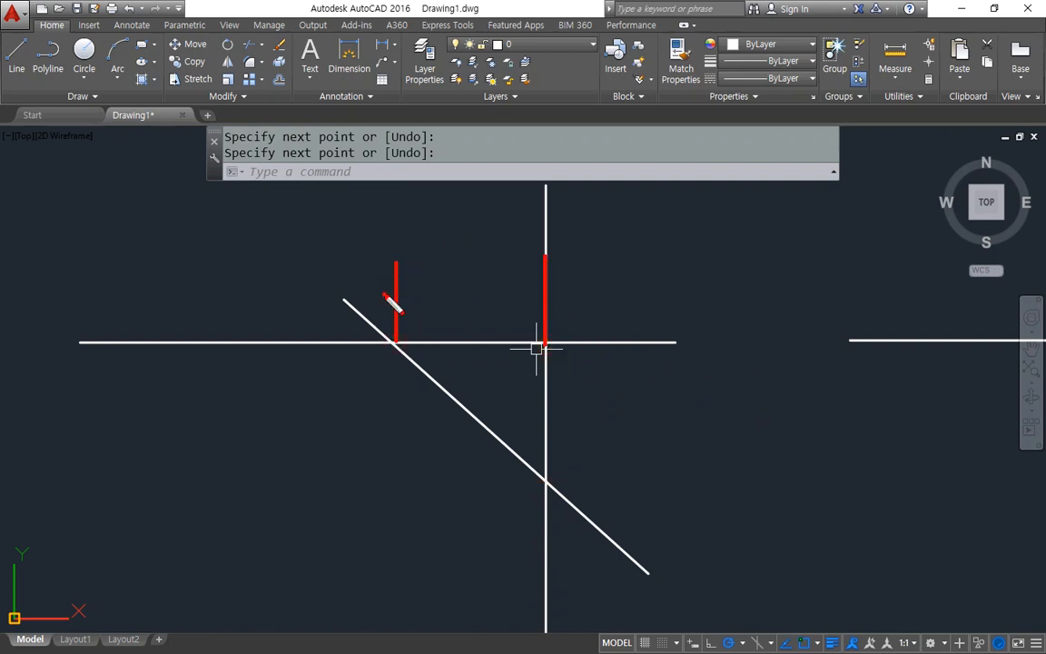
pyautogui.moveTo(385, 296); pyautogui.dragTo(547, 284)
pyautogui.moveTo(446, 209)
pyautogui.mouseDown()
pyautogui.moveTo(447, 269)
pyautogui.moveTo(496, 224)
pyautogui.mouseUp()
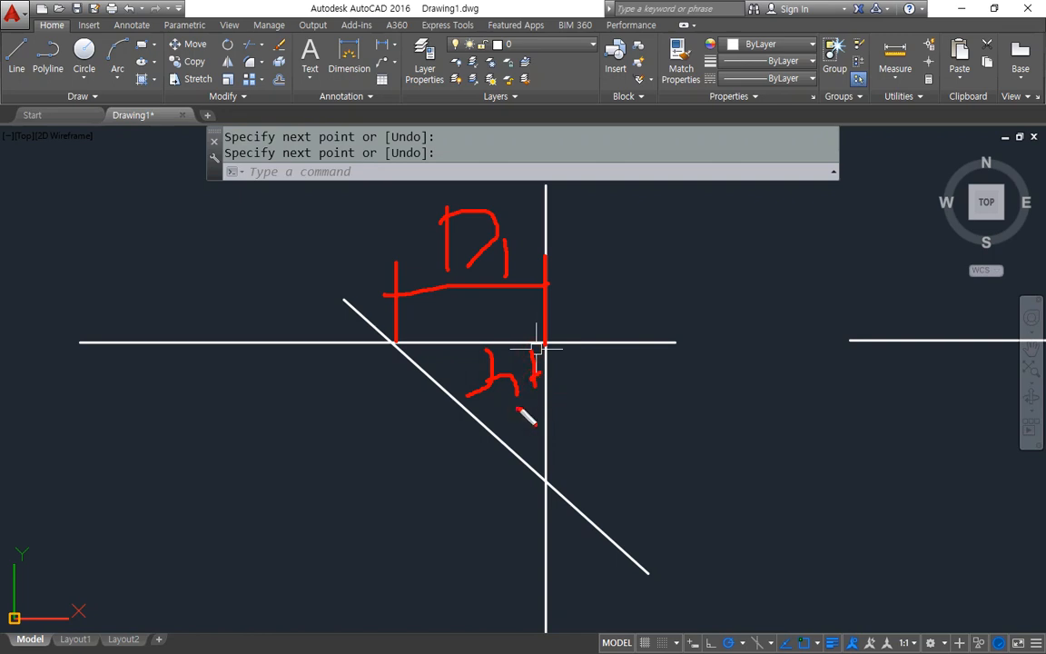
pyautogui.moveTo(590, 369); pyautogui.dragTo(605, 425)
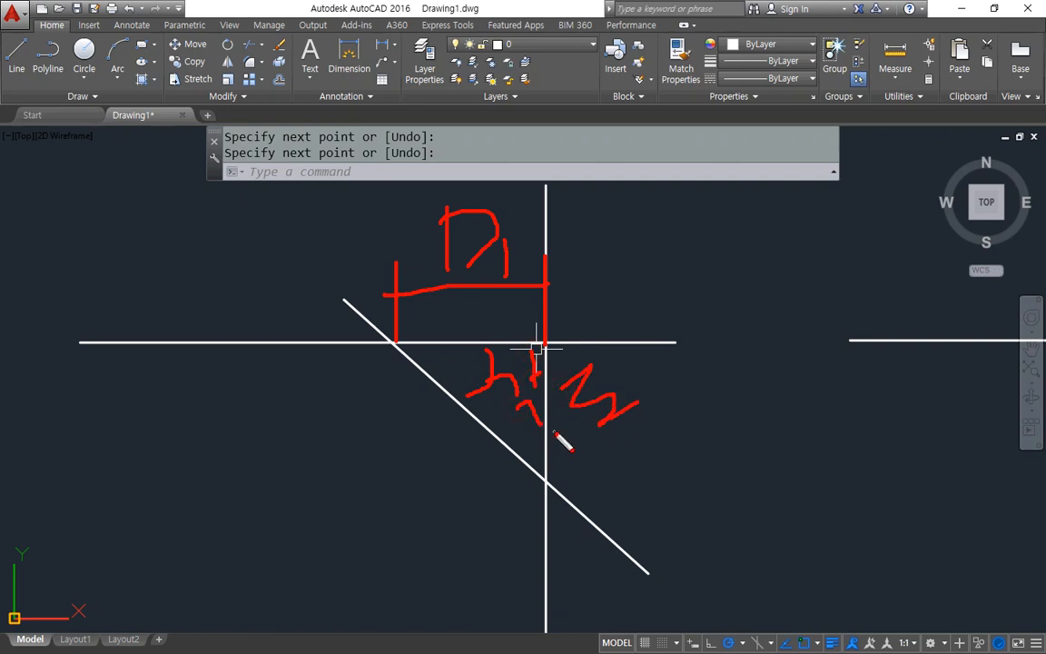
pyautogui.press('Escape')
# Step: Erase the diagonal line that cuts across the crossing pair
pyautogui.click(437, 408)
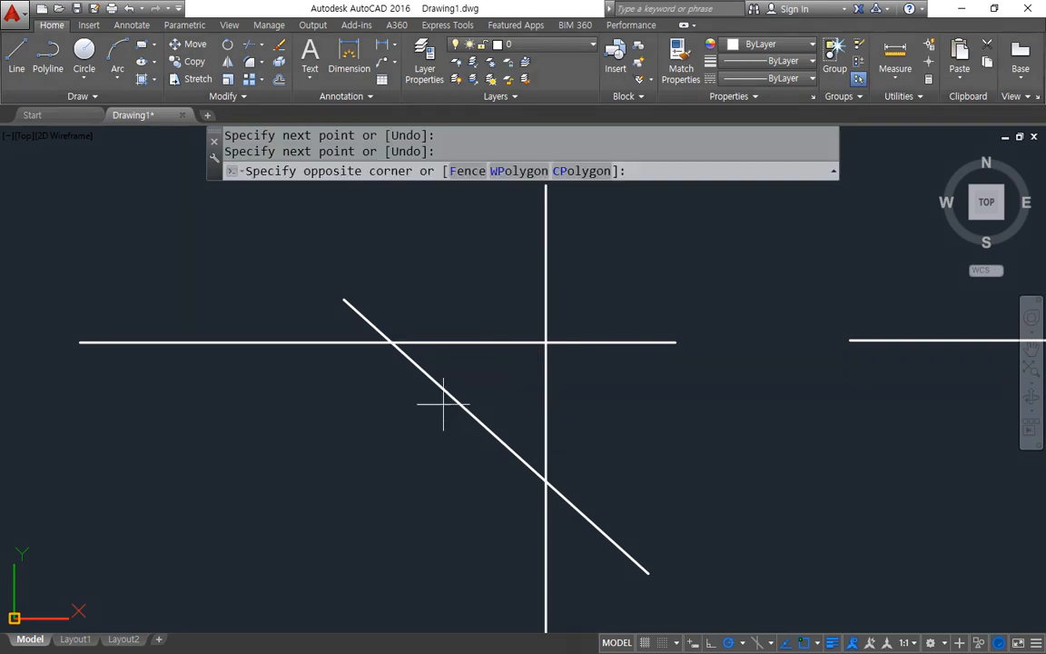
pyautogui.click(437, 381)
pyautogui.write('e')
pyautogui.press('Return')
pyautogui.scroll(-3, 440, 384)
pyautogui.scroll(1, 378, 412)
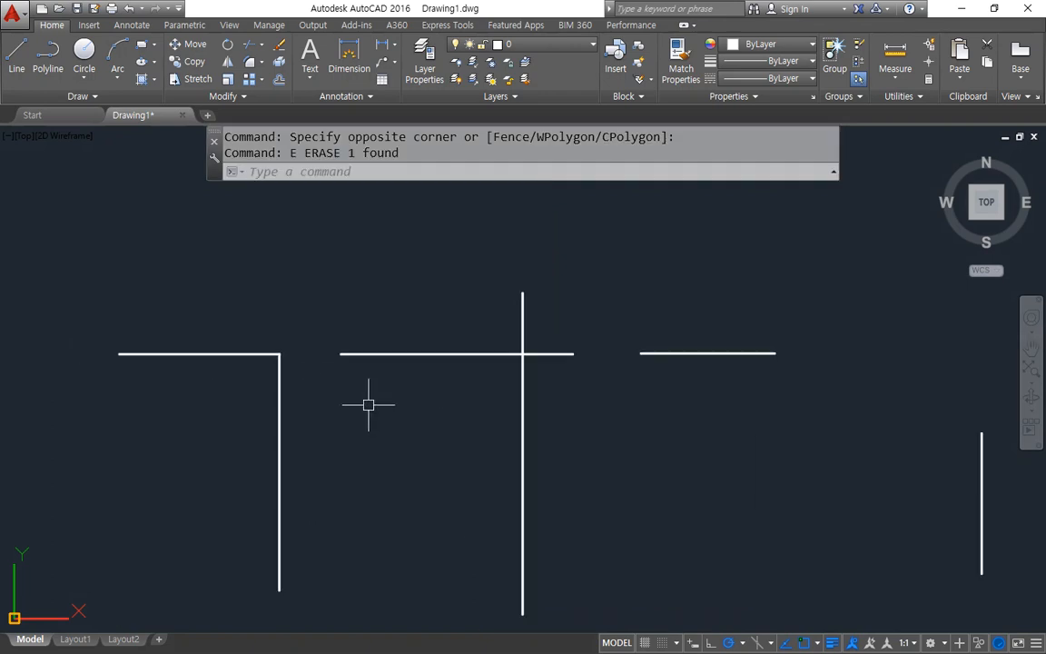
# Step: Chamfer the closed corner of the first line pair with both chamfer distances set to 10
pyautogui.write('c')
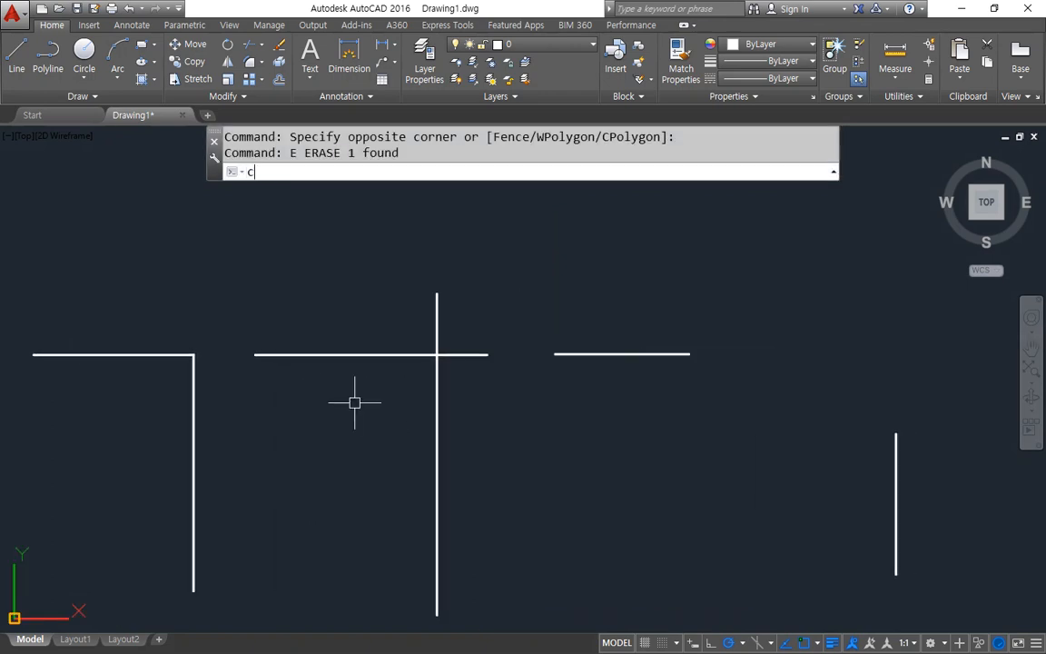
pyautogui.write('ha')
pyautogui.press('Return')
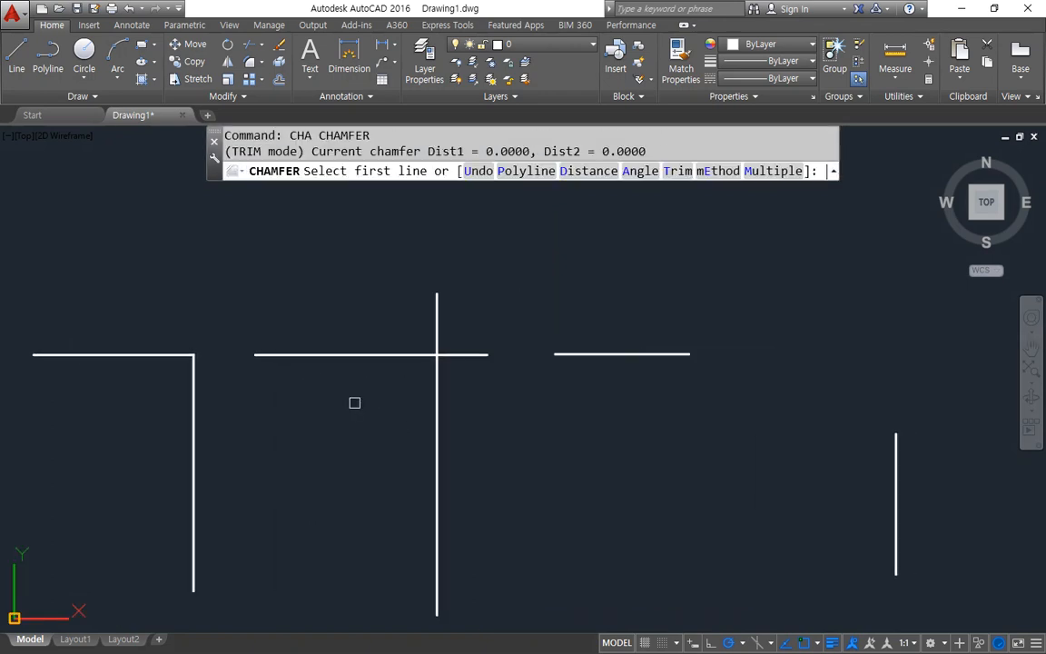
pyautogui.click(588, 171)
pyautogui.press('Return')
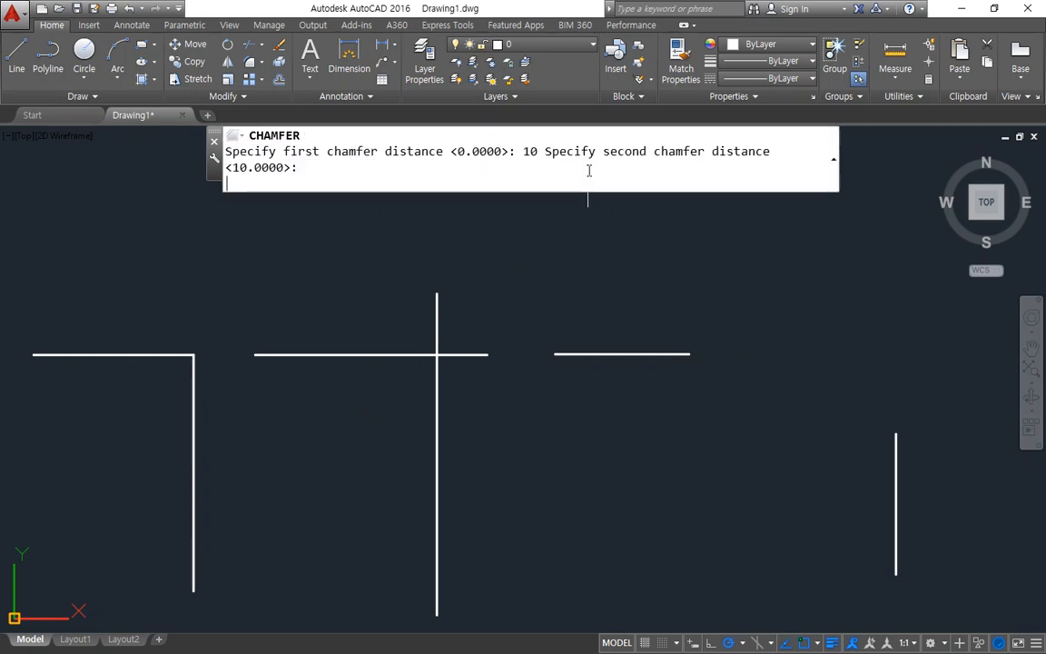
pyautogui.write('10')
pyautogui.press('Return')
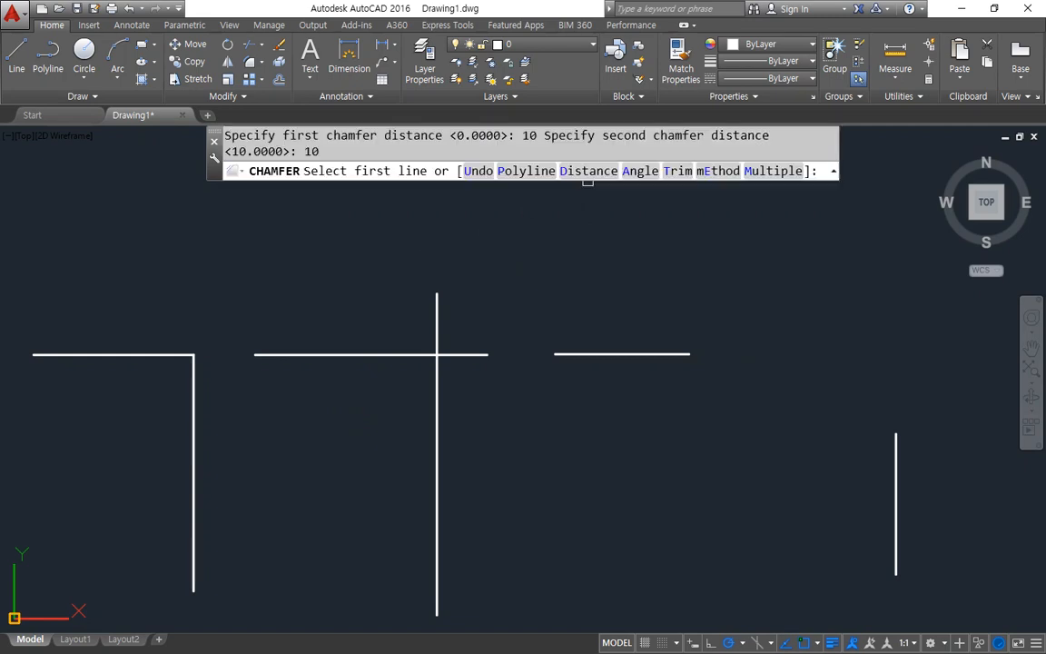
pyautogui.click(160, 353)
pyautogui.click(192, 409)
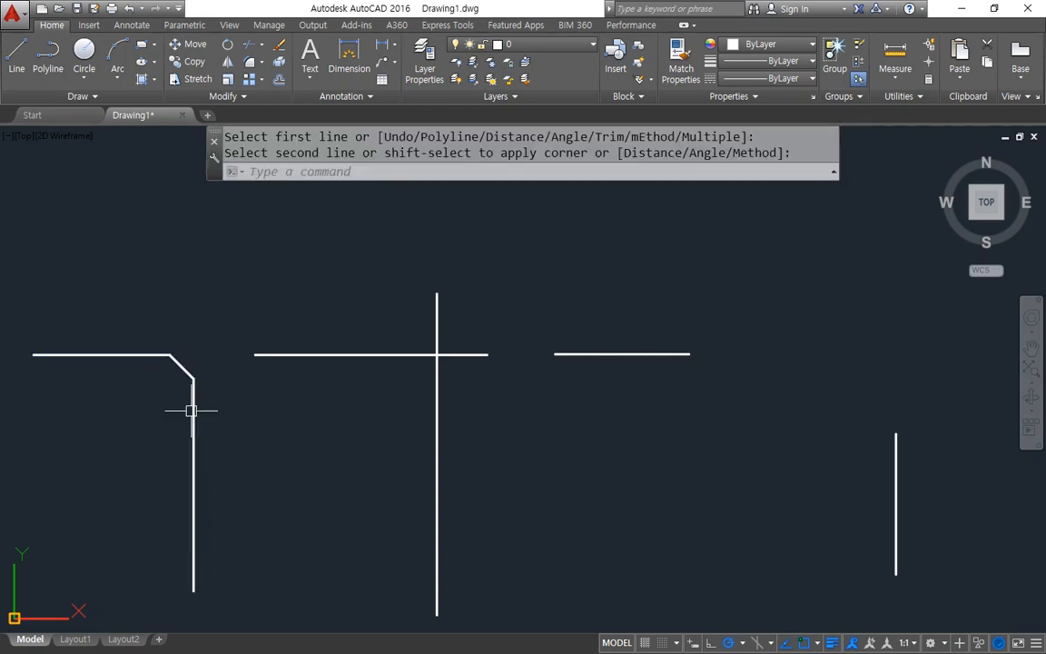
# Step: Chamfer the crossing pair between the horizontal line's longer part and the vertical line's lower part, using the same distances
pyautogui.scroll(2, 201, 348)
pyautogui.moveTo(467, 371); pyautogui.dragTo(256, 372, button='middle')
pyautogui.press('Return')
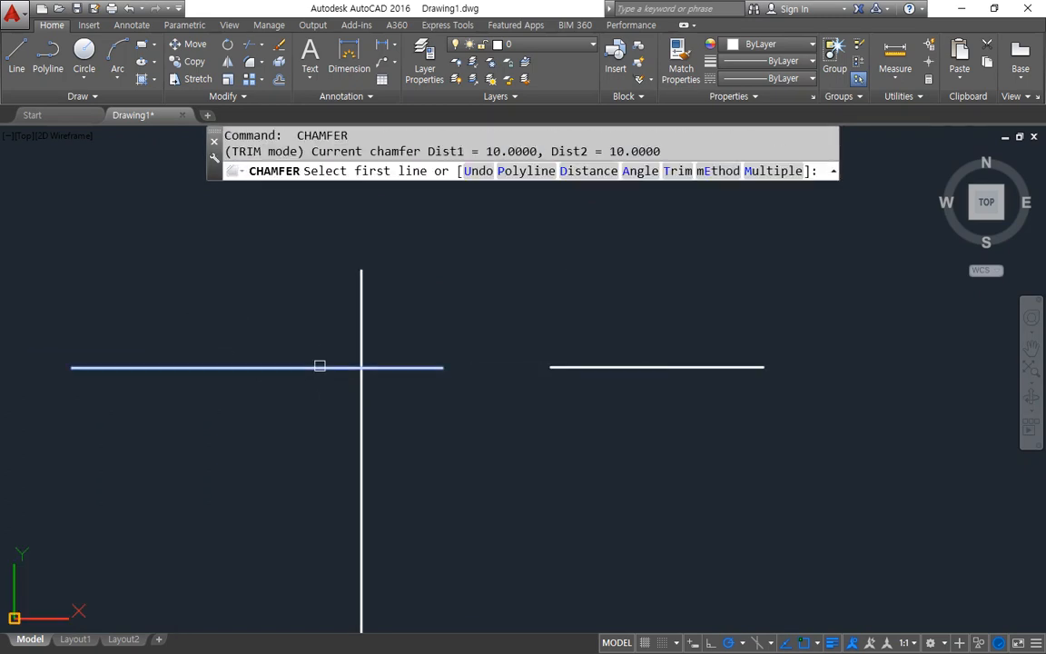
pyautogui.click(318, 367)
pyautogui.click(373, 402)
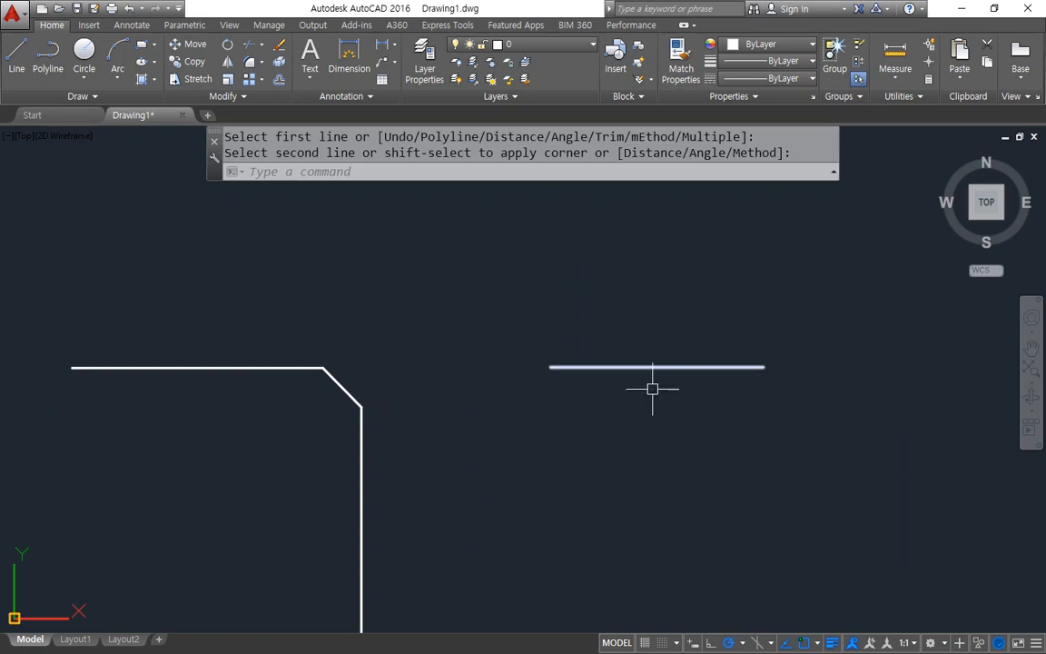
# Step: Chamfer the separated horizontal and vertical lines so they join with the same distances
pyautogui.moveTo(654, 385); pyautogui.dragTo(250, 343, button='middle')
pyautogui.press('Return')
pyautogui.click(318, 322)
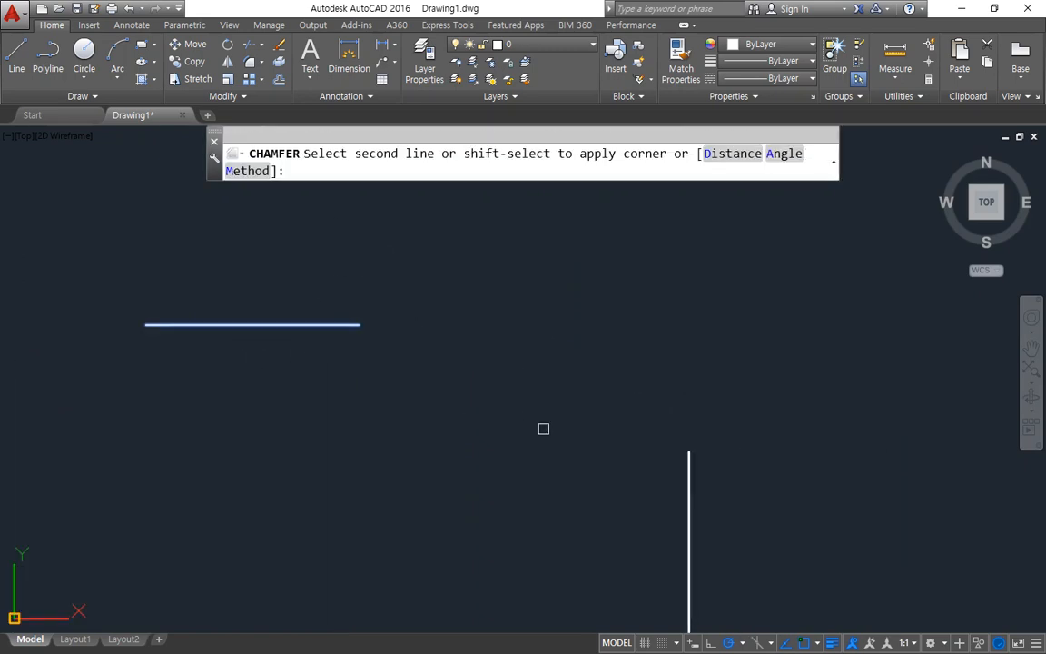
pyautogui.click(690, 474)
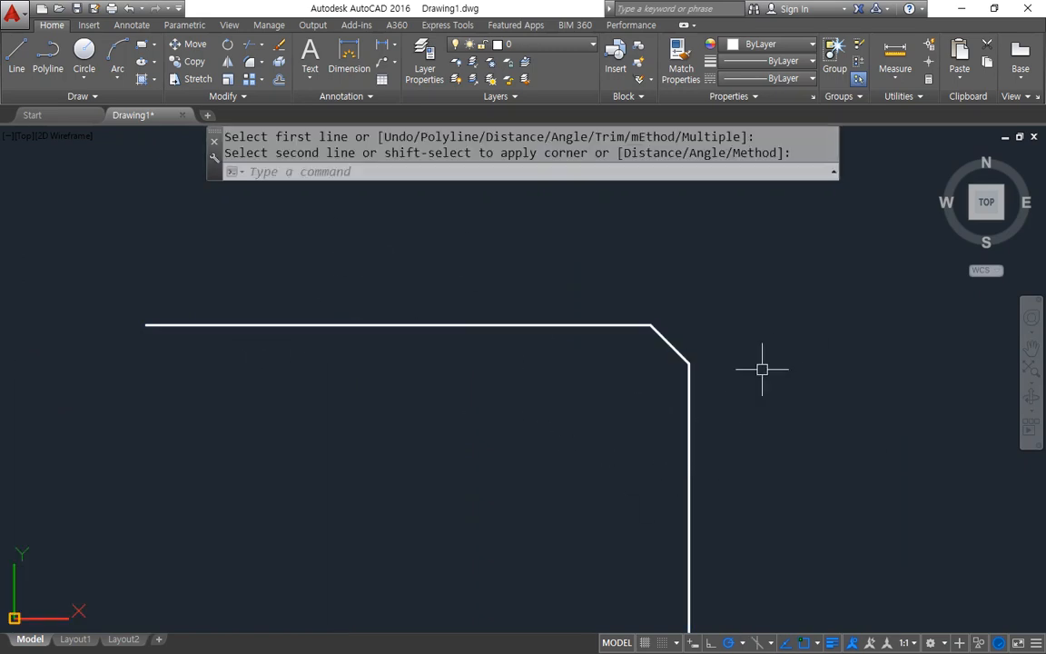
# Step: Undo the distance chamfers on all three line pairs
pyautogui.hotkey('ctrl', 'z')
pyautogui.hotkey('ctrl', 'z')
pyautogui.hotkey('ctrl', 'z')
pyautogui.hotkey('ctrl', 'z')
pyautogui.hotkey('ctrl', 'z')
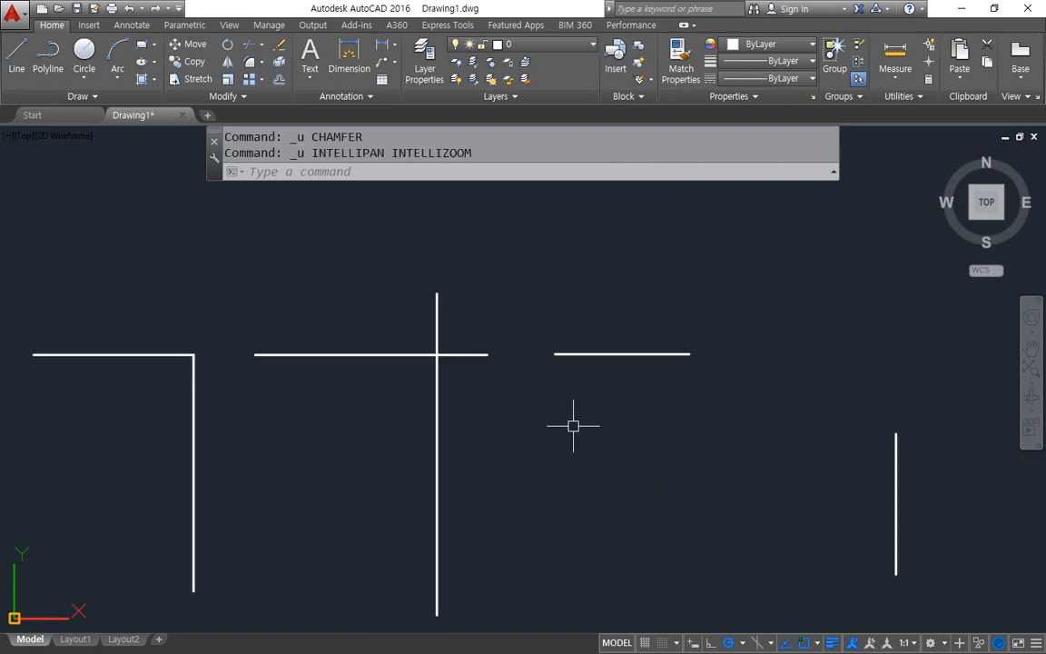
# Step: Chamfer the first pair's corner by the Angle option, with length 10 on the first line and a 45-degree angle
pyautogui.write('cha')
pyautogui.press('Return')
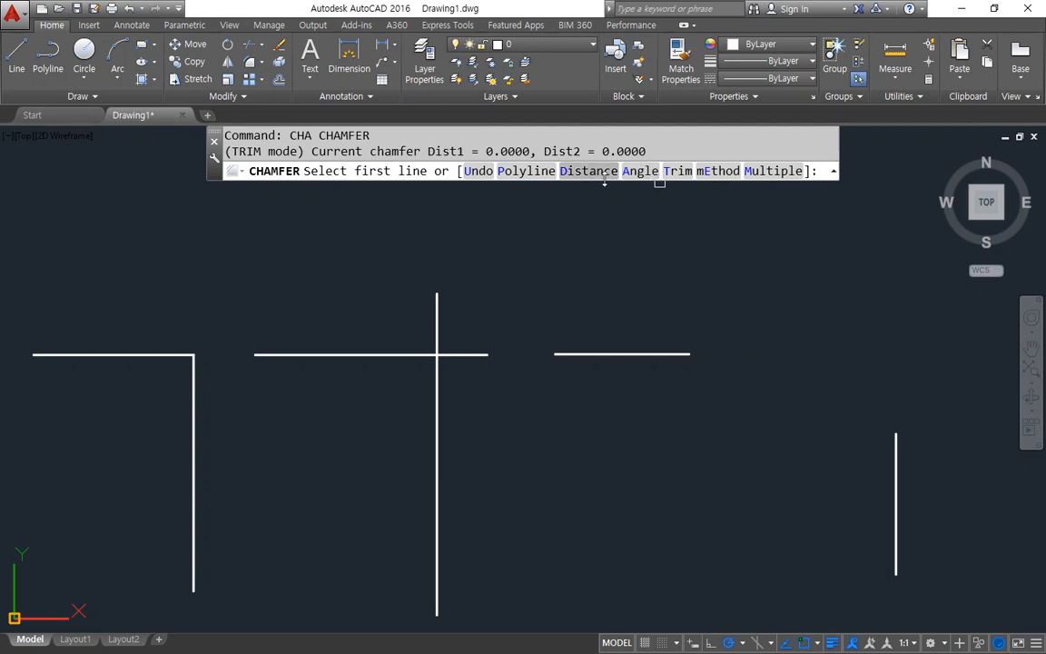
pyautogui.moveTo(604, 188)
pyautogui.mouseDown()
pyautogui.moveTo(548, 181)
pyautogui.moveTo(668, 173)
pyautogui.mouseUp()
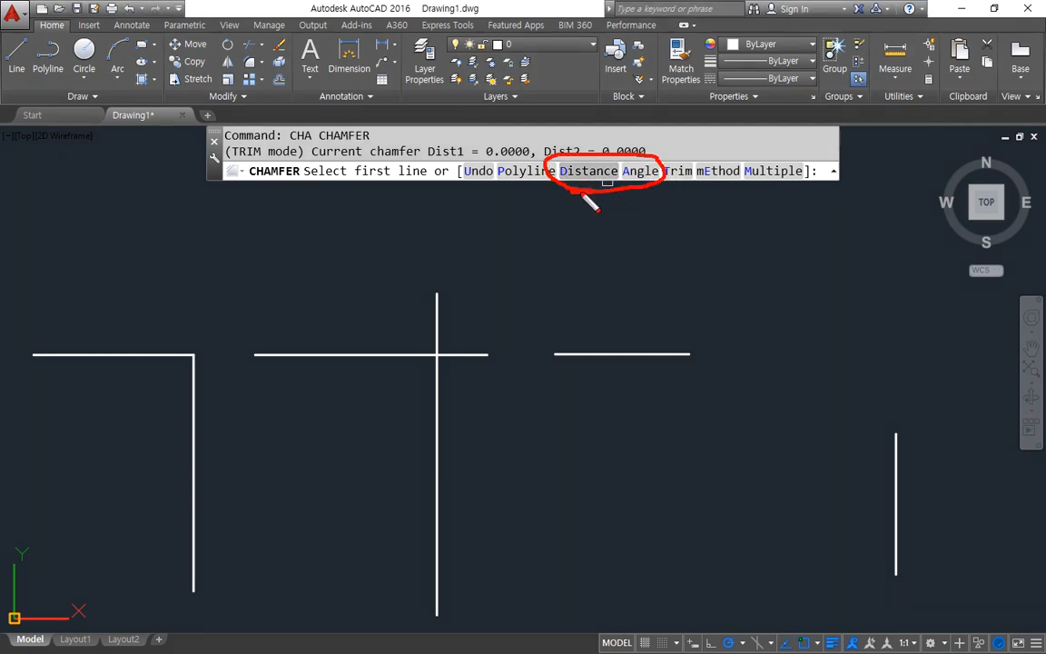
pyautogui.click(636, 172)
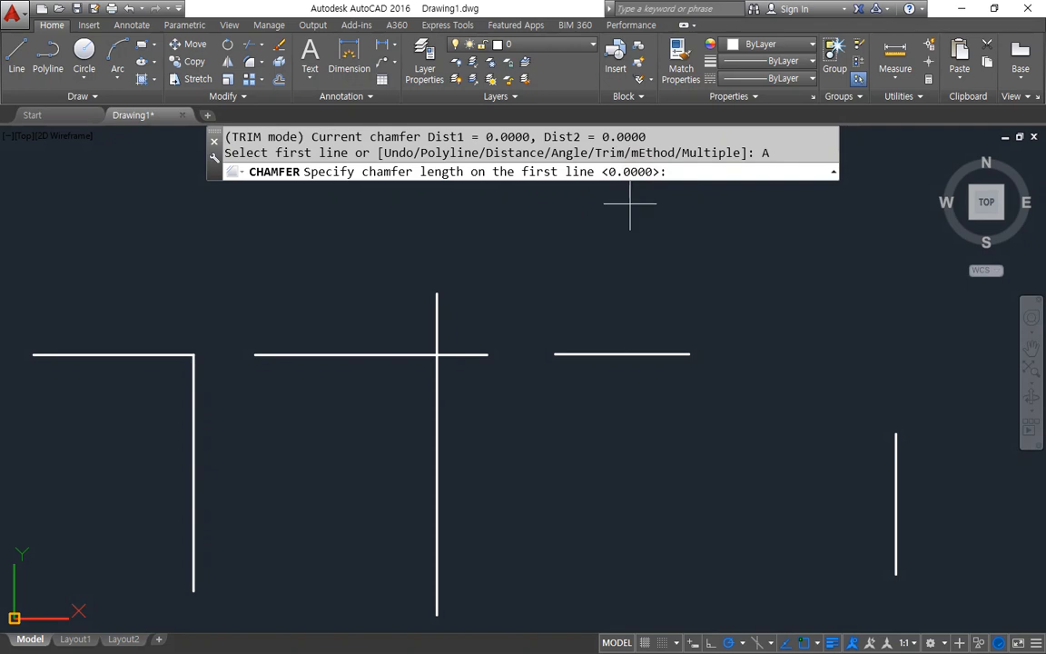
pyautogui.press('Return')
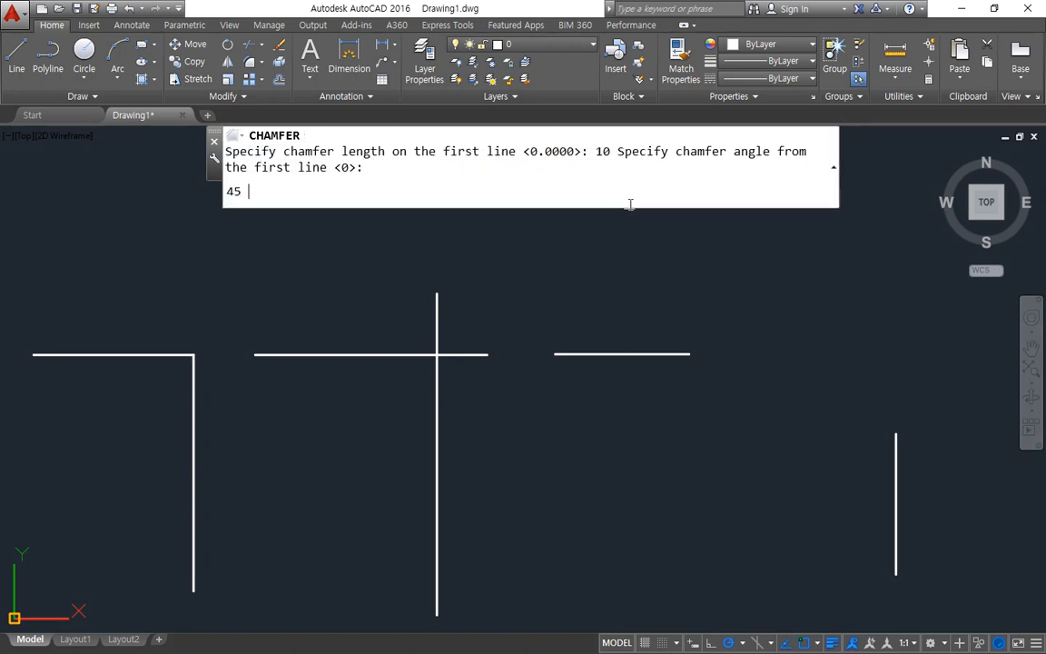
pyautogui.press('Return')
pyautogui.scroll(2, 173, 345)
pyautogui.click(180, 359)
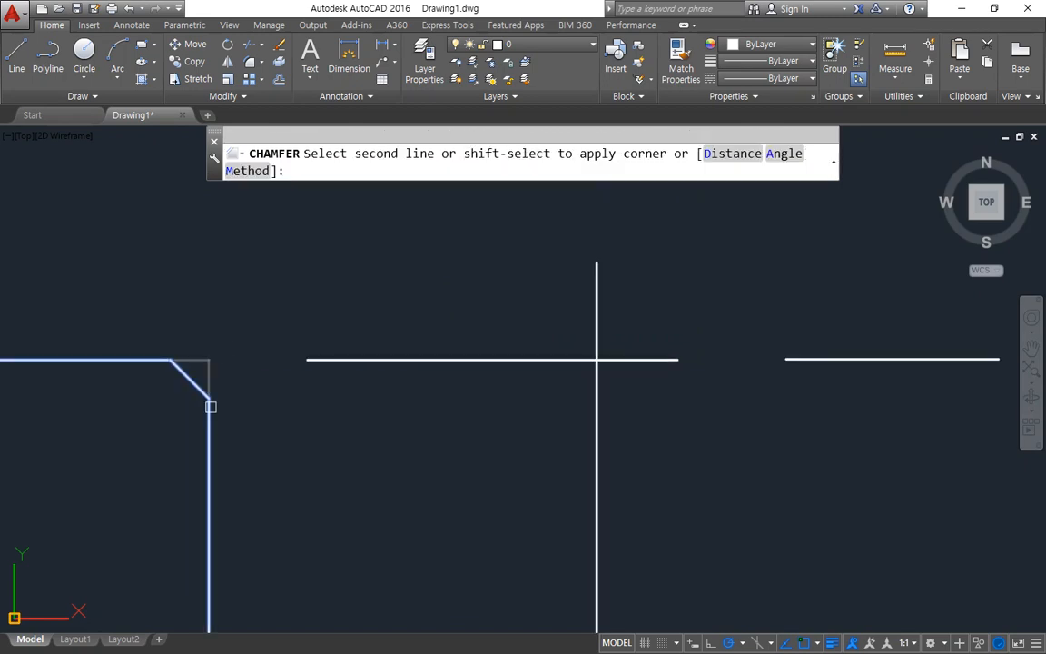
pyautogui.click(209, 406)
# Step: Chamfer the crossing pair with the same length and angle, keeping the horizontal line's longer part and the vertical line's lower part
pyautogui.press('Return')
pyautogui.click(546, 362)
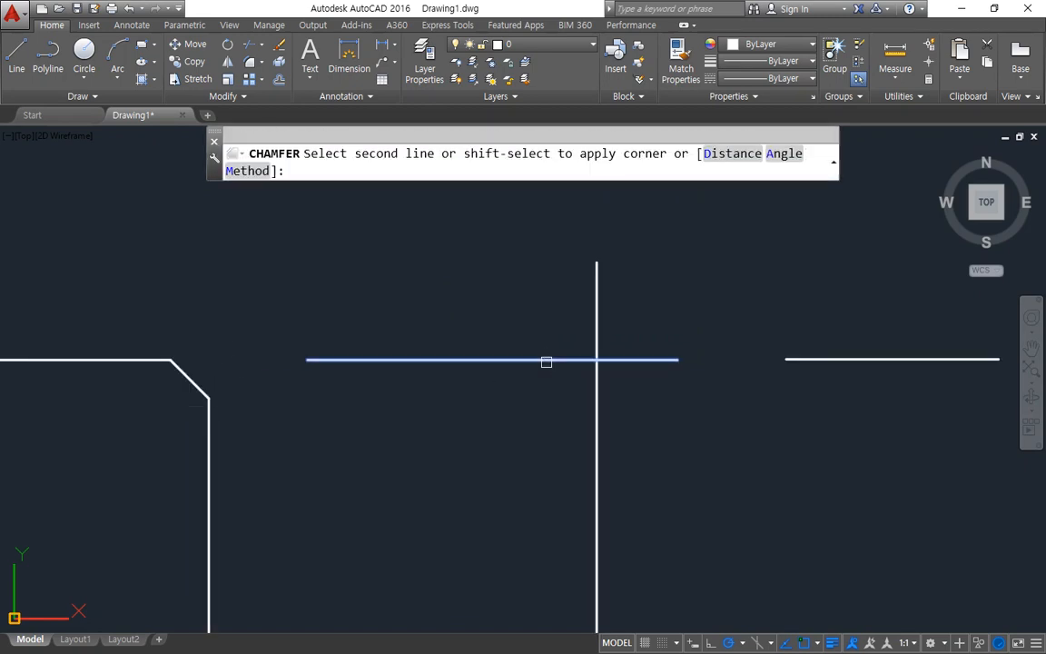
pyautogui.click(597, 402)
# Step: Chamfer the separated horizontal and vertical lines with the same length and angle settings
pyautogui.moveTo(807, 407); pyautogui.dragTo(367, 383, button='middle')
pyautogui.press('Return')
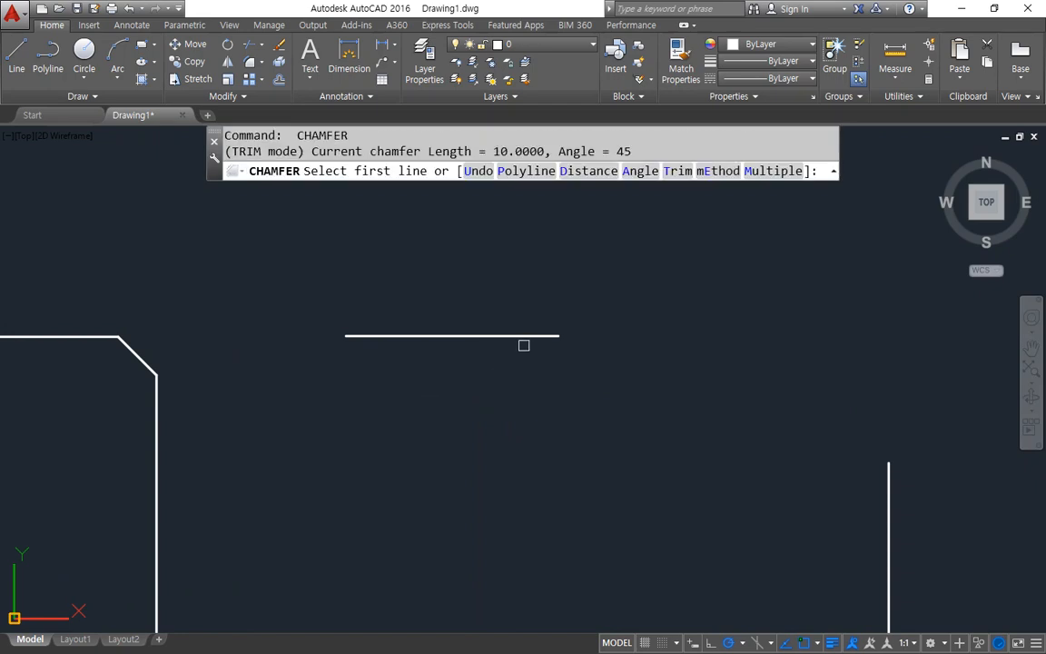
pyautogui.click(525, 337)
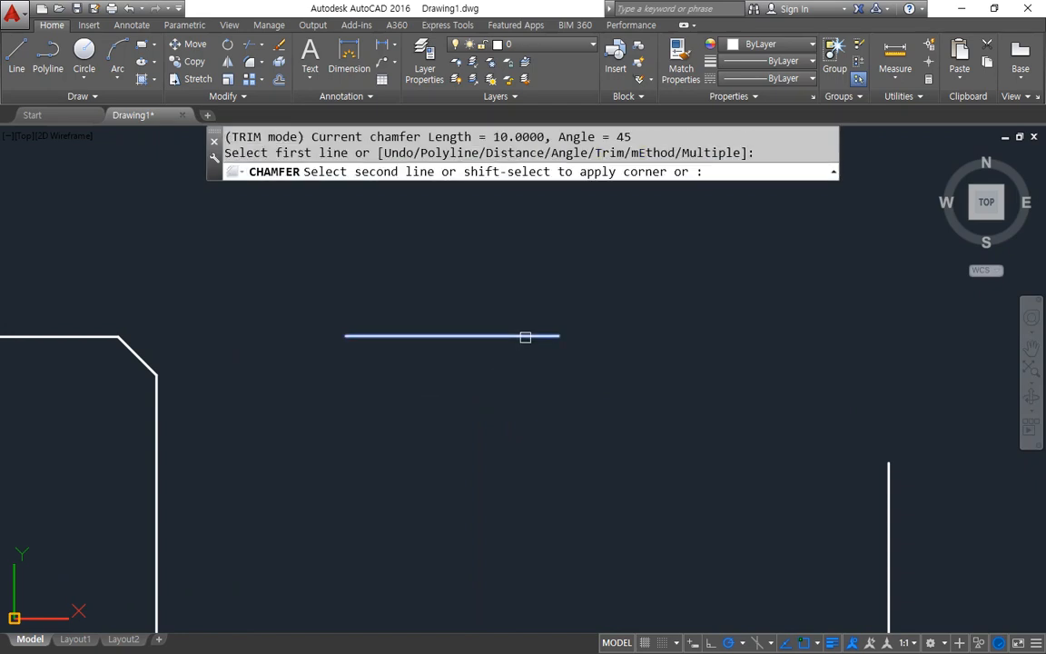
pyautogui.click(885, 487)
pyautogui.scroll(-4, 700, 434)
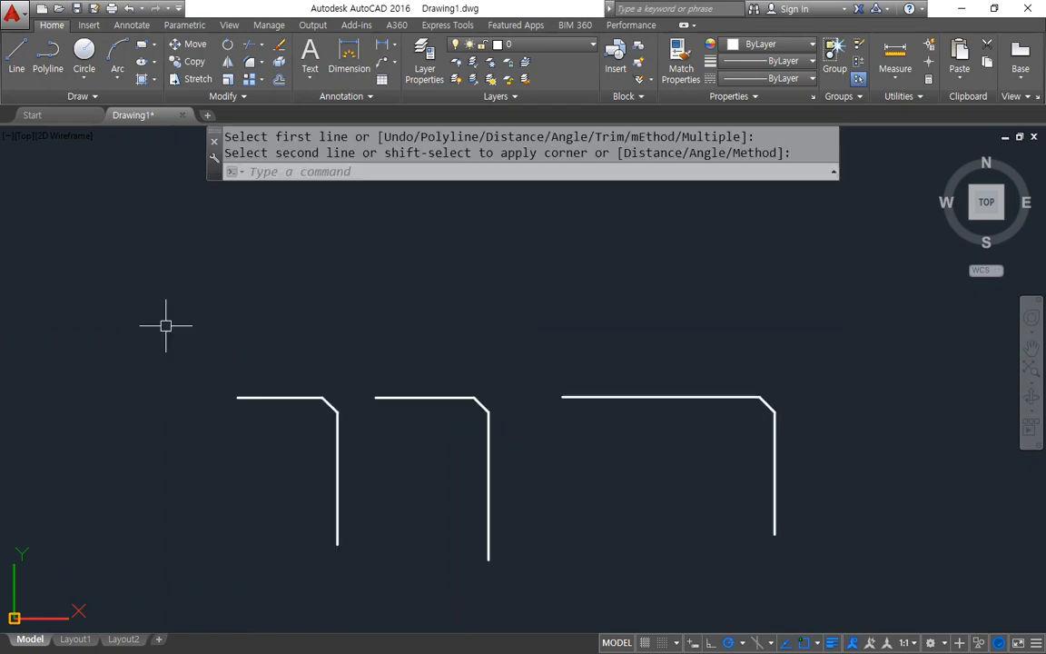
# Step: Erase all three chamfered line pairs from the drawing
pyautogui.click(811, 324)
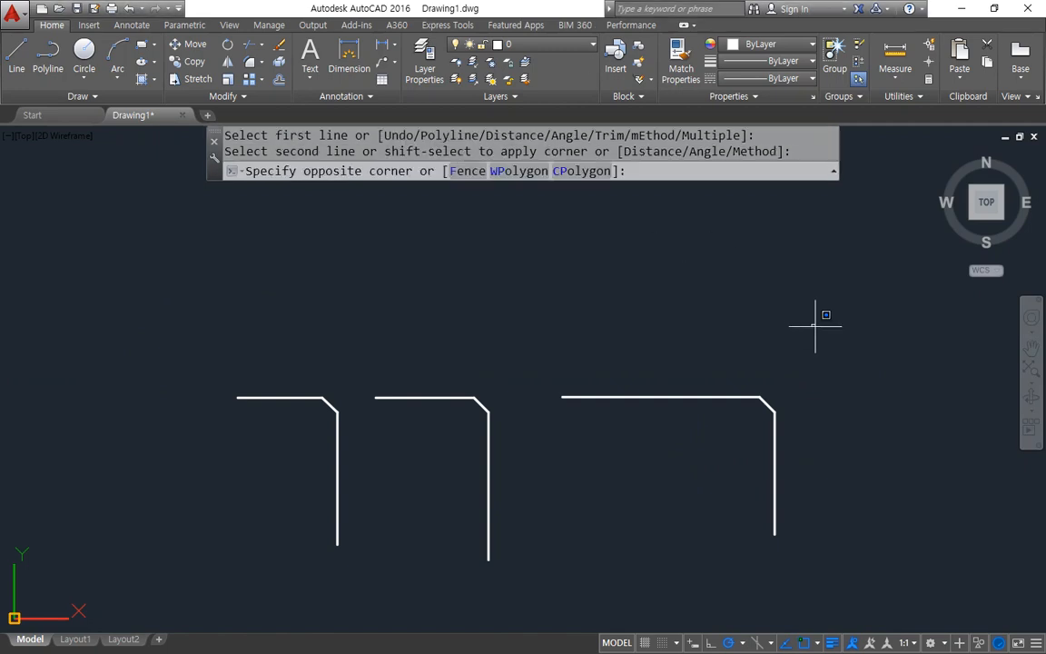
pyautogui.click(238, 499)
pyautogui.write('e')
pyautogui.press('Return')
pyautogui.write('rec')
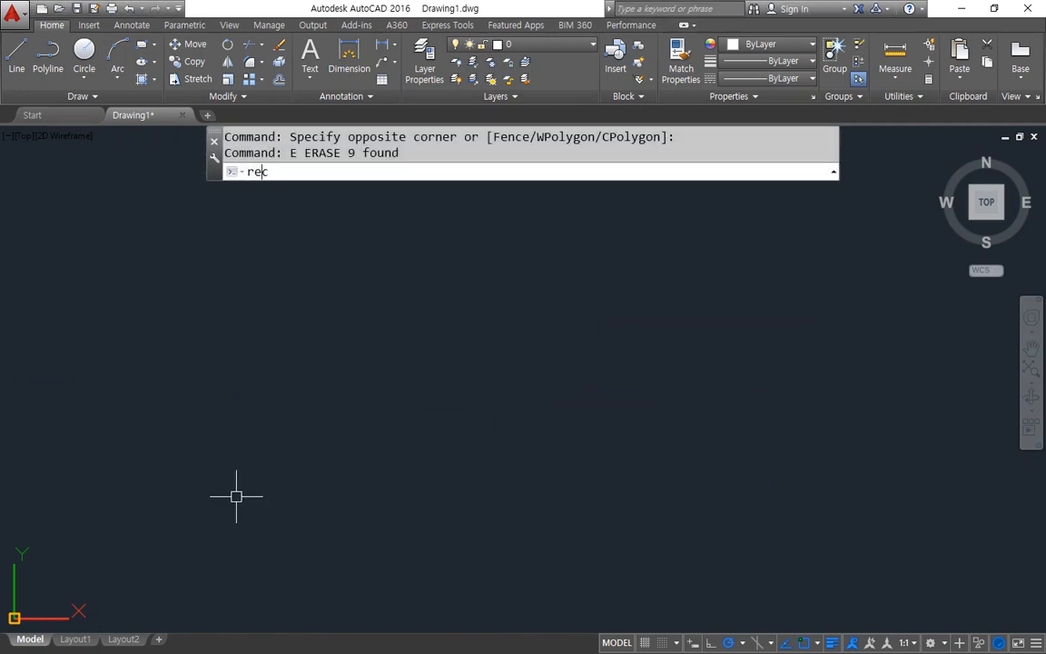
pyautogui.press('Return')
pyautogui.click(205, 488)
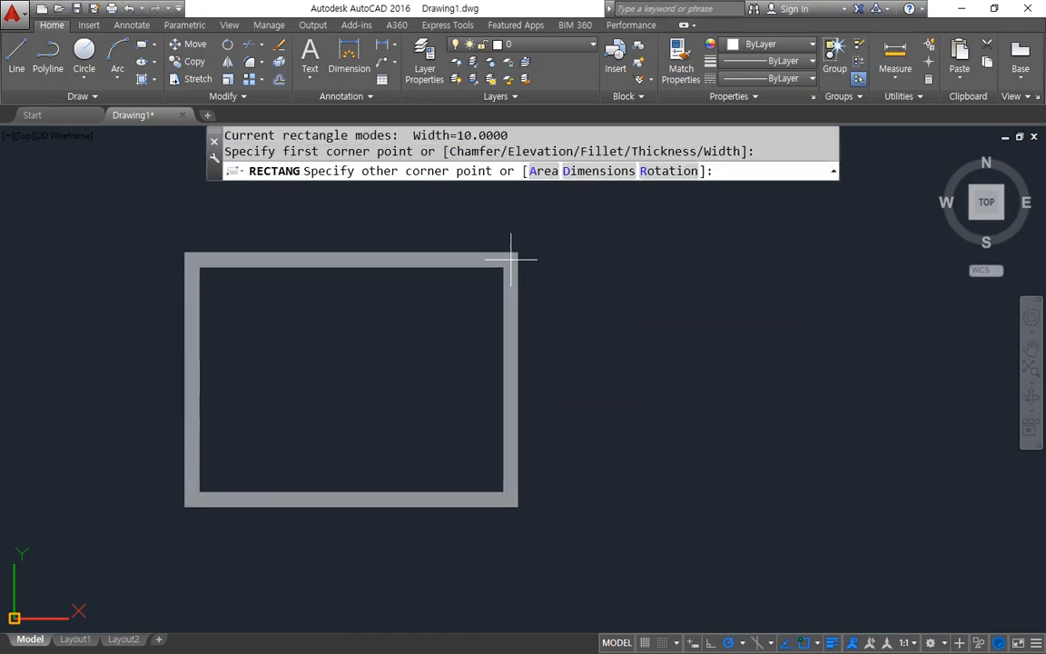
pyautogui.press('Escape')
# Step: Draw a freehand landscape rectangle in the cleared drawing area with the rectangle line width set to 0
pyautogui.write('rec')
pyautogui.press('Return')
pyautogui.write('w')
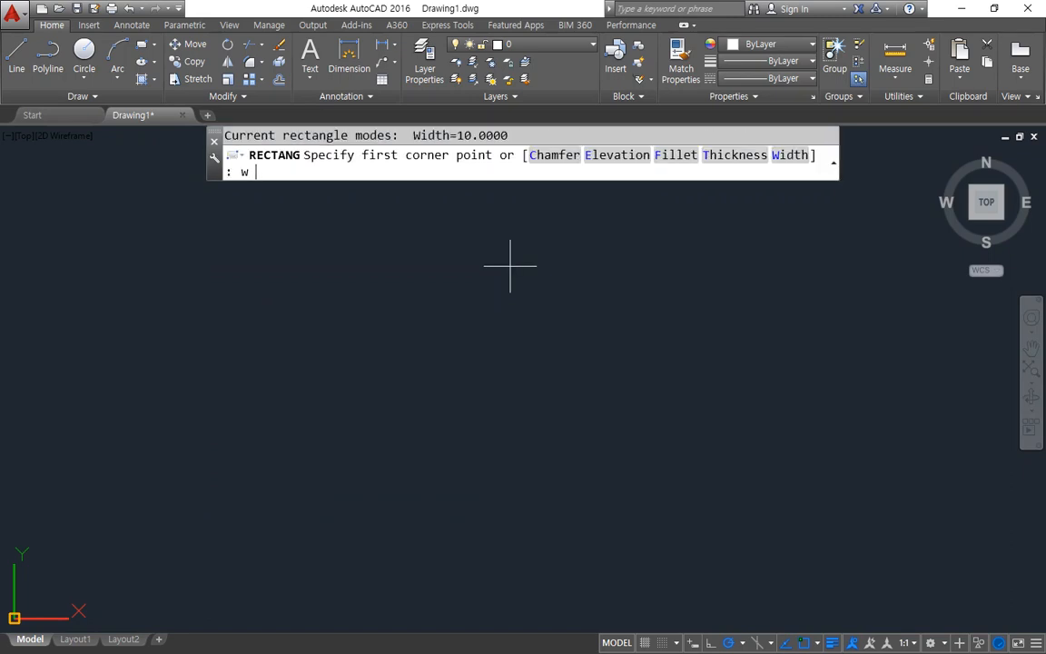
pyautogui.press('Return')
pyautogui.write('0')
pyautogui.press('Return')
pyautogui.click(232, 503)
pyautogui.click(550, 239)
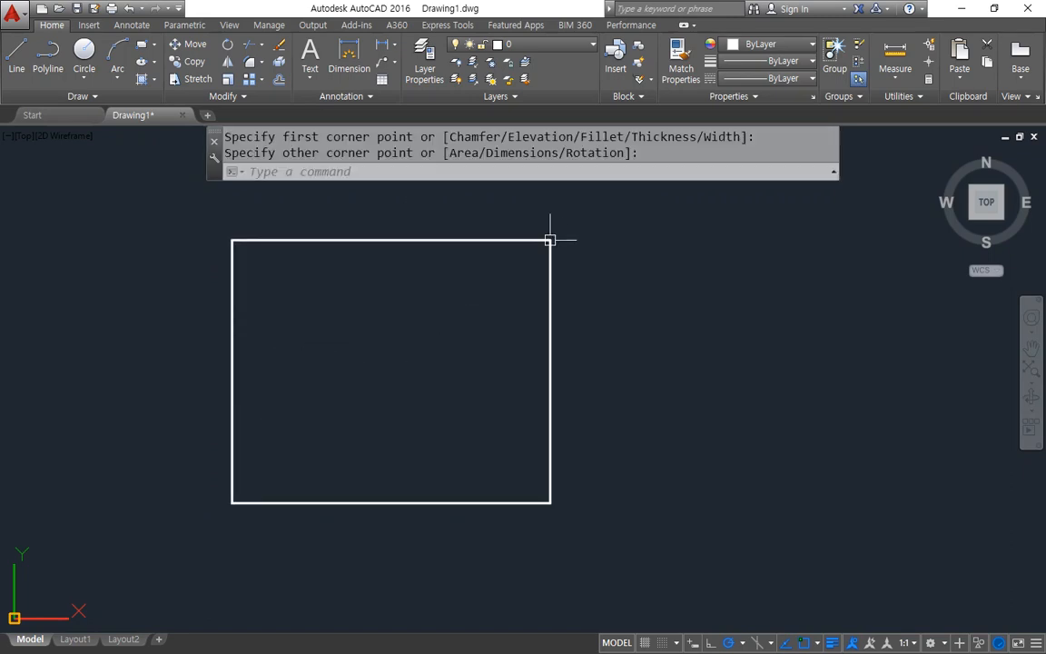
# Step: Fillet the rectangle's upper-left corner with a radius of 10
pyautogui.write('f')
pyautogui.press('Return')
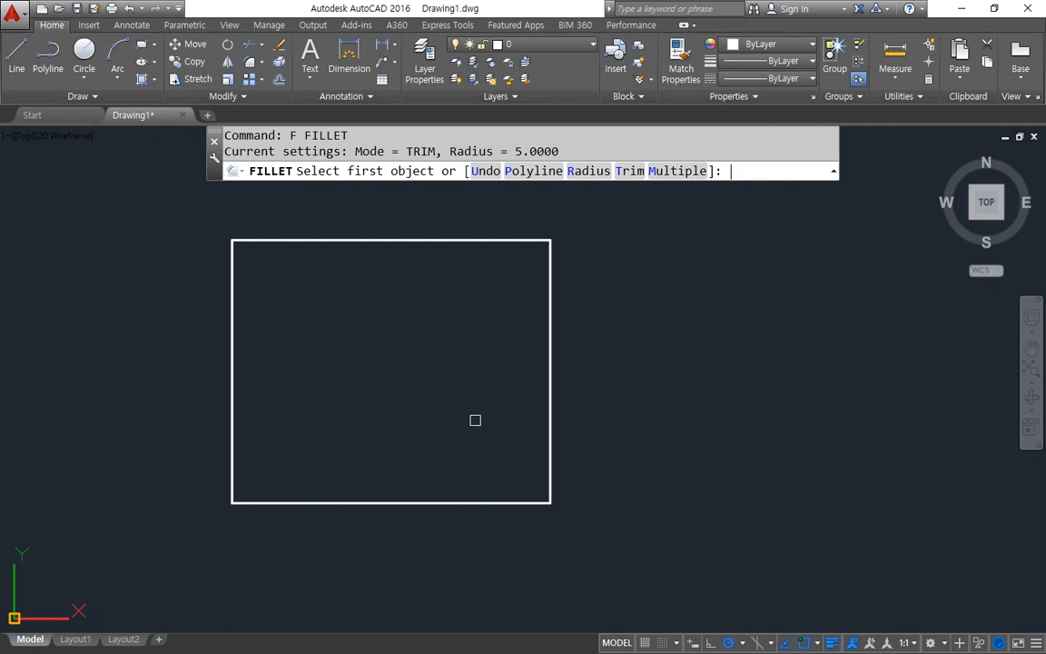
pyautogui.write('r')
pyautogui.press('Return')
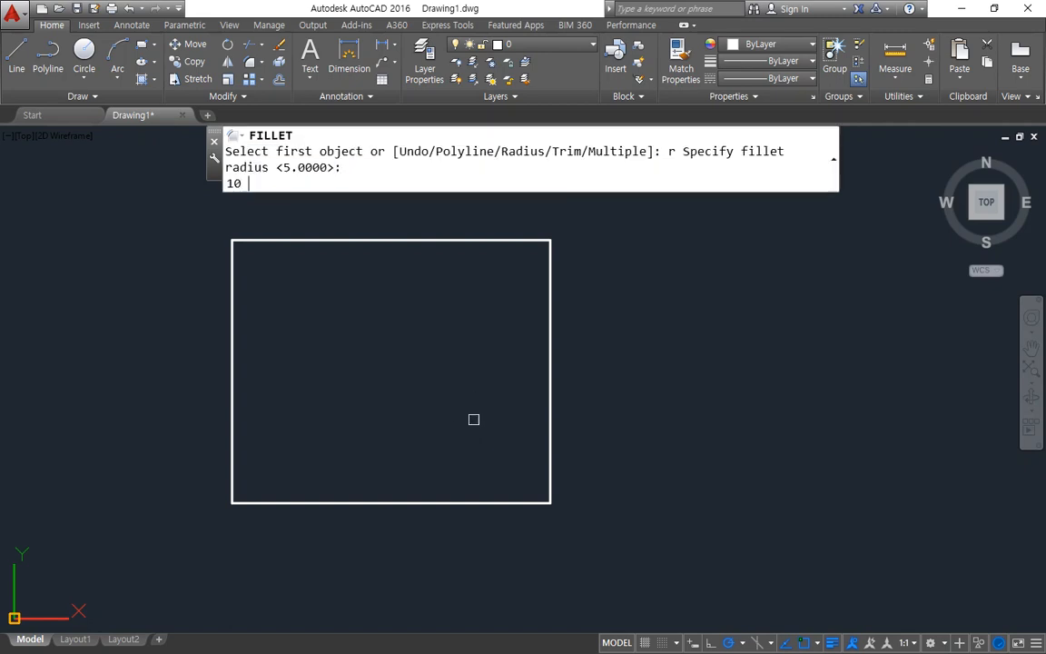
pyautogui.write('10')
pyautogui.press('Return')
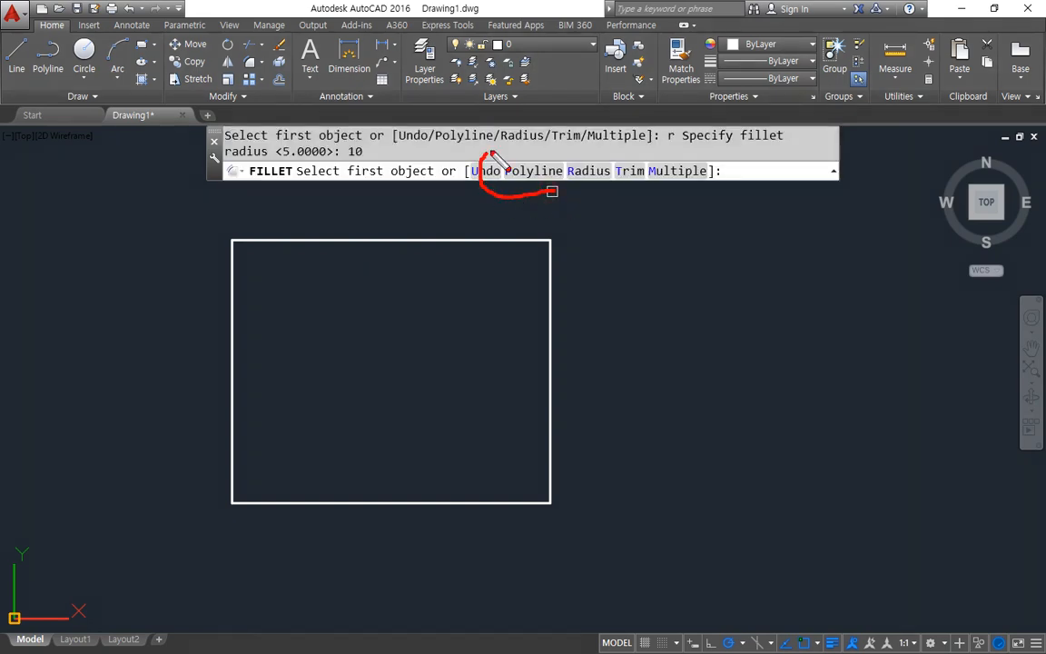
pyautogui.click(287, 240)
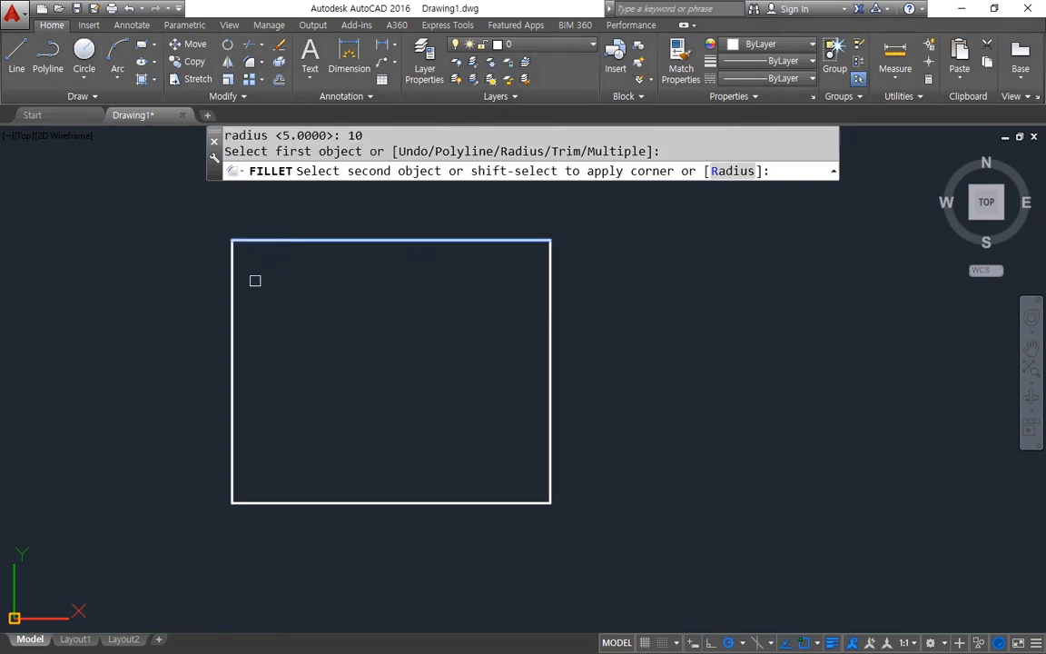
pyautogui.click(232, 289)
pyautogui.scroll(4, 219, 228)
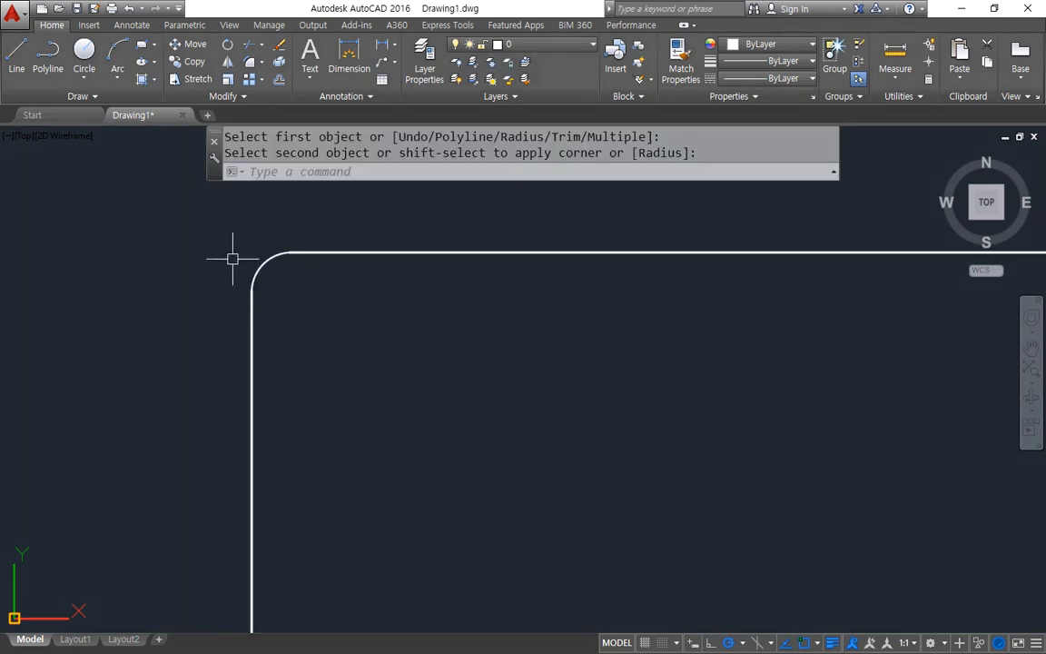
# Step: Fillet all the corners of the rectangle at once as a polyline with a radius of 10
pyautogui.scroll(-2, 324, 324)
pyautogui.scroll(-2, 511, 371)
pyautogui.moveTo(511, 371); pyautogui.dragTo(438, 351, button='middle')
pyautogui.press('Return')
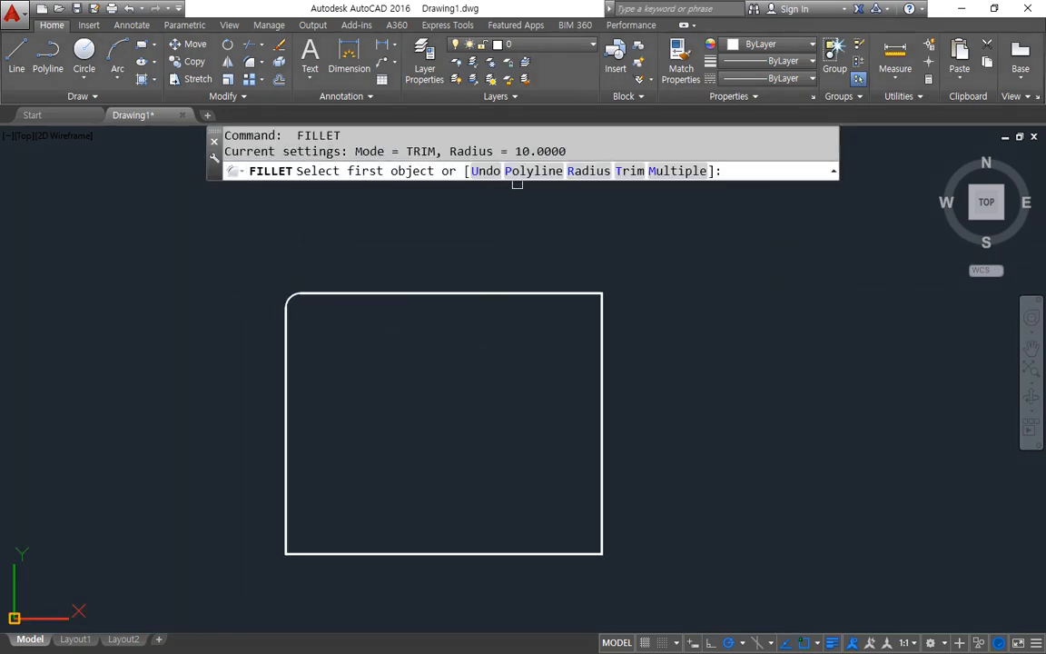
pyautogui.click(521, 173)
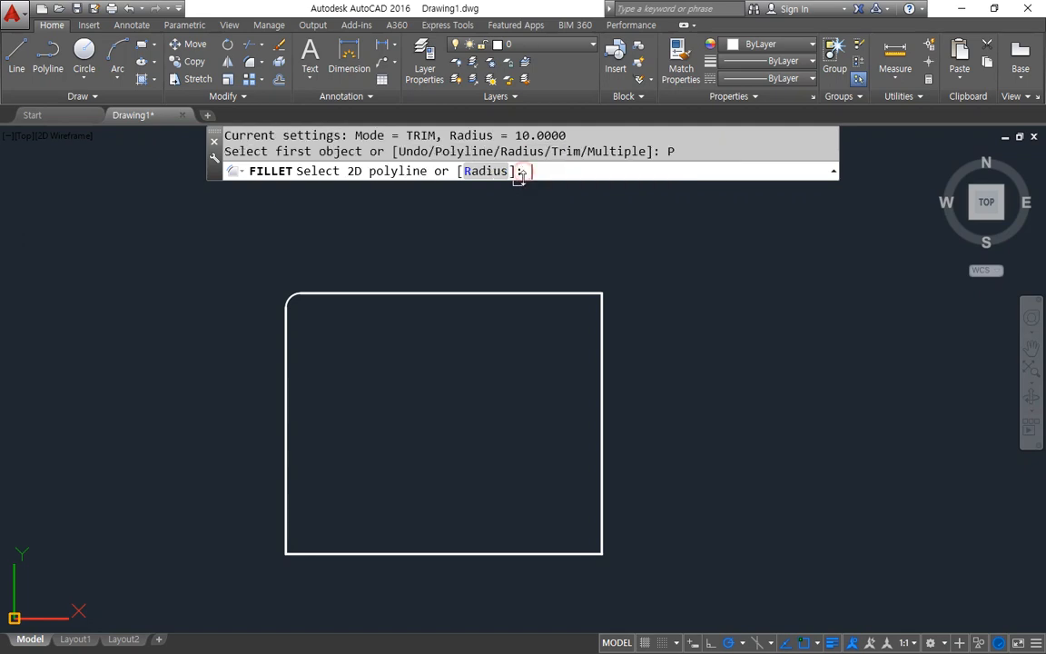
pyautogui.click(535, 294)
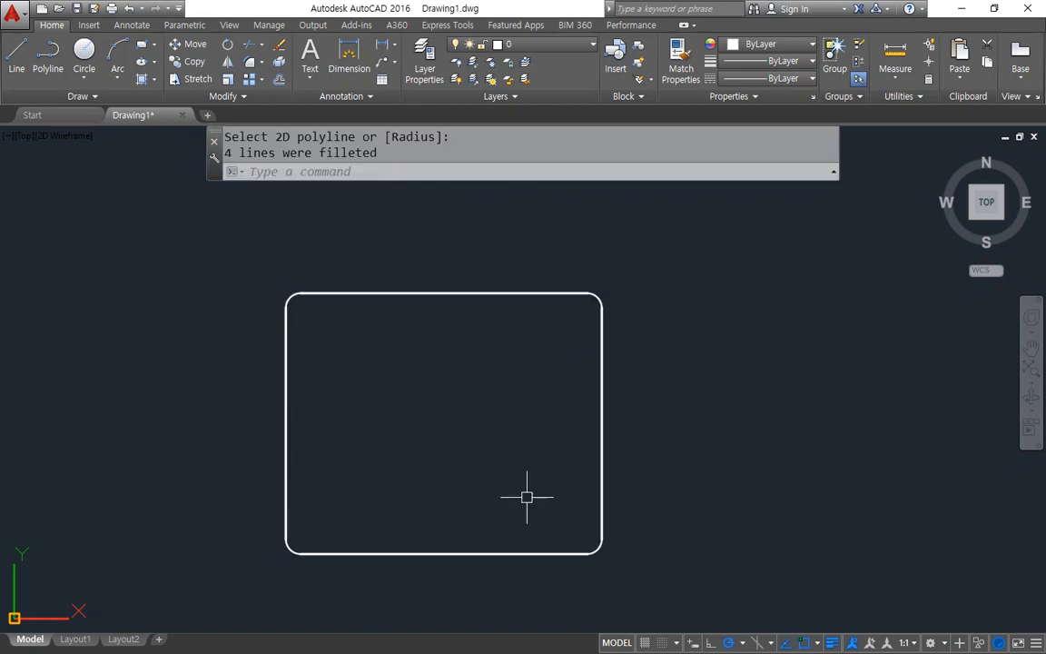
# Step: Undo the polyline fillet and the earlier upper-left corner fillet on the rectangle
pyautogui.hotkey('ctrl', 'z')
pyautogui.hotkey('ctrl', 'z')
pyautogui.hotkey('ctrl', 'z')
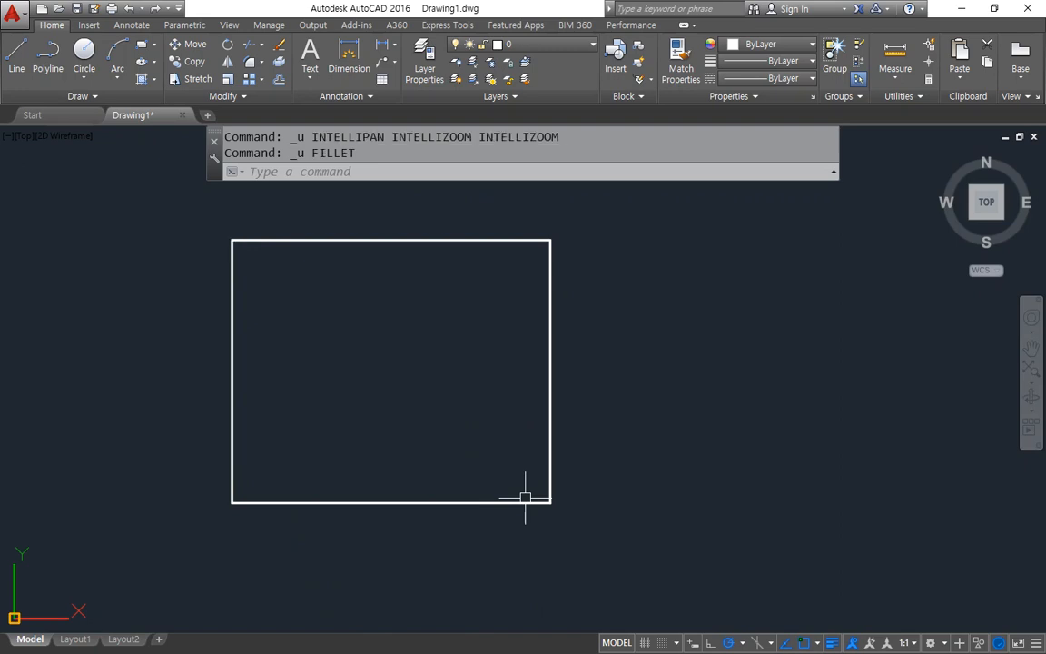
# Step: Chamfer all the rectangle's corners at once as a polyline with length 10 and angle 45, and undo the chamfer
pyautogui.write('cha')
pyautogui.press('Return')
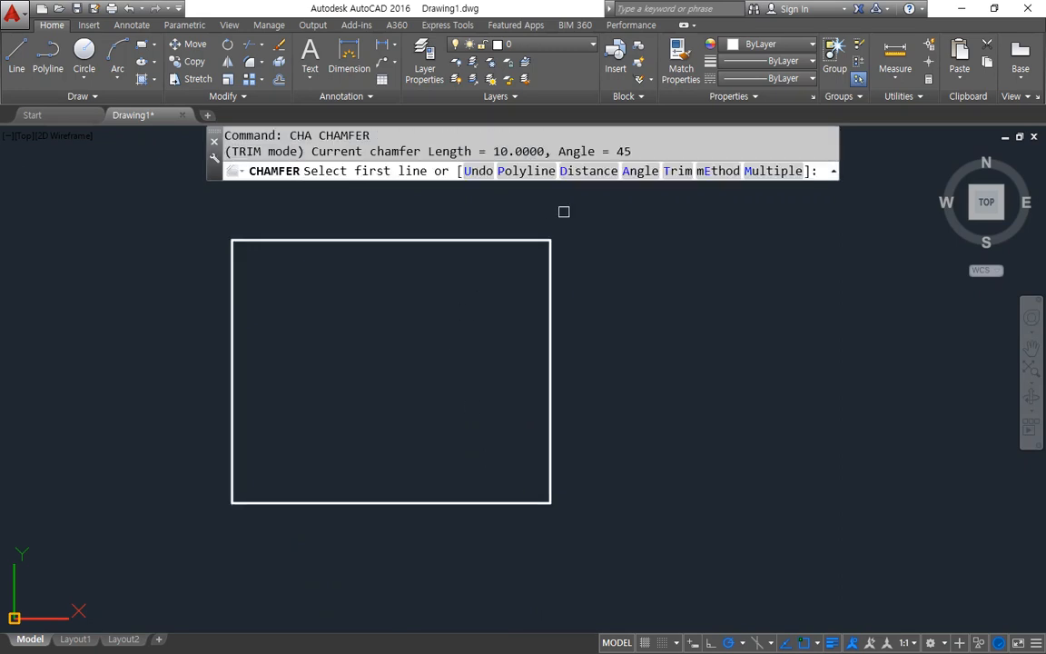
pyautogui.click(532, 178)
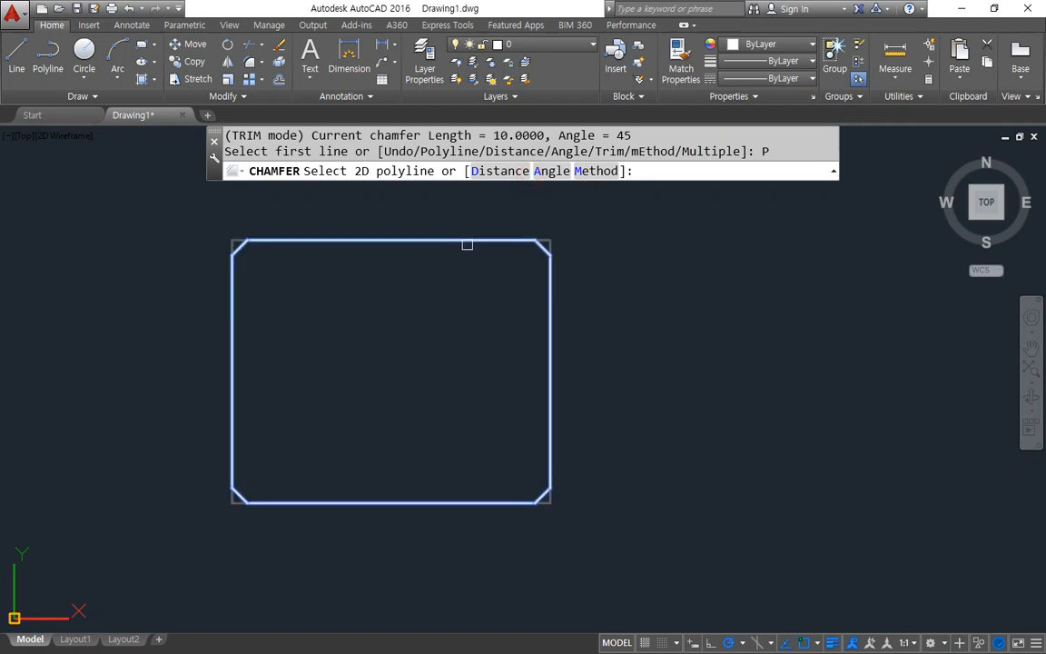
pyautogui.click(467, 244)
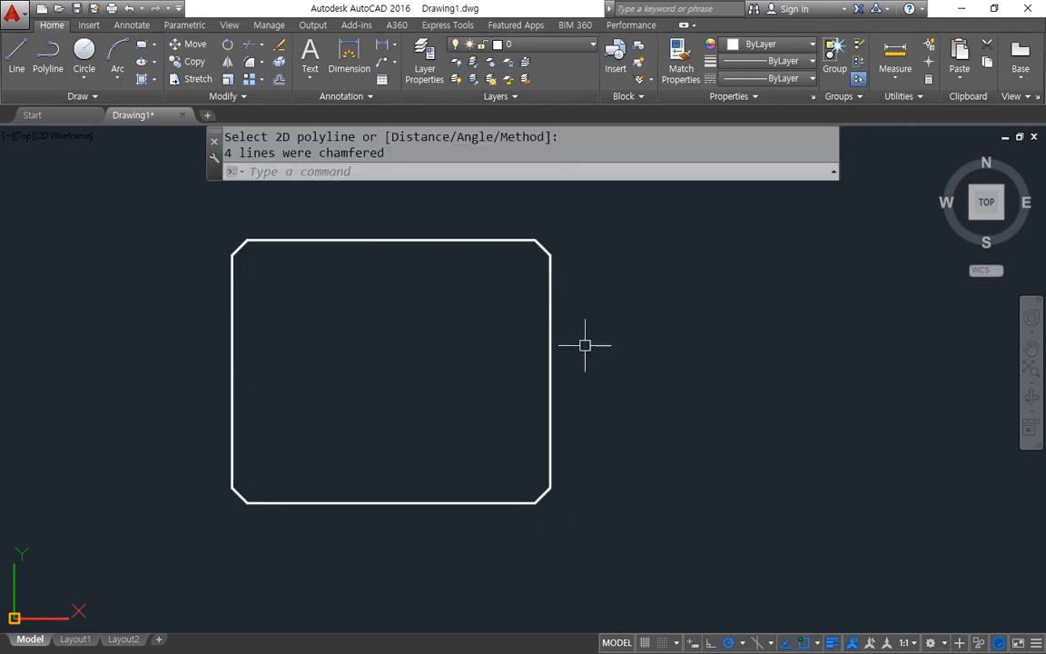
pyautogui.hotkey('ctrl', 'z')
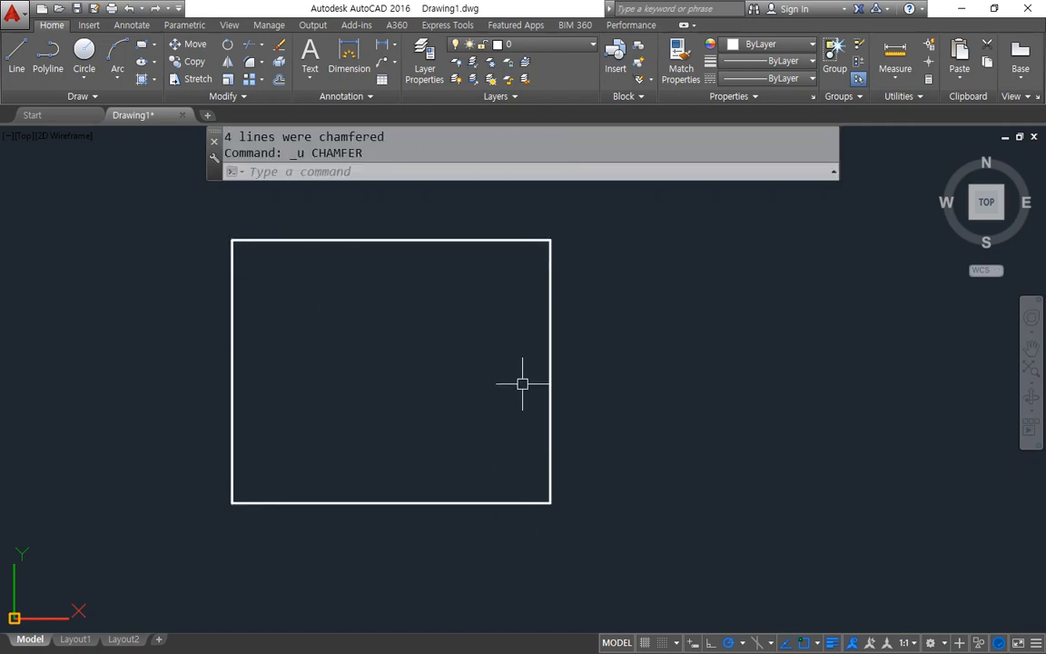
# Step: Erase the sharp-cornered rectangle from the drawing
pyautogui.click(605, 348)
pyautogui.click(412, 416)
pyautogui.write('e')
pyautogui.press('Return')
# Step: Draw a freehand, nearly square rectangle with both rectangle chamfer distances set to 10
pyautogui.write('rec')
pyautogui.press('Return')
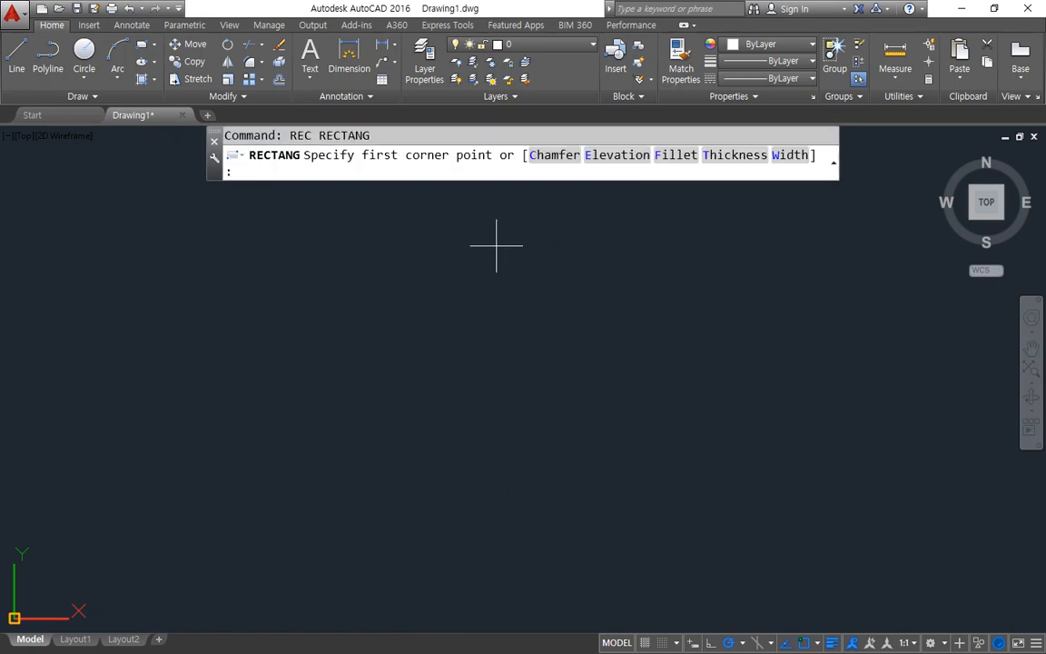
pyautogui.moveTo(510, 168); pyautogui.dragTo(577, 163)
pyautogui.moveTo(654, 167); pyautogui.dragTo(699, 165)
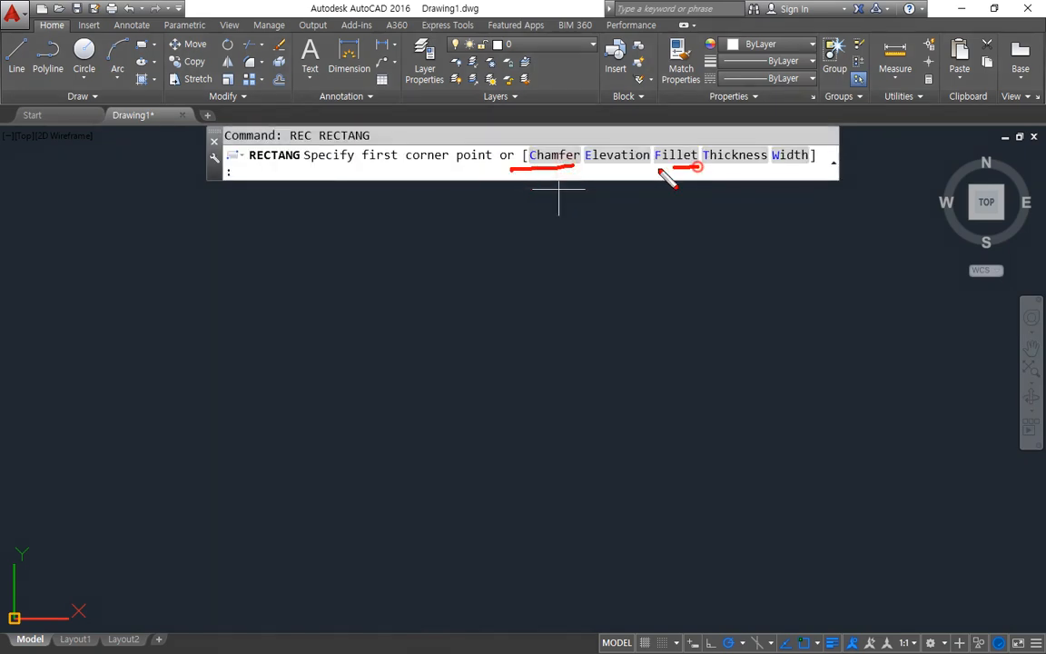
pyautogui.write('c')
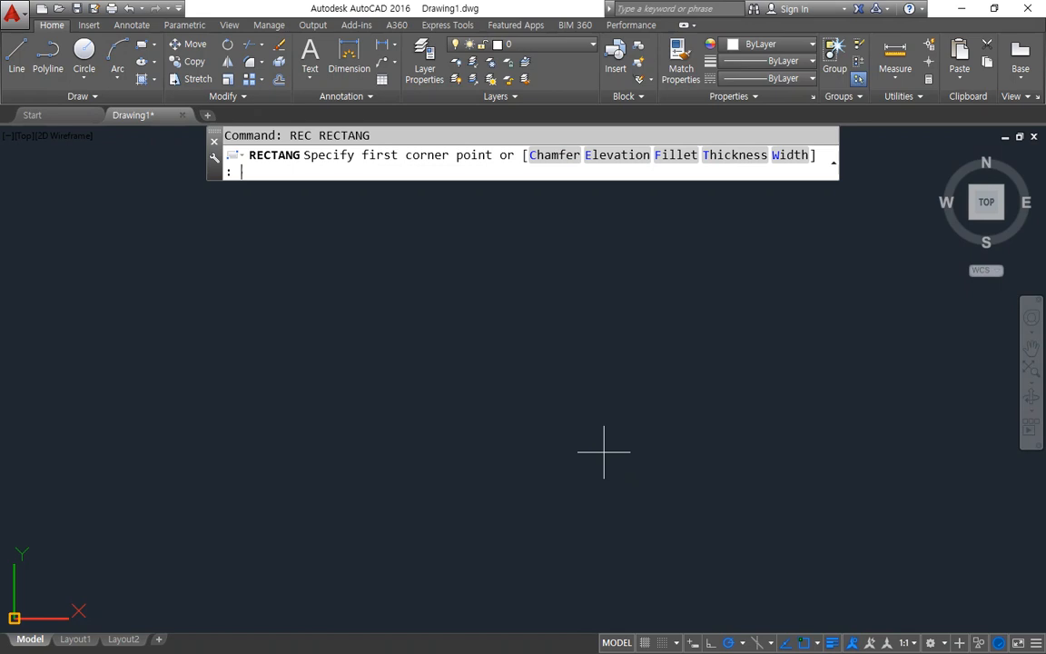
pyautogui.press('Return')
pyautogui.write('10')
pyautogui.press('Return')
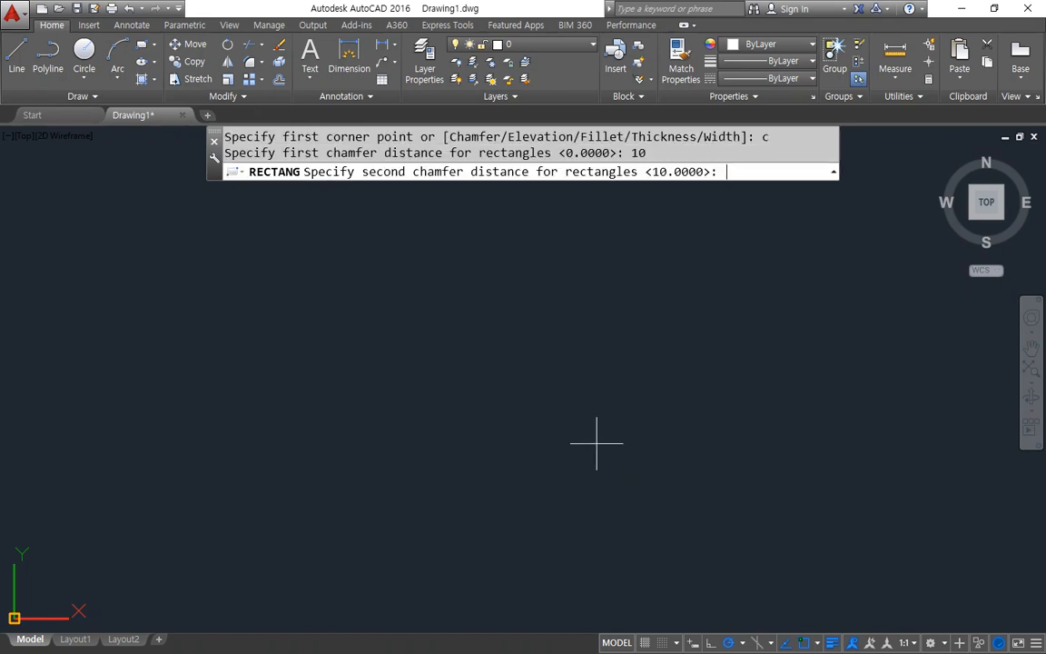
pyautogui.write('10')
pyautogui.press('Return')
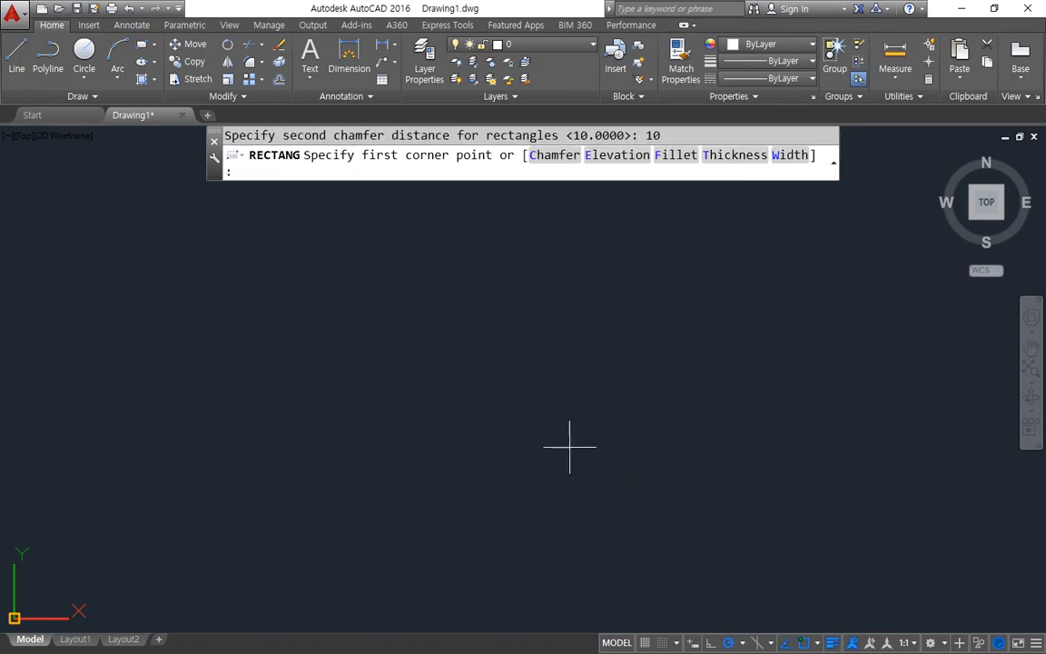
pyautogui.click(265, 539)
pyautogui.click(505, 297)
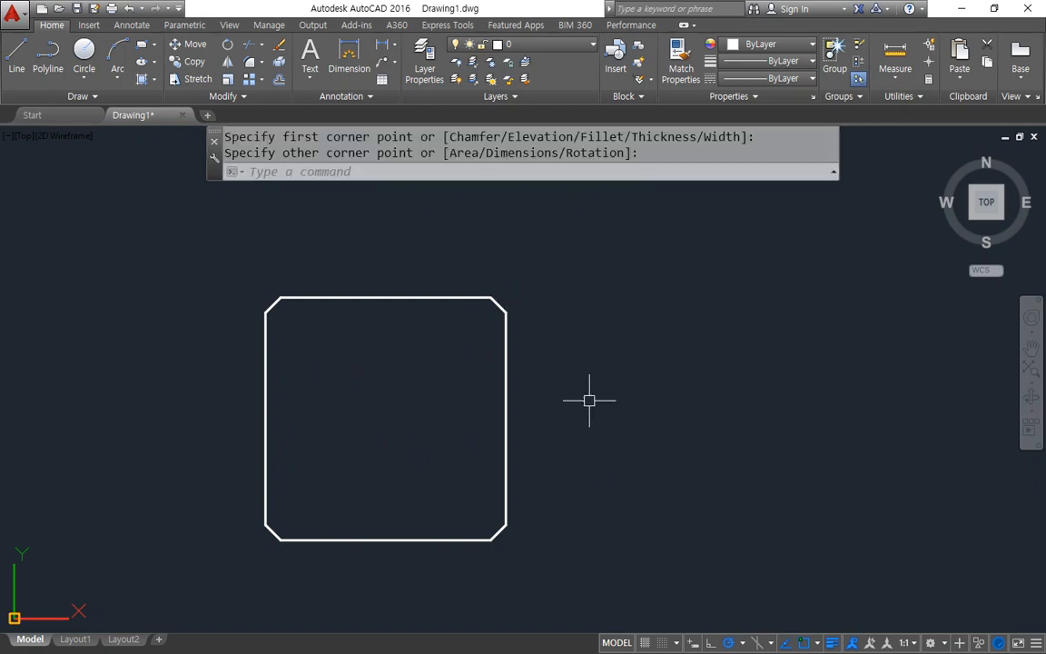
# Step: Draw a second freehand rectangle to the right of the chamfered one, using the rectangle fillet option with radius 10
pyautogui.moveTo(588, 400); pyautogui.dragTo(477, 404, button='middle')
pyautogui.press('Return')
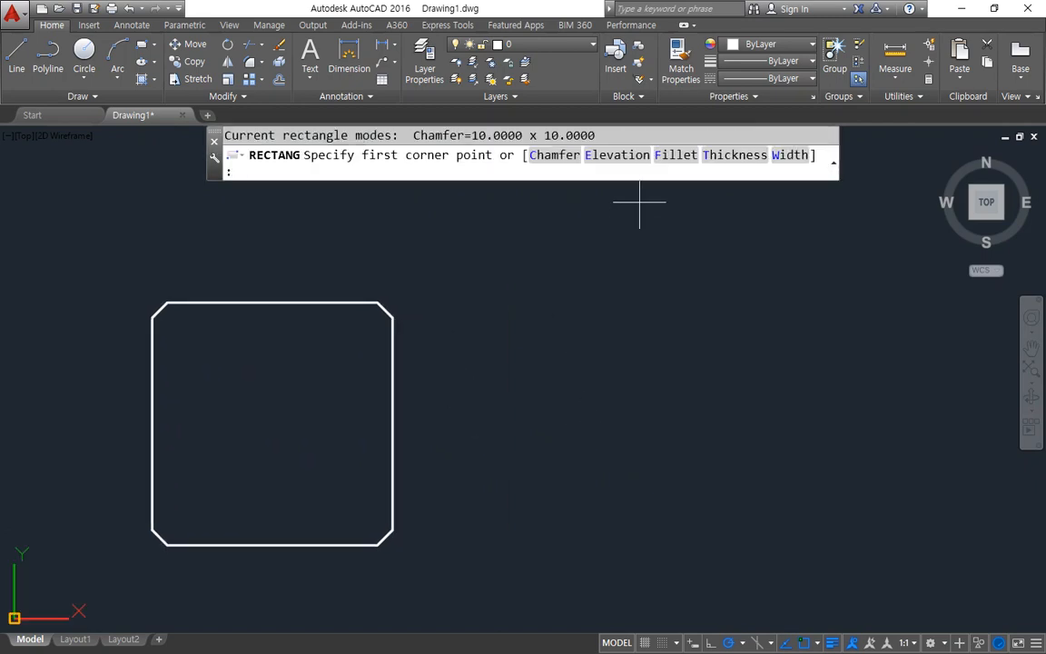
pyautogui.click(683, 156)
pyautogui.press('Return')
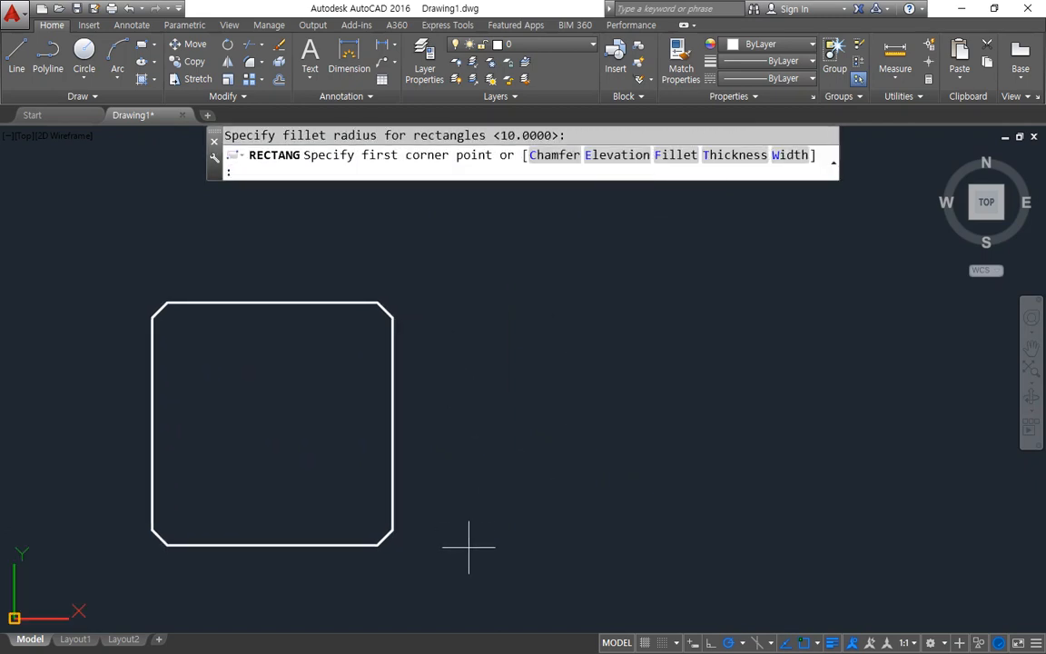
pyautogui.click(469, 548)
pyautogui.click(691, 301)
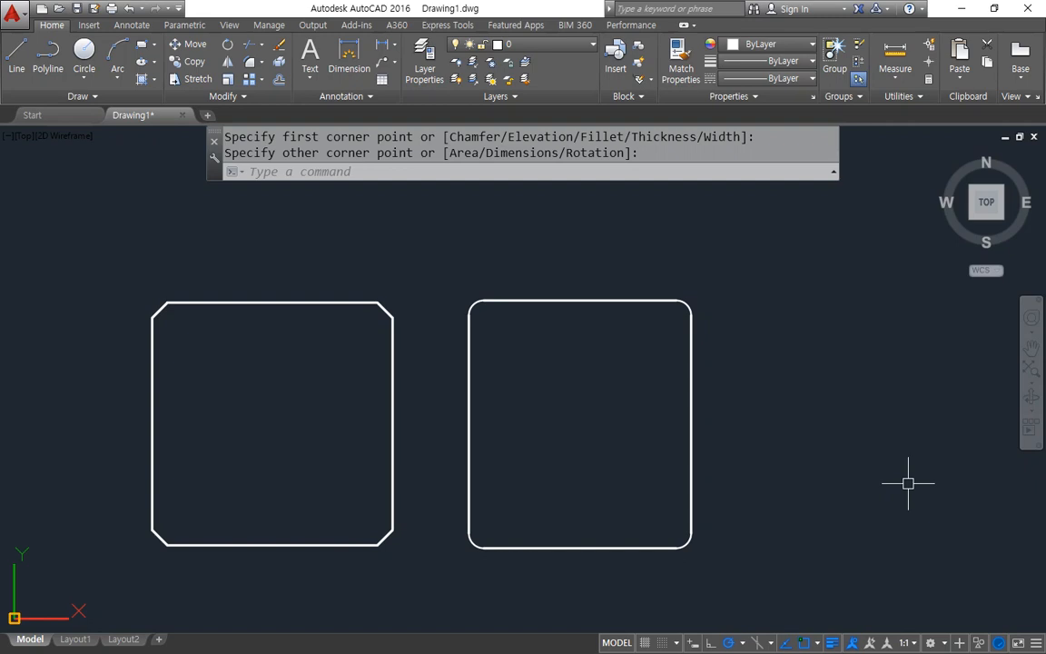
# Step: Erase both the chamfered and the filleted rectangle
pyautogui.click(908, 484)
pyautogui.click(272, 237)
pyautogui.write('e')
pyautogui.press('Return')
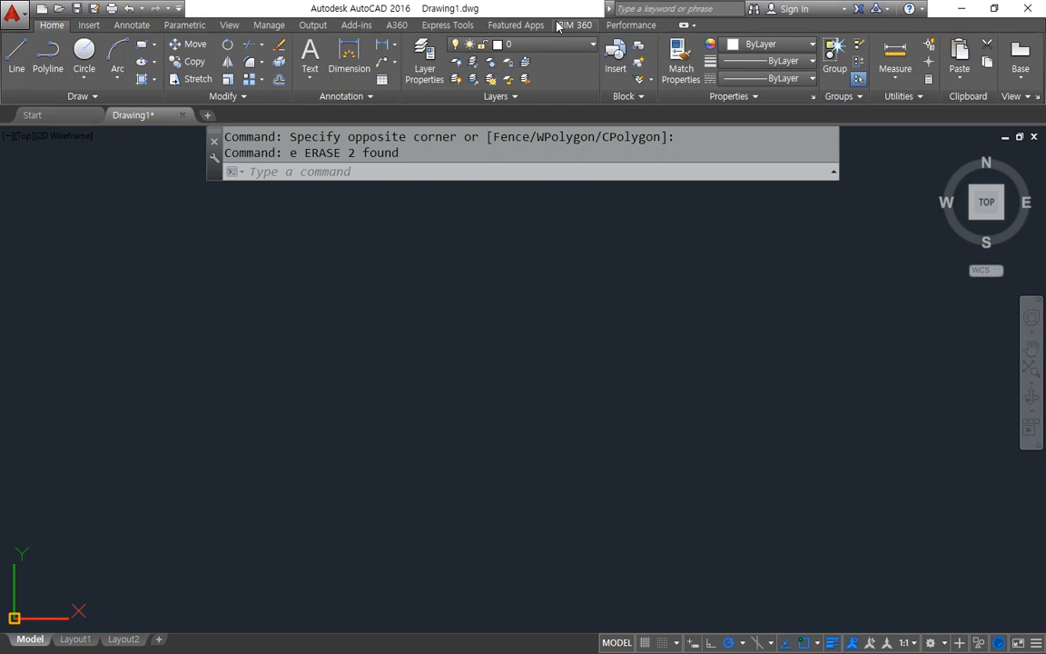
# Step: Draw two separate circles of radius 50 side by side in the empty drawing area
pyautogui.write('c')
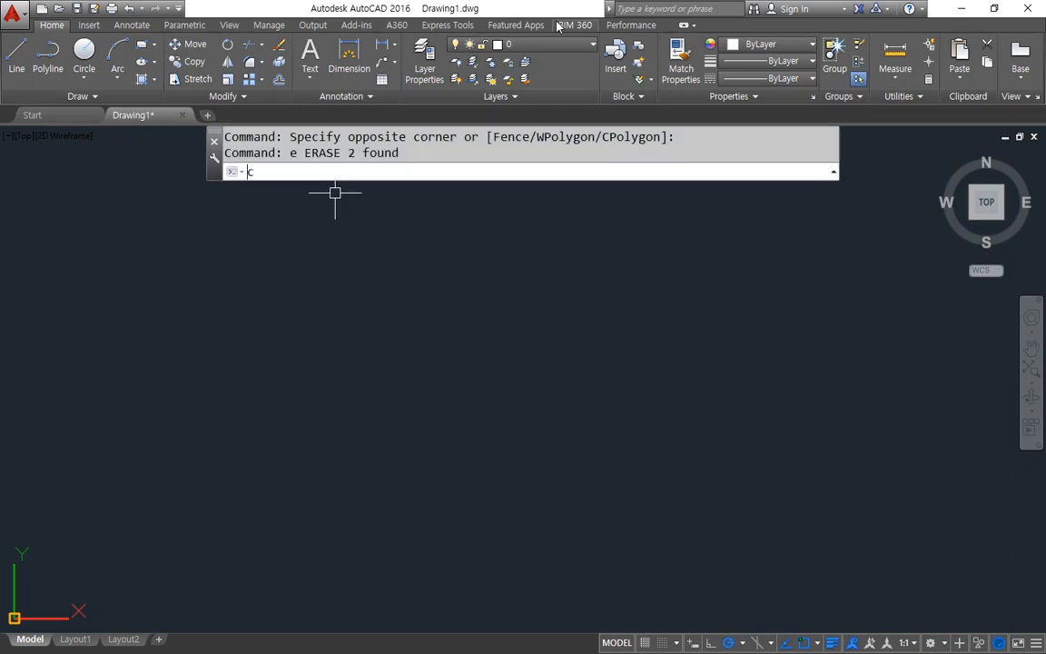
pyautogui.press('Return')
pyautogui.click(222, 351)
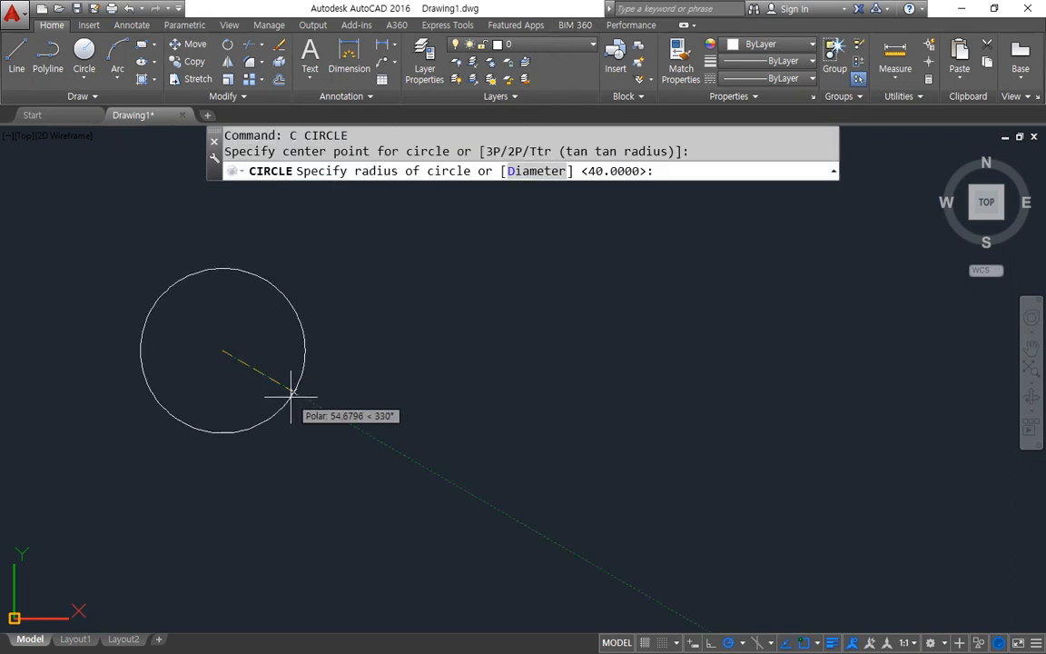
pyautogui.write('50')
pyautogui.press('Return')
pyautogui.press('Return')
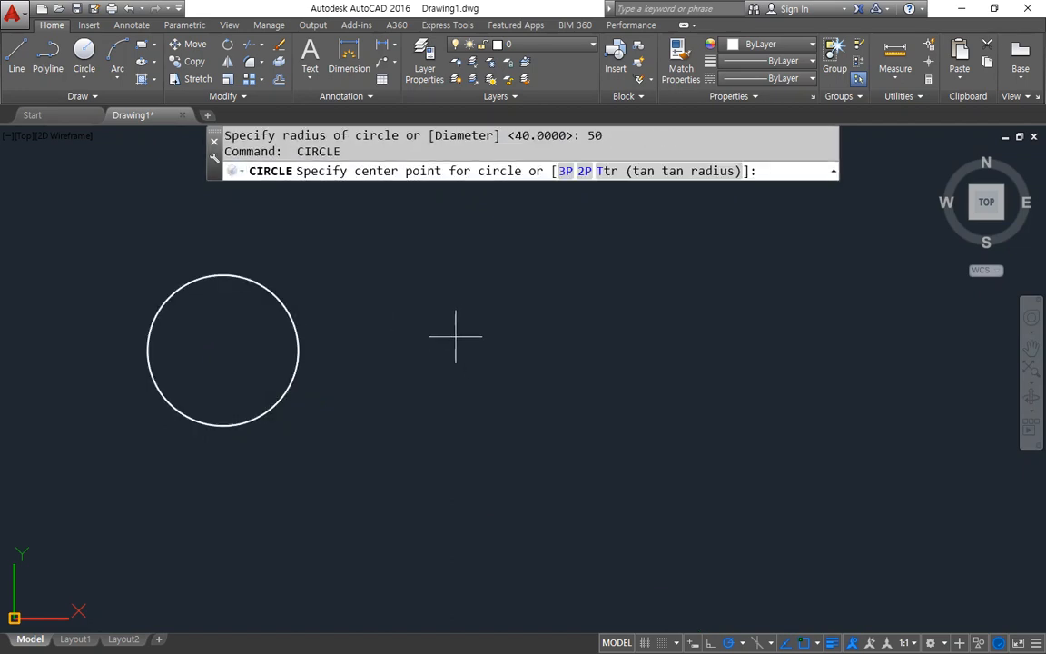
pyautogui.click(456, 337)
pyautogui.write('50')
pyautogui.press('Return')
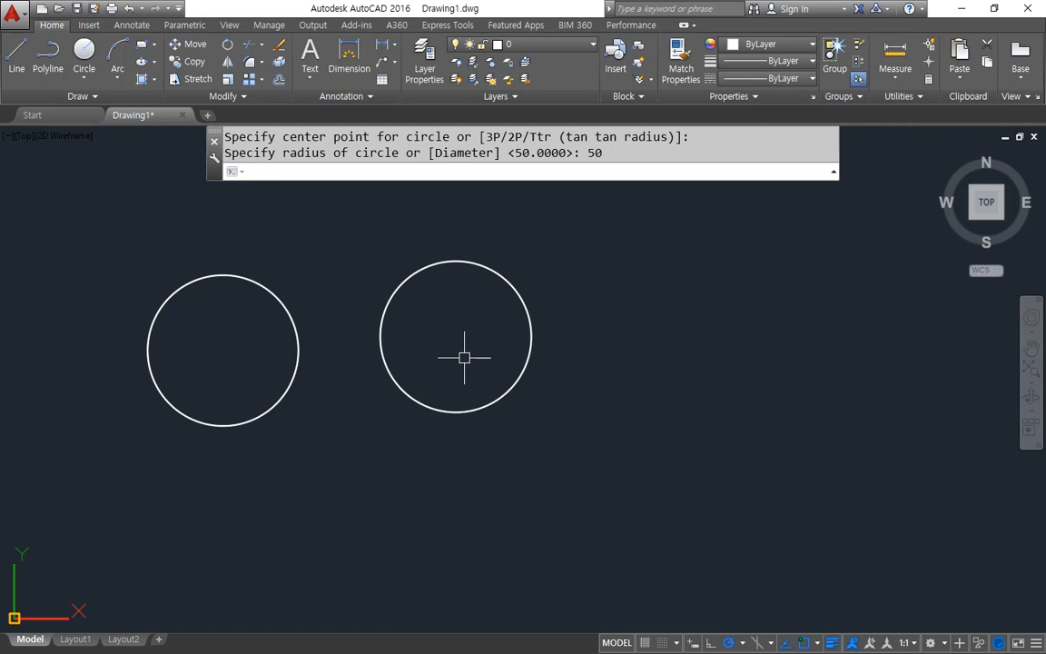
# Step: Draw a 6-sided polygon centred on the left circle, inscribed in a circle of radius 50
pyautogui.write('p')
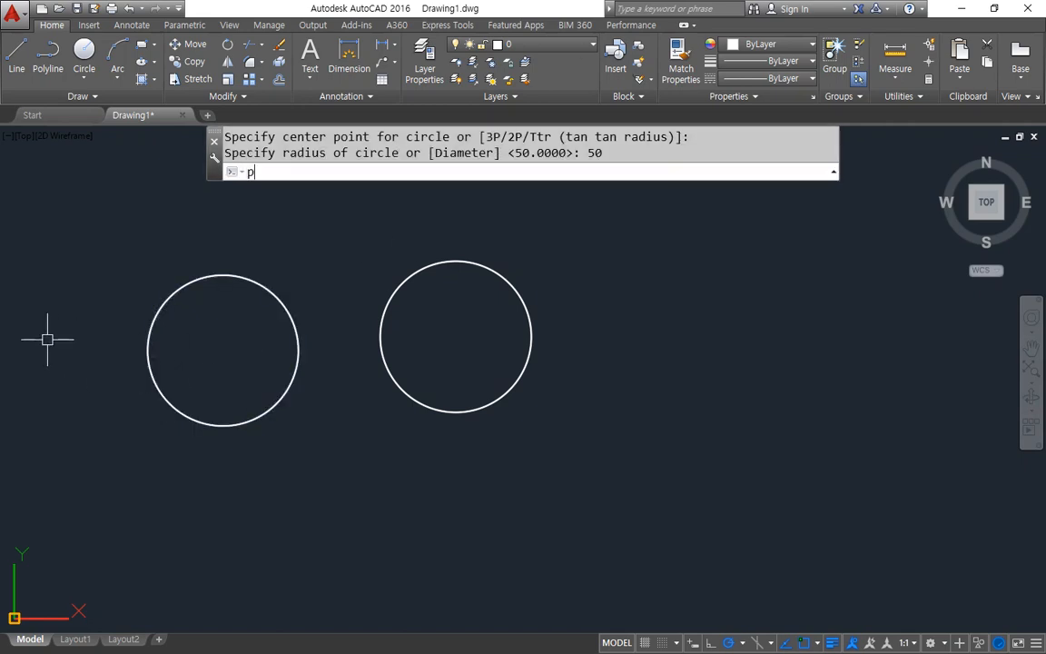
pyautogui.write('ol')
pyautogui.press('Return')
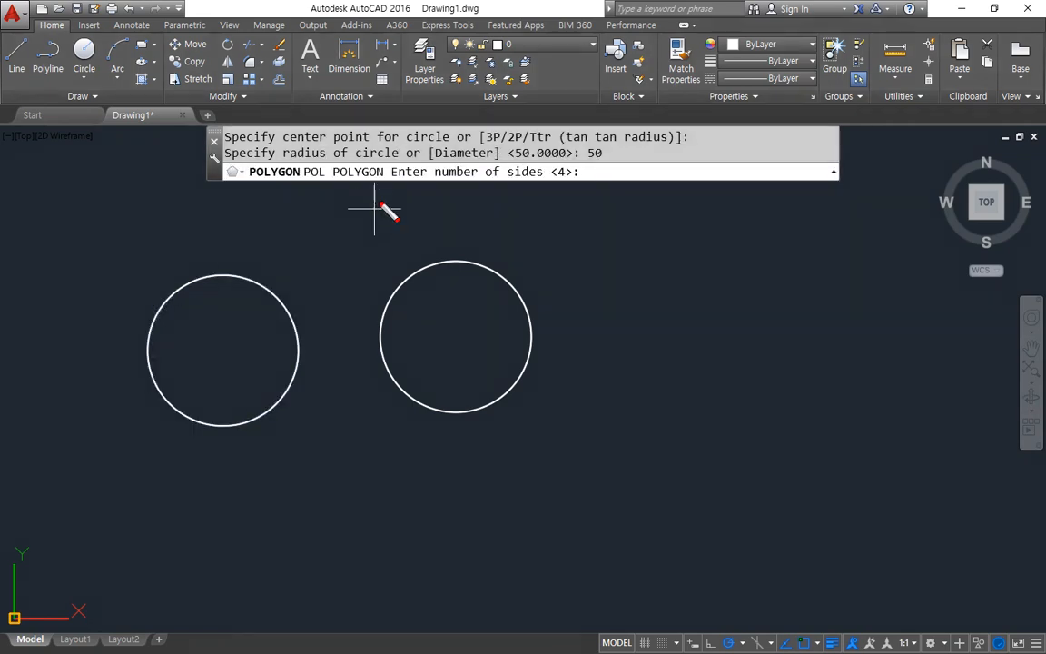
pyautogui.moveTo(381, 205)
pyautogui.mouseDown()
pyautogui.moveTo(338, 193)
pyautogui.moveTo(422, 138)
pyautogui.moveTo(579, 167)
pyautogui.moveTo(409, 200)
pyautogui.mouseUp()
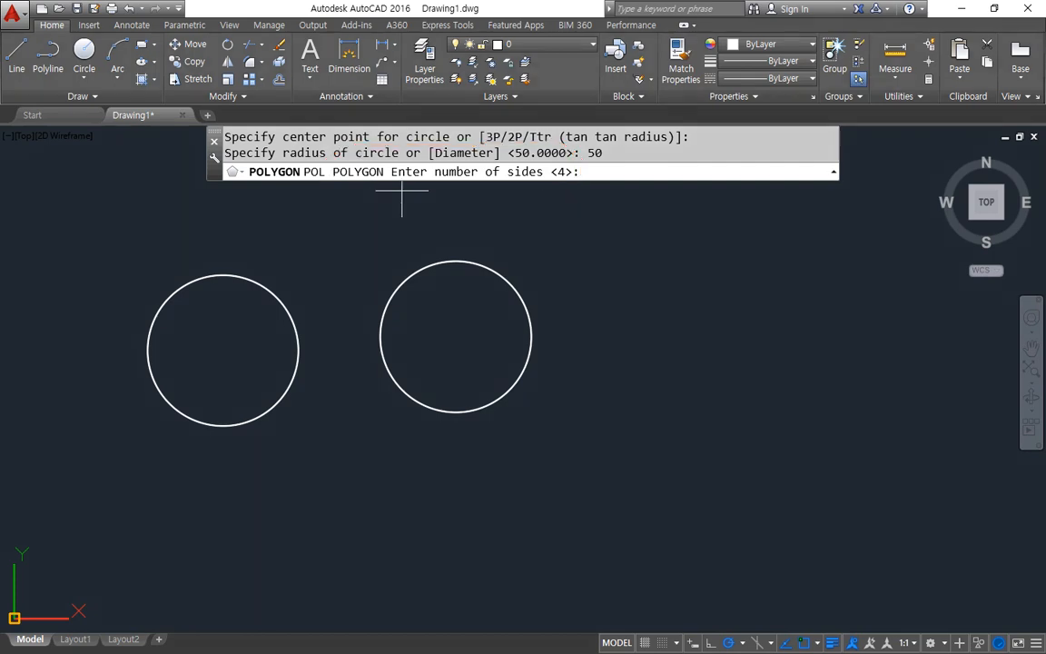
pyautogui.write('6')
pyautogui.press('Return')
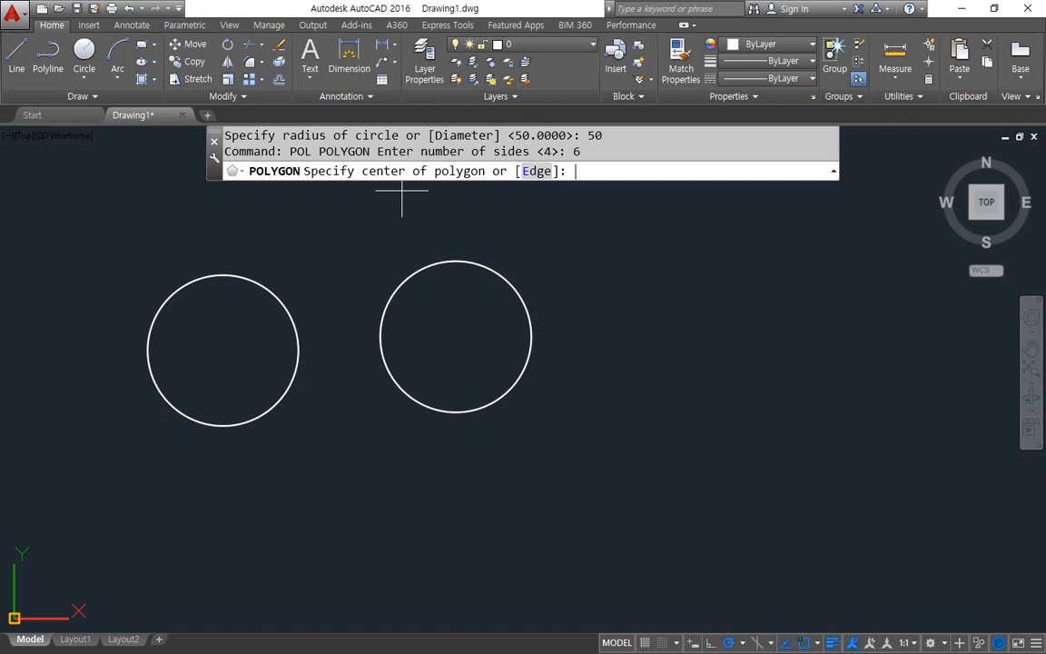
pyautogui.click(273, 296)
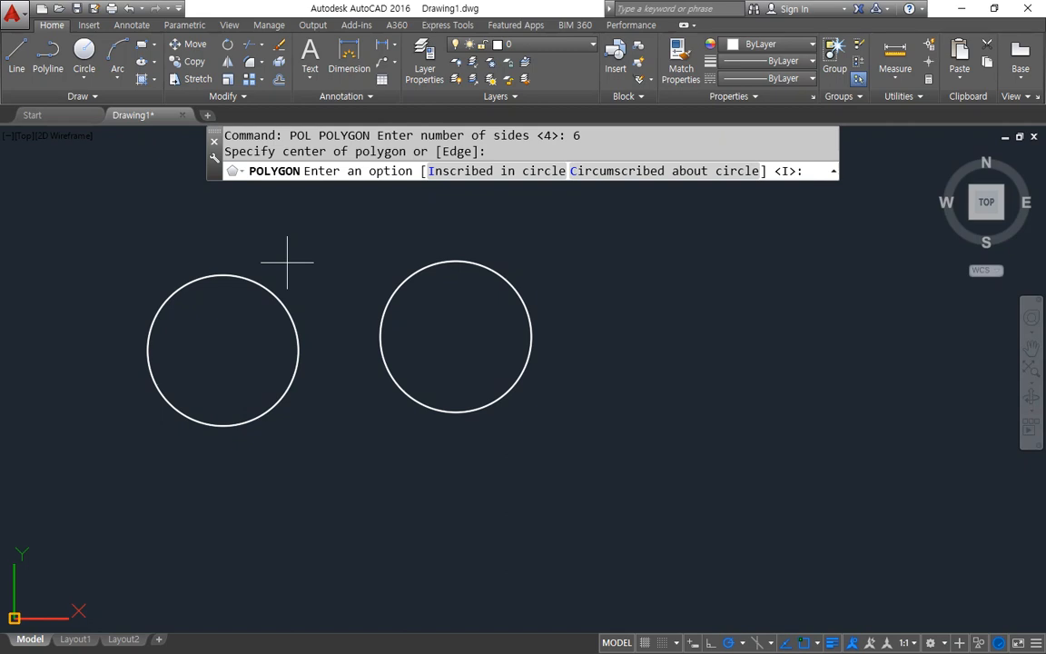
pyautogui.click(457, 173)
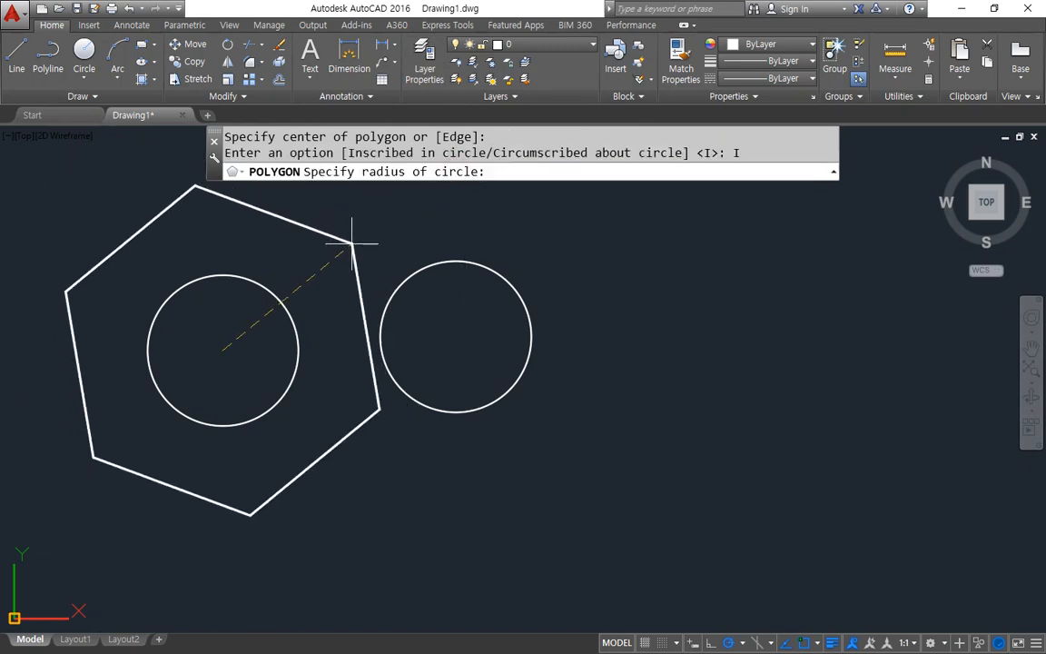
pyautogui.write('50')
pyautogui.press('Return')
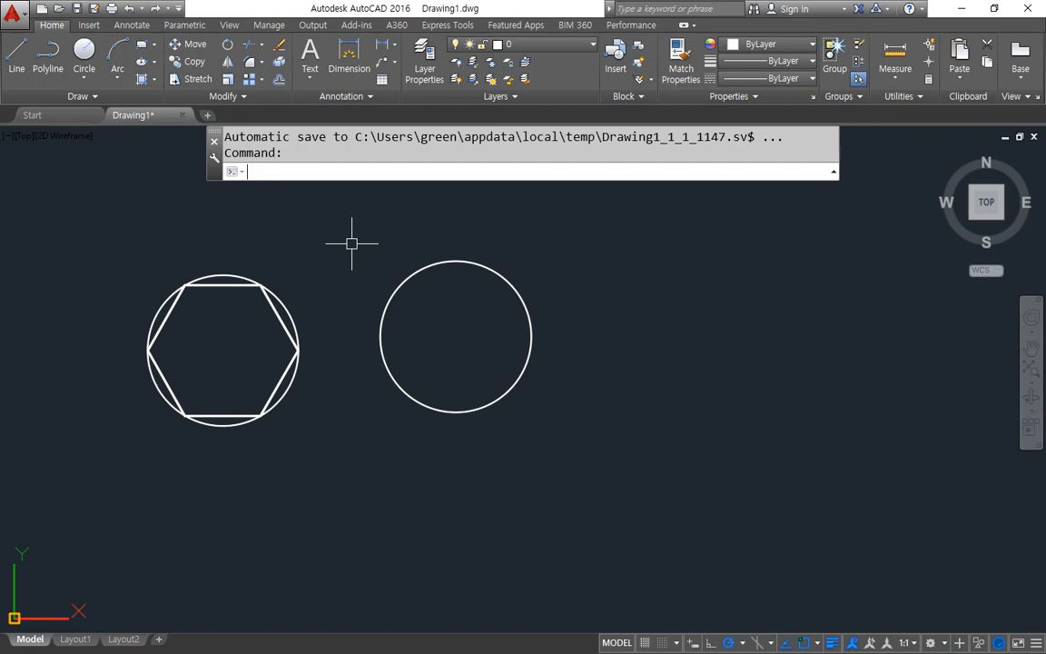
# Step: Draw a 6-sided polygon centred on the right circle, circumscribed about a circle of radius 50
pyautogui.press('Return')
pyautogui.press('Return')
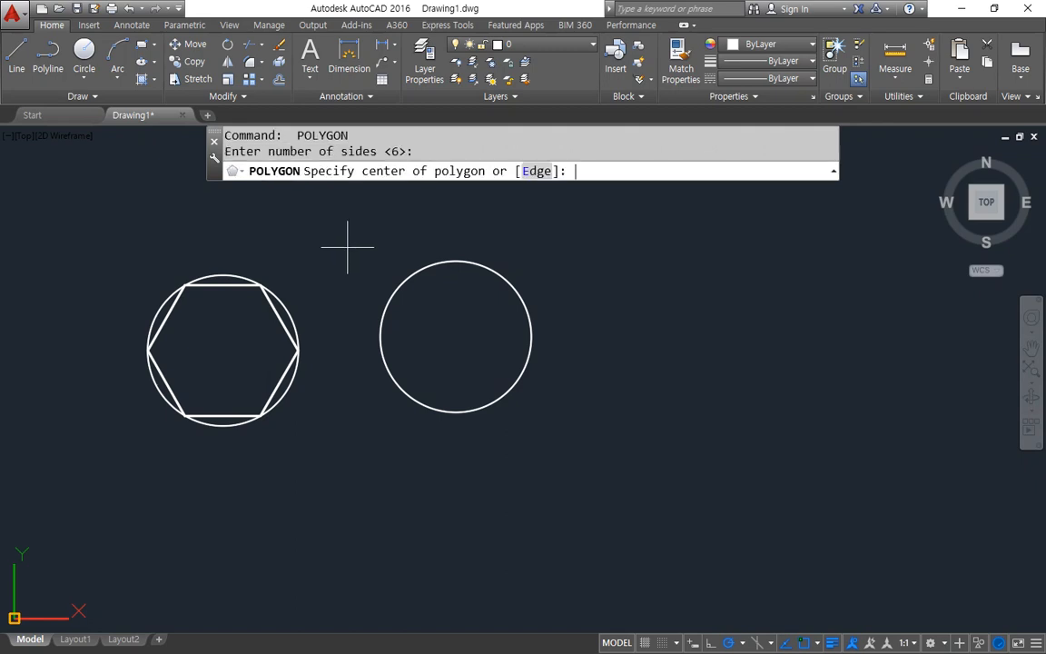
pyautogui.click(407, 279)
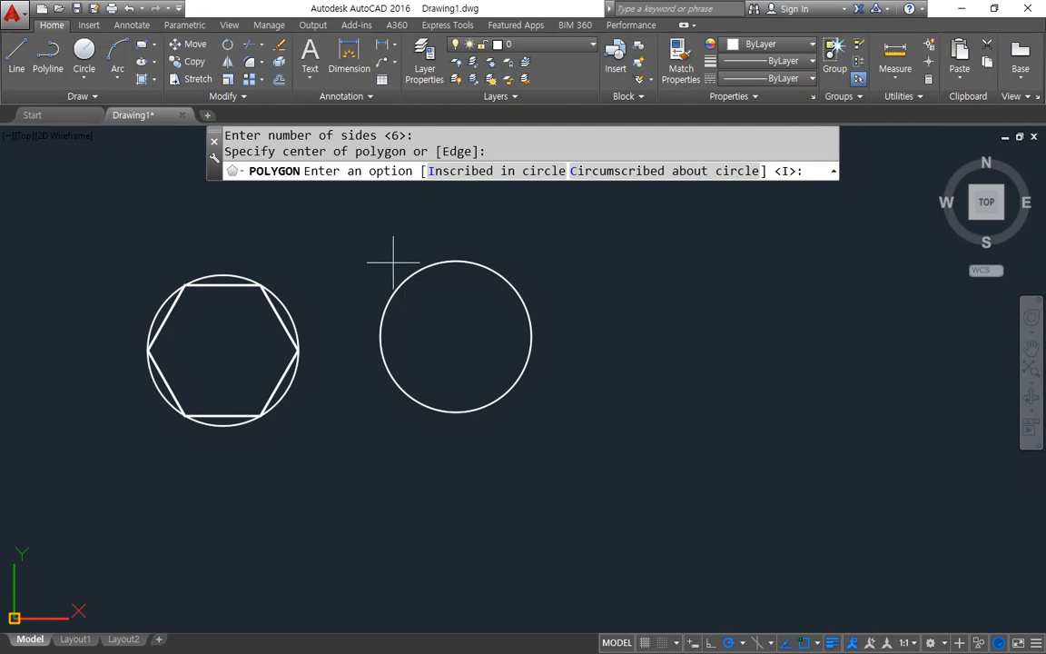
pyautogui.click(647, 172)
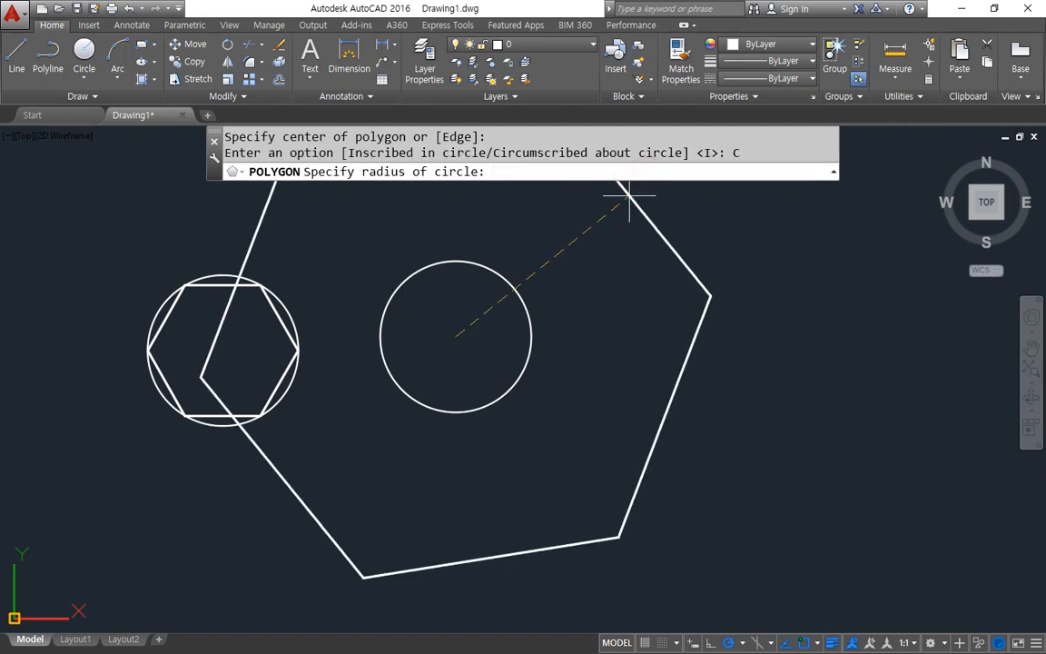
pyautogui.write('50')
pyautogui.press('Return')
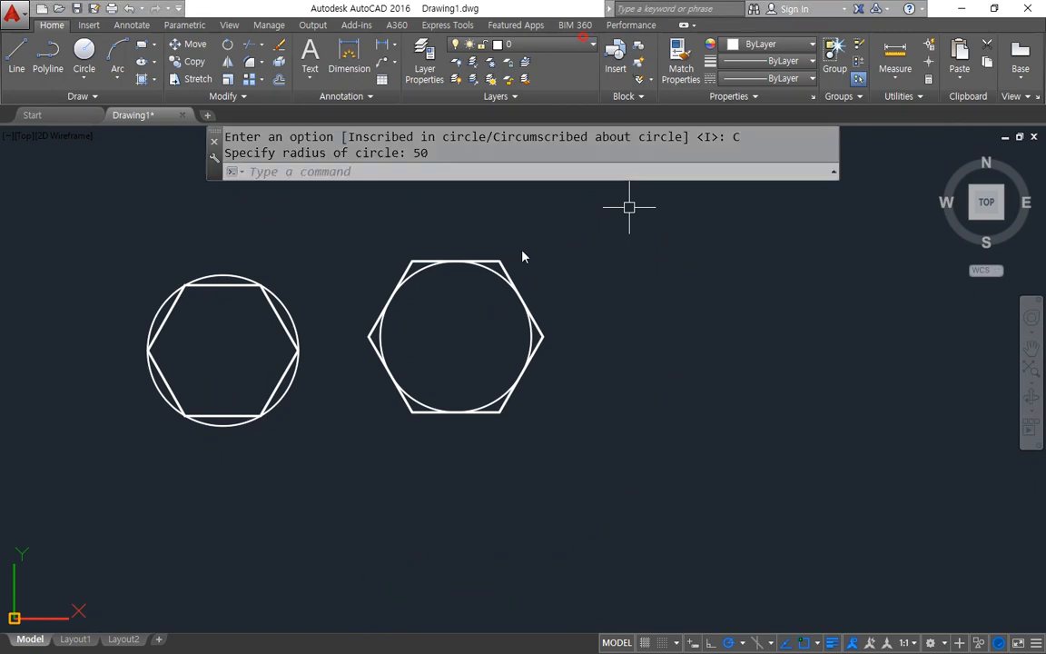
pyautogui.write('pol')
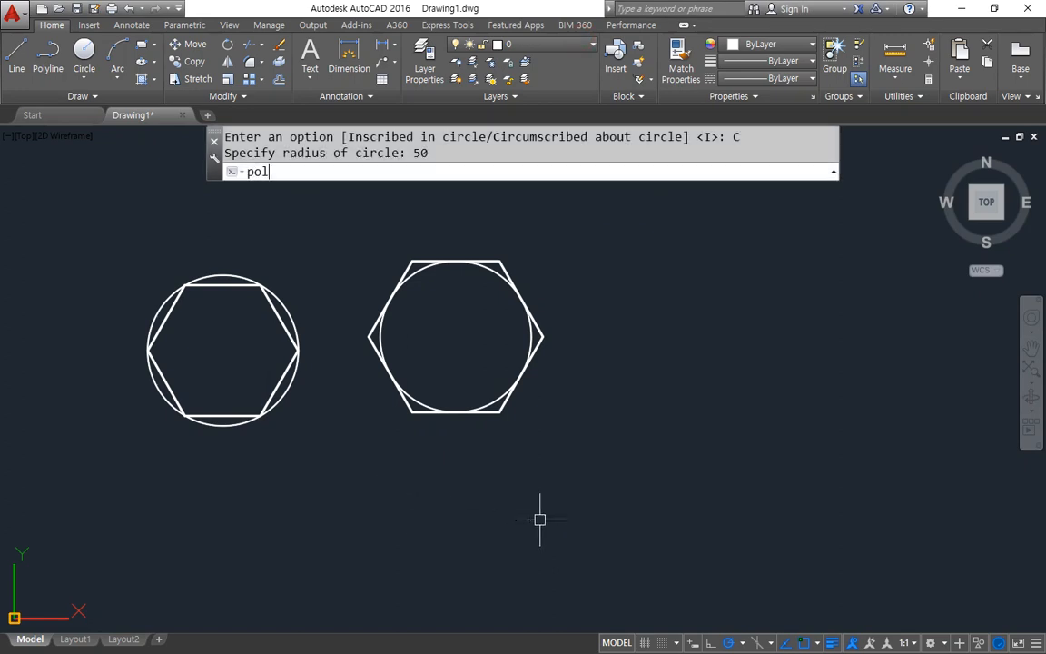
pyautogui.press('Return')
pyautogui.press('Return')
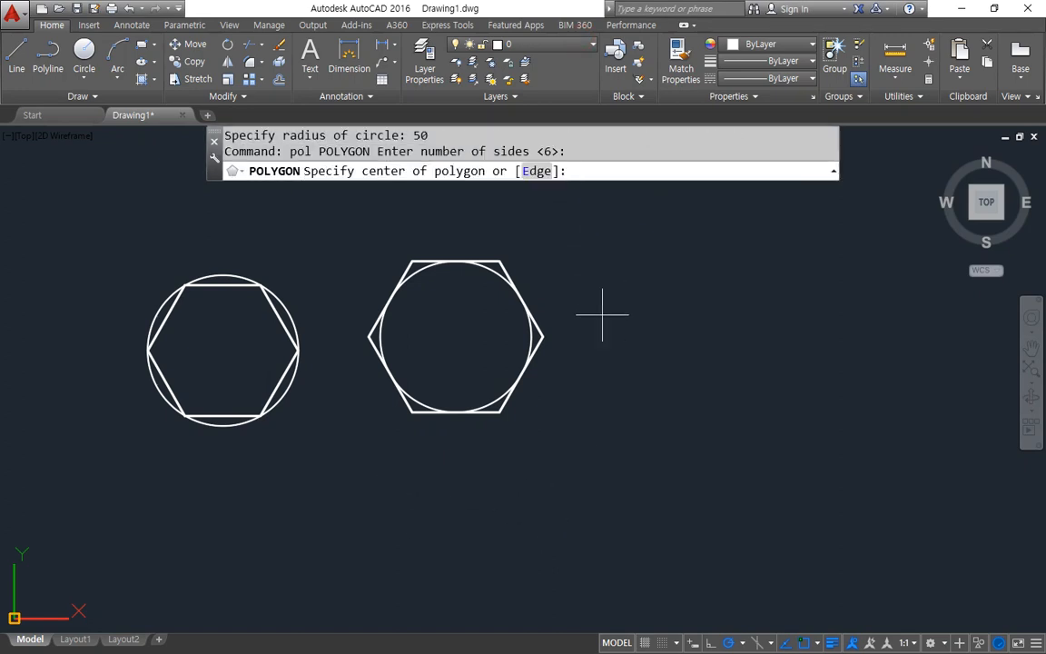
pyautogui.moveTo(565, 191)
pyautogui.mouseDown()
pyautogui.moveTo(510, 176)
pyautogui.moveTo(567, 185)
pyautogui.mouseUp()
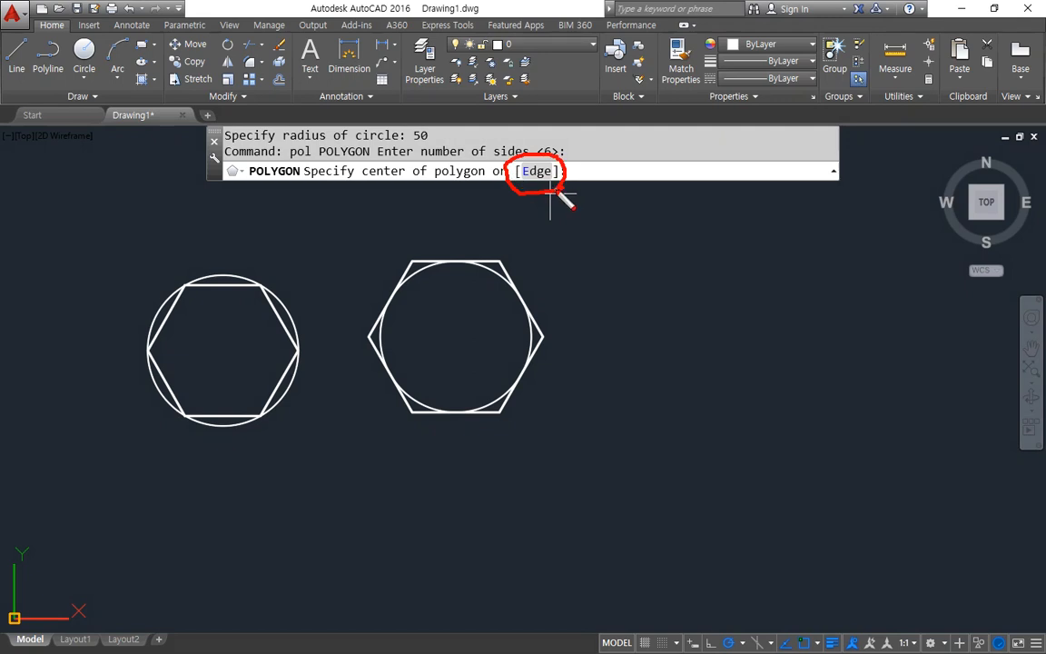
pyautogui.press('Escape')
pyautogui.click(531, 171)
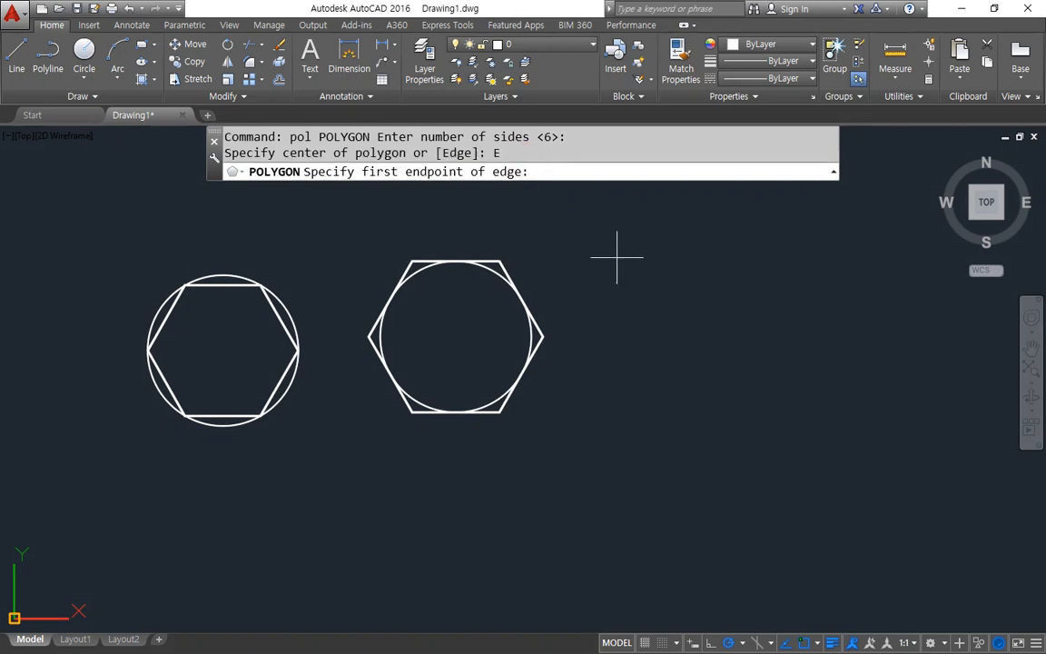
pyautogui.click(698, 416)
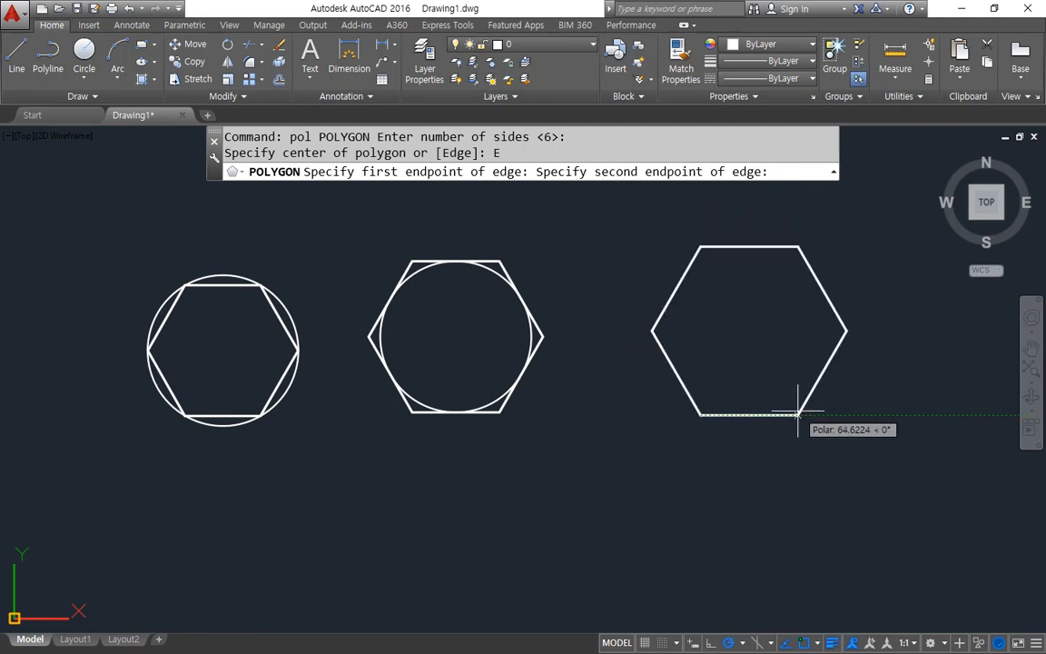
pyautogui.write('@50<0')
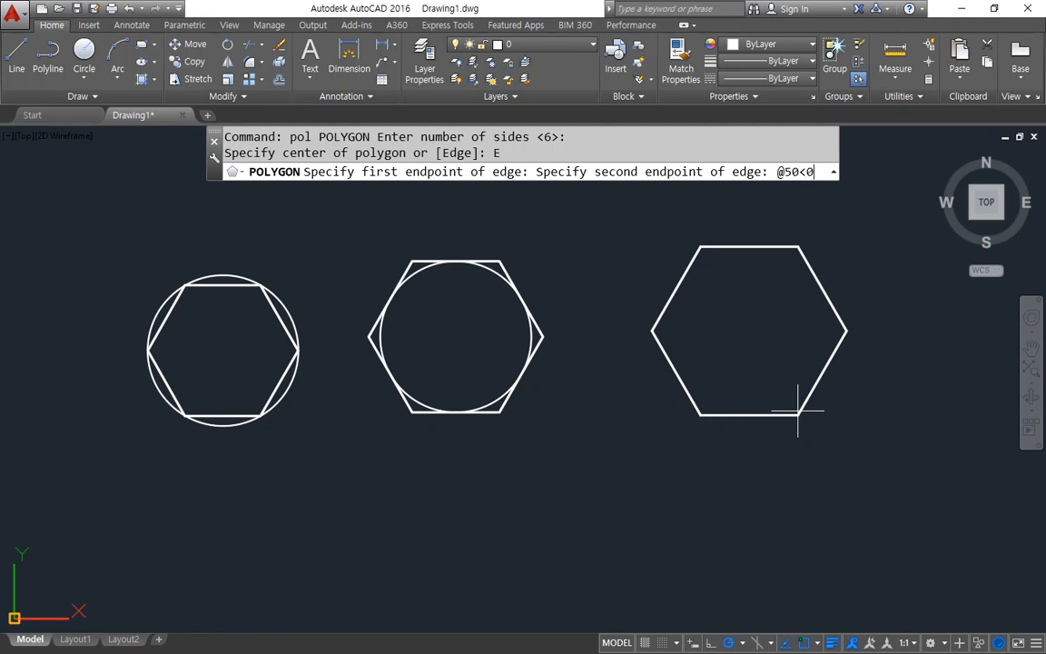
pyautogui.press('Return')
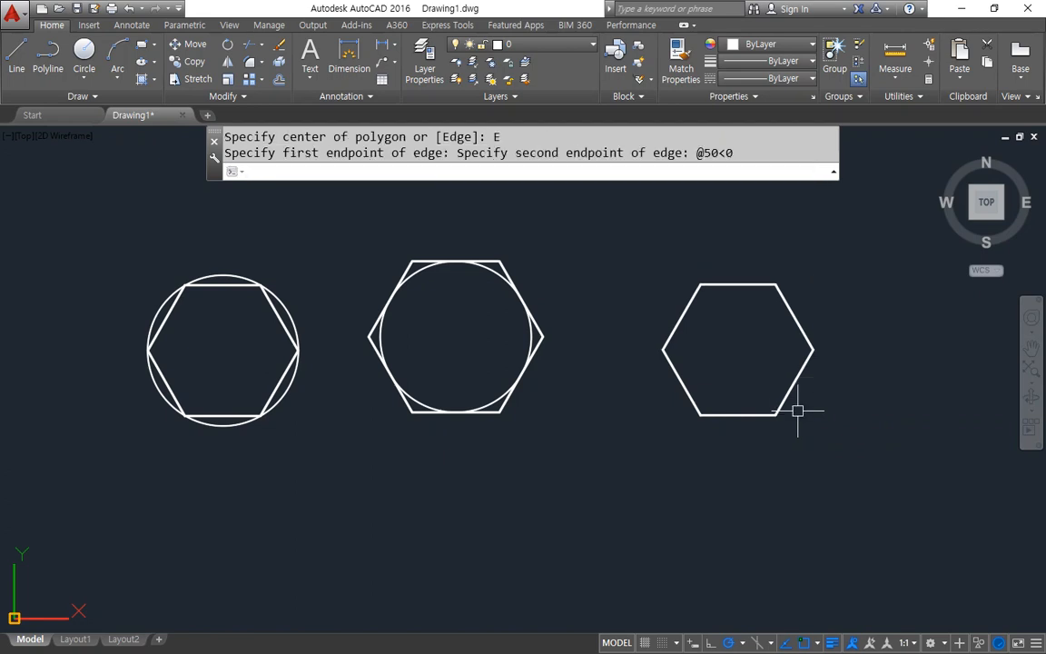
# Step: Draw a 3-sided polygon by edge on the bottom edge of the separate hexagon, from its left to its right endpoint
pyautogui.scroll(2, 796, 411)
pyautogui.moveTo(793, 412); pyautogui.dragTo(490, 532, button='middle')
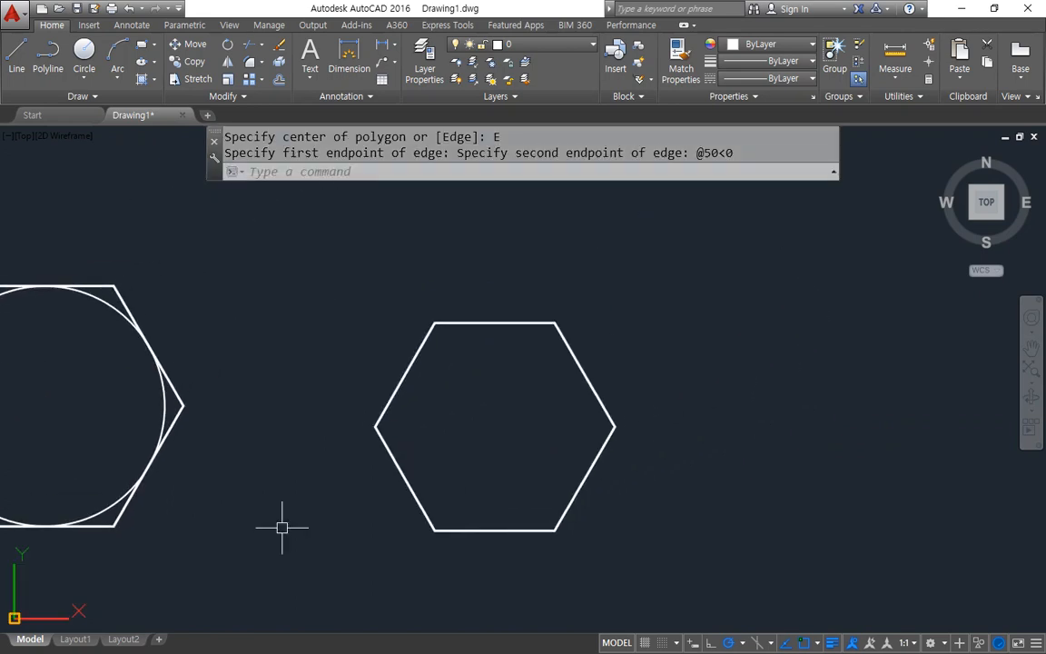
pyautogui.write('pol')
pyautogui.press('Return')
pyautogui.write('3')
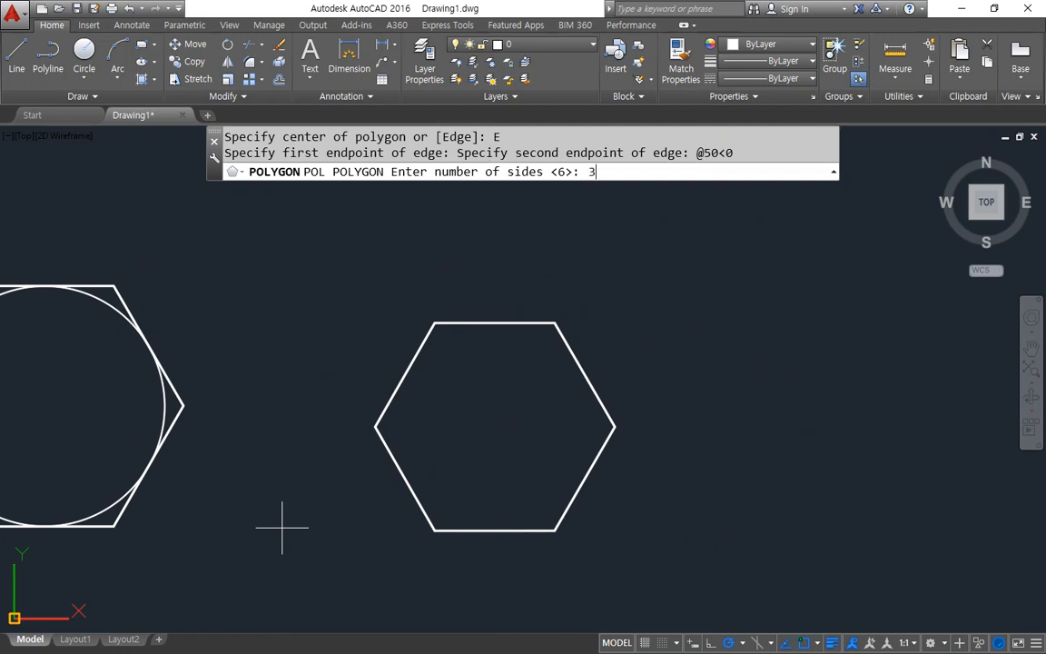
pyautogui.press('Return')
pyautogui.write('e')
pyautogui.press('Return')
pyautogui.click(435, 530)
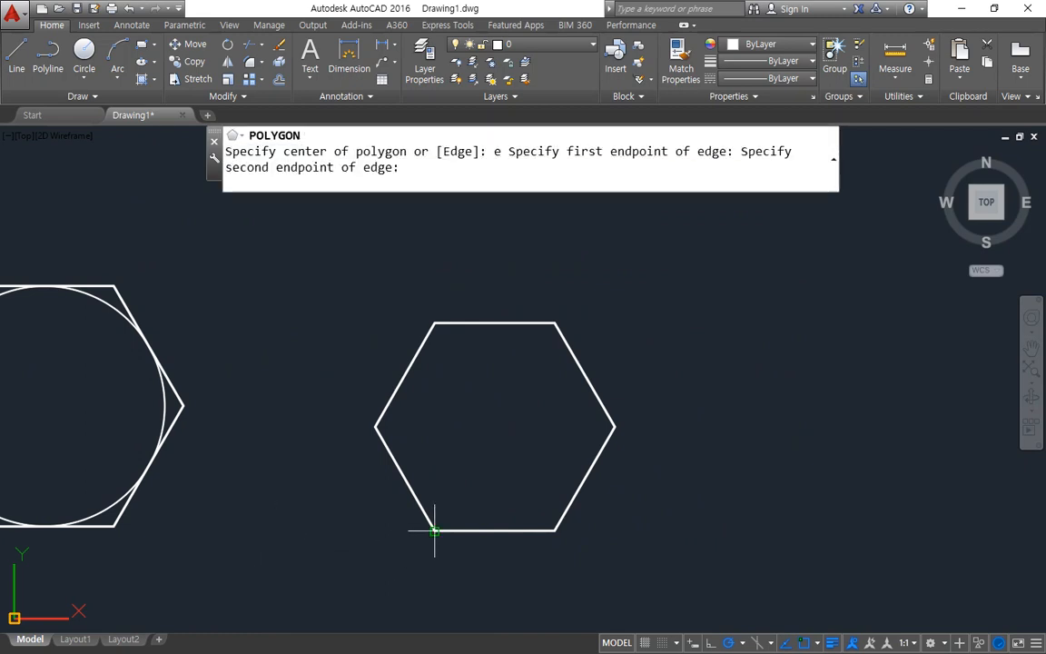
pyautogui.click(556, 530)
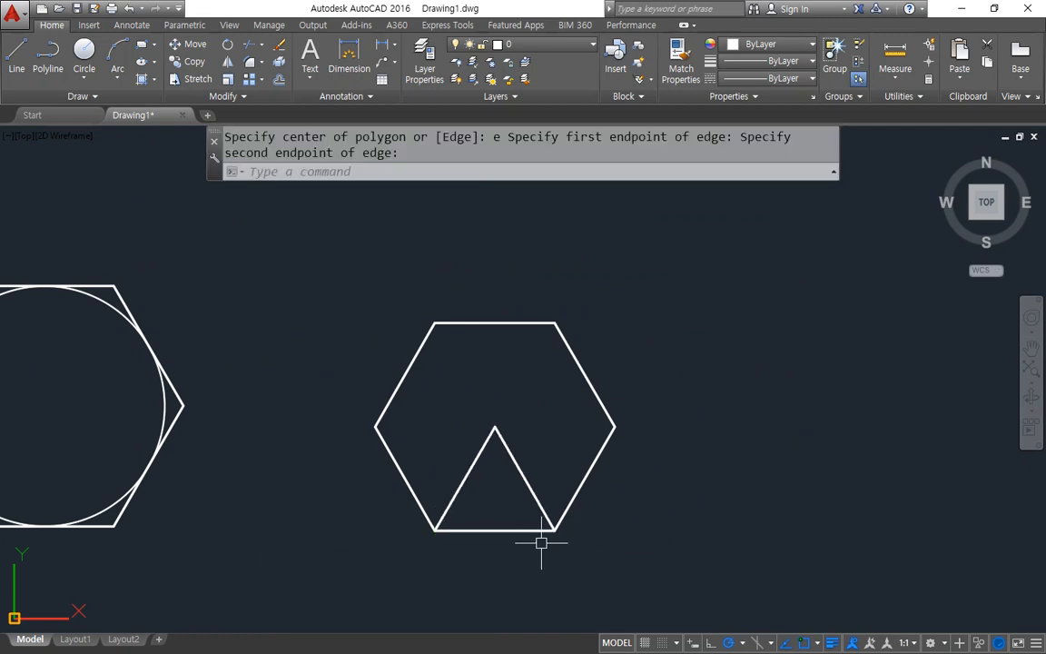
# Step: Draw a 4-sided polygon by edge on the same bottom edge shared by the hexagon and the triangle
pyautogui.write('pol')
pyautogui.press('Return')
pyautogui.write('4')
pyautogui.press('Return')
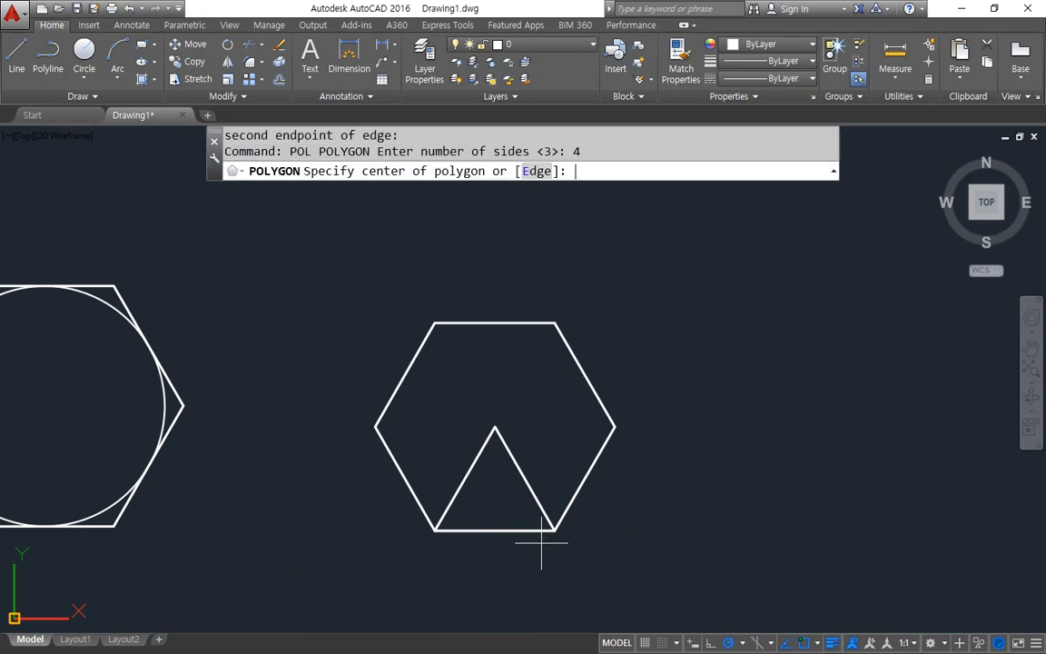
pyautogui.write('e')
pyautogui.press('Return')
pyautogui.click(435, 531)
pyautogui.click(555, 530)
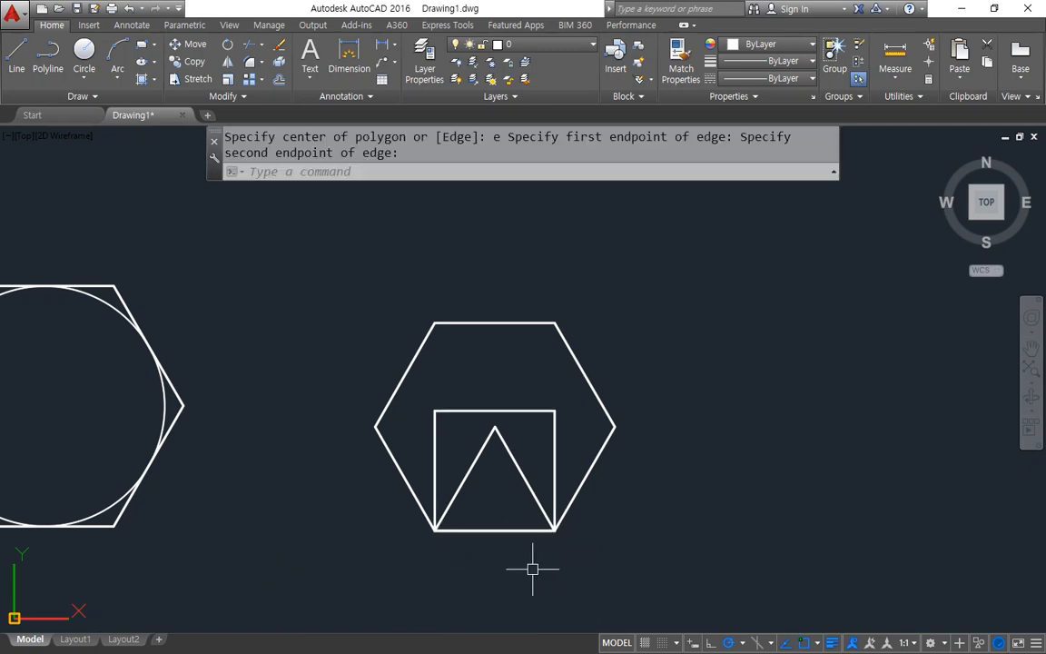
# Step: Draw a 5-sided polygon by edge between the endpoints of the shared bottom edge
pyautogui.write('pol')
pyautogui.press('Return')
pyautogui.write('5')
pyautogui.press('Return')
pyautogui.write('e')
pyautogui.press('Return')
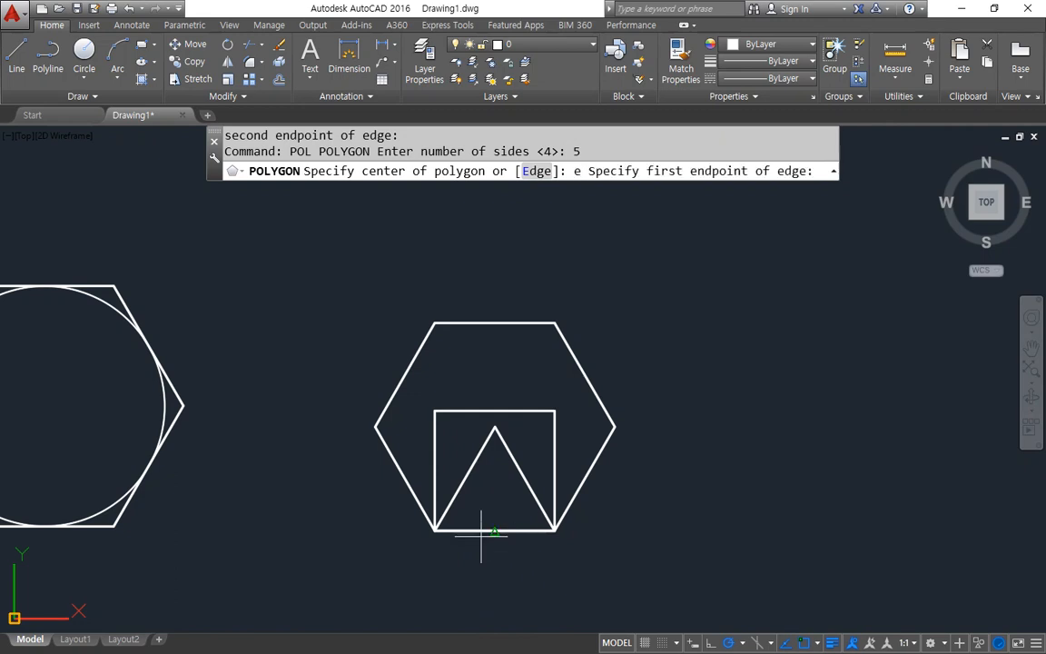
pyautogui.click(435, 531)
pyautogui.click(556, 530)
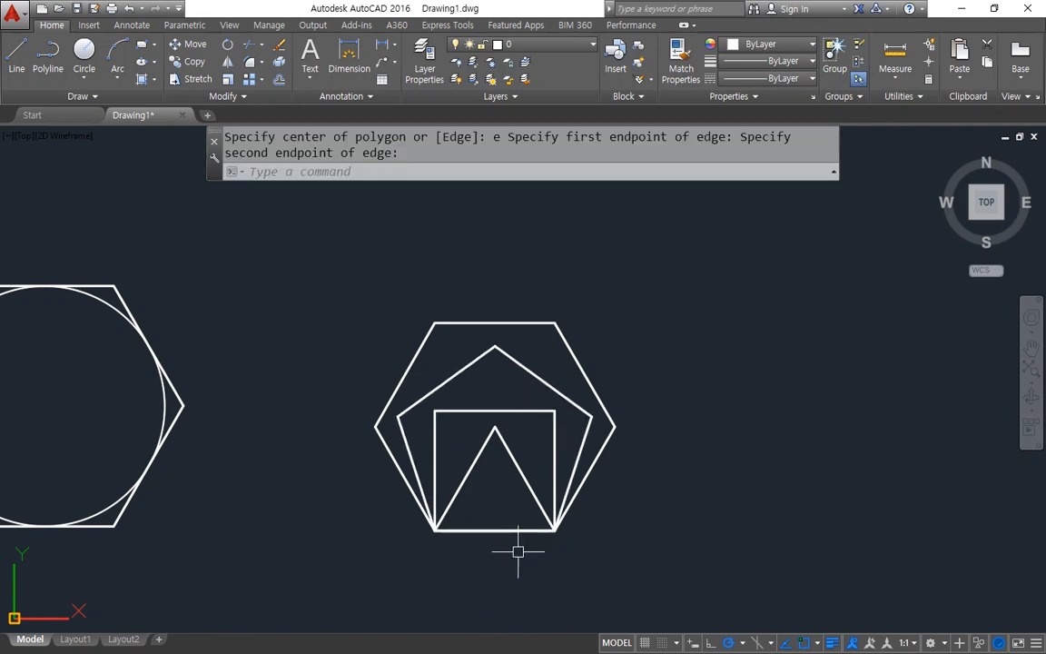
# Step: Draw a 7-sided polygon by edge between the endpoints of the shared bottom edge
pyautogui.write('pol')
pyautogui.press('Return')
pyautogui.write('7')
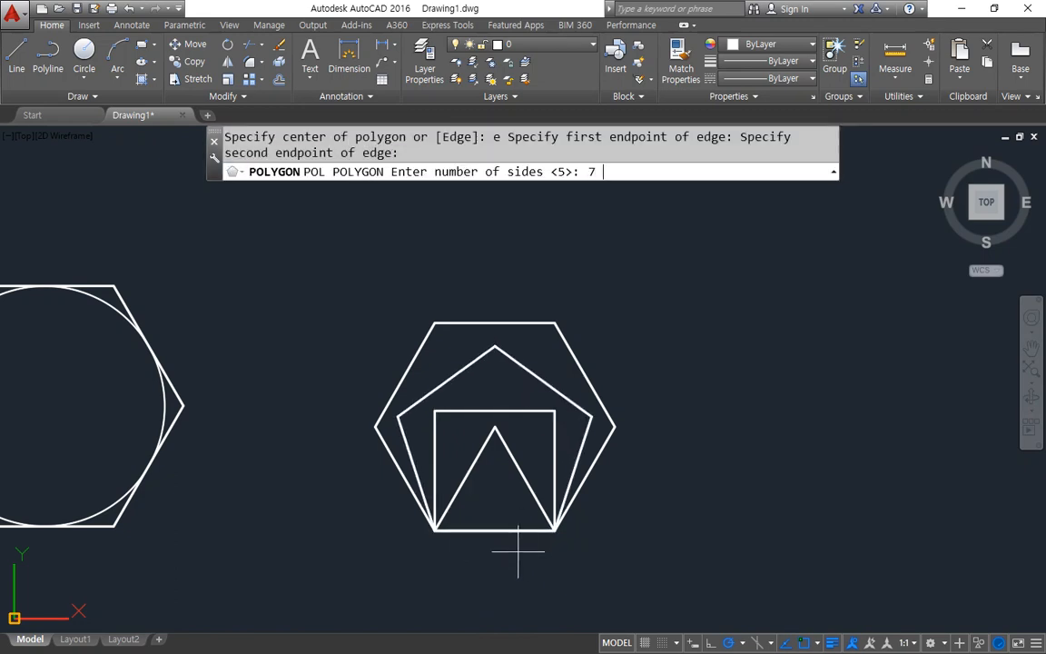
pyautogui.press('Return')
pyautogui.write('e')
pyautogui.press('Return')
pyautogui.click(435, 530)
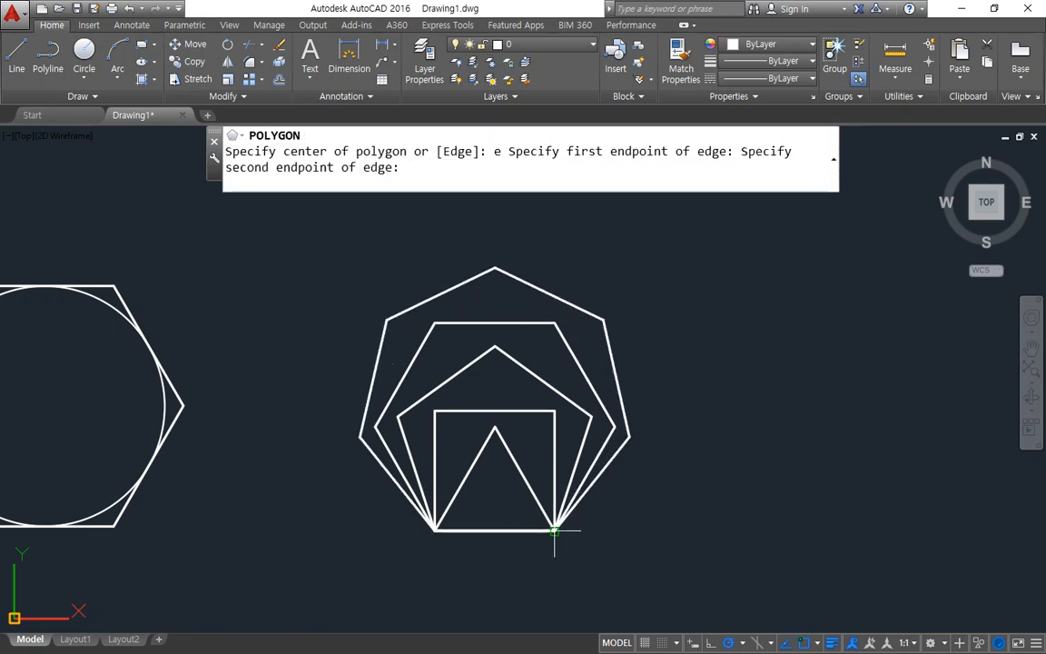
pyautogui.click(554, 530)
# Step: Draw an 8-sided polygon by edge between the endpoints of the shared bottom edge
pyautogui.write('pol')
pyautogui.press('Return')
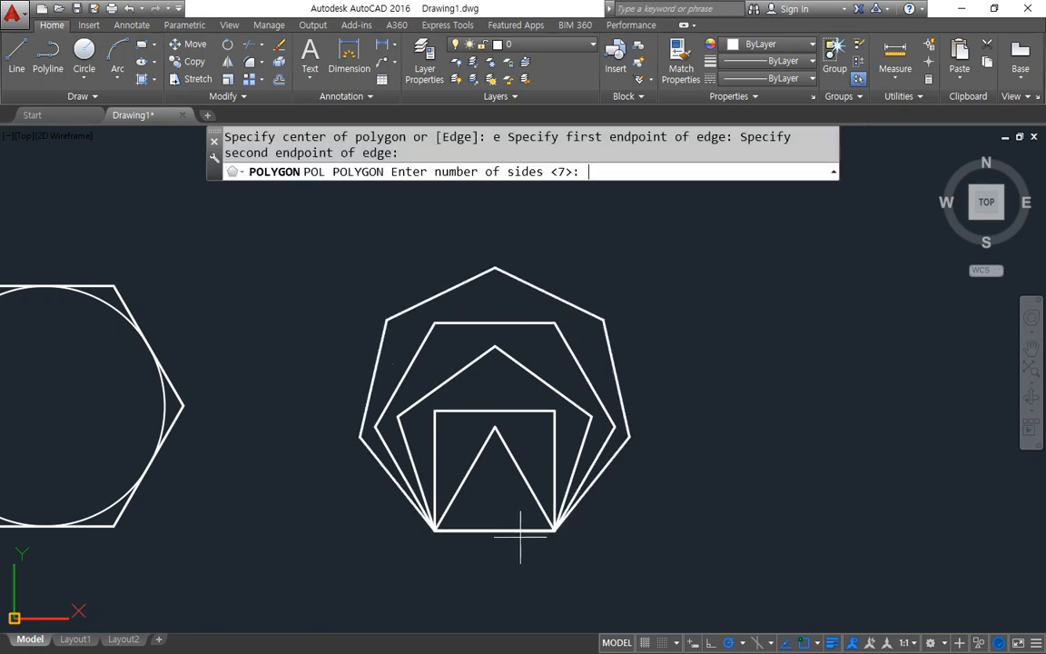
pyautogui.write('8')
pyautogui.press('Return')
pyautogui.write('e')
pyautogui.press('Return')
pyautogui.click(435, 531)
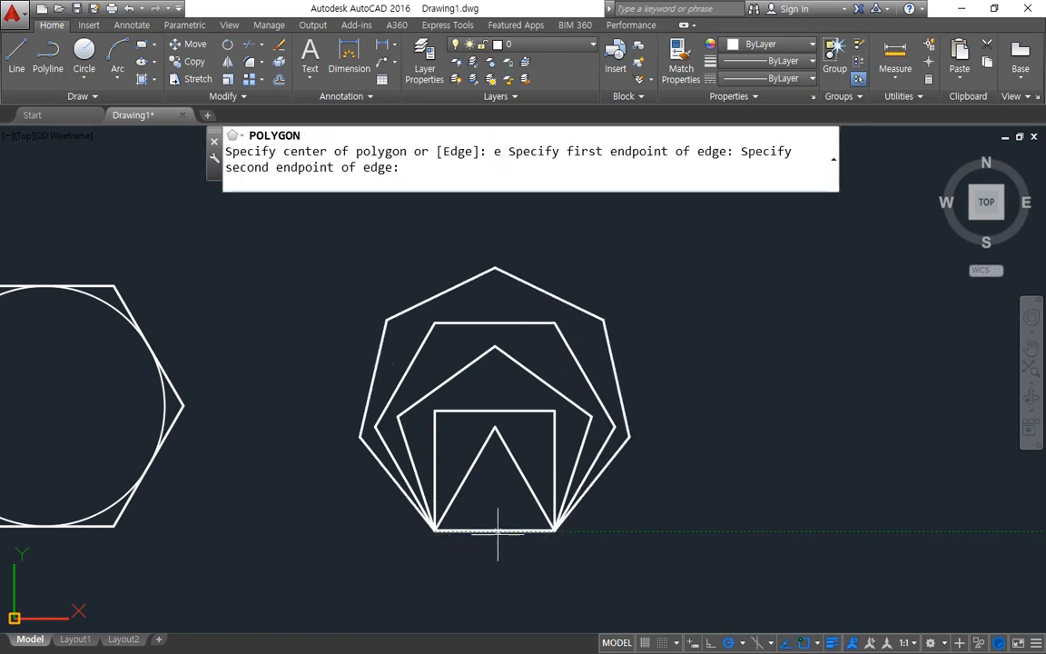
pyautogui.click(554, 530)
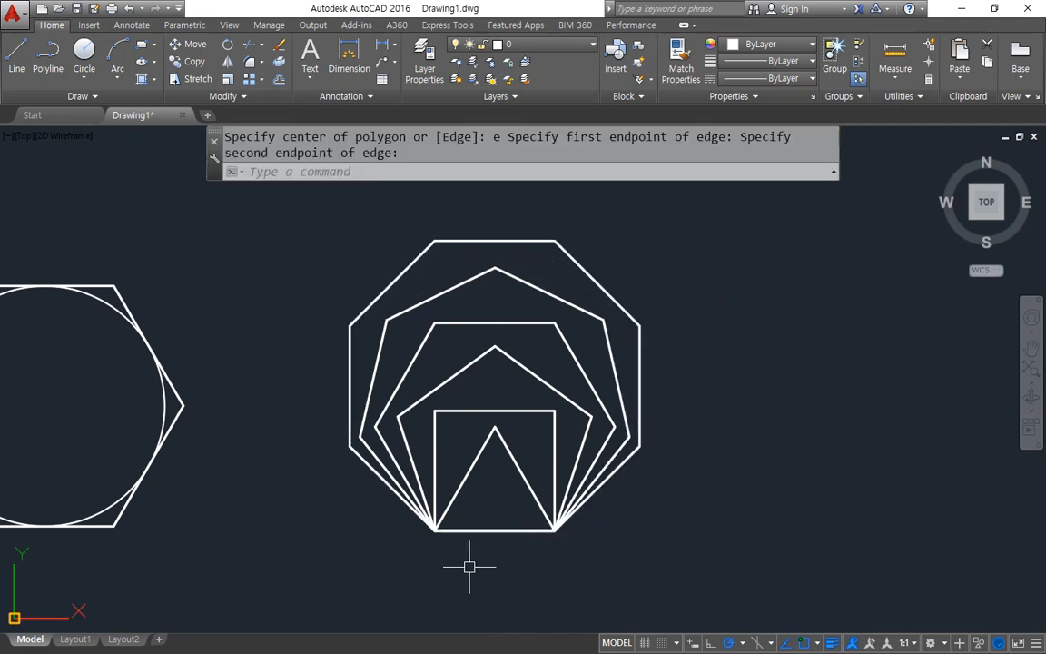
# Step: Draw a 9-sided polygon by edge between the endpoints of the shared bottom edge
pyautogui.write('pol')
pyautogui.press('Return')
pyautogui.write('9')
pyautogui.press('Return')
pyautogui.write('e')
pyautogui.press('Return')
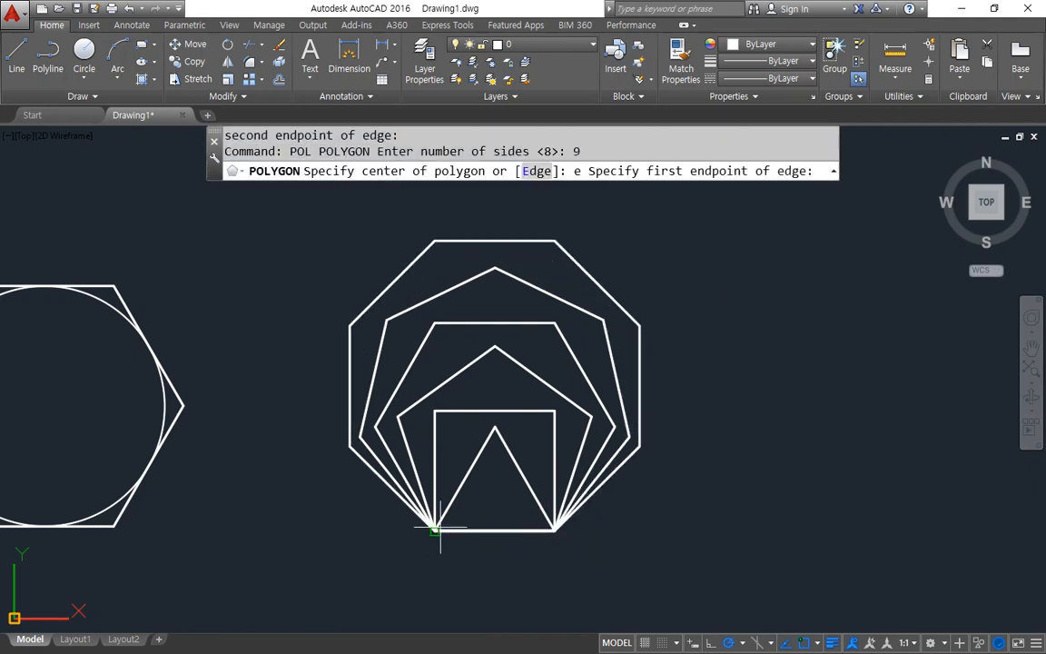
pyautogui.click(436, 530)
pyautogui.click(554, 530)
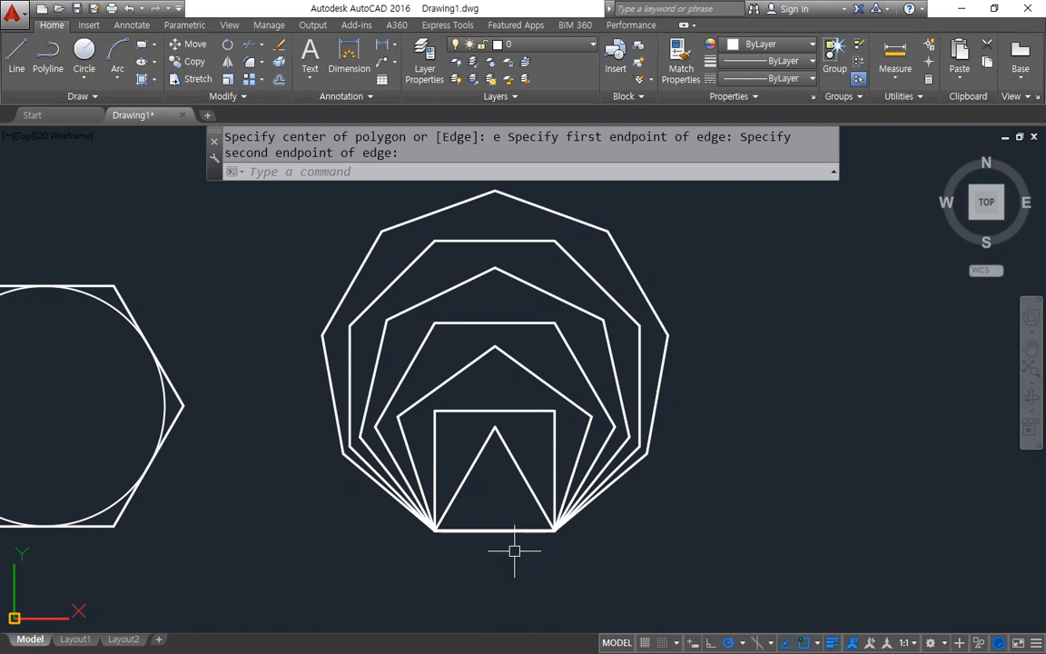
# Step: Draw a 10-sided polygon by edge between the endpoints of the shared bottom edge
pyautogui.write('pol')
pyautogui.press('Return')
pyautogui.write('10')
pyautogui.press('Return')
pyautogui.write('e')
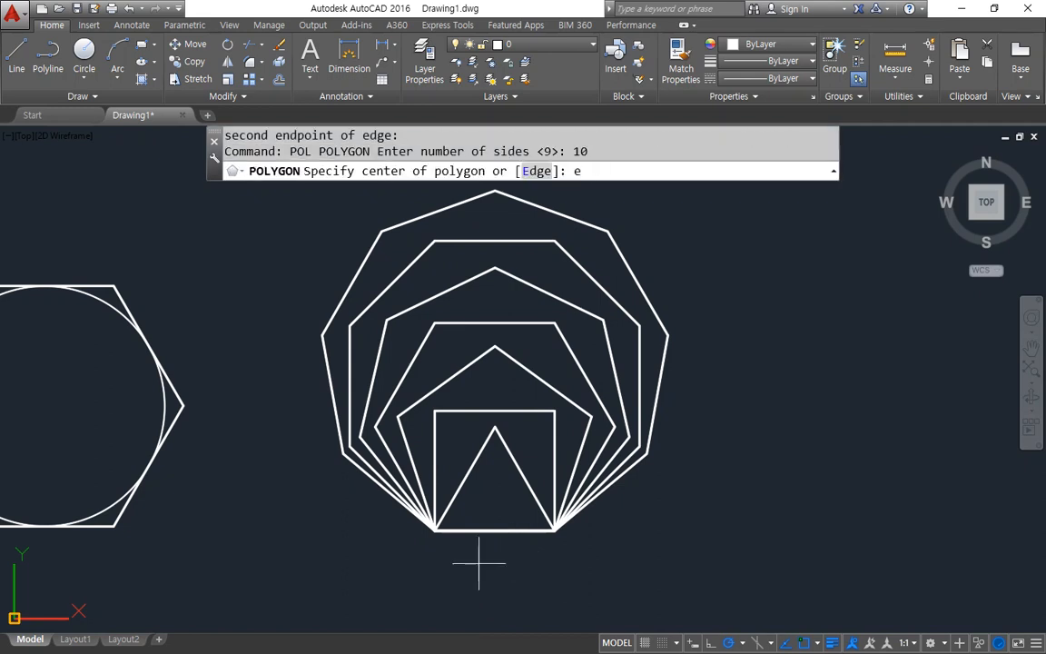
pyautogui.press('Return')
pyautogui.click(435, 530)
pyautogui.click(554, 530)
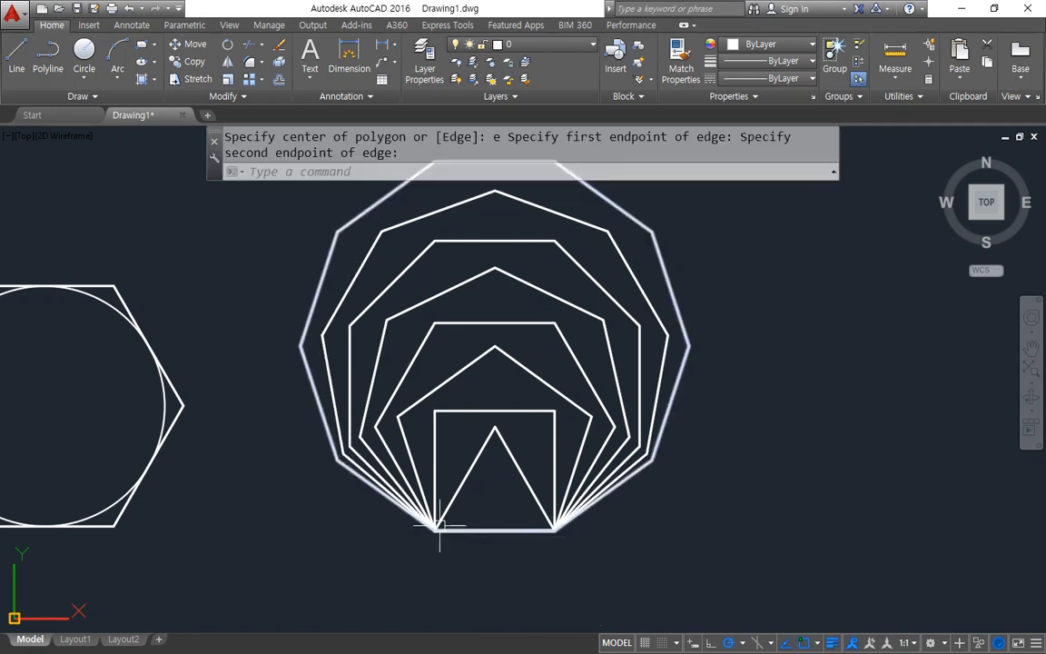
# Step: Erase all the circles and polygons and zoom to show the whole drawing area
pyautogui.moveTo(459, 549); pyautogui.dragTo(459, 619, button='middle')
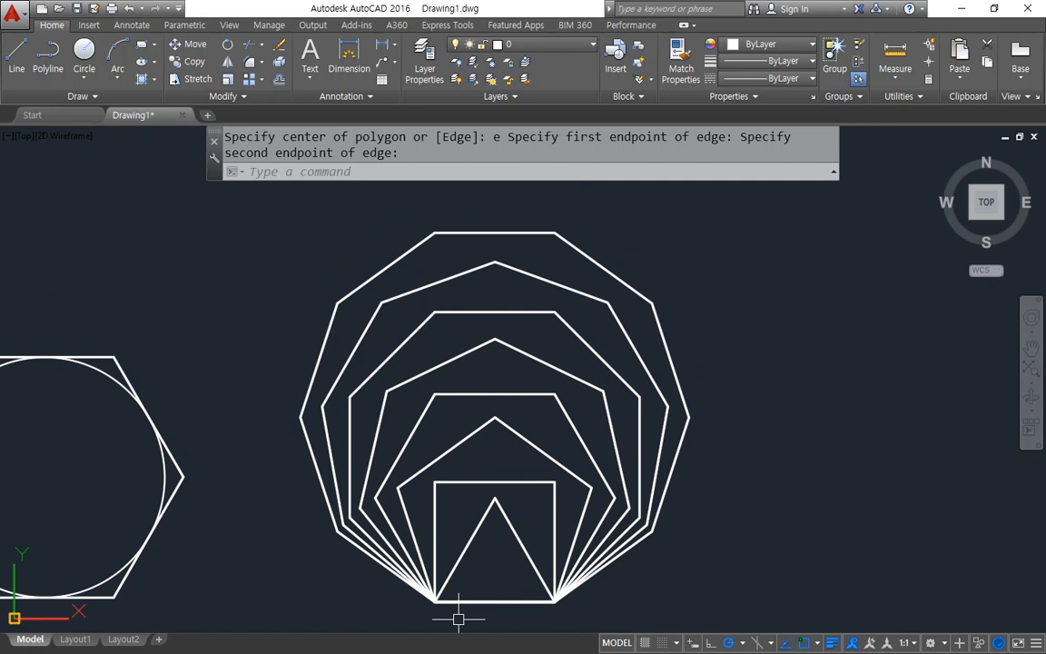
pyautogui.click(458, 619)
pyautogui.click(605, 210)
pyautogui.press('Delete')
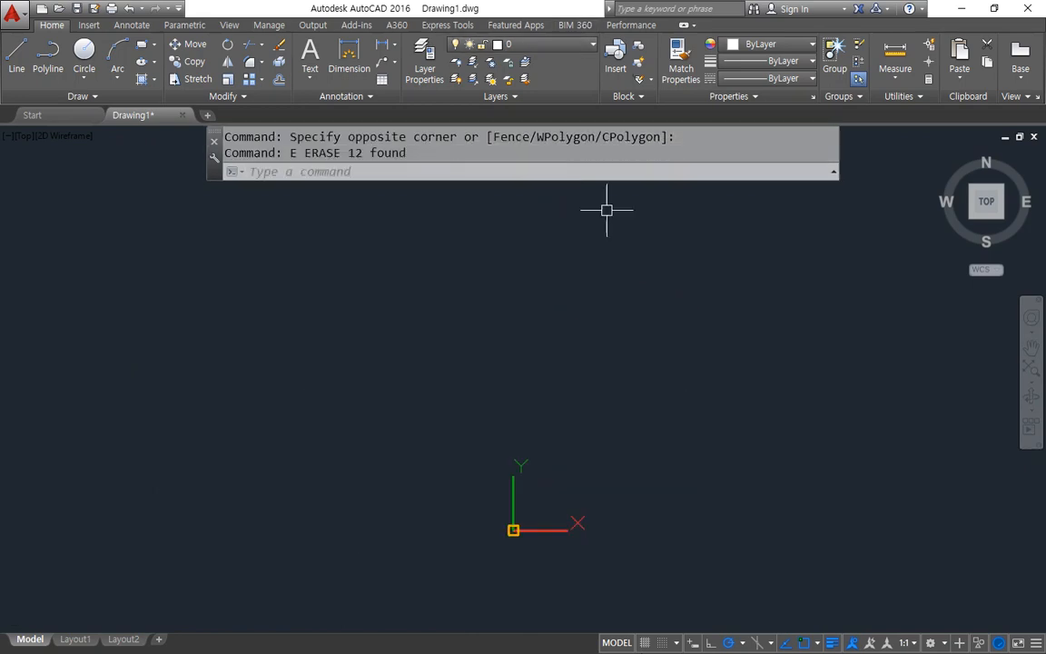
pyautogui.write('z')
pyautogui.press('Return')
pyautogui.write('a')
pyautogui.press('Return')
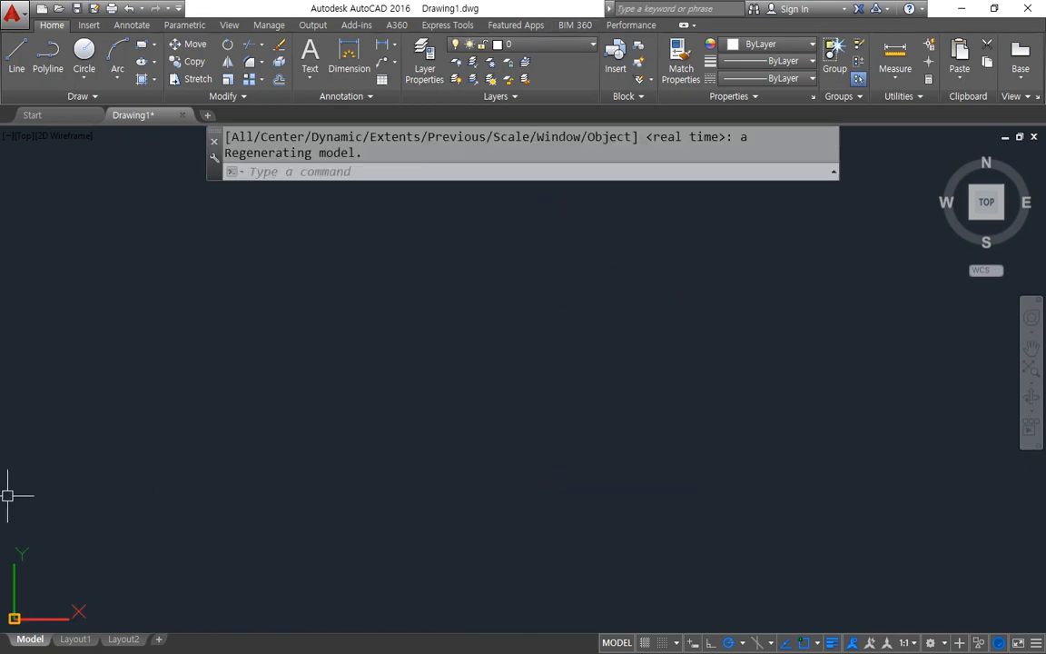
# Step: Switch to the Notepad notes, highlight the "spline(스플라인)" entry among the drawing commands, and return to AutoCAD
pyautogui.hotkey('alt', 'Tab')
pyautogui.moveTo(745, 371); pyautogui.dragTo(934, 375)
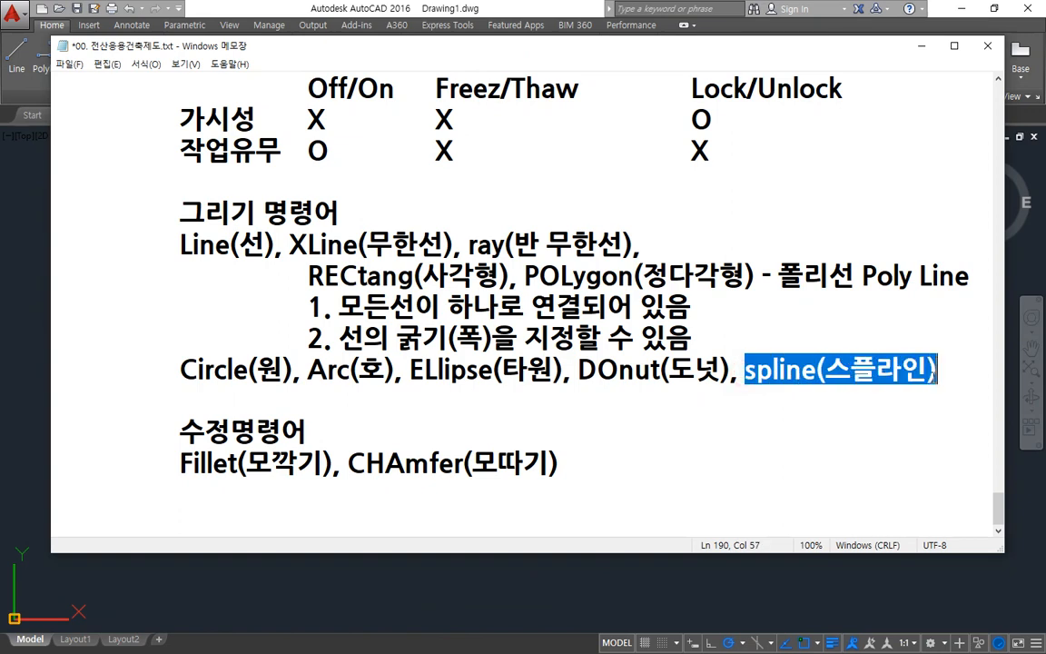
pyautogui.hotkey('alt', 'Tab')
# Step: Draw a freehand winding spline with the Fit method across the empty drawing area, looping back towards its start, and close it
pyautogui.write('spl')
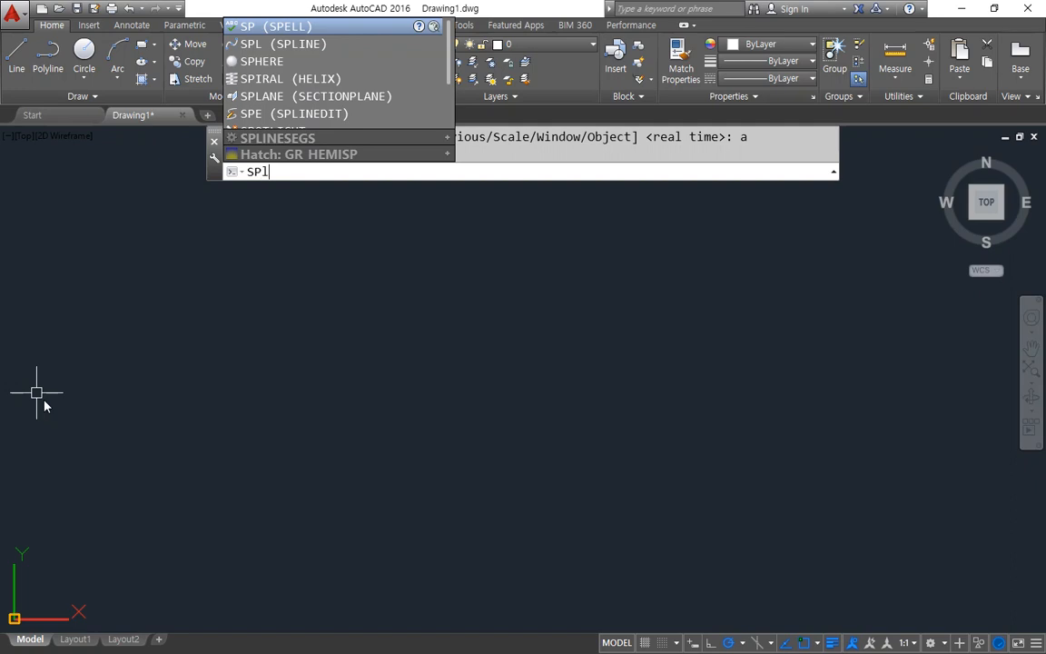
pyautogui.press('Return')
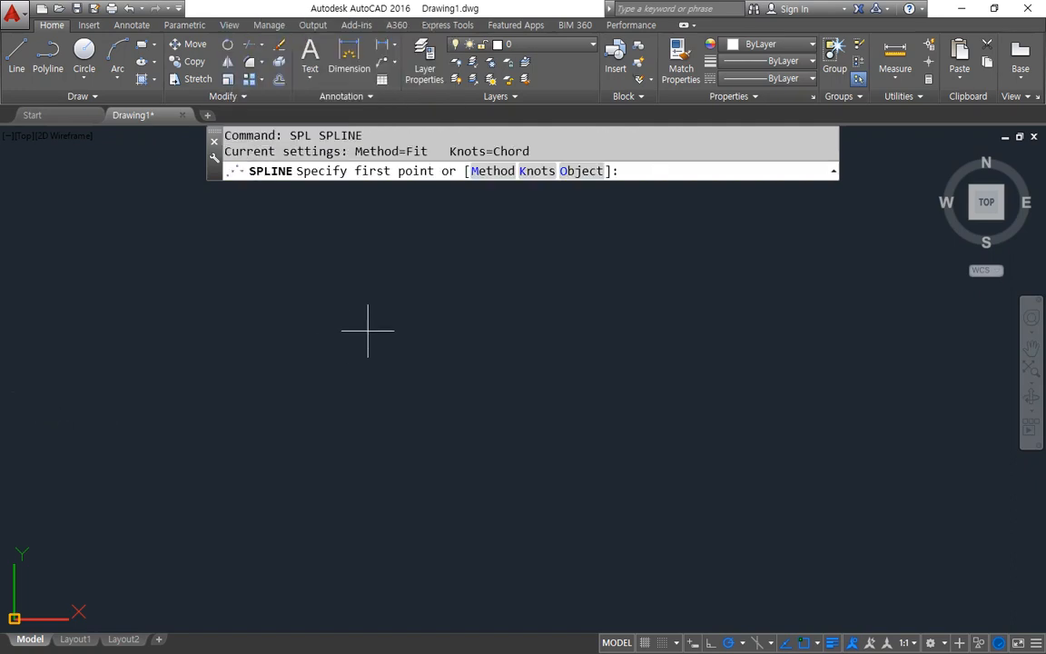
pyautogui.click(195, 358)
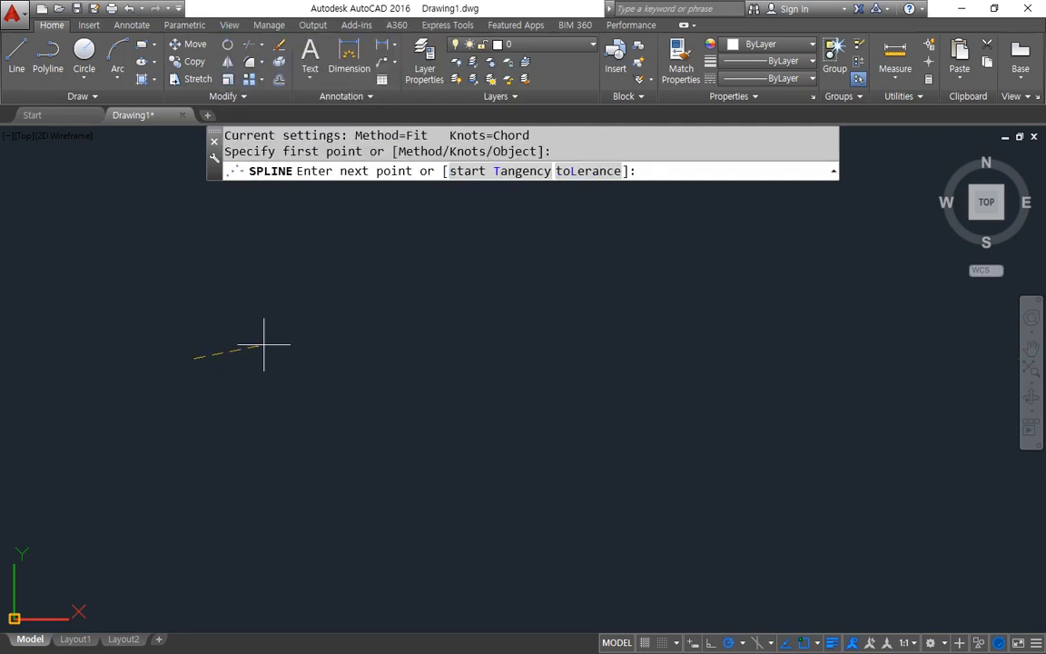
pyautogui.click(288, 303)
pyautogui.click(435, 327)
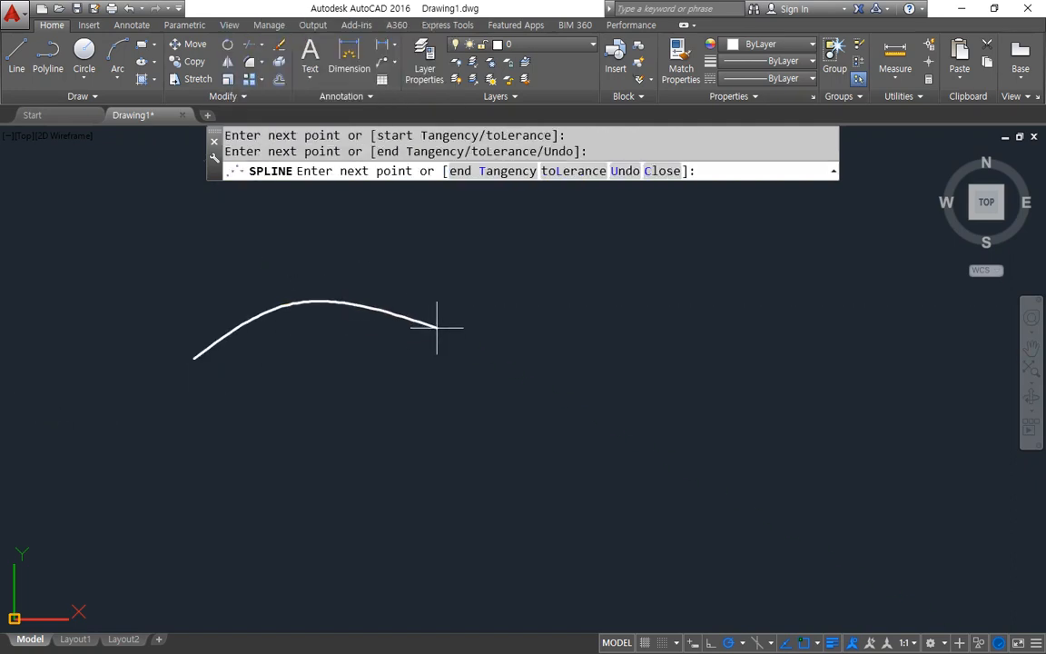
pyautogui.click(459, 460)
pyautogui.click(661, 505)
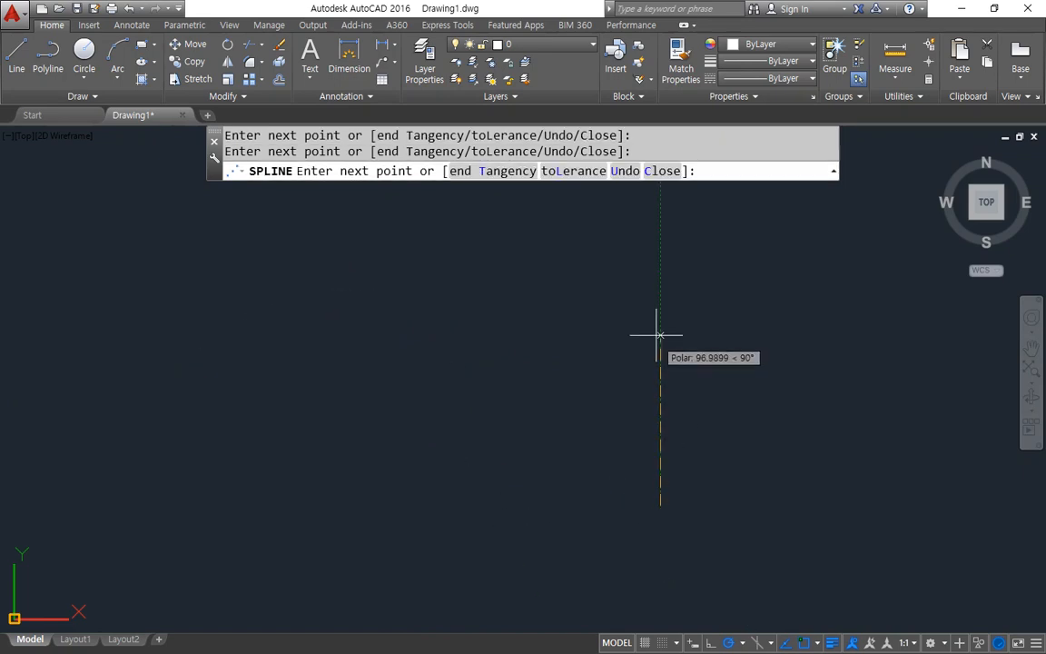
pyautogui.click(566, 247)
pyautogui.click(707, 193)
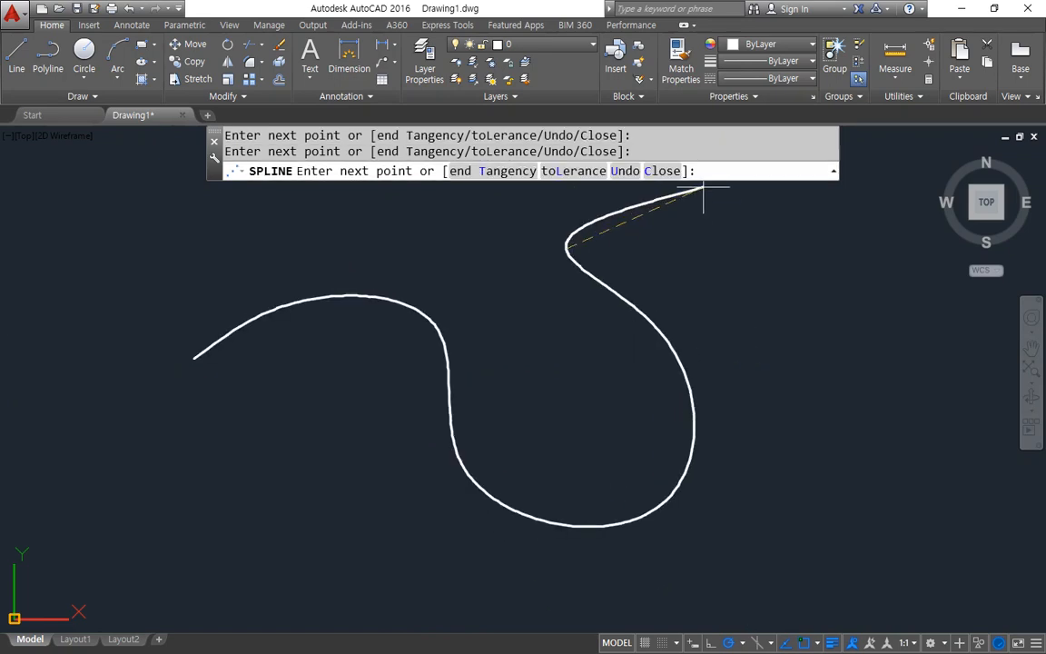
pyautogui.click(774, 297)
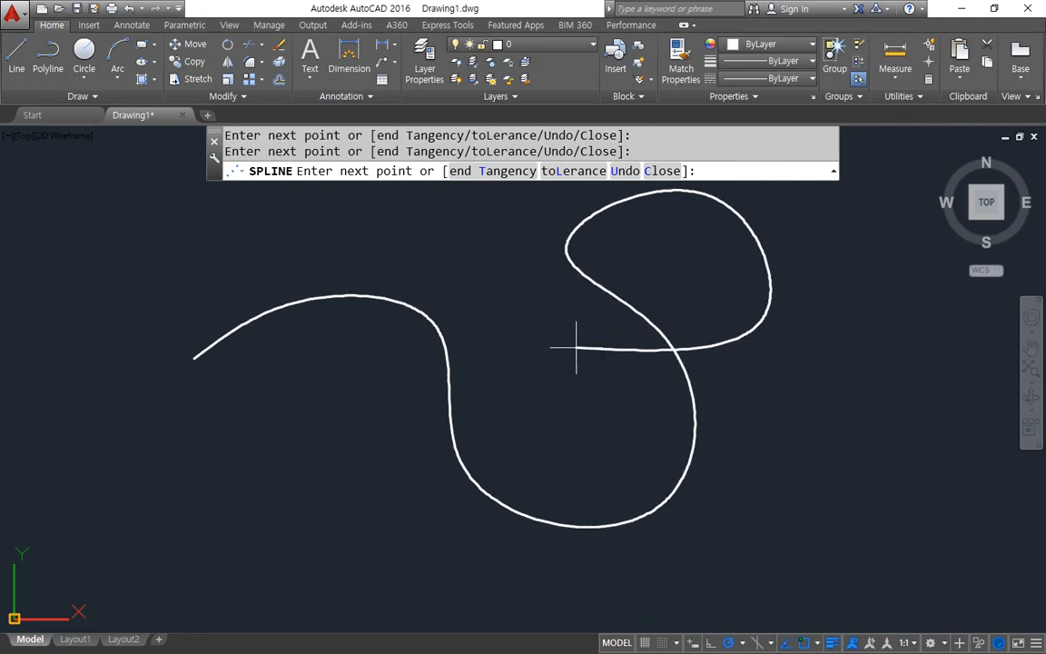
pyautogui.click(543, 313)
pyautogui.click(440, 225)
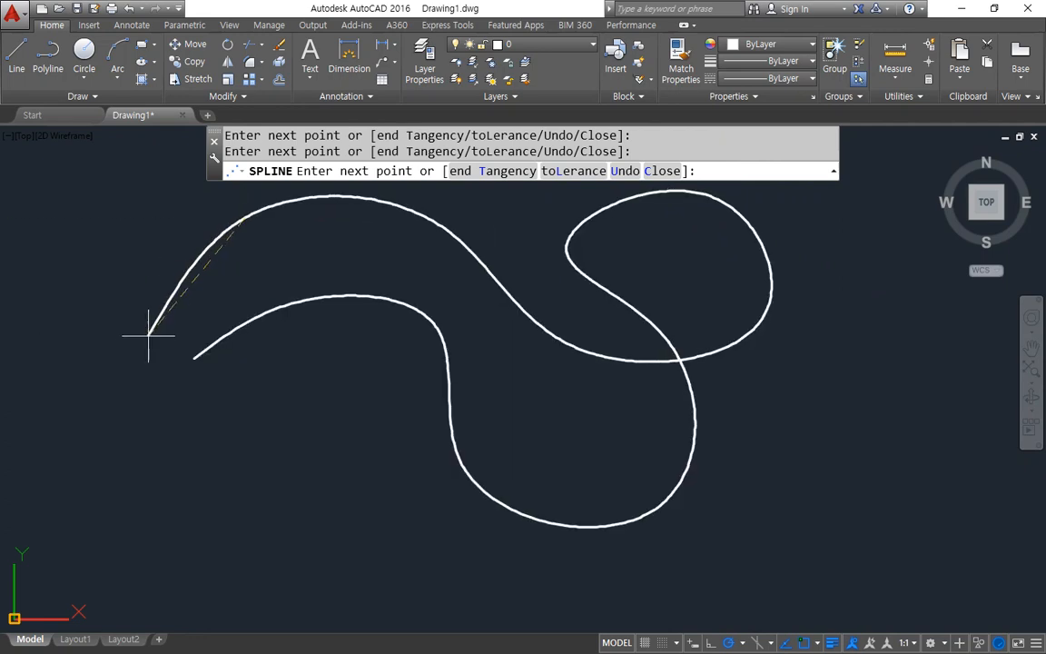
pyautogui.write('c')
pyautogui.press('Return')
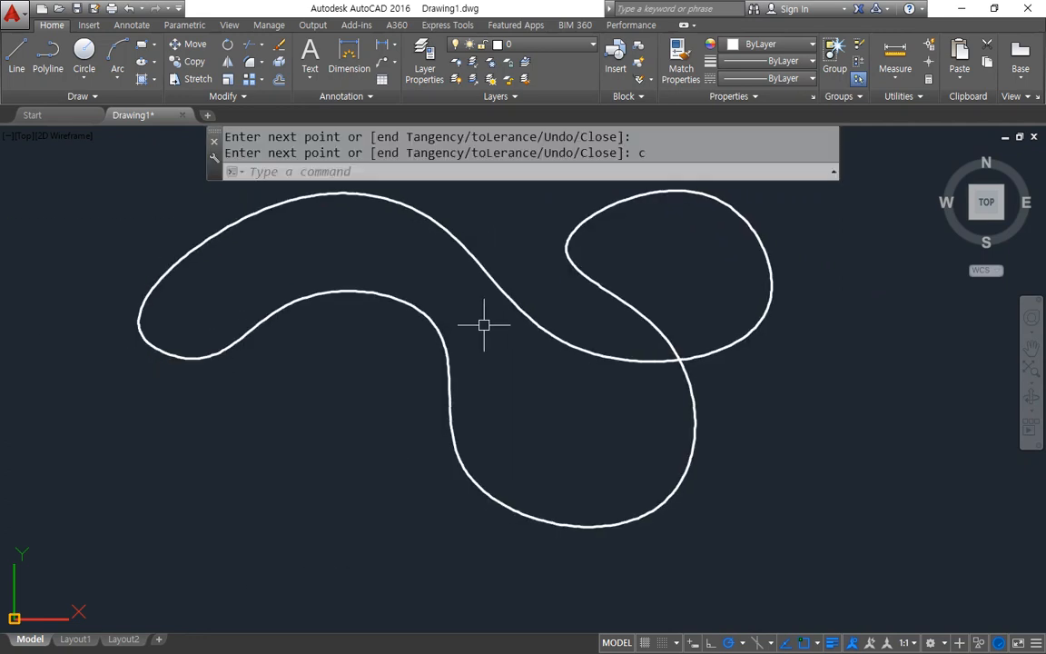
# Step: Erase the closed spline
pyautogui.click(438, 339)
pyautogui.write('e')
pyautogui.press('Return')
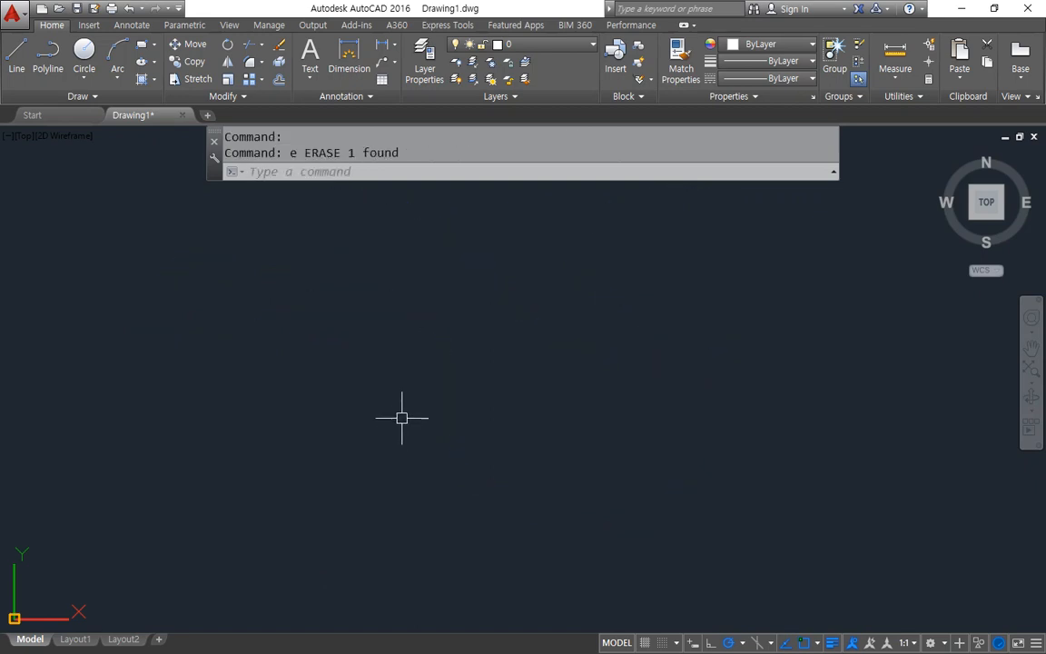
# Step: Start a spline with its creation method set to CV and place control vertices to form a U-shaped curve
pyautogui.write('spline')
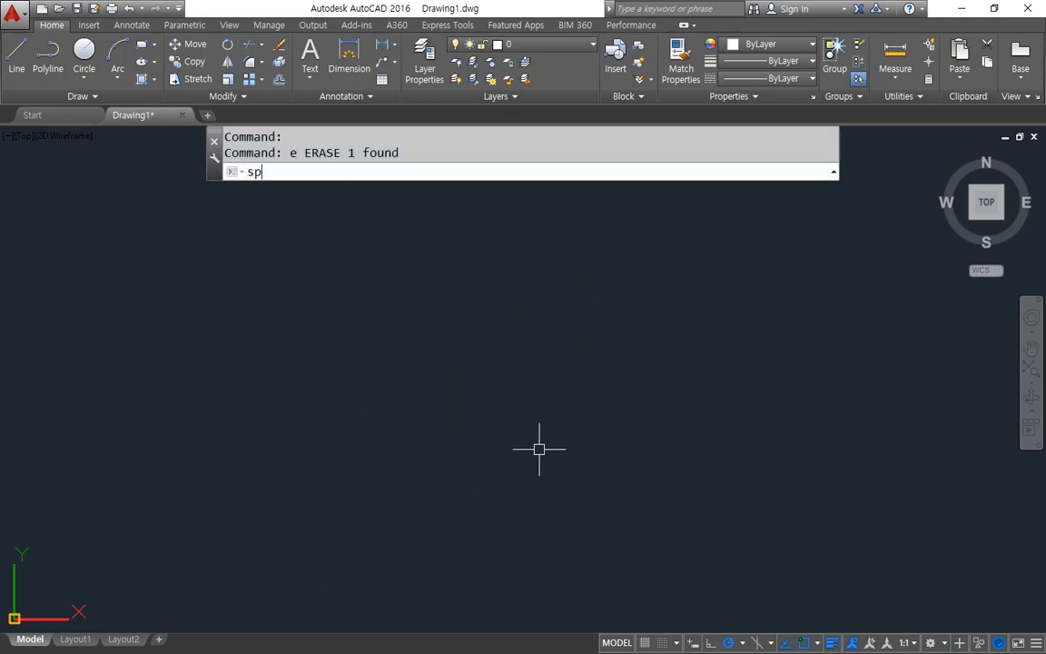
pyautogui.press('Return')
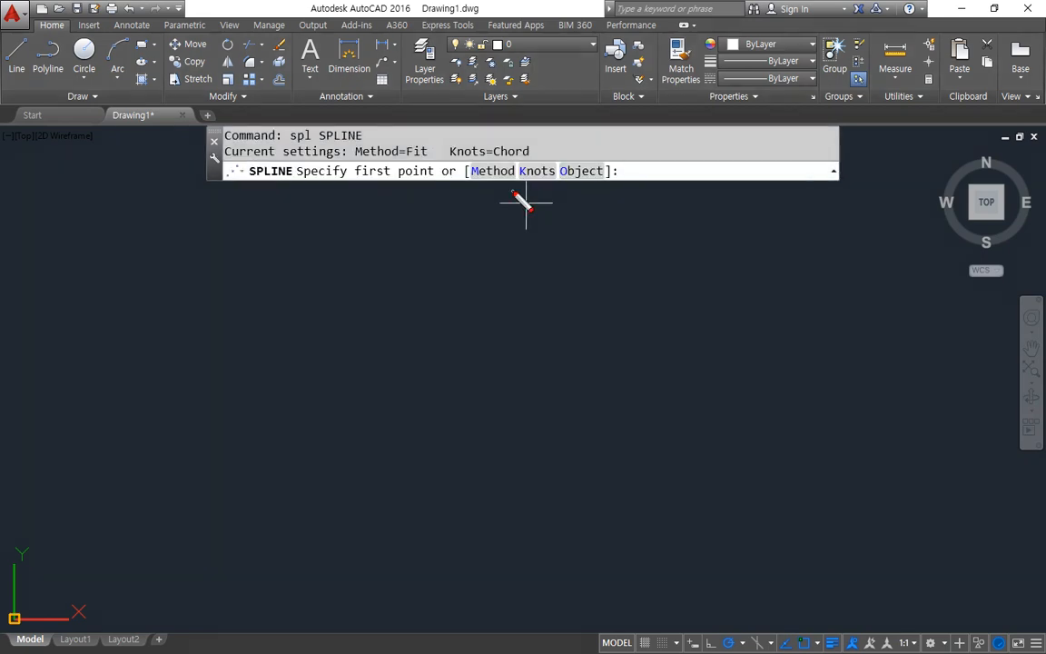
pyautogui.moveTo(473, 178)
pyautogui.mouseDown()
pyautogui.moveTo(517, 172)
pyautogui.moveTo(514, 189)
pyautogui.mouseUp()
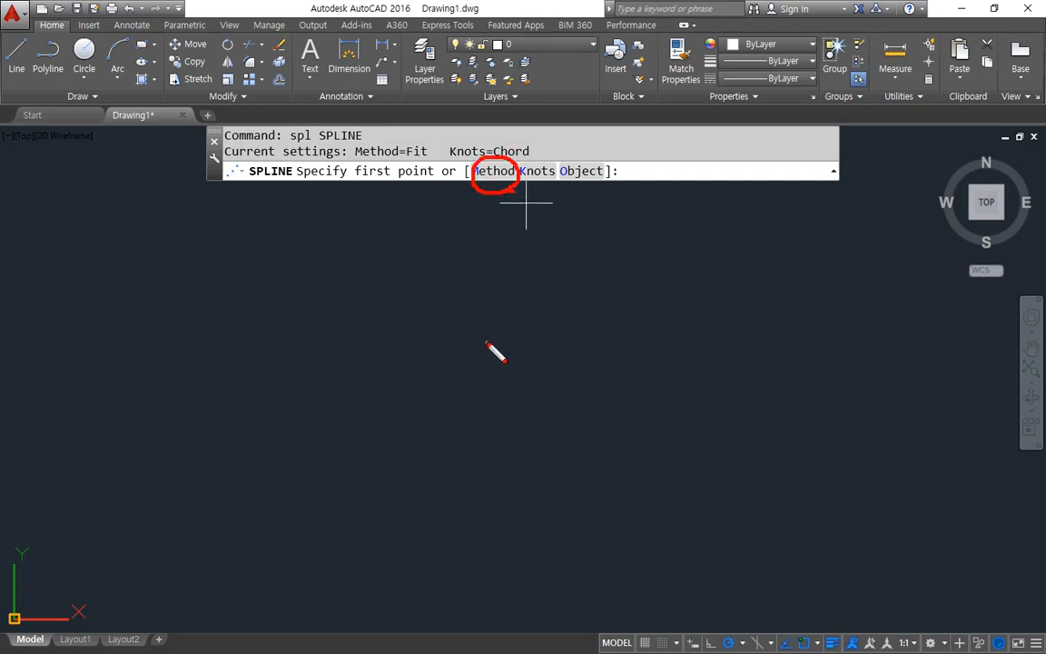
pyautogui.press('Escape')
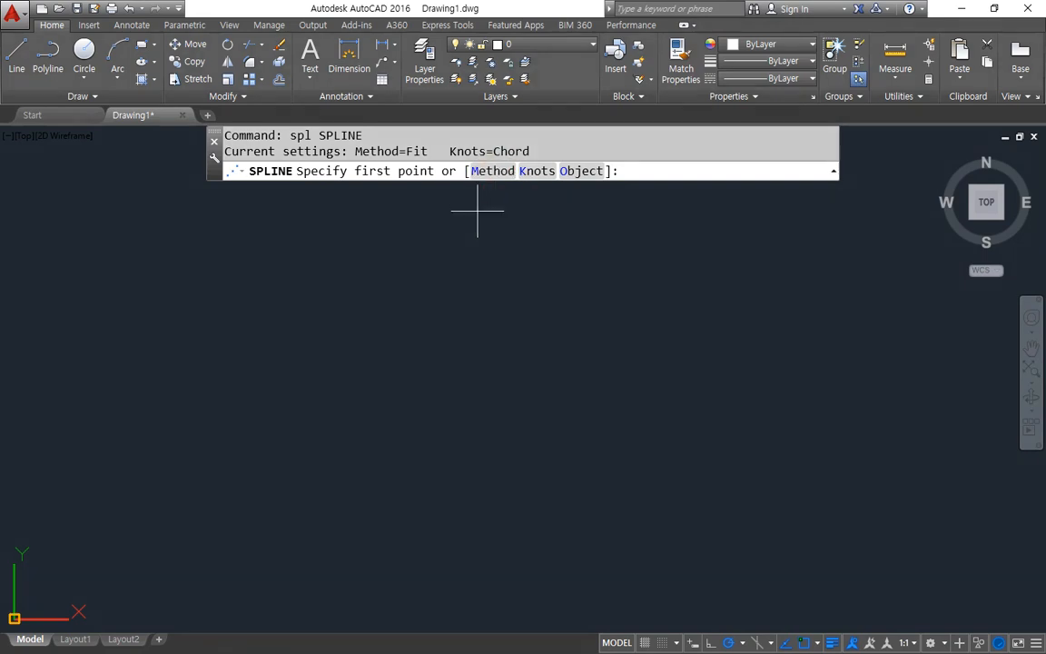
pyautogui.click(487, 172)
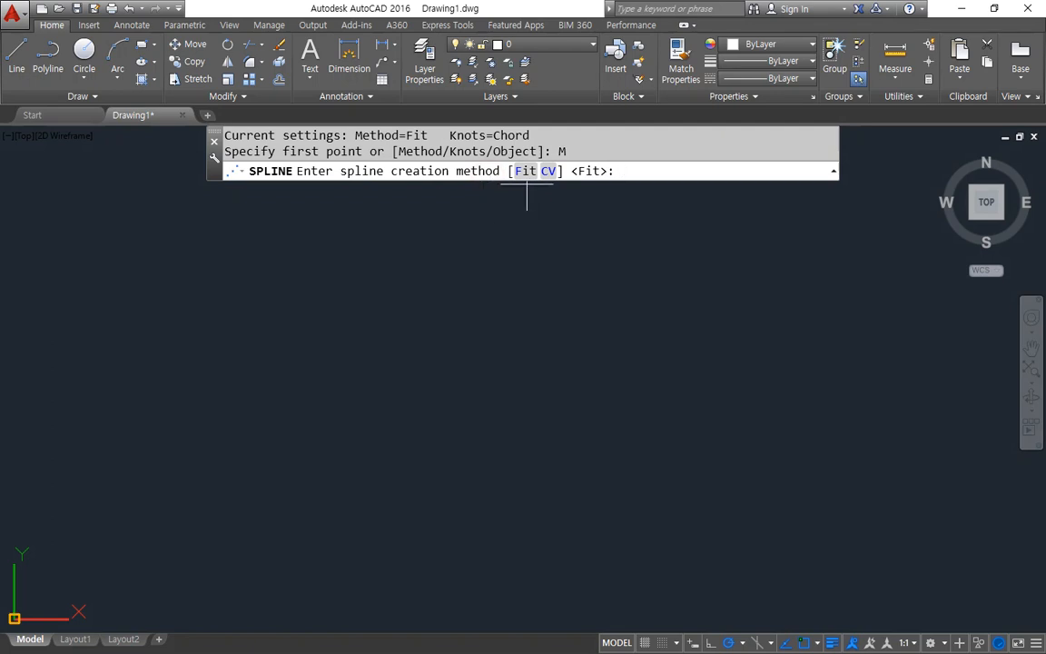
pyautogui.moveTo(540, 208)
pyautogui.mouseDown()
pyautogui.moveTo(523, 187)
pyautogui.moveTo(562, 213)
pyautogui.mouseUp()
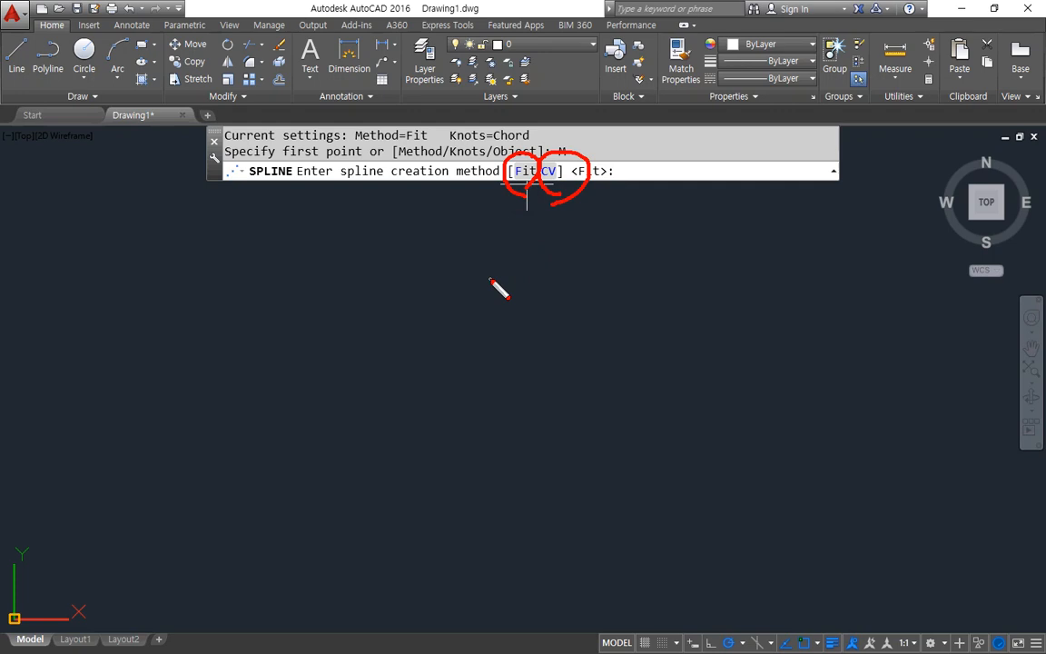
pyautogui.press('Escape')
pyautogui.click(547, 173)
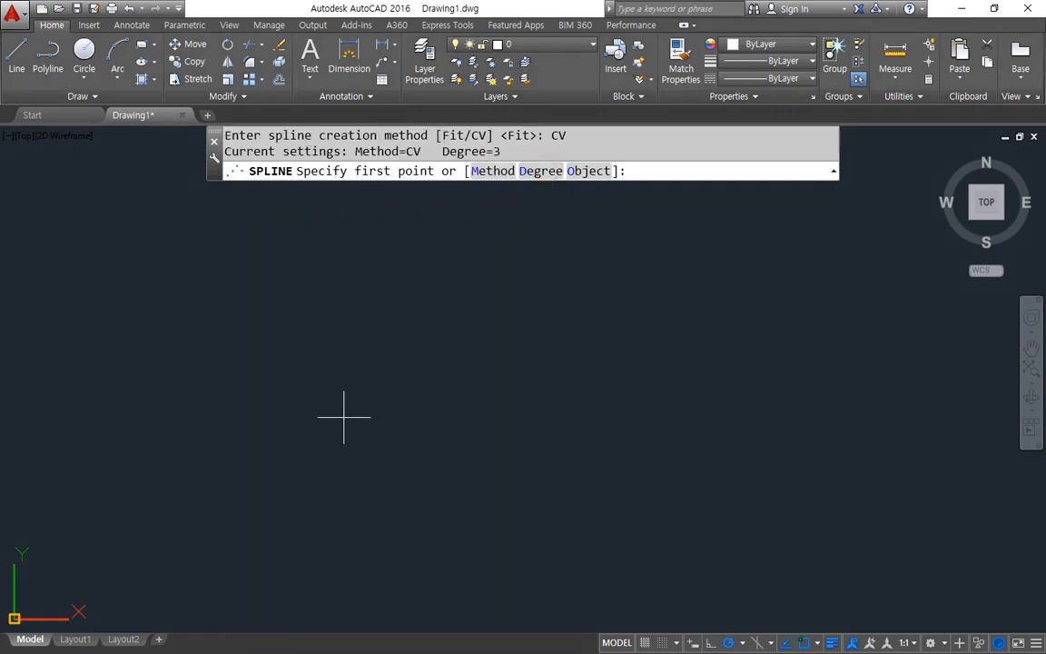
pyautogui.click(201, 355)
pyautogui.click(280, 442)
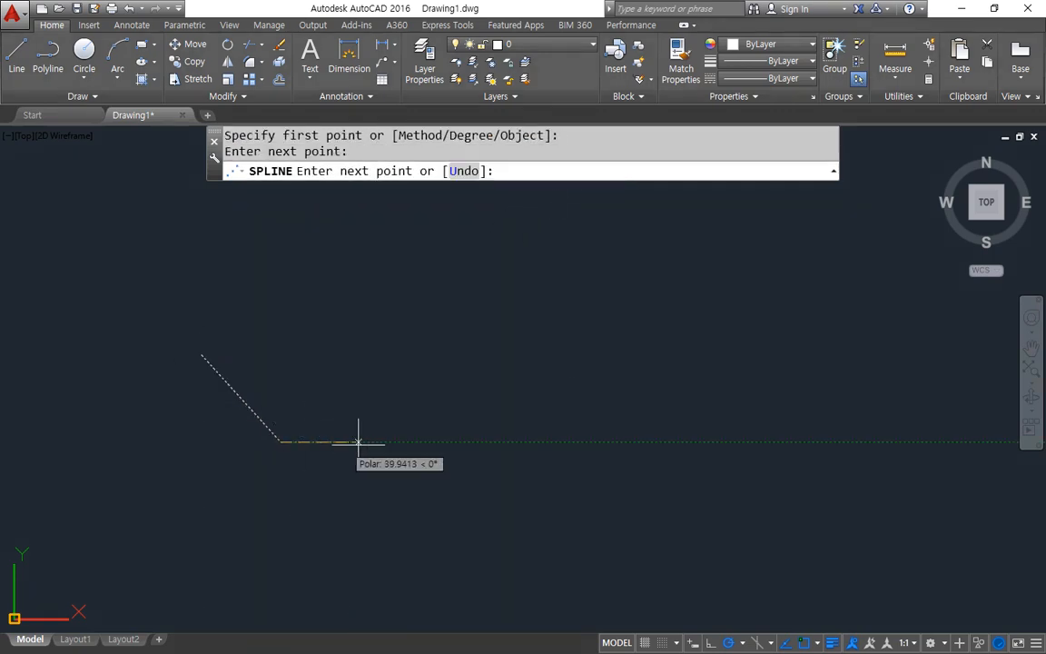
pyautogui.click(404, 443)
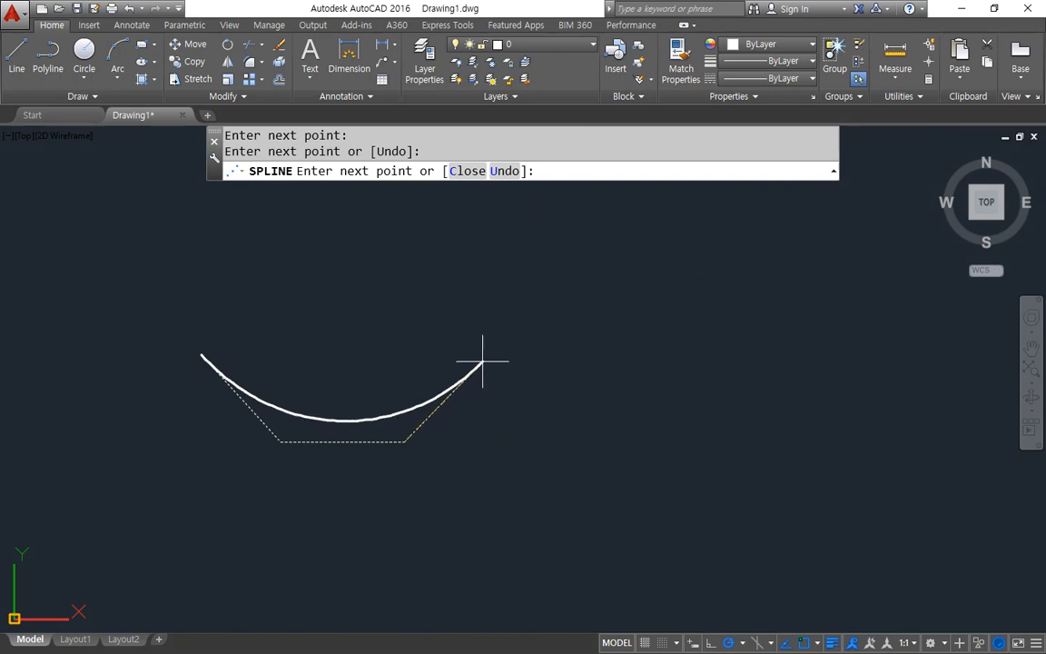
pyautogui.click(482, 362)
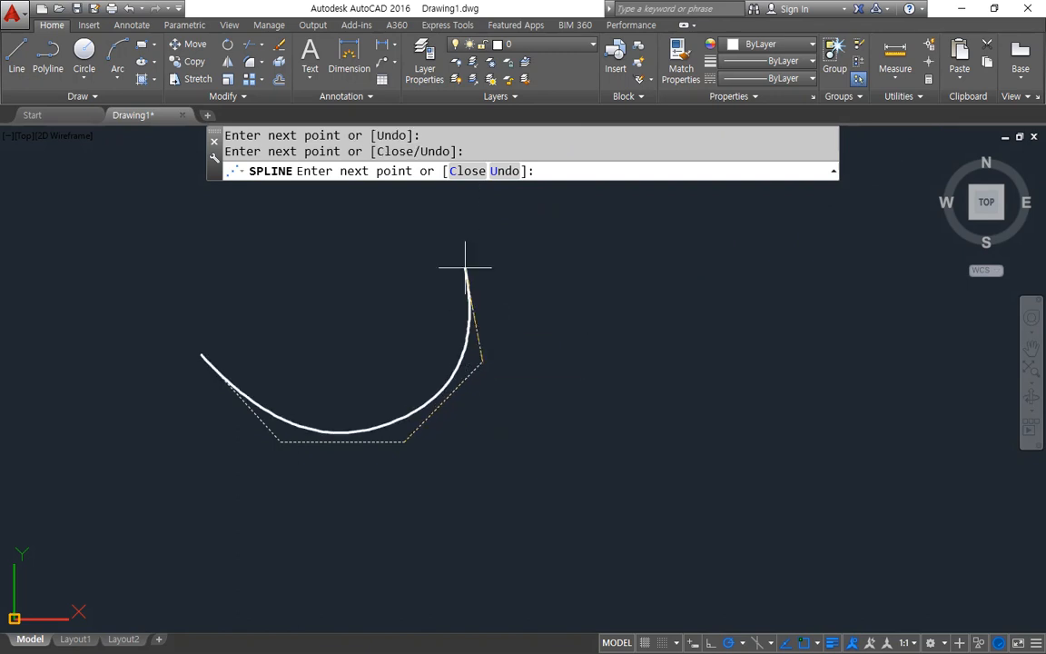
# Step: Add five more control vertices to the spline, curving back over the upper side, and close it into a loop
pyautogui.click(461, 238)
pyautogui.click(352, 213)
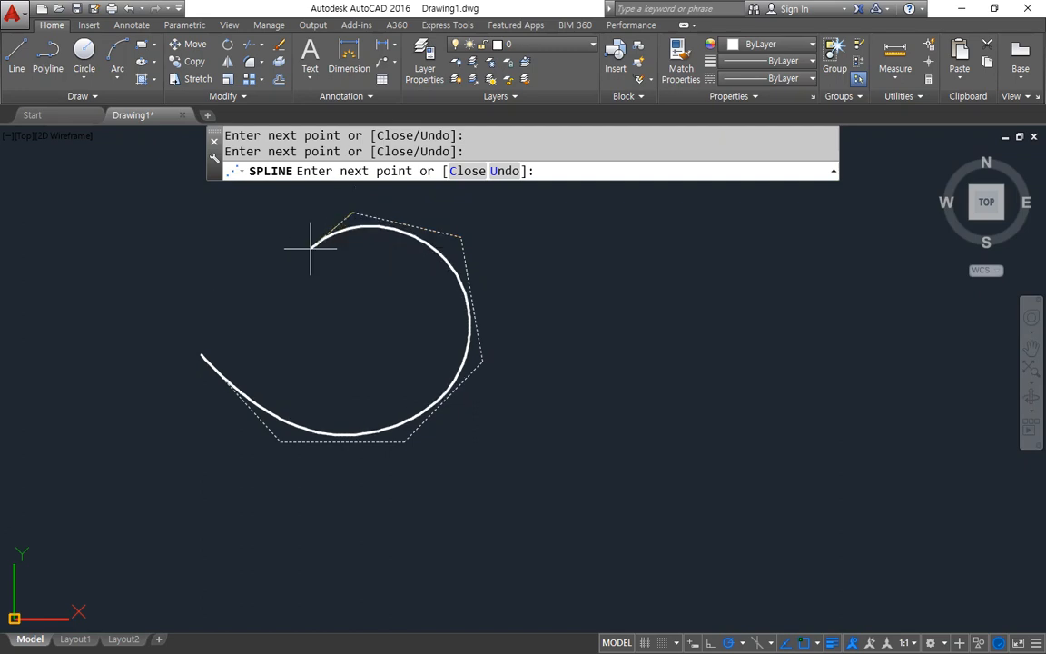
pyautogui.click(307, 248)
pyautogui.click(235, 215)
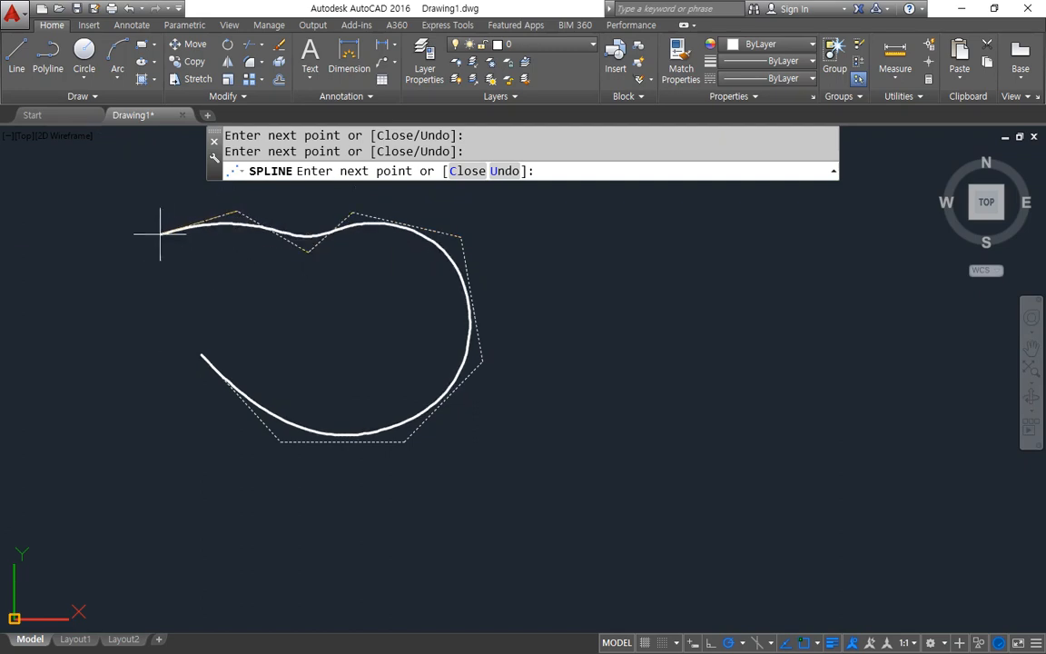
pyautogui.click(155, 244)
pyautogui.write('c')
pyautogui.press('Return')
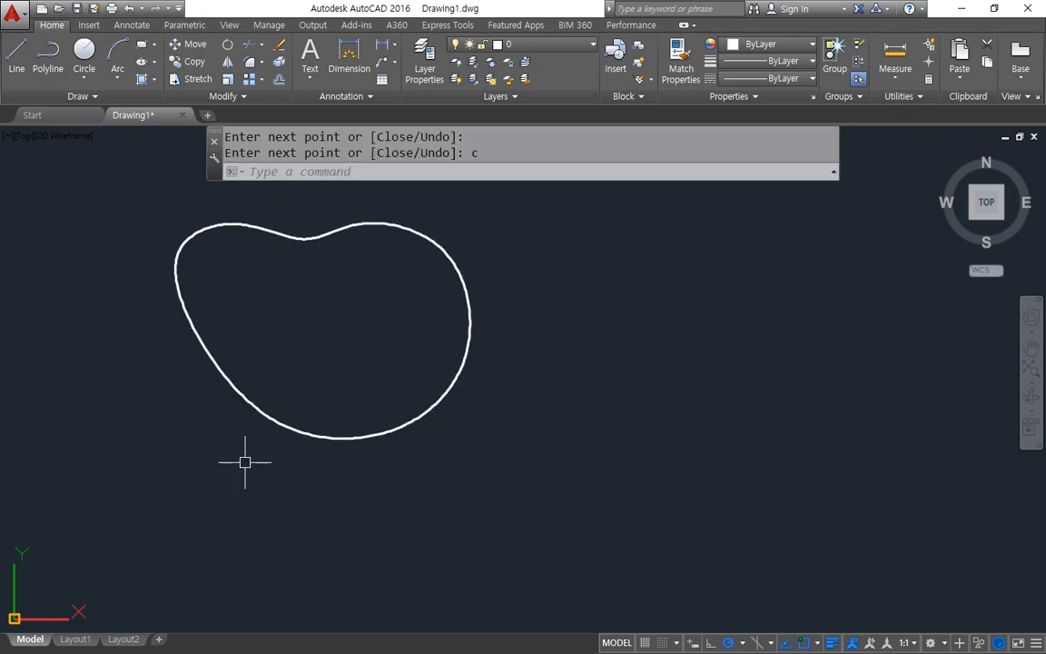
# Step: Erase the closed spline
pyautogui.click(350, 436)
pyautogui.write('e')
pyautogui.press('Return')
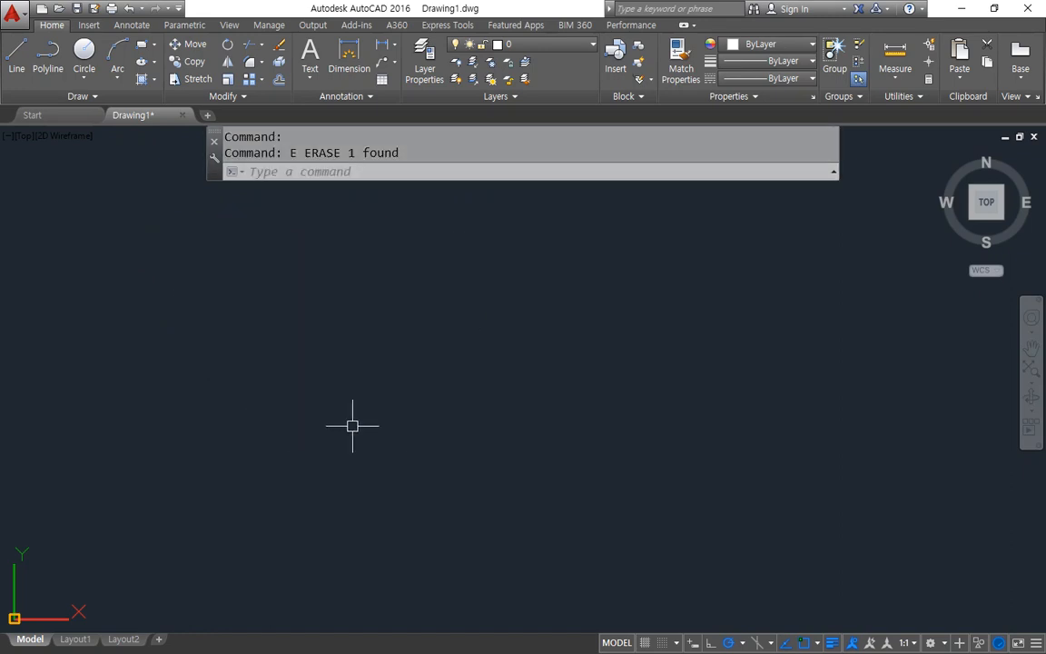
# Step: Set the spline creation method to Fit and draw an open S-shaped spline through six points
pyautogui.write('spl')
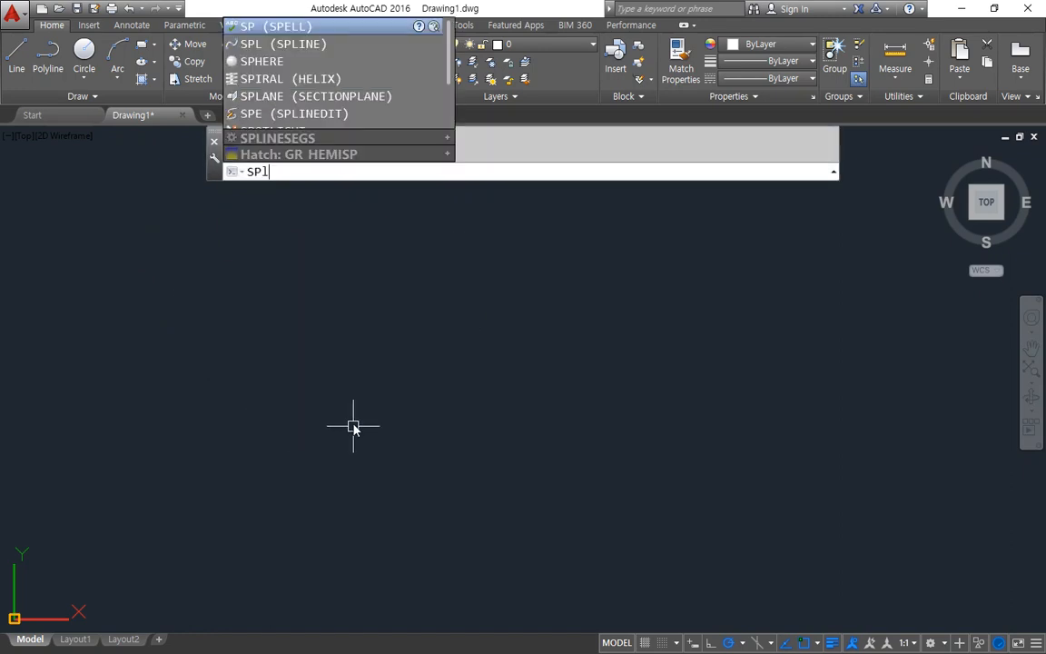
pyautogui.press('Return')
pyautogui.click(492, 170)
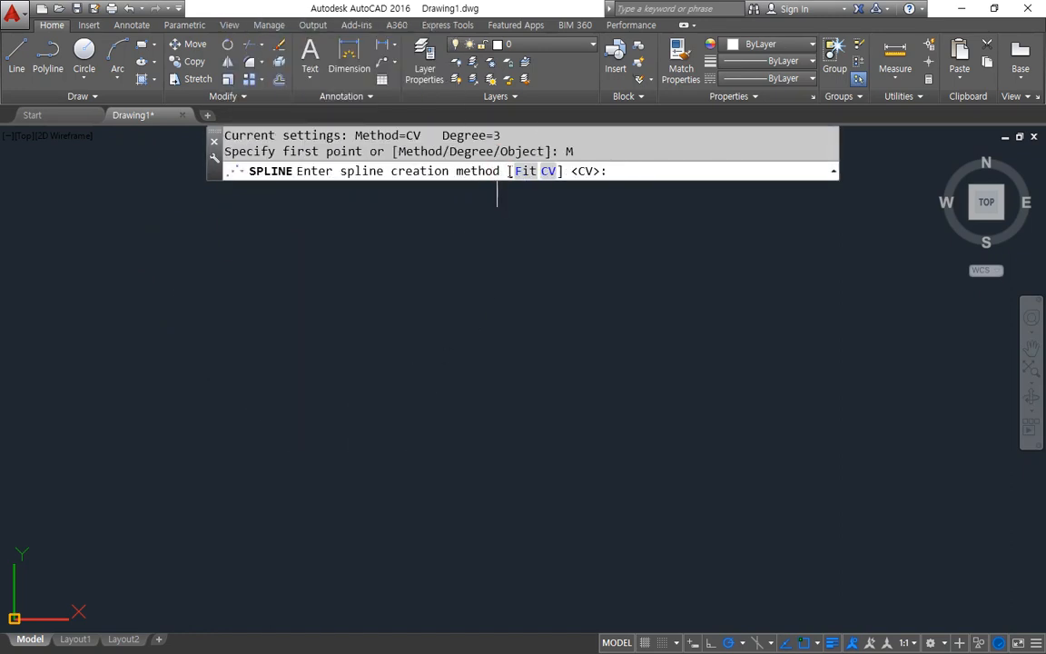
pyautogui.click(519, 171)
pyautogui.click(247, 302)
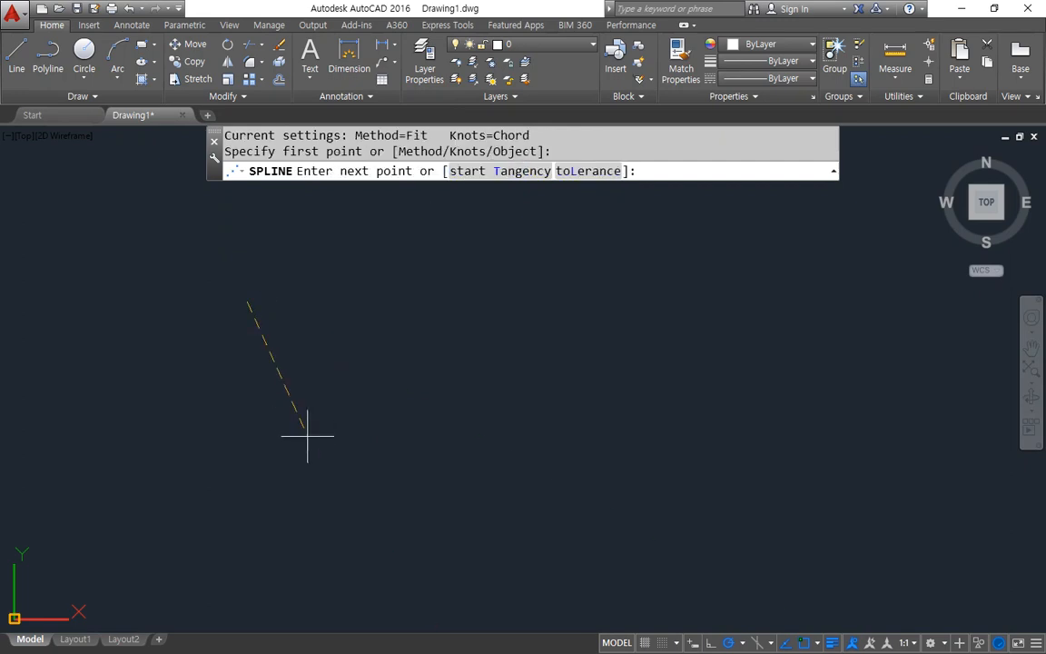
pyautogui.click(309, 434)
pyautogui.click(433, 431)
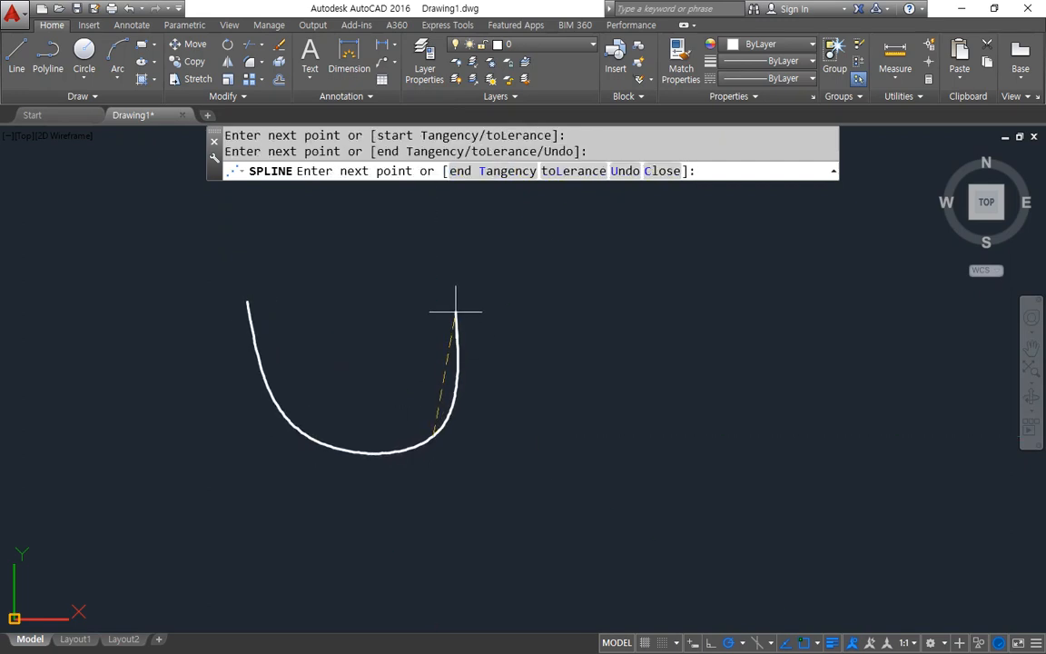
pyautogui.click(459, 305)
pyautogui.click(635, 296)
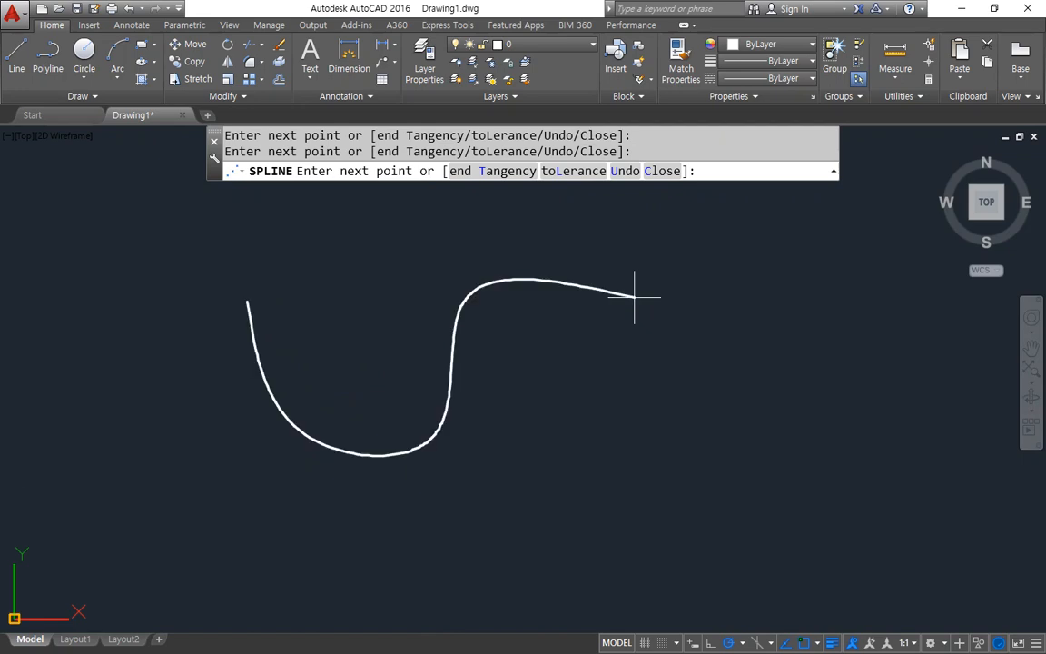
pyautogui.click(633, 317)
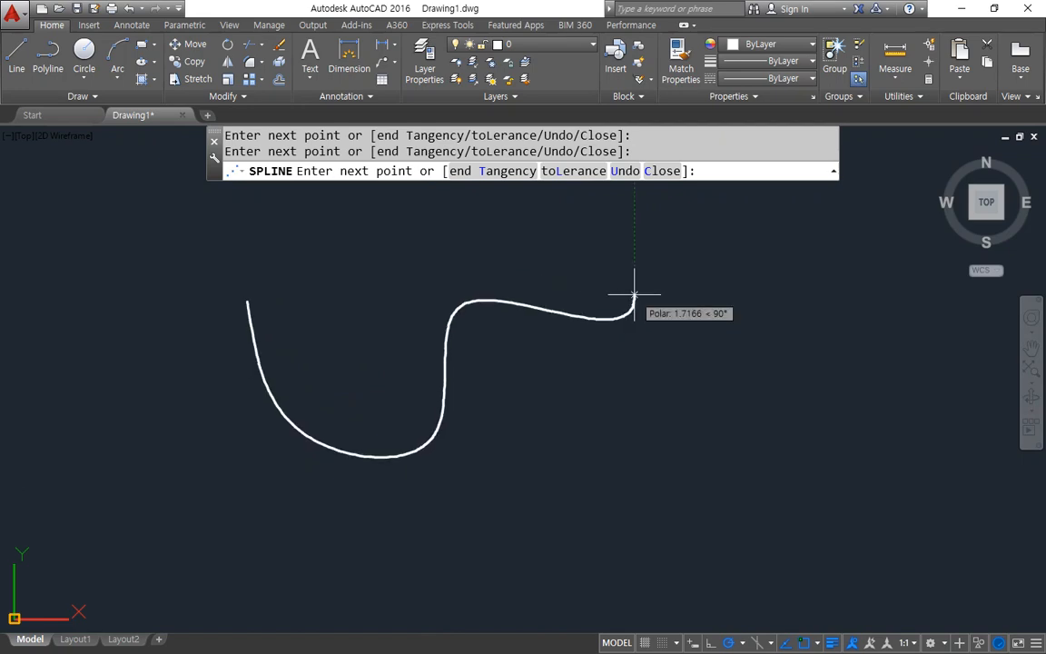
pyautogui.click(624, 450)
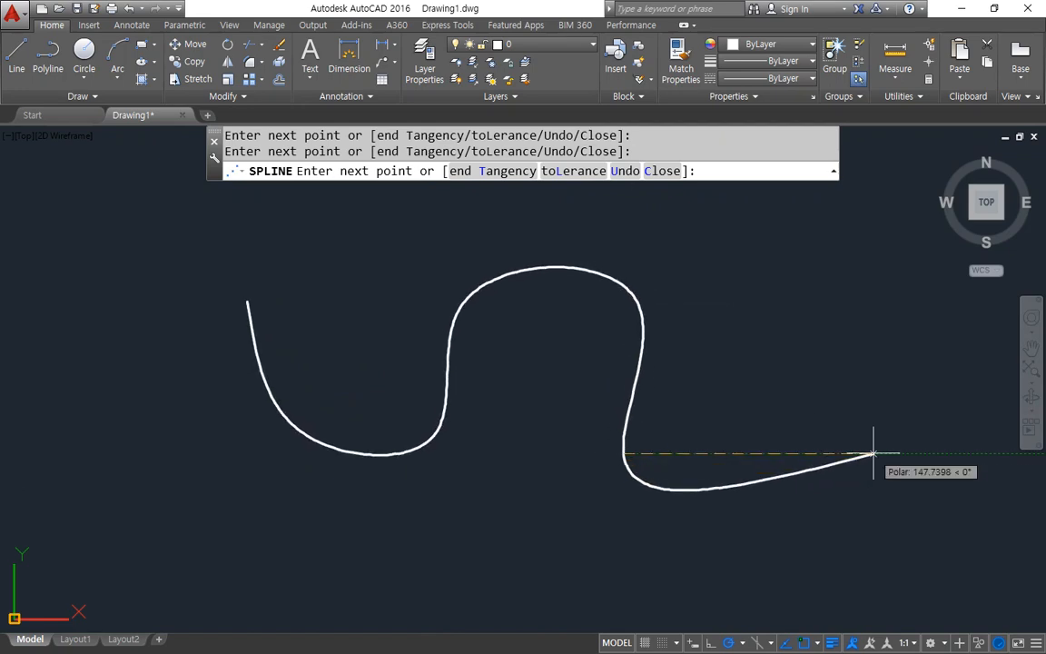
pyautogui.press('Return')
# Step: Erase the open six-point spline
pyautogui.click(771, 416)
pyautogui.click(532, 292)
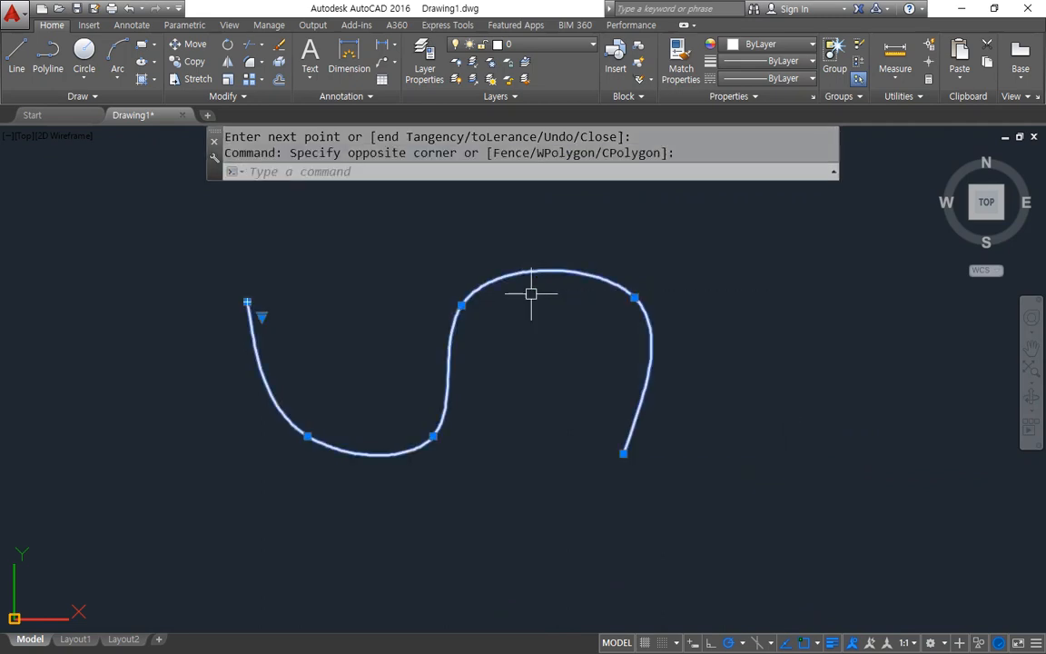
pyautogui.write('e')
pyautogui.press('Return')
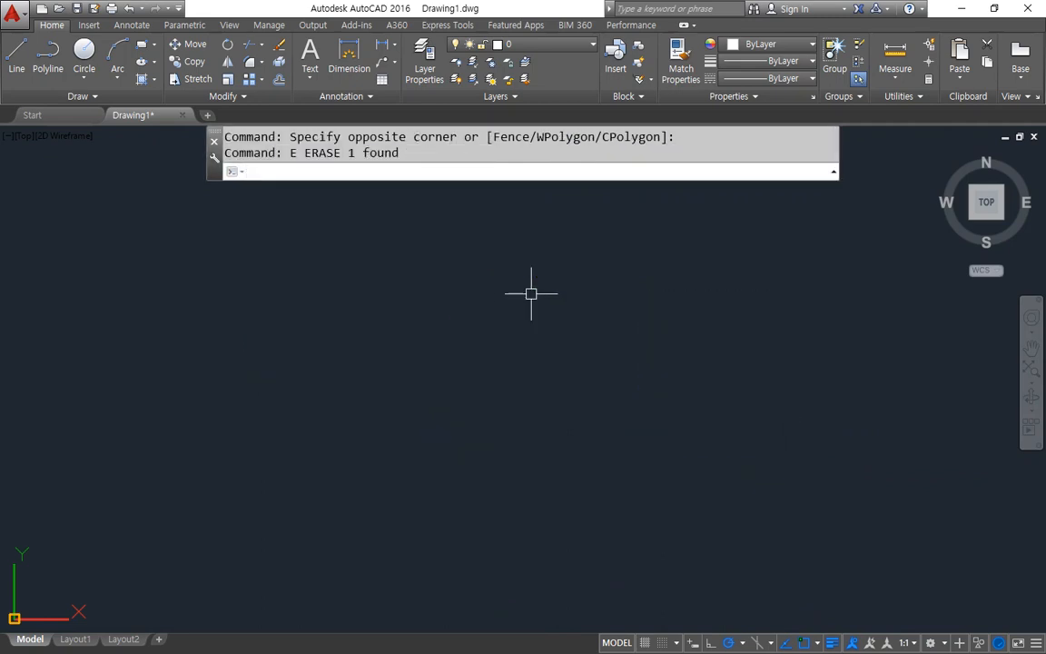
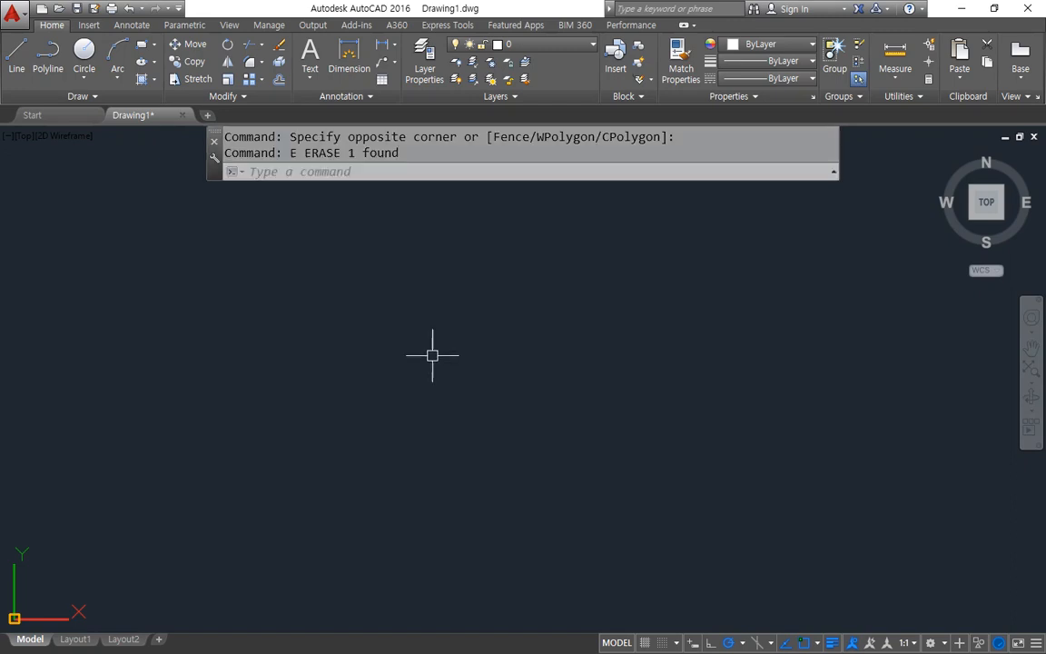
pyautogui.write('rec')
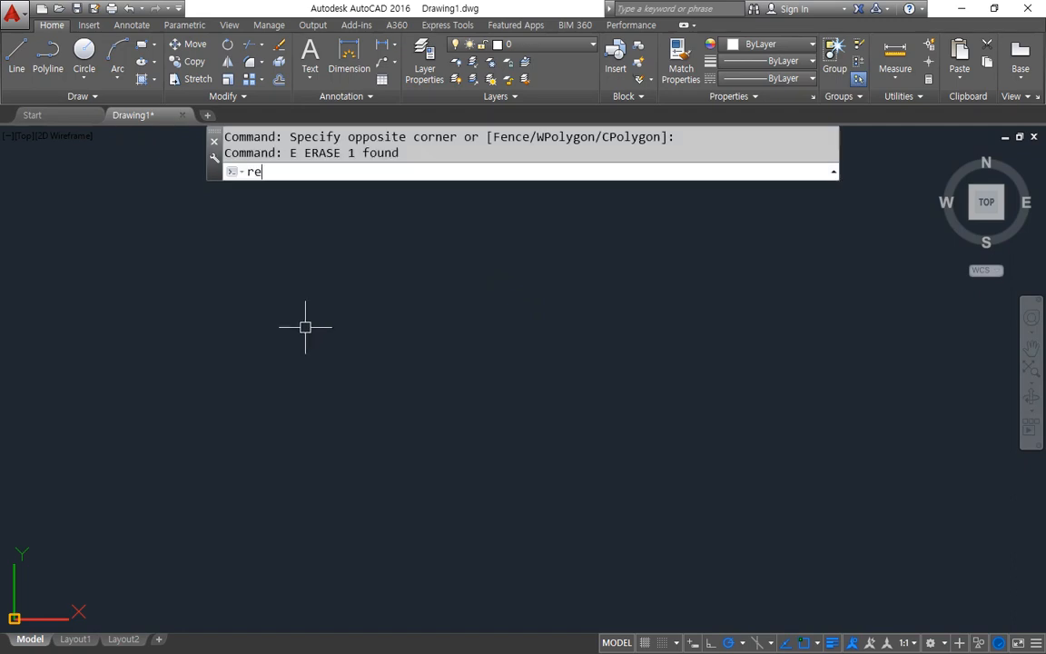
pyautogui.press('Return')
pyautogui.click(223, 461)
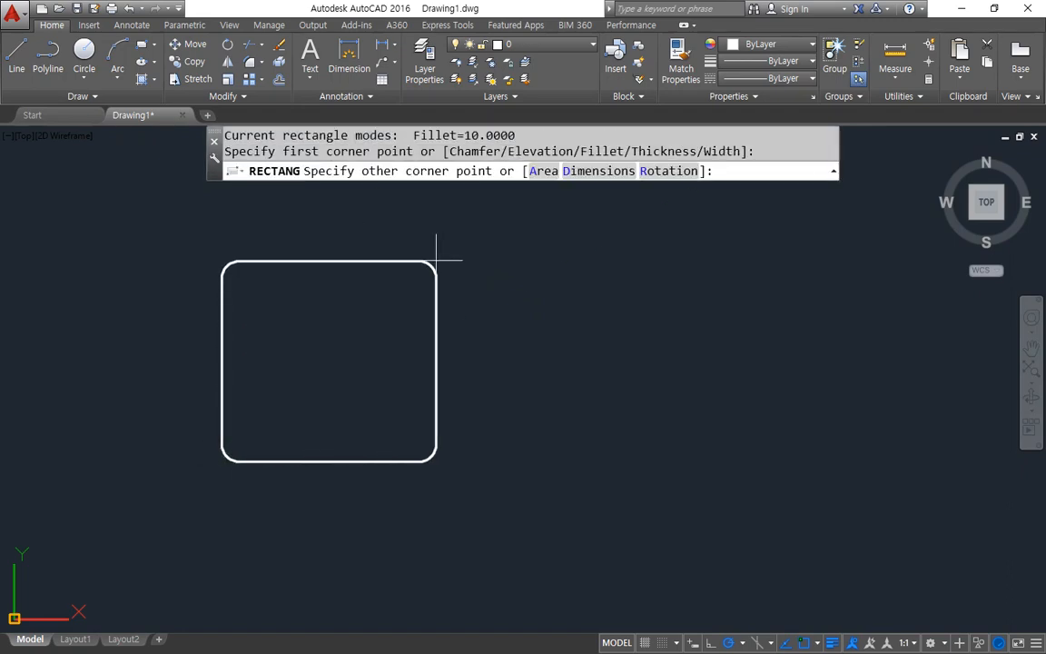
pyautogui.press('Escape')
# Step: Set the rectangle fillet radius to 0 and draw a nearly square, sharp-cornered rectangle
pyautogui.write('rec')
pyautogui.press('Return')
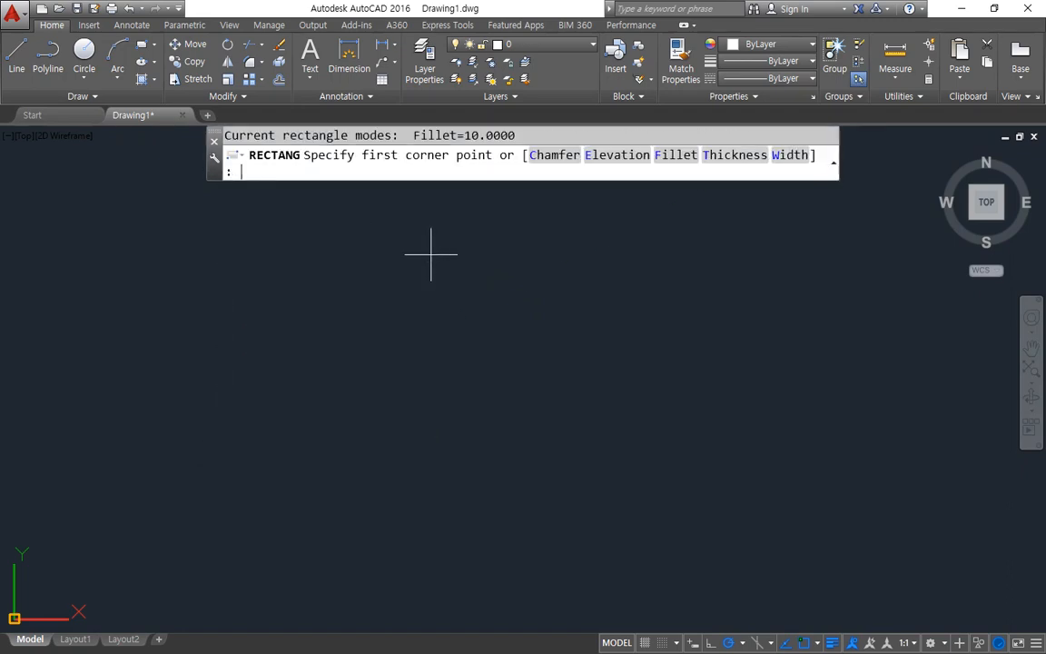
pyautogui.write('f')
pyautogui.press('Return')
pyautogui.write('0')
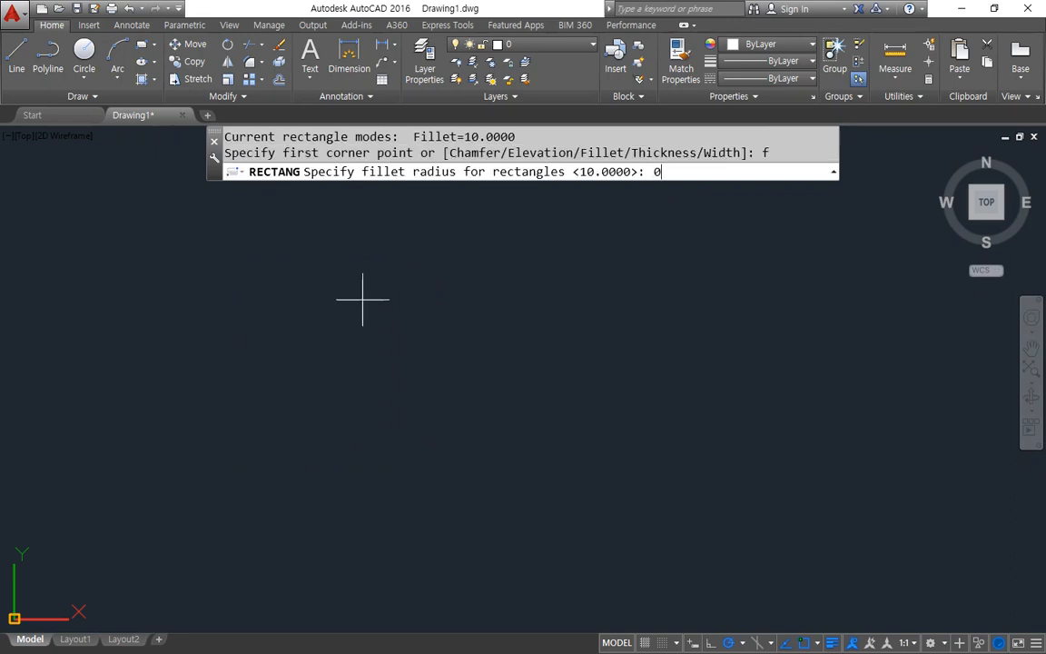
pyautogui.press('Return')
pyautogui.click(236, 453)
pyautogui.click(439, 264)
# Step: Try to convert the rectangle to a spline with the Spline command's Object option
pyautogui.write('s')
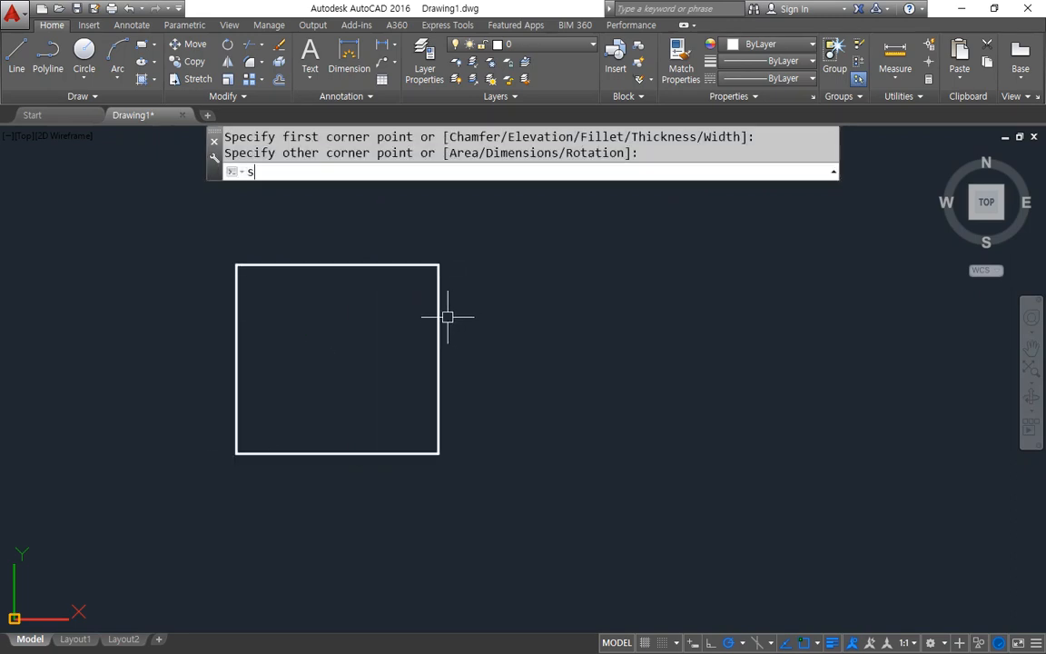
pyautogui.write('pl')
pyautogui.press('Return')
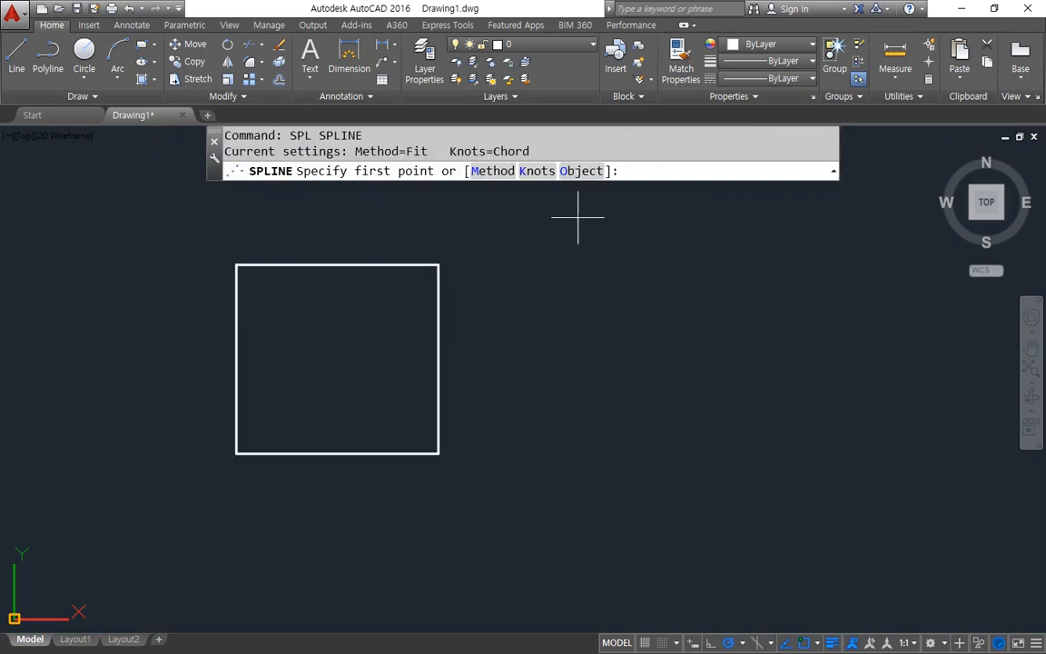
pyautogui.click(579, 171)
pyautogui.click(409, 264)
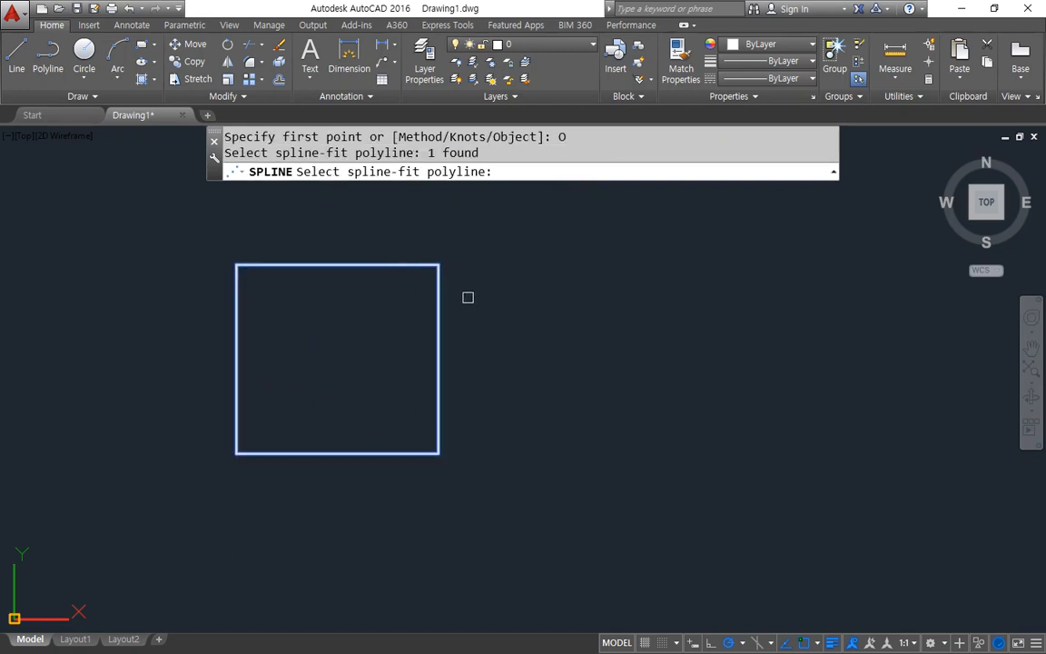
pyautogui.press('Return')
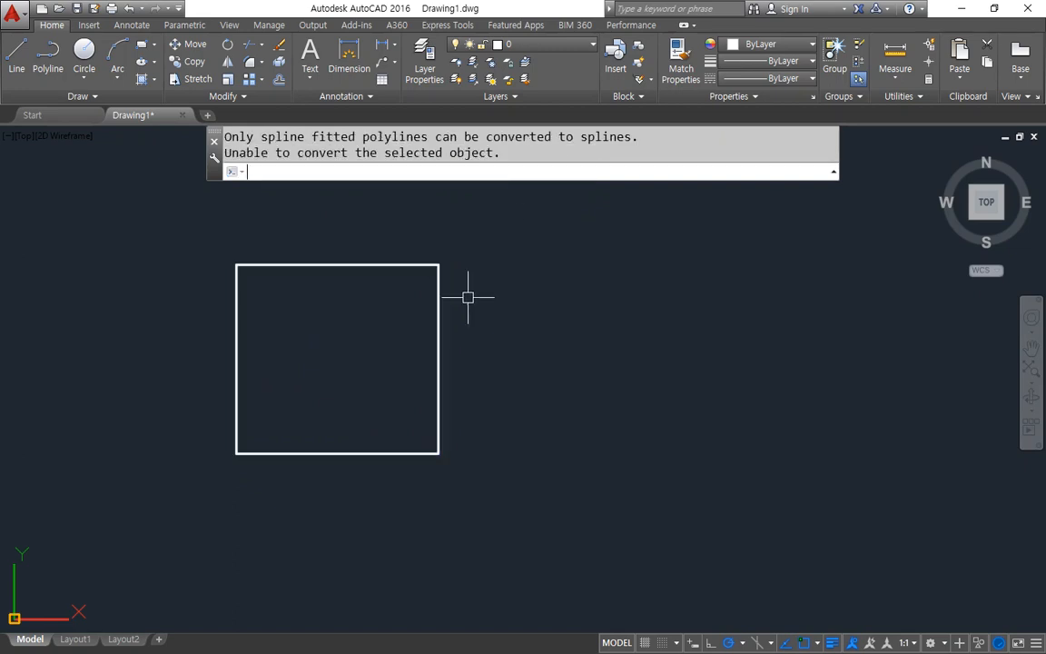
# Step: Erase the rectangle
pyautogui.click(444, 310)
pyautogui.click(411, 341)
pyautogui.write('e')
pyautogui.press('Return')
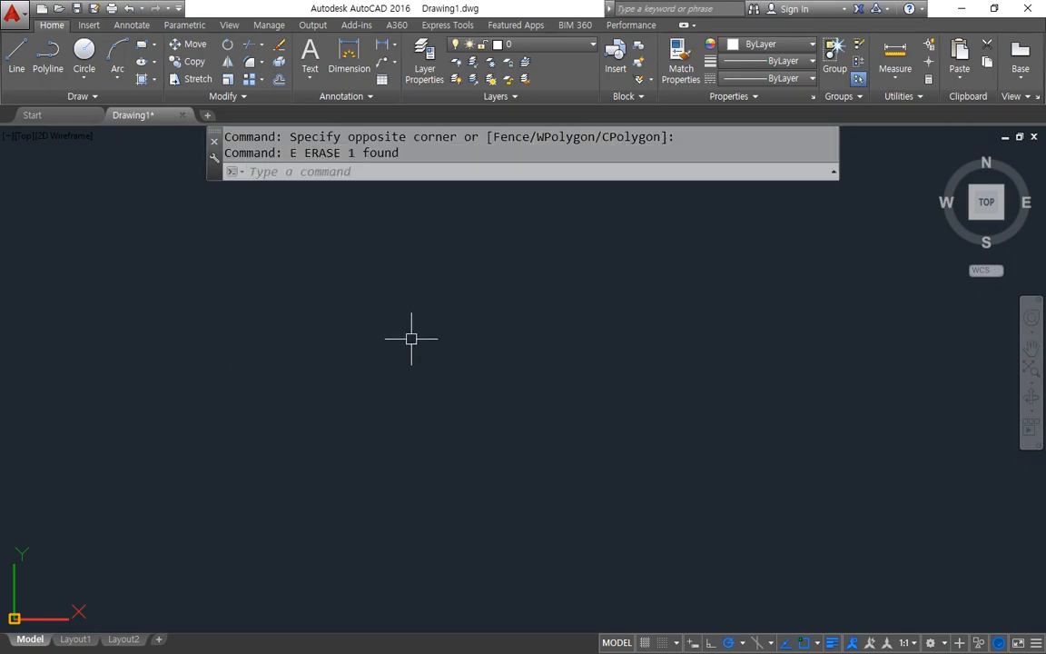
# Step: Draw an open, battlement-shaped polyline with seven straight segments across the drawing area
pyautogui.write('pl')
pyautogui.press('Return')
pyautogui.click(258, 412)
pyautogui.click(257, 300)
pyautogui.click(379, 290)
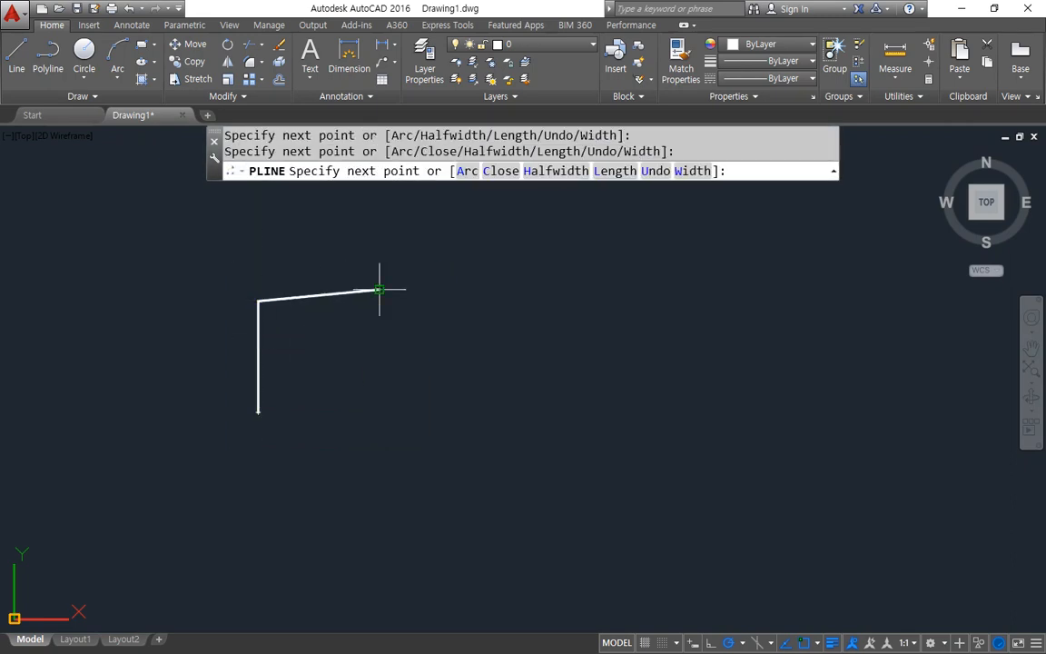
pyautogui.click(379, 391)
pyautogui.click(508, 391)
pyautogui.click(509, 283)
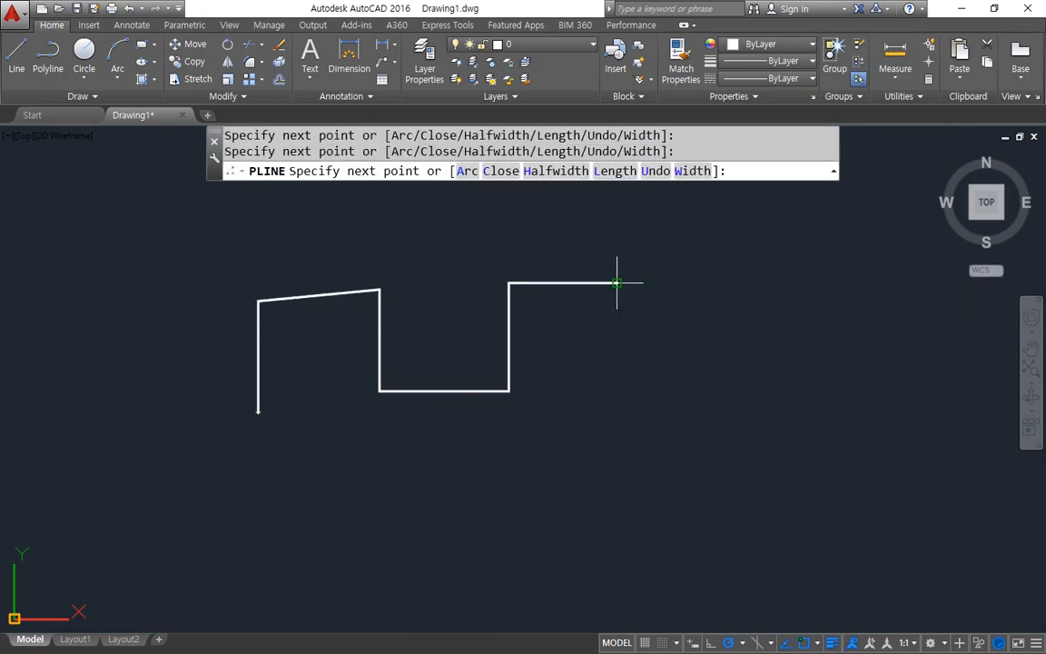
pyautogui.click(617, 283)
pyautogui.click(616, 425)
pyautogui.press('Return')
# Step: Try to convert the stepped polyline to a spline with the Spline command's Object option
pyautogui.write('spl')
pyautogui.press('Return')
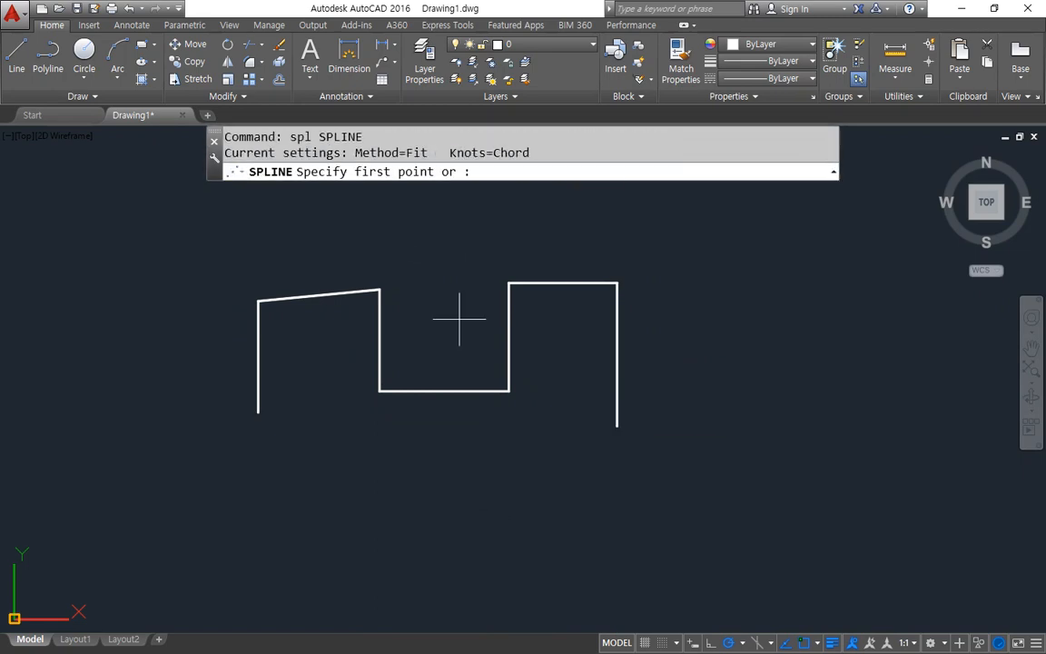
pyautogui.click(589, 171)
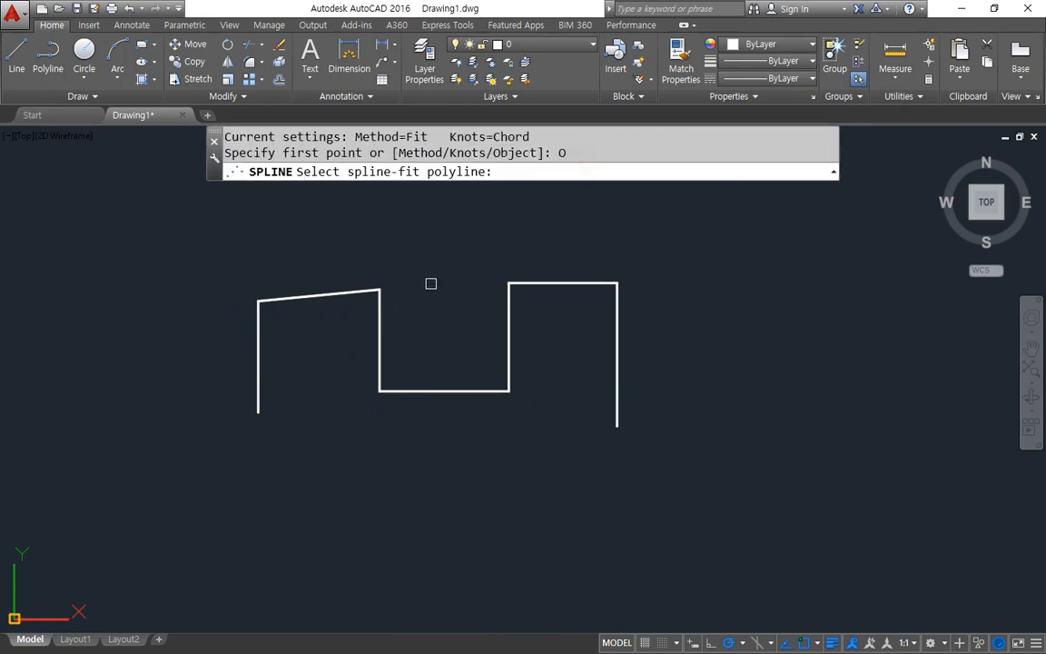
pyautogui.click(378, 314)
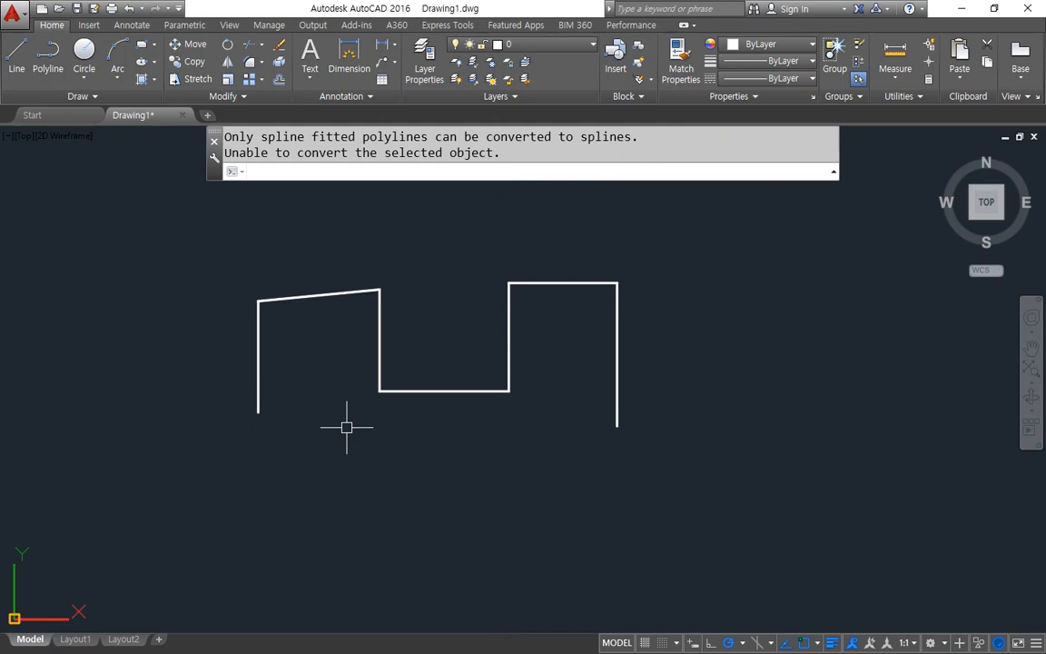
# Step: Erase the stepped polyline
pyautogui.click(375, 339)
pyautogui.click(365, 356)
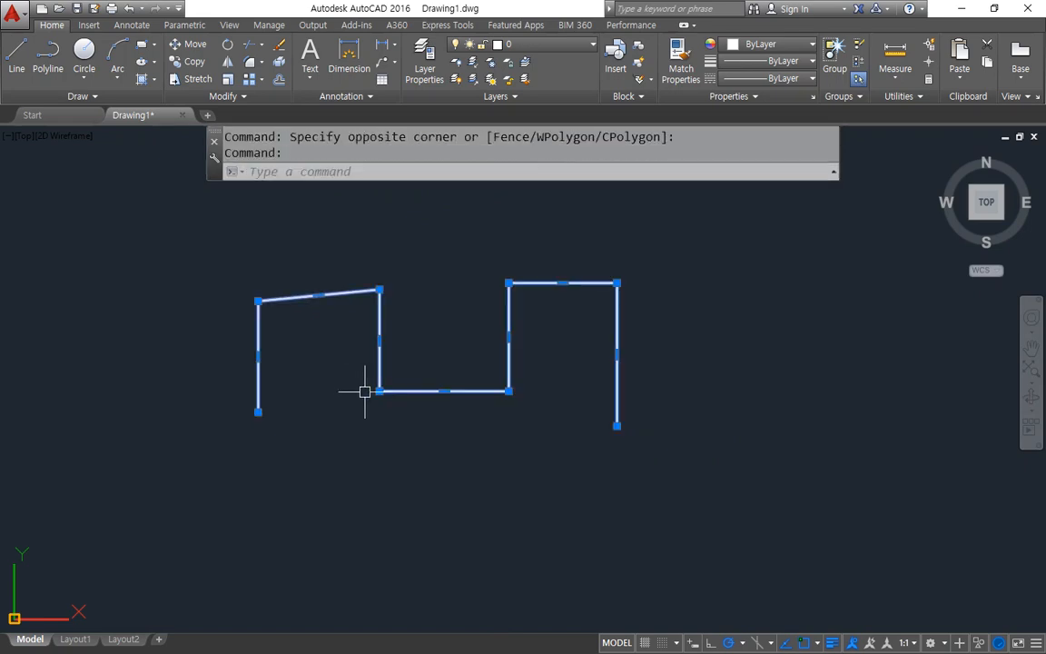
pyautogui.write('e')
pyautogui.press('Return')
# Step: Draw an open, wave-shaped spline through eight fit points, ending with a short tail
pyautogui.write('spl')
pyautogui.press('Return')
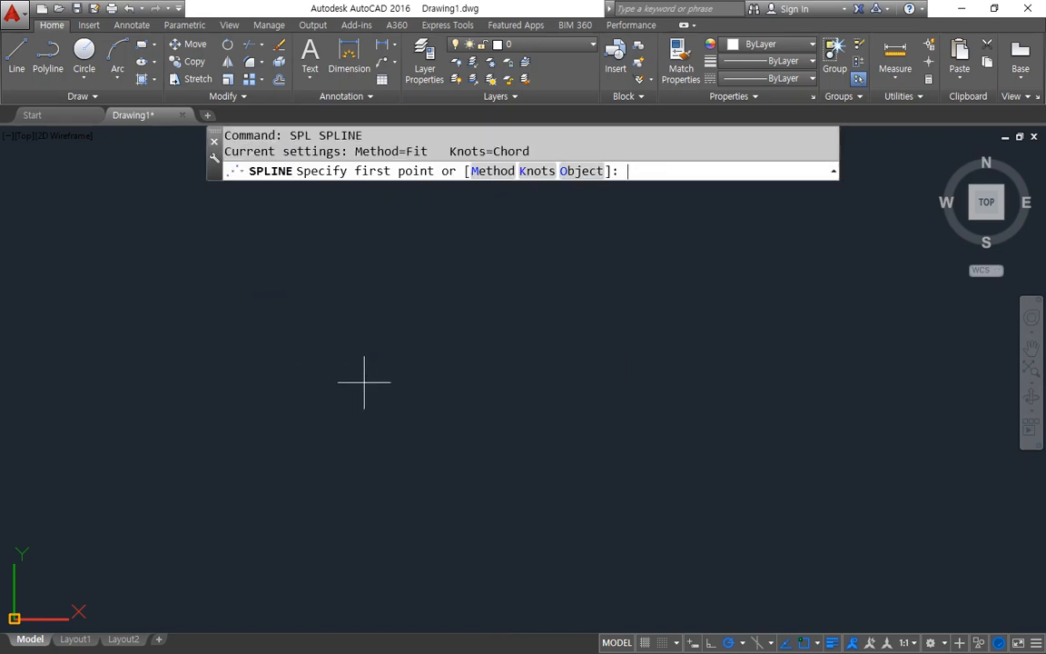
pyautogui.click(245, 349)
pyautogui.click(254, 486)
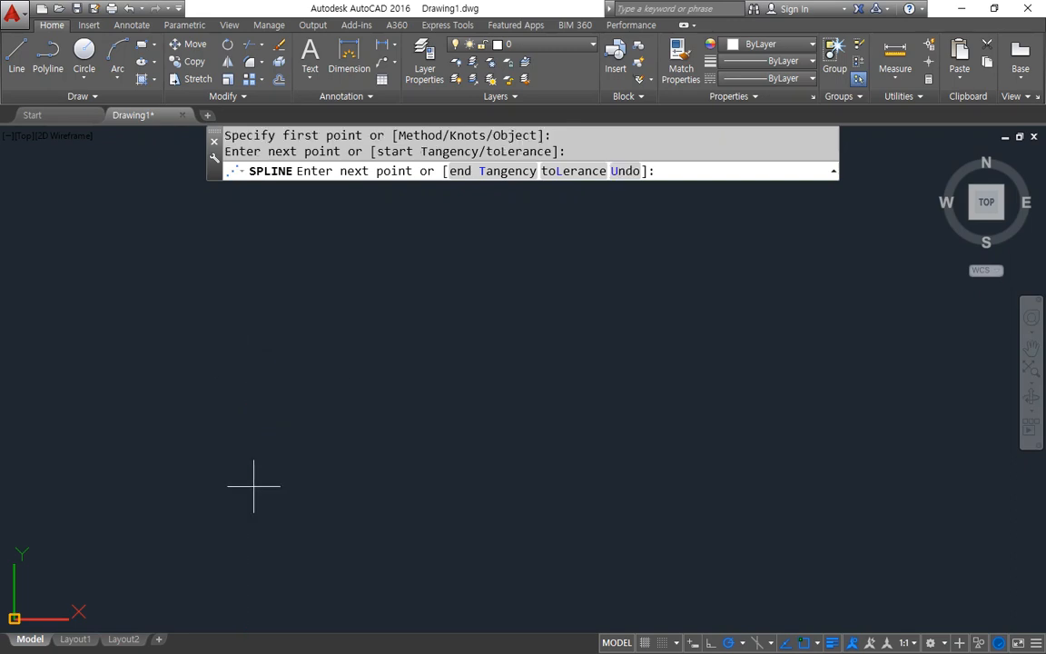
pyautogui.click(364, 486)
pyautogui.click(362, 346)
pyautogui.click(425, 322)
pyautogui.click(488, 346)
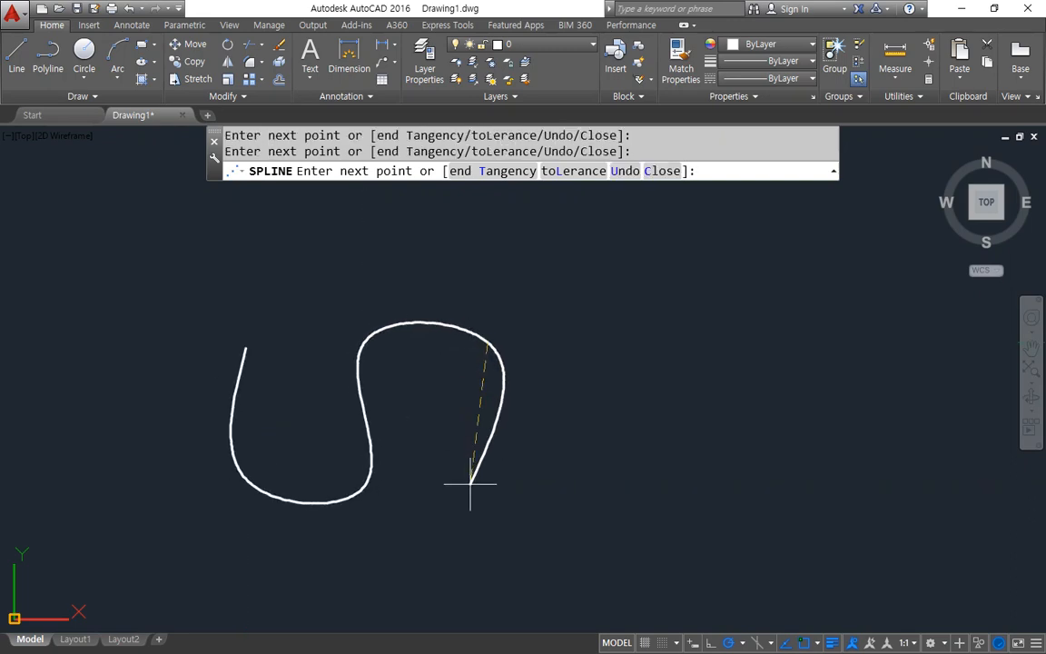
pyautogui.click(470, 483)
pyautogui.click(599, 485)
pyautogui.press('Return')
# Step: Draw an open spline with the CV method through seven control vertices, beside the wave-shaped fit spline
pyautogui.press('Return')
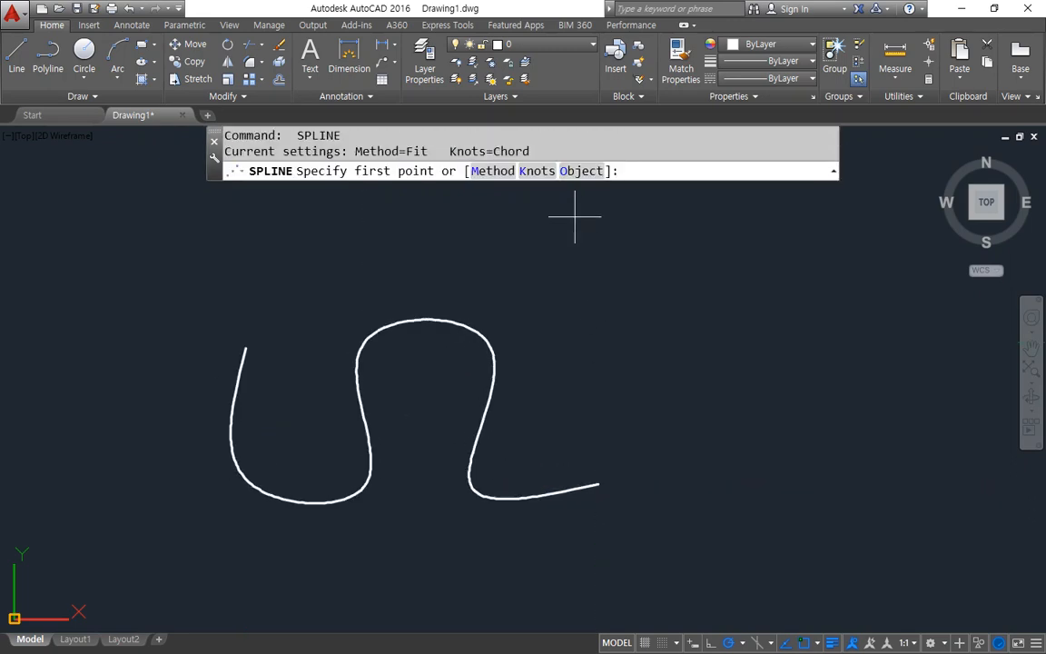
pyautogui.click(491, 172)
pyautogui.click(548, 171)
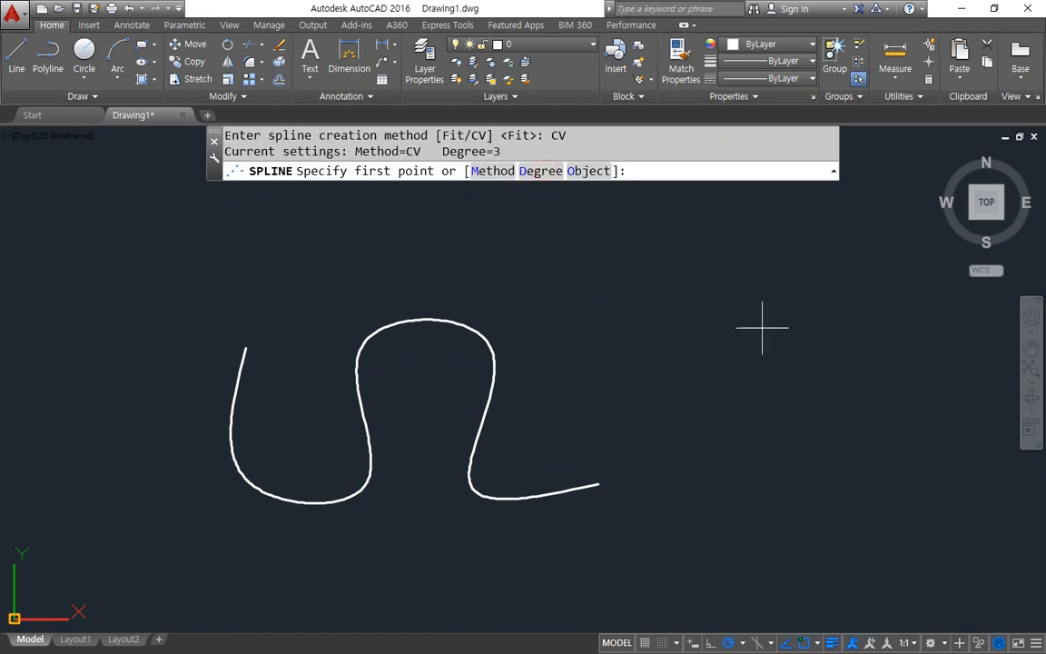
pyautogui.click(723, 324)
pyautogui.click(689, 487)
pyautogui.click(819, 487)
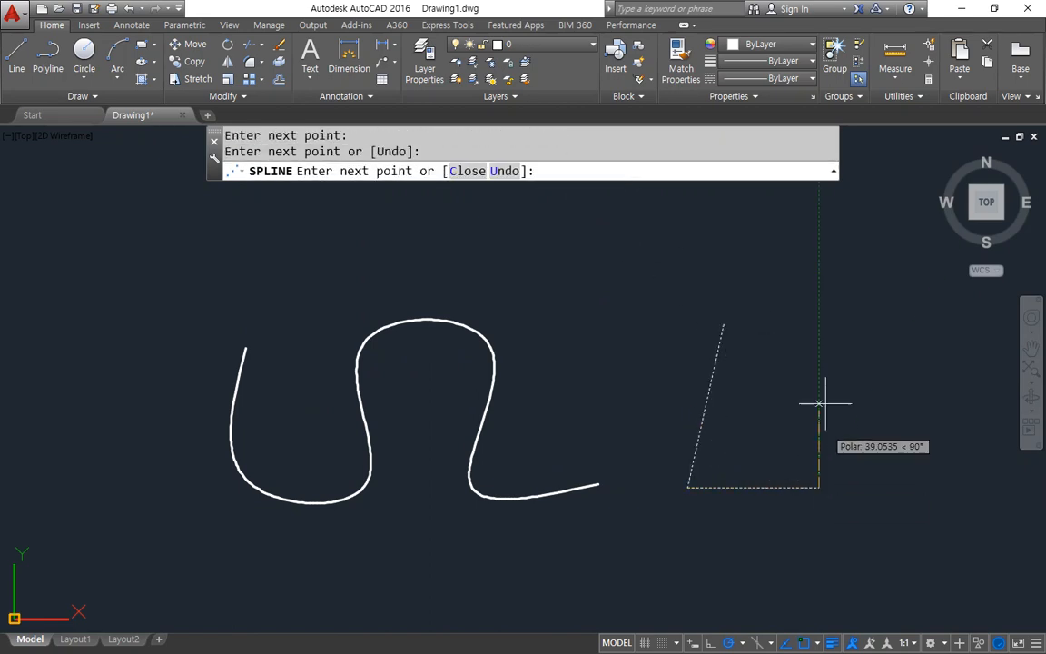
pyautogui.click(819, 322)
pyautogui.click(894, 322)
pyautogui.click(895, 467)
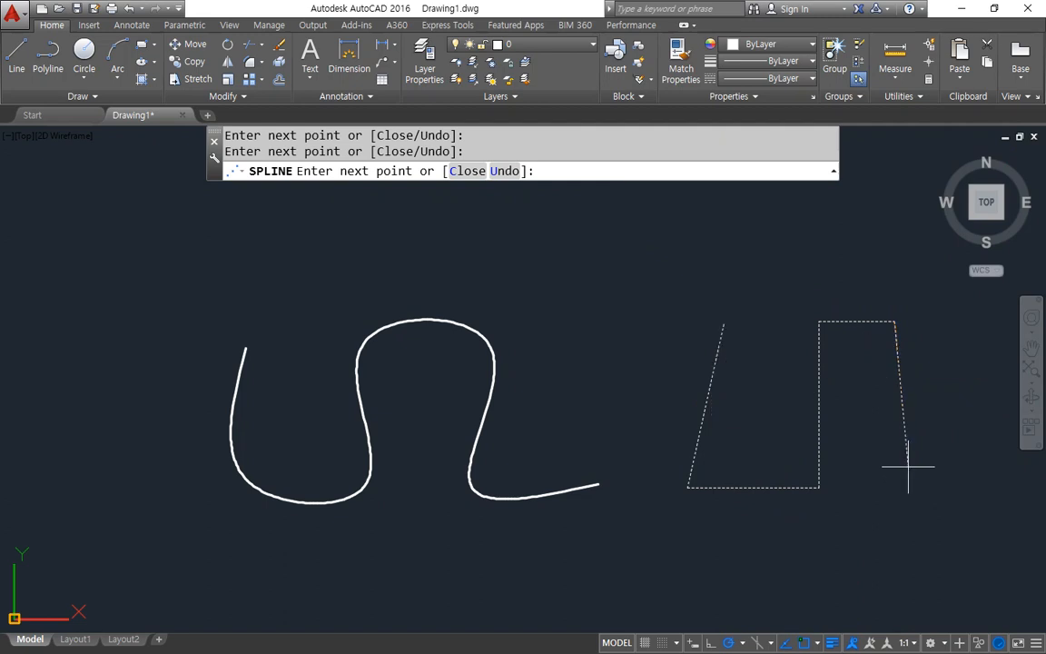
pyautogui.click(1003, 467)
pyautogui.press('Return')
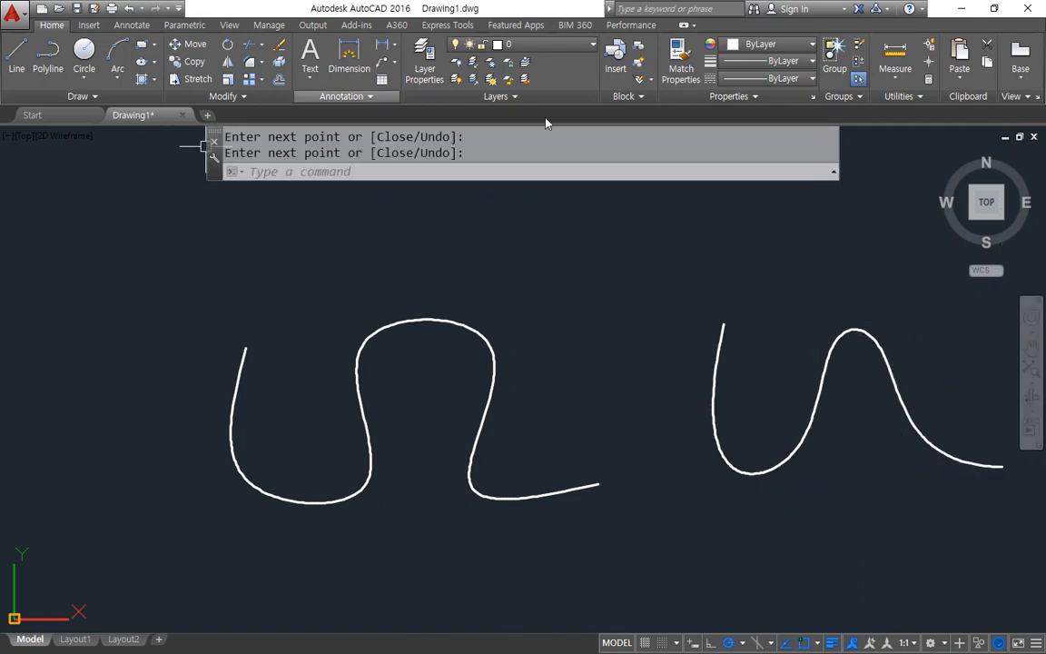
# Step: Erase both splines
pyautogui.click(745, 280)
pyautogui.click(327, 514)
pyautogui.press('Delete')
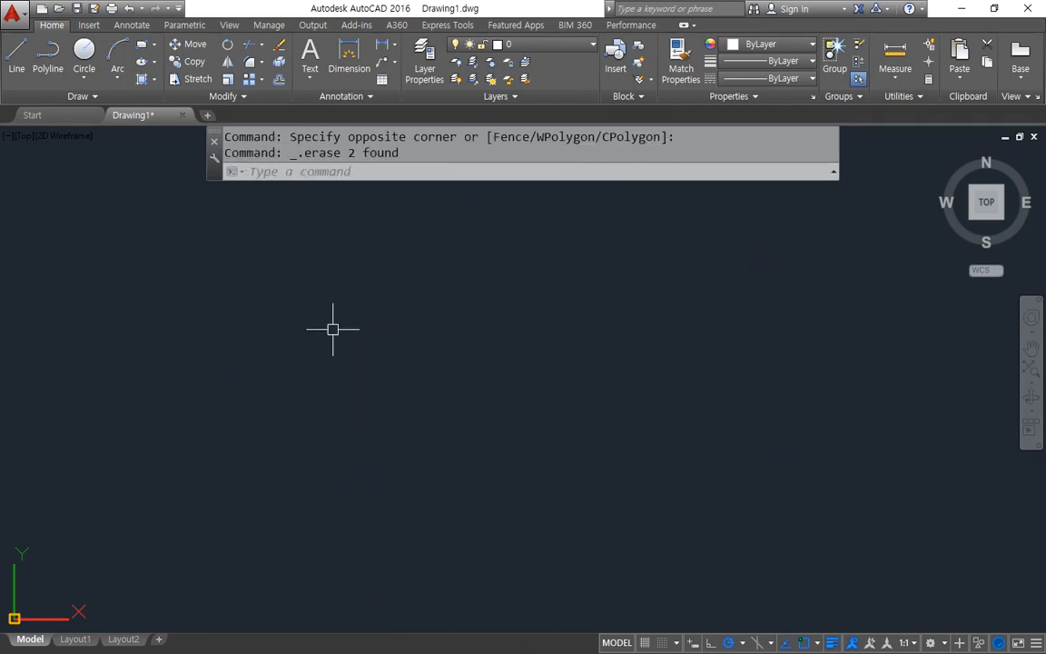
# Step: Highlight the DOnut entry in the Notepad list of drawing commands and return to AutoCAD
pyautogui.hotkey('alt', 'Tab')
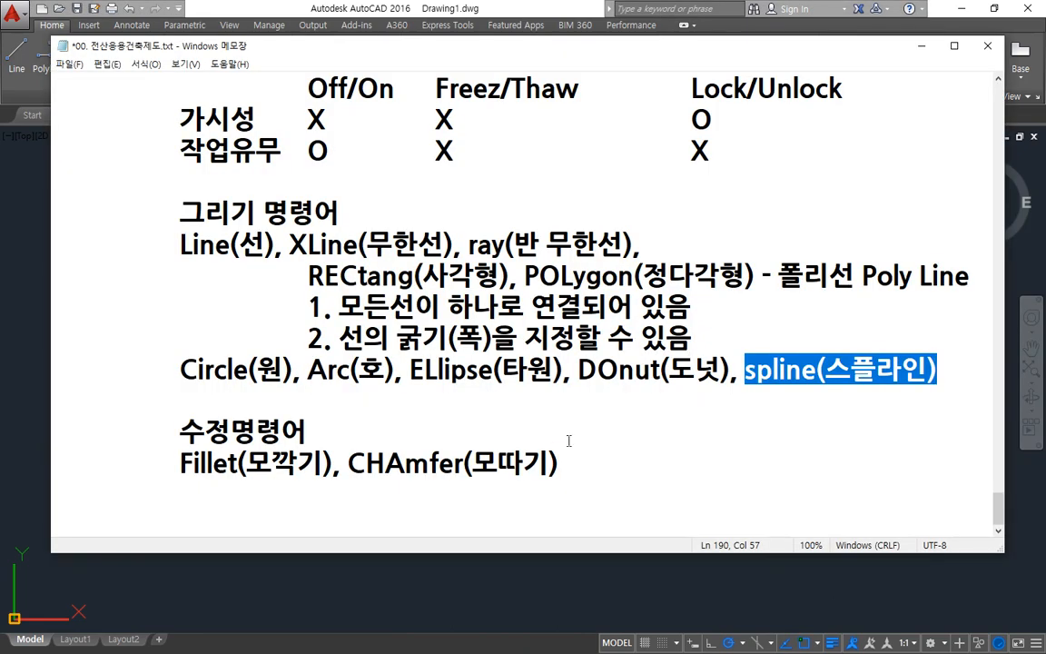
pyautogui.moveTo(580, 371); pyautogui.dragTo(722, 370)
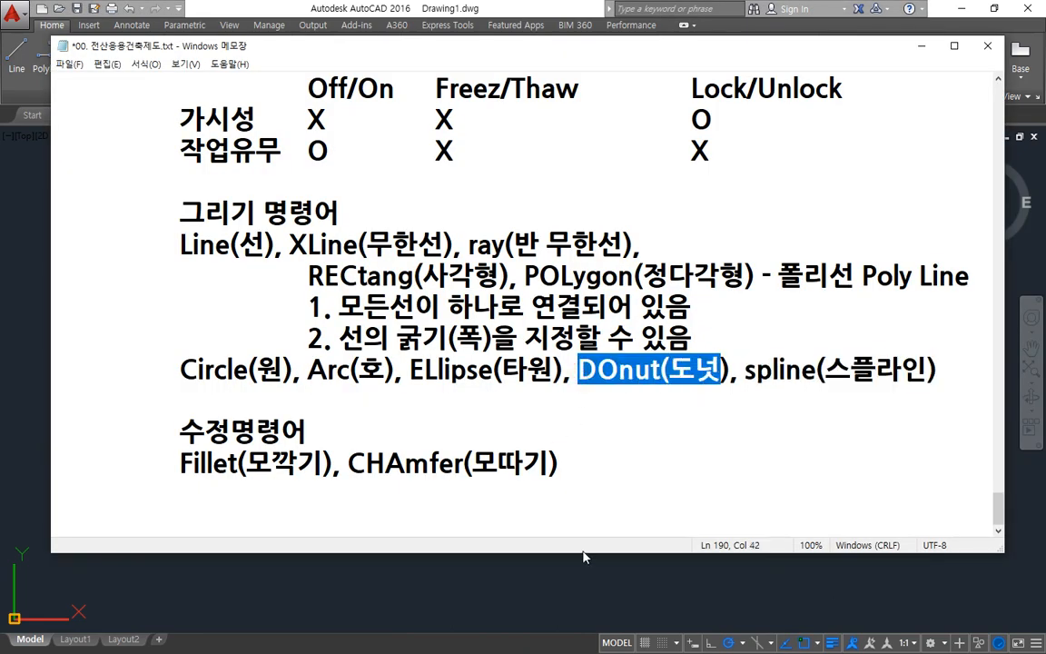
pyautogui.hotkey('alt', 'Tab')
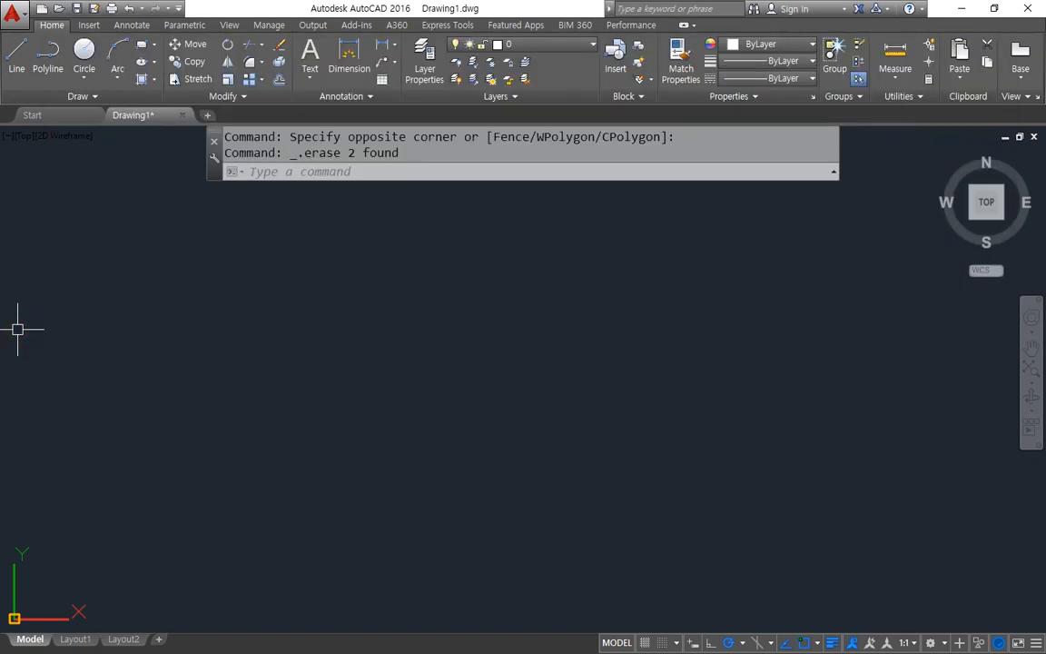
# Step: Draw a row of four donuts with an inside diameter of 10 and an outside diameter of 20
pyautogui.write('do')
pyautogui.press('Return')
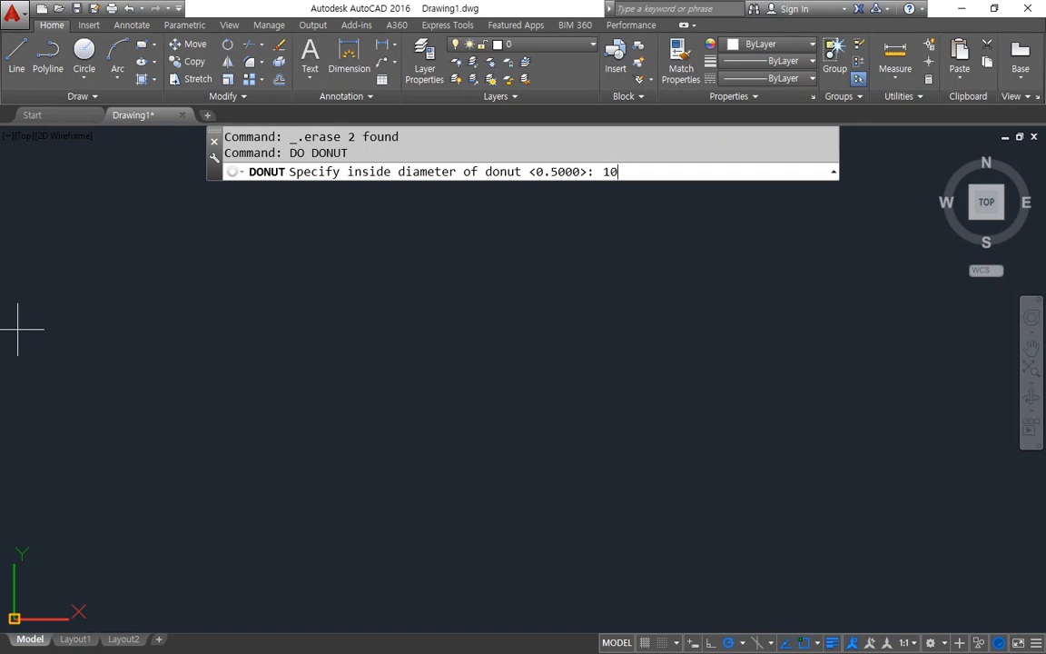
pyautogui.press('Return')
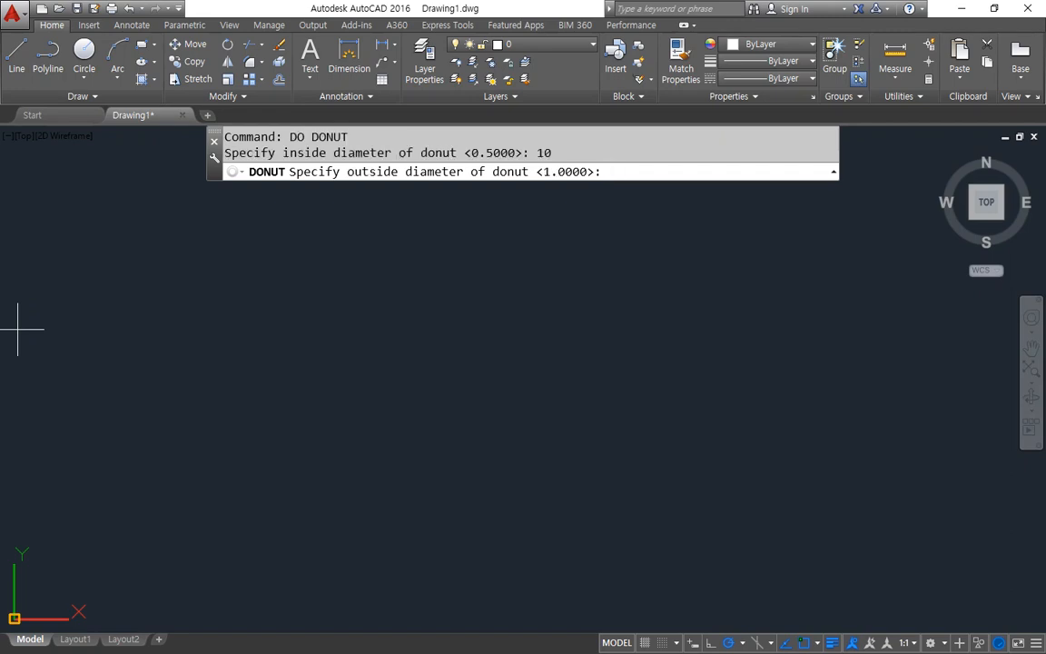
pyautogui.write('20')
pyautogui.press('Return')
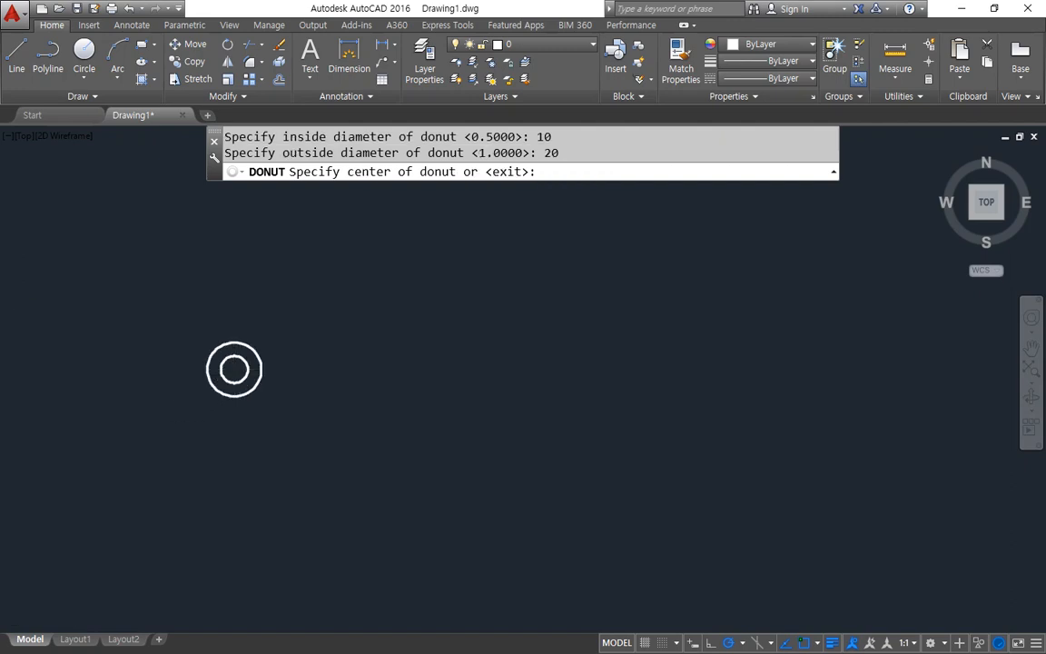
pyautogui.click(247, 292)
pyautogui.click(418, 291)
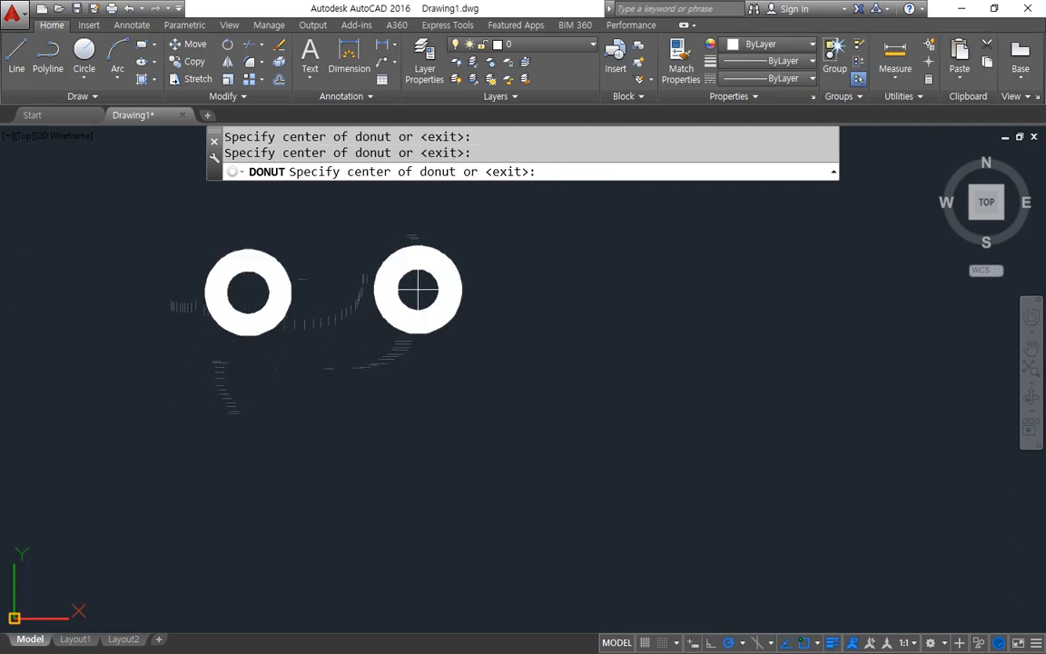
pyautogui.click(558, 291)
pyautogui.click(710, 304)
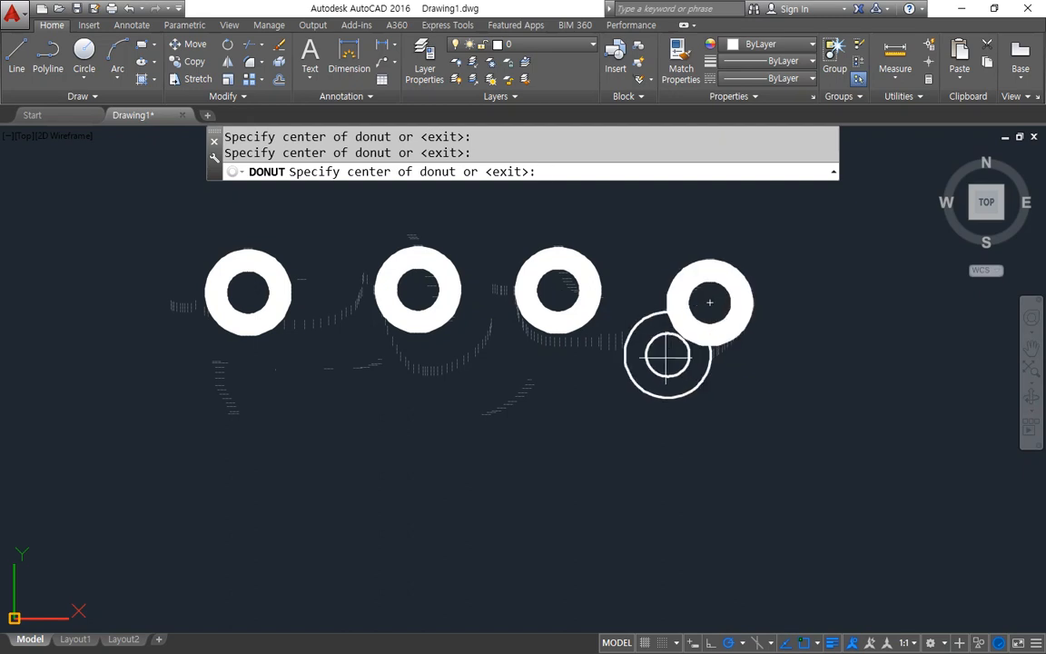
pyautogui.press('Return')
# Step: Place four donuts in a second row below, entering 20 as inside diameter and 10 as outside diameter
pyautogui.press('Return')
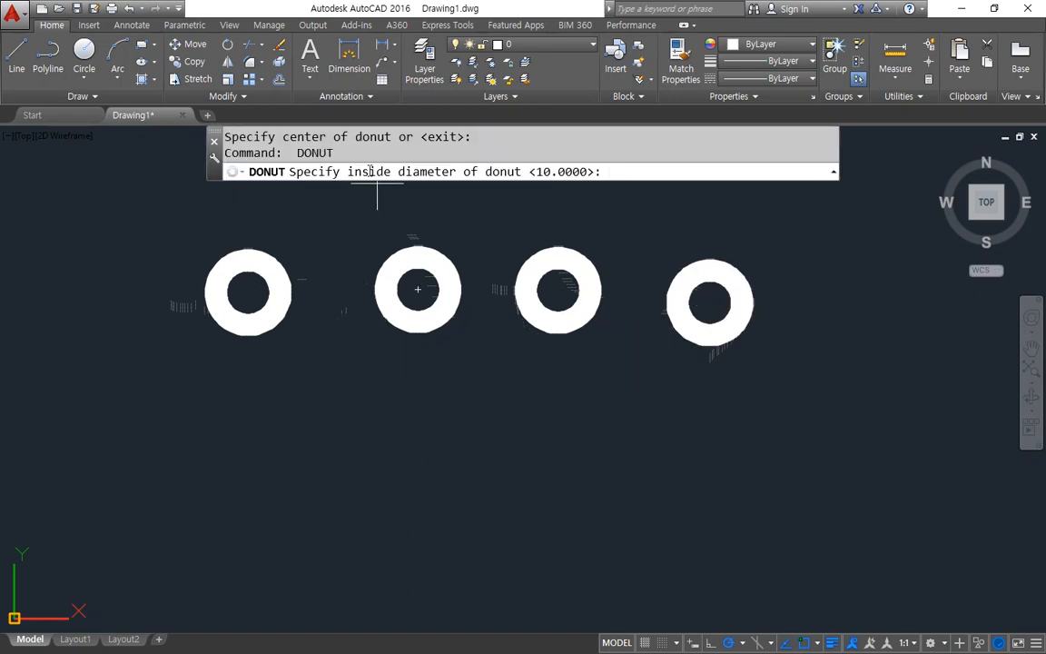
pyautogui.write('20')
pyautogui.press('Return')
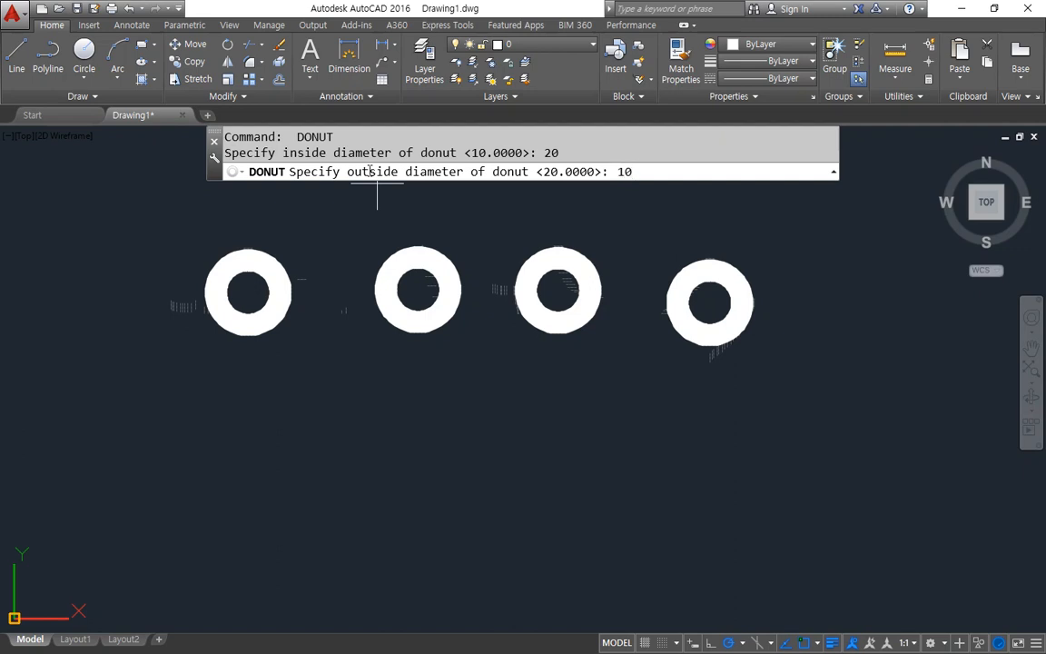
pyautogui.write('10')
pyautogui.press('Return')
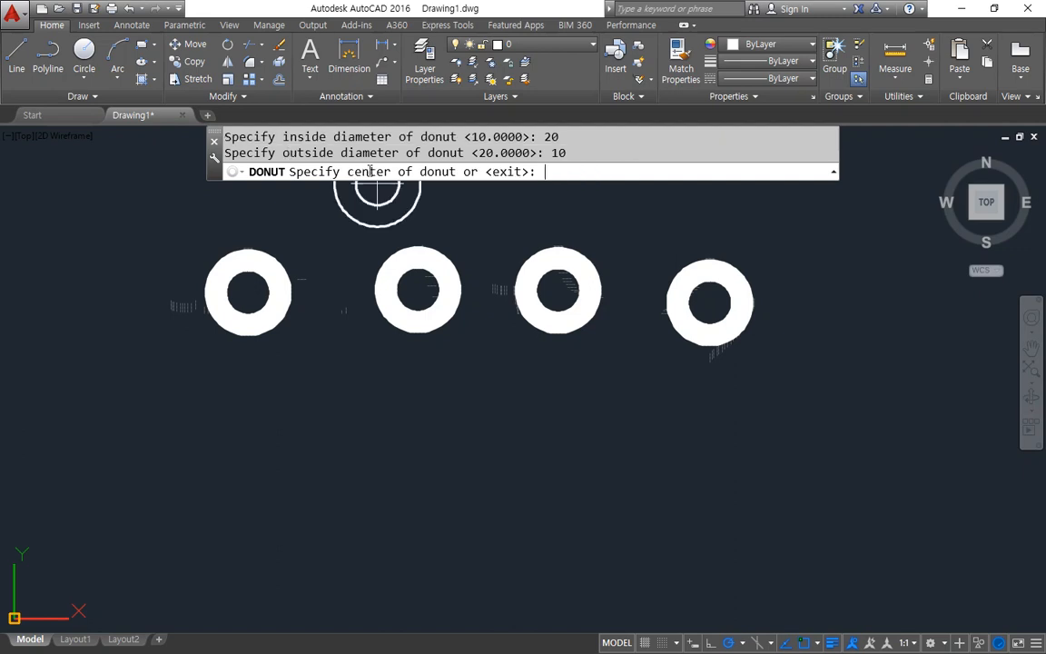
pyautogui.click(249, 446)
pyautogui.click(415, 449)
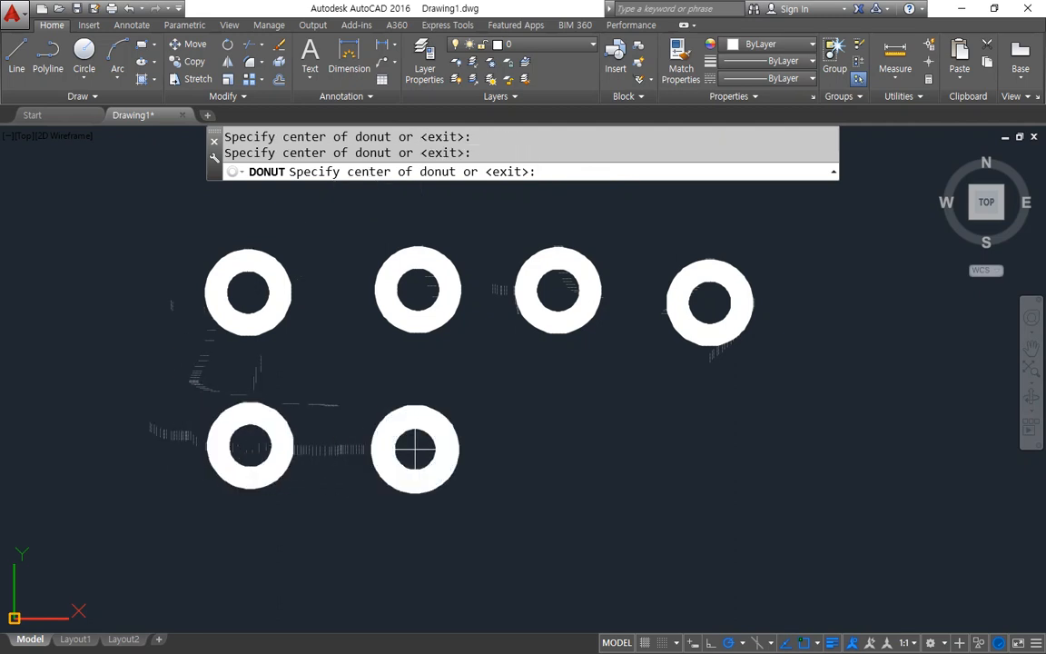
pyautogui.click(594, 462)
pyautogui.click(761, 470)
pyautogui.press('Return')
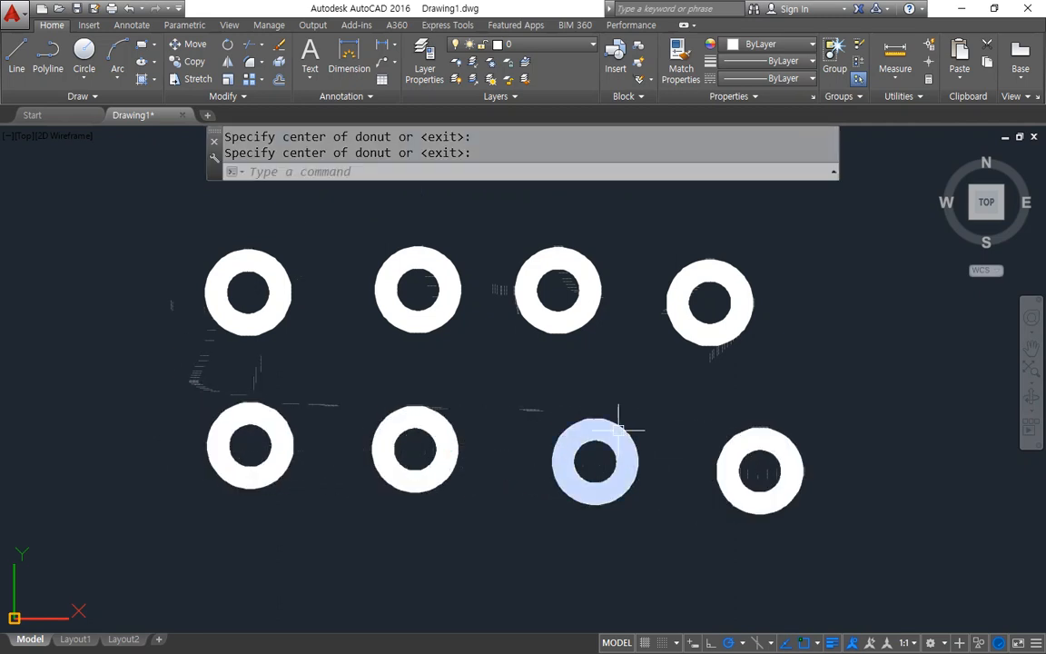
# Step: Draw four donuts beside the two rows with both the inside and outside diameter set to 20
pyautogui.press('Return')
pyautogui.press('Return')
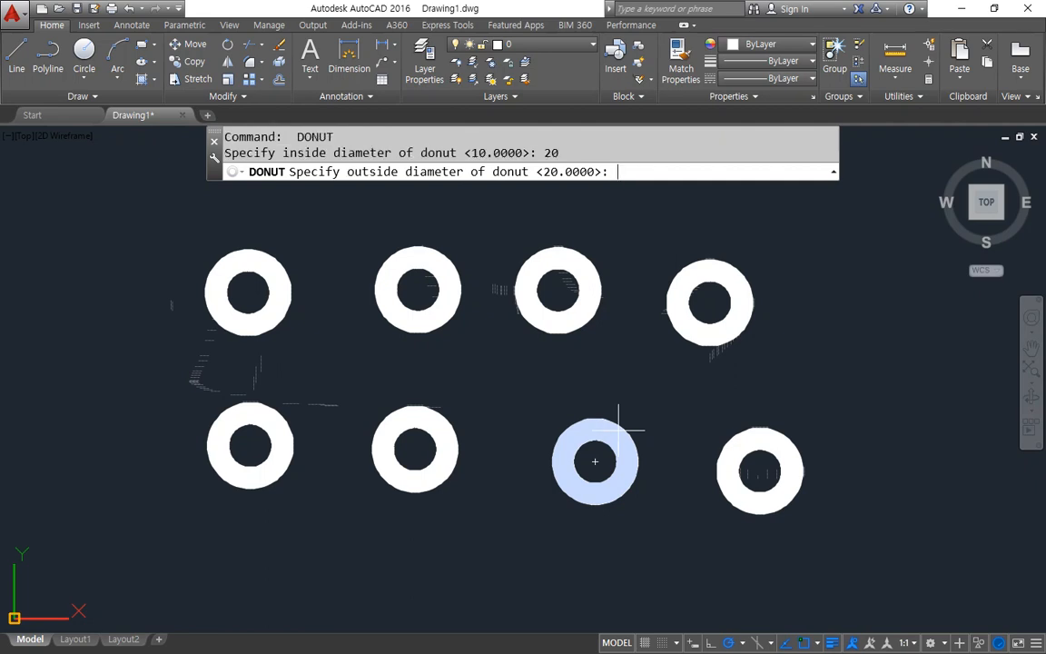
pyautogui.press('Return')
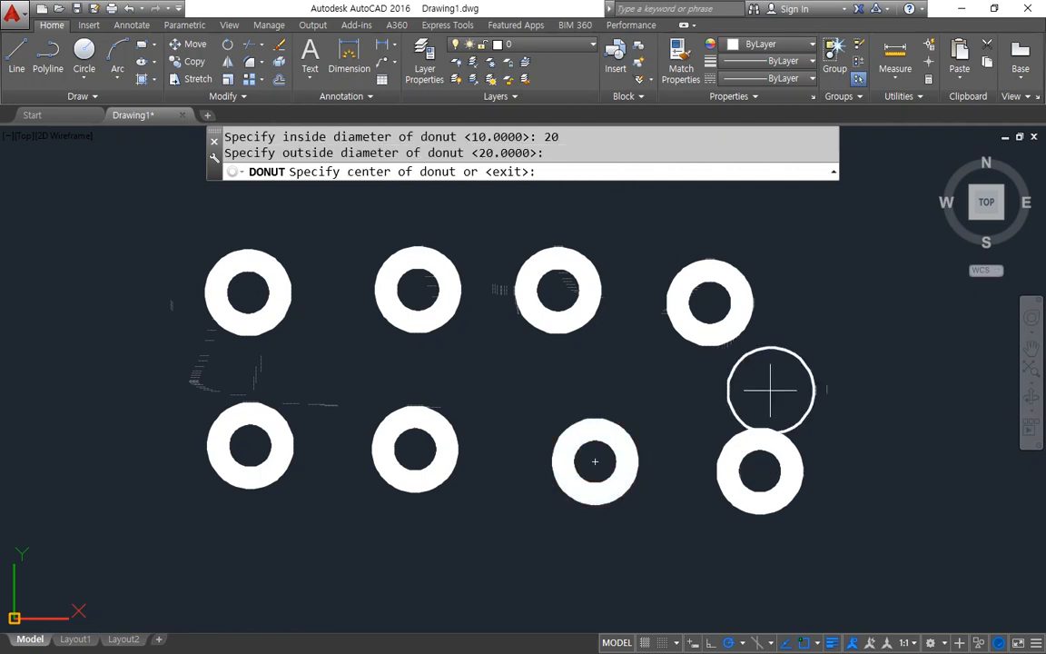
pyautogui.moveTo(770, 385); pyautogui.dragTo(415, 427, button='middle')
pyautogui.click(557, 363)
pyautogui.click(758, 352)
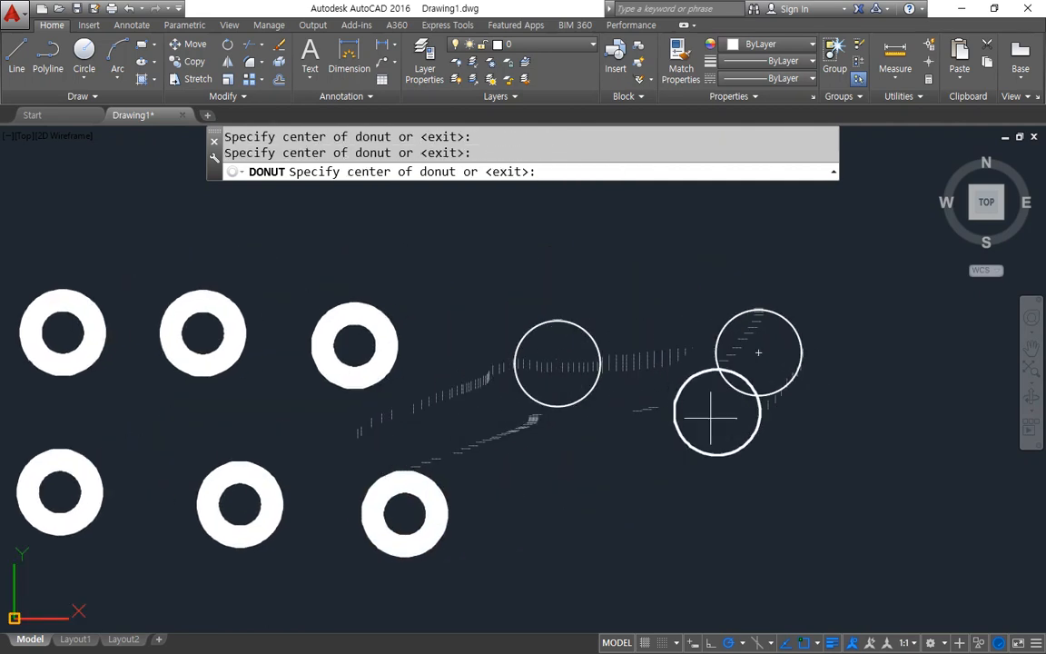
pyautogui.click(601, 517)
pyautogui.click(783, 513)
pyautogui.press('Return')
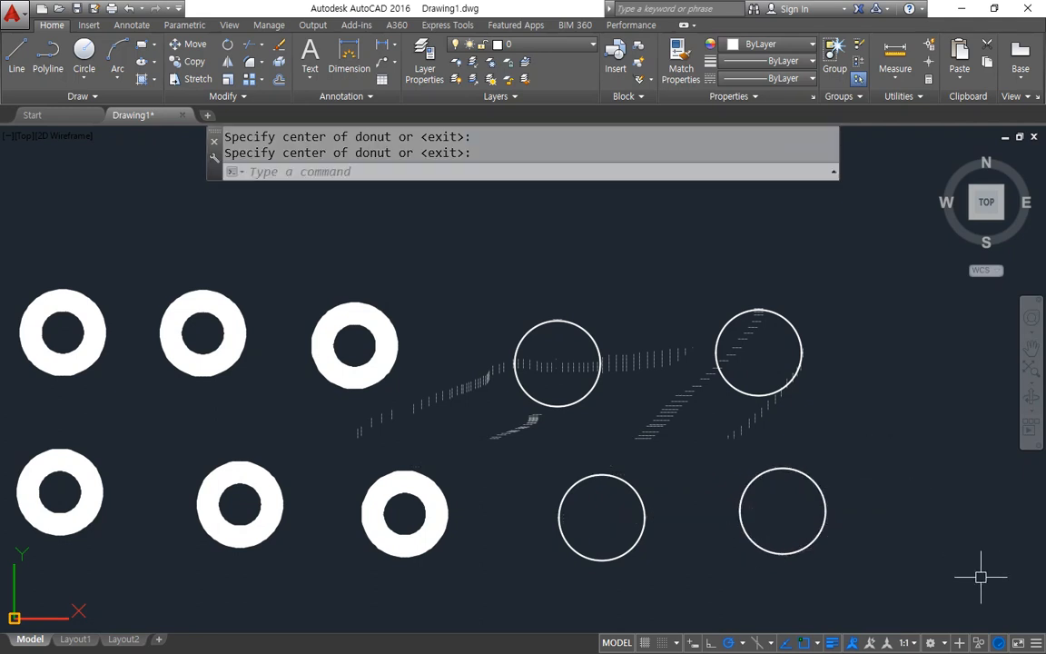
# Step: Place five solid donuts above the others with inside diameter 0 and outside diameter 20, and regenerate the drawing
pyautogui.moveTo(561, 362); pyautogui.dragTo(591, 386, button='middle')
pyautogui.press('Return')
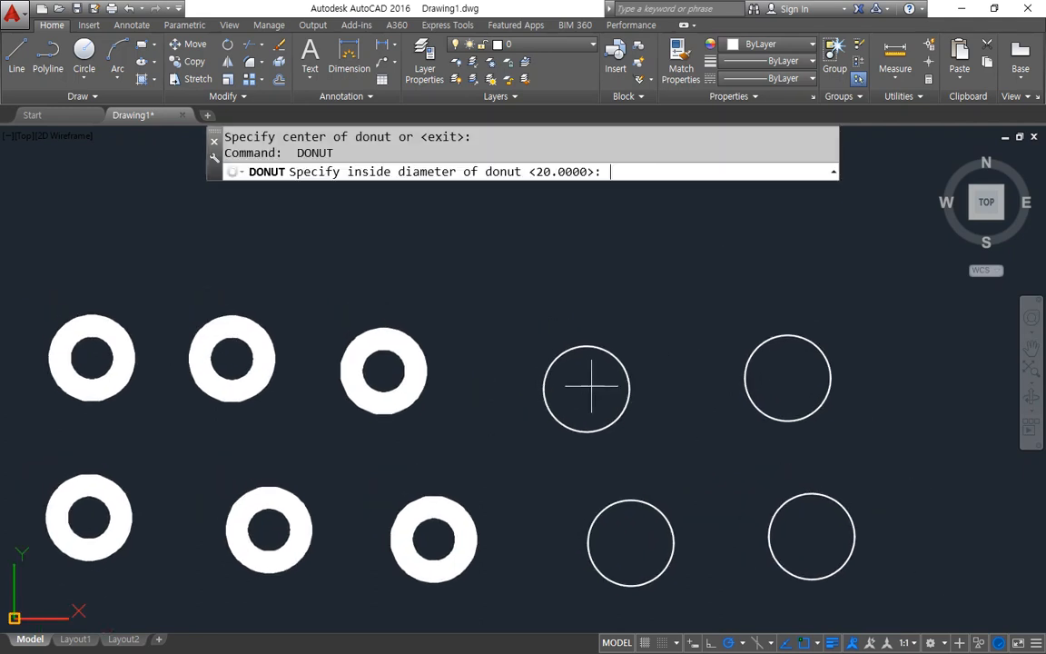
pyautogui.write('0')
pyautogui.press('Return')
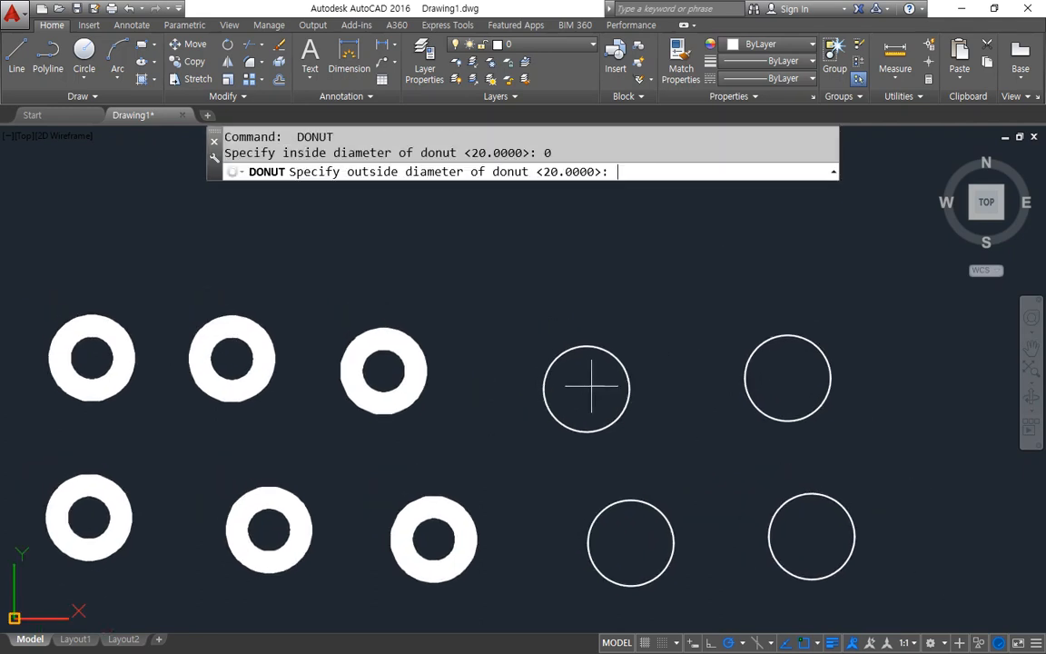
pyautogui.write('20')
pyautogui.press('Return')
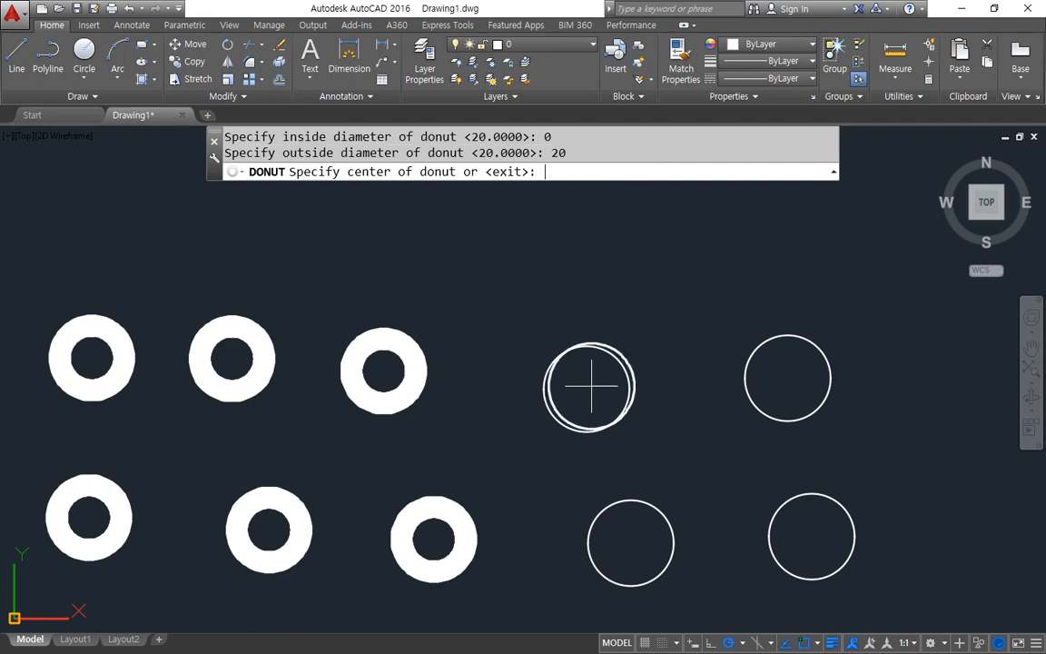
pyautogui.click(747, 255)
pyautogui.click(595, 277)
pyautogui.click(413, 259)
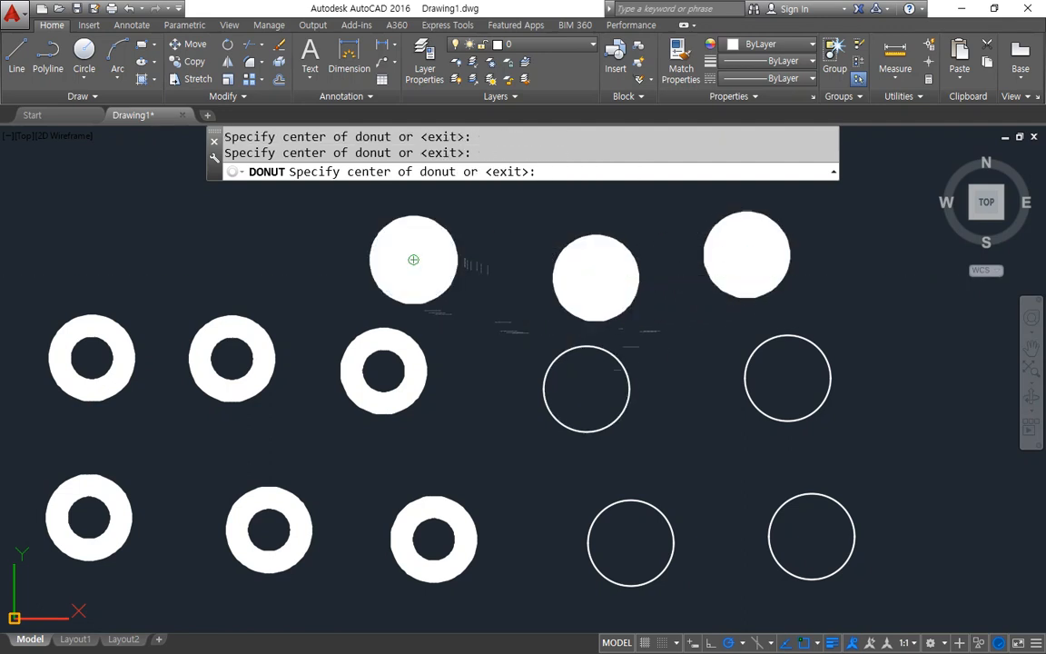
pyautogui.click(246, 245)
pyautogui.click(100, 235)
pyautogui.press('Return')
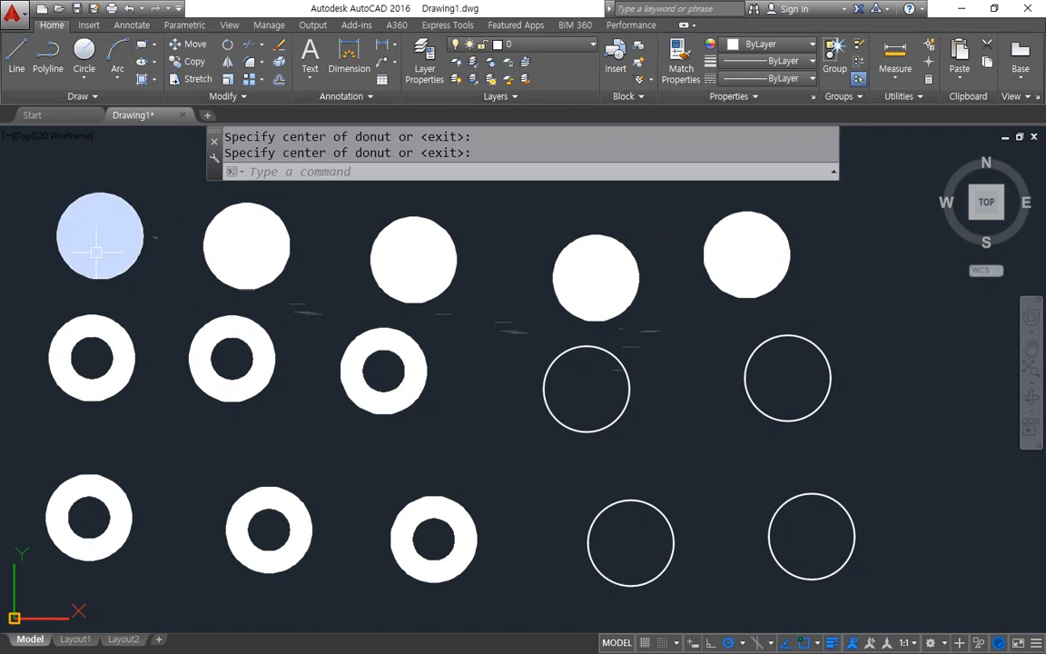
pyautogui.write('re')
pyautogui.press('Return')
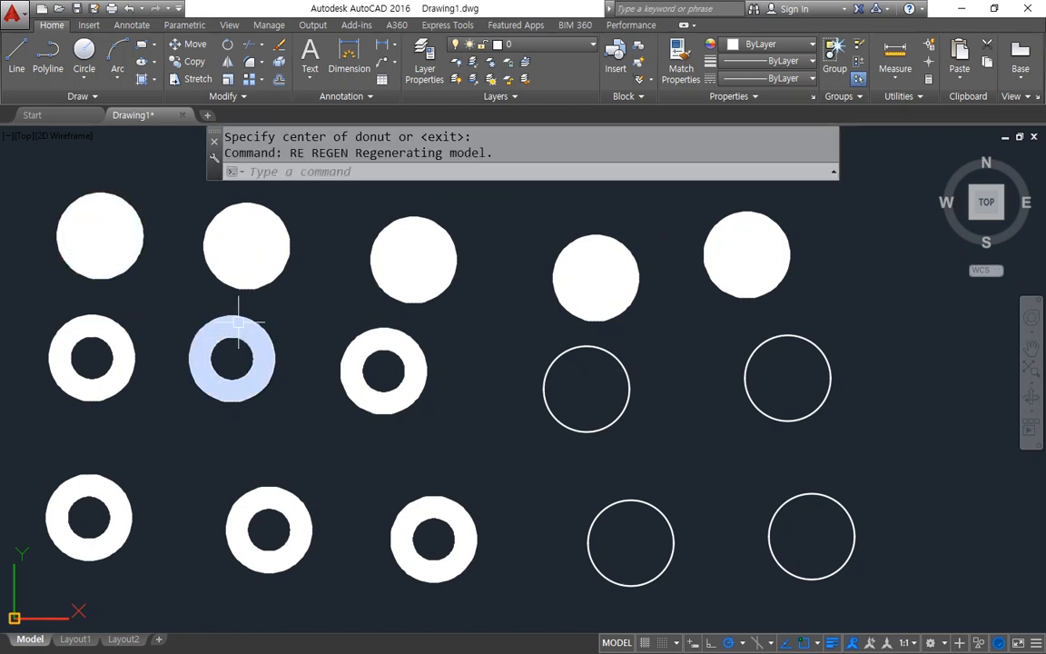
# Step: Draw a horizontal and a vertical construction line crossing at one point in an empty area
pyautogui.scroll(-10, 467, 202)
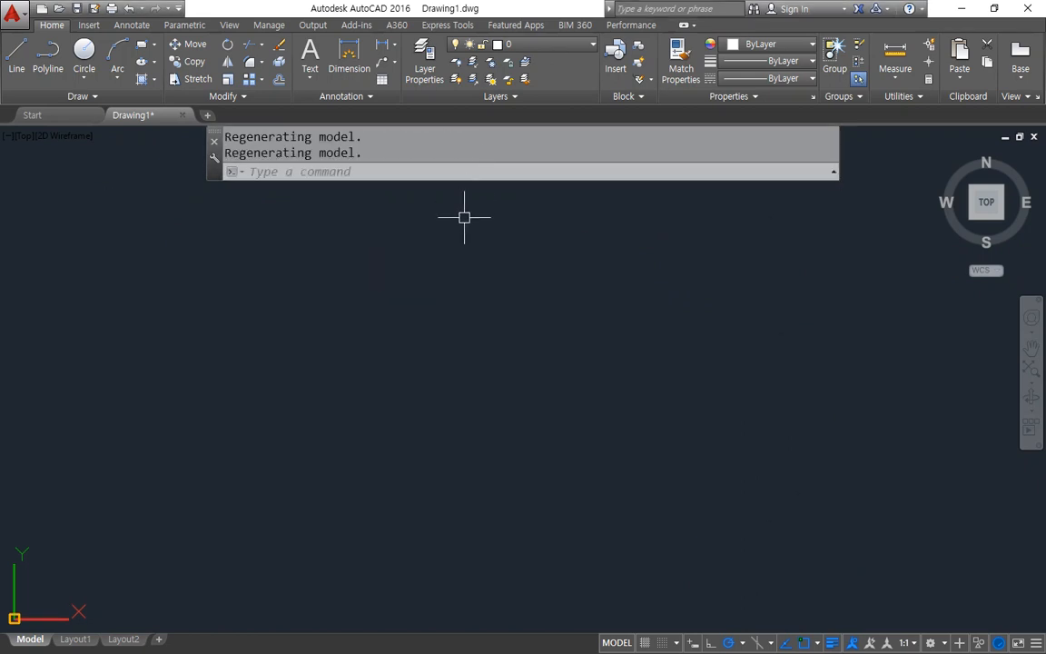
pyautogui.write('xl')
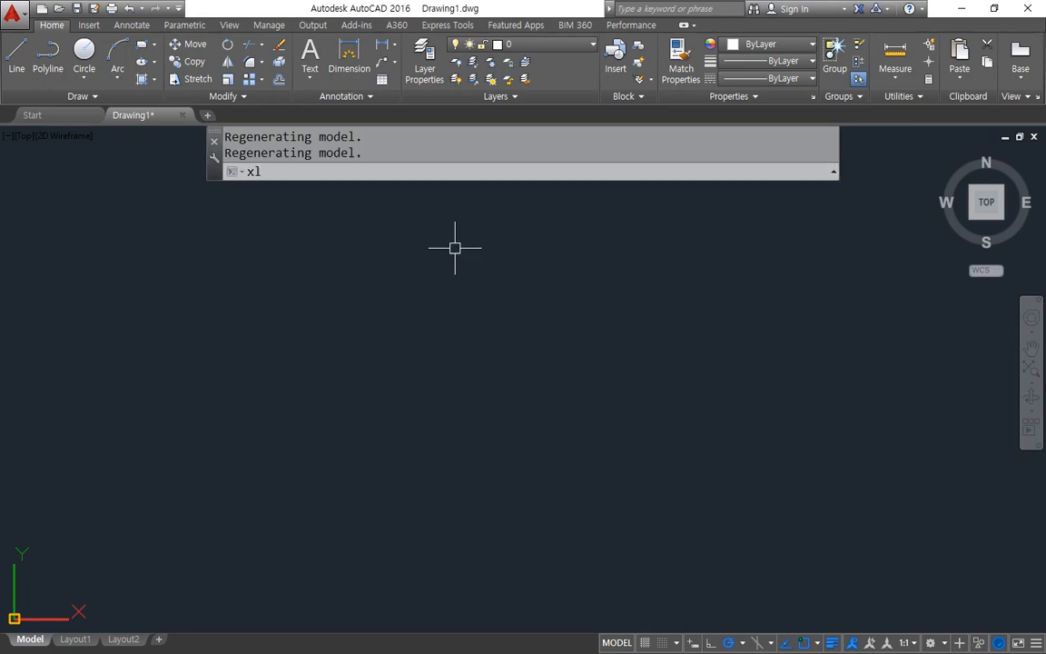
pyautogui.press('Return')
pyautogui.click(432, 355)
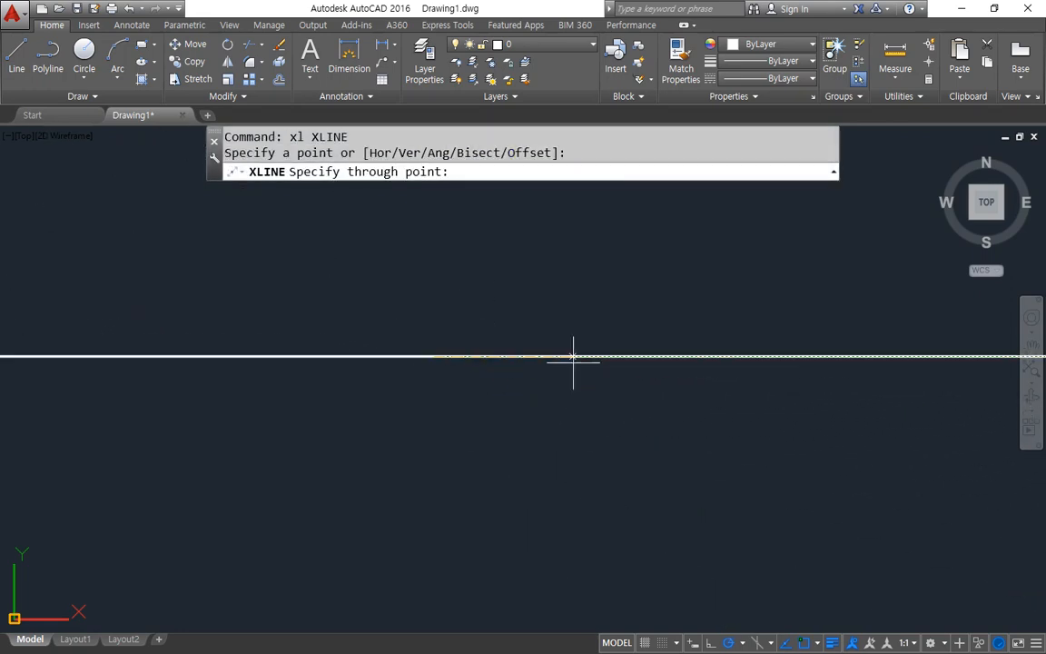
pyautogui.click(572, 355)
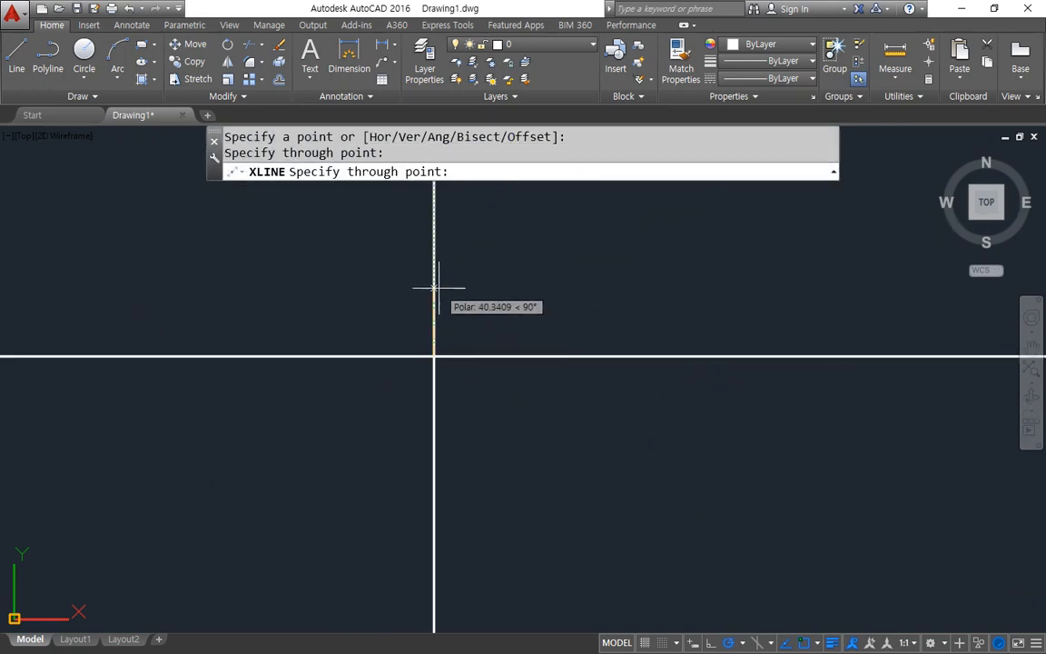
pyautogui.click(437, 289)
pyautogui.press('Return')
# Step: Draw a circle of radius 30 centred on the intersection of the construction lines
pyautogui.write('c')
pyautogui.press('Return')
pyautogui.click(434, 355)
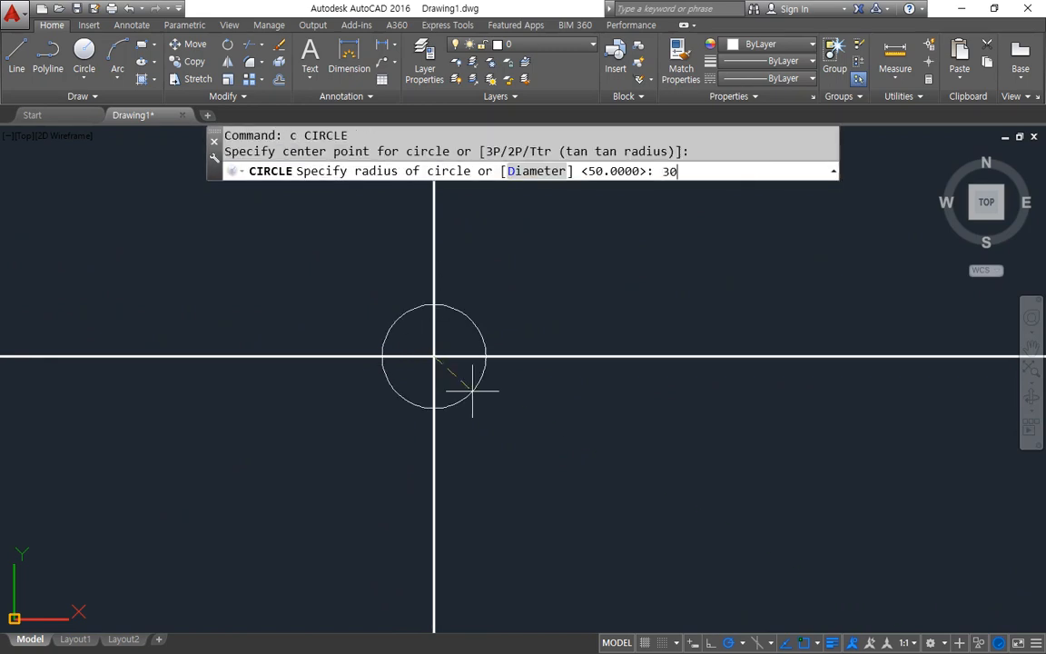
pyautogui.press('Return')
# Step: Draw a concentric circle of radius 50 around the radius 30 circle at the construction lines' intersection
pyautogui.press('Return')
pyautogui.click(434, 357)
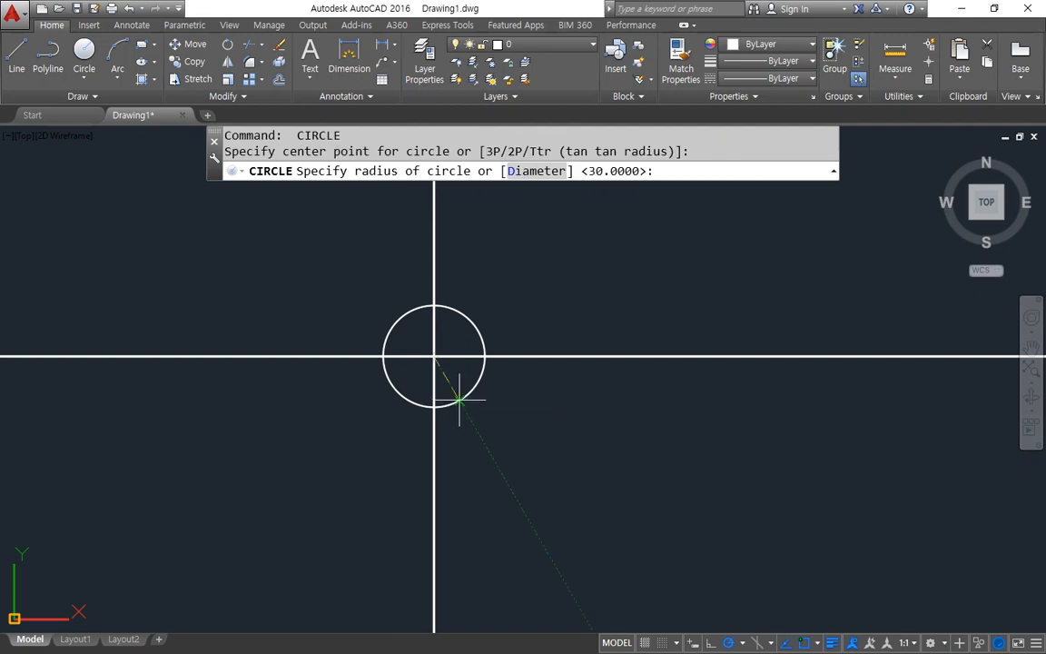
pyautogui.write('50')
pyautogui.press('Return')
# Step: Trim the horizontal construction line to the outer circle and the vertical one to the inner circle
pyautogui.write('tr')
pyautogui.press('Return')
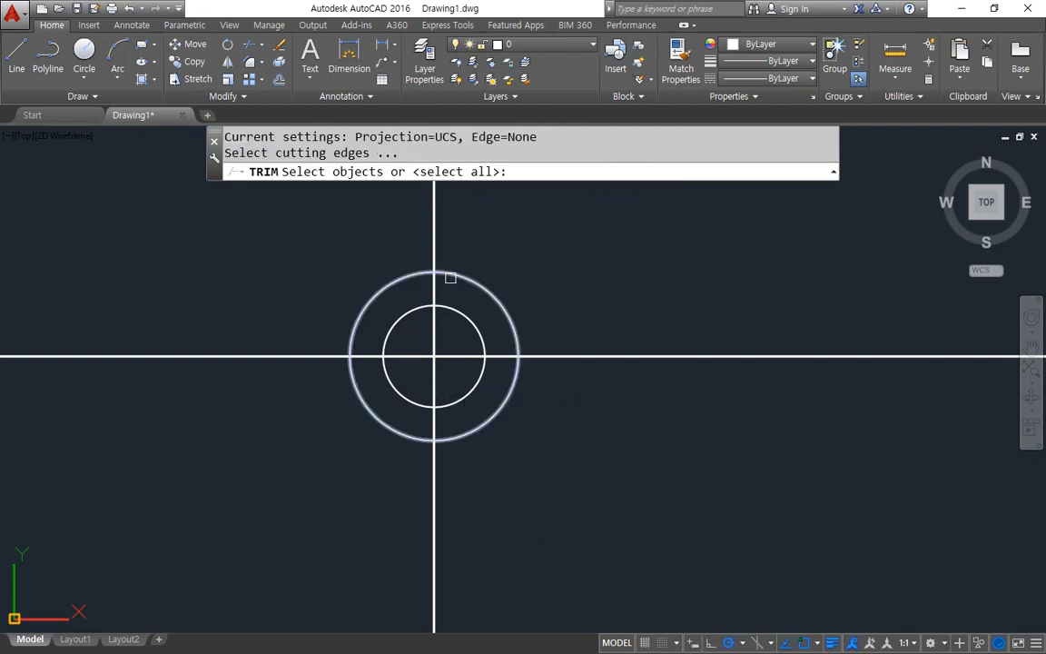
pyautogui.press('Return')
pyautogui.click(335, 361)
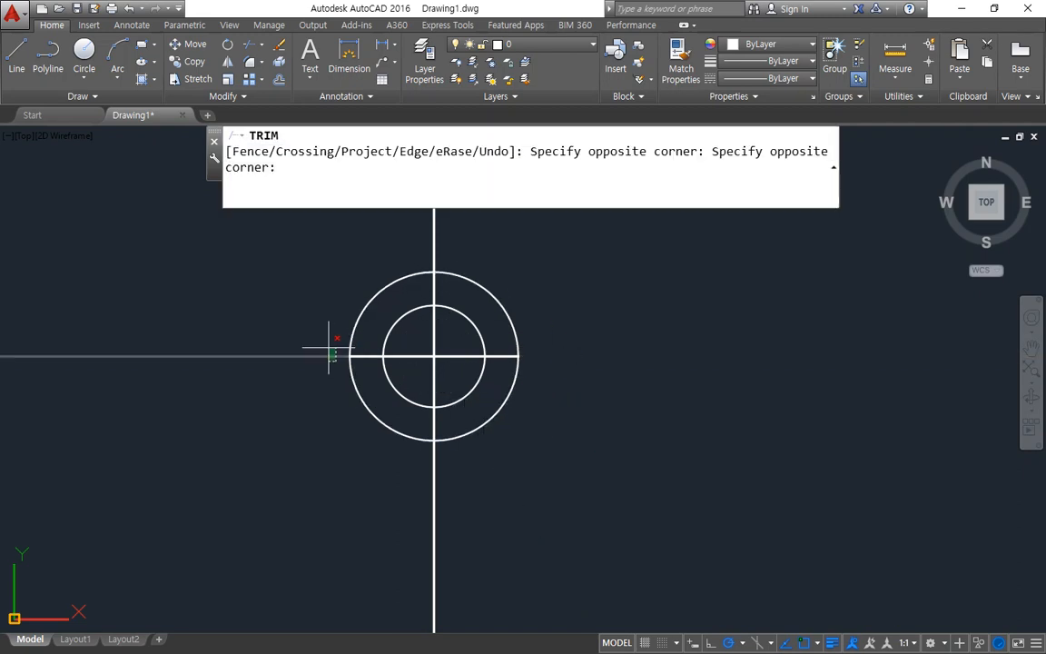
pyautogui.click(334, 351)
pyautogui.click(432, 519)
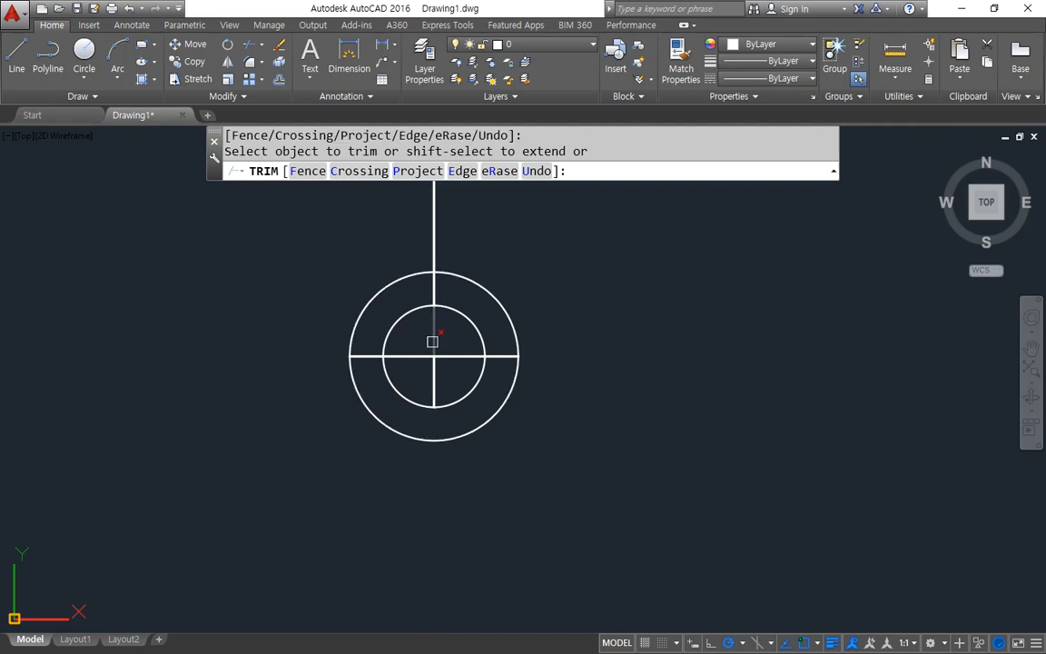
pyautogui.click(441, 234)
pyautogui.click(427, 241)
pyautogui.press('Return')
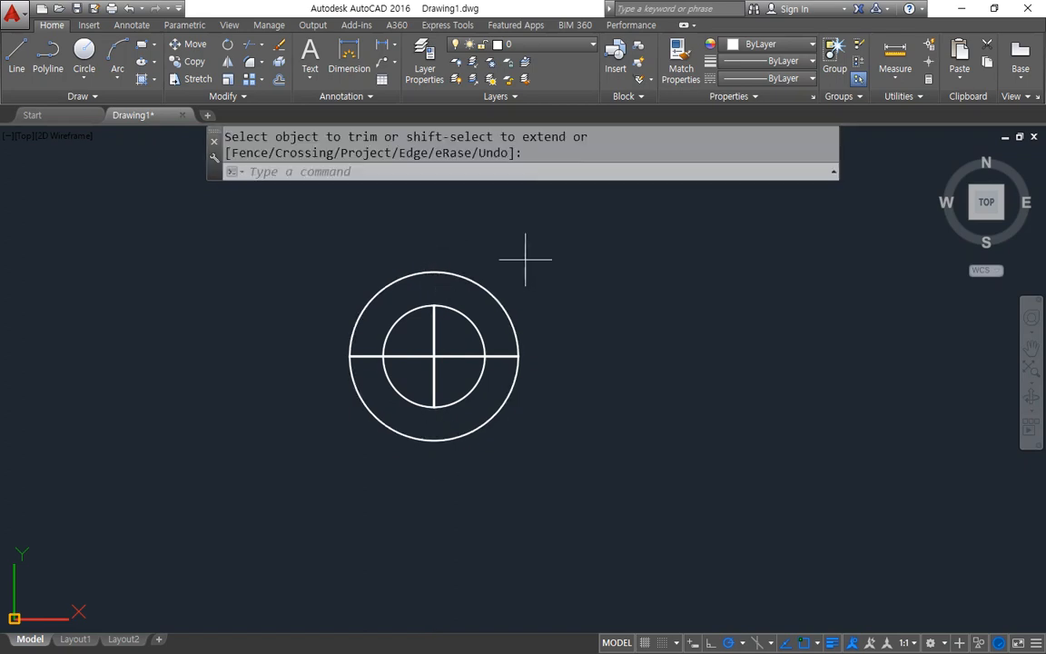
# Step: Erase both concentric circles, keeping only the trimmed horizontal and vertical lines
pyautogui.click(528, 258)
pyautogui.click(462, 329)
pyautogui.write('e')
pyautogui.press('Return')
pyautogui.scroll(2, 397, 358)
pyautogui.moveTo(432, 400); pyautogui.dragTo(388, 444, button='middle')
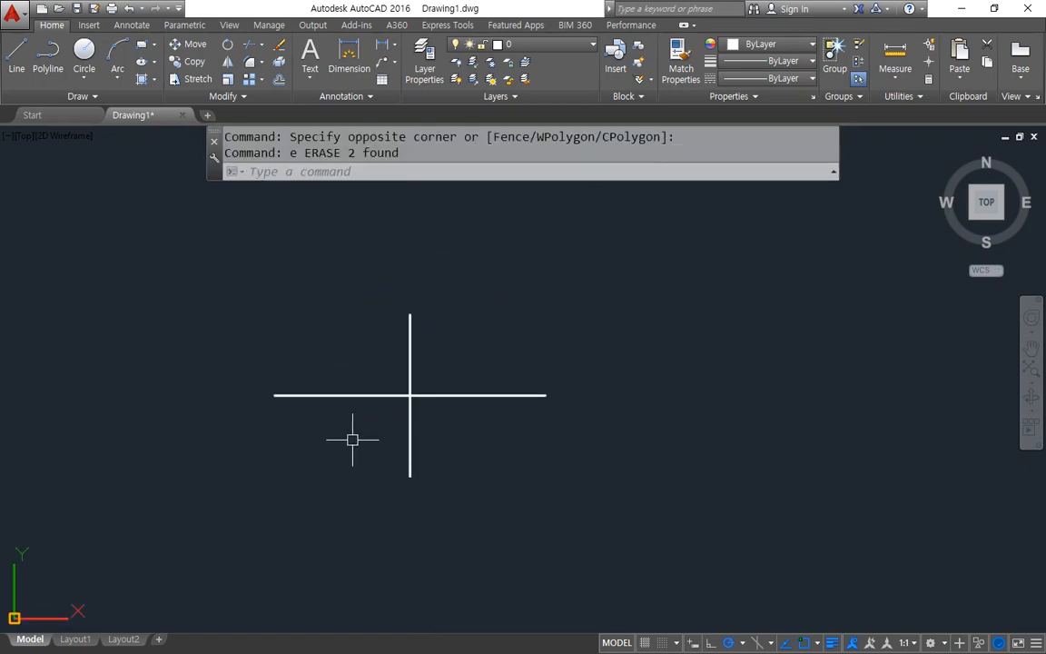
pyautogui.moveTo(271, 389); pyautogui.dragTo(538, 401)
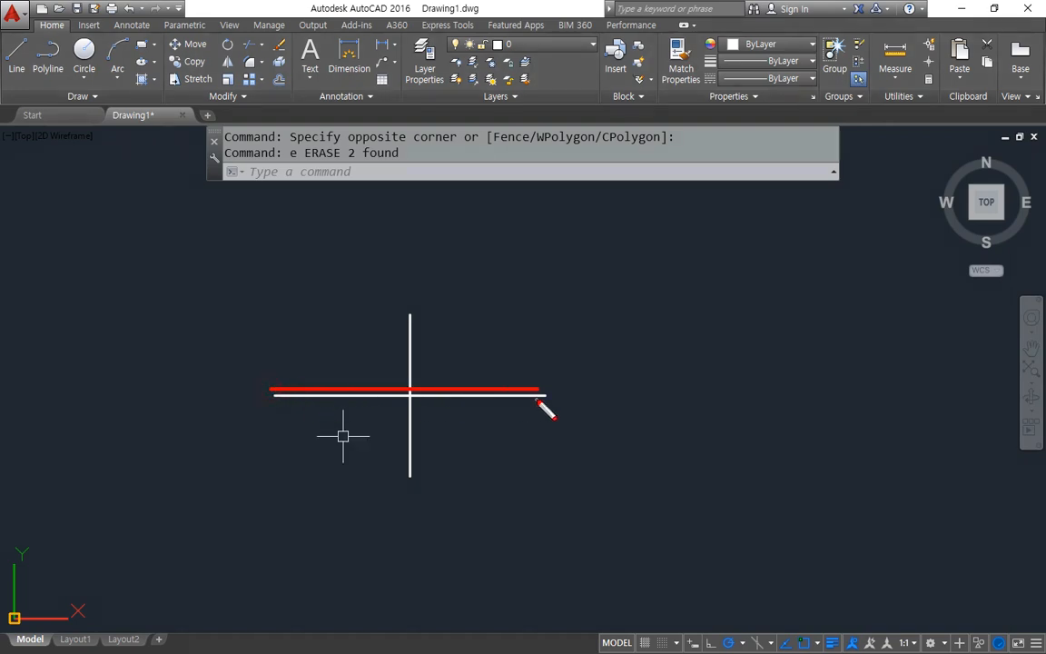
pyautogui.moveTo(415, 309); pyautogui.dragTo(415, 498)
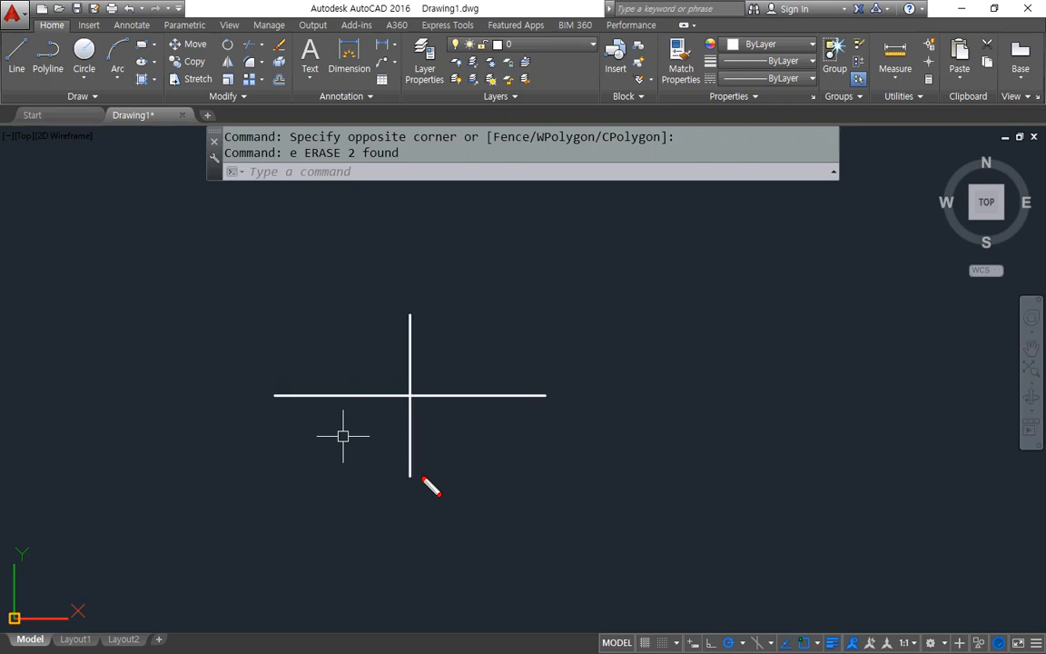
pyautogui.moveTo(279, 413)
pyautogui.mouseDown()
pyautogui.moveTo(440, 403)
pyautogui.moveTo(560, 413)
pyautogui.moveTo(531, 408)
pyautogui.mouseUp()
pyautogui.moveTo(417, 318)
pyautogui.mouseDown()
pyautogui.moveTo(404, 314)
pyautogui.moveTo(420, 320)
pyautogui.mouseUp()
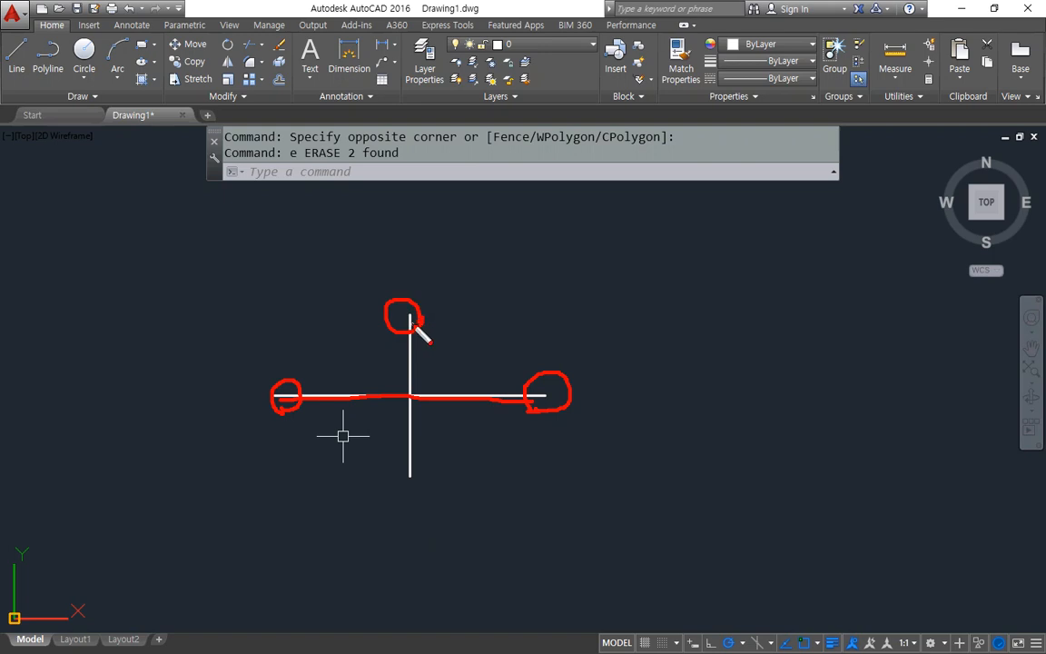
pyautogui.press('e')
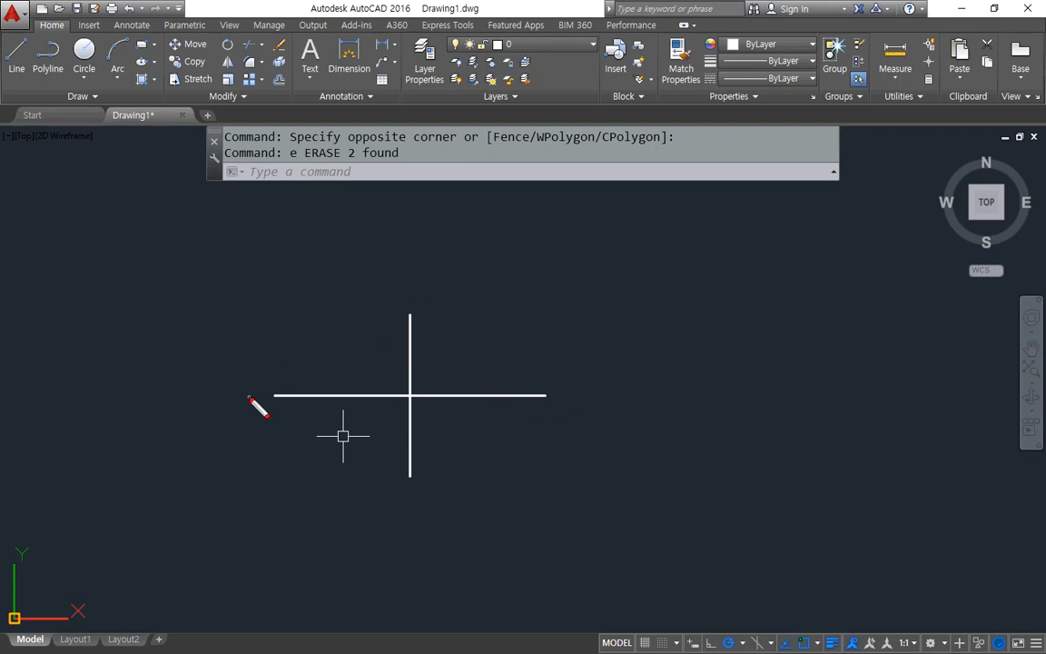
pyautogui.moveTo(276, 380)
pyautogui.mouseDown()
pyautogui.moveTo(275, 401)
pyautogui.moveTo(289, 391)
pyautogui.moveTo(552, 405)
pyautogui.moveTo(531, 388)
pyautogui.moveTo(551, 408)
pyautogui.mouseUp()
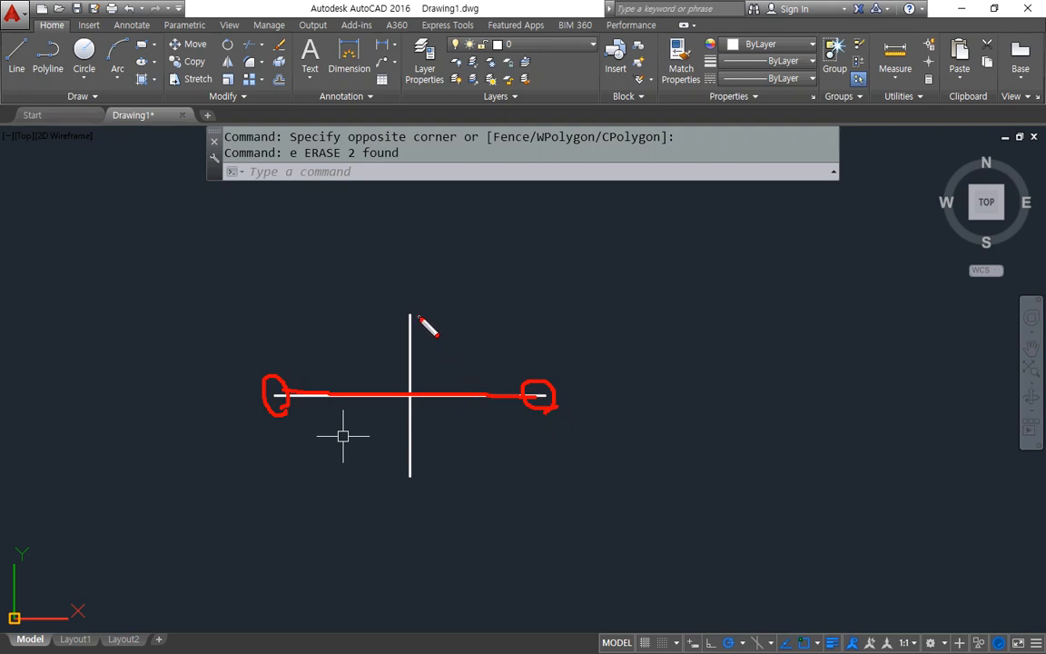
pyautogui.moveTo(413, 314); pyautogui.dragTo(425, 474)
pyautogui.moveTo(414, 349)
pyautogui.mouseDown()
pyautogui.moveTo(445, 314)
pyautogui.moveTo(405, 351)
pyautogui.mouseUp()
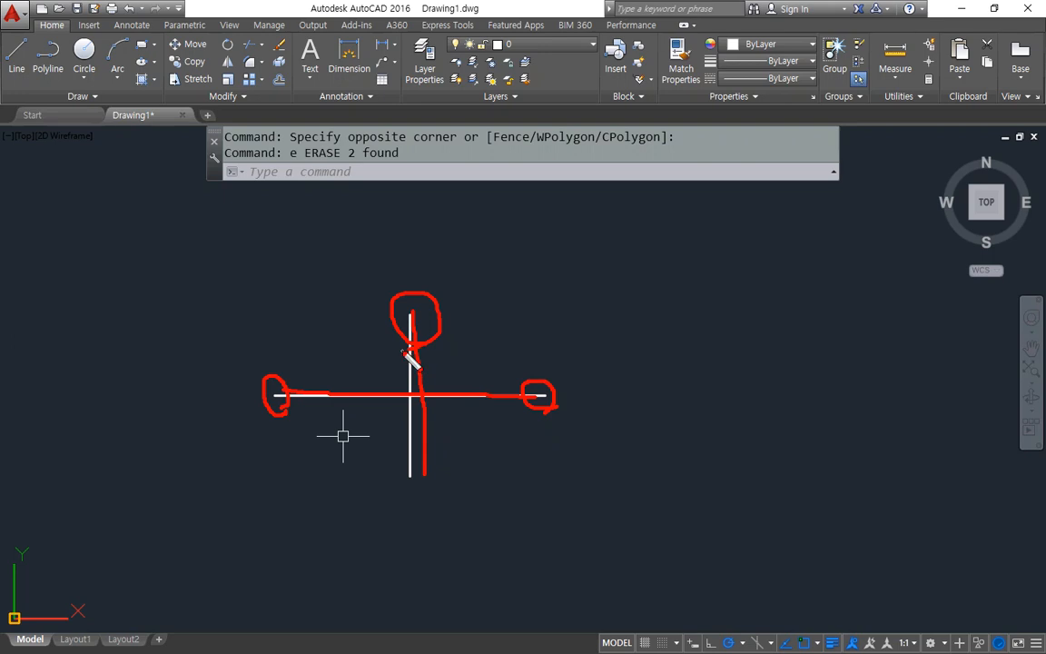
pyautogui.press('e')
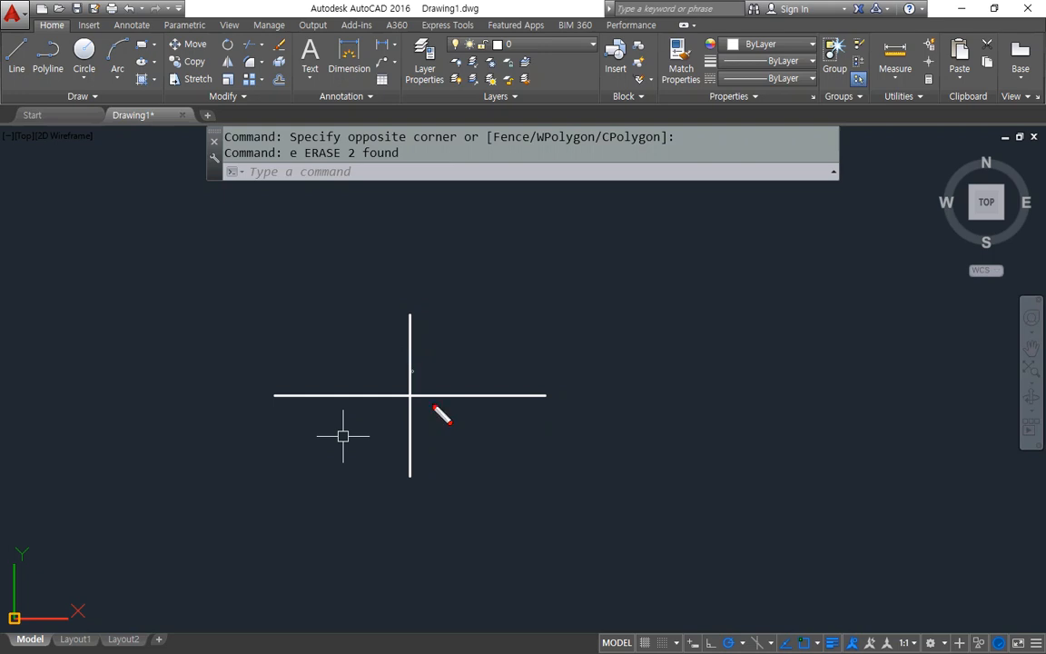
pyautogui.moveTo(409, 401)
pyautogui.mouseDown()
pyautogui.moveTo(402, 390)
pyautogui.moveTo(417, 400)
pyautogui.moveTo(411, 413)
pyautogui.mouseUp()
pyautogui.moveTo(542, 396)
pyautogui.mouseDown()
pyautogui.moveTo(536, 390)
pyautogui.moveTo(550, 402)
pyautogui.mouseUp()
pyautogui.moveTo(412, 317)
pyautogui.mouseDown()
pyautogui.moveTo(401, 307)
pyautogui.moveTo(419, 321)
pyautogui.mouseUp()
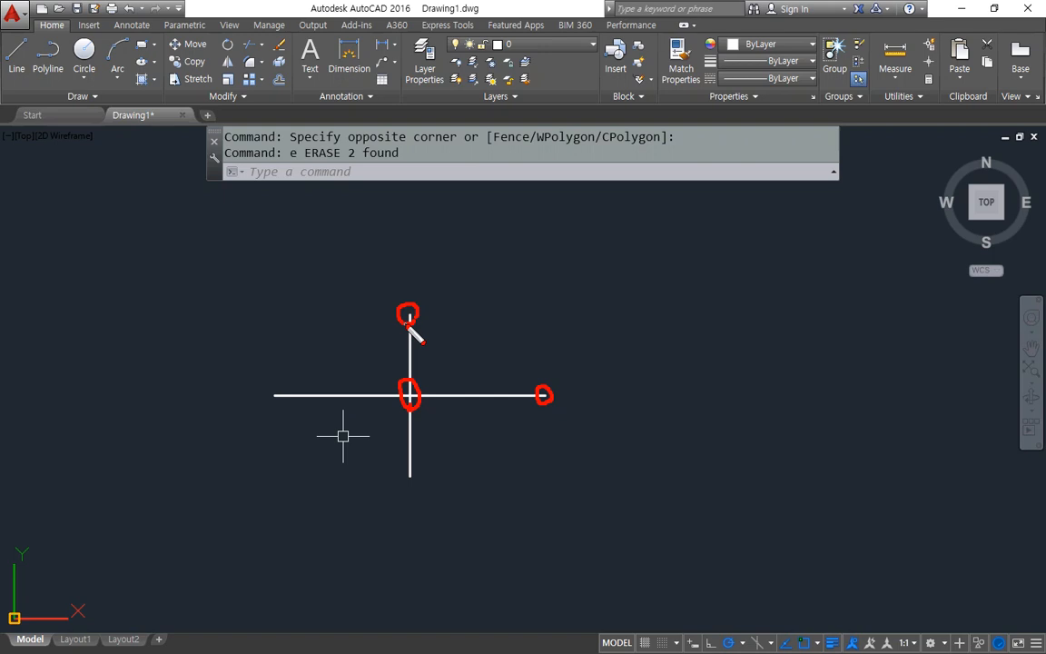
# Step: Draw an ellipse from the two endpoints of the horizontal line, with its other axis reaching the vertical line's upper endpoint
pyautogui.write('el')
pyautogui.press('Return')
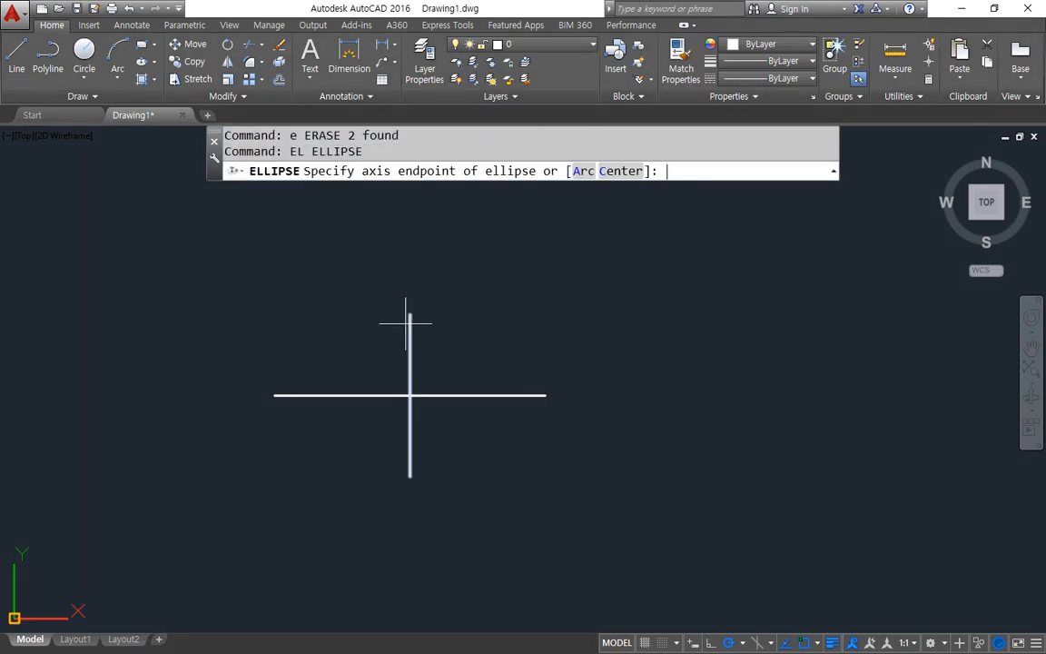
pyautogui.moveTo(391, 185)
pyautogui.mouseDown()
pyautogui.moveTo(493, 190)
pyautogui.moveTo(503, 159)
pyautogui.moveTo(510, 195)
pyautogui.mouseUp()
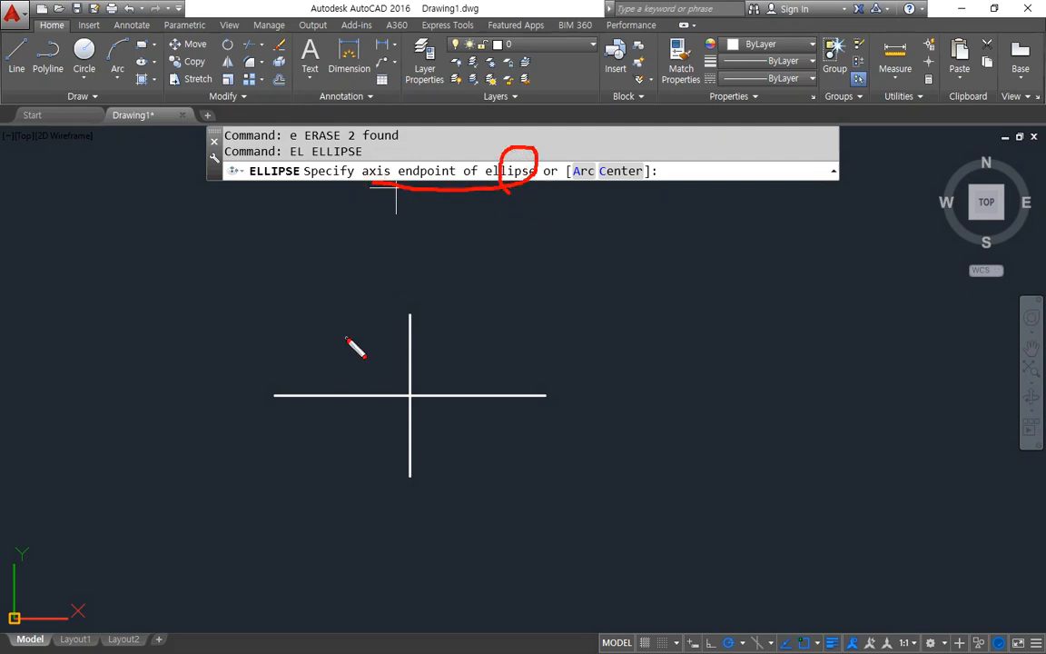
pyautogui.press('Escape')
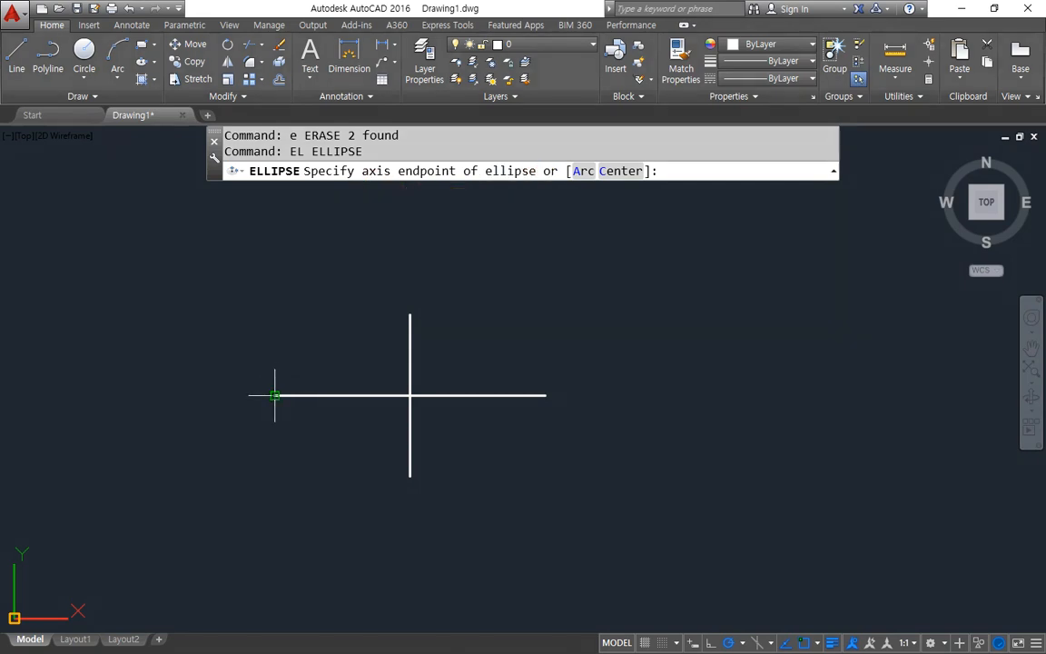
pyautogui.click(274, 395)
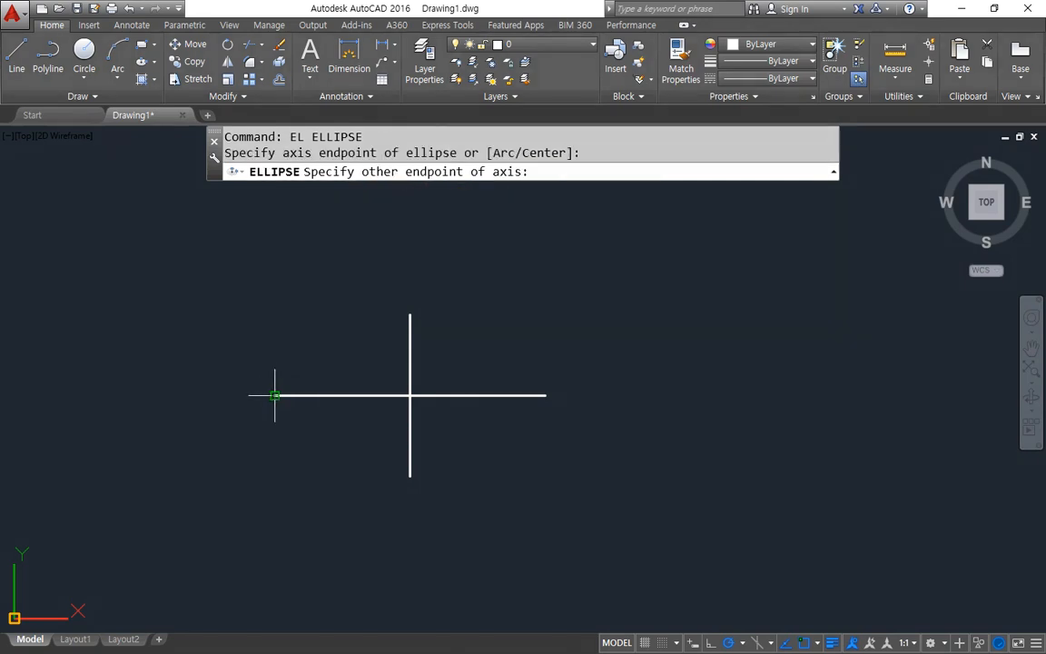
pyautogui.click(545, 395)
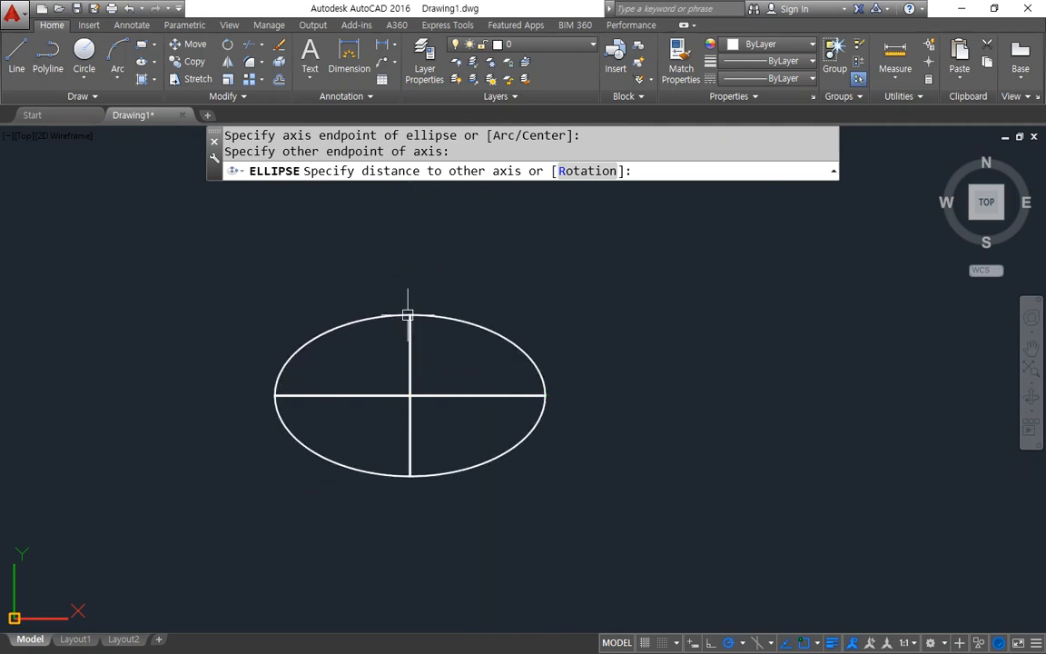
pyautogui.click(409, 315)
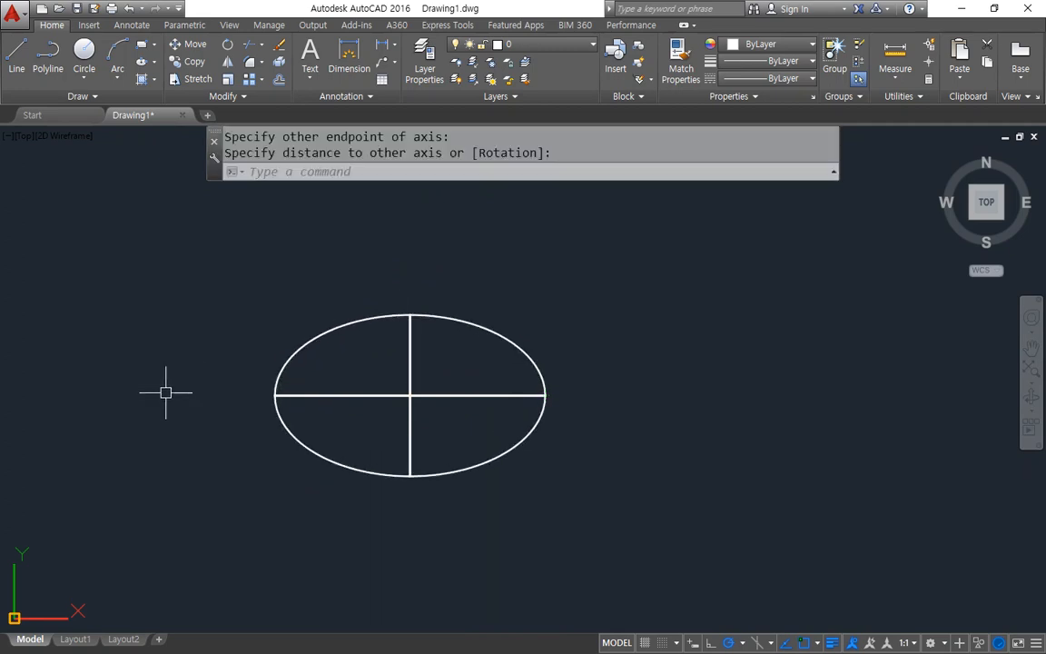
# Step: Erase the ellipse drawn from the axis endpoints
pyautogui.click(414, 315)
pyautogui.write('e')
pyautogui.press('Return')
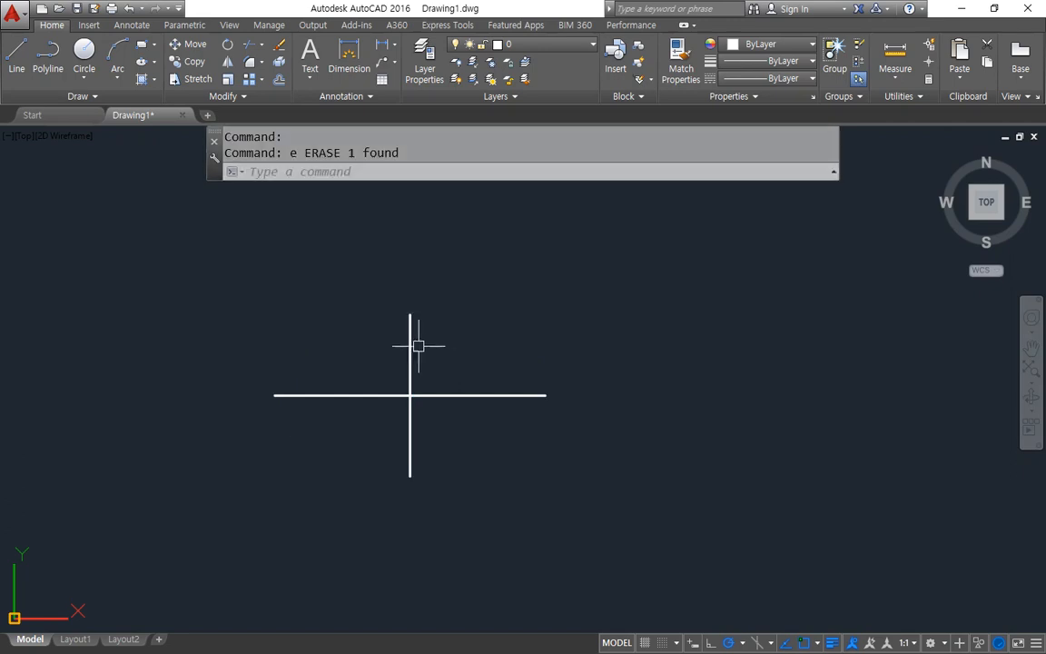
# Step: Draw an ellipse with the Center option, centred on the lines' intersection and reaching the horizontal line's right endpoint and the vertical line's upper endpoint
pyautogui.write('el')
pyautogui.press('Return')
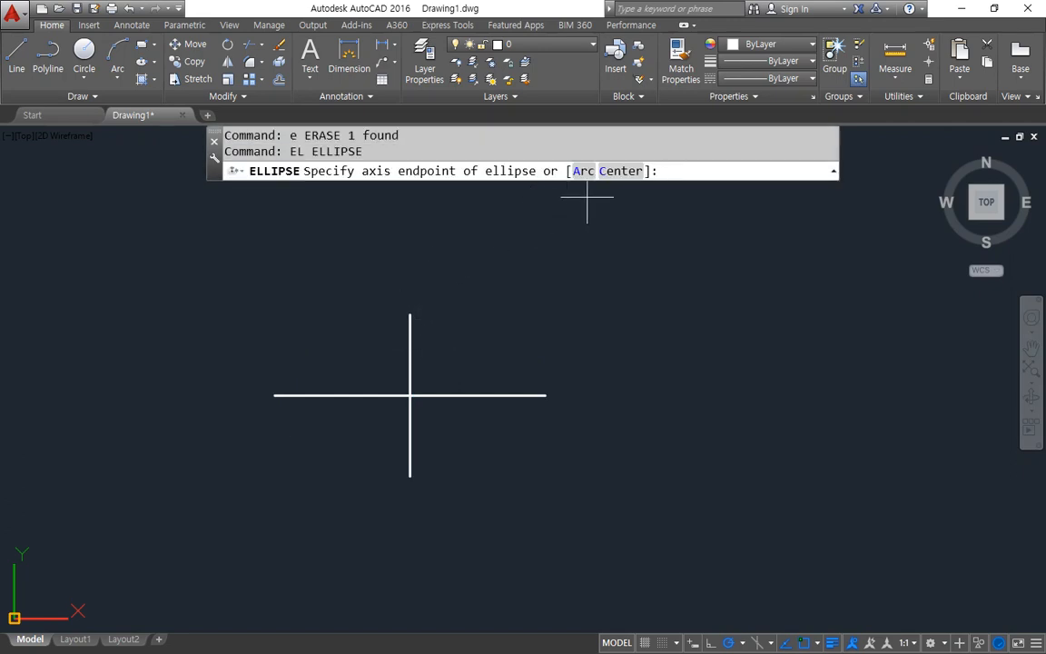
pyautogui.moveTo(627, 191)
pyautogui.mouseDown()
pyautogui.moveTo(640, 156)
pyautogui.moveTo(641, 195)
pyautogui.mouseUp()
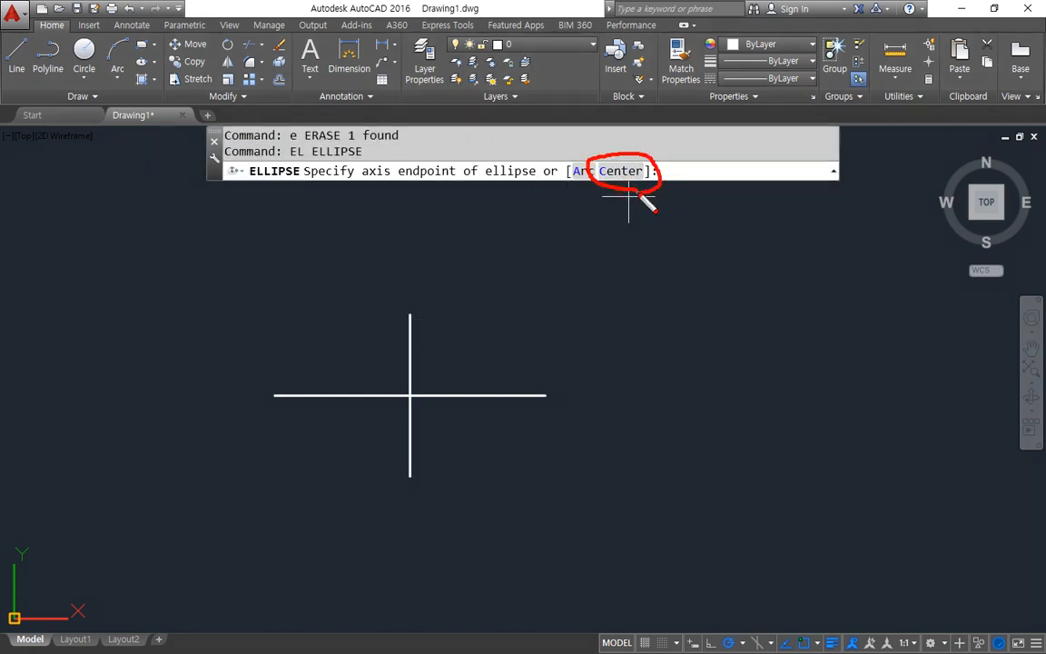
pyautogui.press('Escape')
pyautogui.click(621, 170)
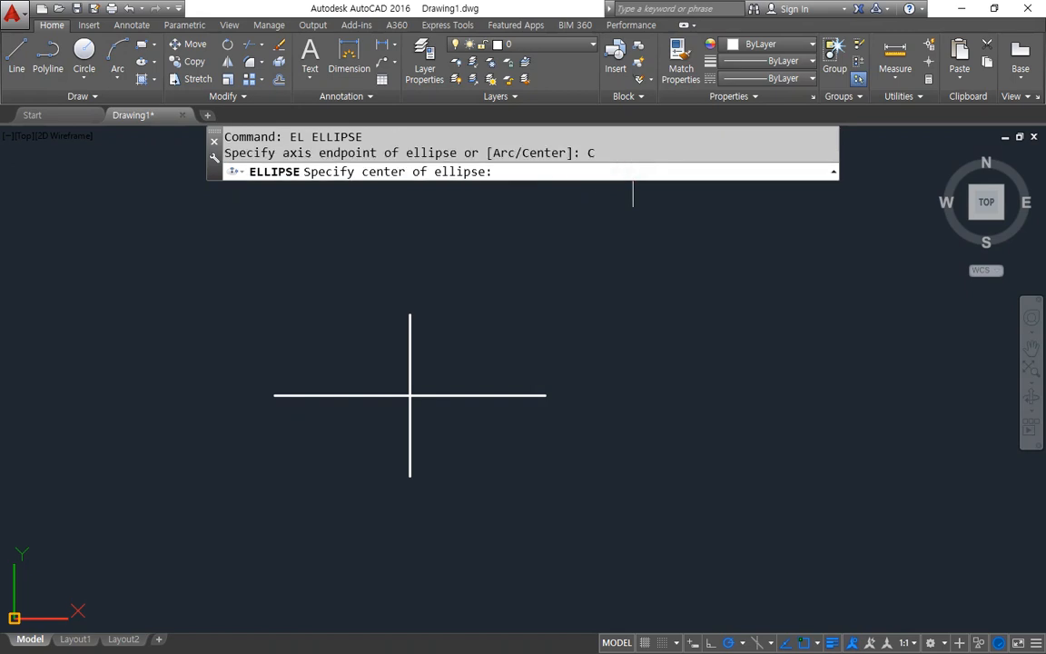
pyautogui.click(410, 396)
pyautogui.click(543, 395)
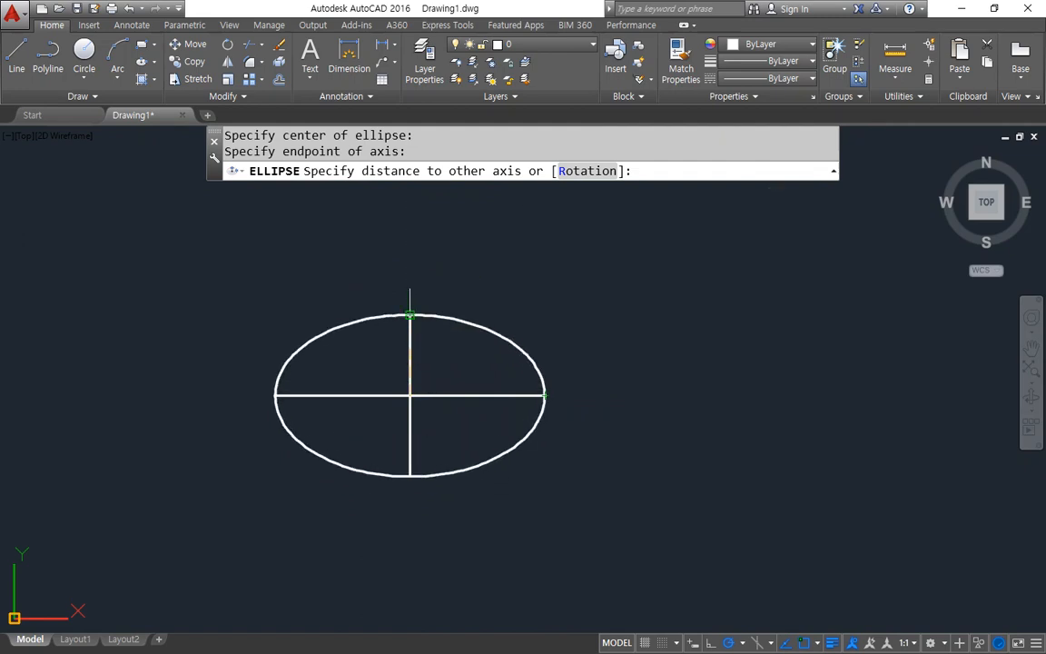
pyautogui.click(410, 315)
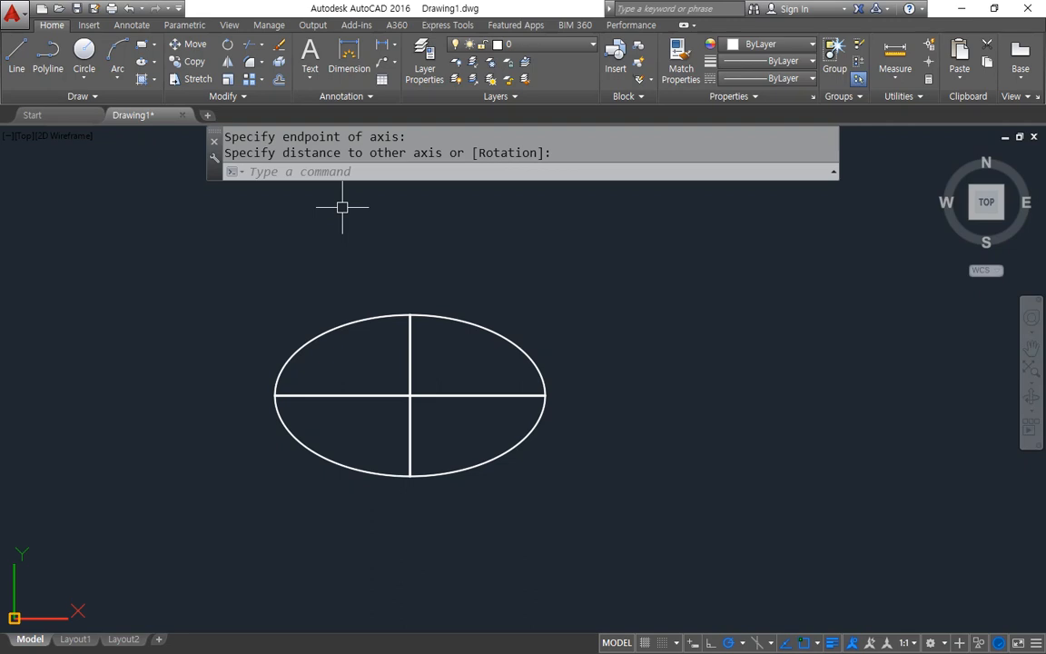
# Step: Erase the ellipse together with its horizontal and vertical lines
pyautogui.press('space')
pyautogui.press('Escape')
pyautogui.click(647, 215)
pyautogui.click(206, 556)
pyautogui.write('e')
pyautogui.press('Return')
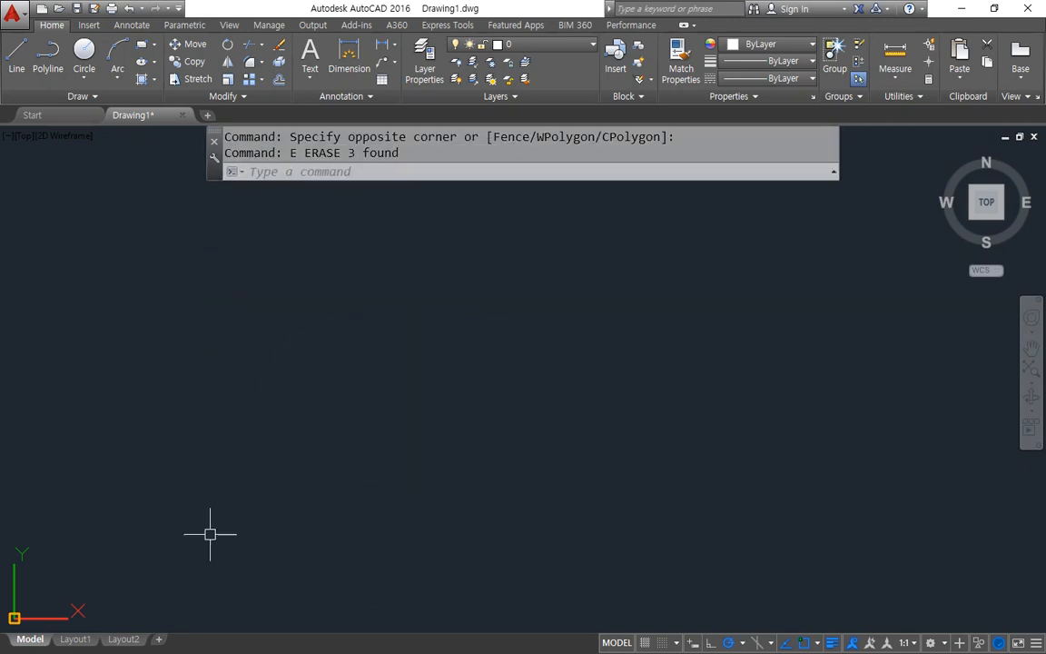
# Step: Draw a horizontal, a vertical and a diagonal construction line, the diagonal rising to the left, all through one common point
pyautogui.write('xl')
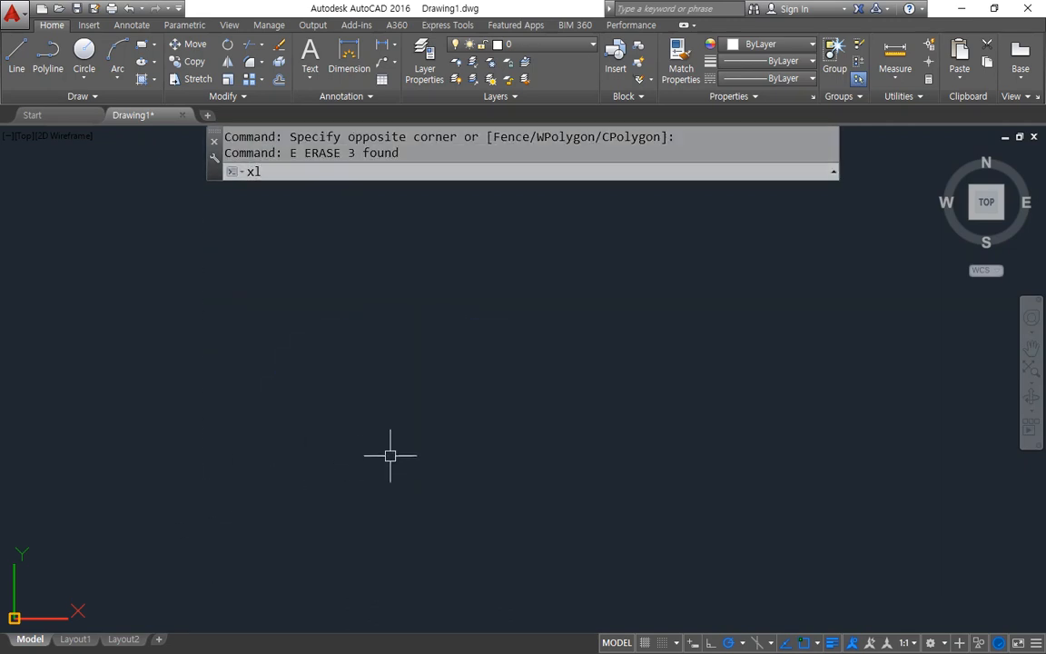
pyautogui.press('Return')
pyautogui.click(472, 373)
pyautogui.click(580, 380)
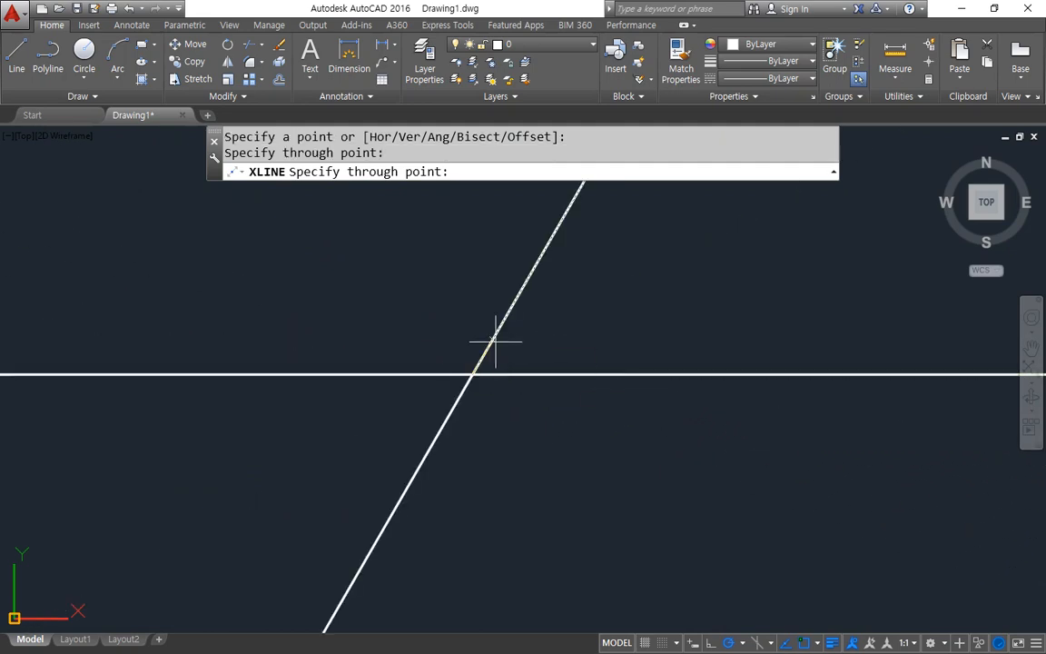
pyautogui.click(472, 294)
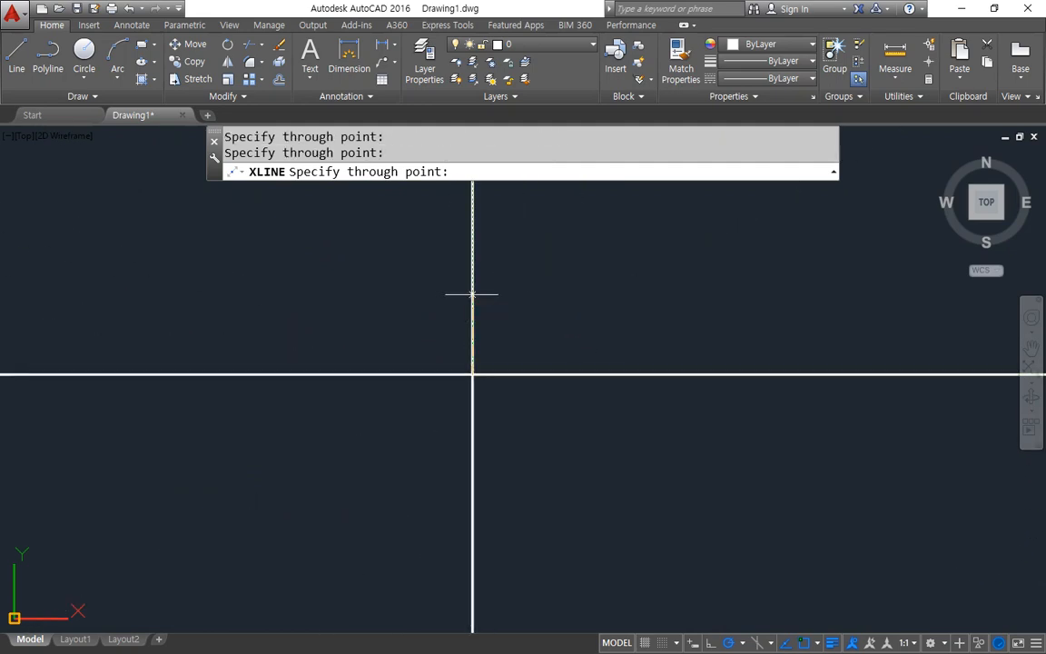
pyautogui.click(437, 322)
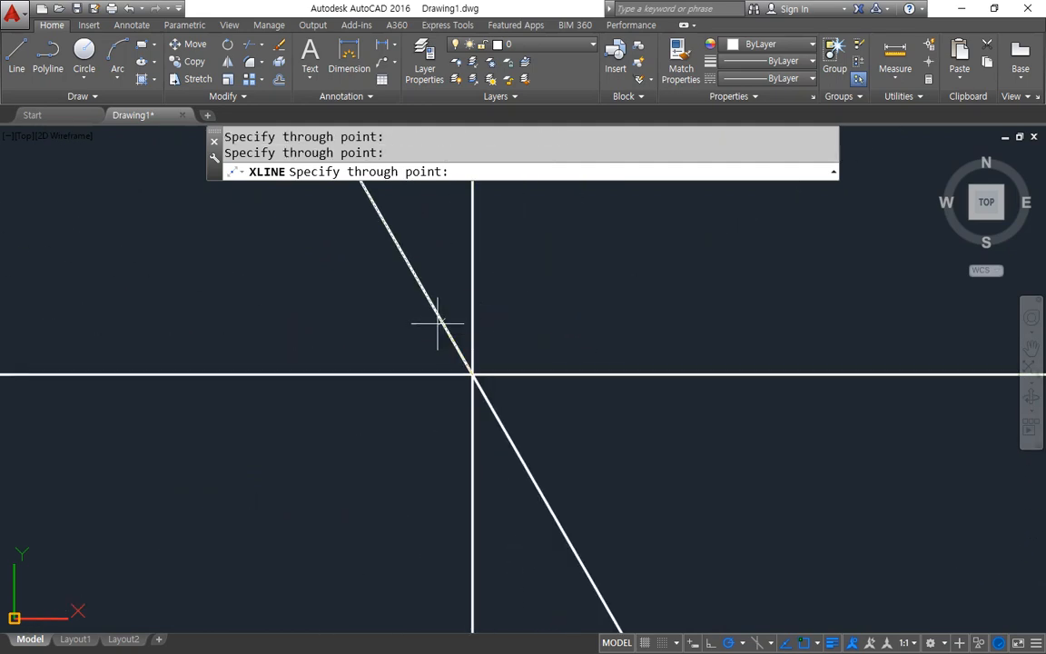
pyautogui.press('Return')
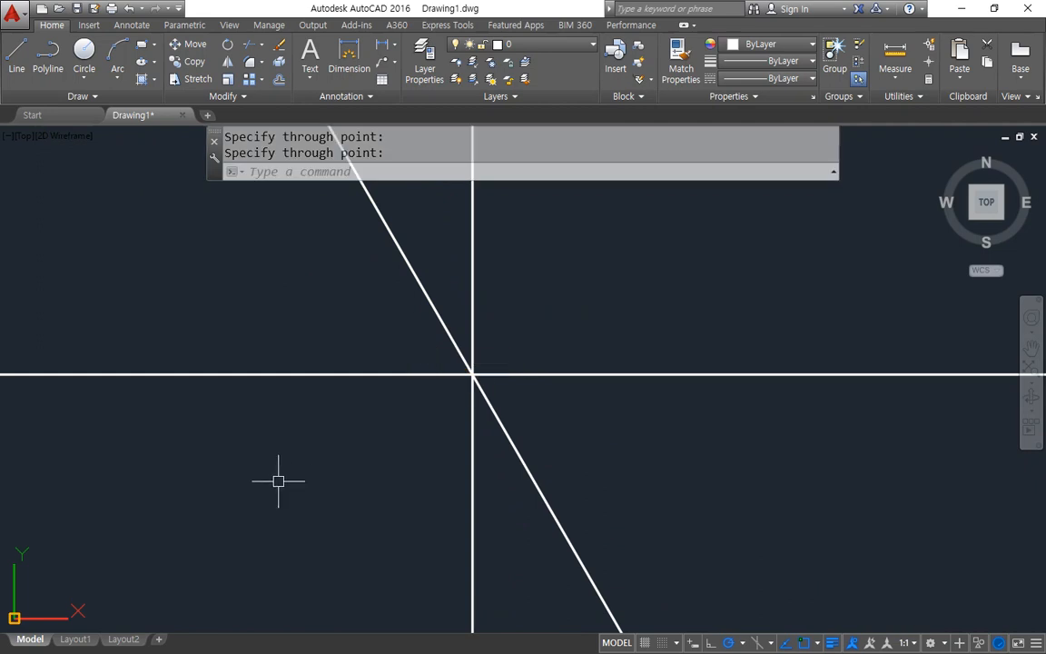
# Step: Draw a circle of radius 50 centred on the intersection of the three construction lines
pyautogui.write('c')
pyautogui.press('Return')
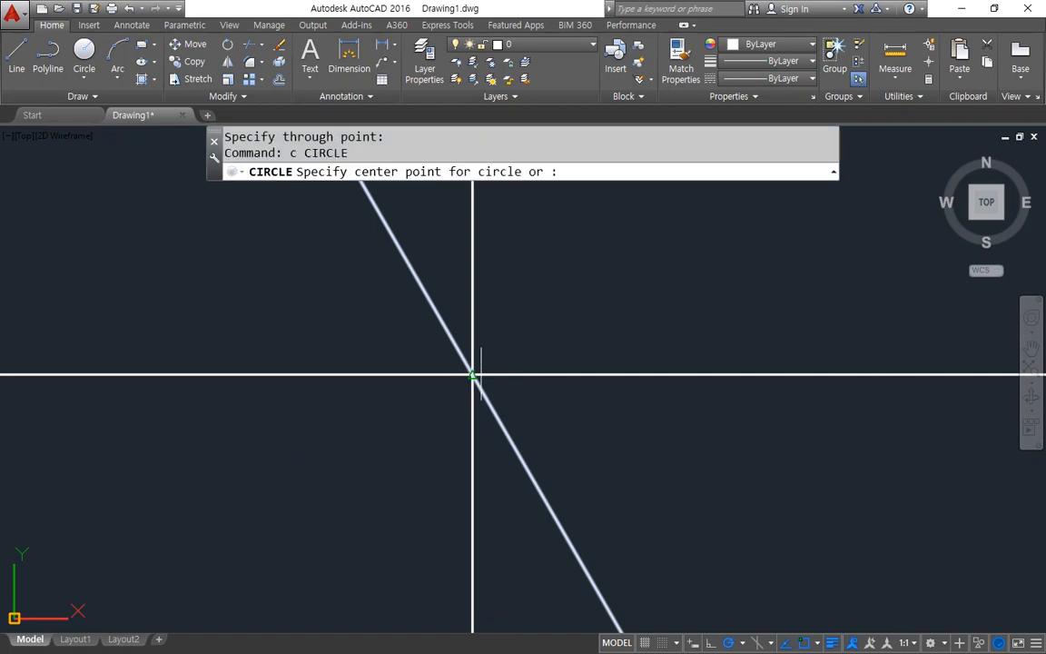
pyautogui.click(473, 374)
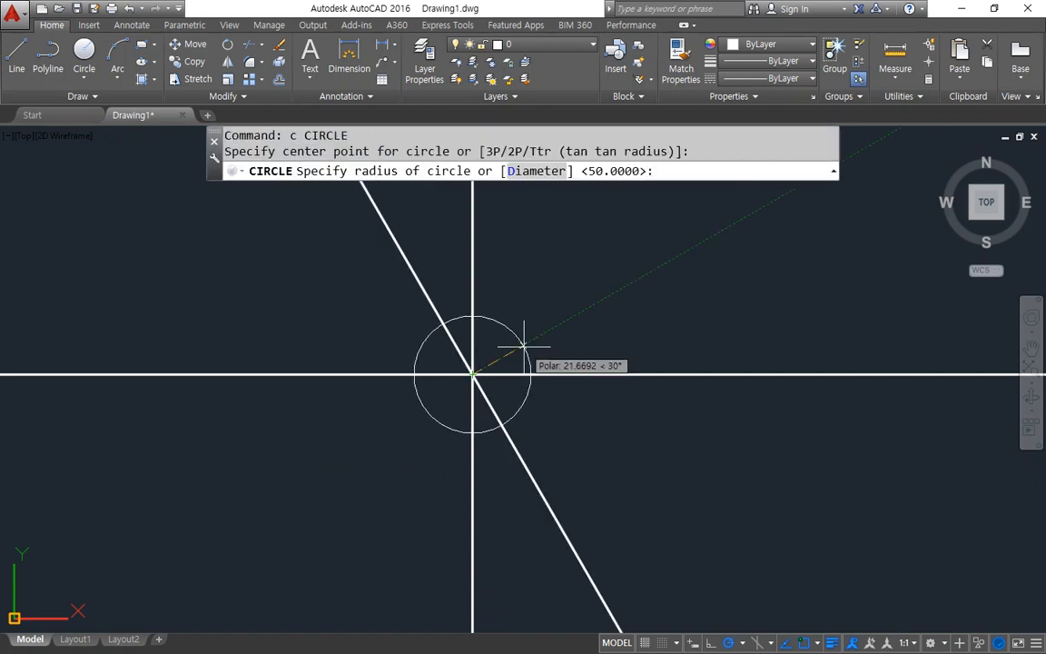
pyautogui.write('50')
pyautogui.press('Return')
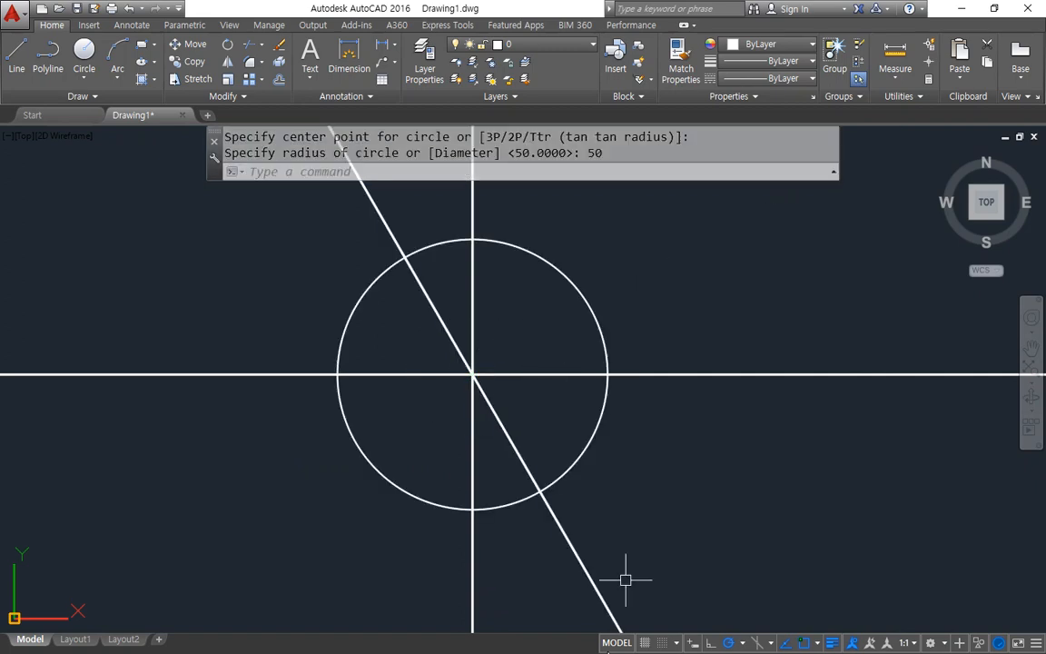
# Step: Trim the horizontal, vertical and diagonal construction lines back to the circle, removing every portion outside it
pyautogui.write('tr')
pyautogui.press('Return')
pyautogui.press('Return')
pyautogui.moveTo(642, 568); pyautogui.dragTo(397, 579)
pyautogui.click(280, 466)
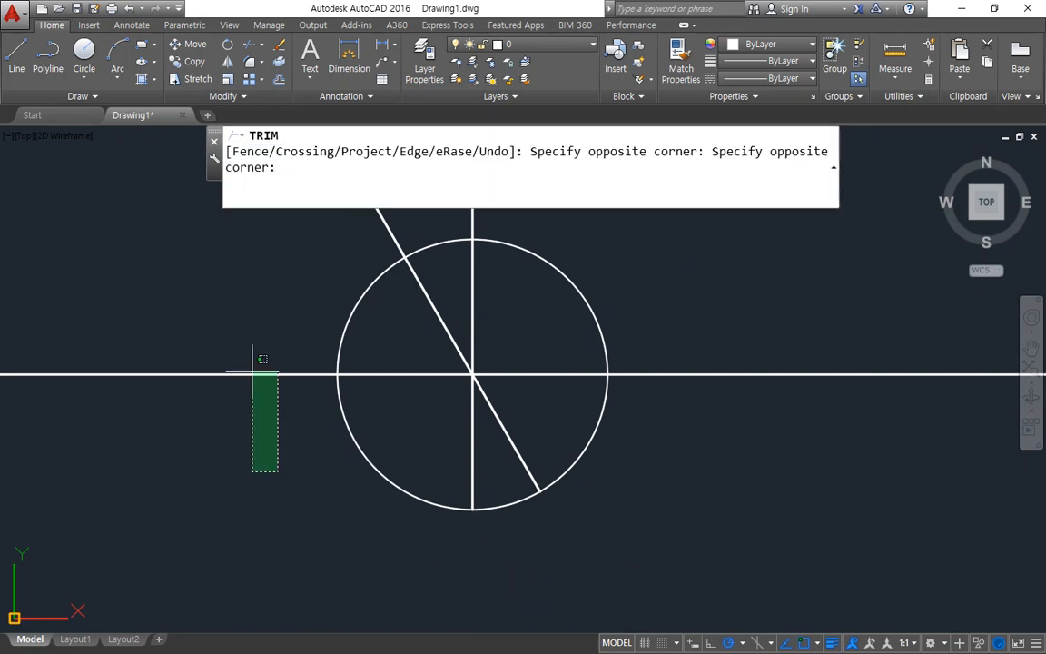
pyautogui.click(254, 352)
pyautogui.click(728, 463)
pyautogui.click(696, 344)
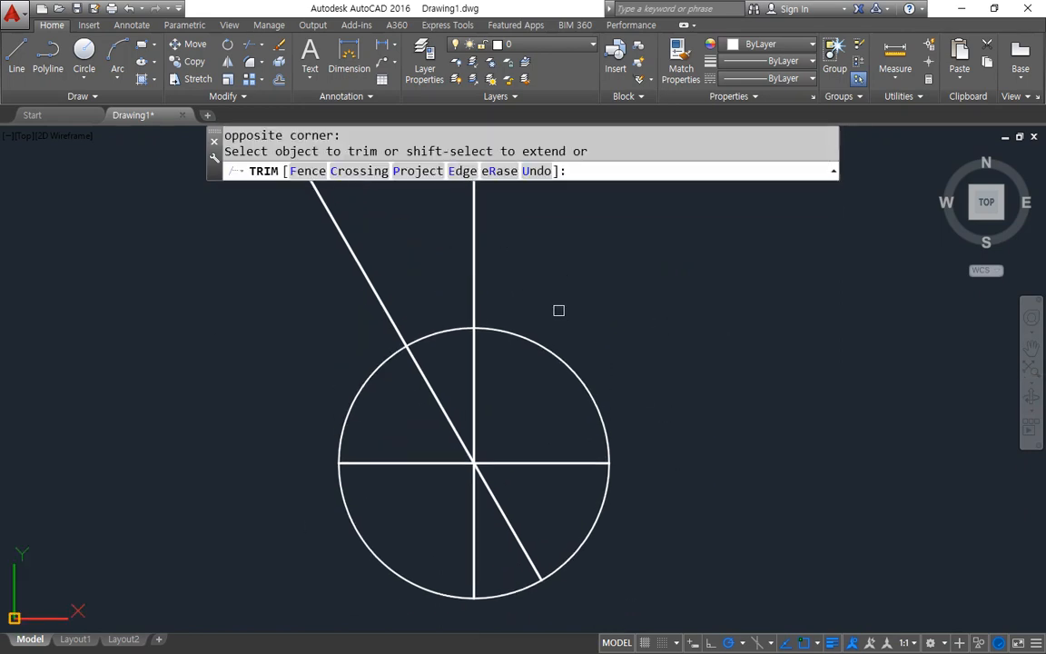
pyautogui.click(556, 308)
pyautogui.click(327, 289)
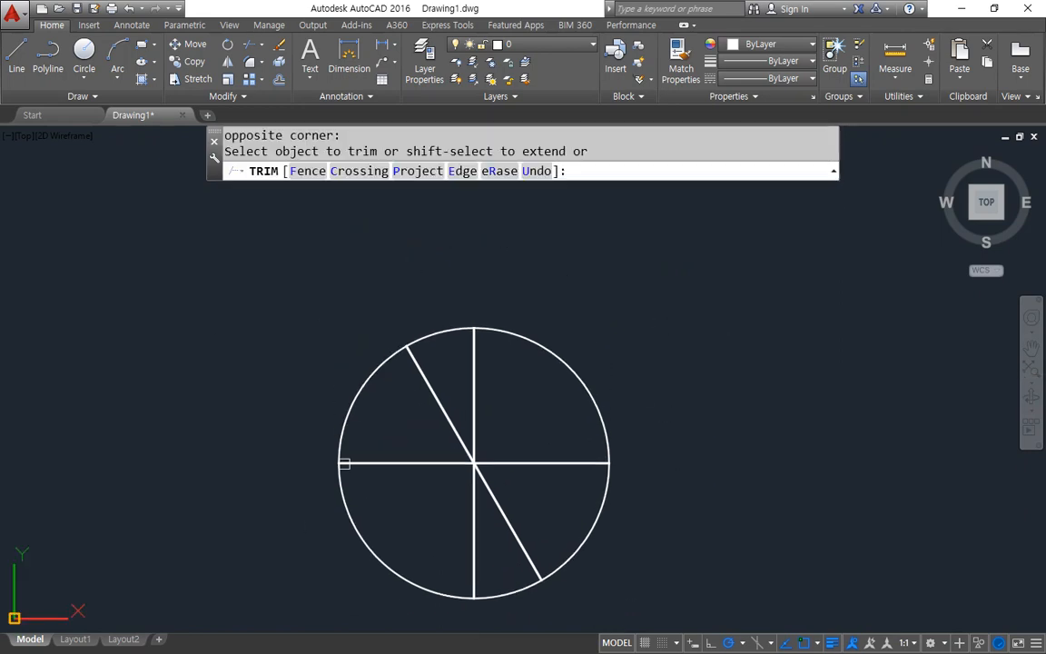
pyautogui.press('Return')
# Step: Erase the circle around the three trimmed lines
pyautogui.click(590, 543)
pyautogui.write('e')
pyautogui.press('Return')
pyautogui.moveTo(569, 551); pyautogui.dragTo(488, 477, button='middle')
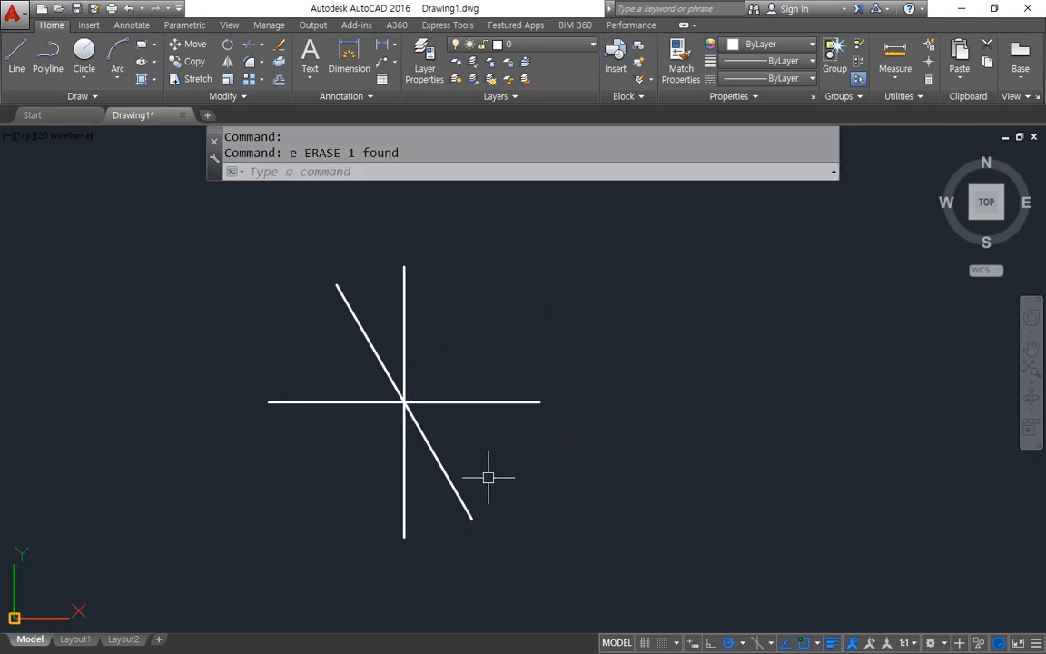
# Step: Make layer col current and trim off the diagonal line's lower half at the intersection
pyautogui.click(584, 46)
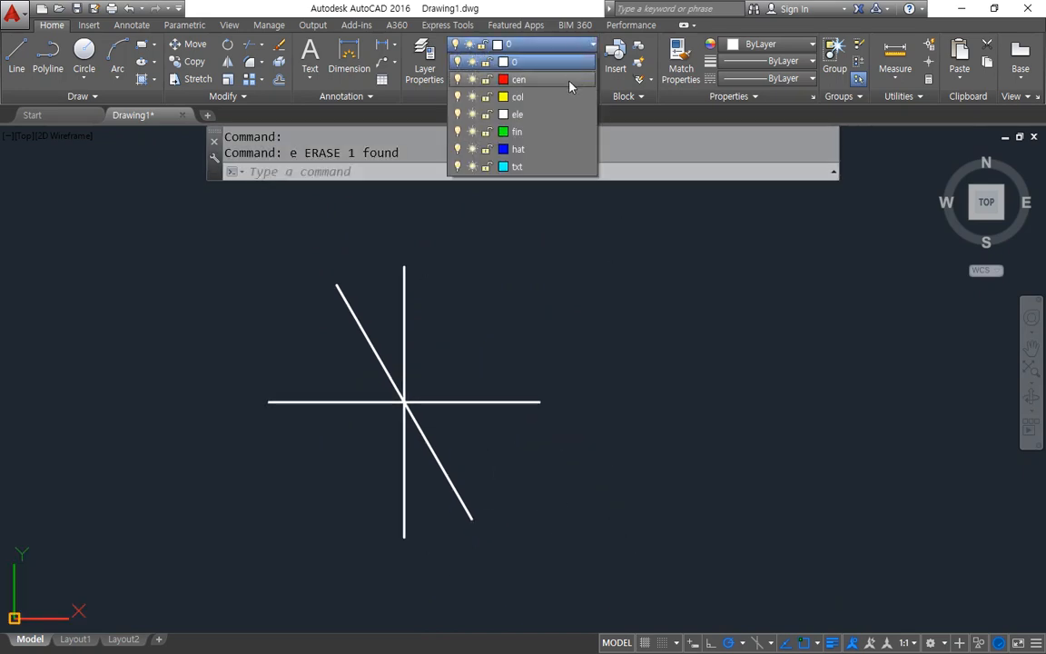
pyautogui.click(505, 86)
pyautogui.write('tr')
pyautogui.press('Return')
pyautogui.press('Return')
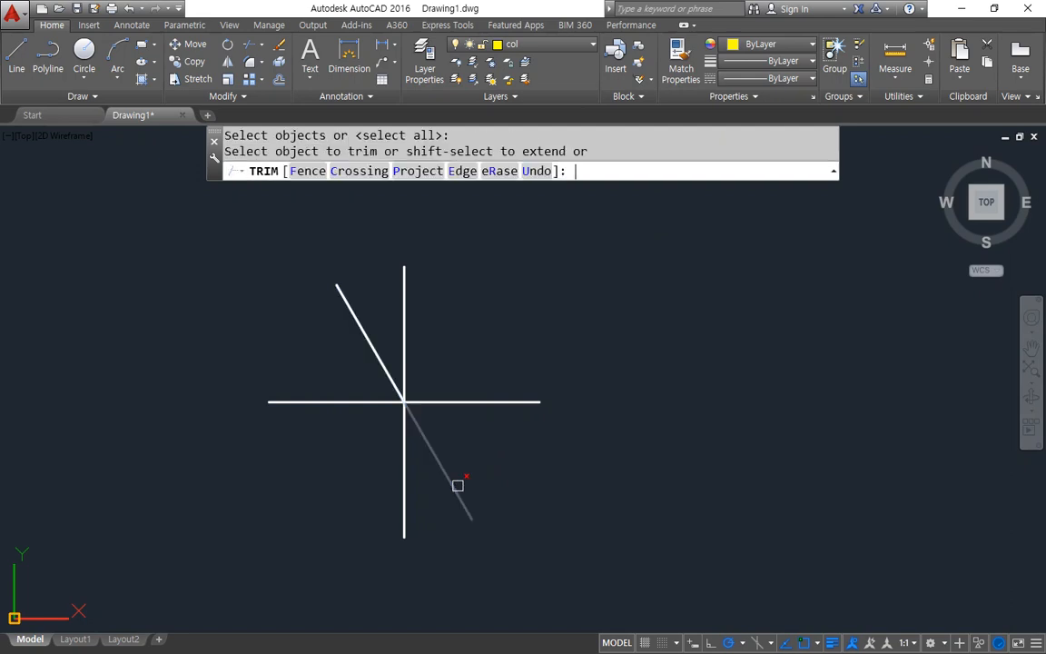
pyautogui.click(458, 486)
pyautogui.press('Escape')
# Step: Make layer fin the current layer
pyautogui.click(545, 44)
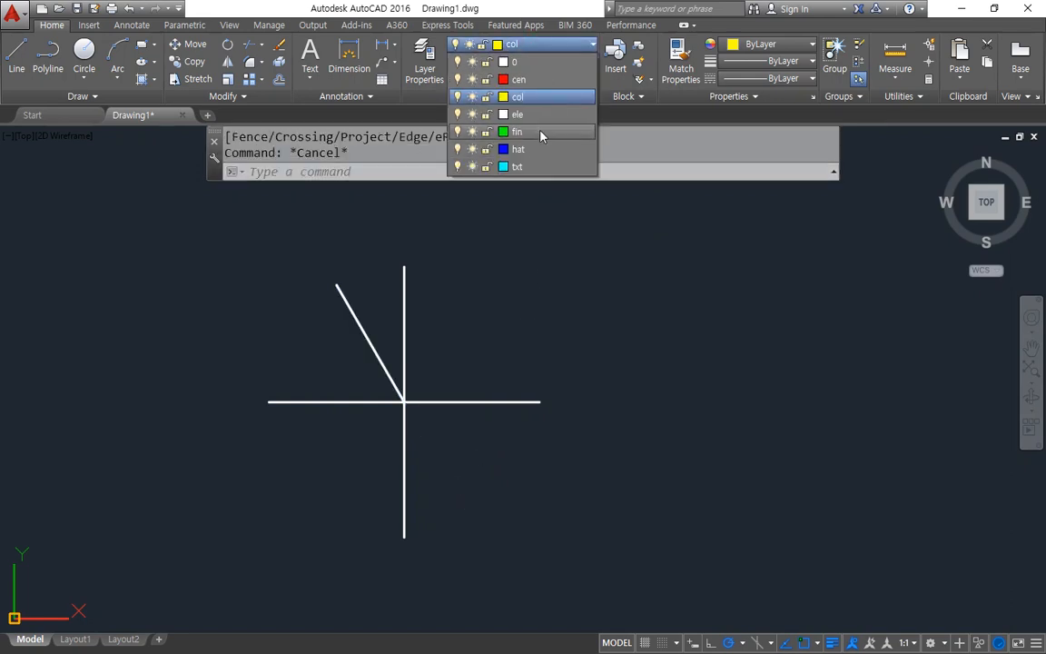
pyautogui.click(541, 132)
pyautogui.moveTo(493, 320); pyautogui.dragTo(509, 340, button='middle')
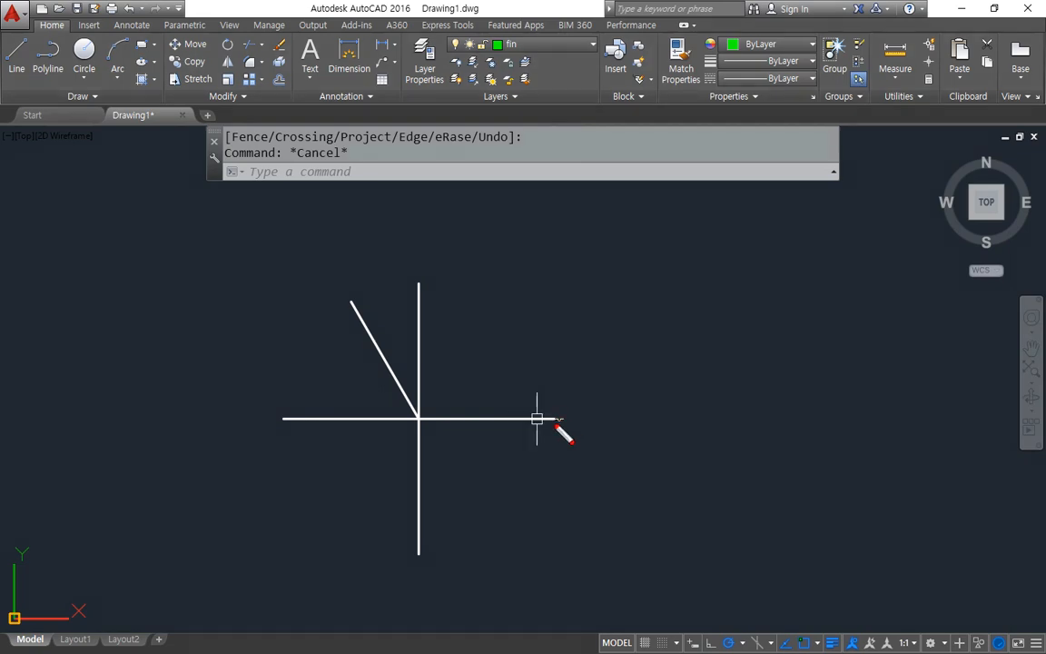
pyautogui.moveTo(526, 419)
pyautogui.mouseDown()
pyautogui.moveTo(556, 429)
pyautogui.moveTo(445, 435)
pyautogui.moveTo(341, 357)
pyautogui.moveTo(383, 257)
pyautogui.moveTo(556, 345)
pyautogui.moveTo(558, 446)
pyautogui.mouseUp()
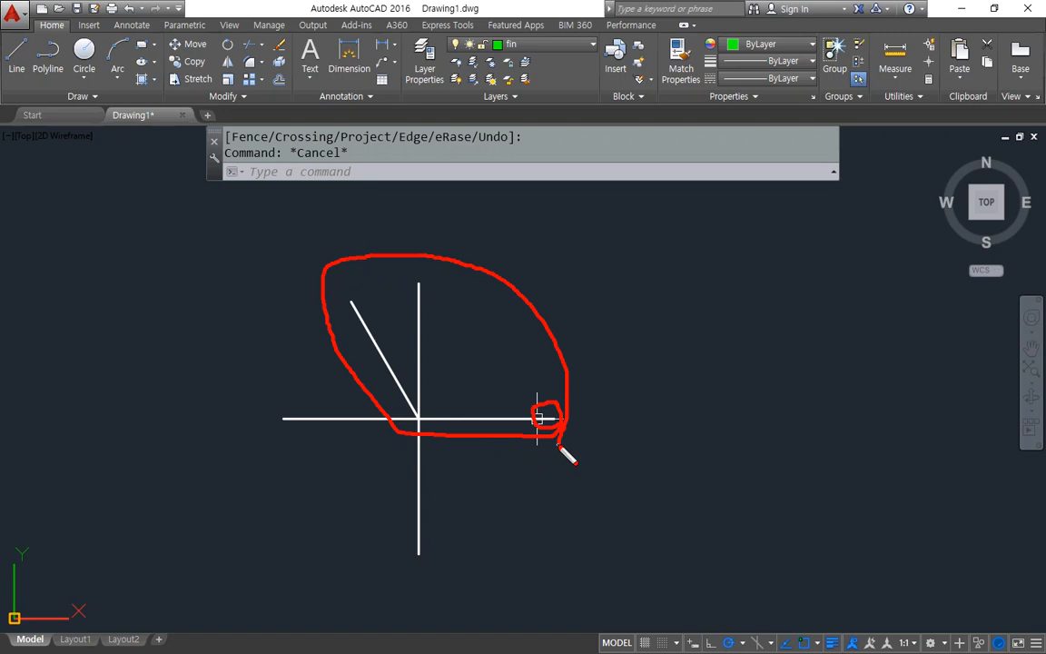
pyautogui.press('Escape')
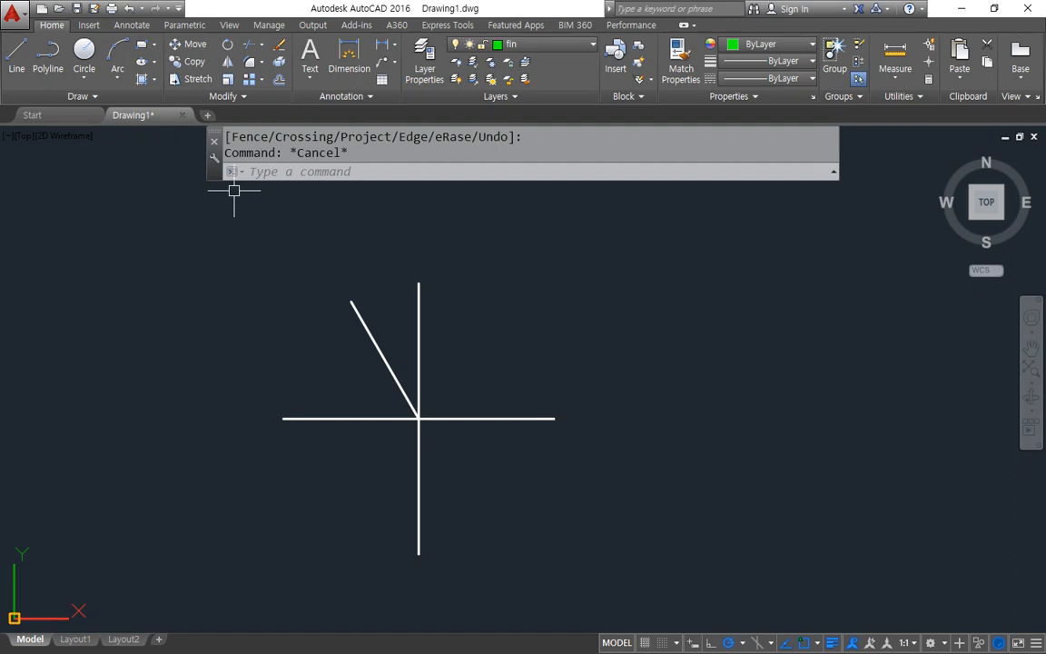
pyautogui.click(118, 81)
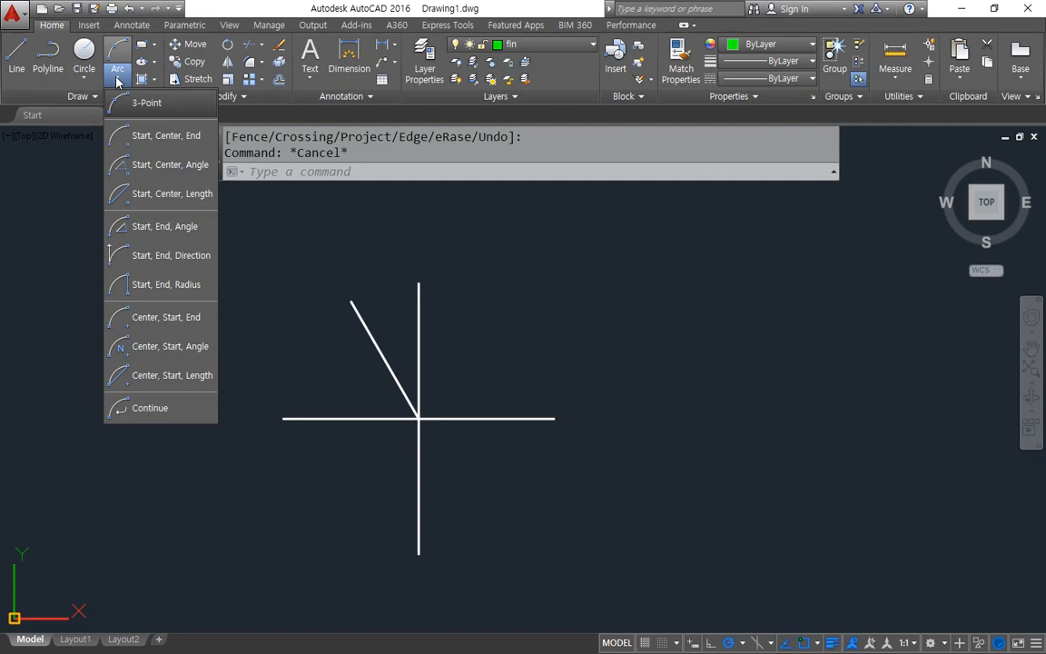
pyautogui.click(117, 82)
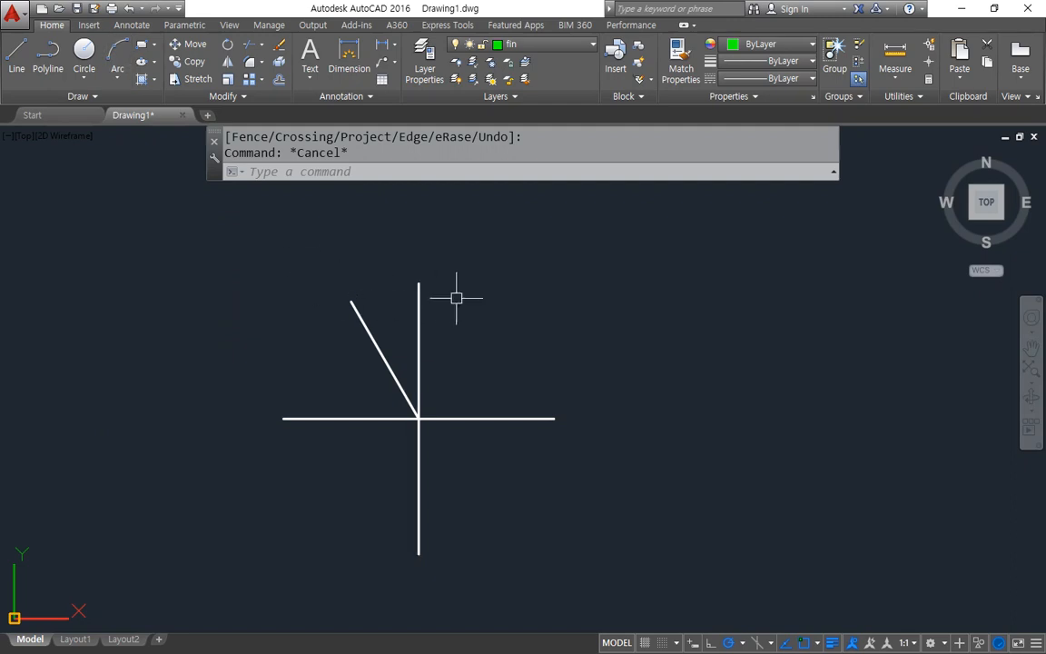
# Step: Draw a three-point arc from the horizontal line's right endpoint through the vertical line's upper endpoint to the diagonal's outer endpoint
pyautogui.write('a')
pyautogui.press('Return')
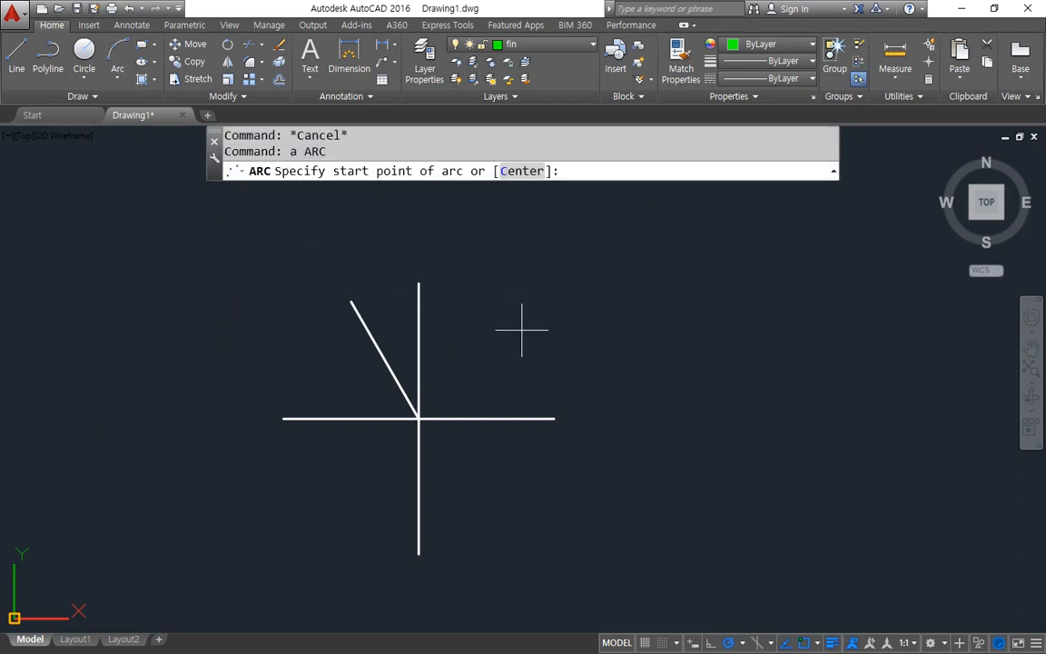
pyautogui.click(552, 419)
pyautogui.click(419, 285)
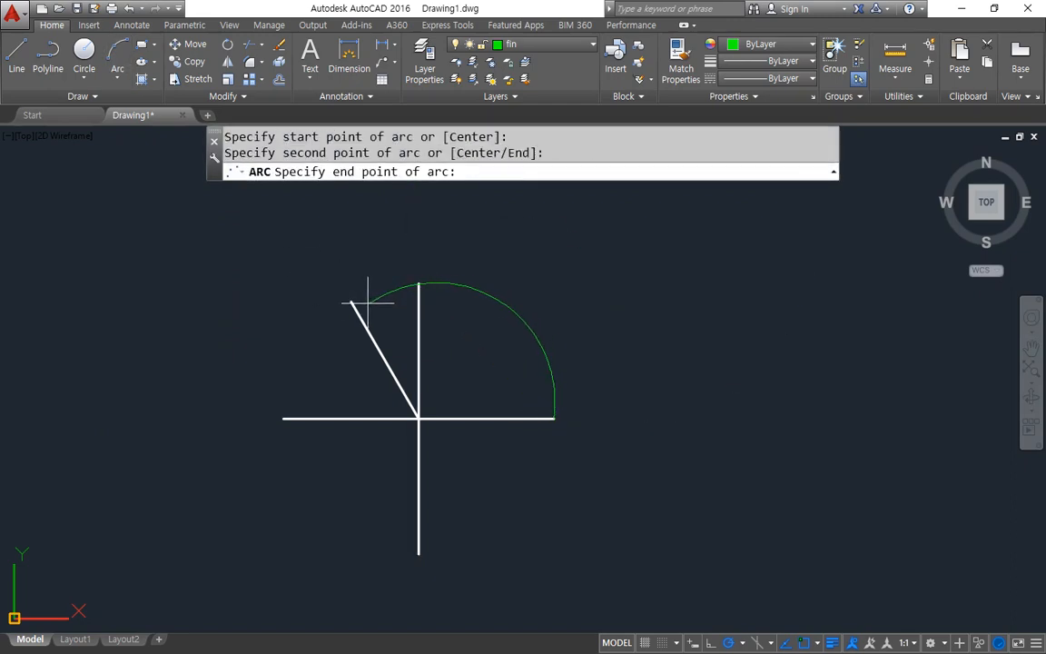
pyautogui.click(352, 302)
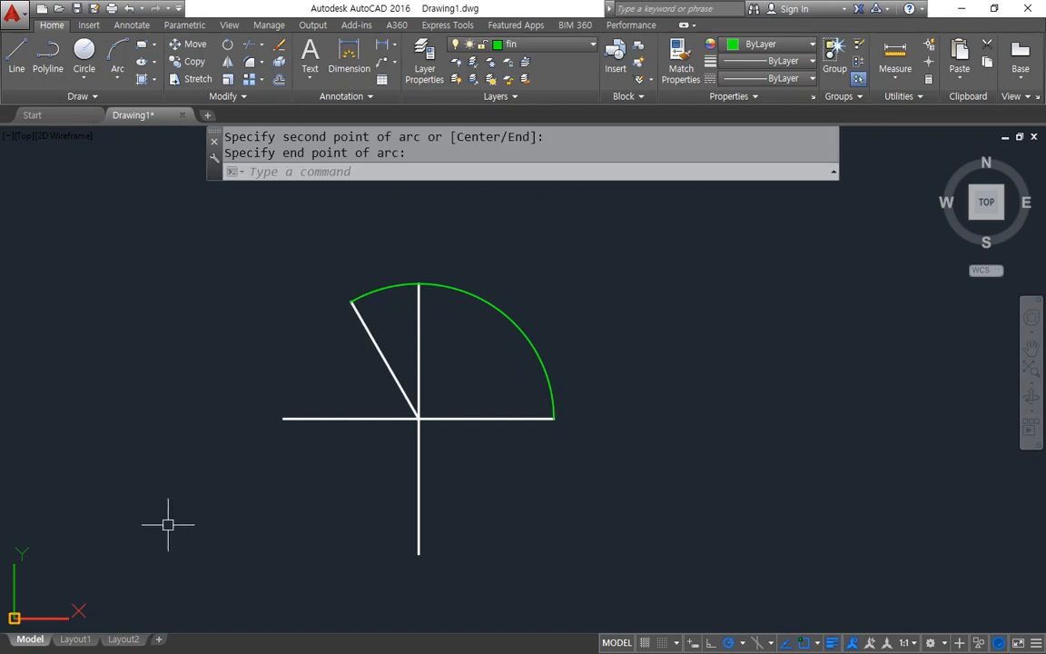
# Step: Continue the arc tangentially with two more arcs, to the vertical line's lower endpoint and on to the horizontal line's right endpoint
pyautogui.press('Return')
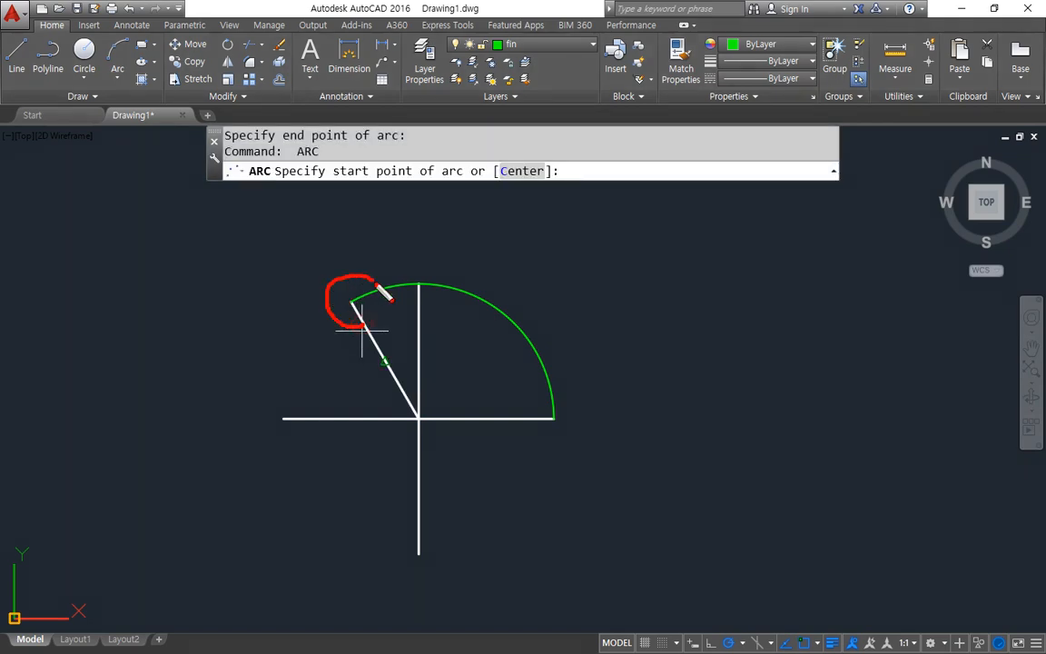
pyautogui.click(350, 300)
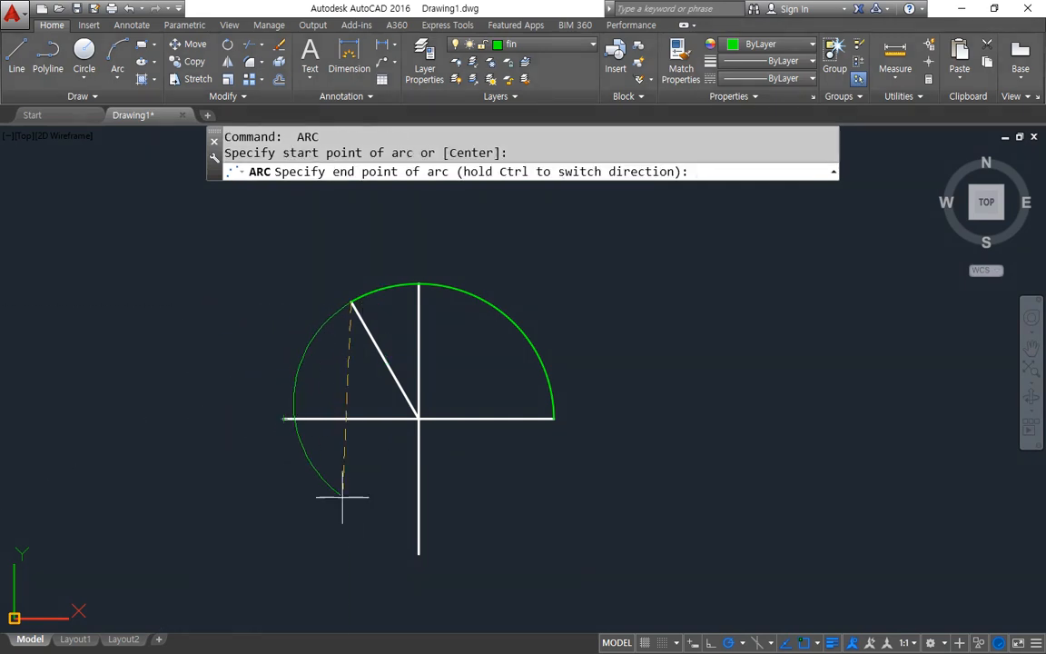
pyautogui.click(419, 553)
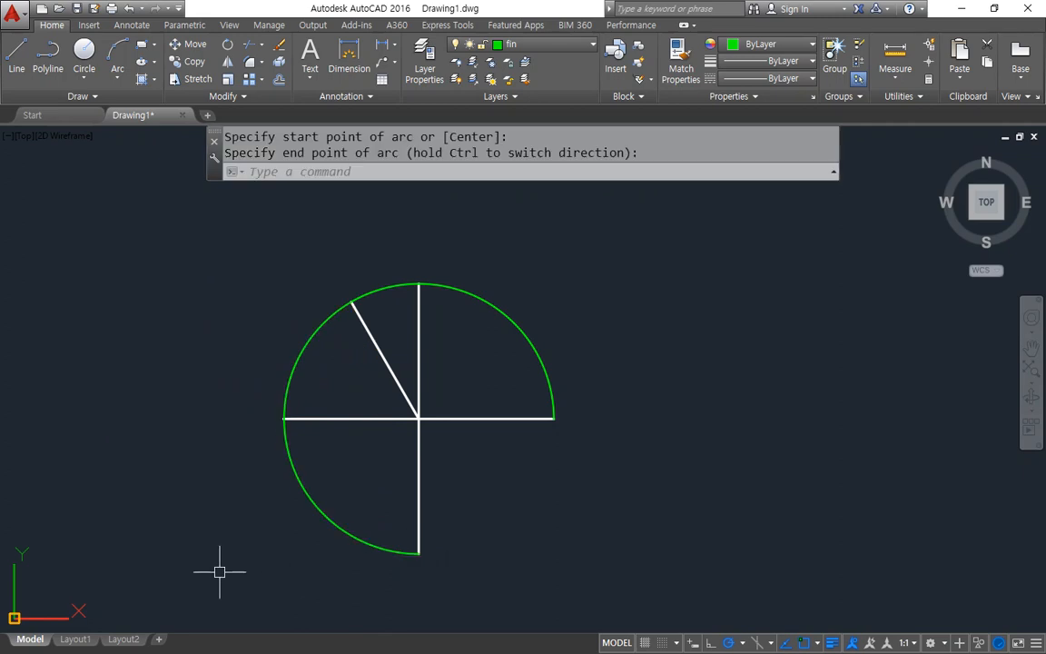
pyautogui.press('Return')
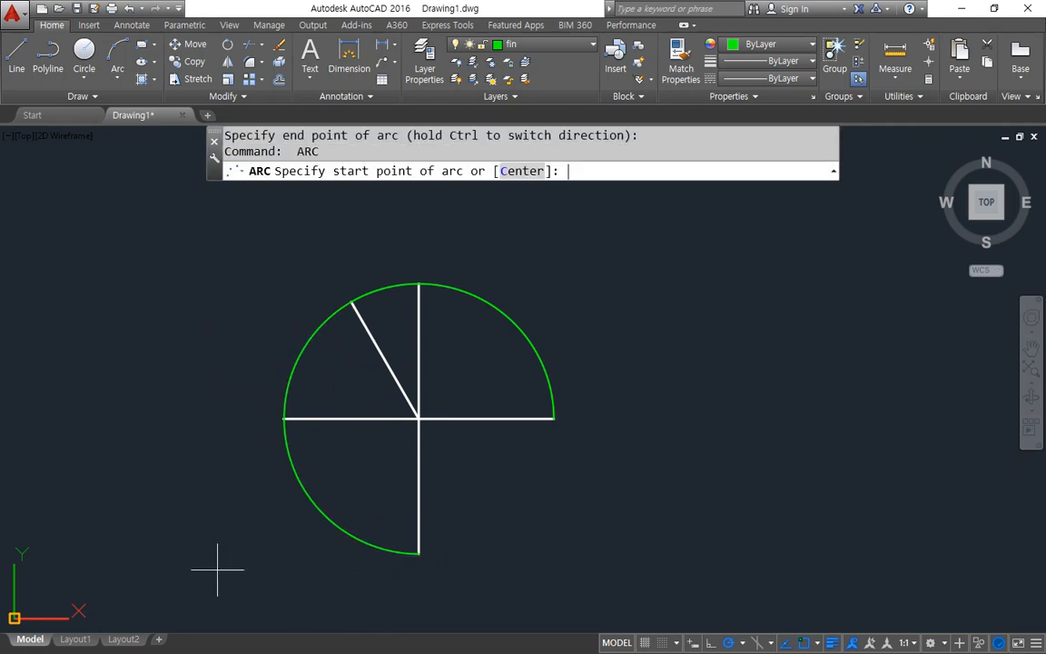
pyautogui.click(418, 554)
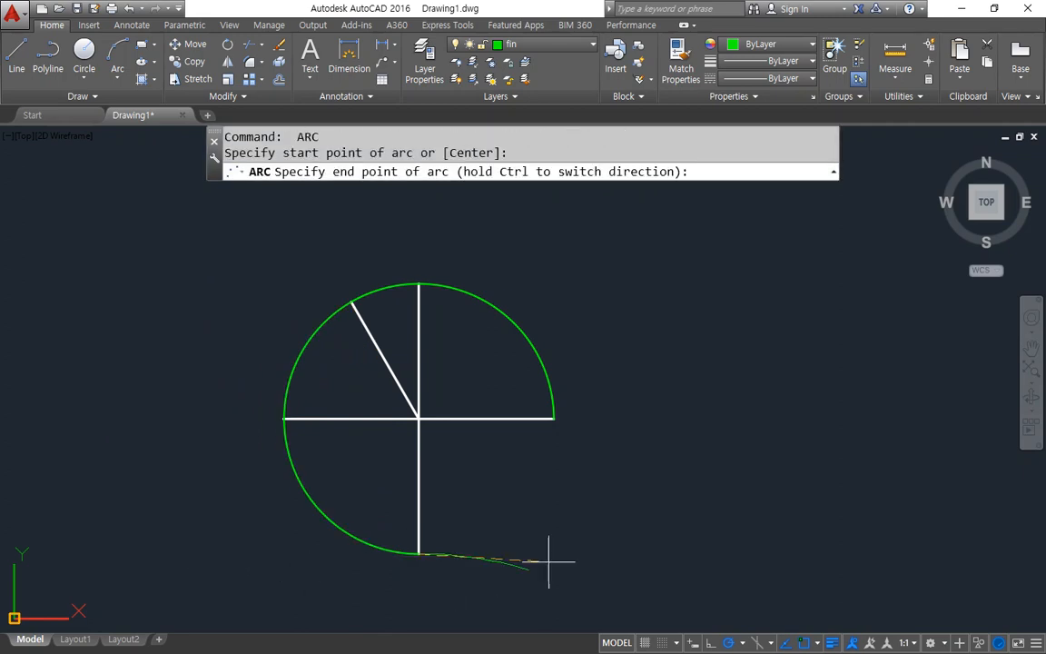
pyautogui.click(553, 419)
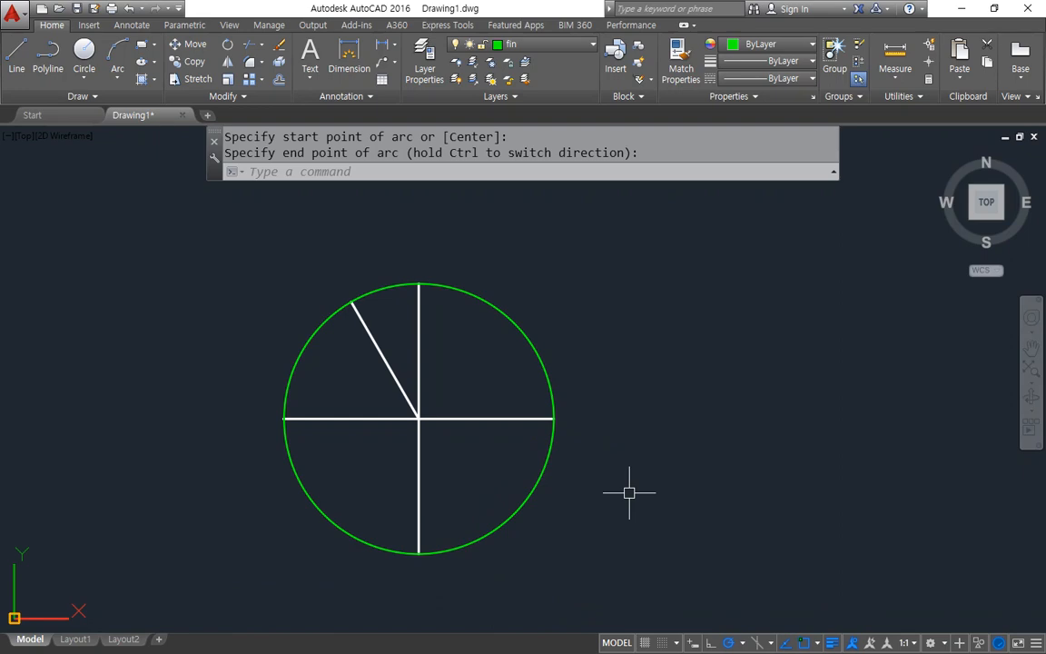
# Step: Erase the three arcs, keeping the construction lines
pyautogui.press('Delete')
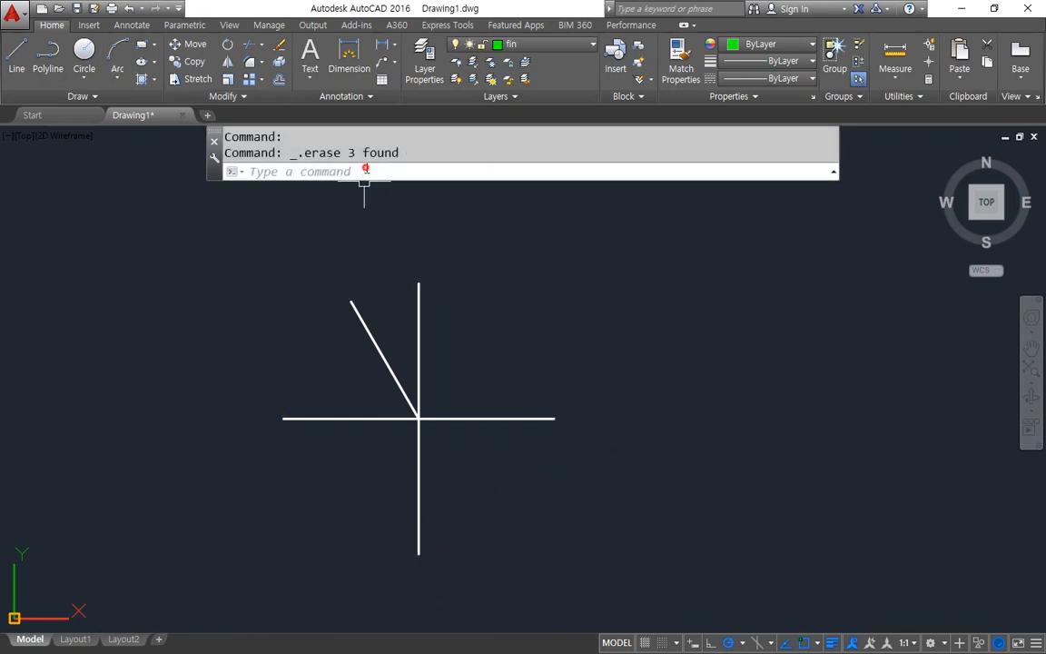
pyautogui.write('a')
pyautogui.press('Return')
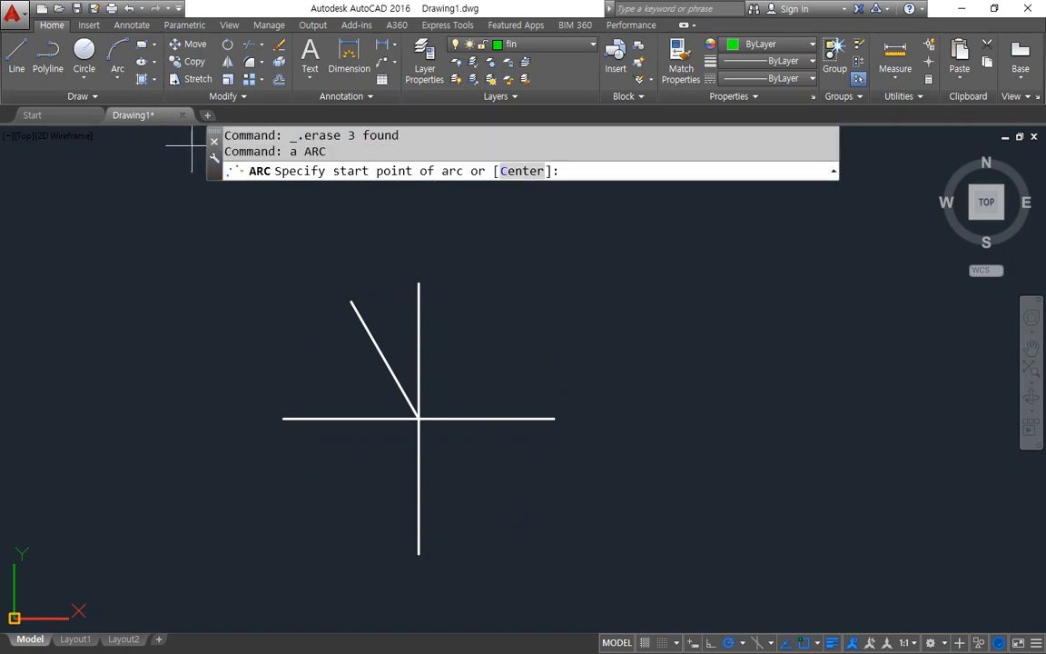
pyautogui.press('Escape')
# Step: Examine the Arc construction methods, comparing the groups that begin with the start point and those that begin with the center
pyautogui.click(119, 80)
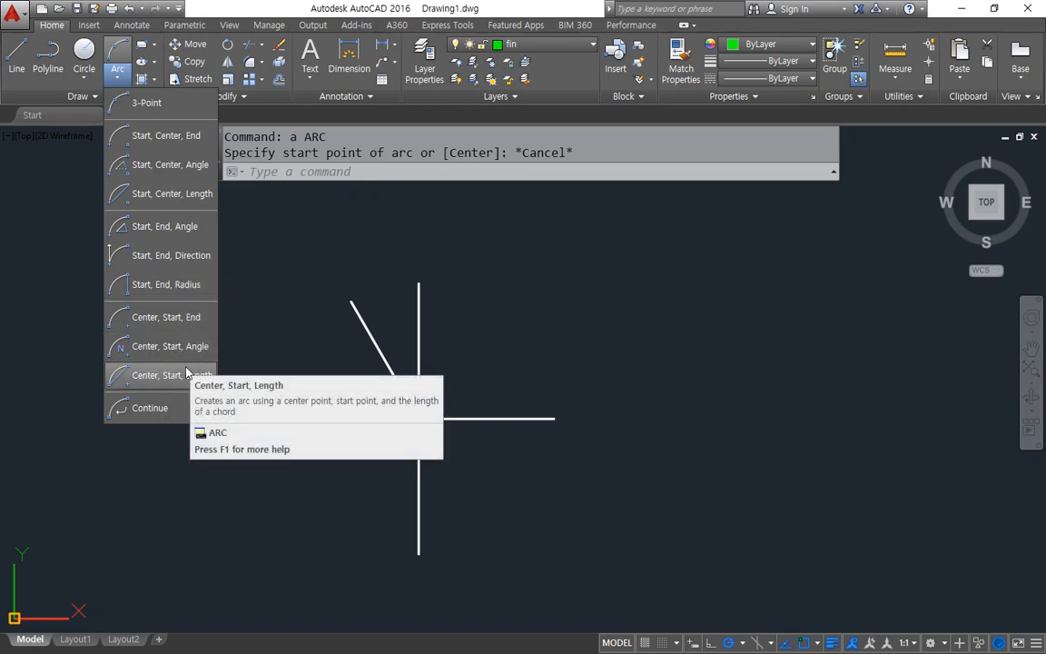
pyautogui.moveTo(219, 132)
pyautogui.mouseDown()
pyautogui.moveTo(224, 237)
pyautogui.moveTo(207, 287)
pyautogui.moveTo(240, 341)
pyautogui.moveTo(227, 400)
pyautogui.mouseUp()
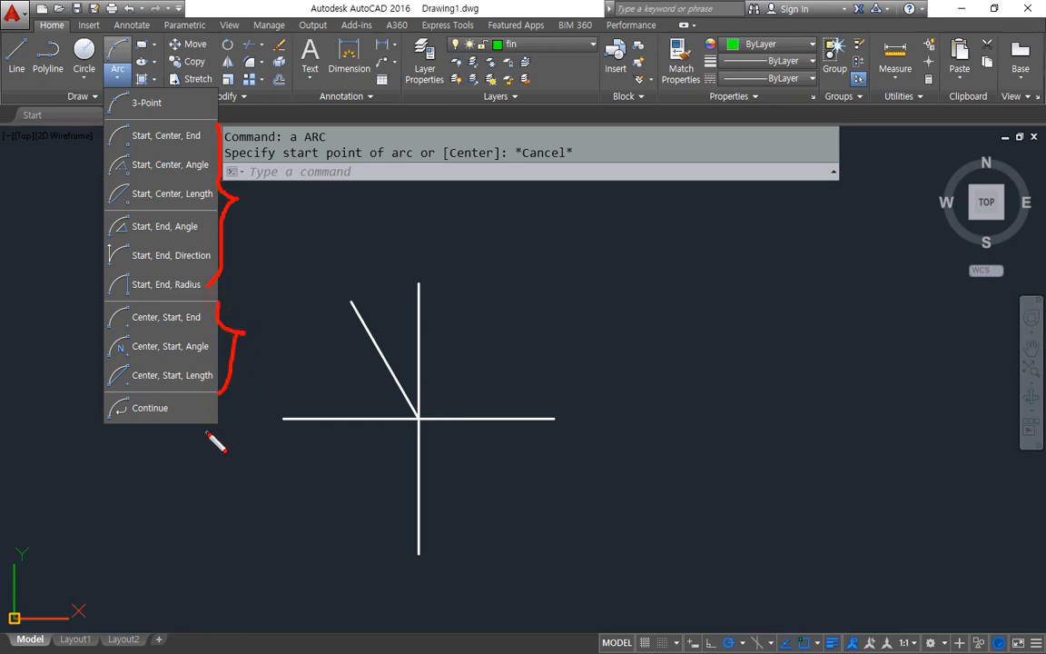
pyautogui.press('Escape')
pyautogui.moveTo(191, 186)
pyautogui.mouseDown()
pyautogui.moveTo(172, 202)
pyautogui.moveTo(136, 122)
pyautogui.moveTo(172, 214)
pyautogui.moveTo(134, 259)
pyautogui.moveTo(202, 232)
pyautogui.moveTo(173, 309)
pyautogui.moveTo(213, 386)
pyautogui.moveTo(184, 325)
pyautogui.mouseUp()
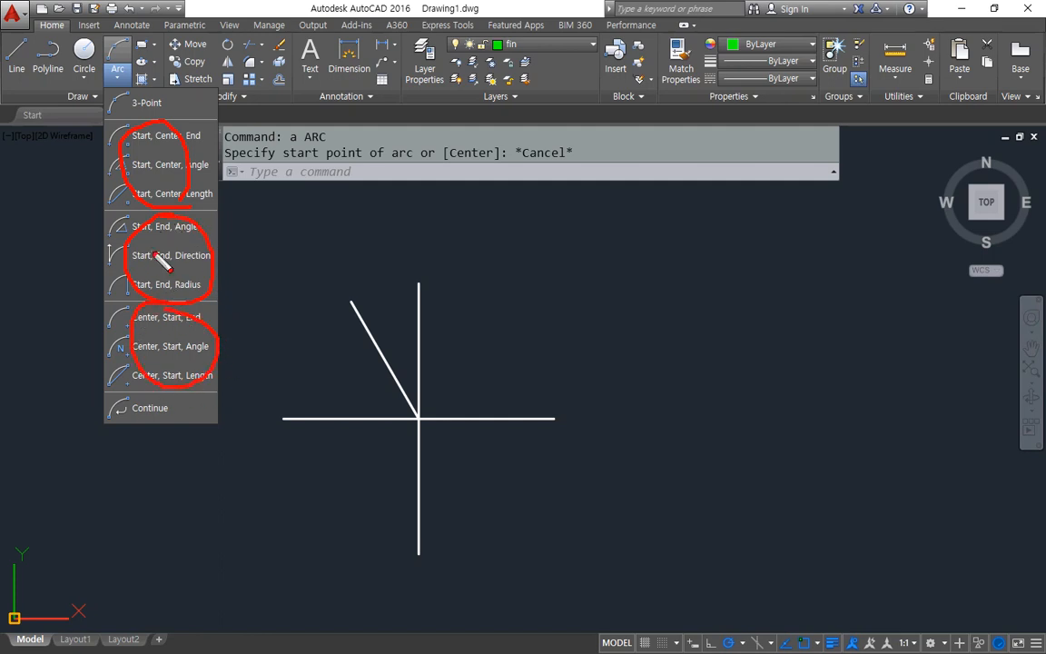
pyautogui.moveTo(161, 386); pyautogui.dragTo(162, 295)
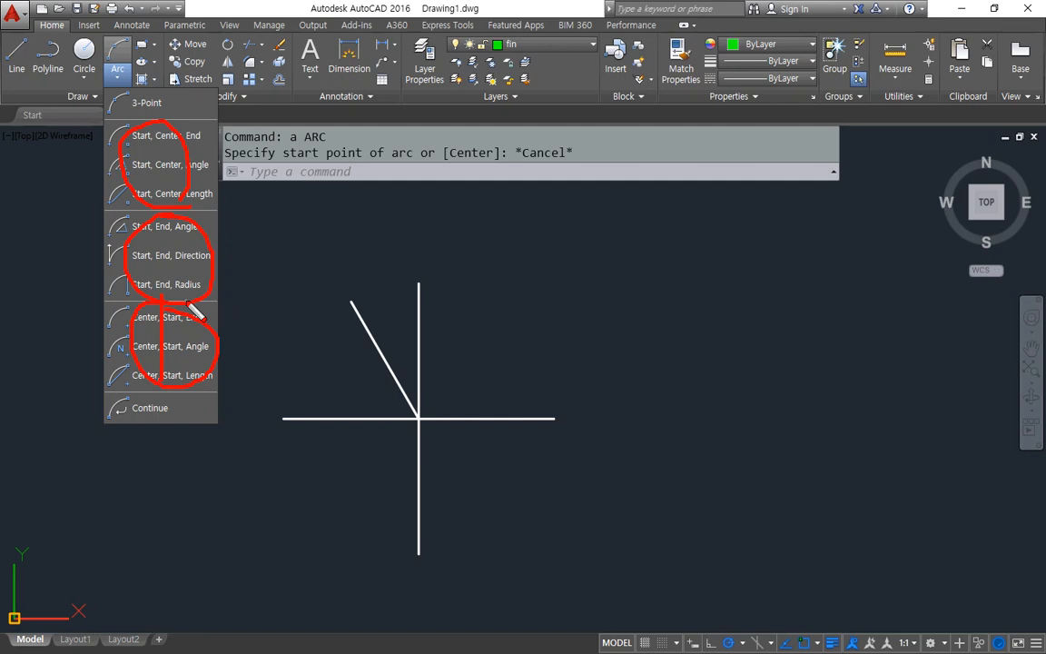
pyautogui.press('e')
pyautogui.moveTo(66, 296); pyautogui.dragTo(318, 298)
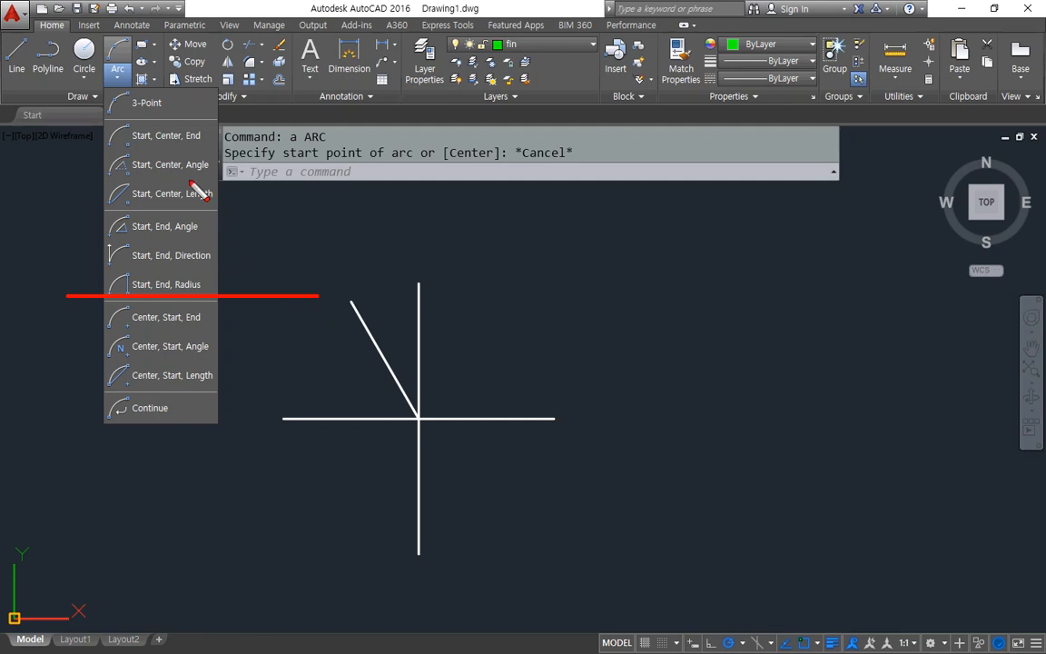
pyautogui.moveTo(183, 125); pyautogui.dragTo(182, 296)
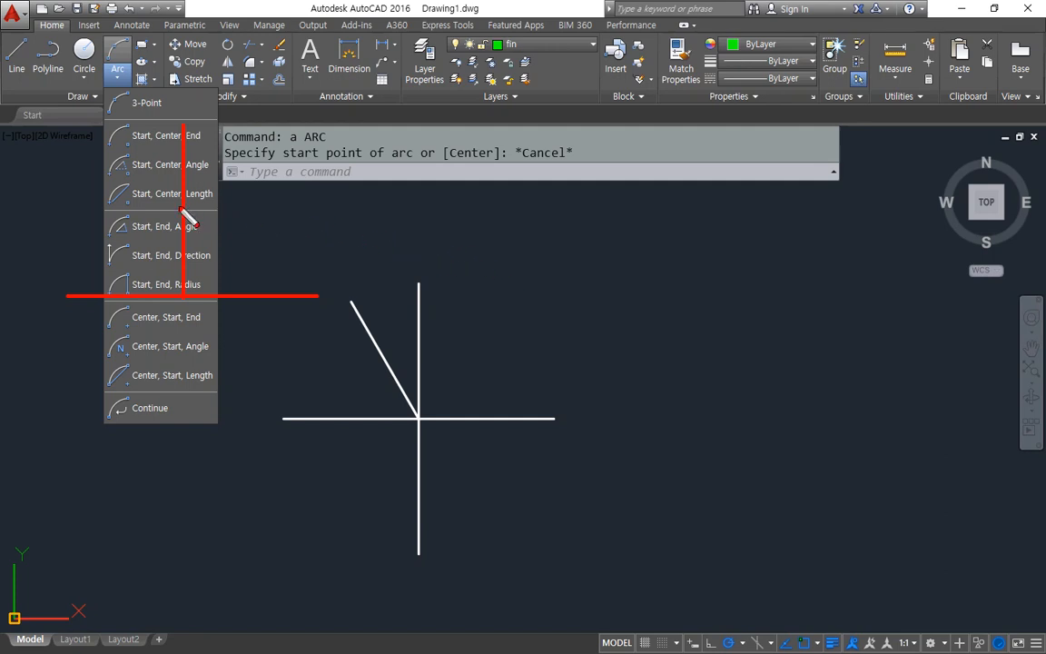
pyautogui.press('e')
pyautogui.moveTo(186, 201)
pyautogui.mouseDown()
pyautogui.moveTo(131, 209)
pyautogui.moveTo(145, 123)
pyautogui.moveTo(195, 182)
pyautogui.moveTo(181, 204)
pyautogui.mouseUp()
pyautogui.moveTo(175, 307)
pyautogui.mouseDown()
pyautogui.moveTo(112, 362)
pyautogui.moveTo(223, 356)
pyautogui.moveTo(177, 309)
pyautogui.mouseUp()
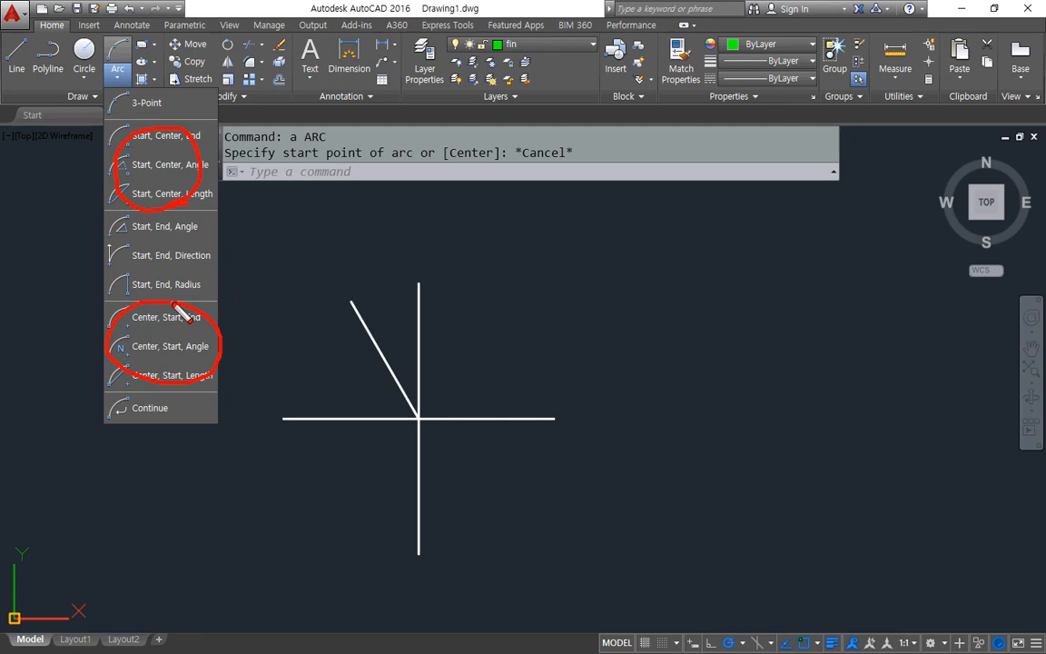
pyautogui.press('e')
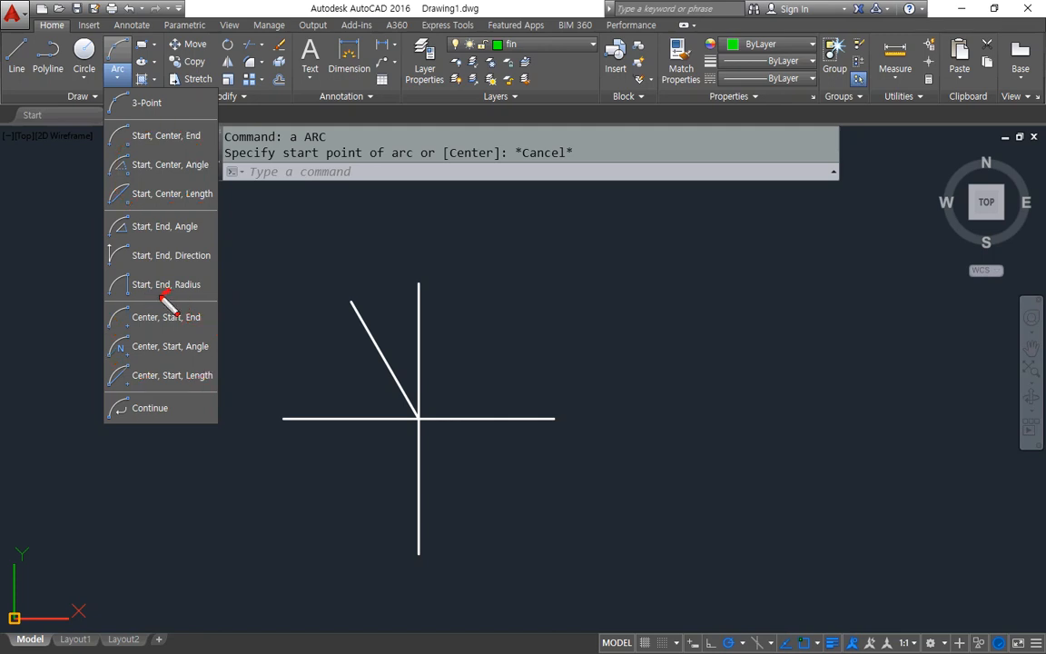
pyautogui.moveTo(168, 293)
pyautogui.mouseDown()
pyautogui.moveTo(100, 205)
pyautogui.moveTo(190, 132)
pyautogui.moveTo(214, 221)
pyautogui.moveTo(151, 303)
pyautogui.mouseUp()
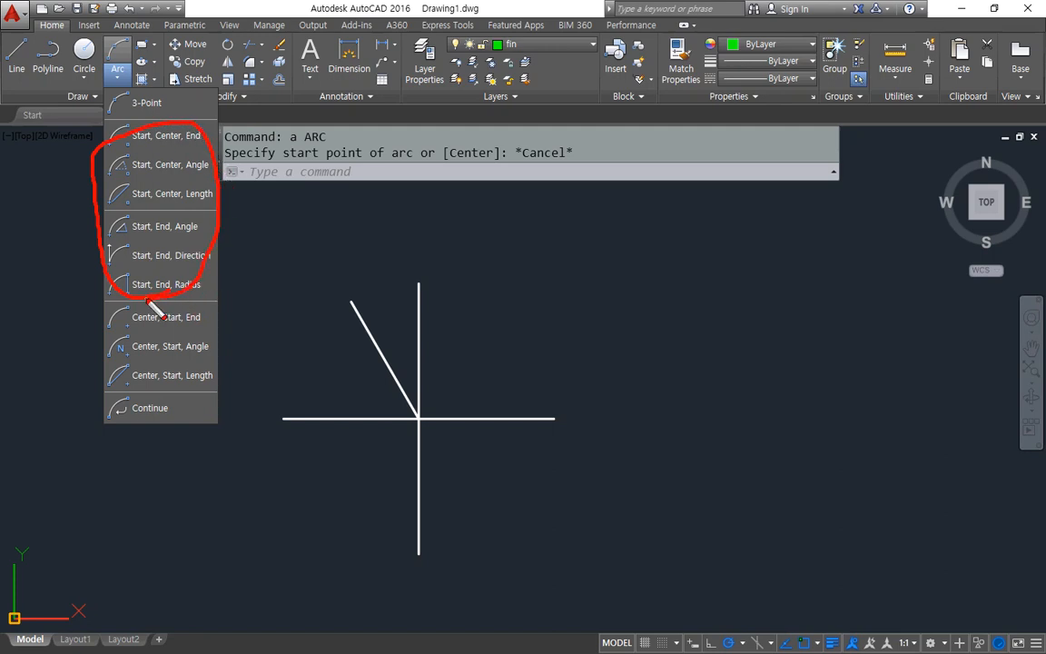
pyautogui.press('e')
pyautogui.moveTo(109, 142); pyautogui.dragTo(215, 151)
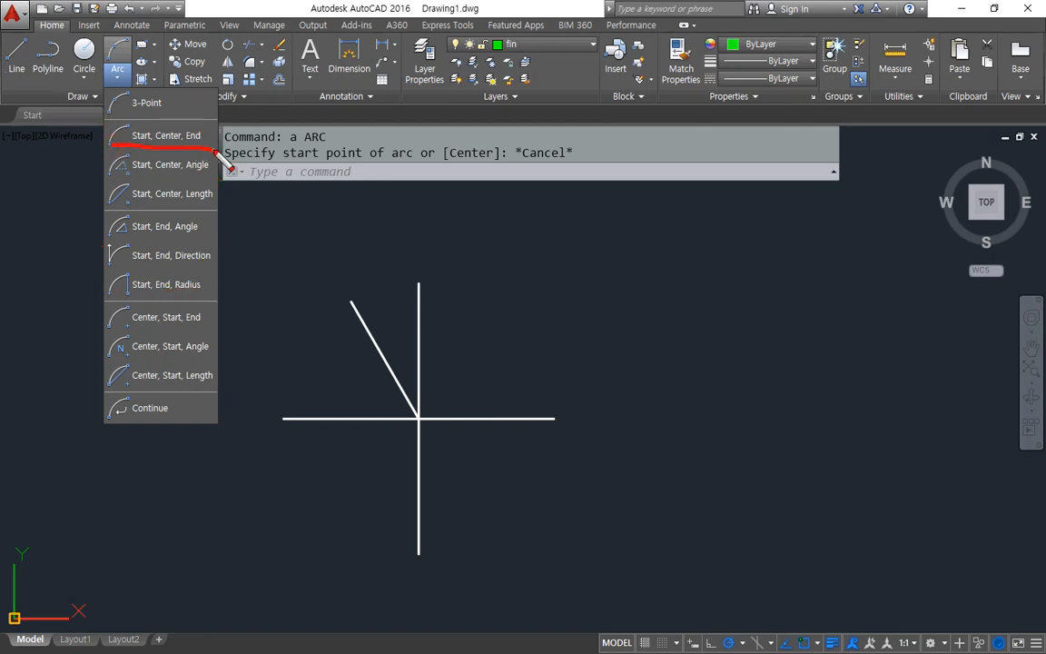
pyautogui.press('Escape')
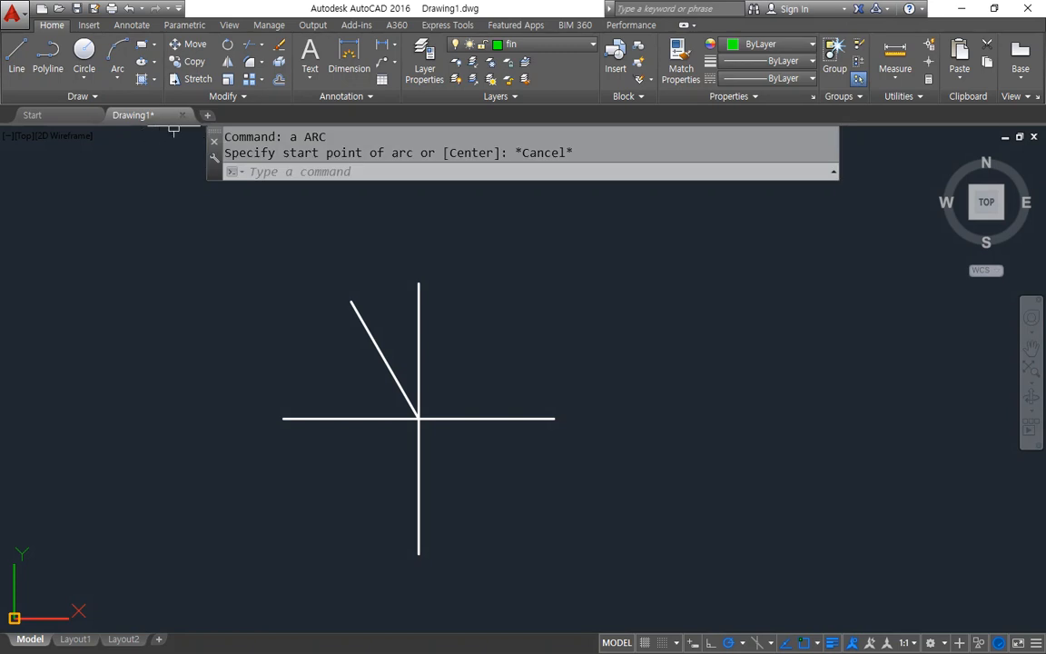
# Step: Draw a Start, Center, End arc from the horizontal line's right endpoint, centered on the intersection, to the diagonal's outer endpoint
pyautogui.click(117, 75)
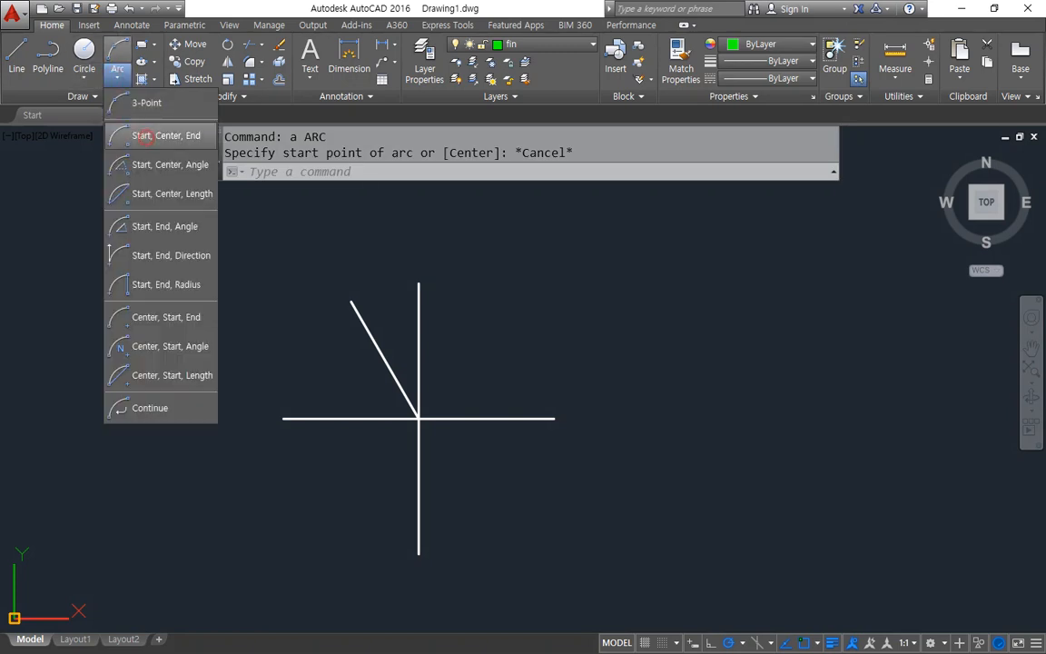
pyautogui.click(146, 135)
pyautogui.click(553, 419)
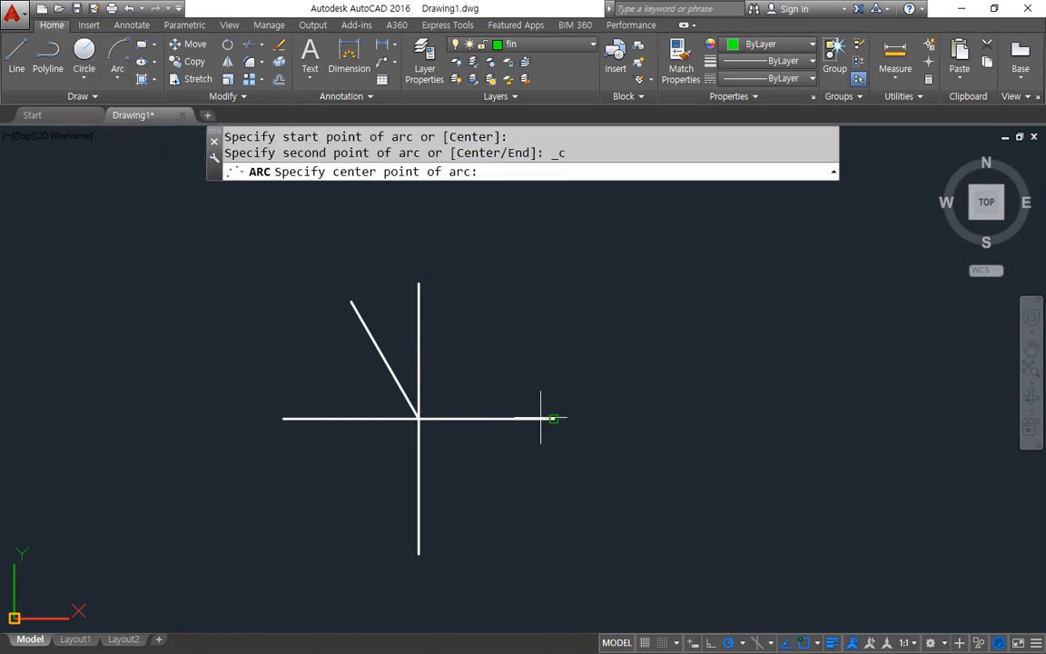
pyautogui.click(418, 419)
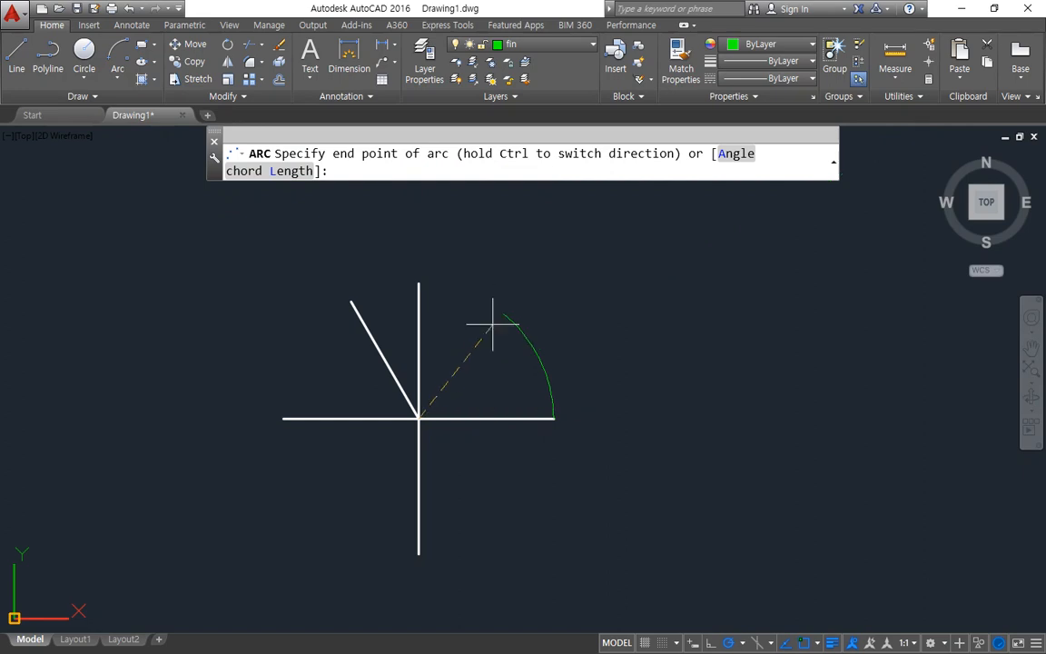
pyautogui.click(351, 301)
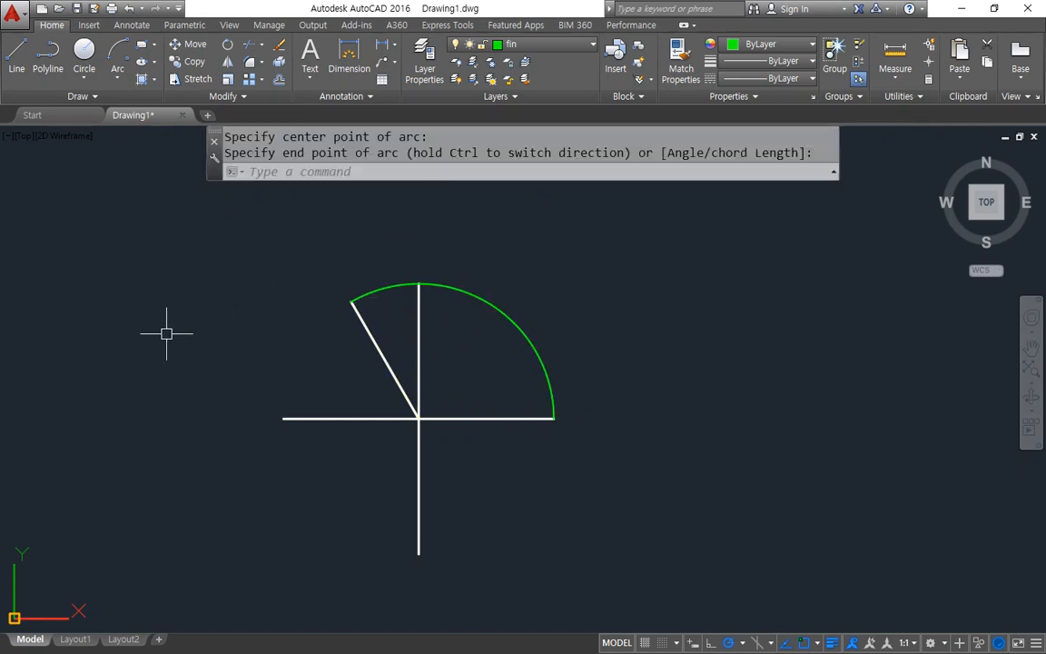
# Step: Erase the start-center-end arc, keeping the construction lines
pyautogui.click(490, 304)
pyautogui.write('e')
pyautogui.press('Return')
# Step: Draw a Start, Center, Angle arc from the horizontal line's right endpoint, centered on the intersection, with a 120° included angle
pyautogui.click(117, 79)
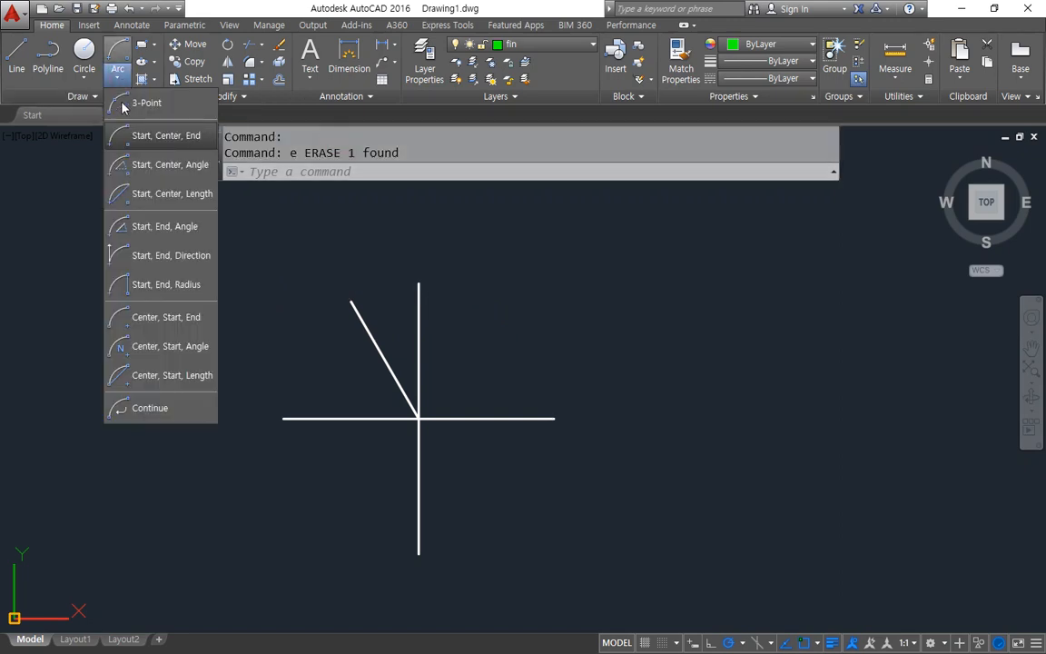
pyautogui.click(145, 167)
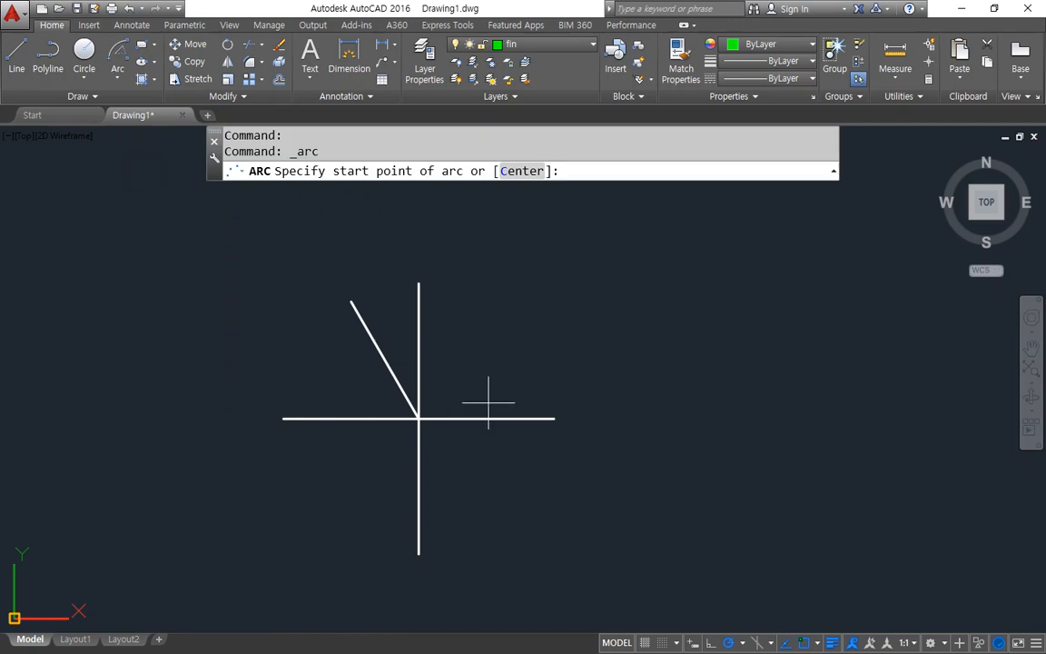
pyautogui.click(549, 418)
pyautogui.click(418, 417)
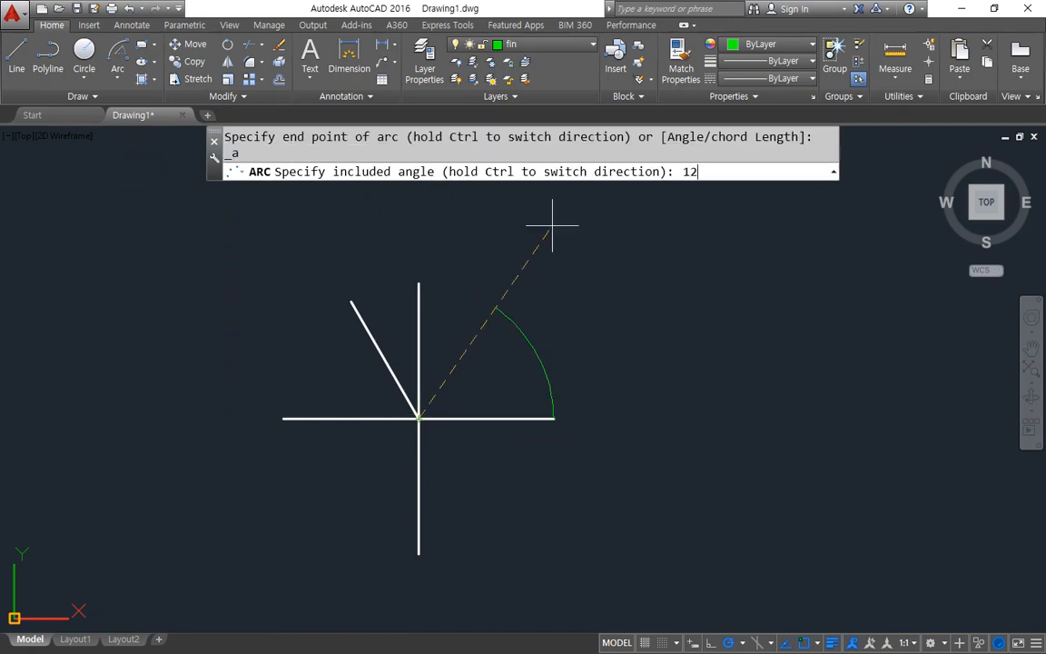
pyautogui.write('120')
pyautogui.press('Return')
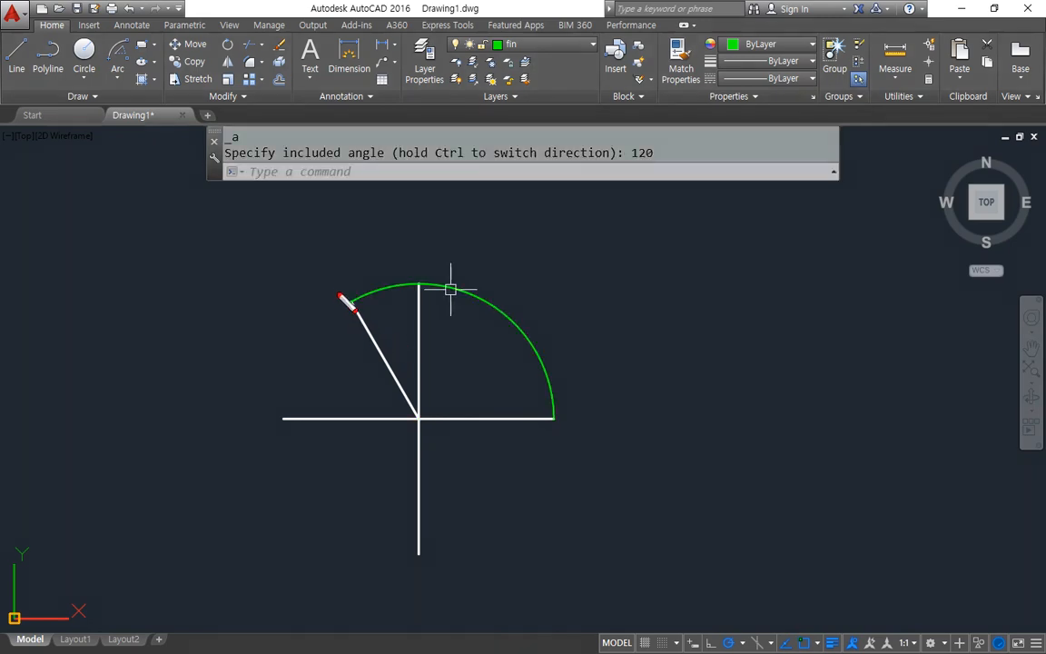
pyautogui.moveTo(334, 284)
pyautogui.mouseDown()
pyautogui.moveTo(416, 414)
pyautogui.moveTo(320, 252)
pyautogui.mouseUp()
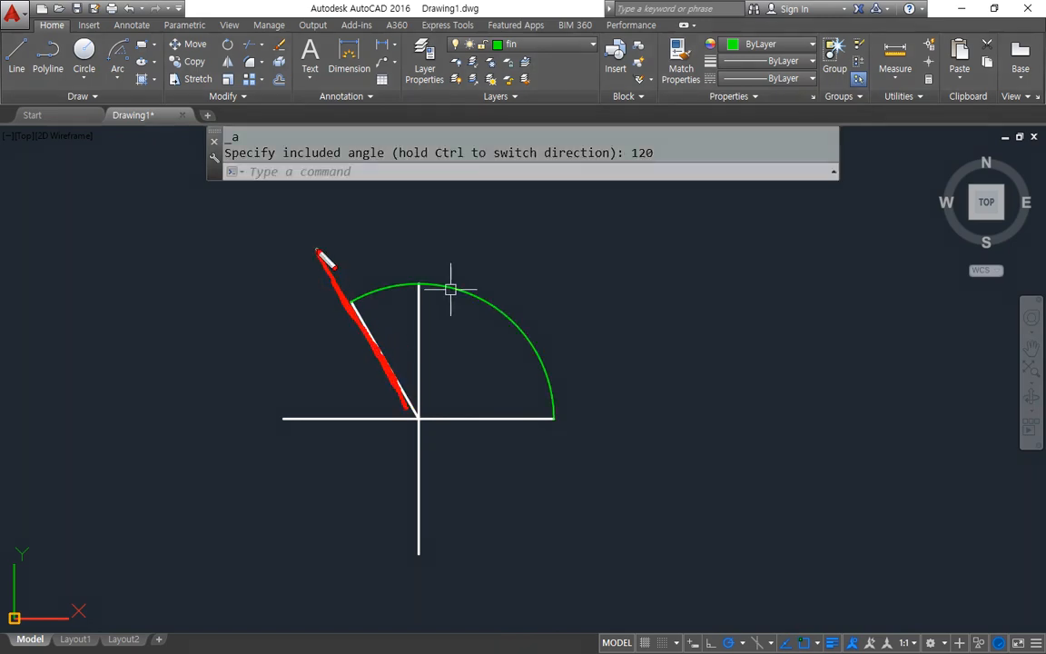
pyautogui.moveTo(400, 379); pyautogui.dragTo(292, 230)
pyautogui.press('Escape')
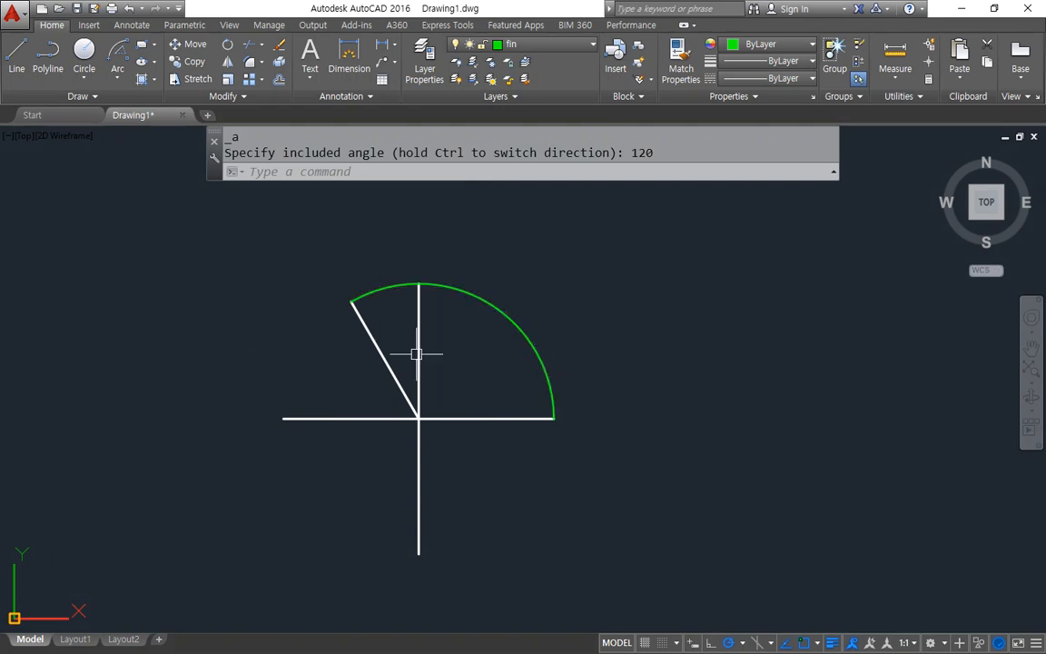
# Step: Erase the 120° arc from the construction lines
pyautogui.click(548, 273)
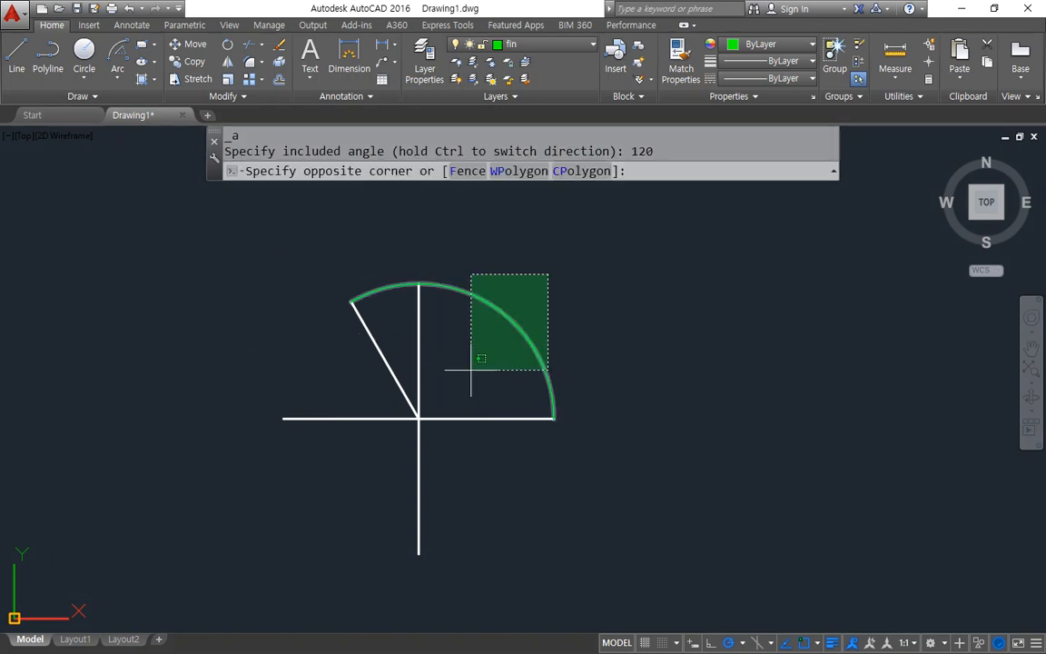
pyautogui.click(471, 370)
pyautogui.write('E')
pyautogui.press('Return')
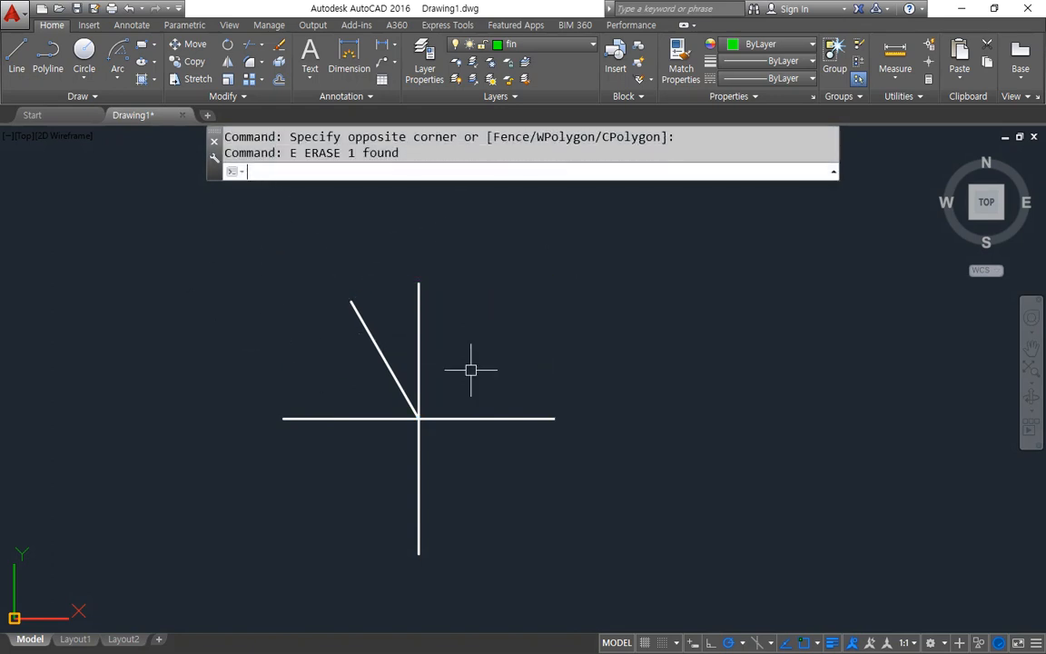
pyautogui.click(117, 80)
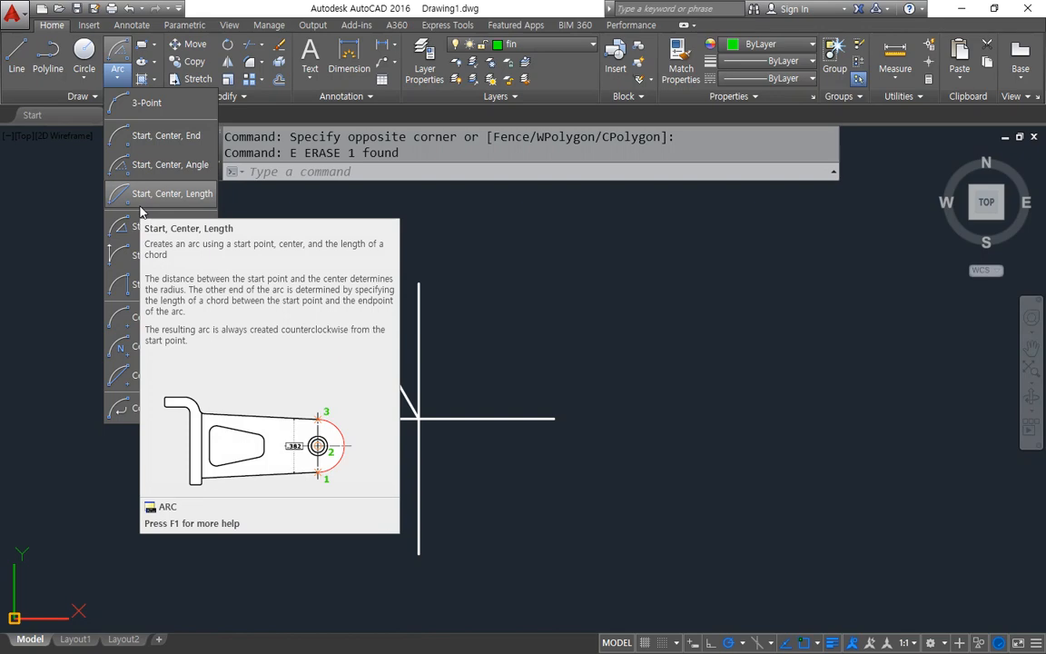
pyautogui.press('Escape')
# Step: Switch to the Notepad notes and add the lines "호의 길이" and "현의 길이" below the Circle, Arc and Ellipse line
pyautogui.hotkey('alt', 'Tab')
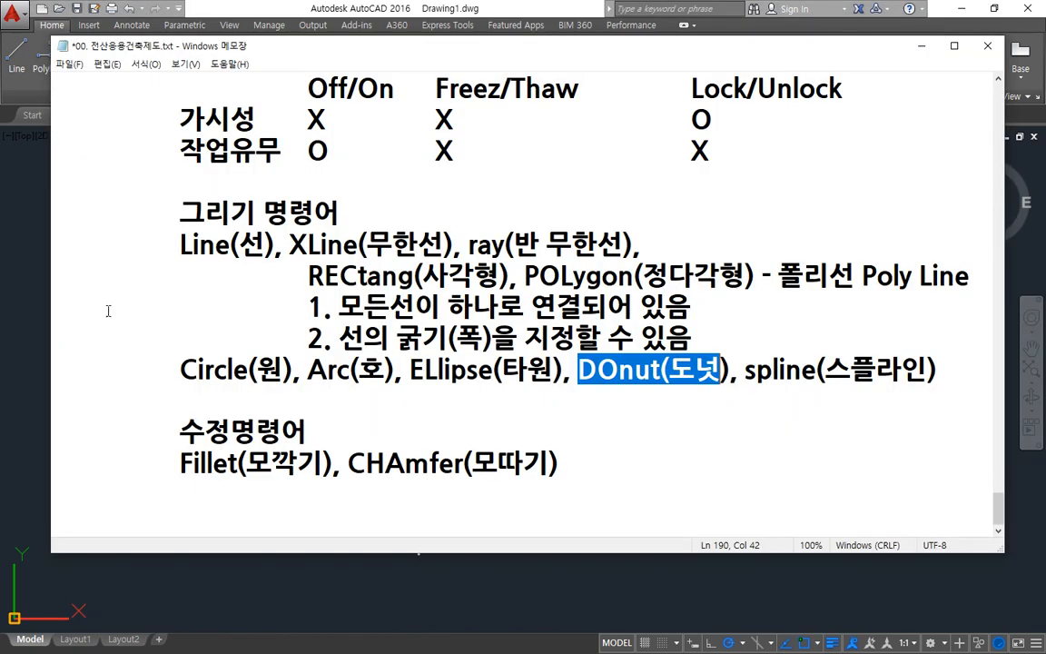
pyautogui.click(628, 420)
pyautogui.click(612, 404)
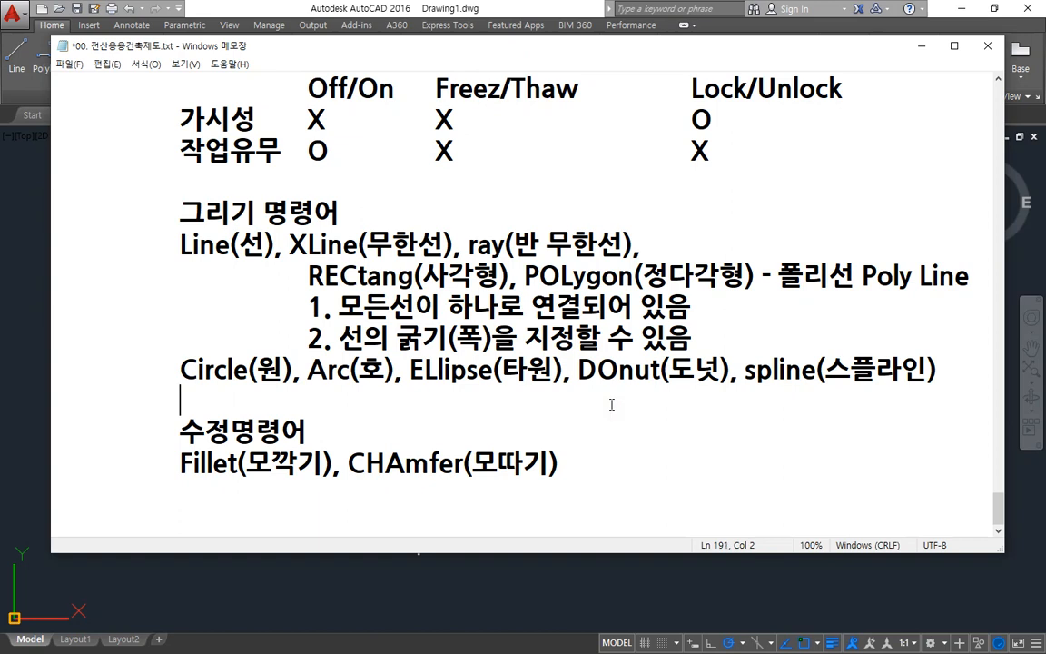
pyautogui.press('Return')
pyautogui.press('Up')
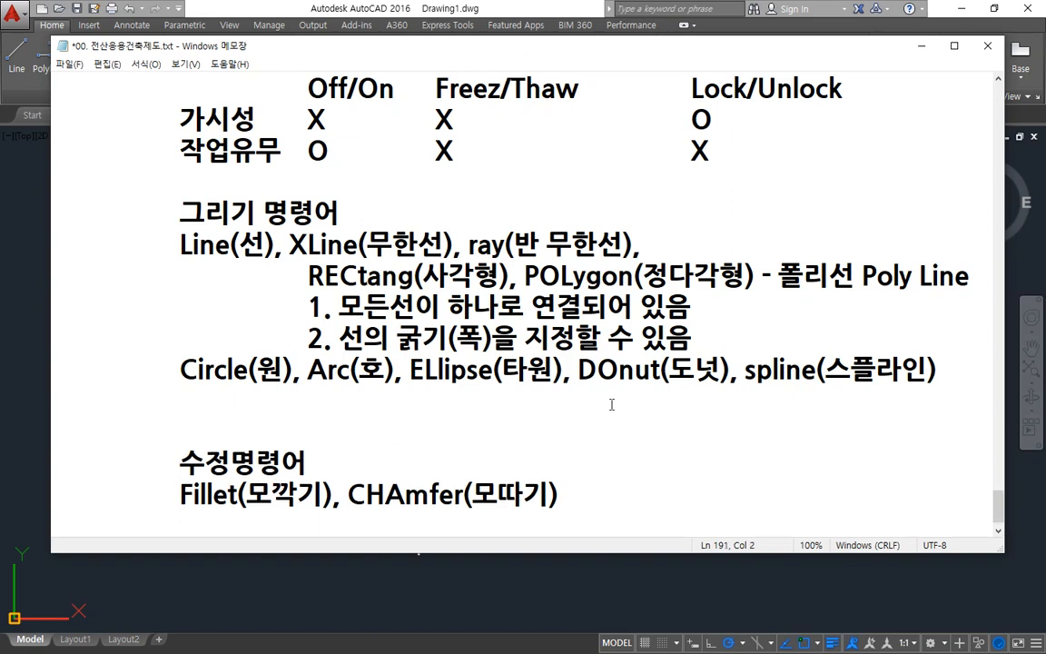
pyautogui.write('호의길')
pyautogui.write('이')
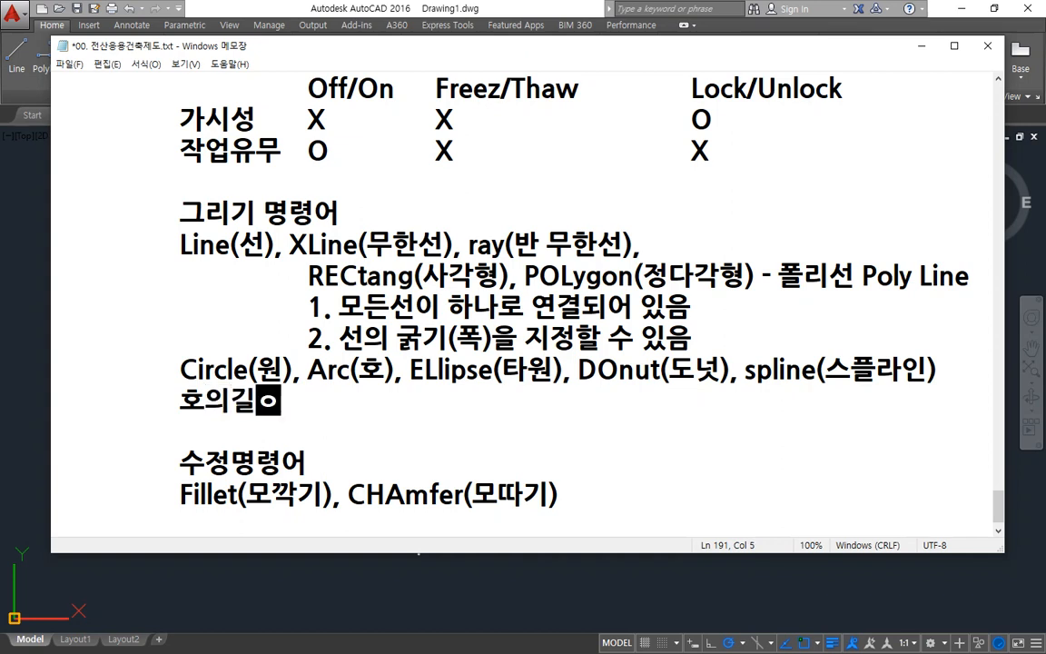
pyautogui.press('Return')
pyautogui.write('혀ㄴ의 길이')
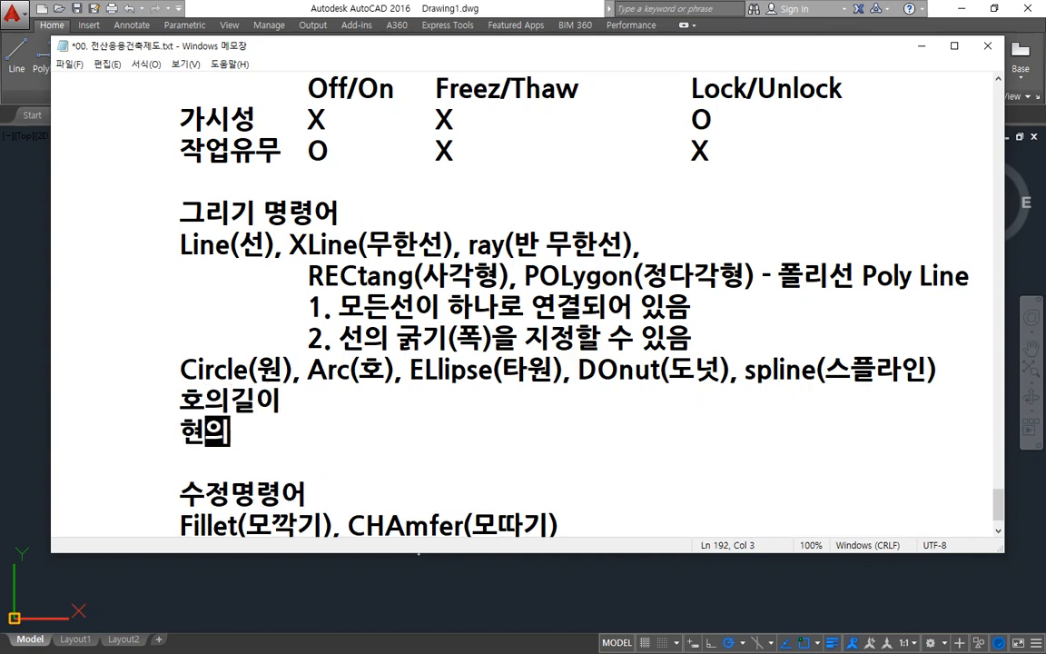
# Step: Complete the "호의 길이" line with the definition "- 호 둘레의 길이"
pyautogui.click(611, 404)
pyautogui.press('Left')
pyautogui.press('End')
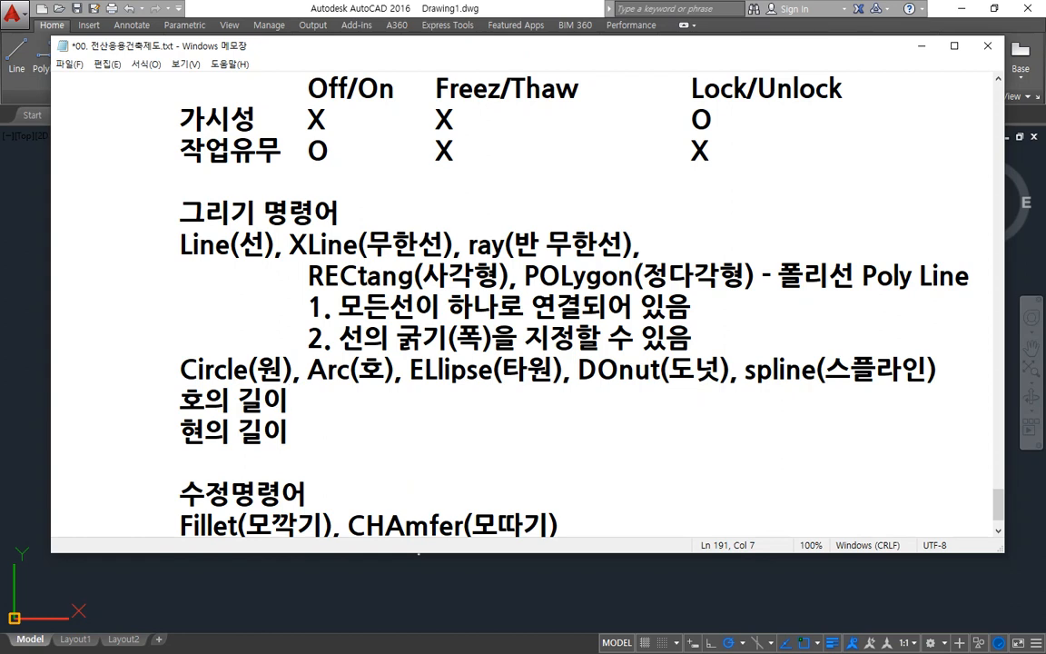
pyautogui.write('- ')
pyautogui.write('호 둘레')
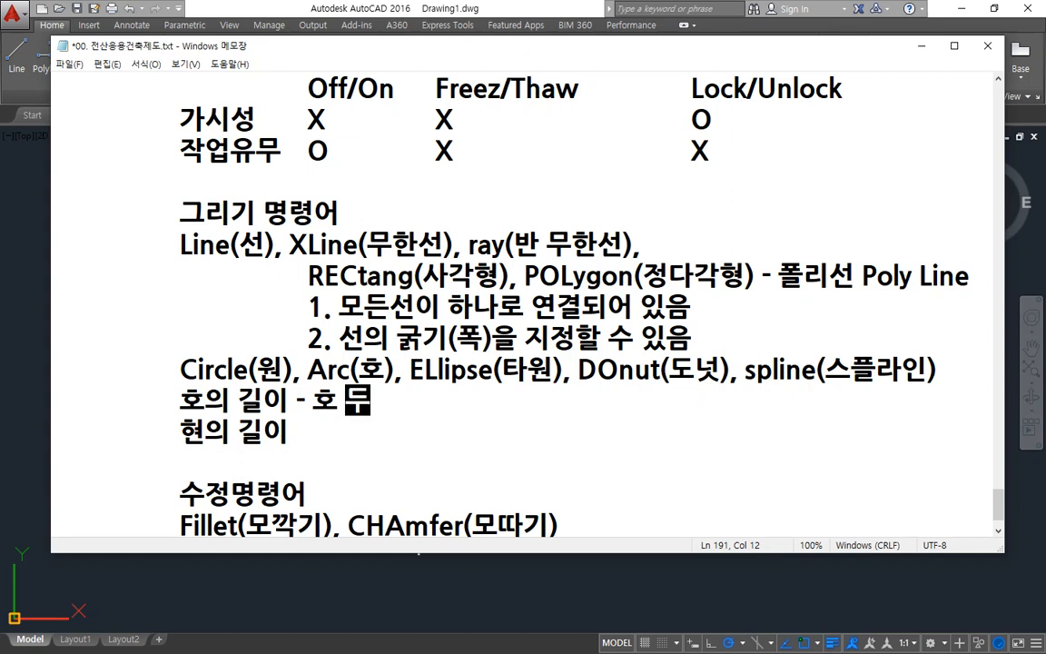
pyautogui.write('의 길이')
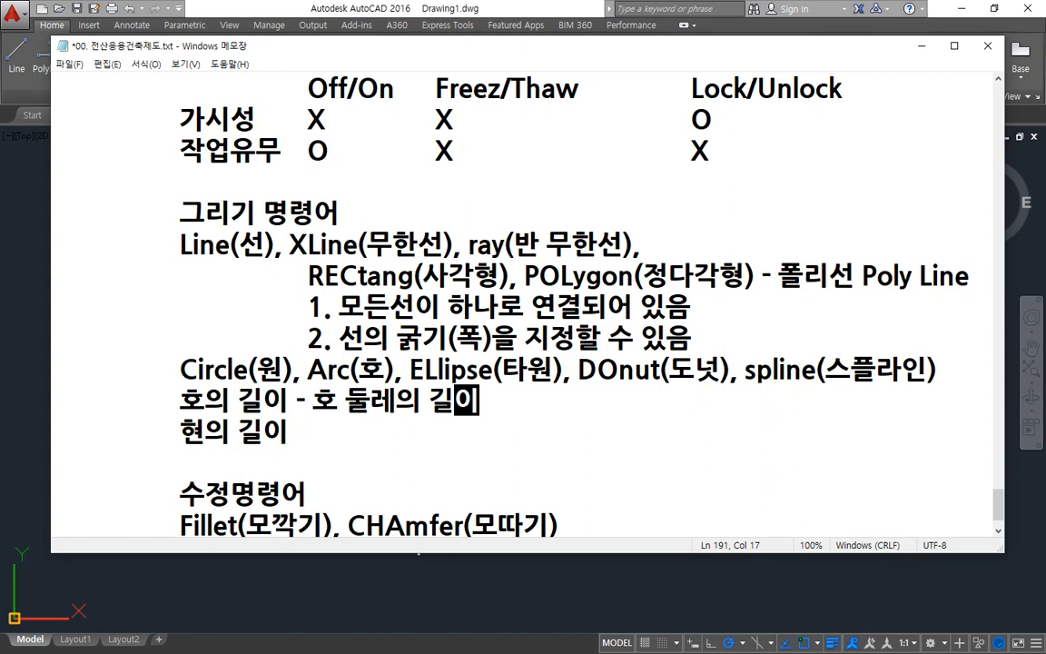
# Step: Complete the "현의 길이" line with the definition "- 호의 양끝점을 일직선으로 연결한 길이"
pyautogui.click(292, 432)
pyautogui.write('- ')
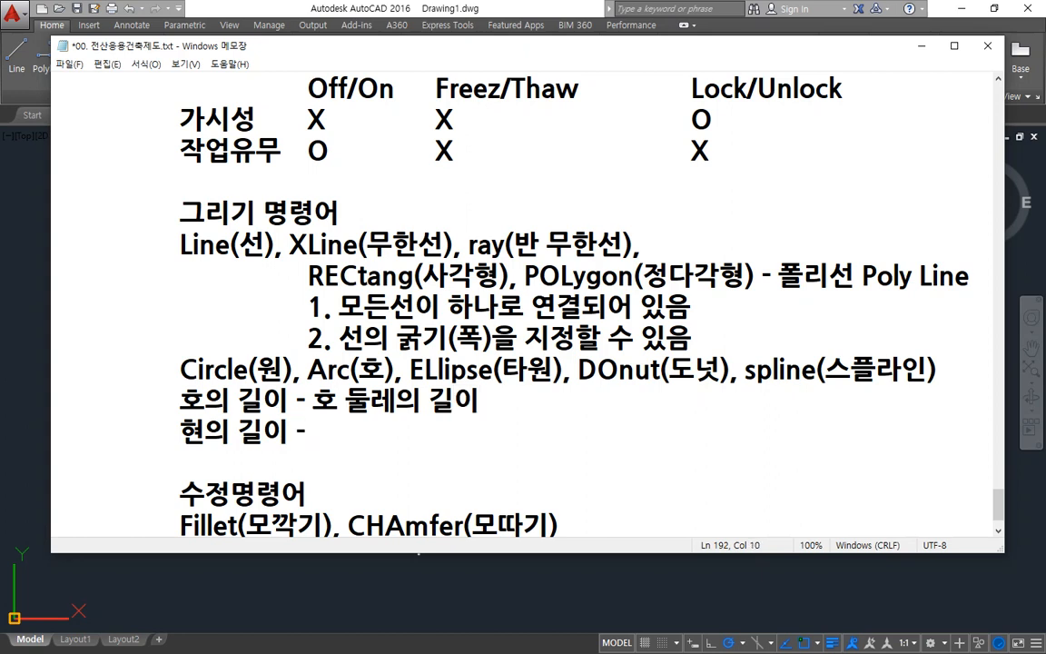
pyautogui.write('ㅎ')
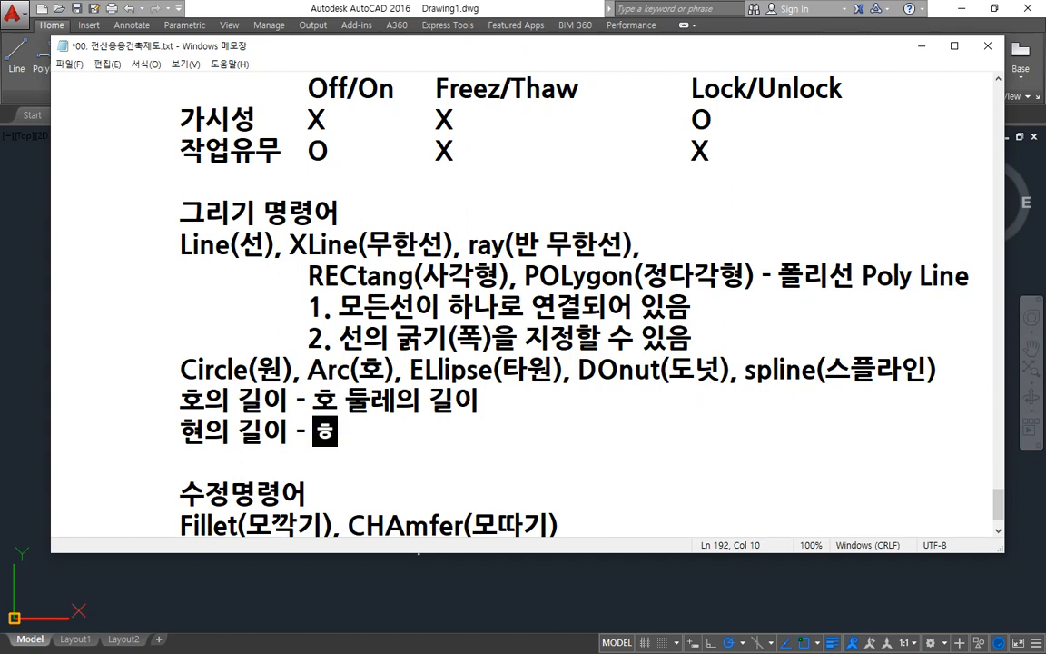
pyautogui.write('ㅗ의 양끝')
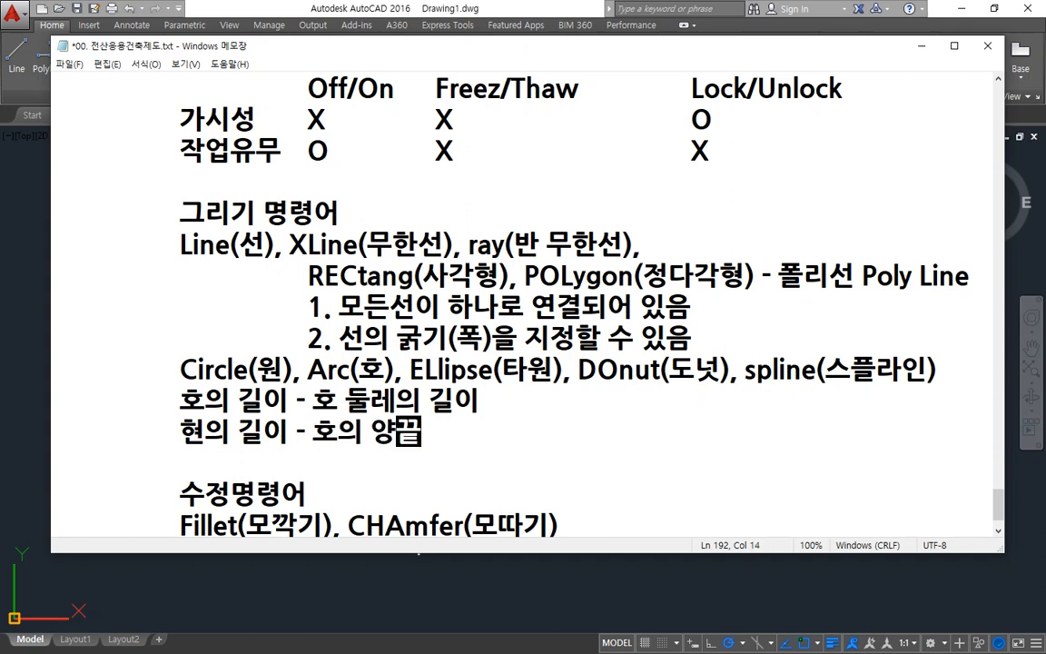
pyautogui.write('점을 일')
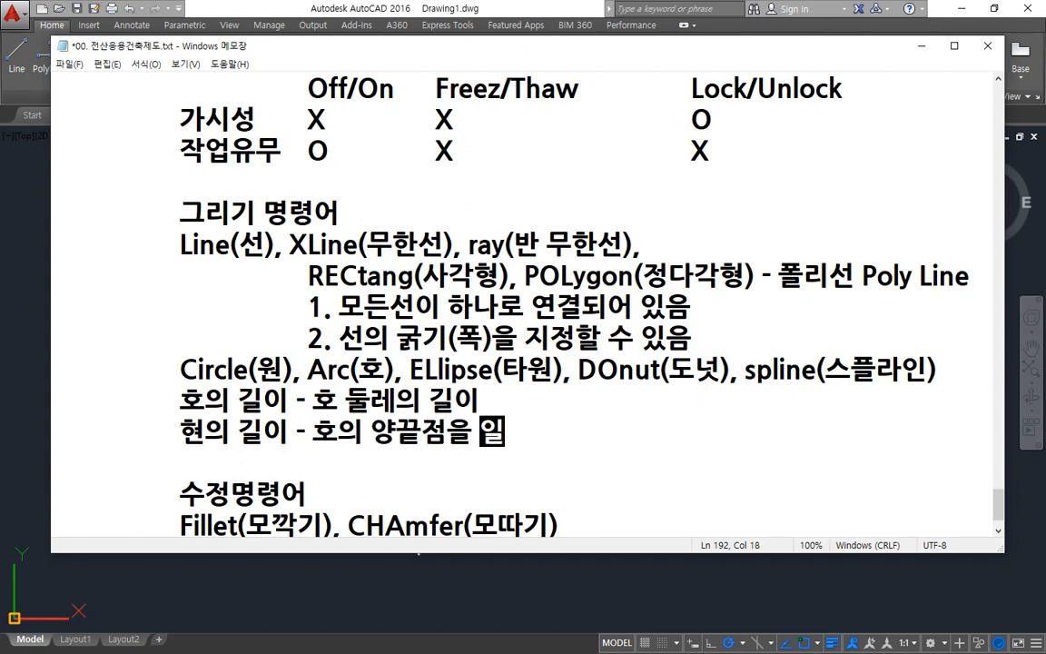
pyautogui.write('직선으')
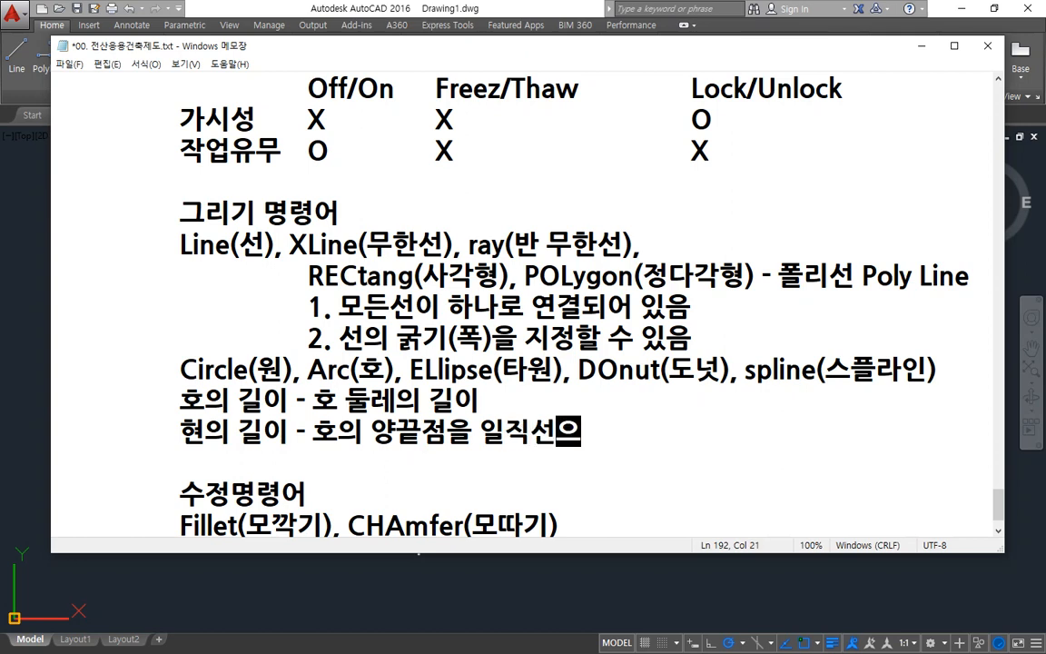
pyautogui.write('로 연ㄱ결한 길이')
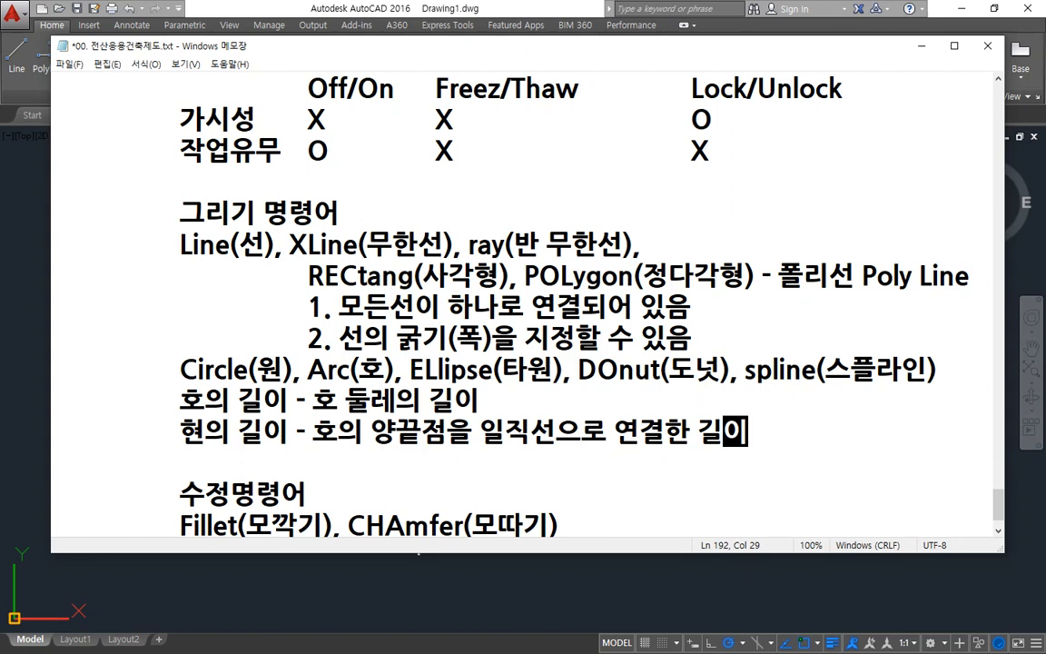
# Step: Append the remark "지름보다 클 수 없음" to the end of the chord length definition
pyautogui.press('Right')
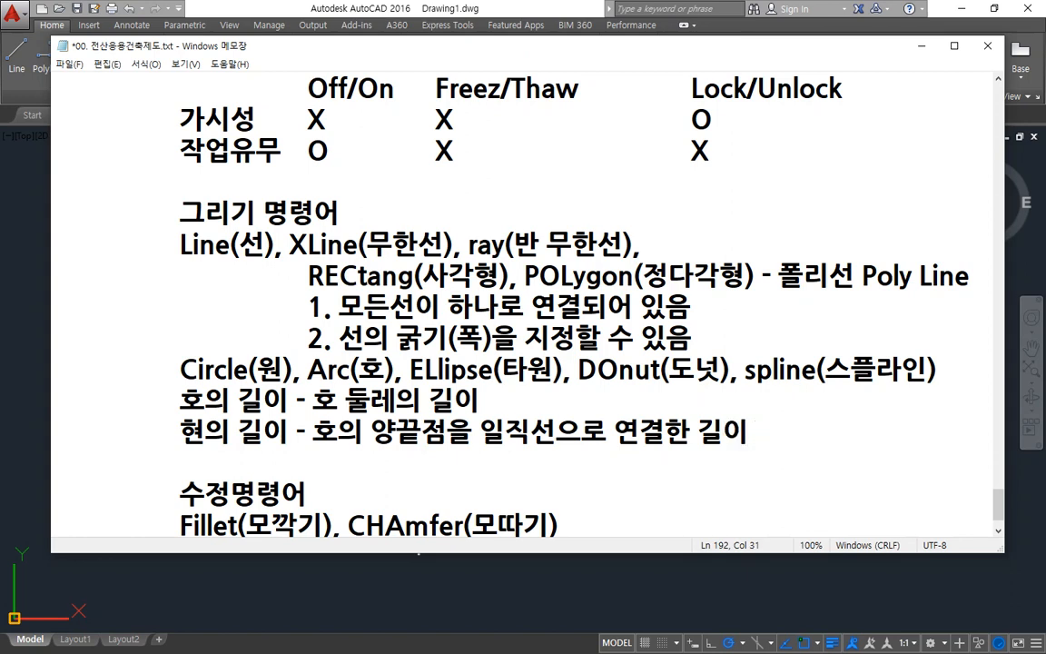
pyautogui.write('지름보다 ')
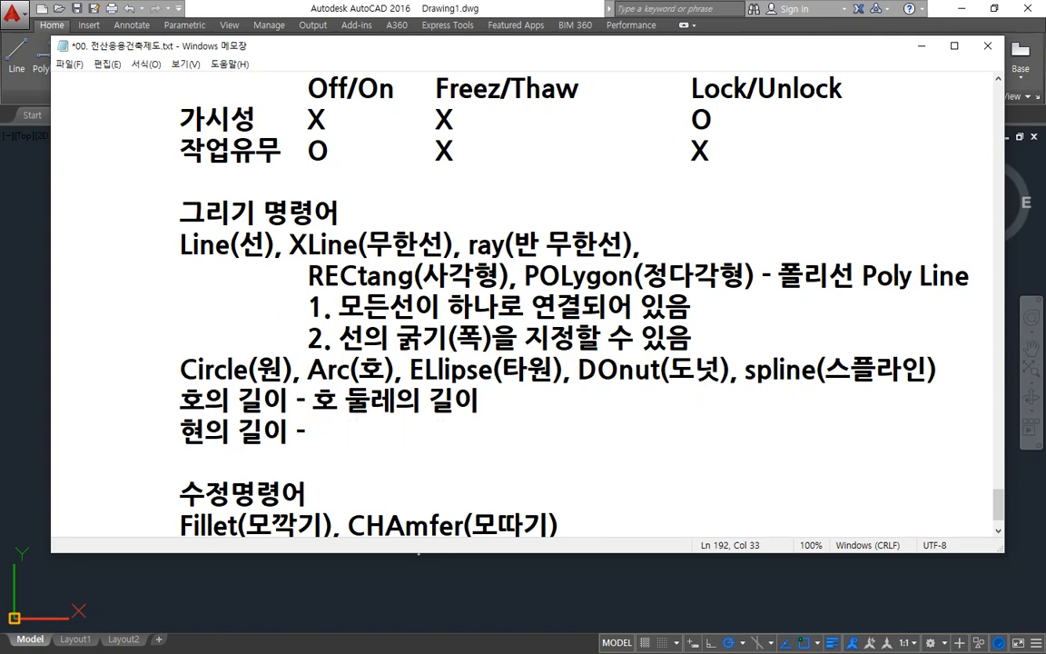
pyautogui.write('클 수 없으')
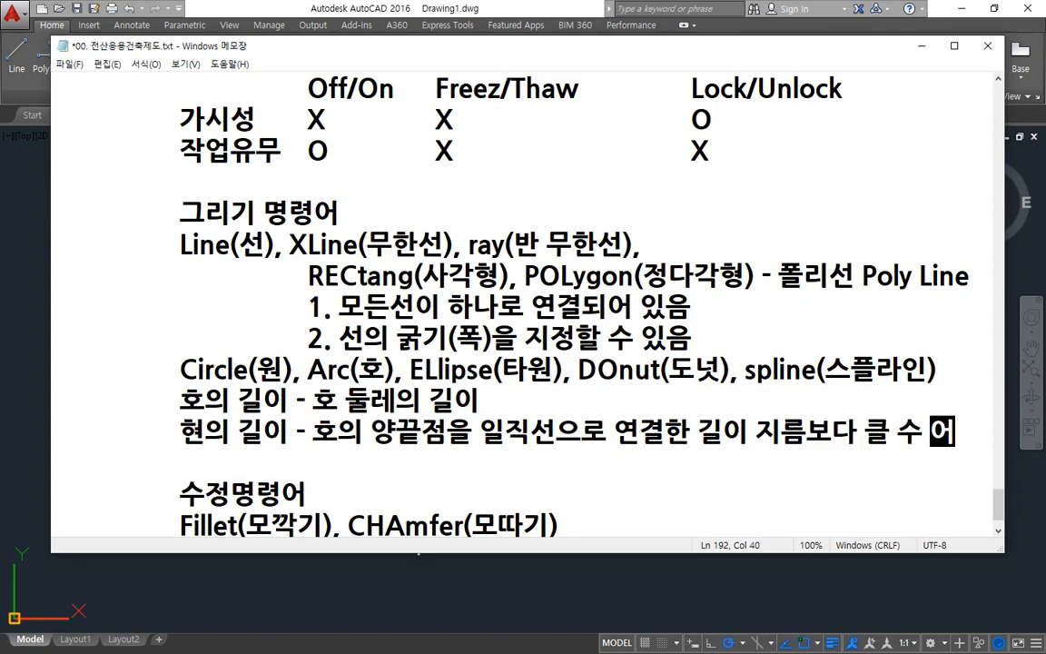
pyautogui.write('ㅁ')
# Step: Move the remark "지름보다 클 수 없음" onto its own line, indented beneath the chord length definition
pyautogui.click(832, 434)
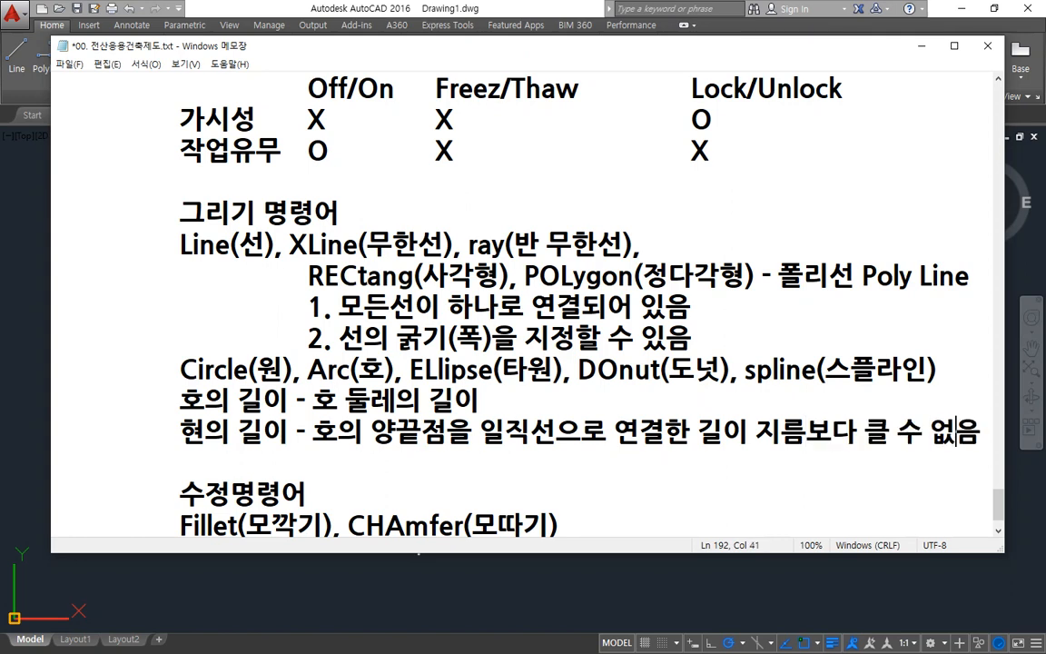
pyautogui.press('Left')
pyautogui.press('Left')
pyautogui.press('Left')
pyautogui.press('Left')
pyautogui.press('Return')
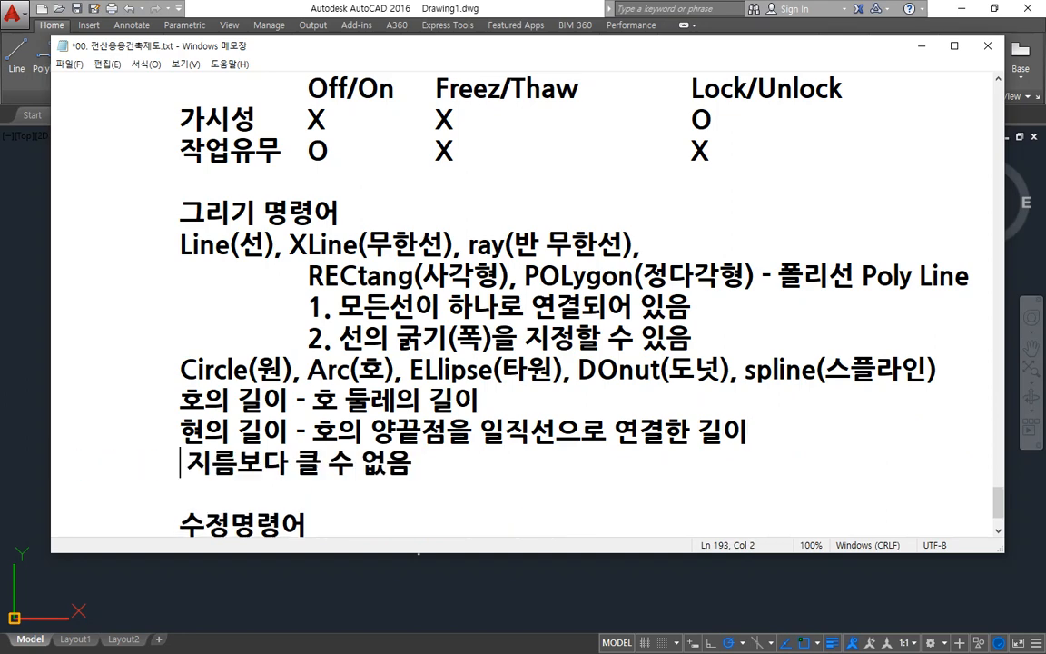
pyautogui.press('Tab')
pyautogui.press('Tab')
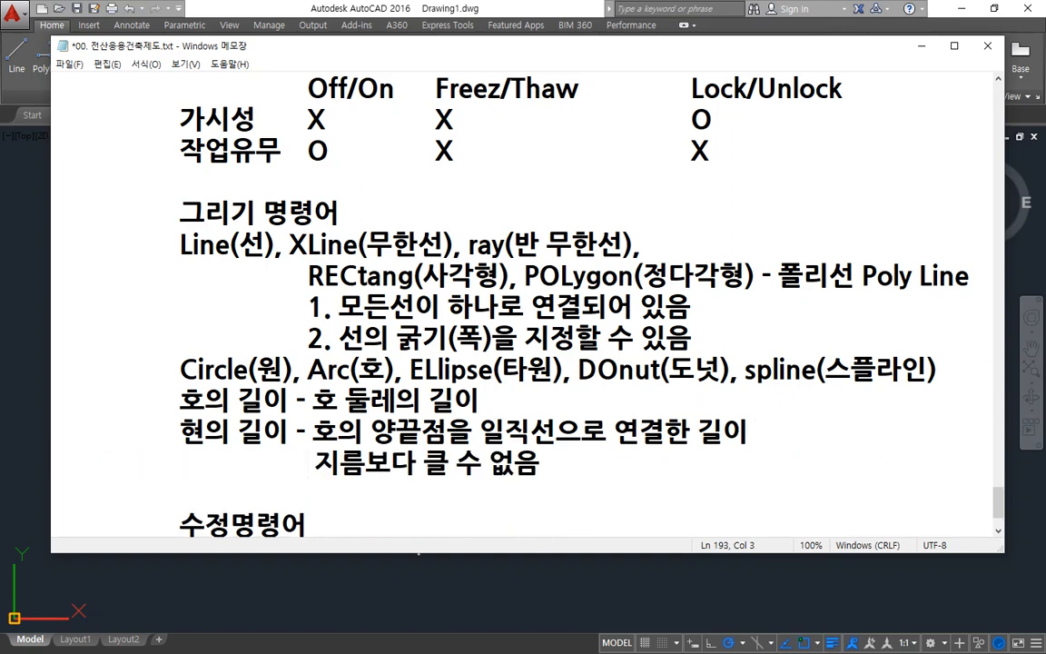
# Step: Switch back to the AutoCAD drawing with the construction lines
pyautogui.click(230, 6)
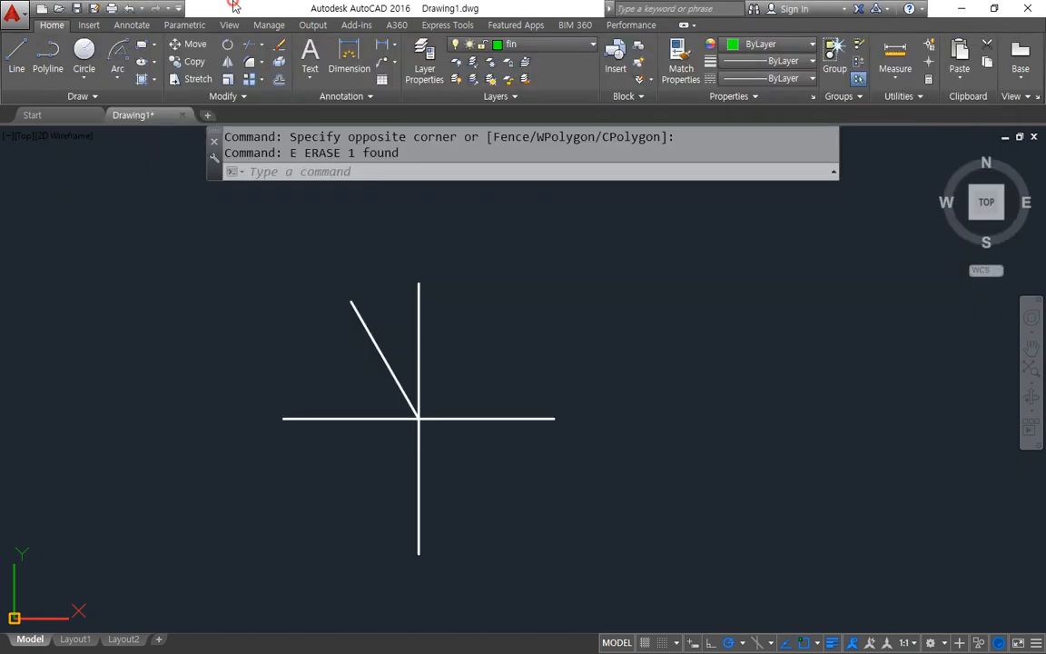
pyautogui.moveTo(545, 409)
pyautogui.mouseDown()
pyautogui.moveTo(555, 416)
pyautogui.moveTo(436, 420)
pyautogui.mouseUp()
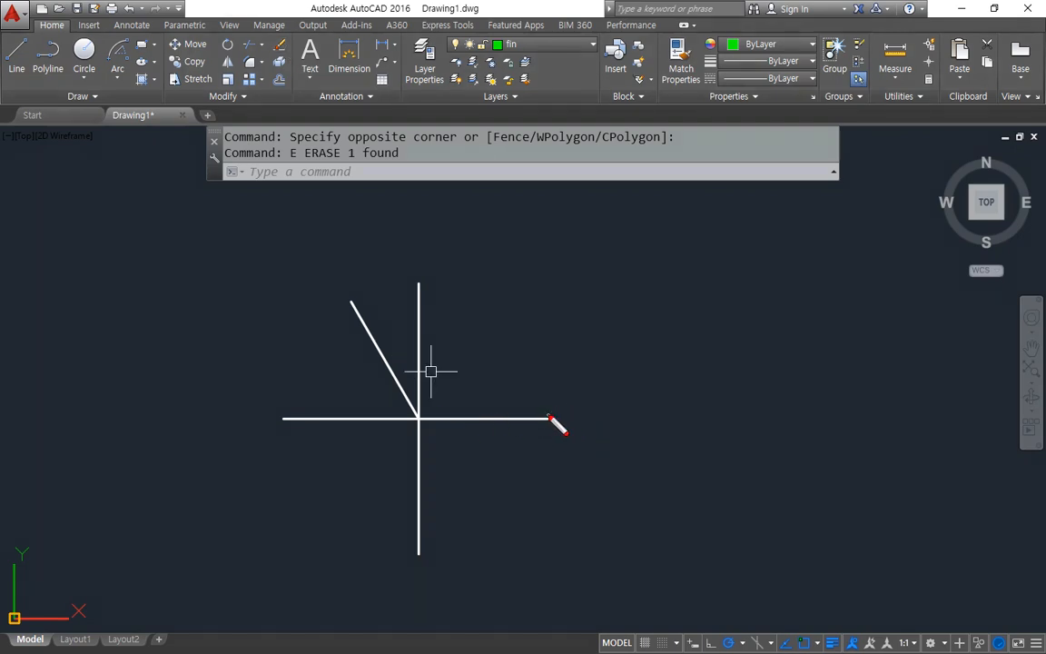
pyautogui.moveTo(554, 417)
pyautogui.mouseDown()
pyautogui.moveTo(292, 418)
pyautogui.moveTo(316, 428)
pyautogui.mouseUp()
pyautogui.moveTo(558, 395); pyautogui.dragTo(542, 425)
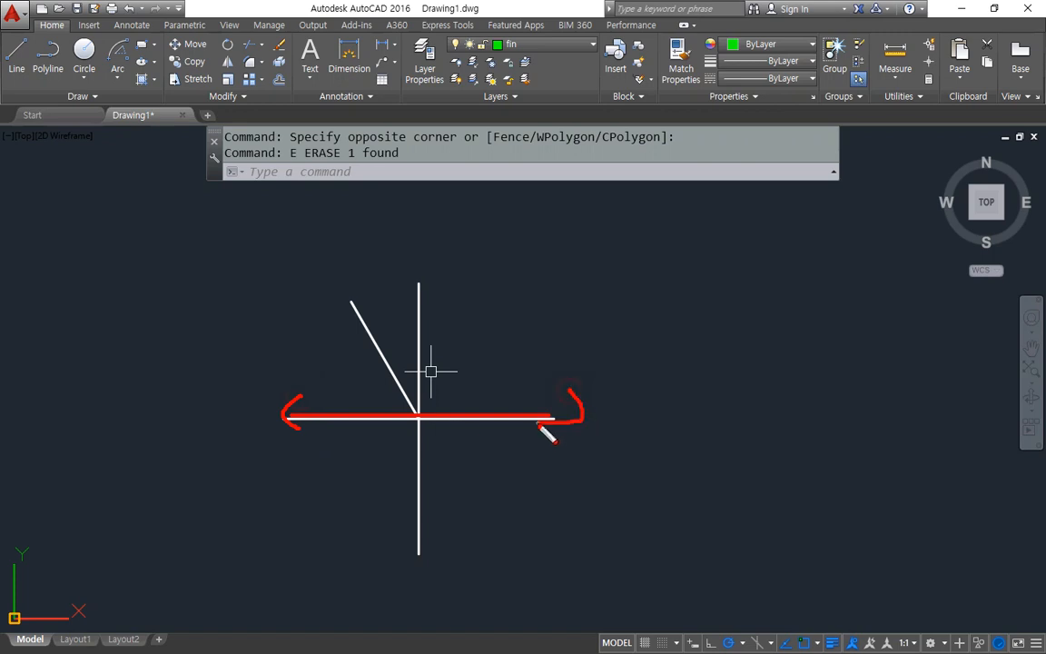
# Step: Draw a Start, Center, Length arc from the horizontal line's right end, centered on the lines' intersection, with chord length 100
pyautogui.click(123, 81)
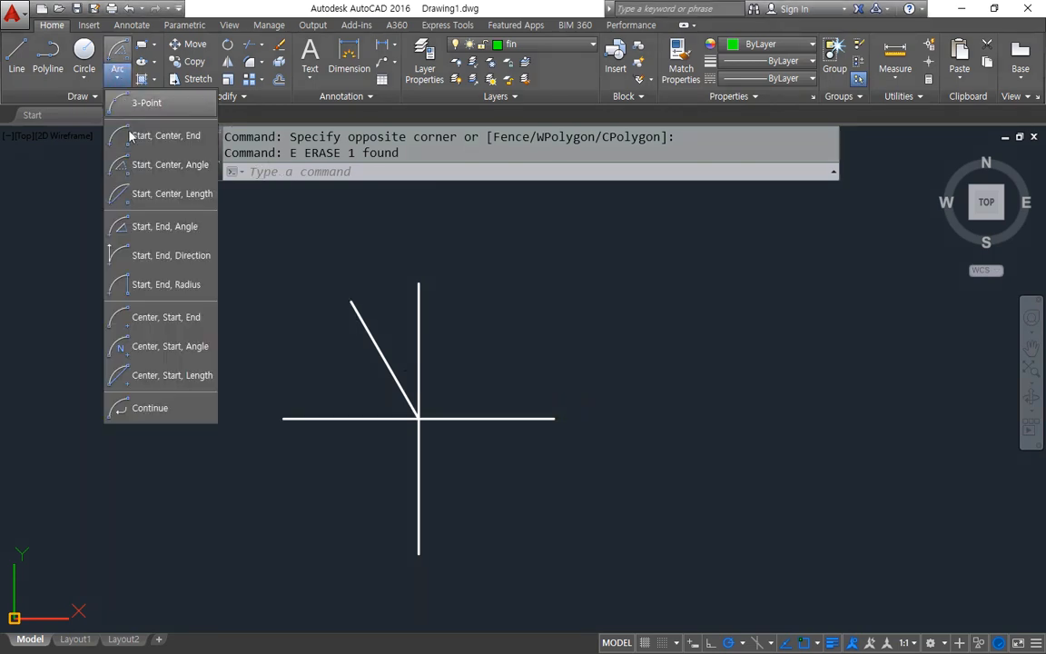
pyautogui.click(148, 195)
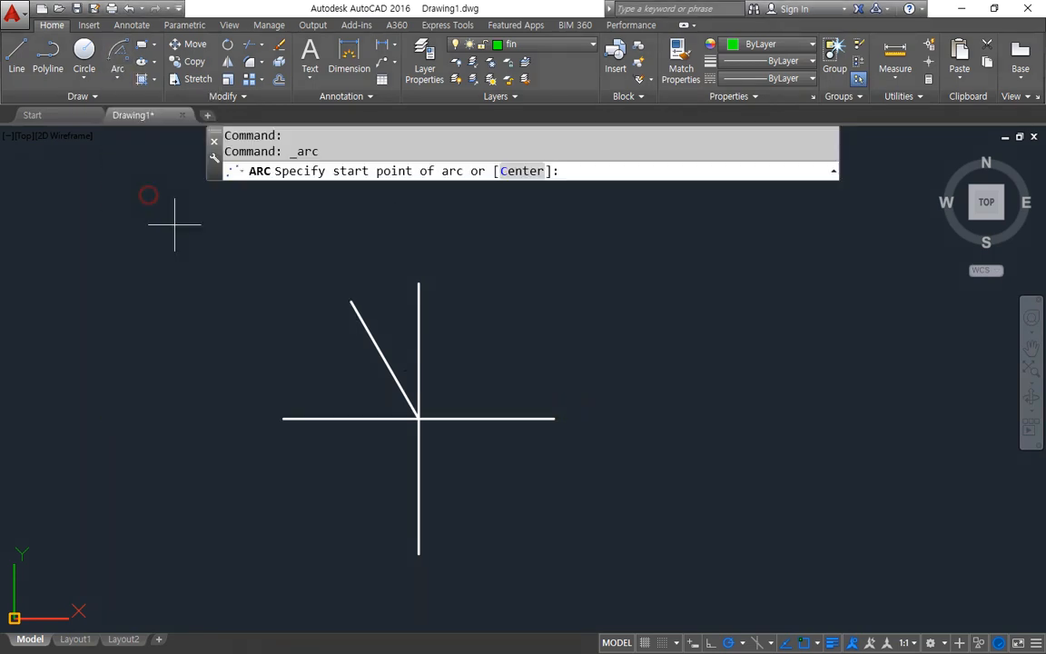
pyautogui.click(551, 419)
pyautogui.click(418, 418)
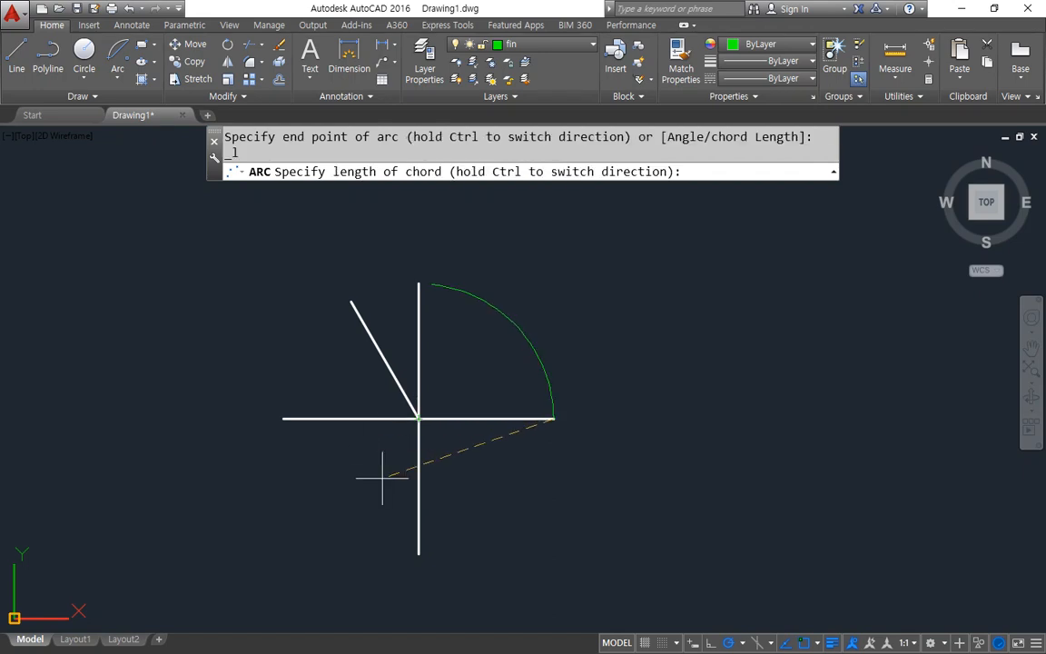
pyautogui.write('100')
pyautogui.press('Return')
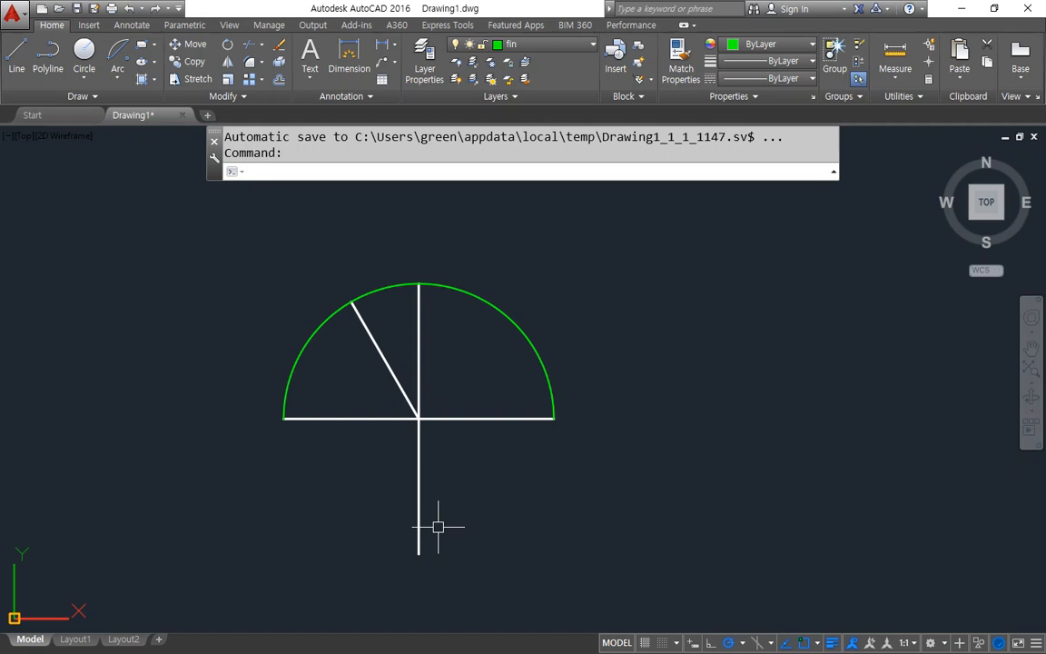
# Step: Erase the semicircular arc above the horizontal line
pyautogui.click(493, 306)
pyautogui.write('e')
pyautogui.press('Return')
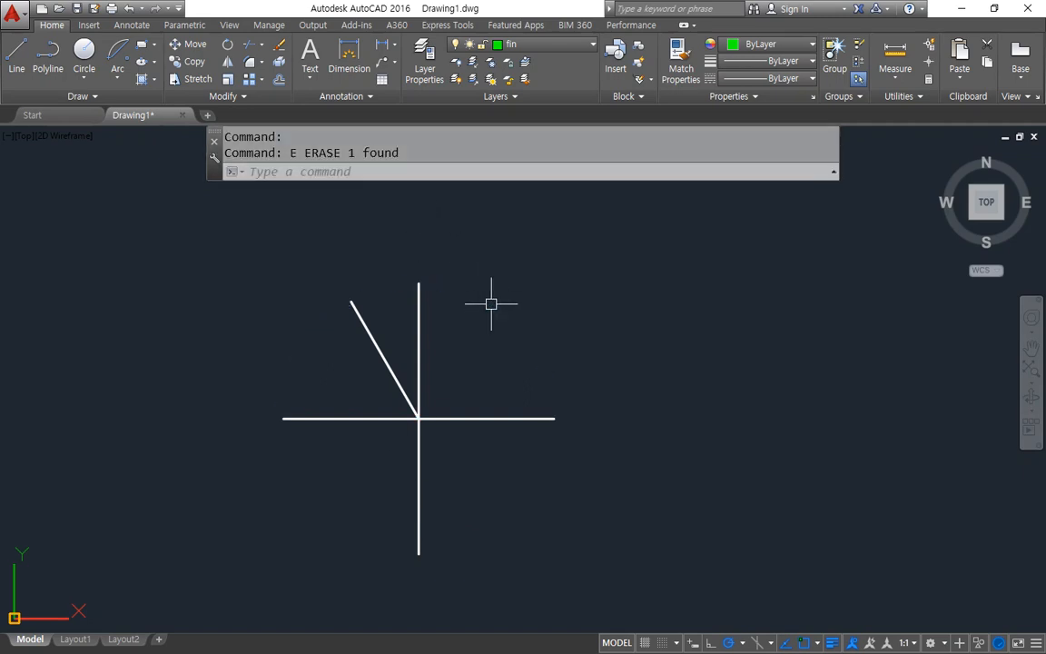
# Step: Draw a Start, Center, Length arc from the horizontal line's right end about the intersection with chord length 80, and erase it
pyautogui.click(117, 53)
pyautogui.click(553, 420)
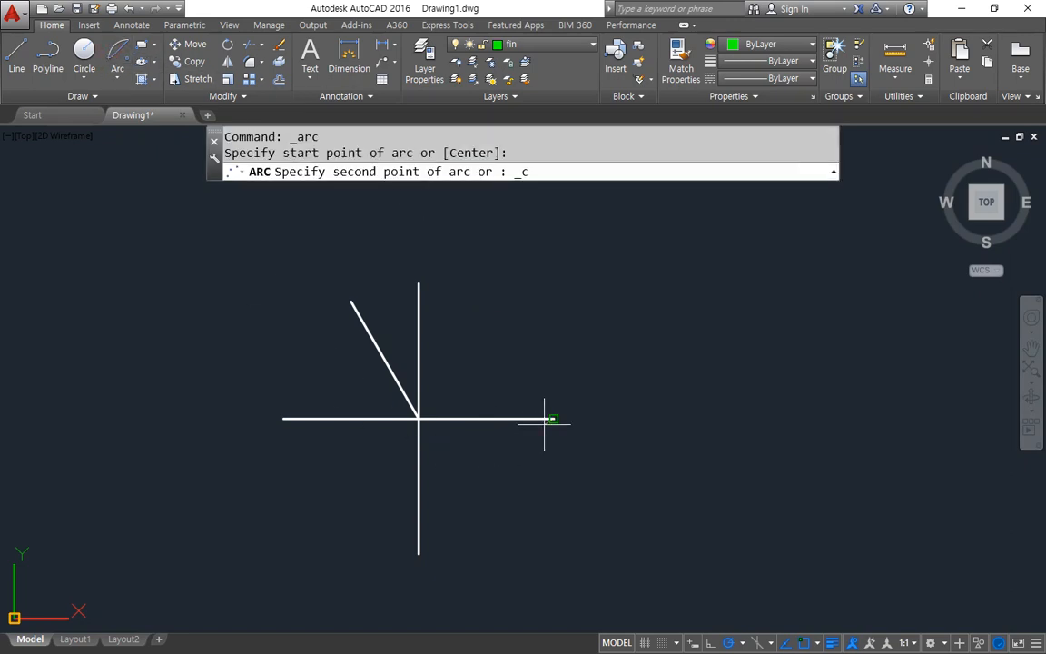
pyautogui.click(418, 419)
pyautogui.write('80')
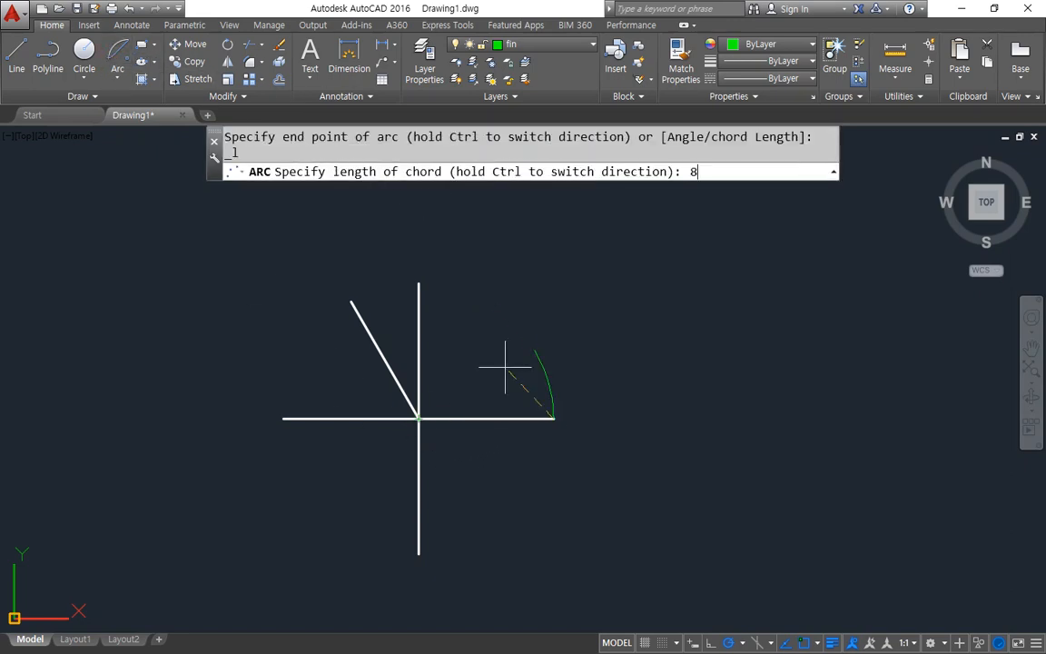
pyautogui.press('Return')
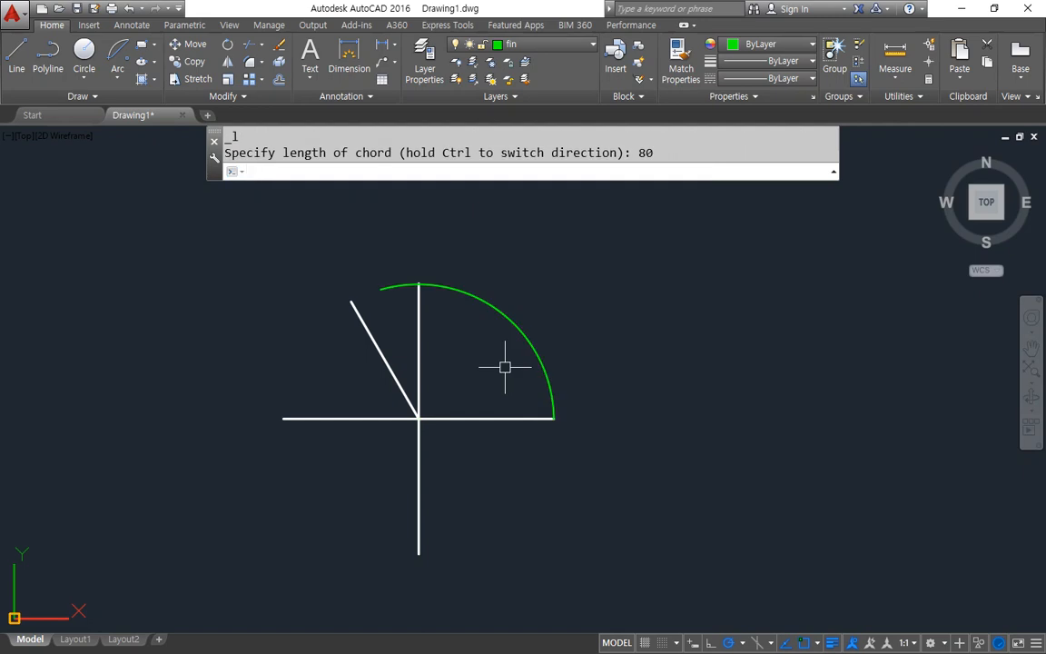
pyautogui.write('e')
pyautogui.press('Return')
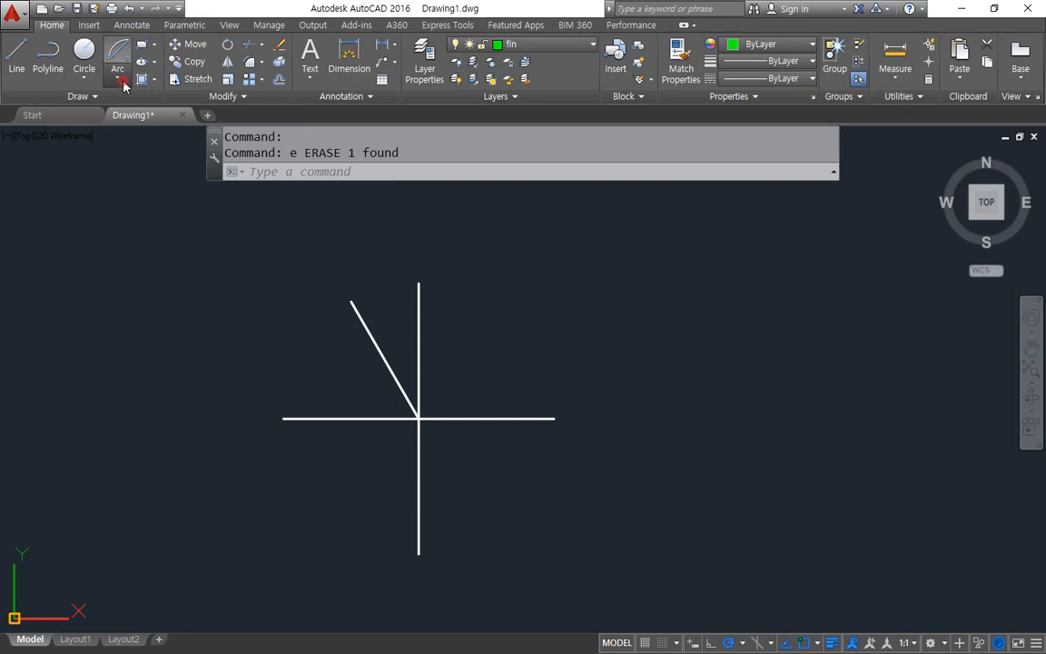
# Step: Draw a Start, End, Angle arc from the horizontal line's right end to the slanted line's upper end with an included angle of 120
pyautogui.click(118, 79)
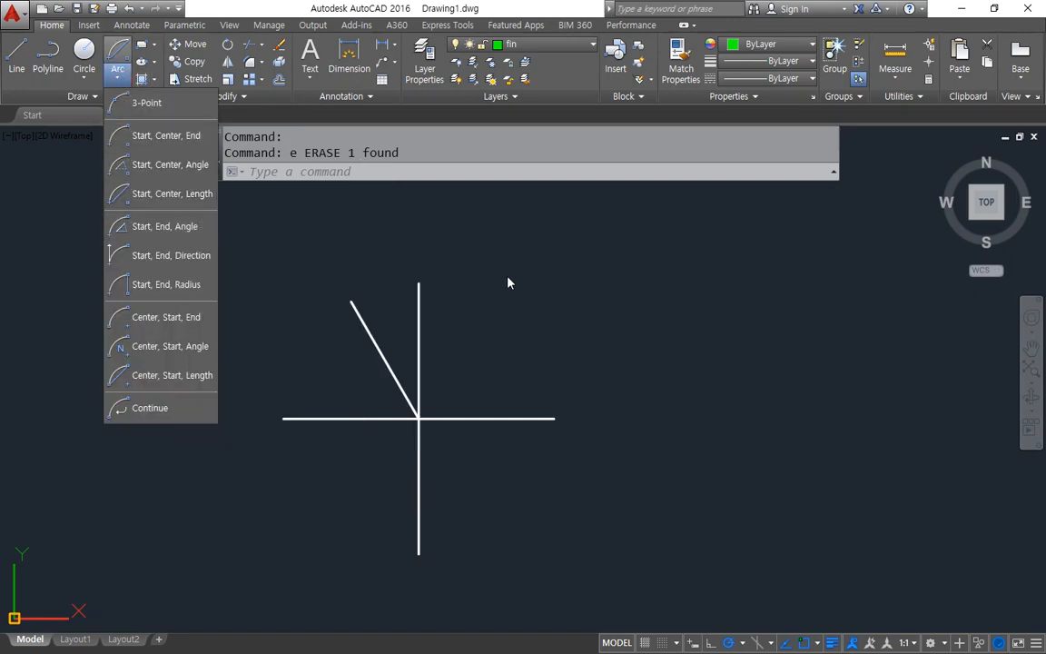
pyautogui.click(207, 226)
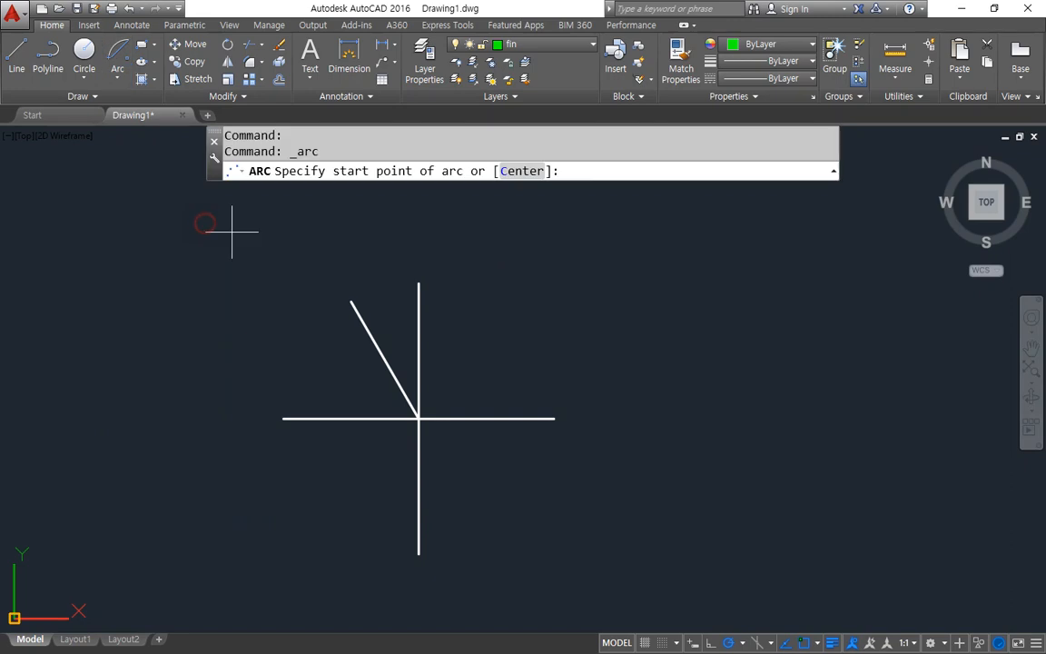
pyautogui.click(531, 420)
pyautogui.click(356, 322)
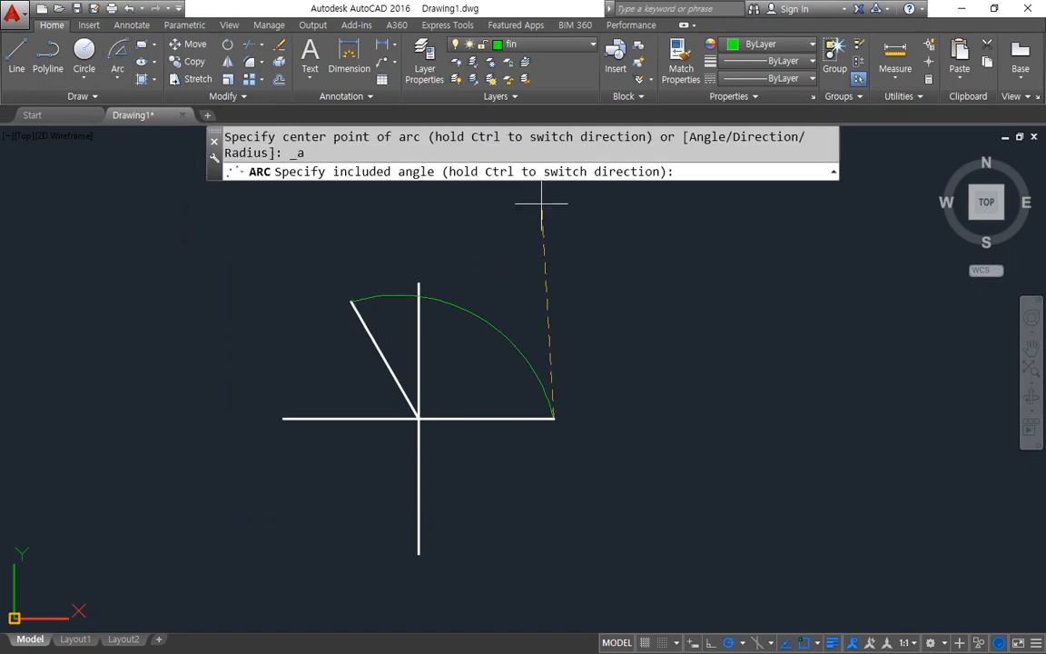
pyautogui.write('120')
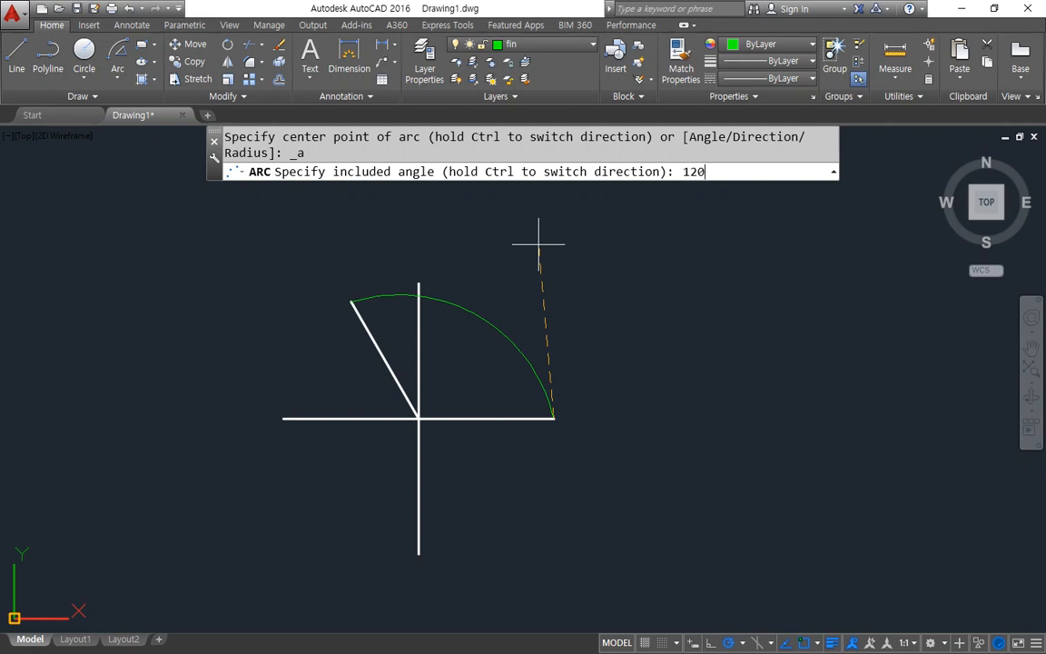
pyautogui.press('Return')
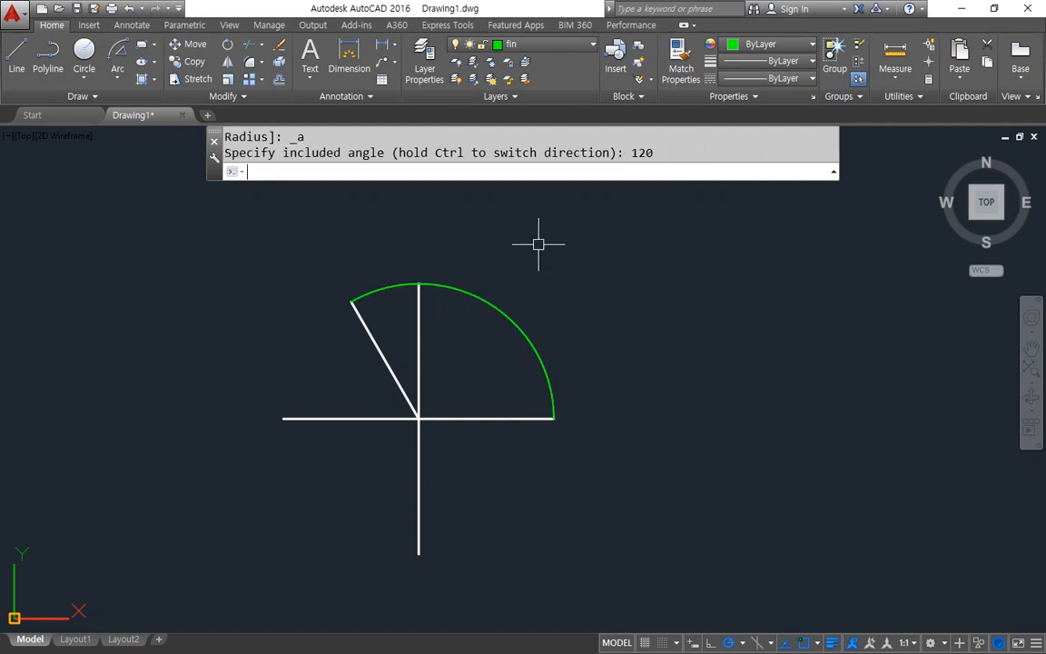
# Step: Erase the arc joining the horizontal line's right end to the slanted line's upper end
pyautogui.click(542, 357)
pyautogui.click(485, 408)
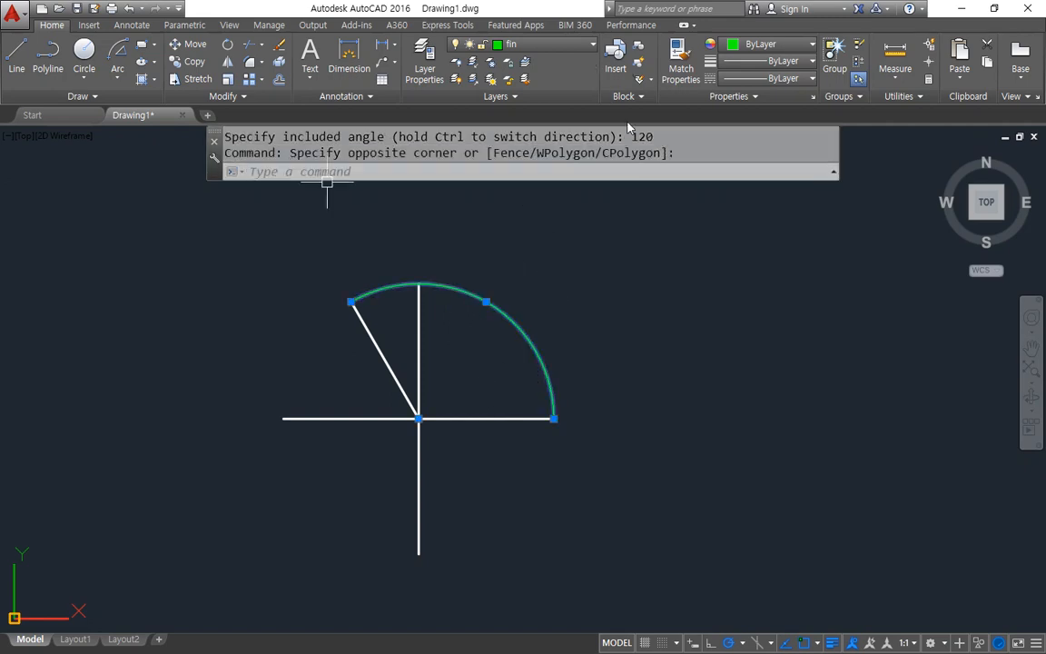
pyautogui.press('Escape')
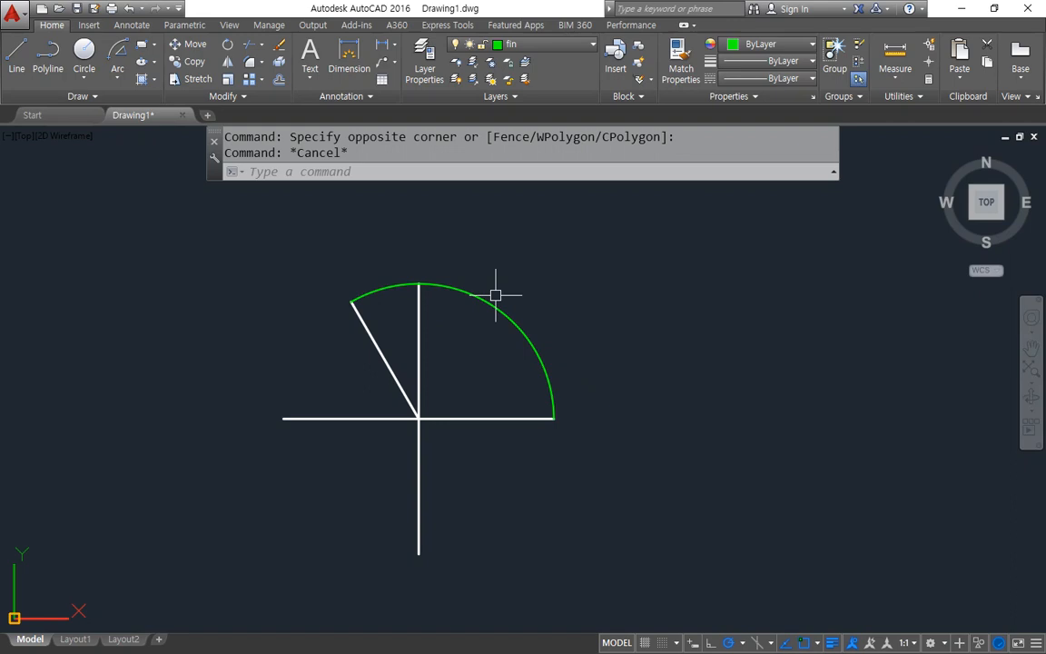
pyautogui.click(533, 299)
pyautogui.click(476, 338)
pyautogui.write('e')
pyautogui.press('Return')
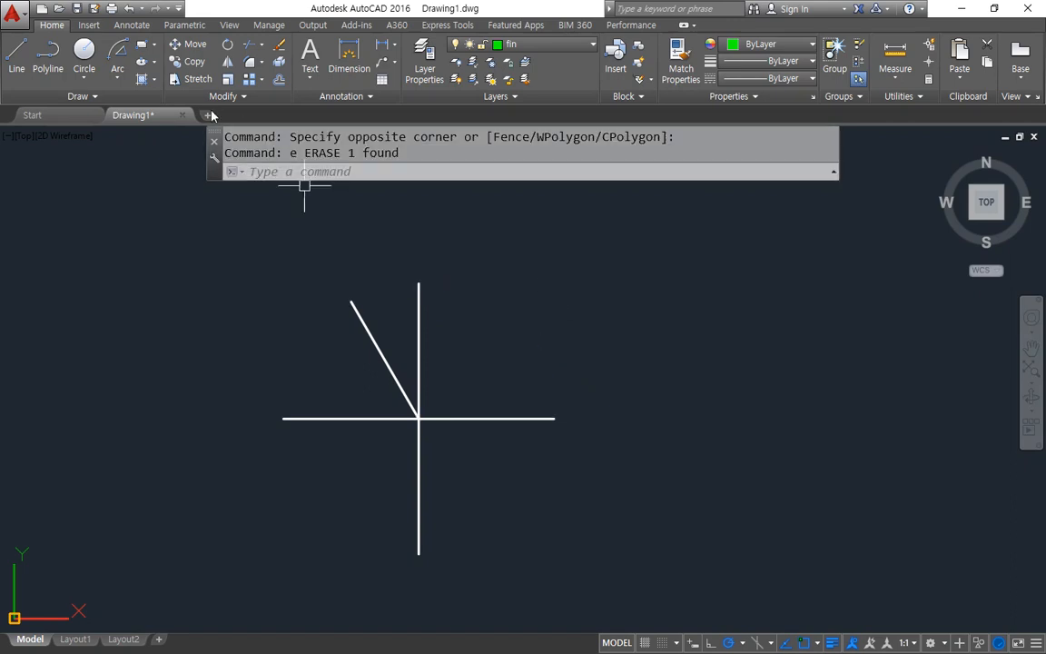
# Step: Draw a Start, End, Direction arc from the horizontal line's right end to the slanted line's upper end, with its start tangent straight up at 90°
pyautogui.click(118, 79)
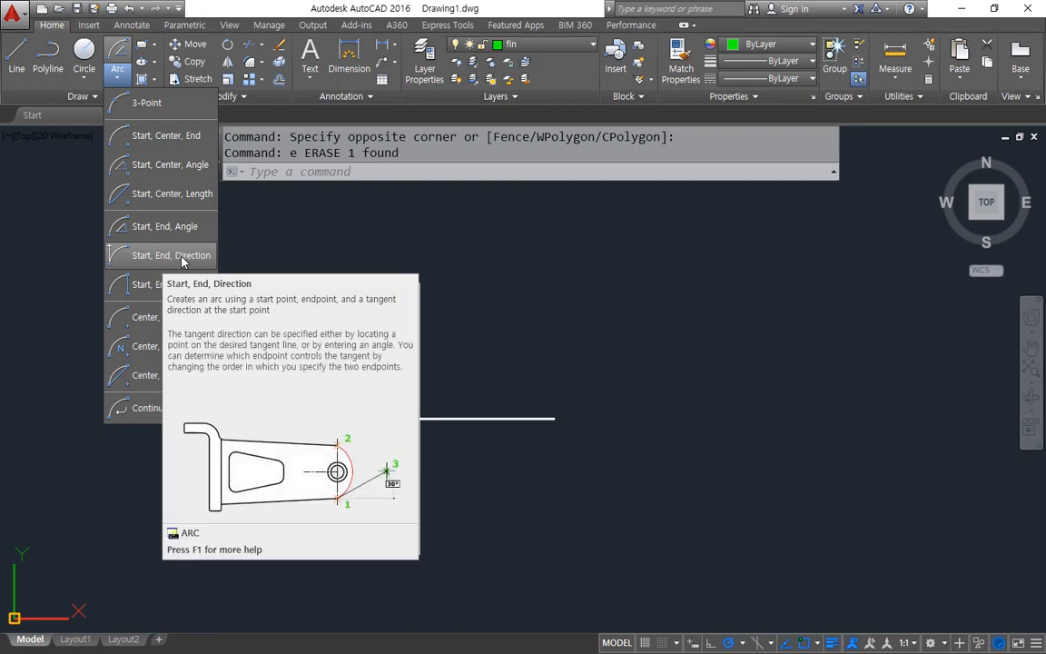
pyautogui.click(171, 255)
pyautogui.click(554, 419)
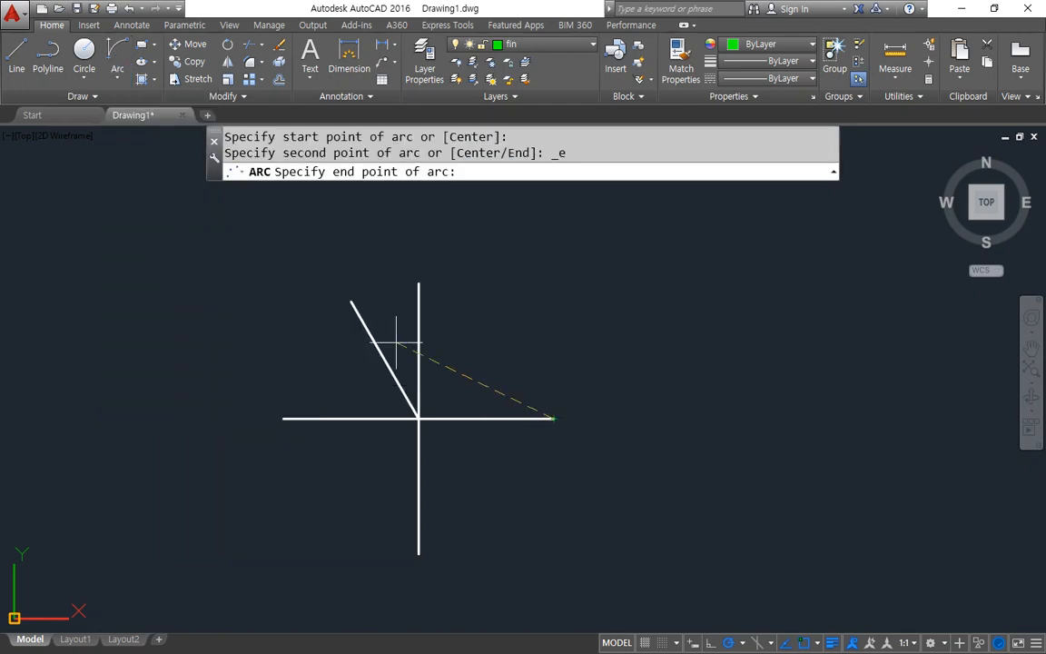
pyautogui.click(356, 320)
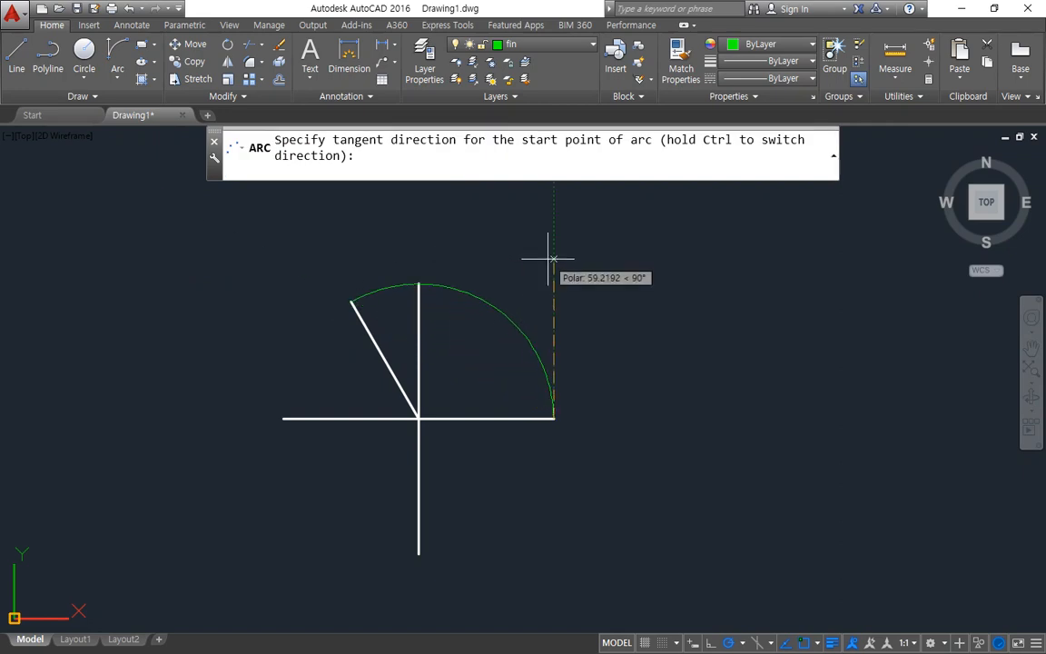
pyautogui.click(549, 259)
# Step: Draw a second Start, End, Direction arc between the same two endpoints, with its start tangent pointing left along the horizontal line
pyautogui.click(118, 52)
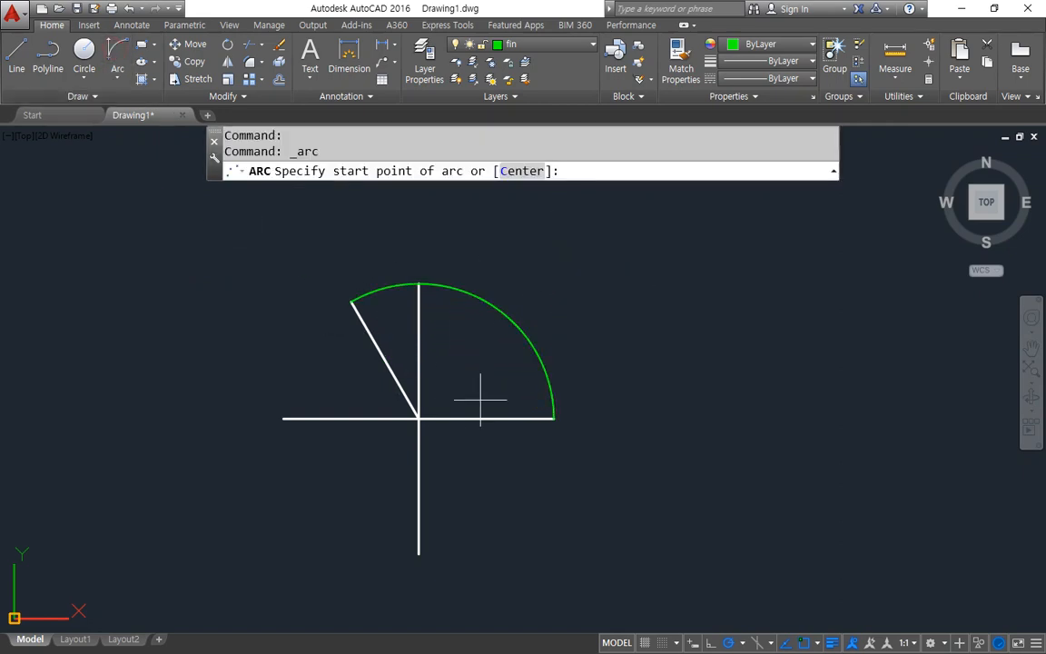
pyautogui.click(551, 418)
pyautogui.click(356, 320)
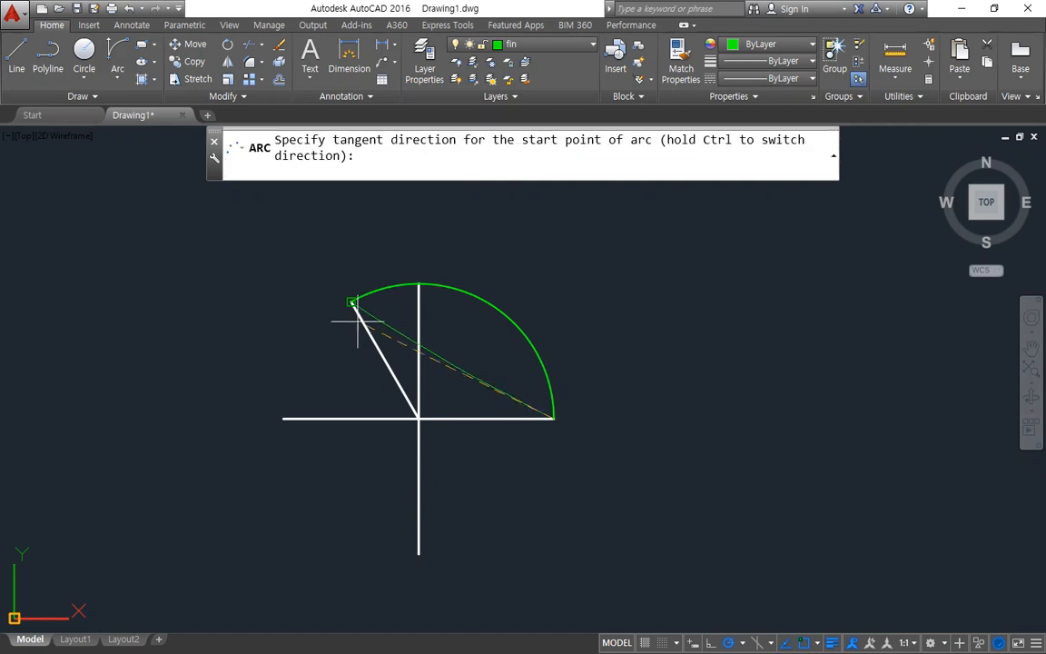
pyautogui.click(345, 416)
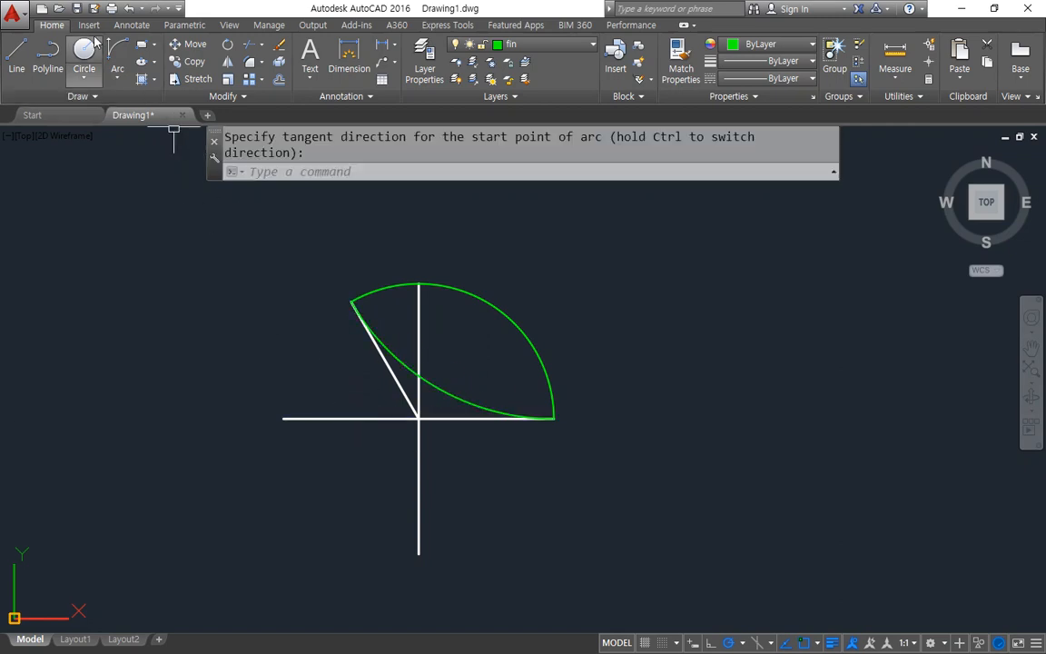
# Step: Draw a third Start, End, Direction arc between the same two endpoints, with its start tangent pointing straight down
pyautogui.click(116, 50)
pyautogui.click(551, 420)
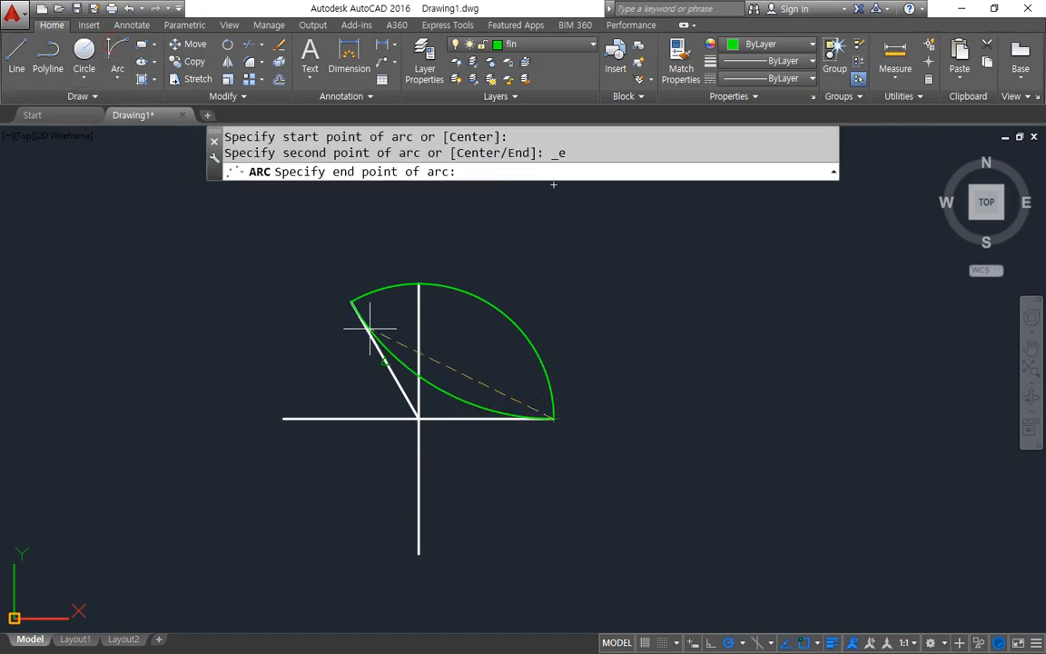
pyautogui.click(354, 300)
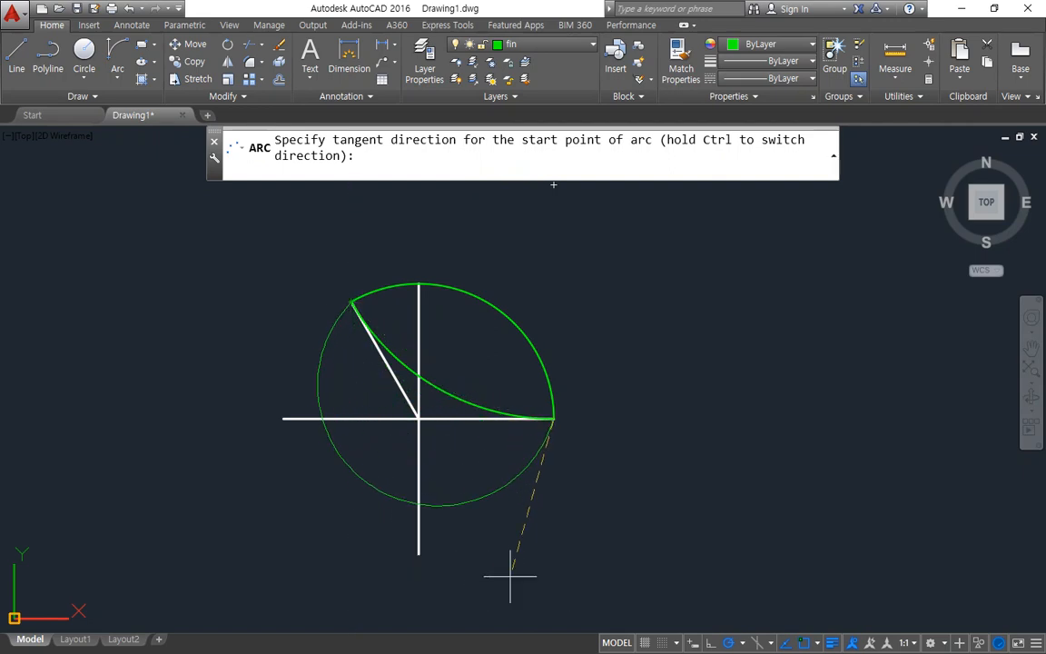
pyautogui.click(553, 572)
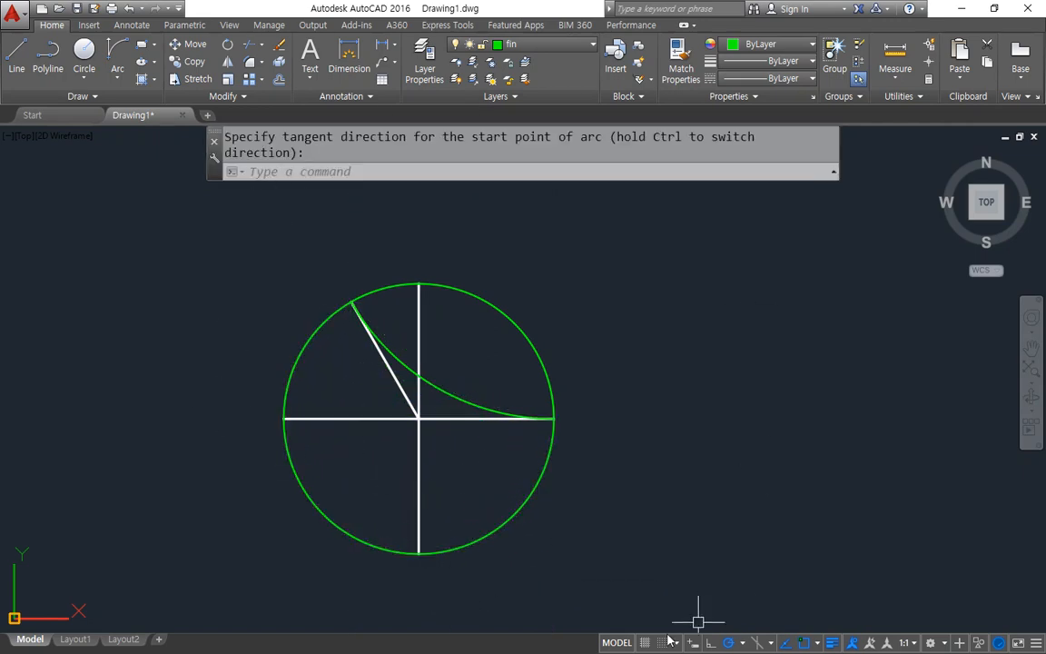
# Step: Draw a Start, End, Radius arc from the horizontal line's right end to the slanted line's upper end with radius 50
pyautogui.click(117, 80)
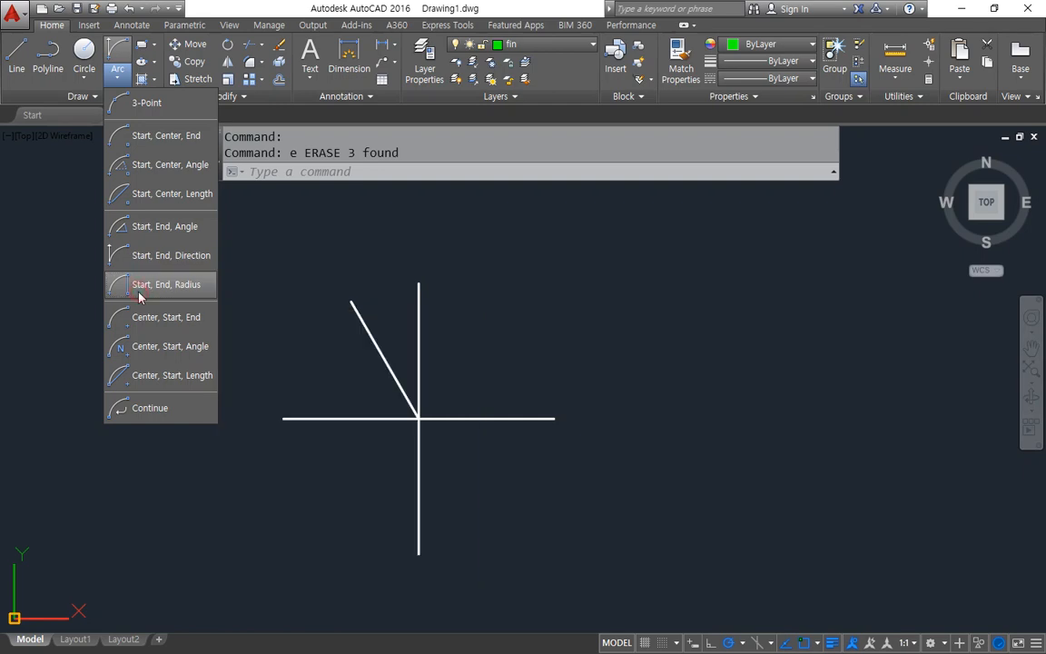
pyautogui.click(139, 297)
pyautogui.click(537, 420)
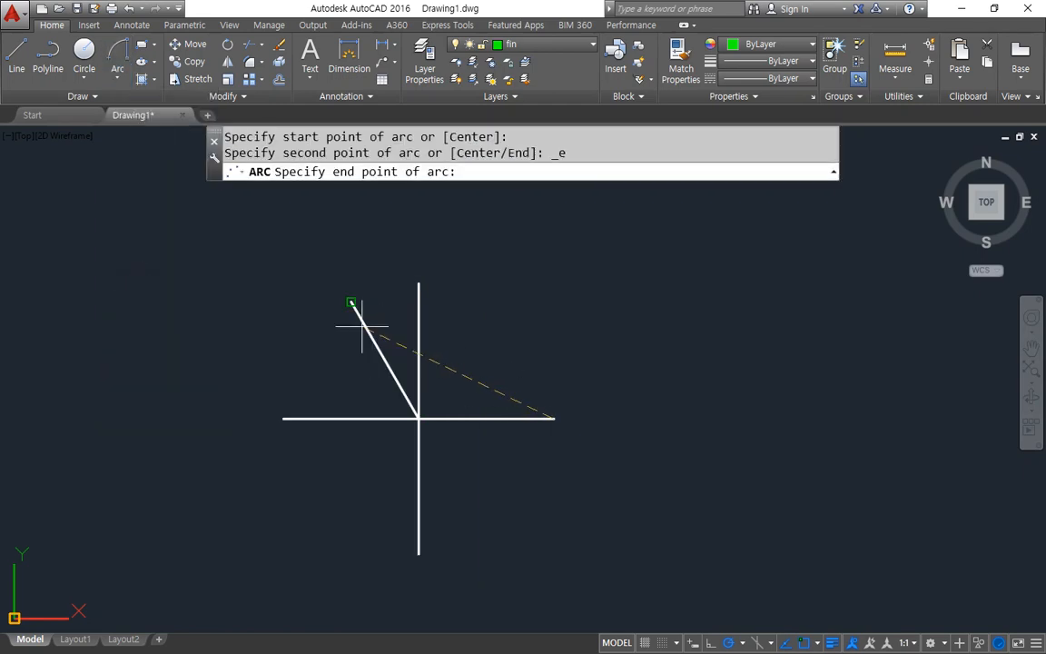
pyautogui.click(352, 303)
pyautogui.write('50')
pyautogui.press('Return')
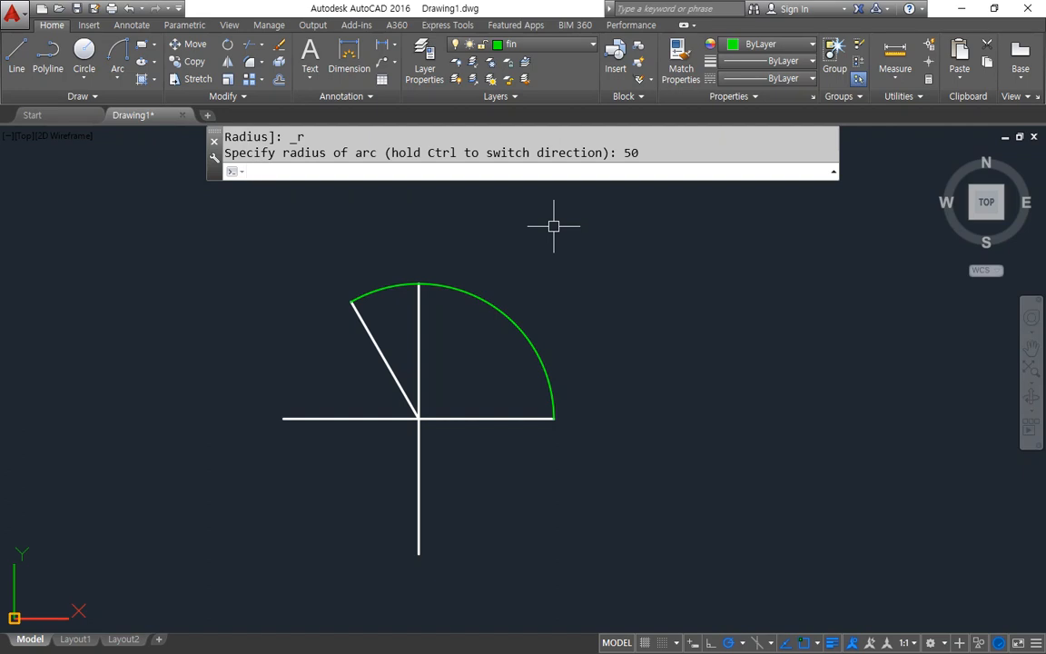
pyautogui.moveTo(556, 432)
pyautogui.mouseDown()
pyautogui.moveTo(535, 413)
pyautogui.moveTo(567, 407)
pyautogui.moveTo(564, 431)
pyautogui.moveTo(546, 308)
pyautogui.moveTo(511, 288)
pyautogui.moveTo(532, 273)
pyautogui.mouseUp()
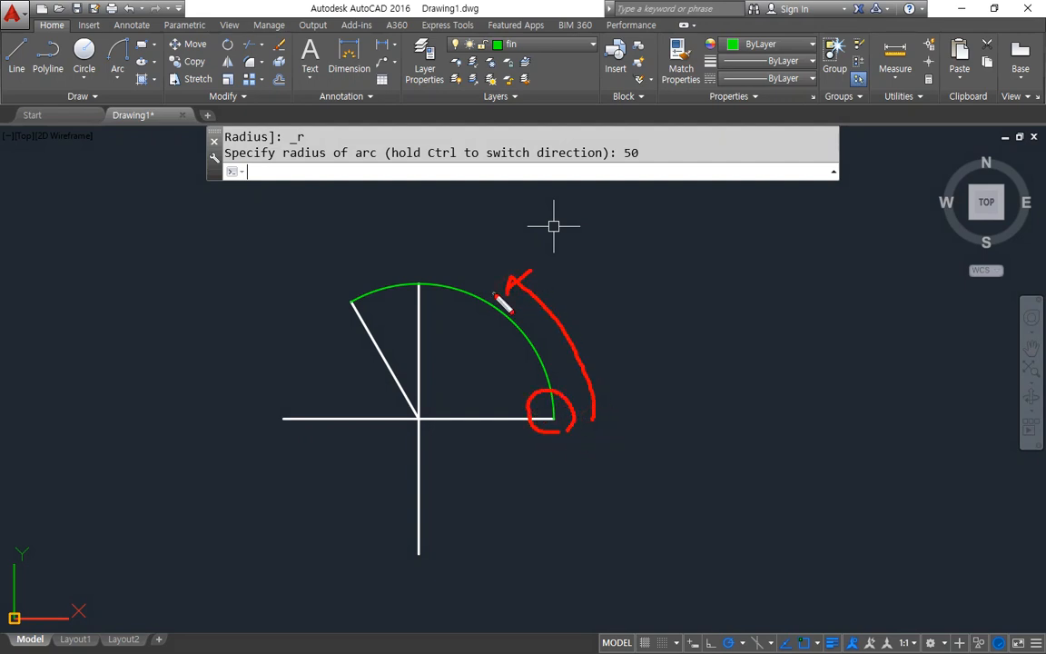
pyautogui.press('Escape')
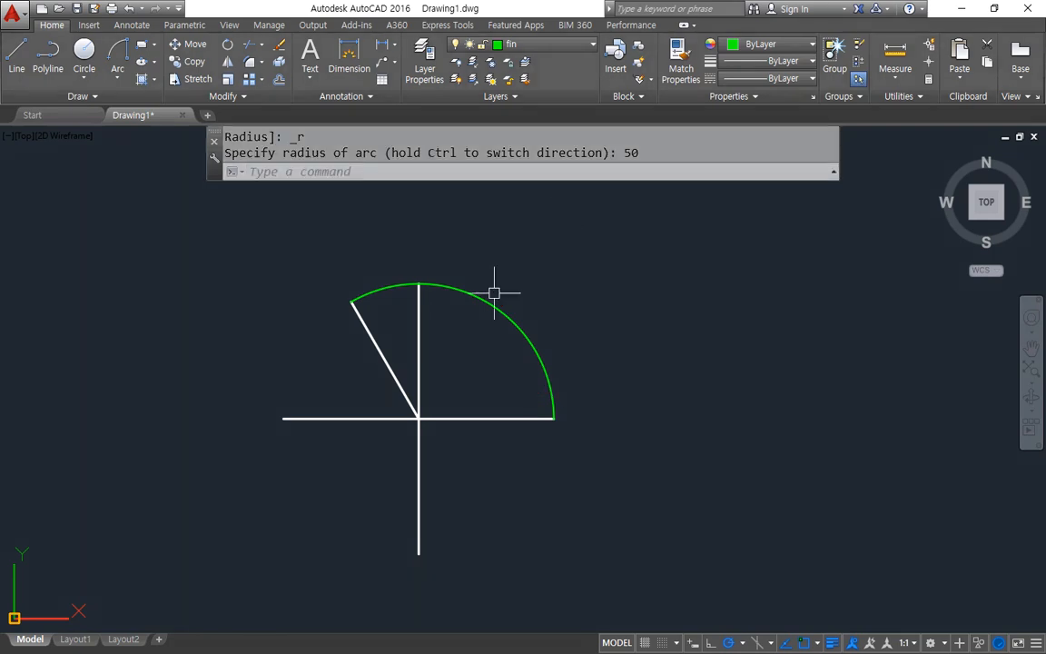
# Step: Erase the radius 50 arc above the construction lines
pyautogui.moveTo(509, 264); pyautogui.dragTo(472, 313)
pyautogui.write('e')
pyautogui.press('Return')
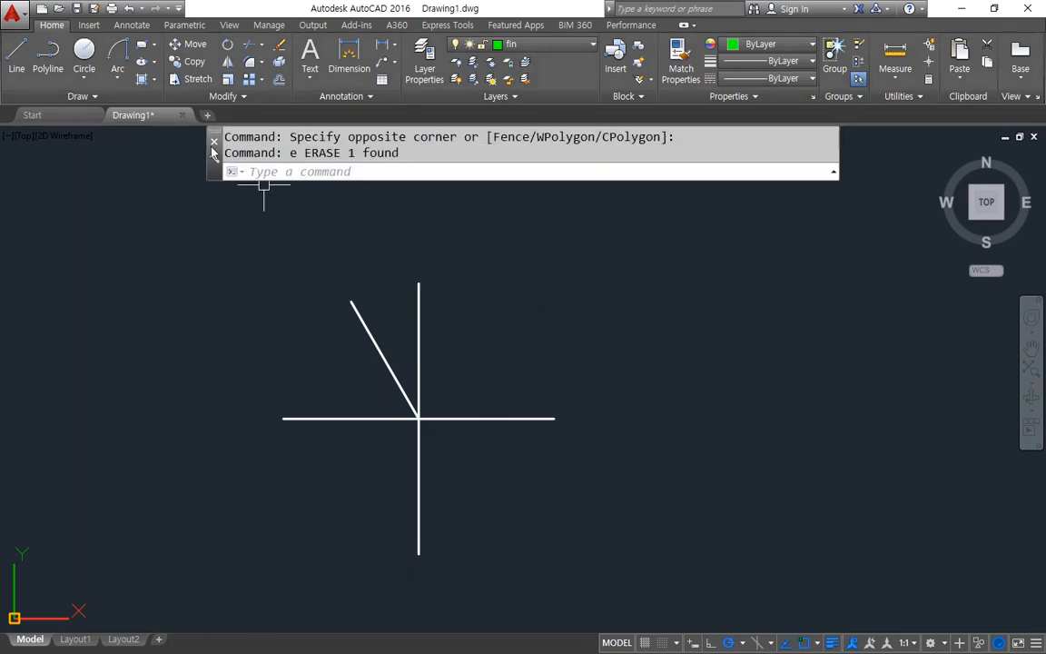
# Step: Draw a Start, End, Radius arc from the slanted line's upper end to the horizontal line's right end with radius 50
pyautogui.click(117, 57)
pyautogui.click(352, 300)
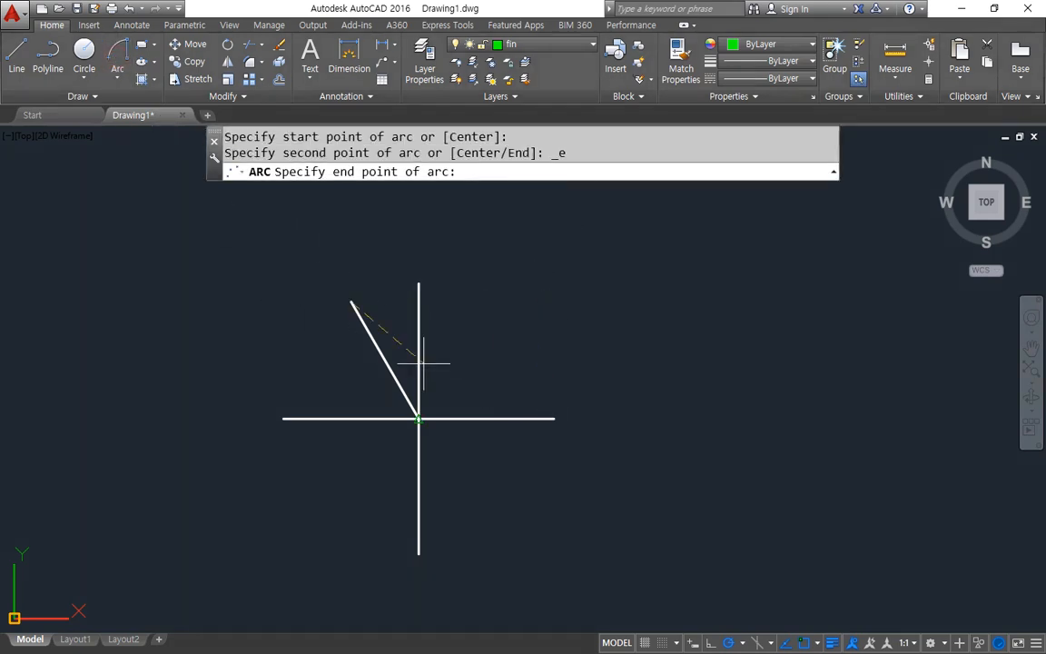
pyautogui.click(550, 419)
pyautogui.moveTo(367, 320)
pyautogui.mouseDown()
pyautogui.moveTo(351, 299)
pyautogui.moveTo(385, 331)
pyautogui.mouseUp()
pyautogui.moveTo(290, 217)
pyautogui.mouseDown()
pyautogui.moveTo(409, 440)
pyautogui.moveTo(427, 418)
pyautogui.mouseUp()
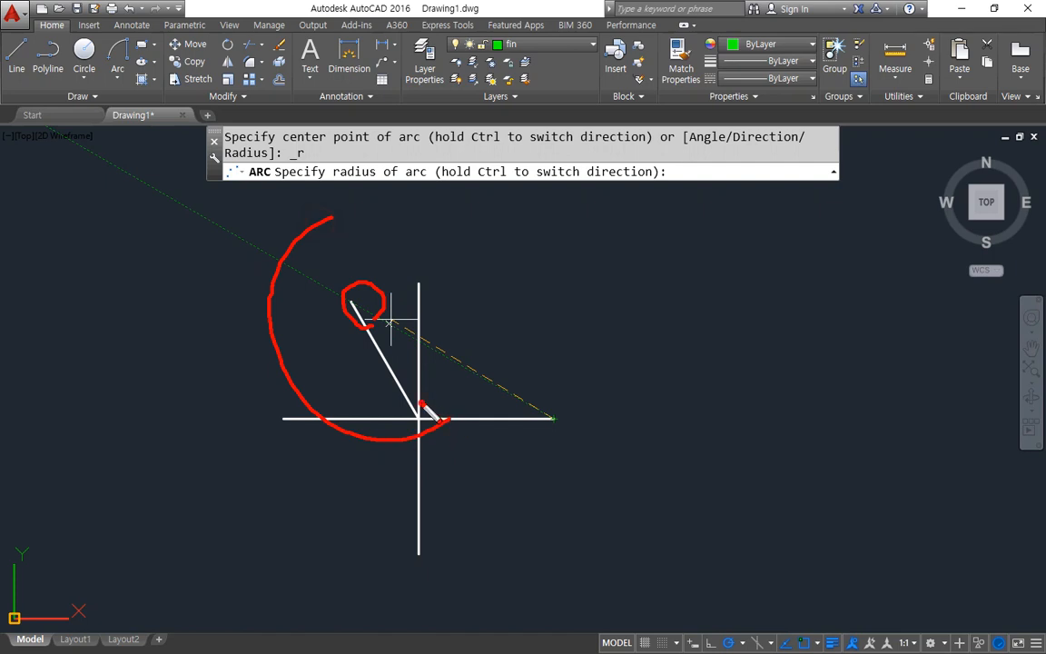
pyautogui.press('Escape')
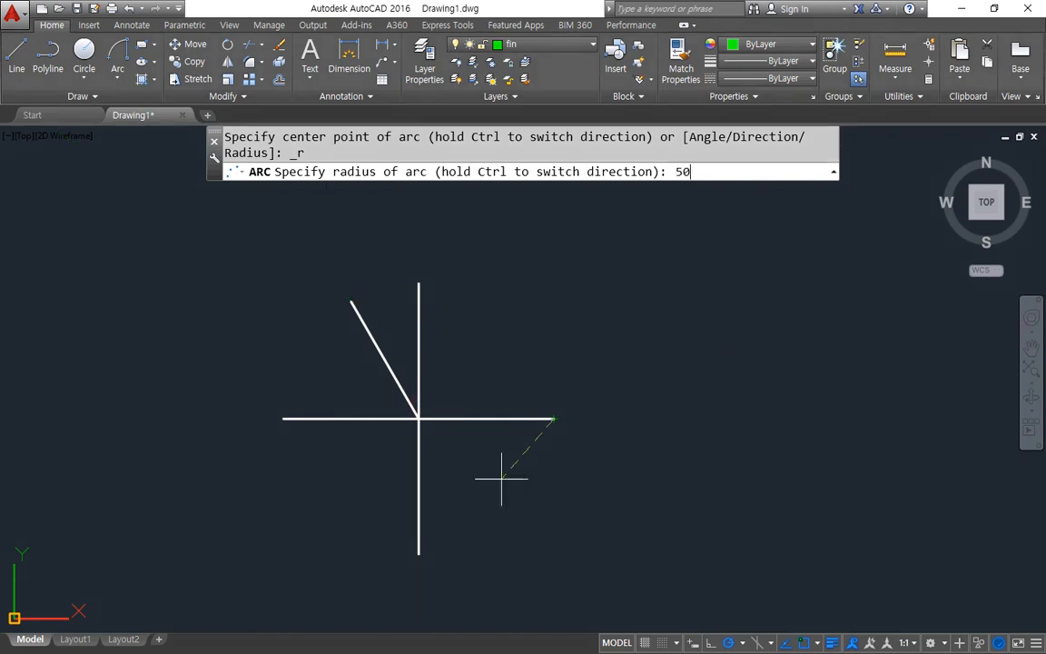
pyautogui.press('Return')
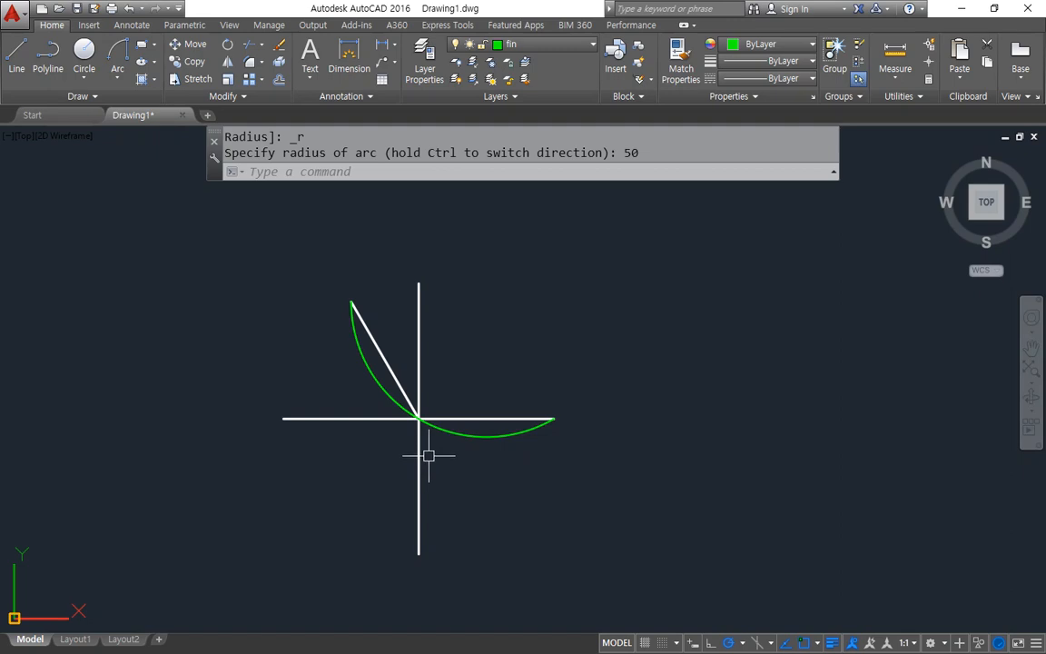
# Step: Switch to the Chrome browser and examine the slotted wheel drawing, tracing its centre lines and the angles between them
pyautogui.hotkey('alt', 'Tab')
pyautogui.moveTo(461, 332); pyautogui.dragTo(264, 436)
pyautogui.moveTo(298, 236); pyautogui.dragTo(295, 416)
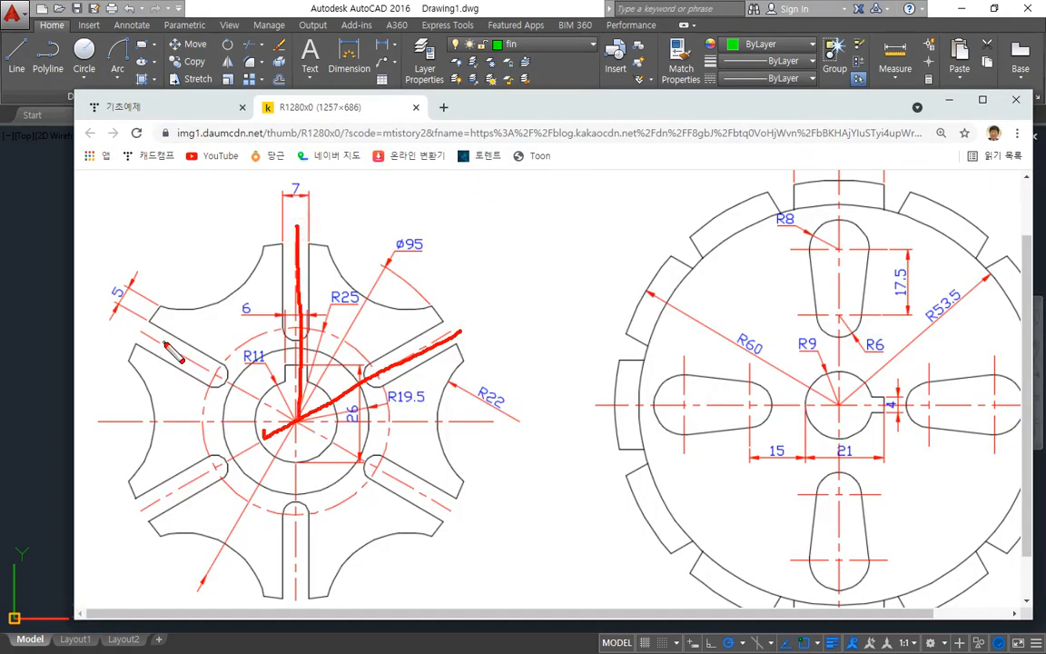
pyautogui.moveTo(164, 343)
pyautogui.mouseDown()
pyautogui.moveTo(292, 420)
pyautogui.moveTo(173, 496)
pyautogui.mouseUp()
pyautogui.moveTo(295, 422)
pyautogui.mouseDown()
pyautogui.moveTo(300, 601)
pyautogui.moveTo(399, 472)
pyautogui.moveTo(439, 514)
pyautogui.mouseUp()
pyautogui.press('e')
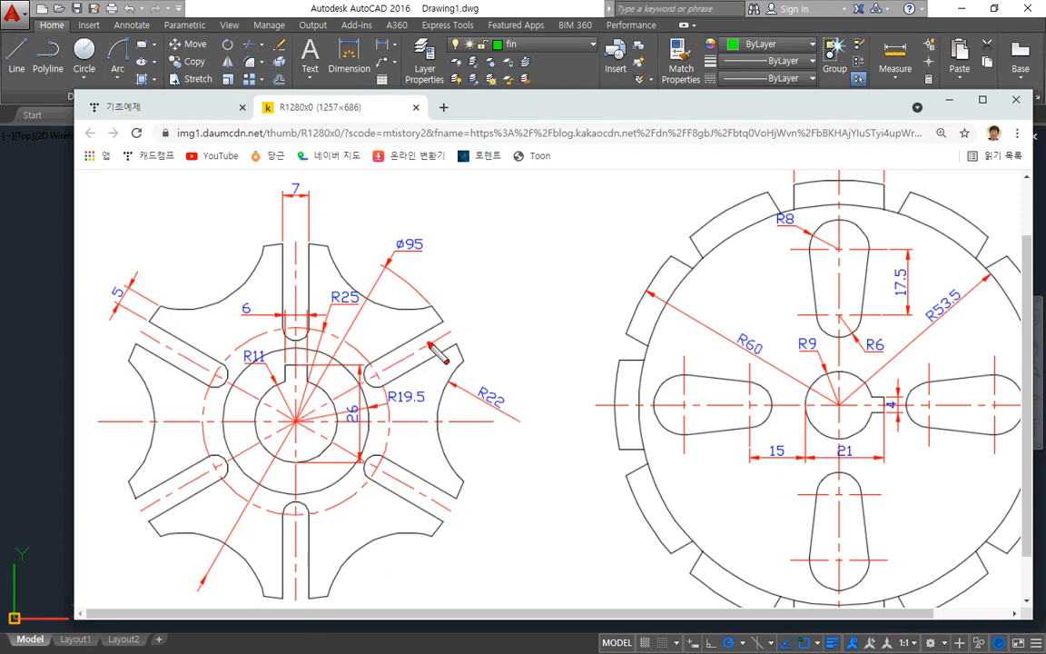
pyautogui.moveTo(430, 343); pyautogui.dragTo(273, 432)
pyautogui.moveTo(298, 265); pyautogui.dragTo(294, 415)
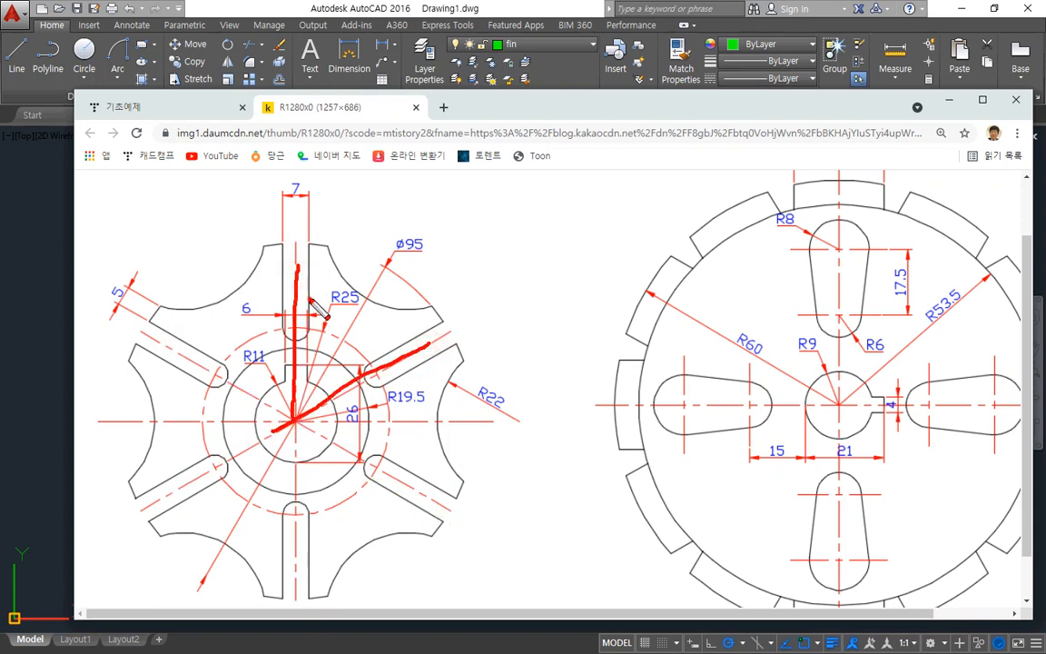
pyautogui.moveTo(309, 298)
pyautogui.mouseDown()
pyautogui.moveTo(388, 353)
pyautogui.moveTo(396, 335)
pyautogui.mouseUp()
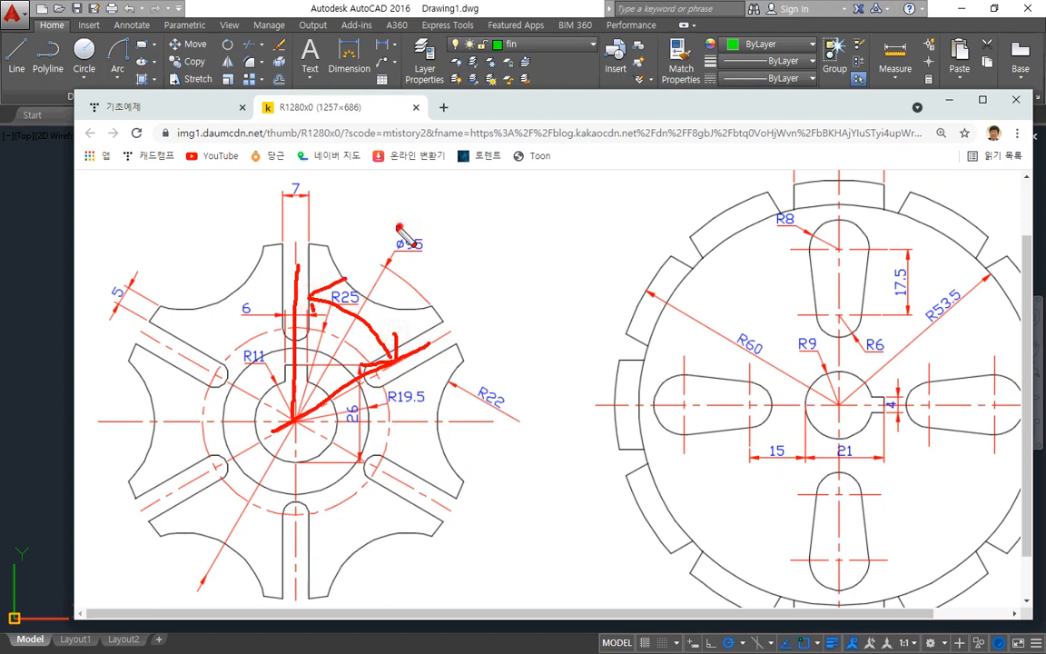
pyautogui.moveTo(397, 227)
pyautogui.mouseDown()
pyautogui.moveTo(385, 265)
pyautogui.moveTo(445, 279)
pyautogui.mouseUp()
pyautogui.press('e')
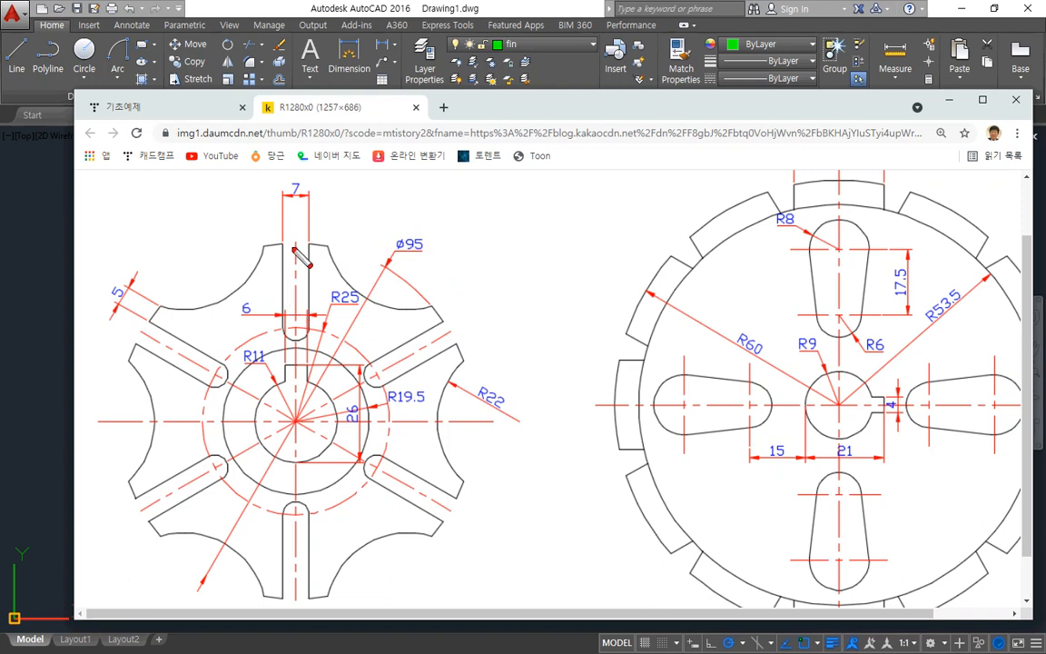
pyautogui.moveTo(298, 227); pyautogui.dragTo(306, 498)
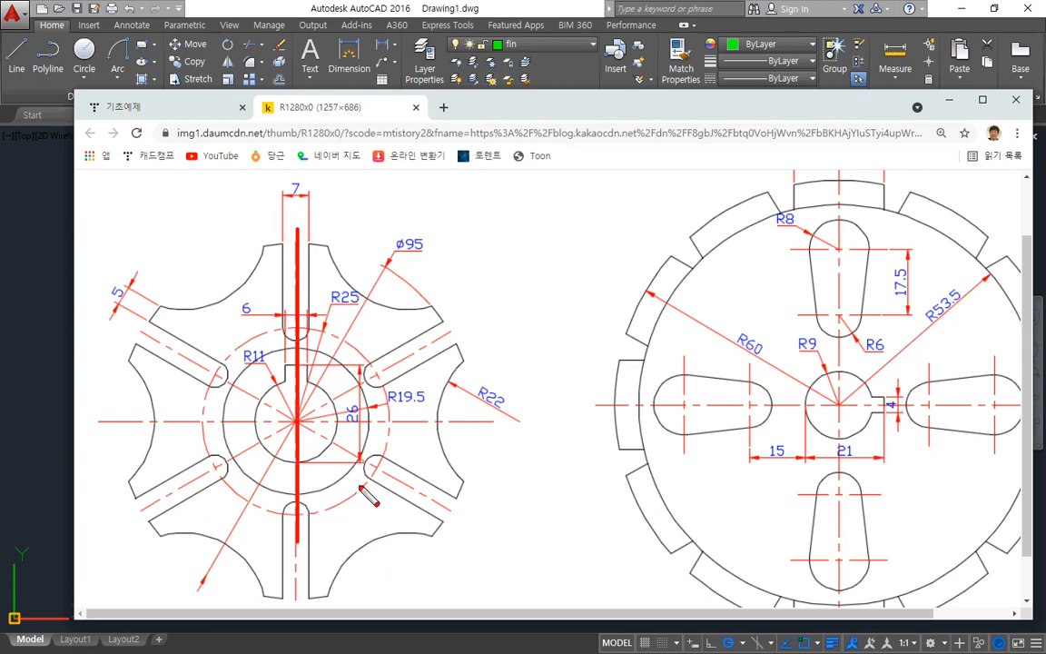
pyautogui.moveTo(453, 327); pyautogui.dragTo(262, 451)
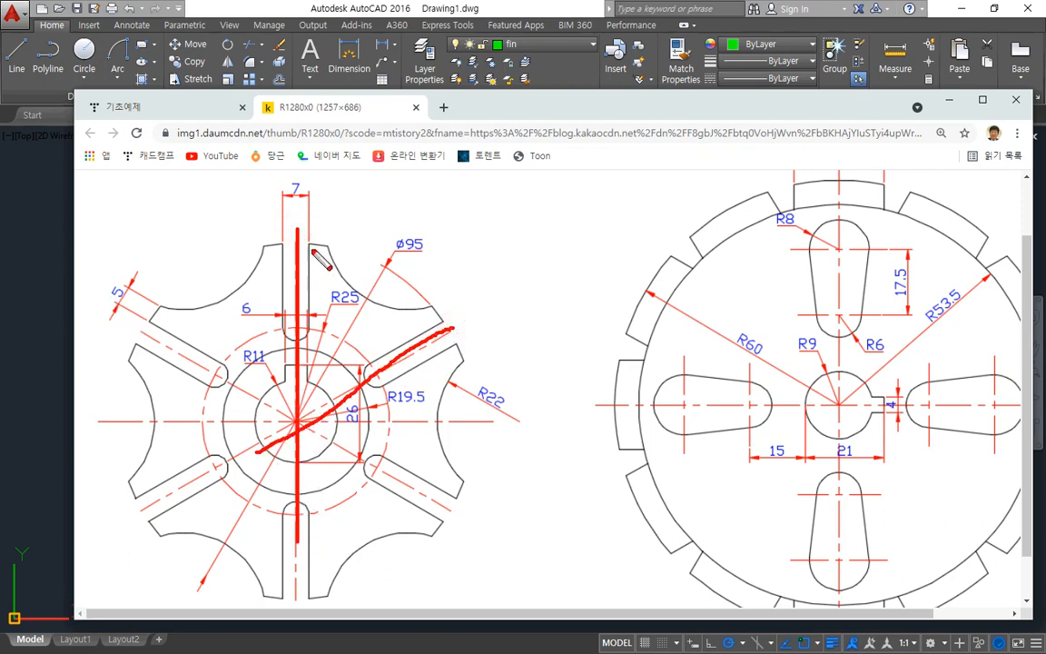
pyautogui.moveTo(298, 230); pyautogui.dragTo(300, 464)
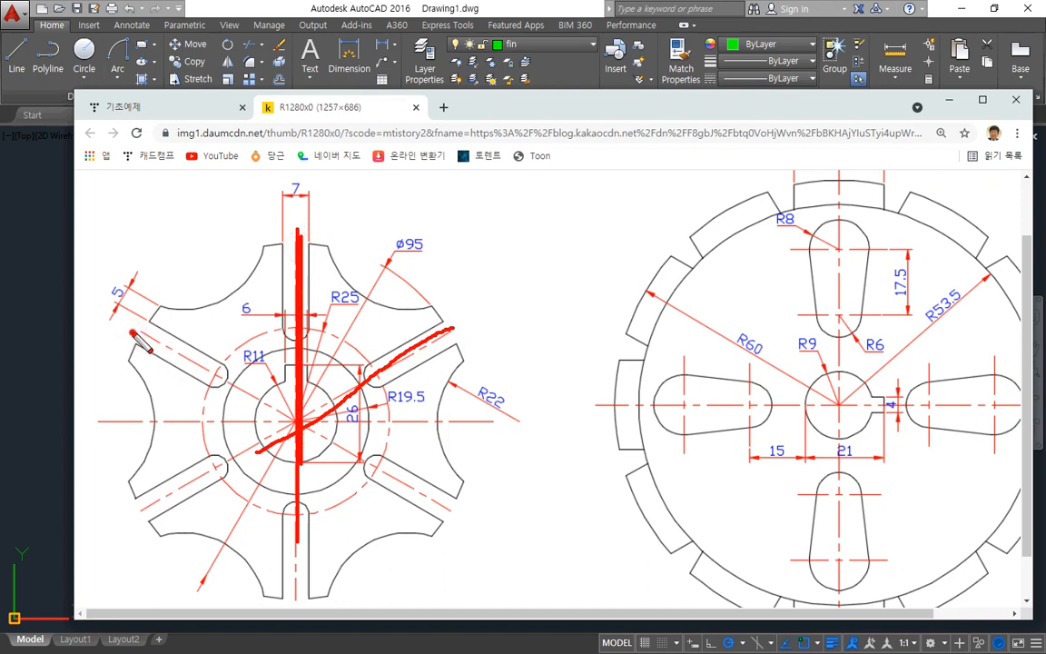
pyautogui.moveTo(134, 333); pyautogui.dragTo(319, 439)
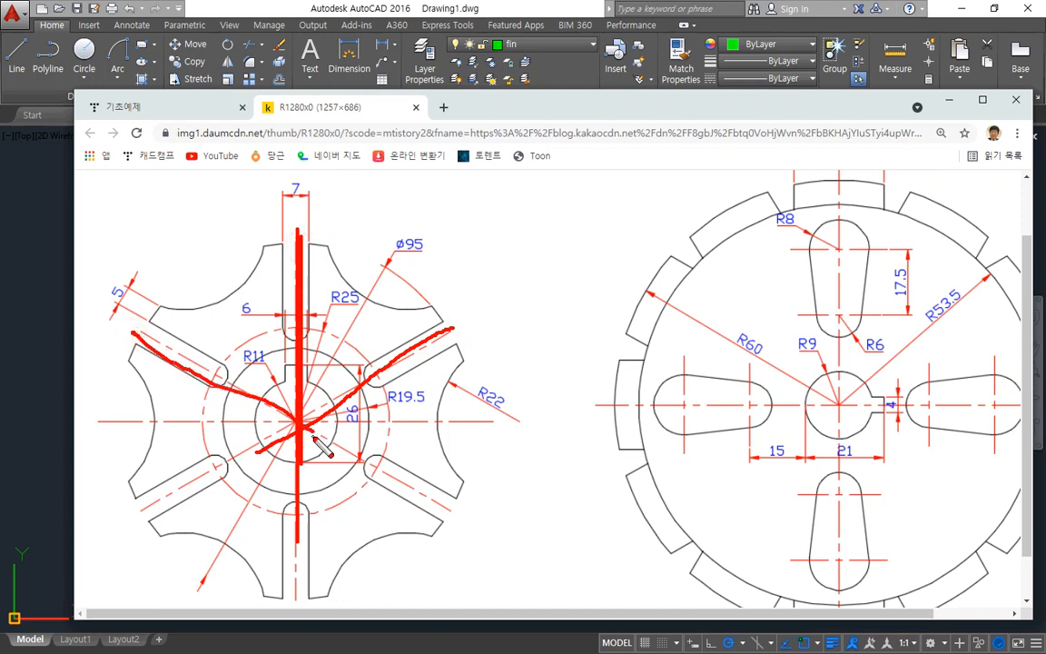
pyautogui.press('Escape')
# Step: Erase the arc and three lines, and draw four construction lines through one point at 0, 30, 90 and 150 degrees
pyautogui.moveTo(515, 123); pyautogui.dragTo(0, 172)
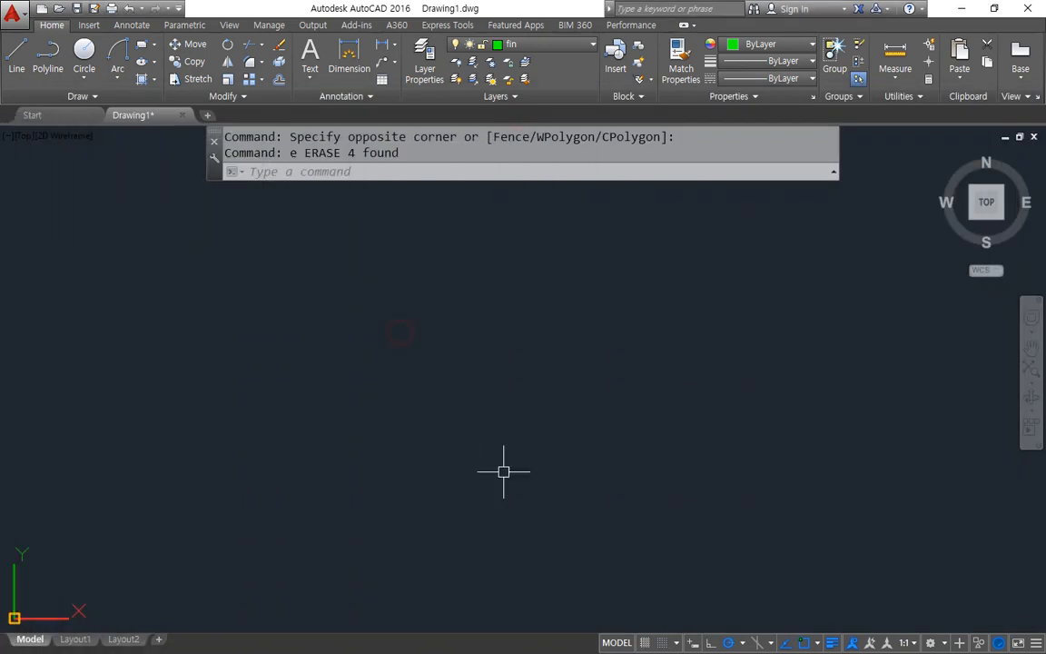
pyautogui.write('xl')
pyautogui.press('Return')
pyautogui.click(438, 396)
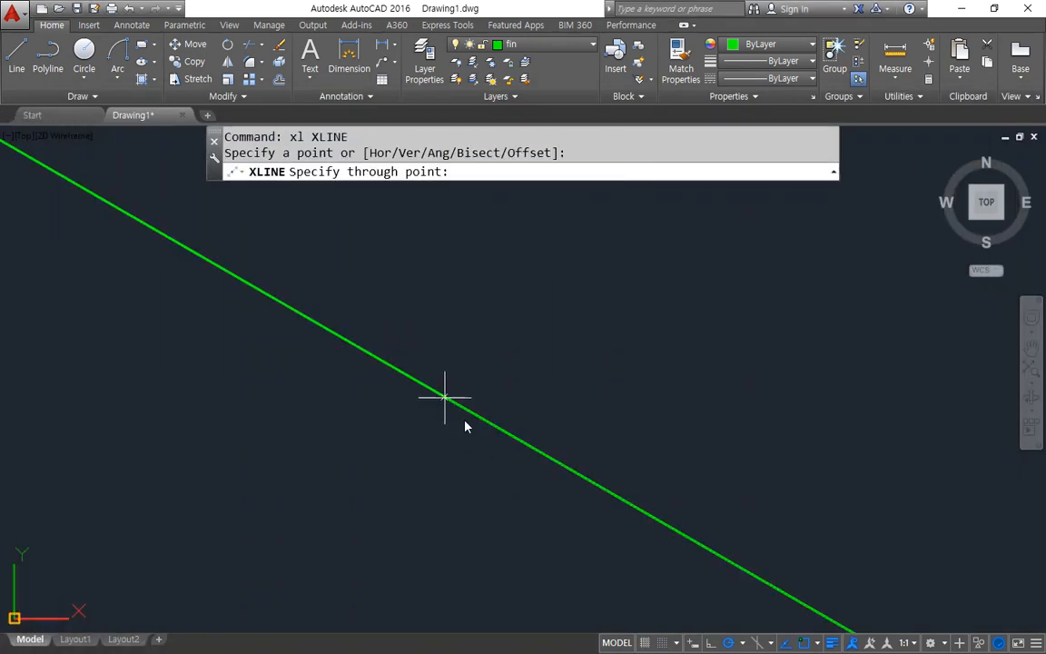
pyautogui.click(577, 396)
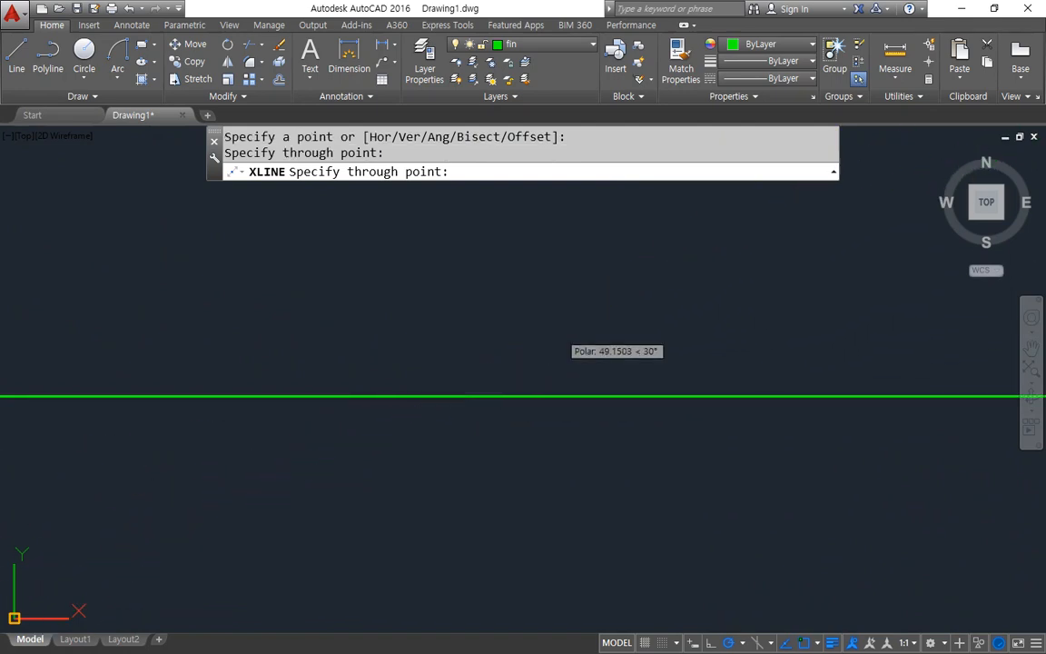
pyautogui.click(559, 333)
pyautogui.click(444, 336)
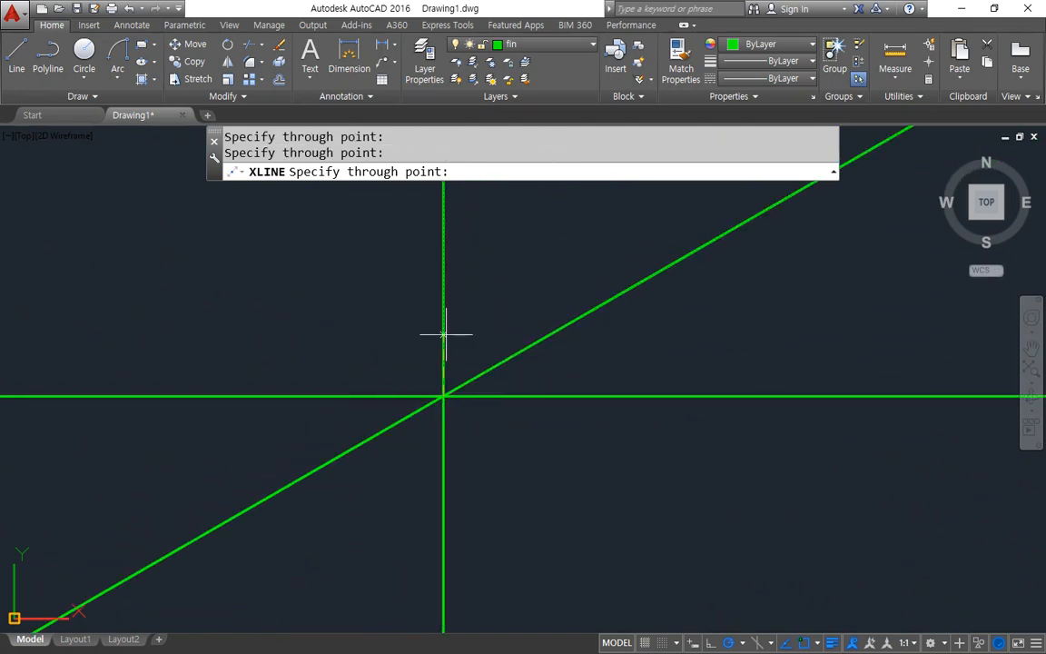
pyautogui.click(402, 373)
pyautogui.press('Escape')
# Step: Move all four construction lines to the red centre-line layer
pyautogui.click(467, 426)
pyautogui.click(416, 360)
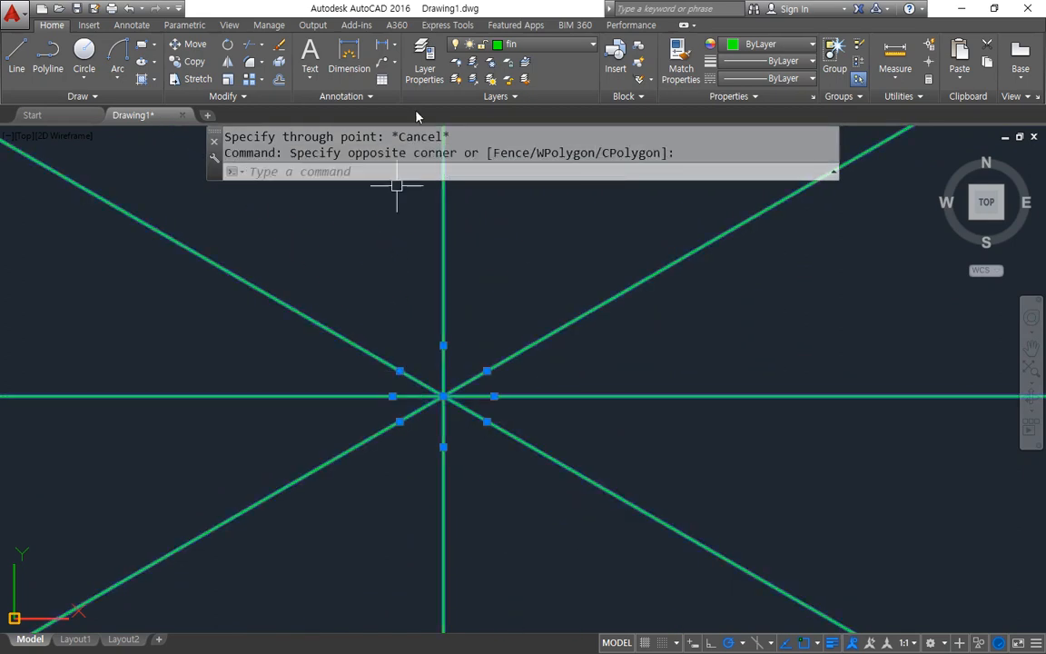
pyautogui.click(484, 44)
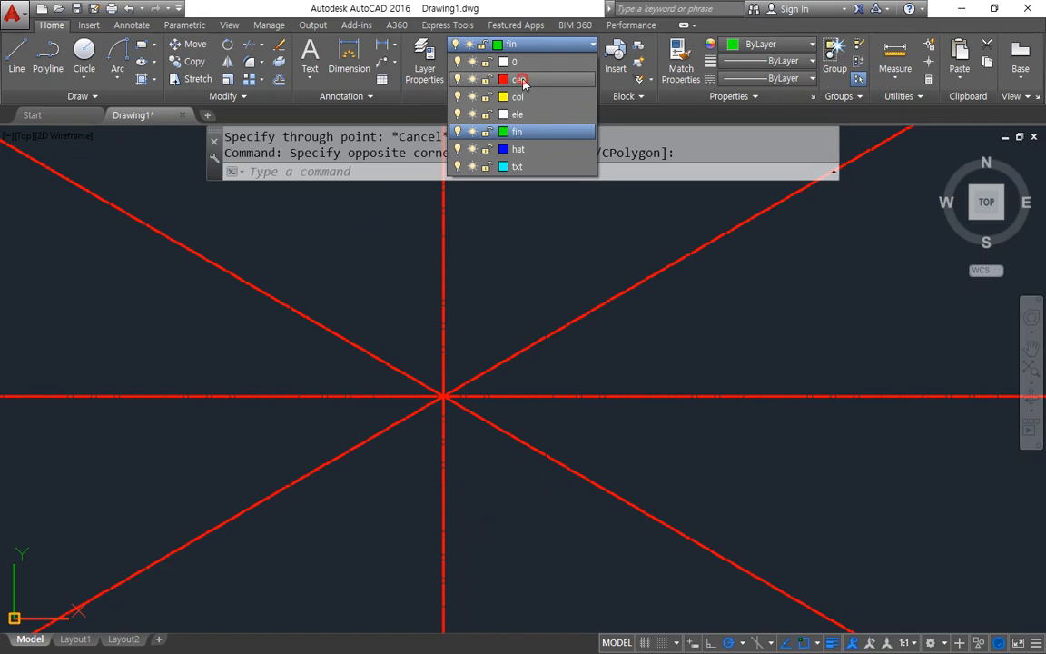
pyautogui.click(519, 80)
pyautogui.press('Escape')
# Step: Make the col layer current and draw a circle of radius 11 centred on the construction lines' intersection
pyautogui.scroll(3, 450, 493)
pyautogui.scroll(-2, 471, 399)
pyautogui.click(551, 48)
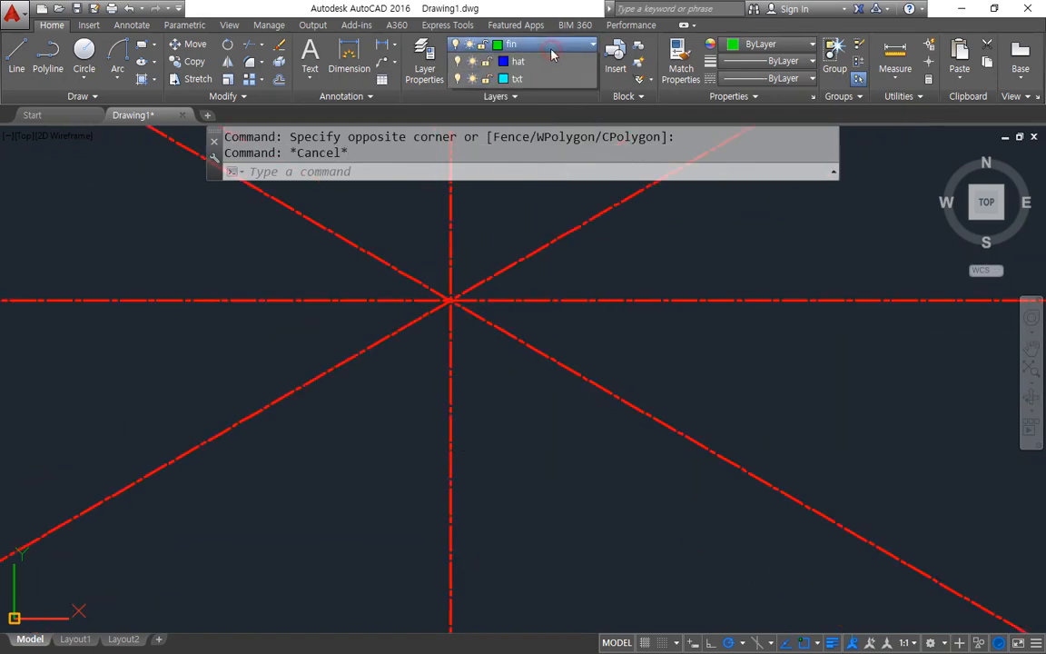
pyautogui.click(500, 96)
pyautogui.scroll(2, 390, 420)
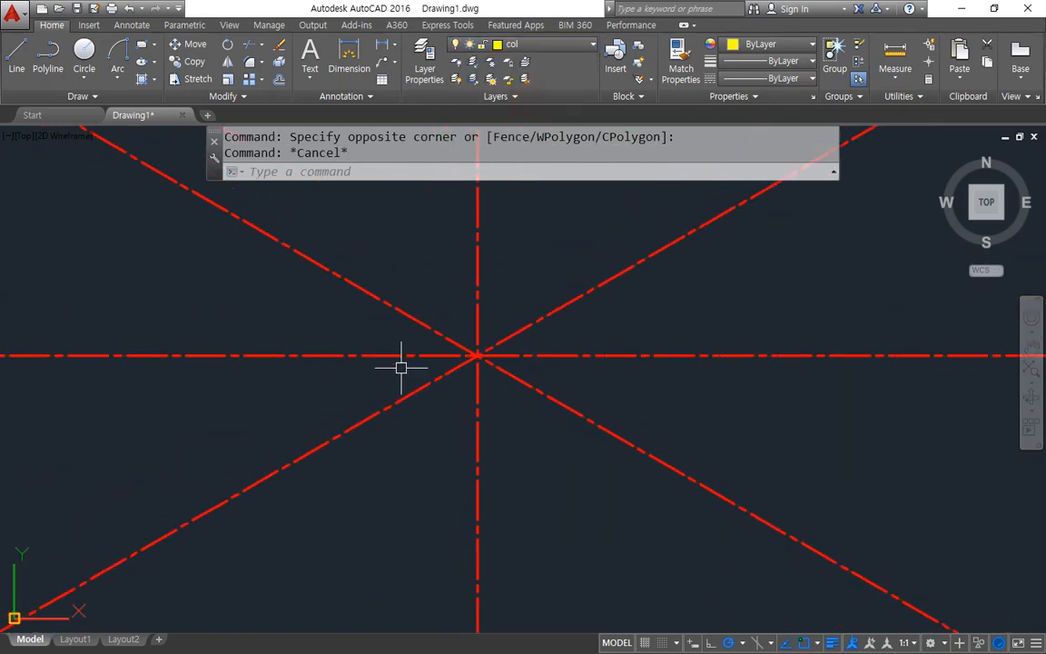
pyautogui.write('c')
pyautogui.press('Return')
pyautogui.click(476, 354)
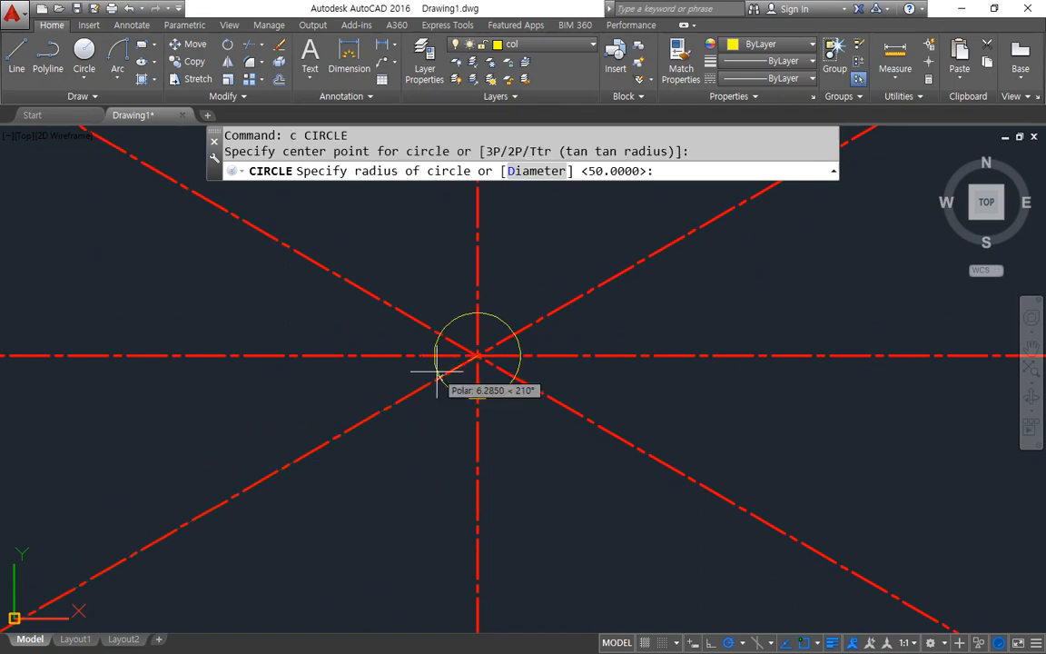
pyautogui.write('11')
pyautogui.press('Return')
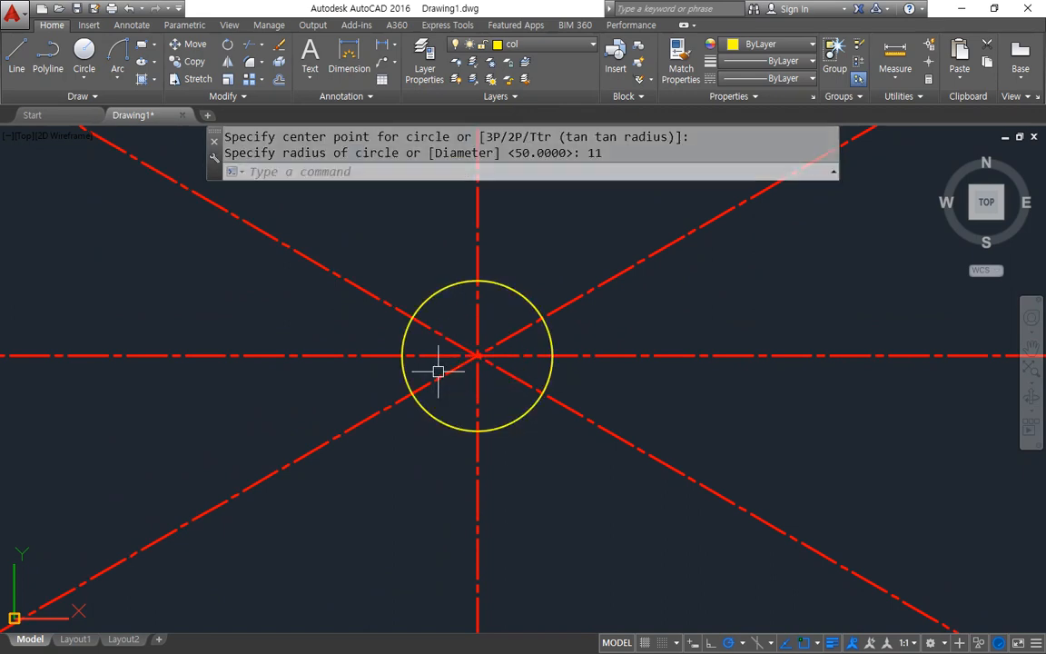
pyautogui.hotkey('ctrl', '2')
pyautogui.moveTo(450, 285)
pyautogui.mouseDown()
pyautogui.moveTo(451, 249)
pyautogui.moveTo(519, 257)
pyautogui.moveTo(517, 296)
pyautogui.mouseUp()
pyautogui.press('Escape')
# Step: Draw a horizontal construction line through the lowest point of the circle
pyautogui.write('xl')
pyautogui.press('Return')
pyautogui.write('h')
pyautogui.press('Return')
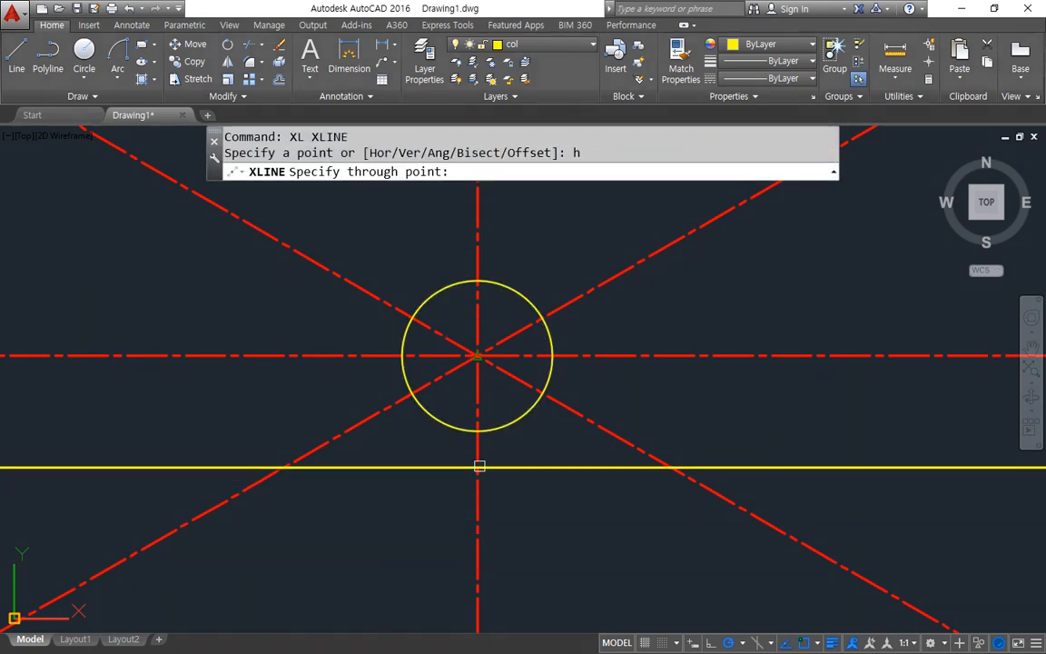
pyautogui.click(479, 430)
pyautogui.press('Return')
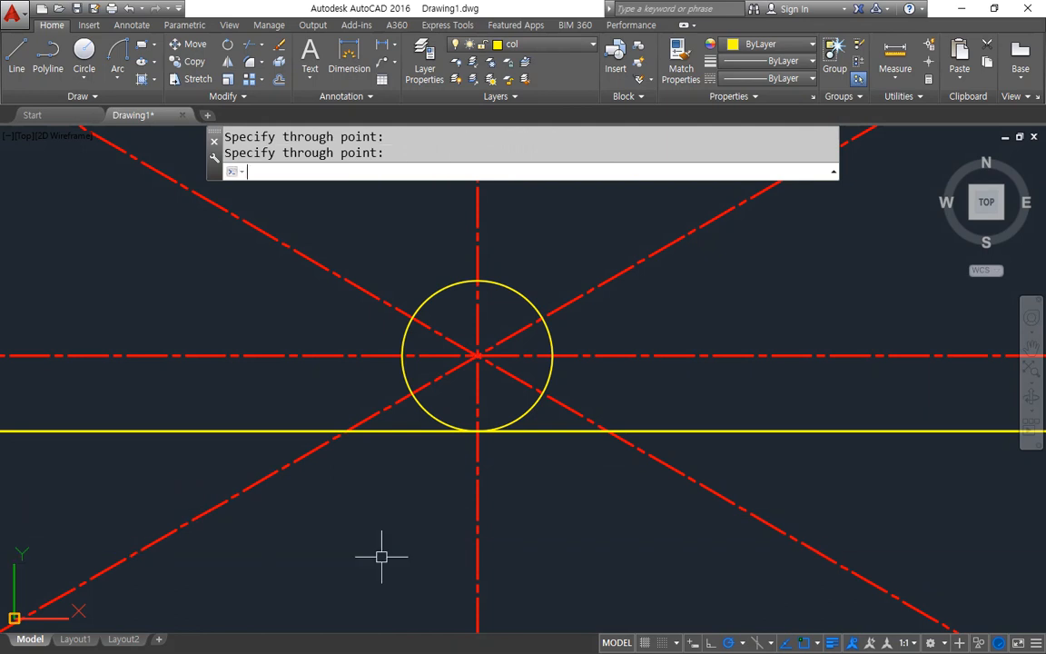
# Step: Offset the horizontal construction line at the circle's lowest point upward by 26
pyautogui.write('o')
pyautogui.press('Return')
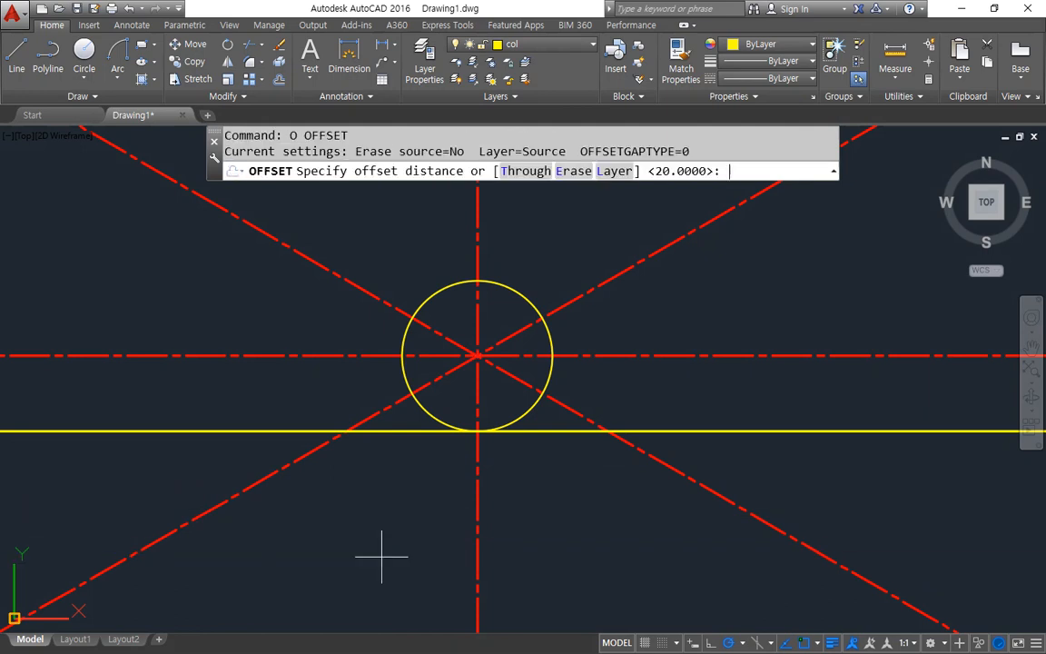
pyautogui.write('26')
pyautogui.press('Return')
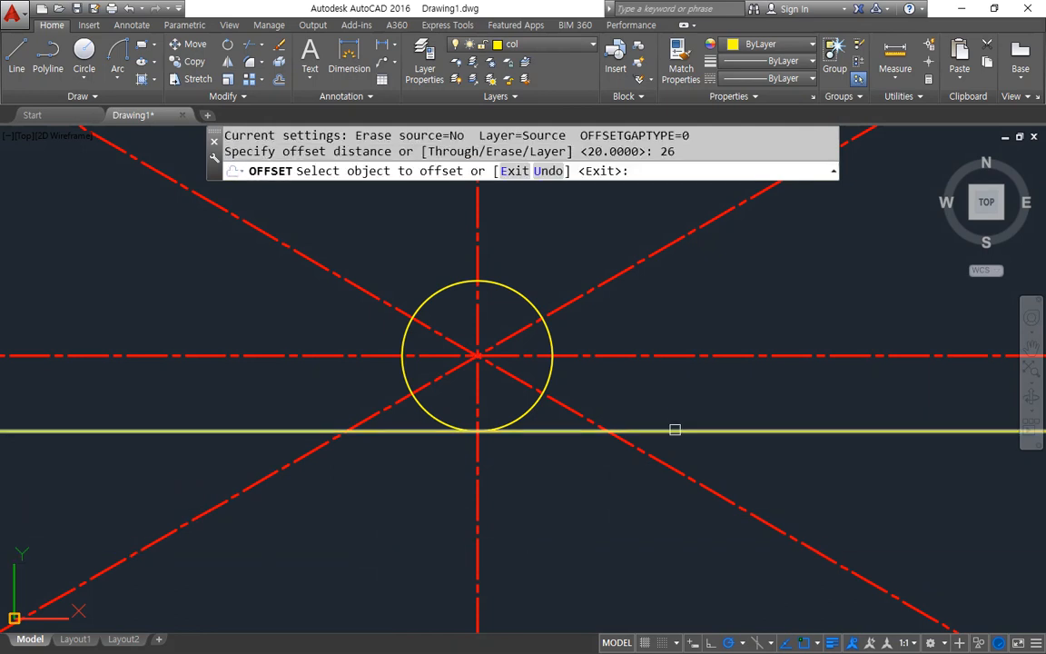
pyautogui.click(675, 429)
pyautogui.click(675, 414)
pyautogui.press('Return')
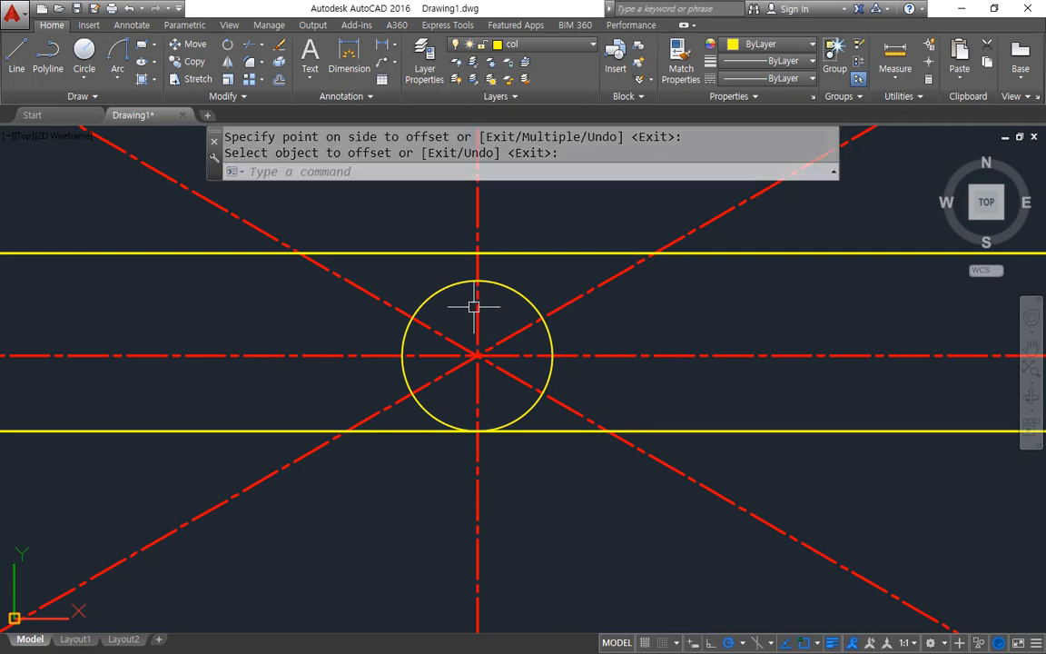
pyautogui.moveTo(462, 283)
pyautogui.mouseDown()
pyautogui.moveTo(480, 249)
pyautogui.moveTo(500, 279)
pyautogui.mouseUp()
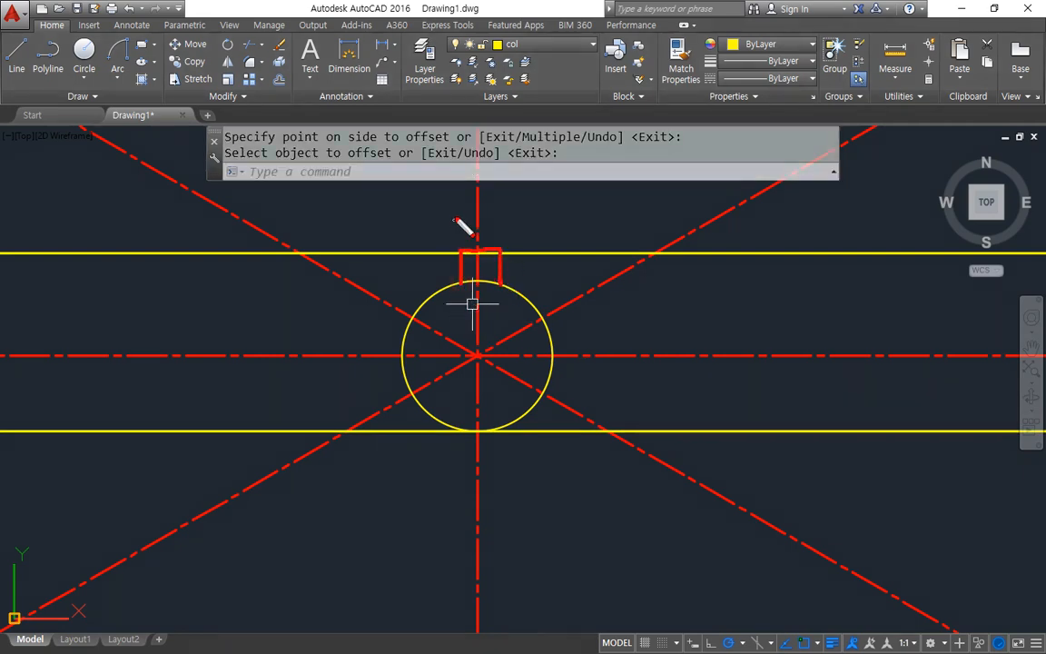
pyautogui.moveTo(456, 215); pyautogui.dragTo(456, 252)
pyautogui.moveTo(498, 205); pyautogui.dragTo(501, 253)
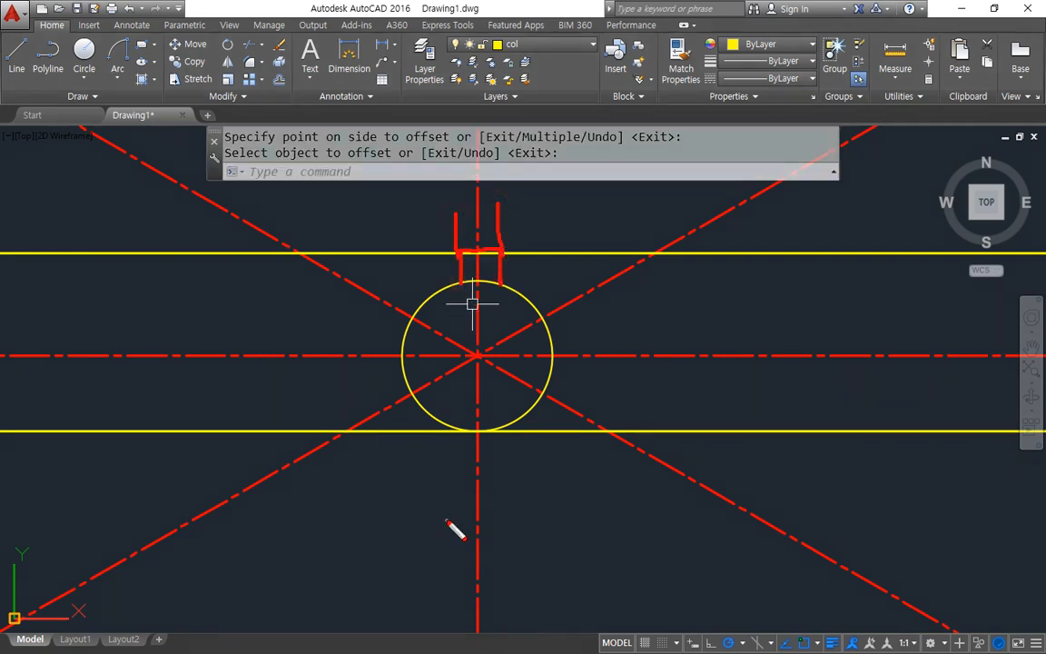
pyautogui.moveTo(478, 202)
pyautogui.mouseDown()
pyautogui.moveTo(470, 187)
pyautogui.moveTo(535, 196)
pyautogui.mouseUp()
pyautogui.moveTo(516, 184)
pyautogui.mouseDown()
pyautogui.moveTo(532, 201)
pyautogui.moveTo(514, 207)
pyautogui.mouseUp()
pyautogui.moveTo(478, 189)
pyautogui.mouseDown()
pyautogui.moveTo(411, 197)
pyautogui.moveTo(411, 219)
pyautogui.mouseUp()
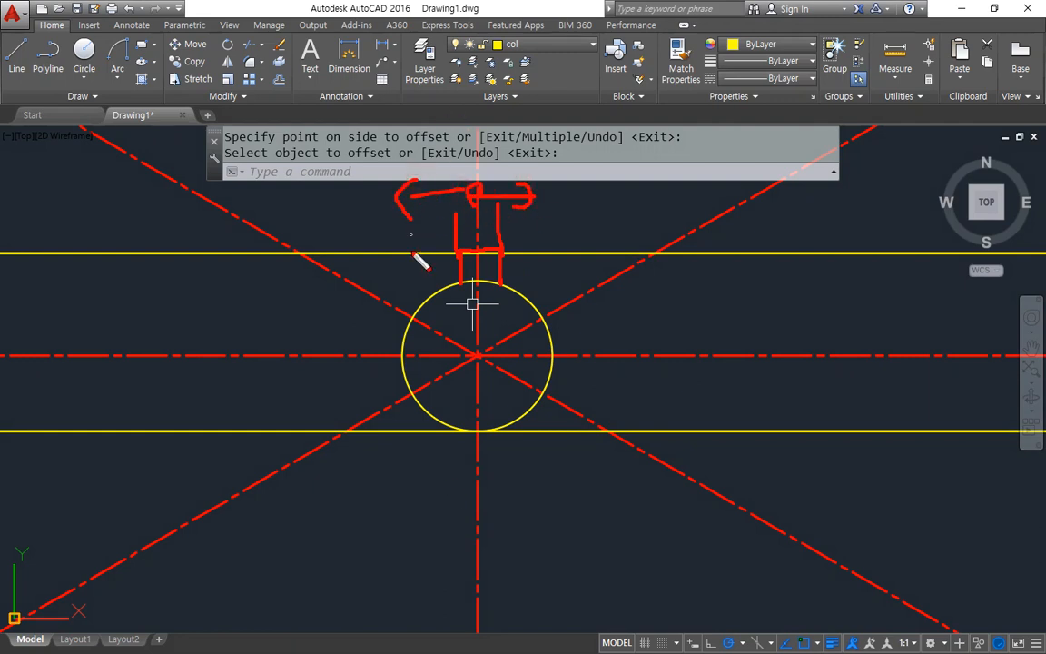
pyautogui.press('Escape')
# Step: Offset the vertical centre line by 3 to both sides
pyautogui.write('o')
pyautogui.press('Return')
pyautogui.write('3')
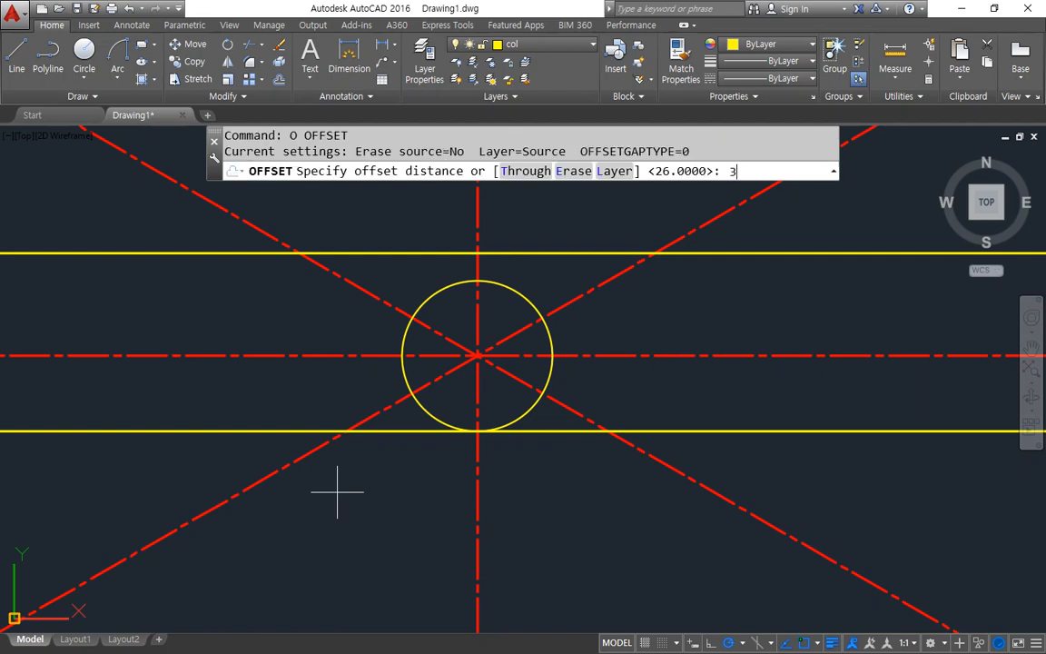
pyautogui.press('Return')
pyautogui.click(478, 300)
pyautogui.click(490, 304)
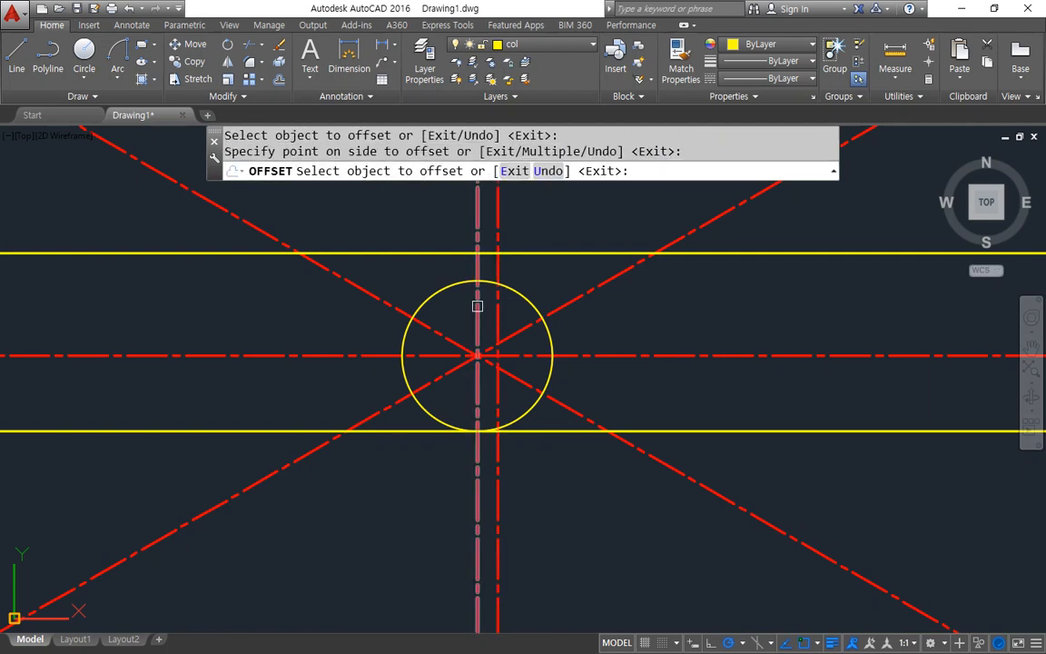
pyautogui.click(478, 303)
pyautogui.click(459, 309)
pyautogui.press('Return')
# Step: Match the two offset vertical lines' properties to the yellow horizontal line above the circle
pyautogui.write('ma')
pyautogui.press('Return')
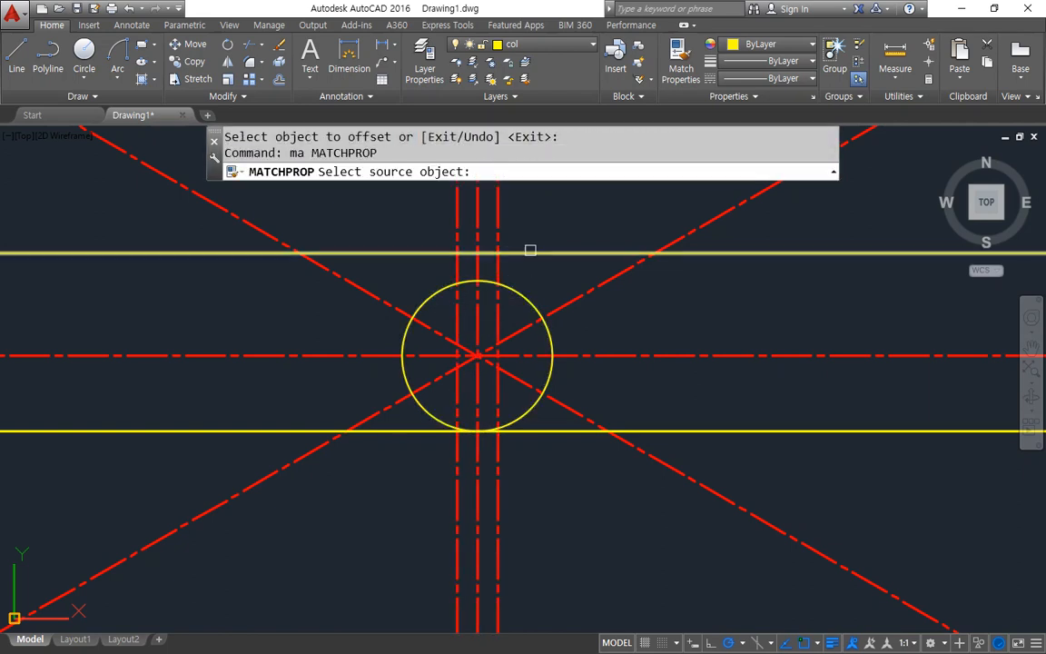
pyautogui.click(525, 252)
pyautogui.click(498, 233)
pyautogui.click(458, 236)
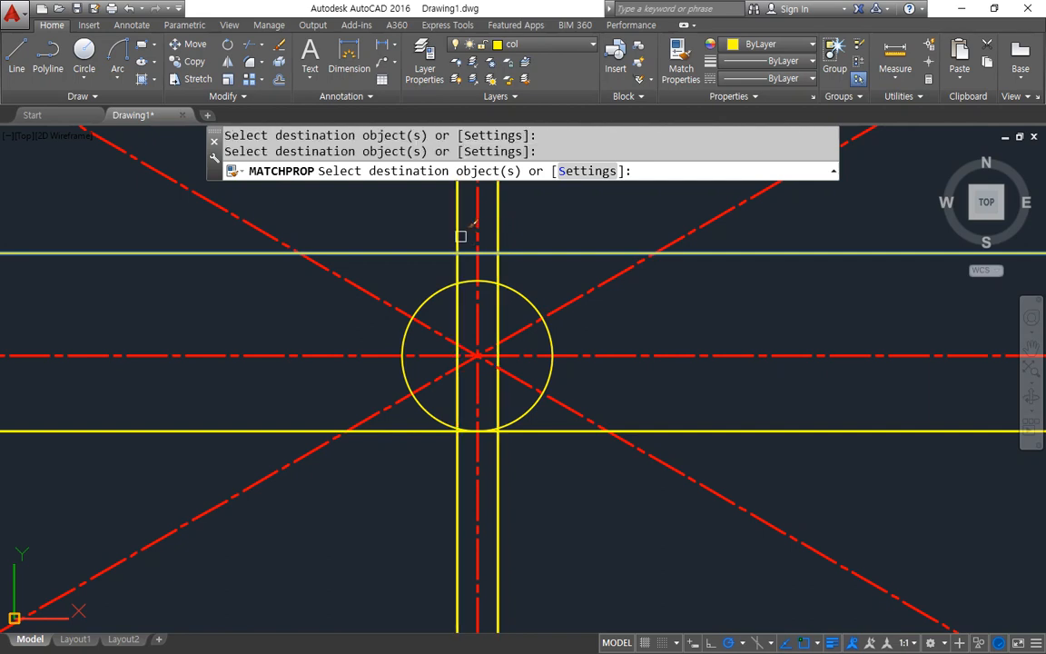
# Step: Trim the piece at the top of the bore circle between the vertical centre line and the right offset line
pyautogui.press('Return')
pyautogui.write('tr')
pyautogui.press('Return')
pyautogui.press('Return')
pyautogui.click(489, 279)
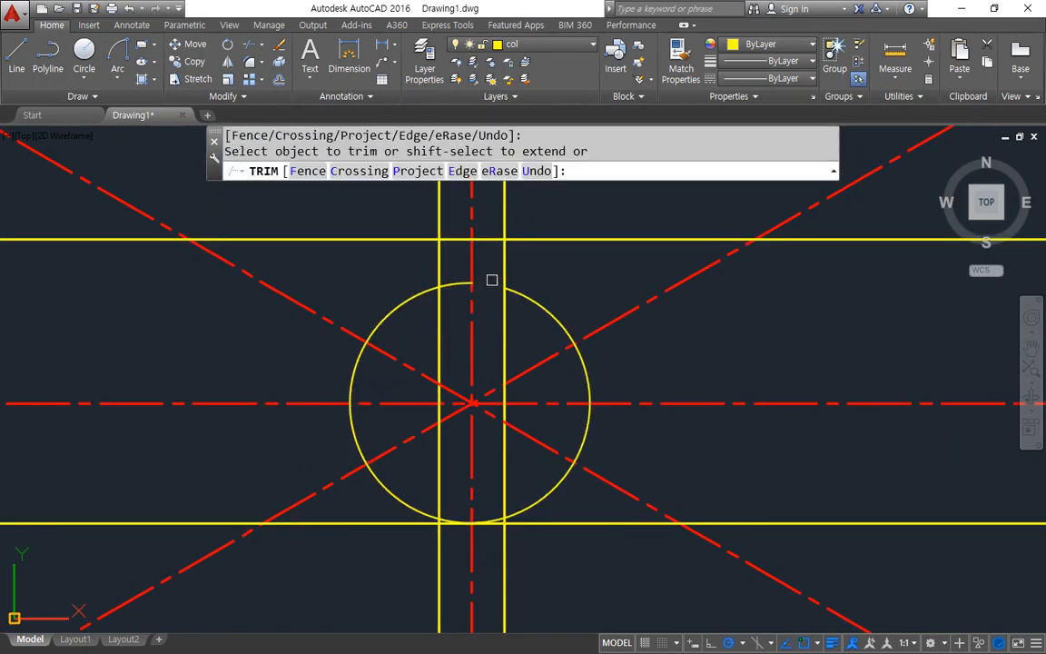
pyautogui.scroll(2, 487, 277)
pyautogui.press('Return')
# Step: Fillet the right end of the bore arc to the right keyway line with radius 0
pyautogui.write('f')
pyautogui.press('Return')
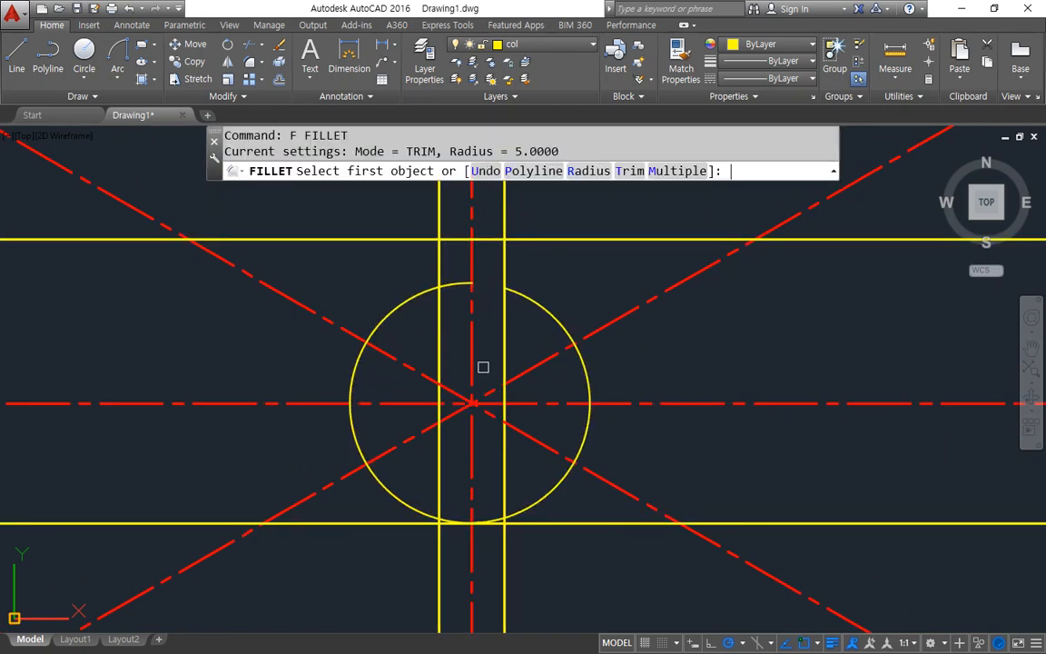
pyautogui.write('r')
pyautogui.press('Return')
pyautogui.write('0')
pyautogui.press('Return')
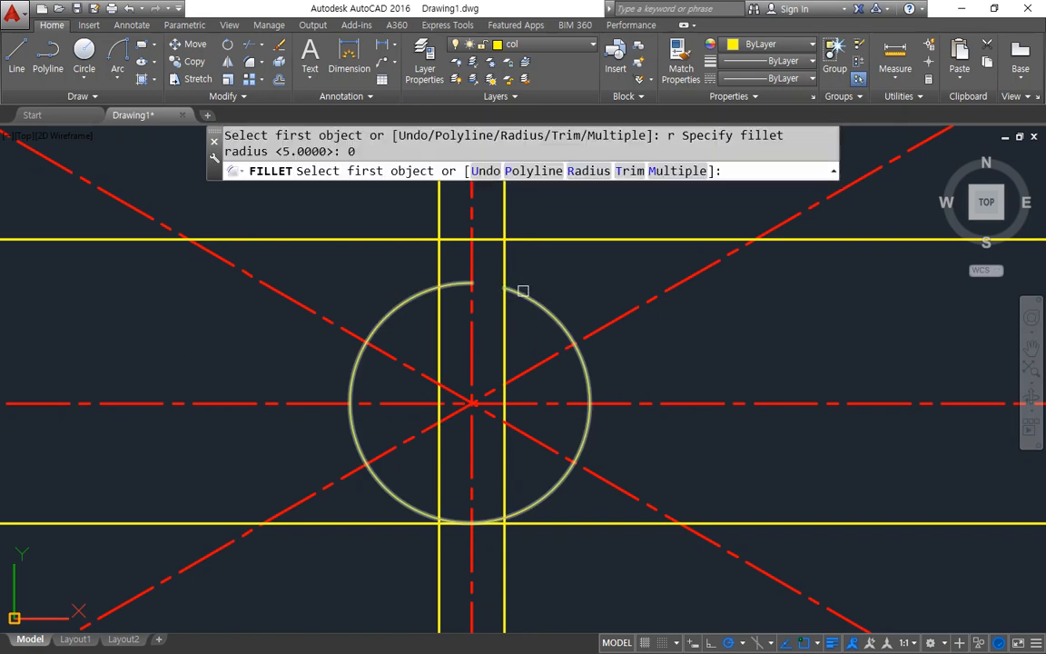
pyautogui.click(520, 291)
pyautogui.click(500, 257)
pyautogui.press('Return')
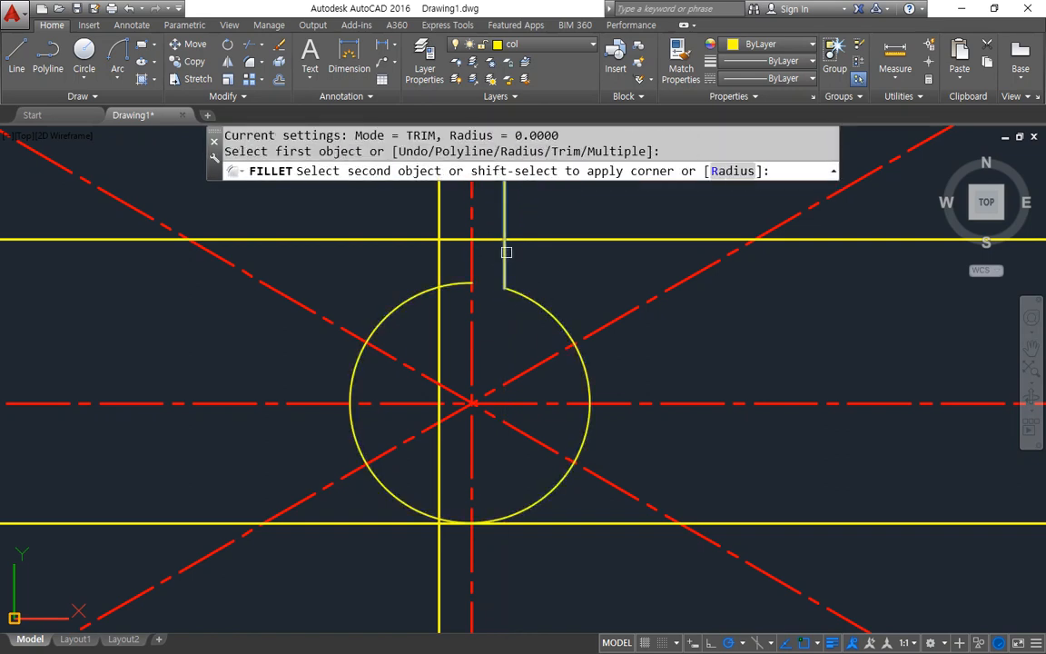
# Step: Fillet both upper keyway corners and the left keyway line to the bore arc with radius 0
pyautogui.click(504, 254)
pyautogui.click(490, 238)
pyautogui.press('Return')
pyautogui.click(453, 242)
pyautogui.press('Return')
pyautogui.click(438, 268)
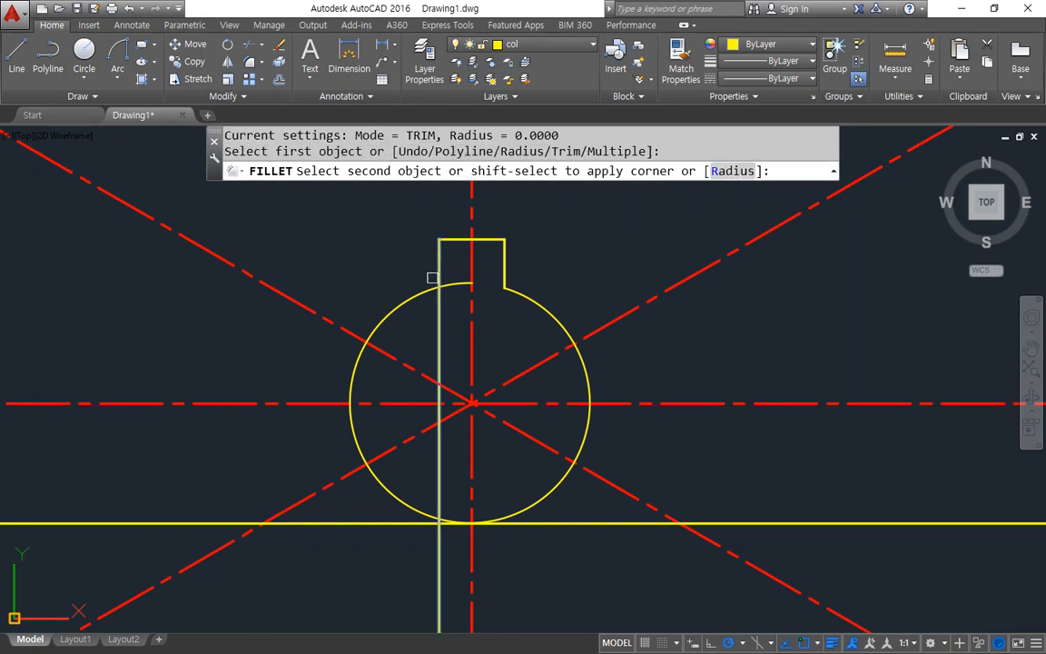
pyautogui.click(422, 293)
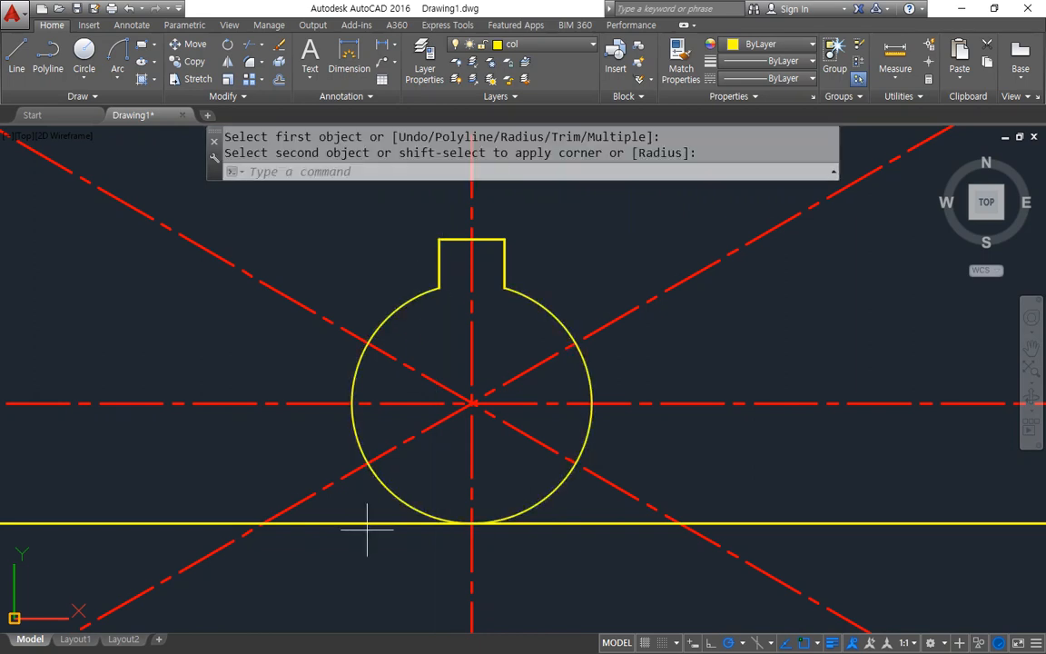
# Step: Erase the horizontal construction line through the bore's lowest point
pyautogui.press('Escape')
pyautogui.write('e')
pyautogui.press('Return')
pyautogui.click(370, 524)
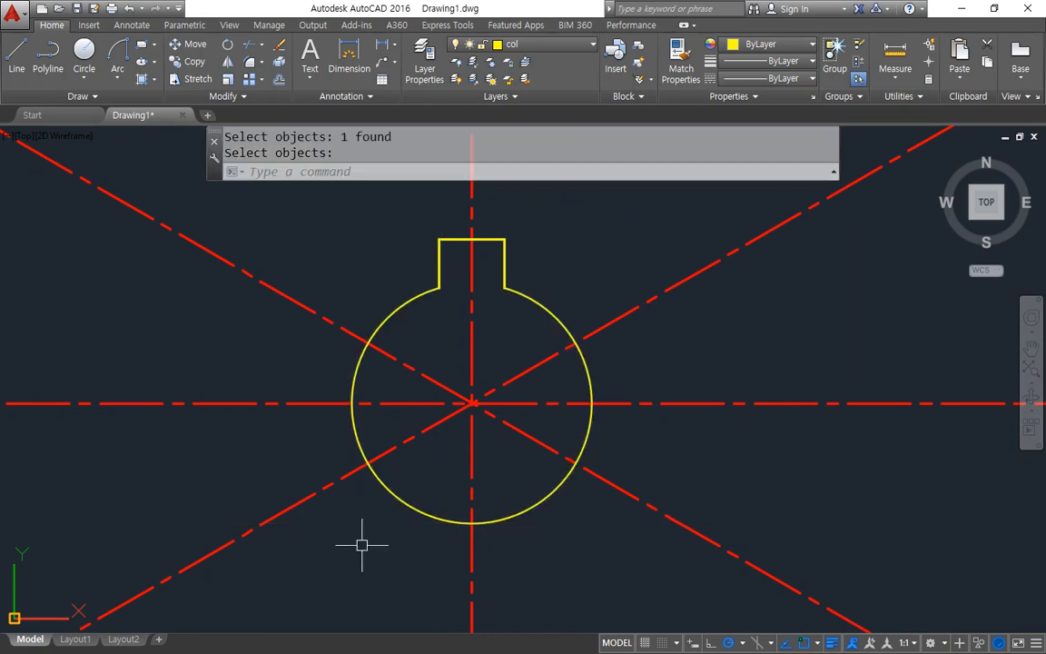
pyautogui.scroll(-2, 361, 545)
pyautogui.press('Return')
# Step: Draw a circle of radius 19.5 centred on the centre lines' intersection
pyautogui.write('c')
pyautogui.press('Return')
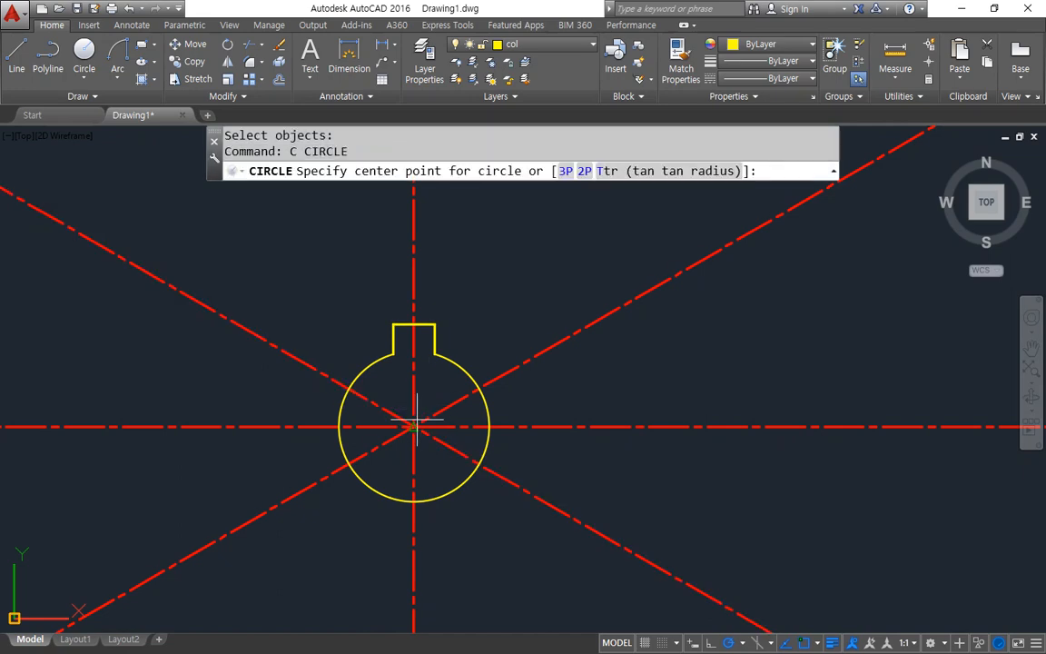
pyautogui.click(414, 424)
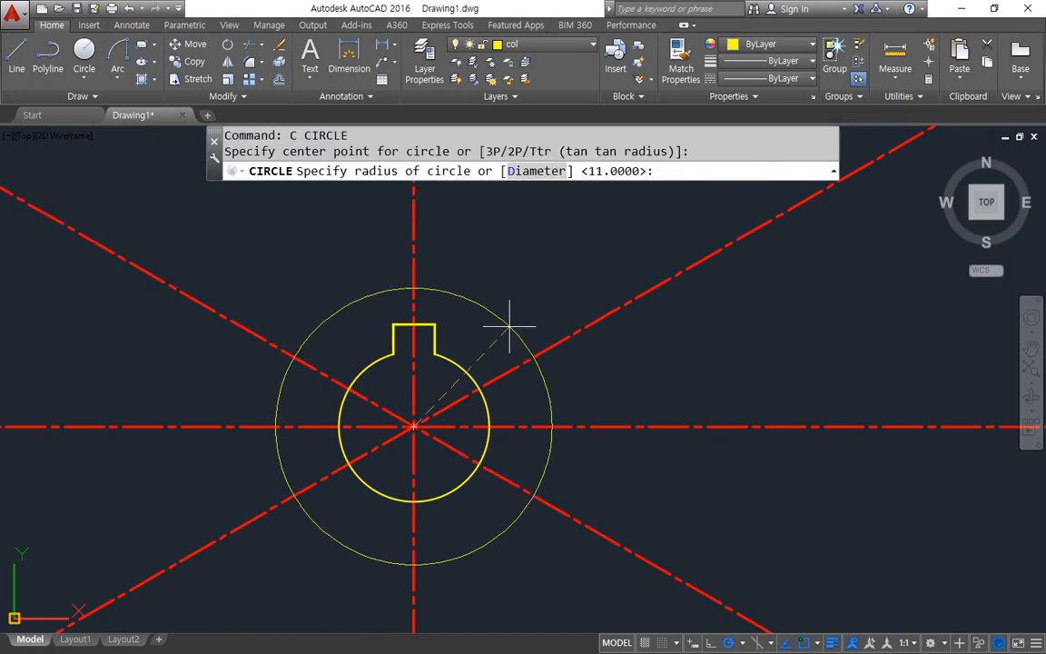
pyautogui.write('19.5')
pyautogui.press('Return')
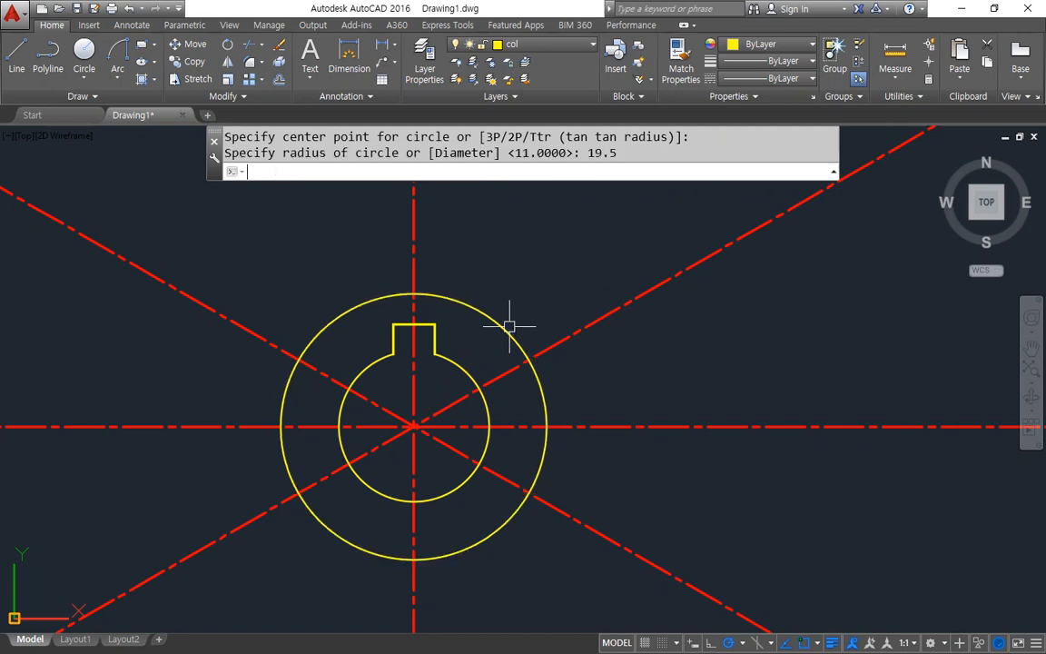
# Step: Draw a concentric circle of radius 25 around the bore's centre
pyautogui.write('c')
pyautogui.press('Return')
pyautogui.click(407, 425)
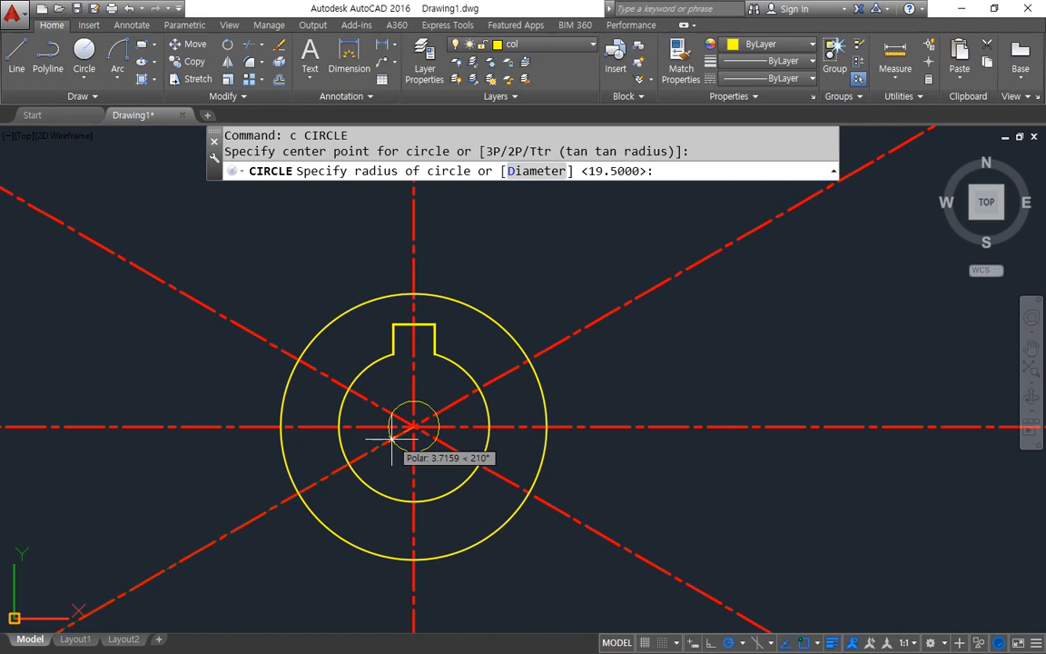
pyautogui.write('25')
pyautogui.press('Return')
# Step: Match the properties of the radius 25 circle to the red diagonal centre line
pyautogui.write('ma')
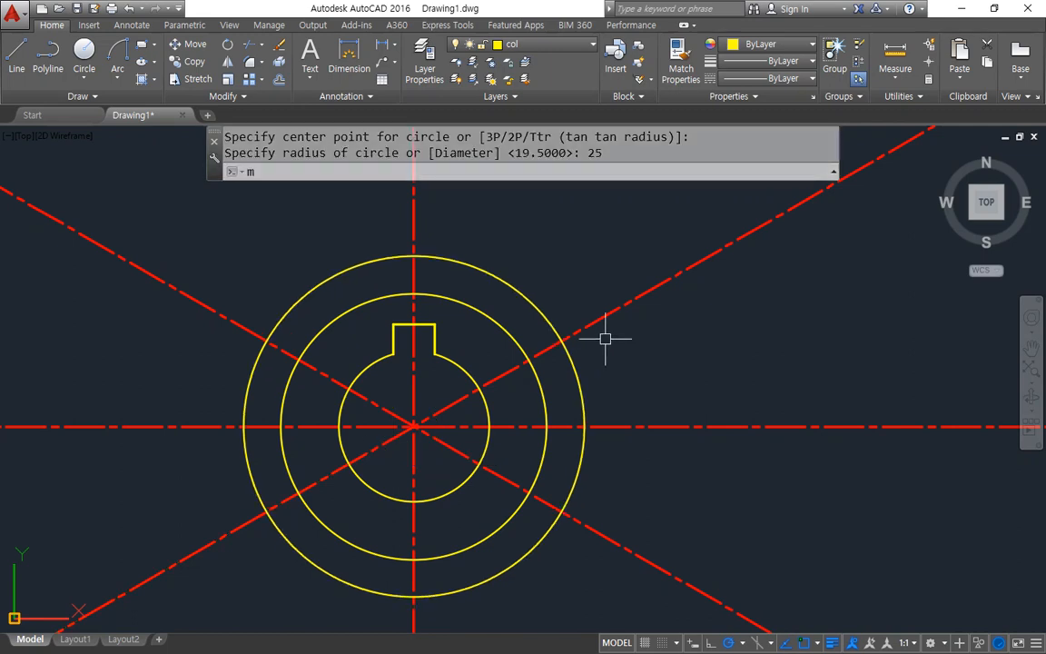
pyautogui.press('Return')
pyautogui.click(605, 314)
pyautogui.click(544, 306)
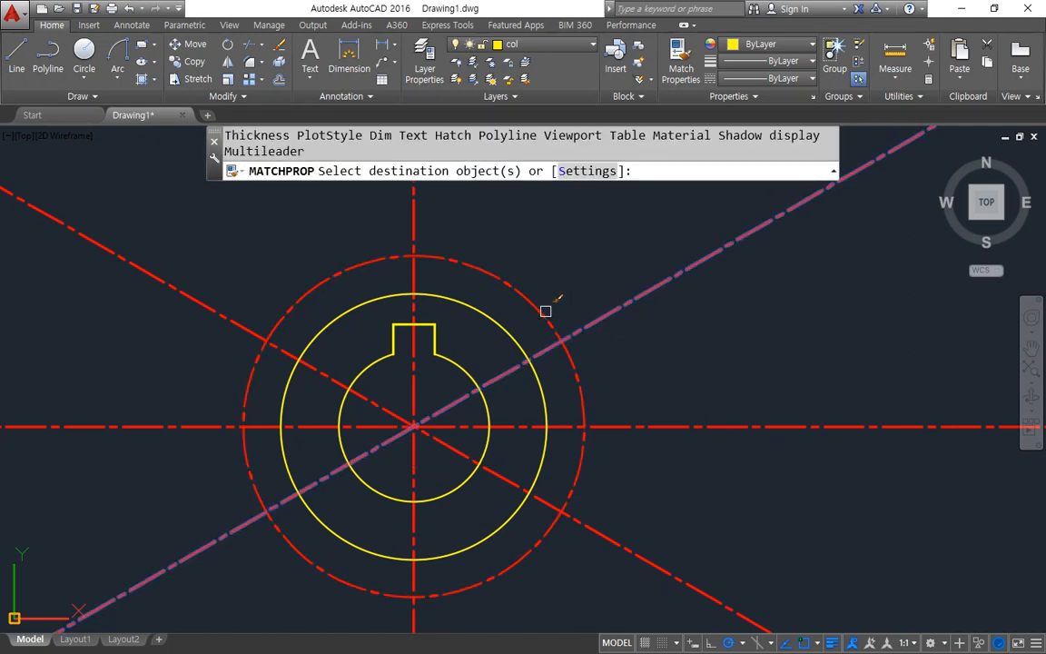
pyautogui.press('Return')
# Step: Draw a concentric circle of diameter 95 around the bore's centre
pyautogui.write('c')
pyautogui.press('Return')
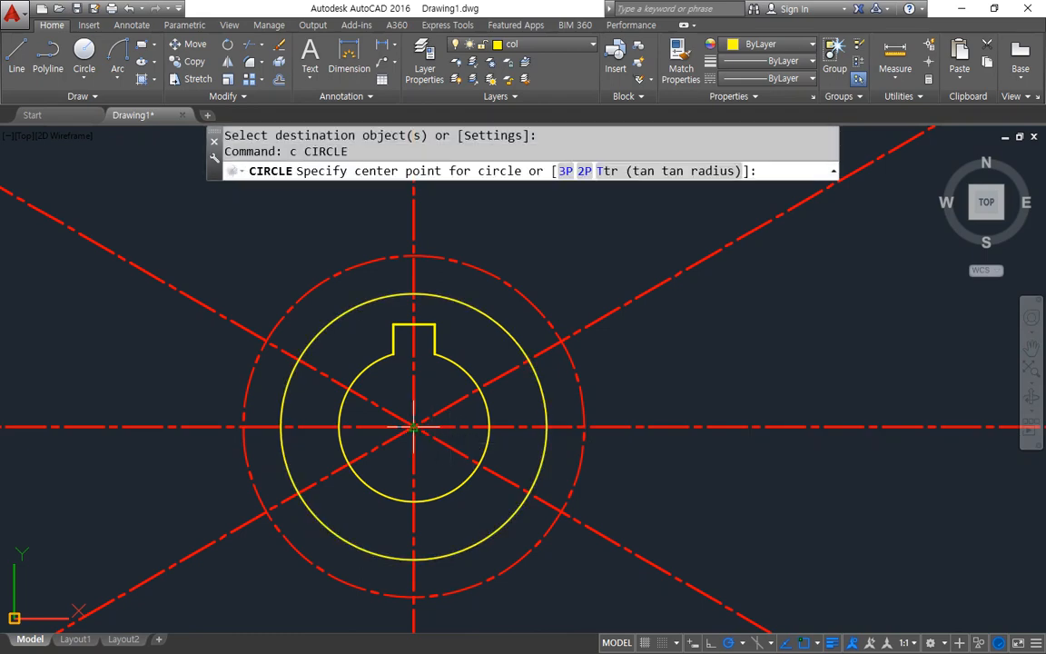
pyautogui.click(415, 427)
pyautogui.write('d')
pyautogui.press('Return')
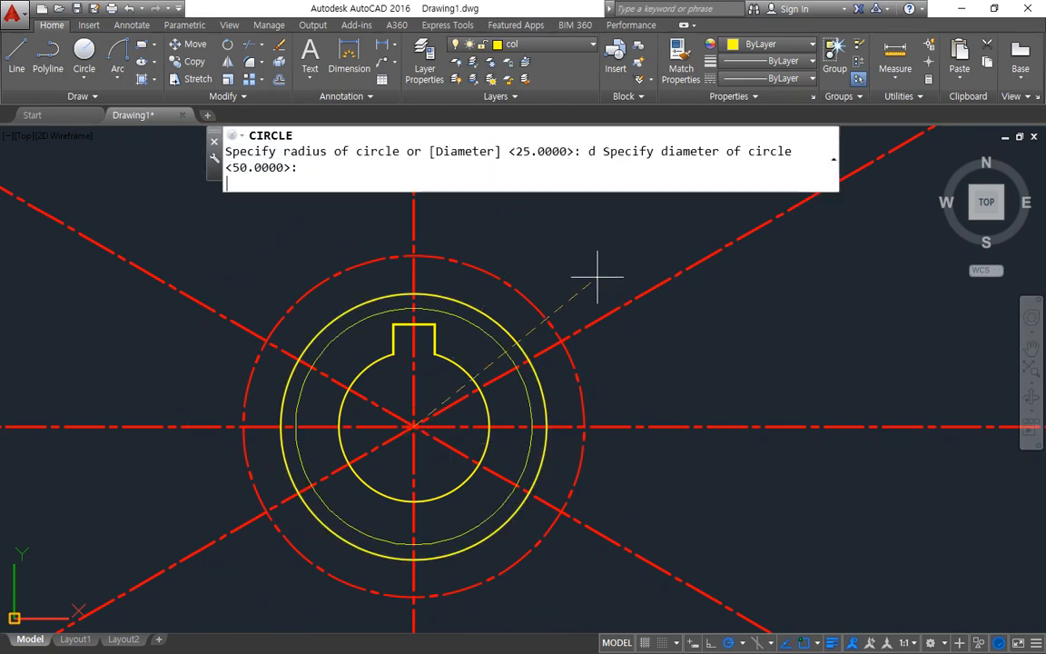
pyautogui.write('95')
pyautogui.press('Return')
# Step: Offset the 95 diameter circle outward by 3
pyautogui.scroll(-2, 597, 276)
pyautogui.moveTo(649, 268); pyautogui.dragTo(459, 369, button='middle')
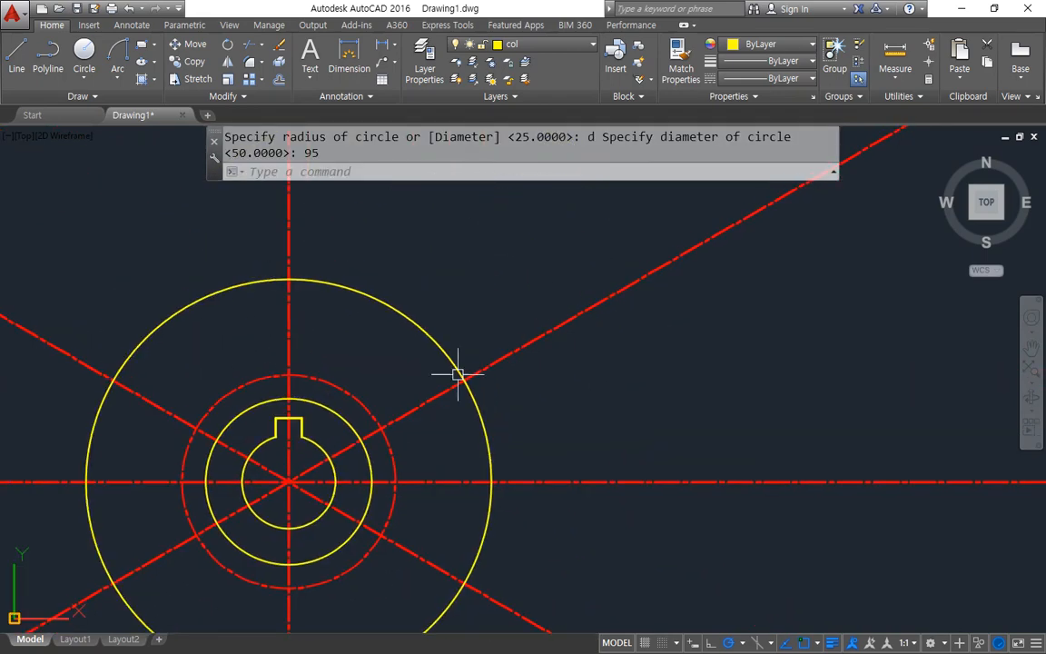
pyautogui.write('o')
pyautogui.press('Return')
pyautogui.write('3')
pyautogui.press('Return')
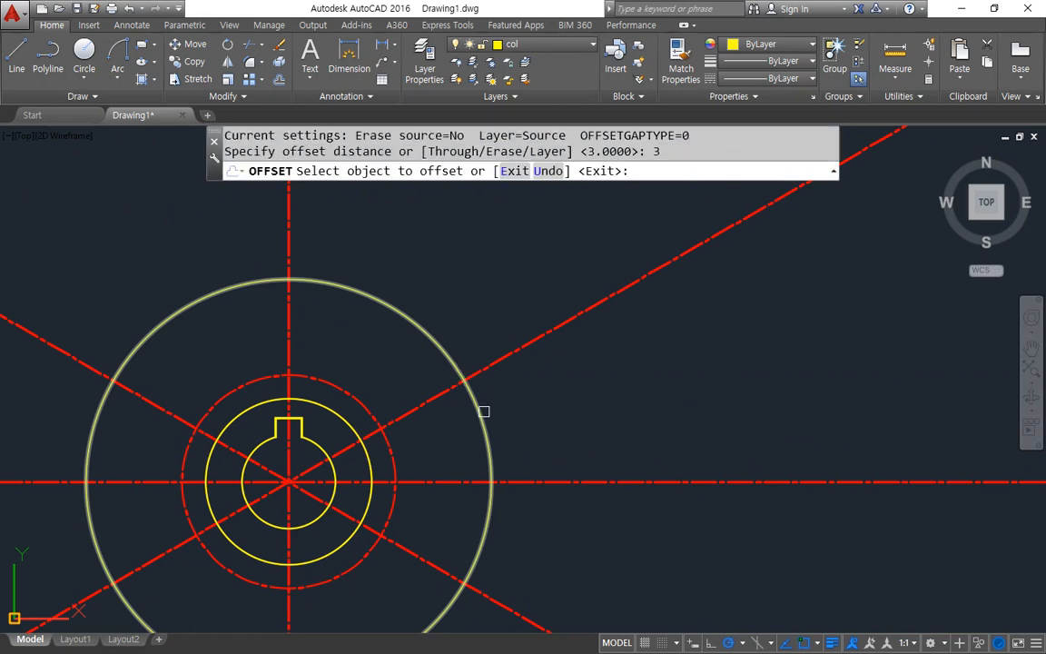
pyautogui.click(483, 413)
pyautogui.click(543, 404)
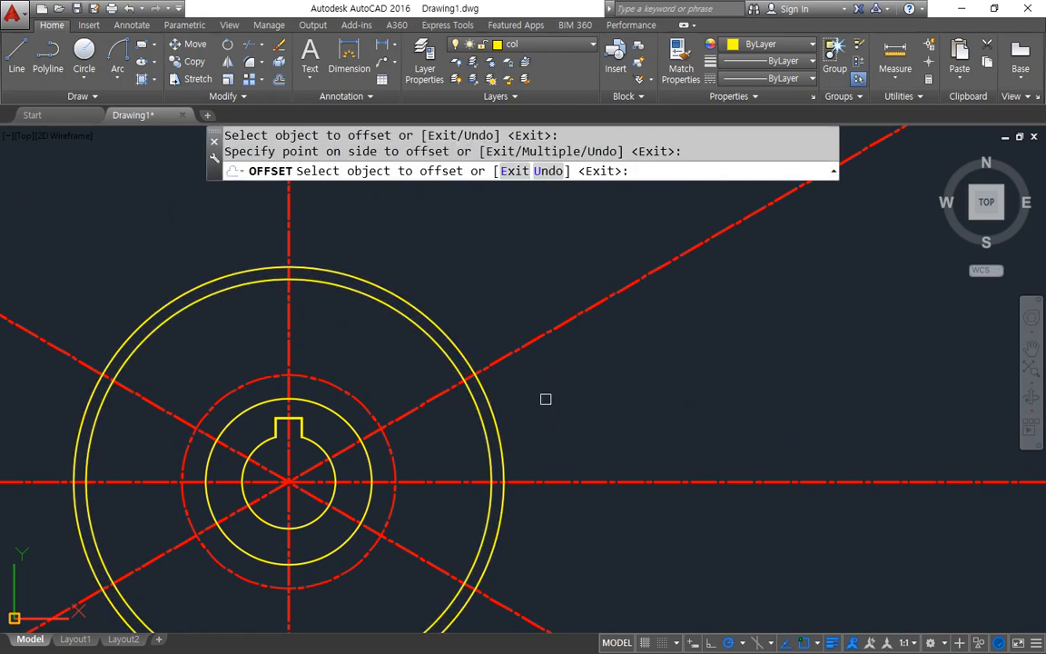
pyautogui.press('Escape')
# Step: Trim all centre lines where they extend beyond the outermost circle
pyautogui.write('tr')
pyautogui.click(626, 262)
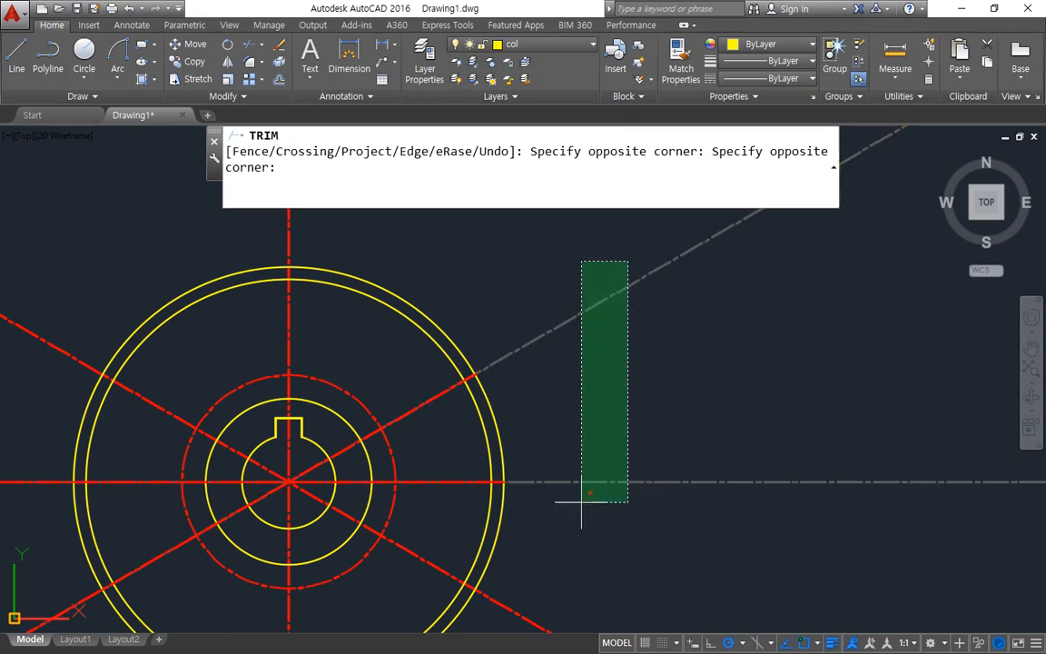
pyautogui.click(581, 501)
pyautogui.click(264, 238)
pyautogui.moveTo(264, 238); pyautogui.dragTo(253, 205, button='middle')
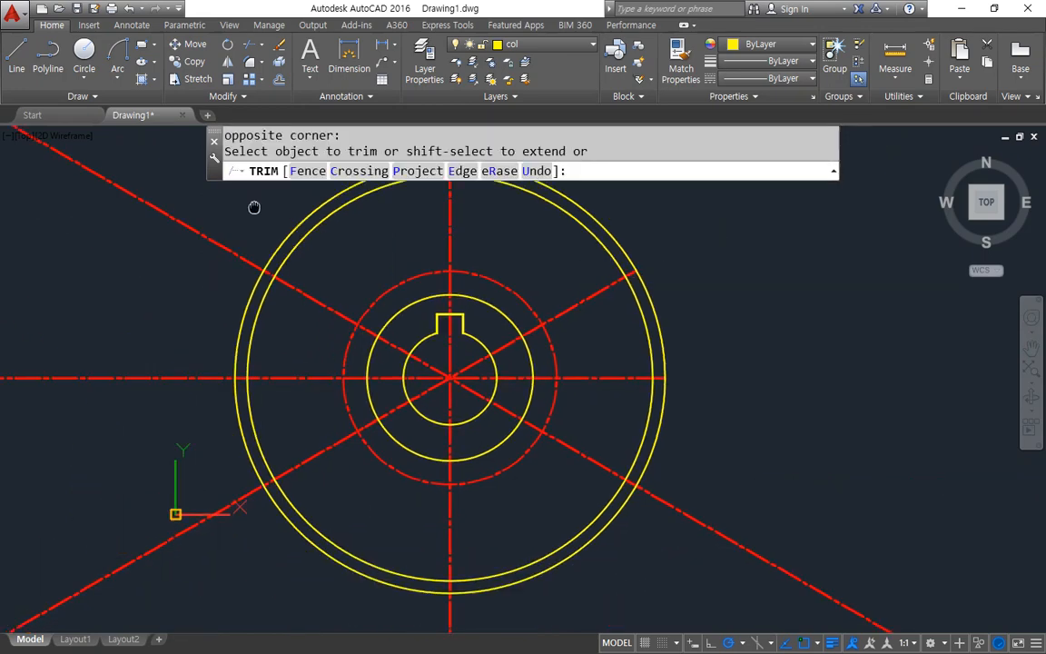
pyautogui.click(243, 203)
pyautogui.click(144, 528)
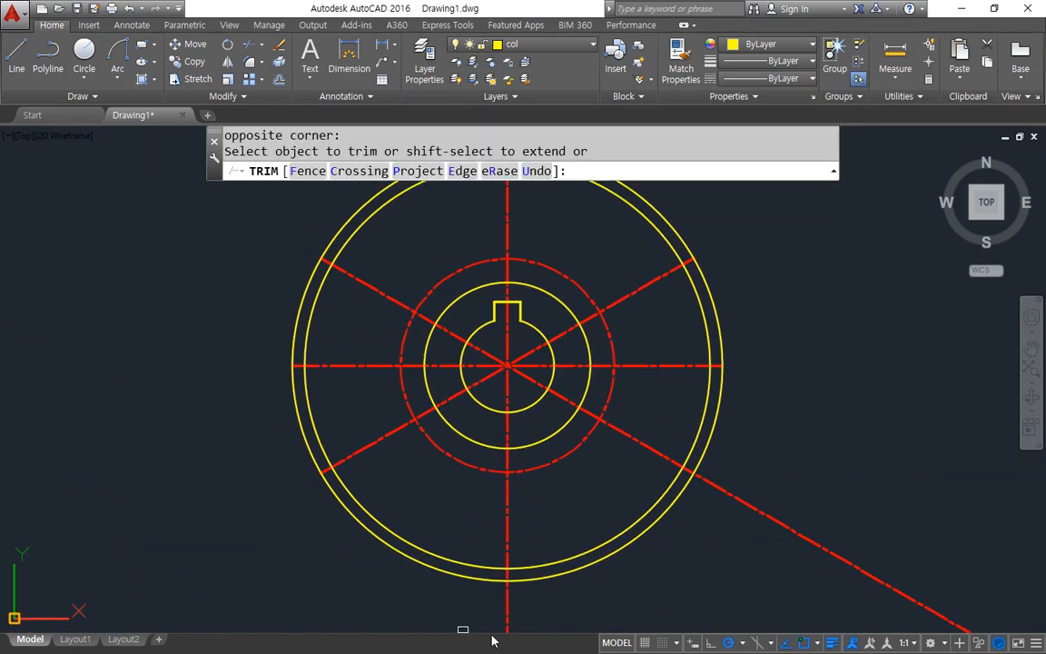
pyautogui.click(724, 496)
pyautogui.press('Return')
# Step: Erase the outermost offset circle, leaving the centre lines extended past the 95 diameter circle
pyautogui.click(666, 518)
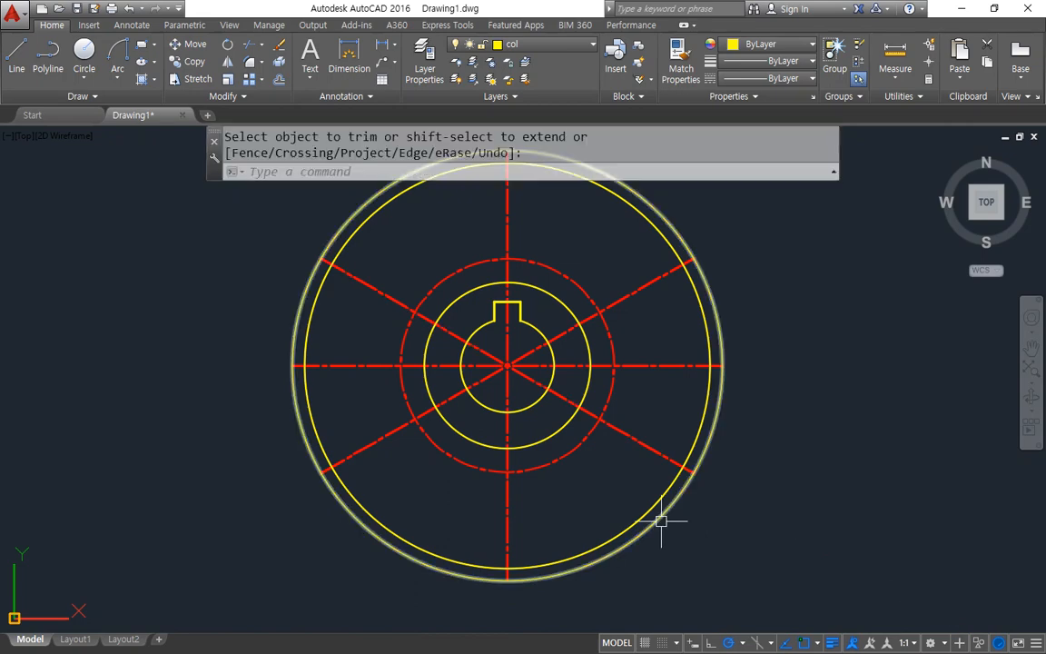
pyautogui.write('e')
pyautogui.press('Return')
# Step: Offset the vertical centre line by 3.5 to both sides for the slot walls
pyautogui.moveTo(574, 452)
pyautogui.mouseDown(button='middle')
pyautogui.moveTo(565, 441)
pyautogui.moveTo(416, 483)
pyautogui.mouseUp(button='middle')
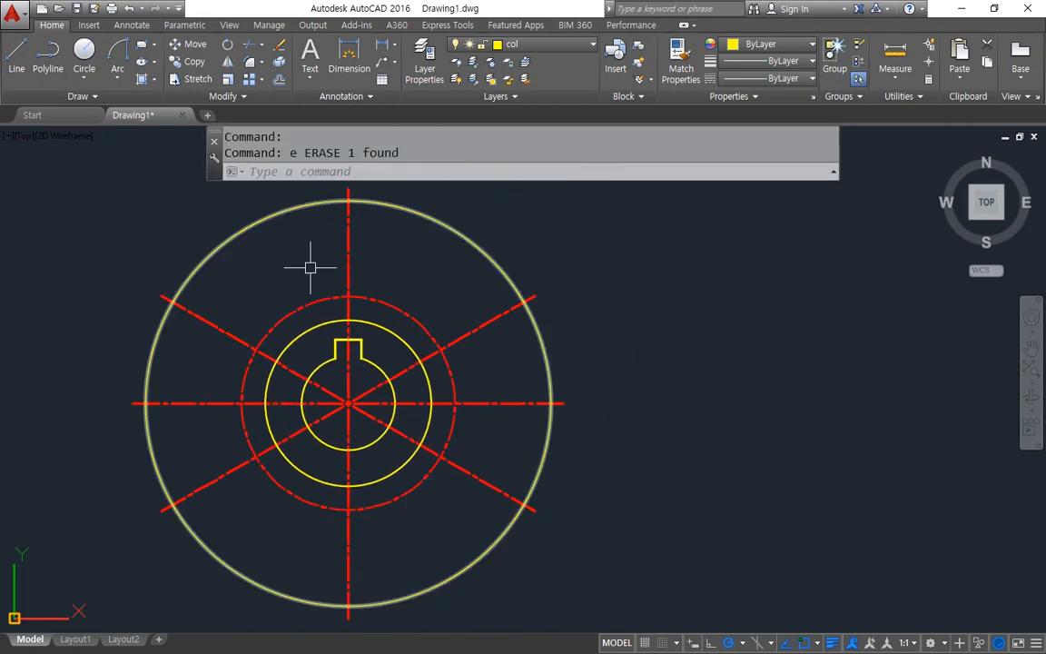
pyautogui.moveTo(309, 367)
pyautogui.mouseDown(button='middle')
pyautogui.moveTo(309, 407)
pyautogui.moveTo(322, 362)
pyautogui.mouseUp(button='middle')
pyautogui.scroll(2, 340, 336)
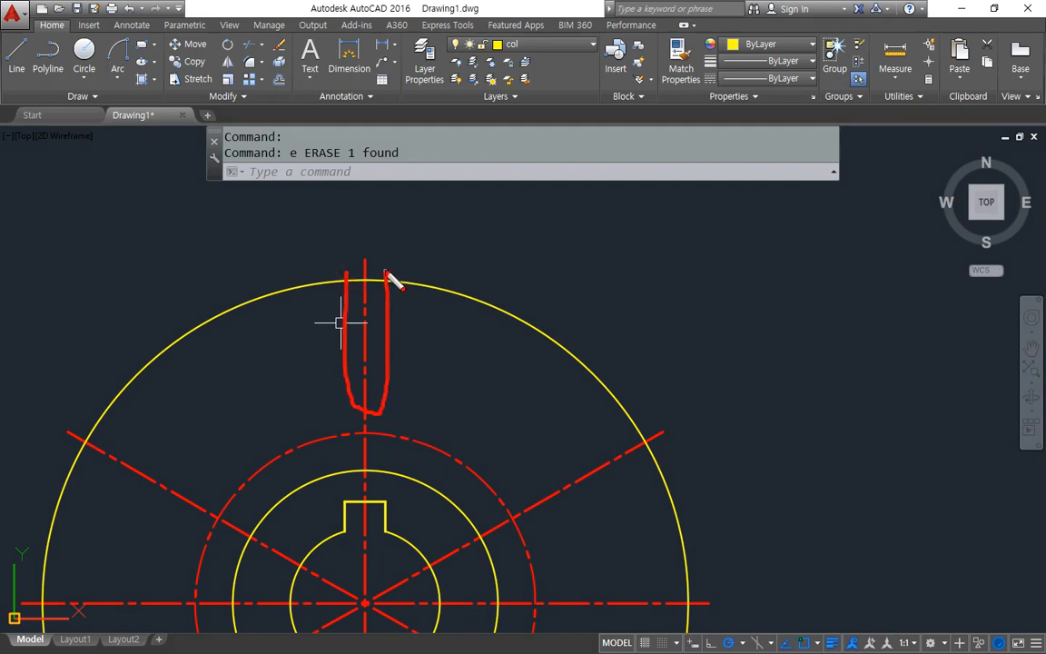
pyautogui.moveTo(397, 232); pyautogui.dragTo(386, 283)
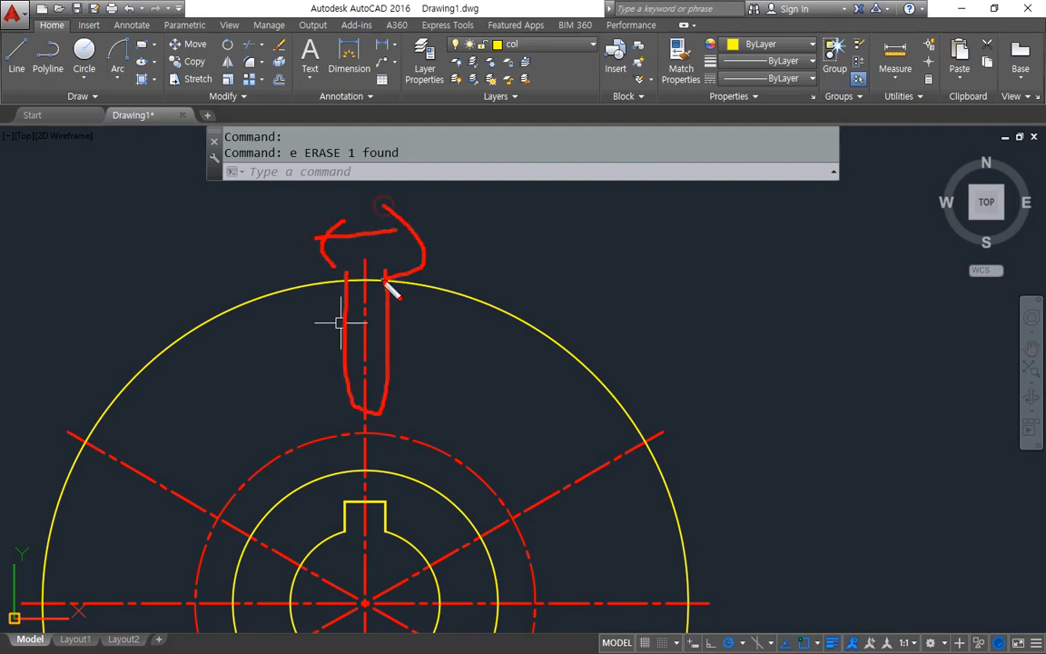
pyautogui.write('o')
pyautogui.press('Return')
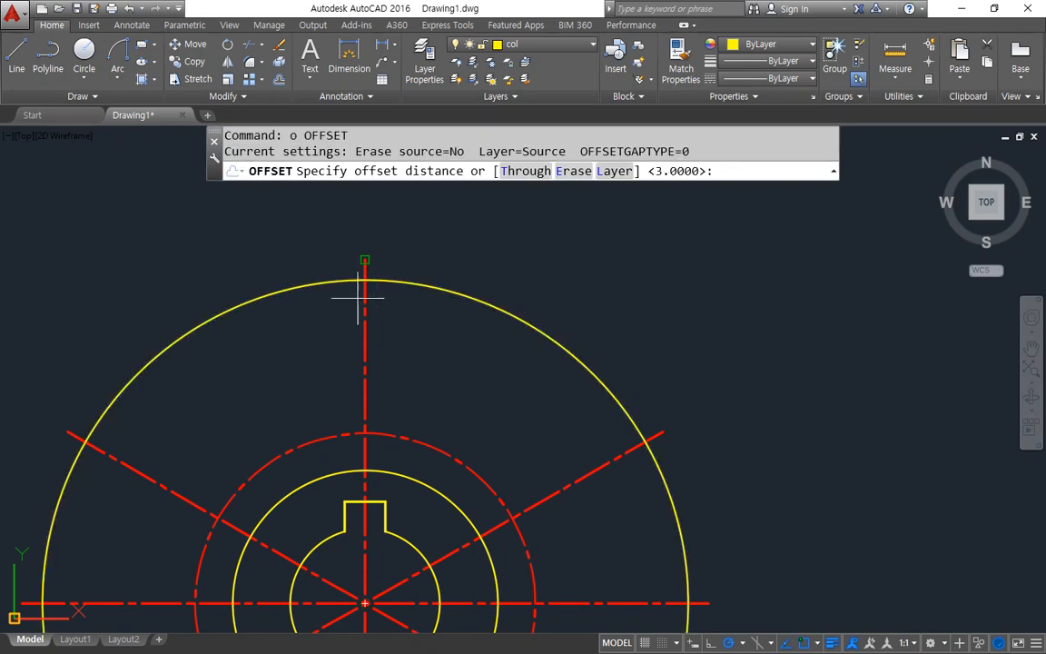
pyautogui.write('3.5')
pyautogui.press('Return')
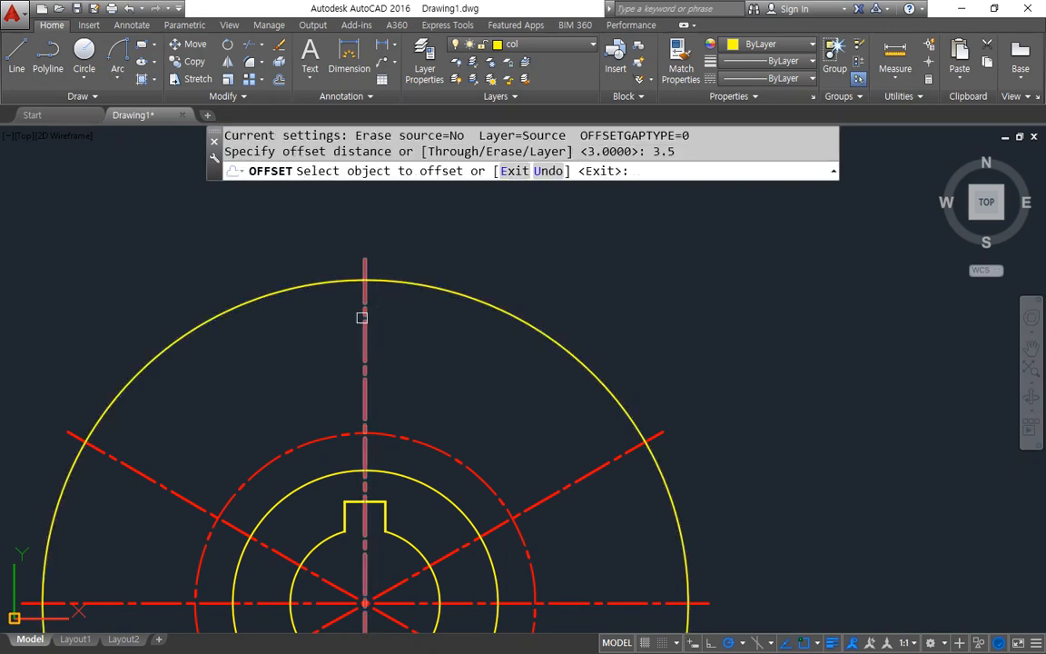
pyautogui.click(362, 320)
pyautogui.click(400, 328)
pyautogui.click(361, 334)
pyautogui.click(306, 344)
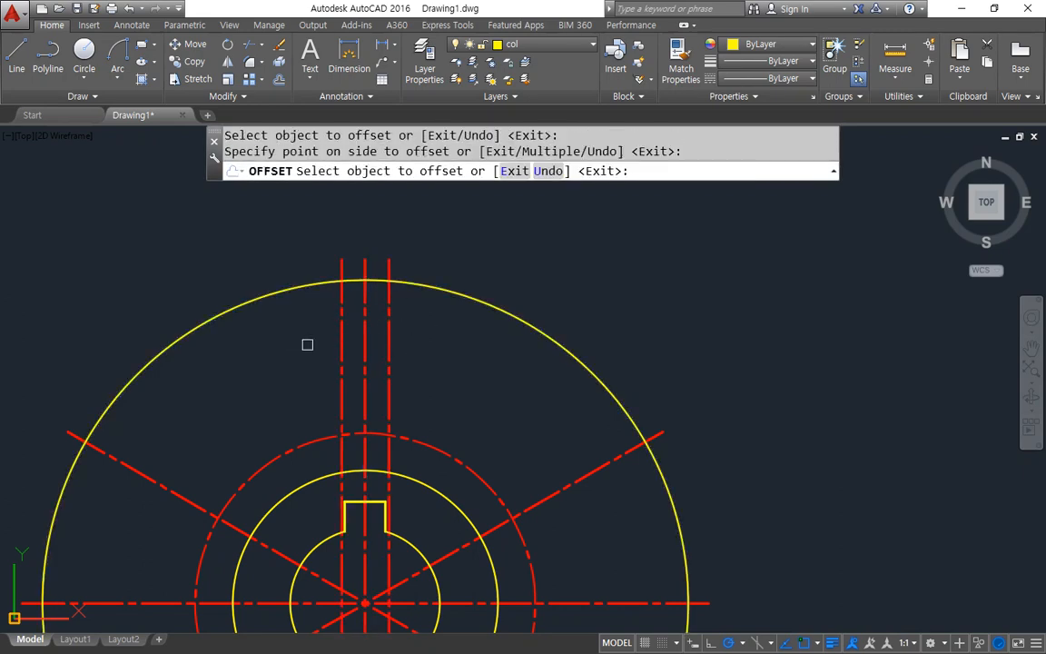
# Step: Offset both diagonal centre lines by 3.5 to each side
pyautogui.moveTo(315, 433); pyautogui.dragTo(361, 340, button='middle')
pyautogui.click(626, 385)
pyautogui.click(623, 378)
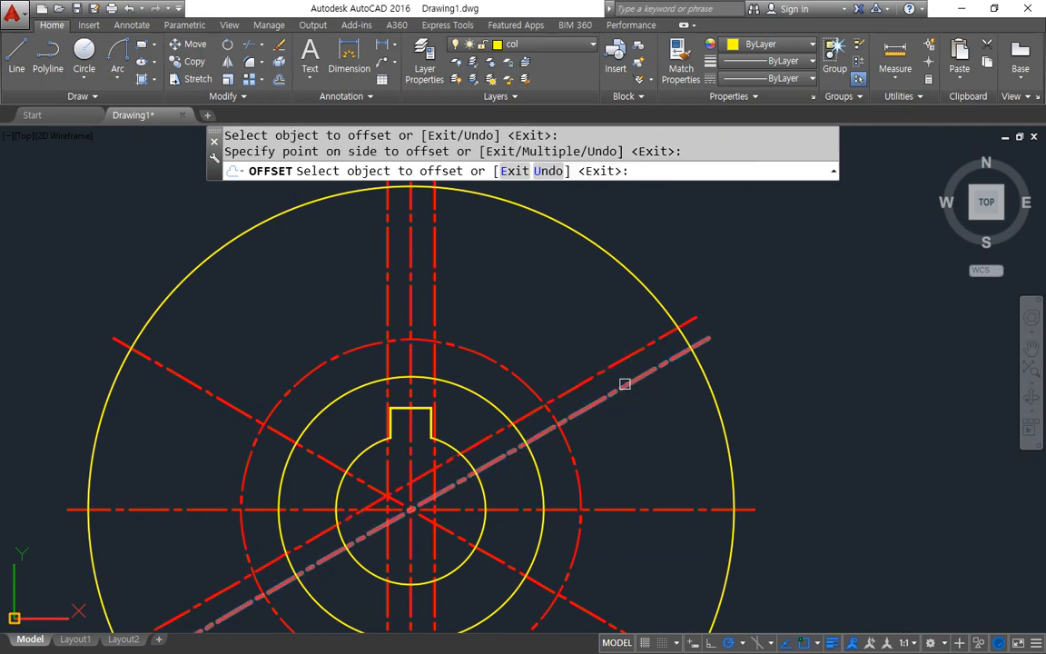
pyautogui.click(630, 382)
pyautogui.click(638, 427)
pyautogui.click(218, 393)
pyautogui.click(217, 362)
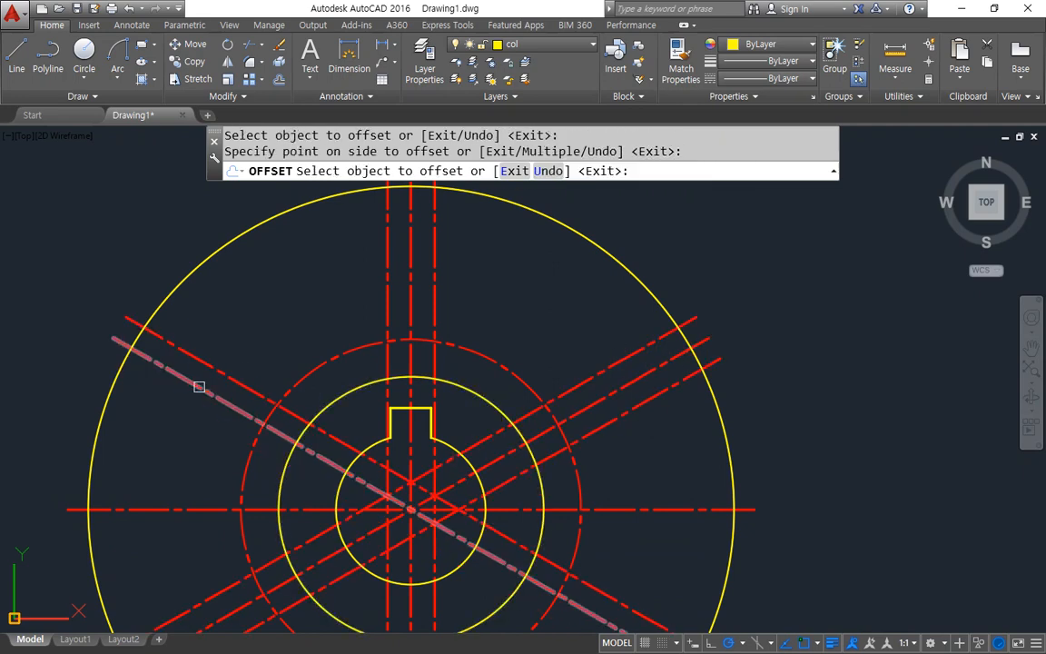
pyautogui.click(201, 387)
pyautogui.click(152, 427)
pyautogui.press('Return')
# Step: Draw a circle of diameter 7 where the vertical centre line crosses the top of the dashed radius 25 circle
pyautogui.write('c')
pyautogui.press('Return')
pyautogui.click(369, 307)
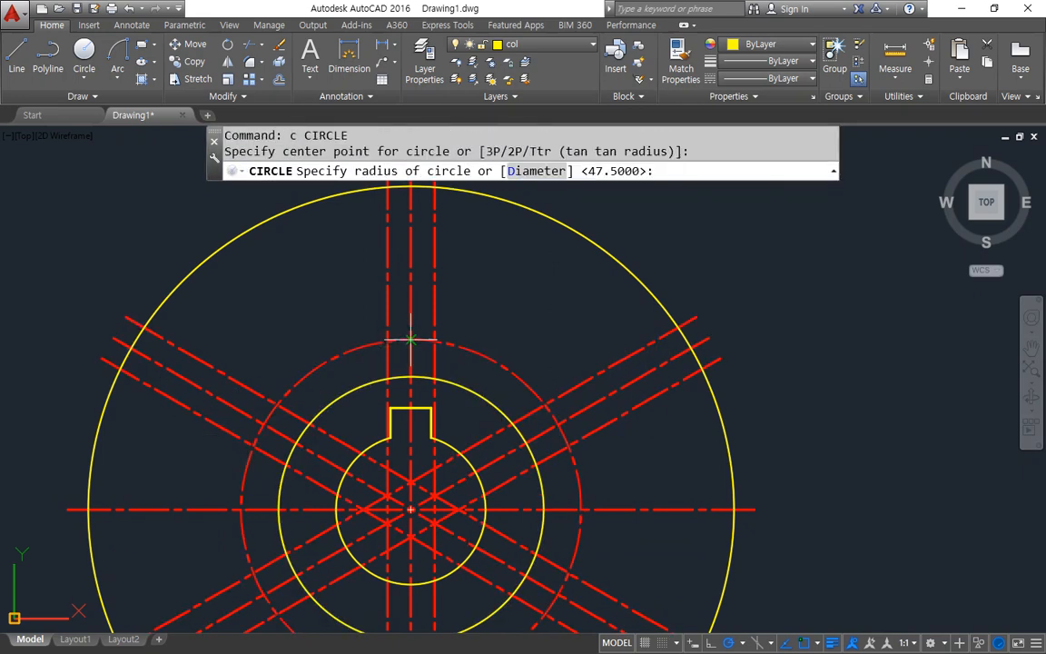
pyautogui.write('d')
pyautogui.press('Return')
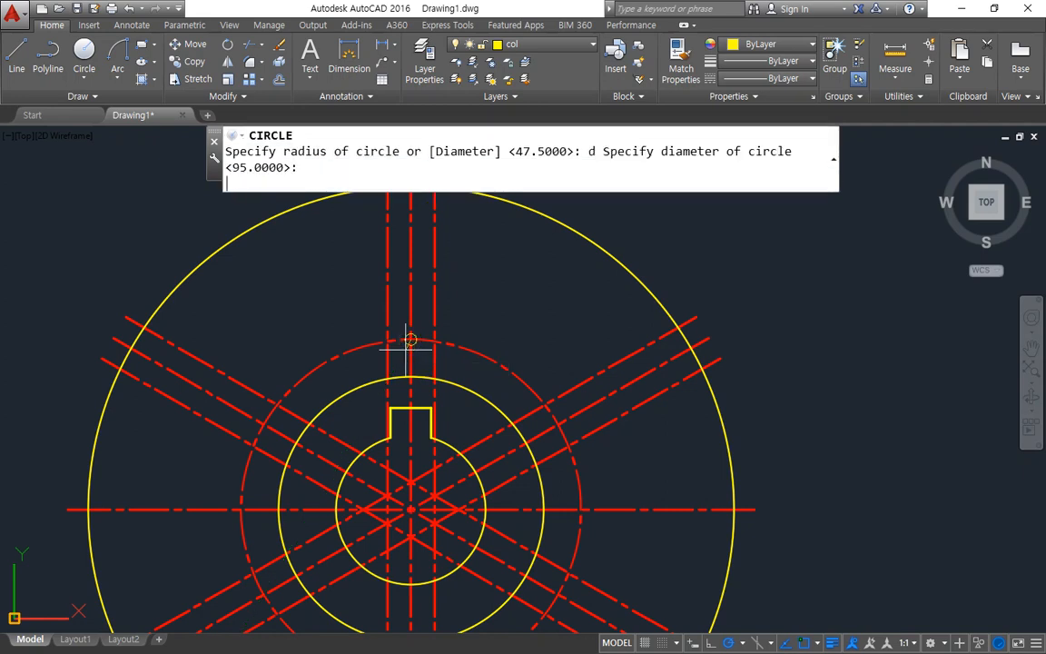
pyautogui.write('7')
pyautogui.press('Return')
# Step: Draw diameter 7 circles where the two diagonal centre lines cross the left half of the dashed radius 25 circle
pyautogui.press('Return')
pyautogui.click(263, 424)
pyautogui.press('Return')
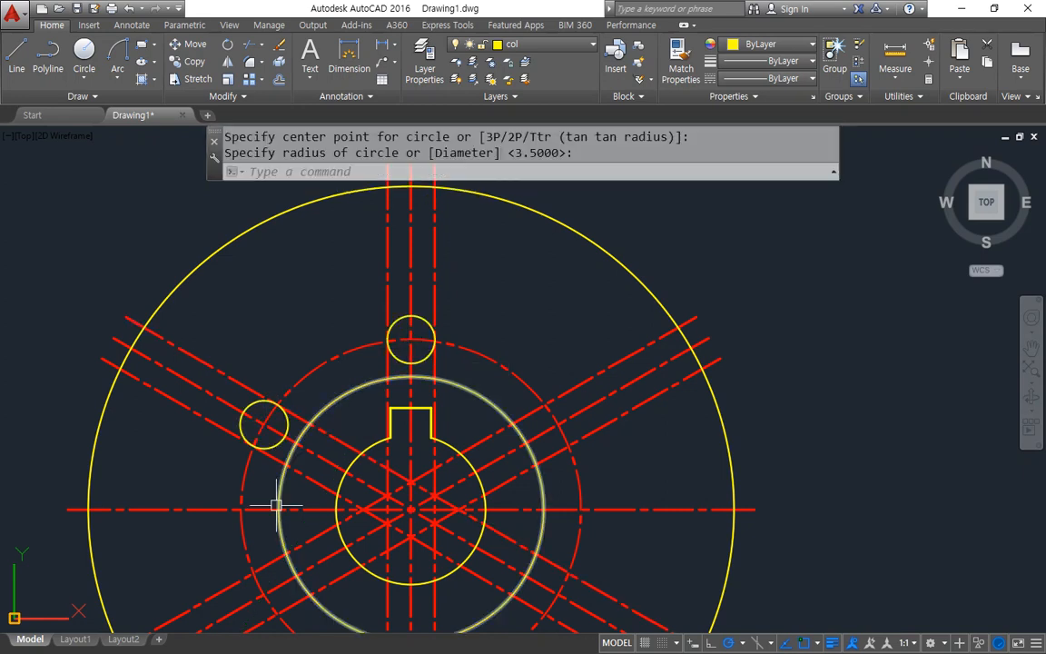
pyautogui.press('Return')
pyautogui.click(264, 595)
pyautogui.press('Return')
pyautogui.moveTo(329, 511); pyautogui.dragTo(278, 370, button='middle')
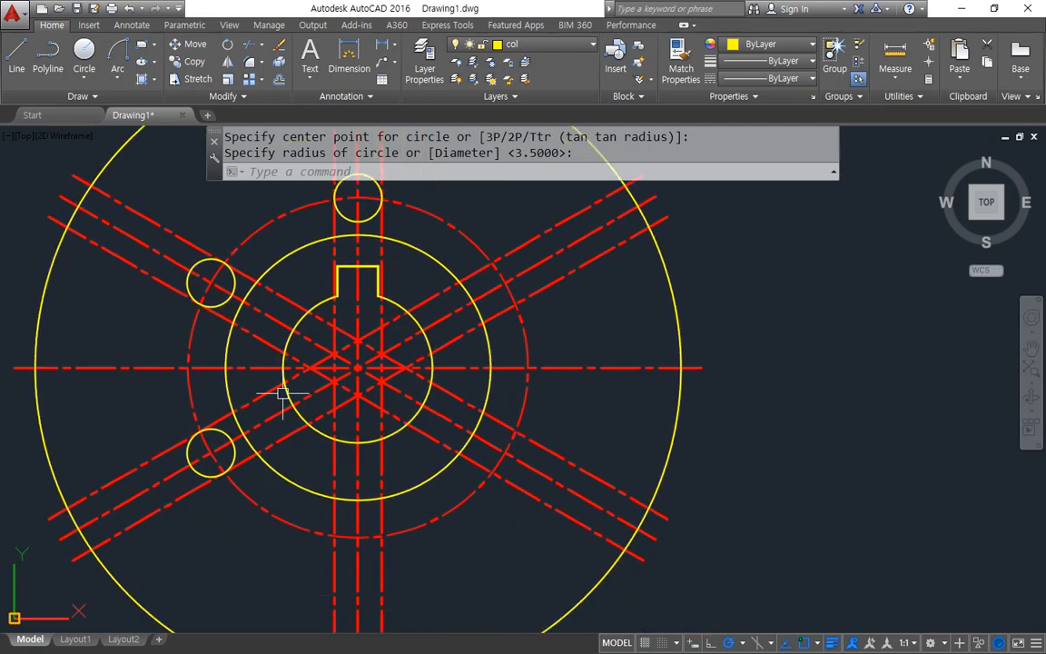
# Step: Add radius 3.5 circles at the bottom, lower-right and upper-right centre-line crossings of the dashed circle
pyautogui.press('Return')
pyautogui.click(359, 538)
pyautogui.press('Return')
pyautogui.press('Return')
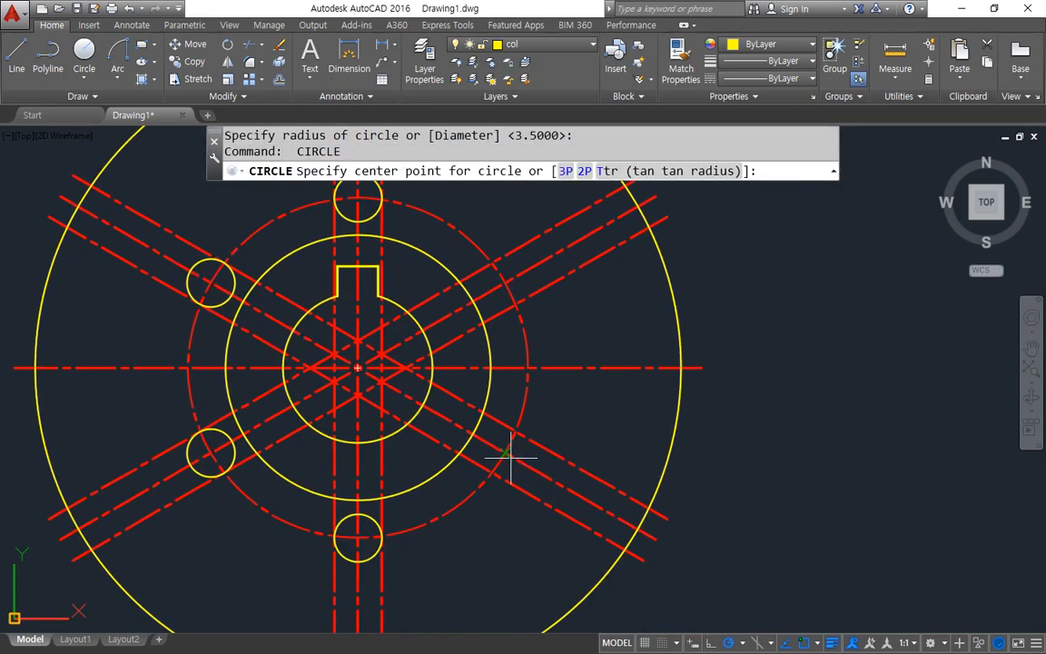
pyautogui.click(505, 452)
pyautogui.press('Return')
pyautogui.press('Return')
pyautogui.click(502, 281)
pyautogui.press('Return')
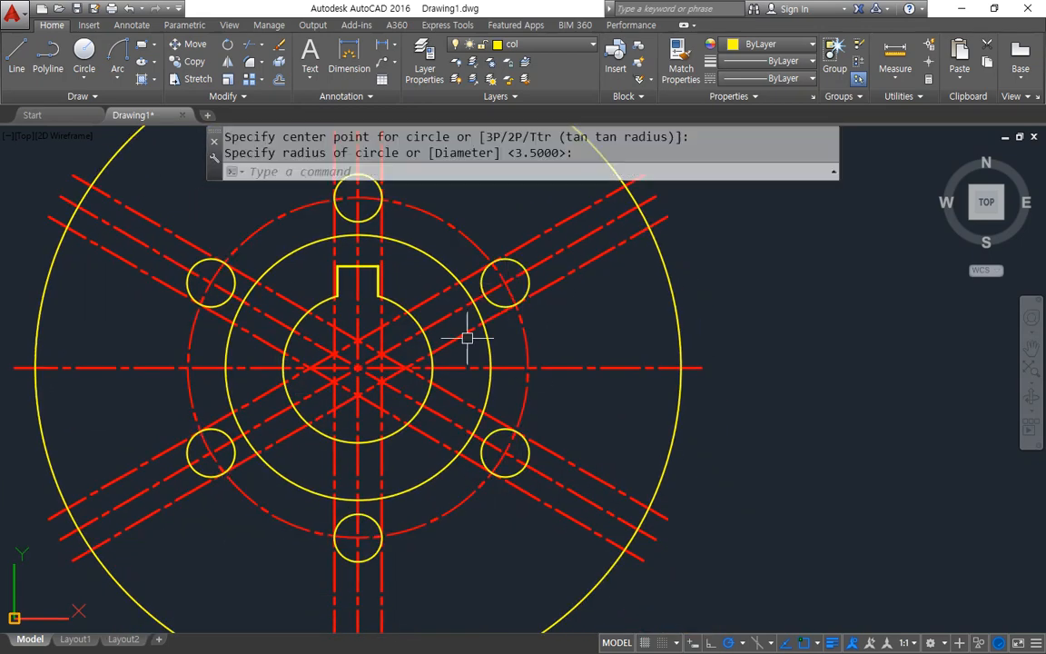
# Step: Match the properties of the outer 95 diameter circle onto all six slot wall lines
pyautogui.moveTo(467, 339); pyautogui.dragTo(443, 374, button='middle')
pyautogui.write('ma')
pyautogui.press('Return')
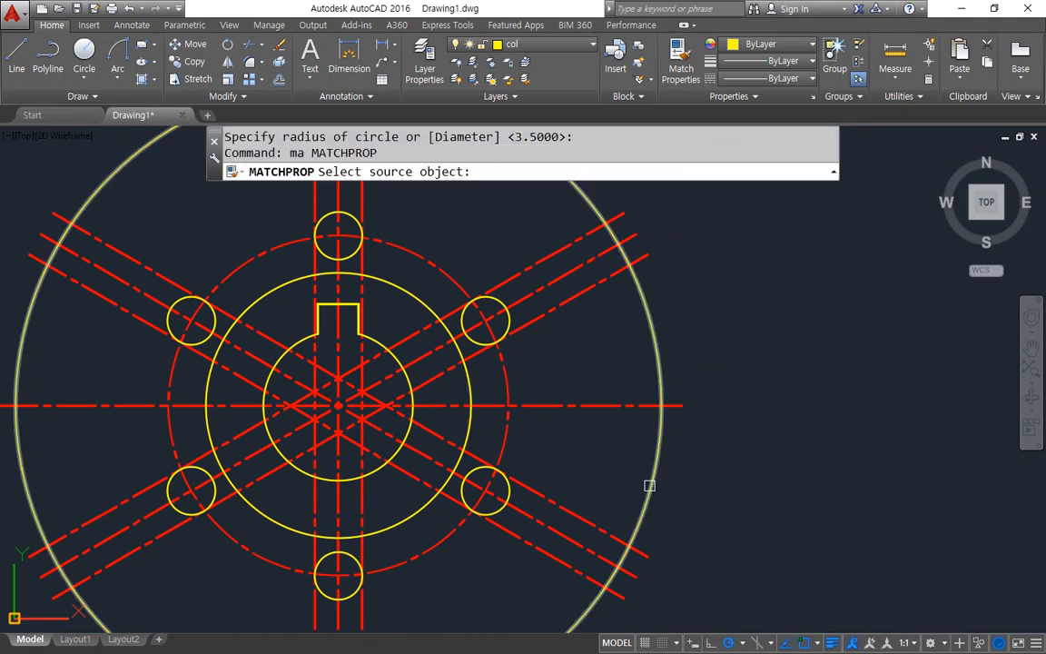
pyautogui.click(649, 486)
pyautogui.click(610, 533)
pyautogui.click(560, 562)
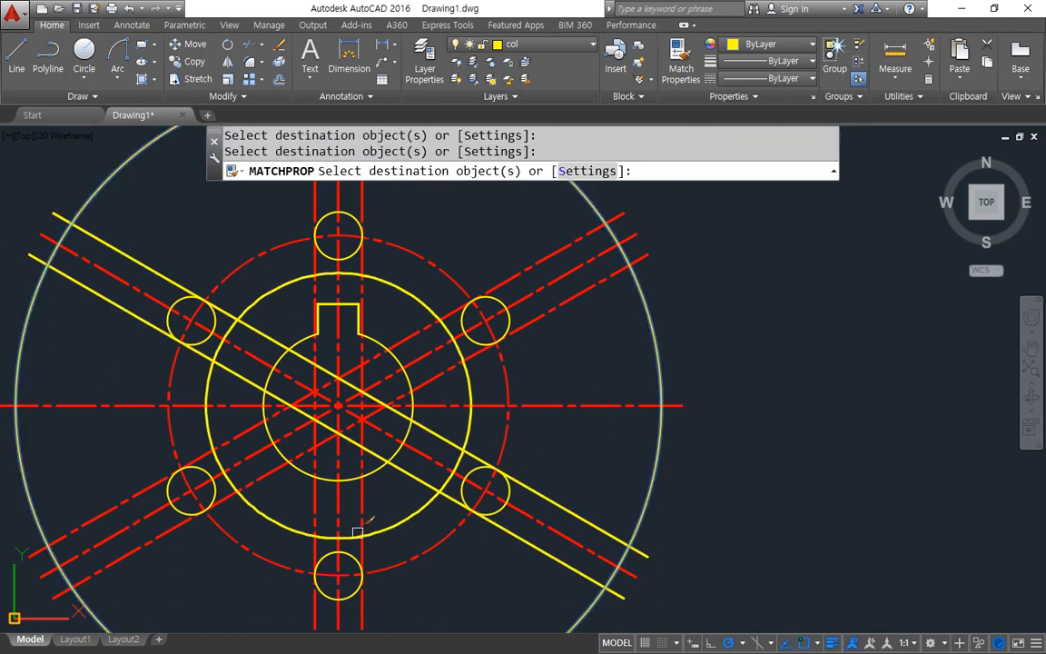
pyautogui.click(362, 508)
pyautogui.click(315, 508)
pyautogui.click(273, 483)
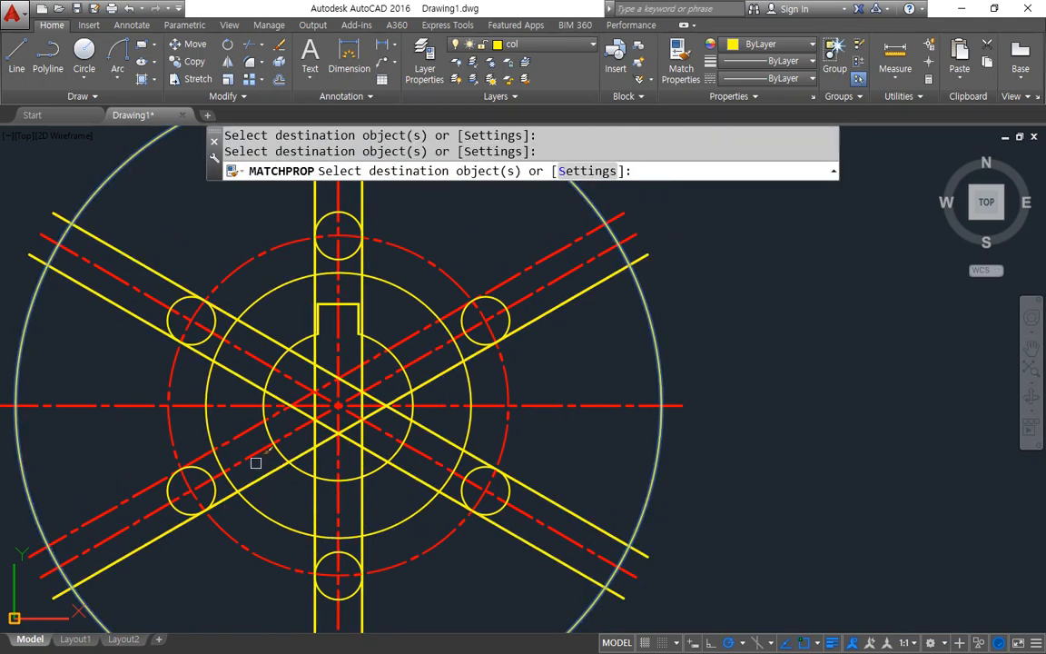
pyautogui.click(231, 416)
pyautogui.press('Return')
# Step: Offset both walls of the slots running from lower left to upper right outward by 5
pyautogui.moveTo(357, 473); pyautogui.dragTo(345, 565, button='middle')
pyautogui.moveTo(345, 298); pyautogui.dragTo(345, 339, button='middle')
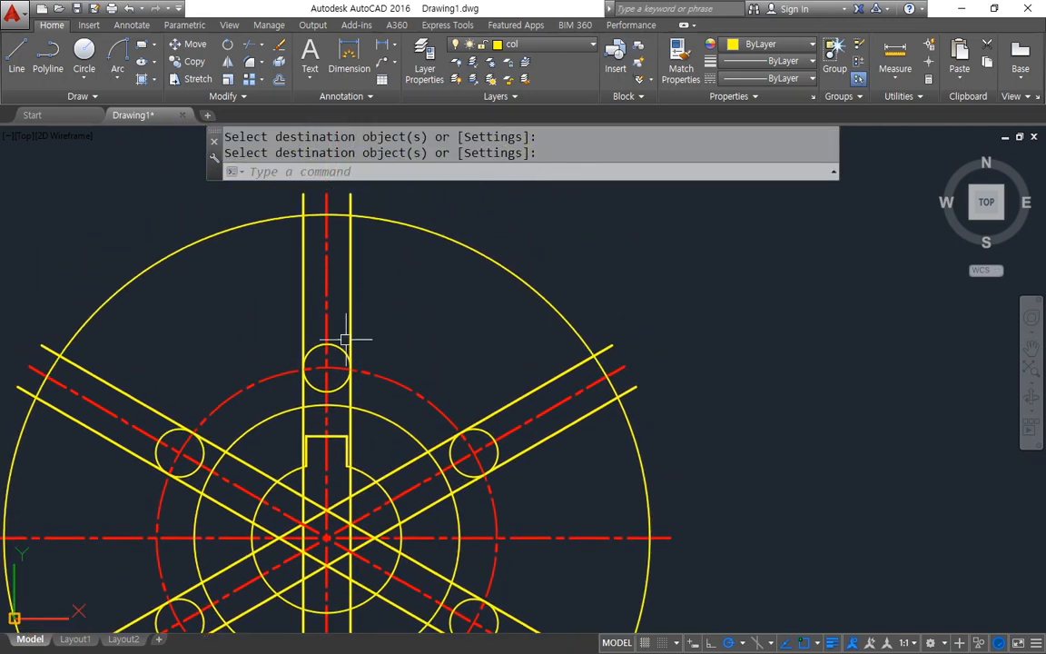
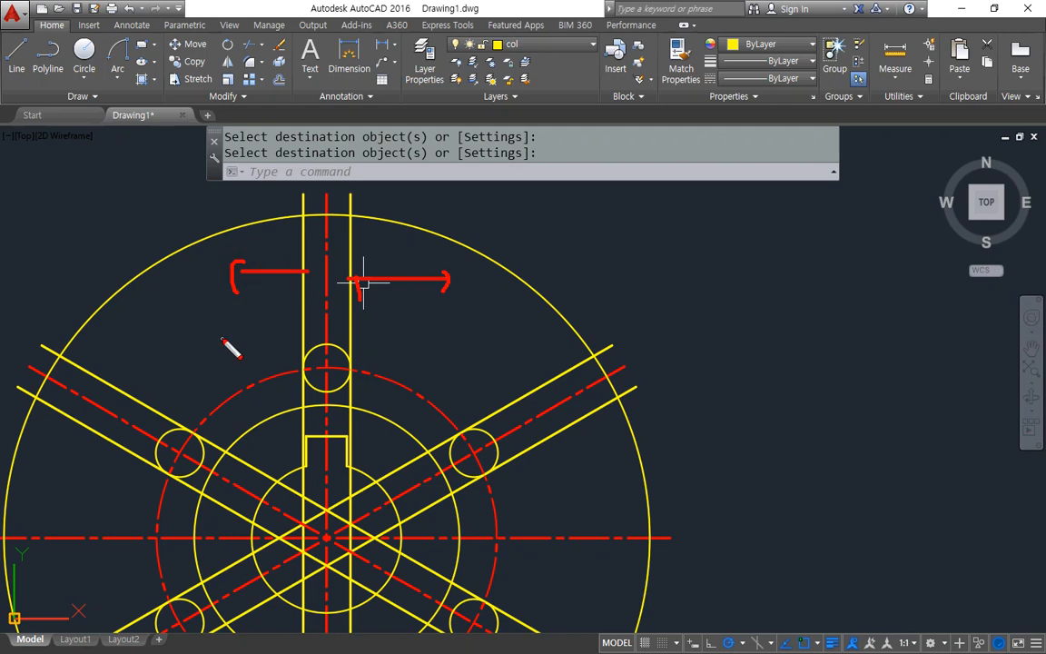
pyautogui.press('Escape')
pyautogui.write('o')
pyautogui.press('Return')
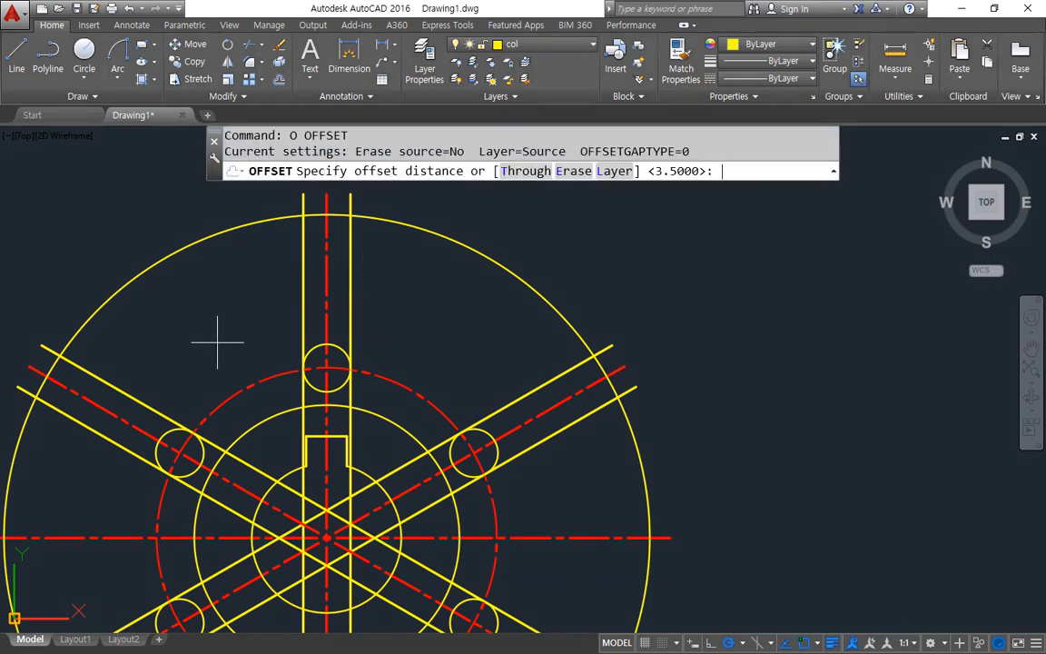
pyautogui.write('5')
pyautogui.press('Return')
pyautogui.click(544, 441)
pyautogui.click(560, 467)
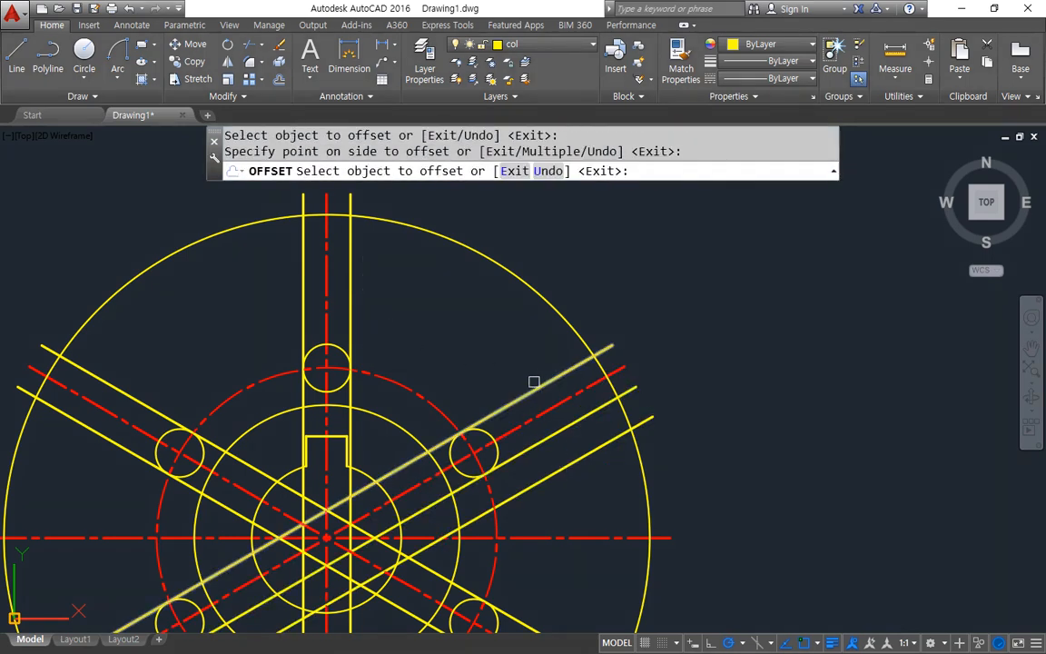
pyautogui.click(540, 399)
pyautogui.click(502, 343)
# Step: Offset the vertical slot walls and the walls running from upper left to lower right outward by 5
pyautogui.click(353, 298)
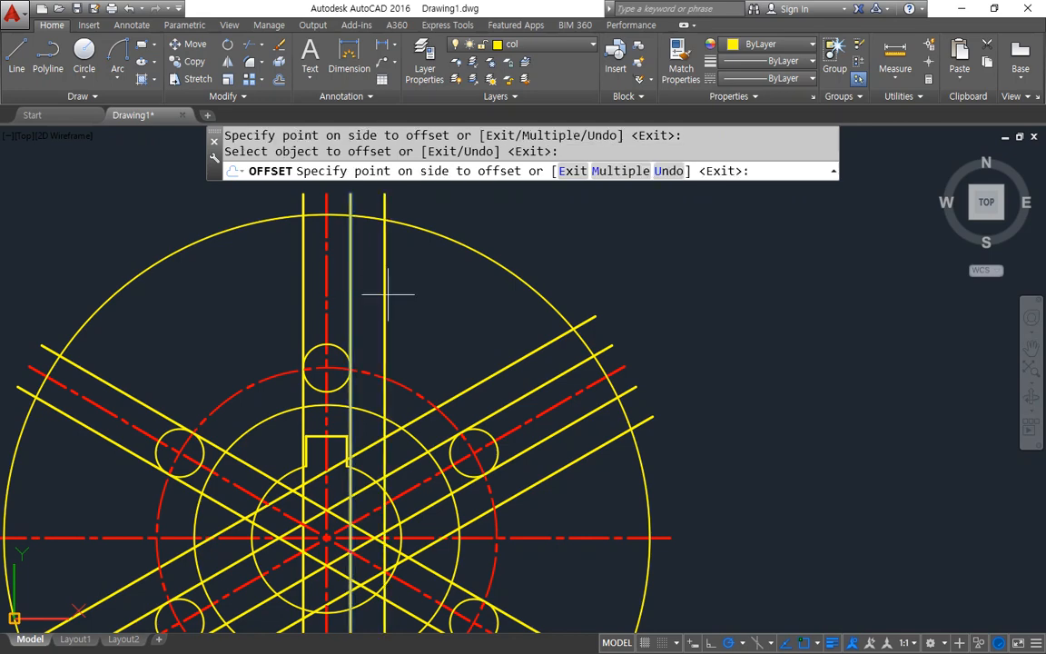
pyautogui.click(388, 297)
pyautogui.click(302, 273)
pyautogui.click(276, 275)
pyautogui.click(107, 384)
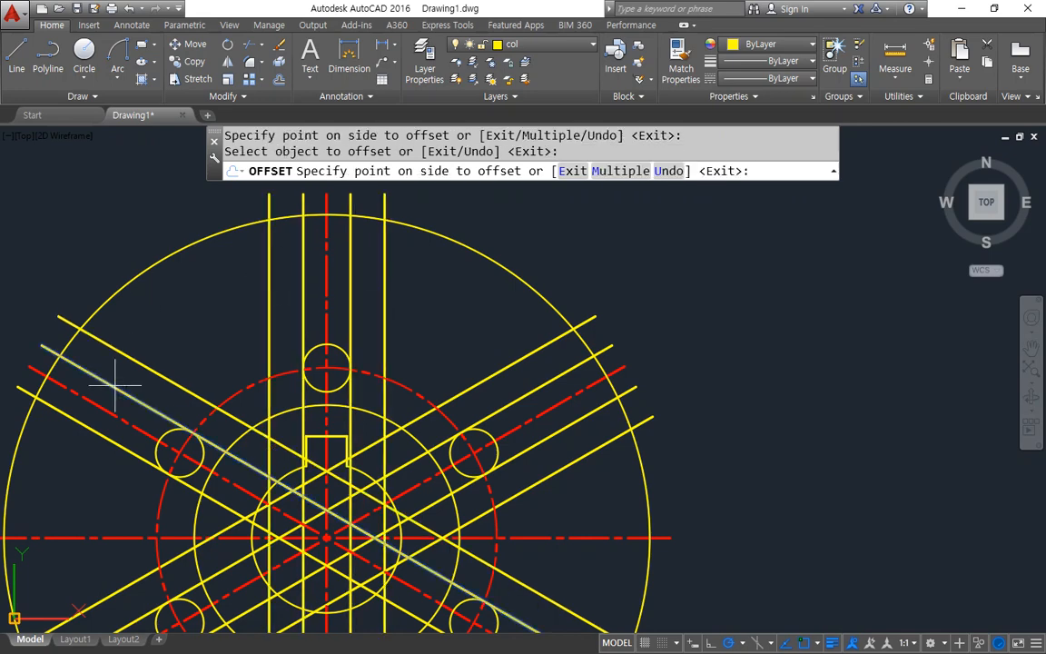
pyautogui.click(118, 305)
pyautogui.click(77, 422)
pyautogui.click(56, 463)
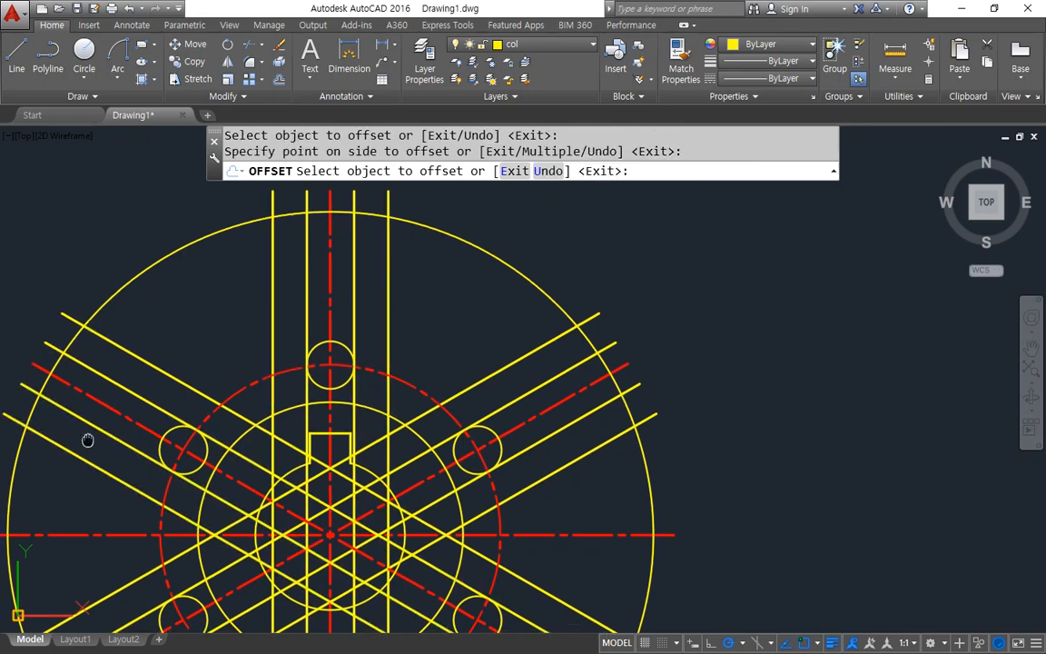
pyautogui.moveTo(86, 437); pyautogui.dragTo(147, 367, button='middle')
pyautogui.press('Return')
# Step: Trim the 95 diameter circle between neighbouring arms, keeping only the arcs within the outermost offset lines
pyautogui.moveTo(198, 343); pyautogui.dragTo(188, 382, button='middle')
pyautogui.write('tr')
pyautogui.press('Return')
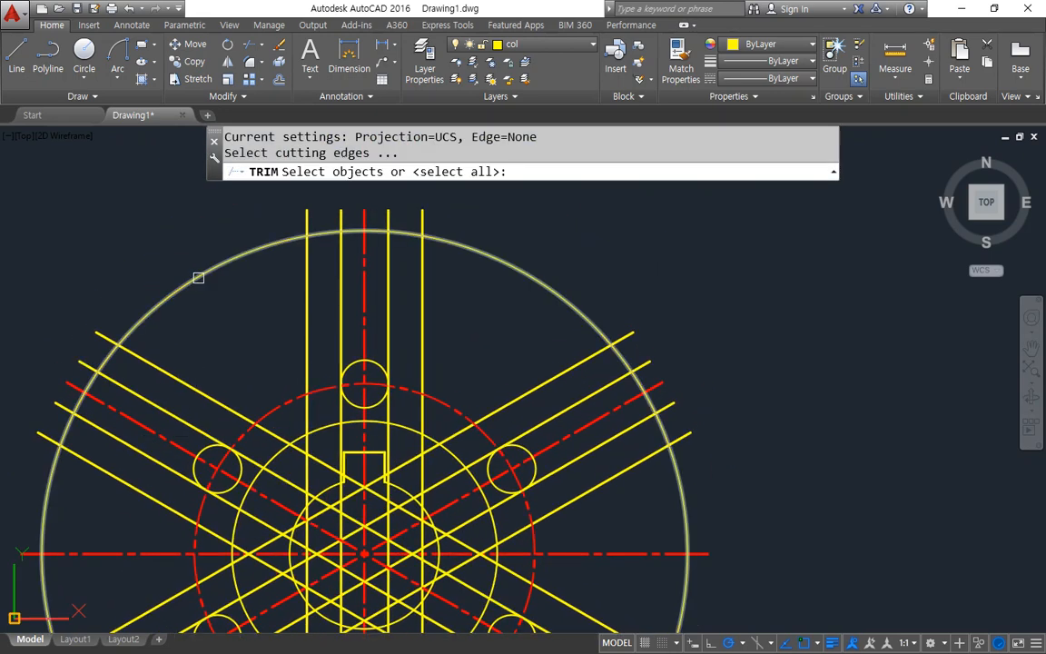
pyautogui.press('Return')
pyautogui.click(502, 254)
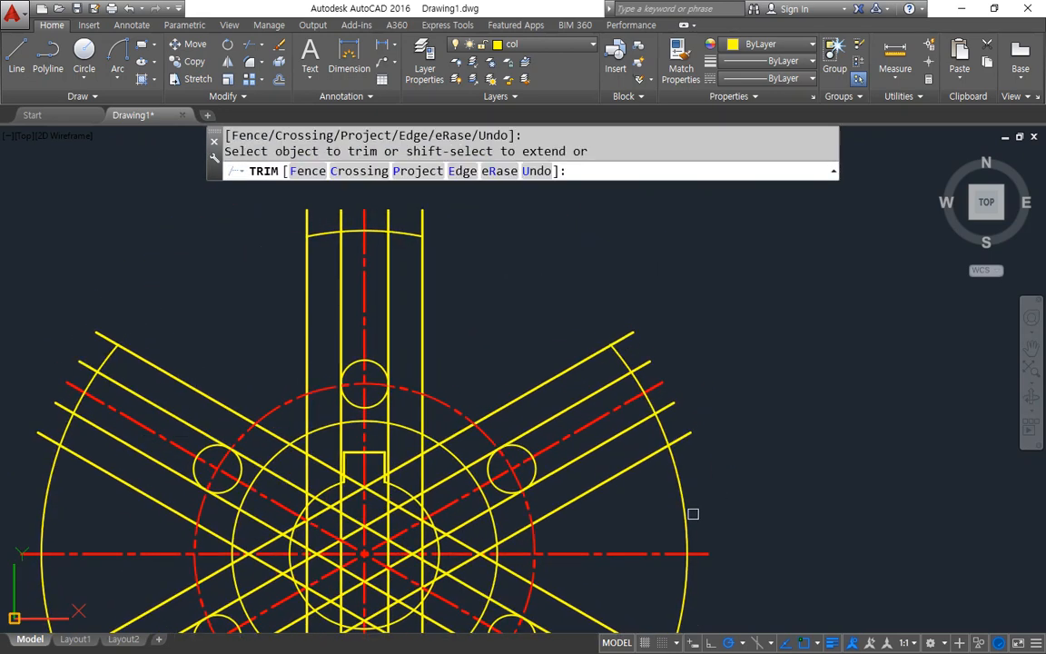
pyautogui.click(688, 508)
pyautogui.moveTo(736, 563); pyautogui.dragTo(755, 416, button='middle')
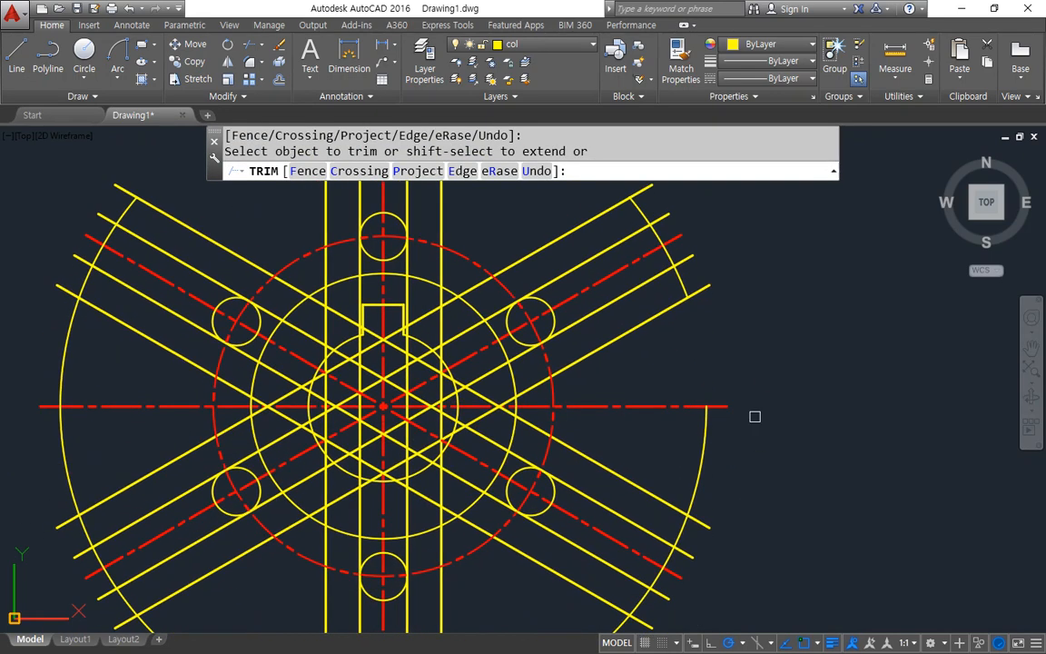
pyautogui.click(697, 453)
pyautogui.moveTo(509, 466); pyautogui.dragTo(520, 301, button='middle')
pyautogui.click(542, 526)
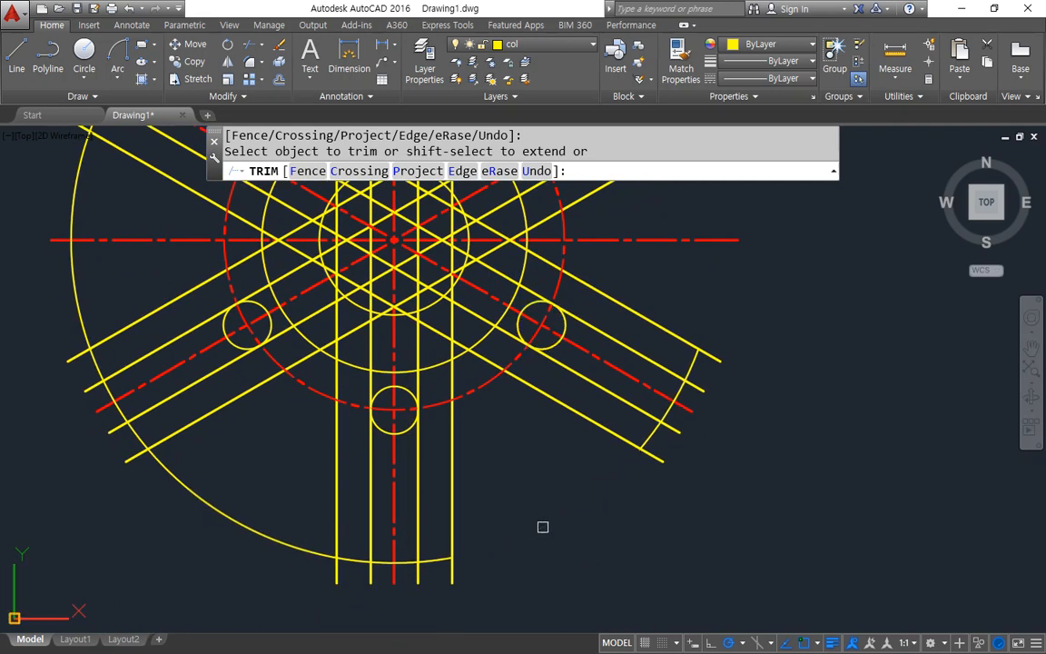
pyautogui.click(271, 529)
pyautogui.click(79, 311)
pyautogui.moveTo(79, 311); pyautogui.dragTo(33, 367, button='middle')
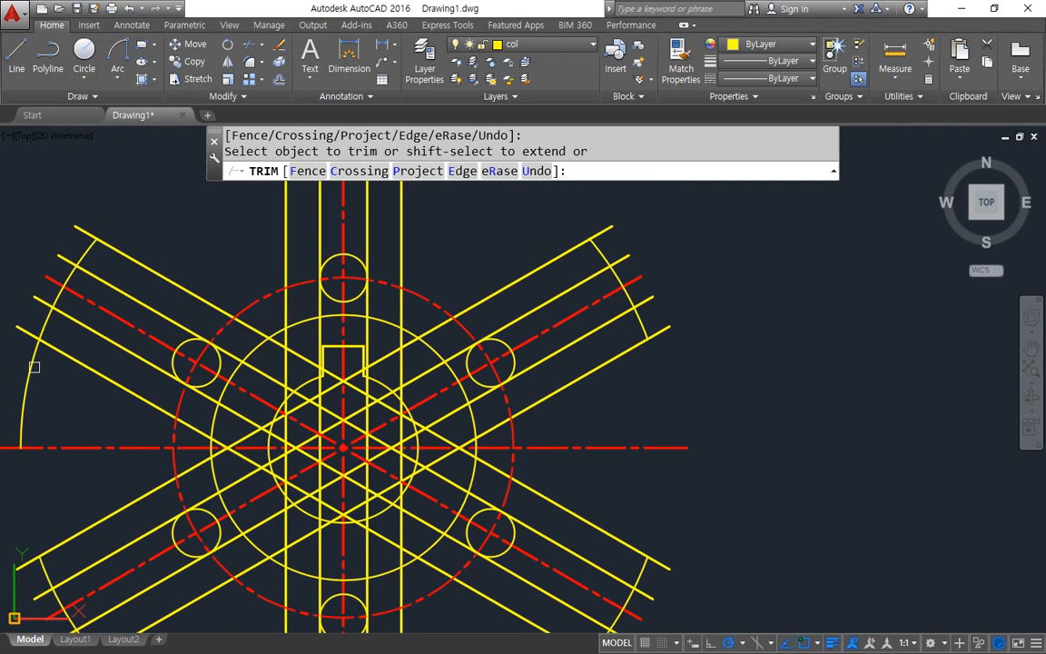
pyautogui.press('Escape')
# Step: Erase the six helper lines offset by 5 outside the slot walls
pyautogui.click(94, 372)
pyautogui.click(155, 270)
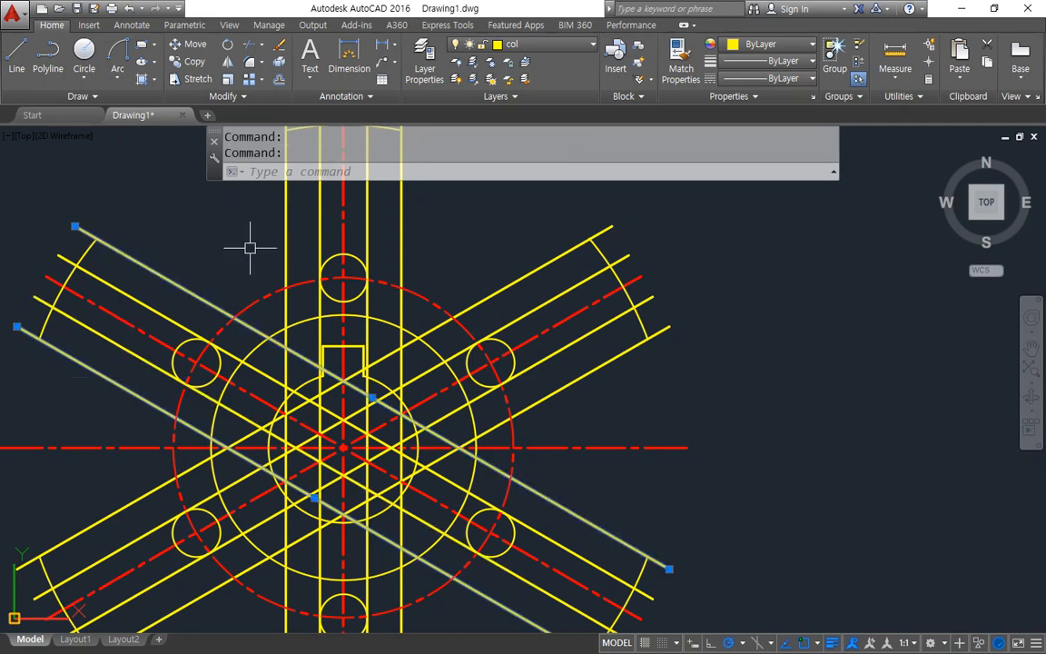
pyautogui.click(408, 230)
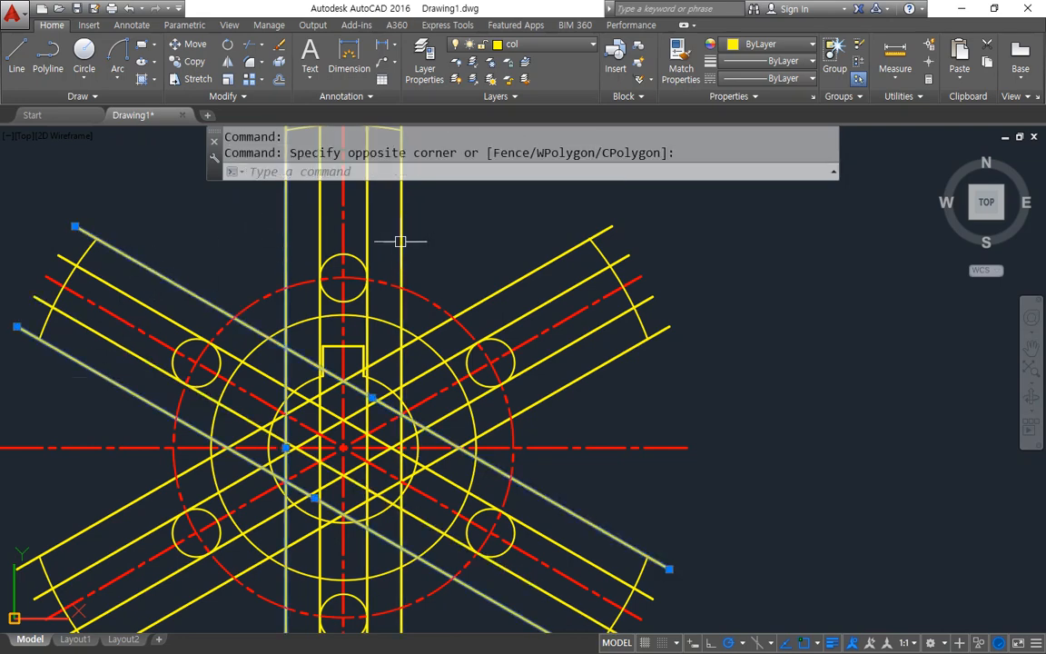
pyautogui.click(402, 238)
pyautogui.press('Delete')
pyautogui.click(497, 291)
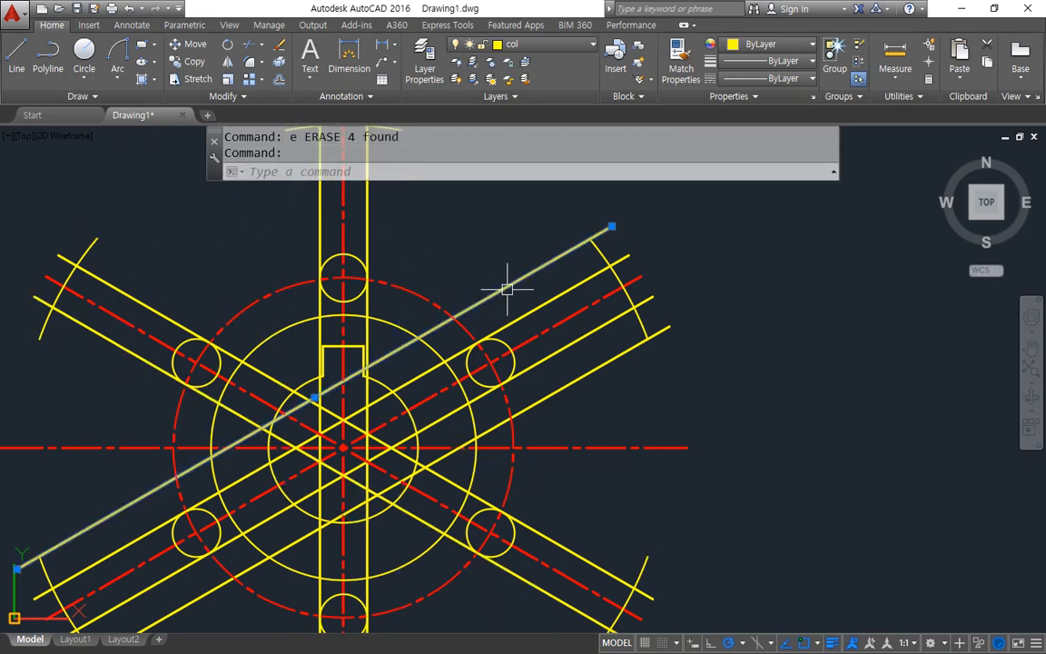
pyautogui.click(579, 375)
pyautogui.write('e')
pyautogui.press('Return')
# Step: Trim the six slot wall lines through the hub, using the six small circles as cutting edges
pyautogui.moveTo(580, 461)
pyautogui.mouseDown(button='middle')
pyautogui.moveTo(619, 297)
pyautogui.moveTo(623, 337)
pyautogui.mouseUp(button='middle')
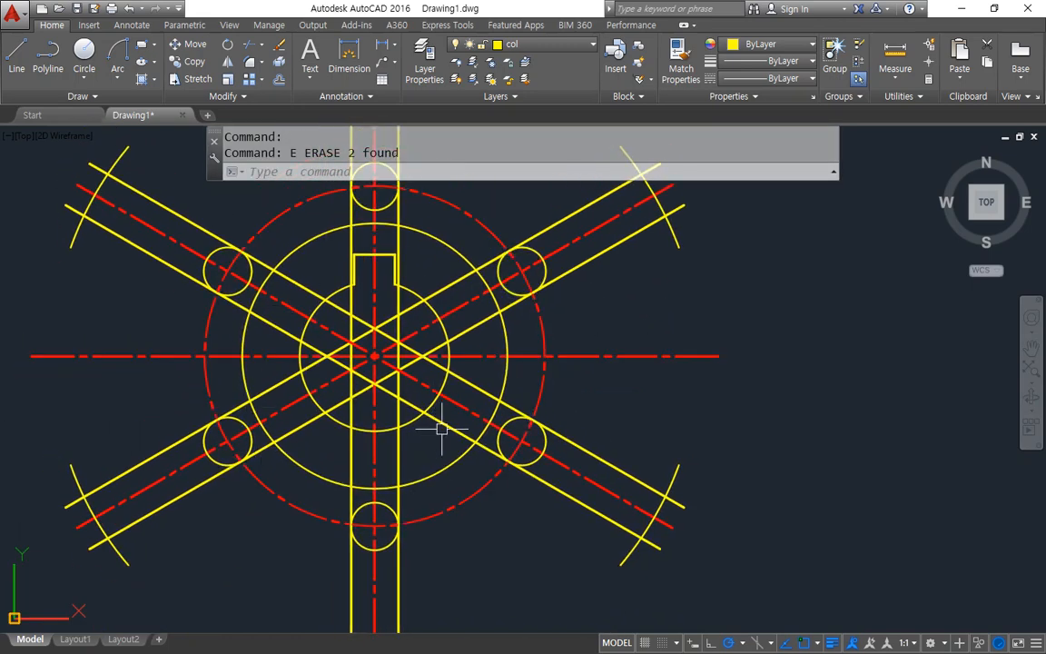
pyautogui.moveTo(438, 427); pyautogui.dragTo(457, 456, button='middle')
pyautogui.write('tr')
pyautogui.press('Return')
pyautogui.click(350, 227)
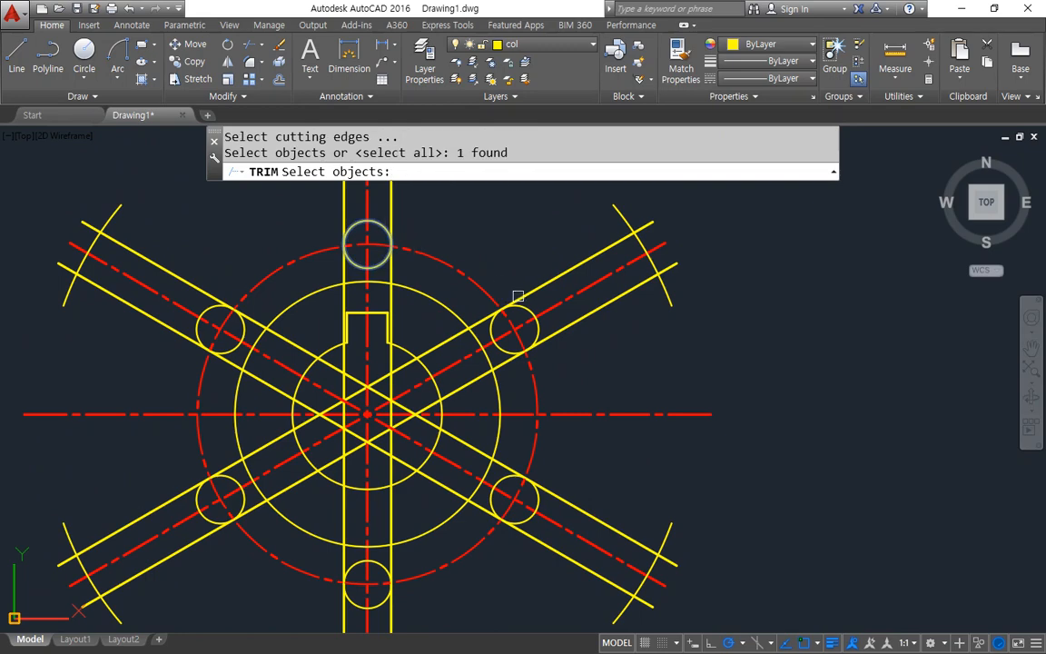
pyautogui.click(527, 306)
pyautogui.click(529, 479)
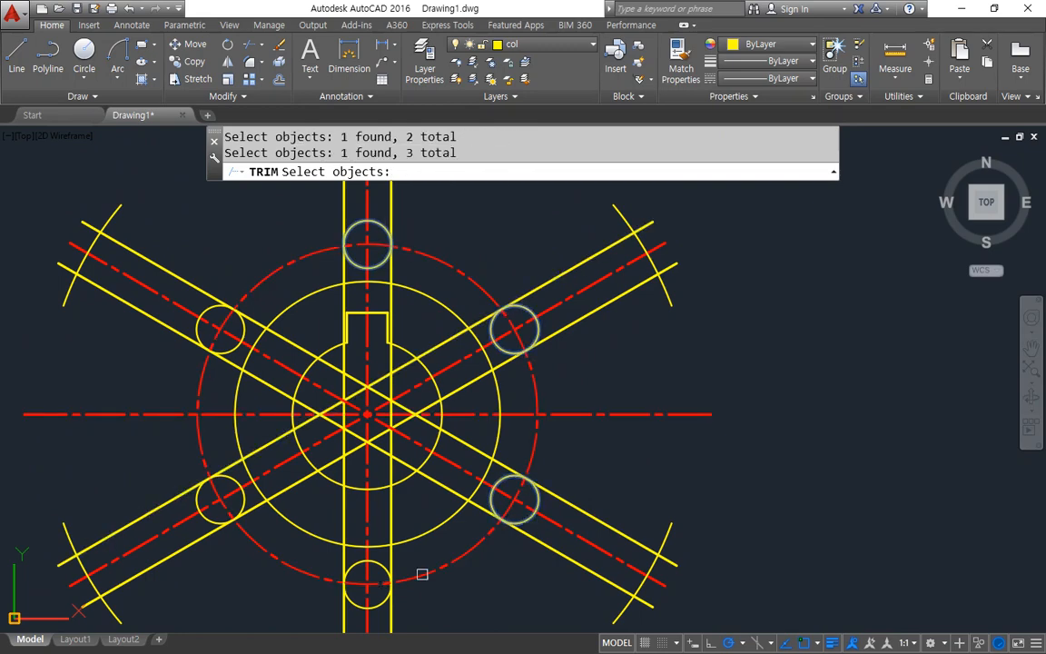
pyautogui.click(380, 606)
pyautogui.click(204, 481)
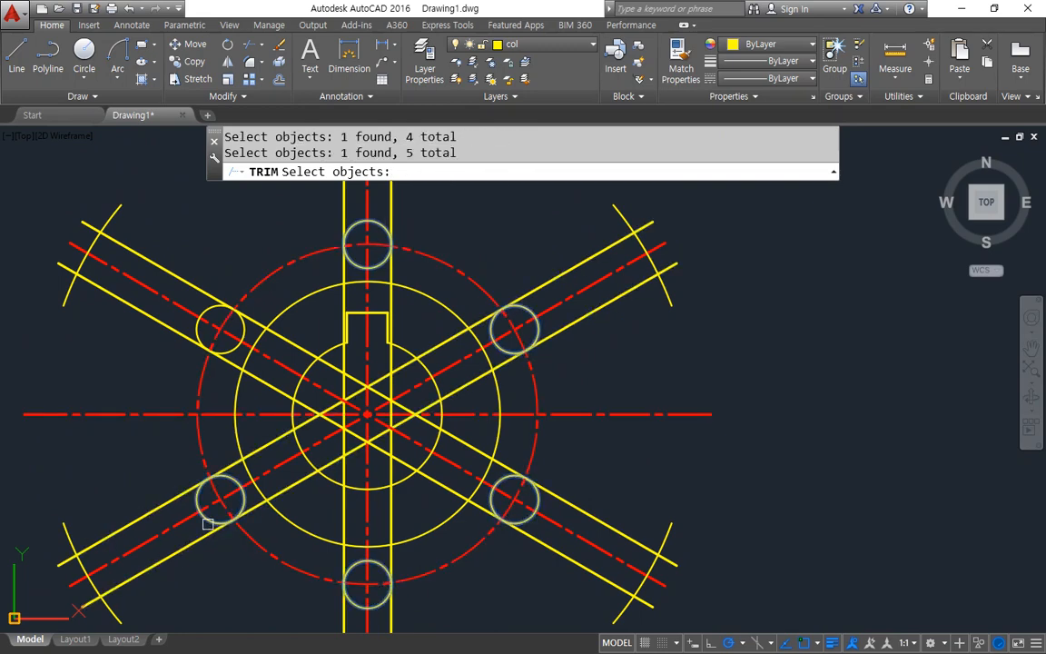
pyautogui.click(203, 312)
pyautogui.press('Return')
pyautogui.click(257, 373)
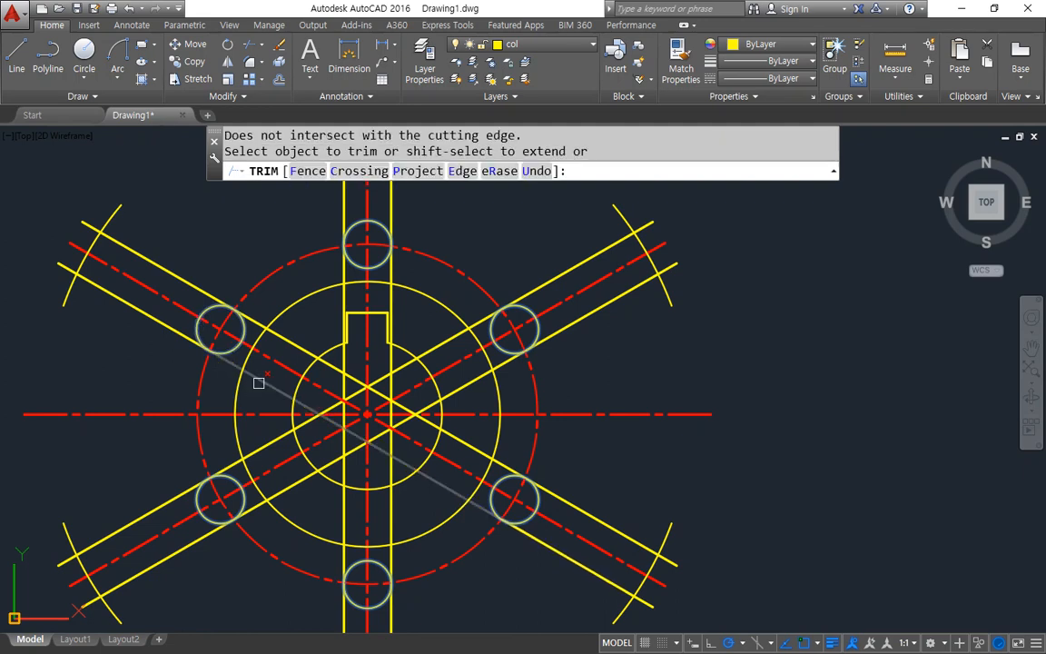
pyautogui.click(282, 339)
pyautogui.click(343, 294)
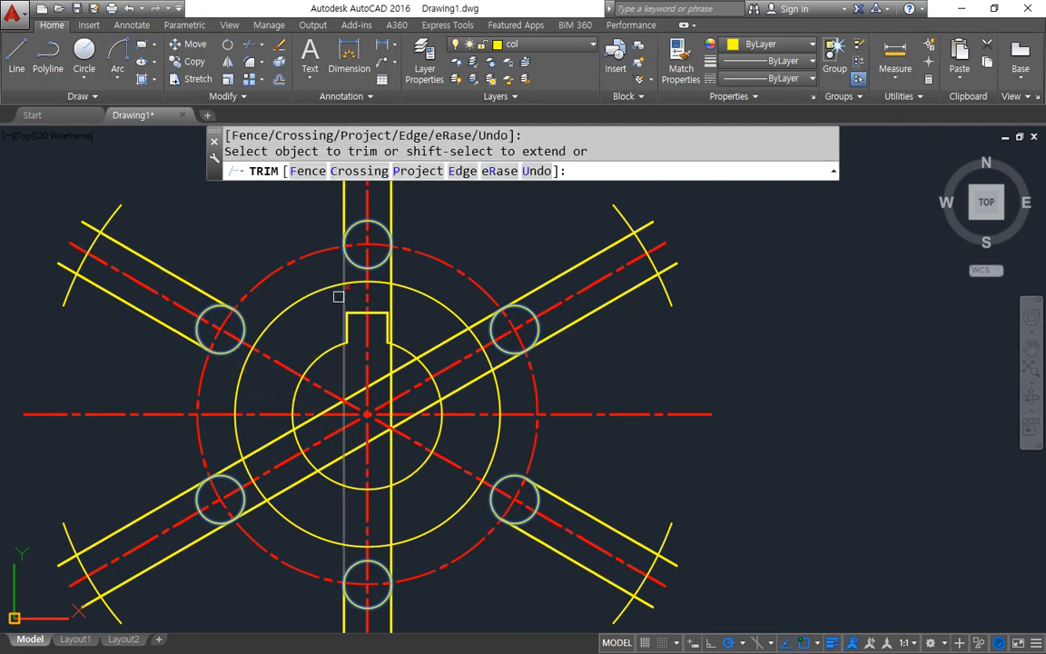
pyautogui.click(390, 295)
pyautogui.click(444, 339)
pyautogui.click(465, 388)
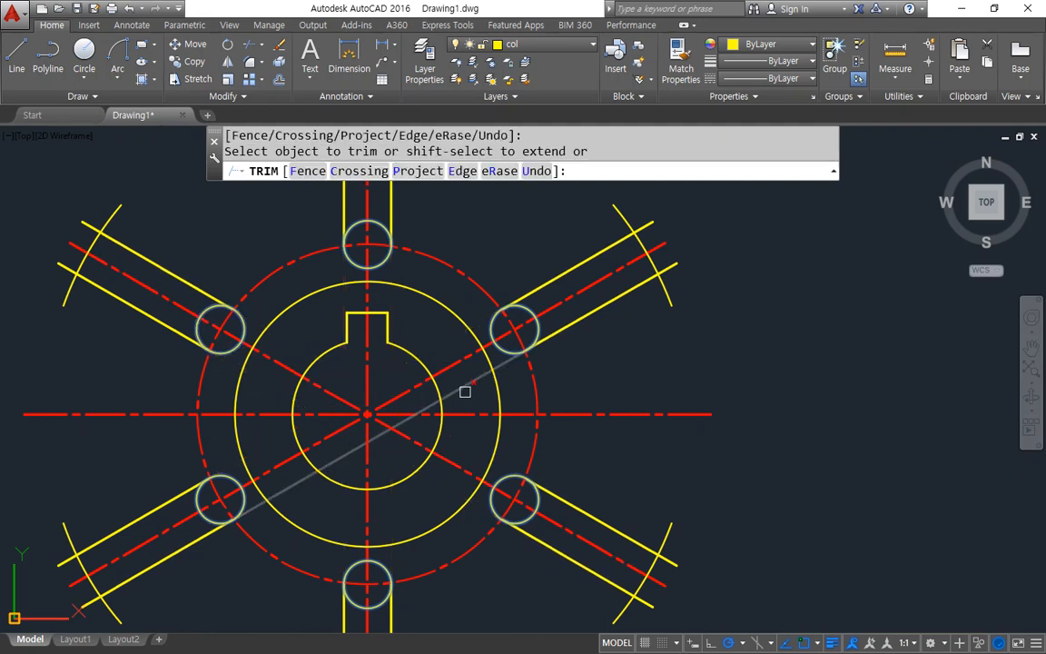
pyautogui.press('Return')
pyautogui.write('tr')
pyautogui.press('Return')
pyautogui.press('Return')
pyautogui.scroll(8, 241, 339)
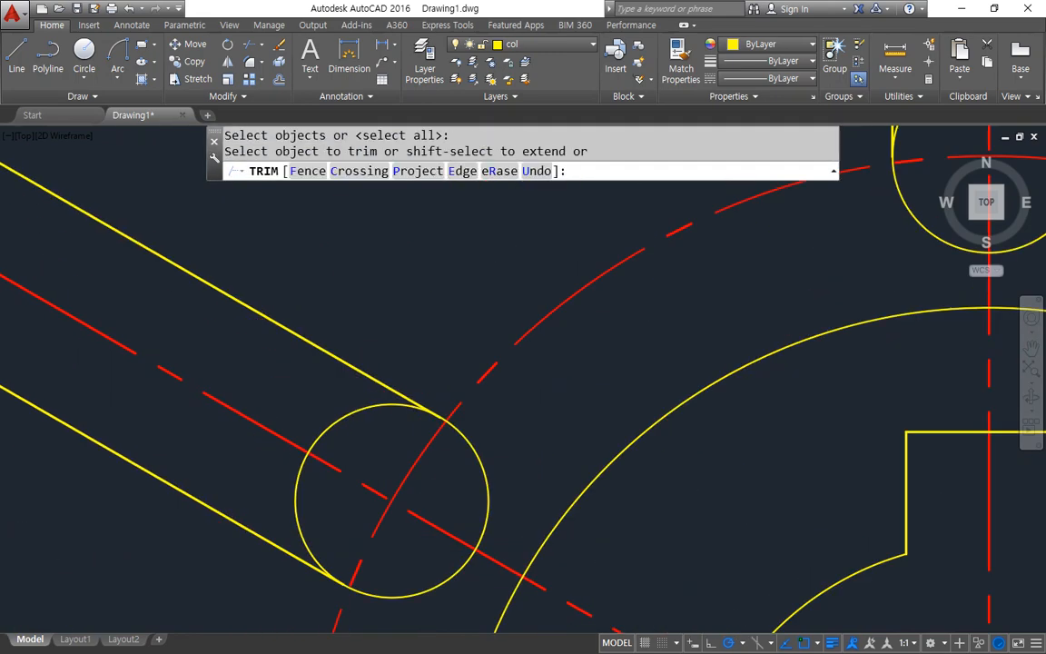
pyautogui.scroll(-1, 280, 245)
pyautogui.press('Escape')
pyautogui.press('Escape')
pyautogui.press('Escape')
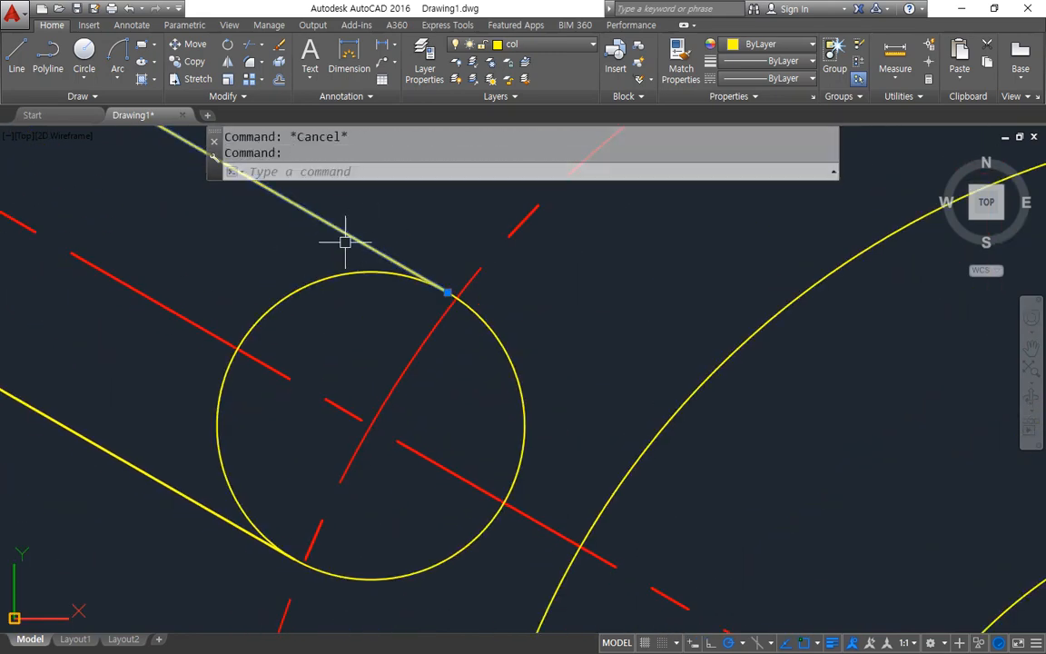
pyautogui.scroll(1, 338, 268)
pyautogui.click(341, 271)
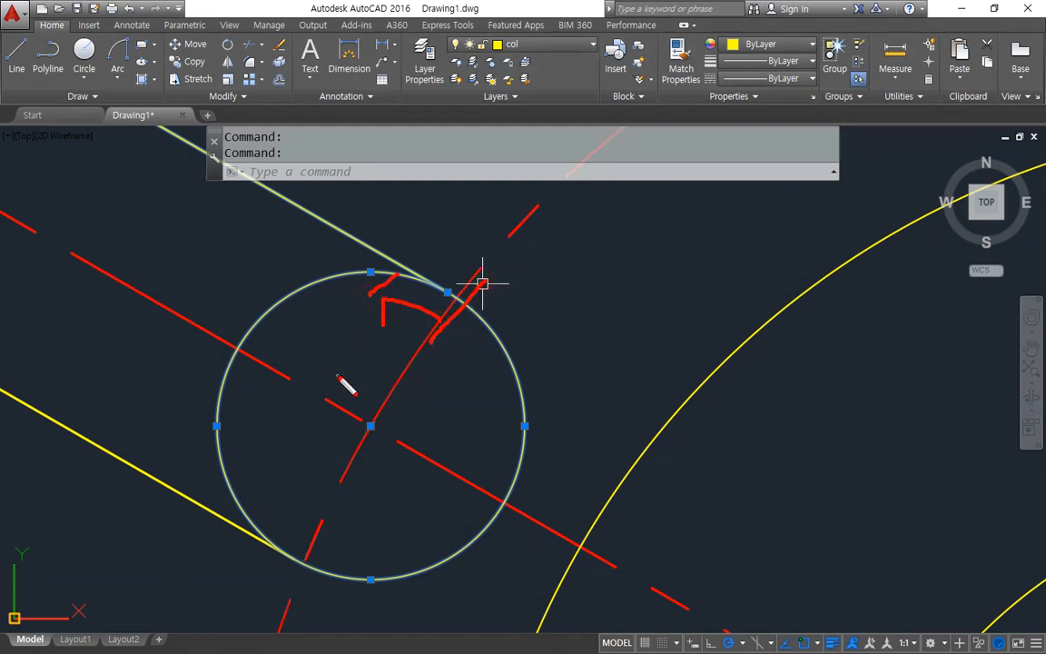
pyautogui.press('Escape')
pyautogui.press('Escape')
# Step: Trim the outward half of the upper-left small circle, leaving a rounded inner end for the slot
pyautogui.press('Return')
pyautogui.press('Return')
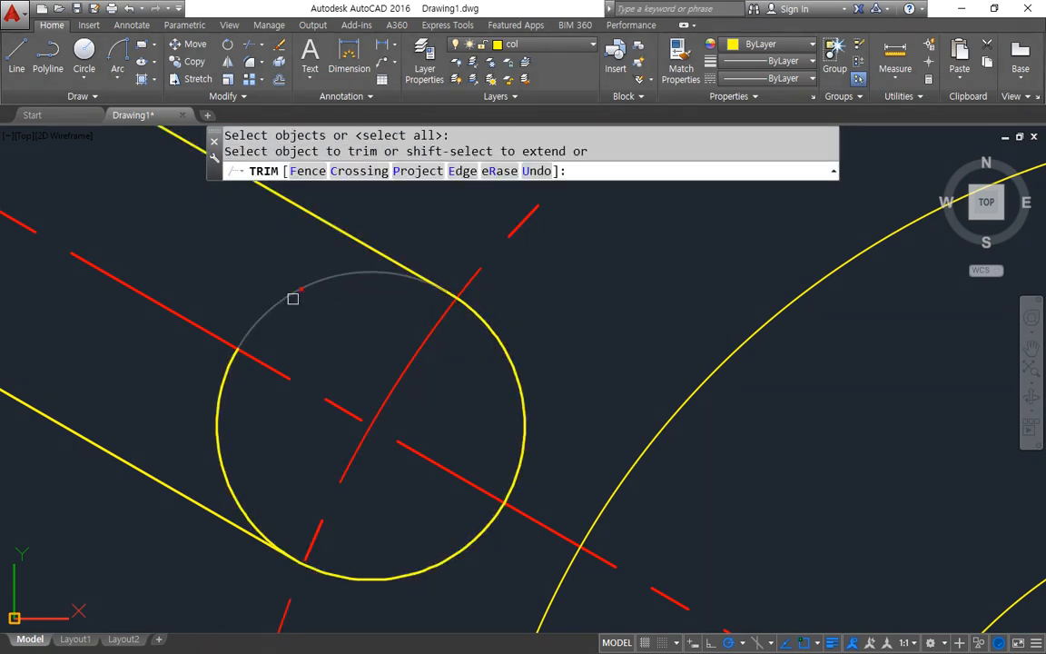
pyautogui.click(293, 299)
pyautogui.click(219, 405)
# Step: Trim the upper-left slot's outer end, removing the wall overshoots and the rim arc across the opening
pyautogui.scroll(-3, 152, 346)
pyautogui.moveTo(151, 346); pyautogui.dragTo(453, 374, button='middle')
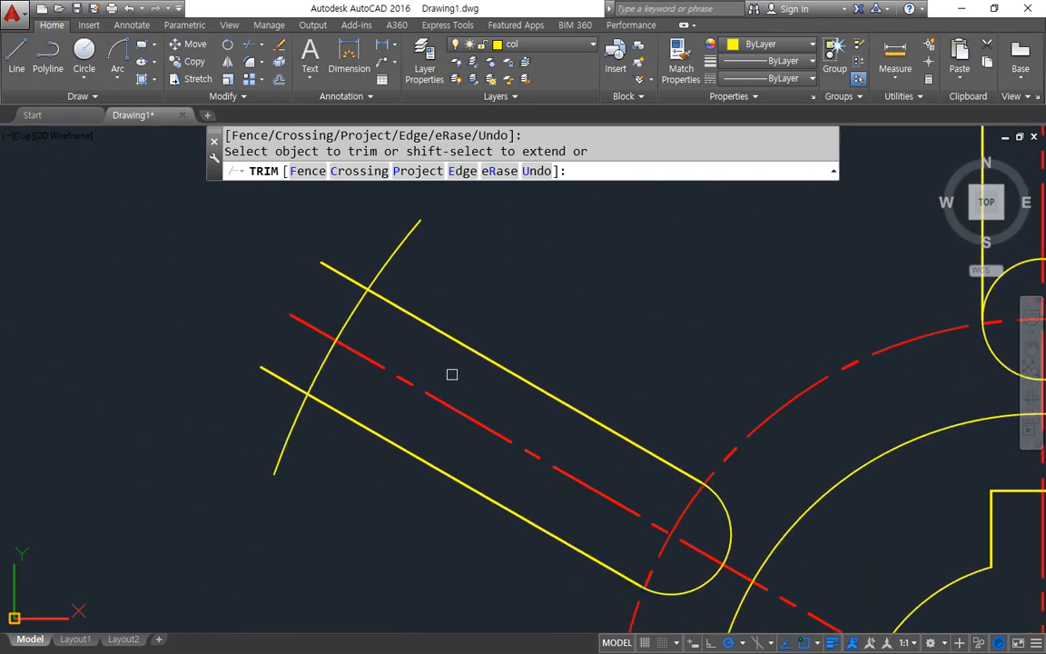
pyautogui.click(351, 276)
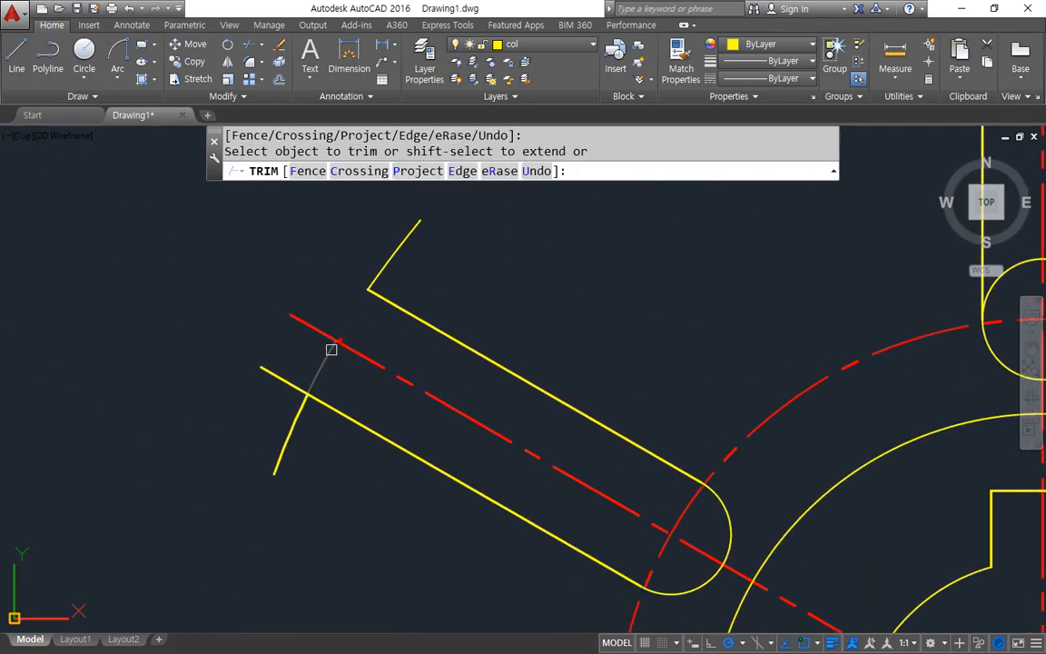
pyautogui.click(283, 378)
# Step: Fence-trim the top slot, removing its small circle's outward half, the rim arc across the opening and the wall overshoots
pyautogui.scroll(-2, 328, 370)
pyautogui.moveTo(390, 329); pyautogui.dragTo(13, 458, button='middle')
pyautogui.scroll(2, 196, 283)
pyautogui.moveTo(391, 291); pyautogui.dragTo(238, 319, button='middle')
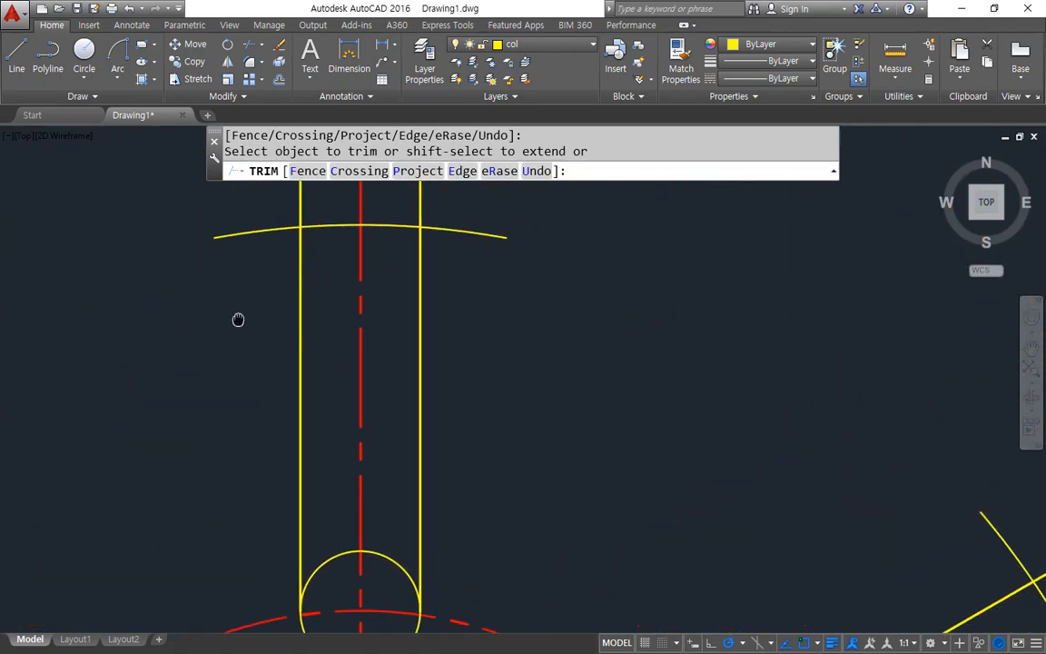
pyautogui.scroll(-2, 379, 316)
pyautogui.press('Return')
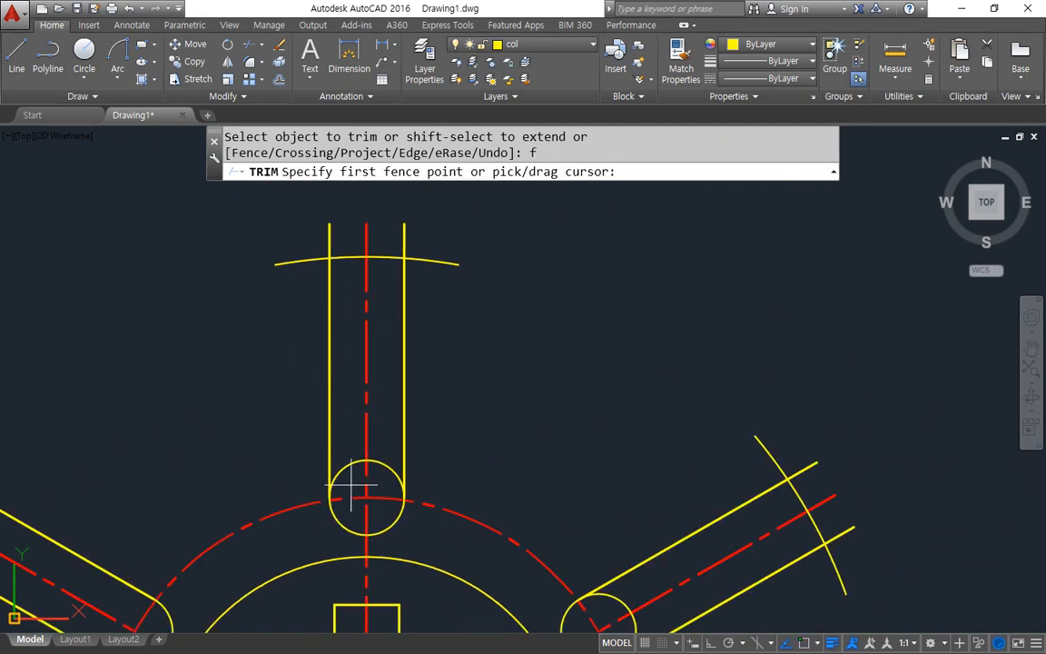
pyautogui.click(351, 484)
pyautogui.click(350, 238)
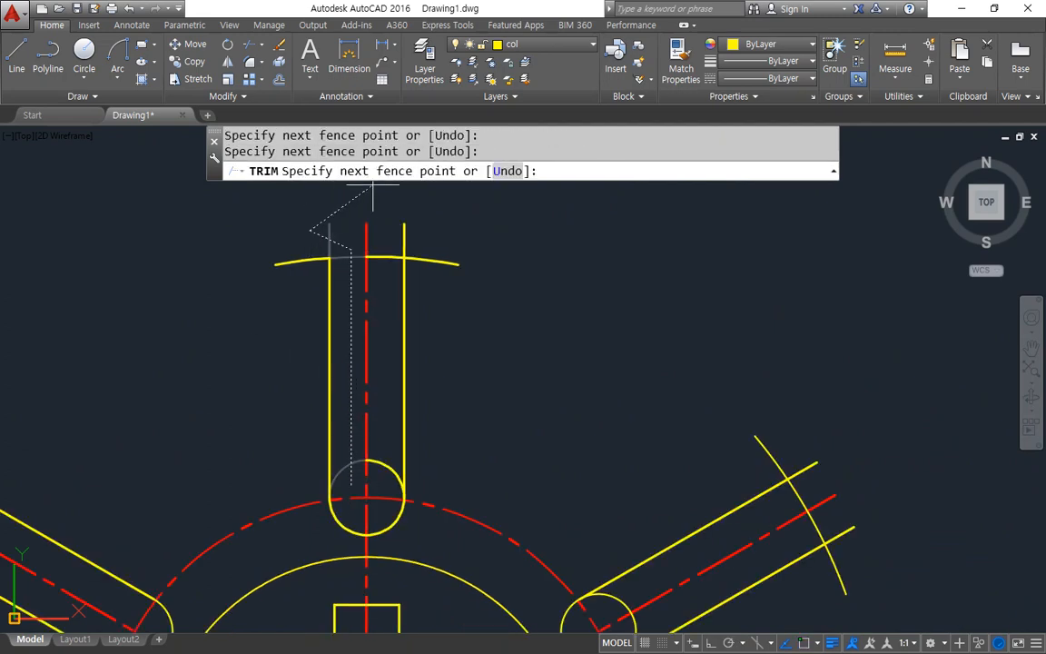
pyautogui.click(388, 252)
pyautogui.press('Return')
# Step: Fence-trim the upper-right slot, removing the outward half of its small circle, the wall overshoots and the rim arc between the walls
pyautogui.moveTo(382, 490); pyautogui.dragTo(171, 374, button='middle')
pyautogui.write('f')
pyautogui.press('Return')
pyautogui.click(495, 350)
pyautogui.click(495, 406)
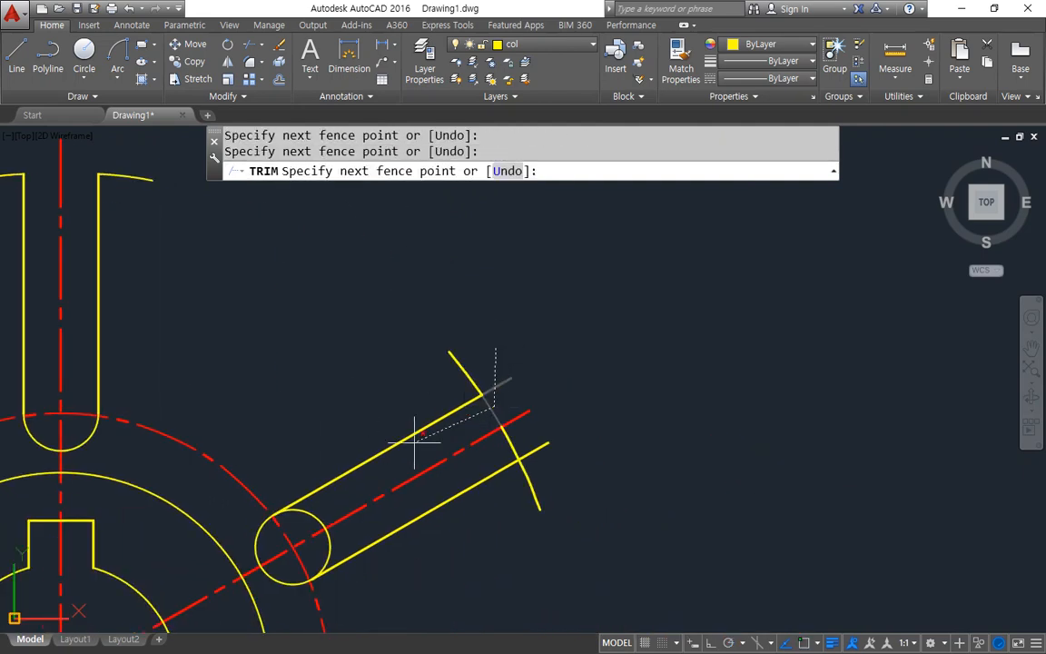
pyautogui.click(308, 517)
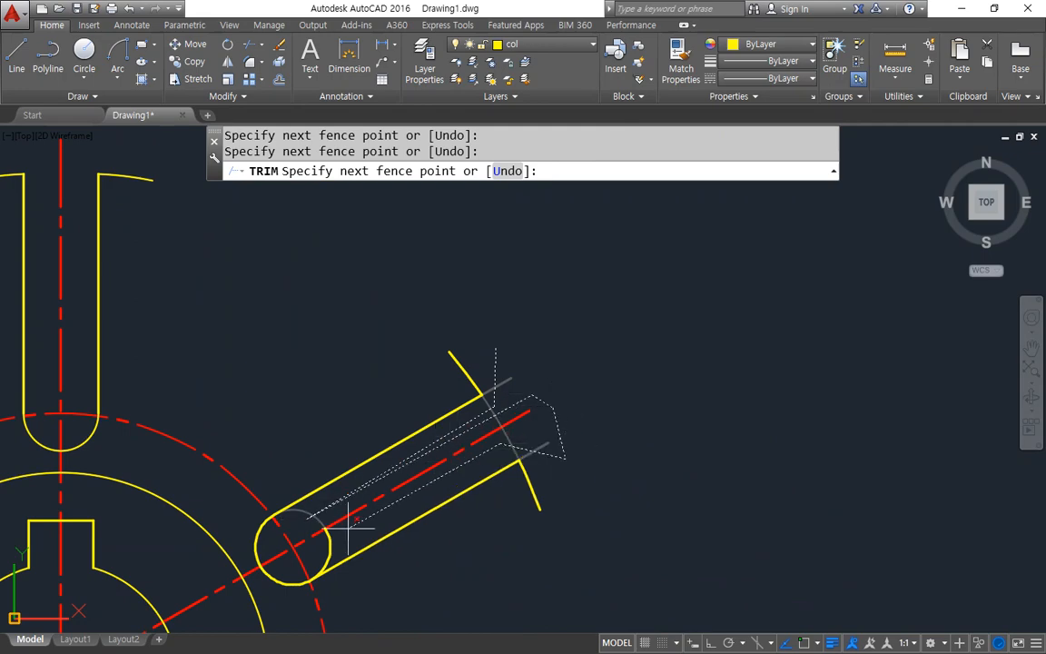
pyautogui.press('Return')
# Step: Fence-trim the lower-right slot to a rounded inner end and an open outer end without wall overshoots
pyautogui.moveTo(550, 530); pyautogui.dragTo(430, 124, button='middle')
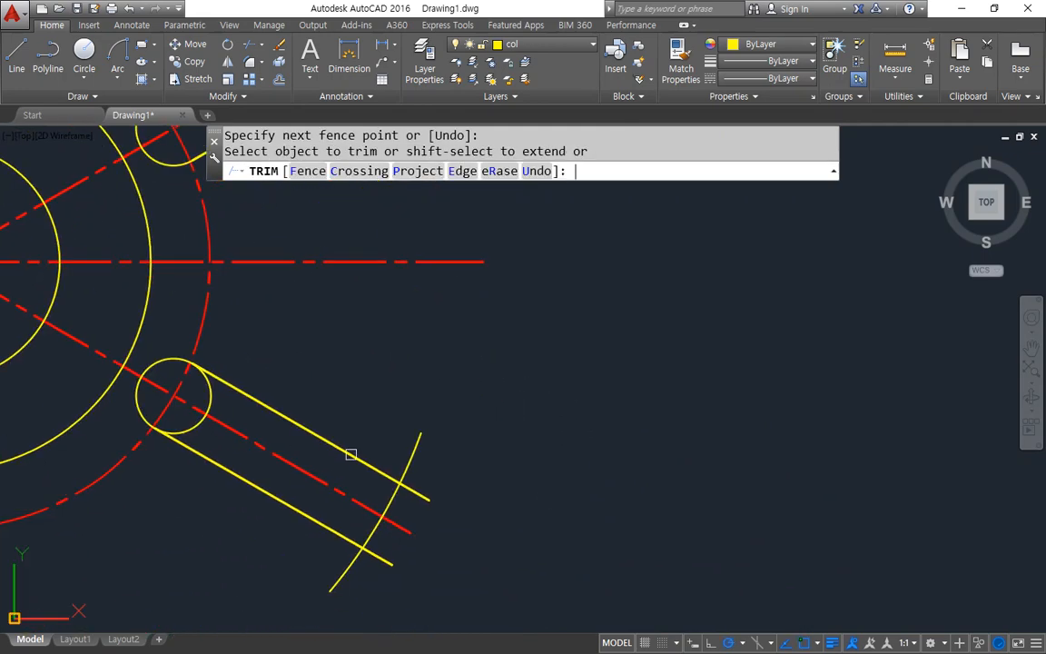
pyautogui.write('f')
pyautogui.press('Return')
pyautogui.click(202, 397)
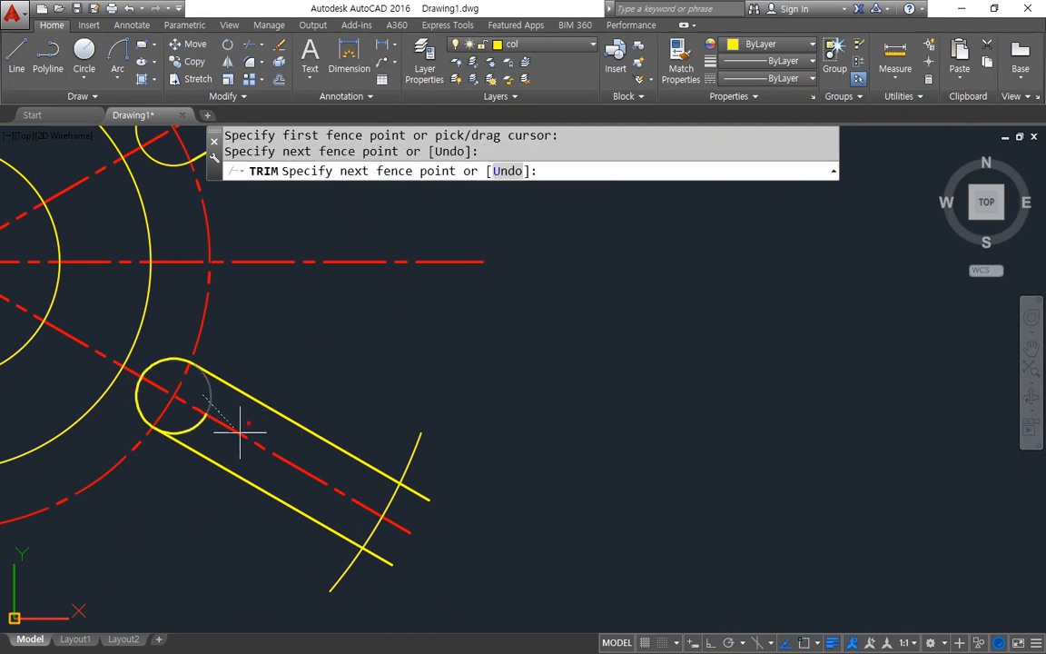
pyautogui.click(395, 505)
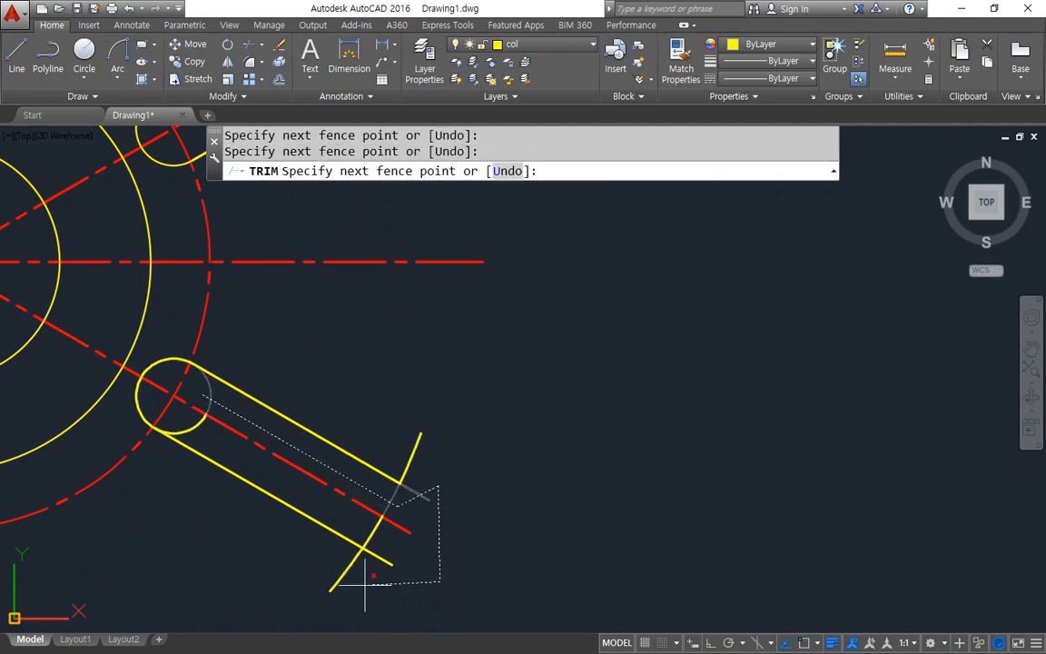
pyautogui.press('Return')
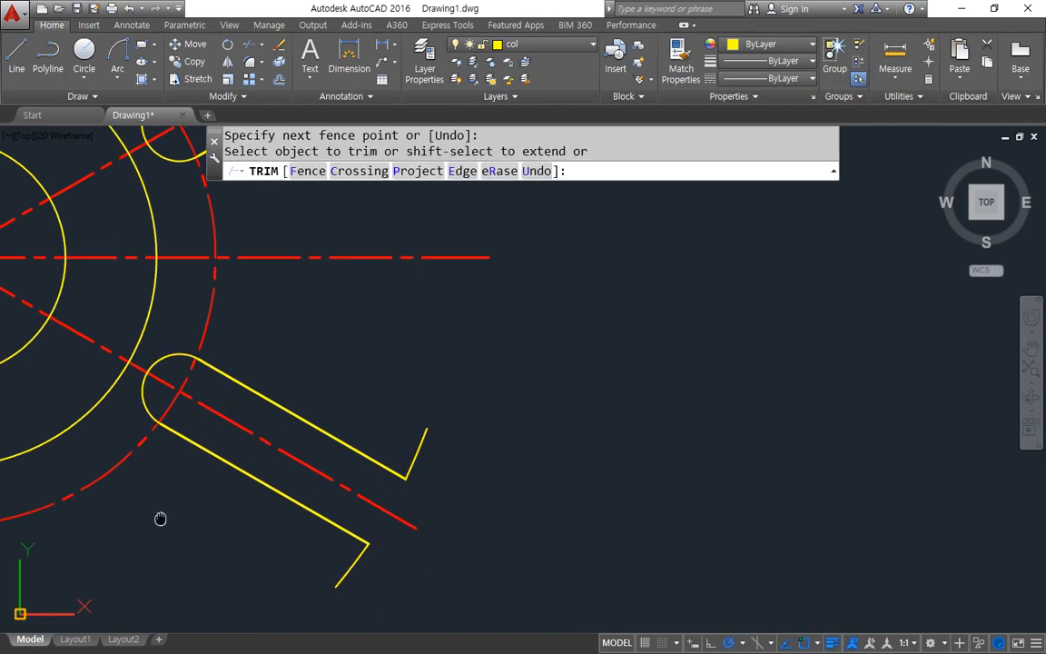
# Step: Fence-trim the bottom slot, clearing its small circle's outward half, the rim arc between the walls and the wall overshoots
pyautogui.moveTo(159, 519); pyautogui.dragTo(647, 287, button='middle')
pyautogui.write('f')
pyautogui.press('Return')
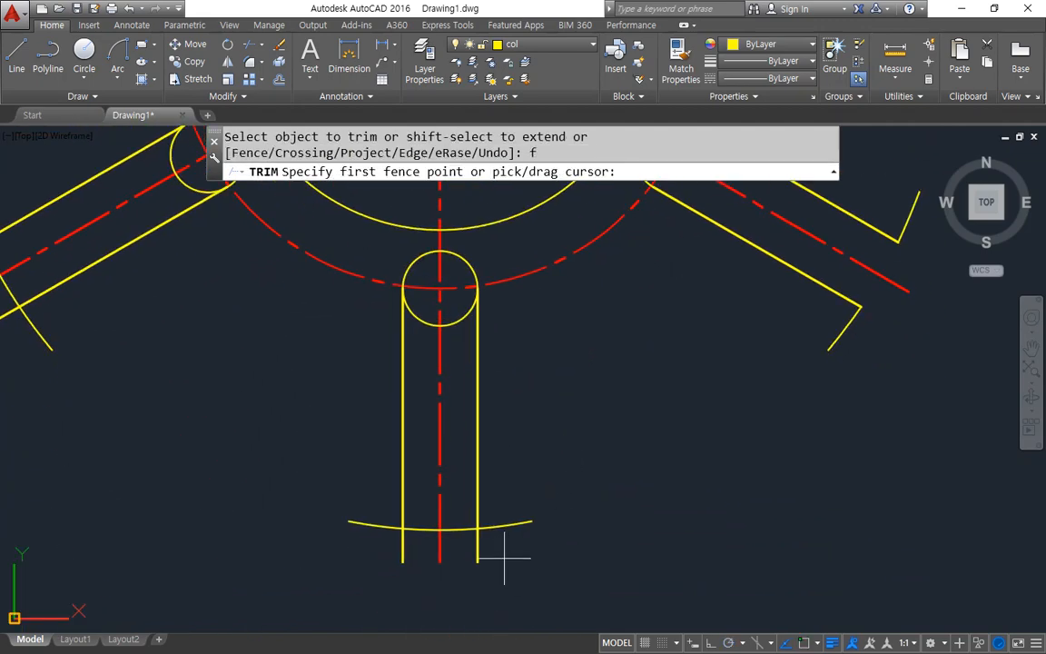
pyautogui.click(457, 319)
pyautogui.click(457, 540)
pyautogui.click(470, 546)
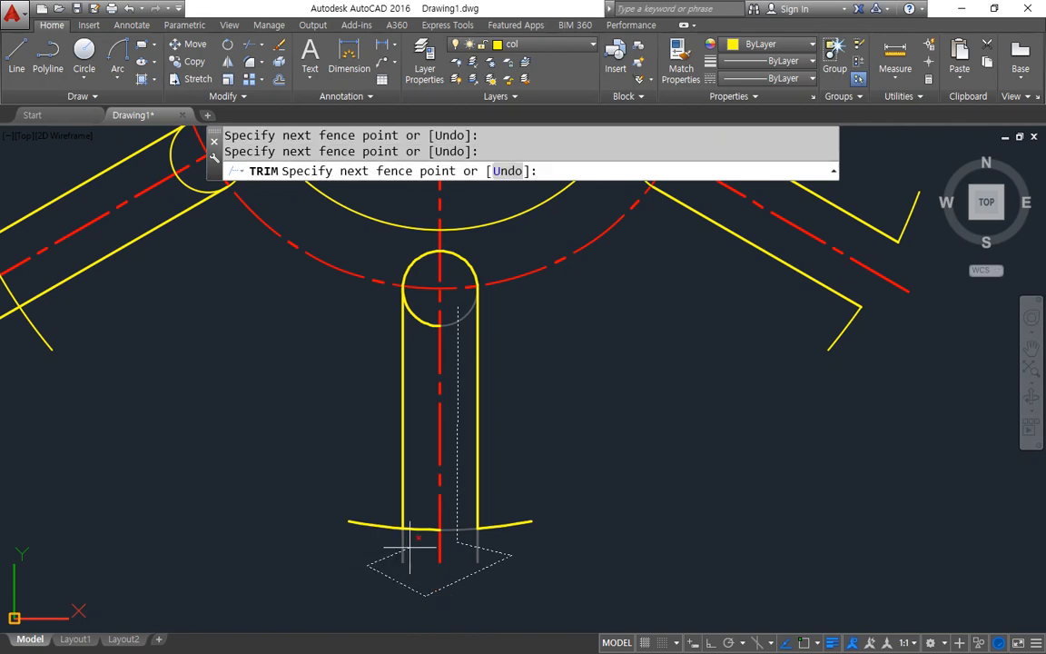
pyautogui.press('Return')
# Step: Fence-trim the lower-left slot to a rounded inner end and an open outer end, and finish trimming
pyautogui.moveTo(252, 361); pyautogui.dragTo(517, 529, button='middle')
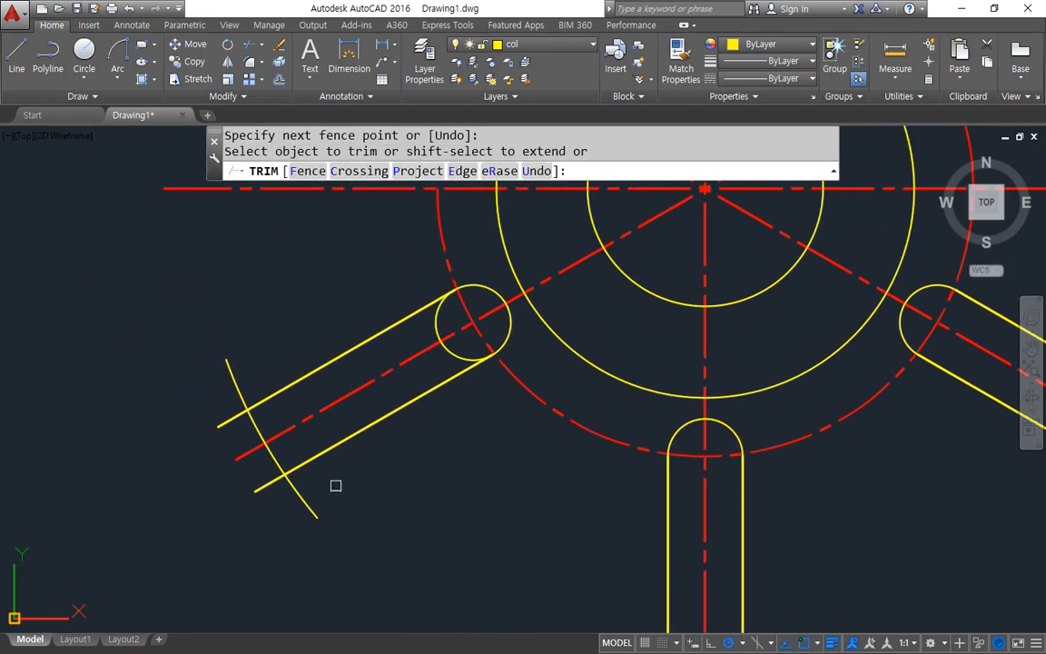
pyautogui.write('f')
pyautogui.press('Return')
pyautogui.click(457, 337)
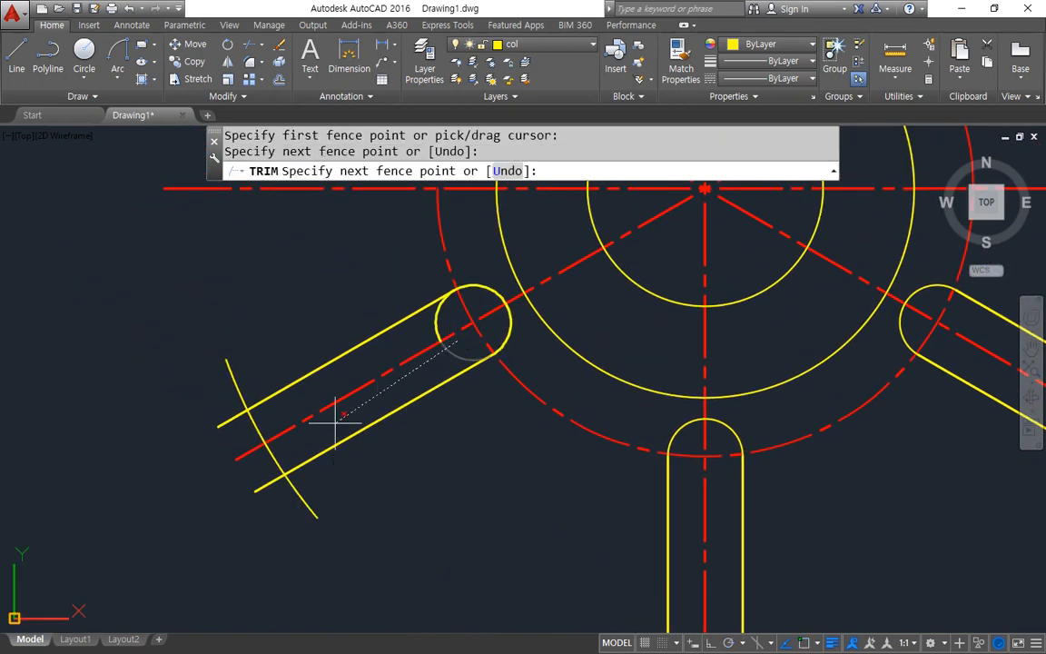
pyautogui.click(271, 463)
pyautogui.click(261, 520)
pyautogui.click(202, 391)
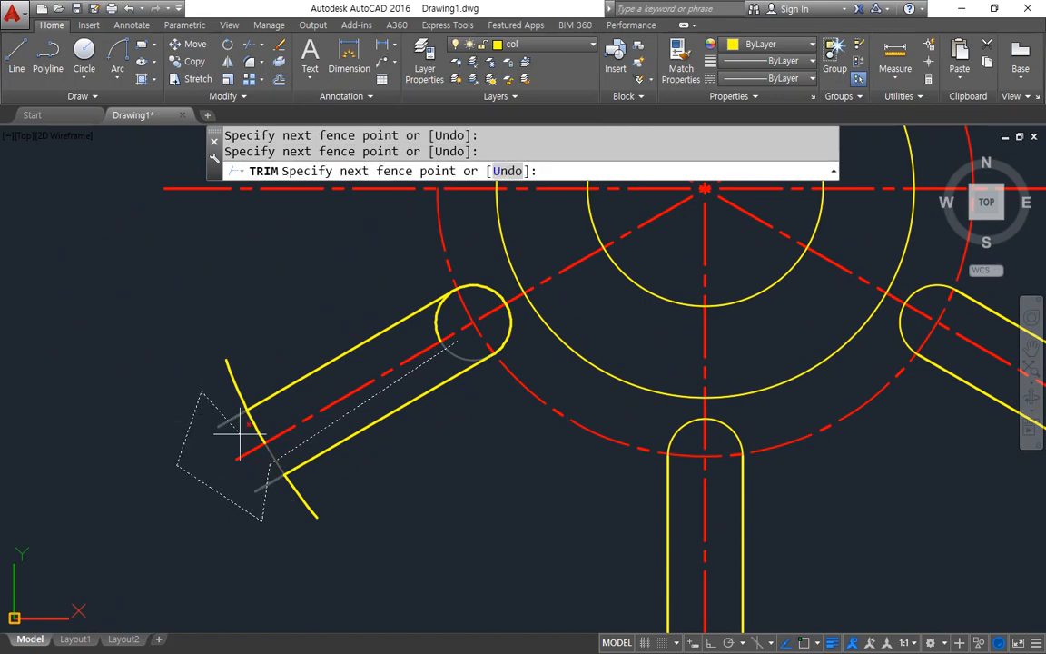
pyautogui.click(238, 431)
pyautogui.click(448, 318)
pyautogui.press('Return')
pyautogui.scroll(-6, 271, 310)
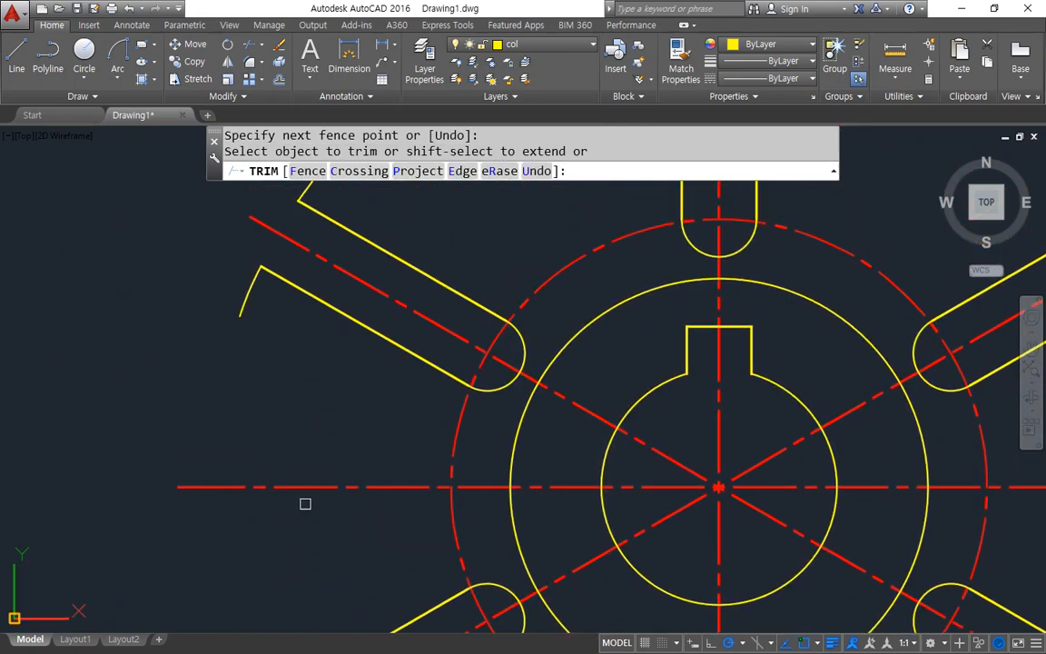
pyautogui.press('Escape')
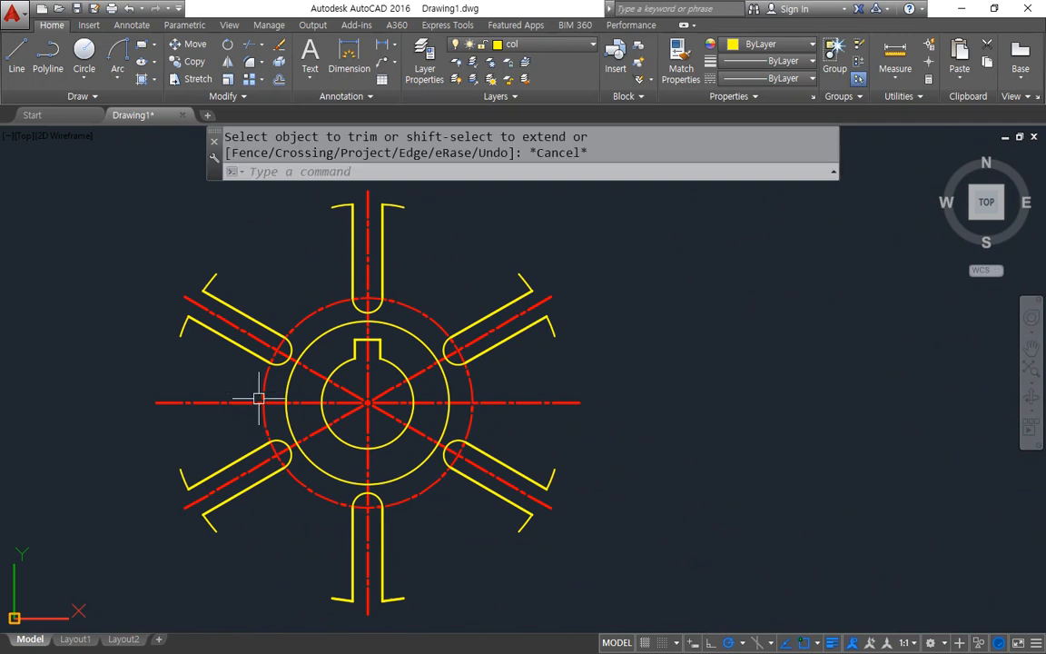
pyautogui.press('Escape')
pyautogui.moveTo(580, 353); pyautogui.dragTo(491, 356, button='middle')
pyautogui.hotkey('ctrl', 'alt', 'd')
pyautogui.moveTo(516, 340); pyautogui.dragTo(452, 490)
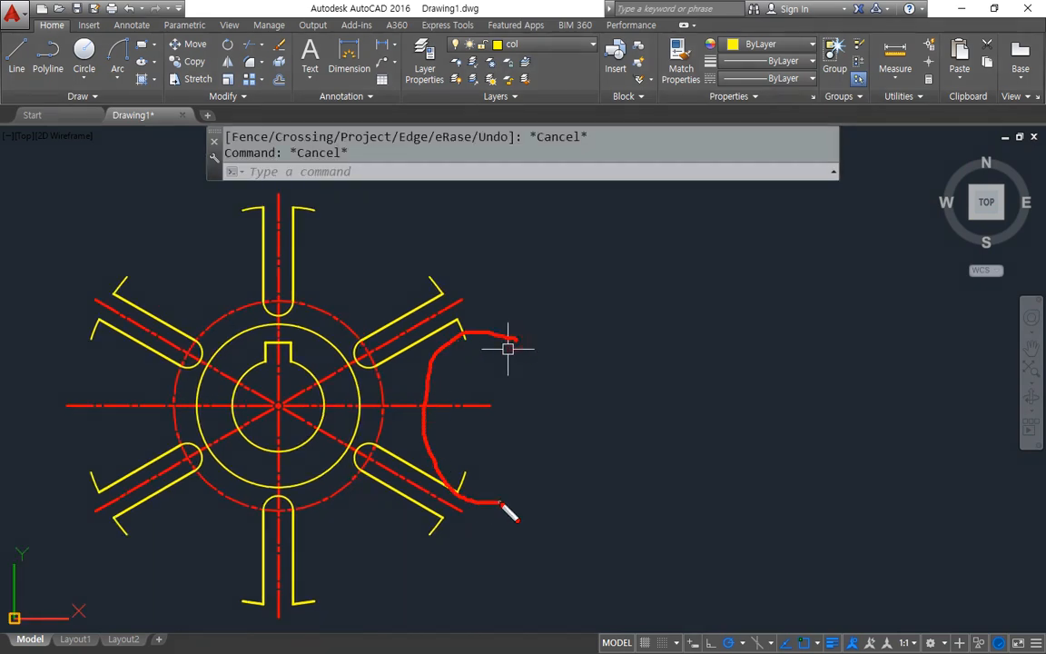
pyautogui.press('Escape')
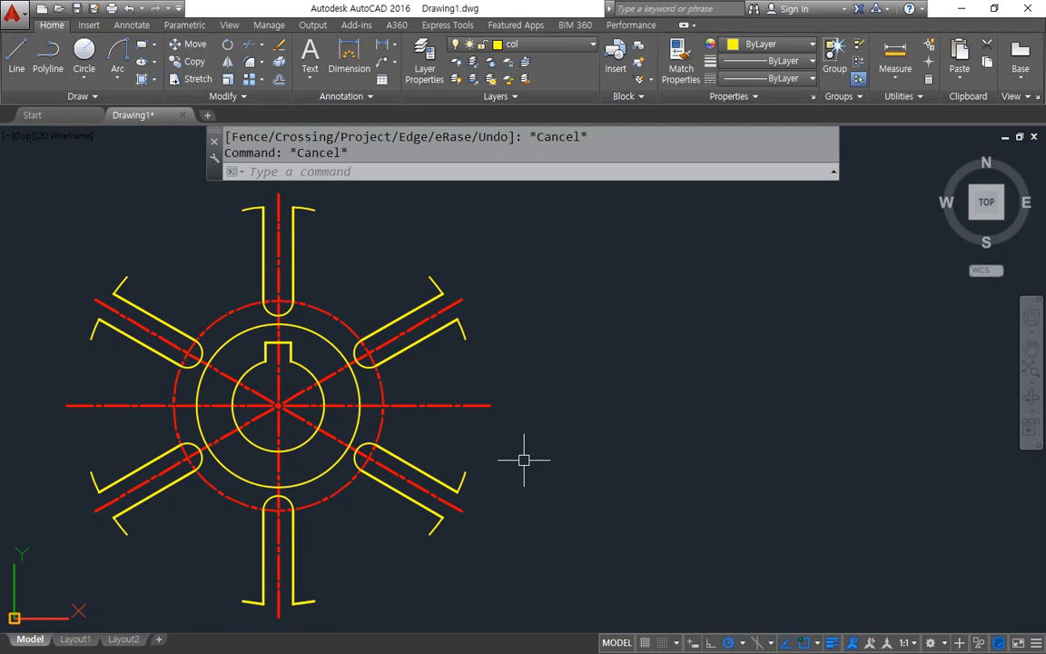
pyautogui.moveTo(349, 347); pyautogui.dragTo(327, 351, button='middle')
pyautogui.scroll(5, 327, 351)
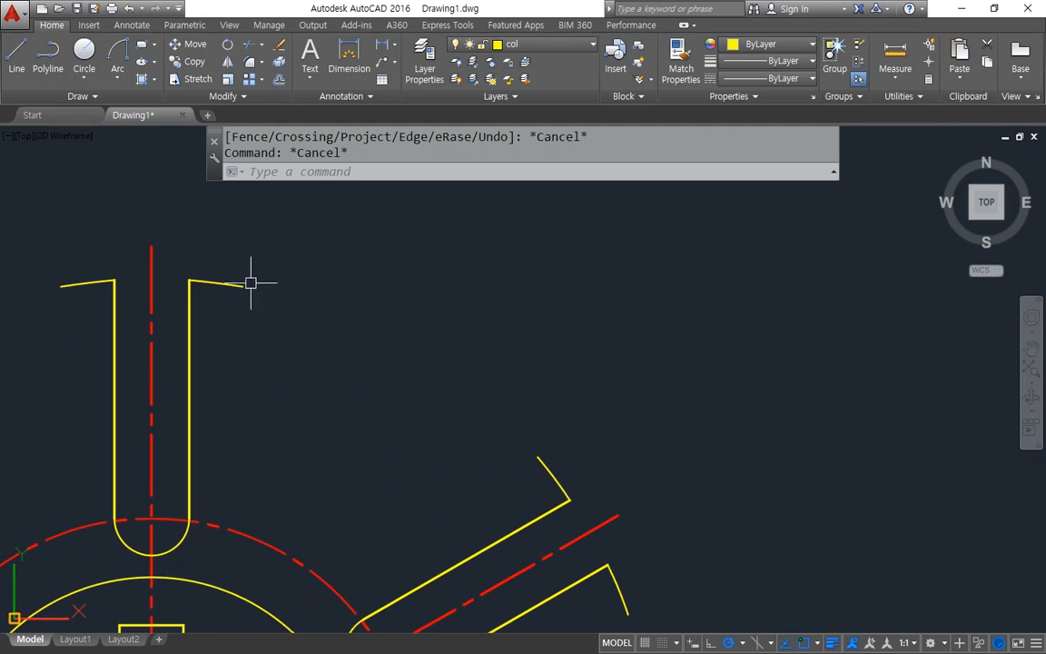
pyautogui.moveTo(557, 469); pyautogui.dragTo(553, 436)
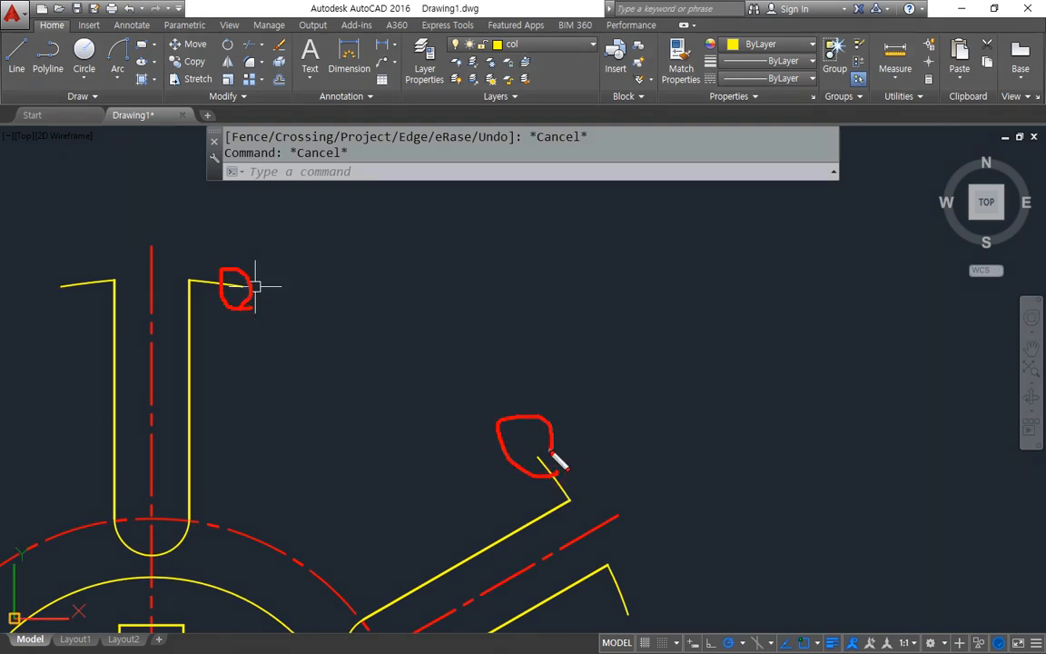
pyautogui.press('Escape')
# Step: Draw a construction circle of radius 22 centred on the right end of the top slot's rim arc
pyautogui.write('c')
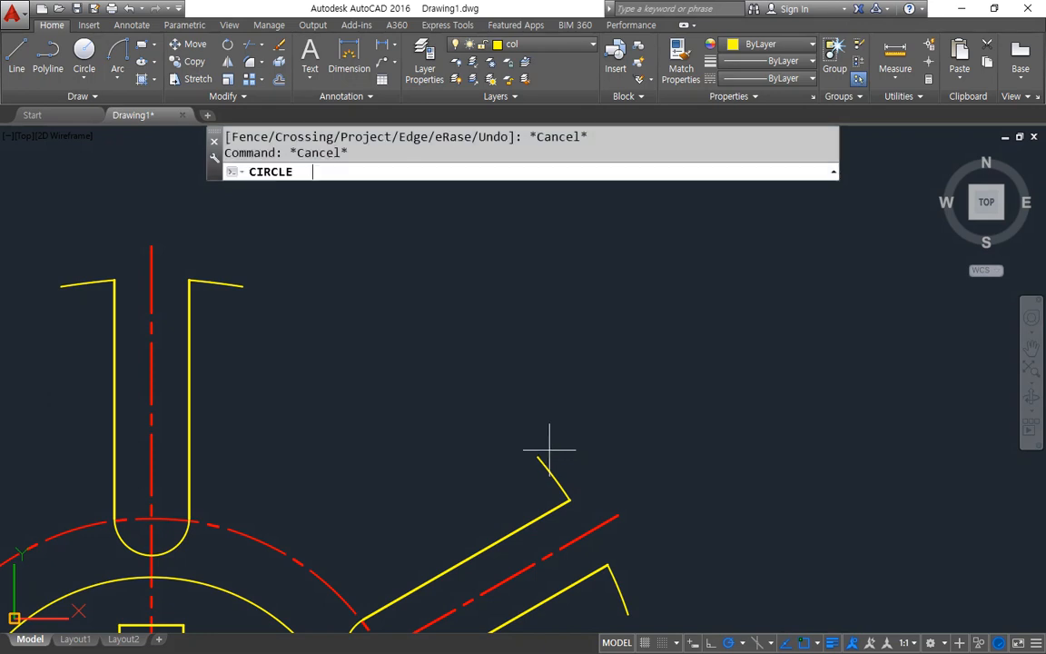
pyautogui.press('Return')
pyautogui.click(248, 286)
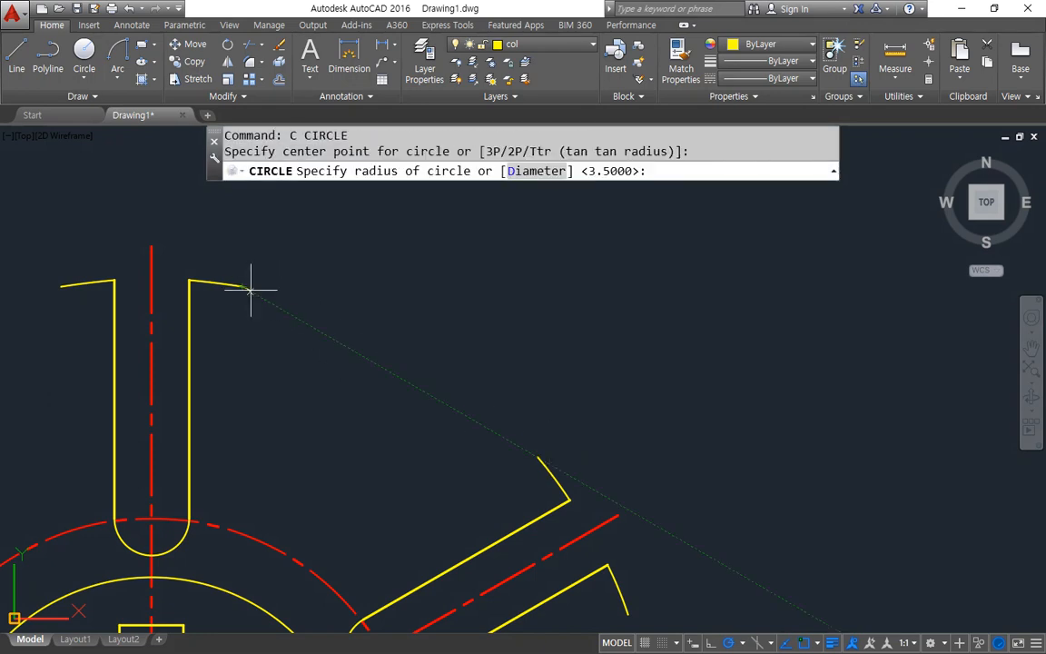
pyautogui.write('22')
pyautogui.press('Return')
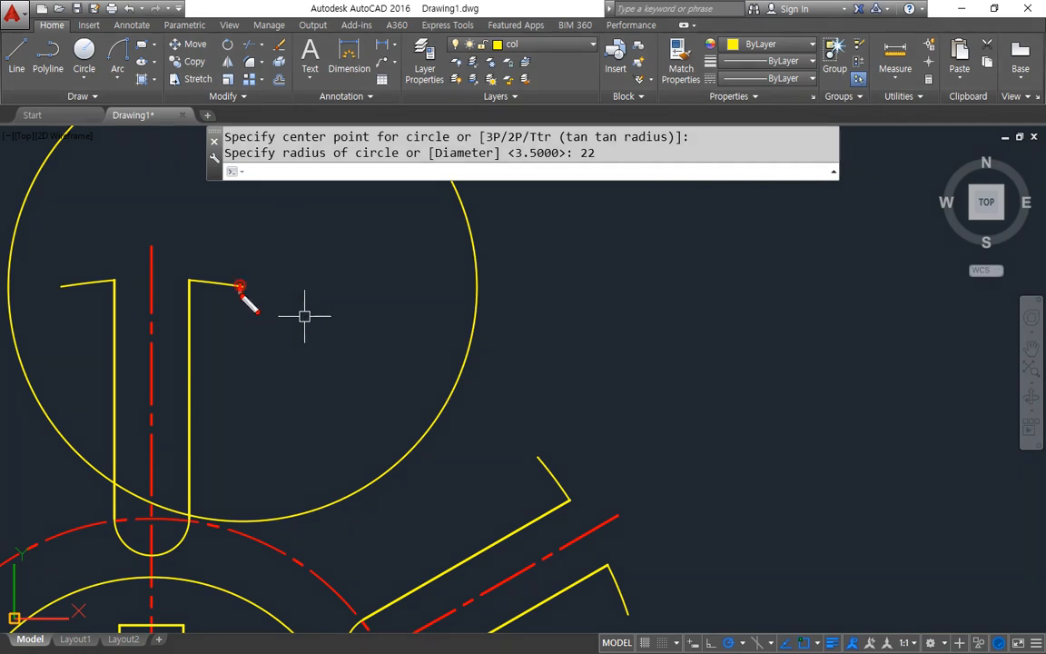
pyautogui.moveTo(239, 292); pyautogui.dragTo(385, 264)
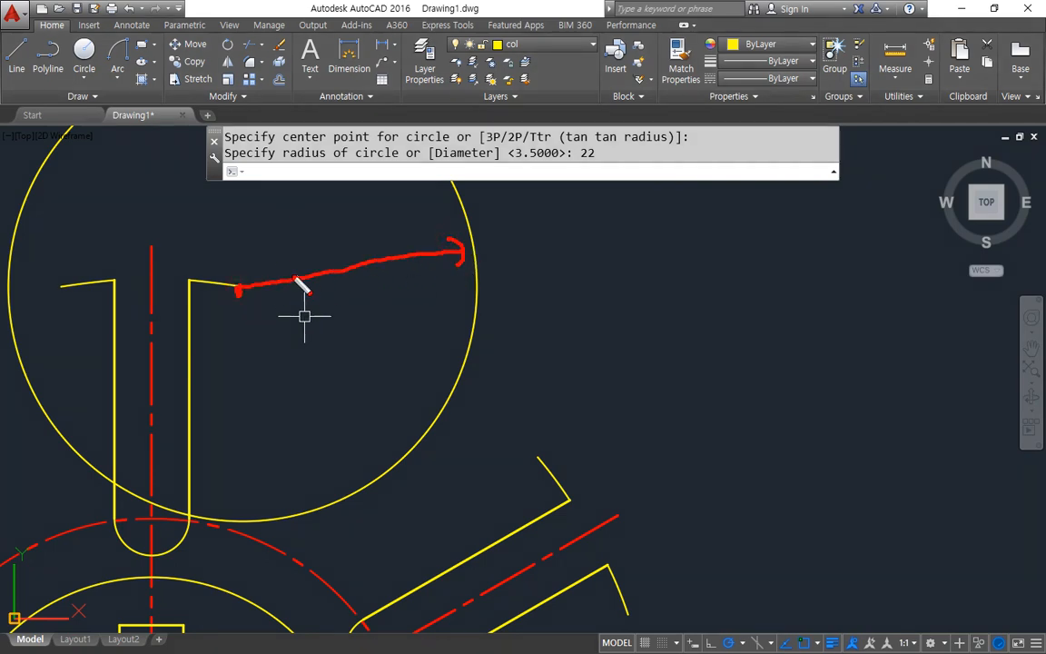
pyautogui.moveTo(239, 289); pyautogui.dragTo(354, 385)
pyautogui.moveTo(447, 163)
pyautogui.mouseDown()
pyautogui.moveTo(479, 242)
pyautogui.moveTo(397, 497)
pyautogui.mouseUp()
pyautogui.press('e')
pyautogui.moveTo(451, 189); pyautogui.dragTo(248, 287)
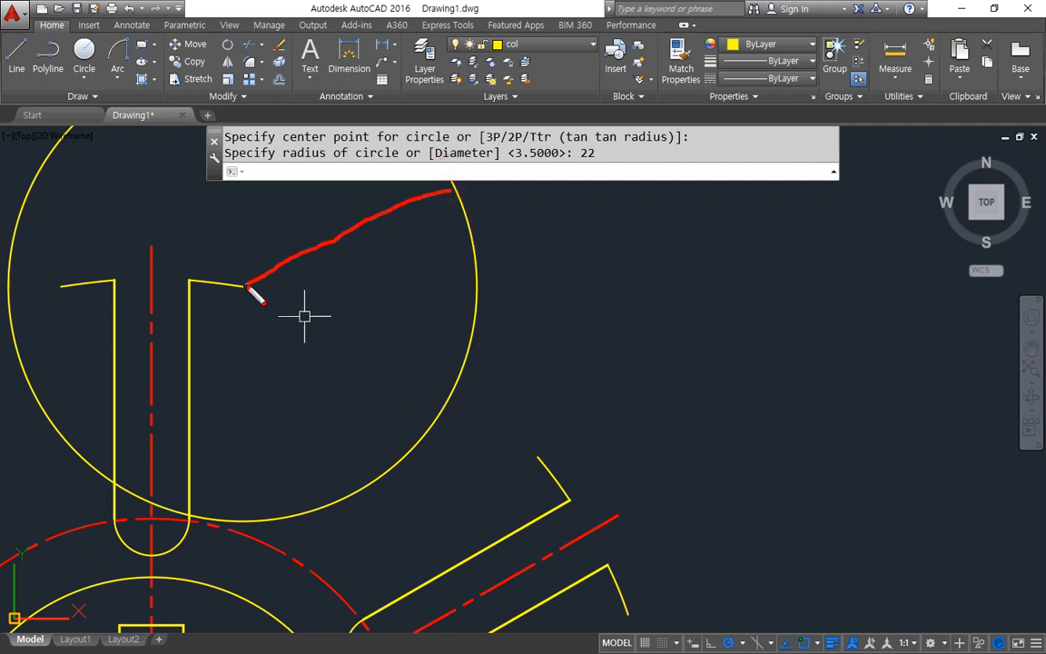
pyautogui.moveTo(435, 373); pyautogui.dragTo(253, 280)
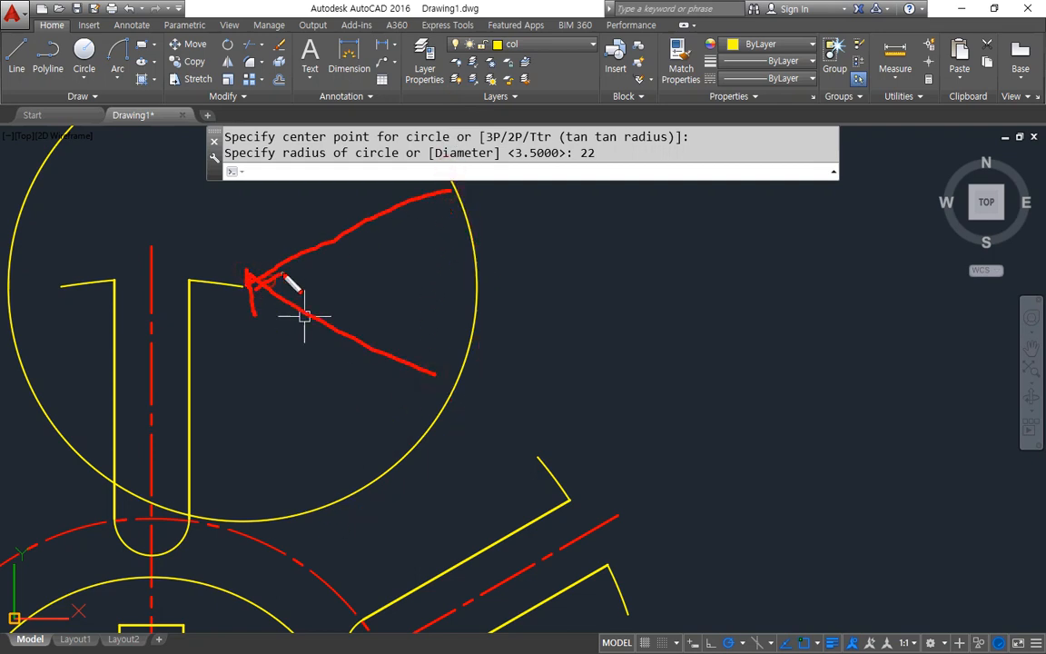
pyautogui.press('Escape')
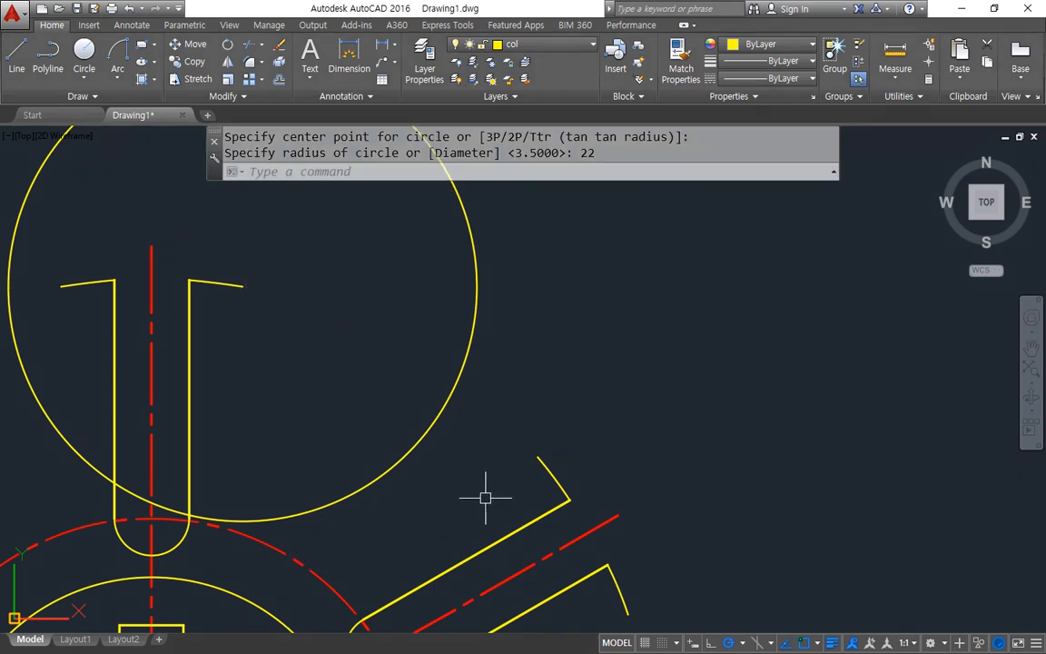
# Step: Draw a second construction circle of radius 22 centred on the upper end of the upper-right slot's rim arc
pyautogui.write('c')
pyautogui.press('Return')
pyautogui.click(545, 453)
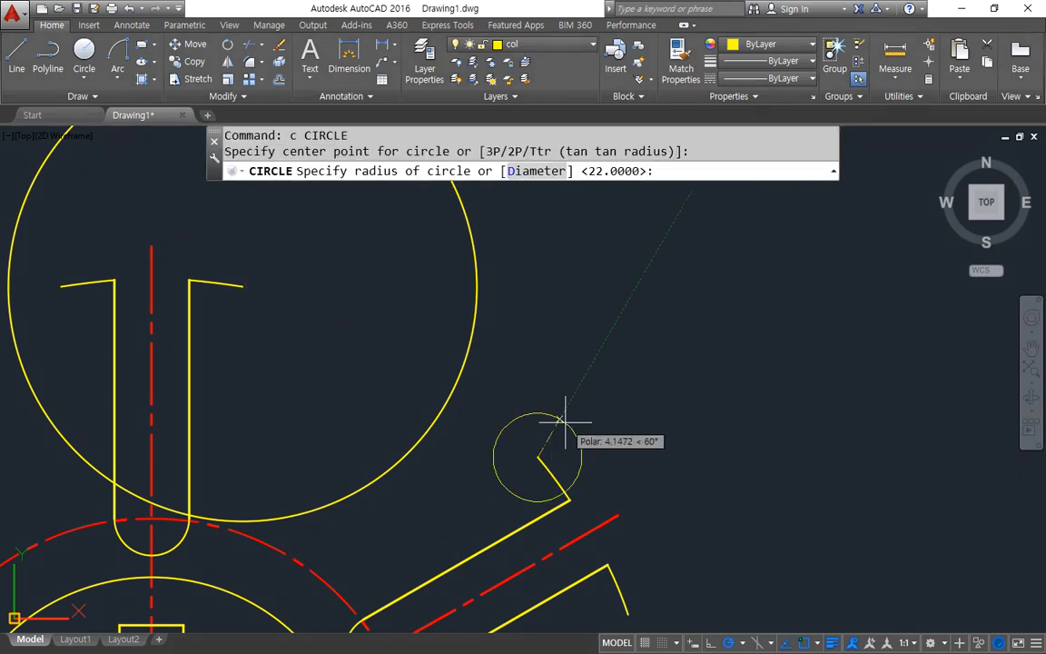
pyautogui.write('22')
pyautogui.press('Return')
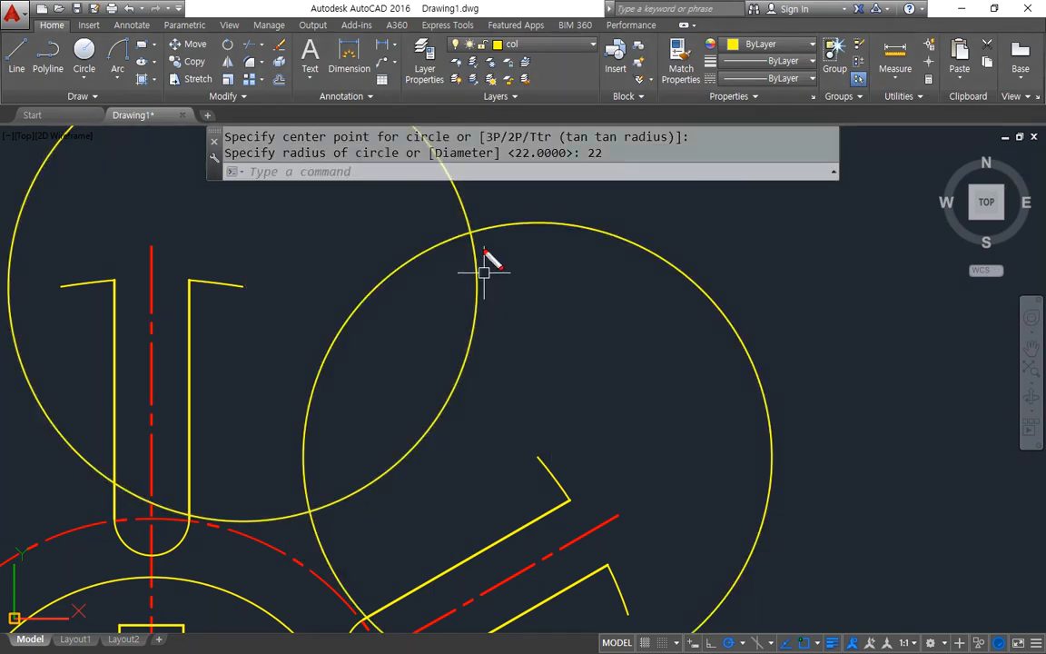
# Step: Draw a circle of radius 22 centred on the outer intersection of the two construction circles
pyautogui.moveTo(484, 257); pyautogui.dragTo(514, 261)
pyautogui.write('c')
pyautogui.press('Return')
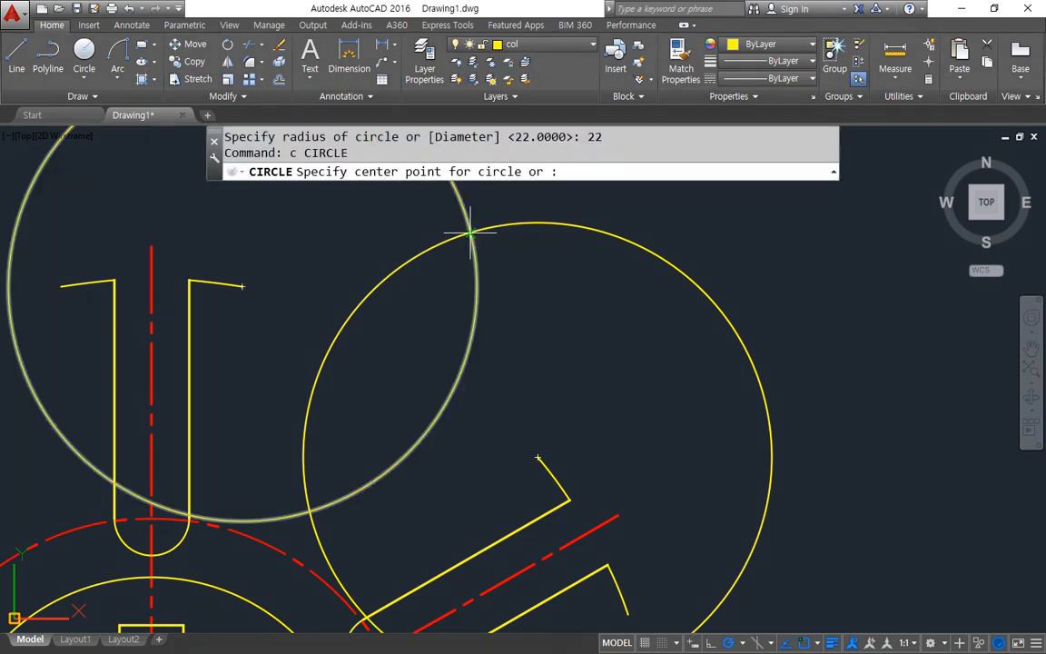
pyautogui.click(470, 232)
pyautogui.write('22')
pyautogui.press('Return')
# Step: Erase the two construction circles centred on the rim arc ends, keeping the circle through both ends
pyautogui.click(541, 355)
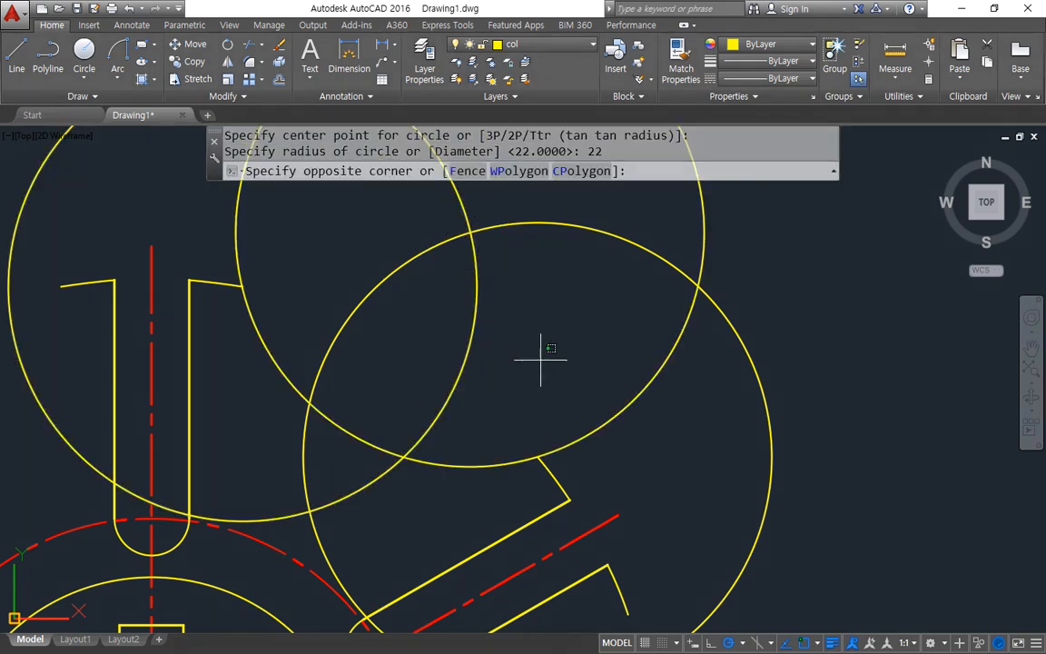
pyautogui.click(339, 224)
pyautogui.write('e')
pyautogui.press('Return')
pyautogui.moveTo(250, 293); pyautogui.dragTo(254, 292)
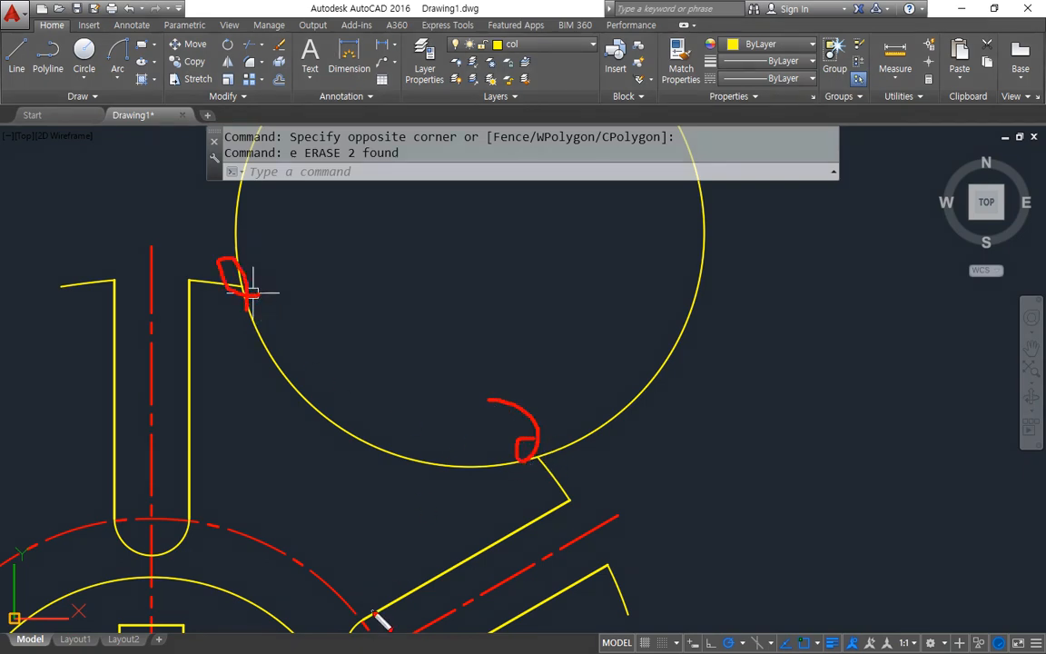
# Step: Trim the outer part of the radius 22 circle, leaving a concave arc between the top and upper-right rim arcs
pyautogui.write('tr')
pyautogui.press('Return')
pyautogui.press('Return')
pyautogui.click(623, 409)
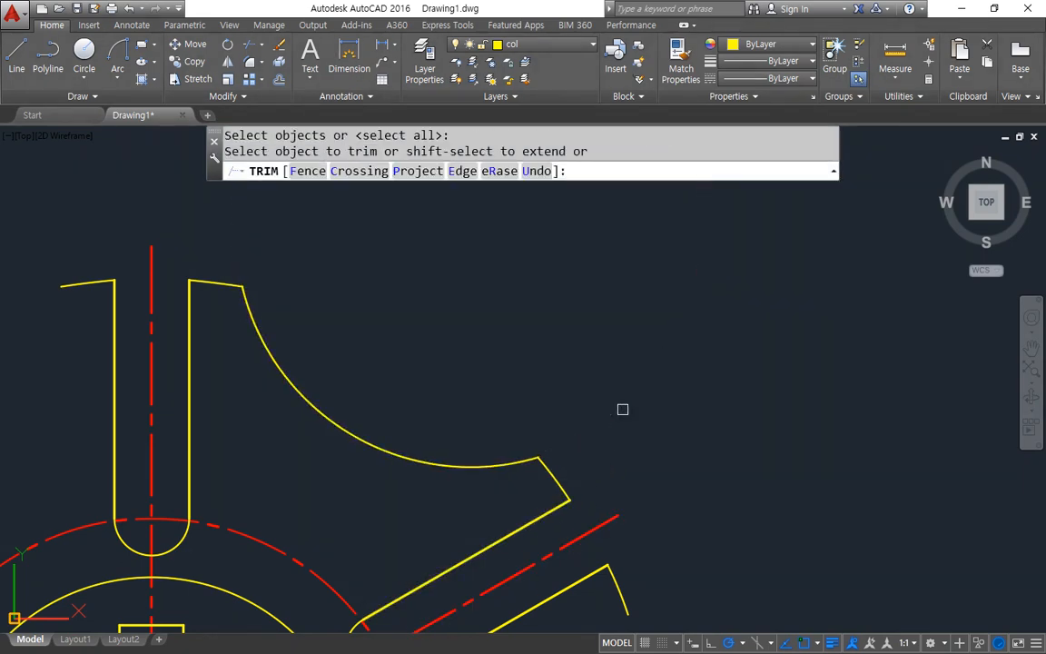
# Step: Draw a concave start-end-radius arc of radius 22 joining the facing rim arc ends of the upper-right and lower-right slots
pyautogui.press('Return')
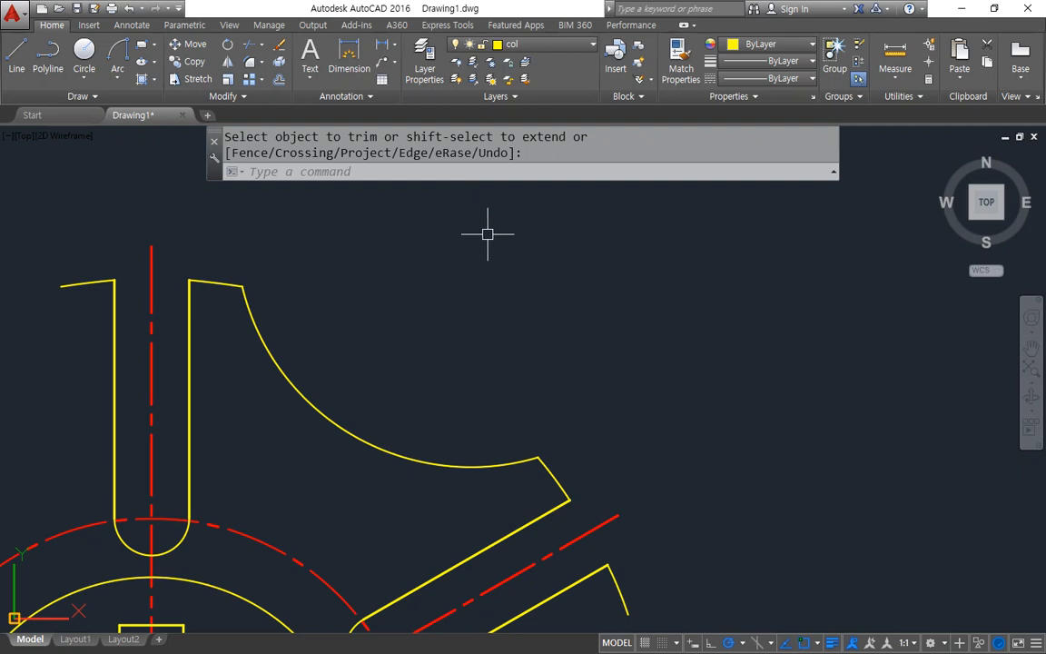
pyautogui.scroll(-5, 388, 311)
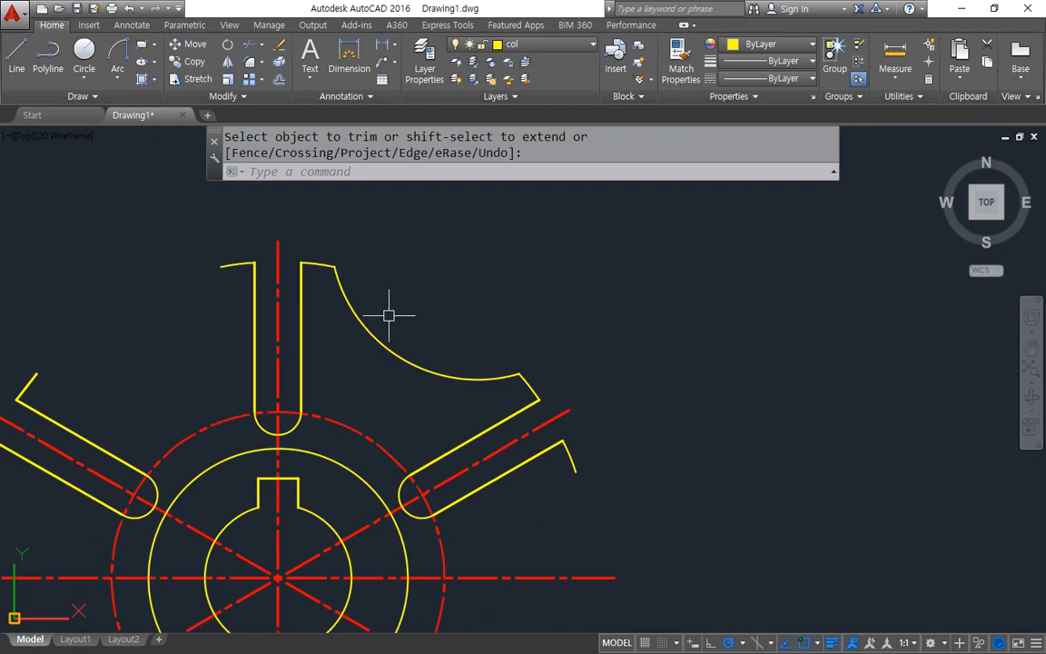
pyautogui.click(120, 79)
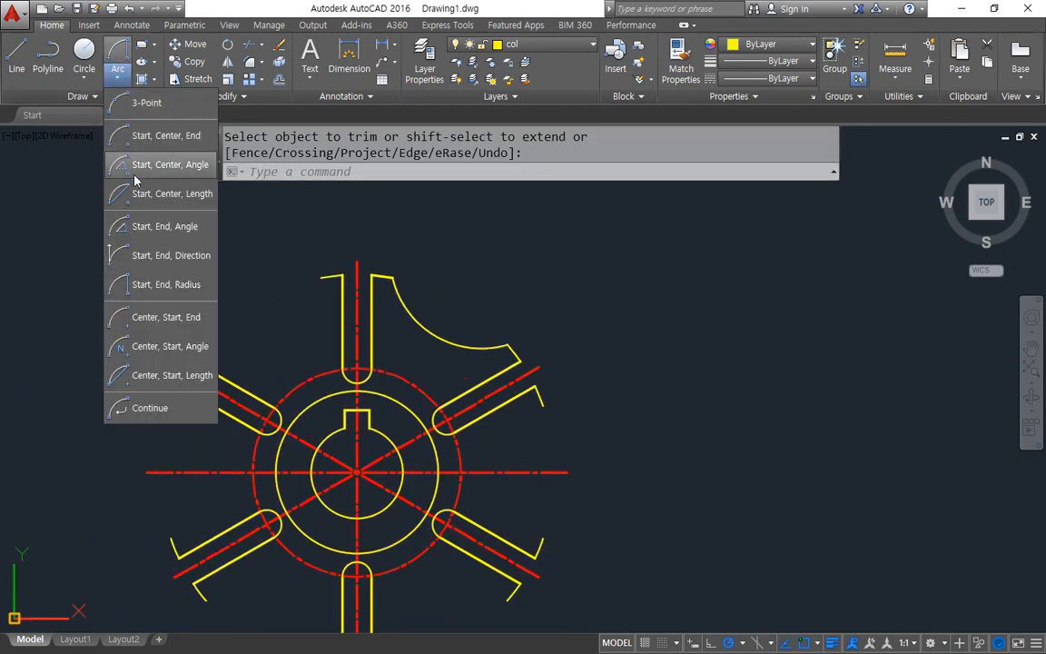
pyautogui.click(166, 284)
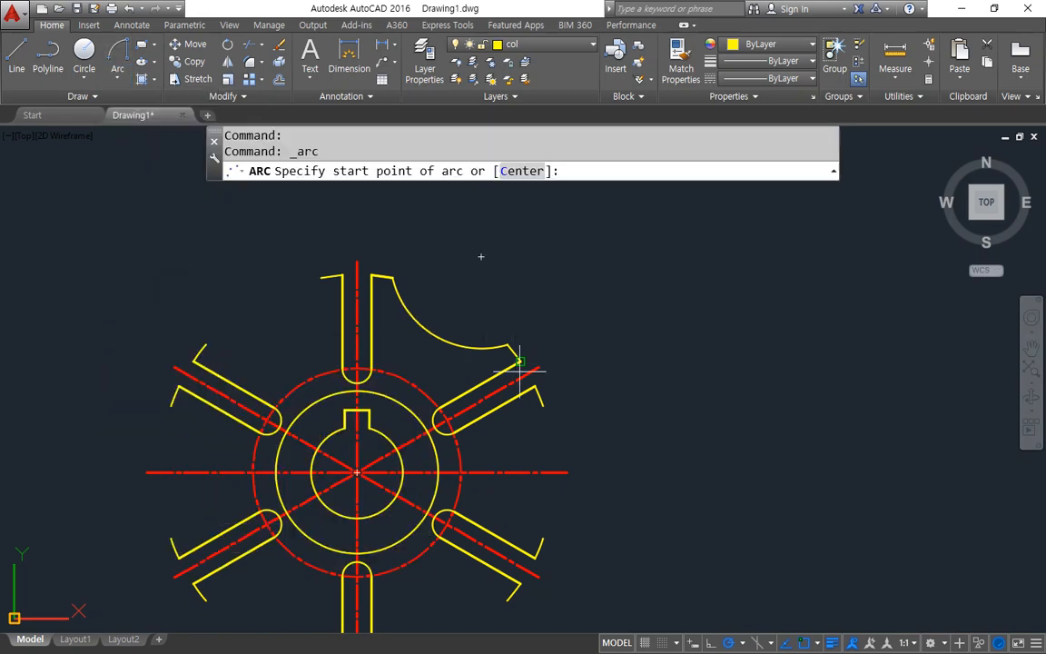
pyautogui.moveTo(590, 493); pyautogui.dragTo(510, 366, button='middle')
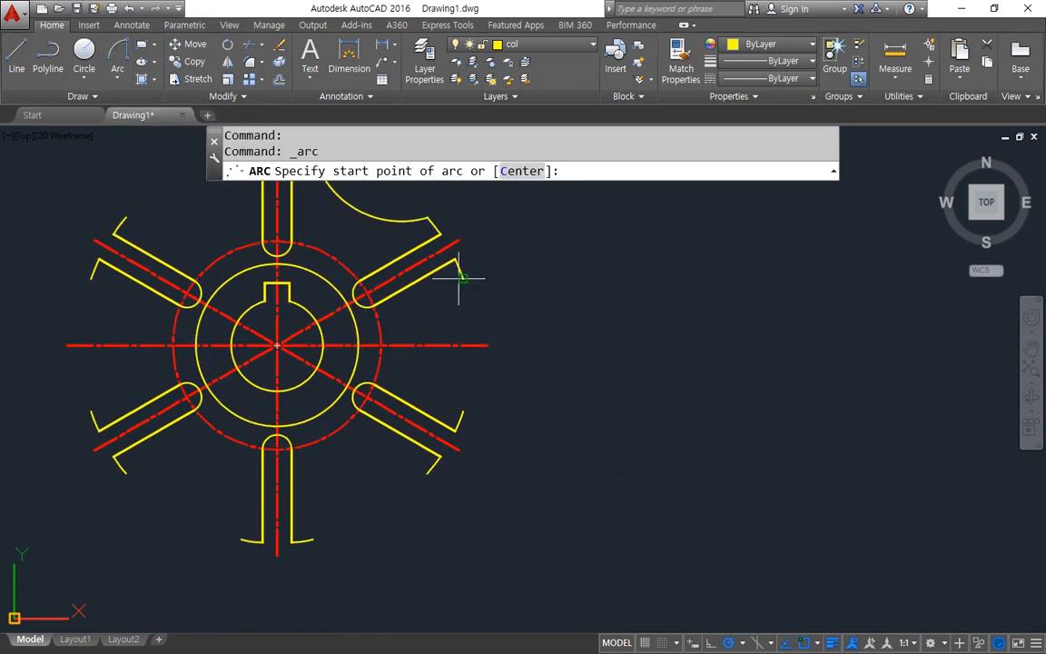
pyautogui.click(462, 277)
pyautogui.click(468, 415)
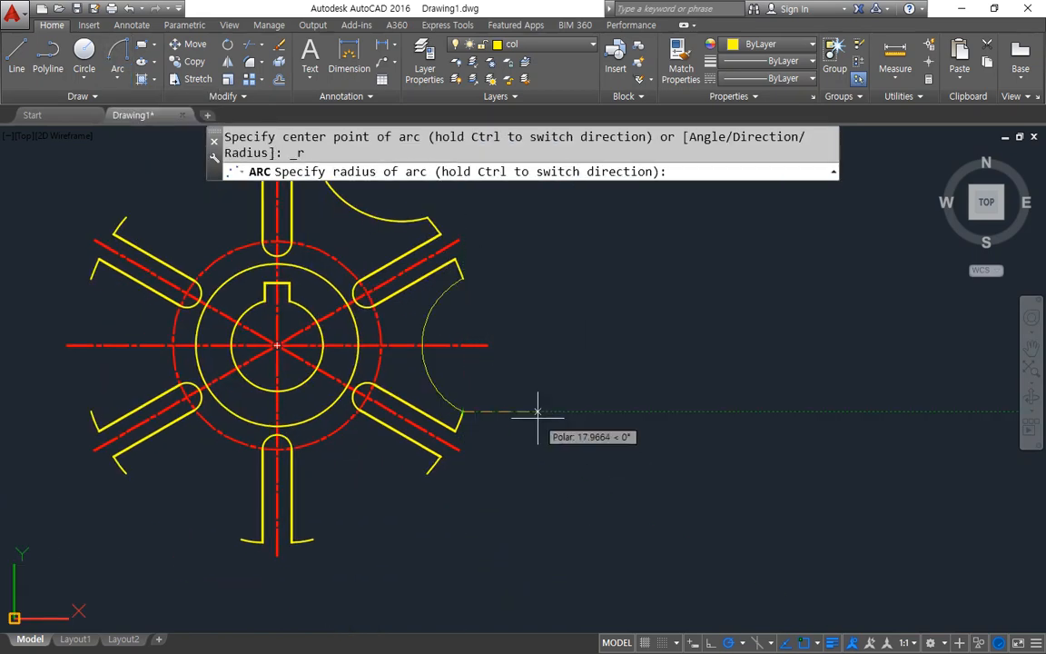
pyautogui.write('22')
pyautogui.press('Return')
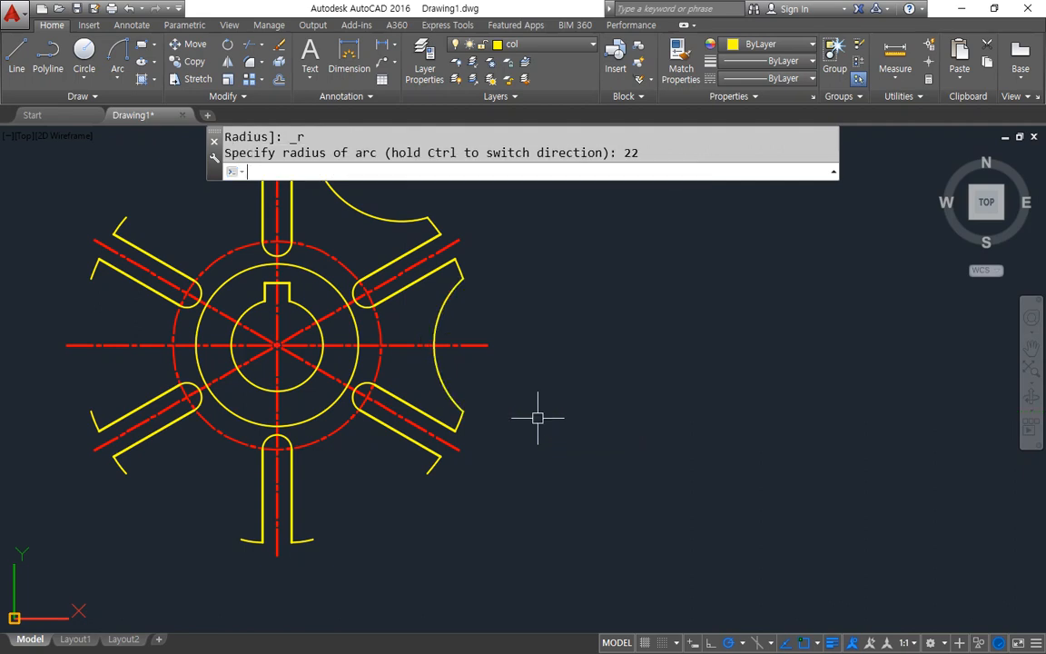
# Step: Draw a radius 22 concave arc from the lower-right slot's lower rim arc end to the bottom slot's right rim arc
pyautogui.click(117, 54)
pyautogui.click(425, 473)
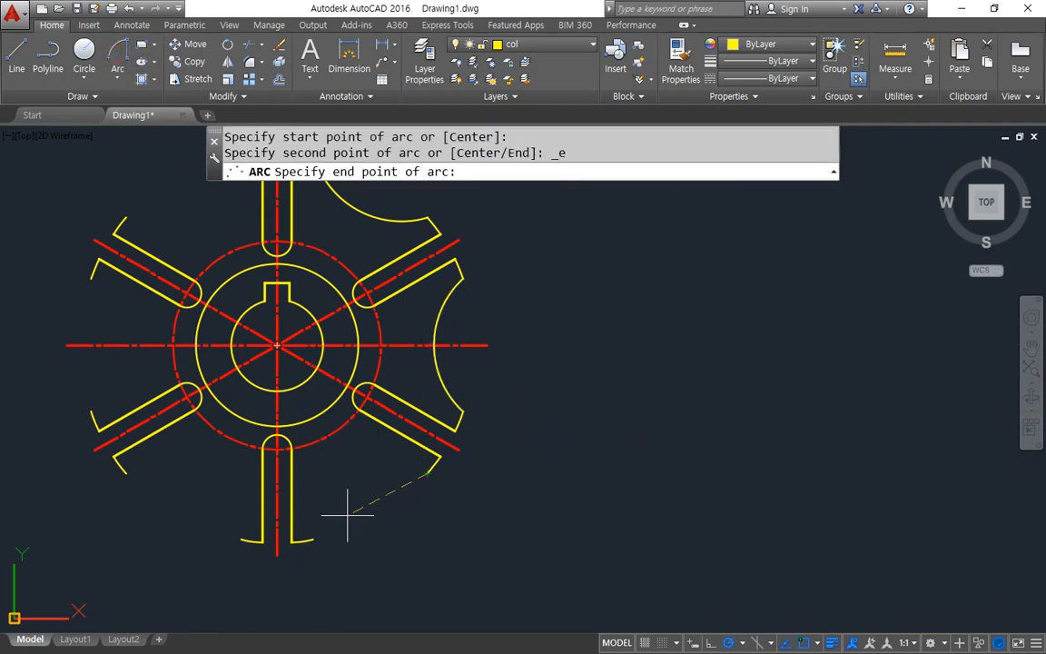
pyautogui.click(314, 539)
pyautogui.write('22')
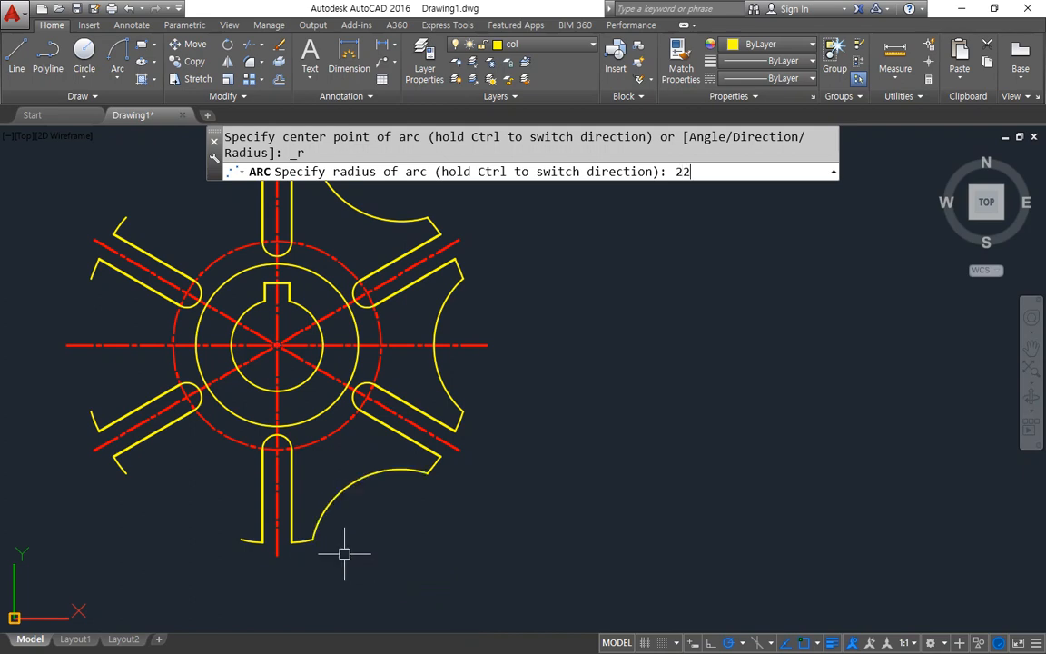
pyautogui.press('Return')
# Step: Draw a radius 22 concave arc from the bottom slot's left rim arc end to the lower-left slot's lower rim arc
pyautogui.click(117, 55)
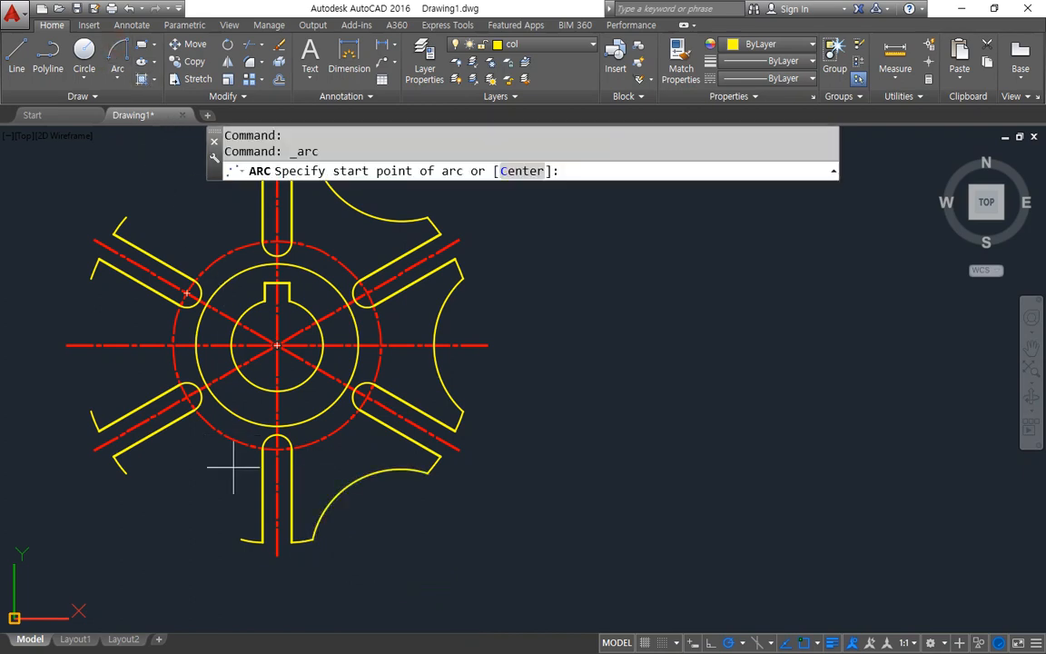
pyautogui.click(243, 539)
pyautogui.click(130, 475)
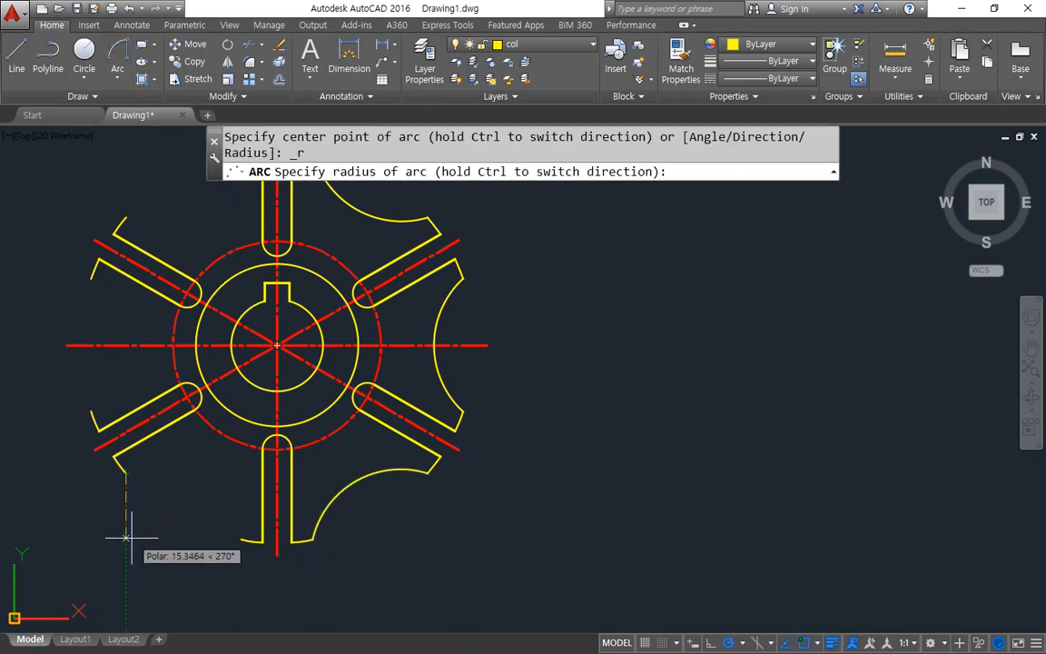
pyautogui.write('22')
pyautogui.press('Return')
# Step: Draw a concave arc of radius 22 joining the facing rim arc ends of the lower-left and upper-left slots
pyautogui.click(117, 54)
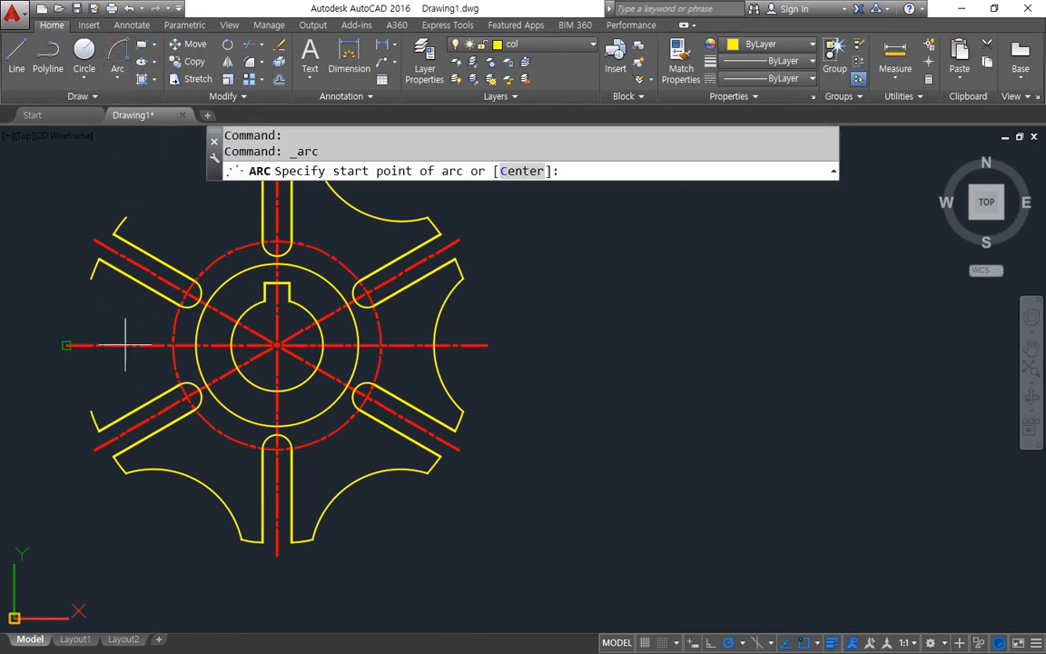
pyautogui.click(92, 427)
pyautogui.click(93, 268)
pyautogui.write('2')
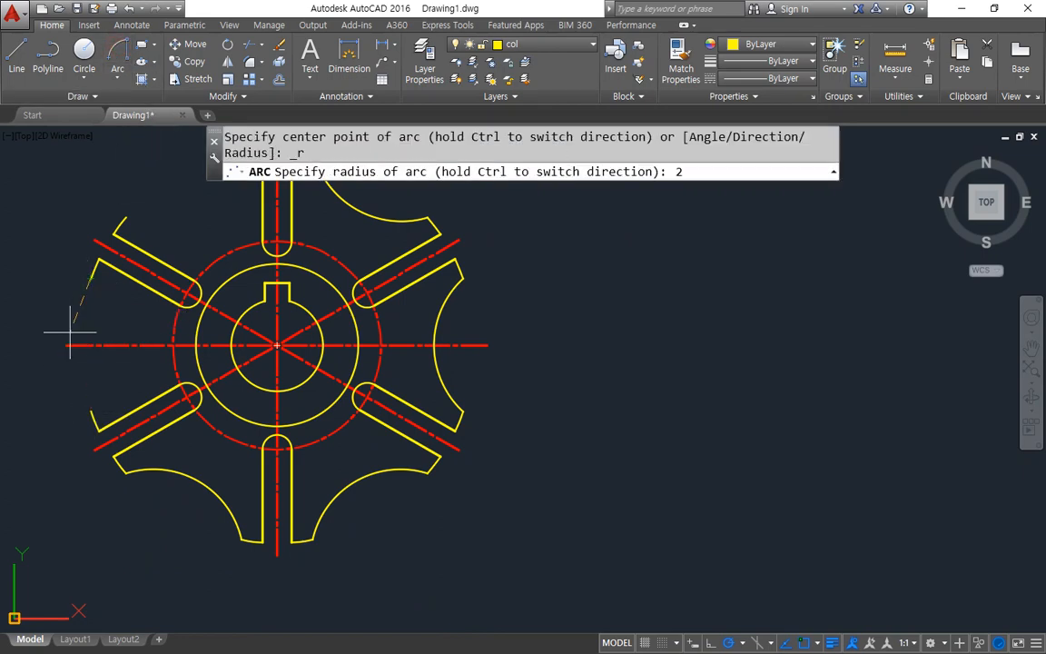
pyautogui.write('2')
pyautogui.press('Return')
# Step: Draw the last radius 22 concave arc between the upper-left slot's upper rim arc end and the top slot's left rim arc
pyautogui.click(117, 55)
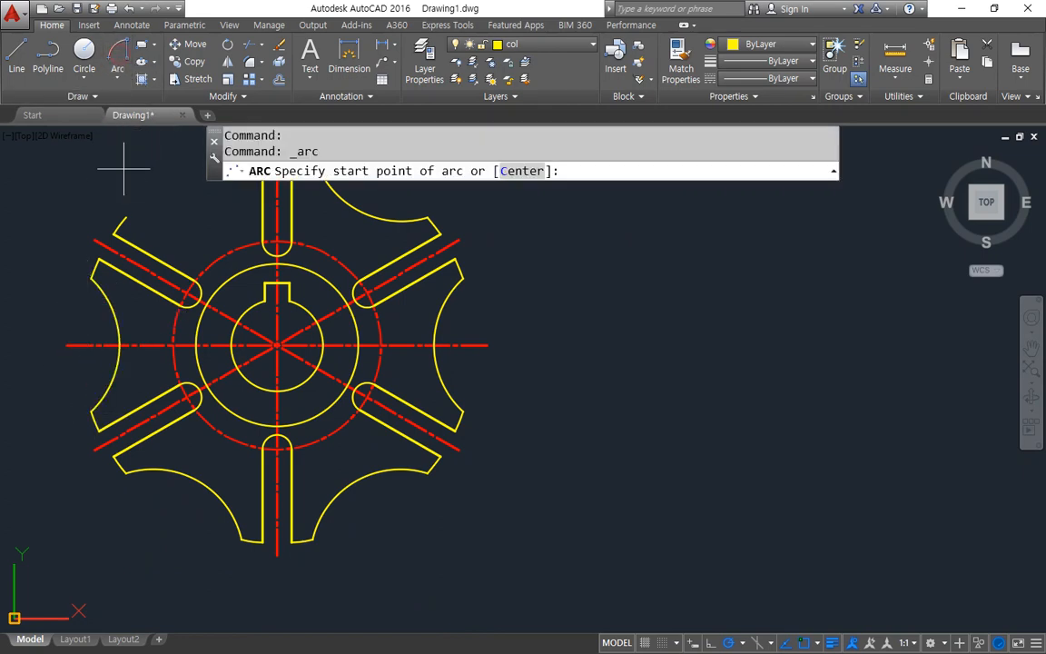
pyautogui.click(127, 217)
pyautogui.moveTo(126, 217); pyautogui.dragTo(87, 337, button='middle')
pyautogui.click(200, 270)
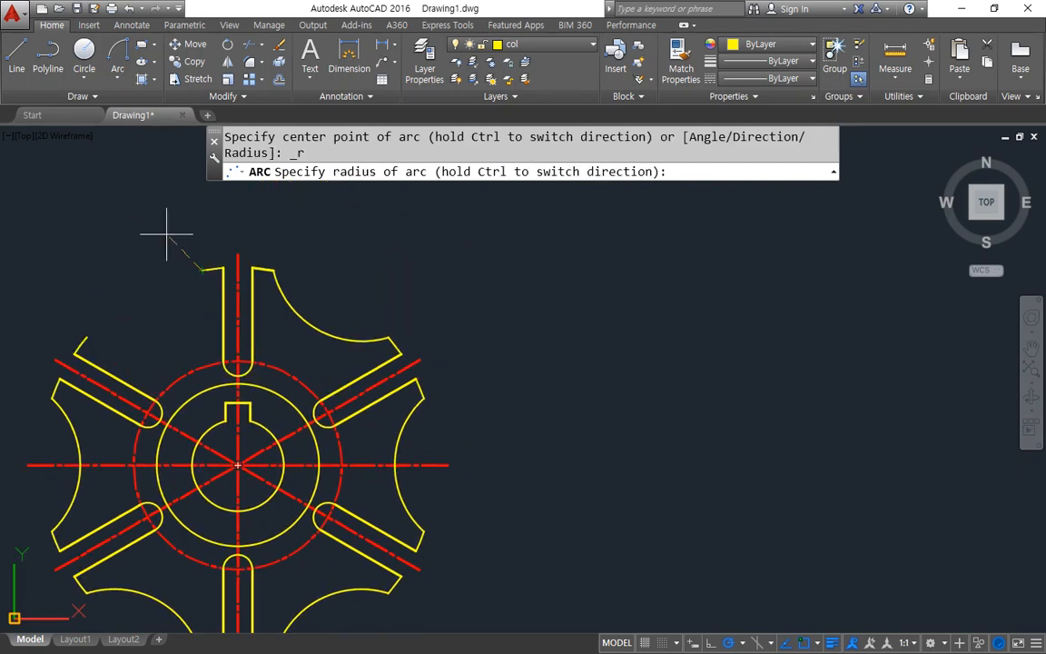
pyautogui.write('22')
pyautogui.press('Return')
pyautogui.scroll(-2, 428, 392)
pyautogui.moveTo(428, 392); pyautogui.dragTo(495, 346, button='middle')
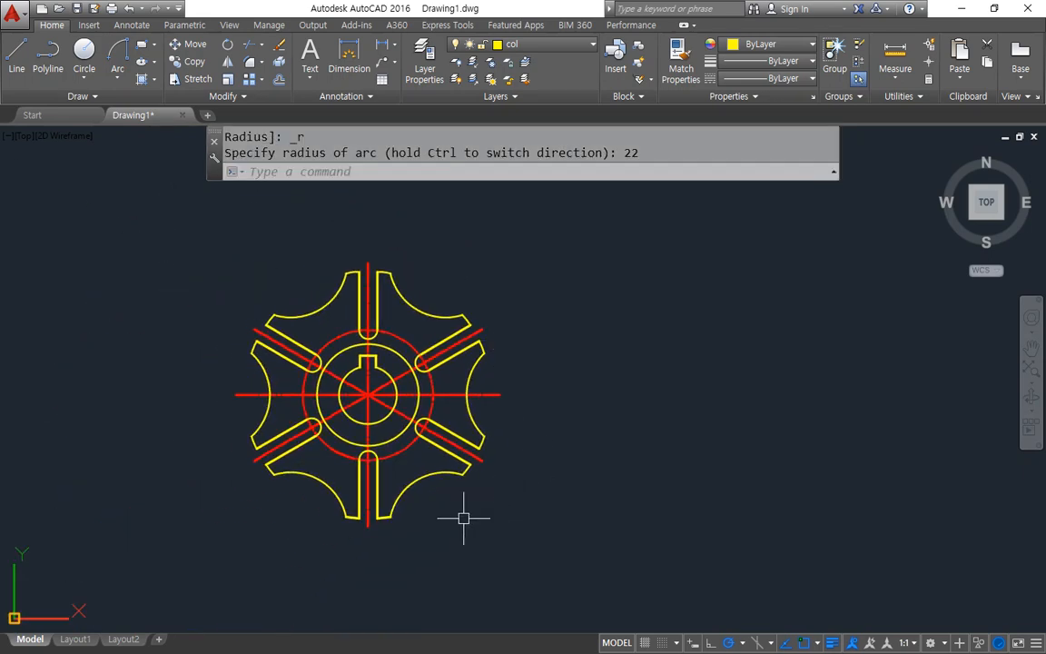
pyautogui.moveTo(410, 551)
pyautogui.mouseDown()
pyautogui.moveTo(287, 540)
pyautogui.moveTo(542, 246)
pyautogui.moveTo(427, 550)
pyautogui.mouseUp()
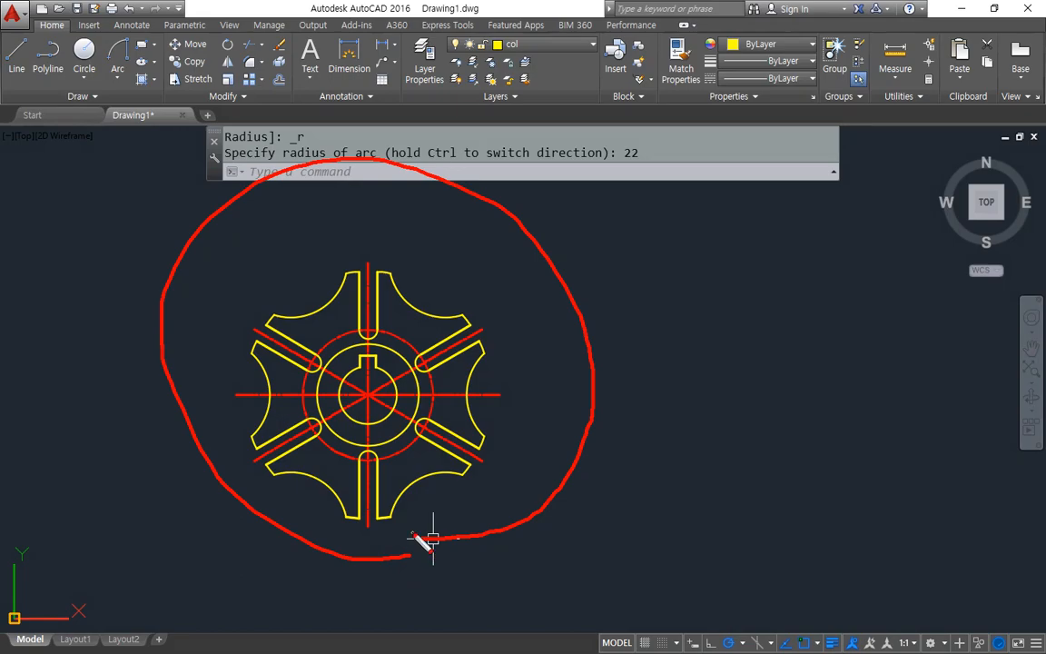